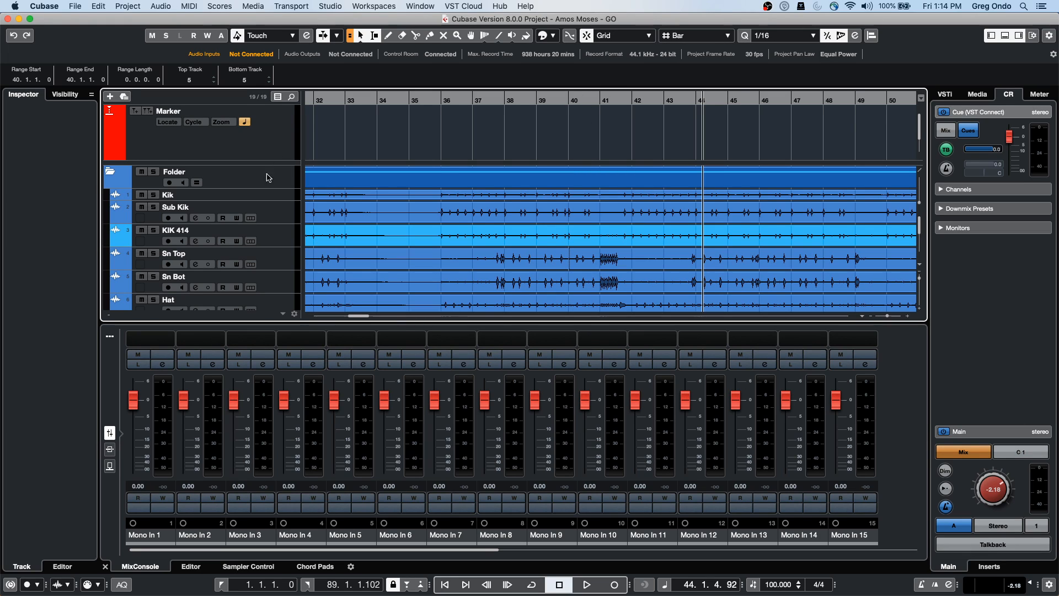
Place the project cursor exactly at bar 35 (35.1.1.0)
click(408, 97)
drag(407, 84, 408, 83)
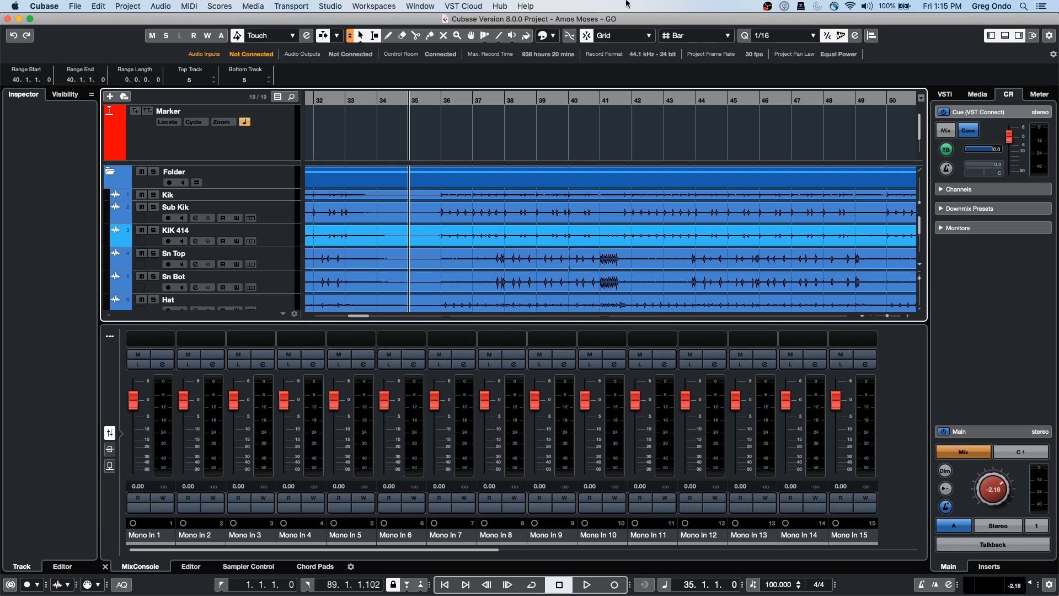
Add a Retrologue instrument track, Retrologue 01, below the Sub Kik track
click(282, 210)
right_click(280, 209)
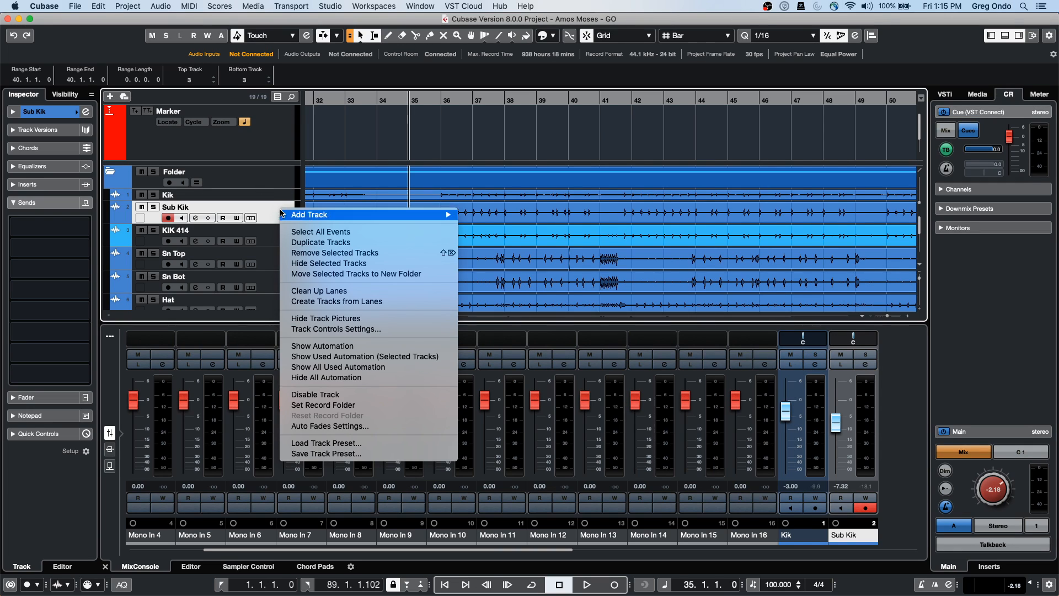
mouse_move(316, 218)
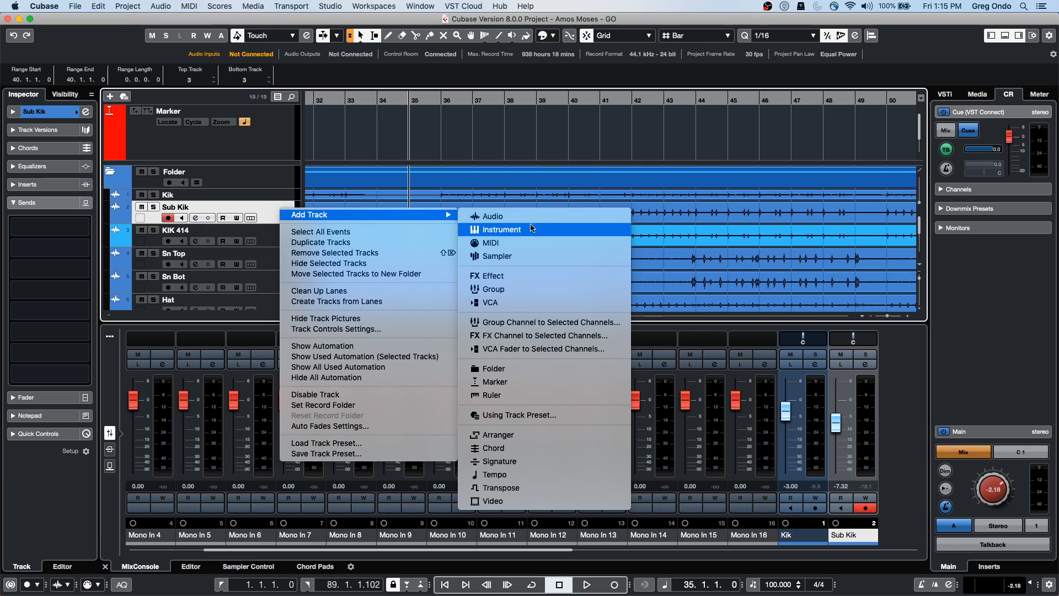
mouse_move(448, 216)
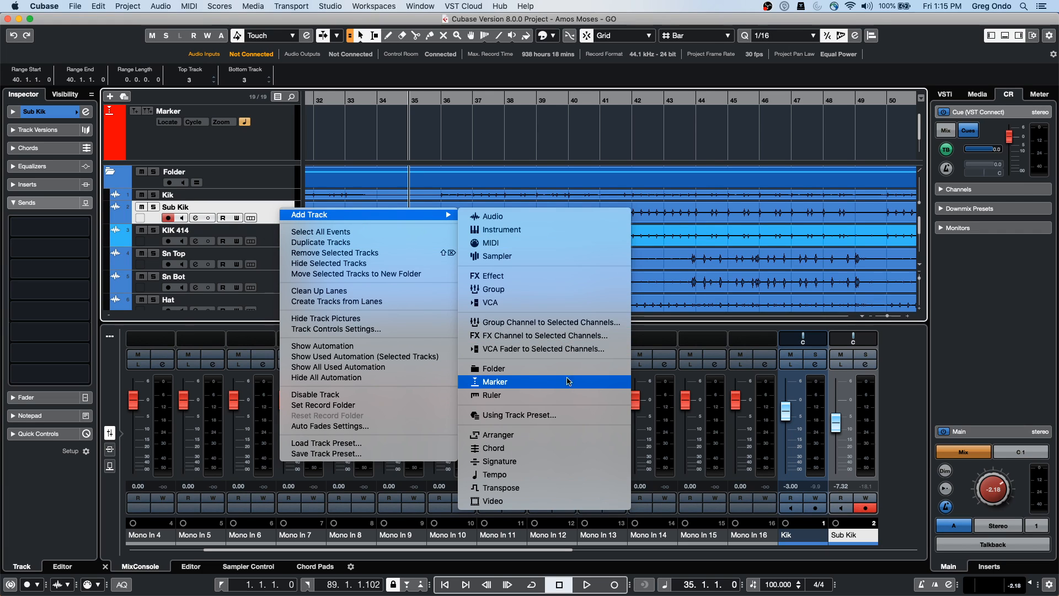
click(525, 231)
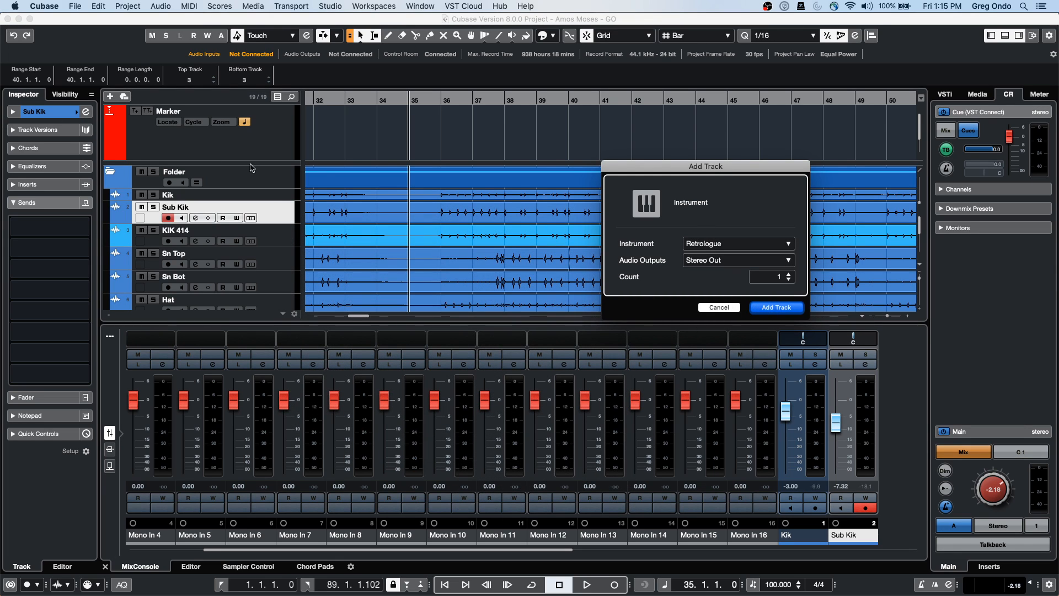
key(Return)
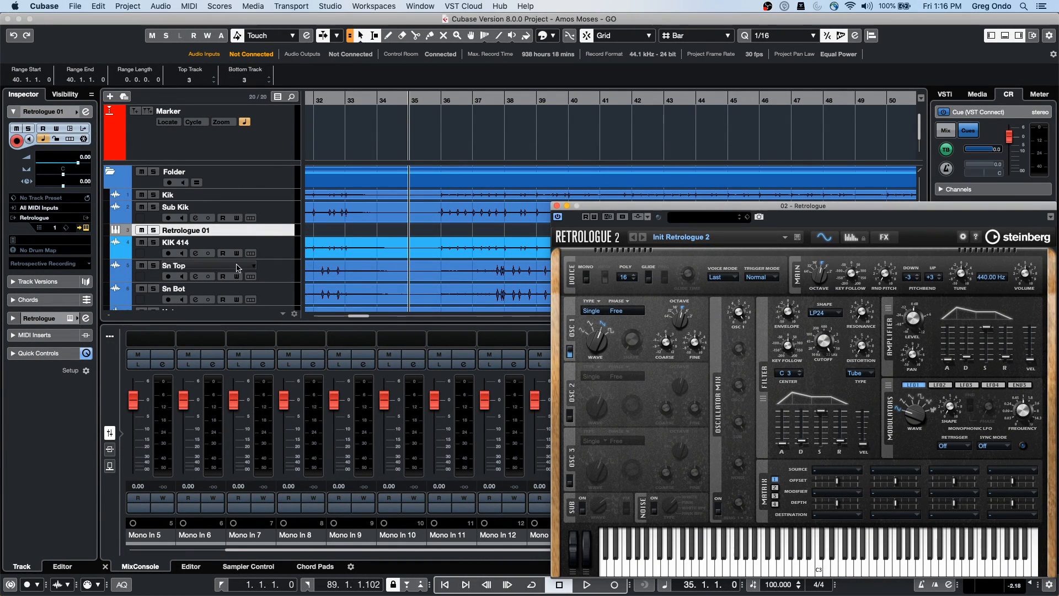
Draw a new MIDI part from bar 33 on Retrologue 01 and open it in the Key Editor
drag(256, 235, 253, 255)
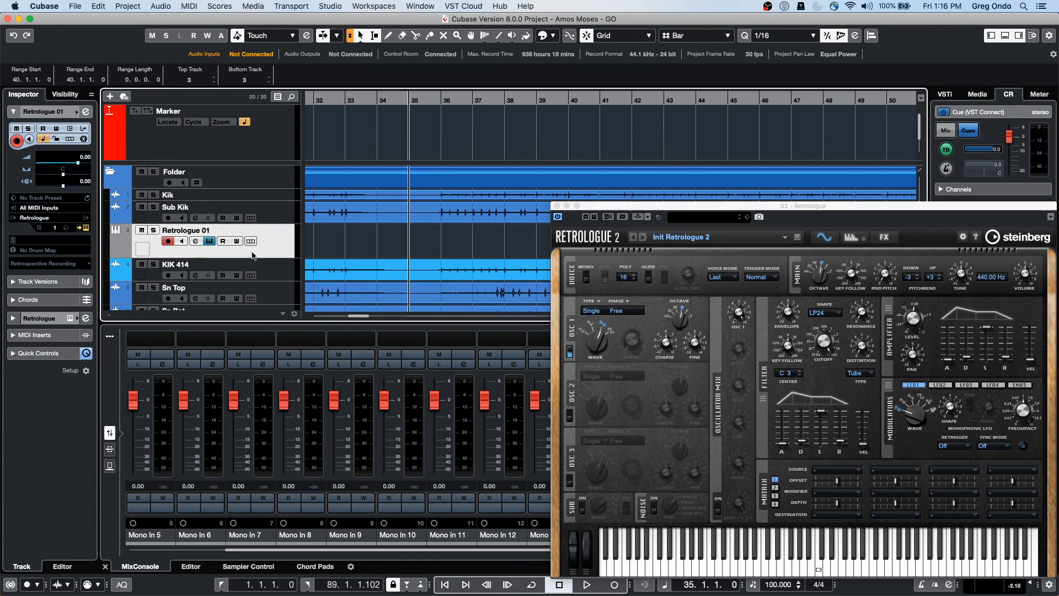
right_click(374, 249)
click(406, 252)
drag(368, 248, 567, 250)
right_click(395, 247)
click(399, 247)
click(399, 247)
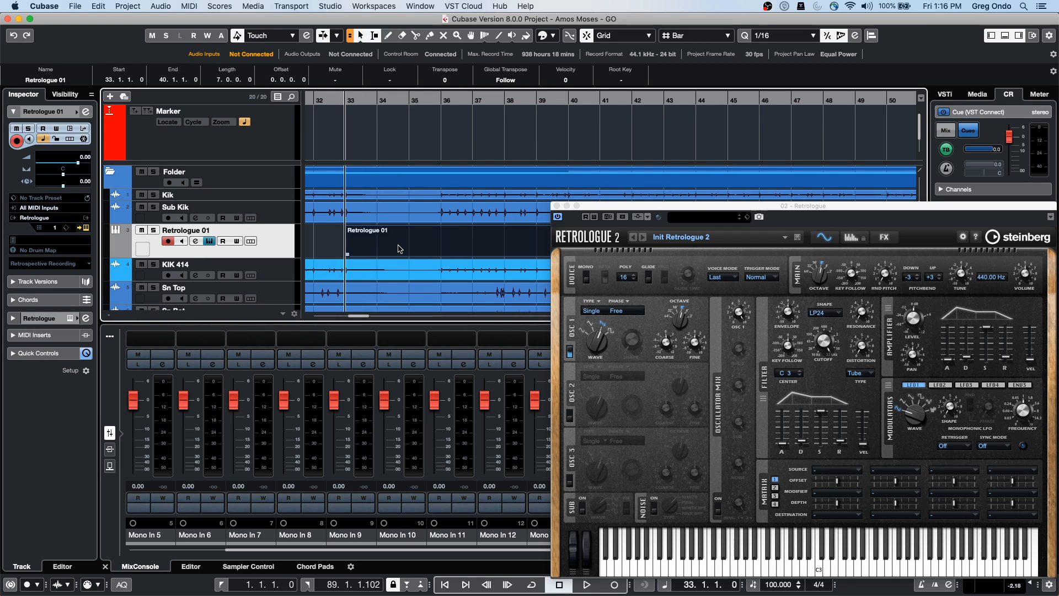
double_click(399, 247)
Pencil in the opening notes, including a short E2 at bar 33, and load Almighty Strings
click(373, 448)
mouse_move(362, 443)
mouse_down()
mouse_move(458, 442)
mouse_move(382, 430)
mouse_move(391, 418)
mouse_move(480, 411)
mouse_up()
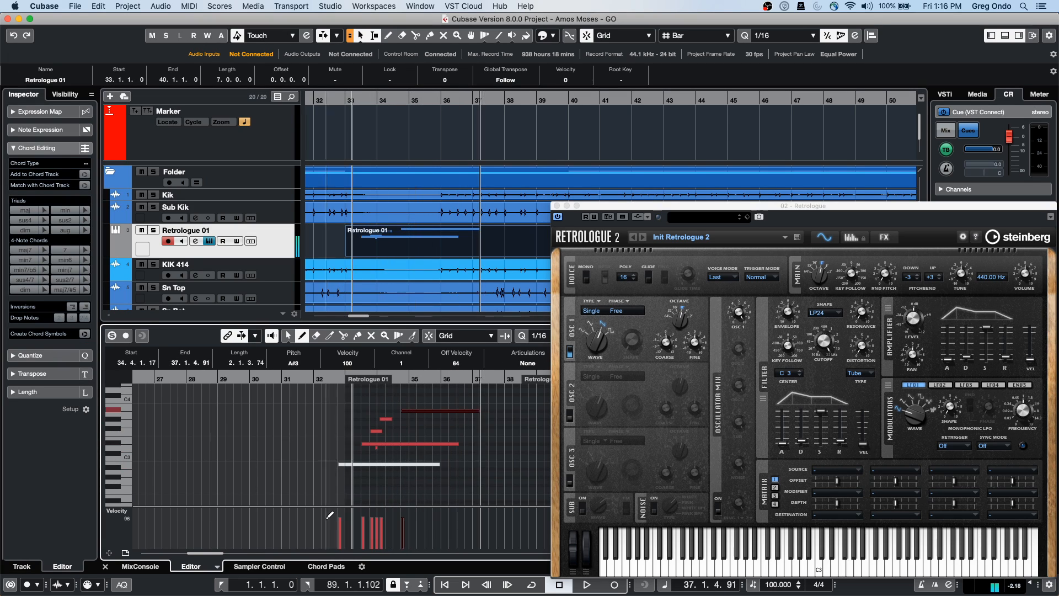
drag(352, 497, 366, 498)
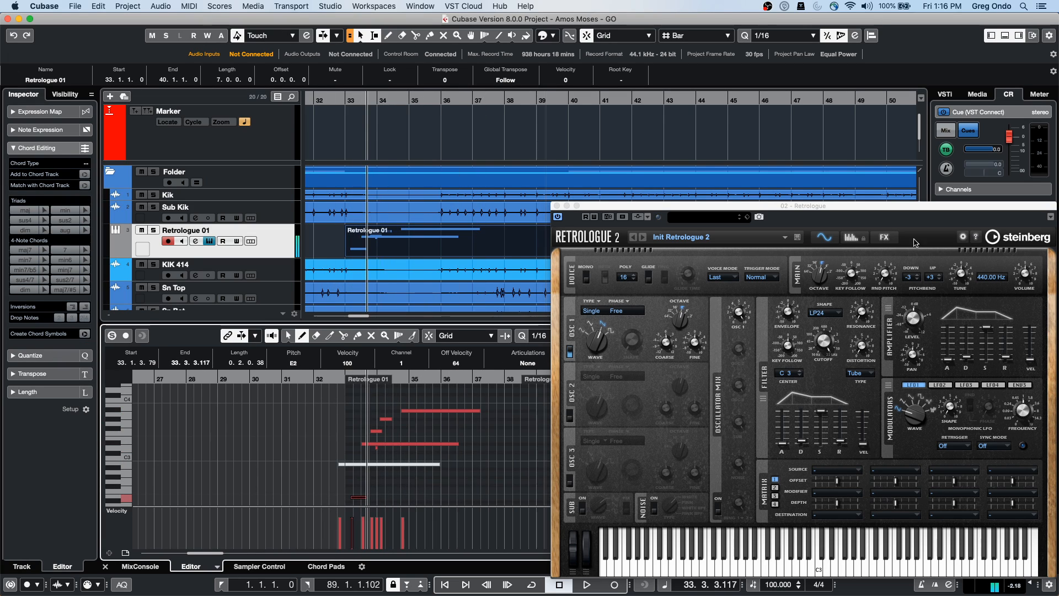
click(698, 240)
double_click(464, 317)
Draw more string notes: E3 at bars 35–37, A2 at bar 37, D3, G#3, F#3 and C#3
drag(467, 439, 493, 440)
drag(474, 477, 552, 477)
drag(424, 439, 492, 439)
mouse_move(463, 447)
mouse_down()
mouse_move(494, 448)
mouse_move(505, 419)
mouse_up()
click(496, 420)
drag(494, 431, 532, 453)
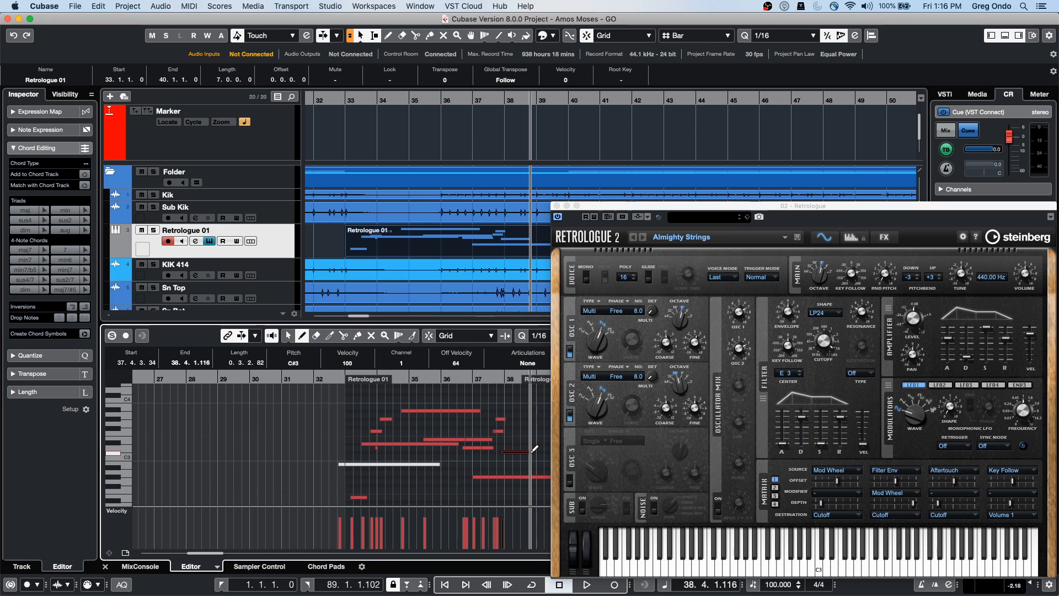
Select a group of notes and move them earlier, before the part start
key(1)
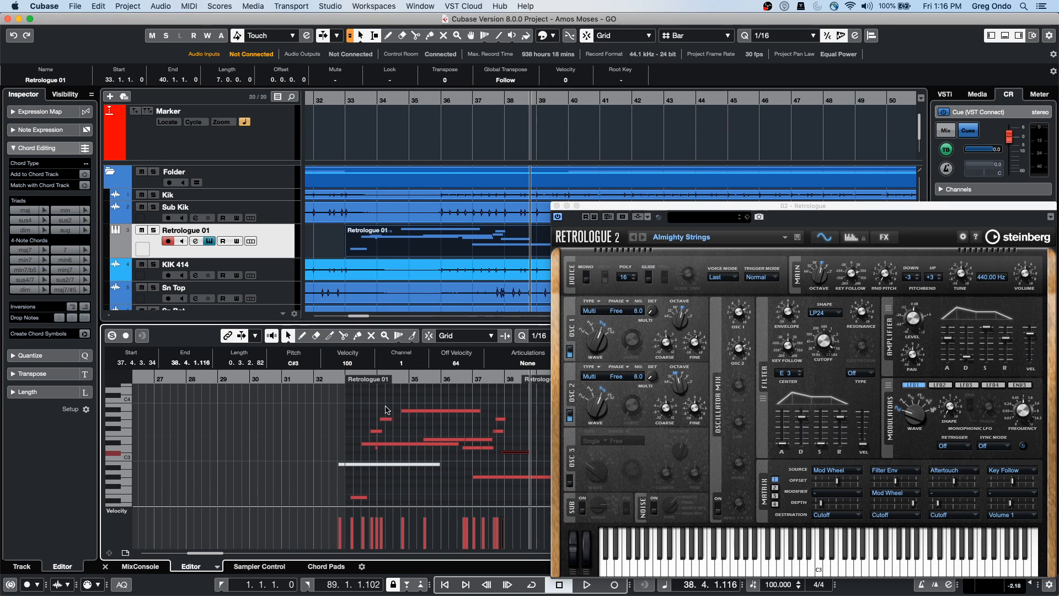
mouse_move(364, 400)
mouse_down()
mouse_move(387, 447)
mouse_move(428, 469)
mouse_up()
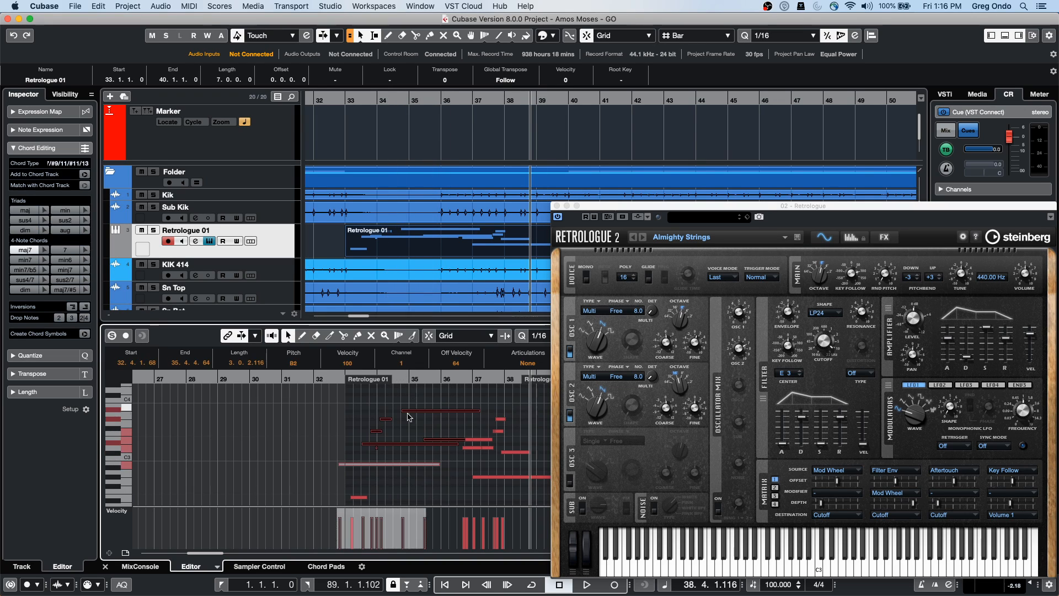
drag(381, 422, 364, 422)
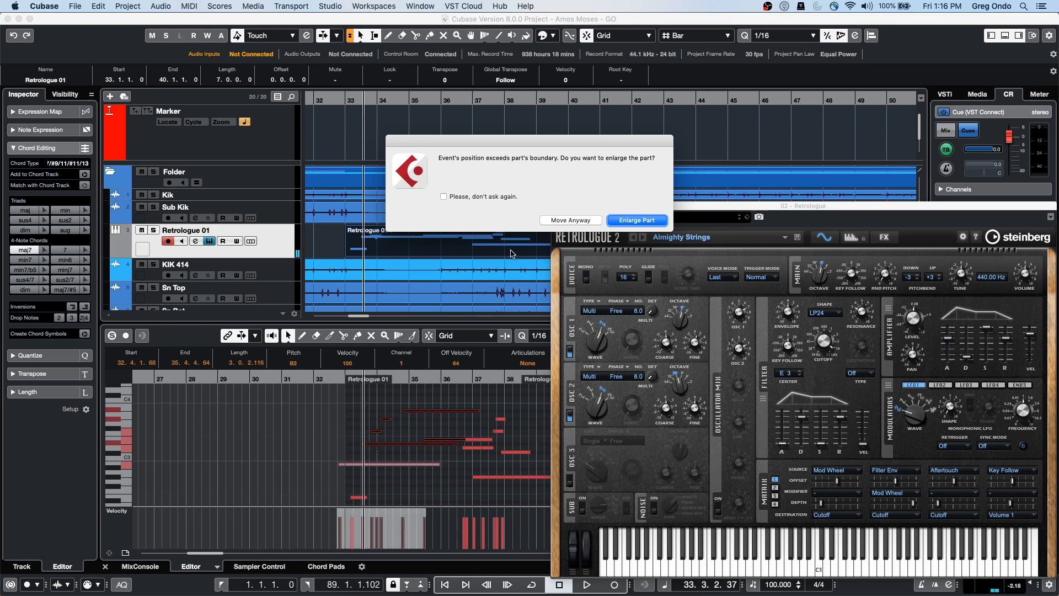
Enlarge the part to start at 32.2.1 and move the Retrologue window to the lower right
click(633, 221)
drag(601, 206, 728, 214)
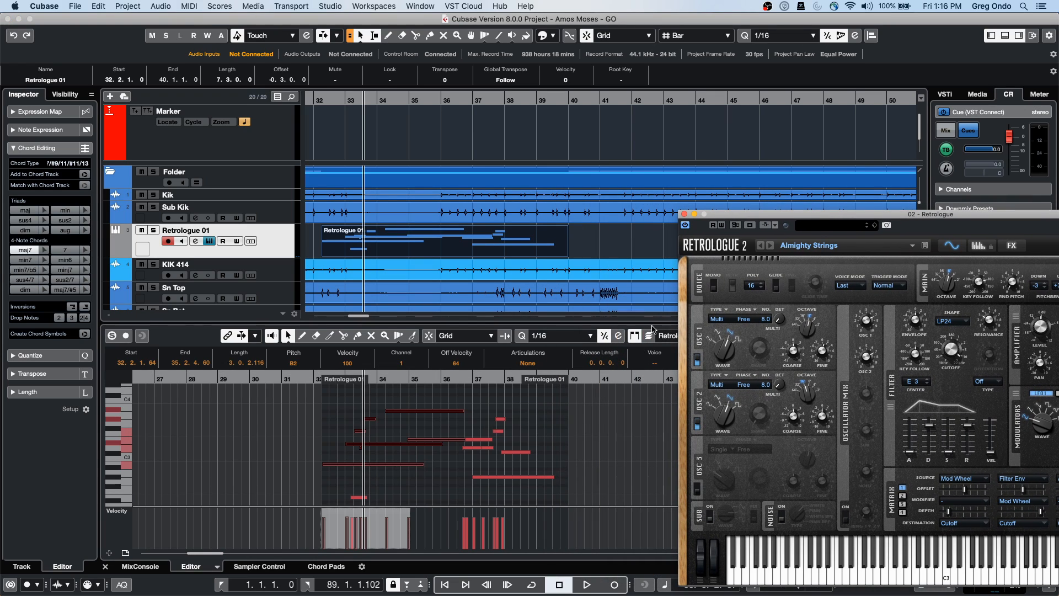
drag(752, 216, 820, 363)
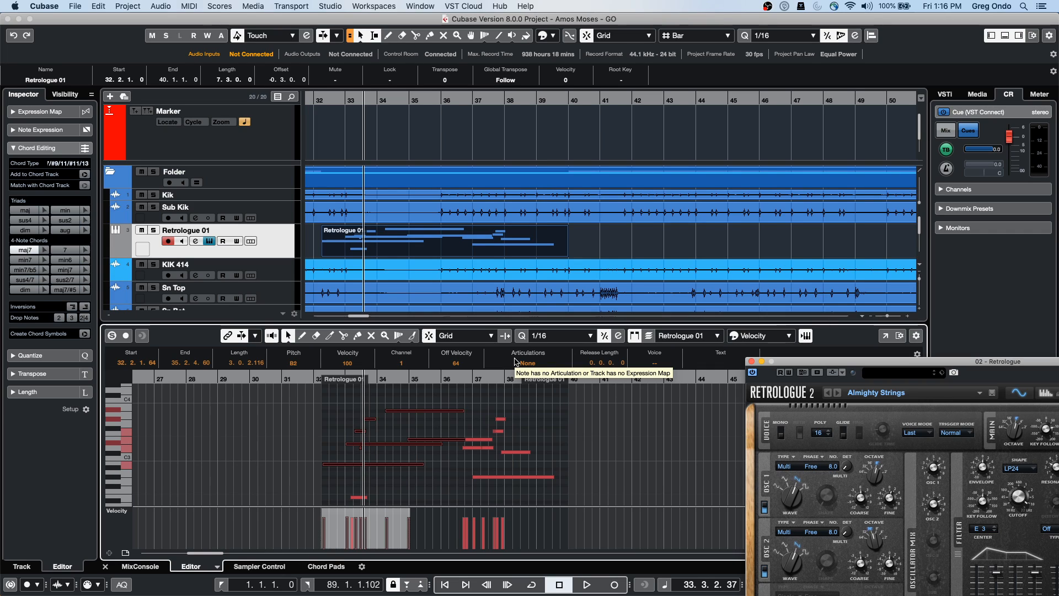
With Snap off, zoom in and shift the notes around bars 37–38 slightly later
click(429, 337)
drag(467, 382, 565, 488)
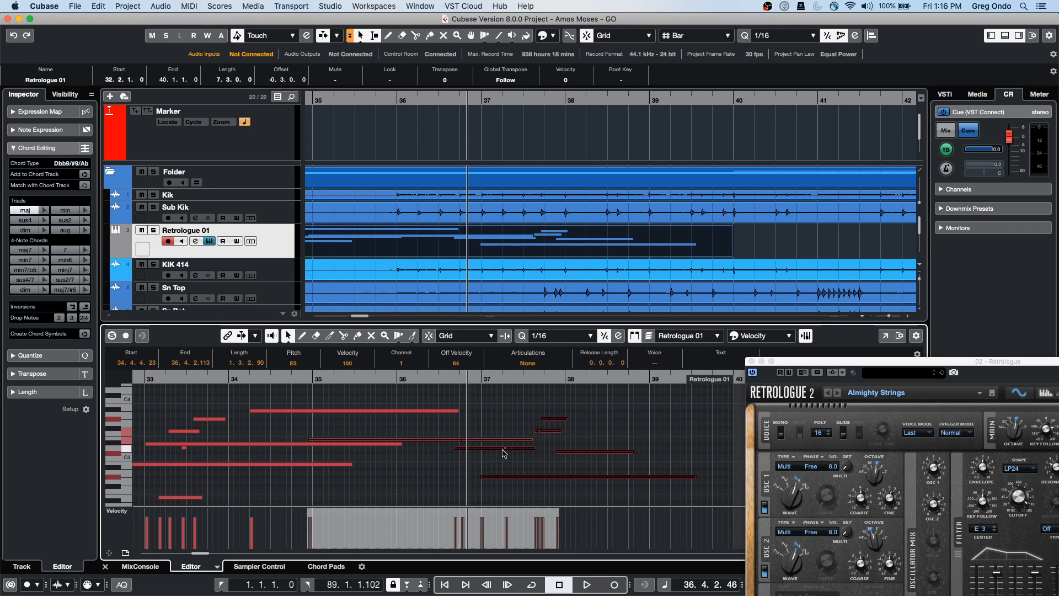
drag(504, 444, 473, 454)
drag(541, 405, 564, 449)
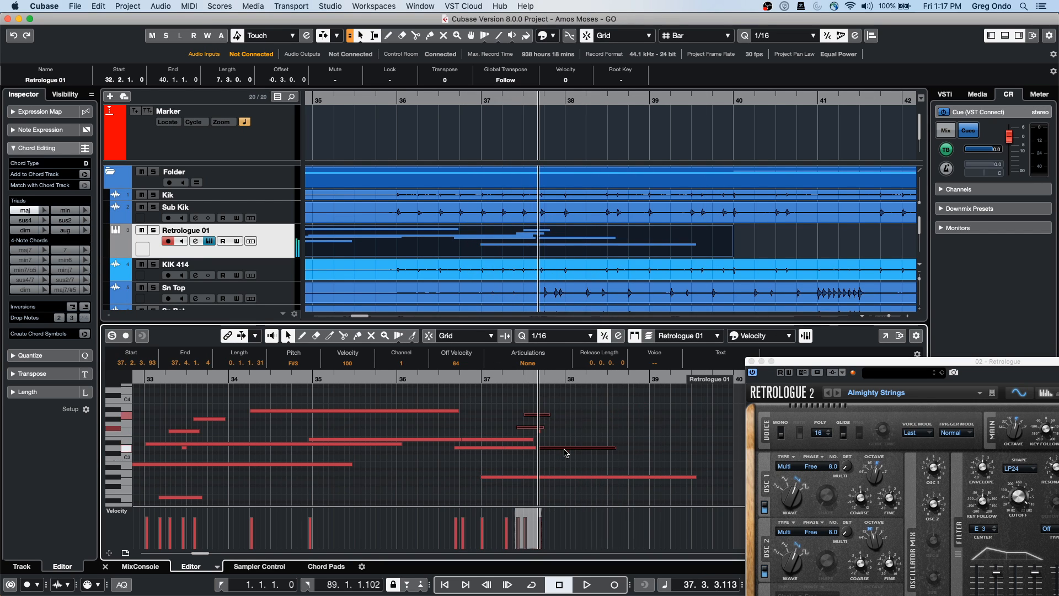
click(513, 448)
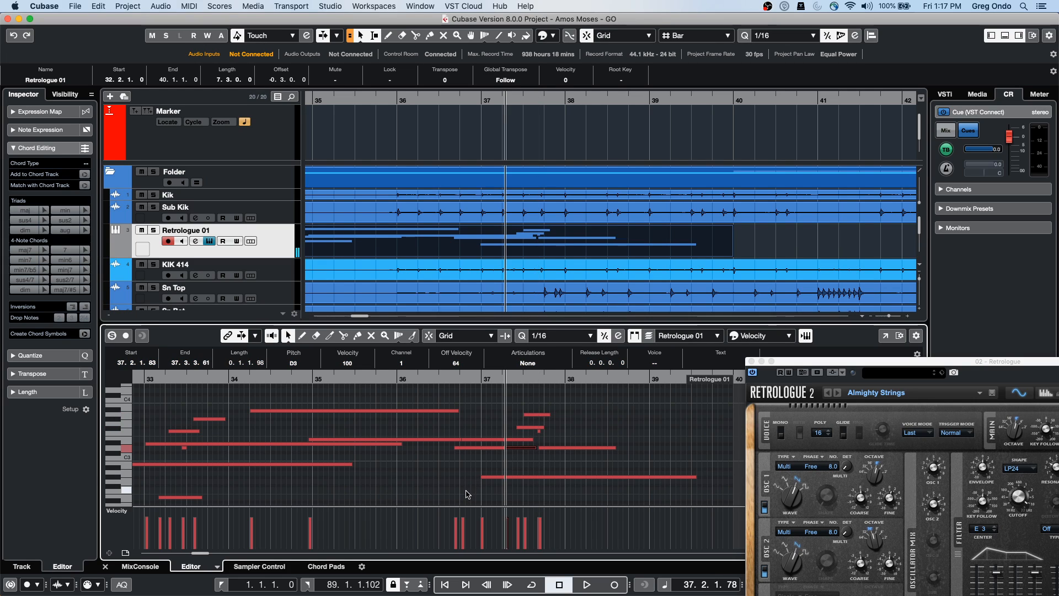
click(525, 401)
drag(525, 401, 582, 468)
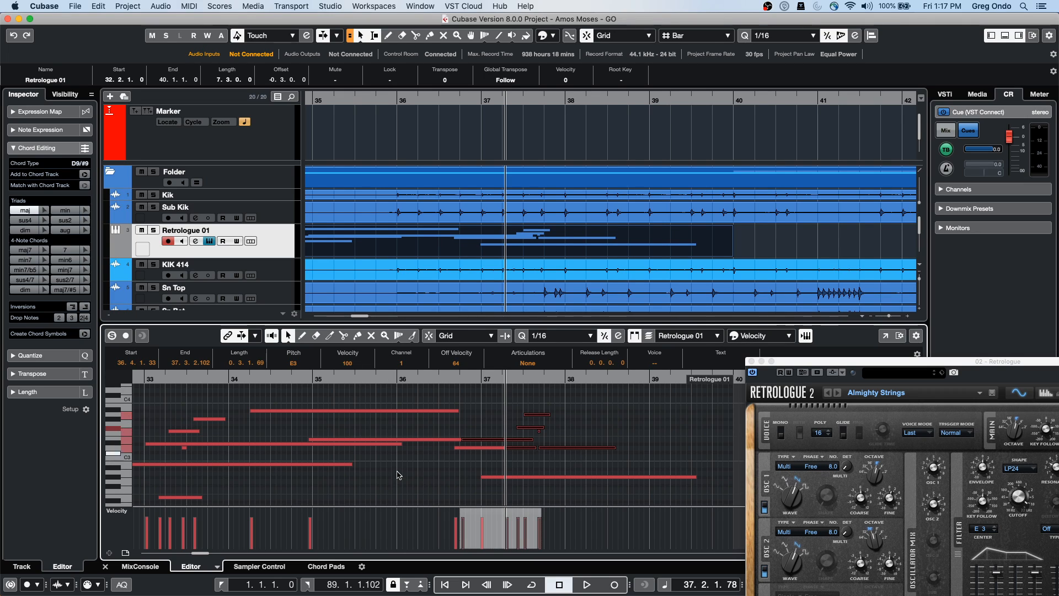
drag(415, 401, 550, 419)
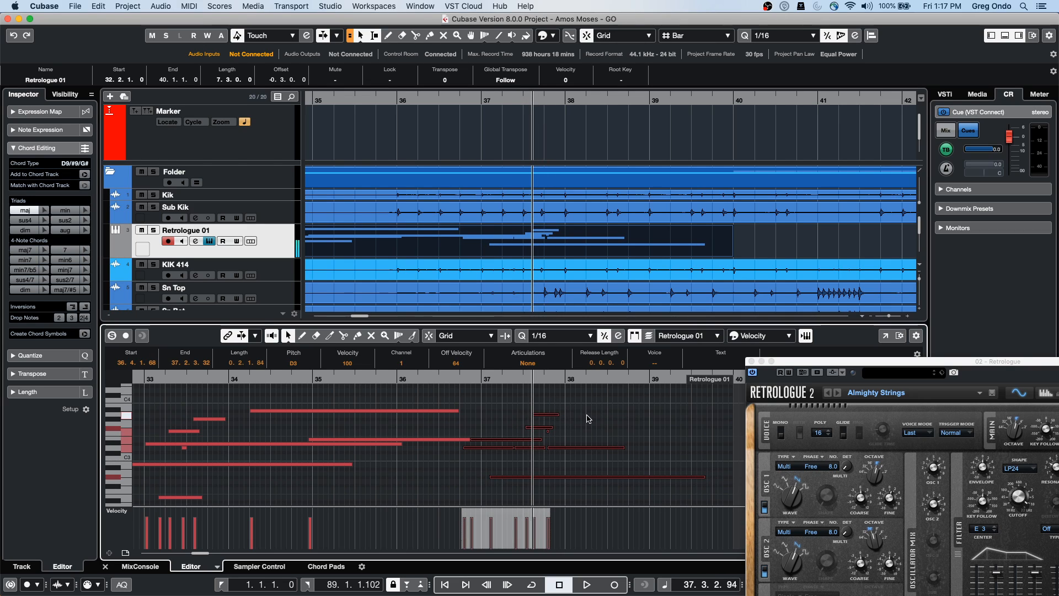
click(585, 420)
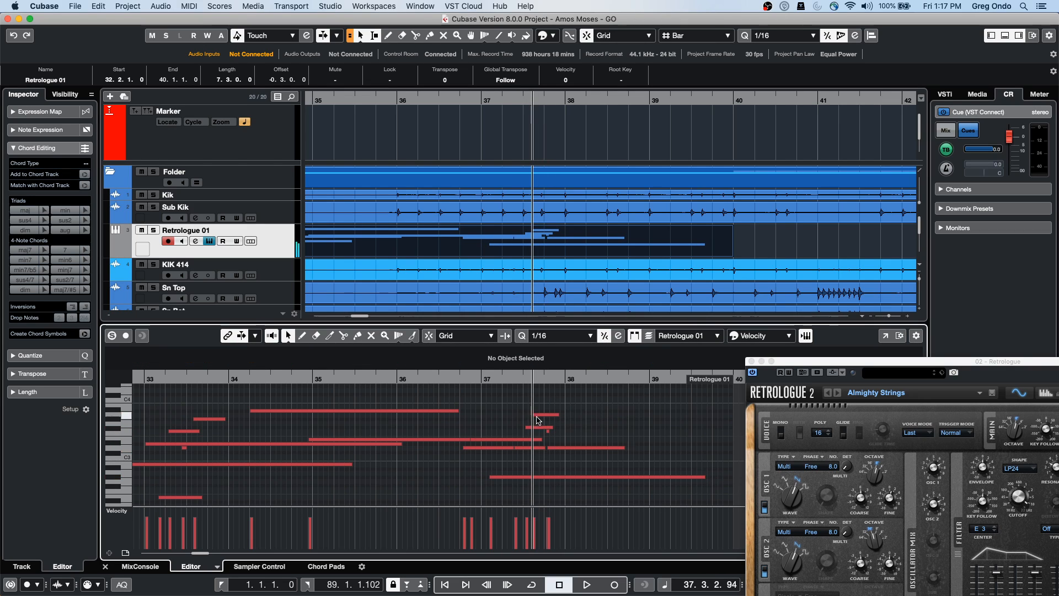
Tick Auto Select Events under Cursor on the Editing page of Preferences and confirm
click(44, 6)
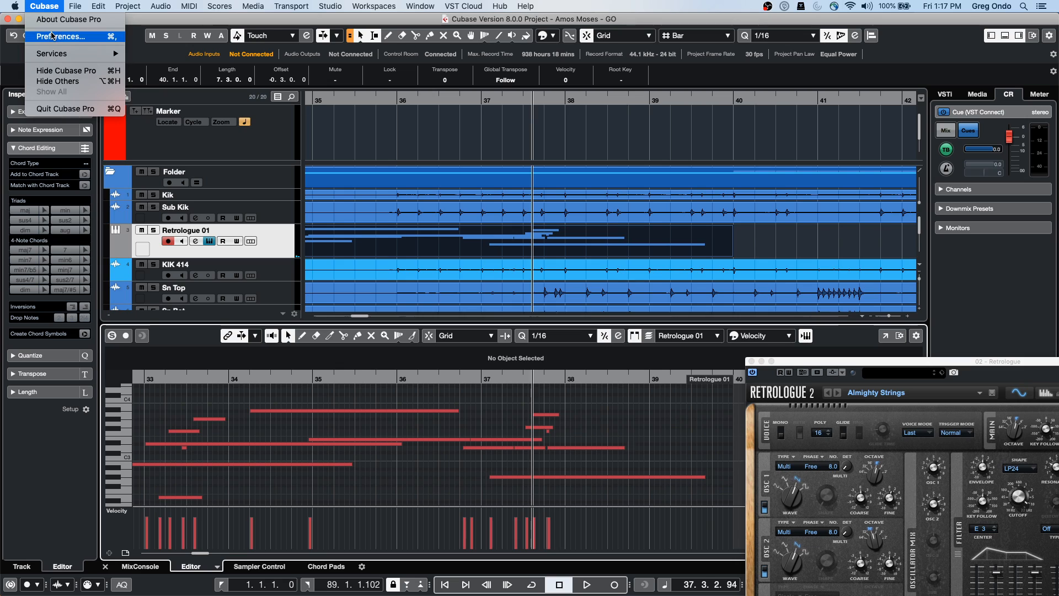
mouse_move(5, 5)
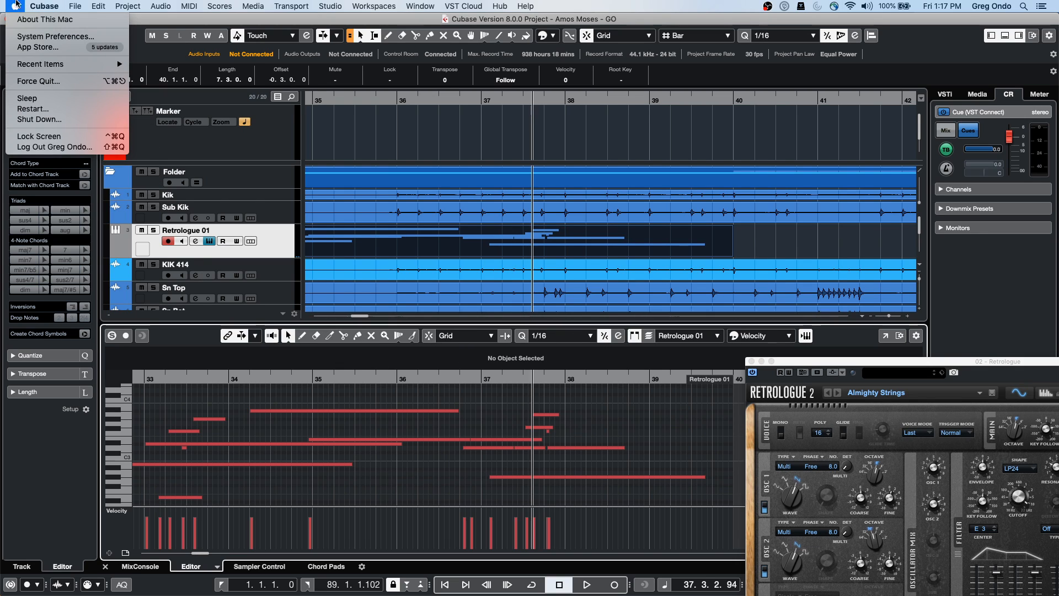
mouse_move(45, 6)
click(50, 42)
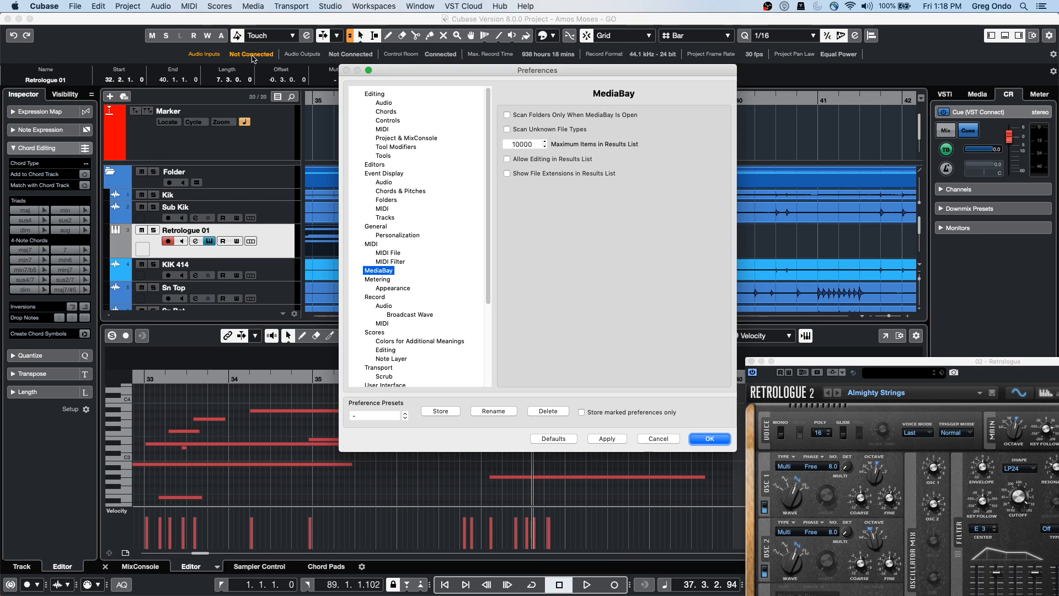
drag(413, 73, 208, 102)
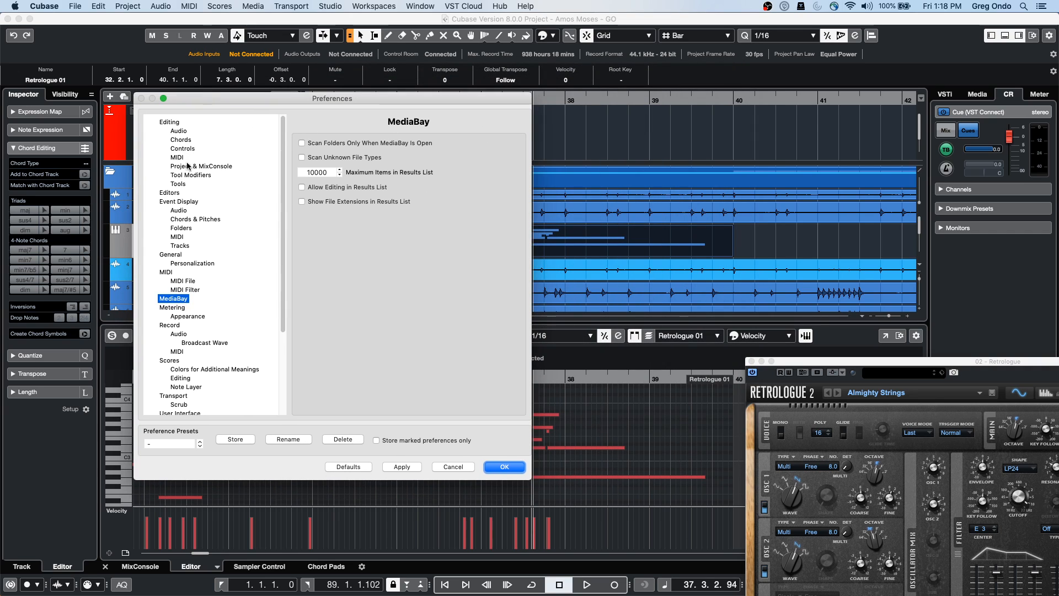
click(174, 122)
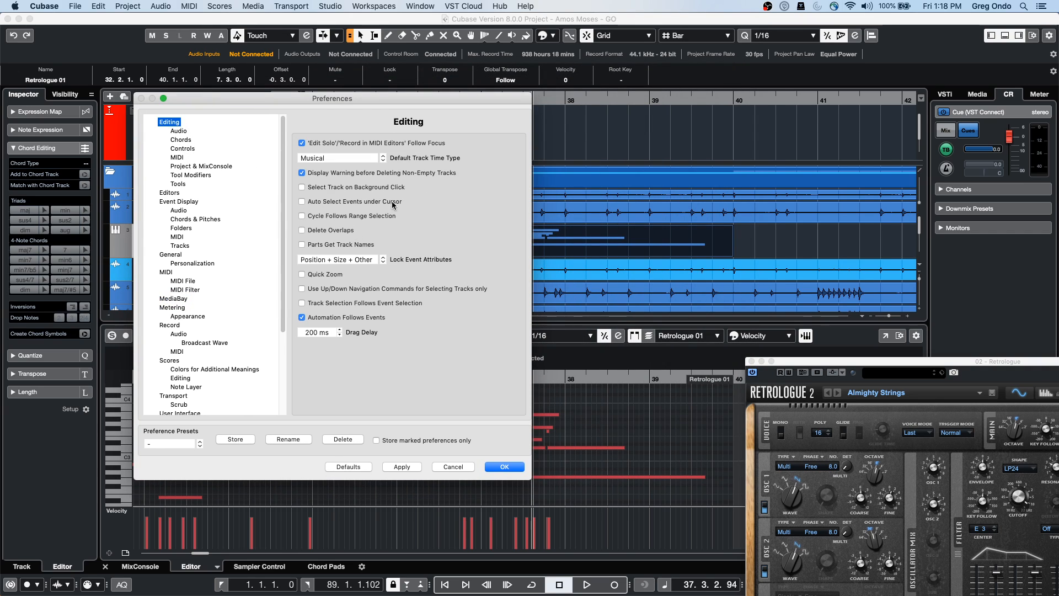
click(301, 201)
click(503, 468)
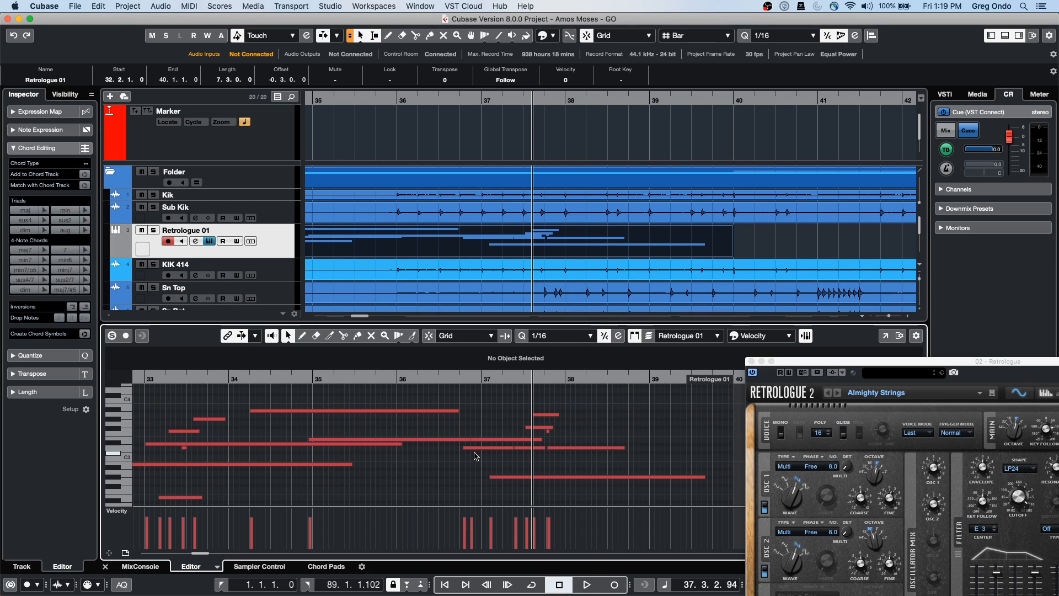
drag(792, 364, 592, 362)
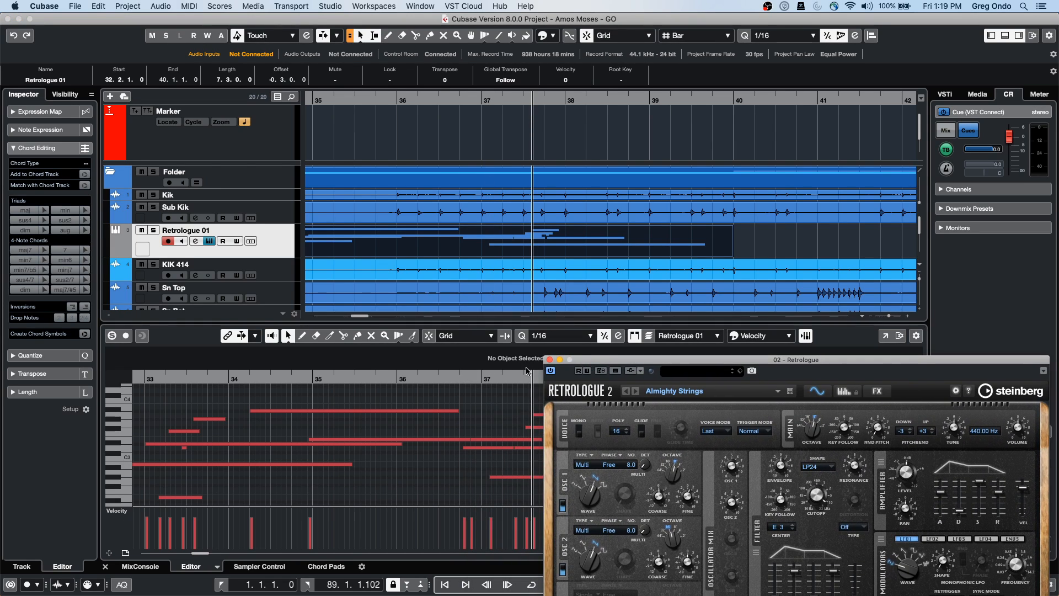
click(550, 360)
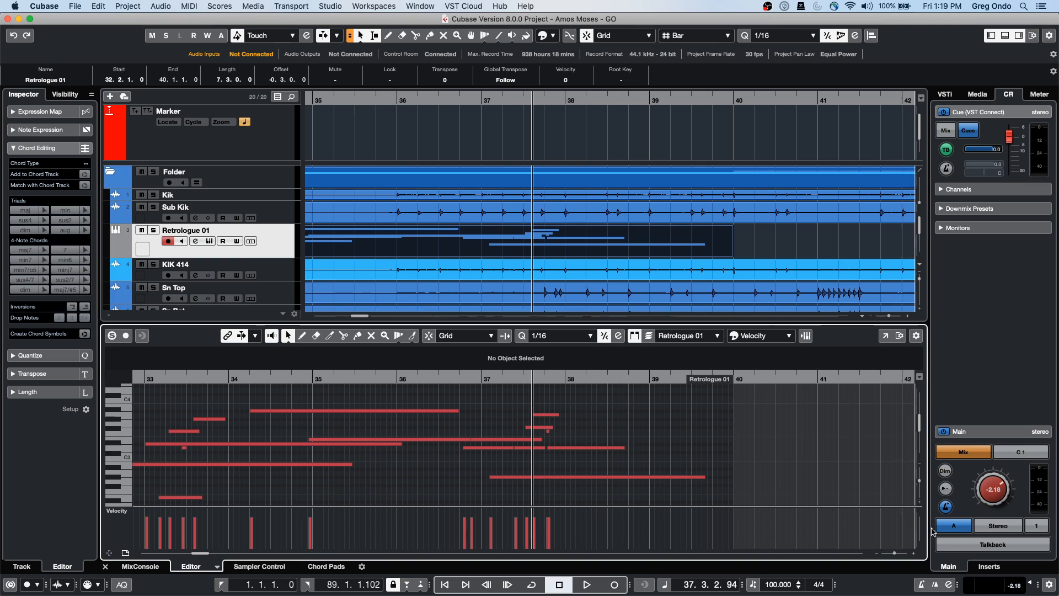
mouse_move(920, 484)
mouse_down()
mouse_move(919, 495)
mouse_move(918, 485)
mouse_up()
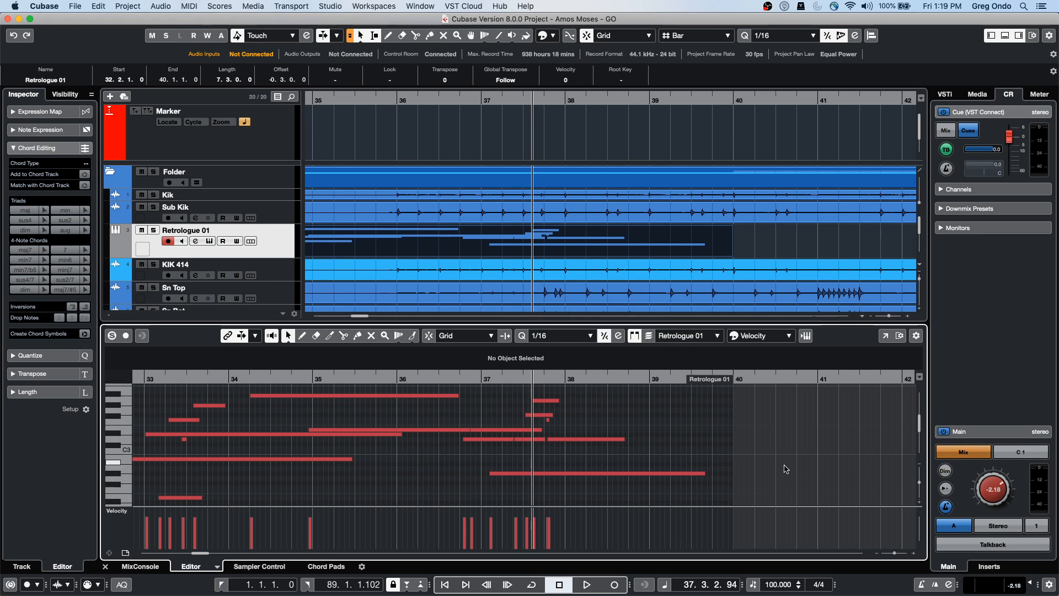
click(530, 383)
drag(531, 383, 532, 387)
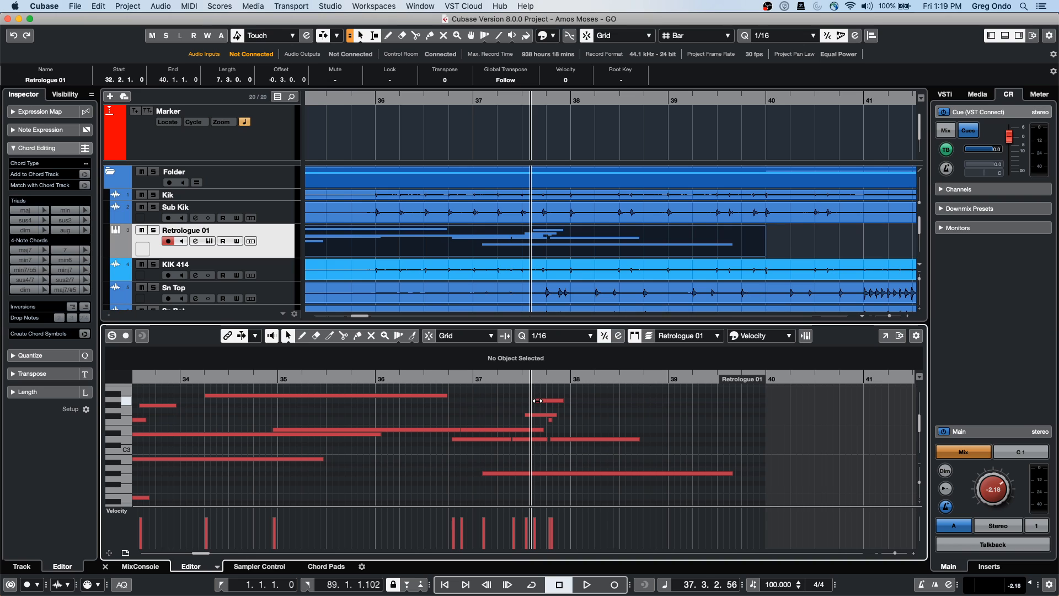
mouse_move(919, 482)
mouse_down()
mouse_move(920, 503)
mouse_move(921, 489)
mouse_up()
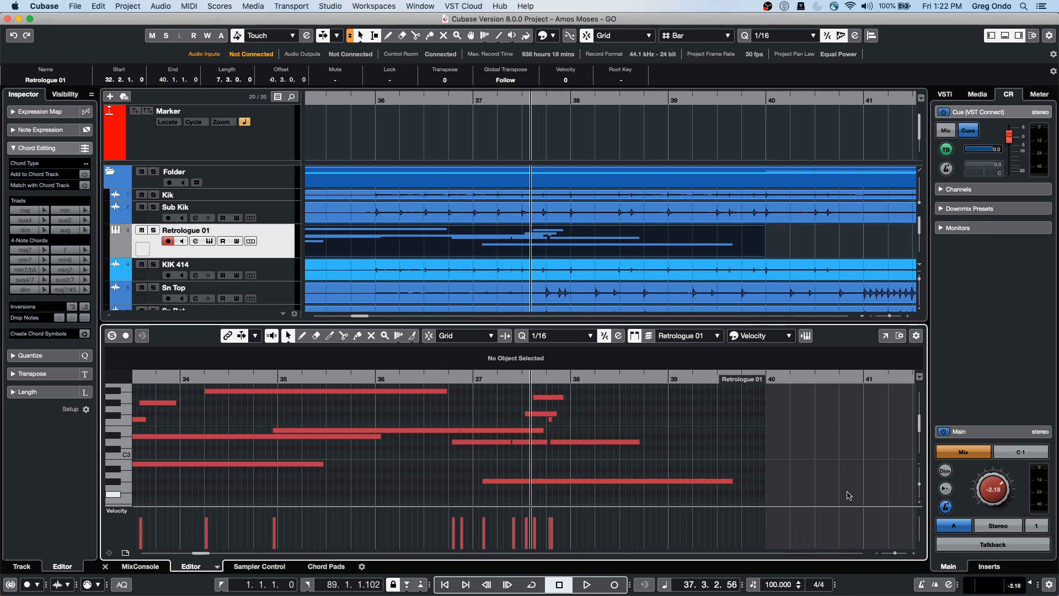
scroll(823, 498, up, 1)
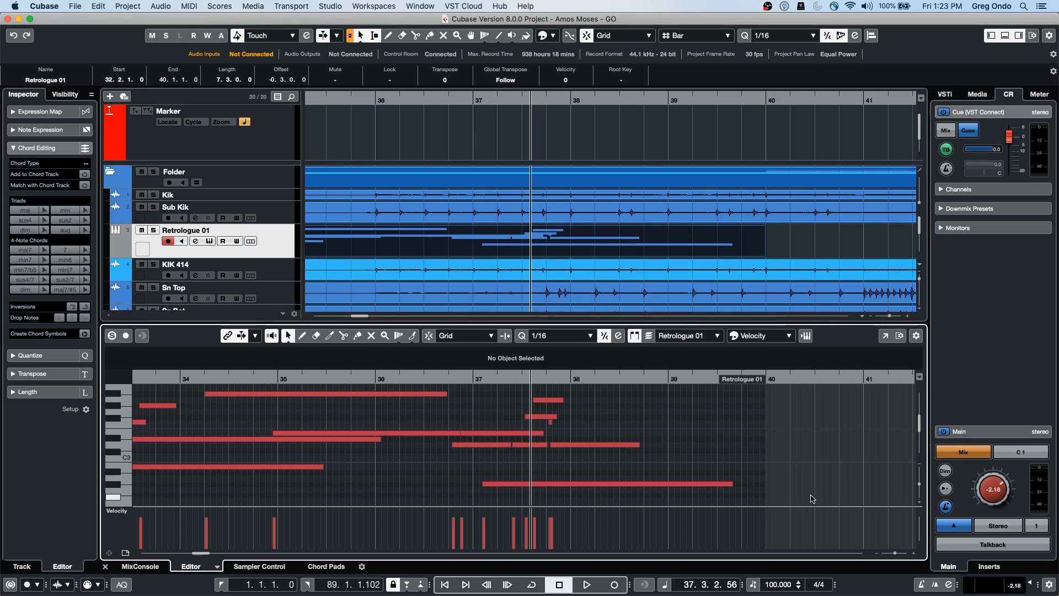
Create a new empty project, Untitled1, in the offered project folder
click(75, 7)
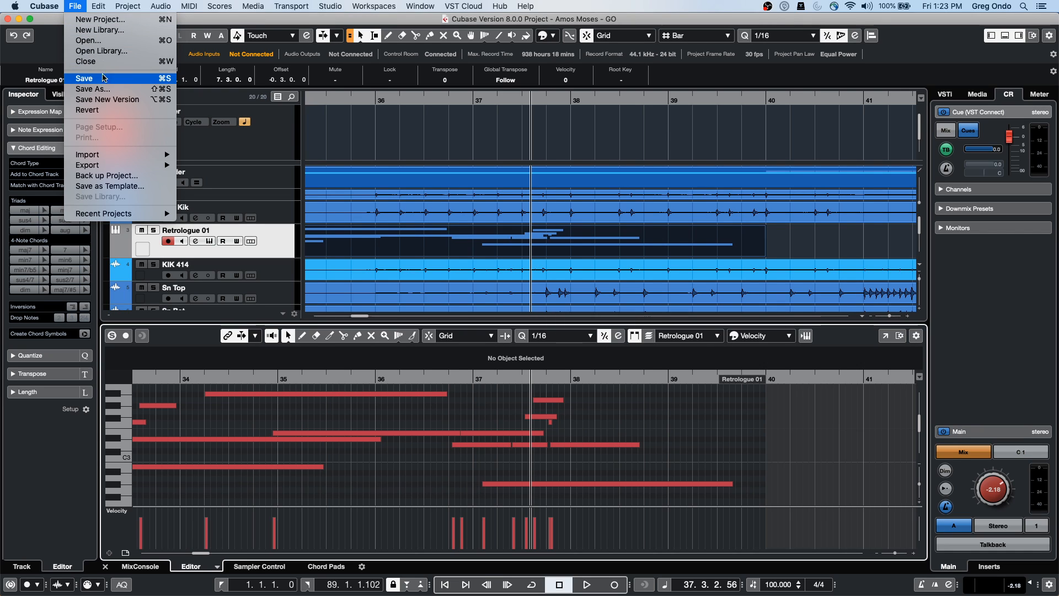
click(97, 23)
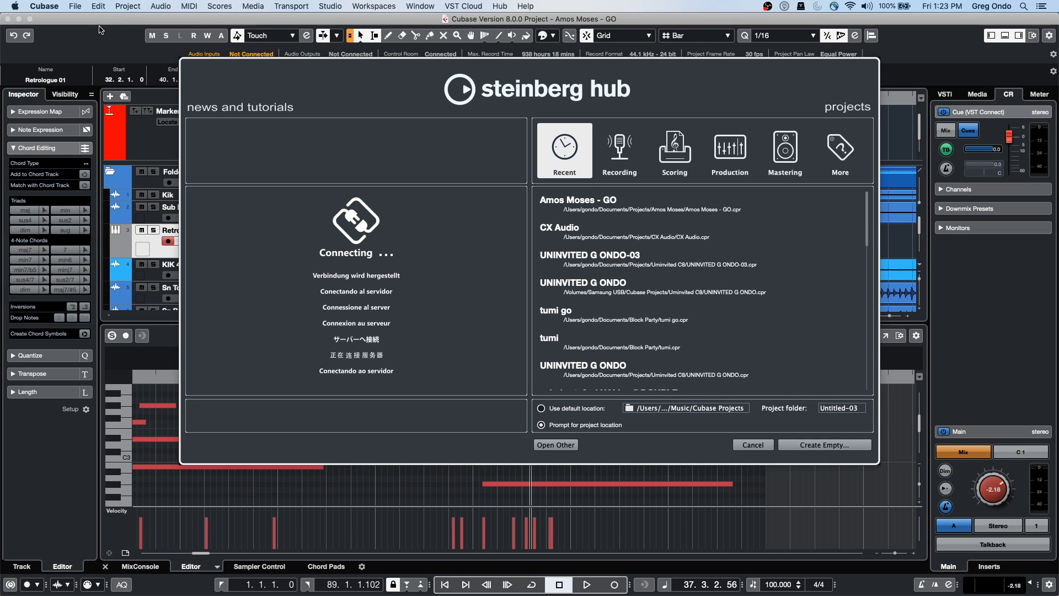
click(822, 445)
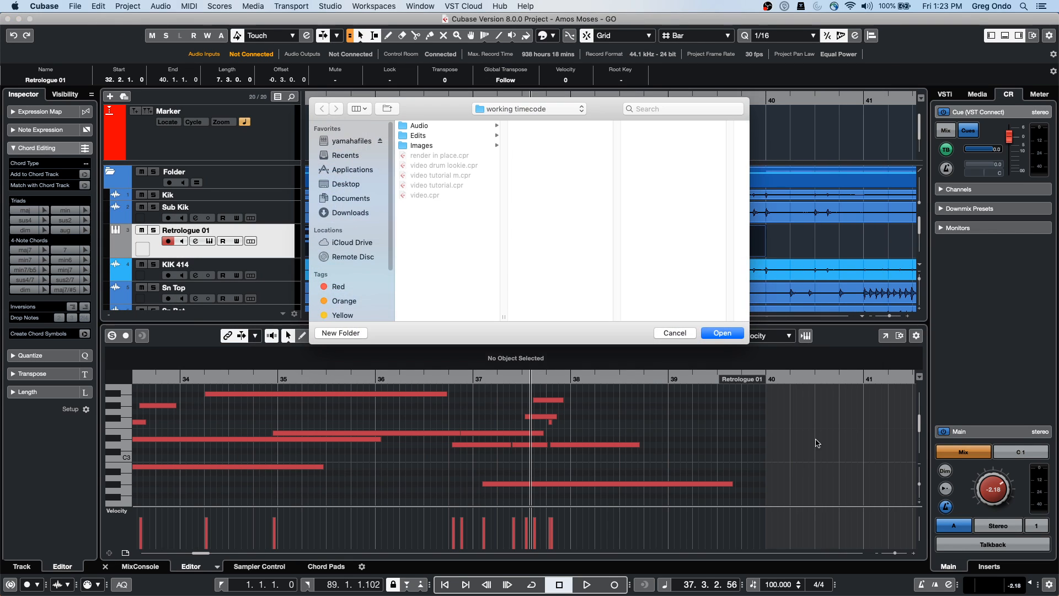
click(723, 333)
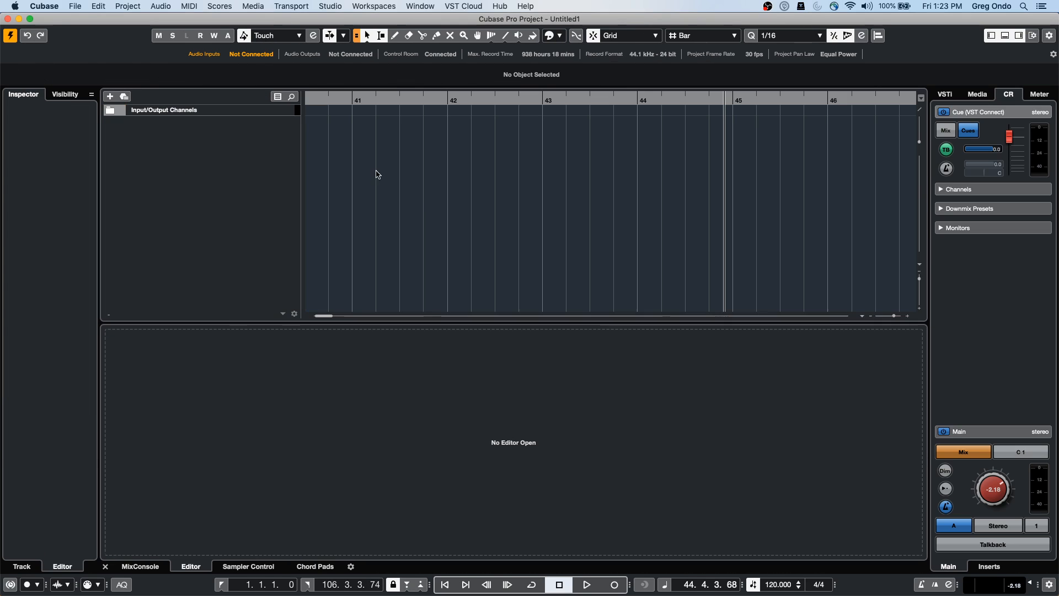
Show the VST instrument rack panel in the right zone
right_click(186, 142)
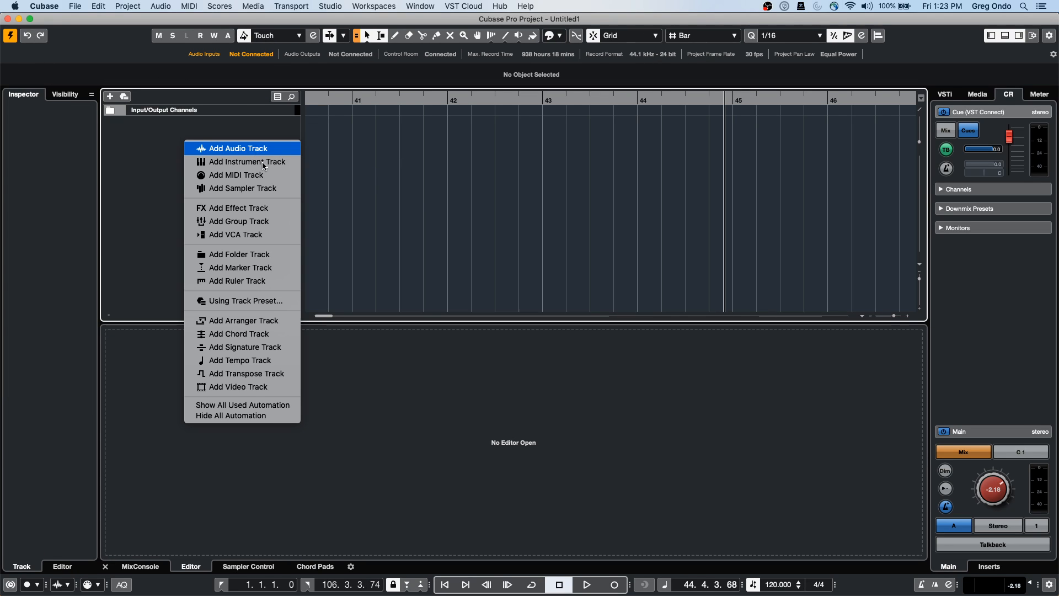
click(946, 97)
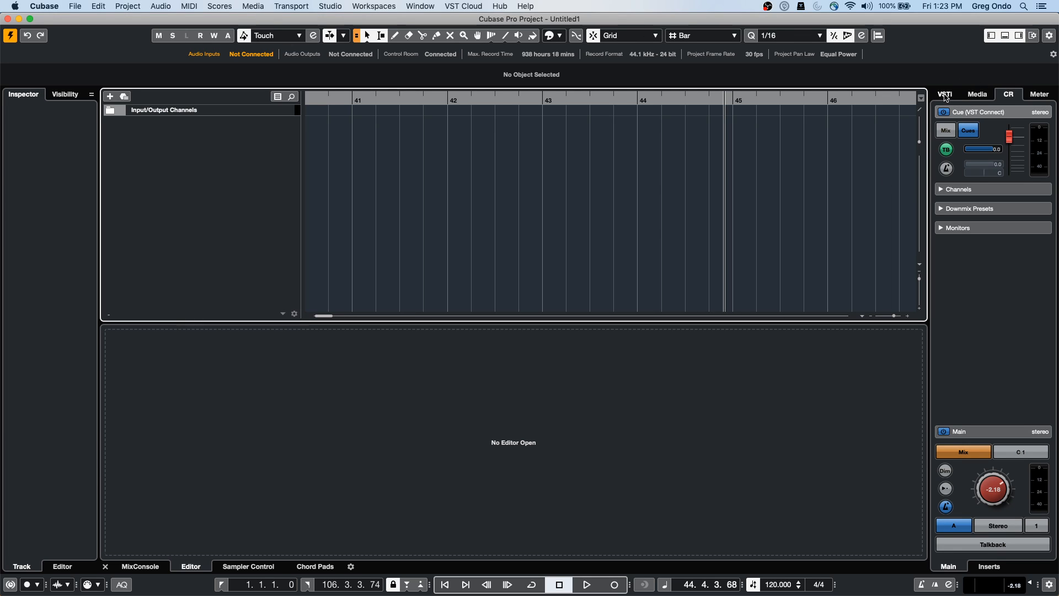
click(945, 96)
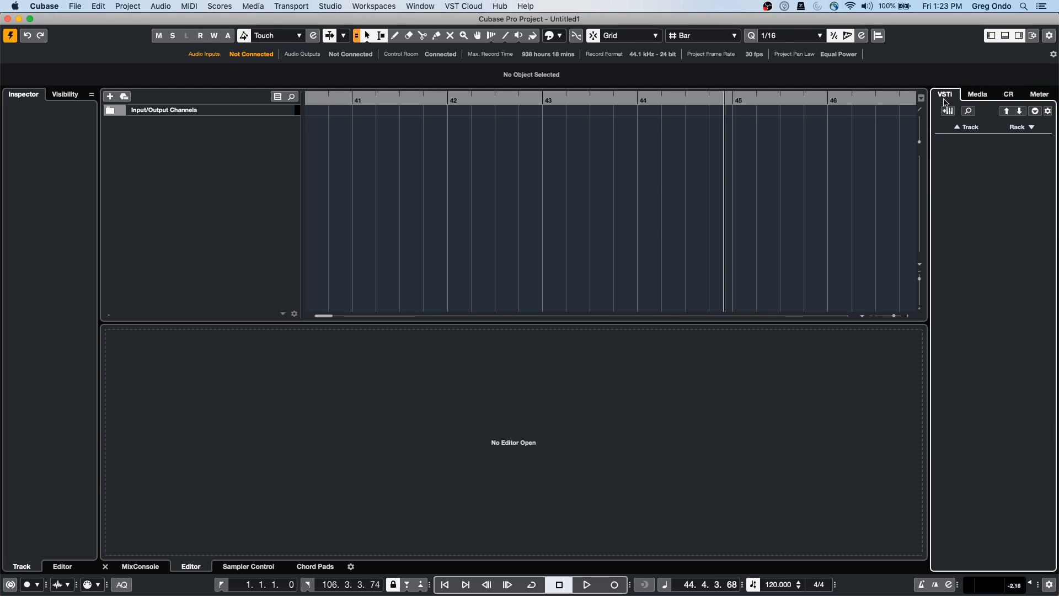
Drag Groove Agent SE from the media browser's VST Instruments into the track list
click(975, 96)
click(967, 177)
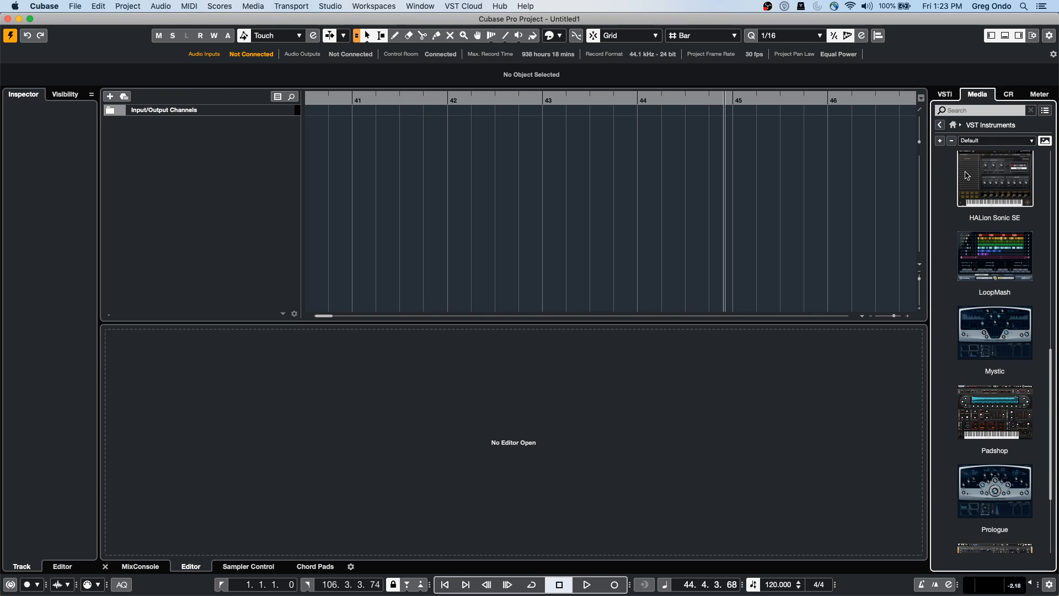
scroll(978, 231, down, 3)
scroll(978, 232, up, 10)
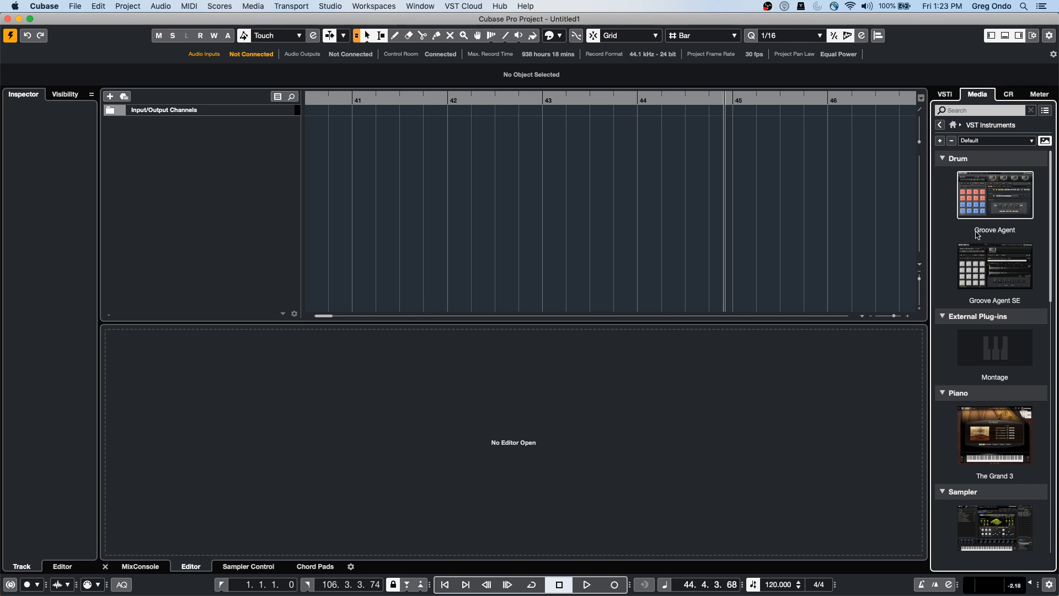
drag(1010, 290, 223, 184)
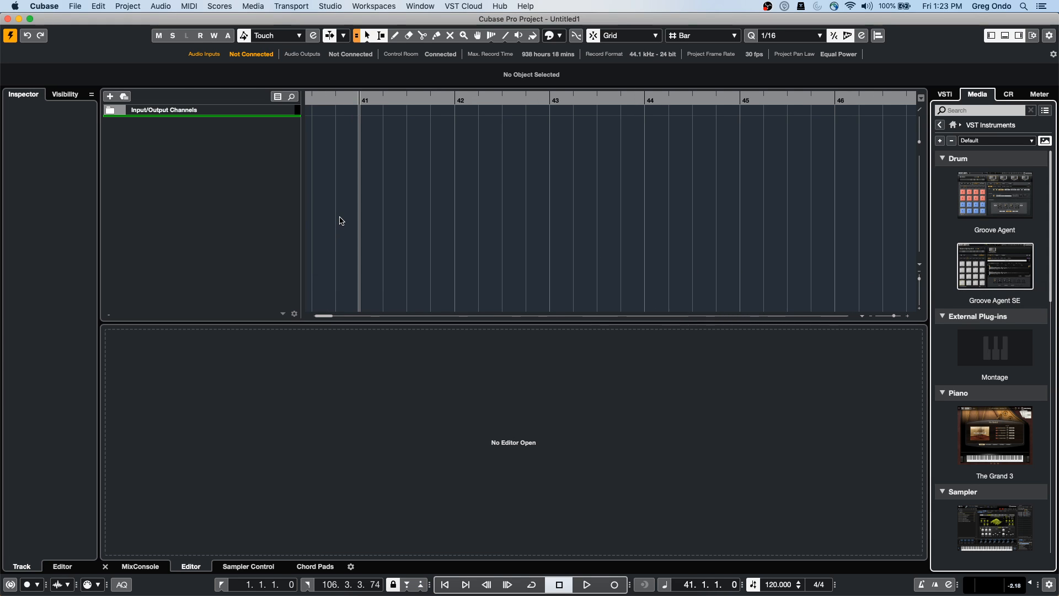
Create the Groove Agent SE track and load the Forget The Past kit via Load Kit
drag(270, 158, 270, 159)
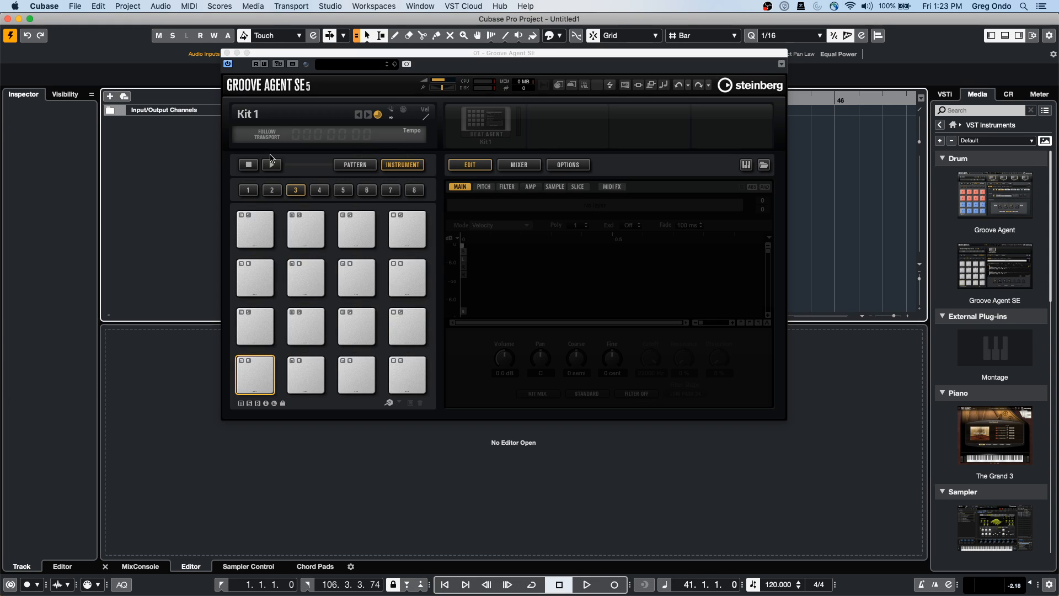
drag(316, 56, 501, 94)
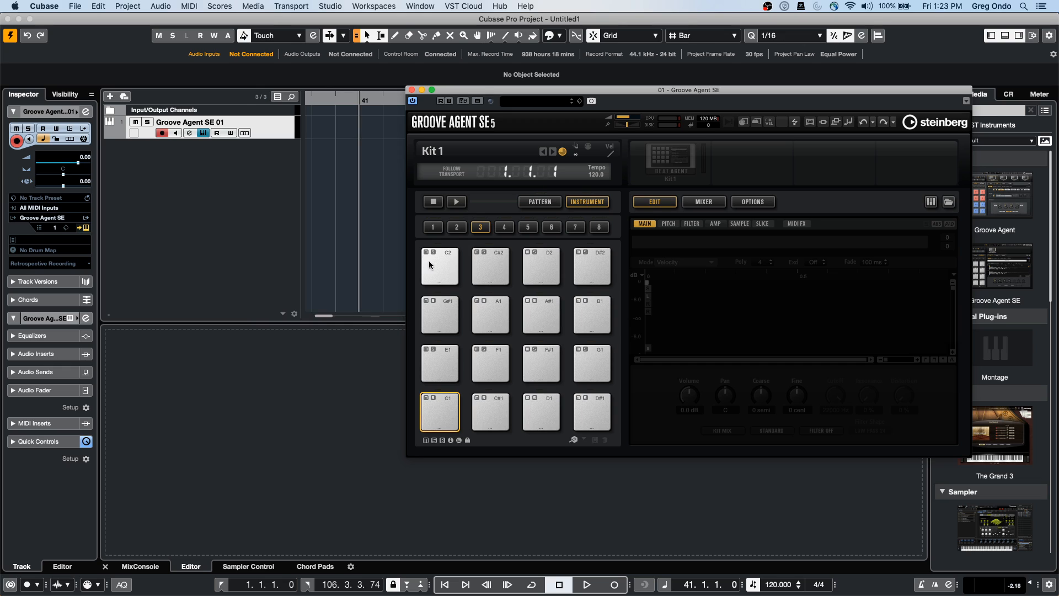
right_click(674, 149)
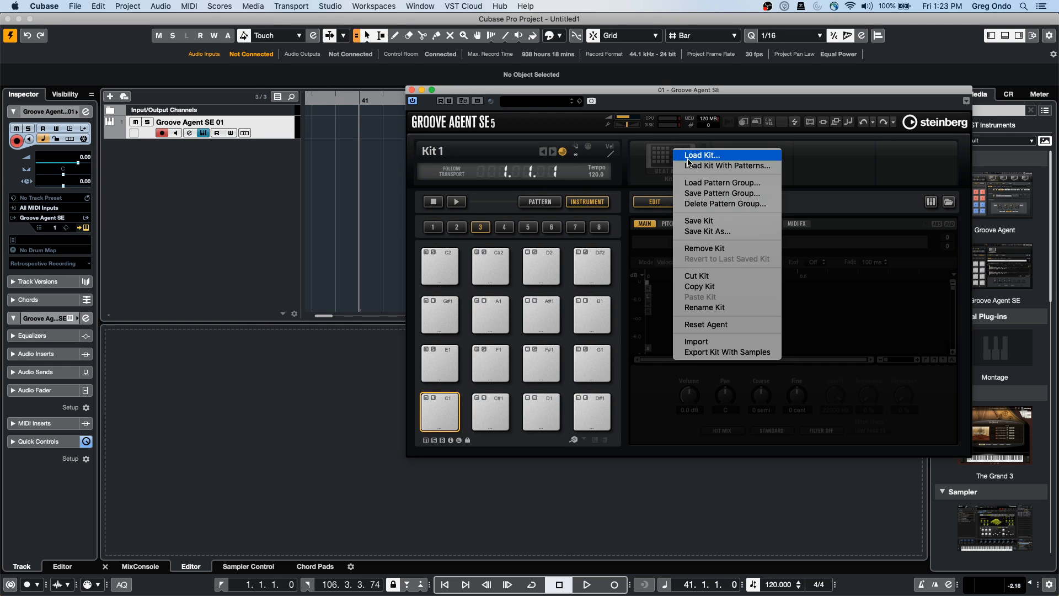
click(734, 156)
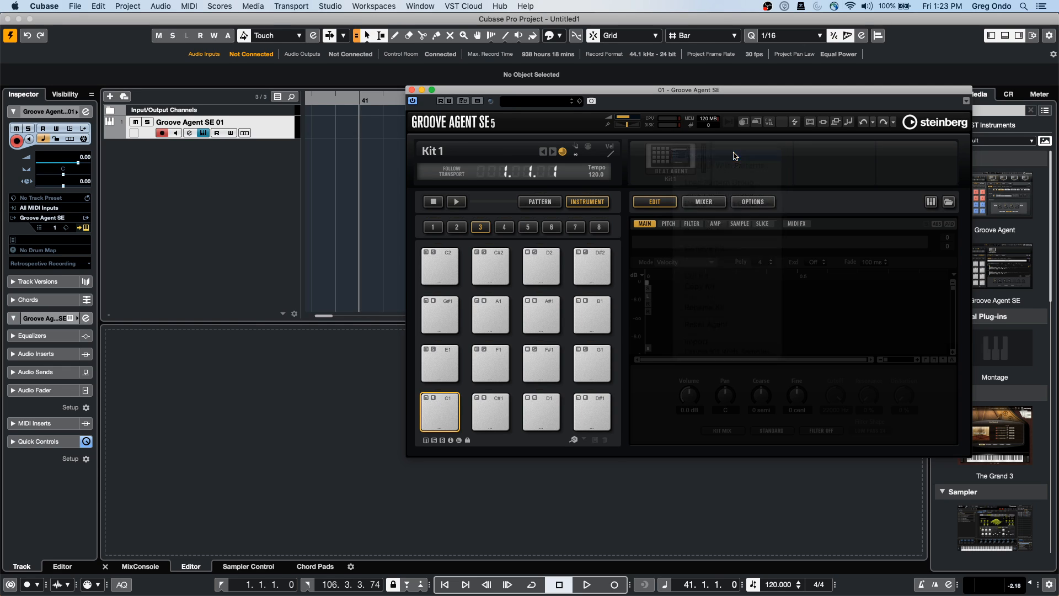
double_click(338, 416)
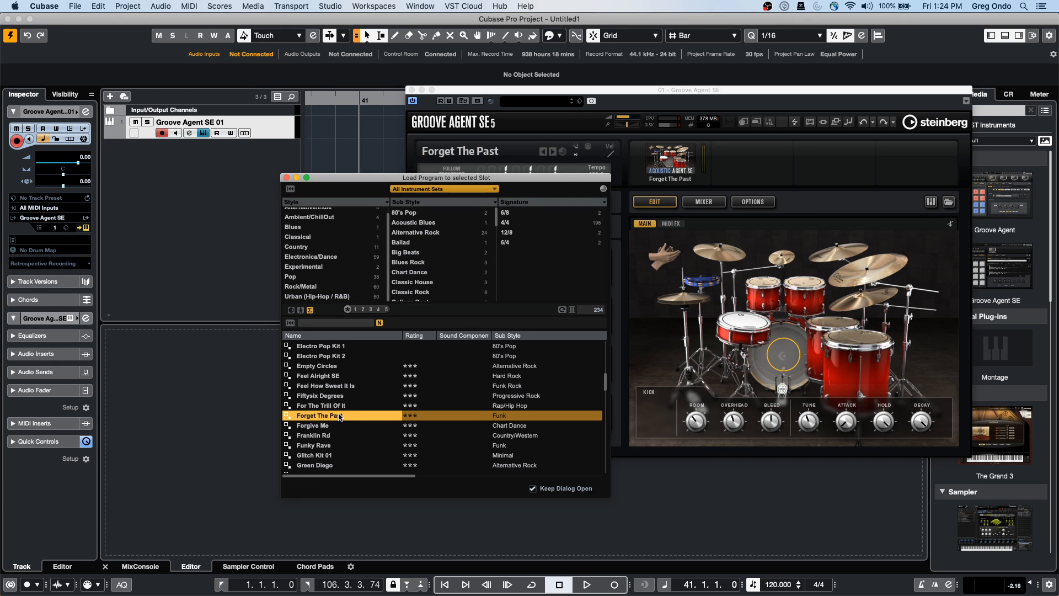
Close the kit browser and audition the kit's pattern playback
click(286, 178)
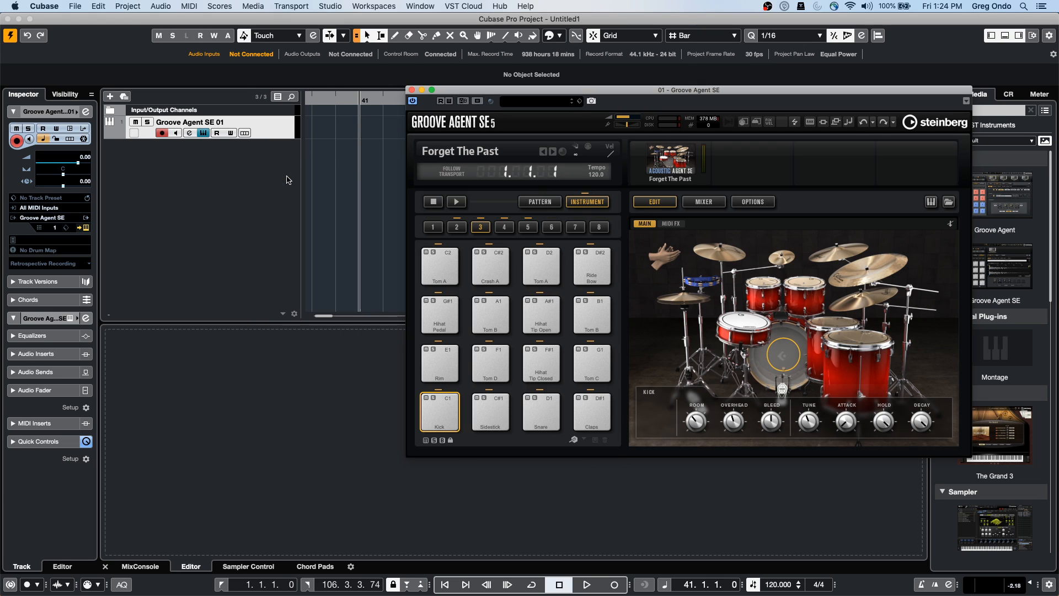
click(455, 202)
click(434, 202)
click(460, 202)
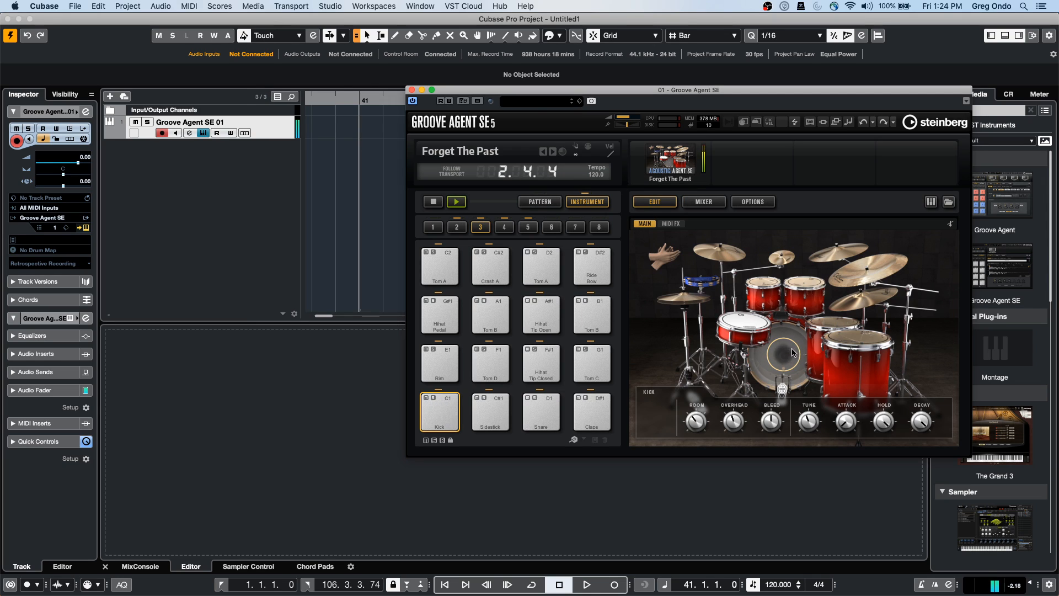
Load Forget The Past with its patterns onto Groove Agent's pattern pads
click(549, 203)
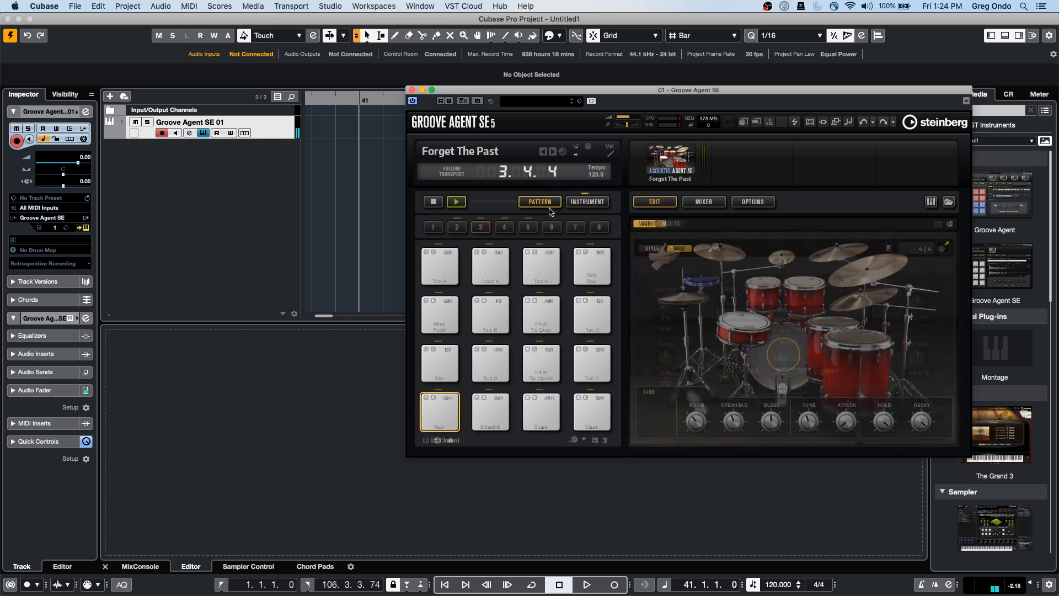
right_click(660, 162)
click(712, 171)
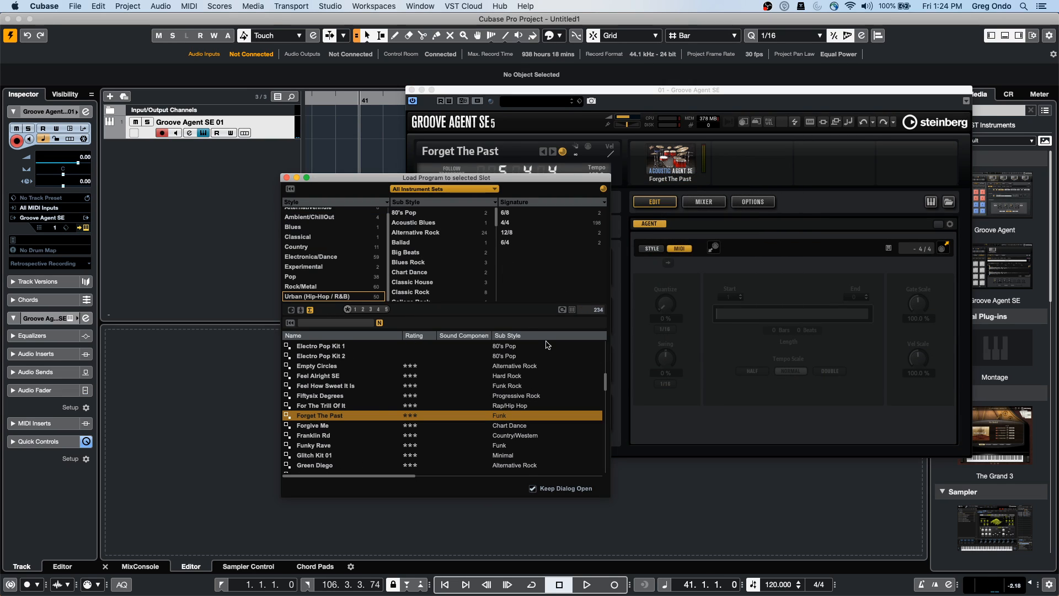
double_click(311, 417)
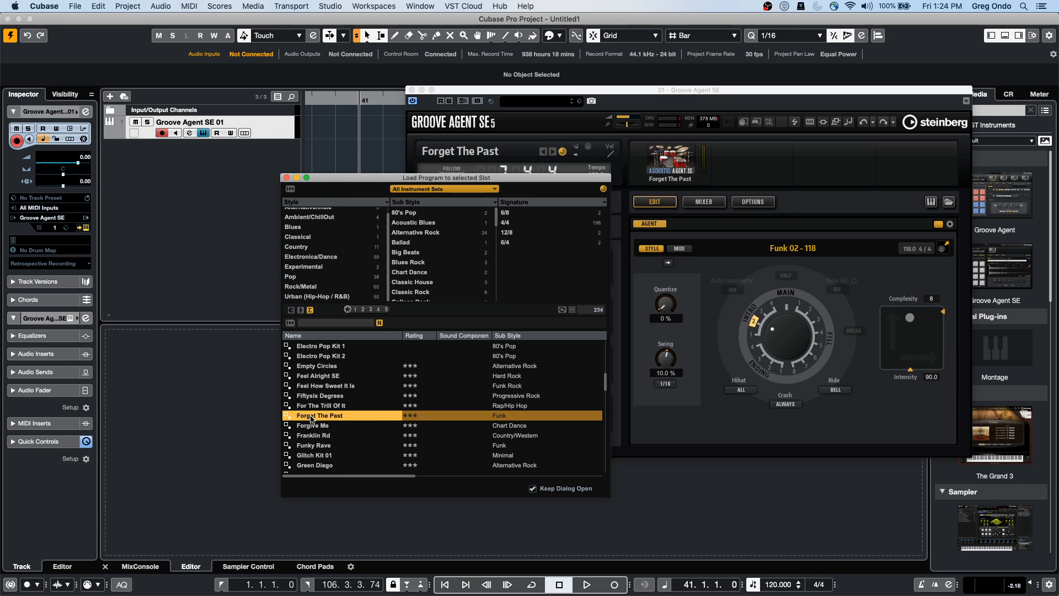
click(781, 161)
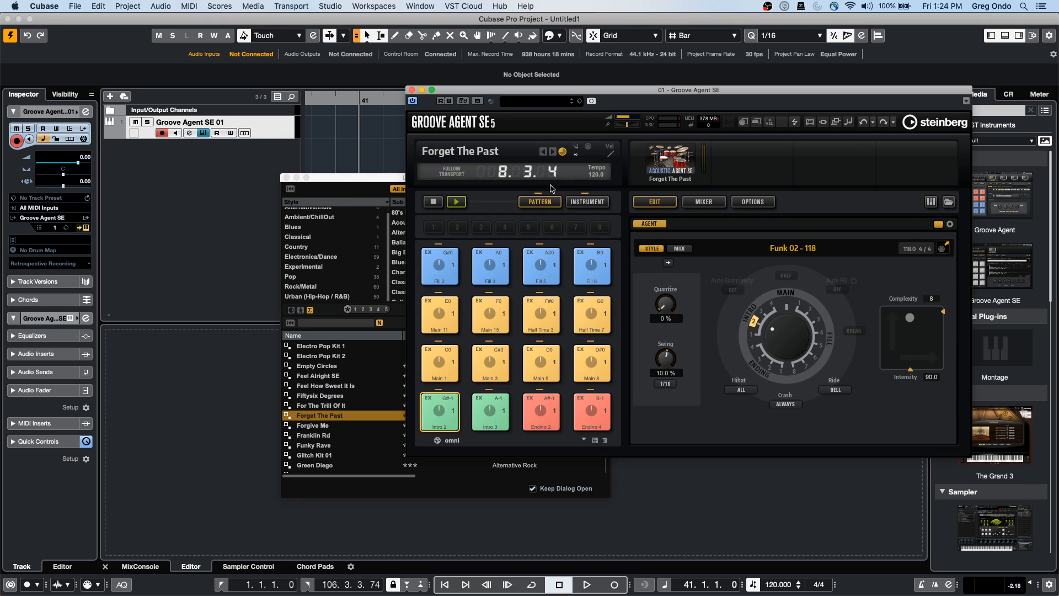
Select and play the Main 1 pattern, then close the kit browser
click(454, 202)
click(455, 366)
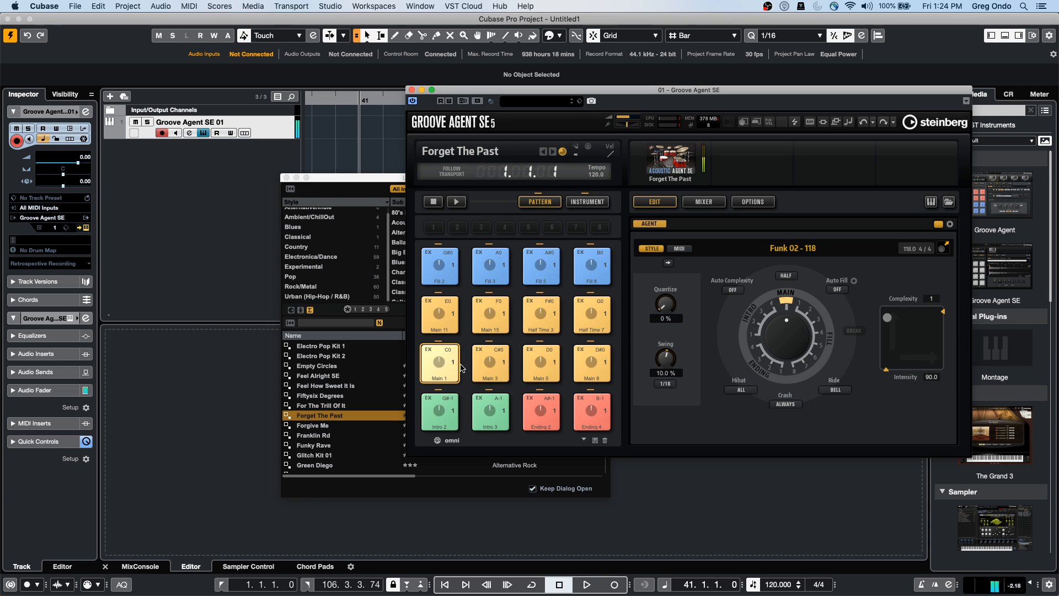
click(457, 202)
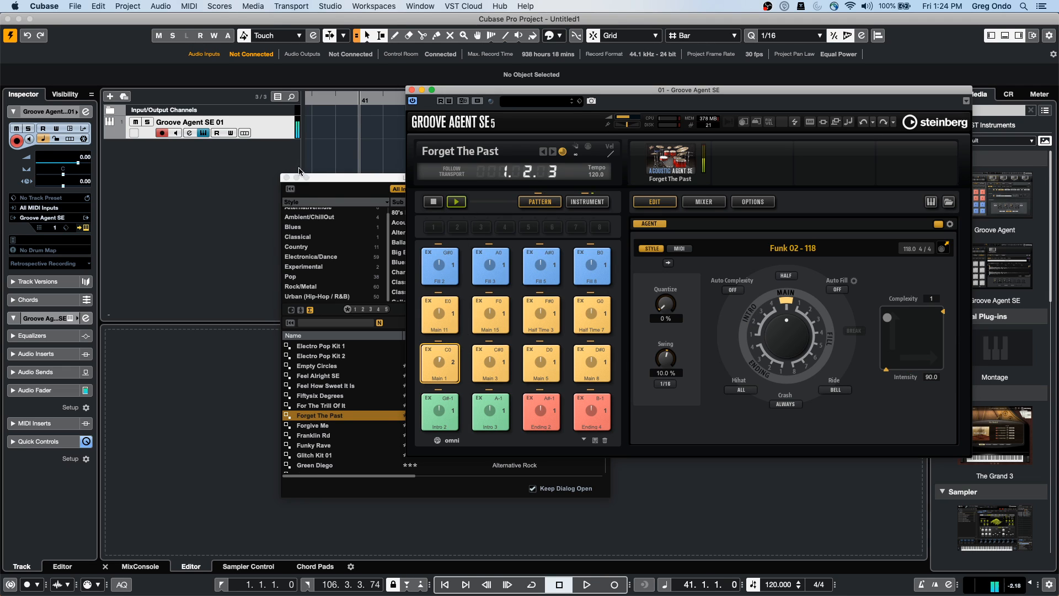
click(287, 178)
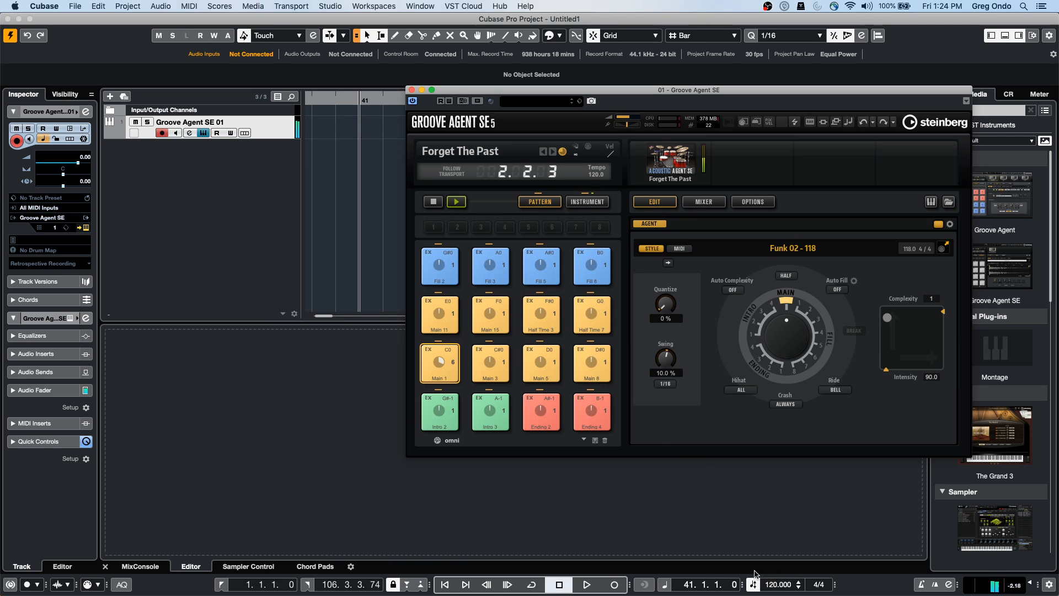
Set the project tempo to 97 and stop the pattern playback
scroll(775, 588, down, 6)
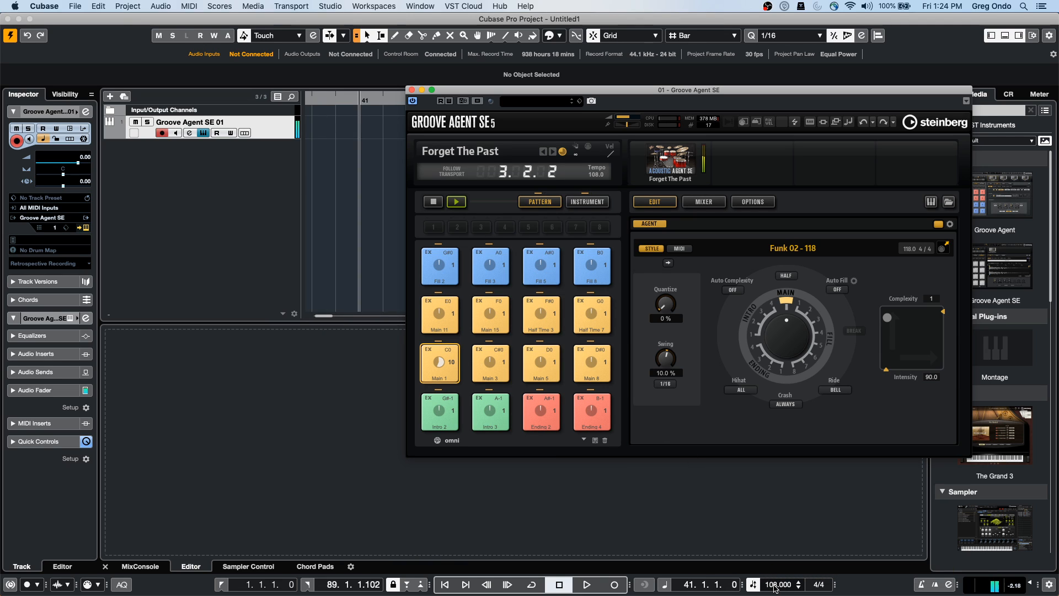
scroll(775, 587, down, 5)
drag(495, 88, 463, 92)
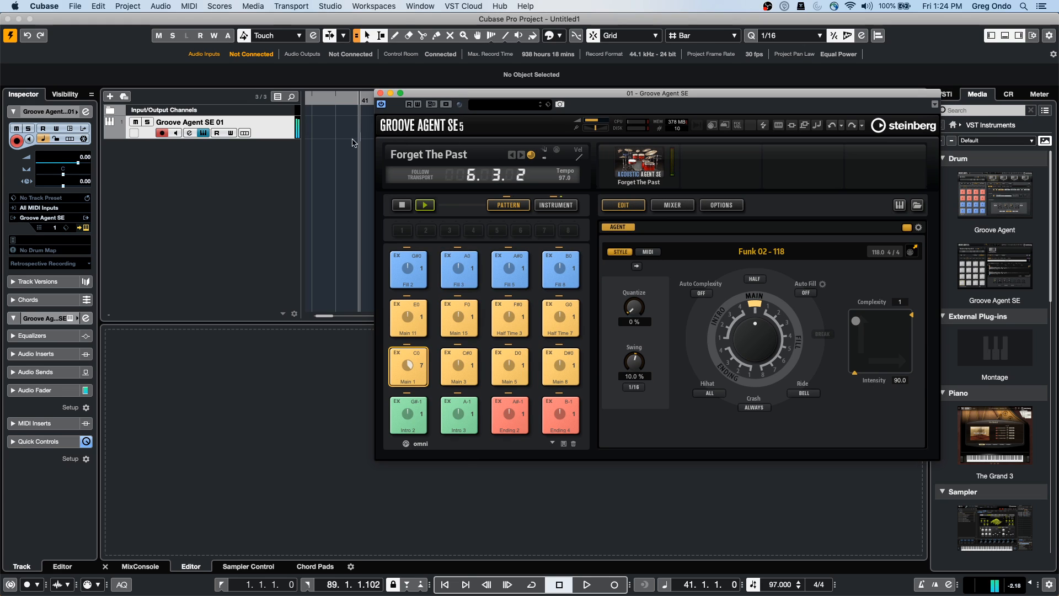
click(423, 206)
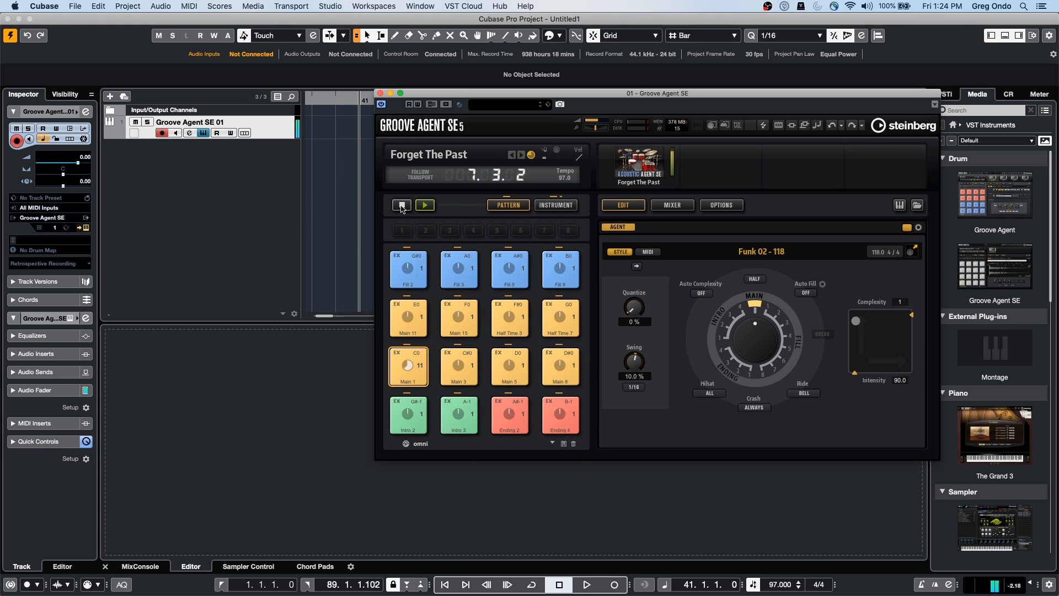
On Groove Agent's mixer page, route Kick to Out 2, Snare to Out 3 and Hihat to Out 4
click(681, 205)
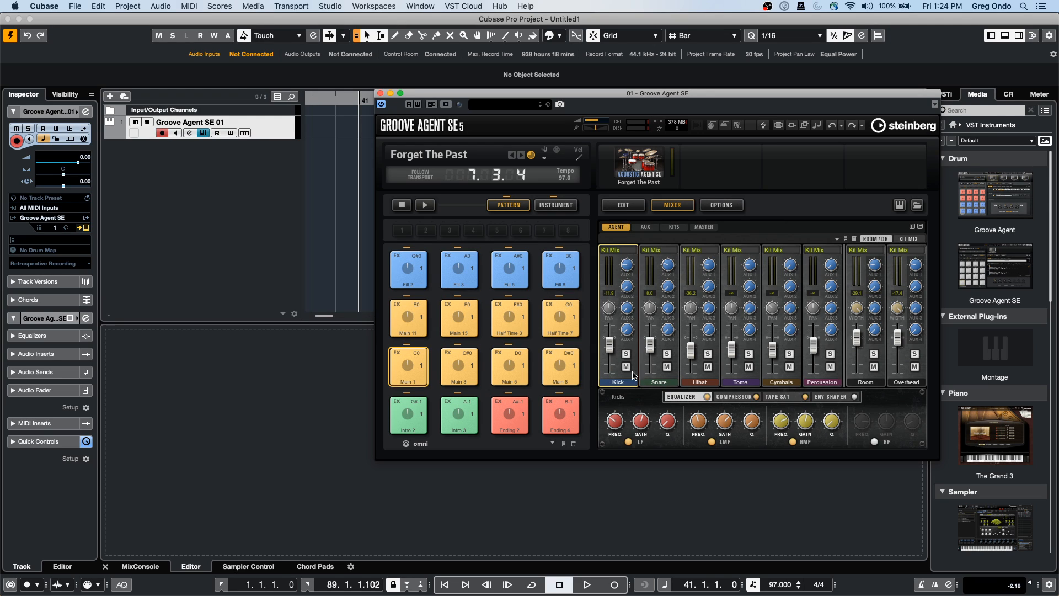
click(627, 253)
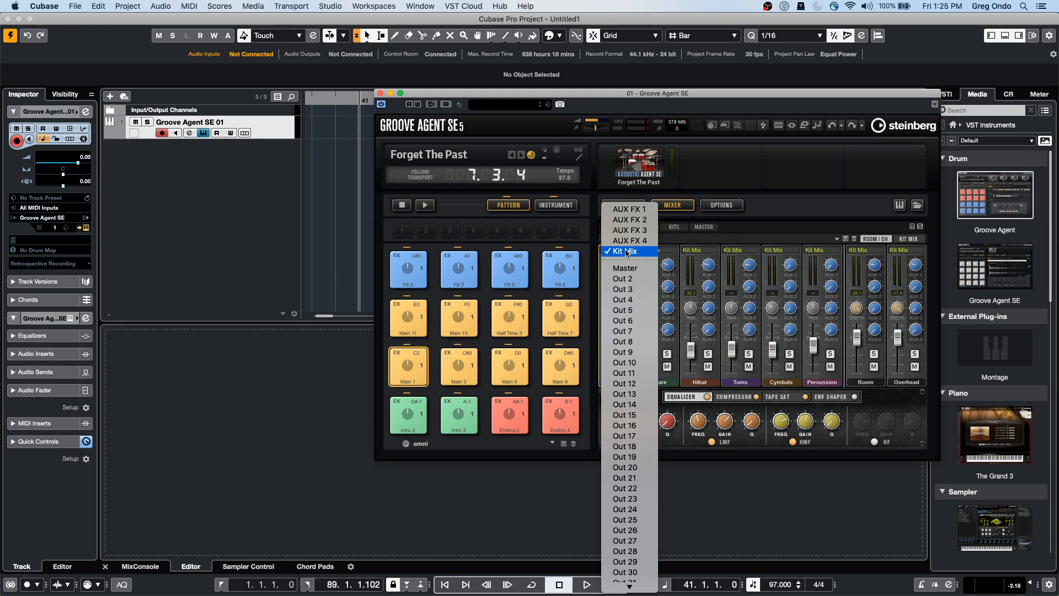
click(639, 279)
click(657, 253)
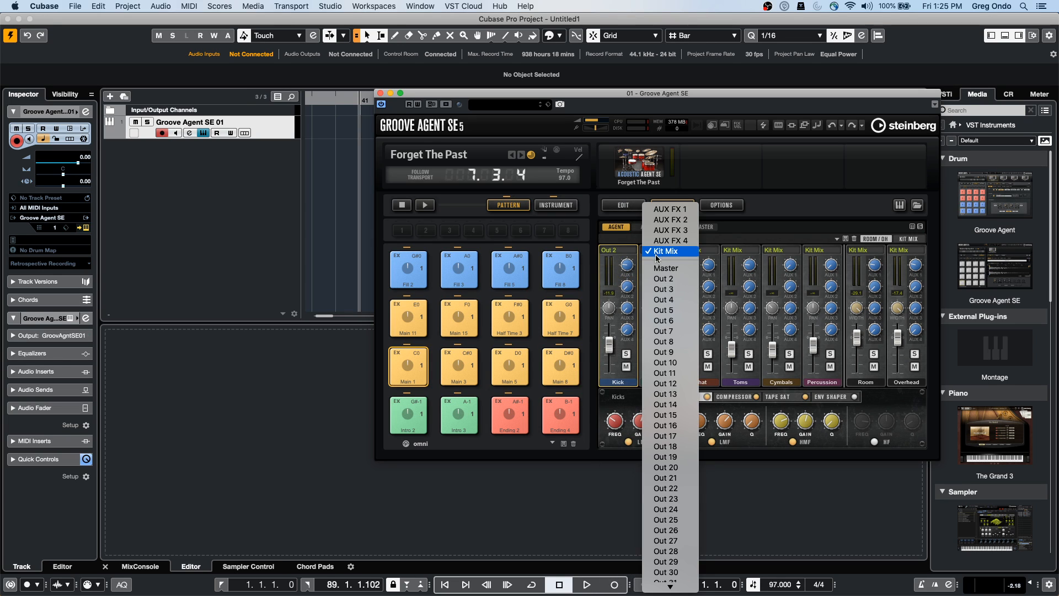
click(663, 286)
click(698, 251)
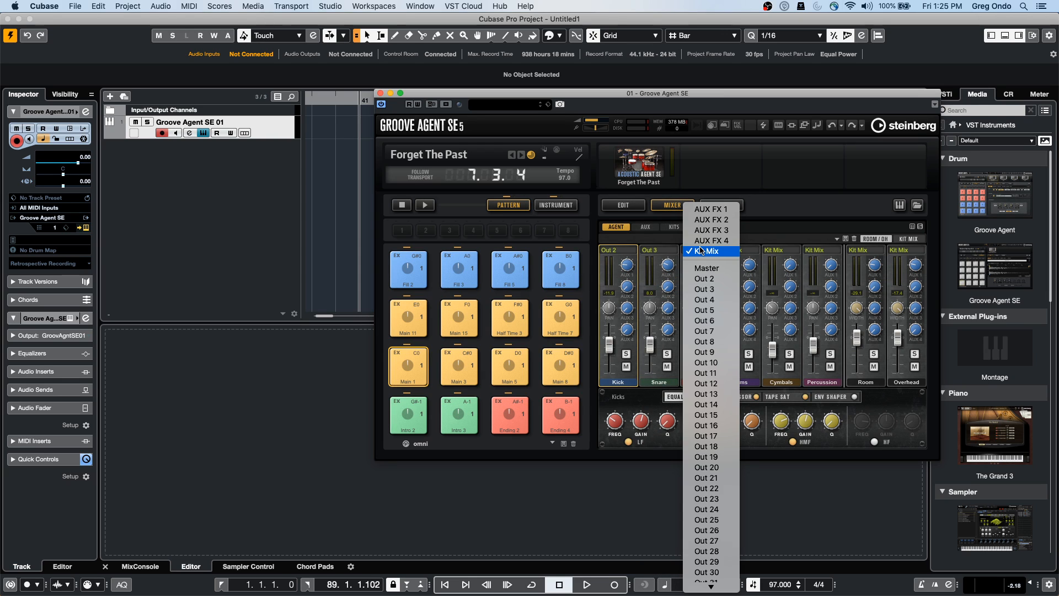
click(713, 300)
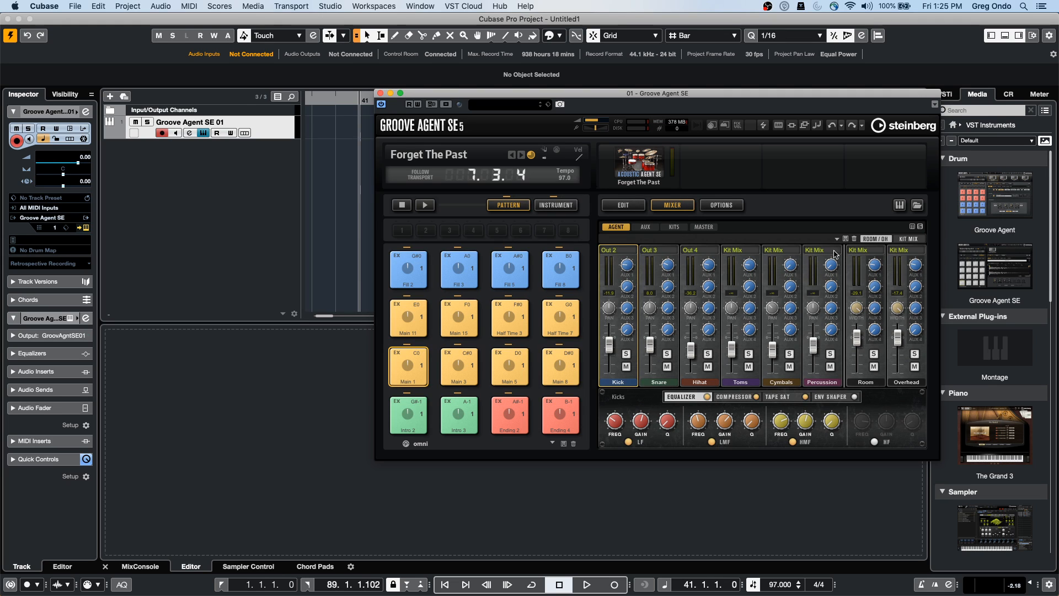
Route Cymbals to Out 5, Room to Out 6 and Overhead to Out 7
click(786, 249)
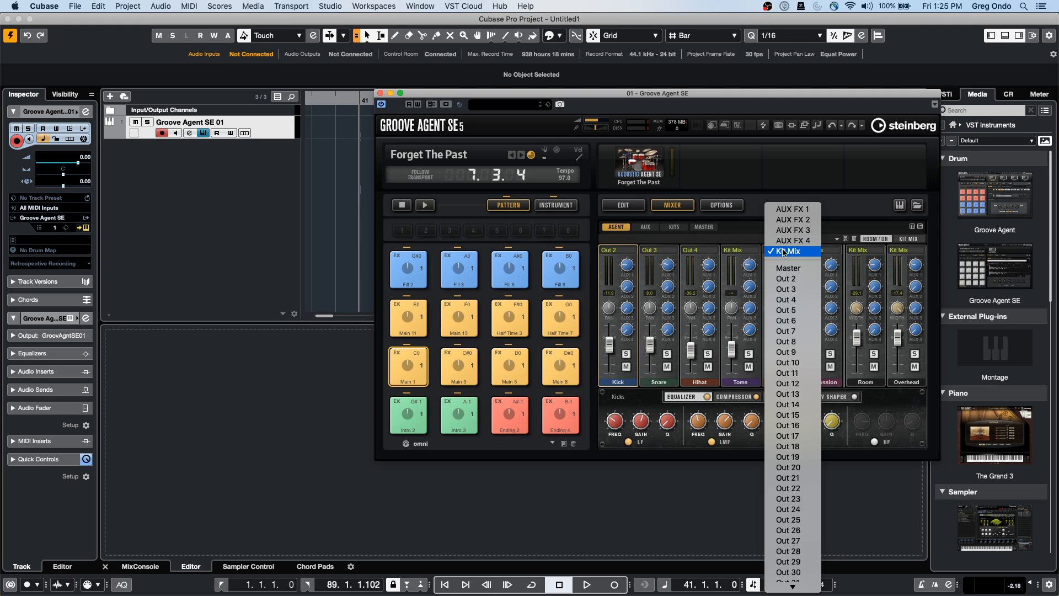
click(786, 310)
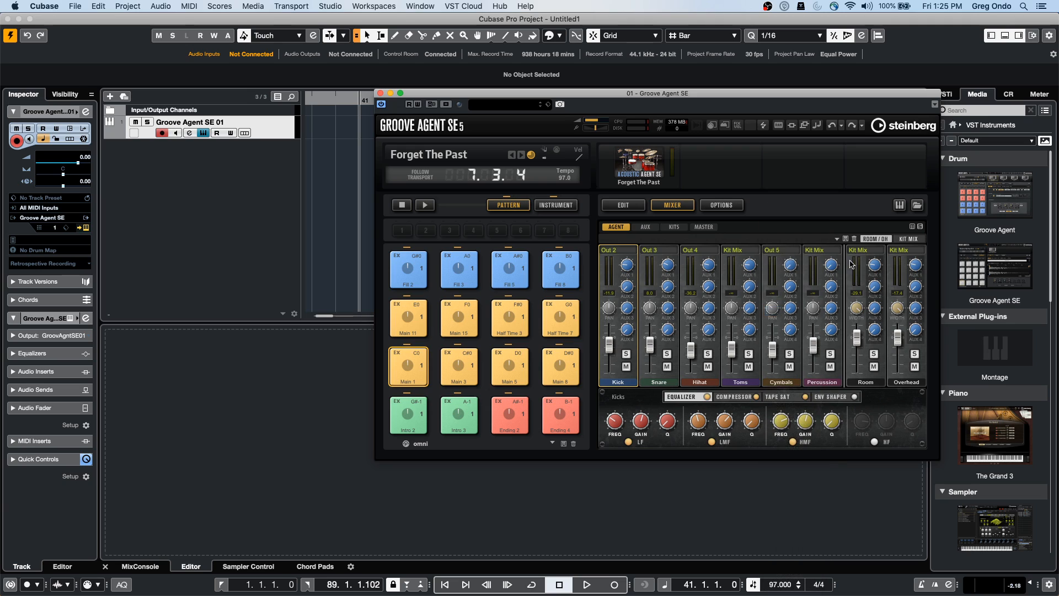
click(858, 253)
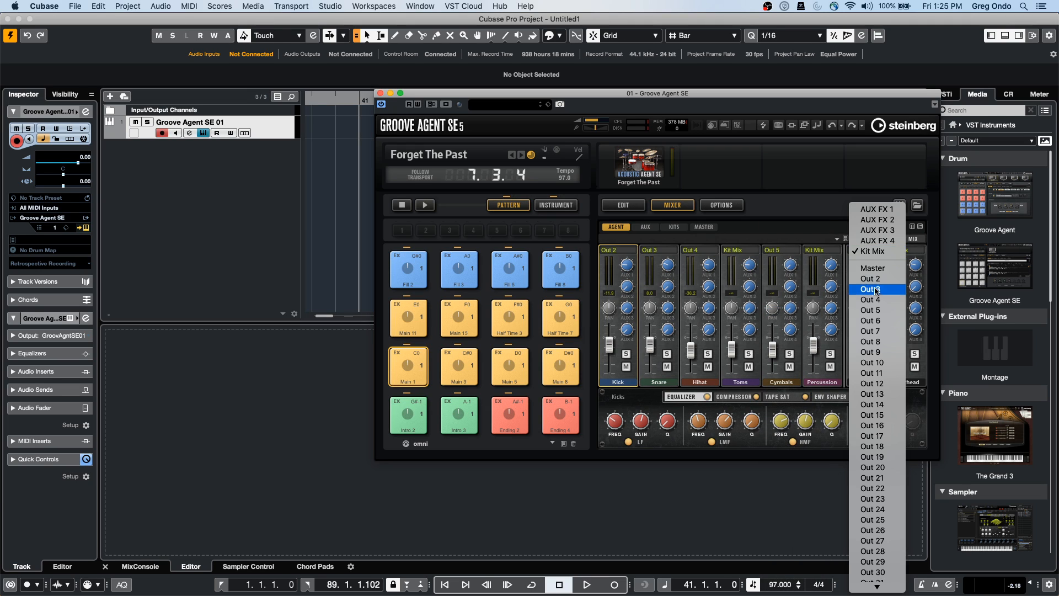
click(882, 322)
click(907, 251)
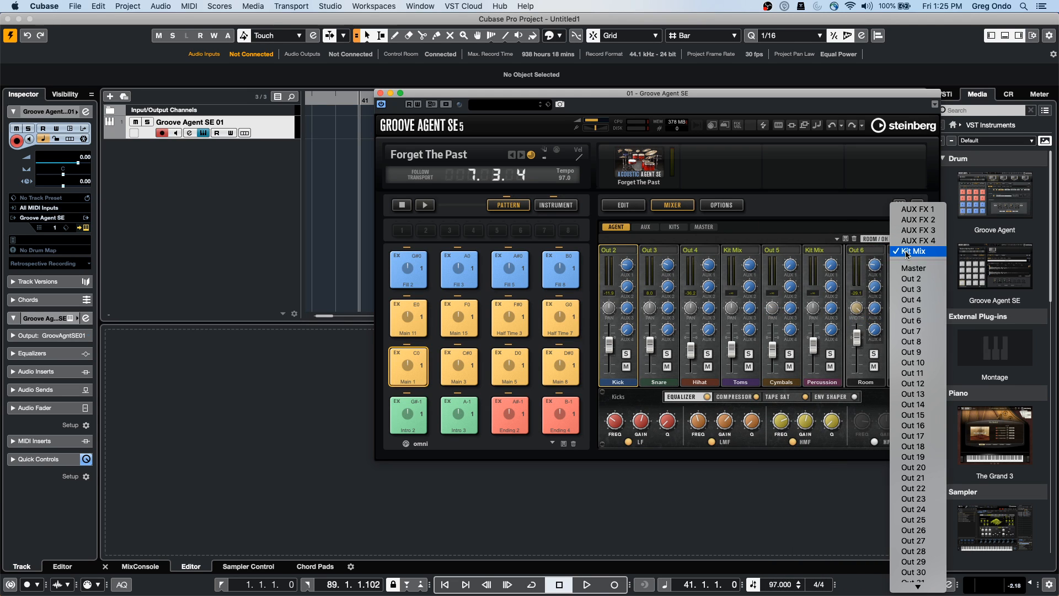
click(911, 332)
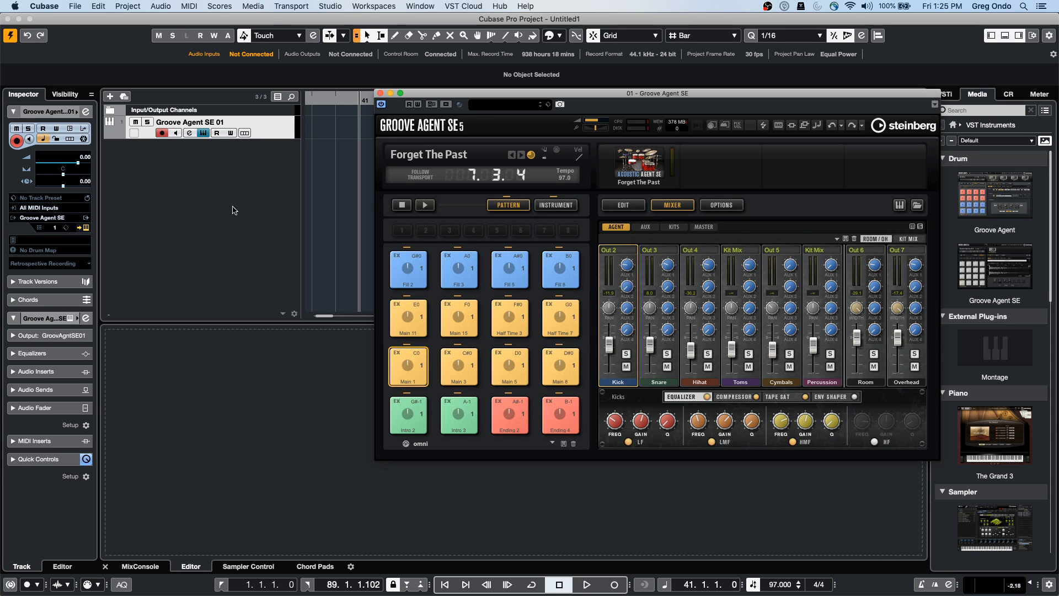
Start project playback and the Groove Agent pattern, then bring up the MixConsole
click(587, 585)
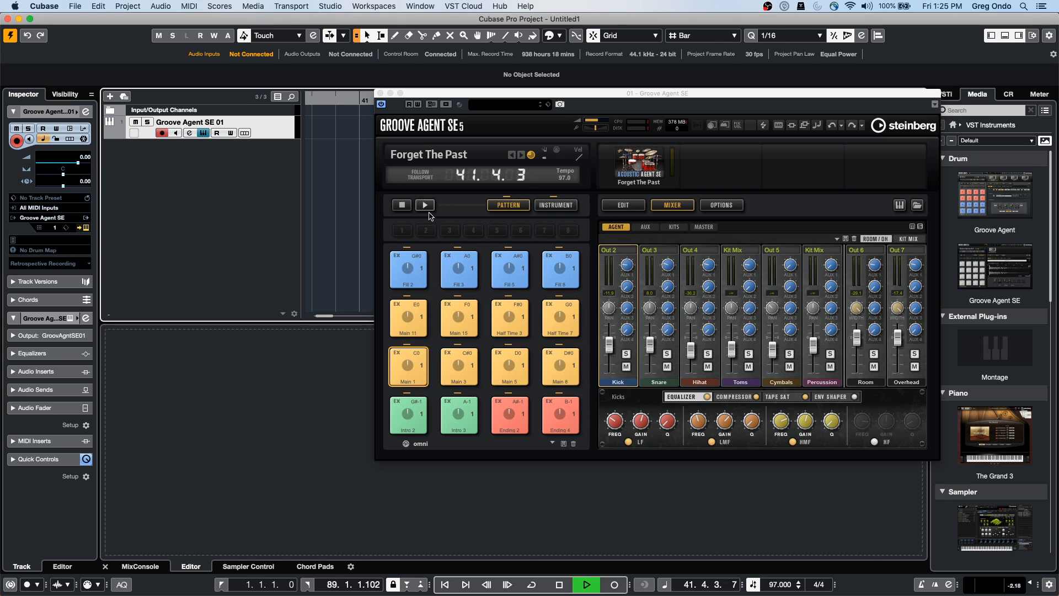
click(425, 207)
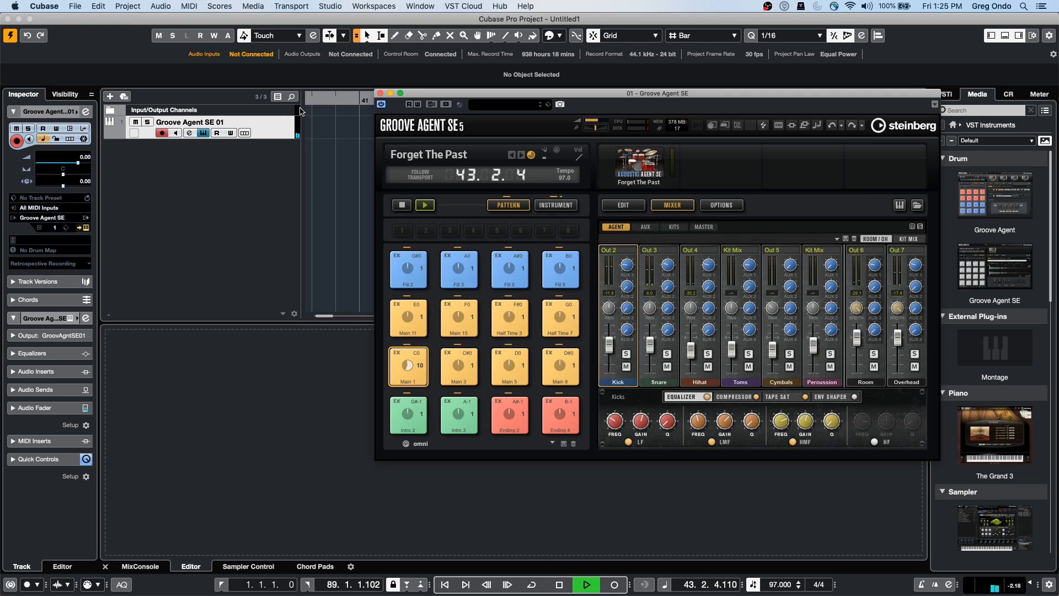
click(140, 566)
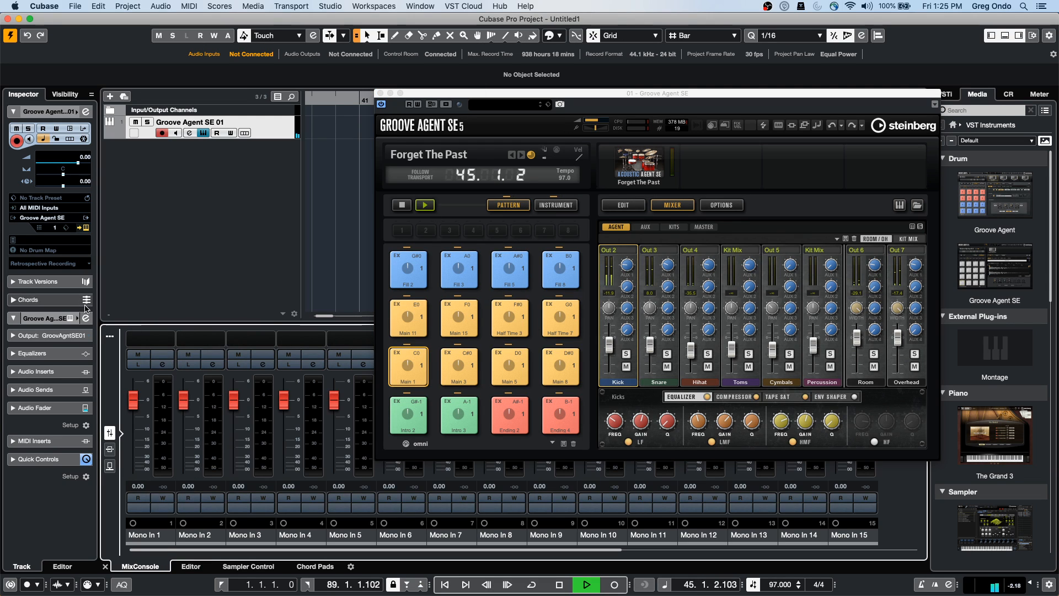
Move the Groove Agent window aside and toggle the MixConsole's Input Channels filter
click(111, 337)
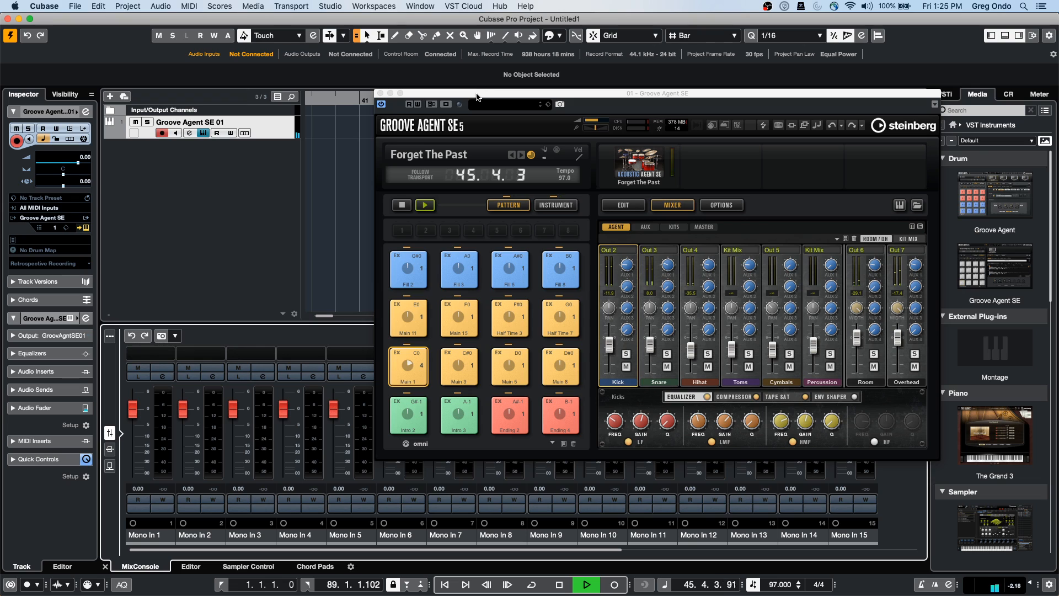
drag(480, 93, 665, 104)
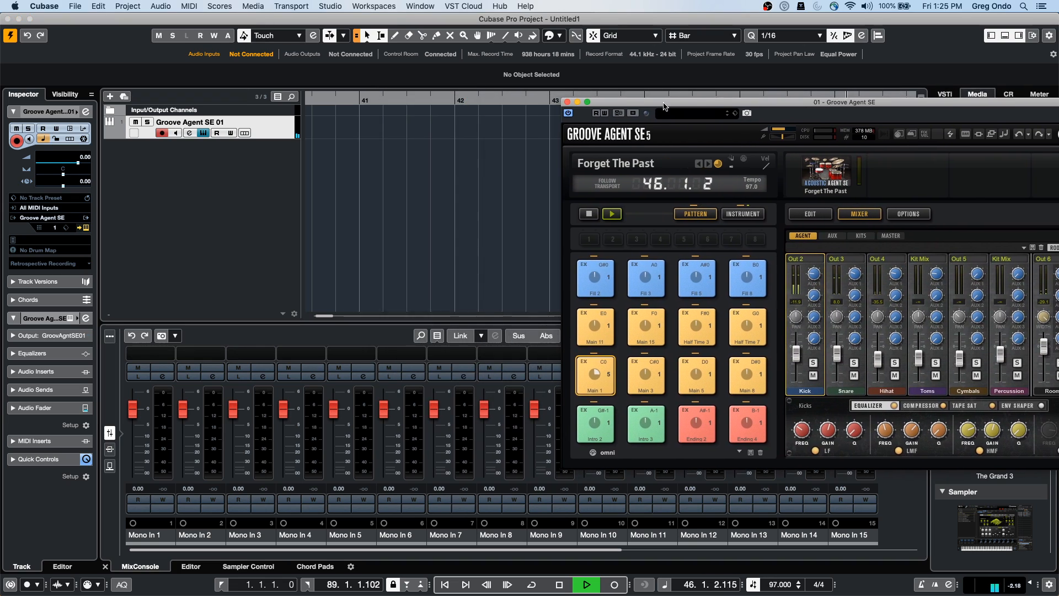
click(438, 336)
click(479, 381)
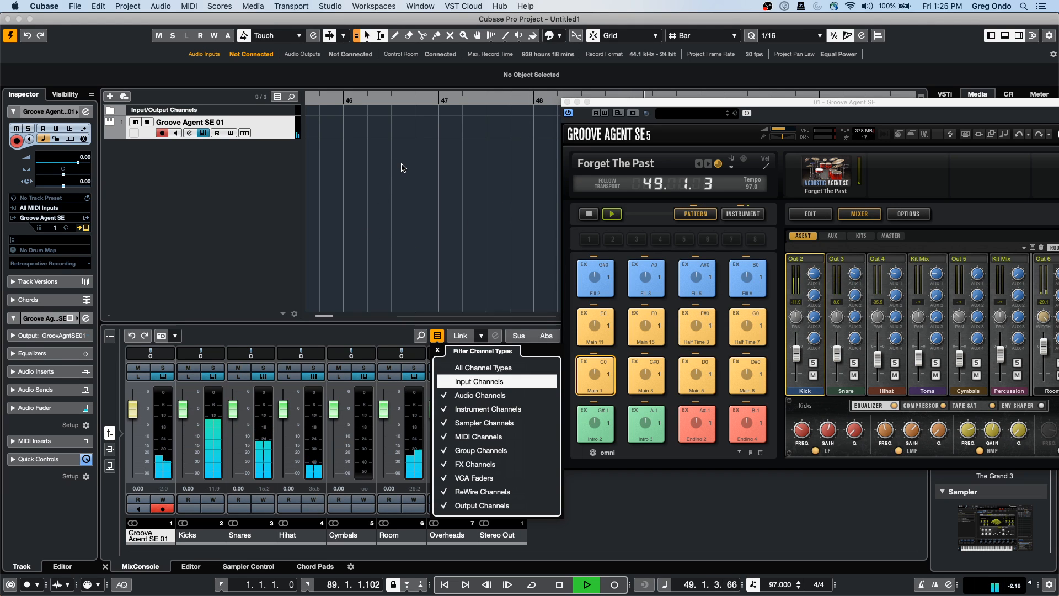
key(Return)
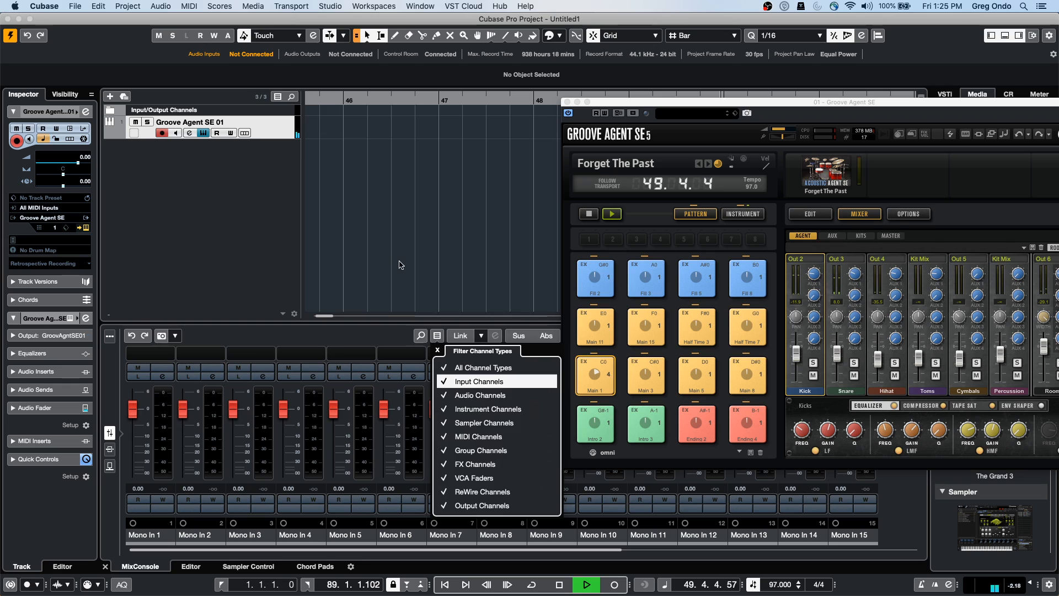
click(400, 265)
Stop project and Groove Agent playback, then hide the input channels from the MixConsole
key(space)
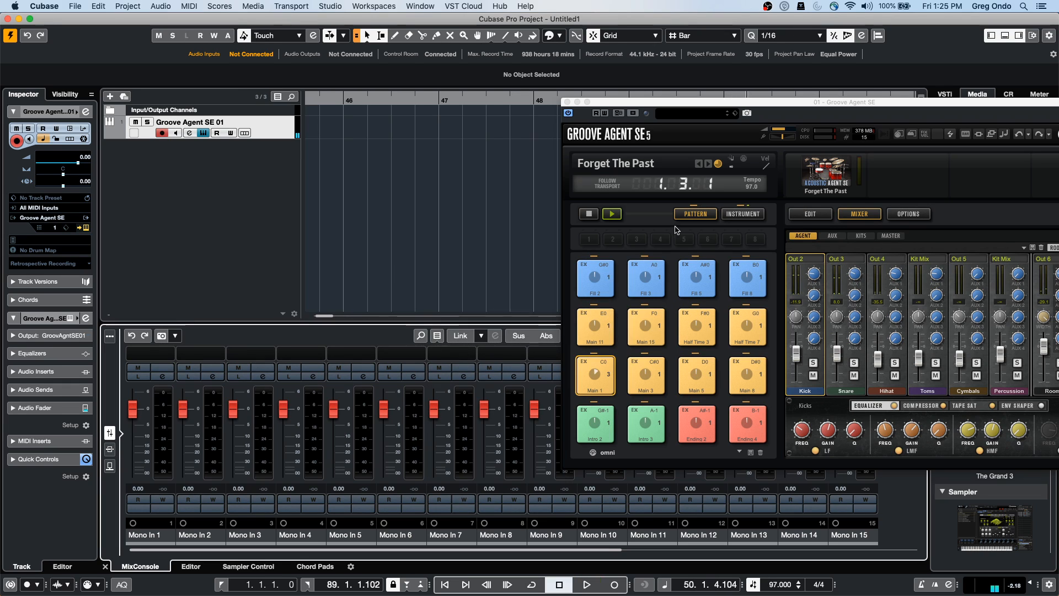
click(589, 213)
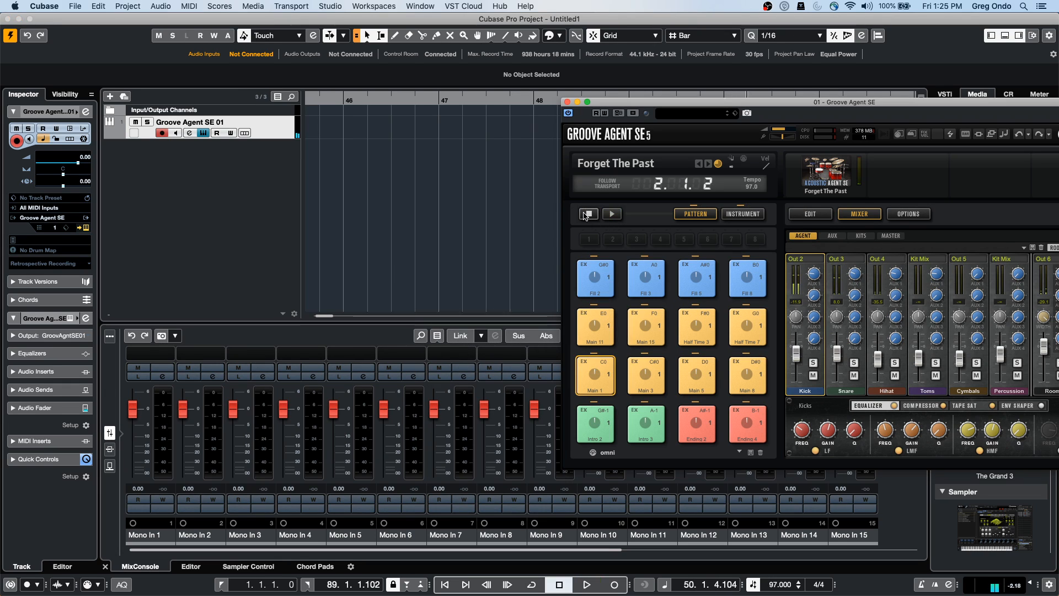
click(437, 336)
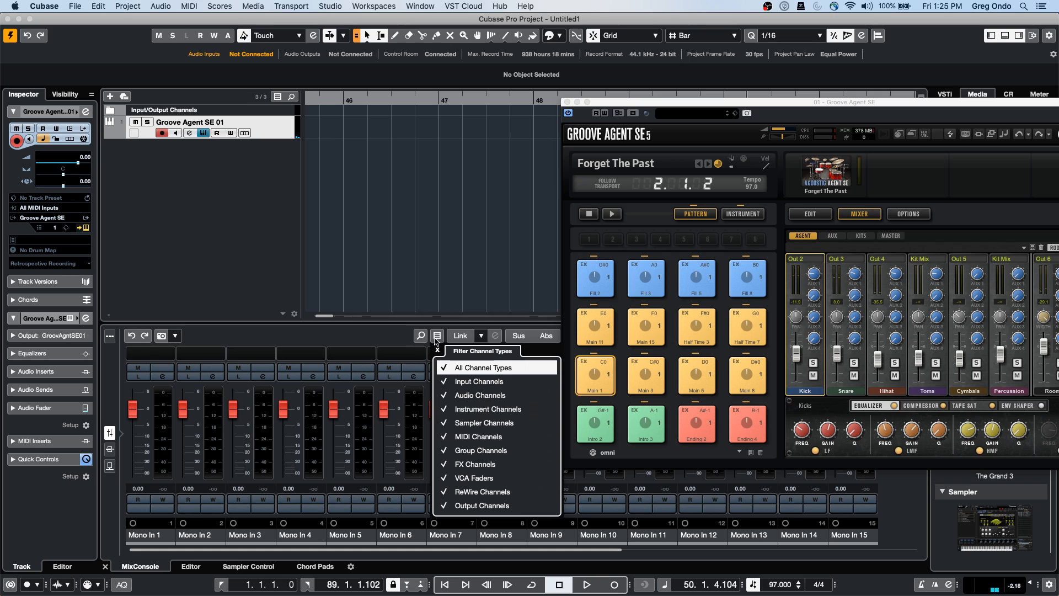
click(445, 380)
Add three mono group tracks with Stereo Out as their output
click(394, 301)
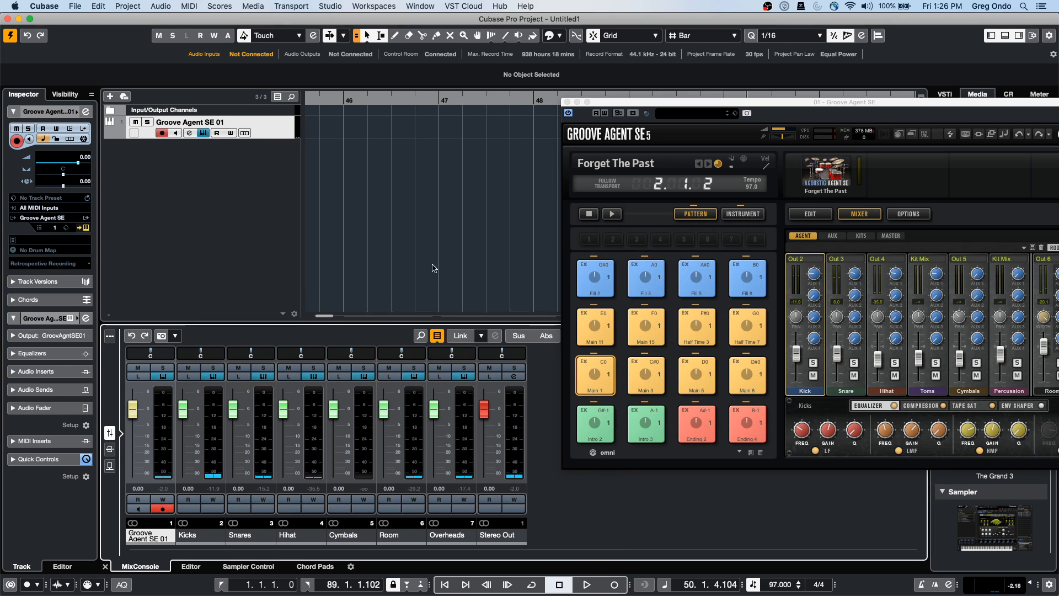
right_click(205, 177)
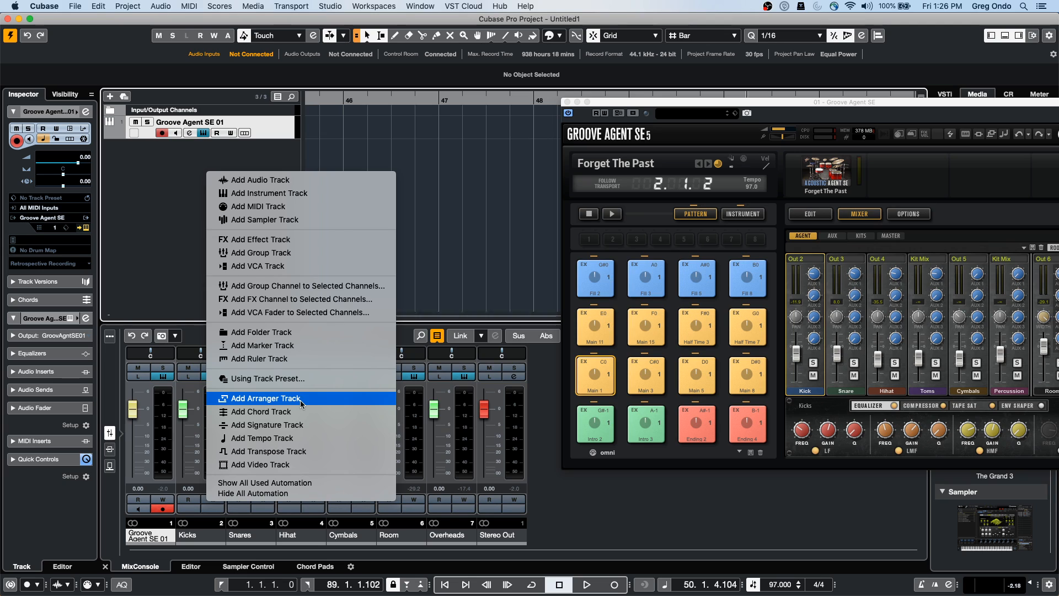
click(301, 253)
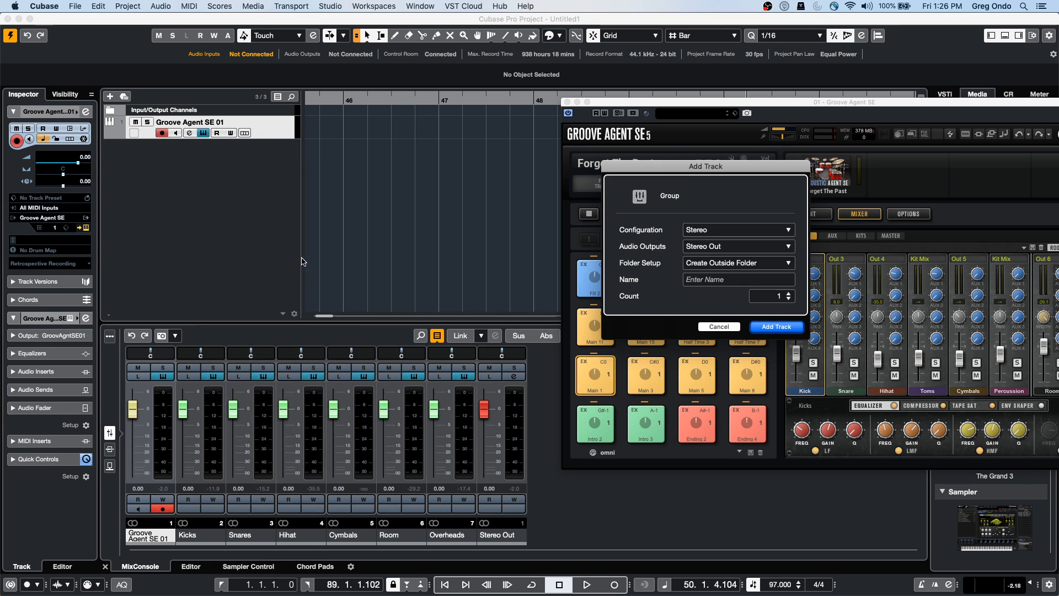
click(729, 227)
click(727, 219)
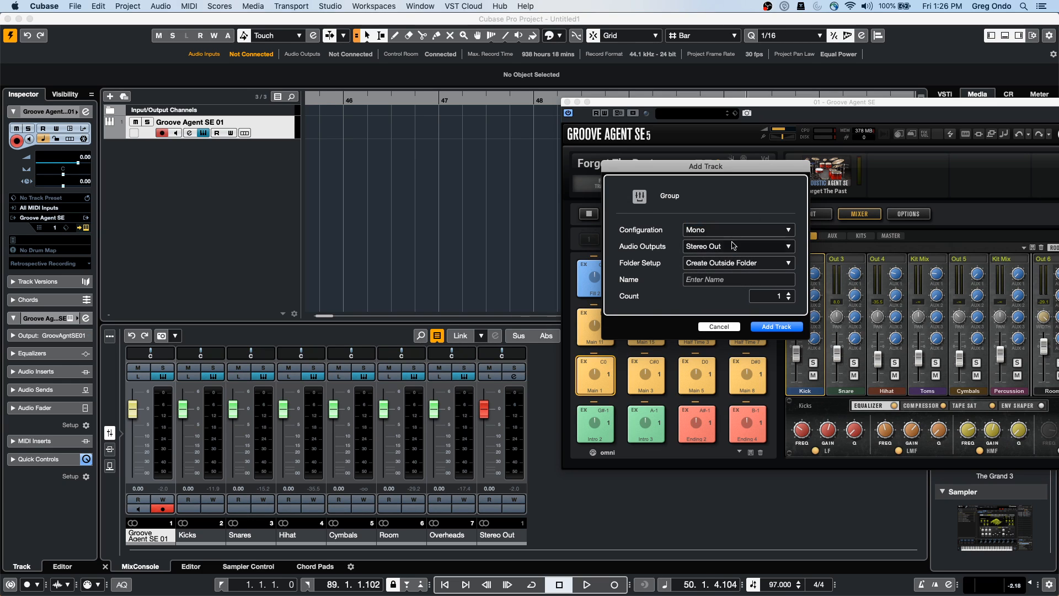
click(735, 248)
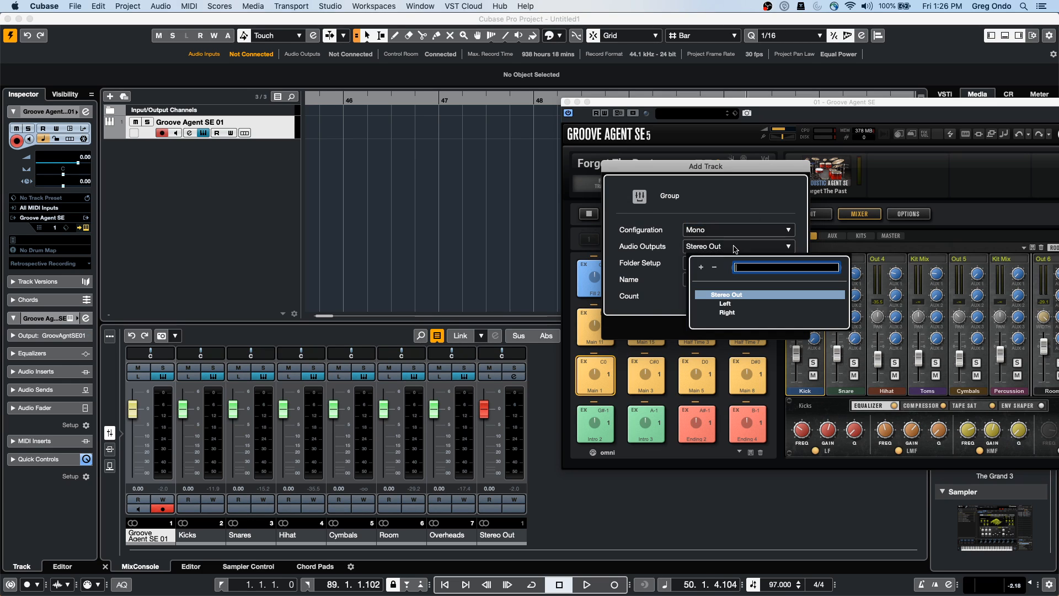
click(667, 252)
click(789, 293)
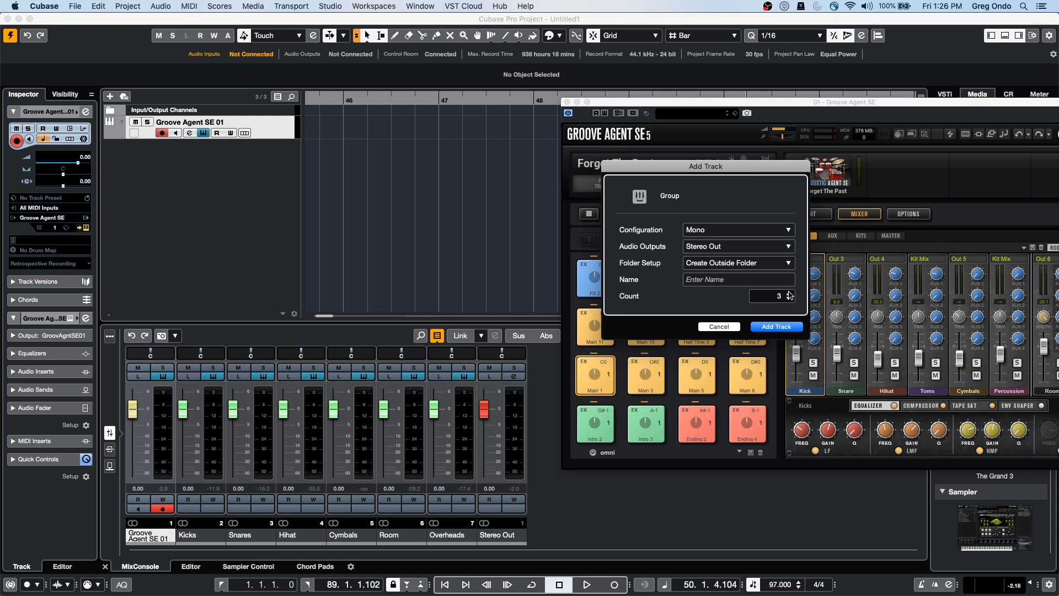
click(772, 327)
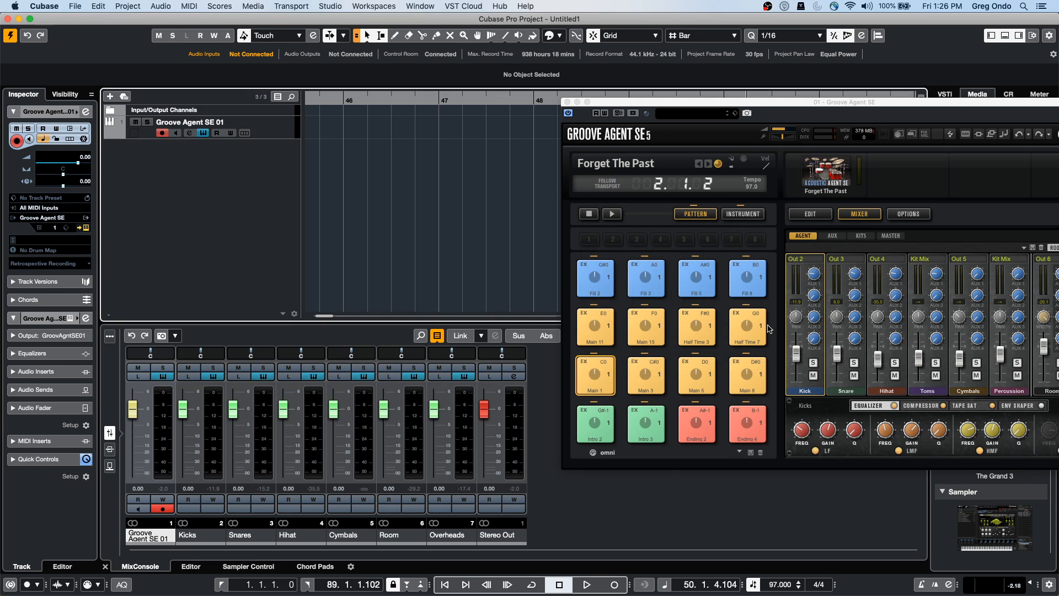
Add one more group track, this time in Stereo configuration
right_click(246, 246)
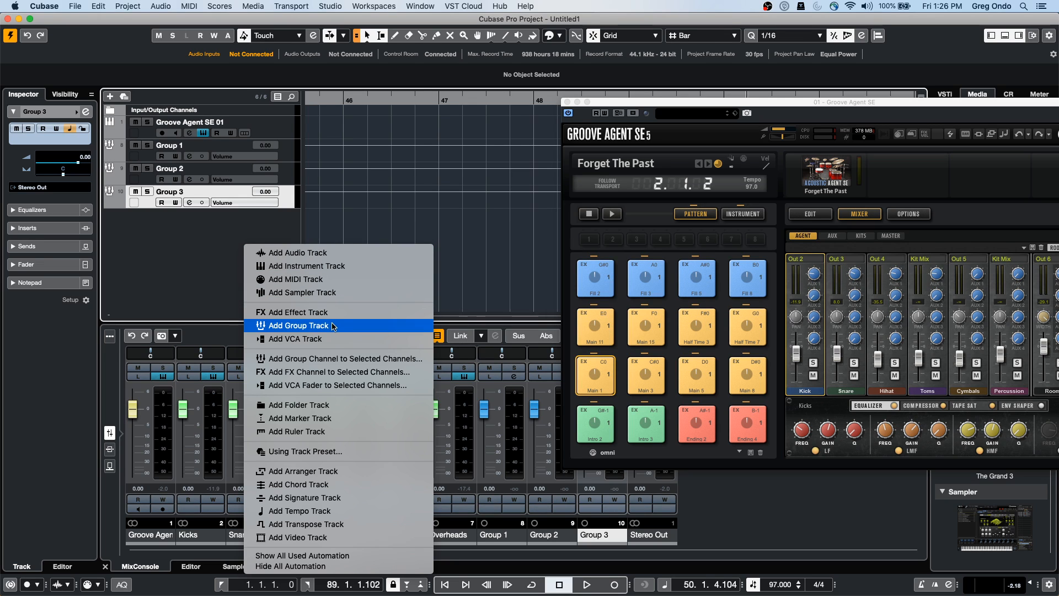
click(333, 326)
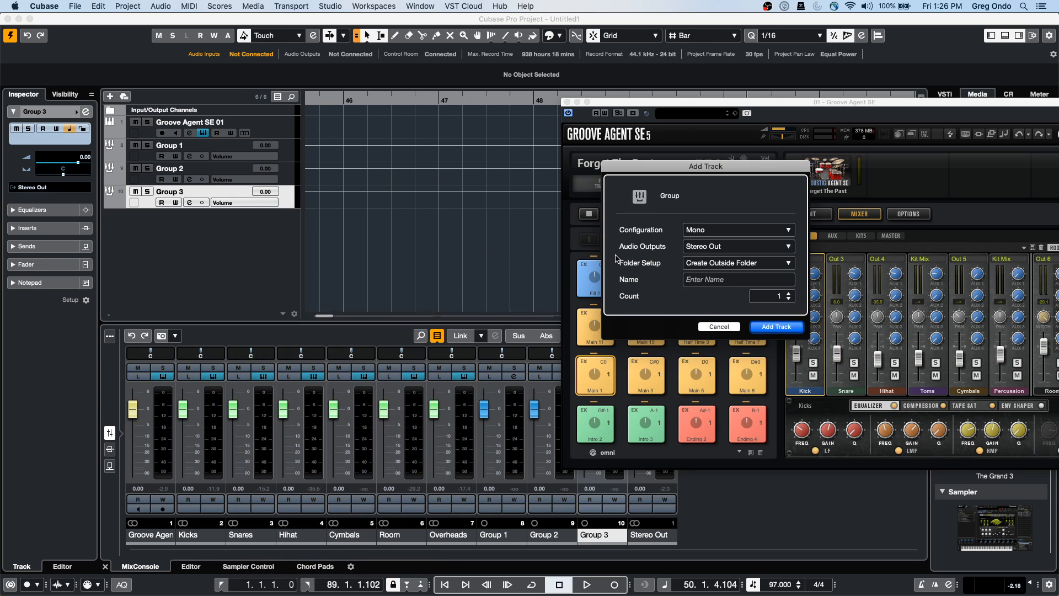
click(717, 230)
click(719, 240)
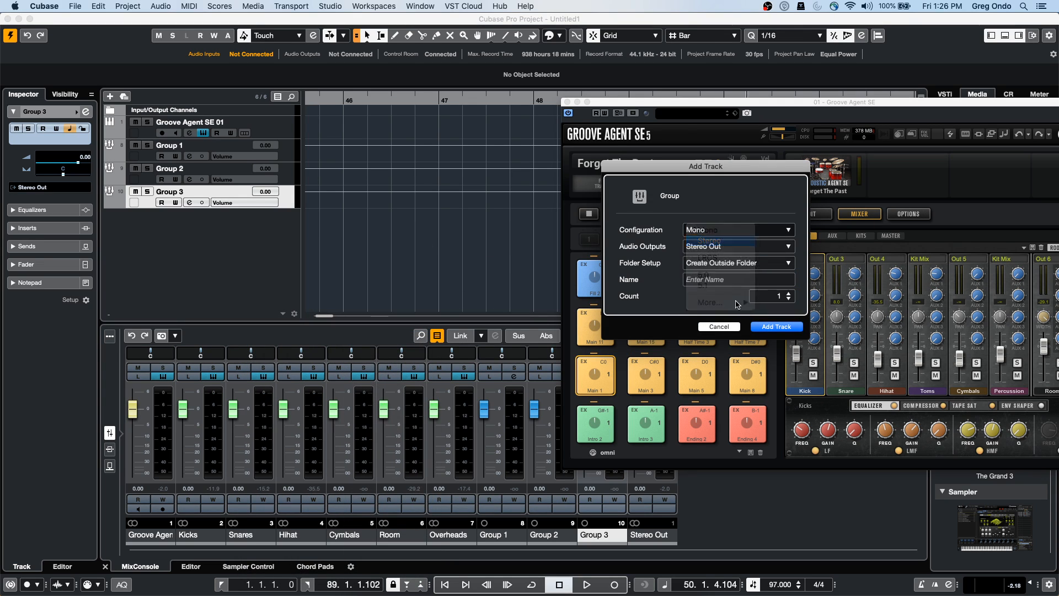
click(768, 328)
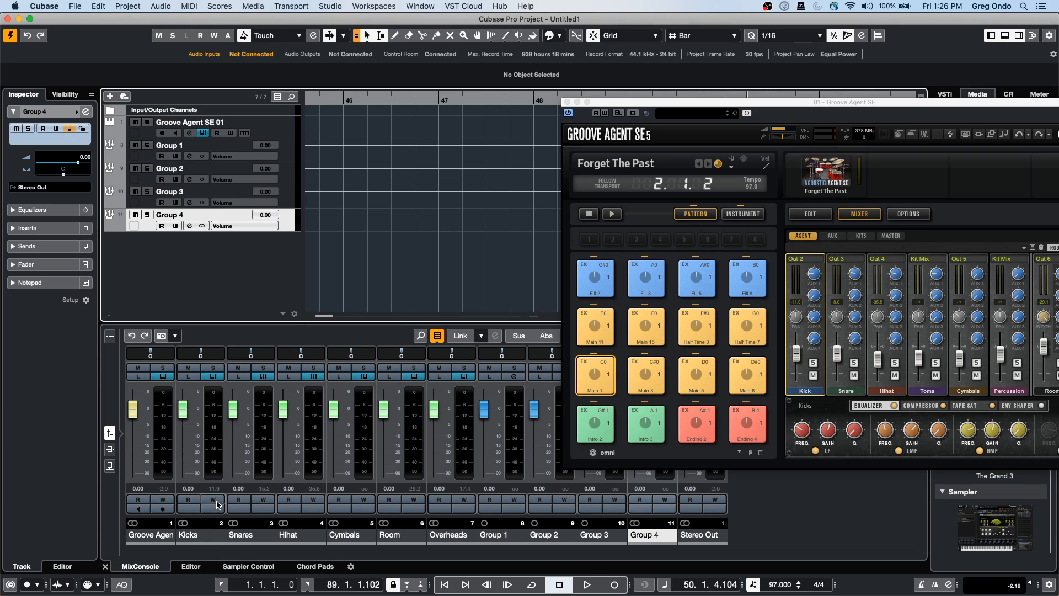
Lower the Kicks fader to about -11 and confirm Groove Agent's Kick channel stays on Out 2
drag(183, 409, 197, 440)
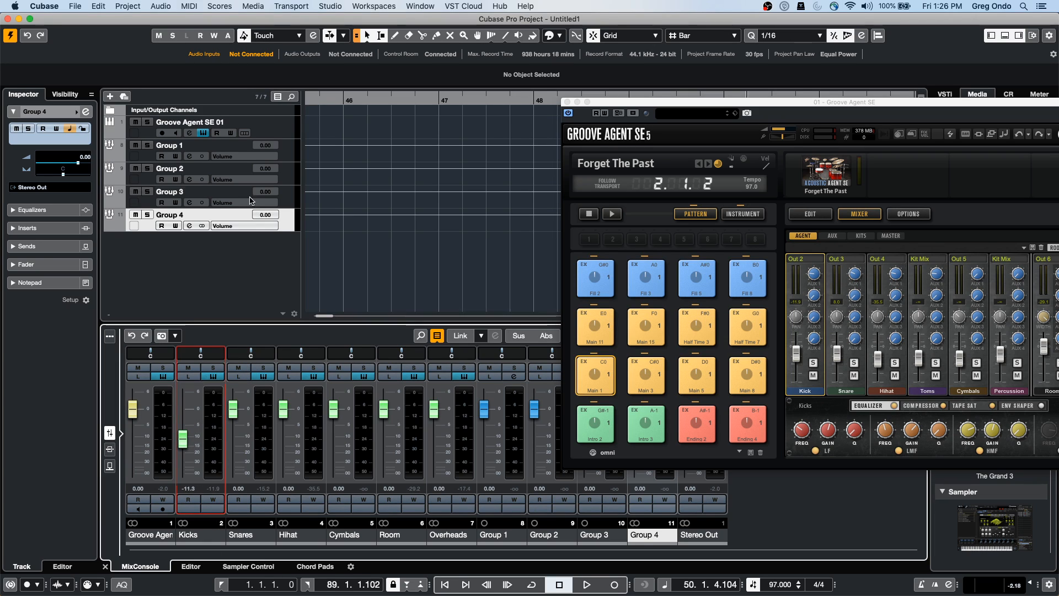
click(214, 434)
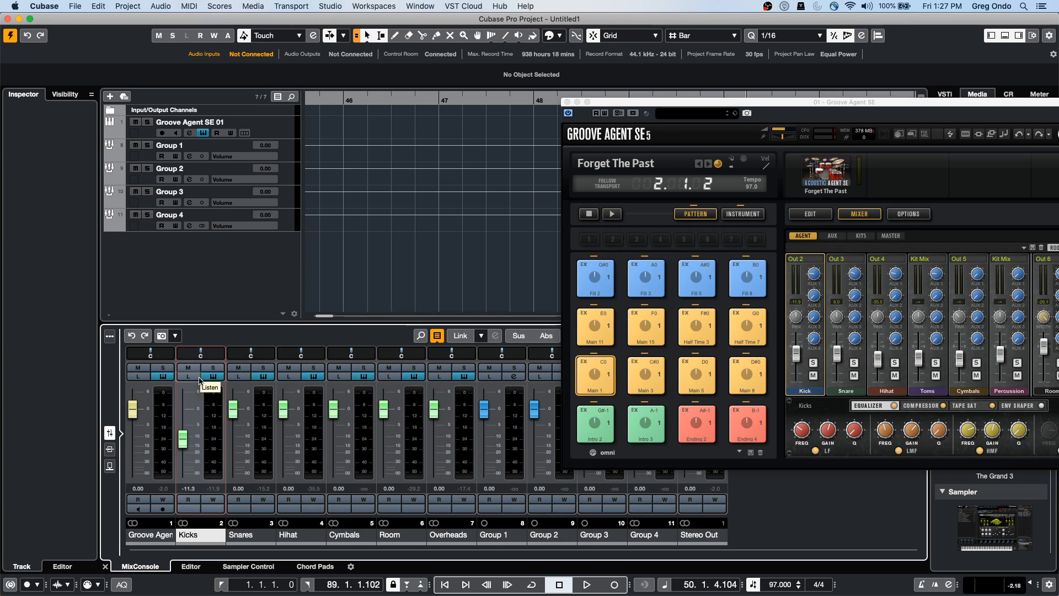
click(200, 269)
click(270, 135)
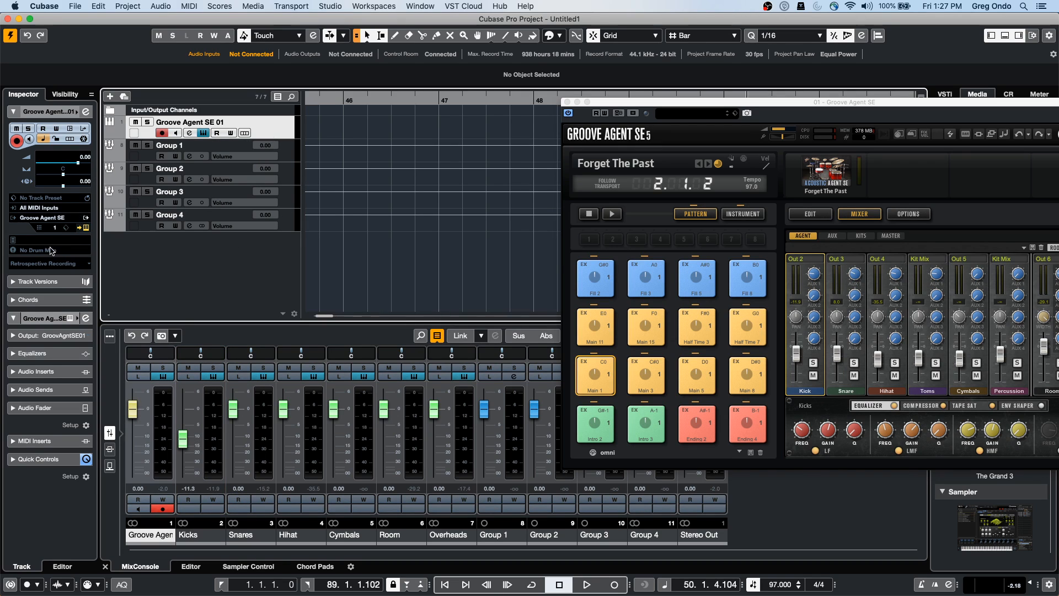
click(86, 229)
click(87, 231)
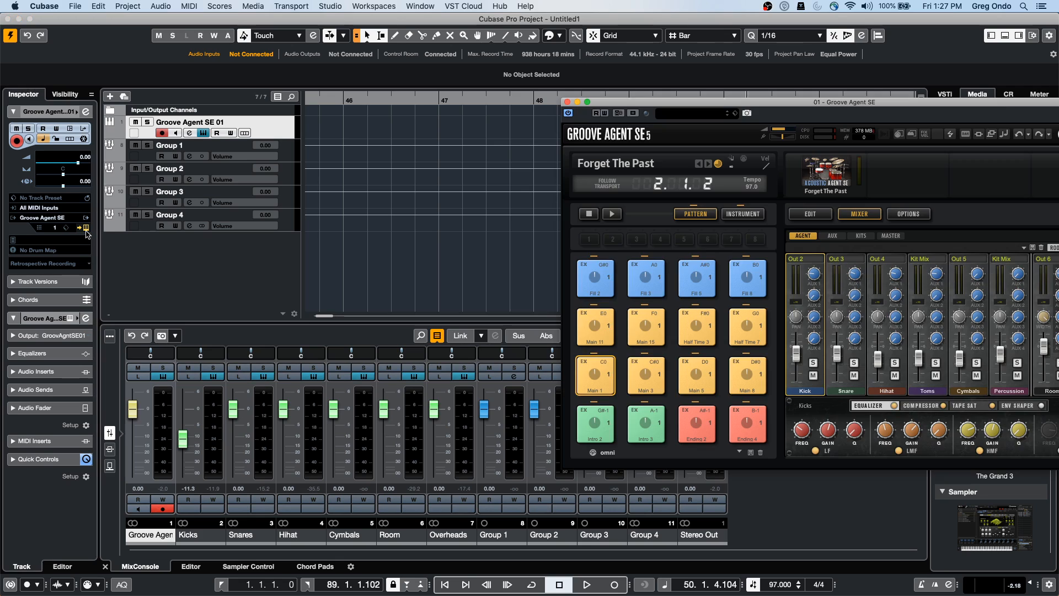
click(815, 263)
click(815, 264)
Play from the project start and expand the Input/Output Channels folder
key(period)
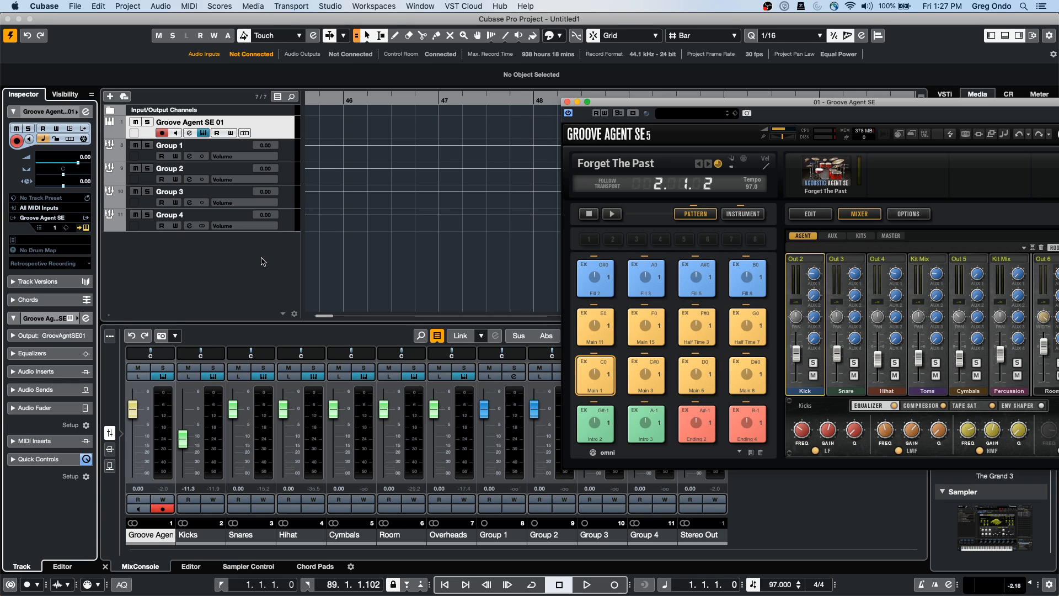
key(space)
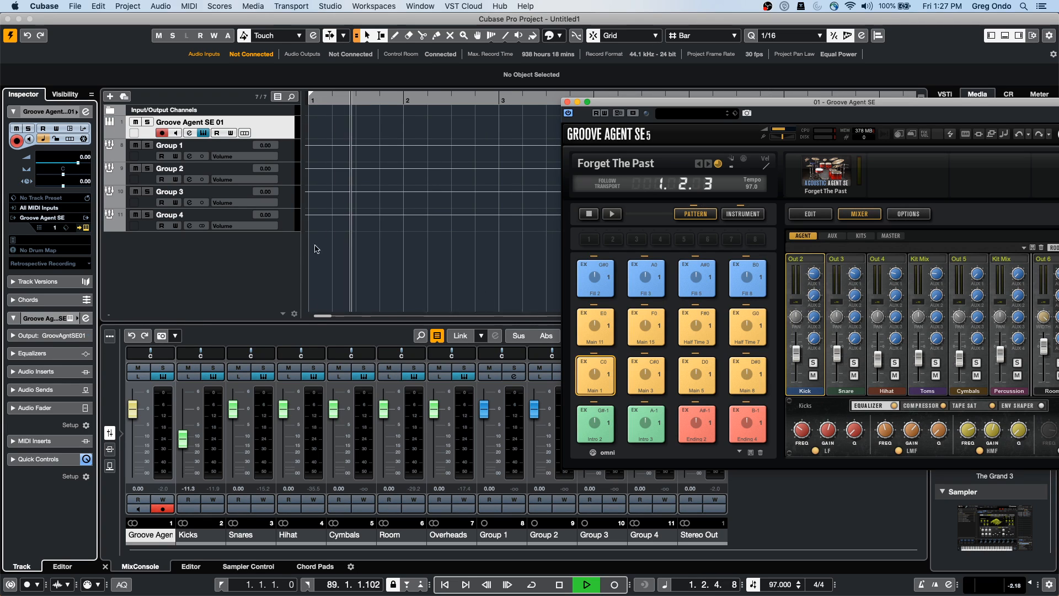
click(266, 129)
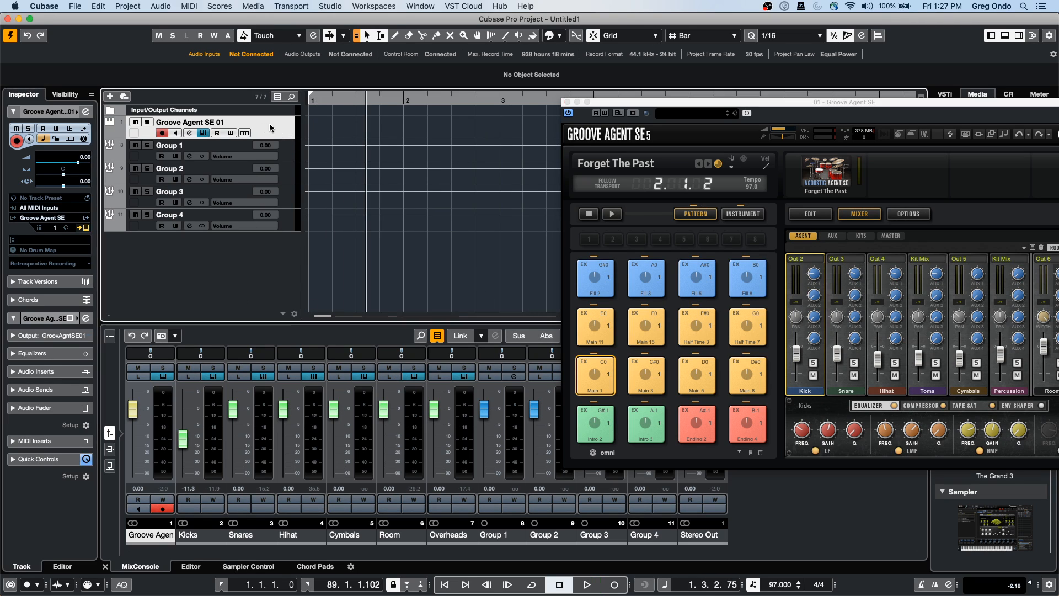
click(110, 112)
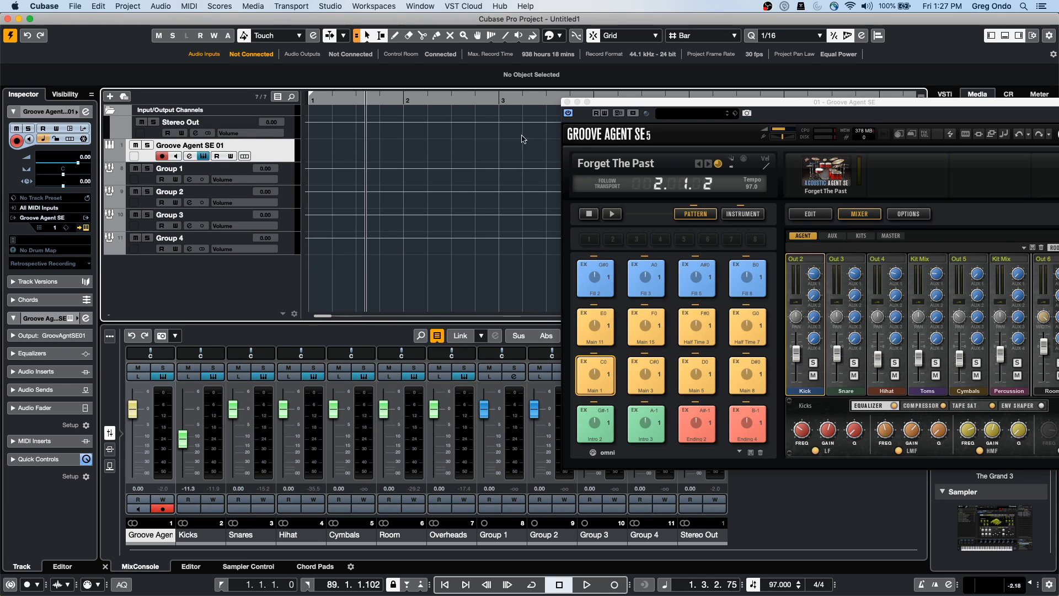
Move the Groove Agent window left and switch the right zone from the Media browser to the VST Instruments rack
drag(639, 102, 247, 81)
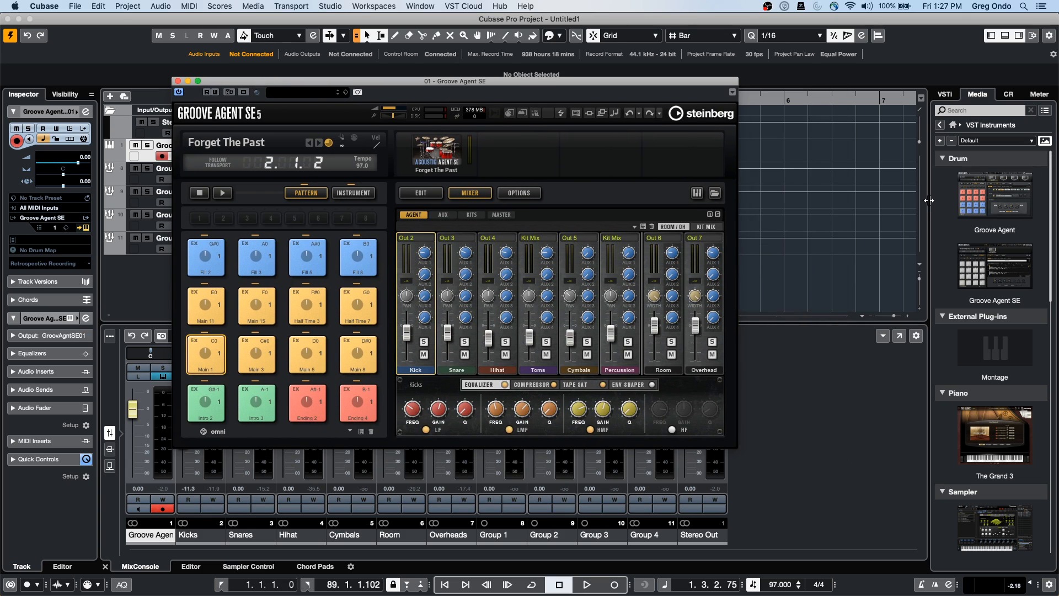
click(1006, 188)
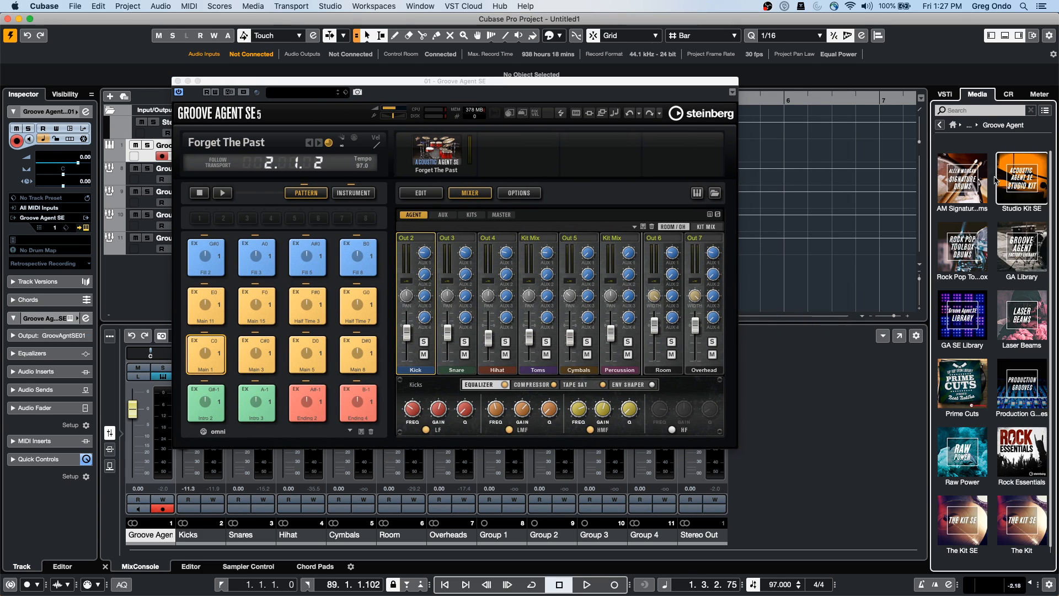
click(940, 125)
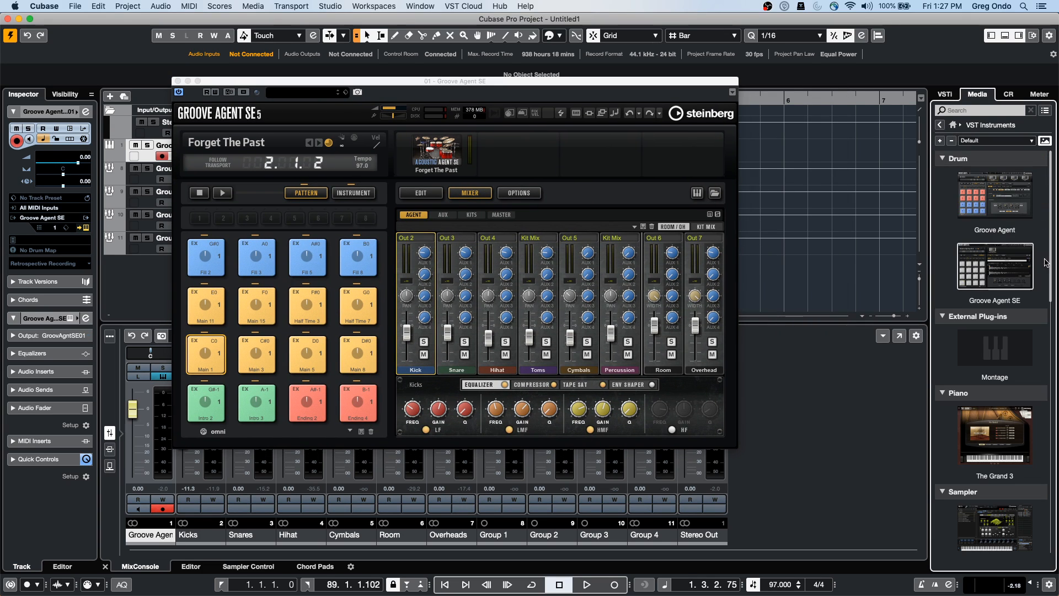
click(945, 96)
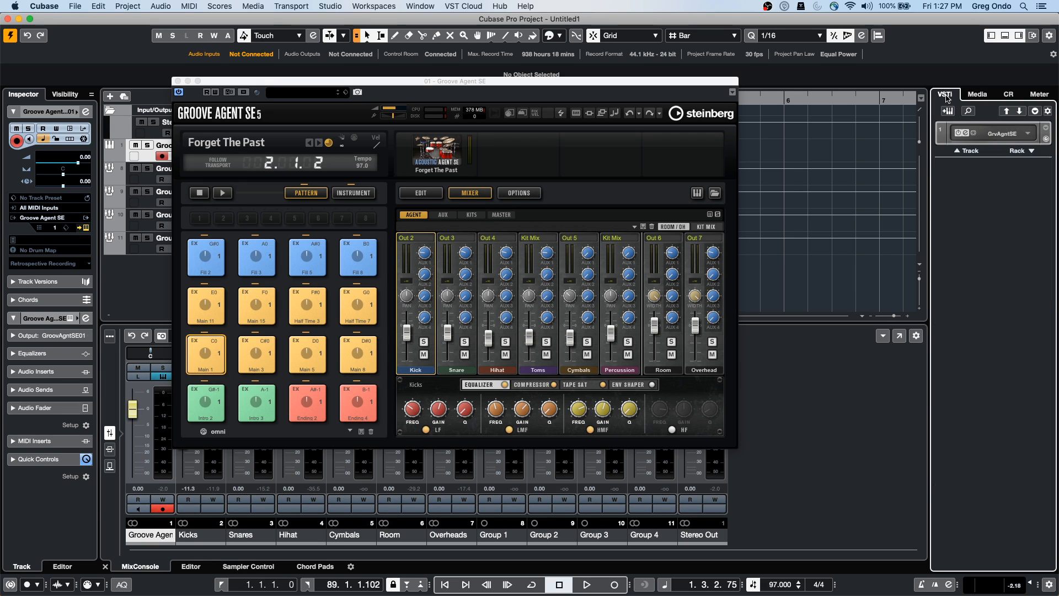
Inspect the Groove Agent slot's output list, then close the Groove Agent SE window
click(1028, 133)
mouse_move(1019, 142)
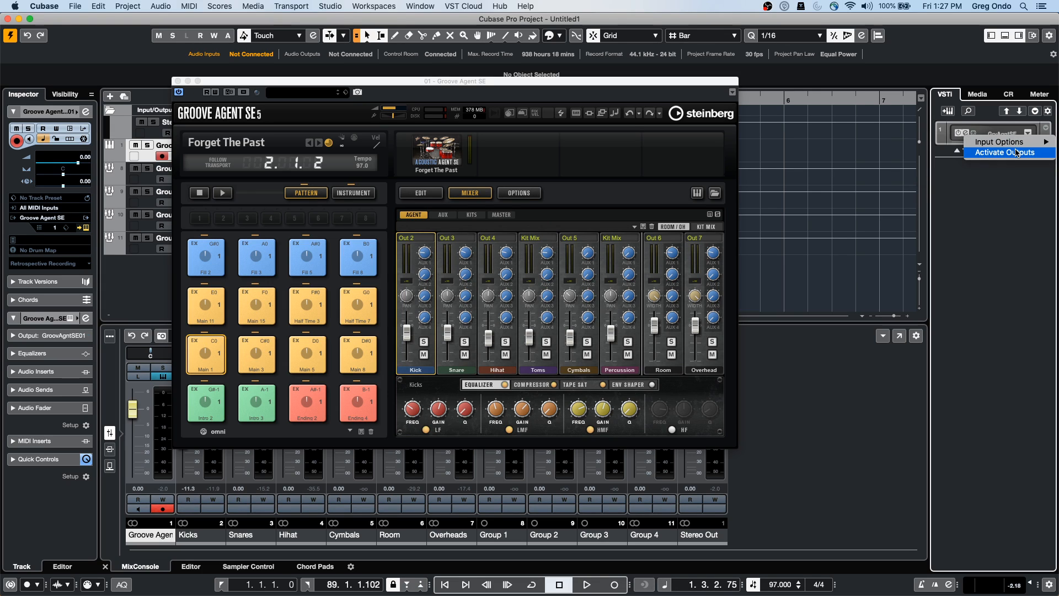
click(1018, 153)
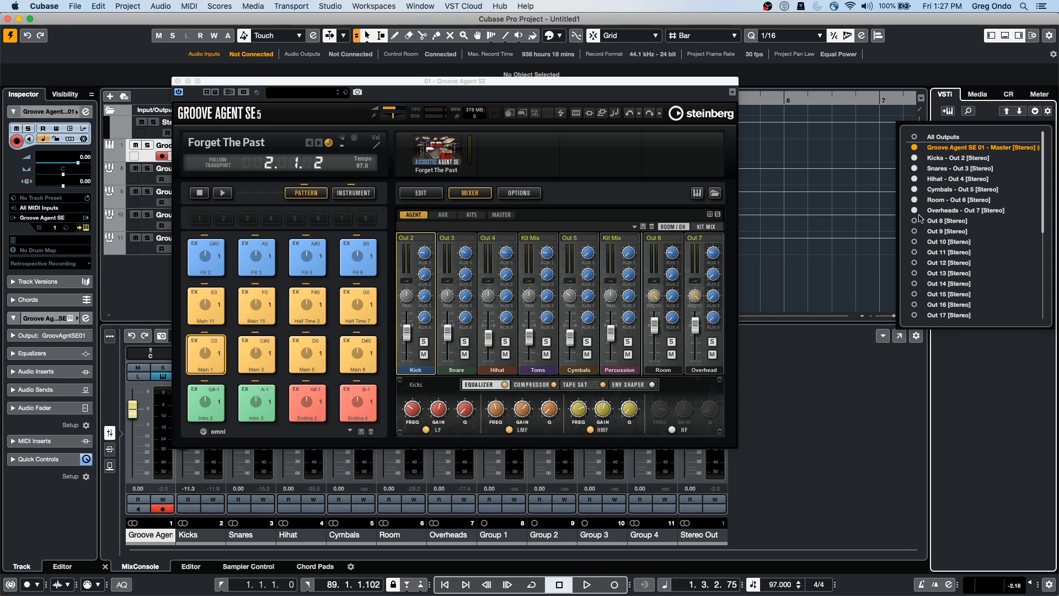
click(846, 265)
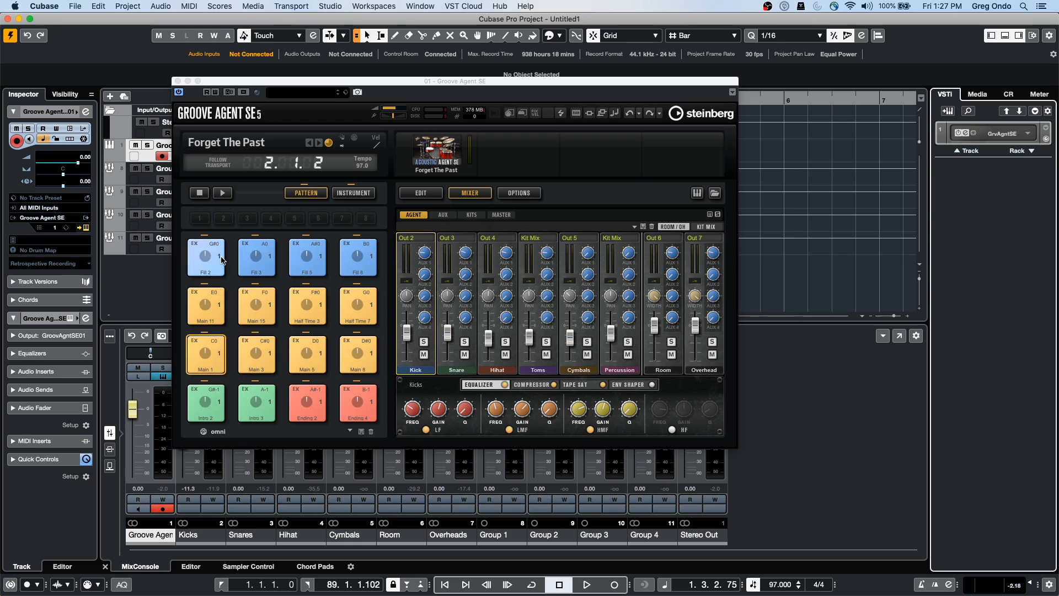
click(177, 80)
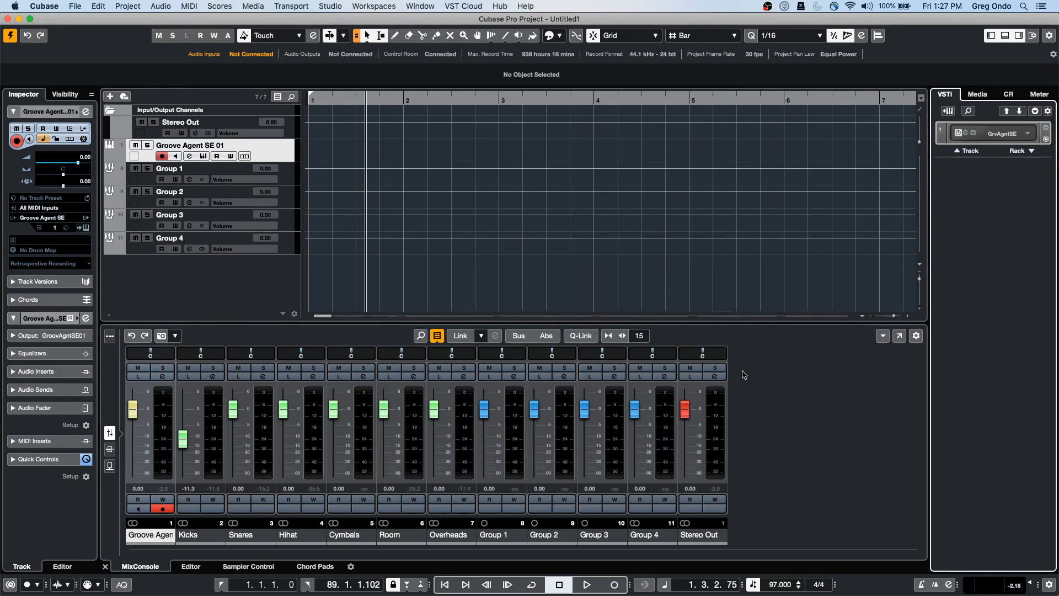
In the full MixConsole's Routing rack, send Groove Agent to Group 1 and Kicks to Group 2
click(899, 337)
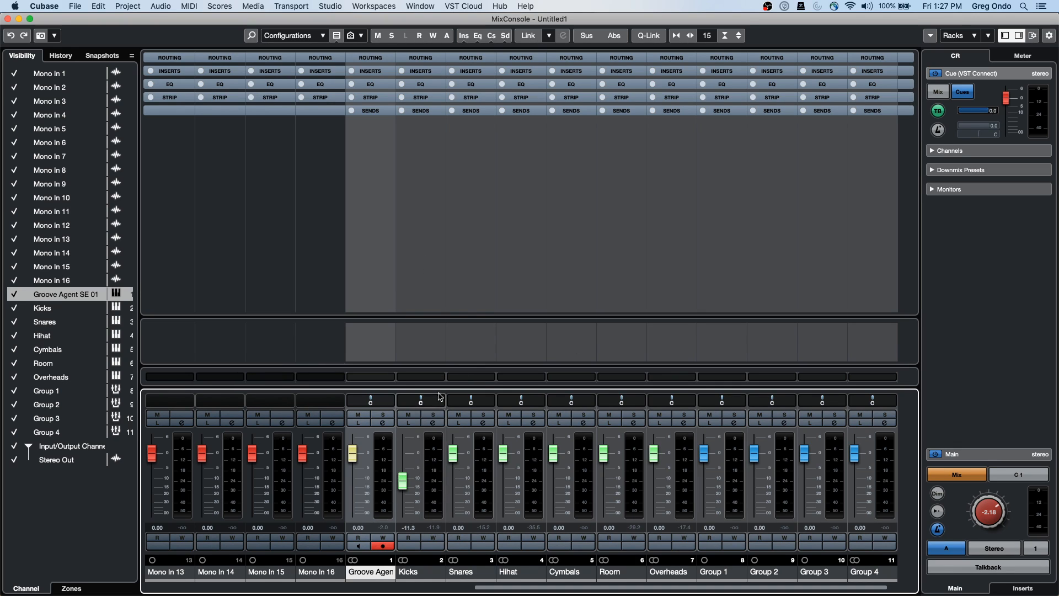
click(379, 58)
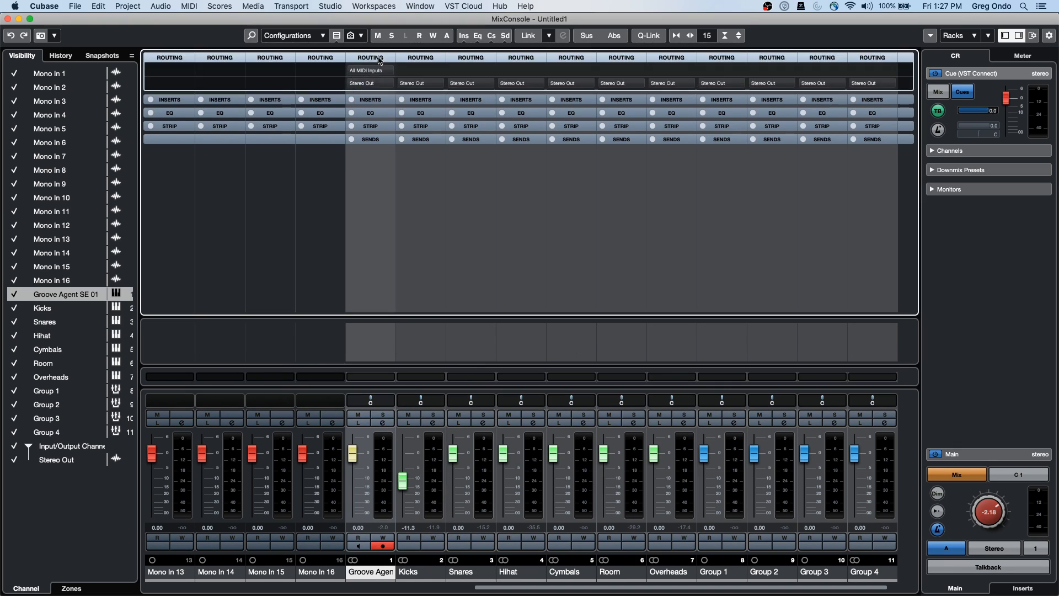
click(386, 84)
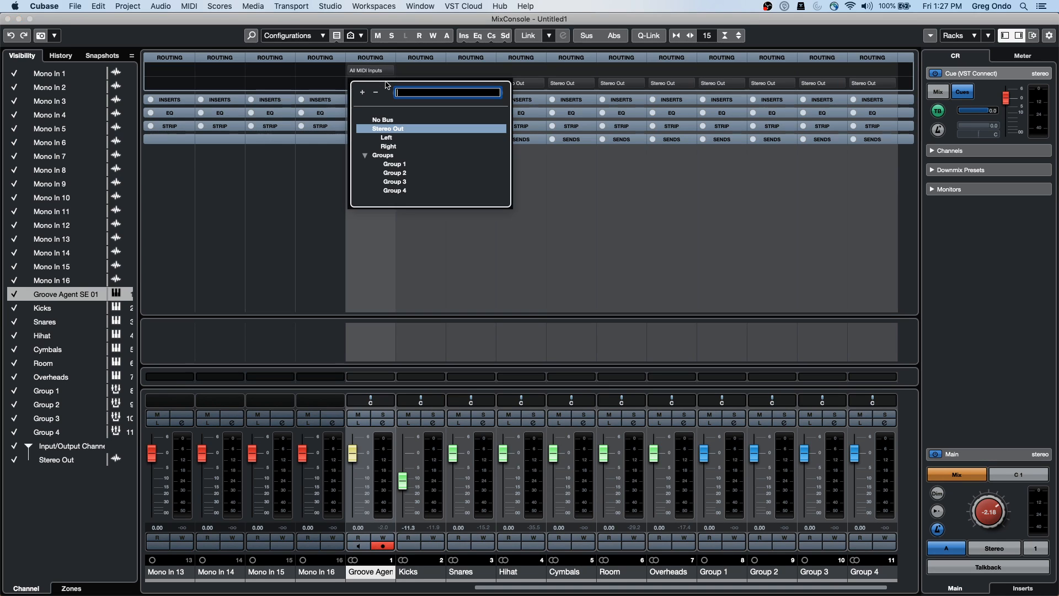
click(397, 165)
click(424, 82)
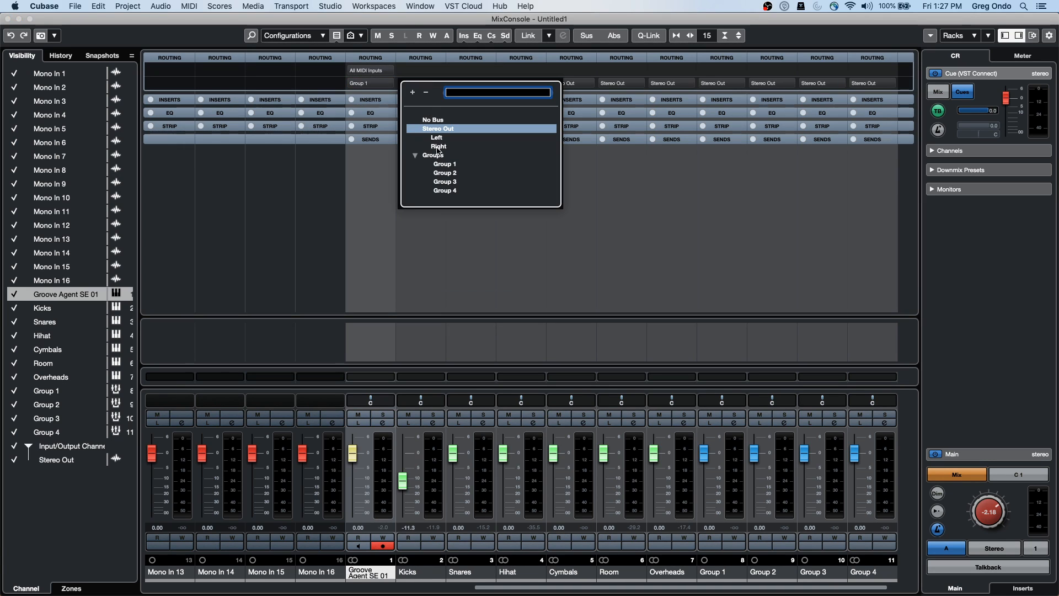
click(441, 173)
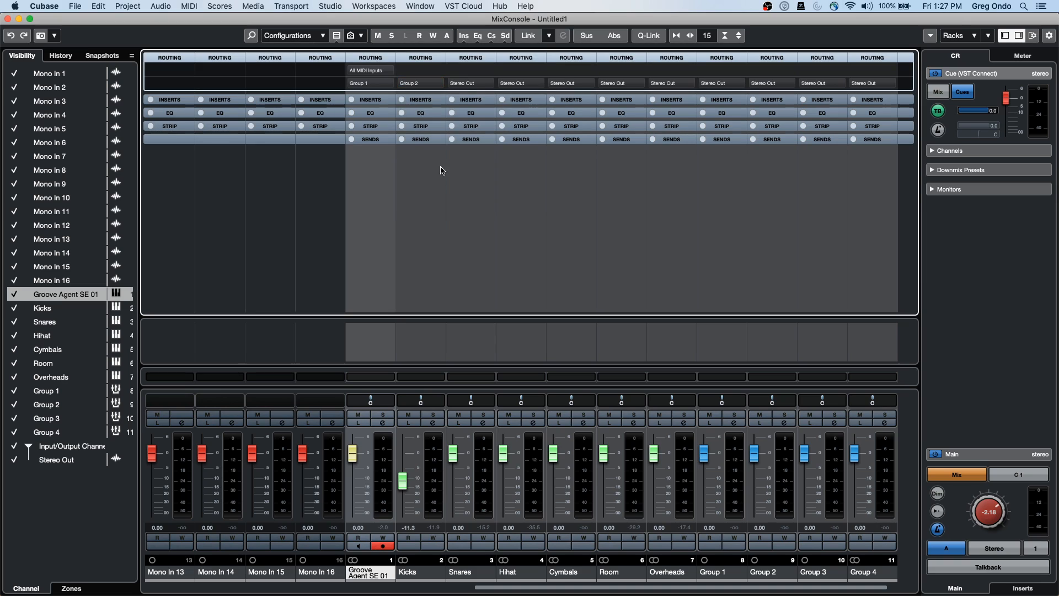
Send Snares to Group 3 and Hihat, Cymbals and Room to Group 4
click(478, 81)
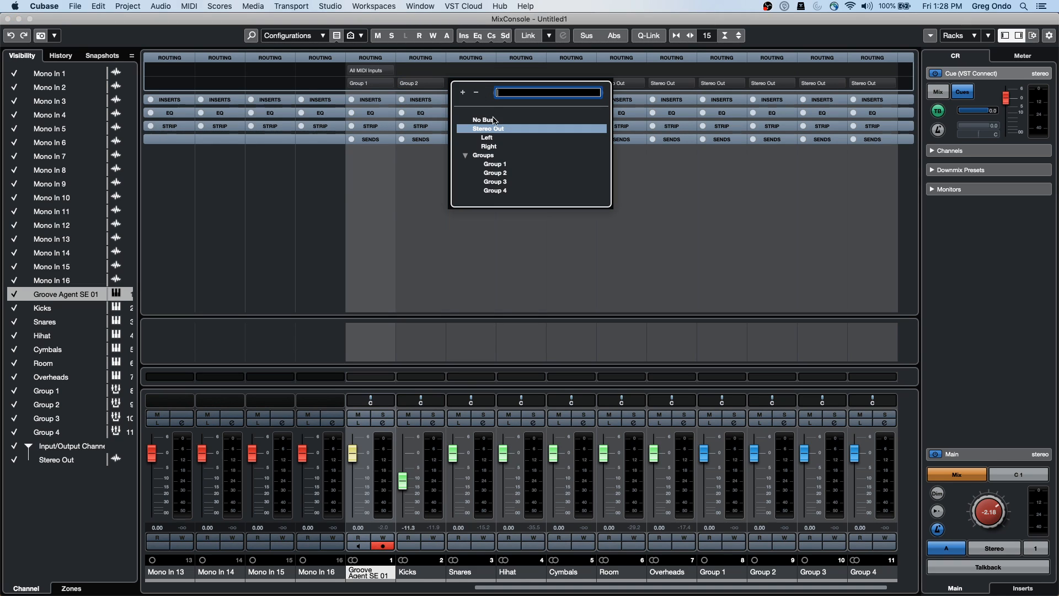
click(505, 182)
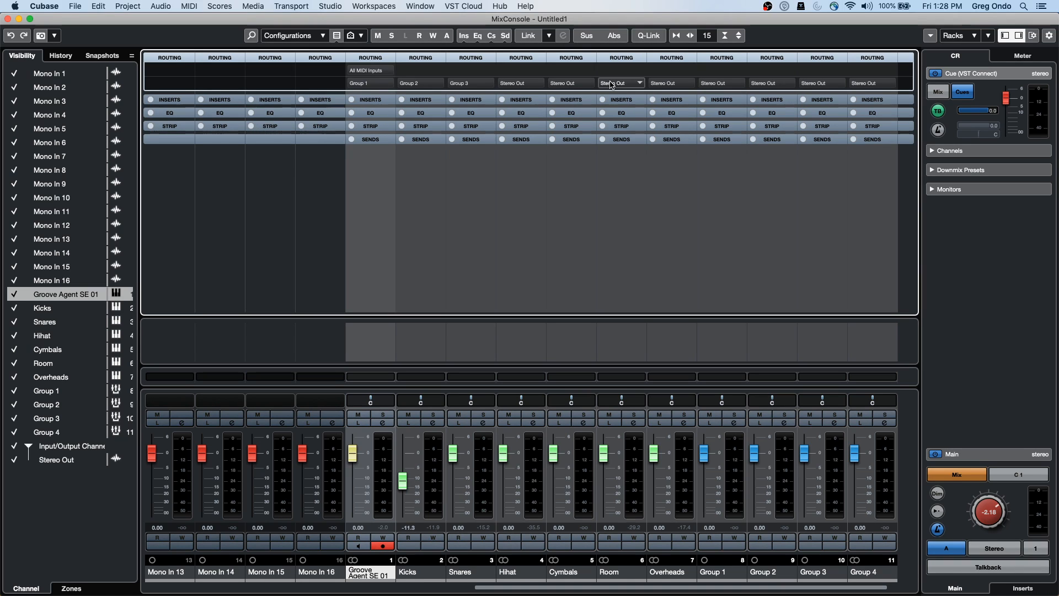
click(521, 84)
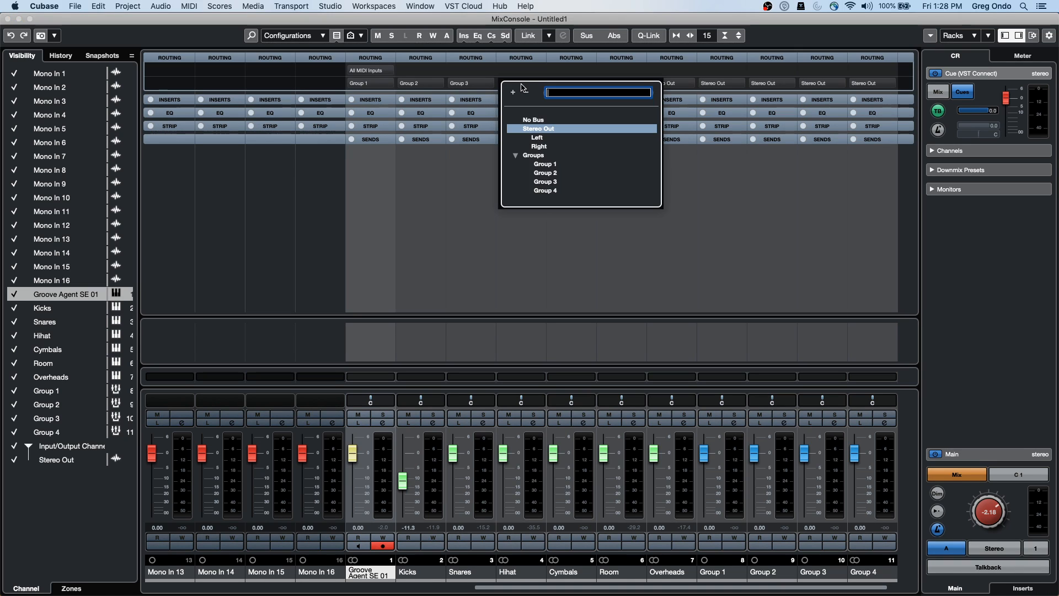
click(546, 191)
click(585, 84)
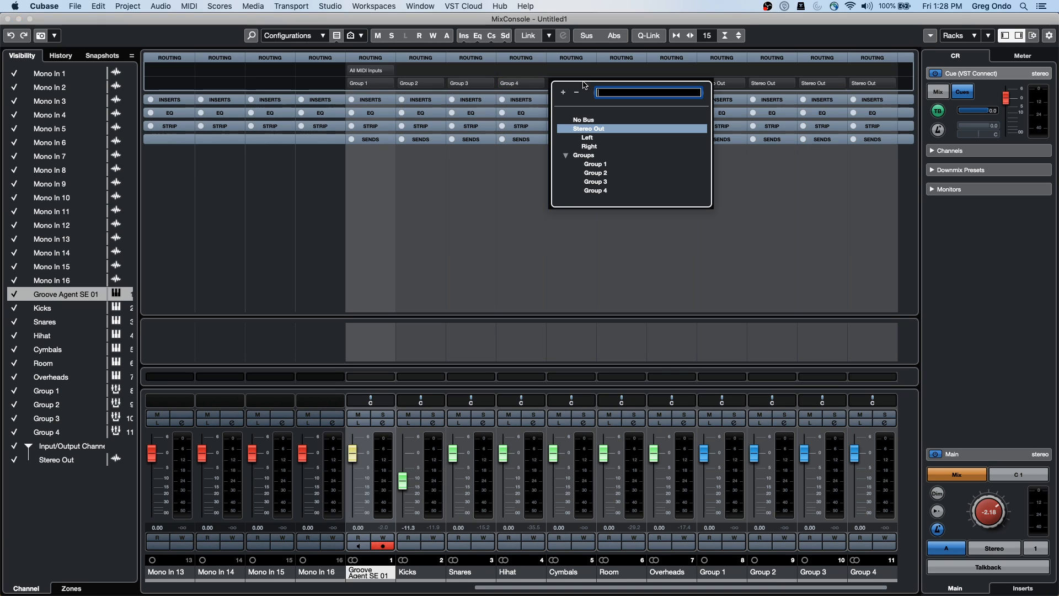
click(604, 192)
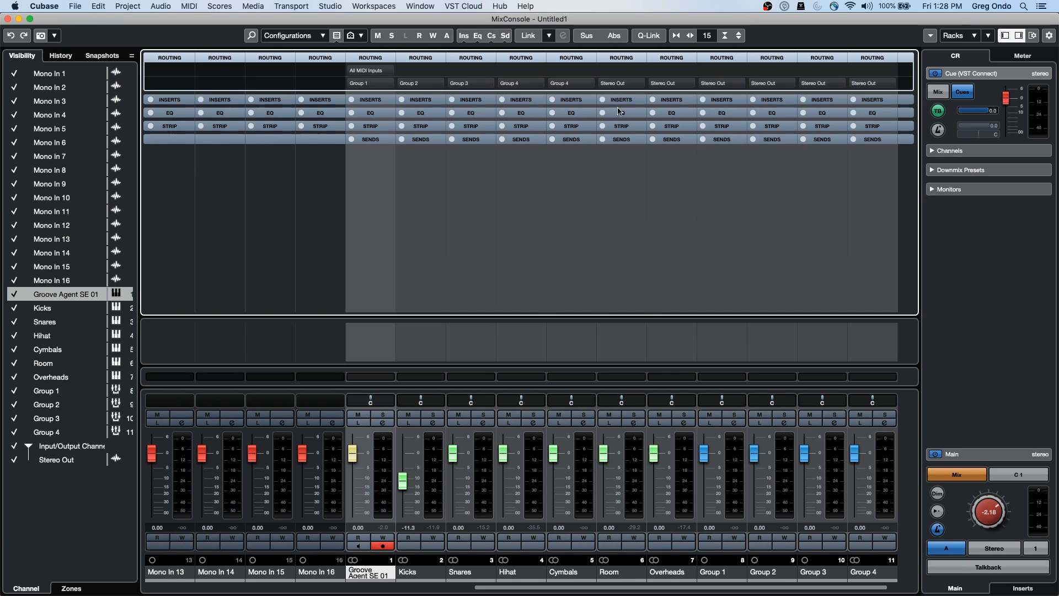
click(640, 85)
click(645, 191)
Close the mixer window, stop playback and return to the project start with the timeline zoomed out
click(8, 19)
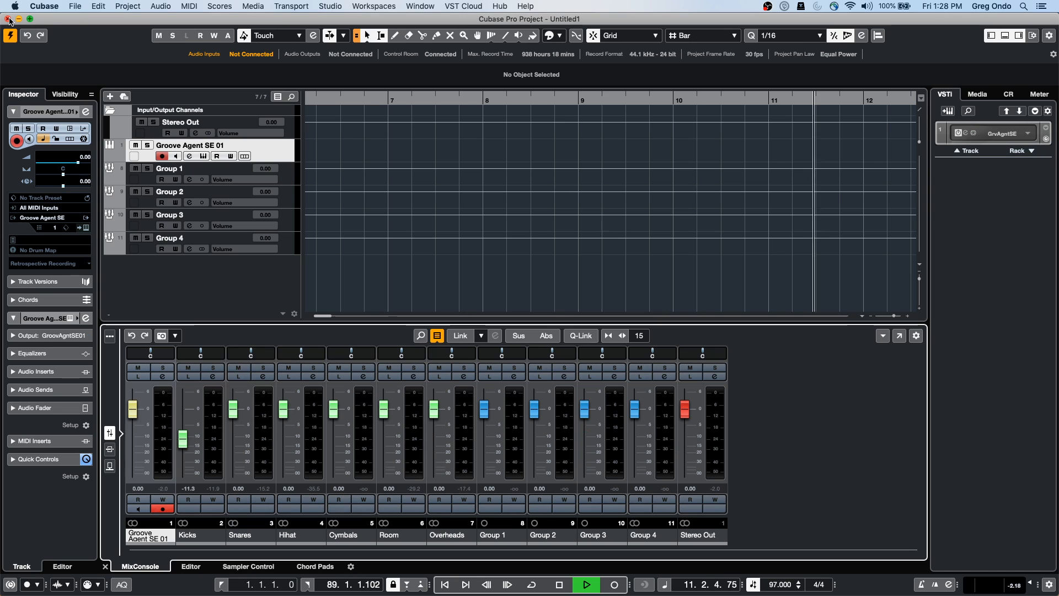
key(space)
drag(340, 99, 199, 64)
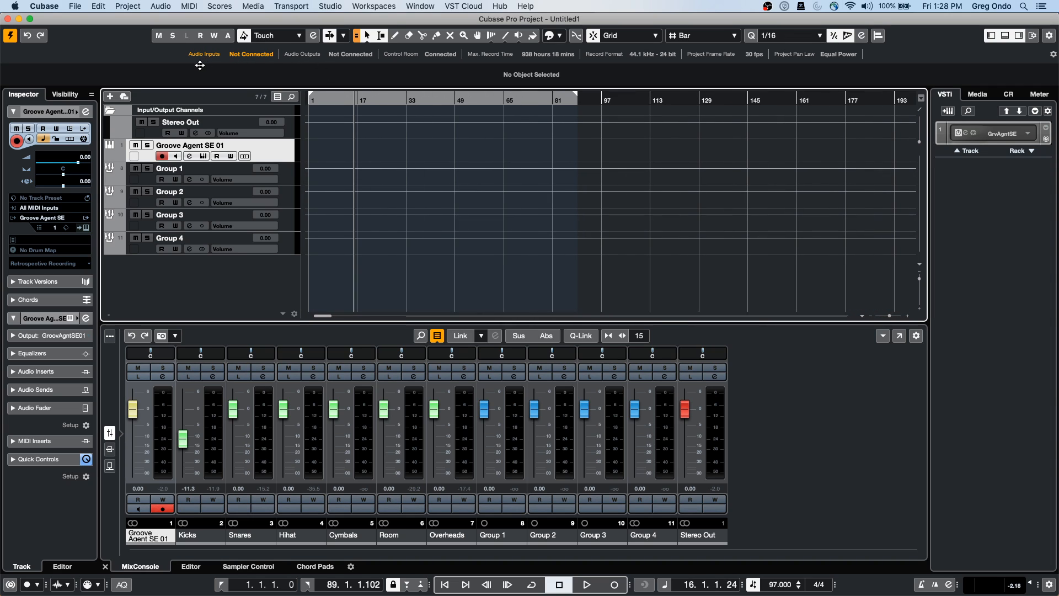
click(310, 100)
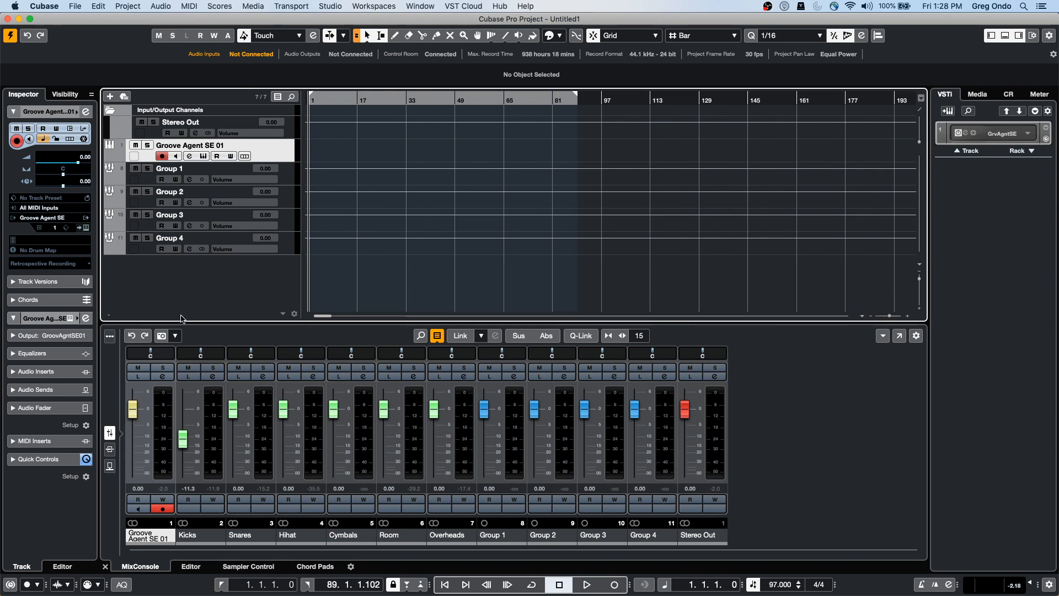
Add three mono audio tracks
right_click(246, 282)
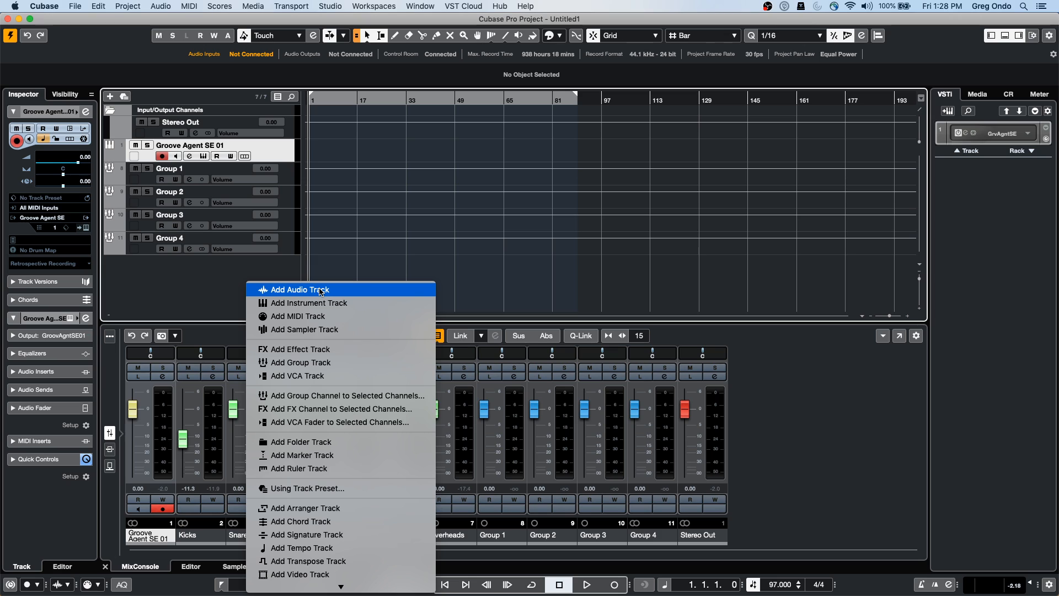
click(321, 291)
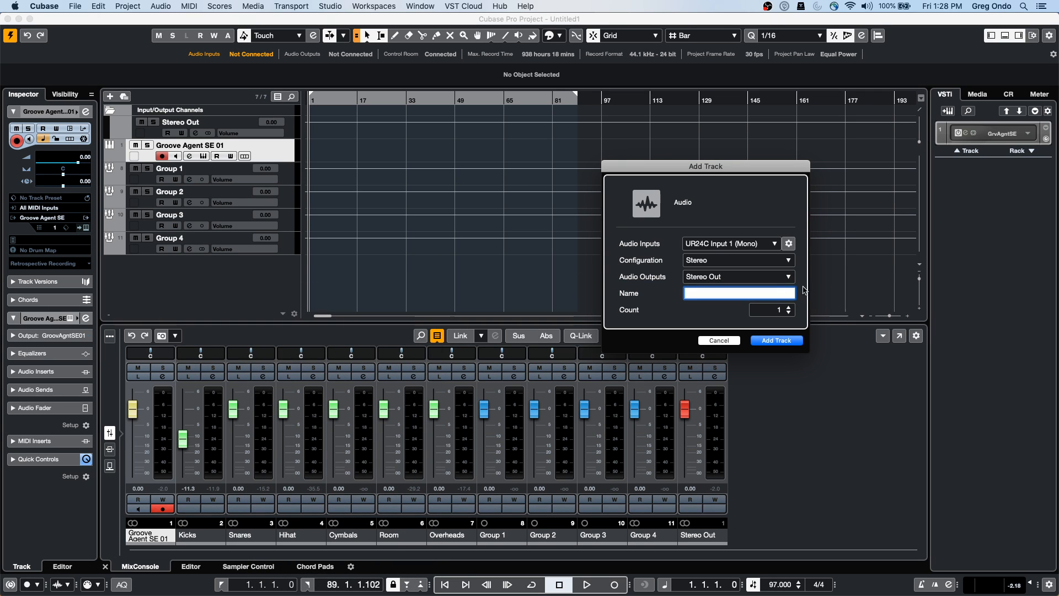
click(759, 262)
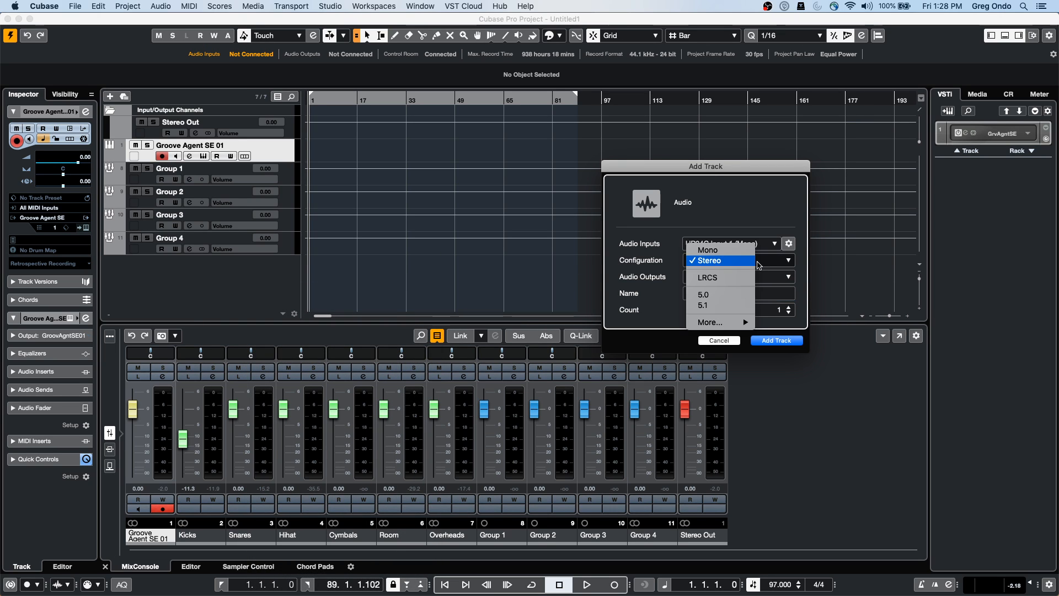
click(733, 252)
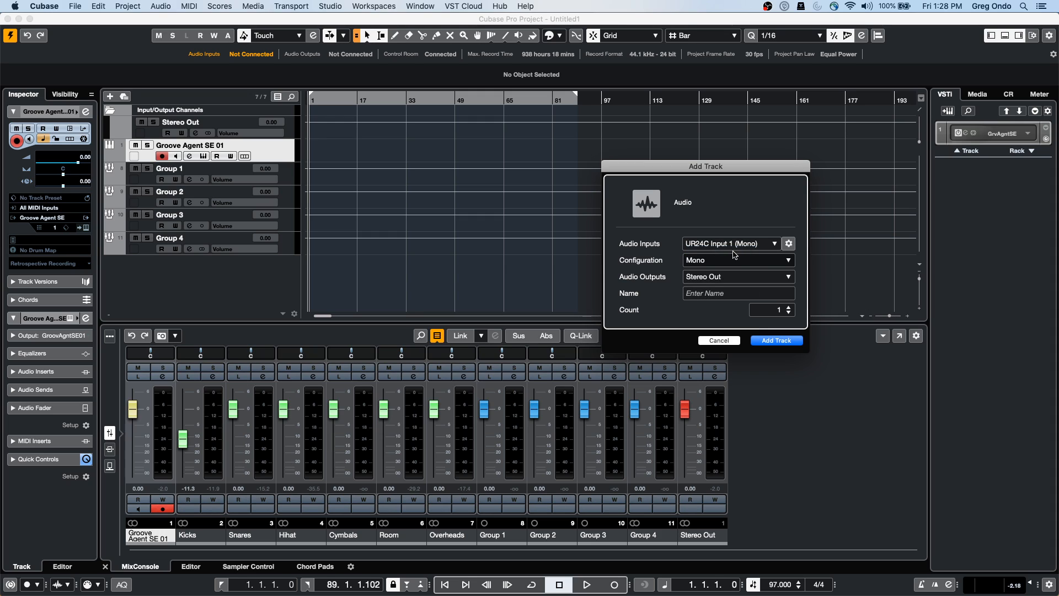
click(789, 306)
click(789, 307)
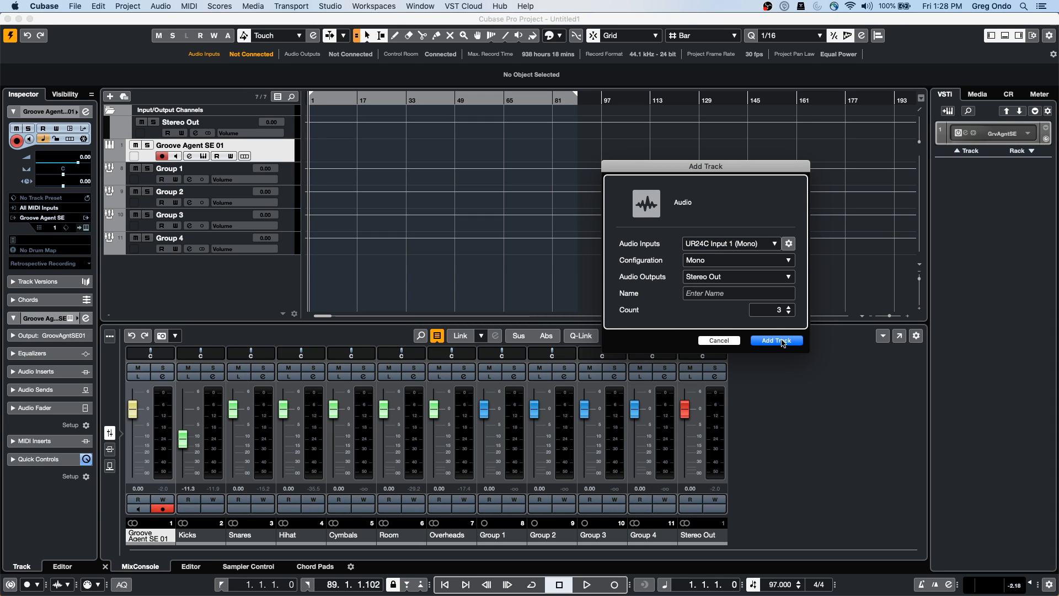
click(777, 340)
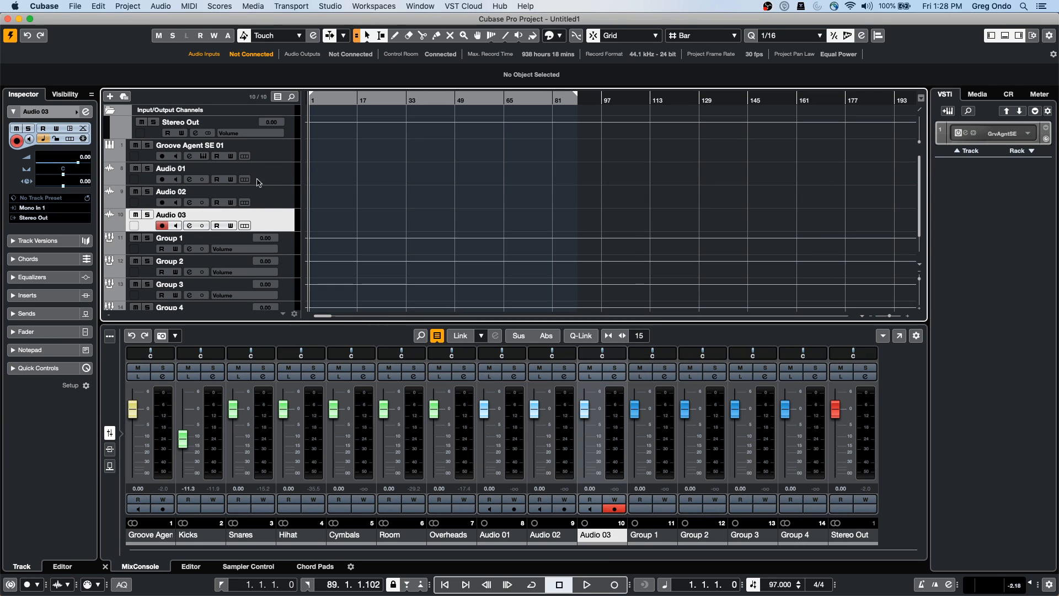
Set Audio 01's input to a group bus, and Audio 02's and Audio 03's inputs to Group 3
click(291, 177)
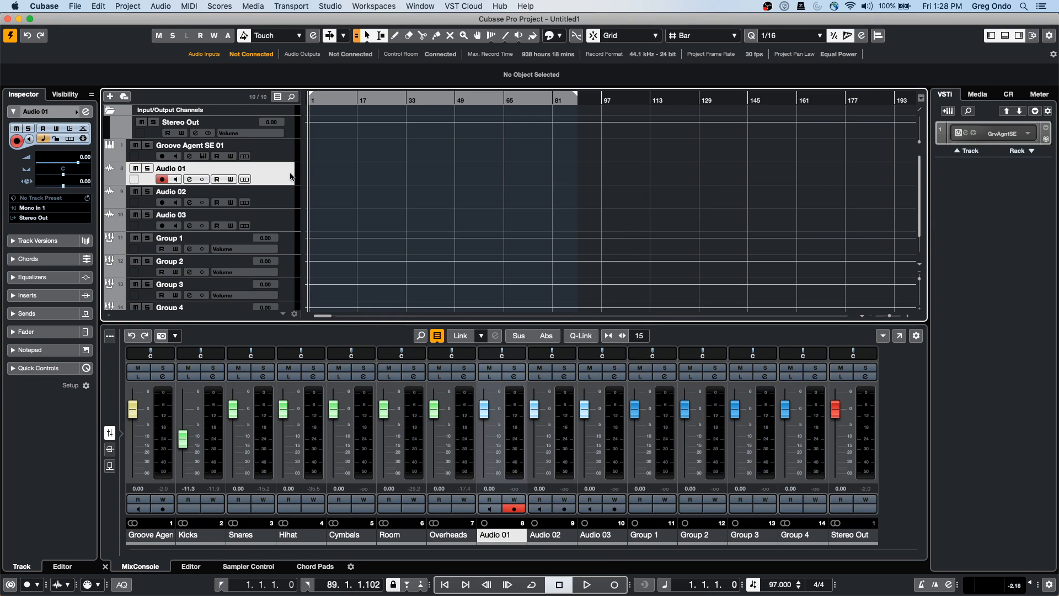
click(32, 208)
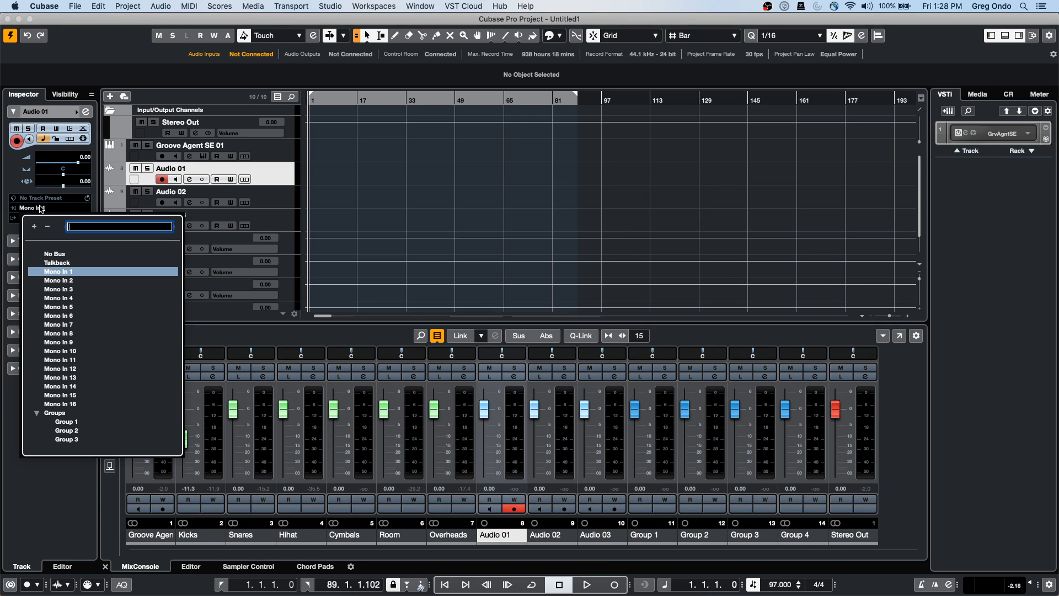
click(67, 422)
click(270, 202)
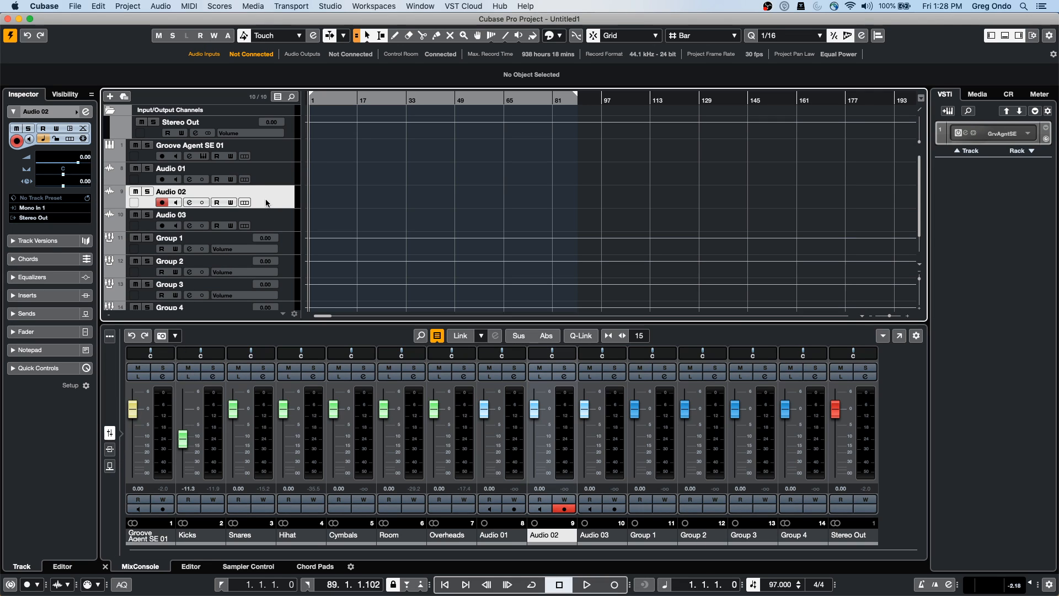
click(43, 209)
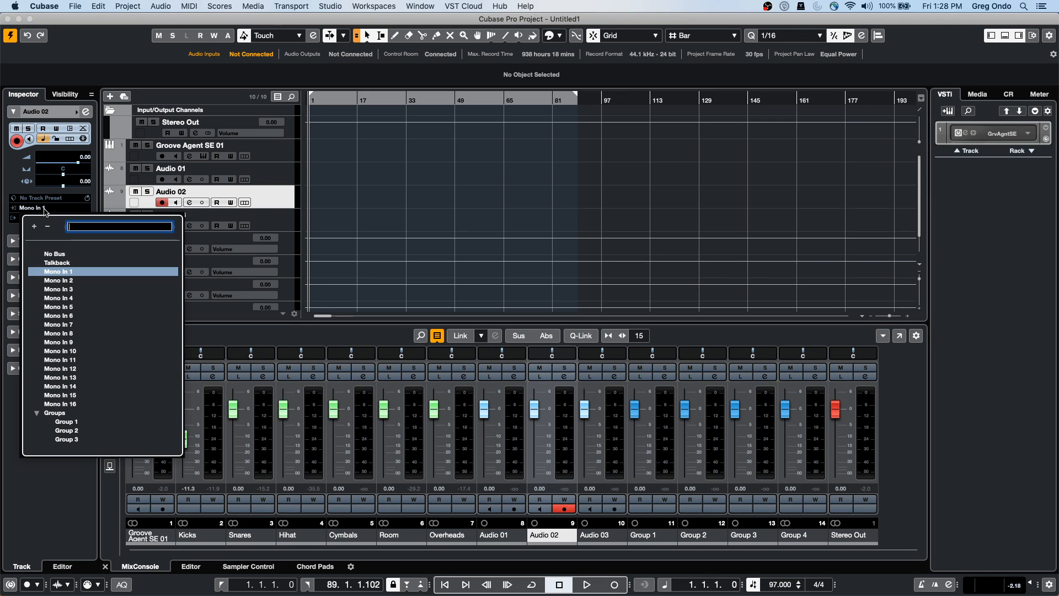
click(67, 439)
click(277, 230)
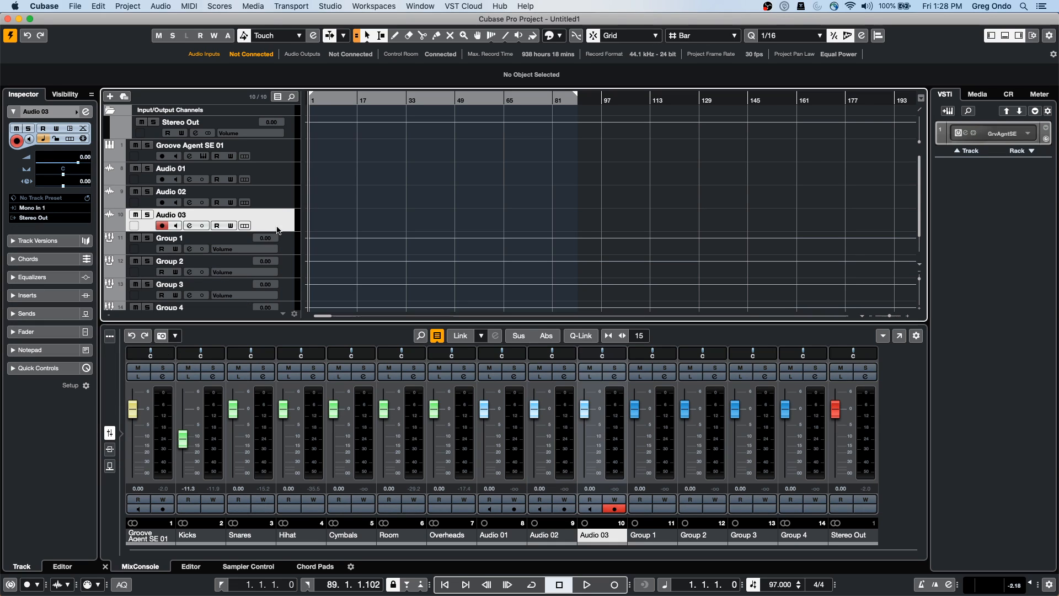
click(55, 208)
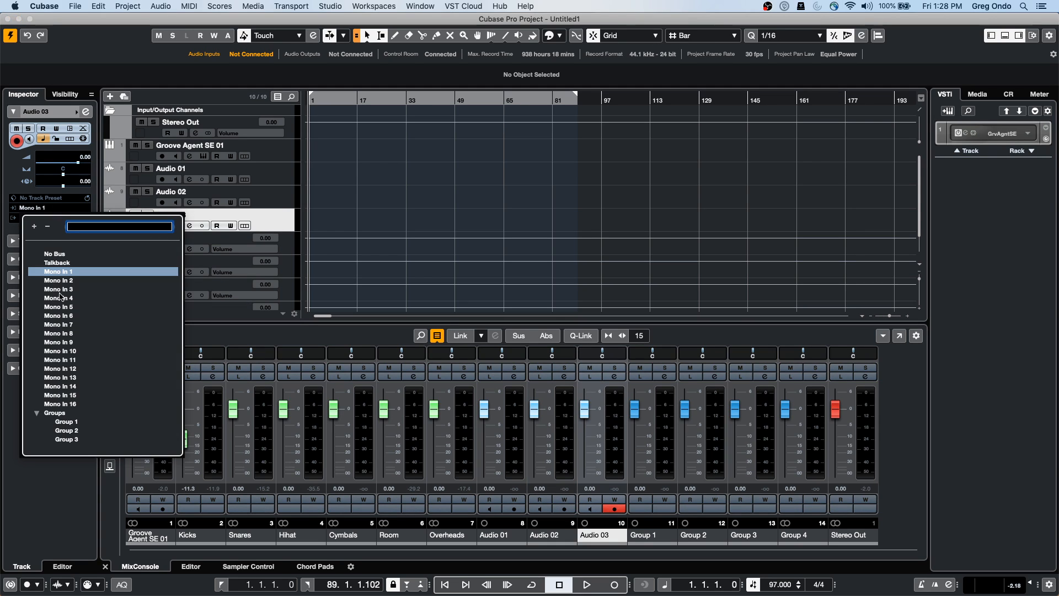
click(66, 440)
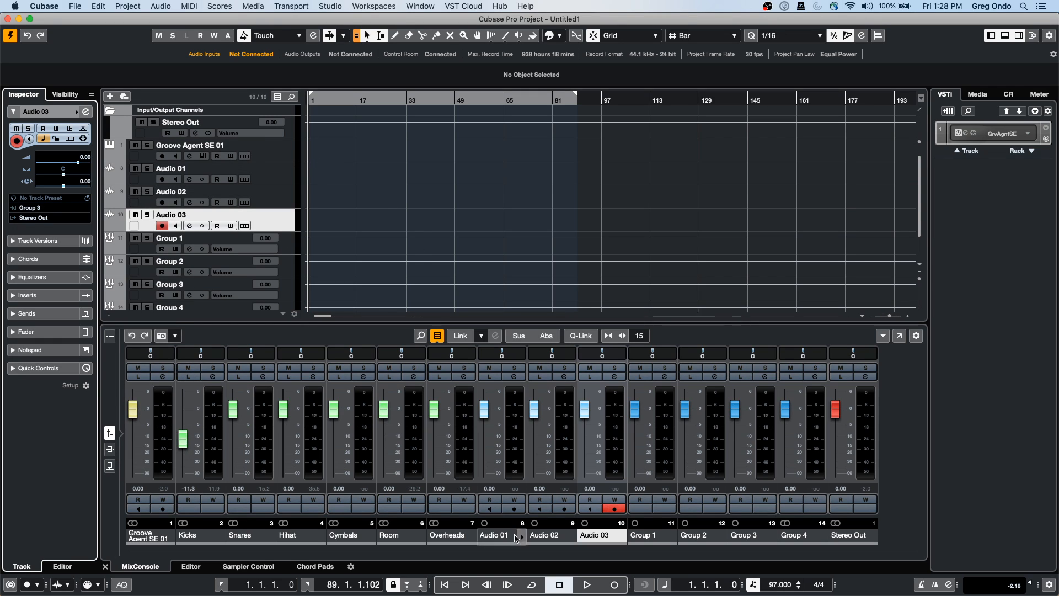
Arm Audio 01 and Audio 02 for recording and start recording
click(161, 202)
click(162, 179)
scroll(389, 192, down, 1)
scroll(389, 192, up, 1)
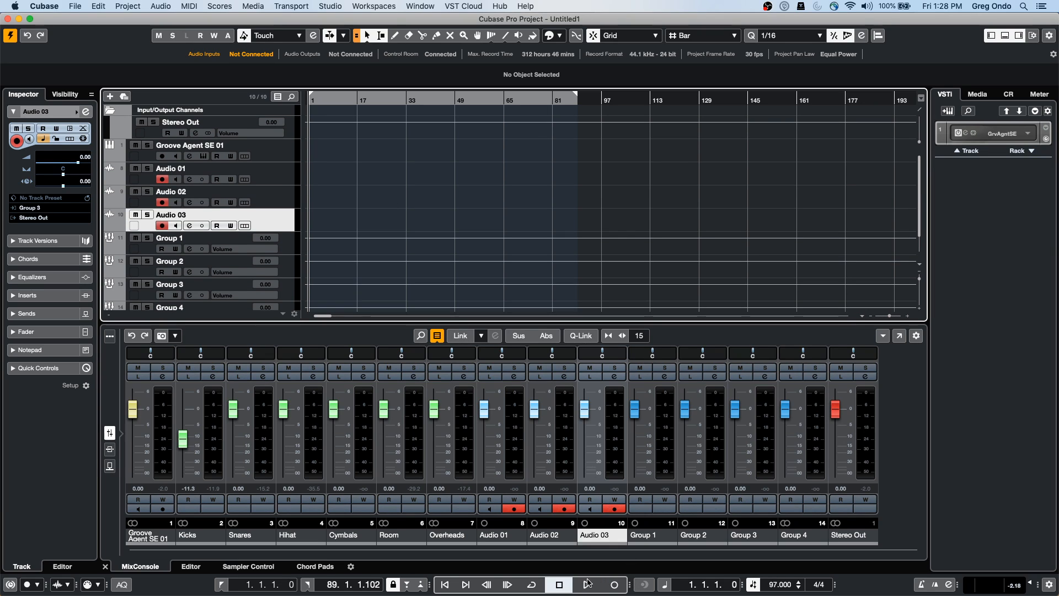
click(612, 584)
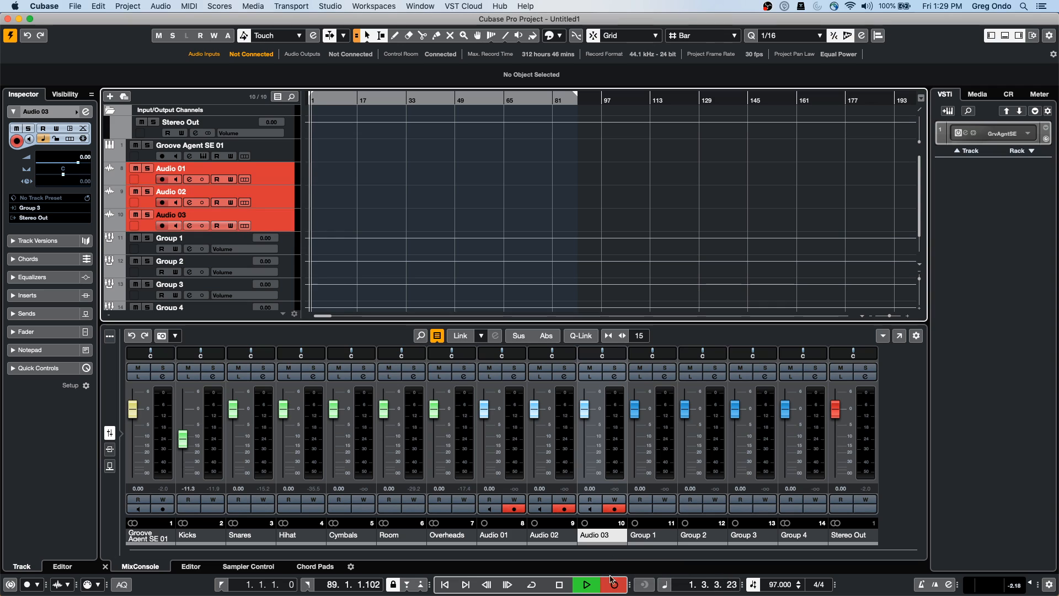
click(298, 7)
mouse_move(389, 11)
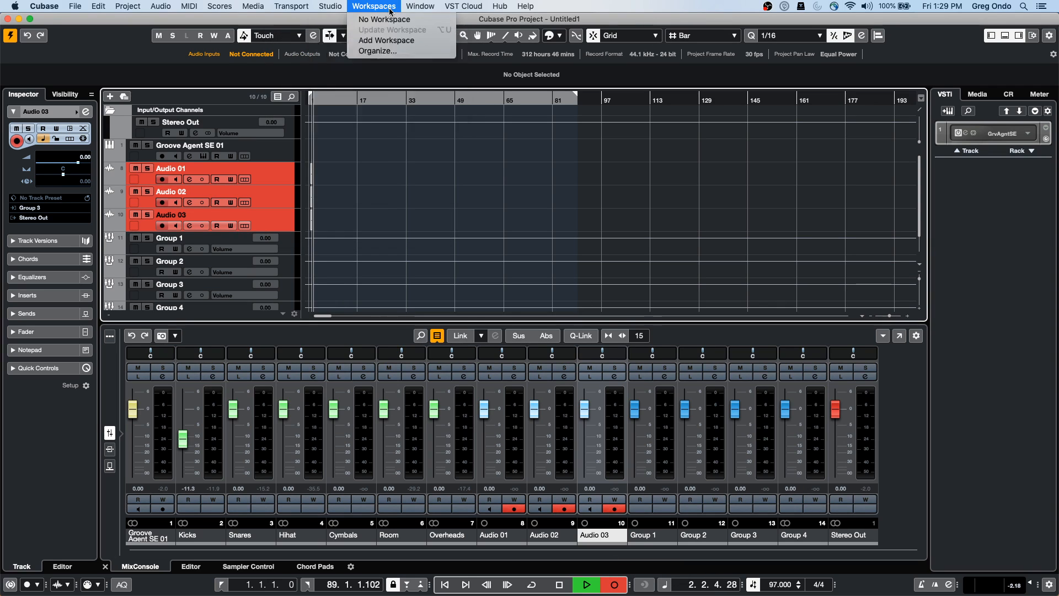
click(734, 120)
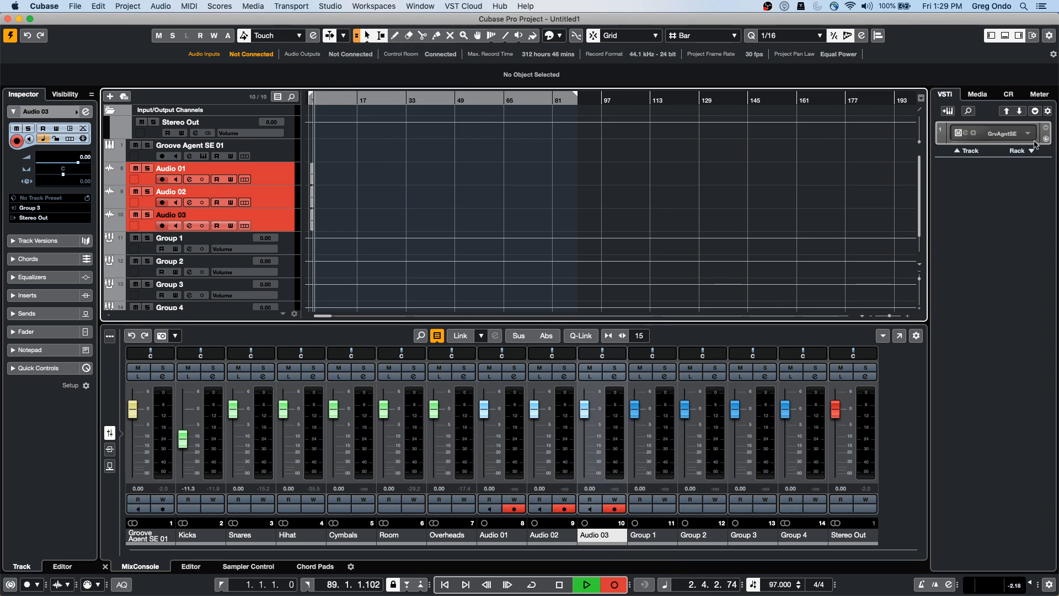
Play the Groove Agent SE pattern into the recording, then stop it
click(966, 133)
click(223, 193)
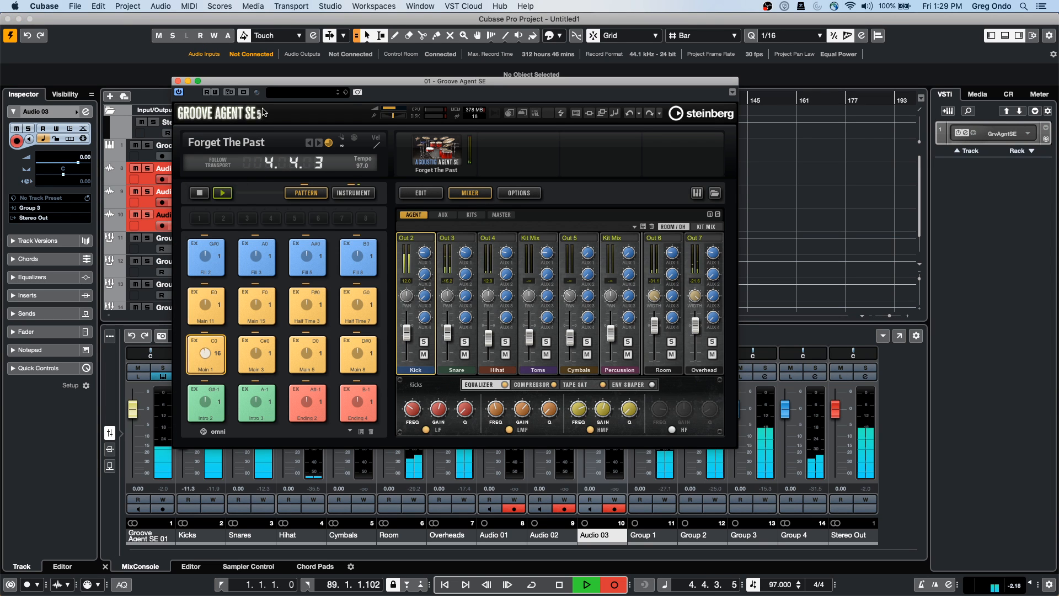
drag(229, 83, 554, 134)
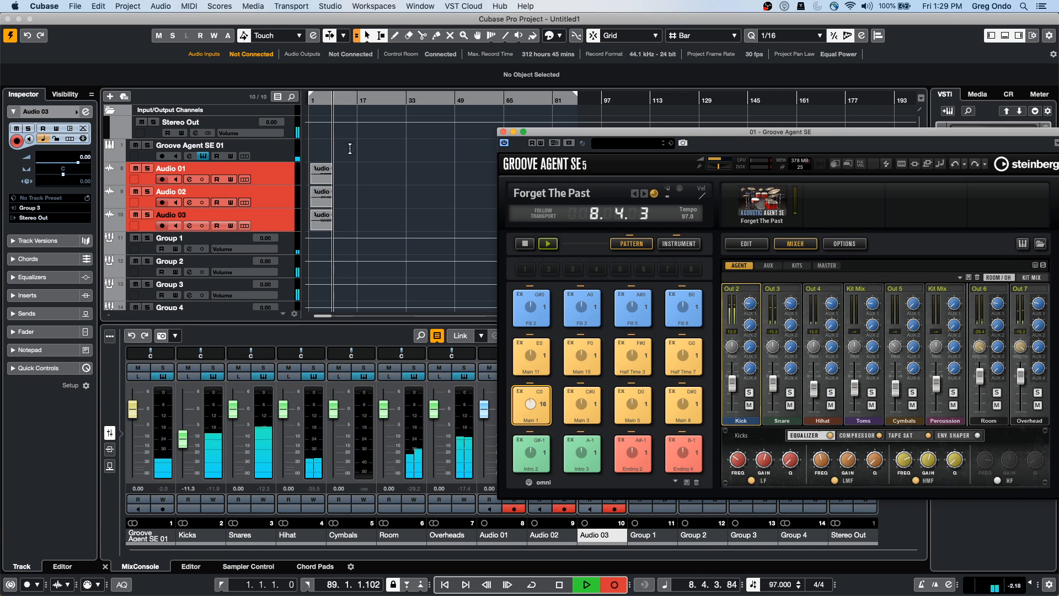
key(space)
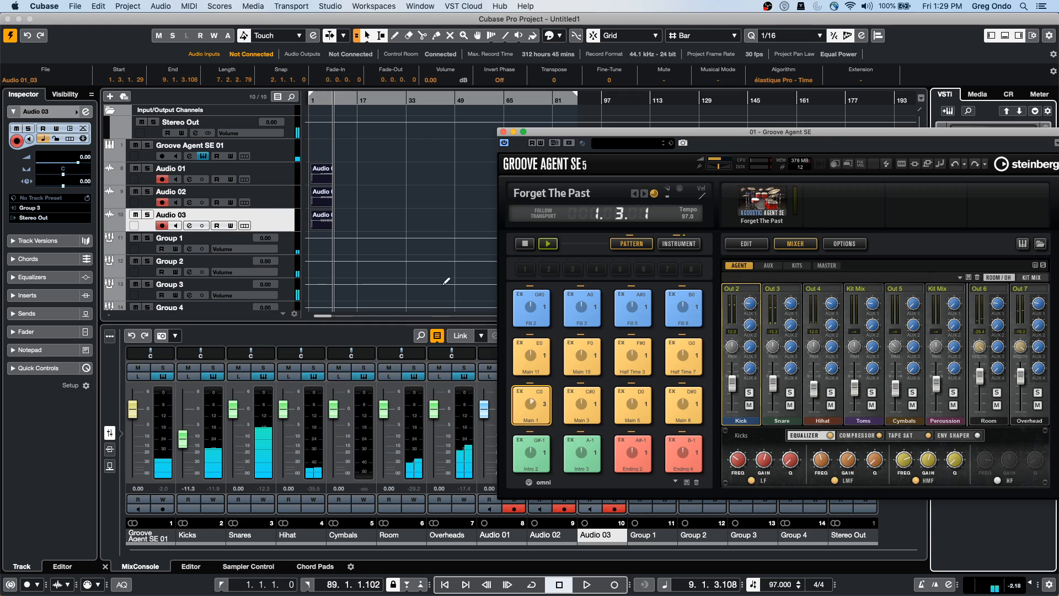
Zoom in at the project start and make the Audio 01 and Audio 02 tracks taller
drag(326, 101, 300, 147)
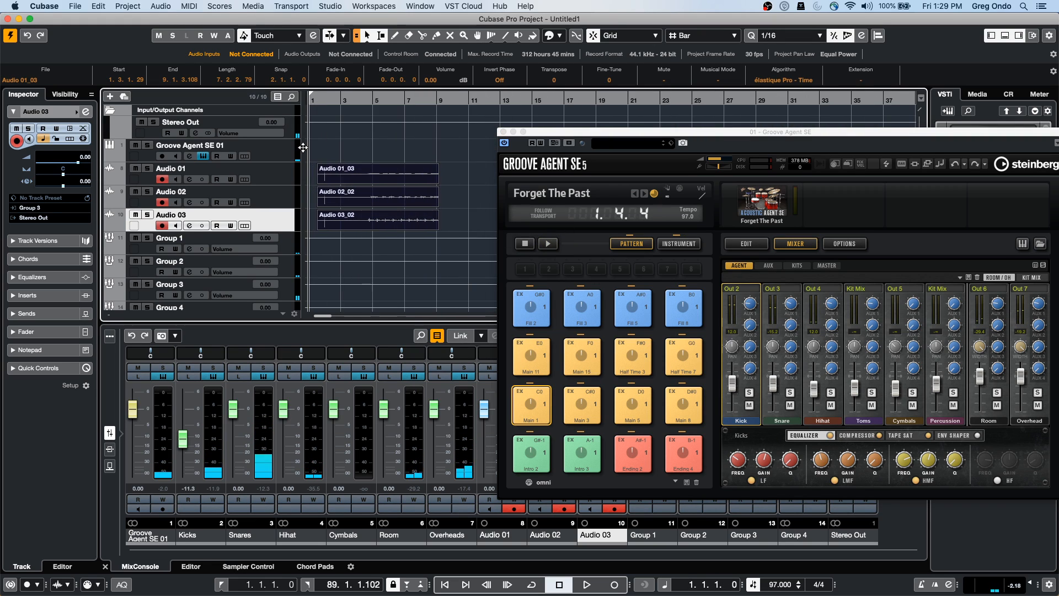
click(271, 182)
drag(271, 186, 290, 286)
click(283, 228)
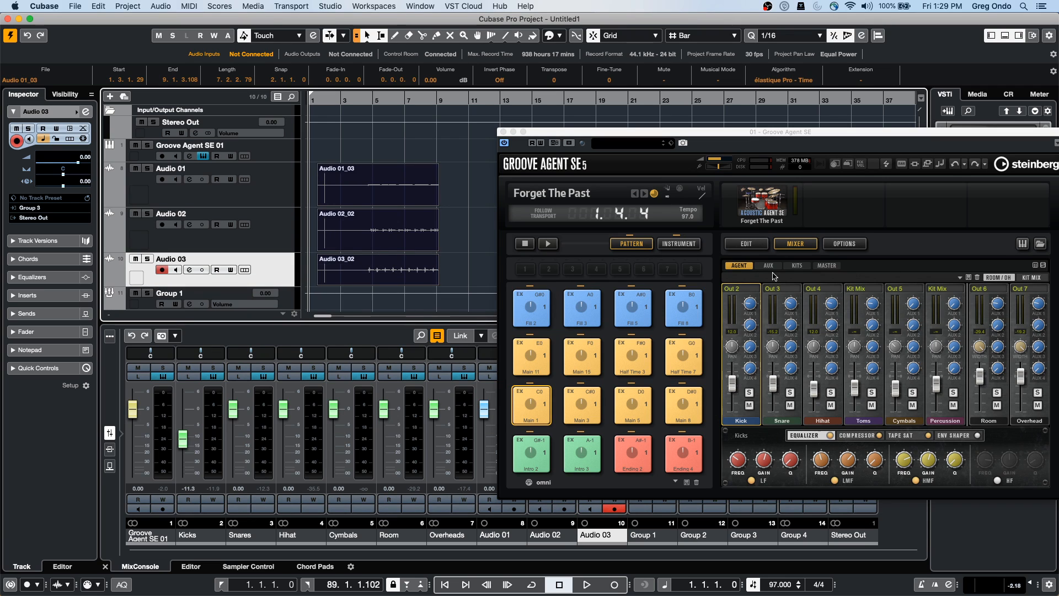
drag(668, 137, 588, 72)
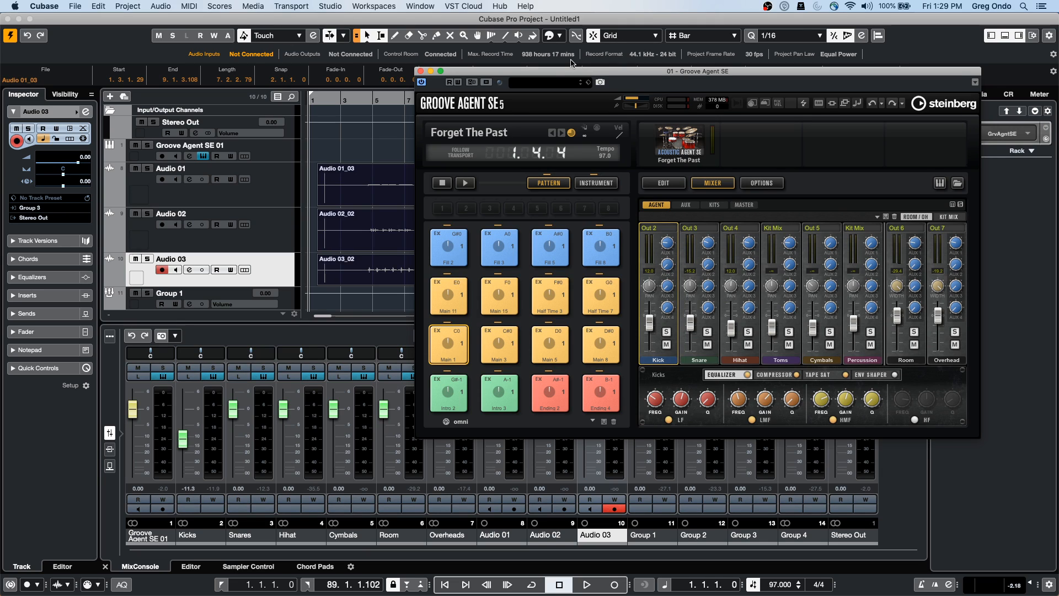
click(71, 6)
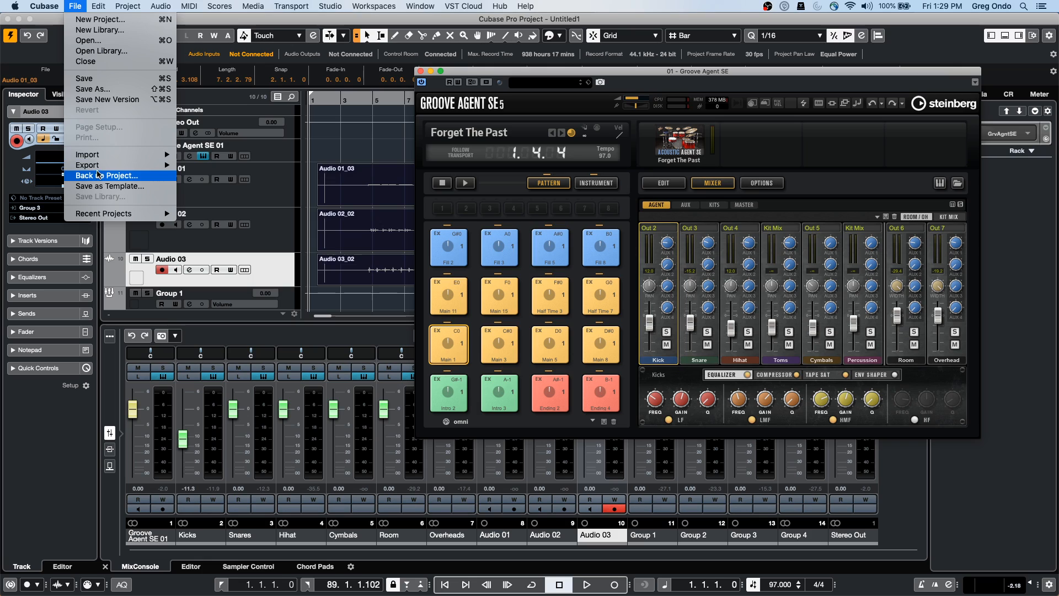
mouse_move(117, 166)
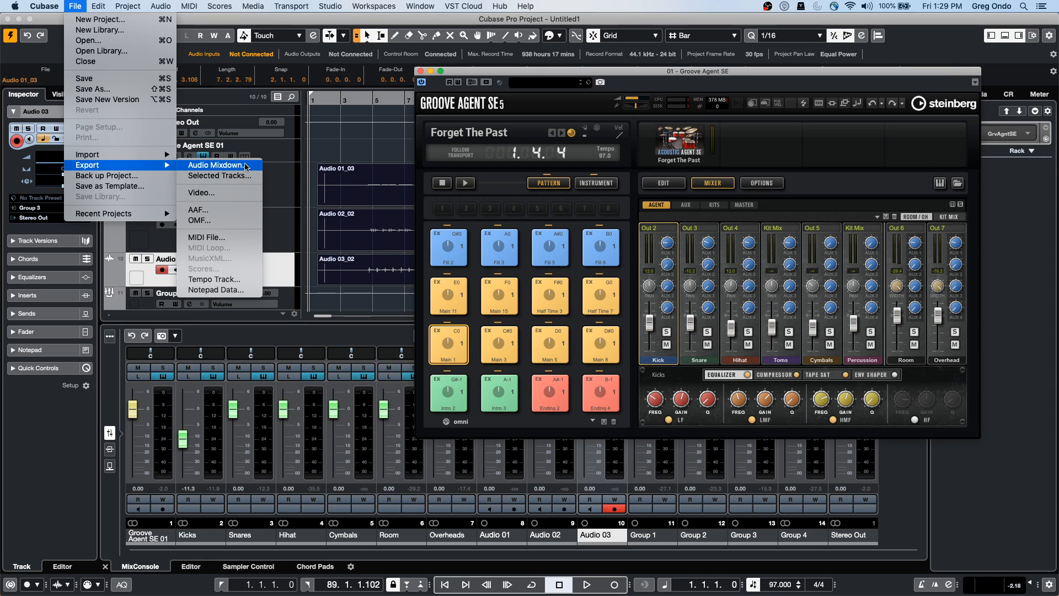
click(385, 192)
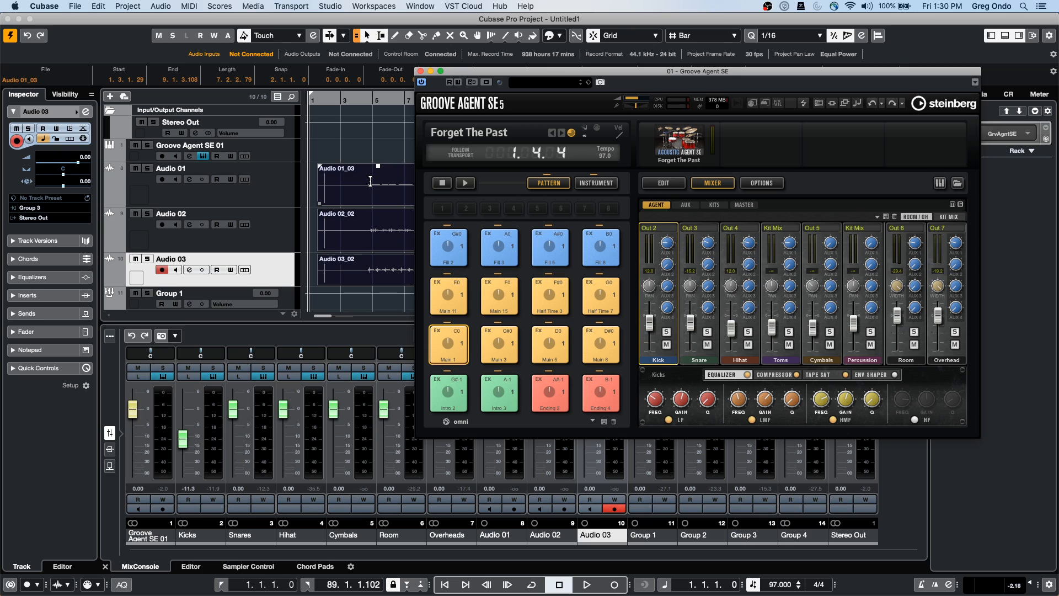
Close Groove Agent SE, confirm Studio Setup with OK, and go to Studio > More Options
click(431, 70)
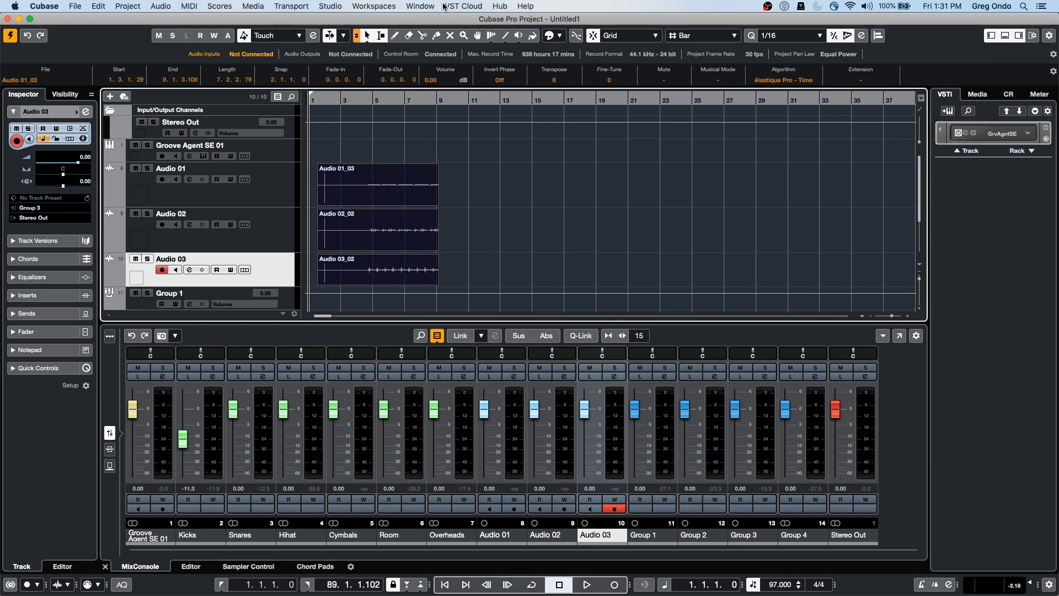
click(331, 6)
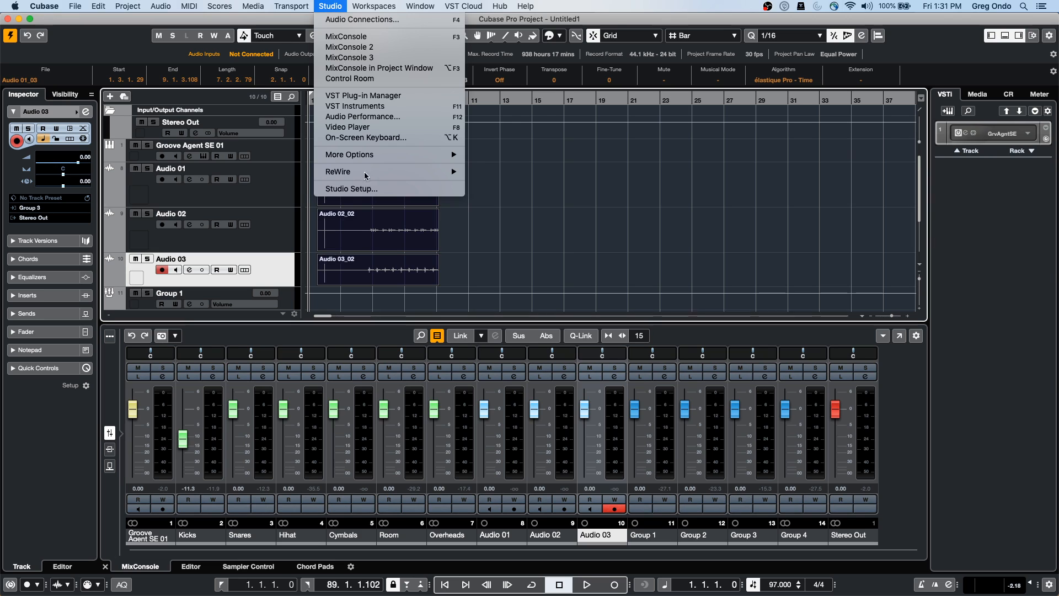
click(351, 188)
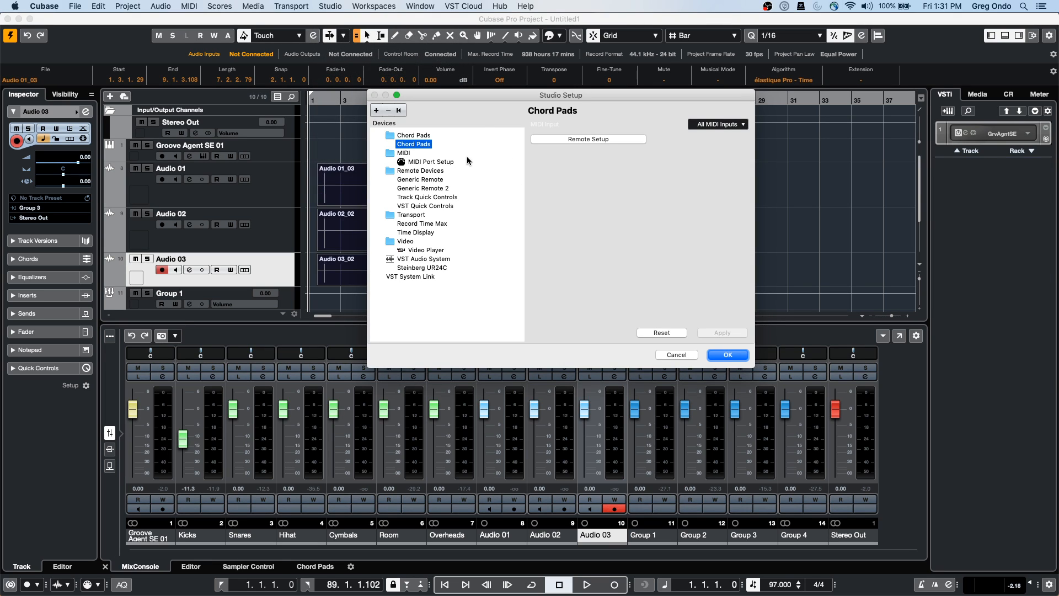
click(722, 354)
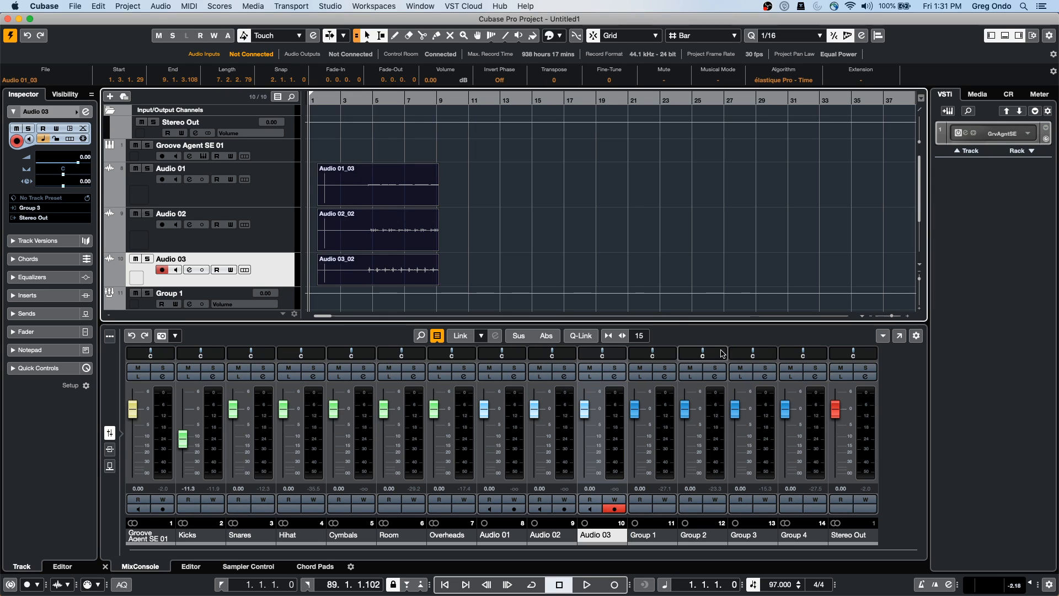
click(334, 8)
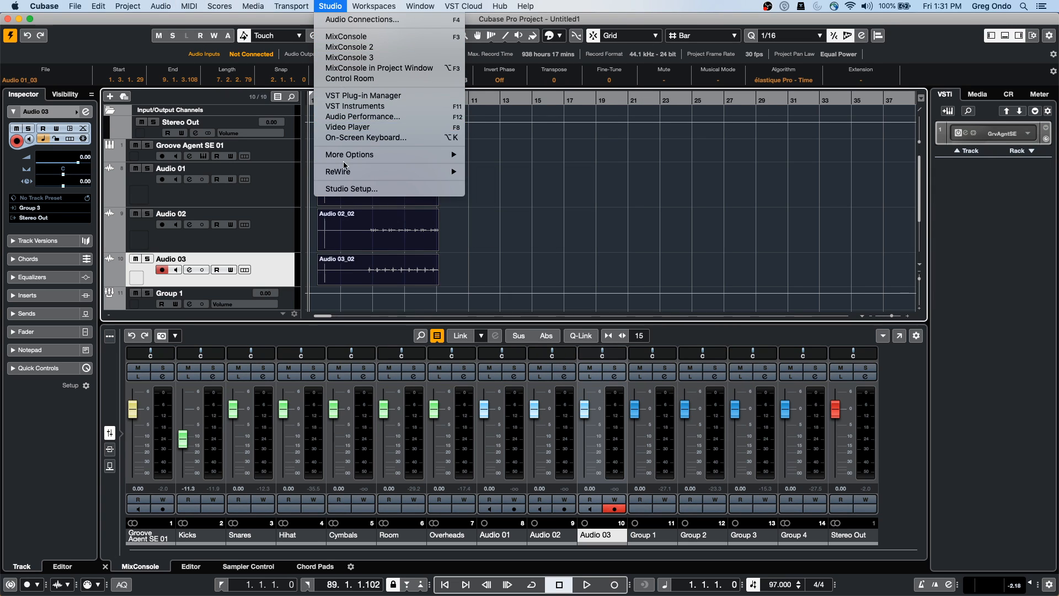
mouse_move(348, 155)
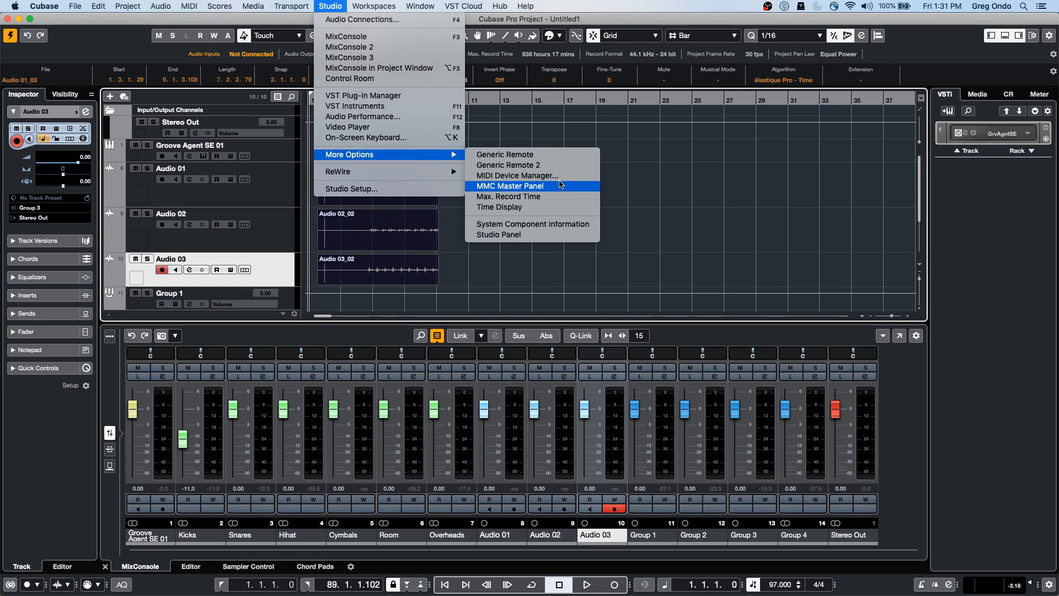
Install the JV-1080 (ROLAND) device script in the MIDI Device Manager
click(560, 176)
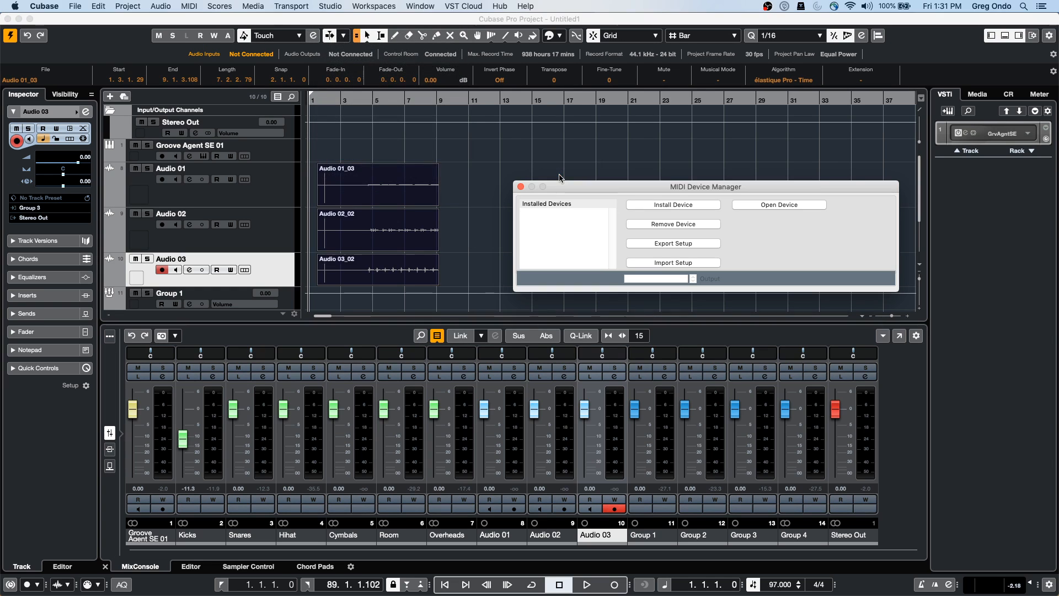
drag(594, 186, 221, 131)
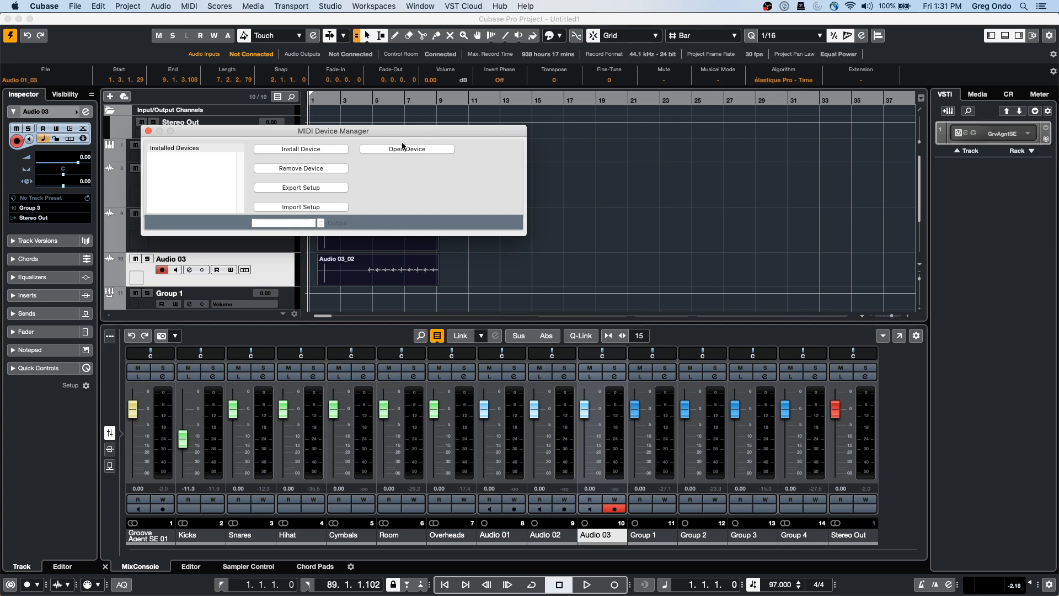
click(303, 147)
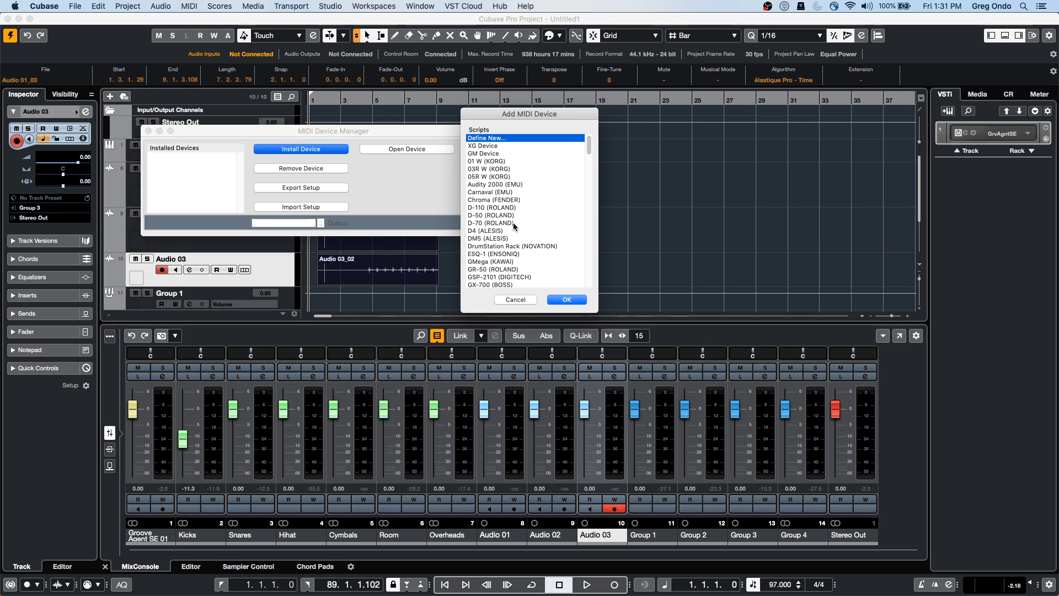
scroll(513, 223, down, 5)
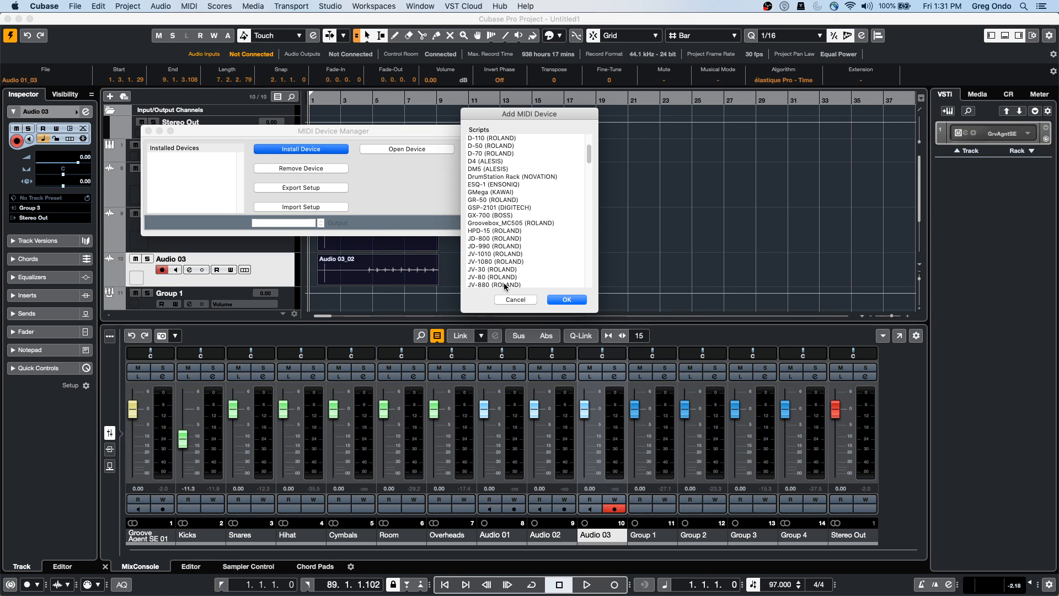
scroll(495, 259, down, 1)
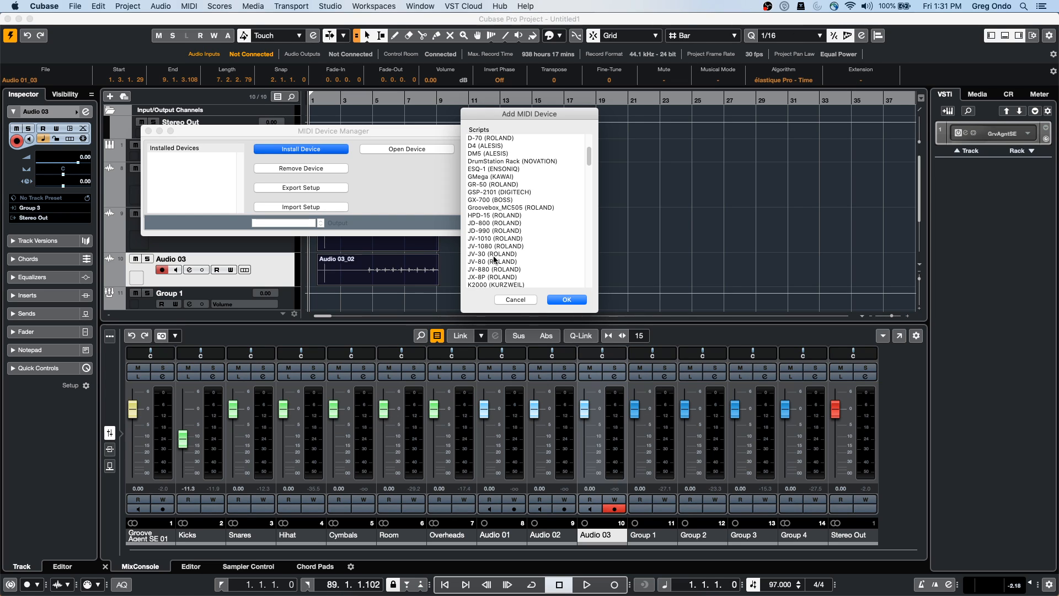
click(499, 246)
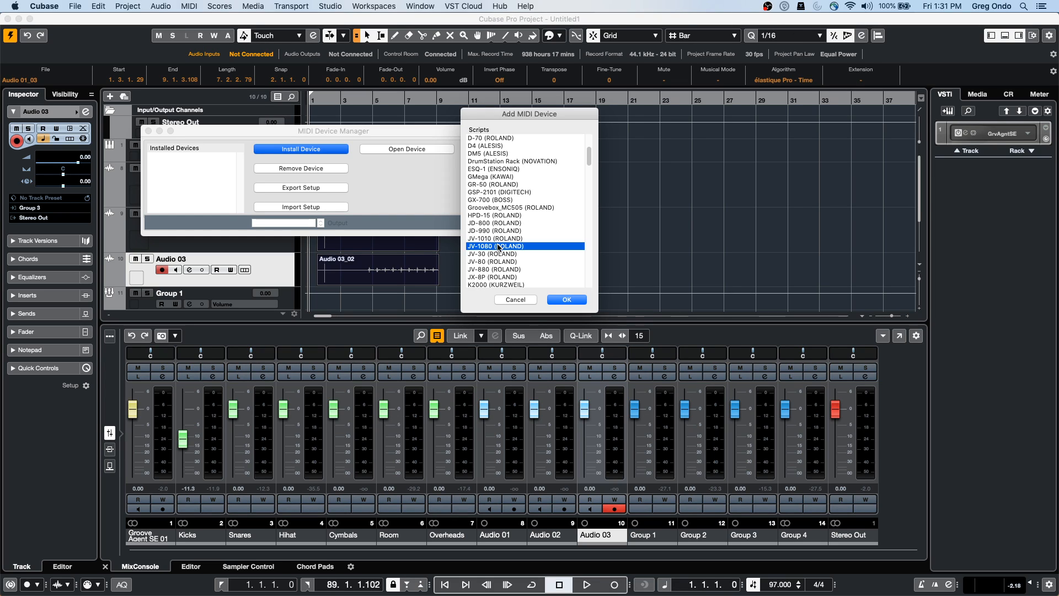
click(567, 299)
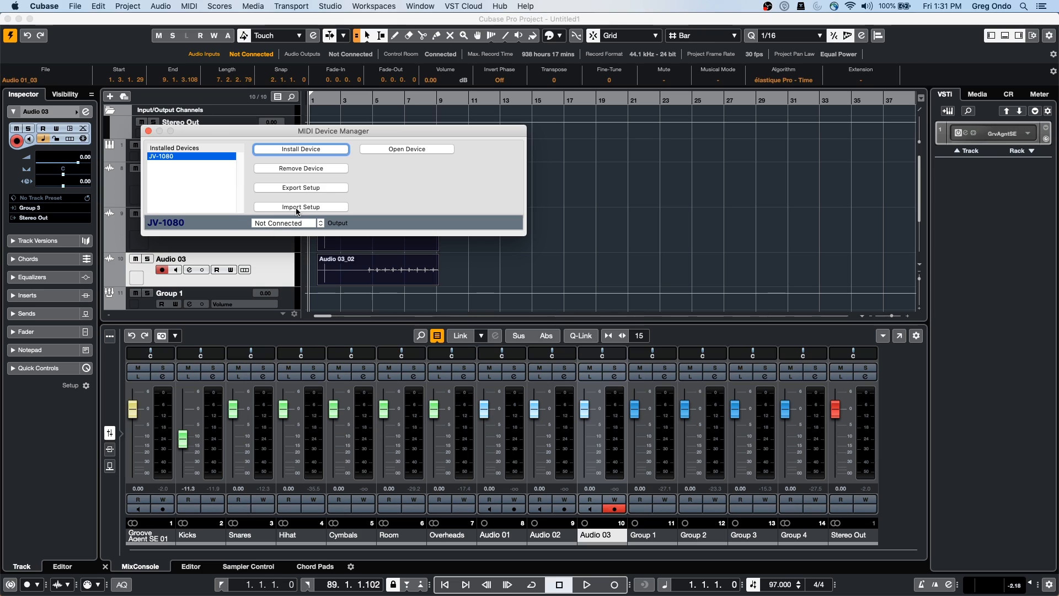
Route the JV-1080 output to Steinberg UR24C Port 1 and open the device
click(293, 230)
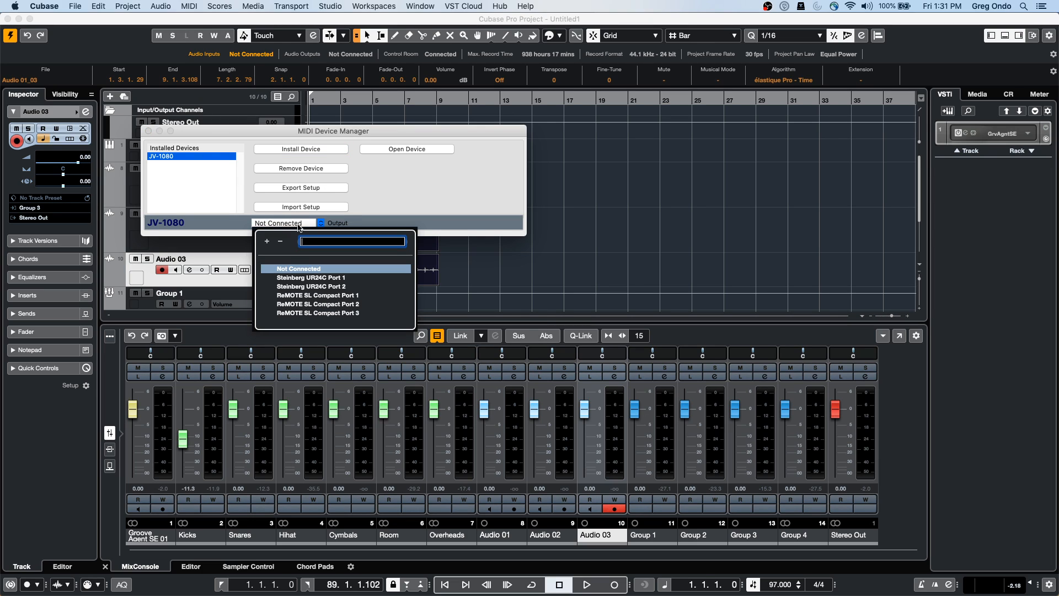
click(291, 272)
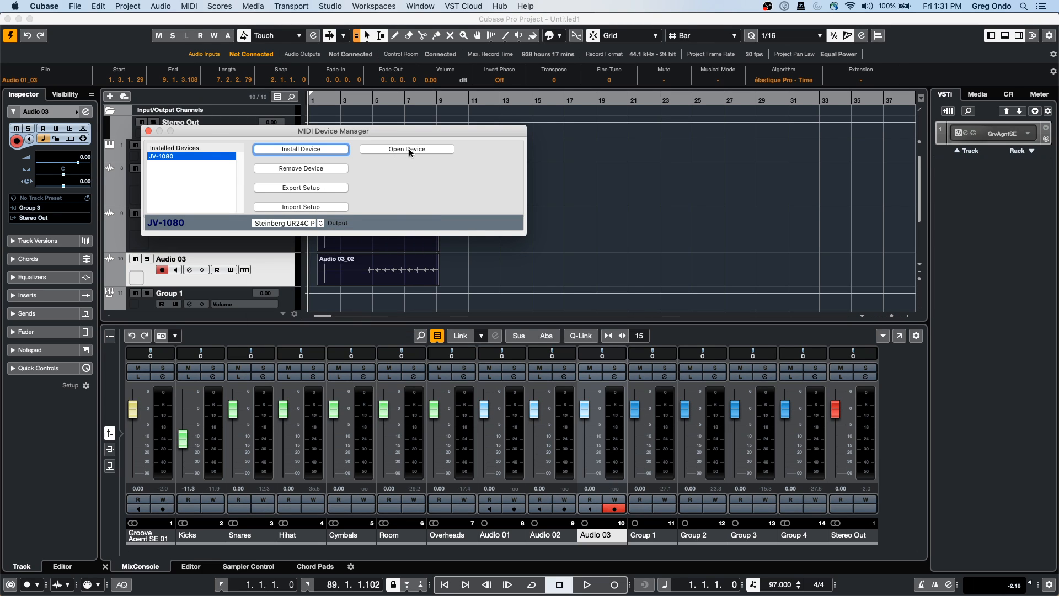
click(409, 148)
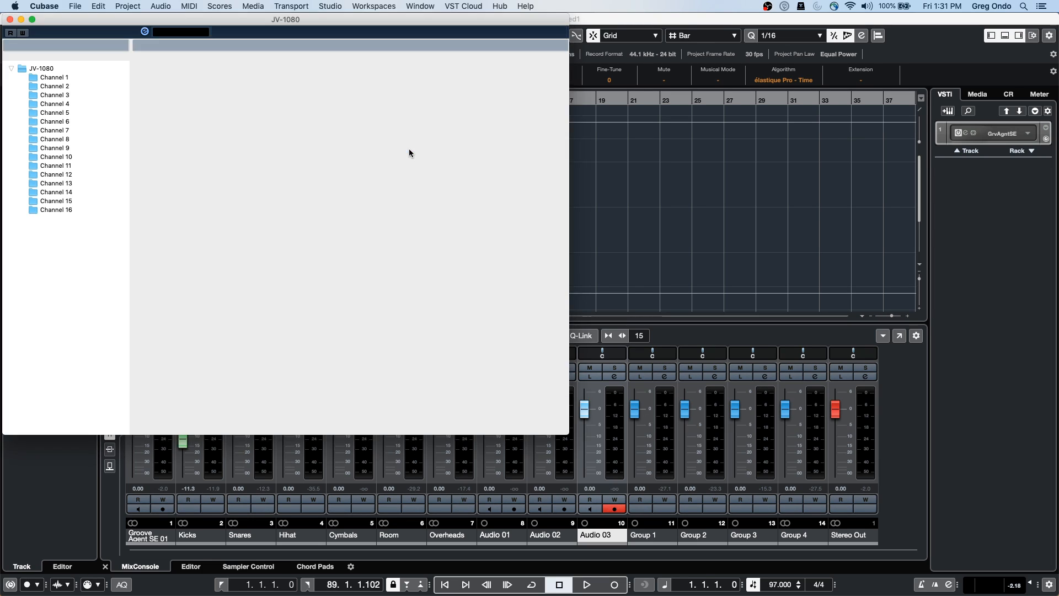
Add a General Size panel named Channel 1 under the JV-1080's Channel 1 node
click(54, 77)
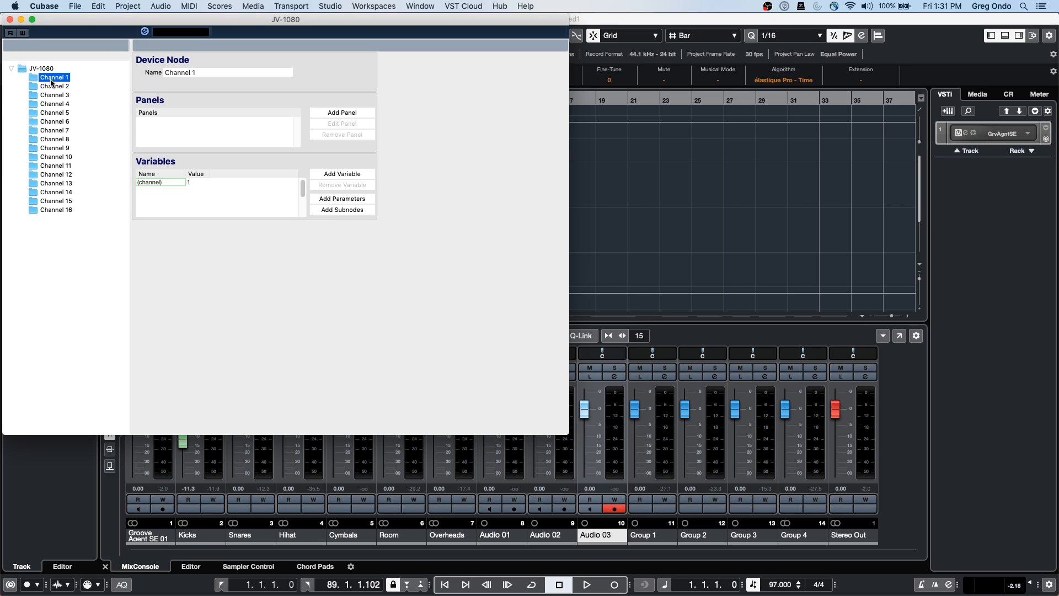
click(354, 114)
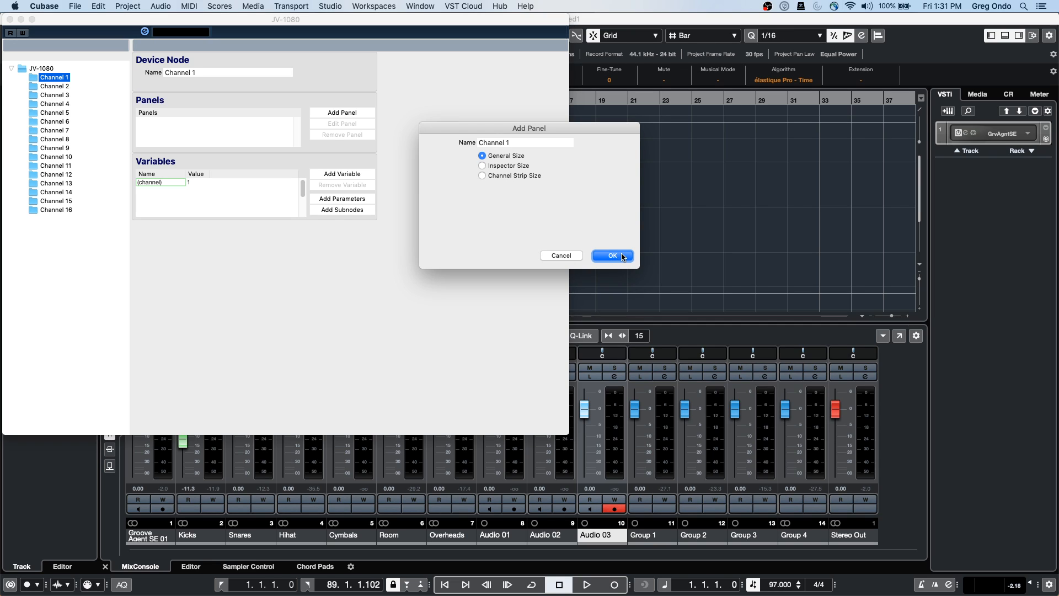
click(484, 166)
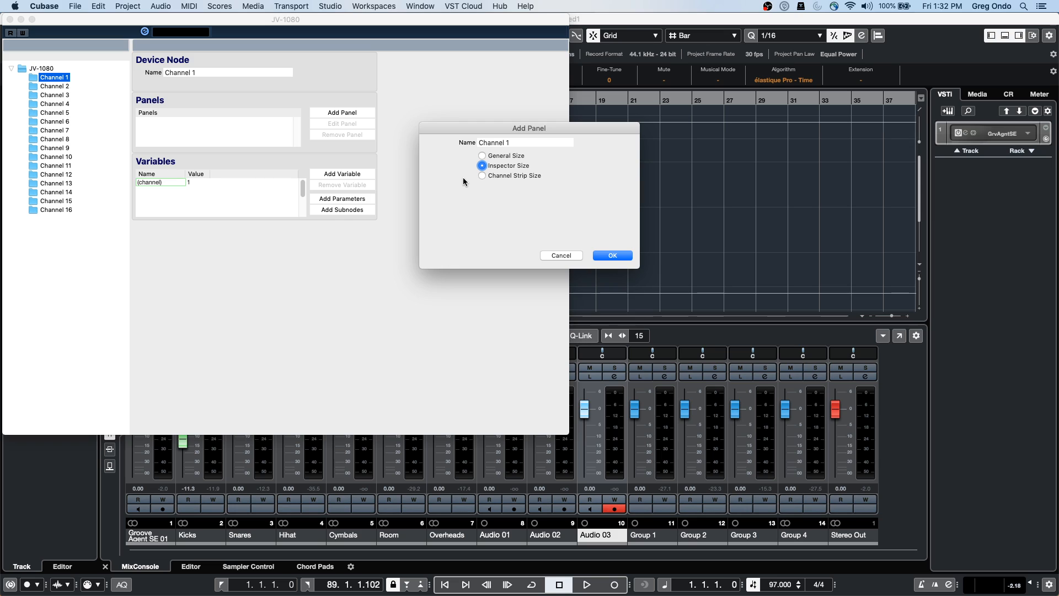
click(482, 176)
click(482, 166)
click(482, 156)
Create the Channel 1 panel and place a grey block on it
click(612, 256)
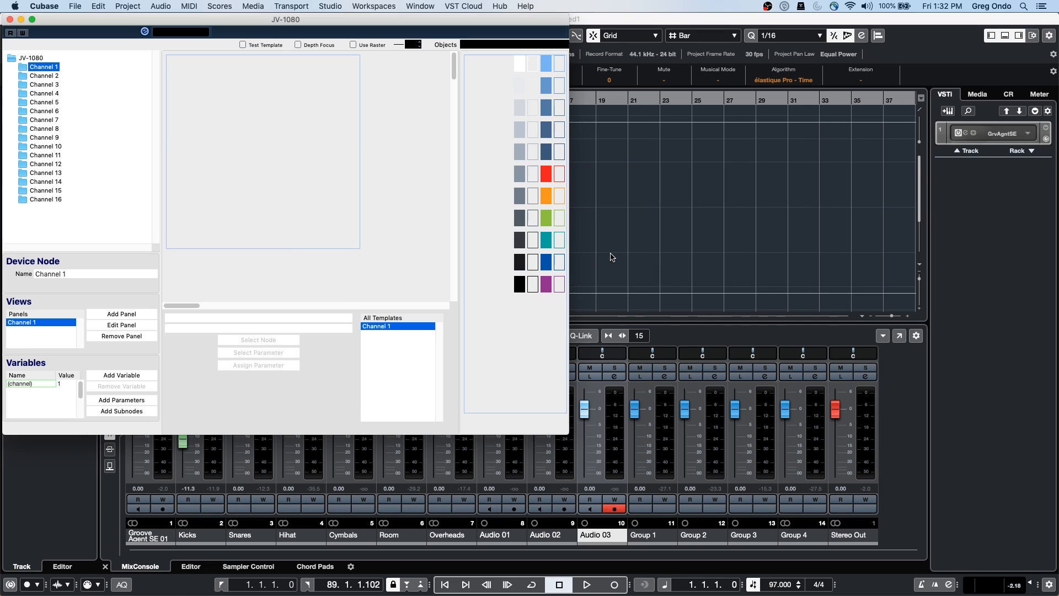
click(519, 174)
drag(520, 152, 211, 150)
click(209, 148)
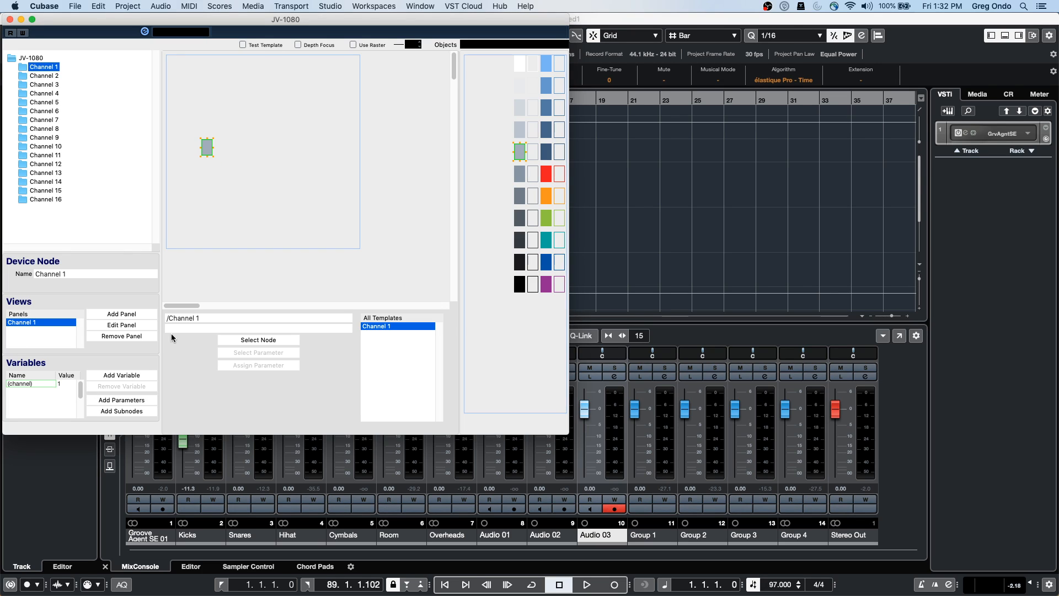
click(134, 326)
Place a red block on the panel, then close the JV-1080 device editor
click(146, 315)
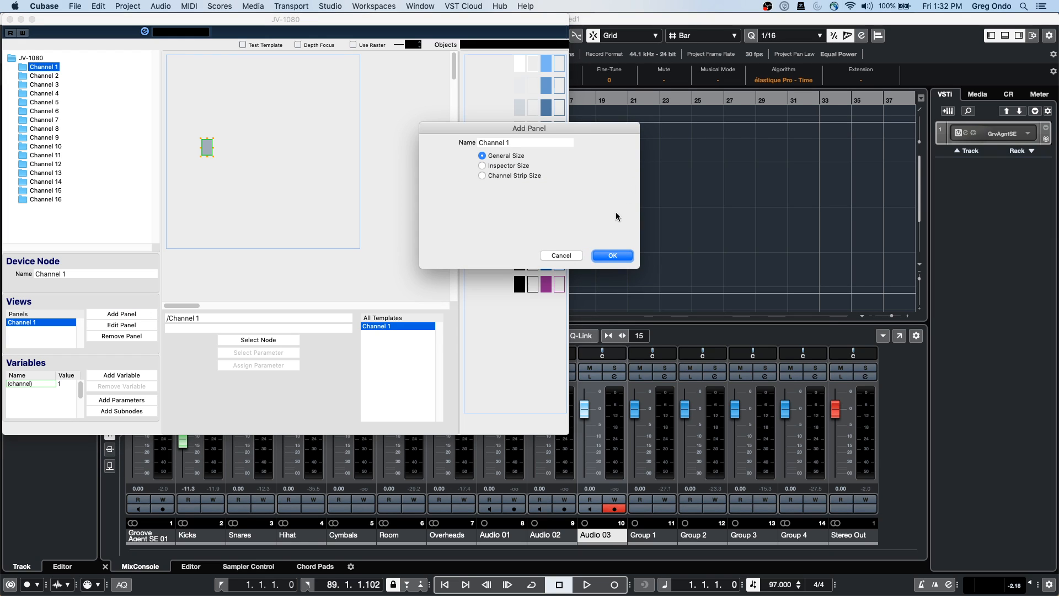
click(562, 254)
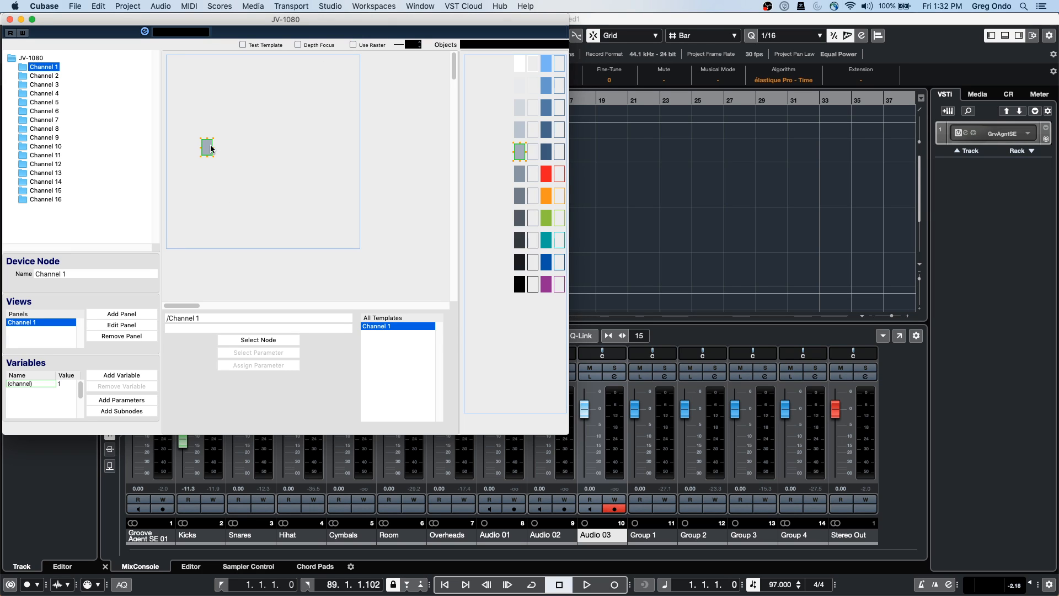
drag(546, 174, 260, 152)
drag(520, 240, 292, 155)
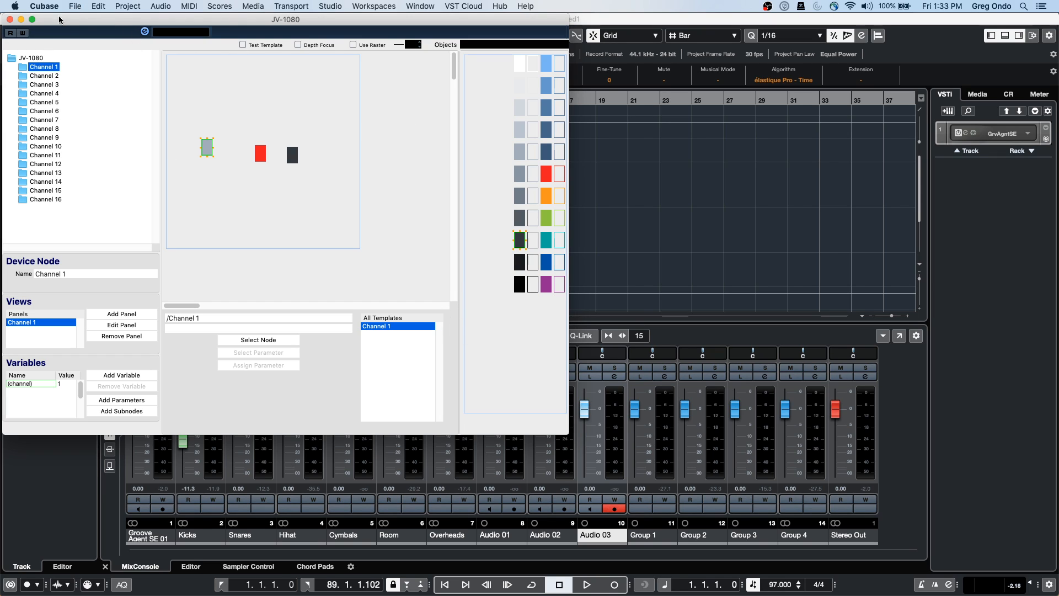
click(10, 19)
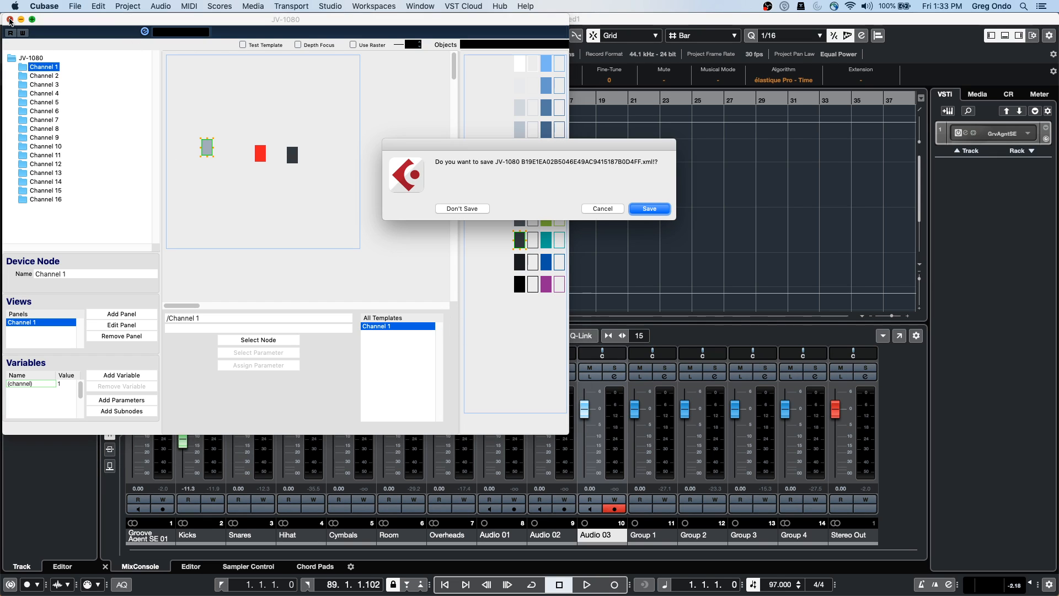
Discard the JV-1080 panel changes, close MIDI Device Manager, and open Audio Connections
click(475, 208)
click(148, 131)
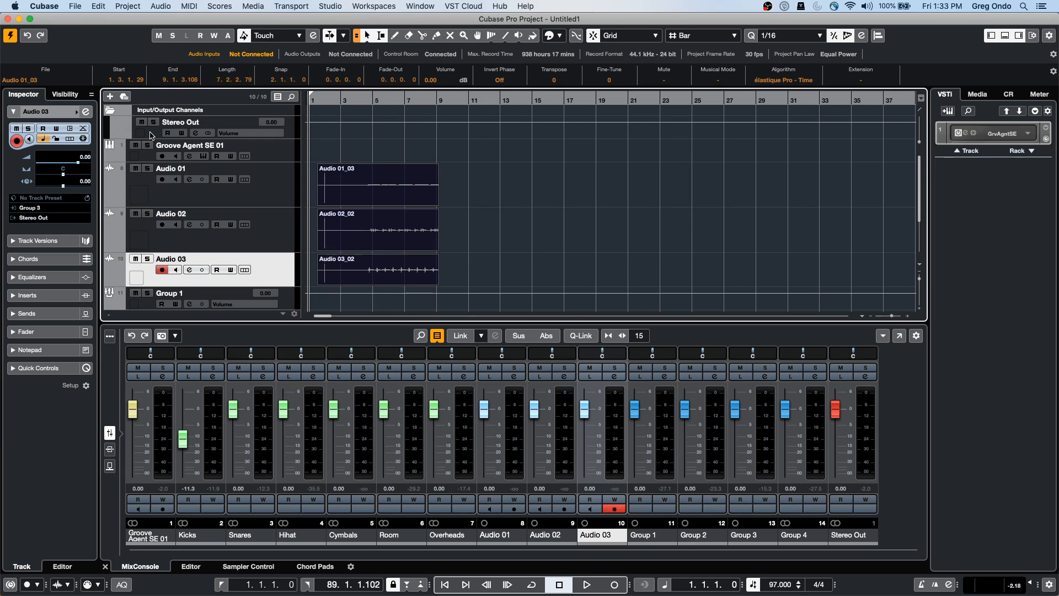
click(328, 6)
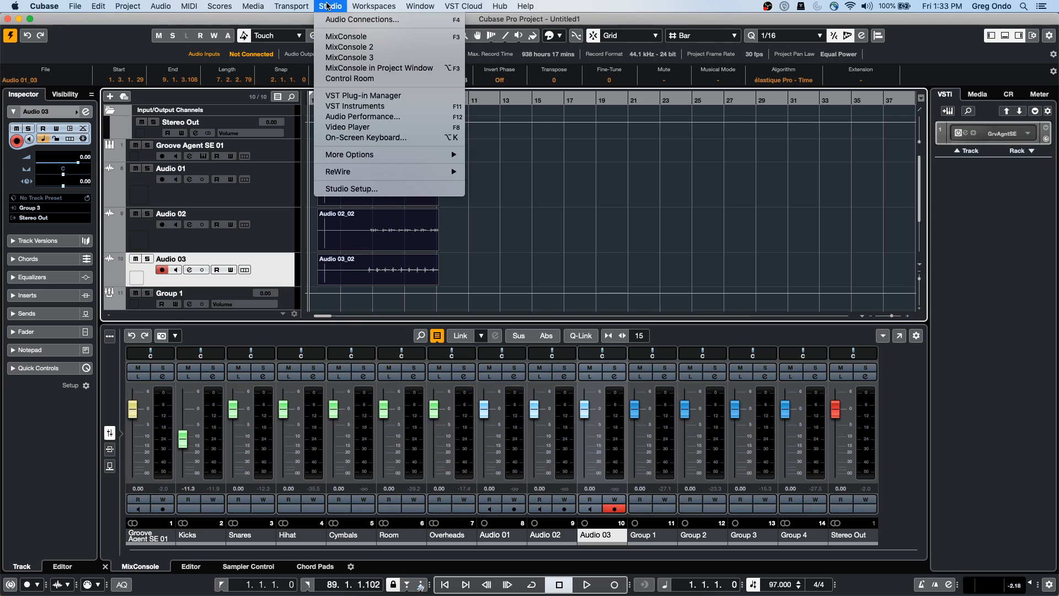
click(359, 19)
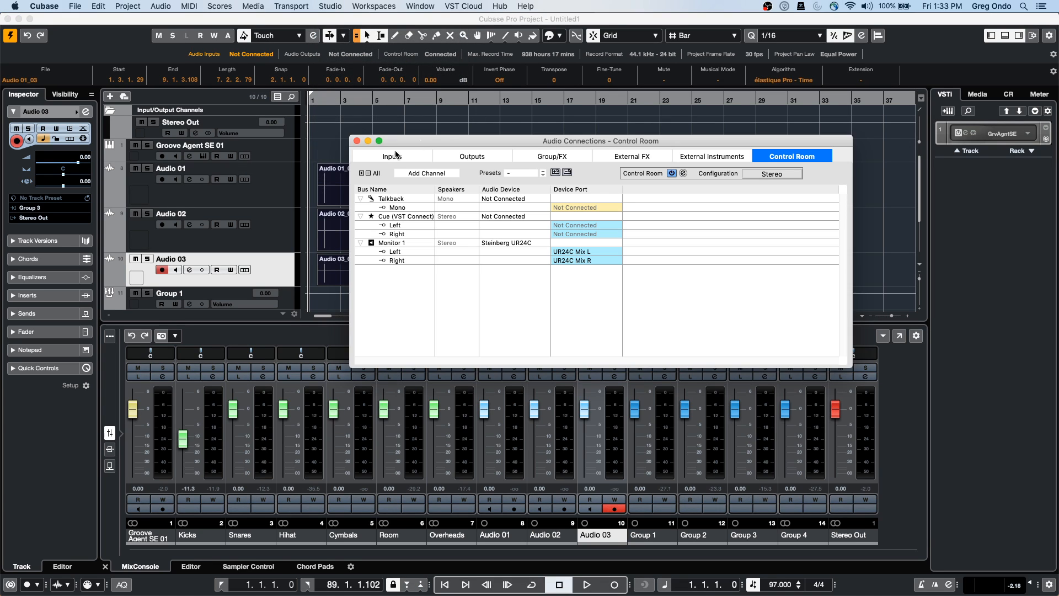
Review the Monitor 1 bus options, leaving its name and settings unchanged
drag(442, 141, 278, 120)
double_click(231, 222)
right_click(231, 223)
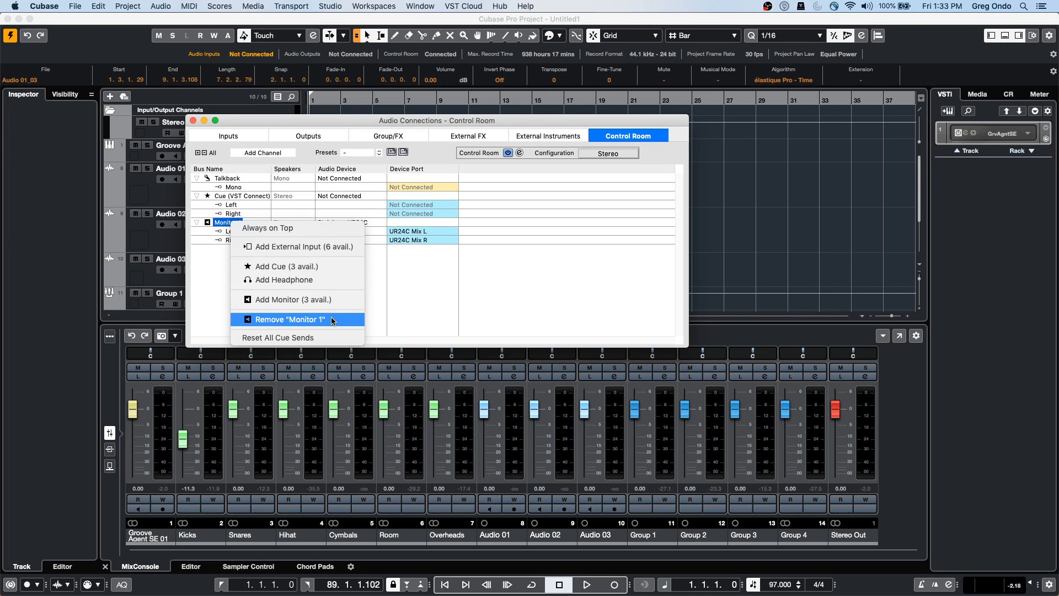
click(210, 269)
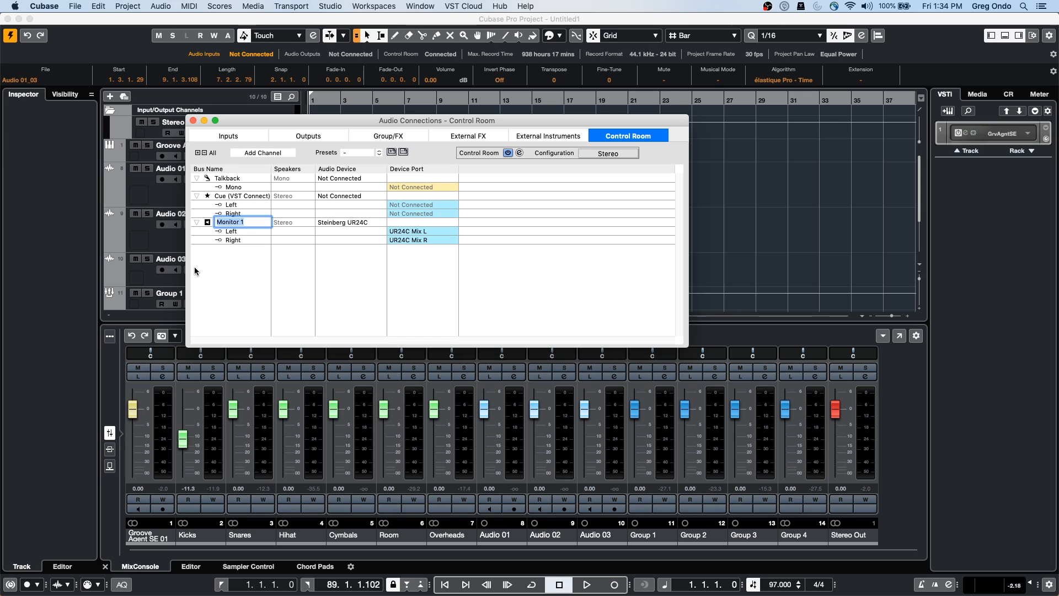
click(231, 278)
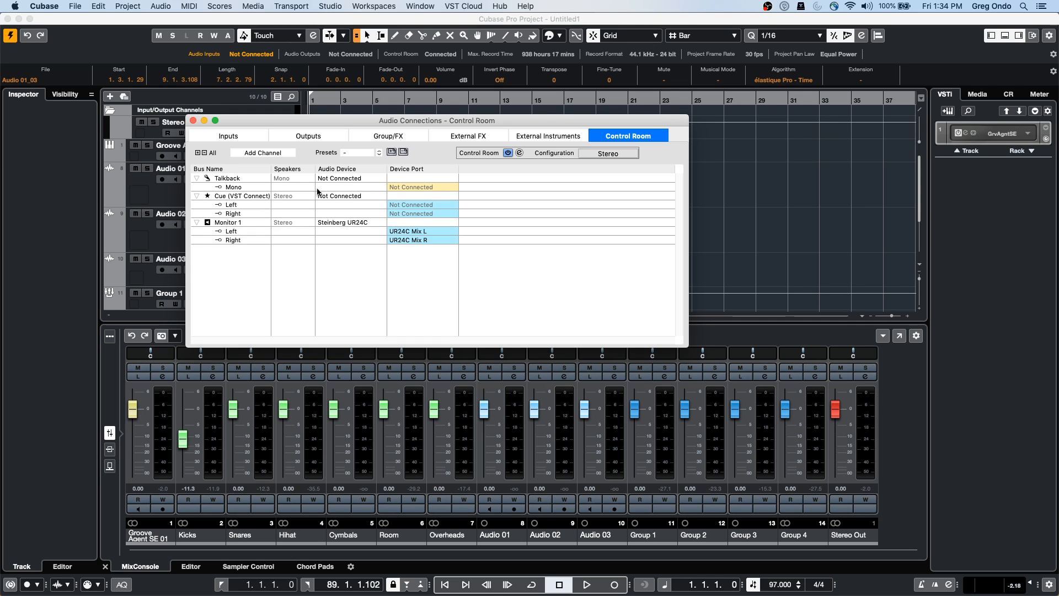
click(540, 136)
Show the output bus connections, then choose File > New Project to bring up the Steinberg Hub
click(308, 138)
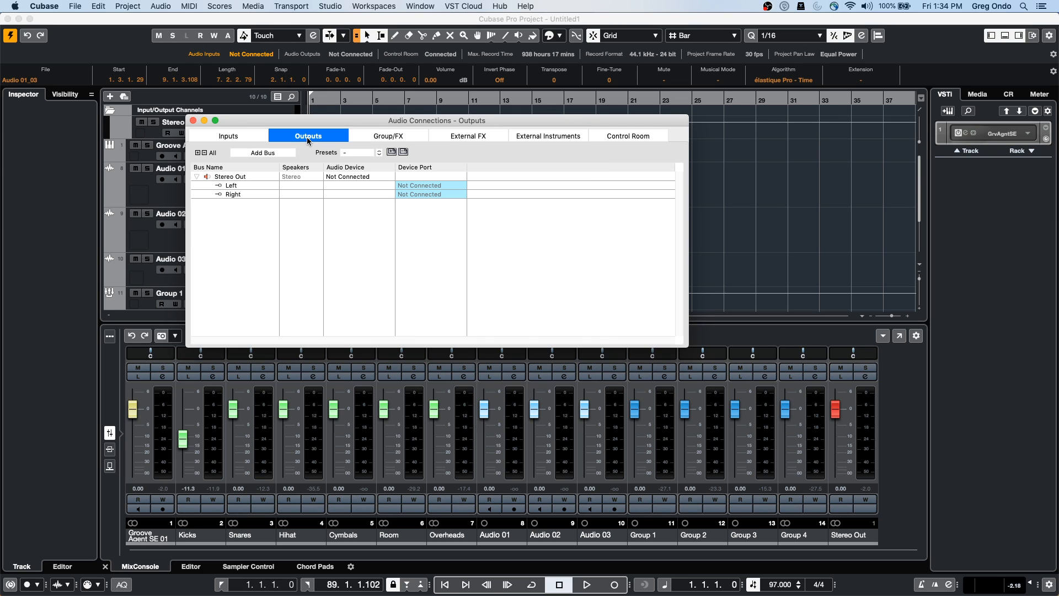
click(337, 6)
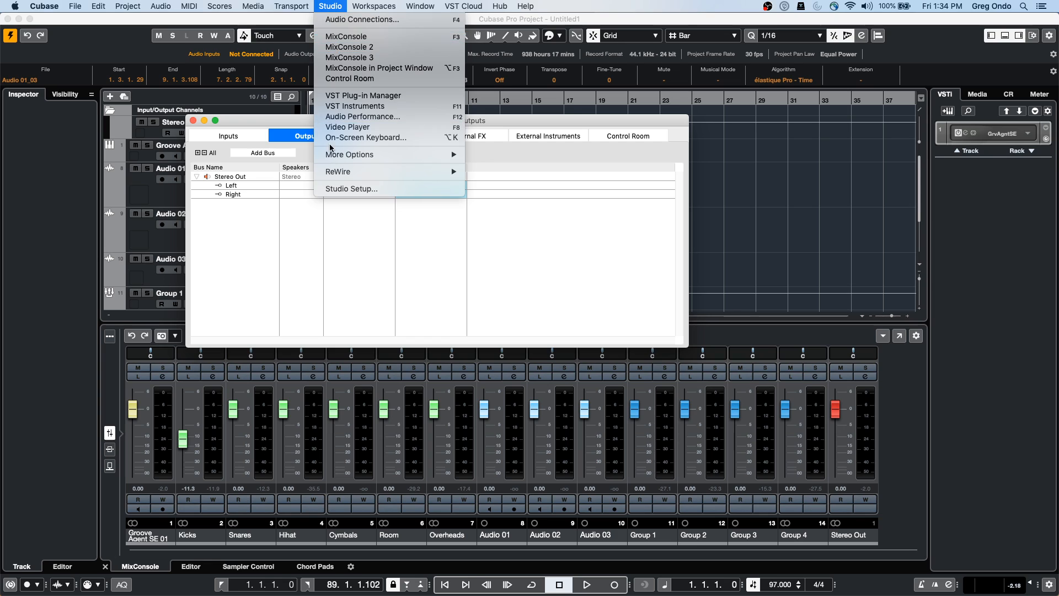
click(227, 270)
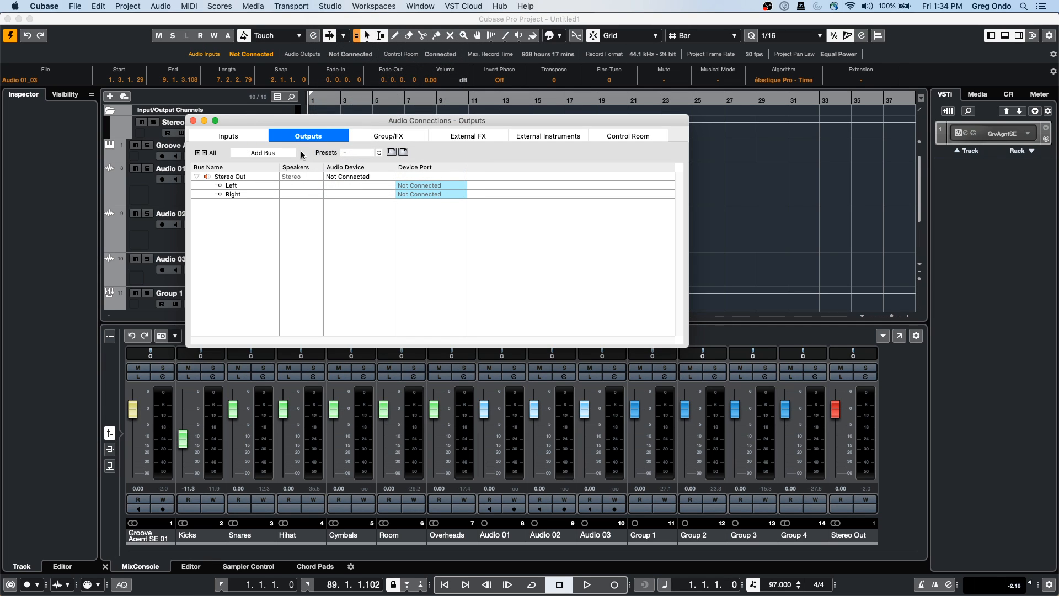
click(75, 6)
click(79, 19)
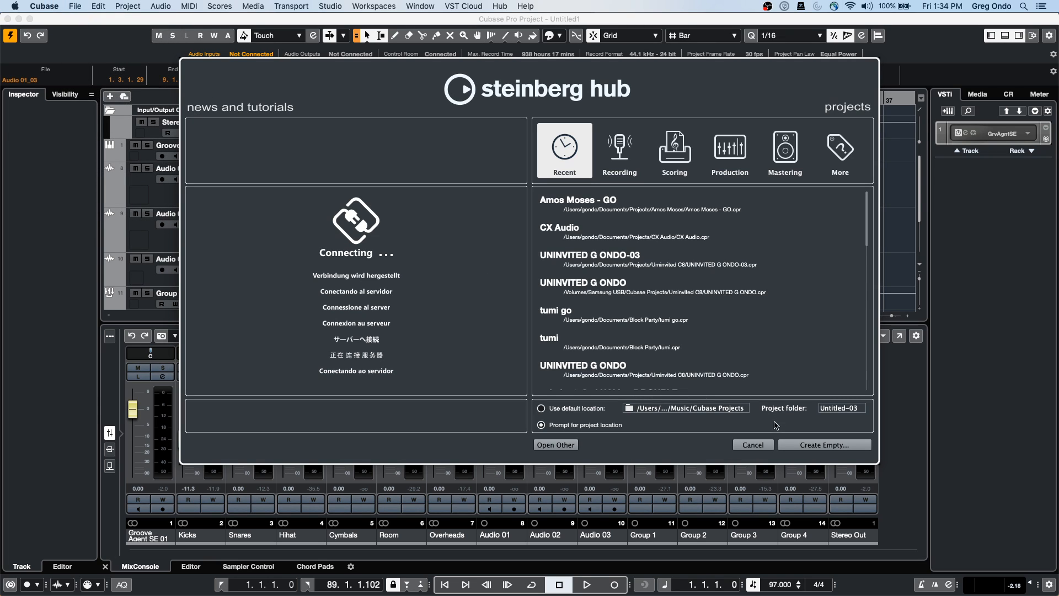
Create an empty project in the working timecode folder and close Audio Connections
click(802, 445)
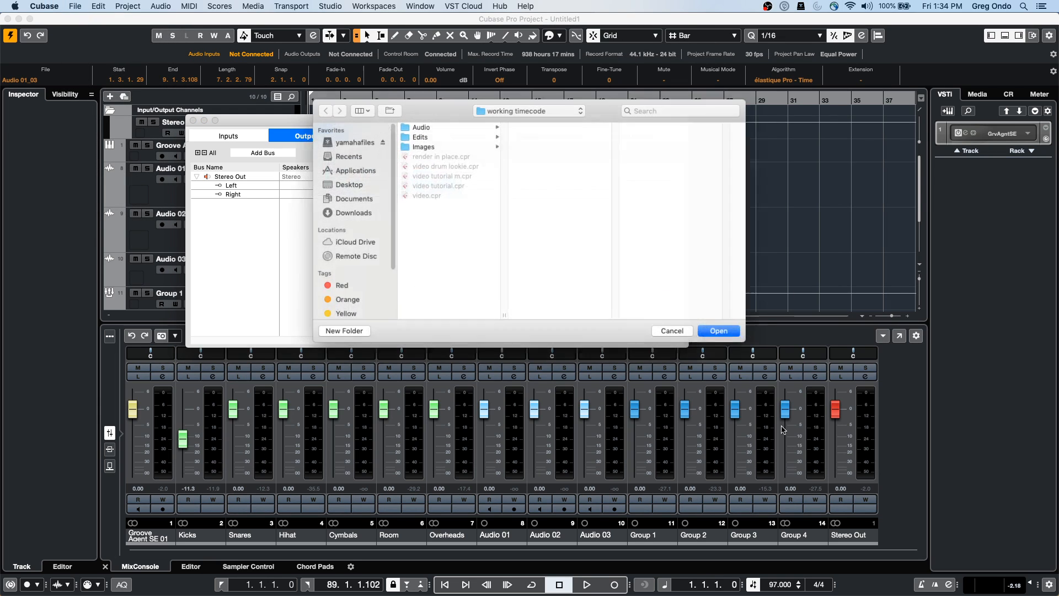
click(723, 333)
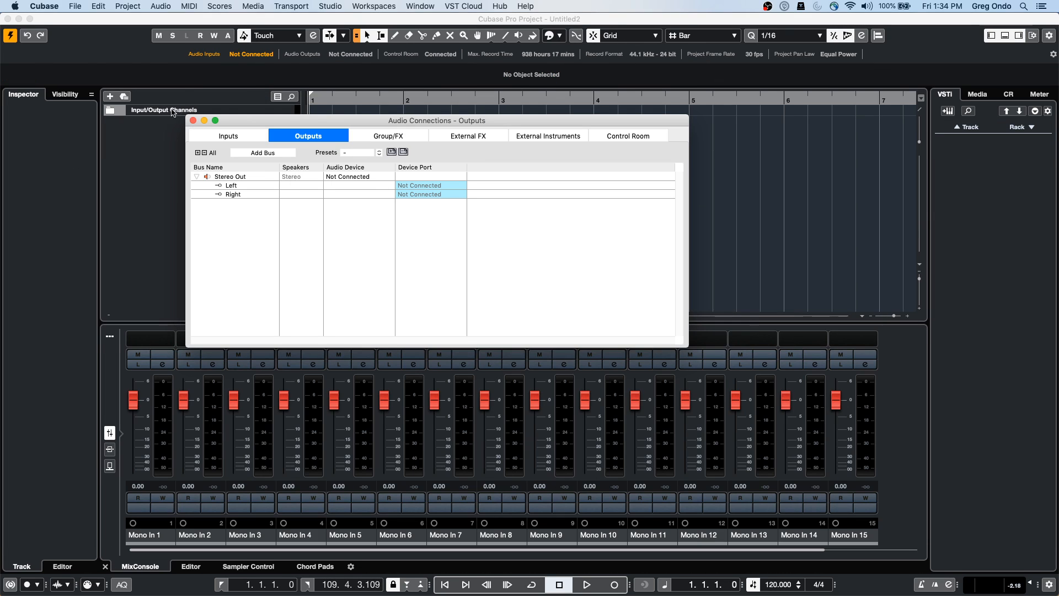
click(193, 121)
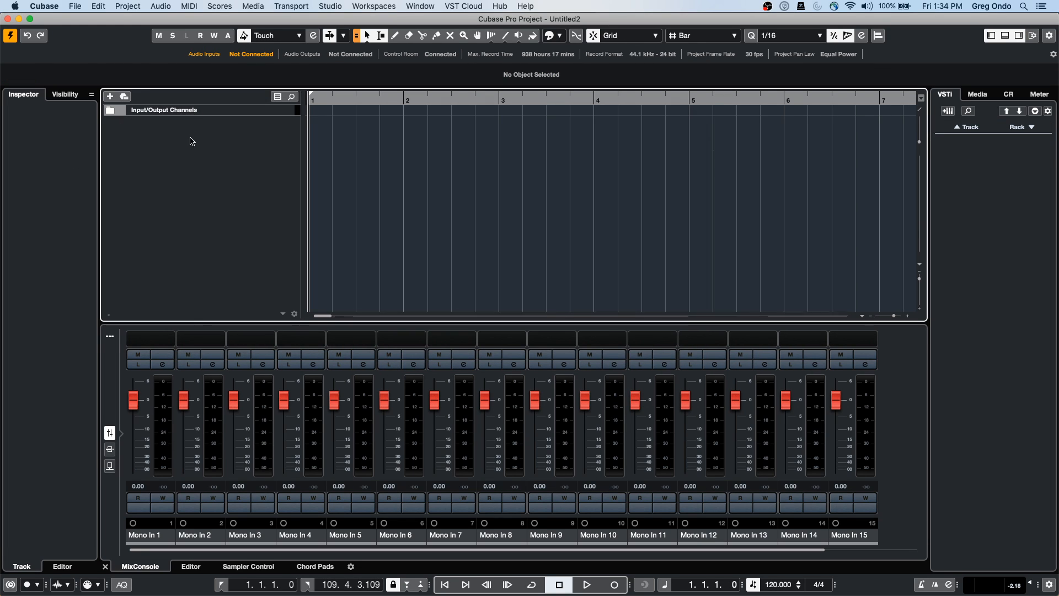
Check the Add Track dialog's Stereo Out output for an audio track, then cancel it
right_click(192, 138)
click(243, 142)
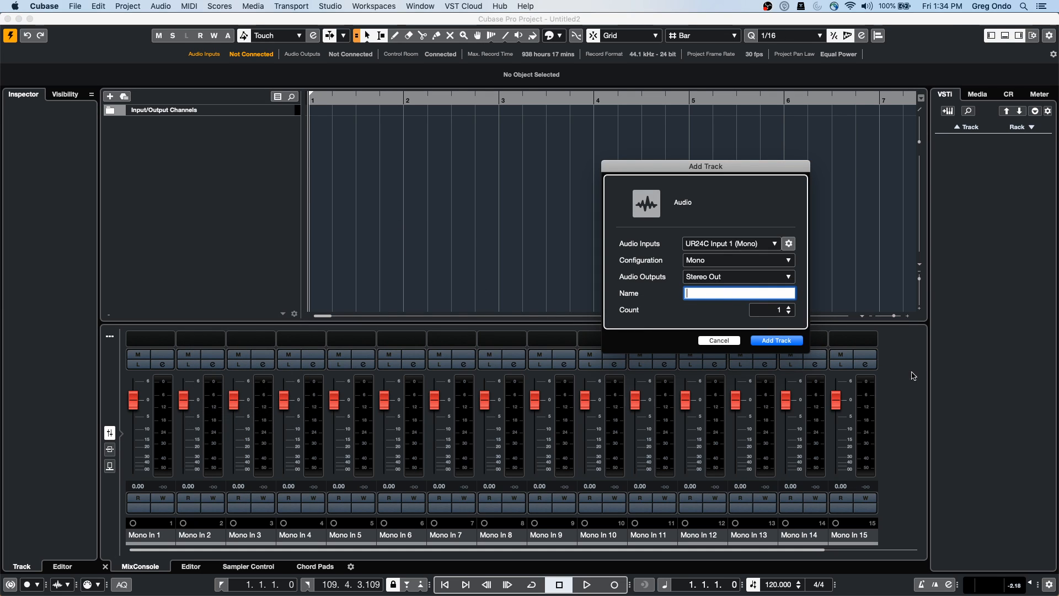
click(742, 277)
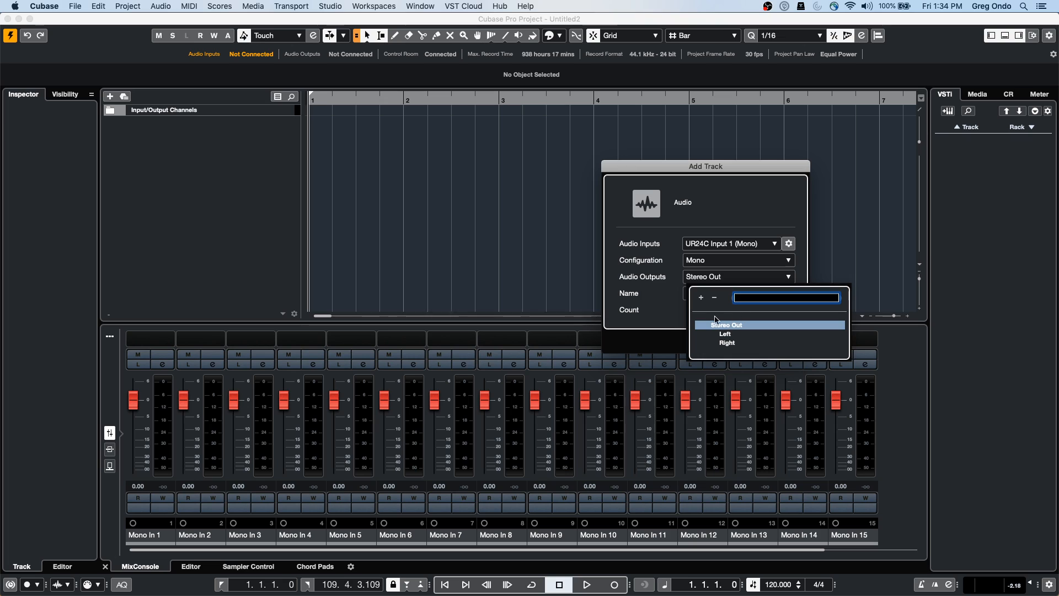
click(622, 214)
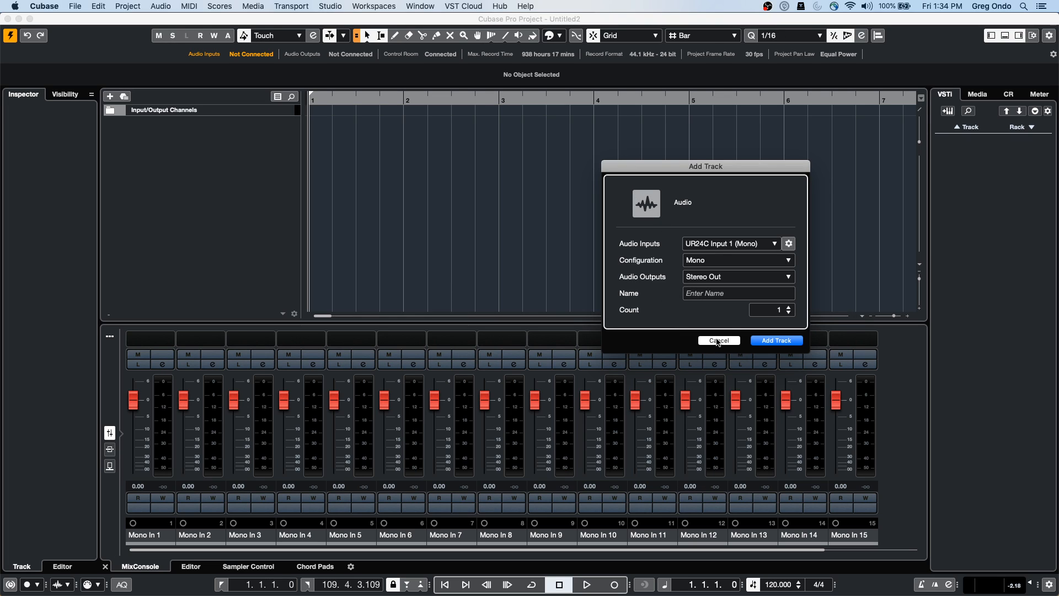
click(718, 340)
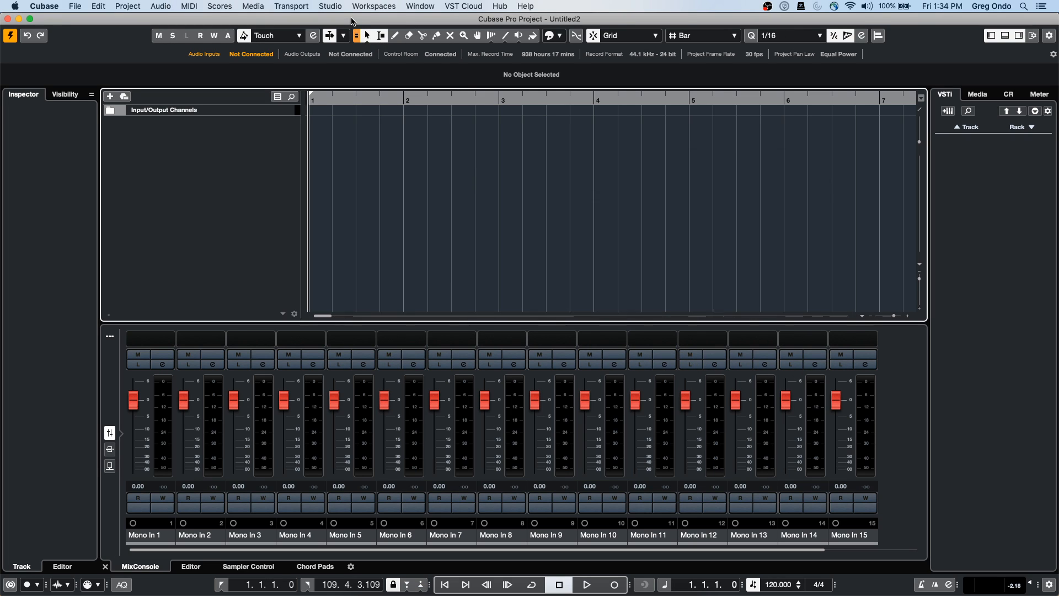
click(332, 7)
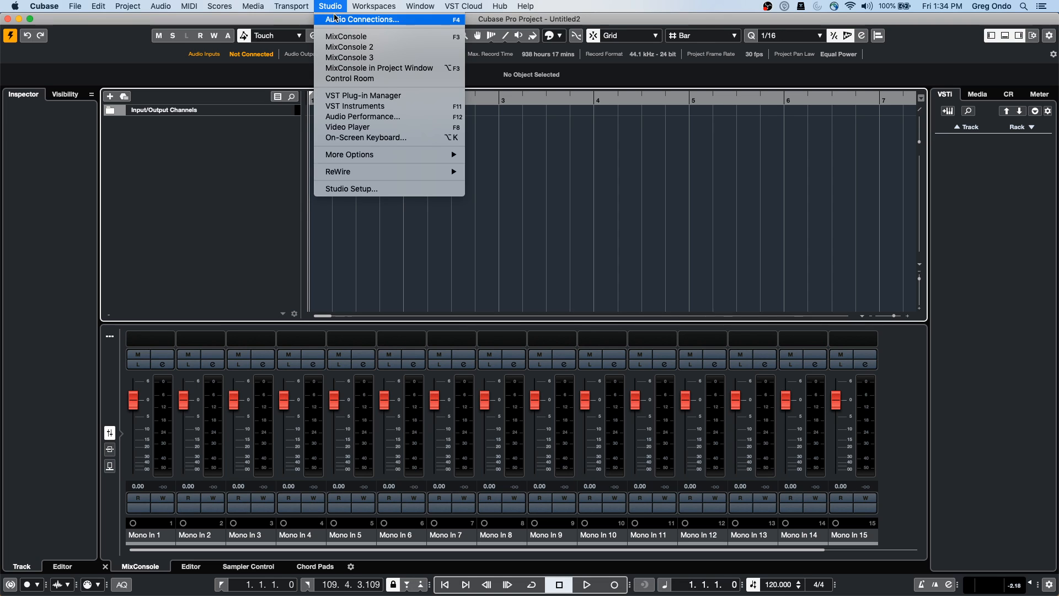
Replace the Stereo Out bus with a new 5.1 output bus in Audio Connections
click(335, 19)
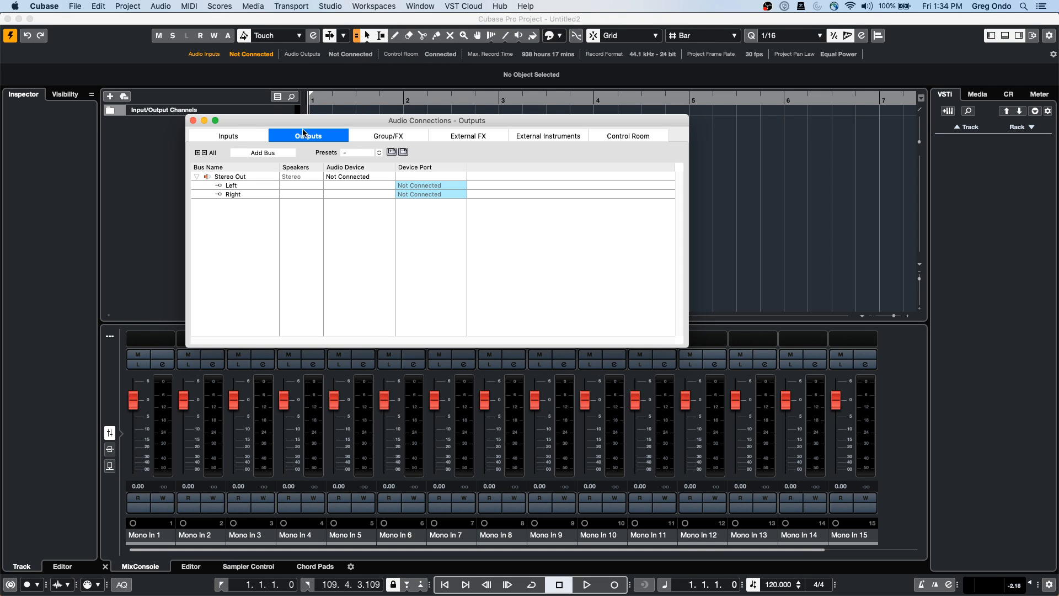
right_click(226, 177)
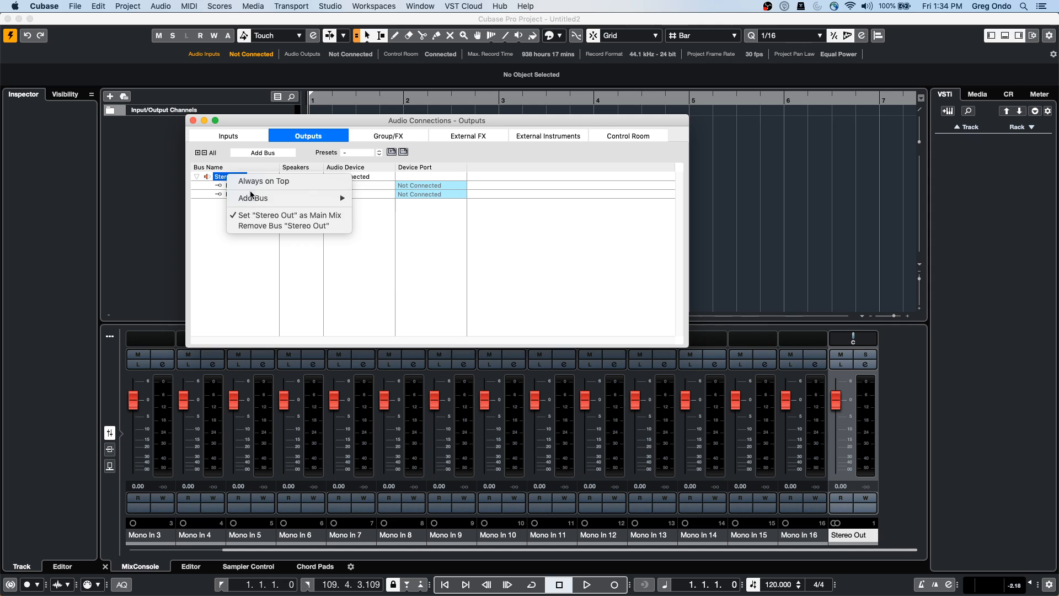
click(258, 227)
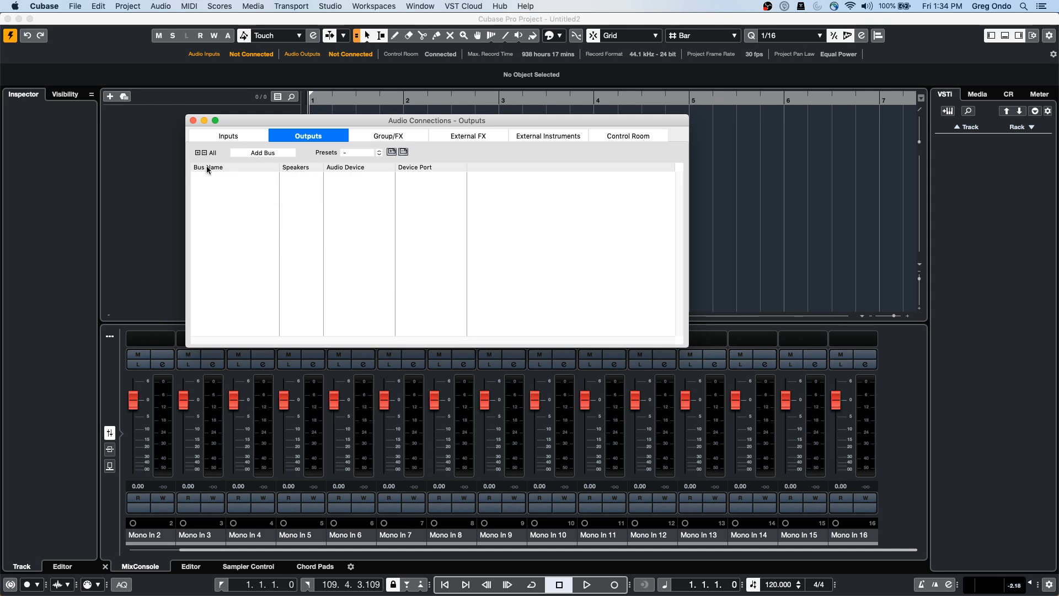
right_click(249, 195)
mouse_move(290, 215)
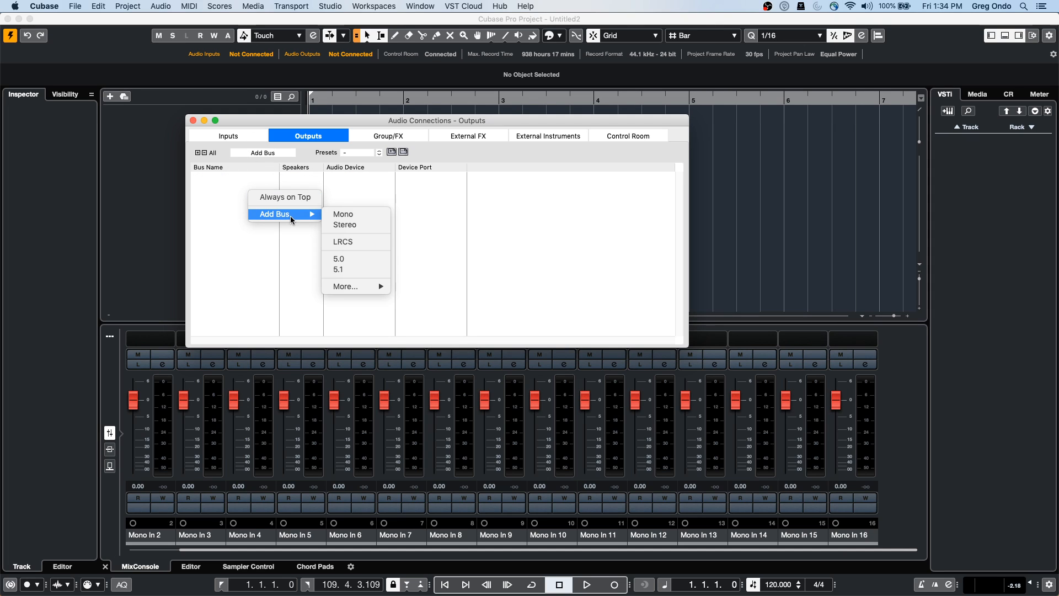
click(339, 268)
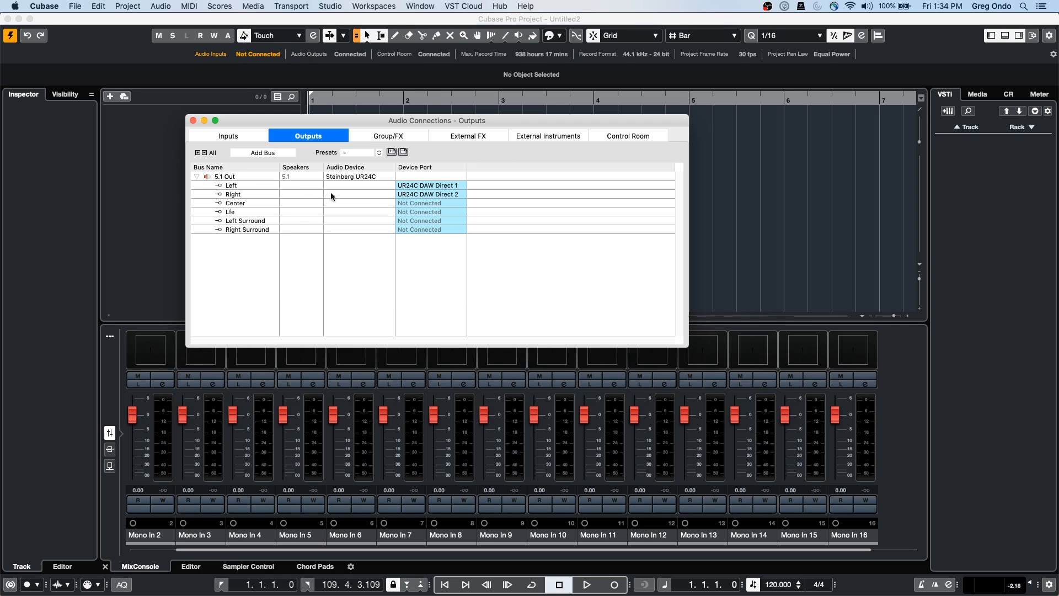
Set the 5.1 Out Center port and audio device to Not Connected
click(426, 203)
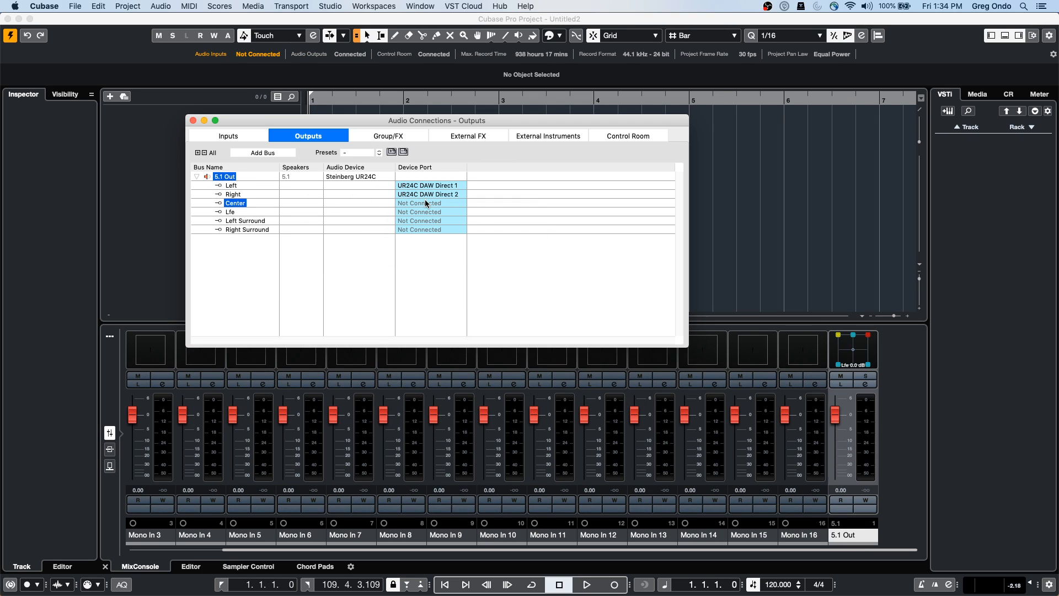
click(255, 256)
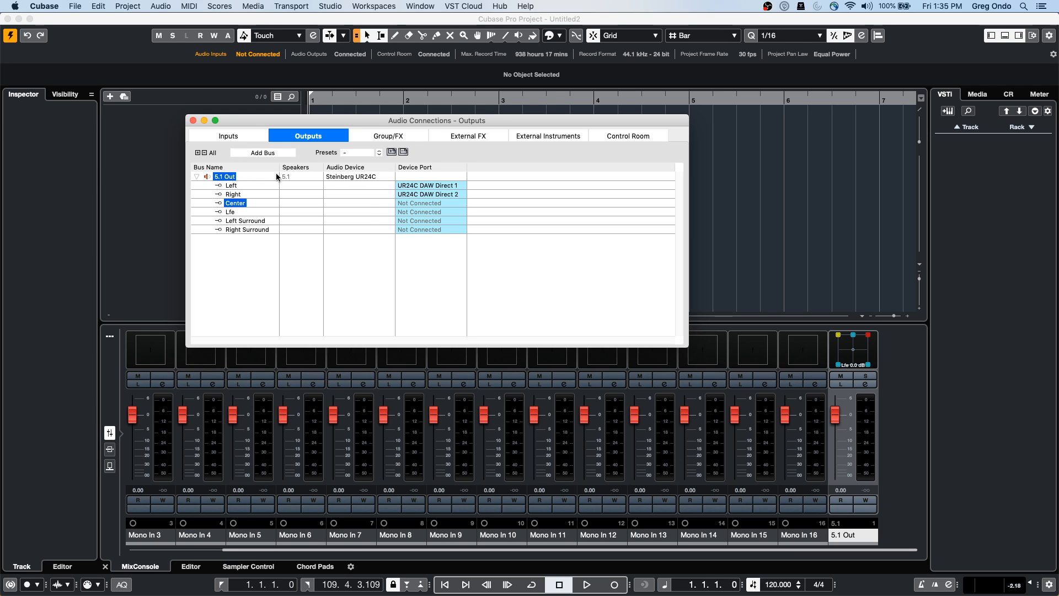
click(346, 177)
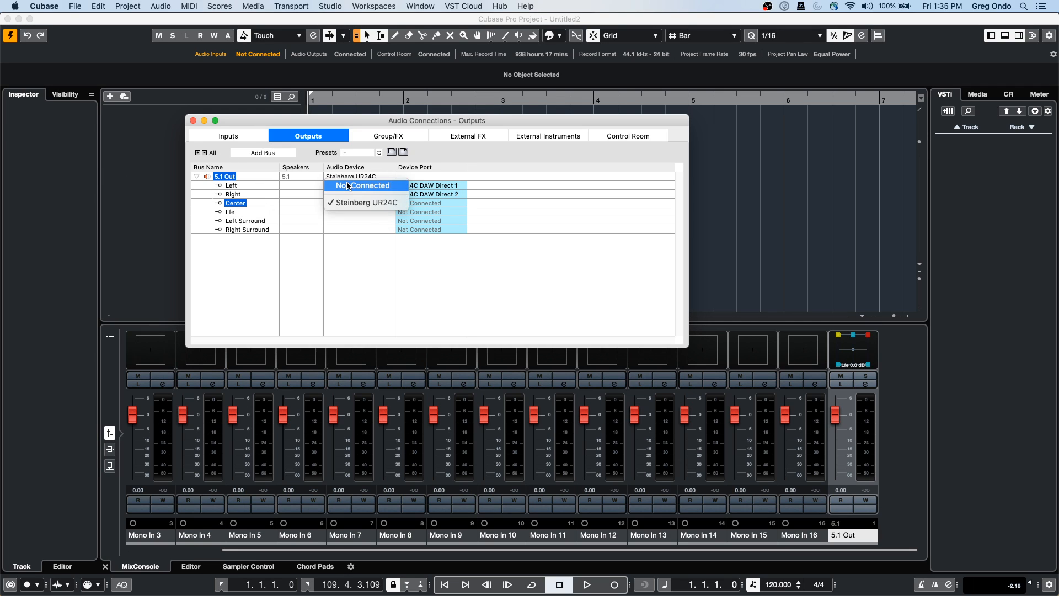
click(349, 186)
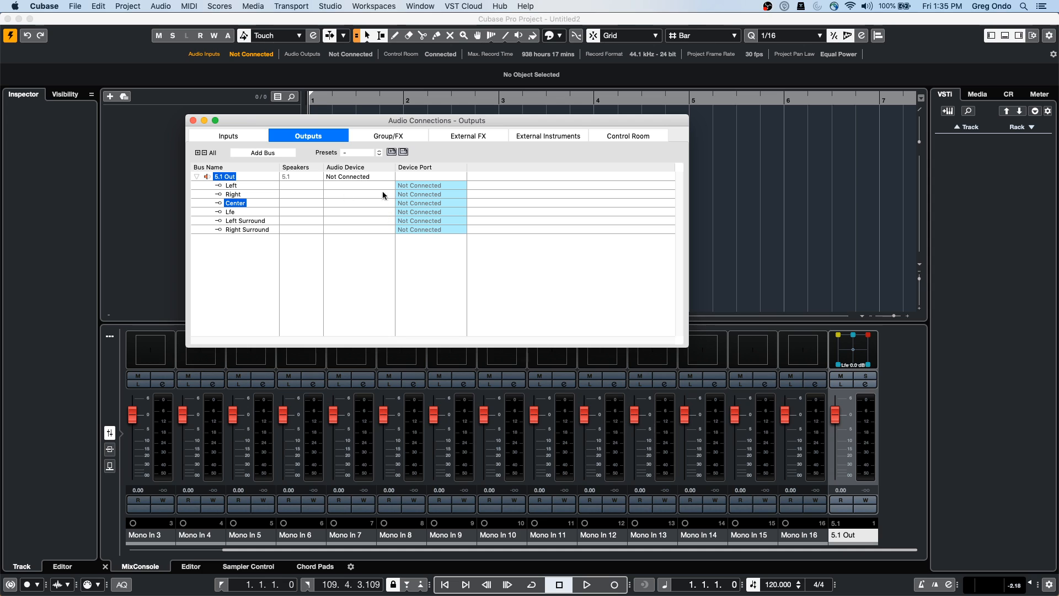
click(140, 137)
Add 16 mono audio tracks routed to 5.1 Out
right_click(210, 136)
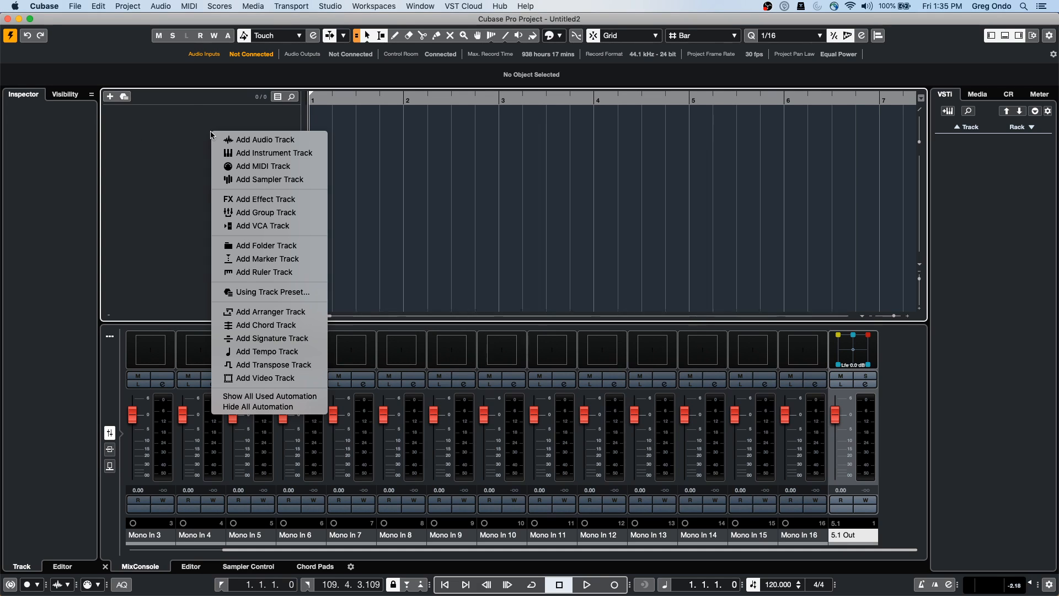
click(220, 139)
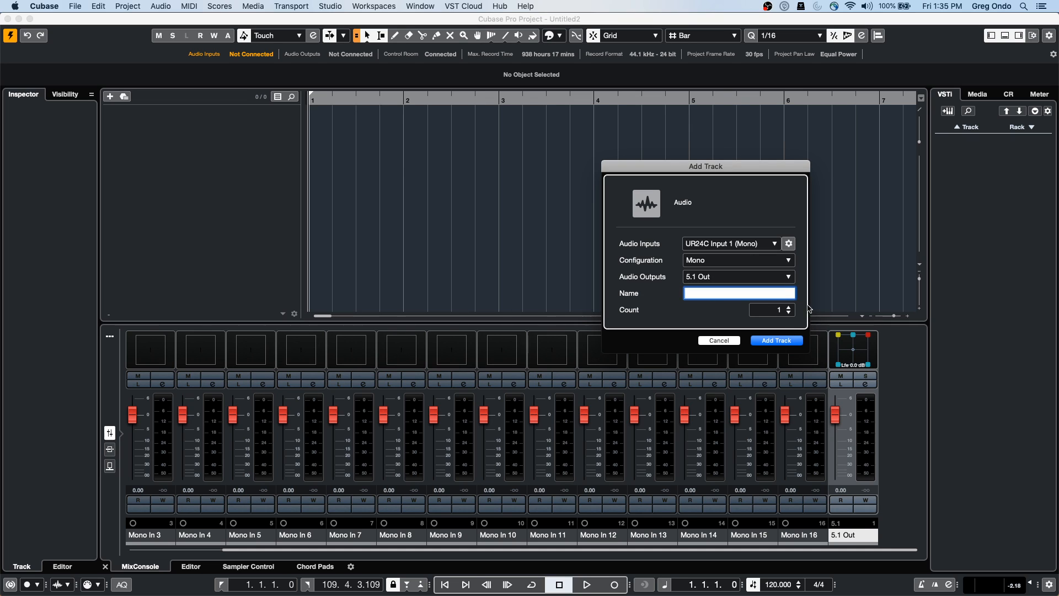
click(790, 308)
click(790, 307)
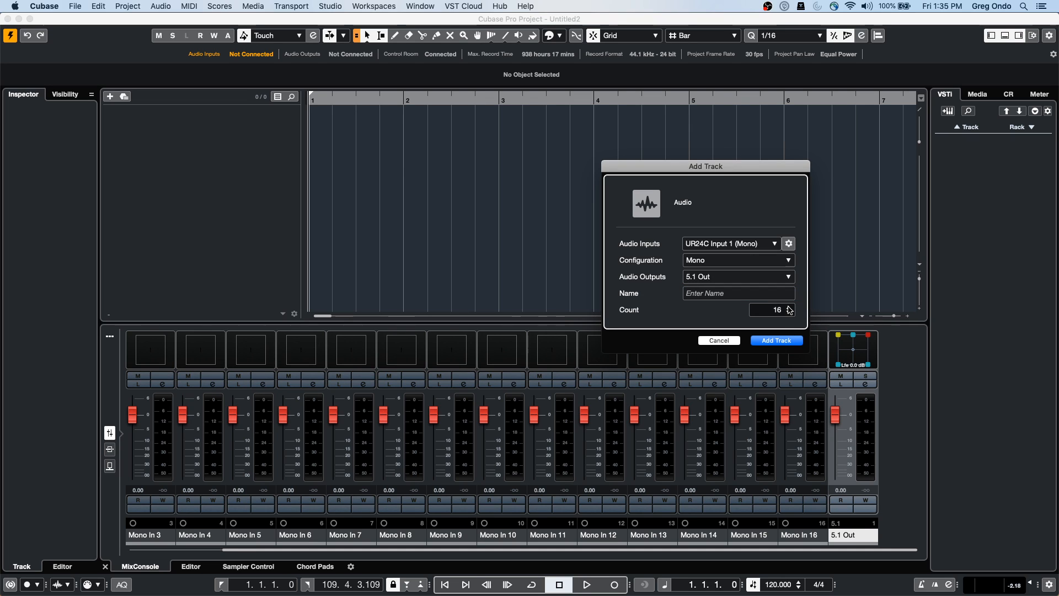
click(771, 341)
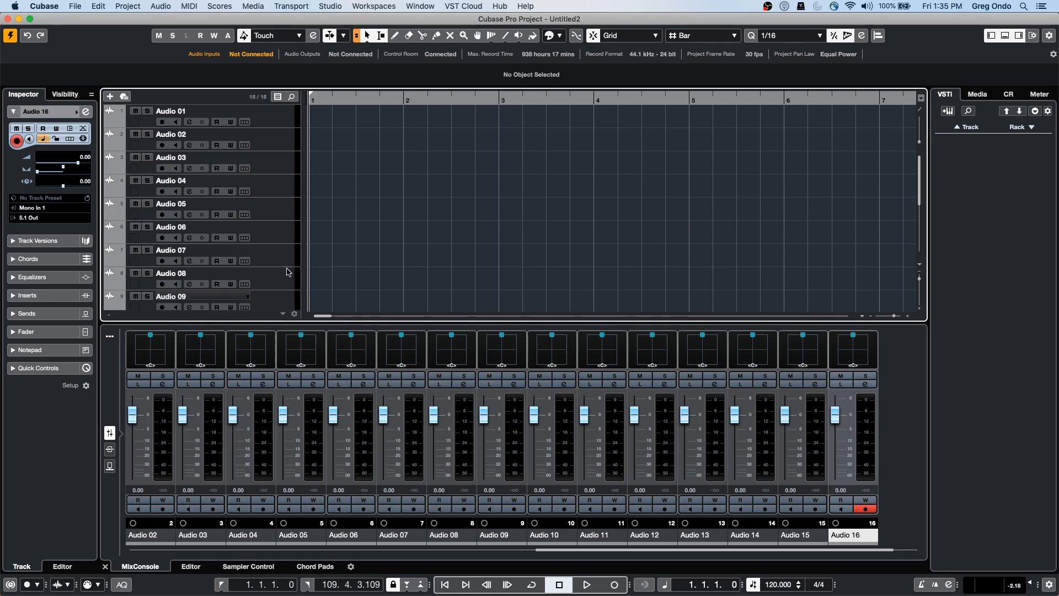
click(263, 117)
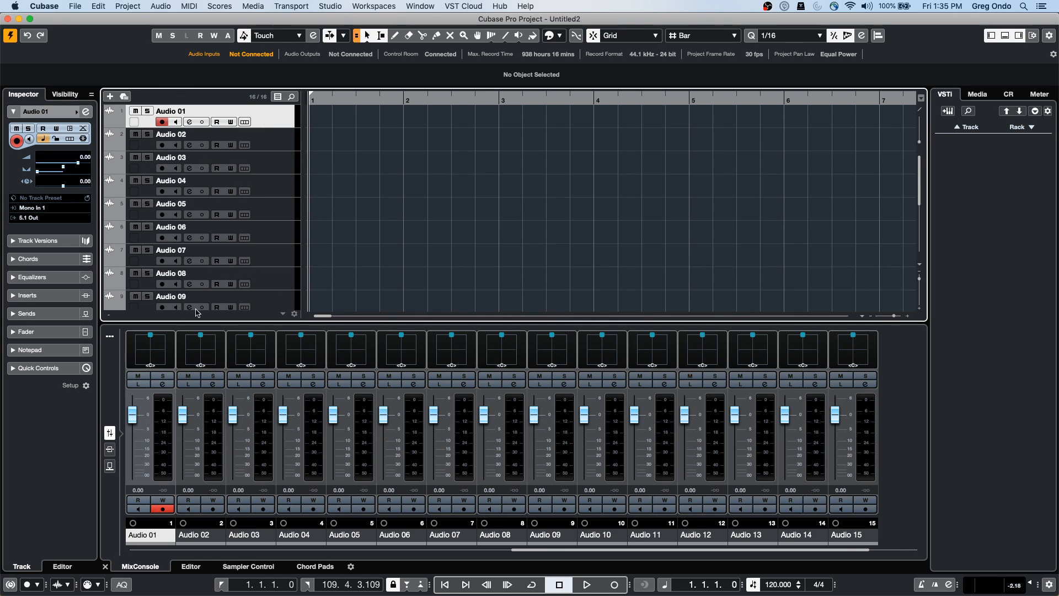
Surround-pan Audio 03 to R32, F30, raising front/rear divergence and centre distribution
double_click(251, 355)
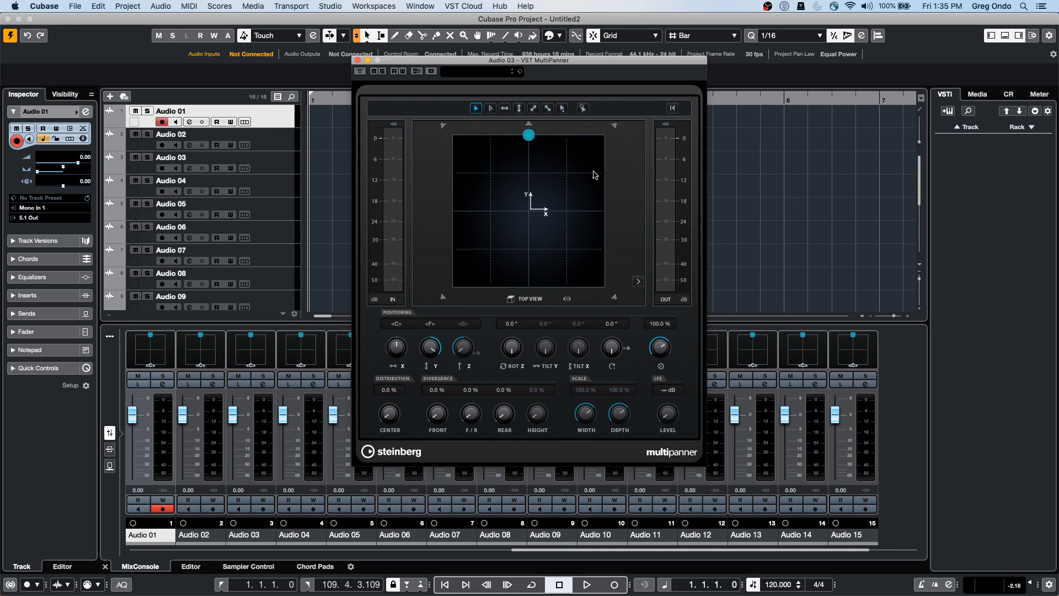
drag(518, 213, 557, 191)
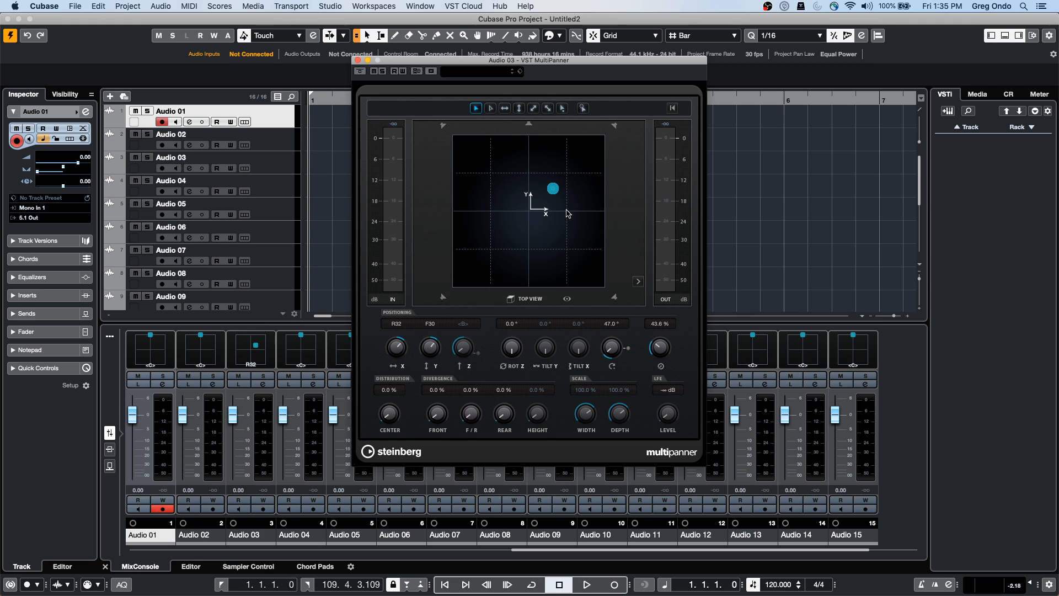
drag(469, 419, 487, 359)
drag(386, 409, 391, 390)
click(261, 6)
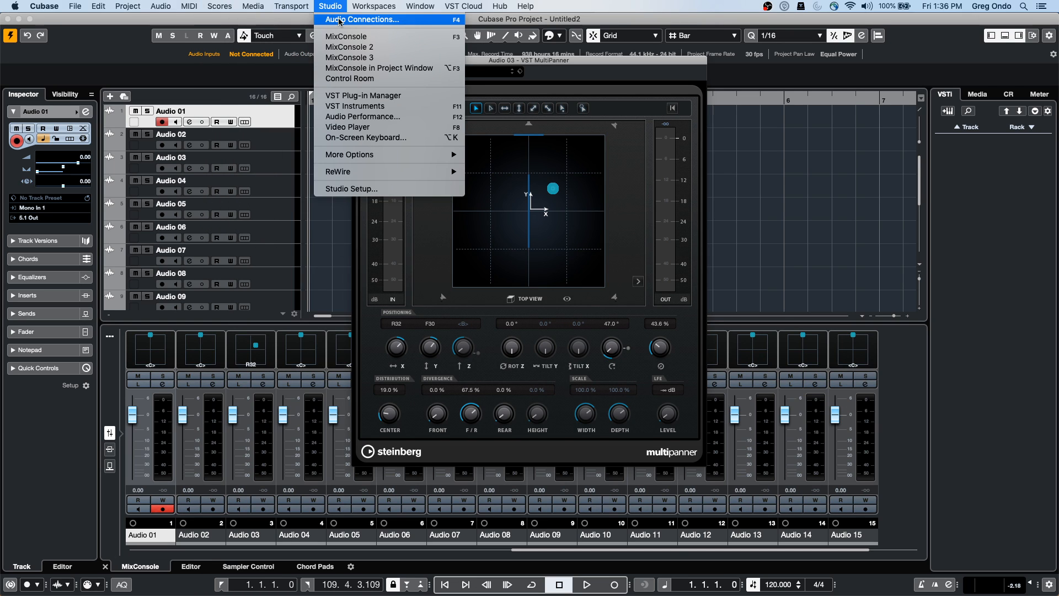
Close the MultiPanner and remove Monitor 1 on the Control Room tab of Audio Connections
click(338, 20)
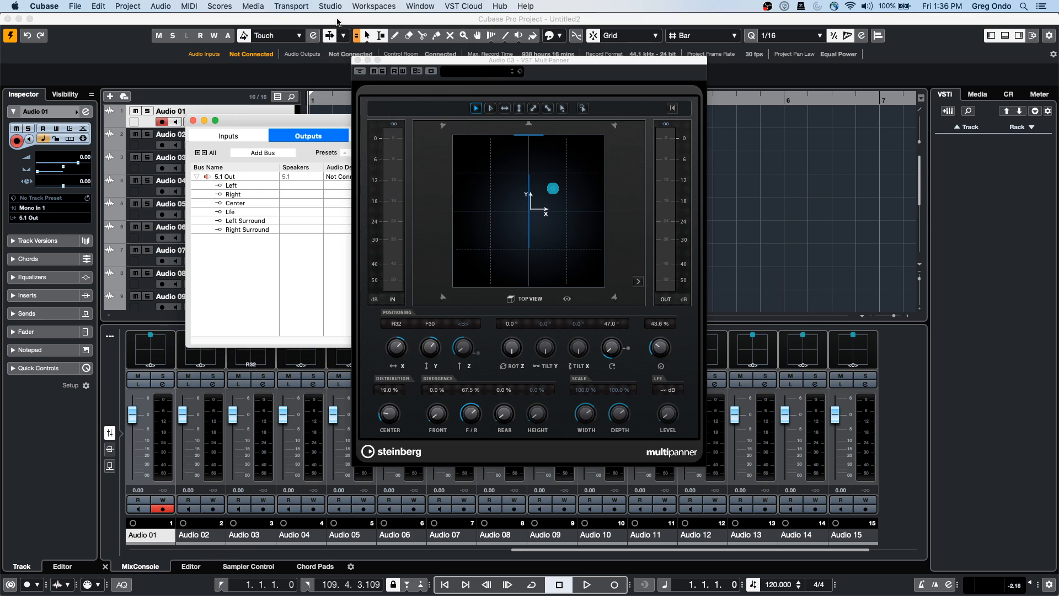
click(357, 60)
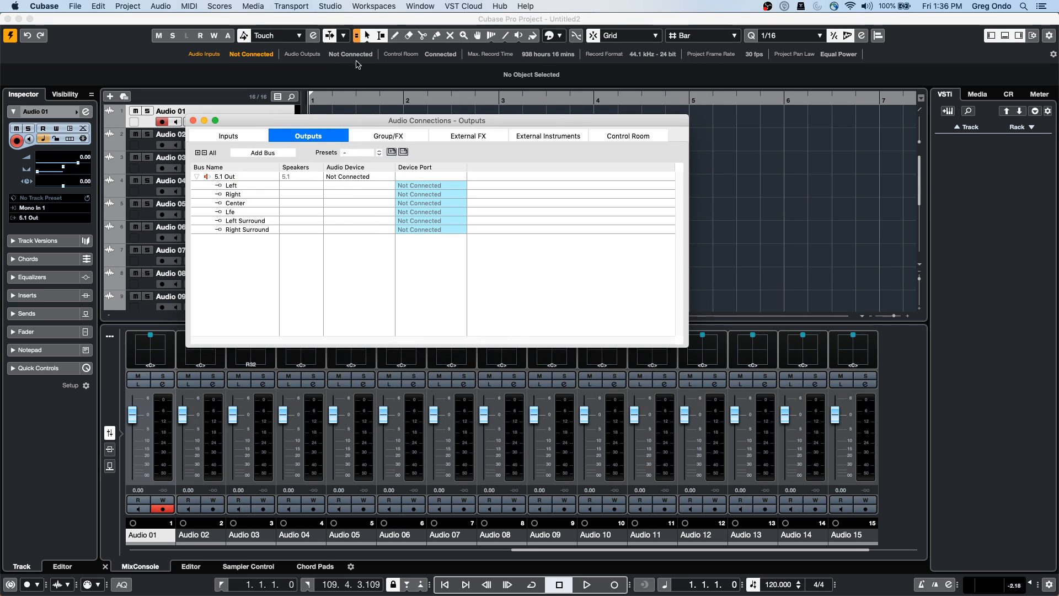
click(628, 136)
double_click(217, 223)
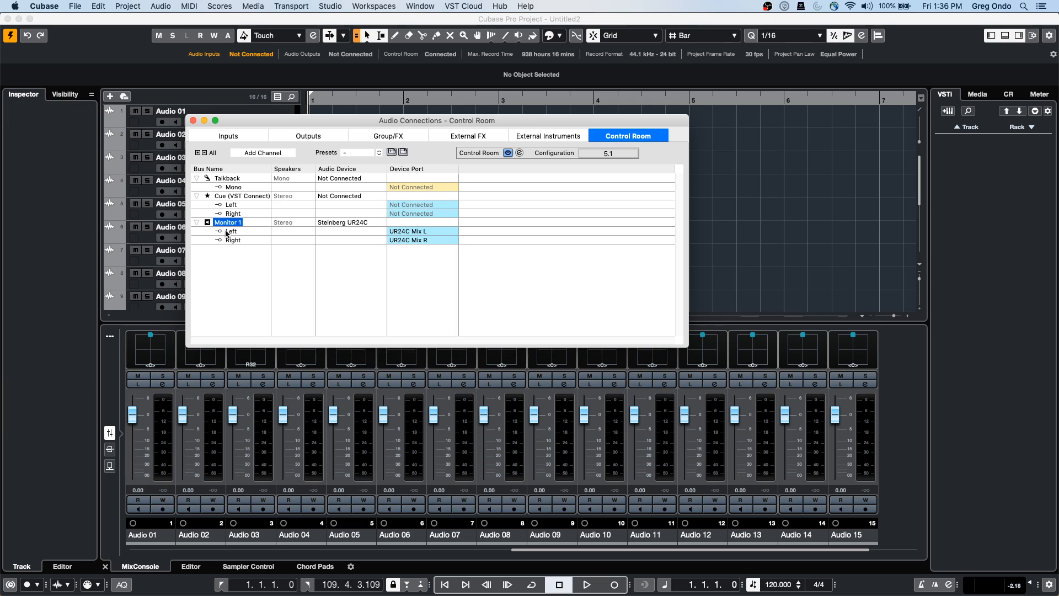
right_click(229, 225)
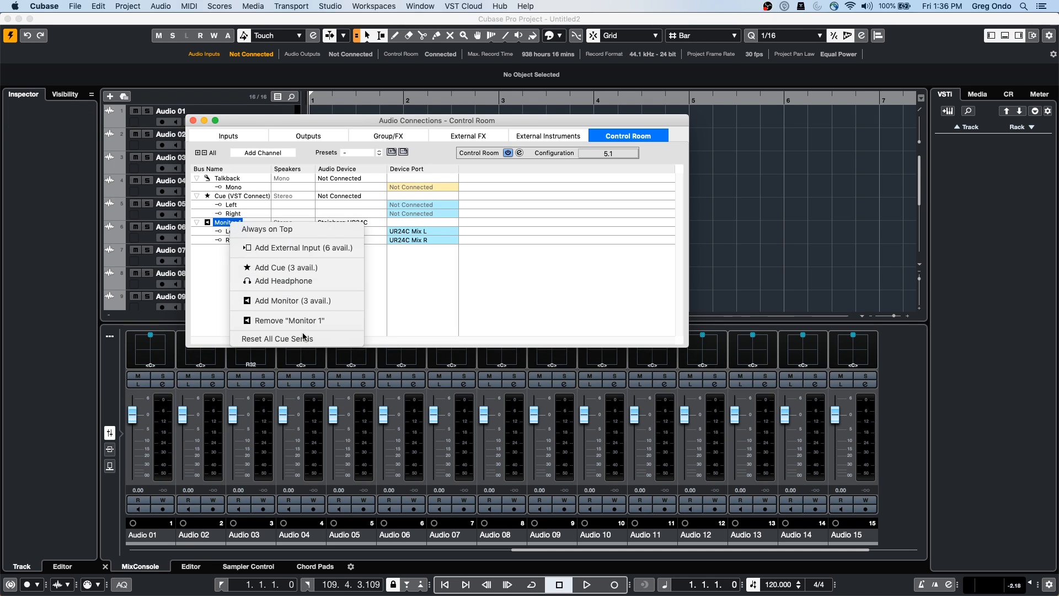
click(334, 321)
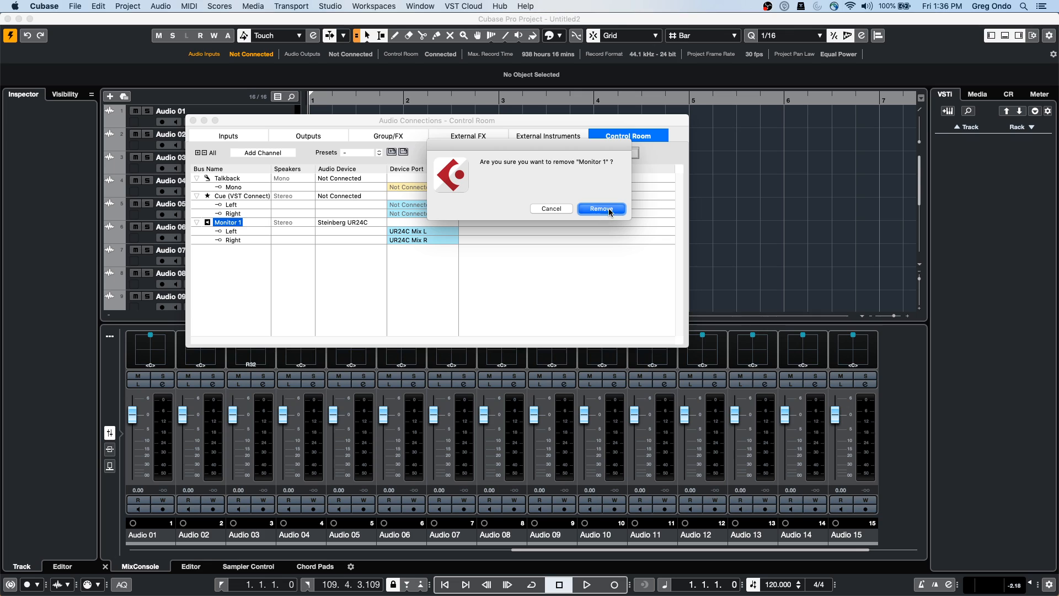
click(601, 208)
Add a monitor bus named '5,1 Yamaha setup' and expand its channels
right_click(216, 237)
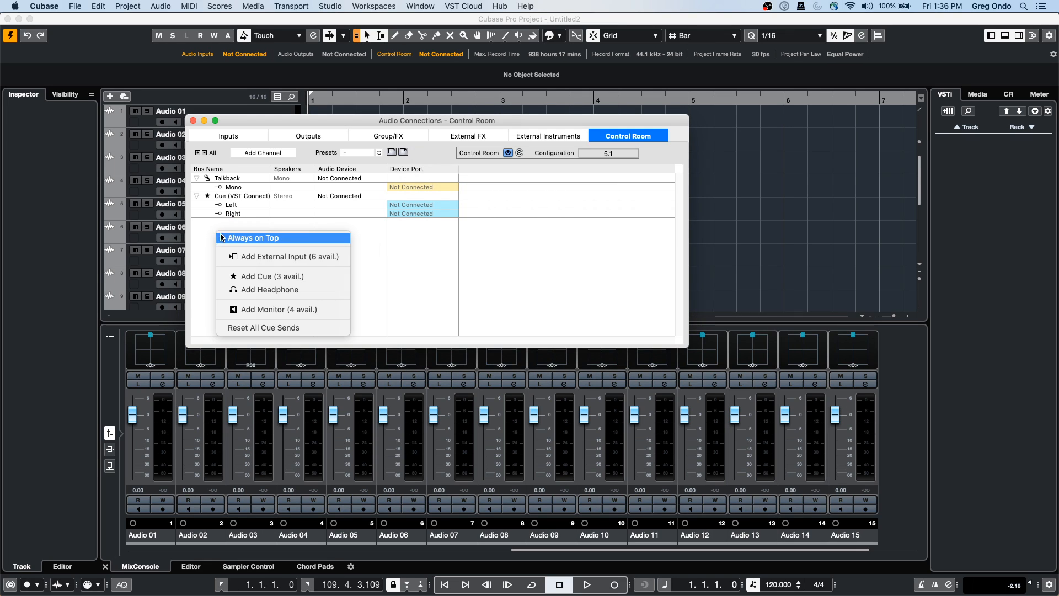
click(307, 310)
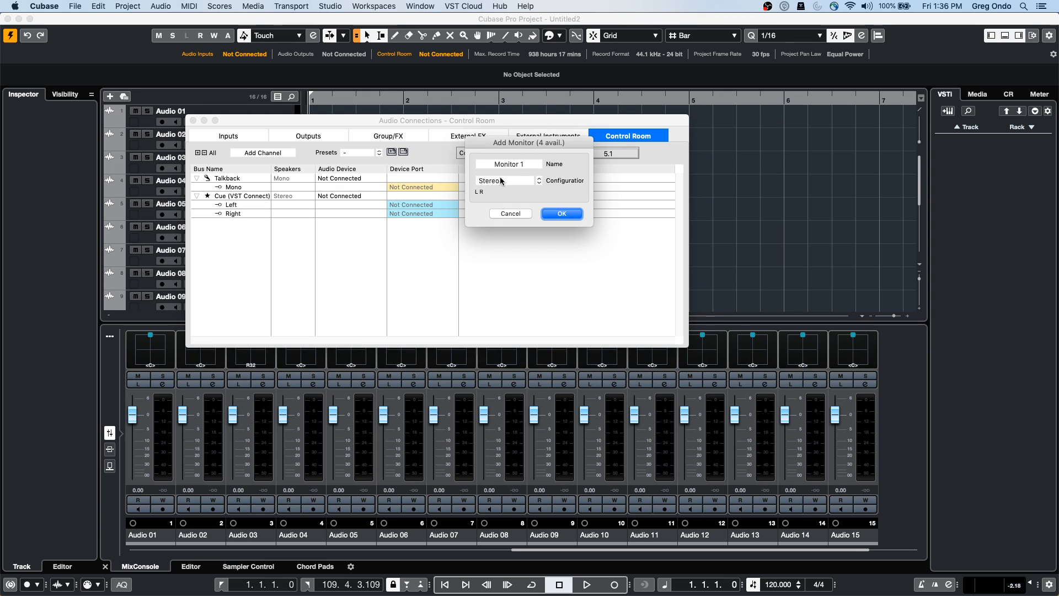
triple_click(526, 163)
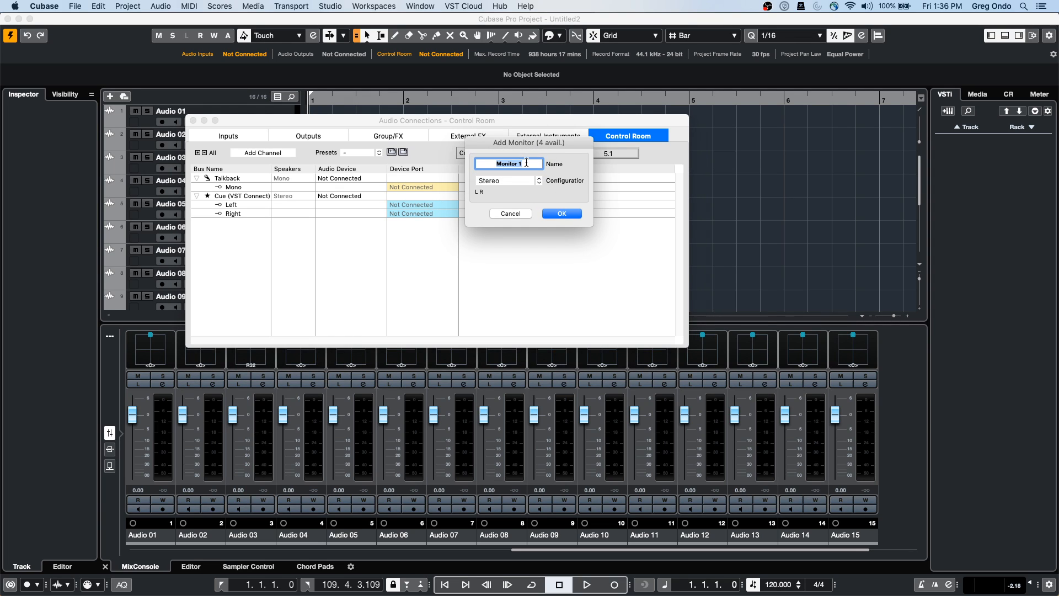
text(5,1 Yamaha setup)
key(Tab)
click(562, 213)
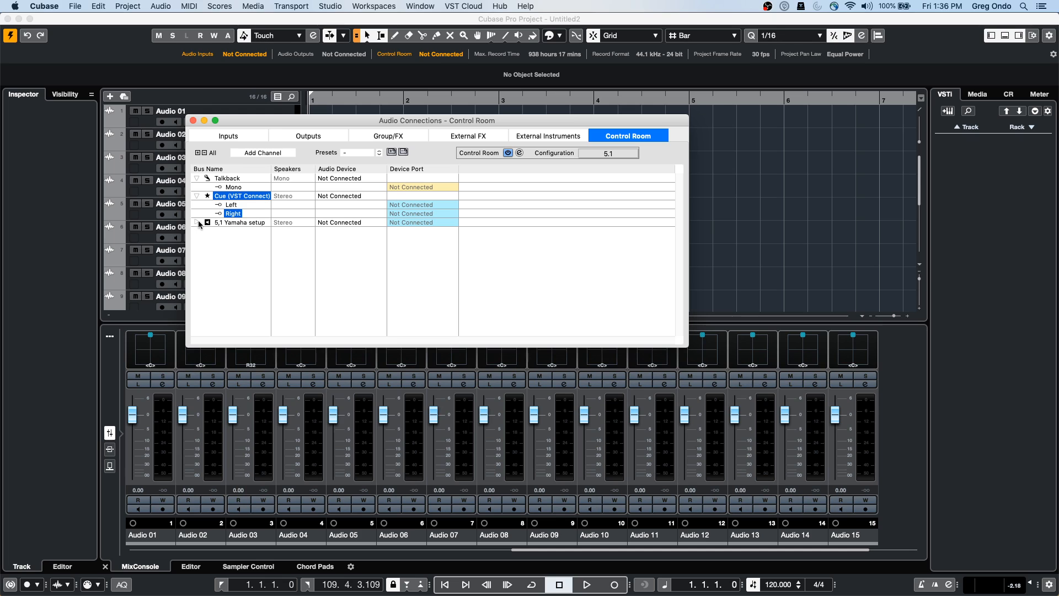
click(197, 222)
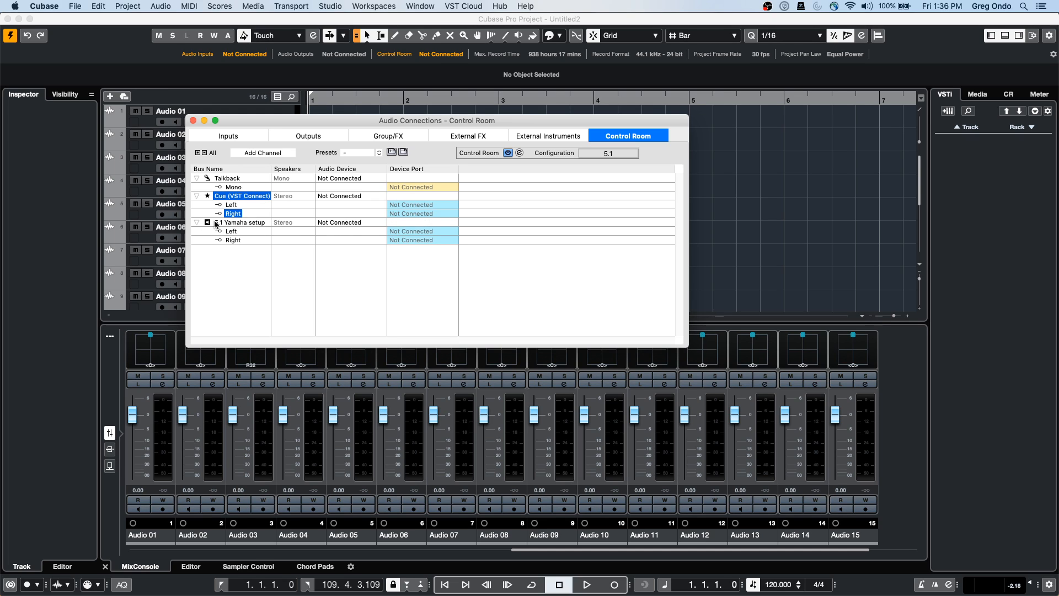
Remove the '5,1 Yamaha setup' monitor bus
click(259, 223)
right_click(234, 226)
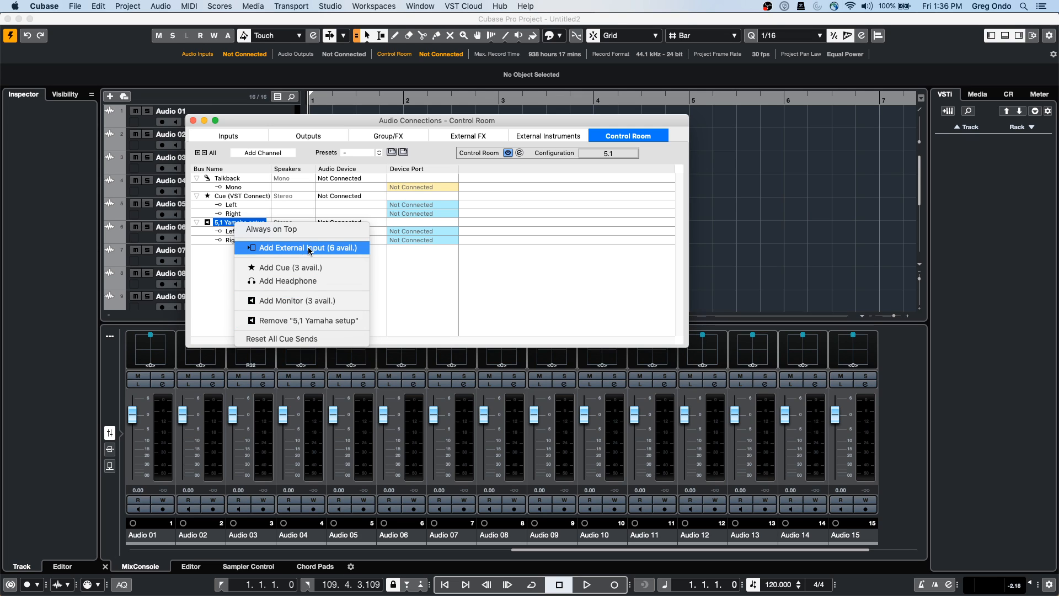
click(308, 320)
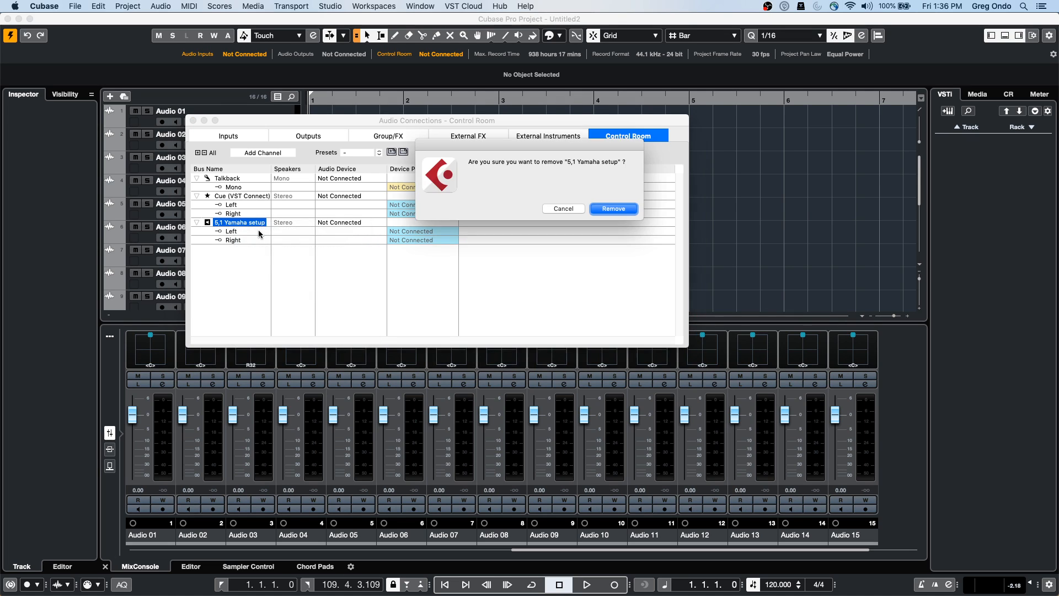
key(Return)
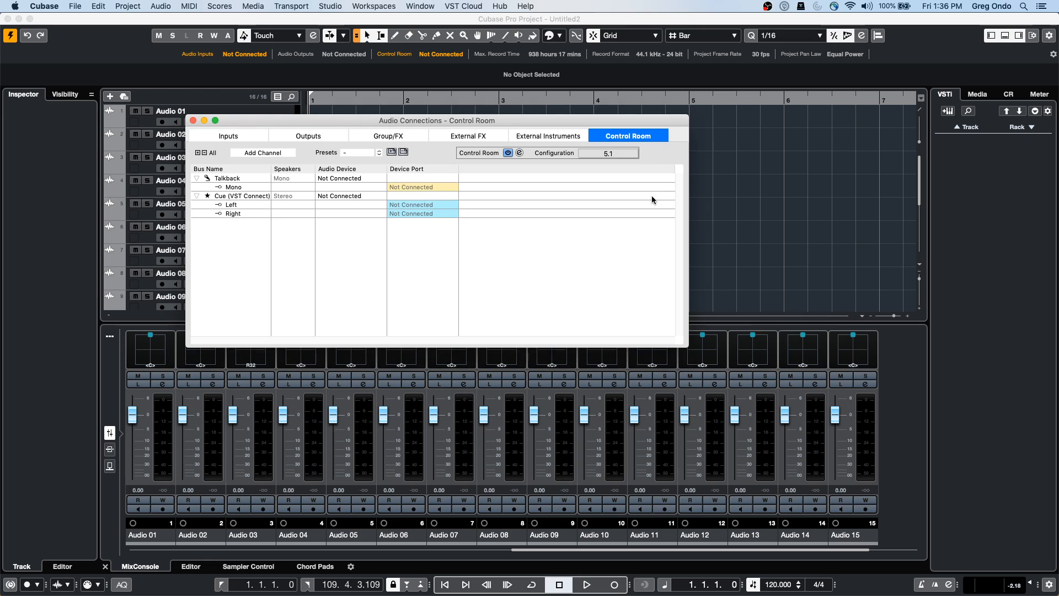
Add a 5.1 monitor bus named Yamaha, view its six channels, and close the window
right_click(240, 224)
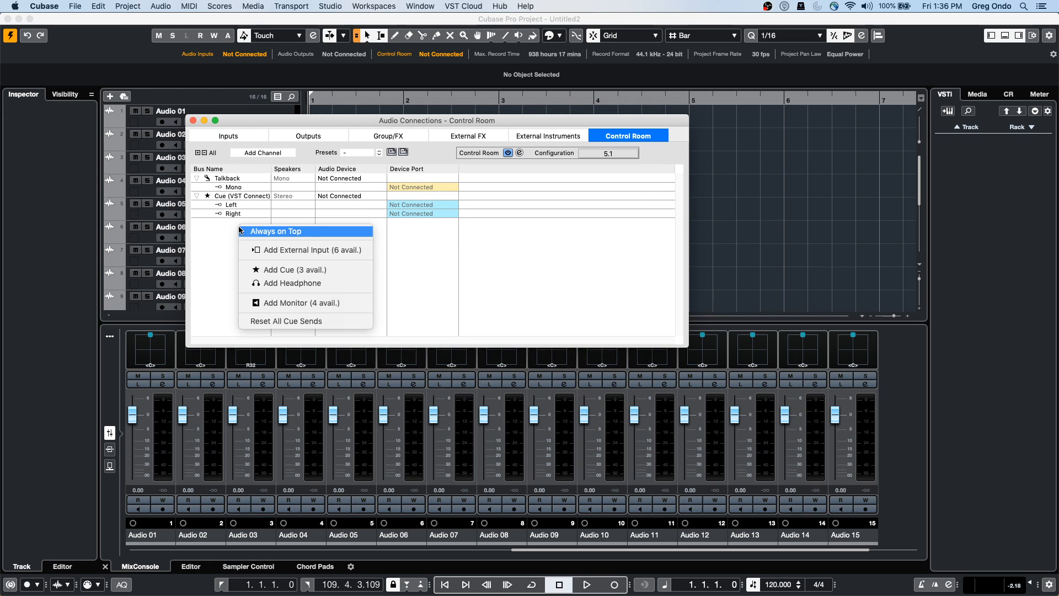
click(292, 303)
click(527, 161)
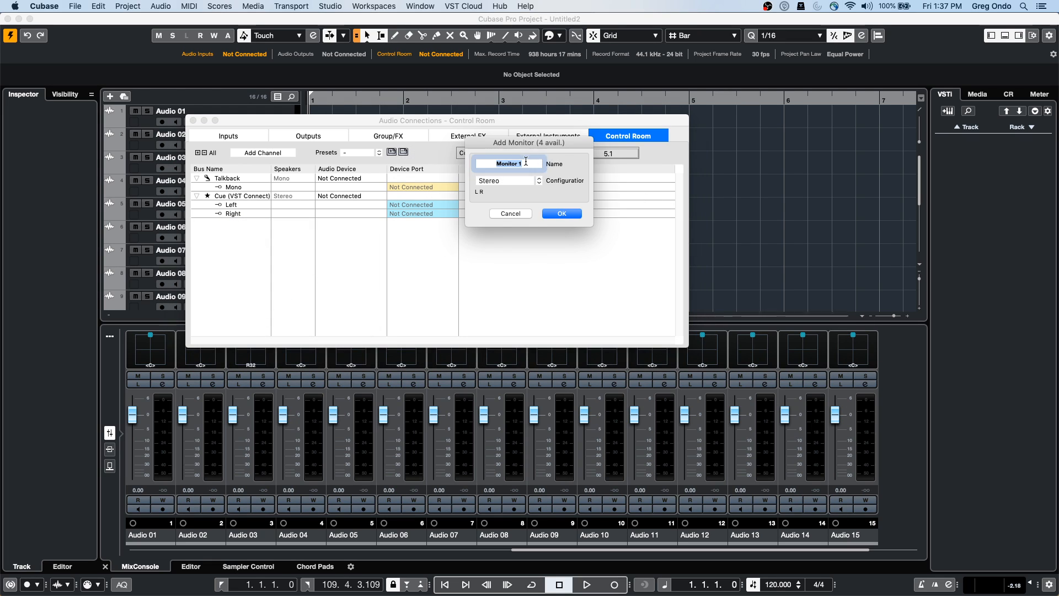
text(Yamaha)
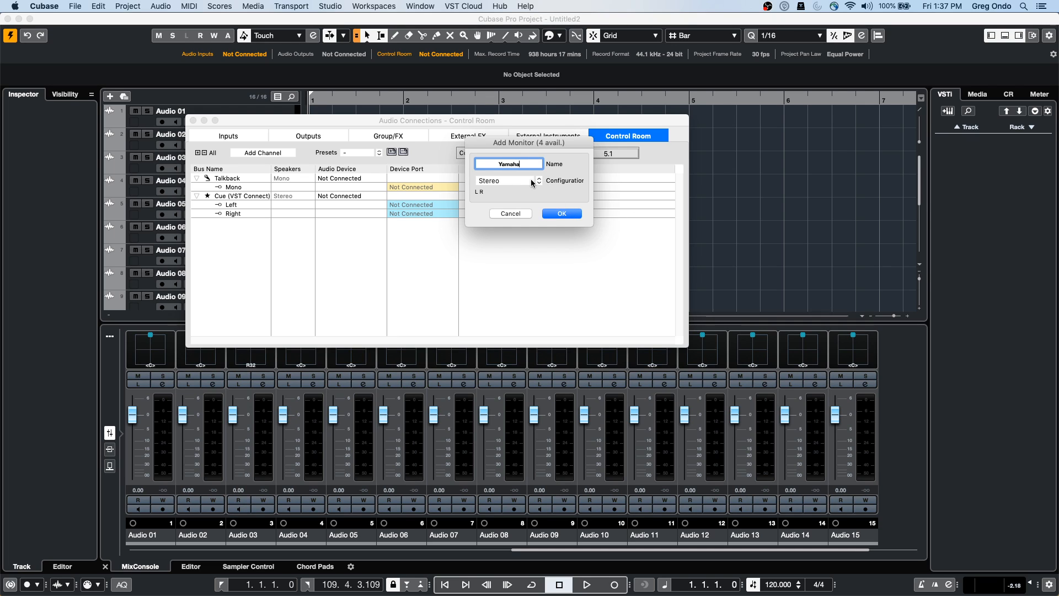
click(507, 180)
click(513, 226)
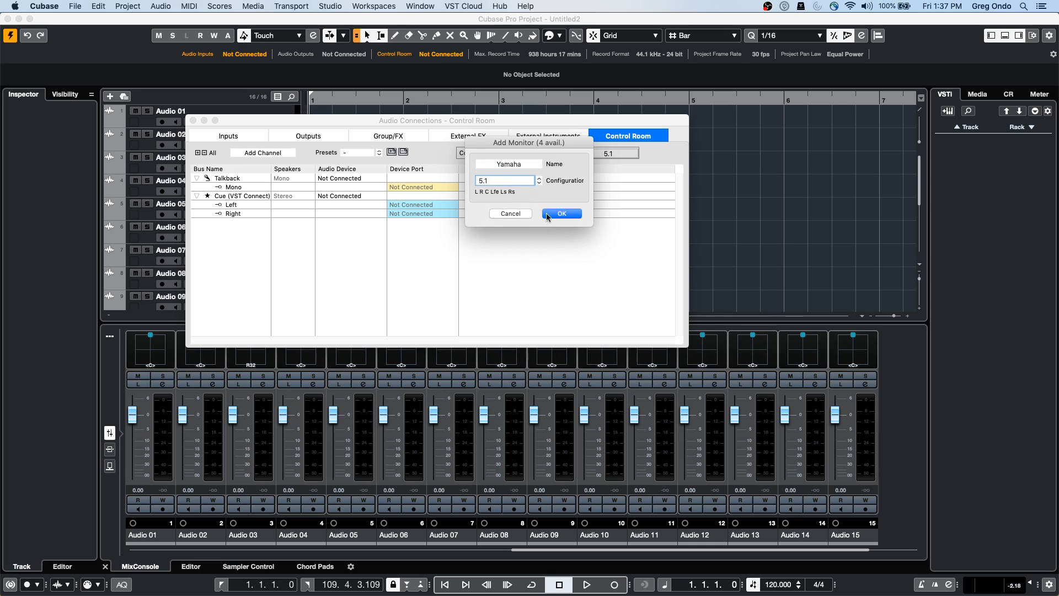
click(561, 214)
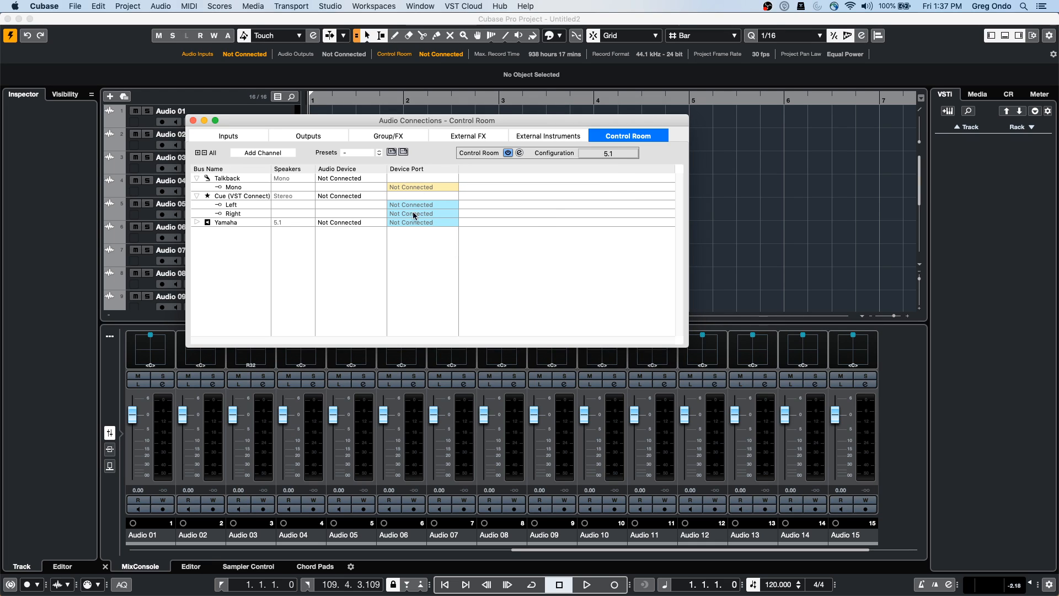
click(196, 222)
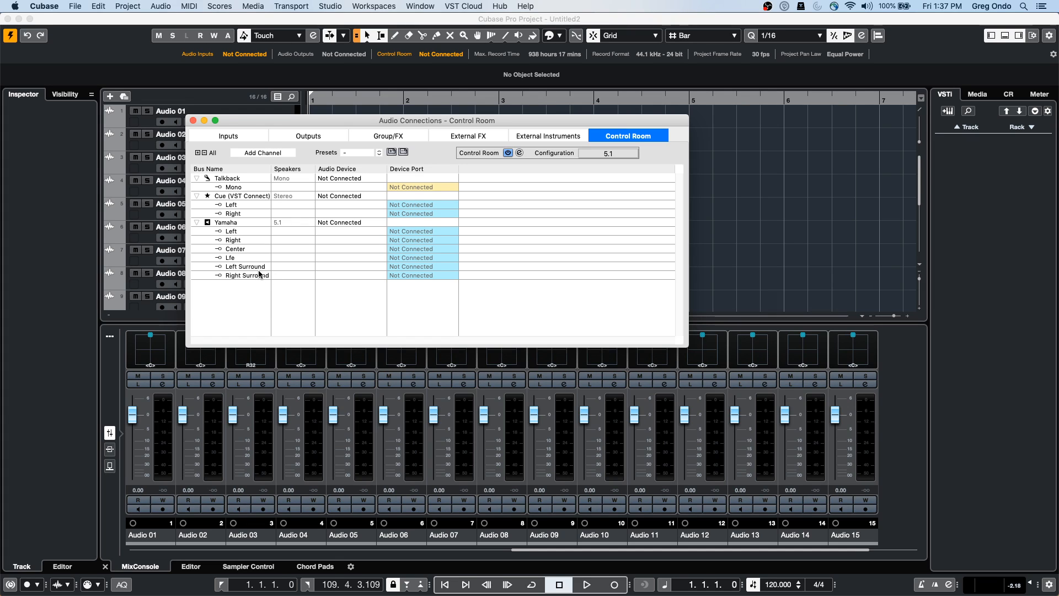
click(193, 121)
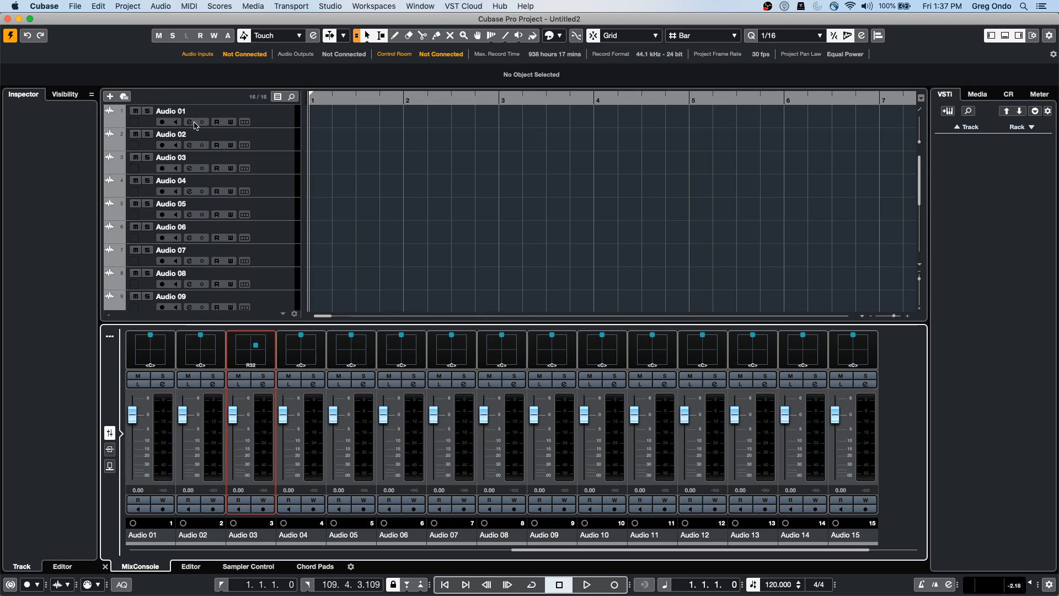
Show the Control Room controls and try the Stereo, Mono and 5.1 downmix presets
click(1009, 94)
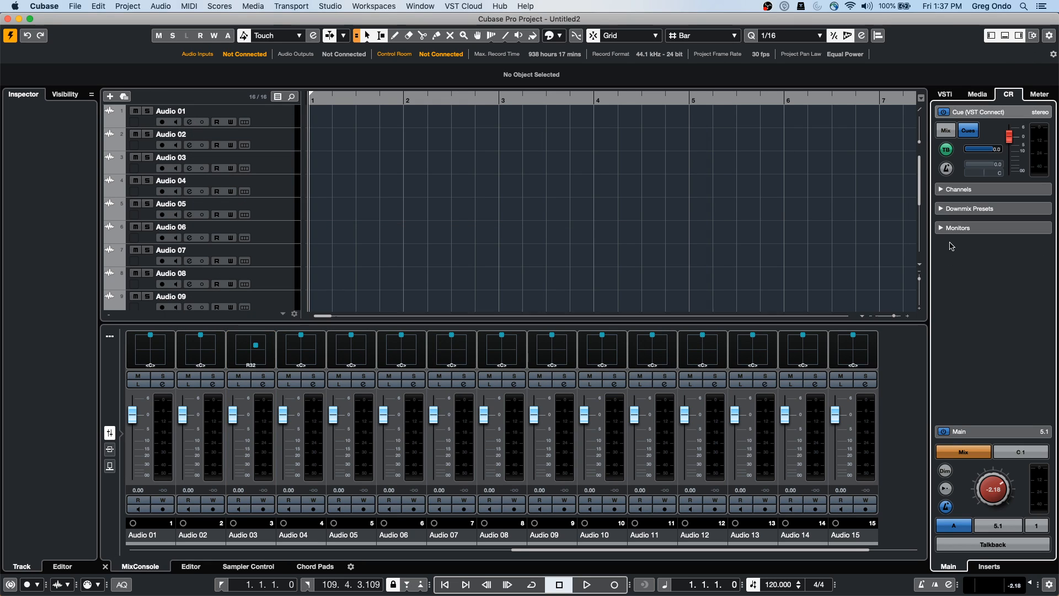
click(945, 209)
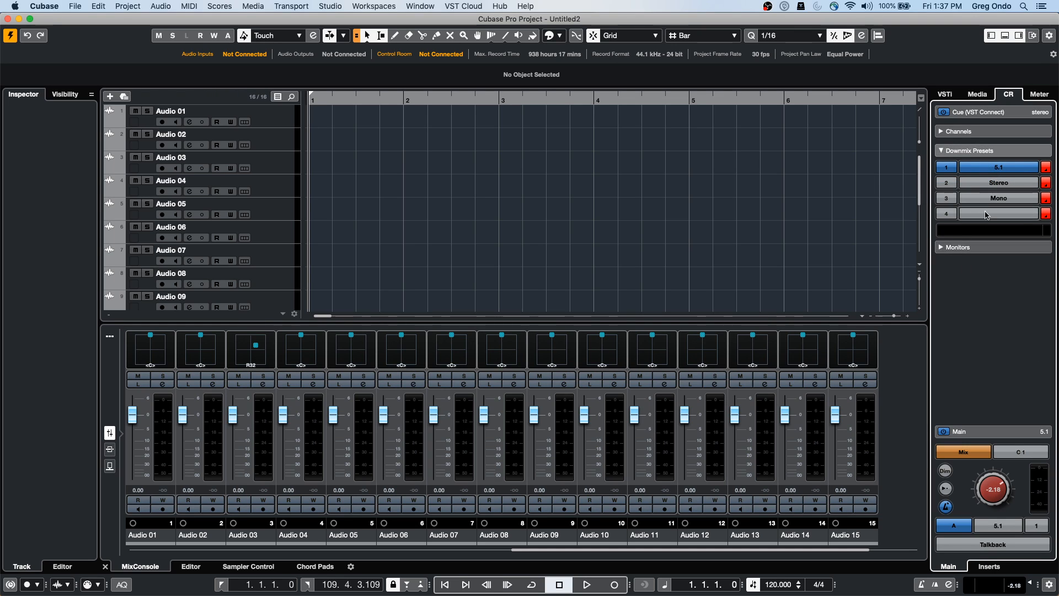
click(999, 183)
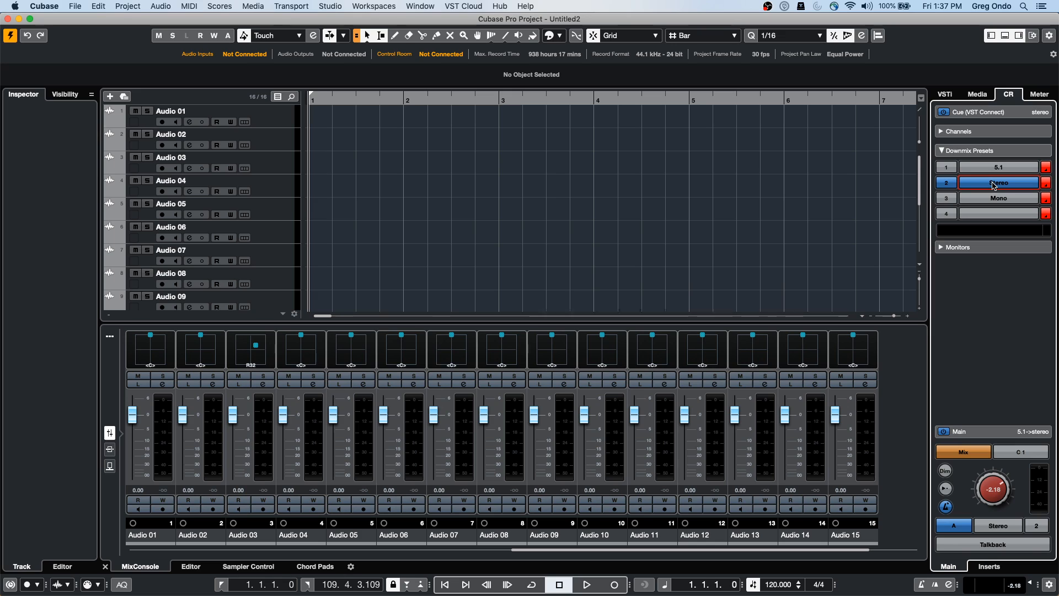
click(1000, 199)
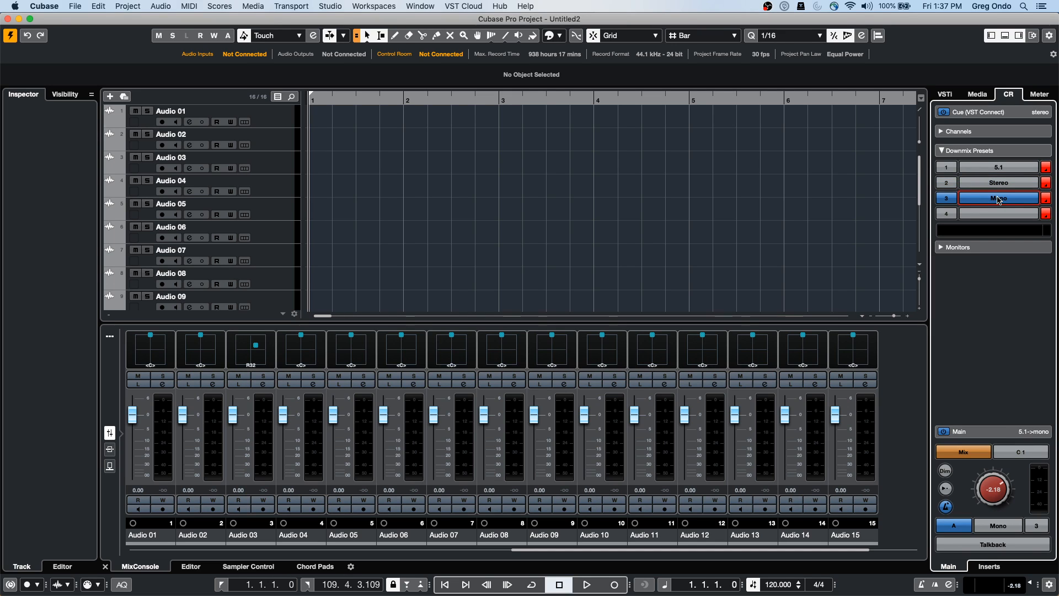
click(1006, 169)
Leave the Main downmix on Stereo and expand the Monitors and Main sections
click(1003, 183)
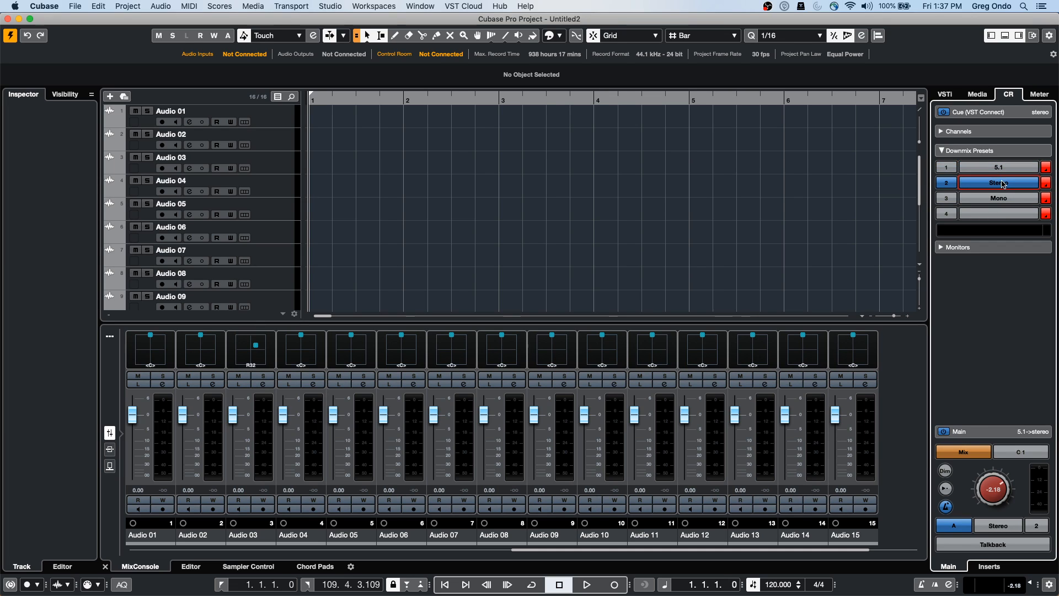
click(1001, 198)
click(1001, 183)
click(1000, 168)
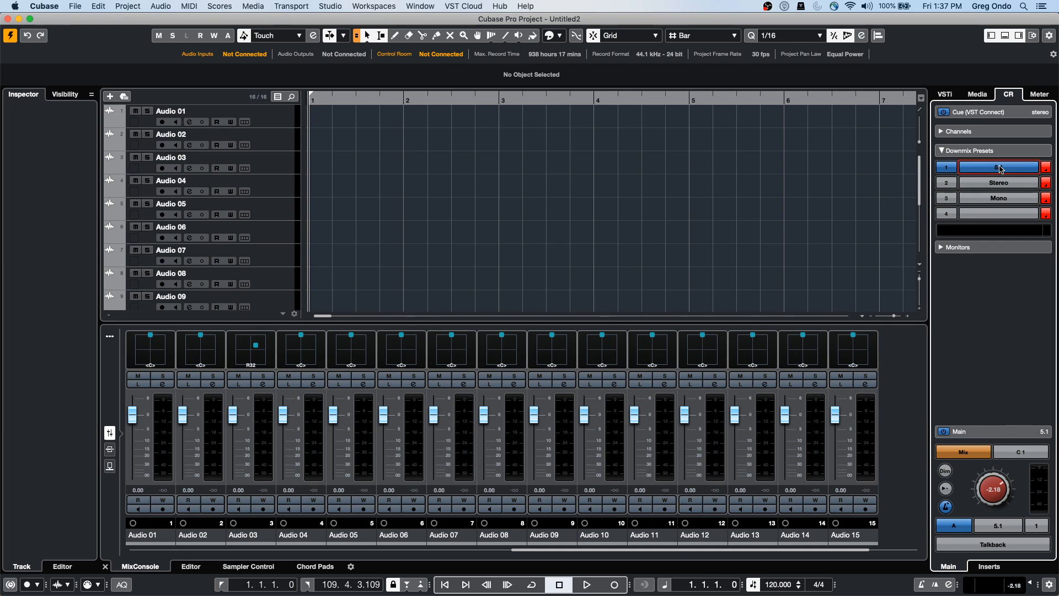
click(1000, 185)
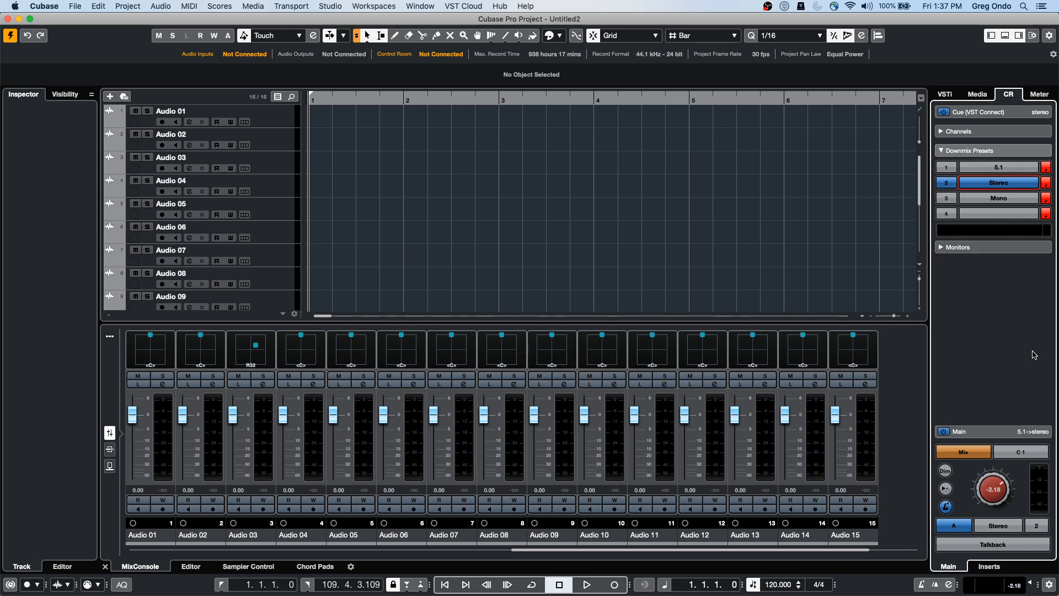
click(988, 247)
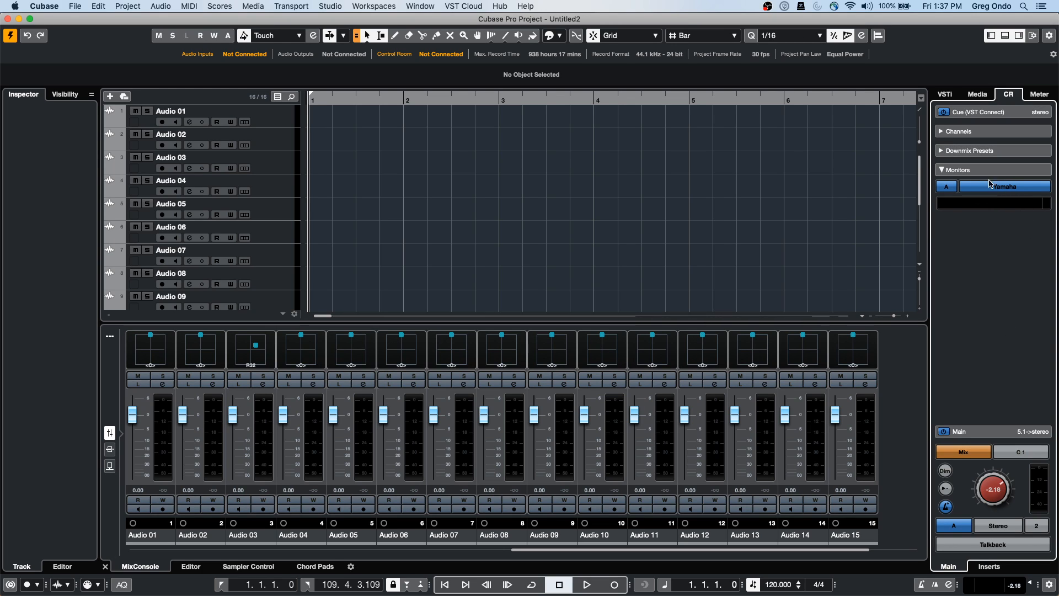
click(1005, 437)
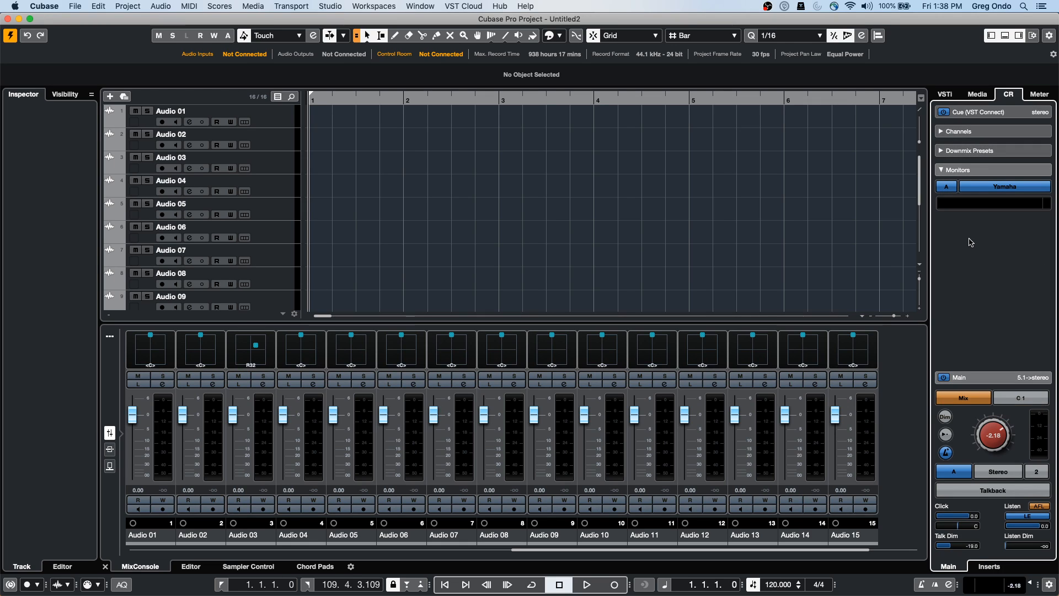
Expand the speaker channels and try soloing left/right, front and rear speakers, then clear
click(944, 132)
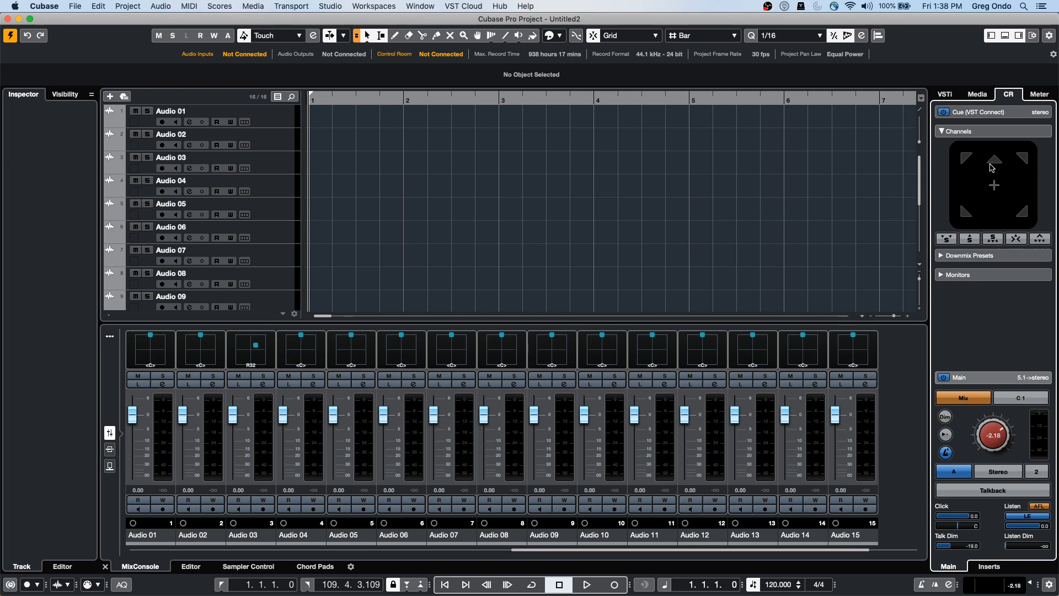
click(945, 240)
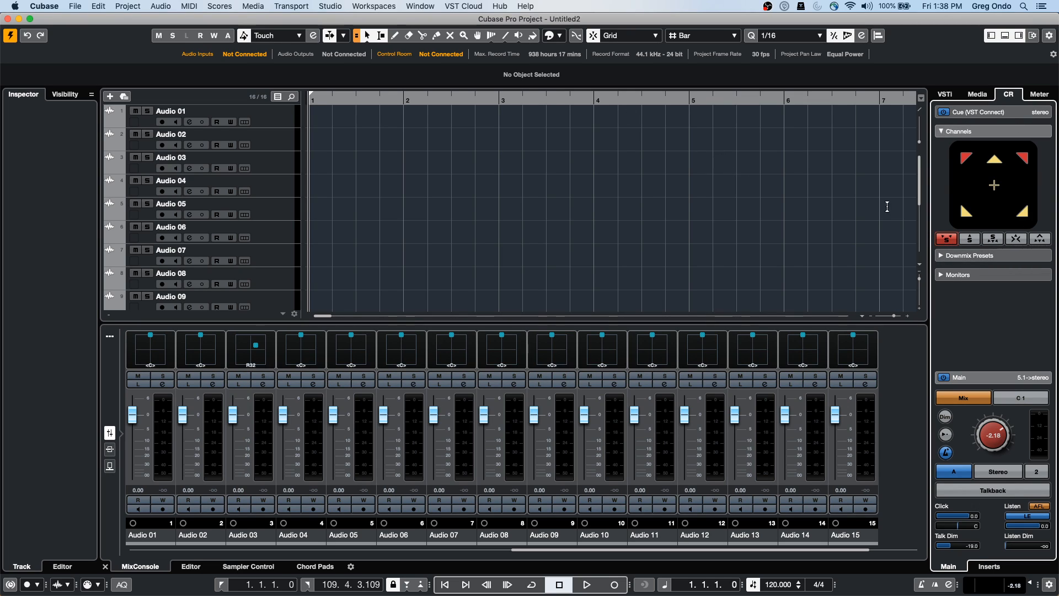
click(947, 240)
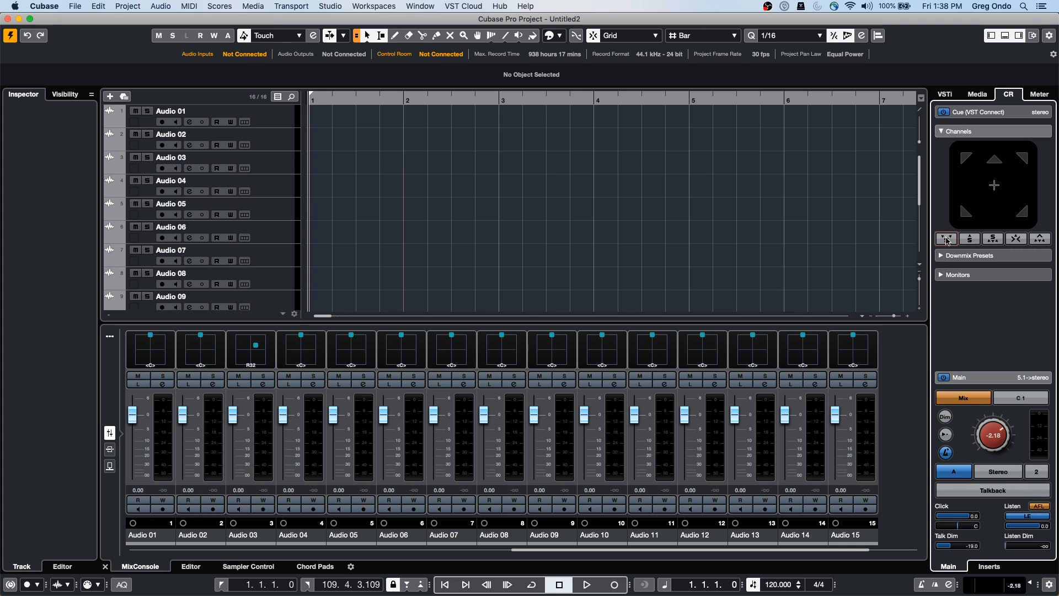
click(970, 239)
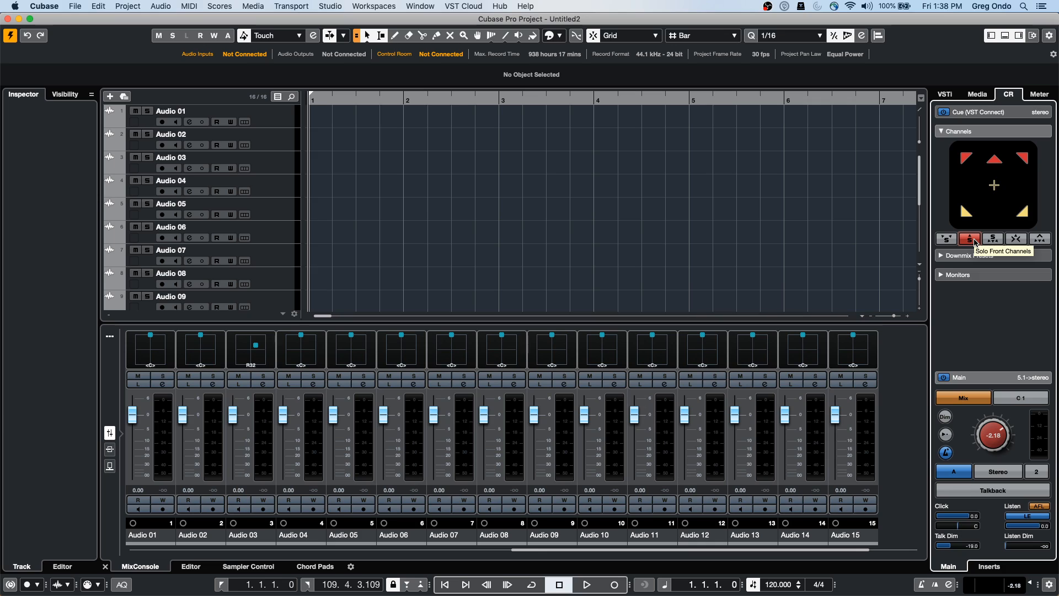
click(993, 239)
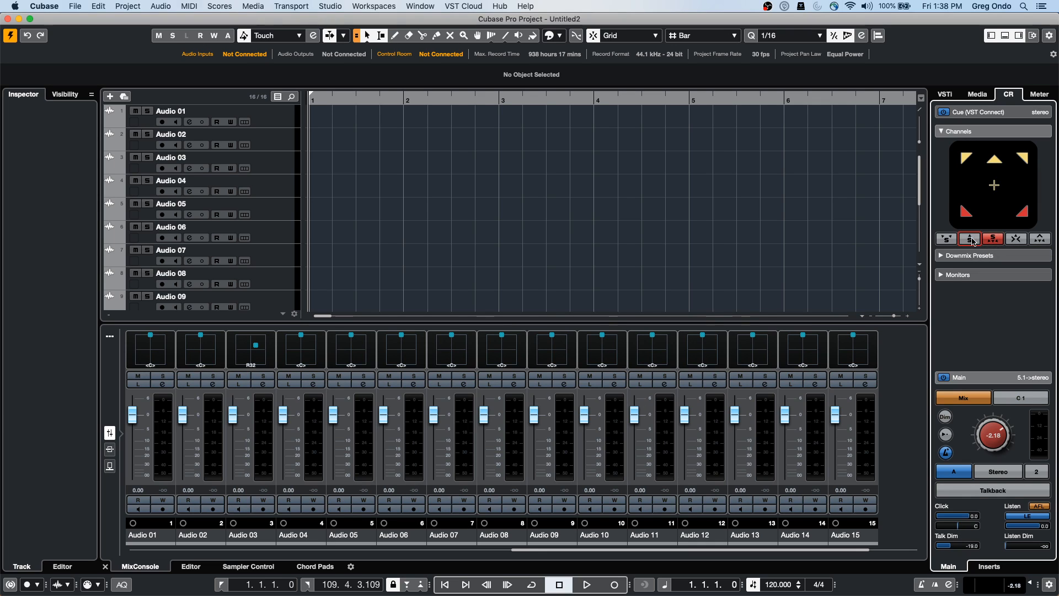
click(1016, 243)
click(1016, 242)
click(995, 240)
Test center and surround-to-front listening, then lower the Main monitor level to -7.23
click(1017, 240)
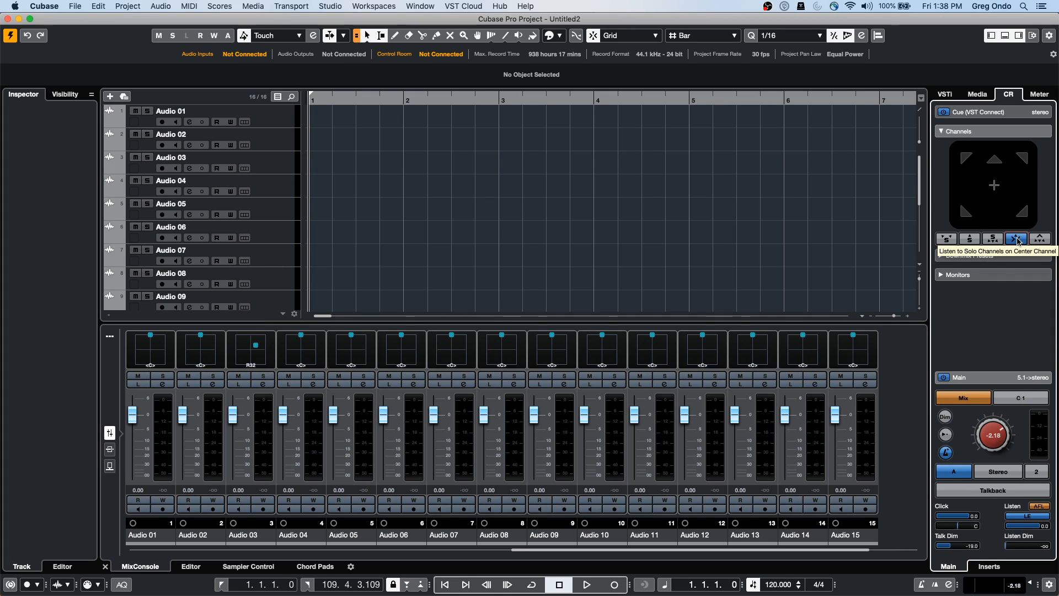
click(1047, 239)
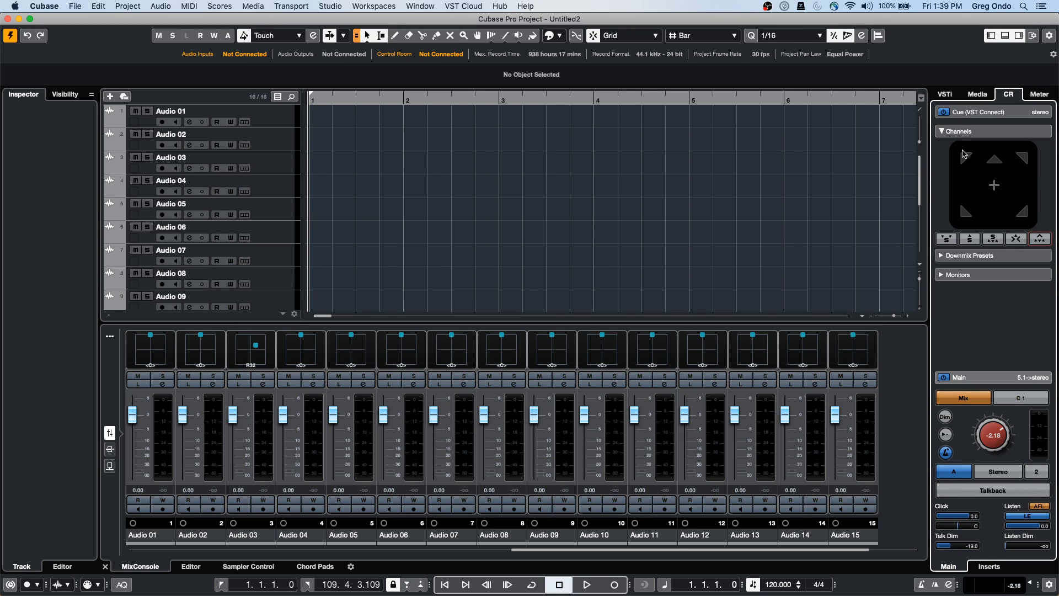
click(949, 240)
click(969, 241)
click(993, 239)
click(1017, 238)
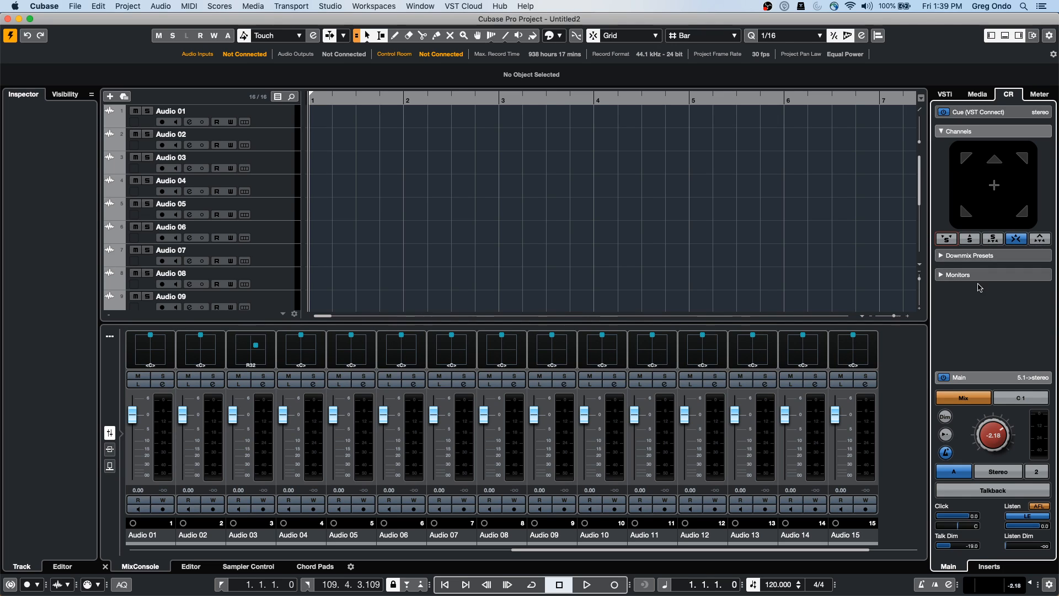
click(1040, 238)
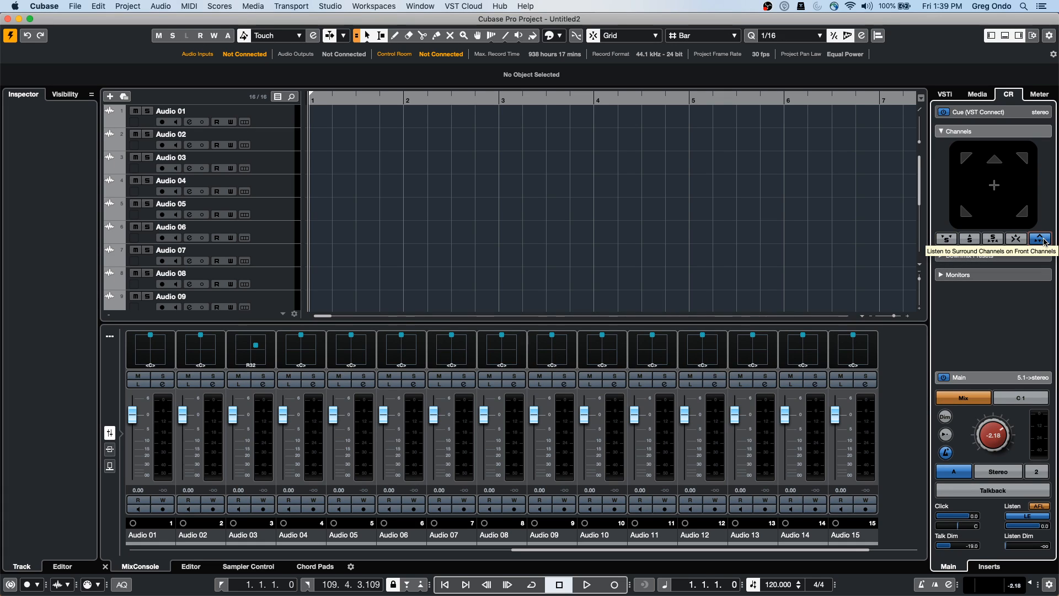
click(1043, 240)
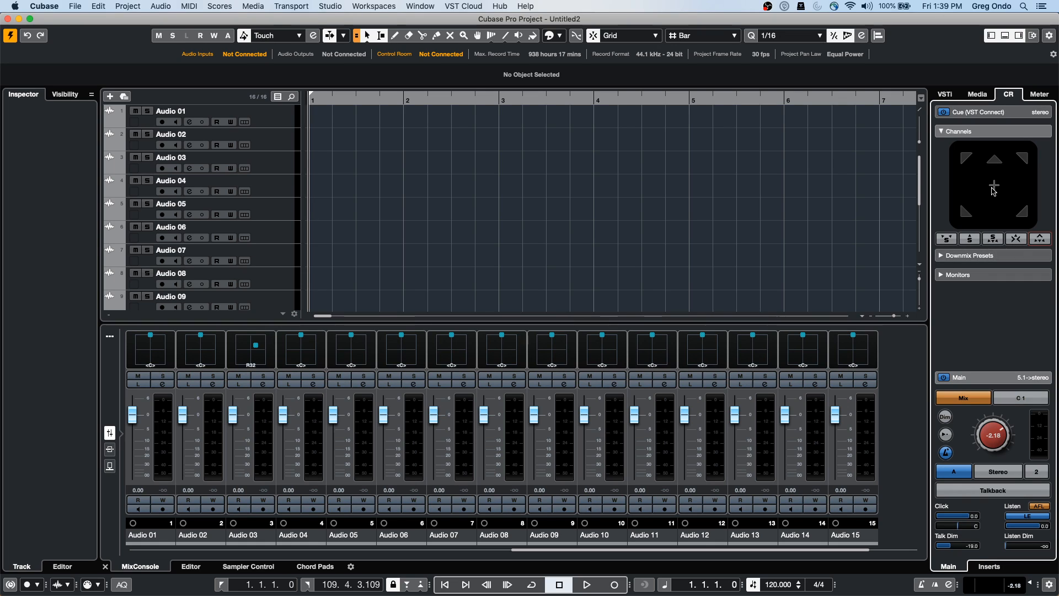
mouse_move(998, 423)
mouse_down()
mouse_move(972, 459)
mouse_move(979, 424)
mouse_up()
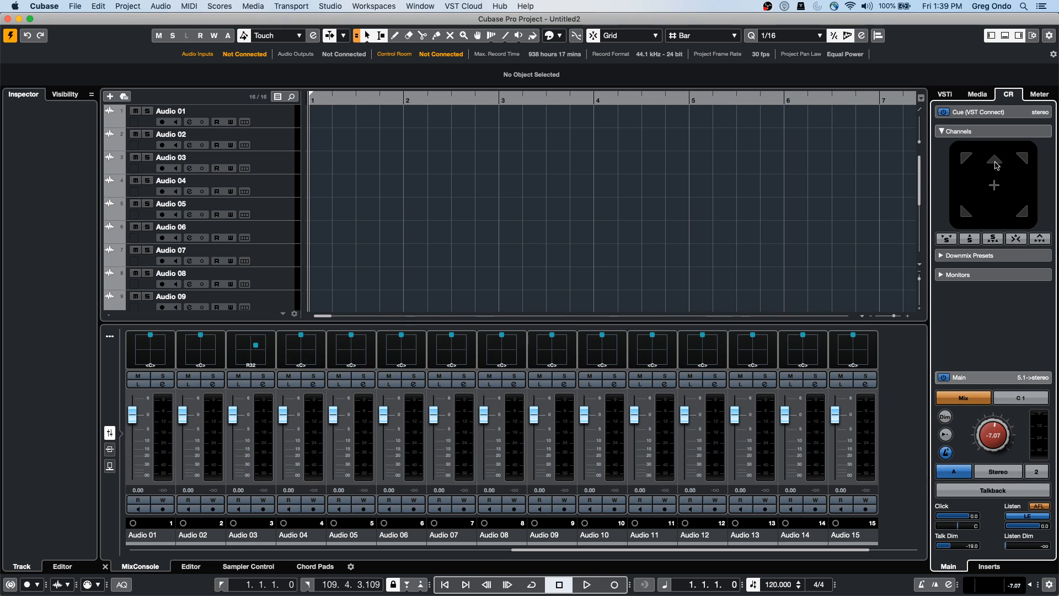
drag(998, 425, 991, 417)
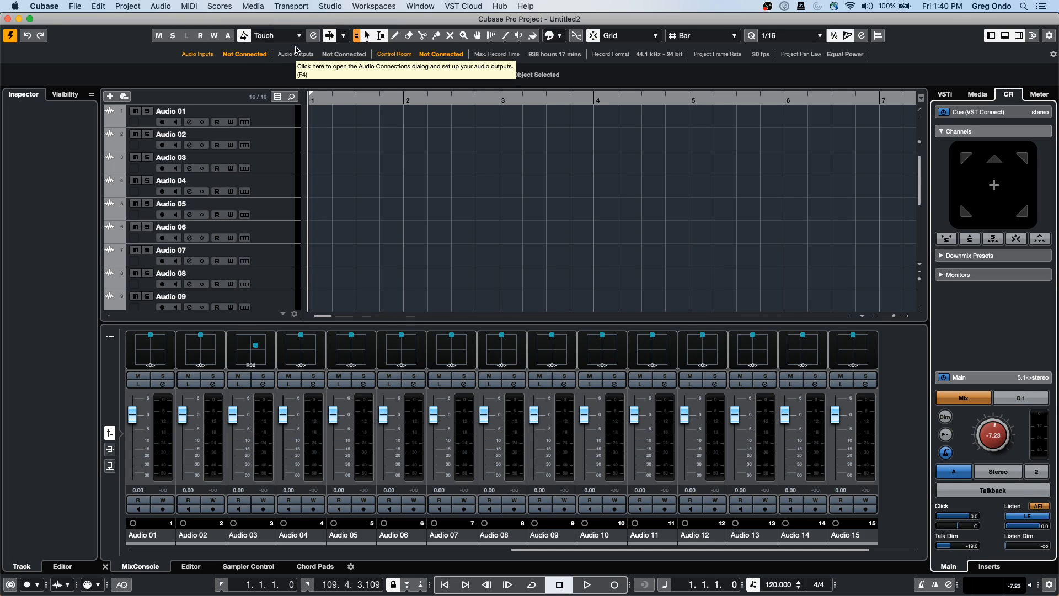
Connect the Talkback mono Device Port to UR24C Input 1 in the Control Room connections
click(335, 6)
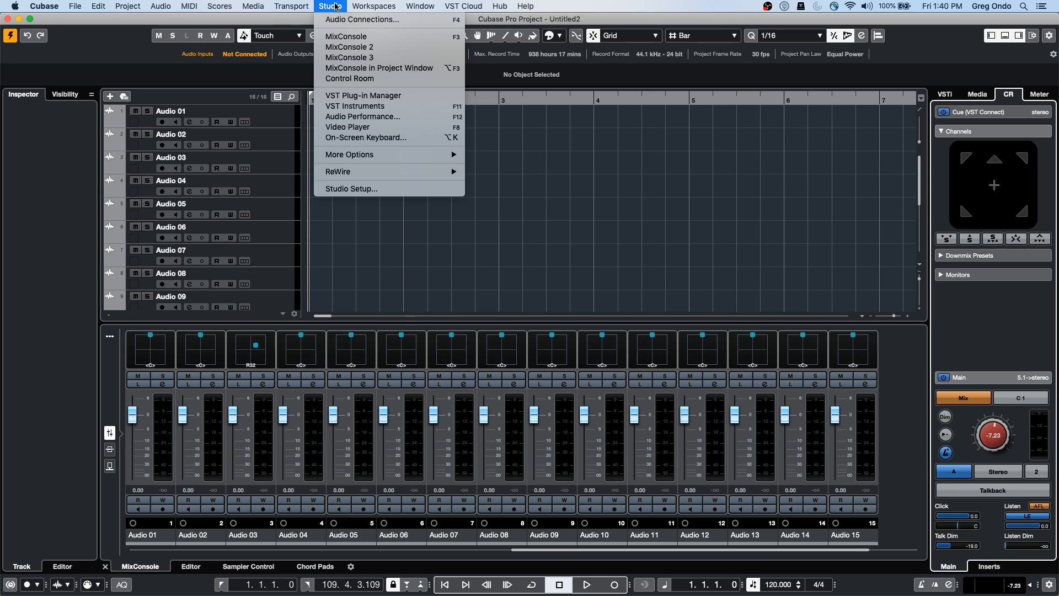
click(319, 21)
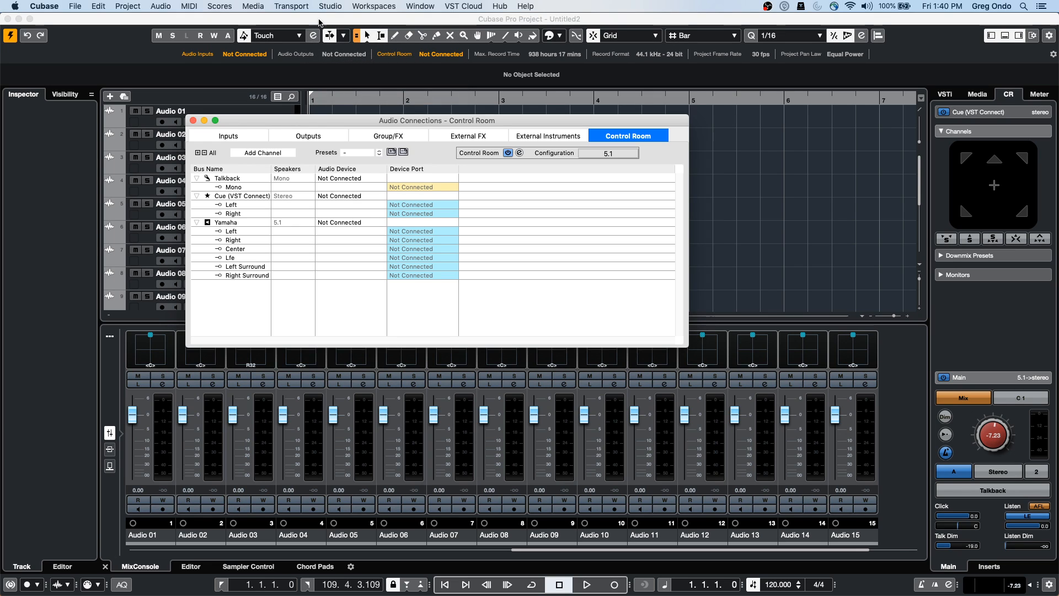
click(570, 136)
click(593, 137)
click(435, 187)
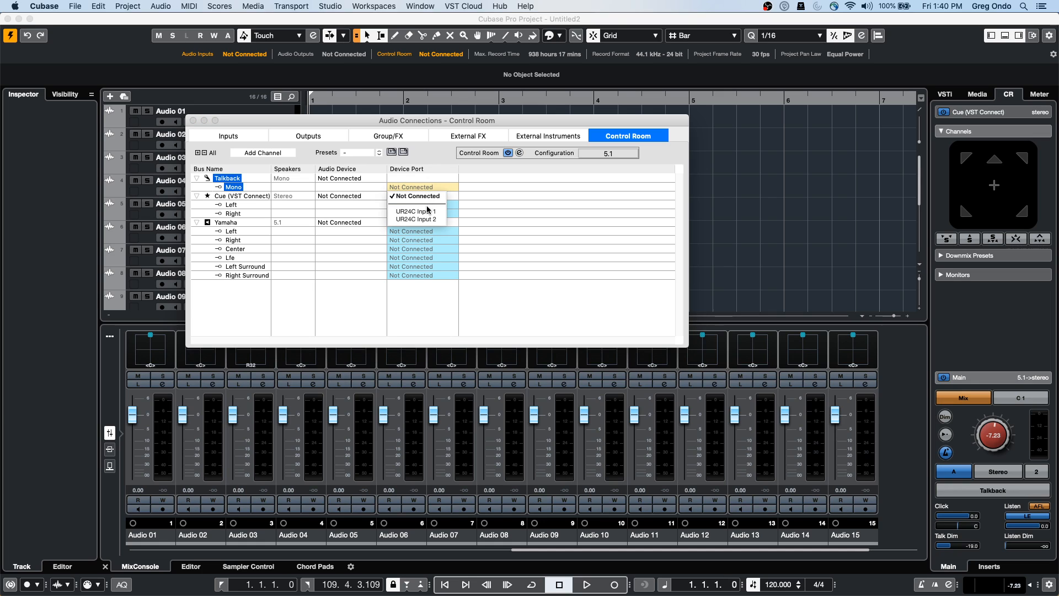
click(429, 212)
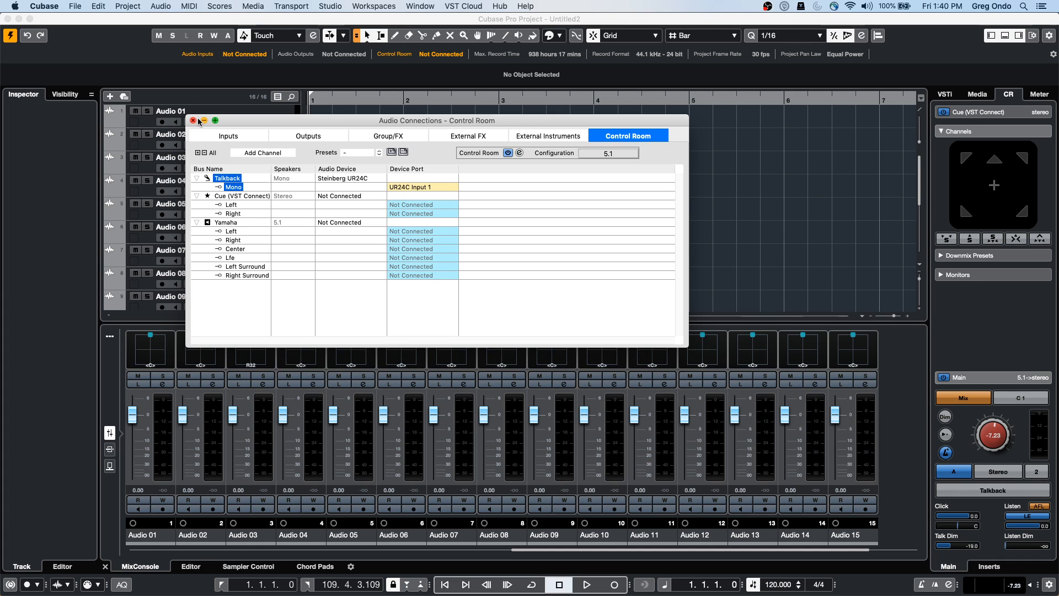
Add a stereo cue mix named 'drums'
right_click(243, 317)
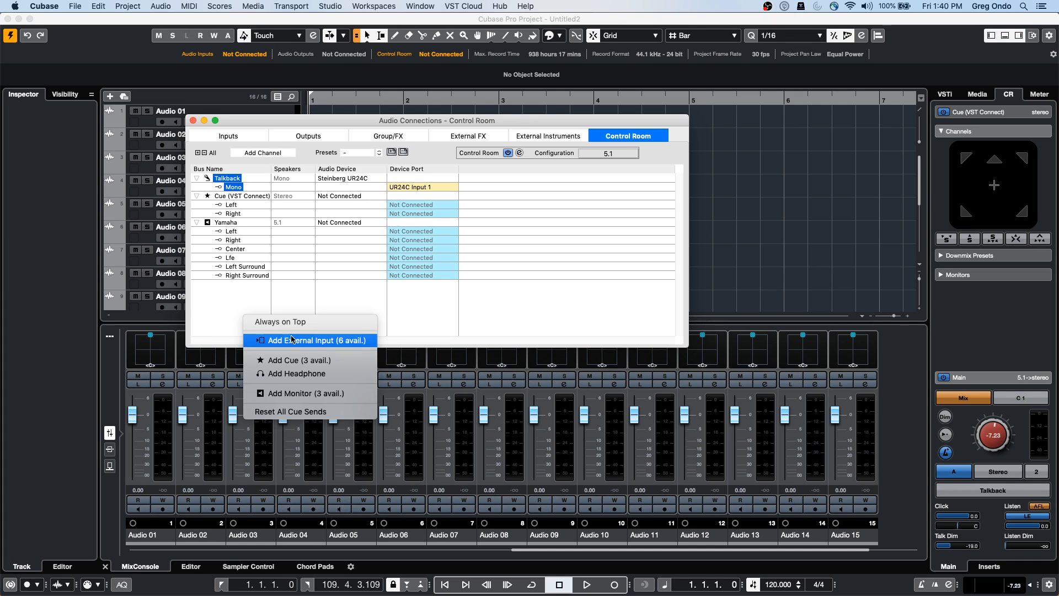
click(323, 362)
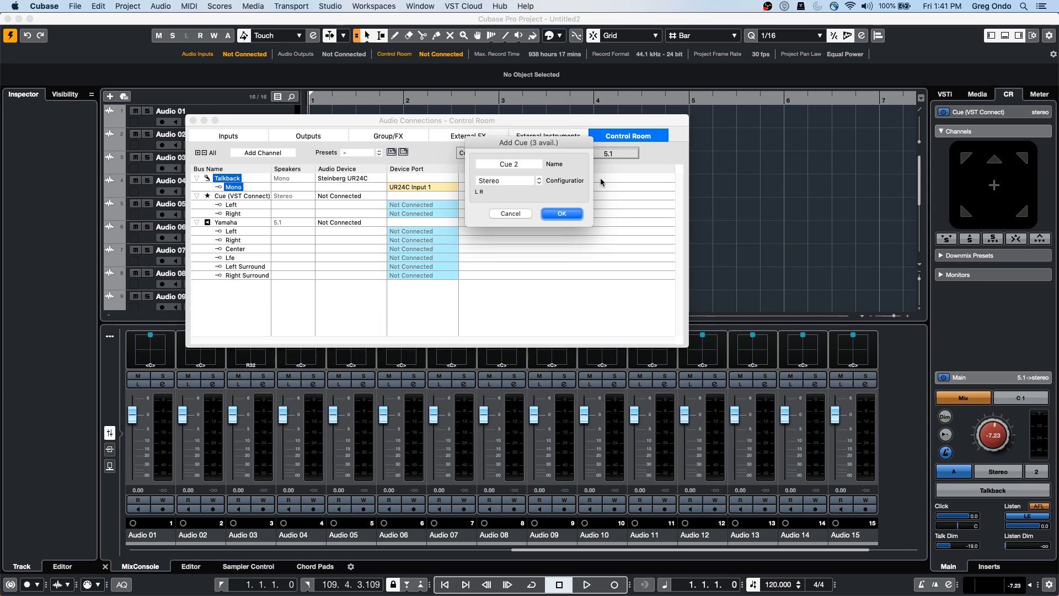
click(526, 171)
text(drums)
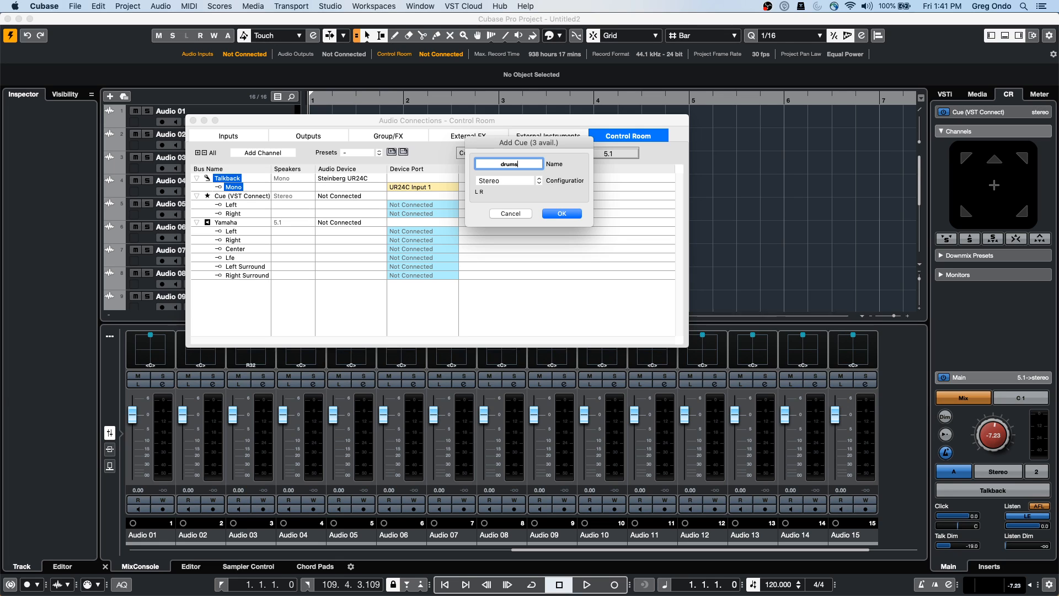
key(Return)
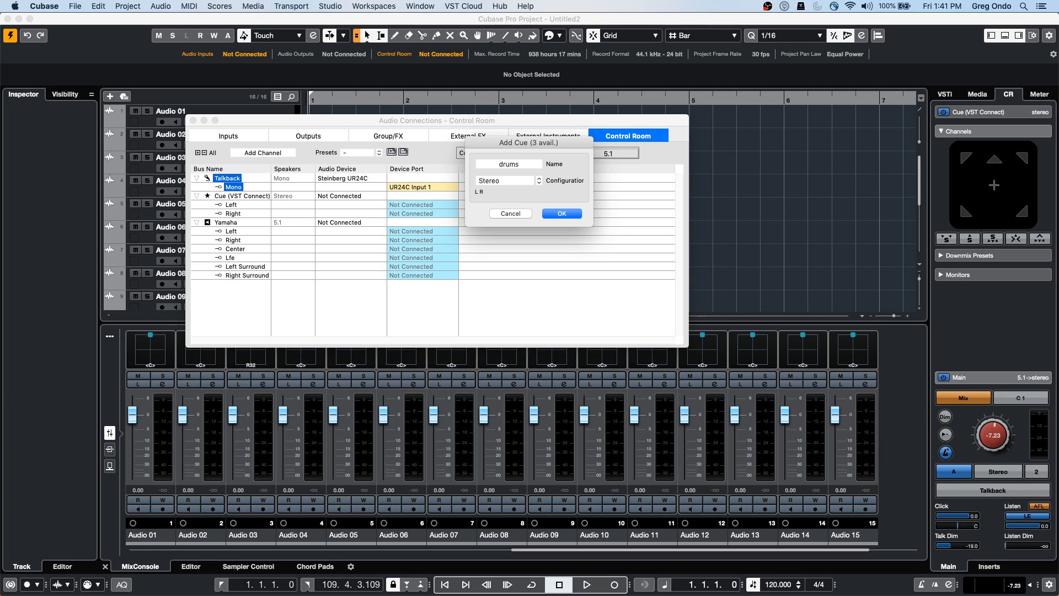
click(563, 213)
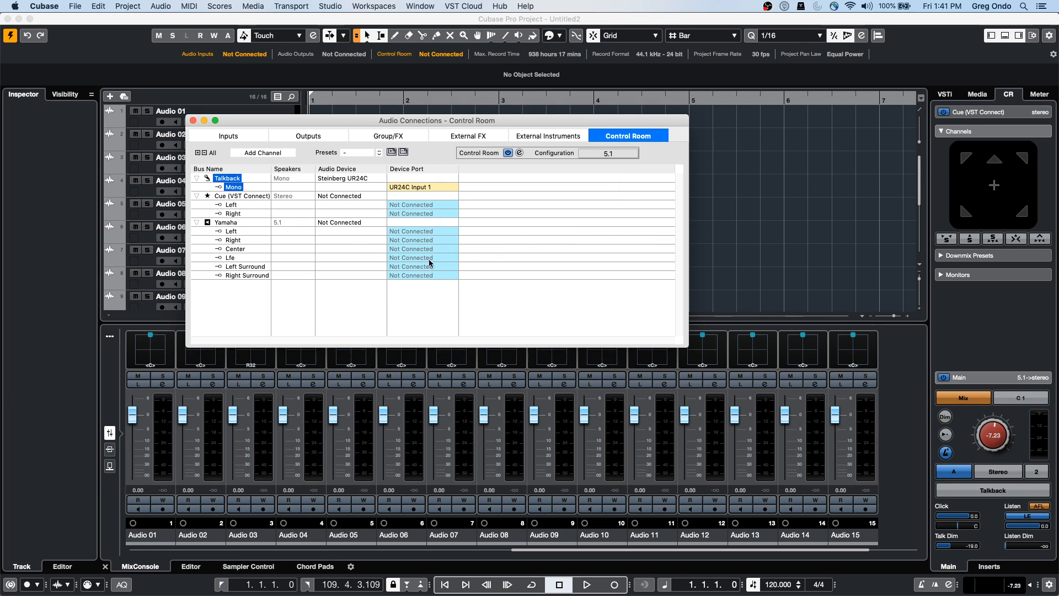
Add a second cue mix named 'guitar'
right_click(247, 281)
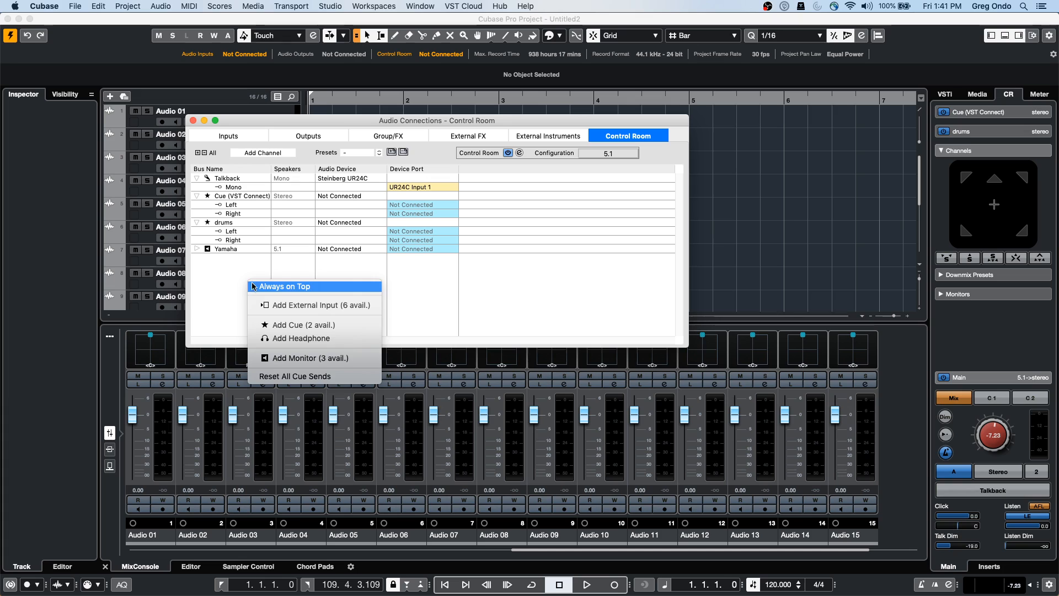
click(304, 325)
click(522, 166)
text(guitar)
key(Return)
key(Return)
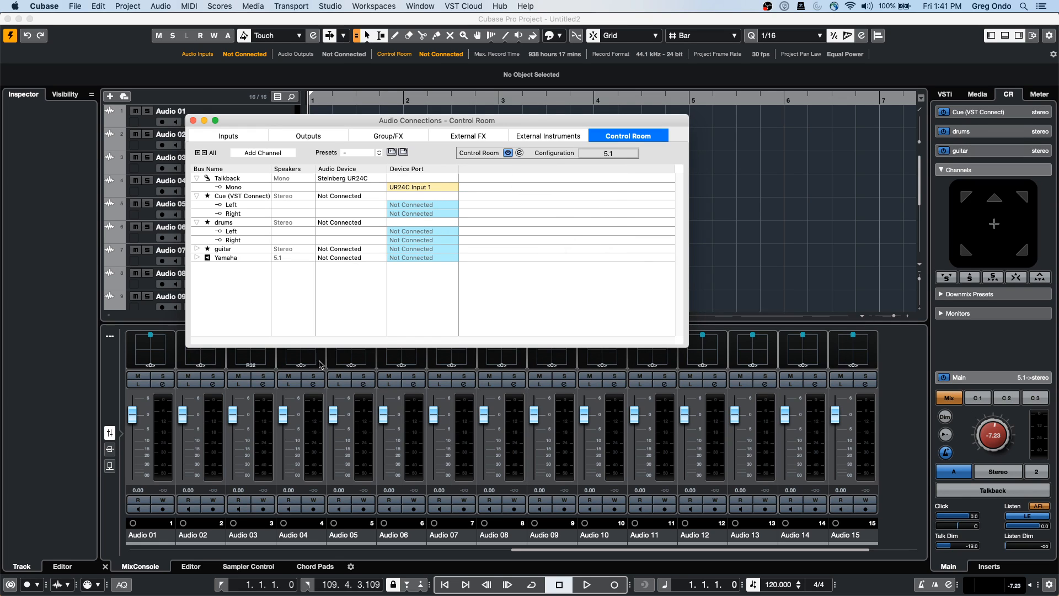
Add a third cue mix named 'Bass'
right_click(226, 292)
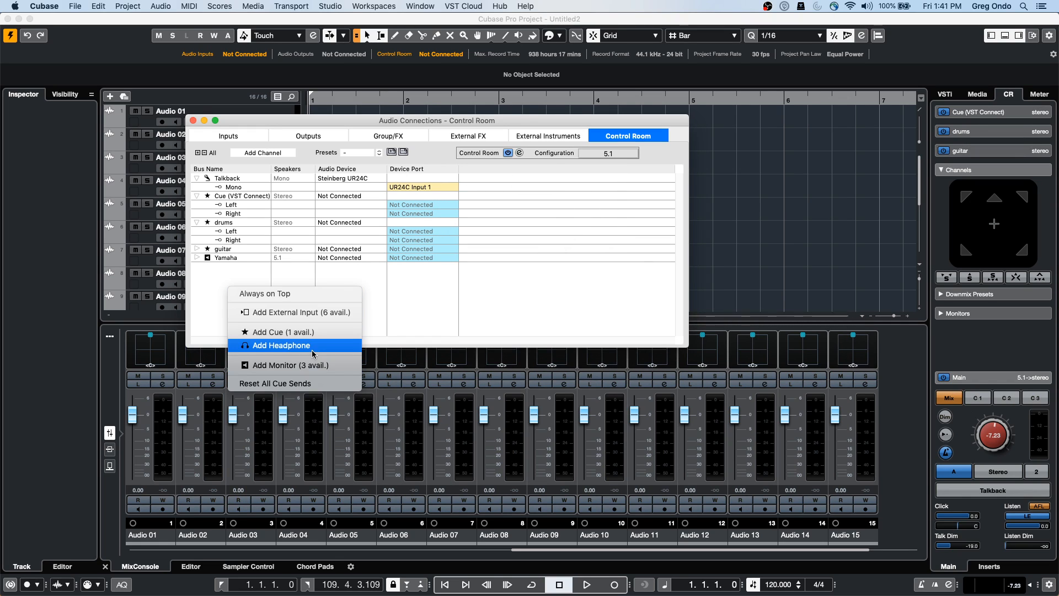
click(315, 332)
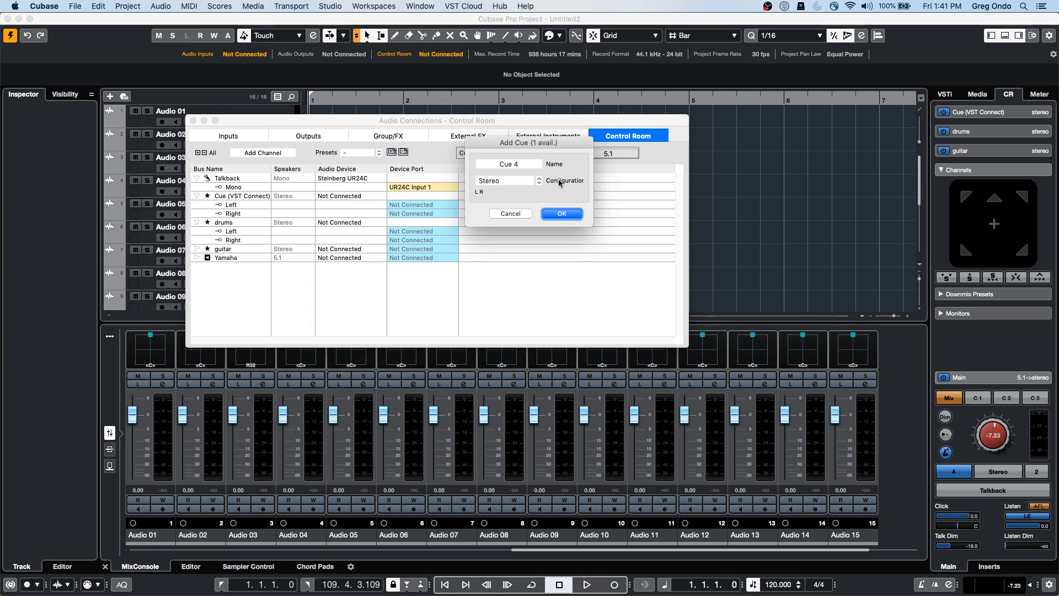
double_click(513, 163)
text(B)
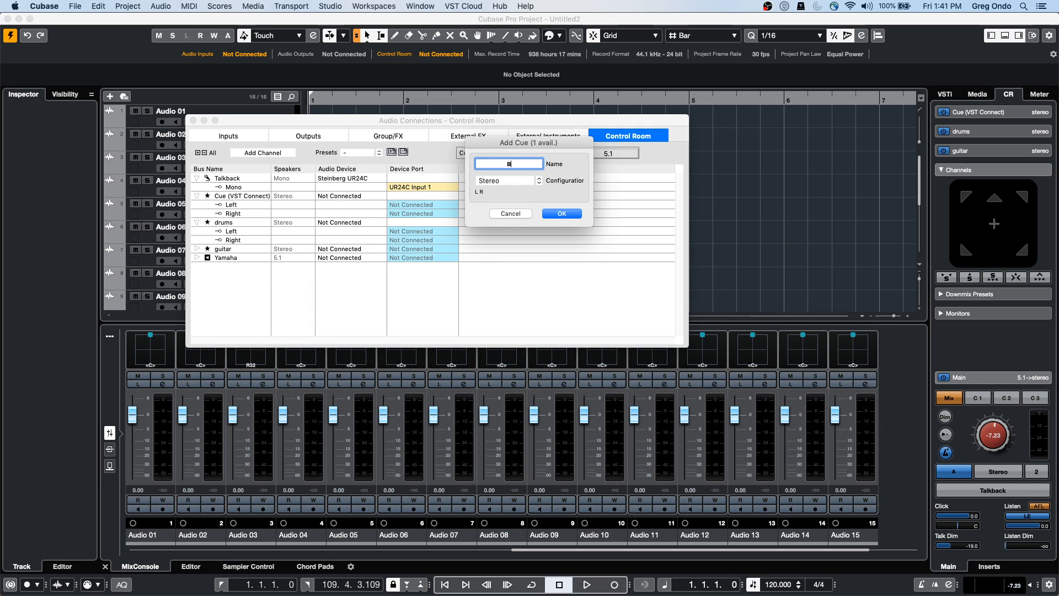
text(ass)
key(Tab)
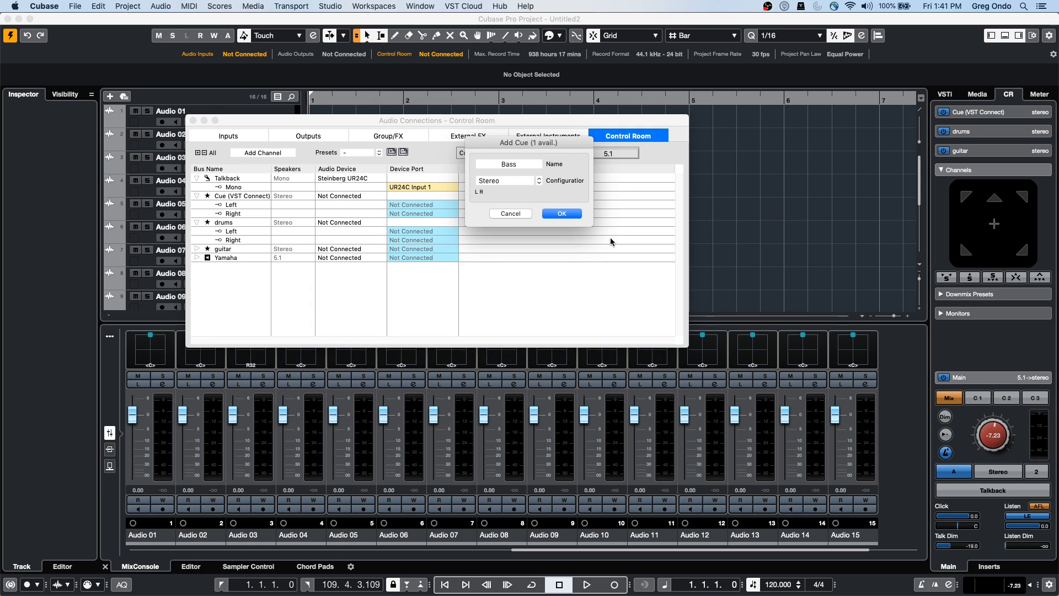
click(571, 214)
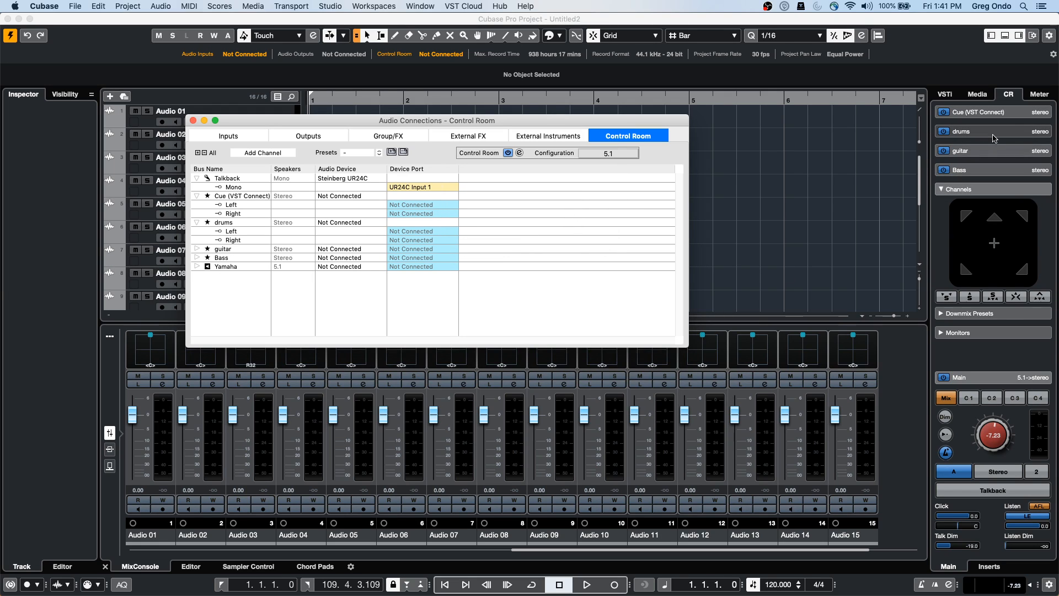
Test the main Talkback button, leaving talkback switched on
click(988, 492)
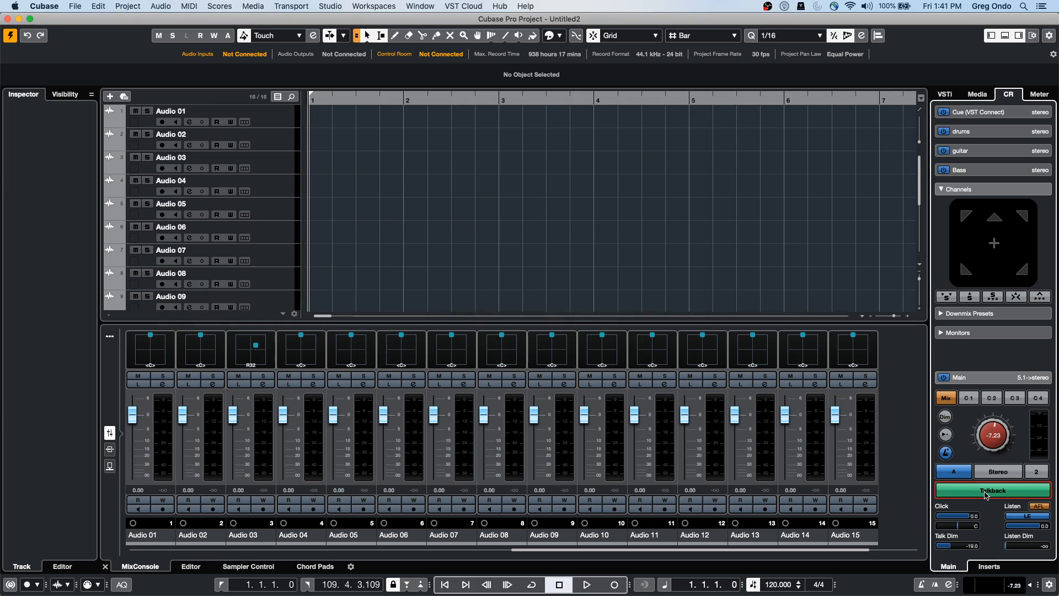
click(987, 495)
click(1004, 495)
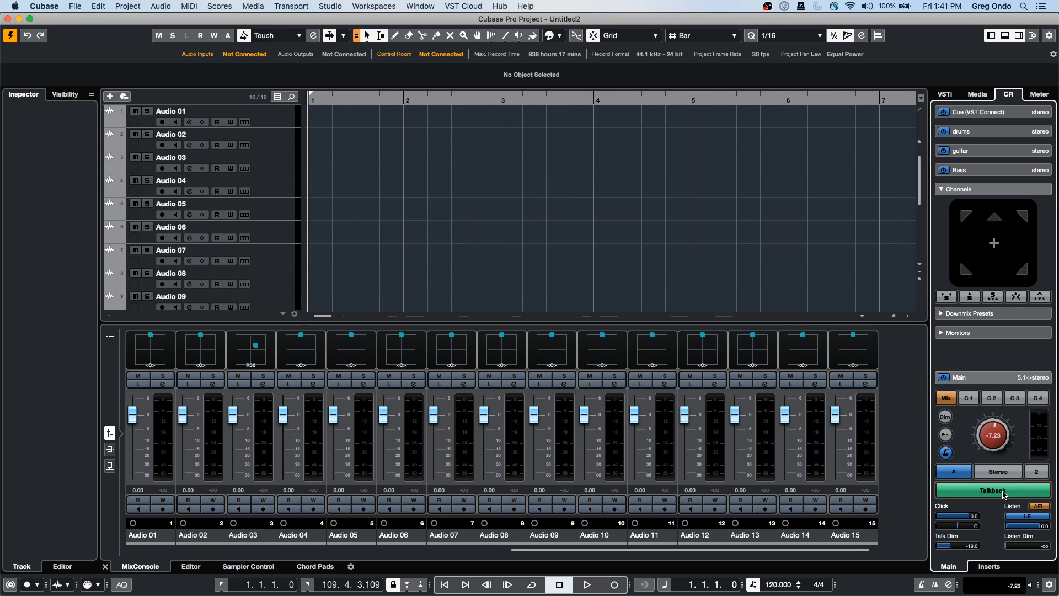
click(980, 495)
click(979, 495)
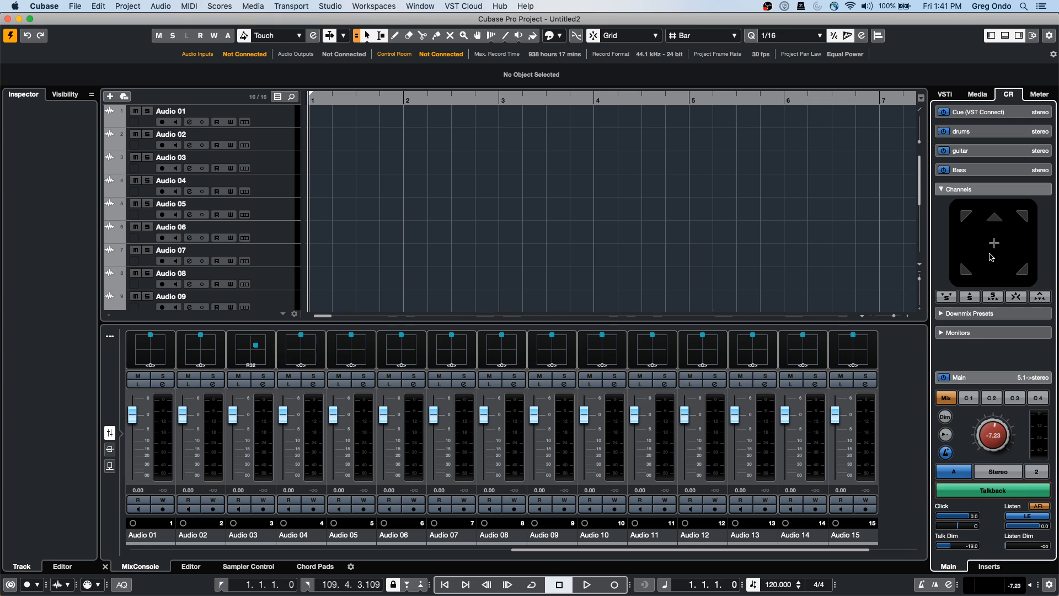
Expand the drums, guitar and Bass cue mix controls in the Control Room panel
click(985, 133)
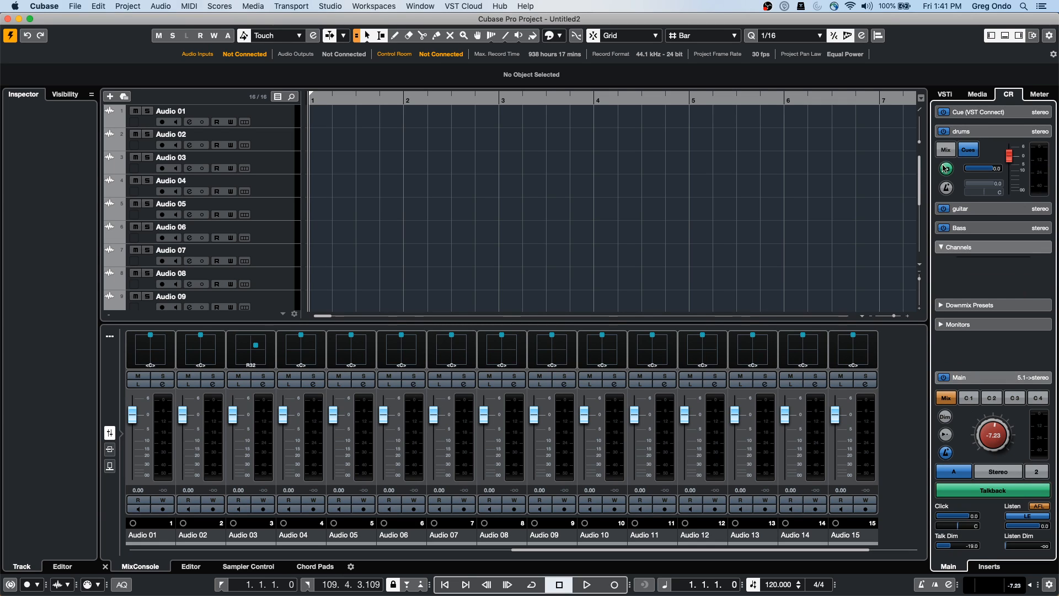
click(981, 210)
click(987, 230)
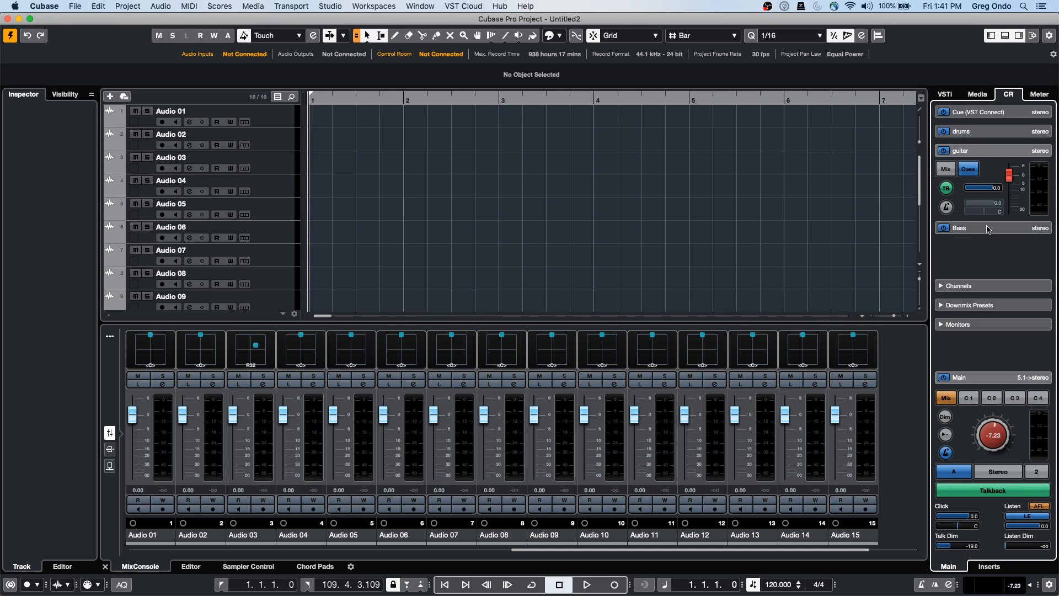
click(982, 132)
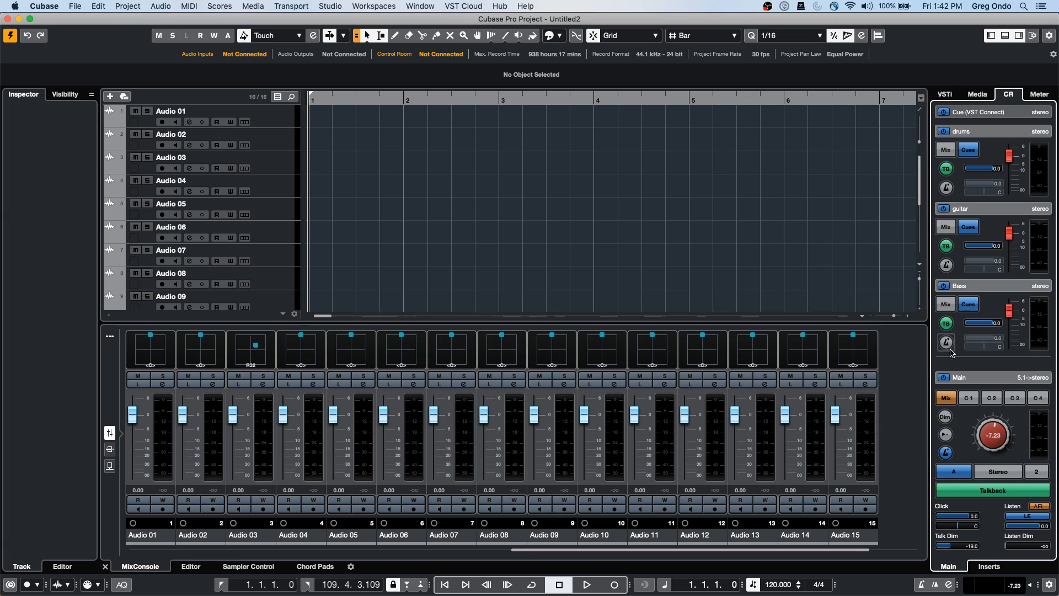
Toggle talkback off and on for the Bass cue, then test the main Talkback switch
click(949, 326)
click(949, 328)
click(992, 494)
click(993, 496)
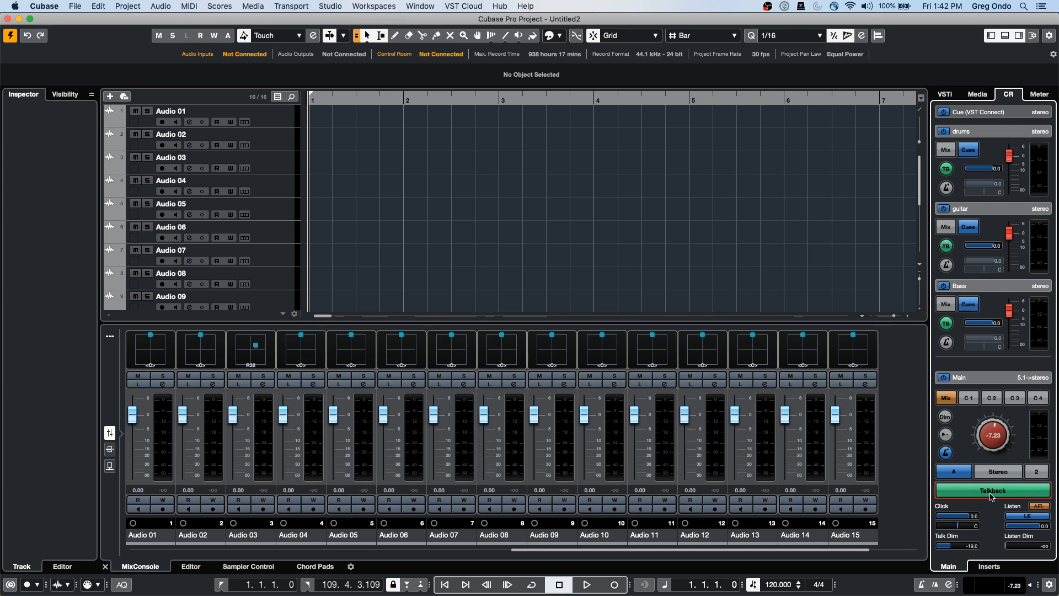
click(993, 495)
click(993, 495)
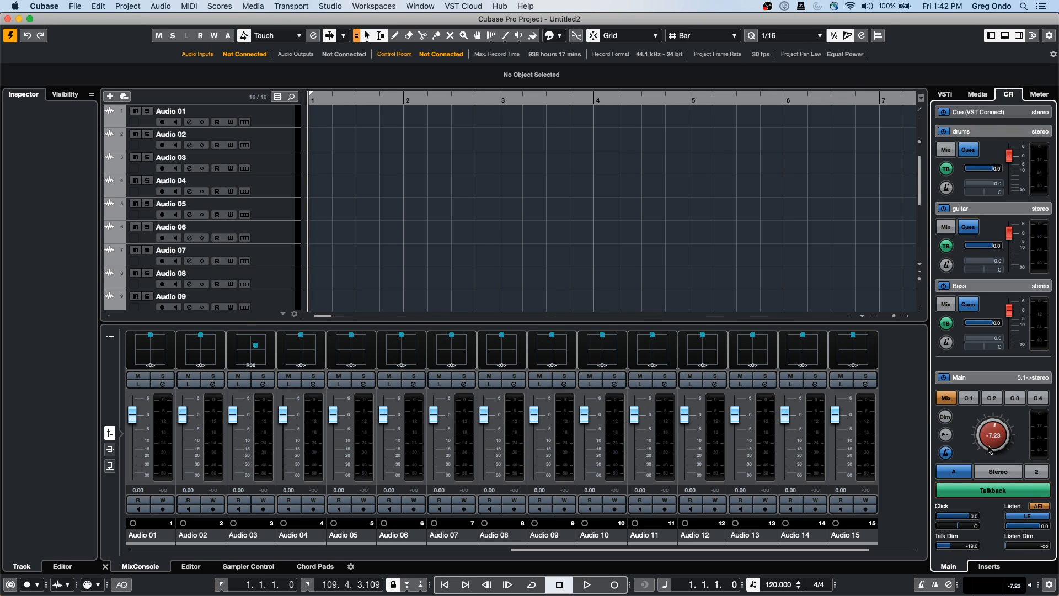
Toggle talkback on the Bass and guitar cues, leaving both enabled
click(947, 323)
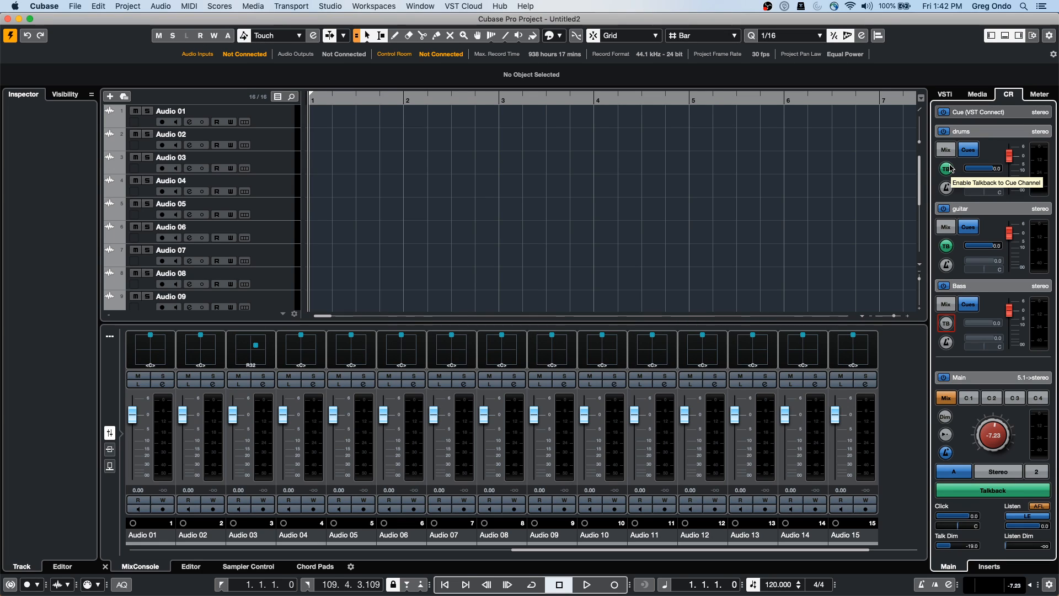
click(947, 324)
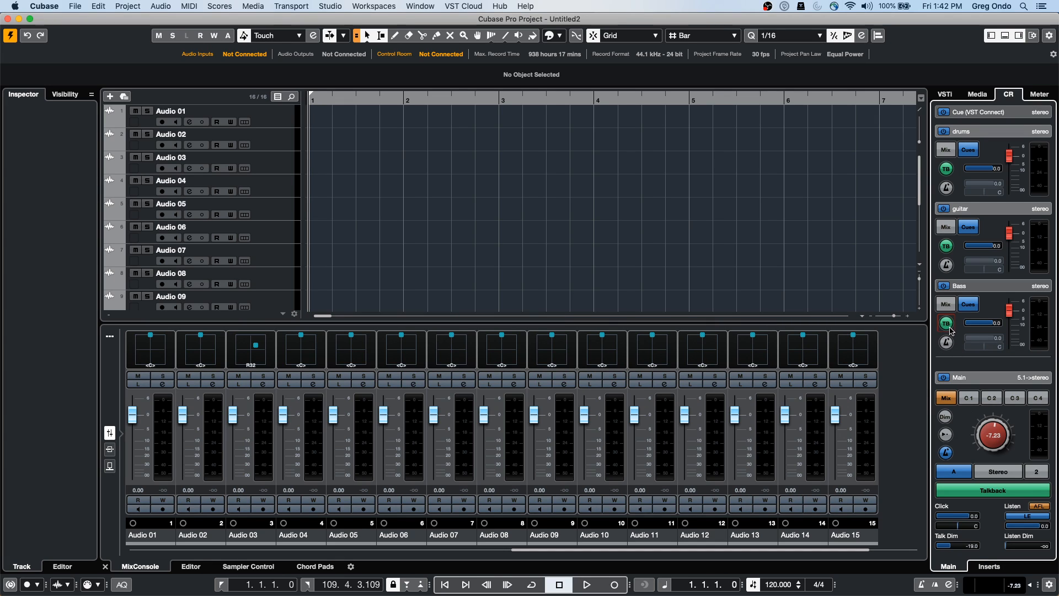
click(946, 246)
click(947, 246)
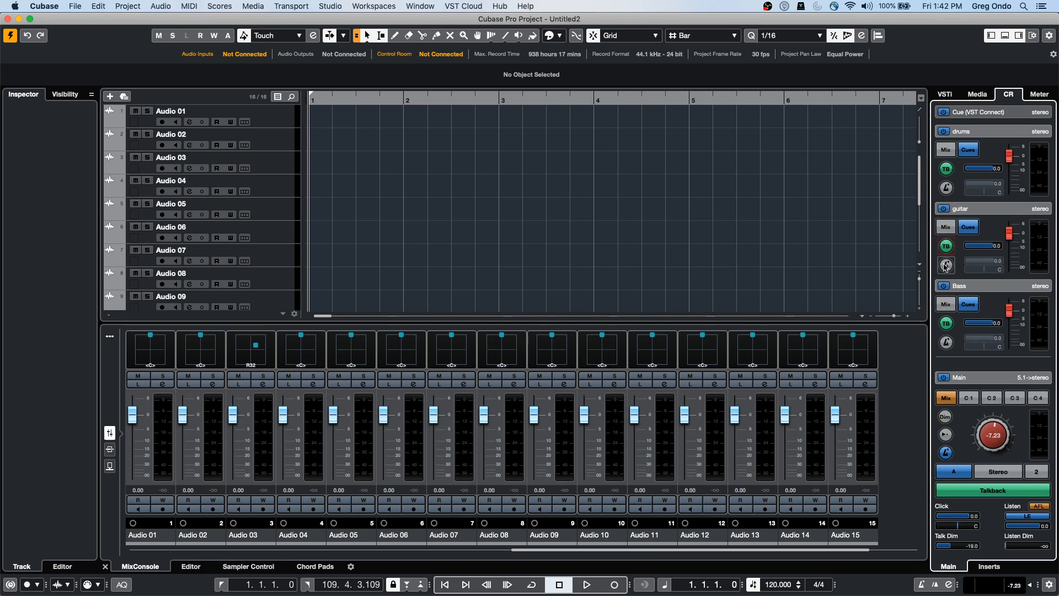
Test the main Talkback button repeatedly, finishing with talkback switched off
click(1013, 491)
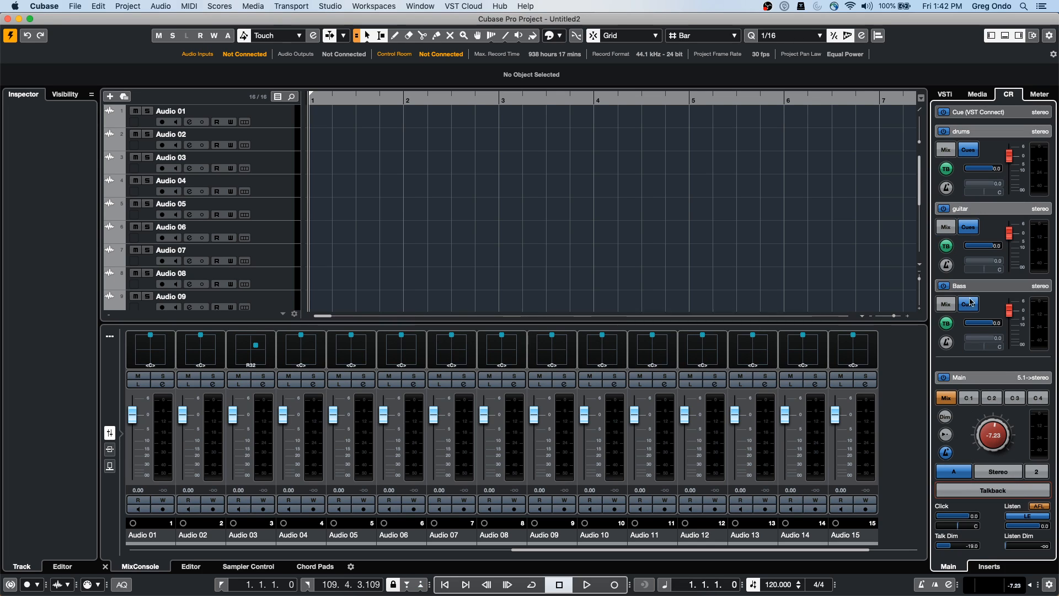
click(983, 492)
click(983, 492)
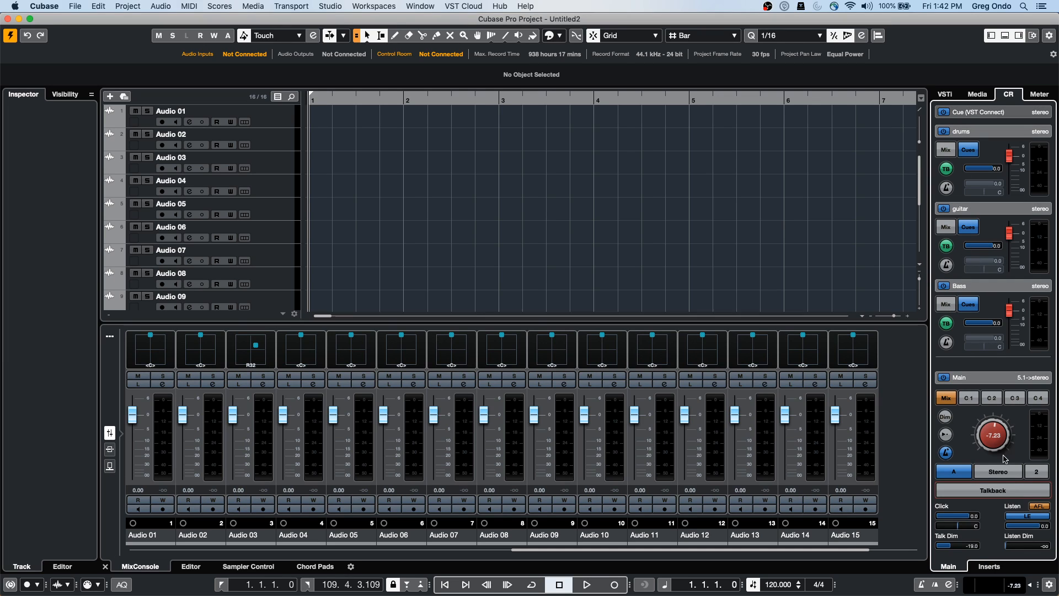
click(996, 494)
click(996, 494)
click(996, 495)
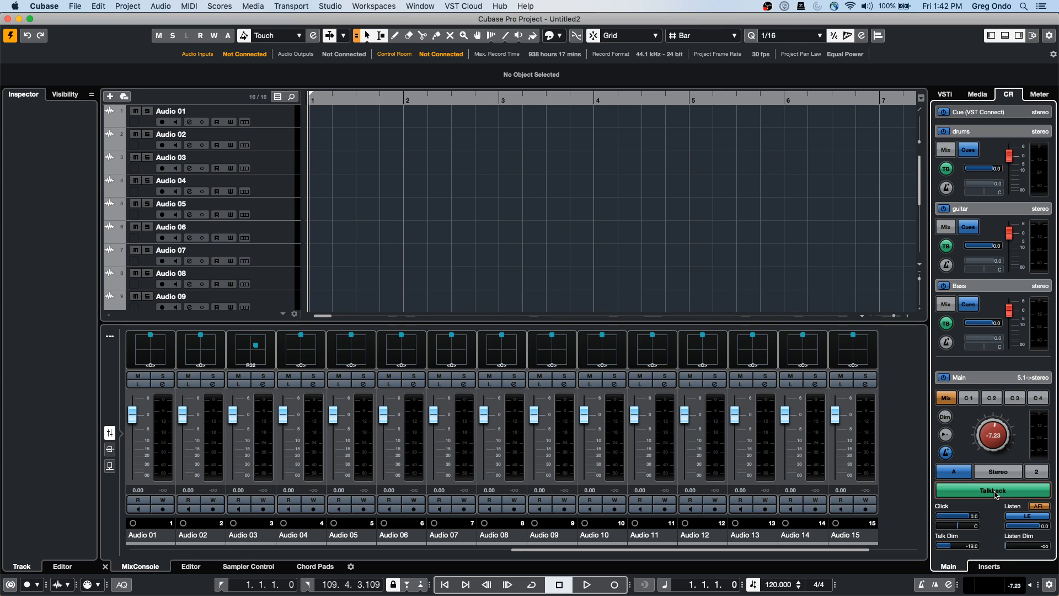
click(996, 495)
click(331, 6)
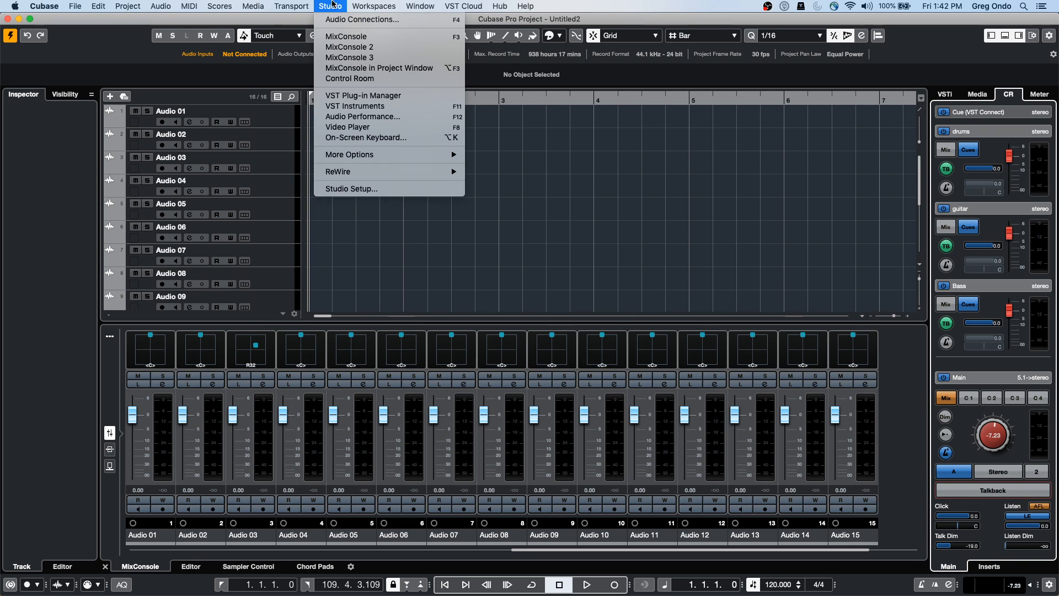
click(362, 20)
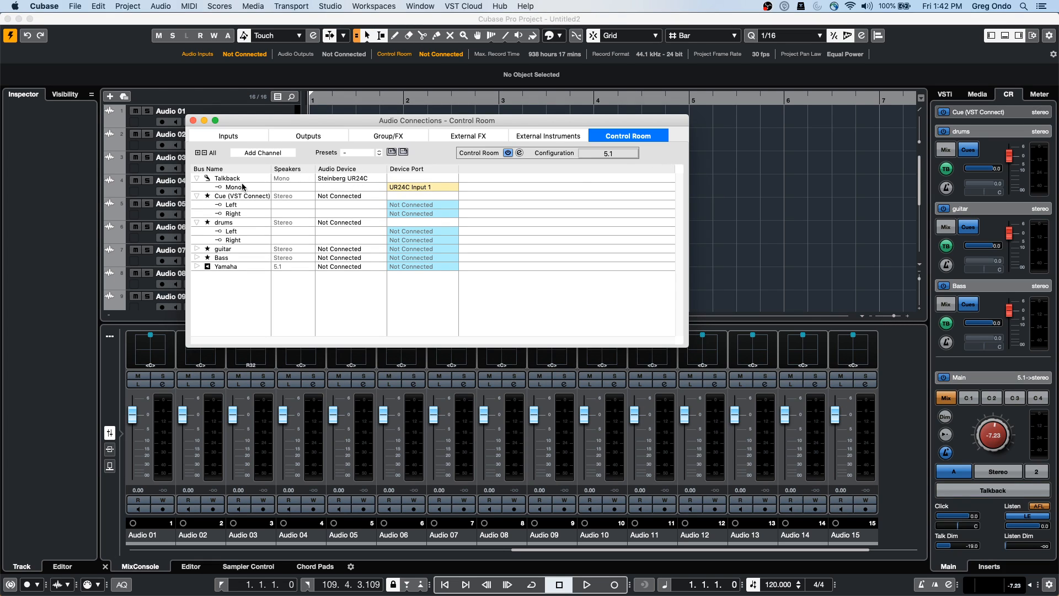
right_click(241, 295)
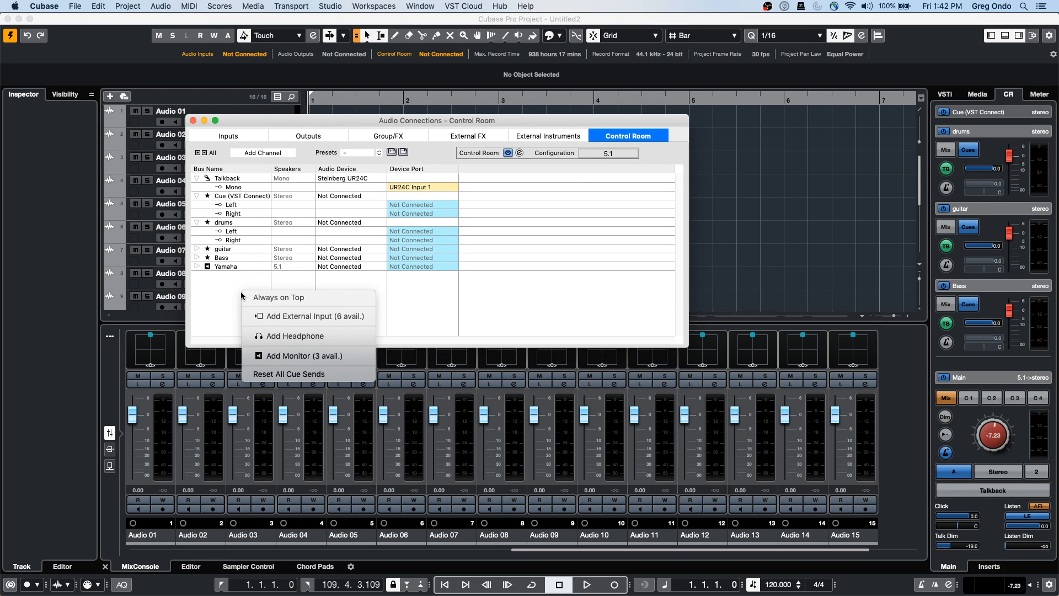
click(230, 178)
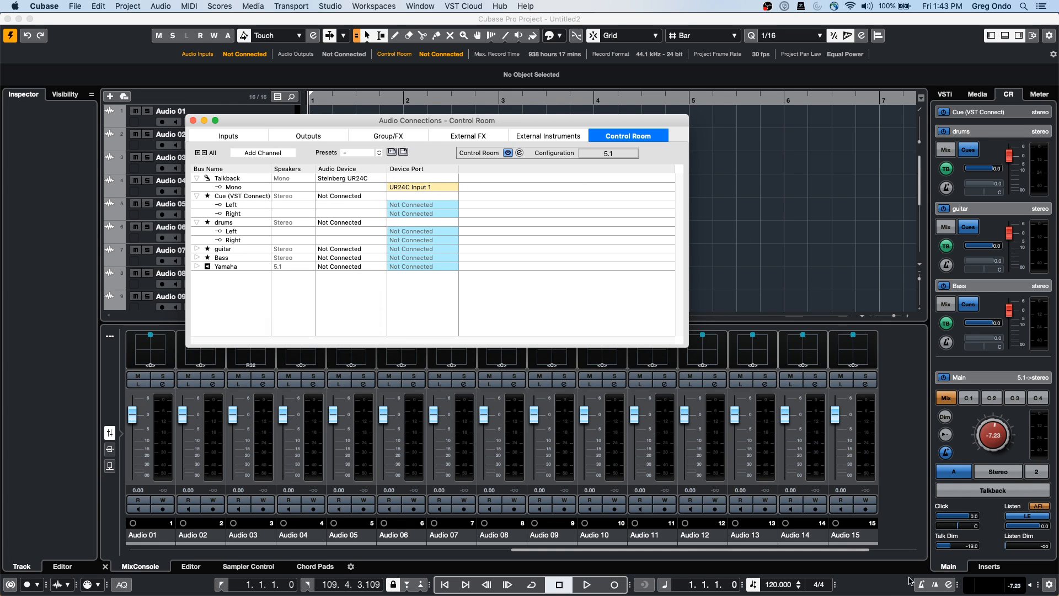
click(983, 492)
click(983, 492)
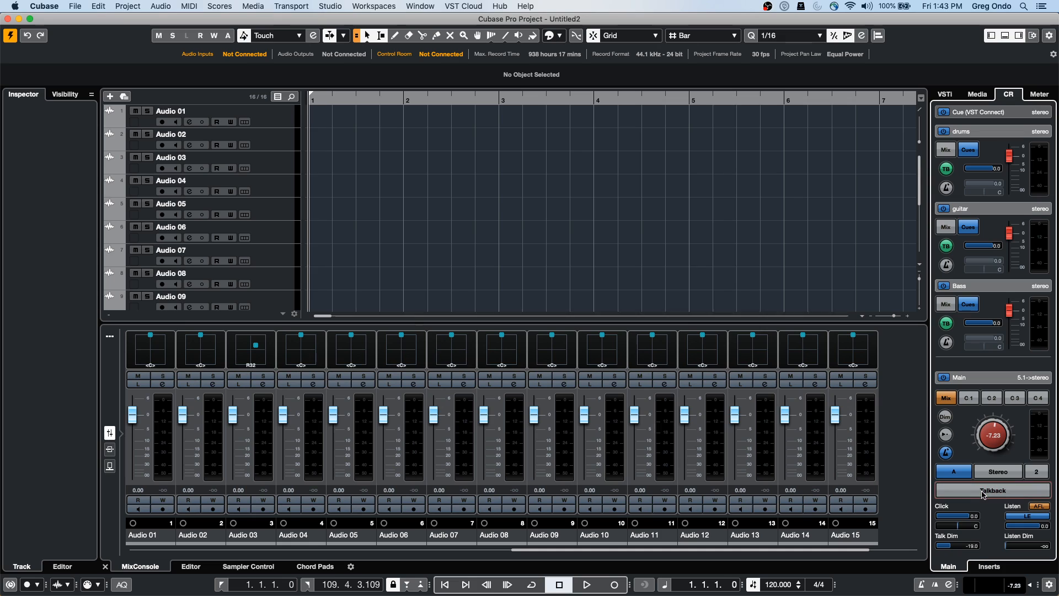
click(412, 7)
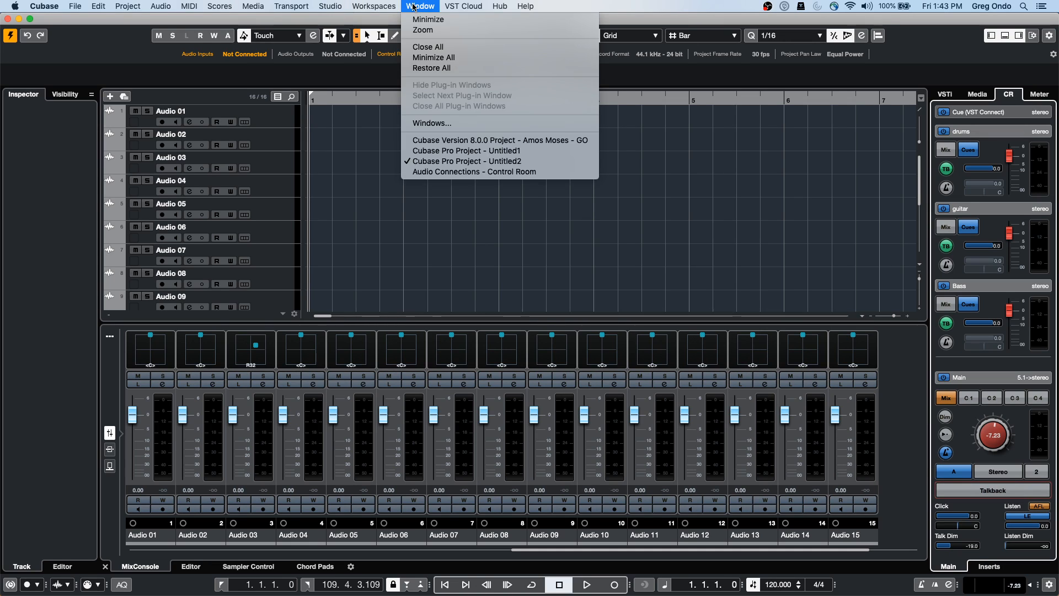
click(341, 137)
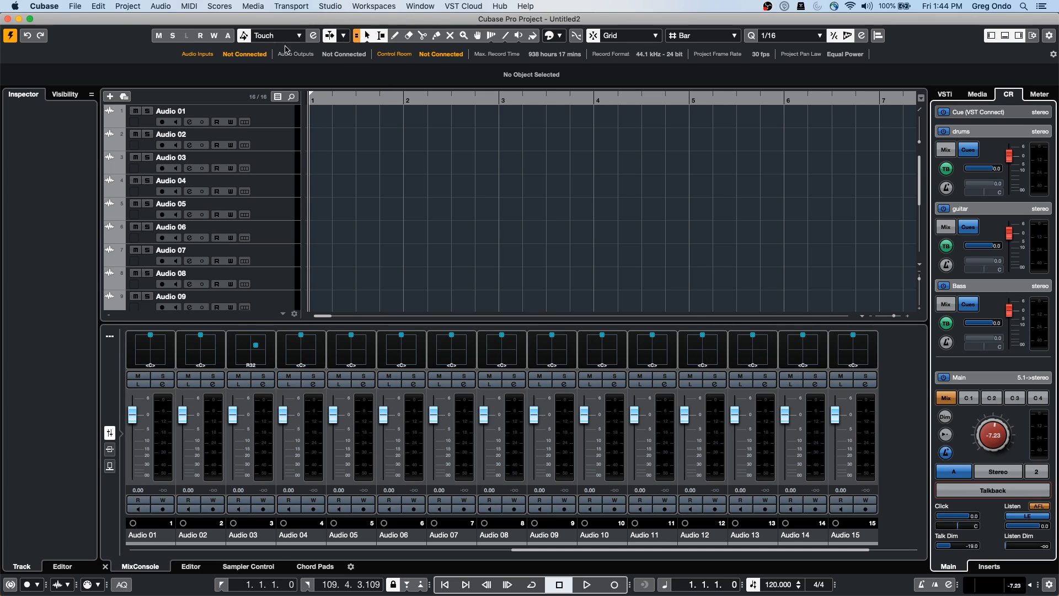
In Audio Connections, replace the 5.1 Out bus with a Stereo preset bus on UR24C Mix L/R
click(279, 118)
click(334, 7)
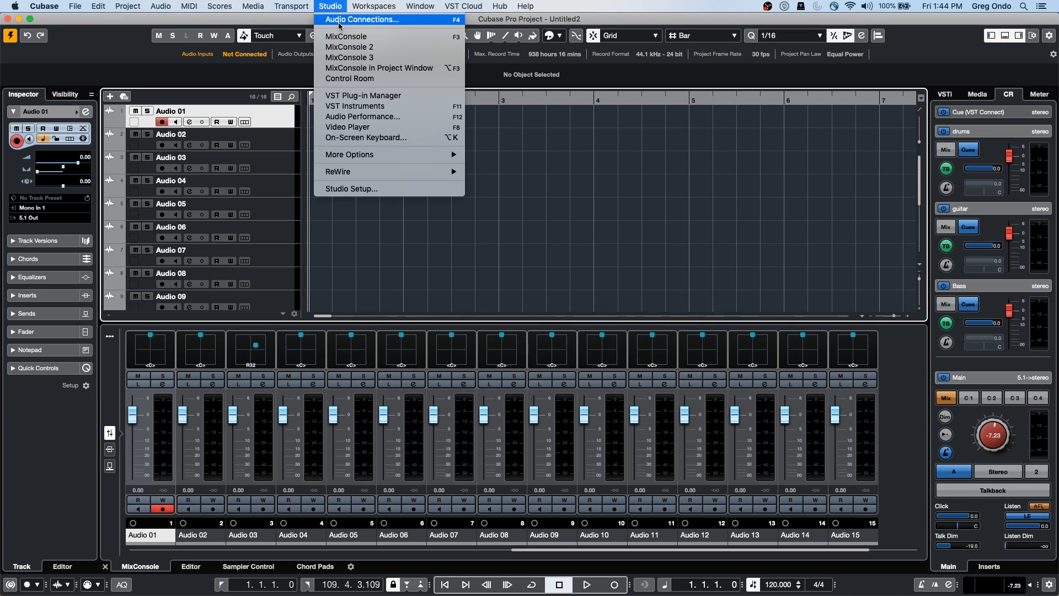
click(339, 24)
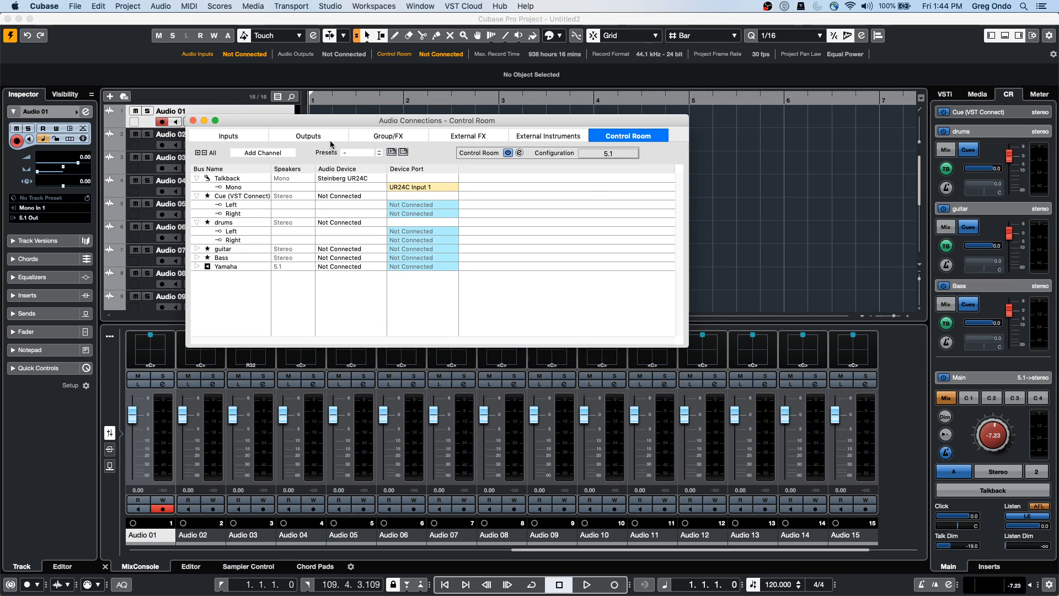
click(322, 136)
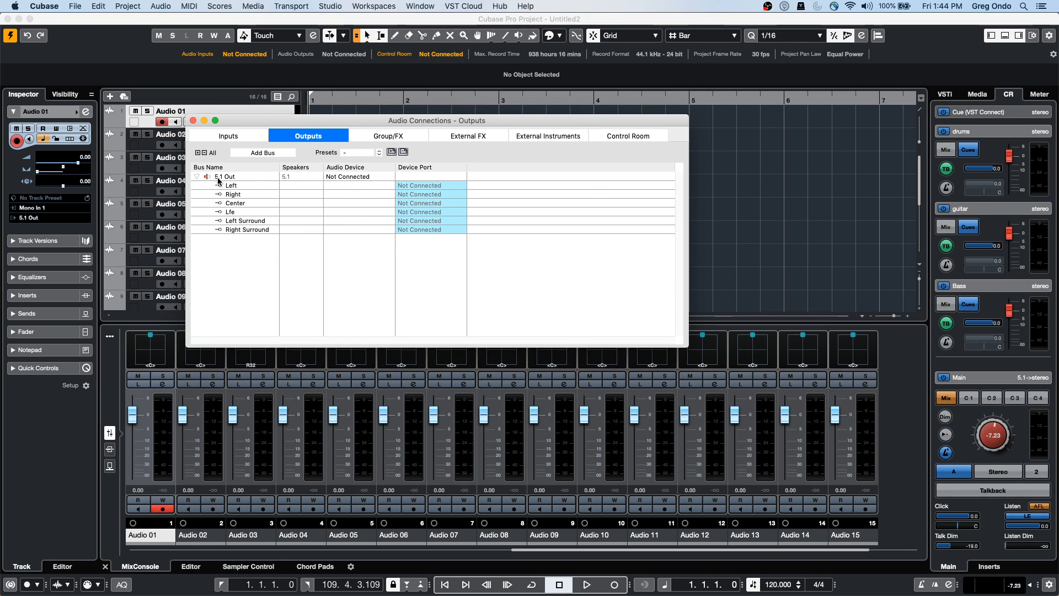
click(218, 177)
right_click(221, 177)
mouse_move(258, 199)
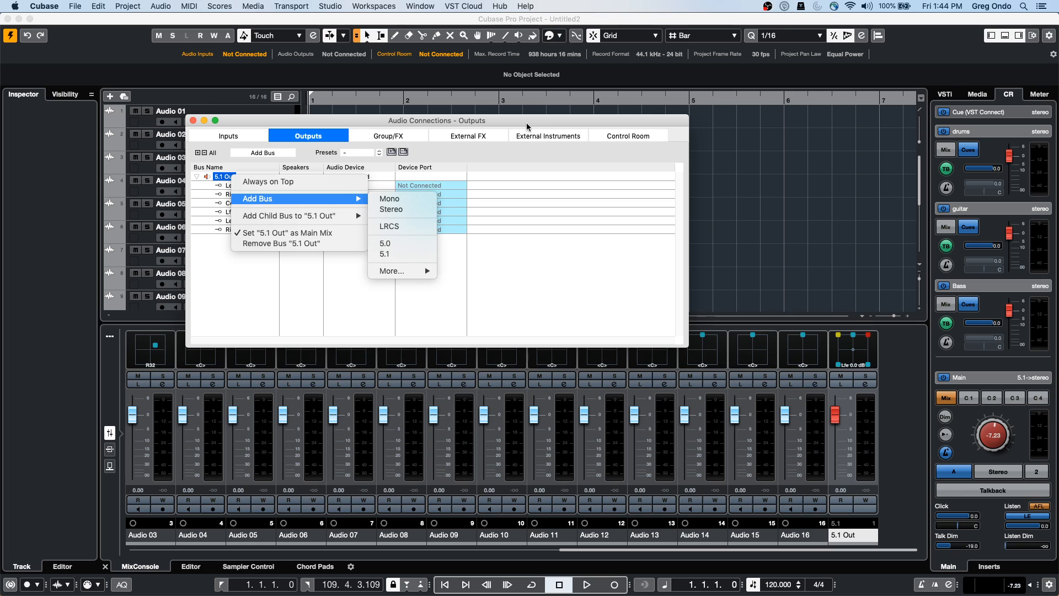
click(377, 153)
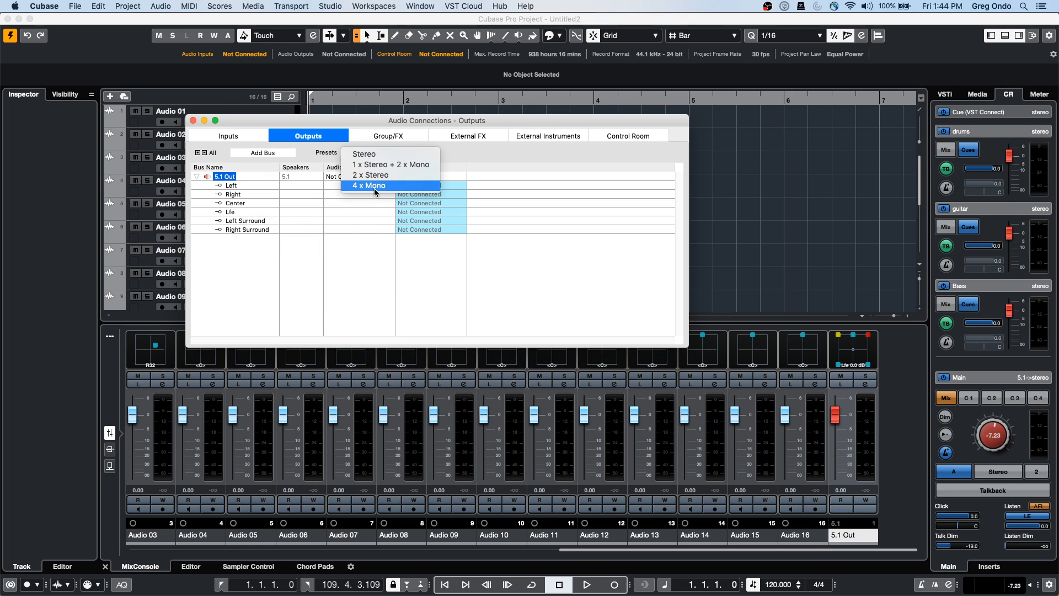
click(375, 154)
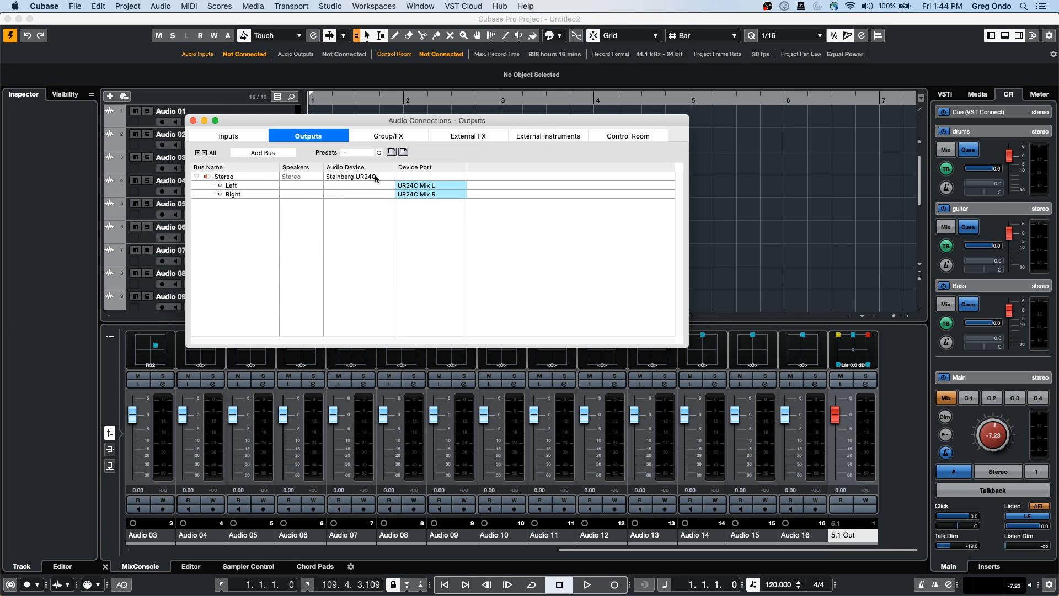
click(194, 121)
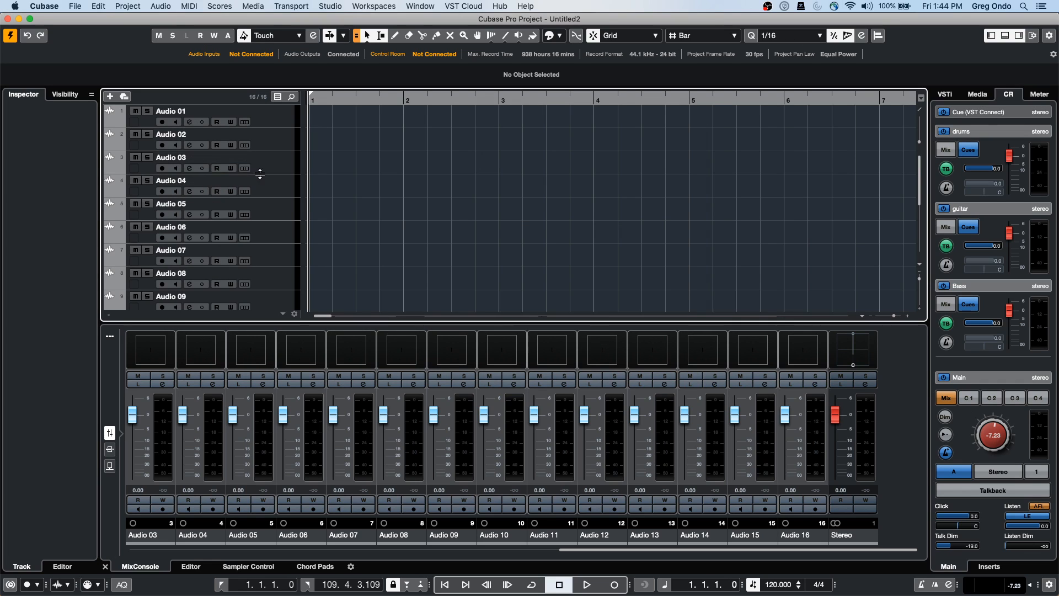
click(281, 125)
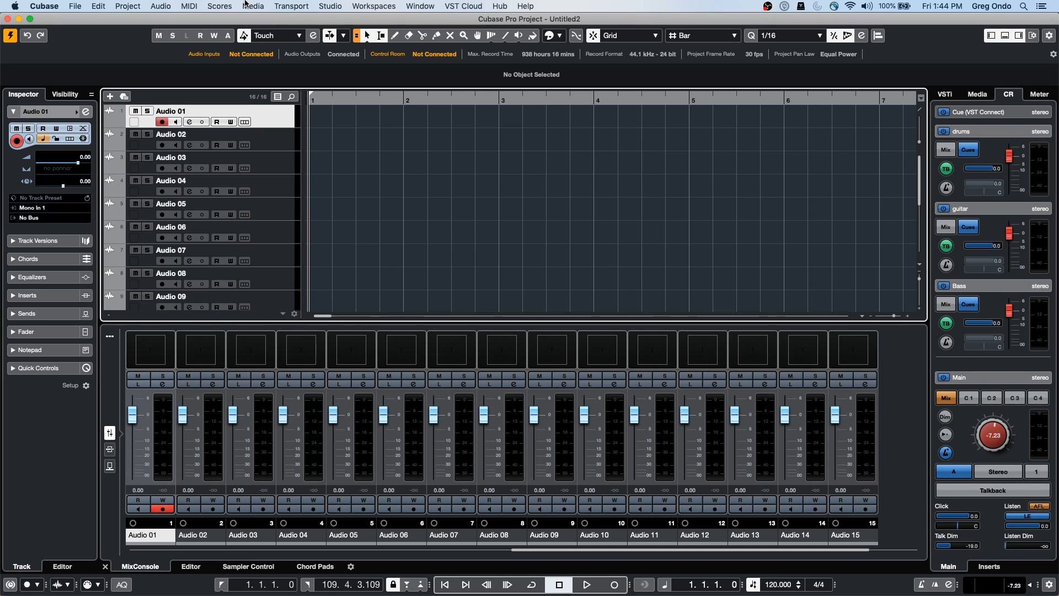
Assign Mono In 1 to UR24C Input 1 and Mono In 2 to UR24C Input 2
click(338, 6)
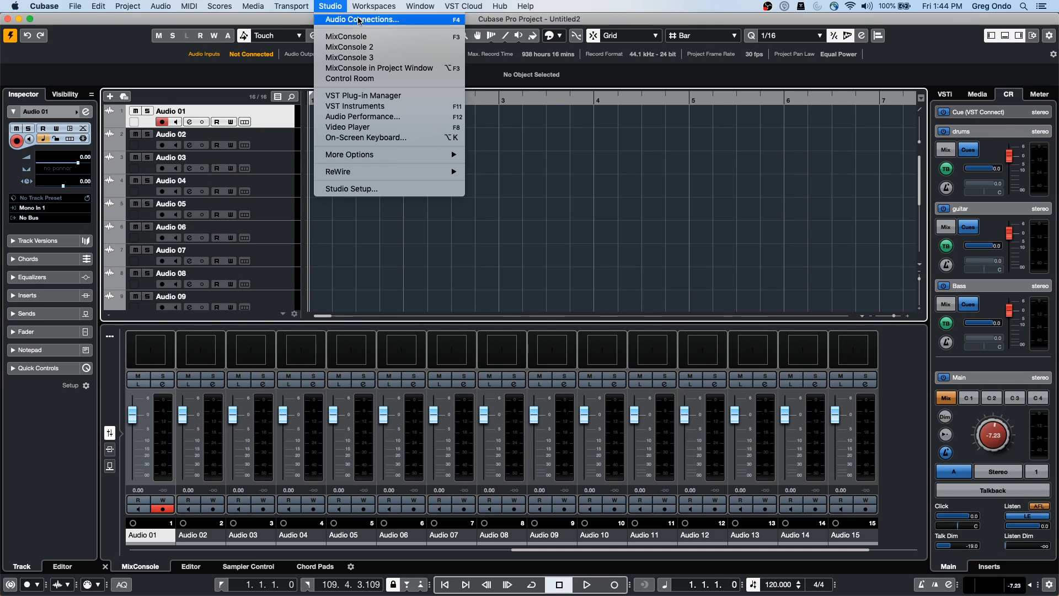
click(353, 17)
click(232, 136)
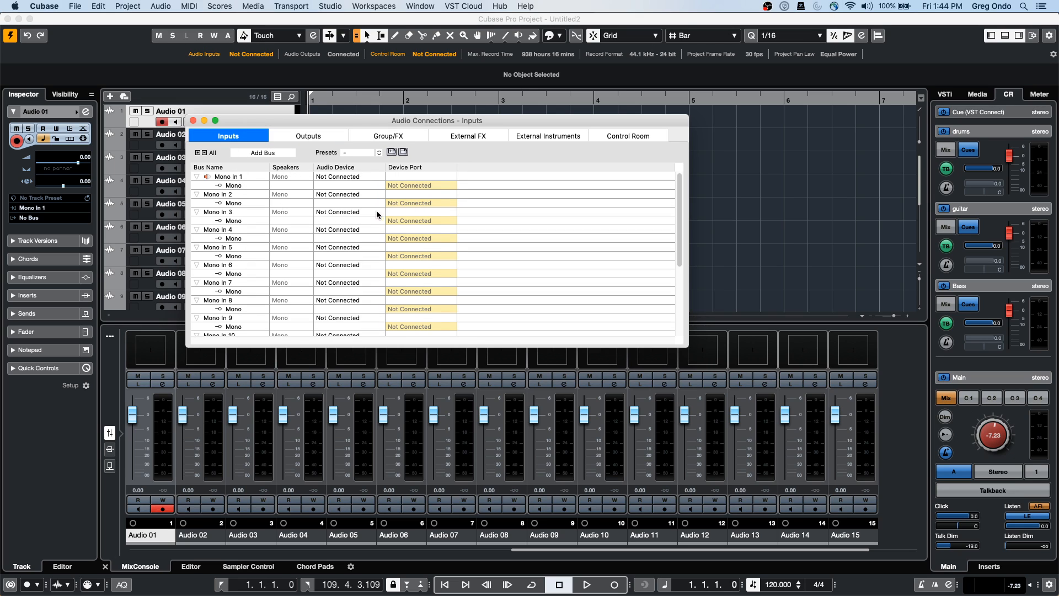
click(418, 184)
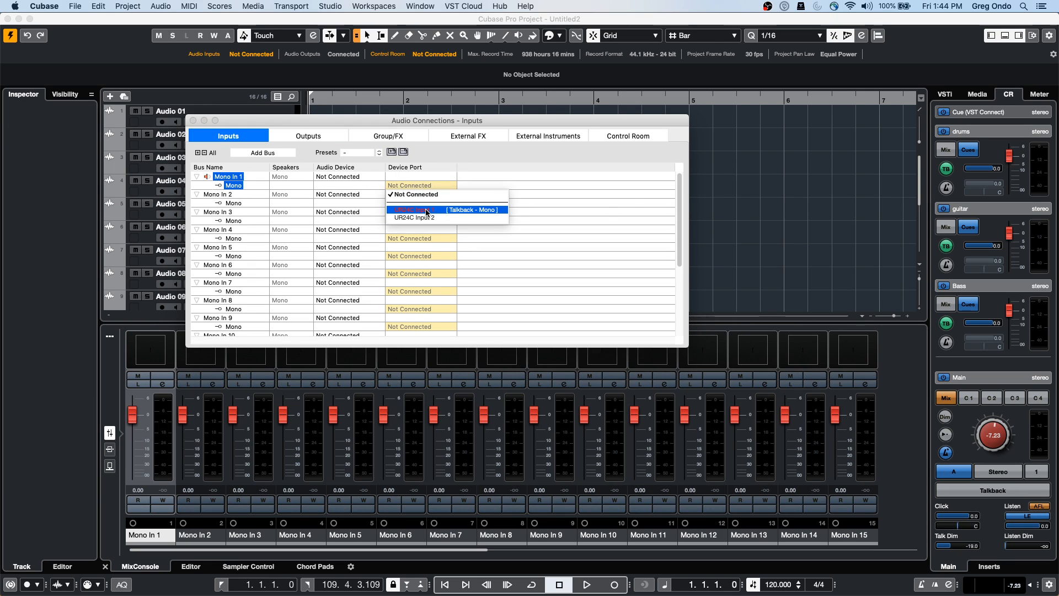
click(436, 208)
click(681, 209)
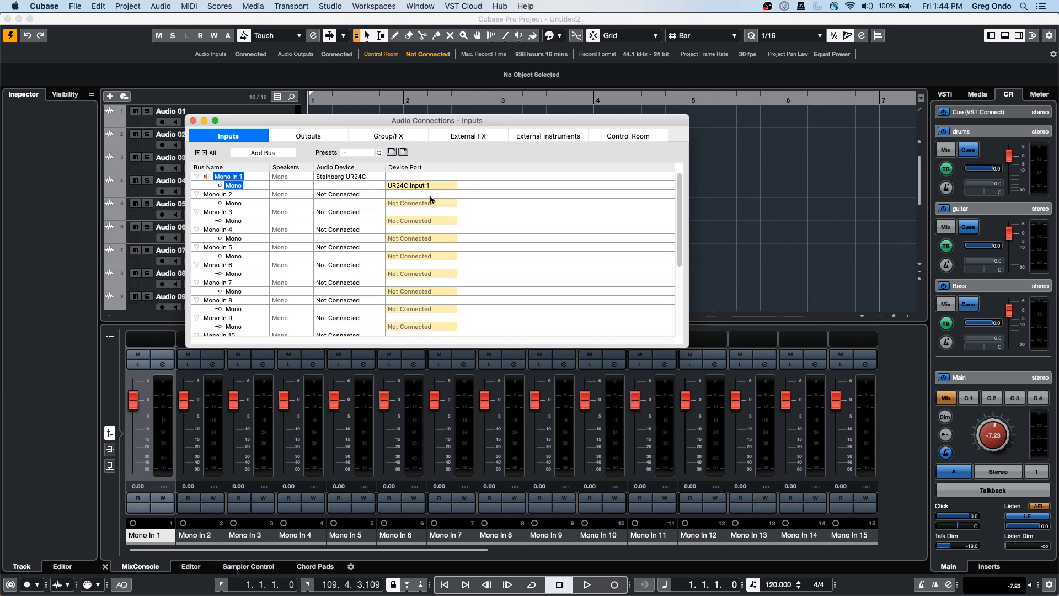
click(422, 202)
click(419, 235)
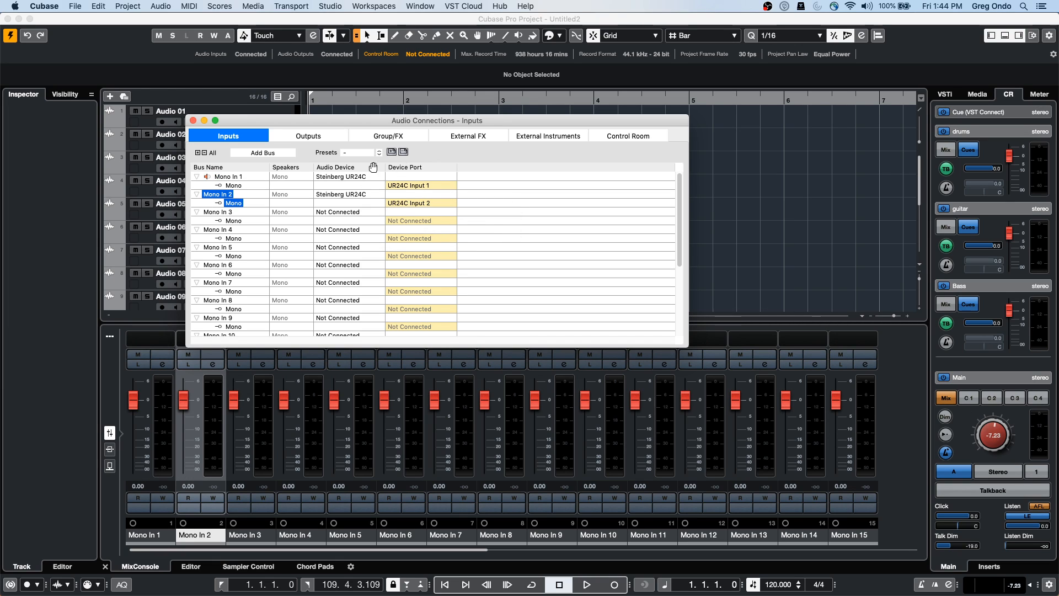
click(193, 120)
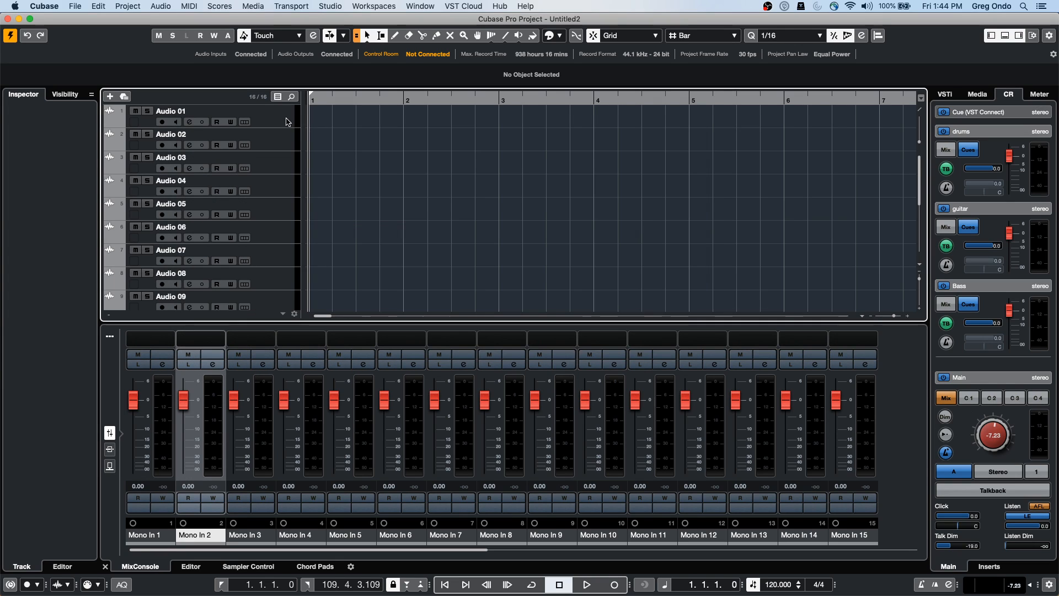
click(182, 117)
In the Inspector, change Audio 01's output from No Bus to Stereo
right_click(49, 274)
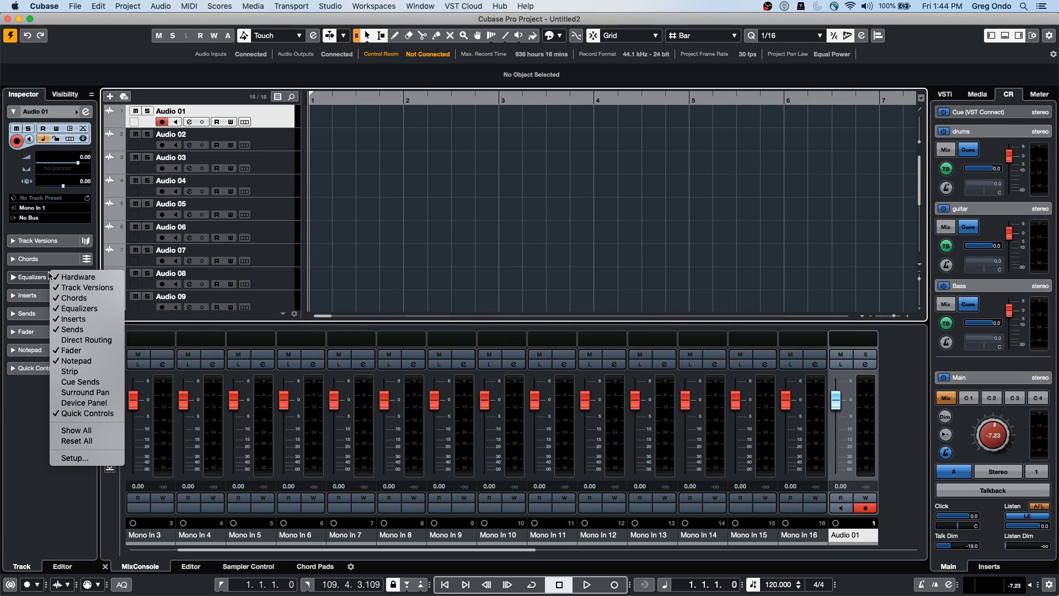
click(469, 214)
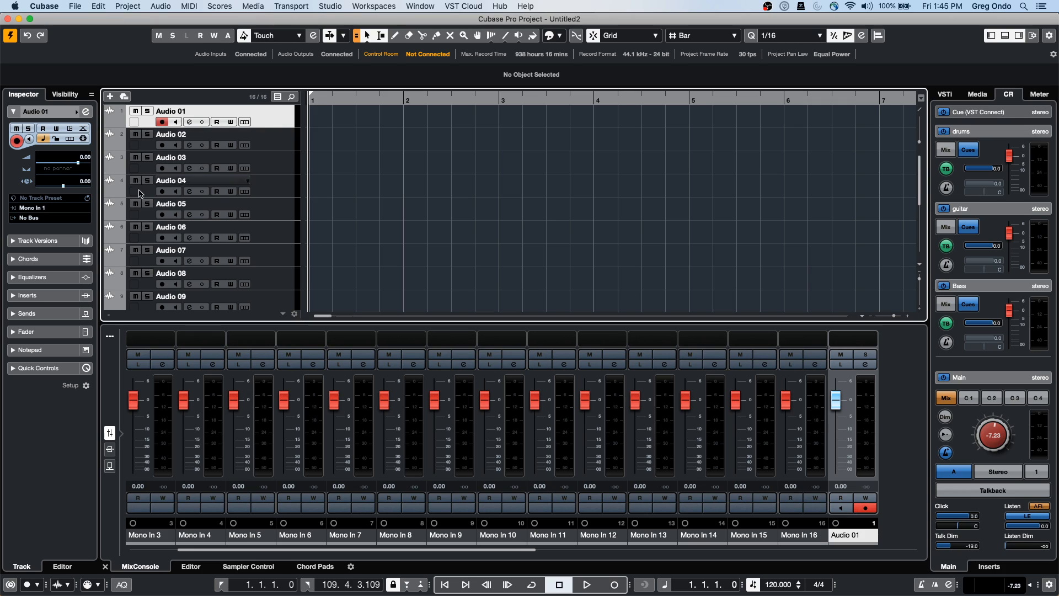
click(61, 220)
click(83, 265)
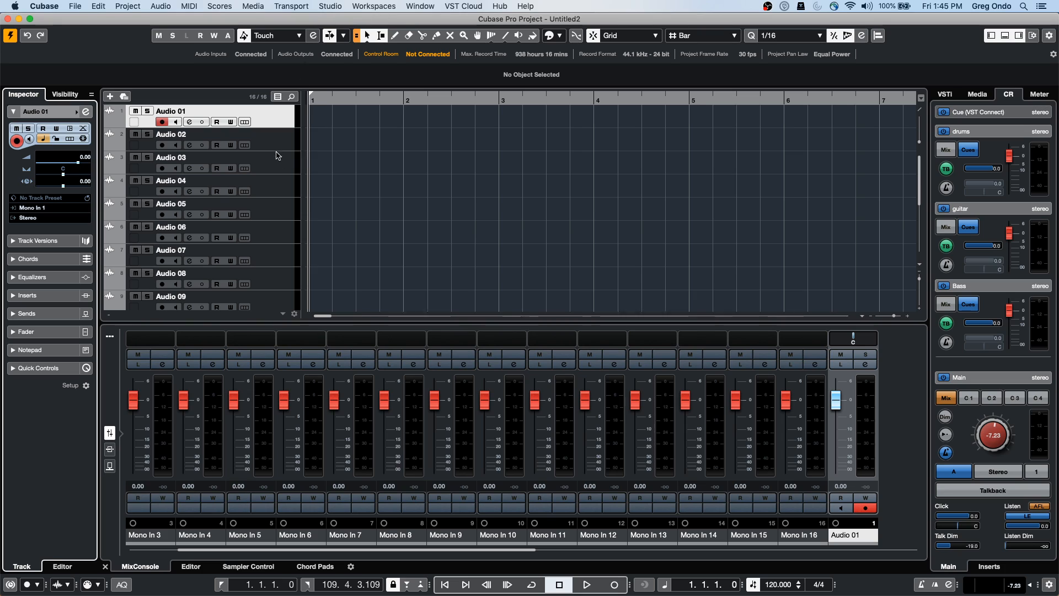
click(286, 115)
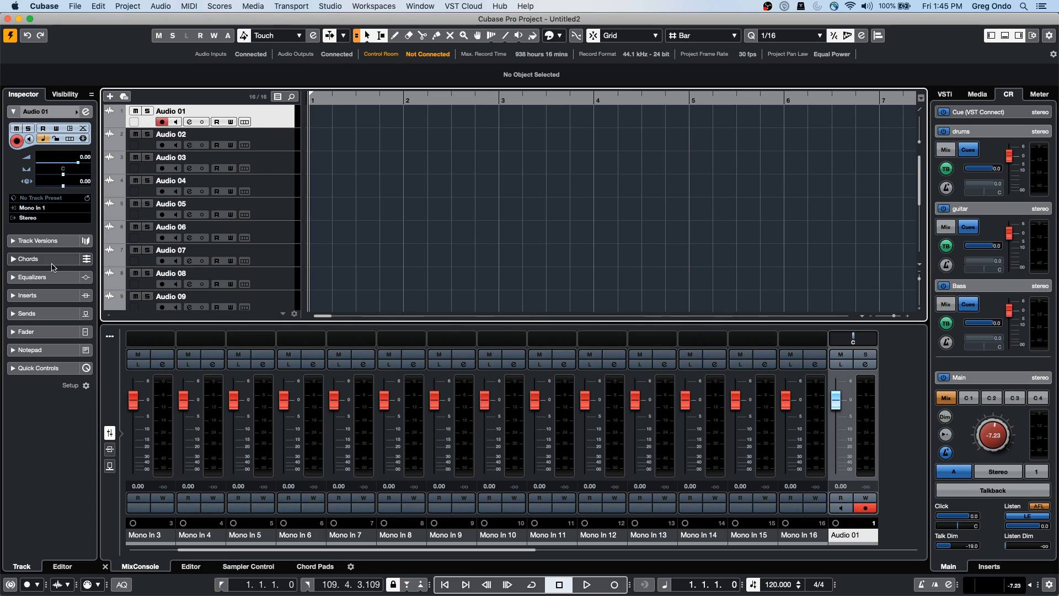
Add an FX channel with the REVelation reverb fed from Audio 01's send 1
click(55, 314)
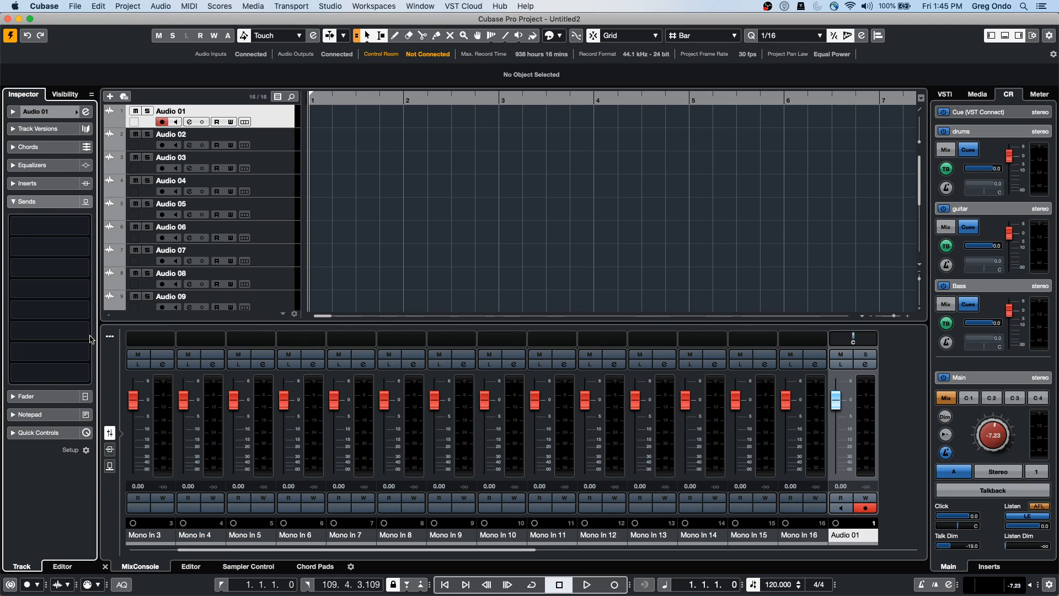
click(64, 230)
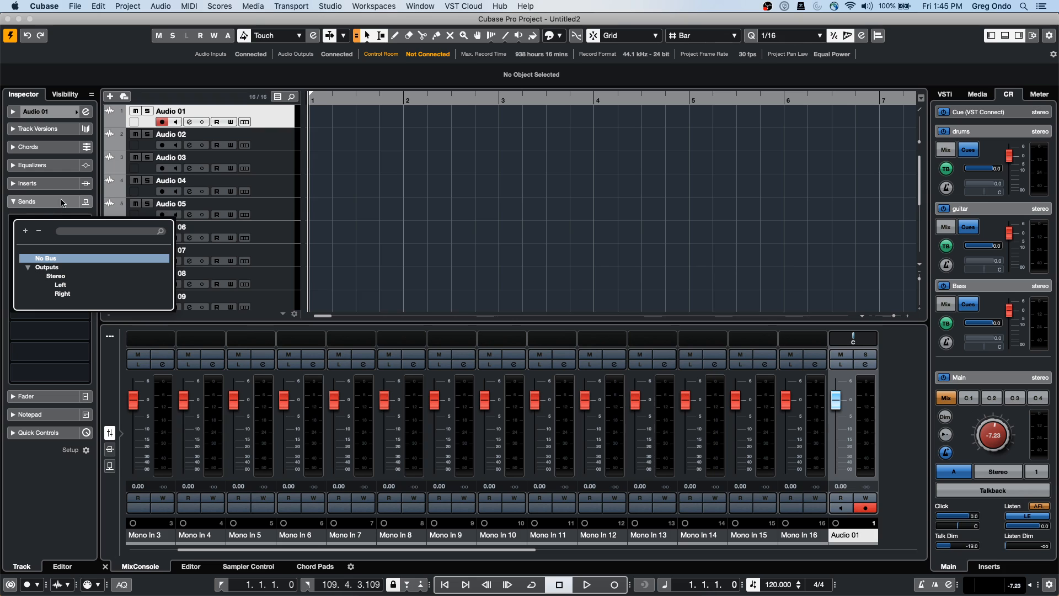
click(43, 220)
right_click(56, 216)
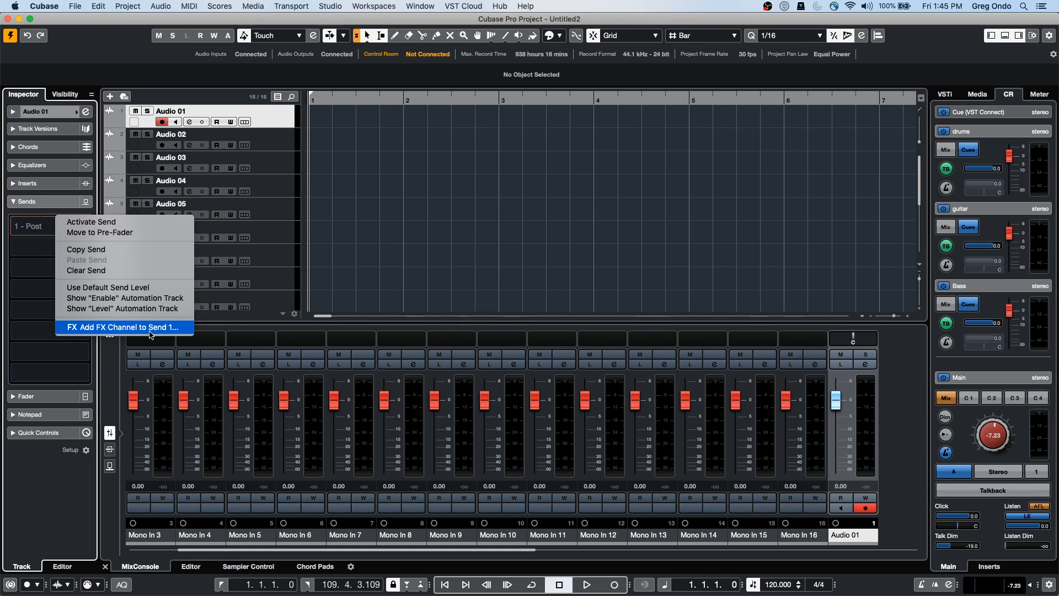
click(132, 327)
click(701, 229)
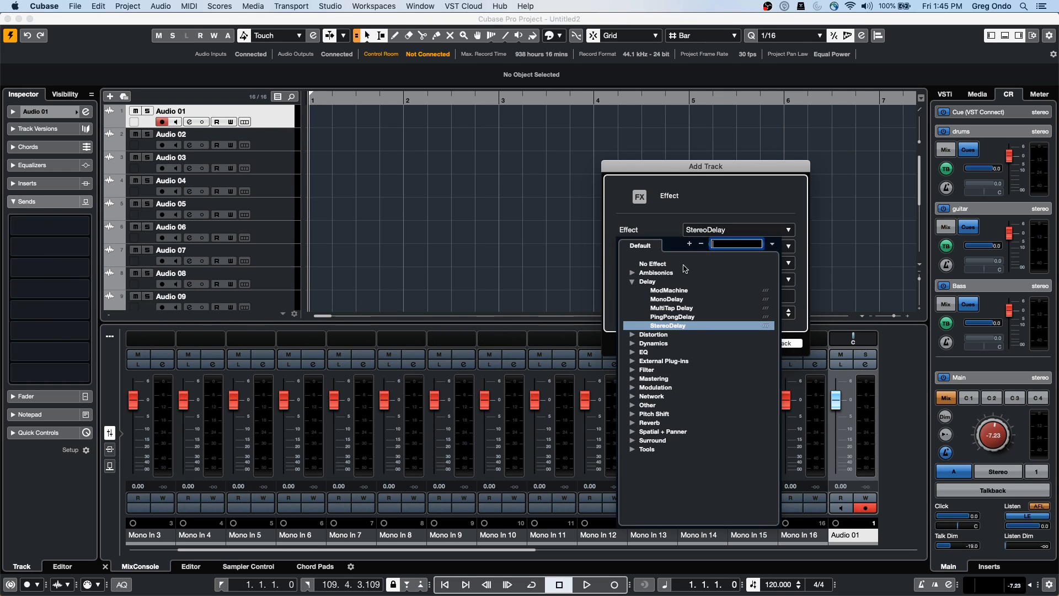
click(633, 423)
click(682, 461)
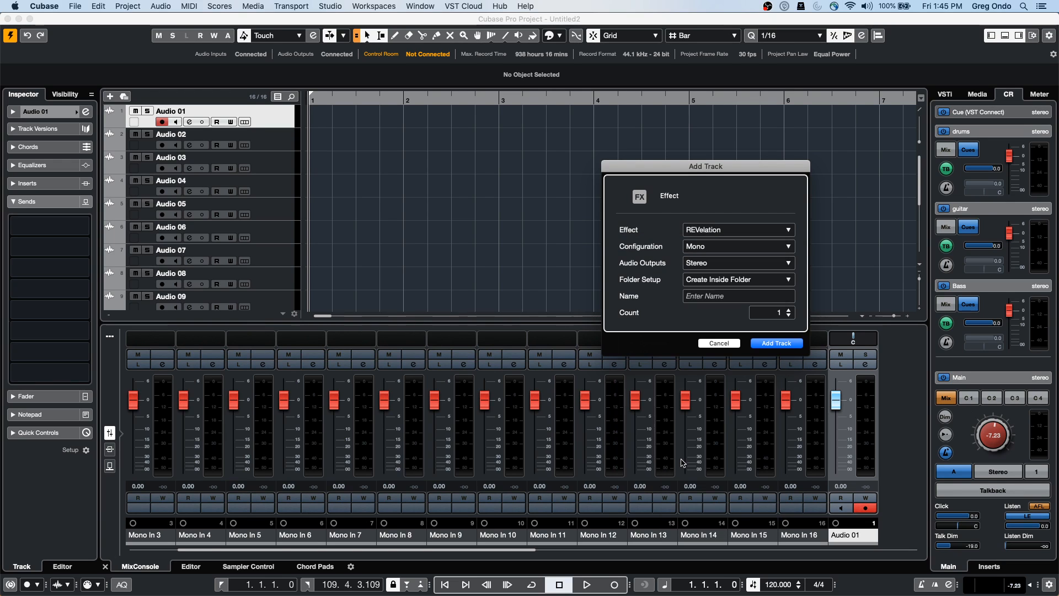
click(773, 344)
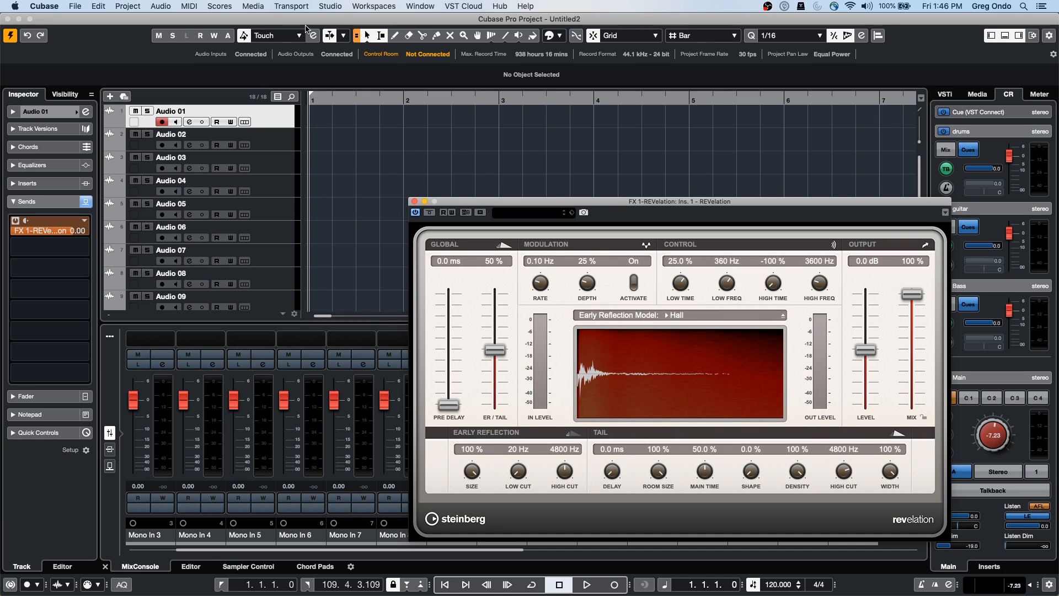
click(340, 6)
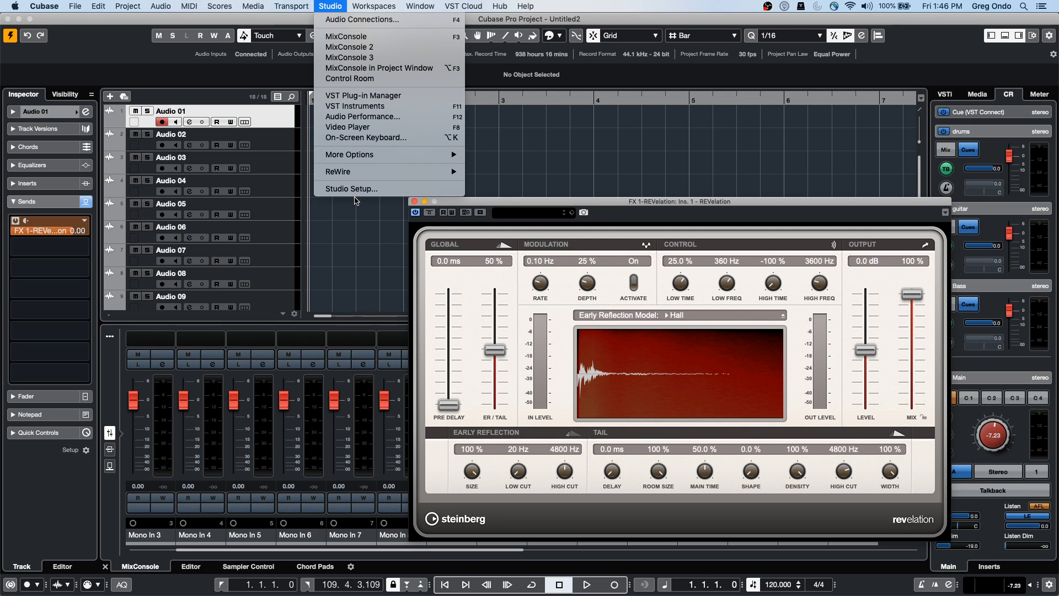
Try UR24C direct monitoring on and off in Studio Setup, then cancel without applying
click(359, 189)
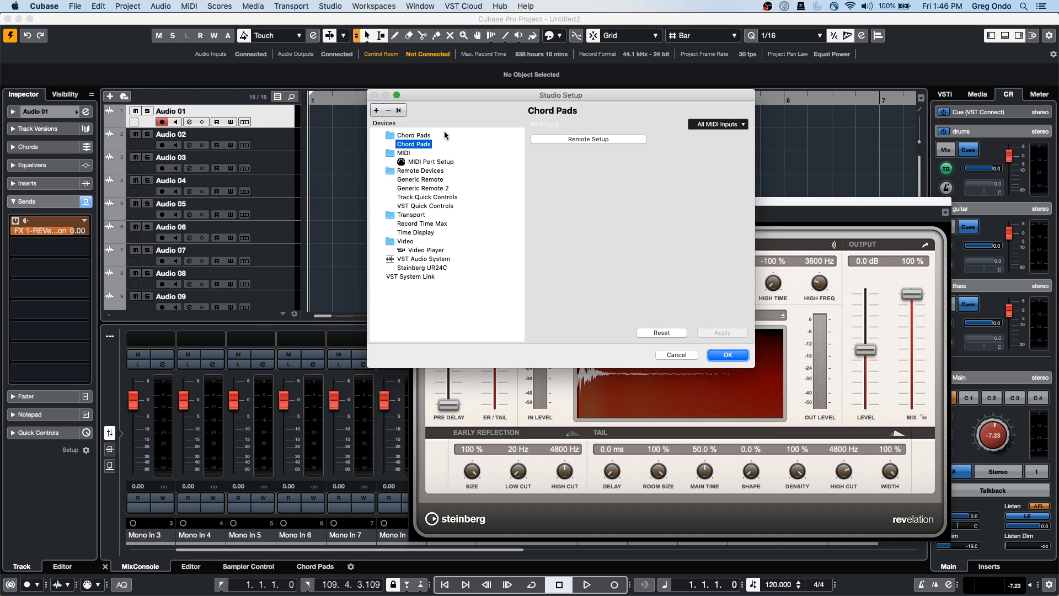
click(421, 259)
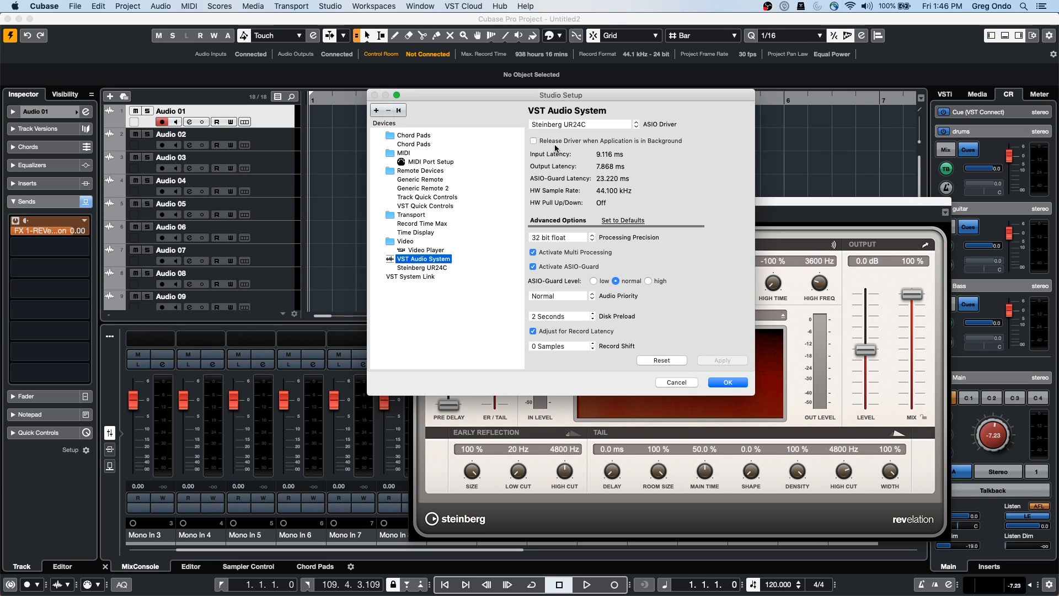
click(423, 268)
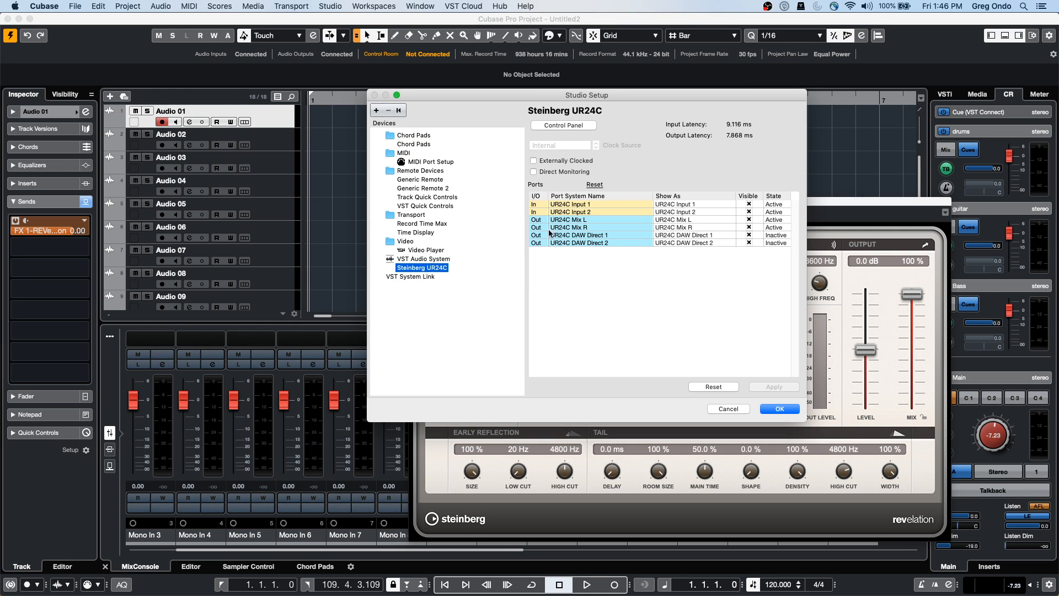
click(533, 171)
click(534, 173)
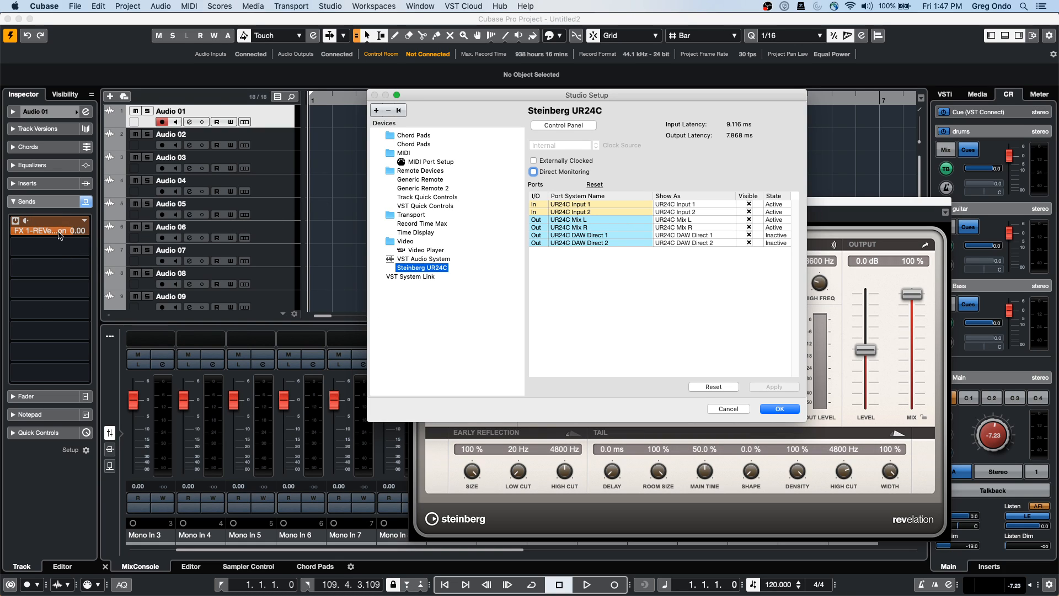
click(735, 410)
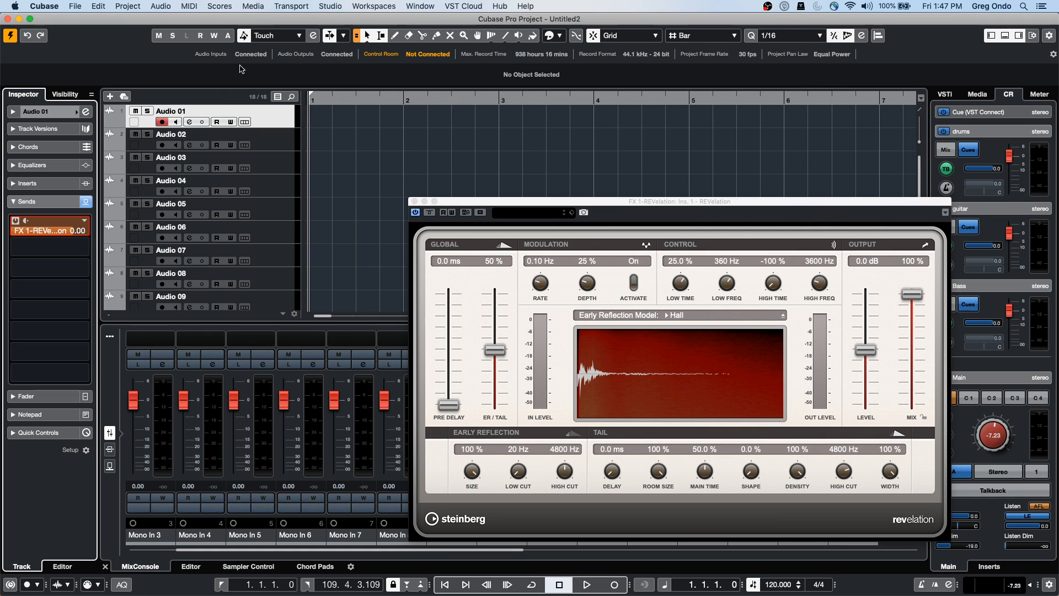
Close Studio Setup and the REVelation plug-in window
click(331, 6)
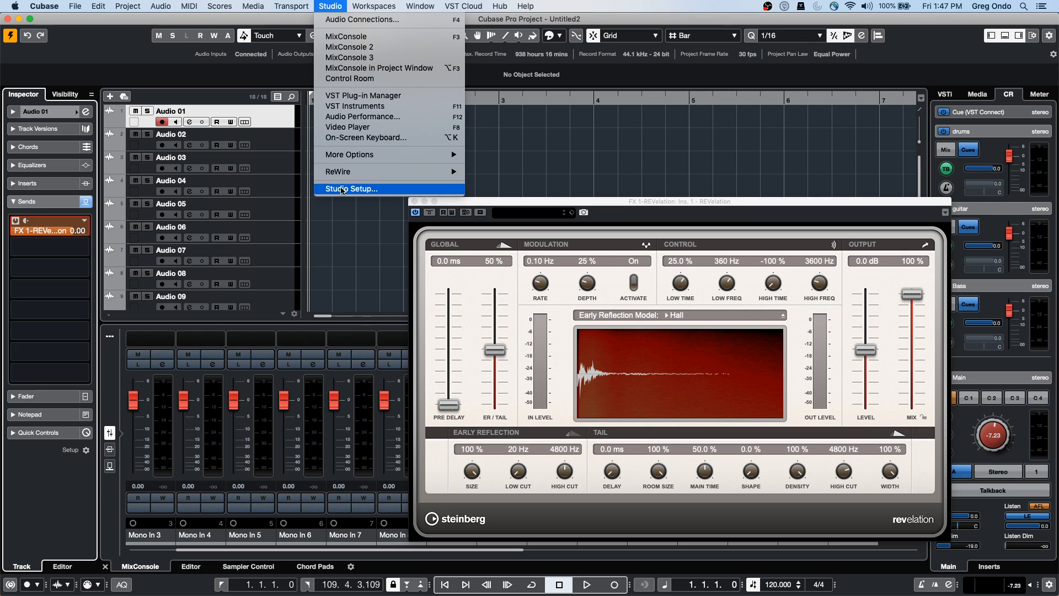
click(343, 190)
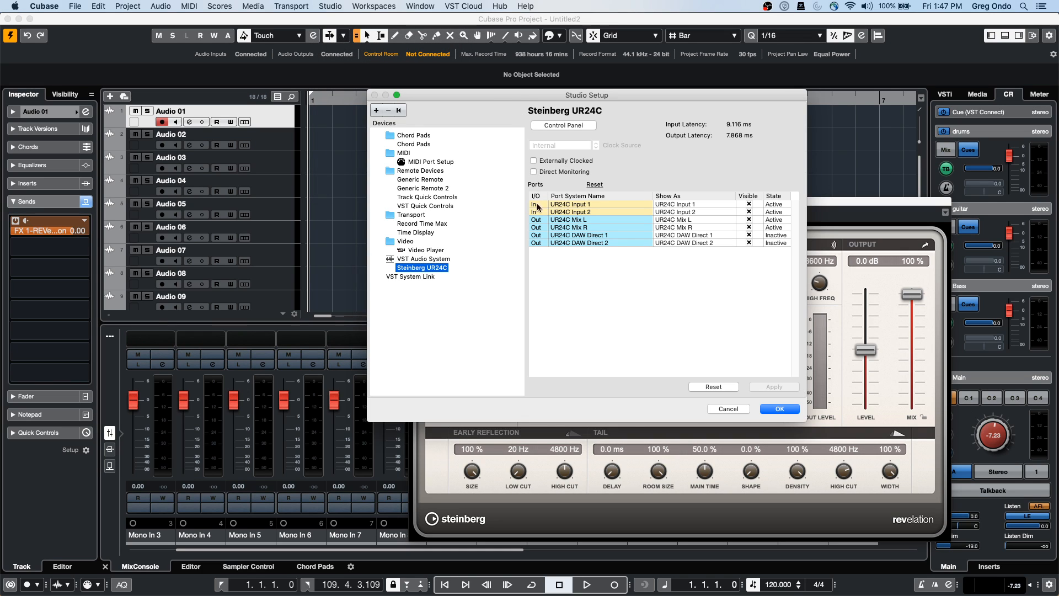
click(735, 408)
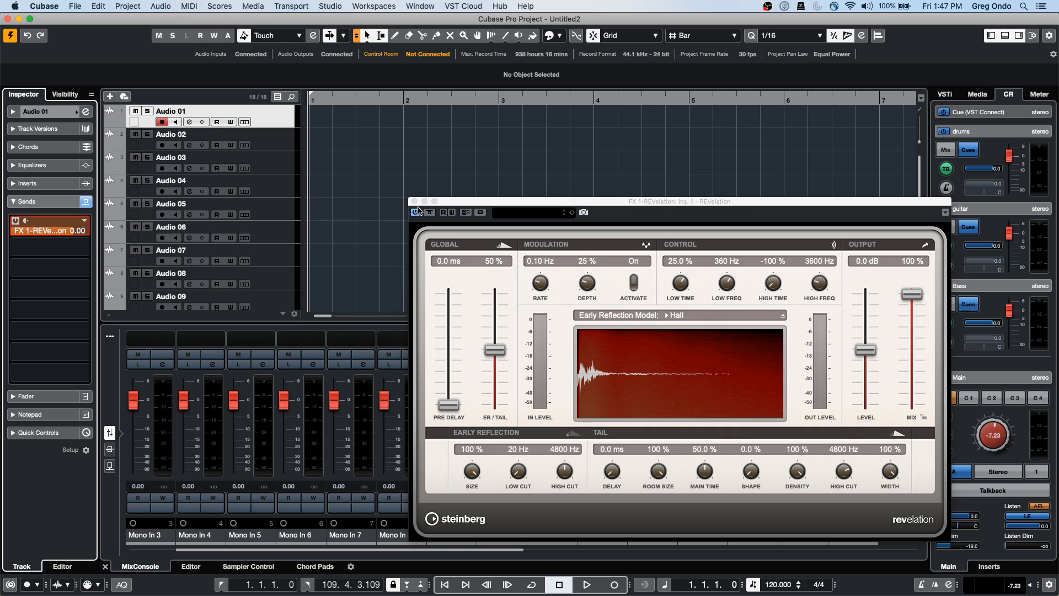
click(414, 202)
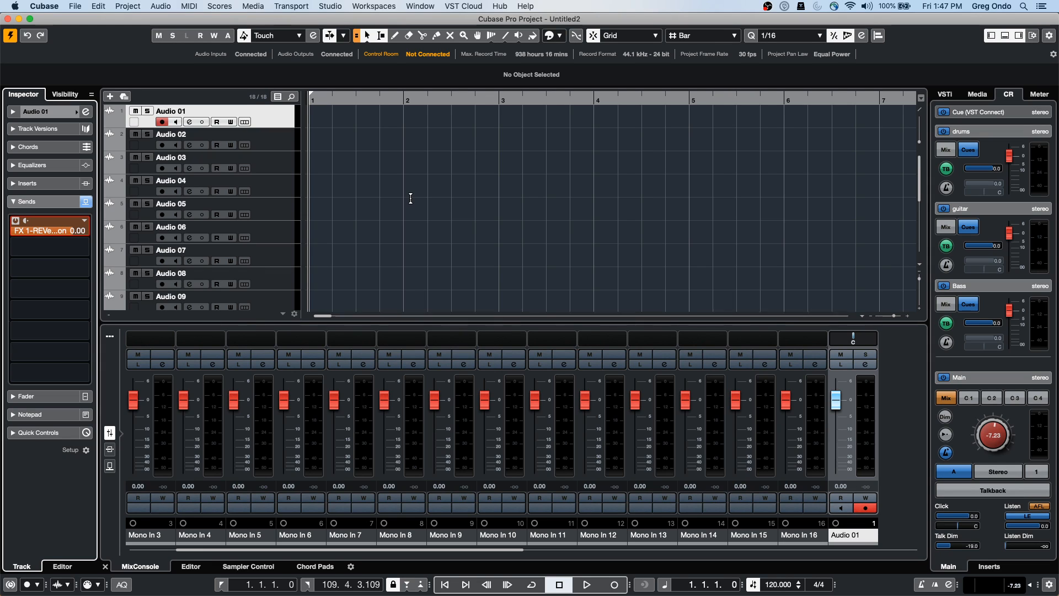
Close the current project without saving its changes
click(74, 7)
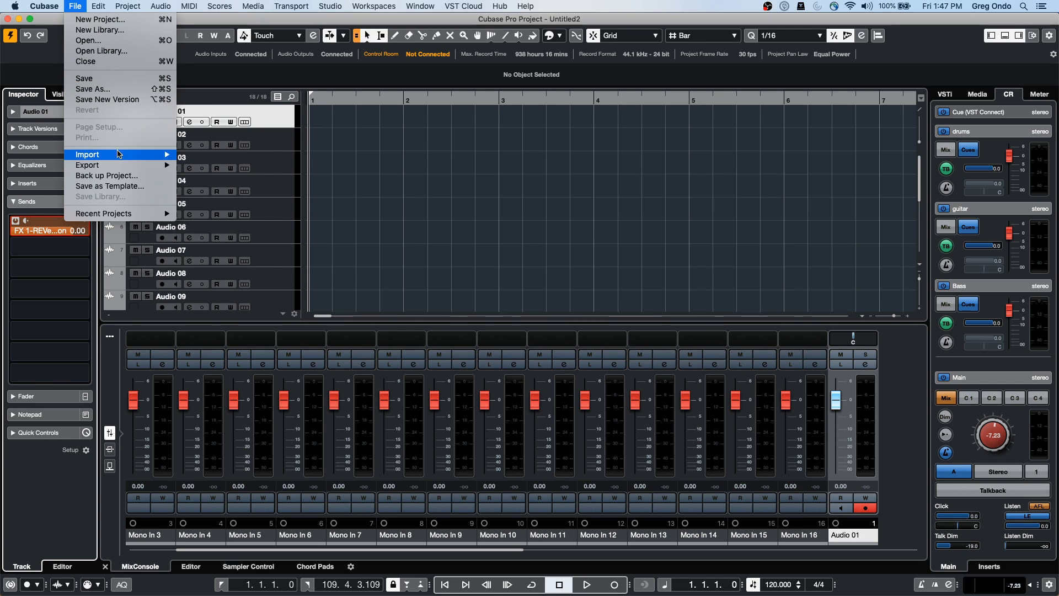
mouse_move(117, 168)
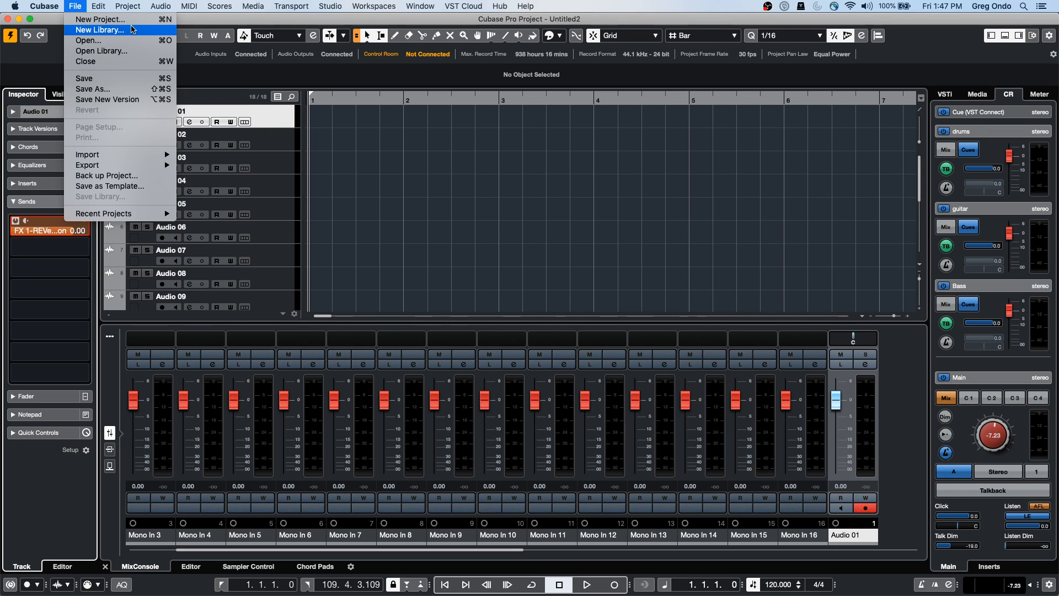
mouse_move(89, 9)
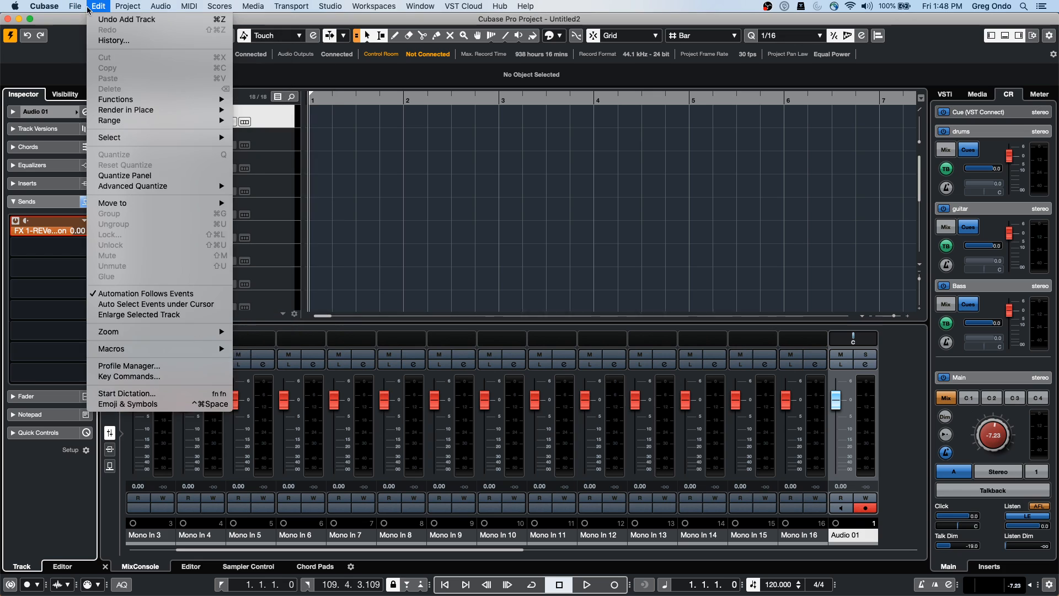
click(7, 20)
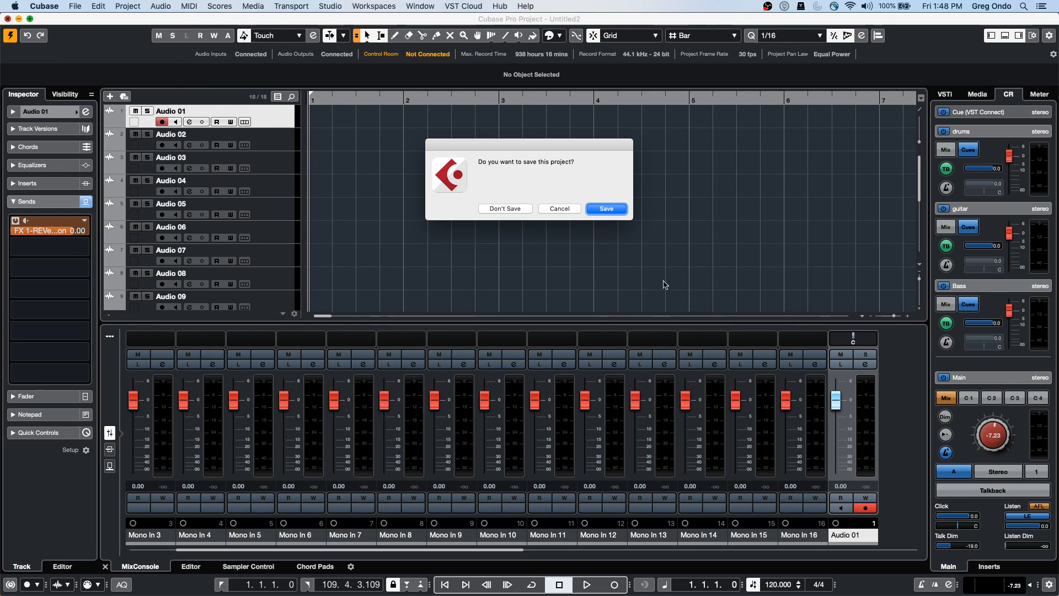
click(505, 208)
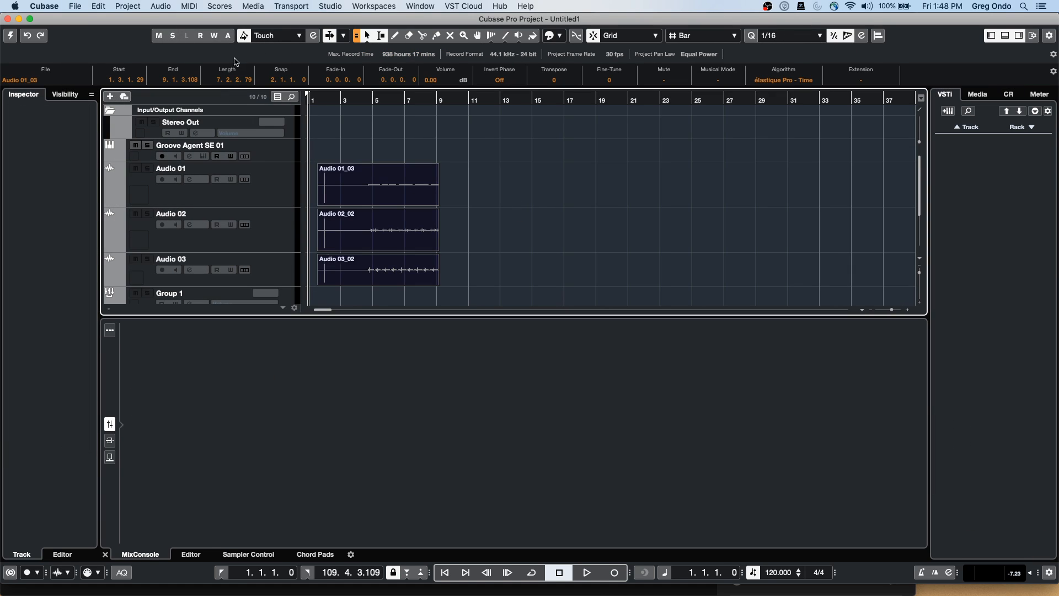
Create a new empty project and confirm its project folder
click(69, 5)
click(86, 20)
click(812, 445)
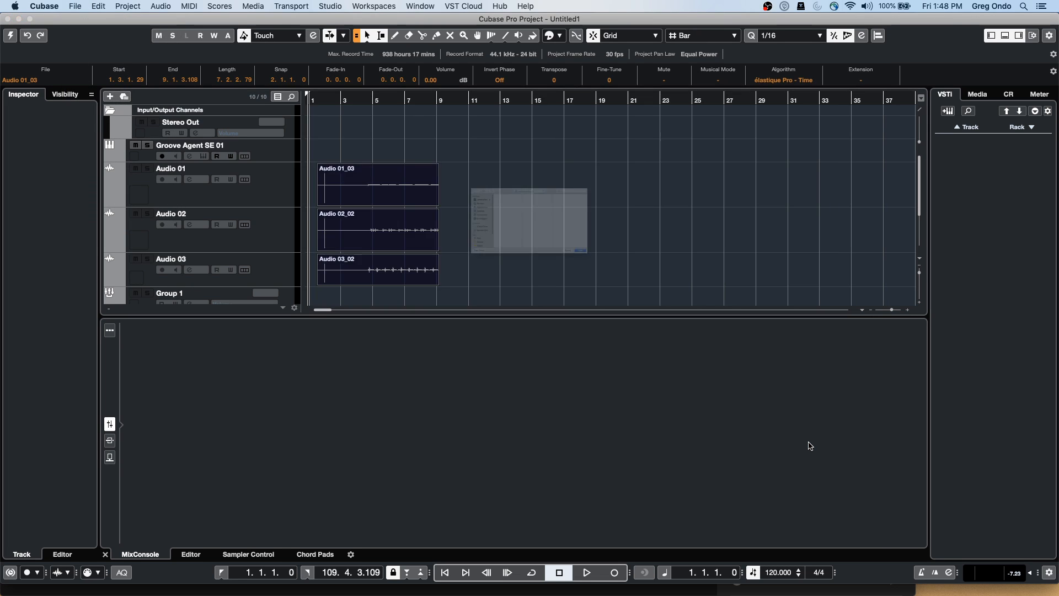
click(720, 333)
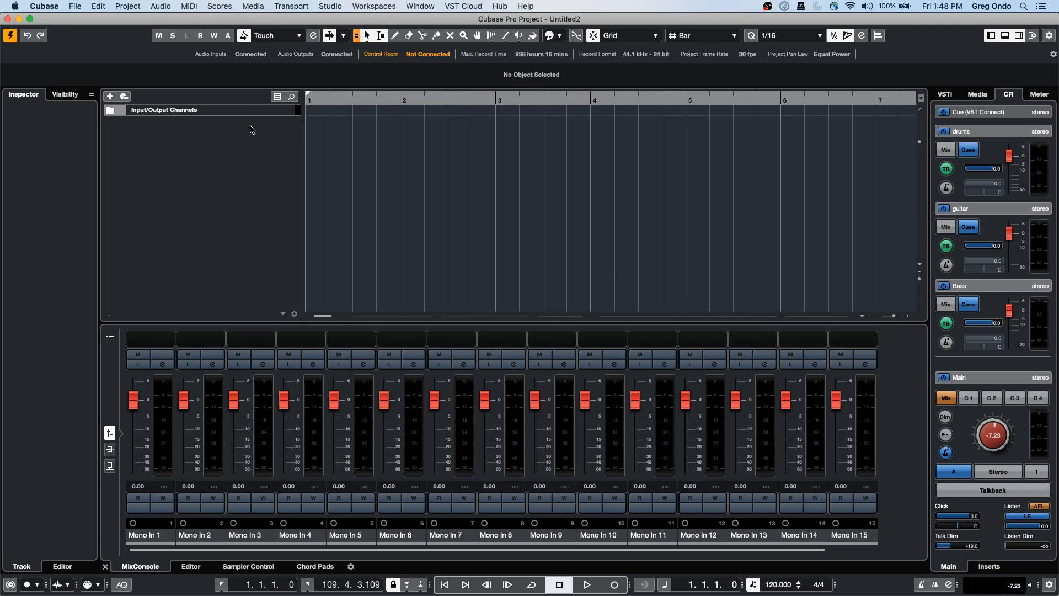
Import jazz.wav as a new audio track and make the track taller
right_click(178, 149)
click(75, 6)
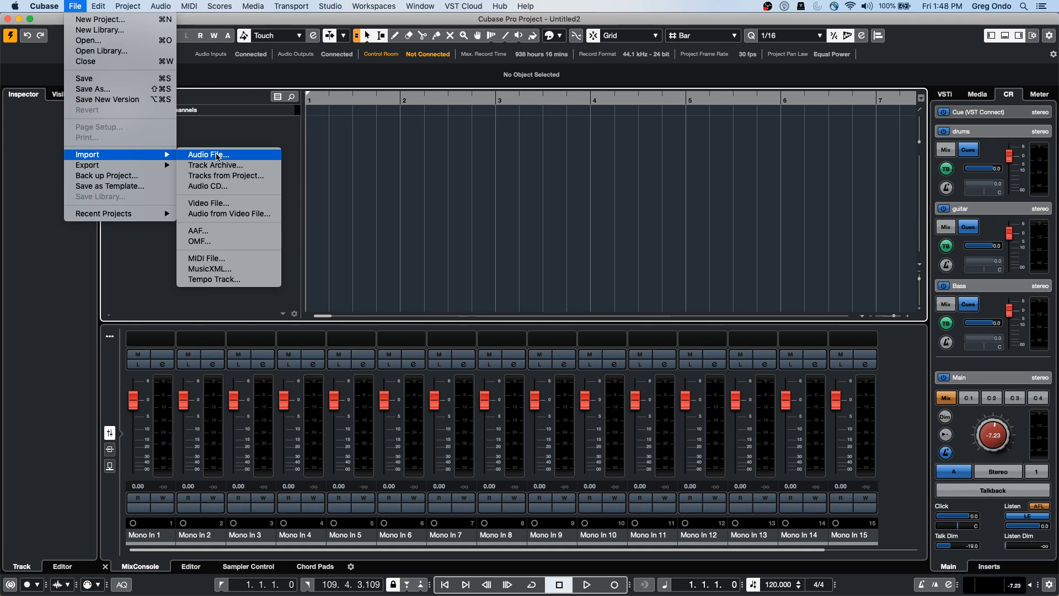
click(228, 156)
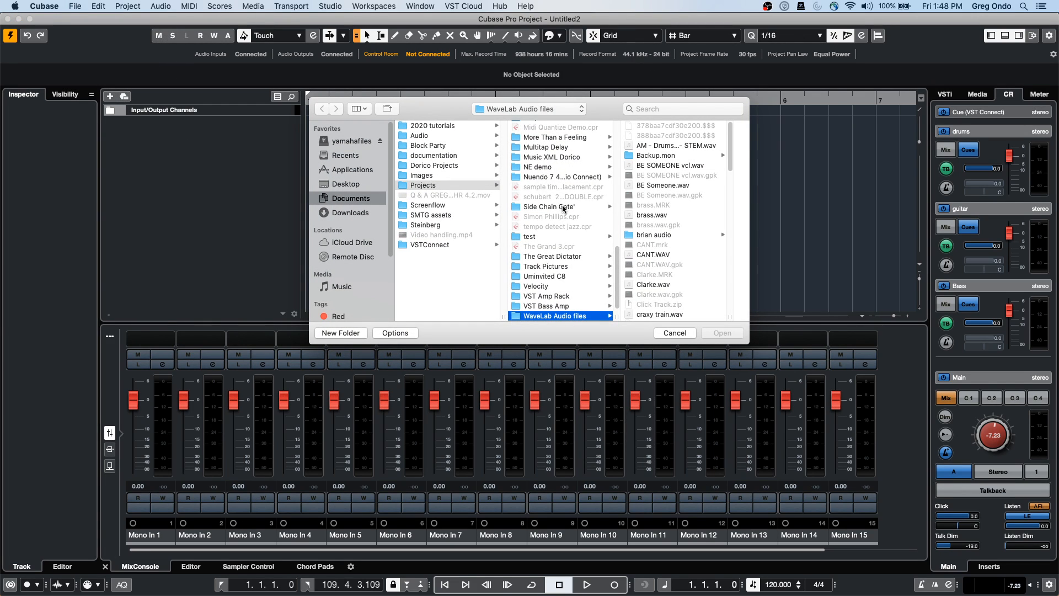
scroll(665, 259, down, 10)
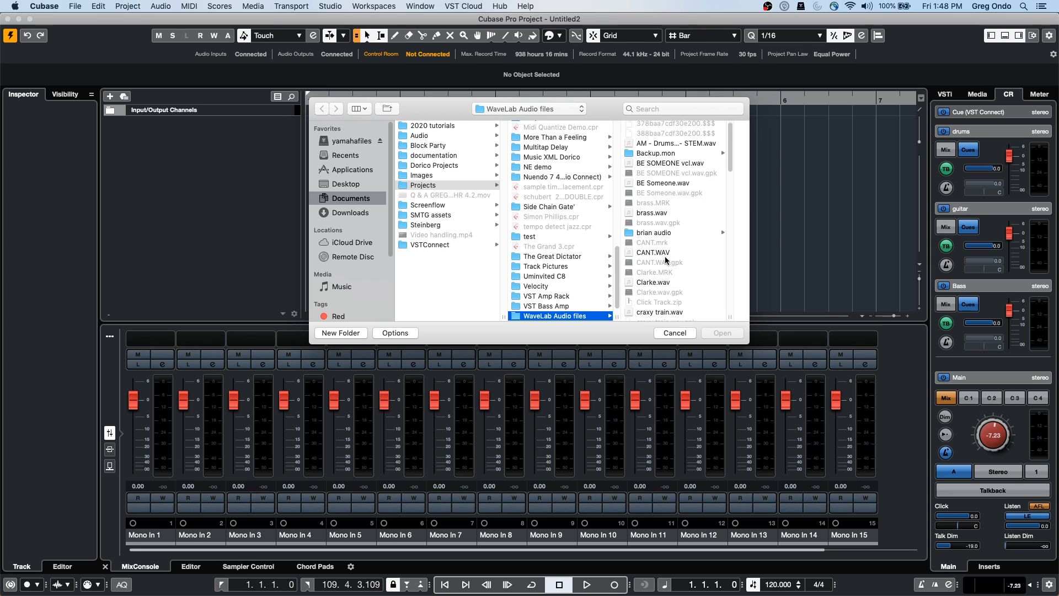
double_click(657, 297)
click(660, 309)
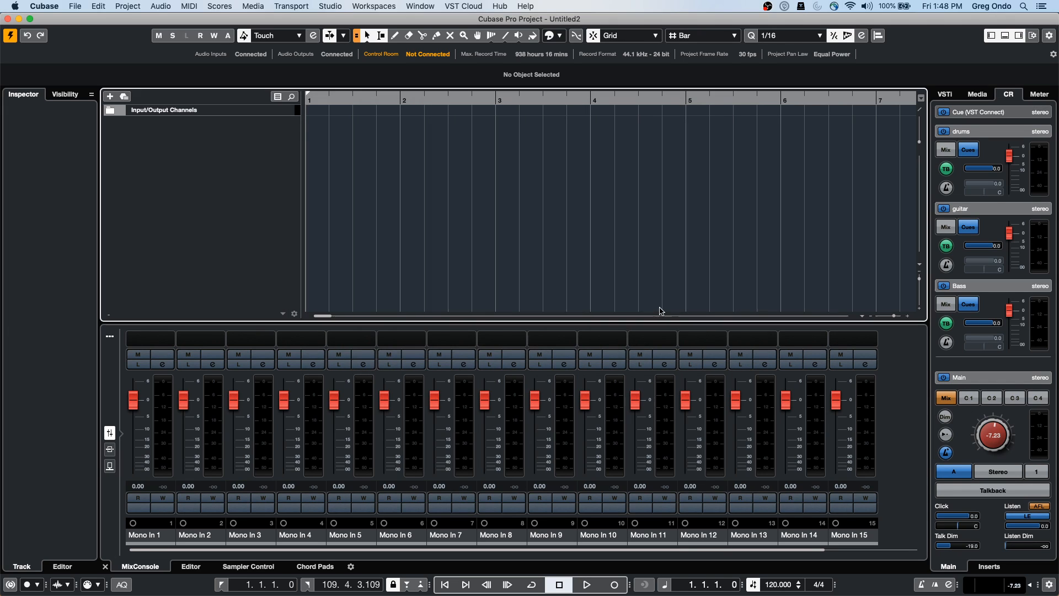
drag(283, 137, 282, 166)
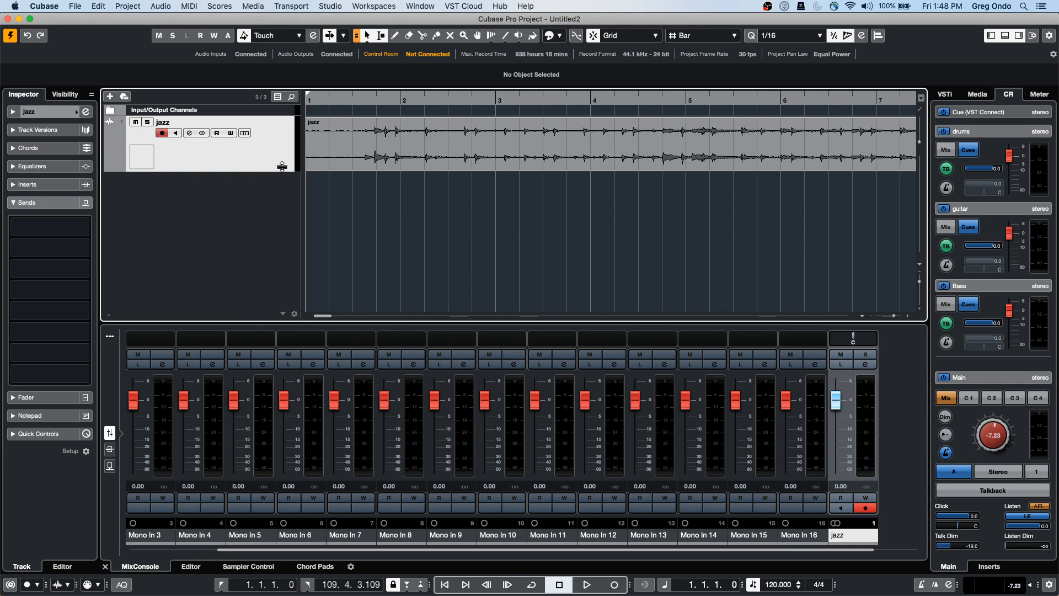
Run Tempo Detection on the jazz audio event and start the analysis
click(384, 167)
click(120, 8)
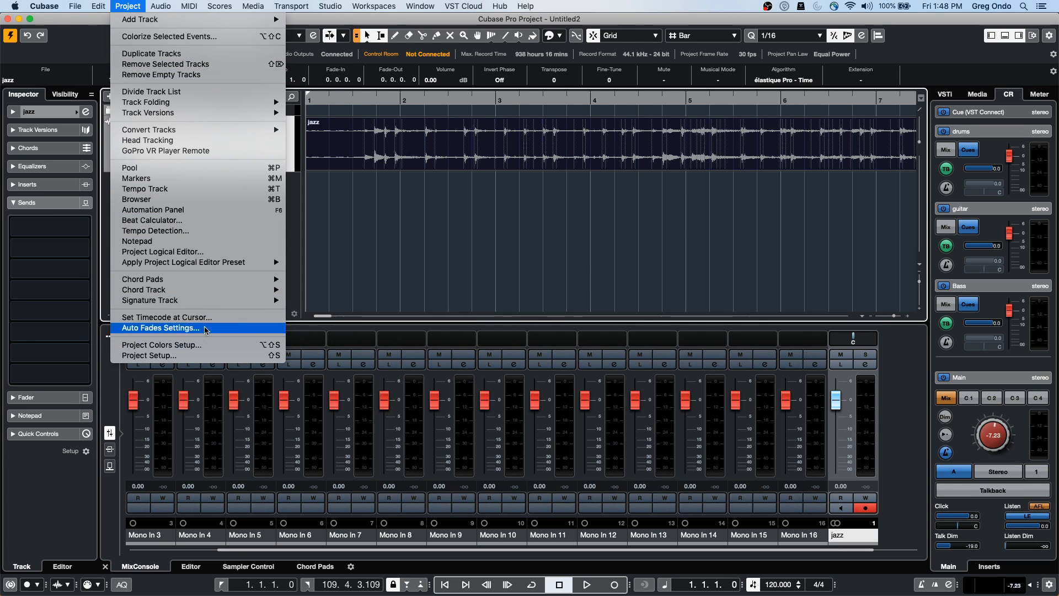
click(227, 231)
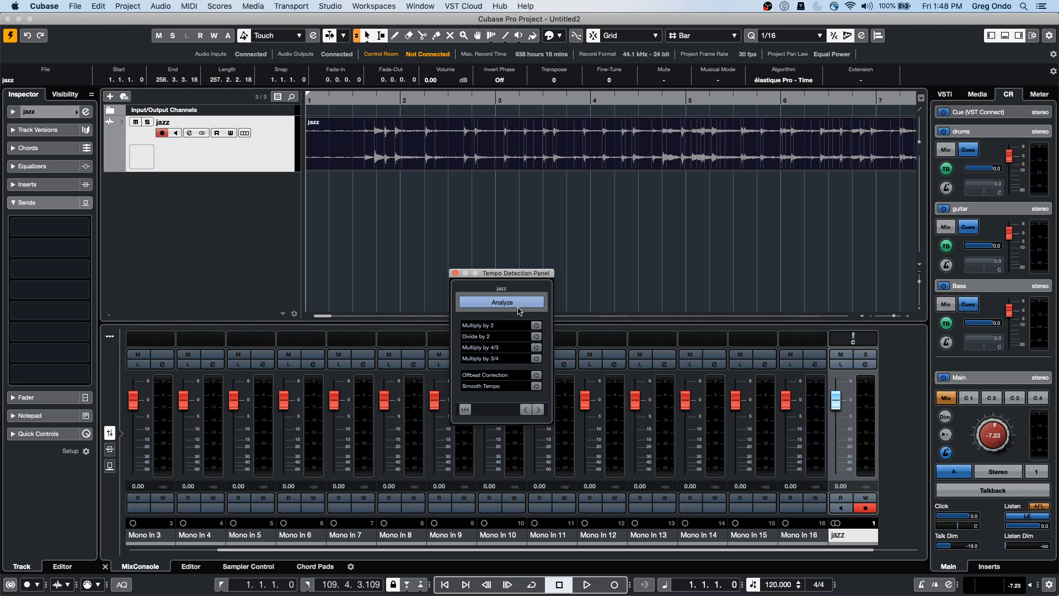
click(517, 304)
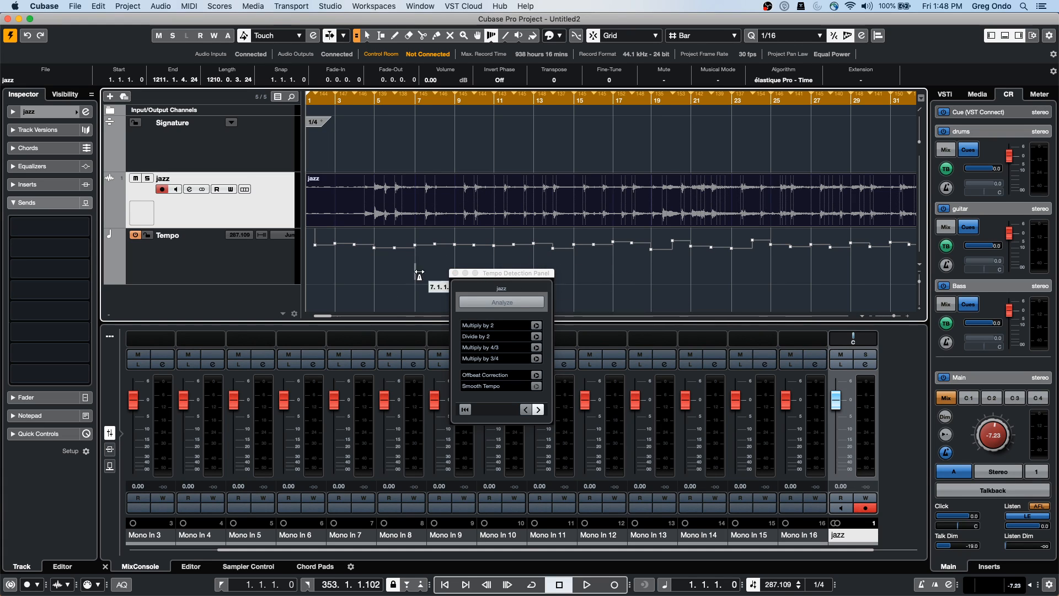
Close the Tempo Detection Panel and split the jazz event at bar 5
click(456, 273)
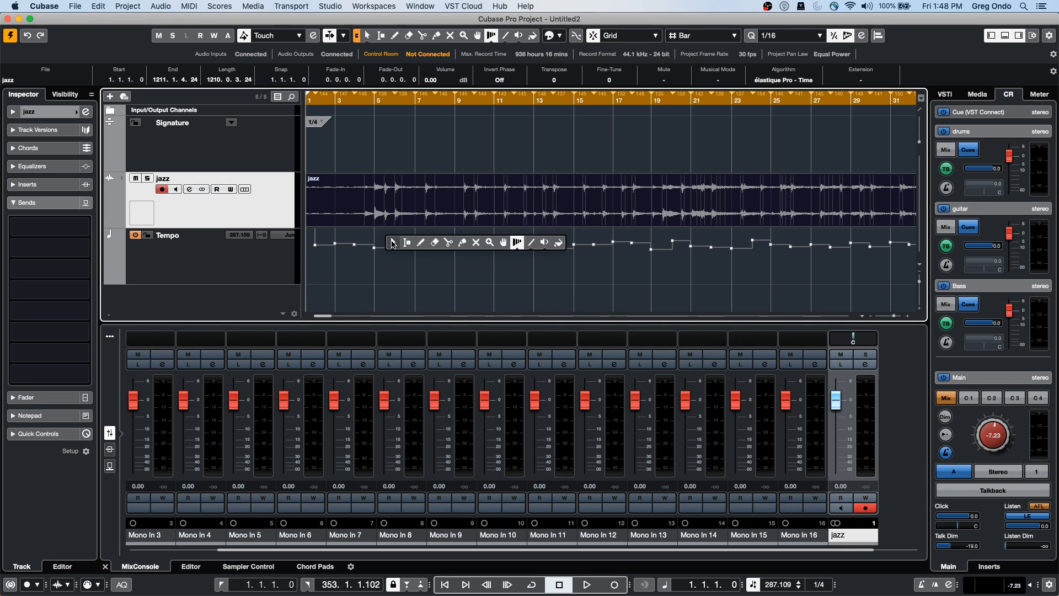
key(3)
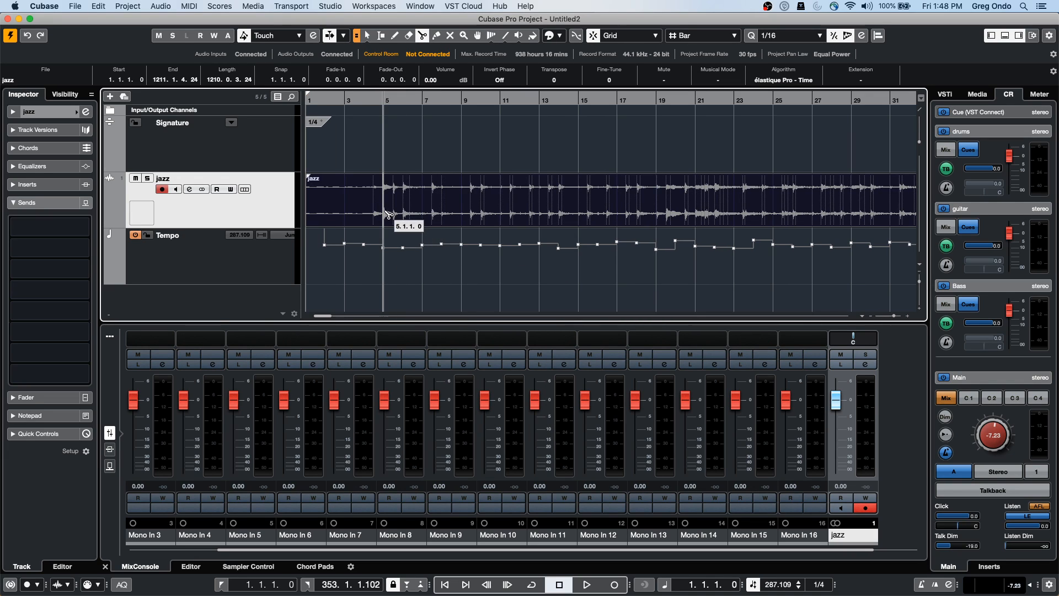
click(387, 219)
Erase the first jazz part, undo to restore it, and select the Range tool
right_click(351, 216)
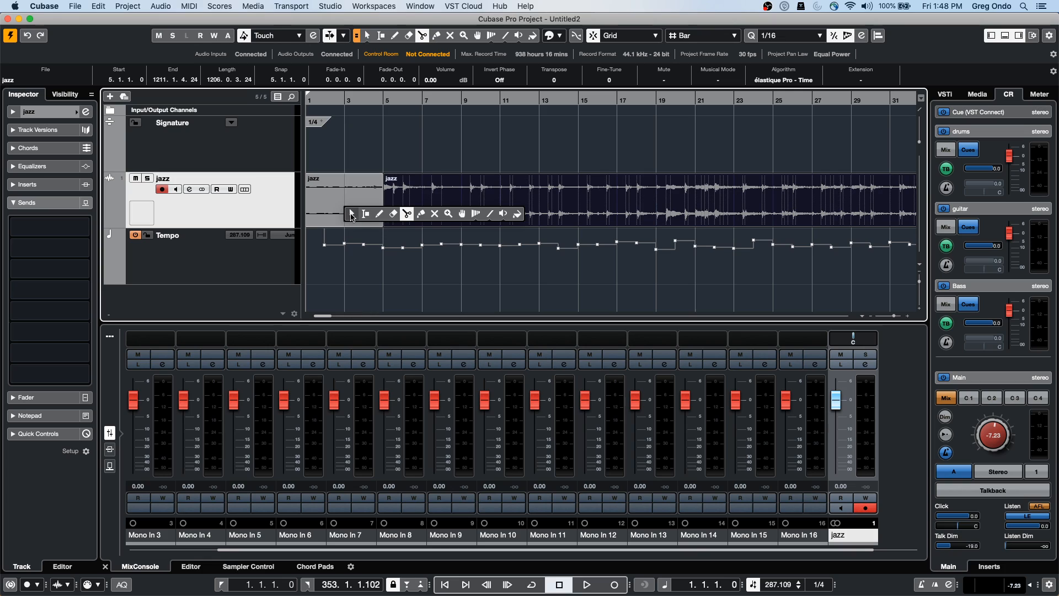
click(393, 214)
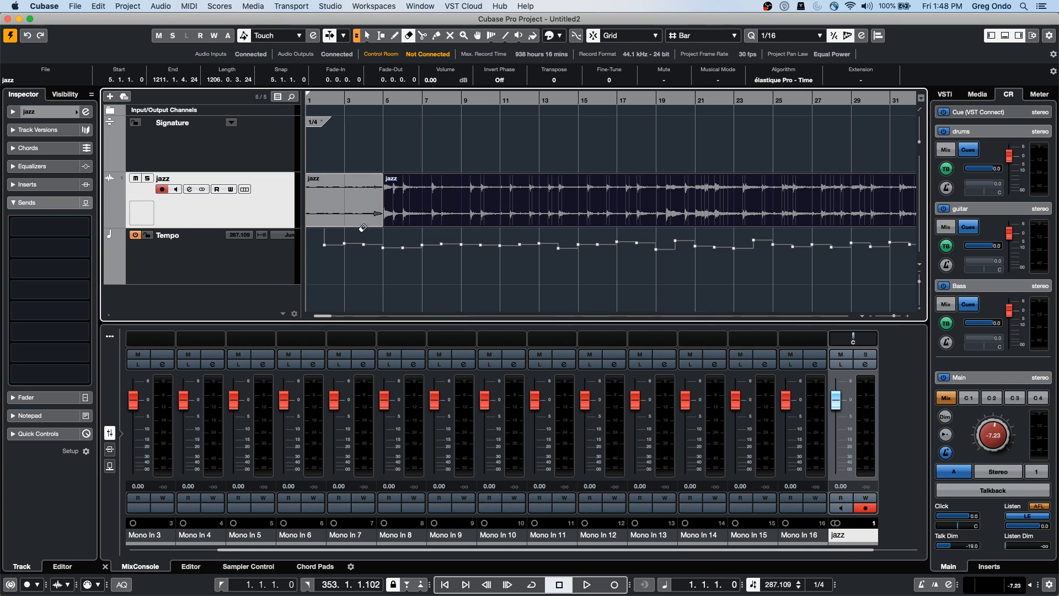
click(353, 220)
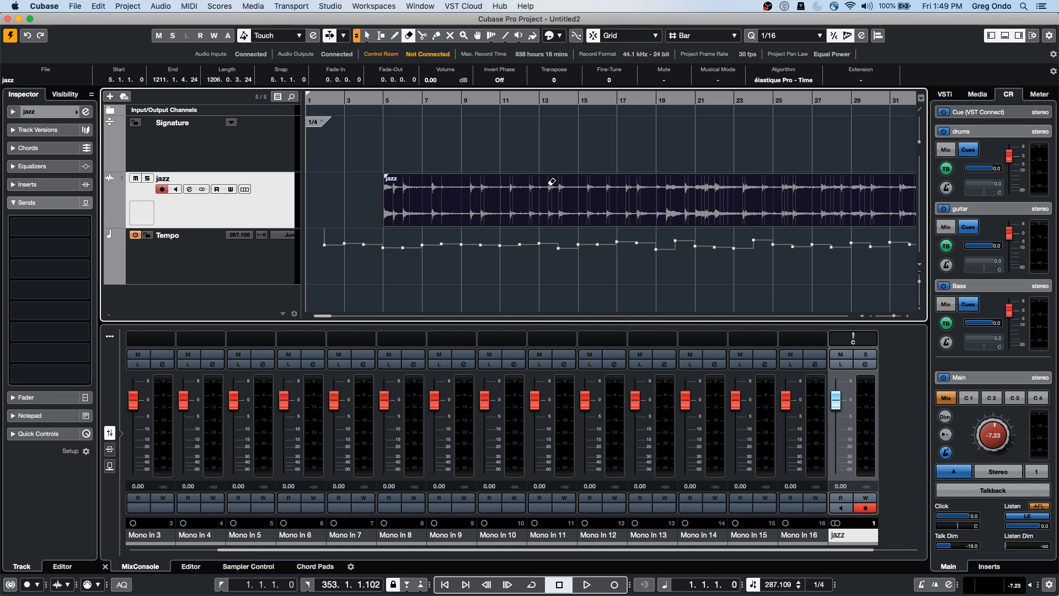
key(super+z)
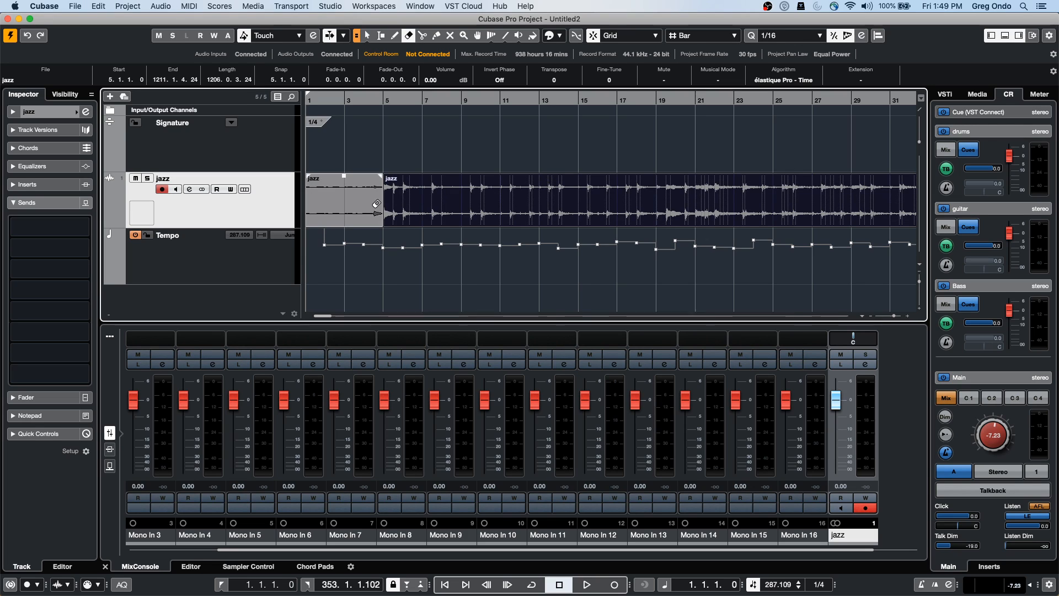
right_click(449, 233)
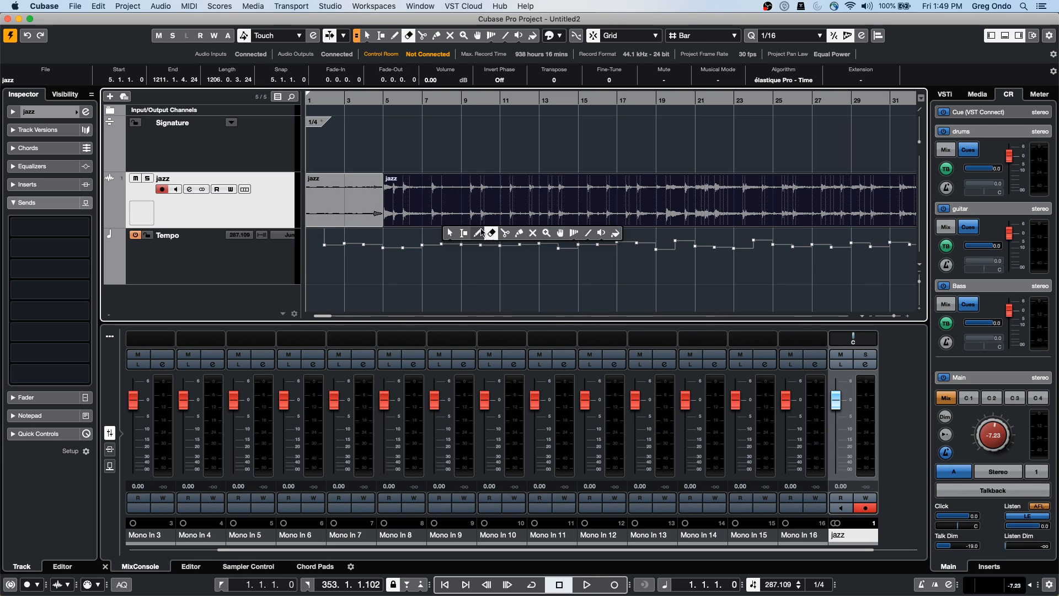
click(462, 233)
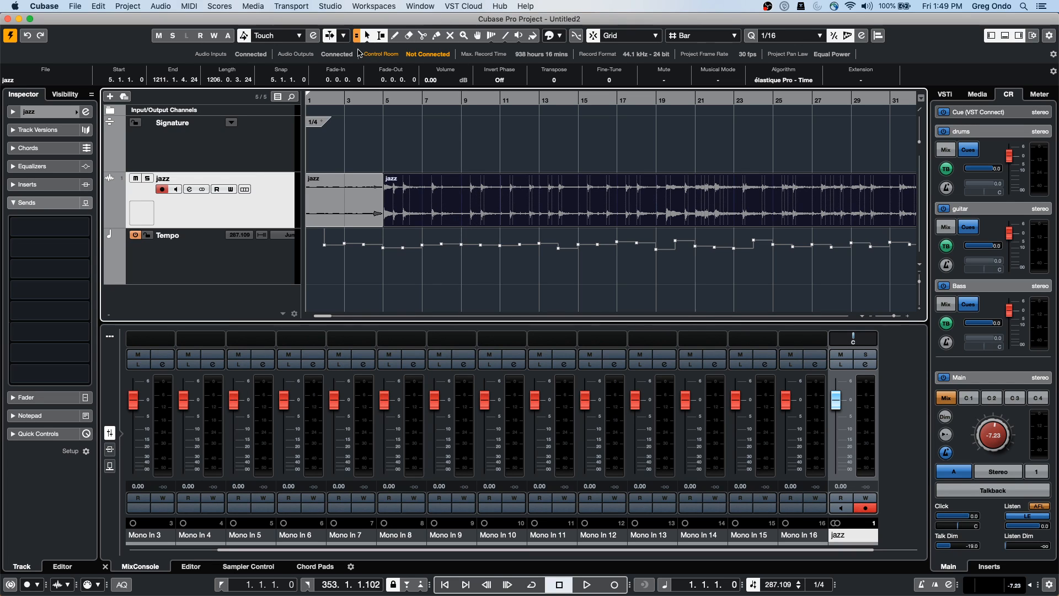
Audition from bars 8, 11, 7, 9, 17 and 12, then range-select bars 9–16 across all tracks
alt+shift+click(442, 185)
alt+shift+click(506, 190)
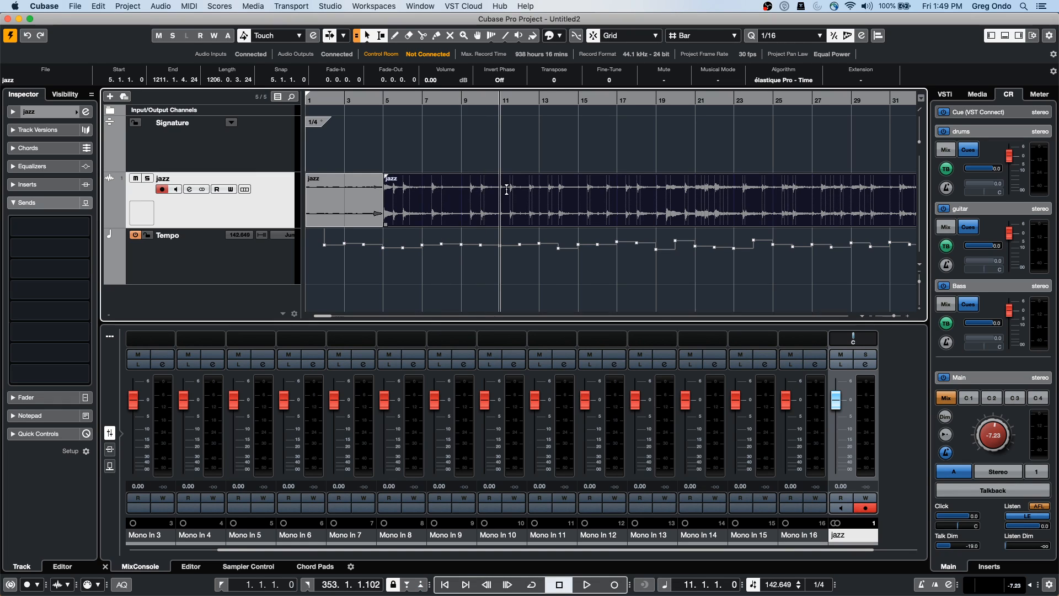
alt+shift+click(426, 248)
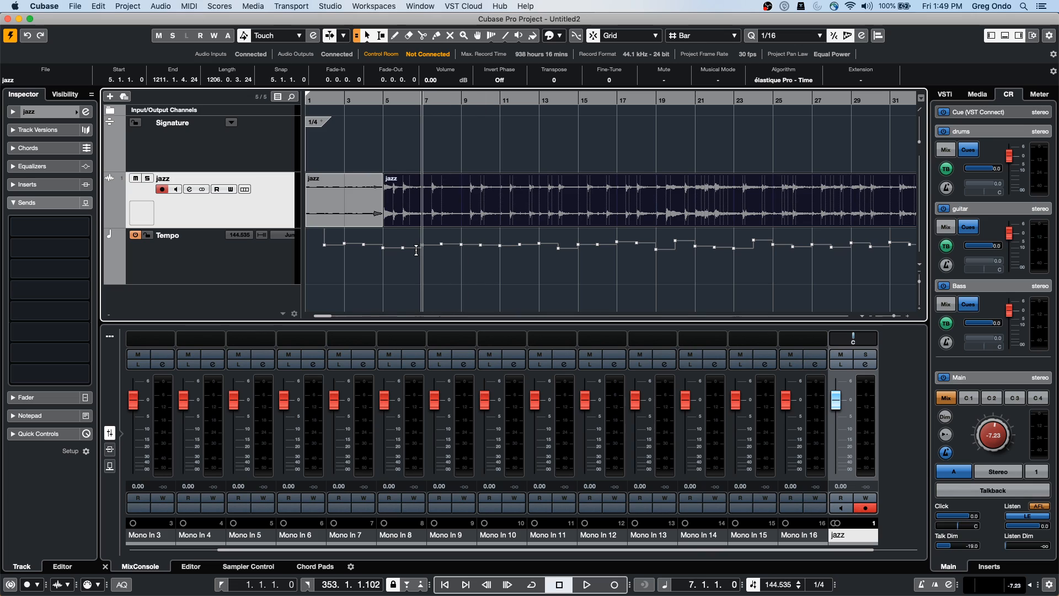
alt+shift+click(460, 250)
alt+shift+click(618, 257)
alt+shift+click(518, 252)
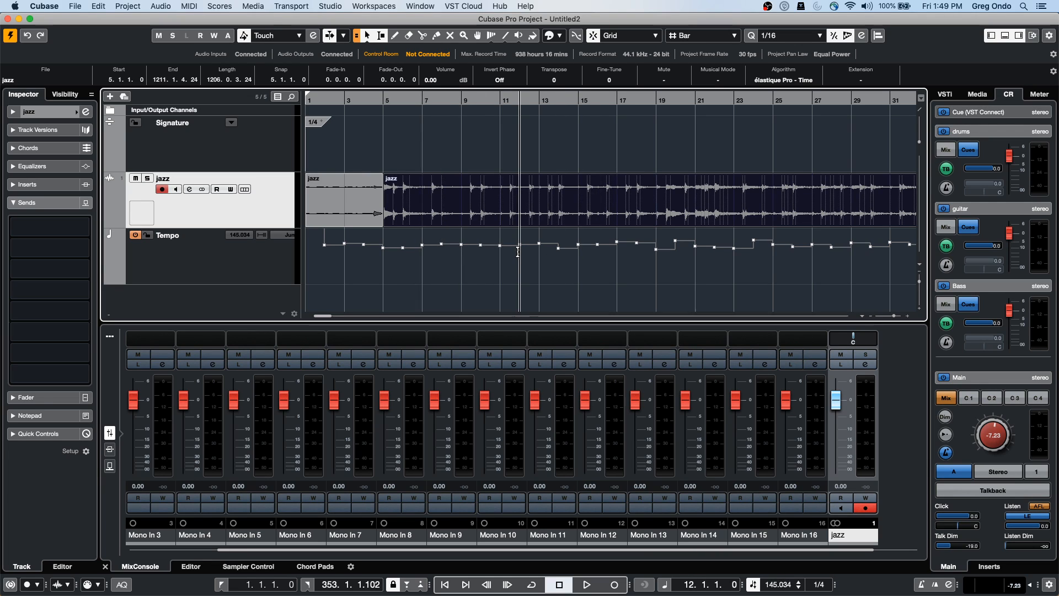
drag(478, 242, 604, 239)
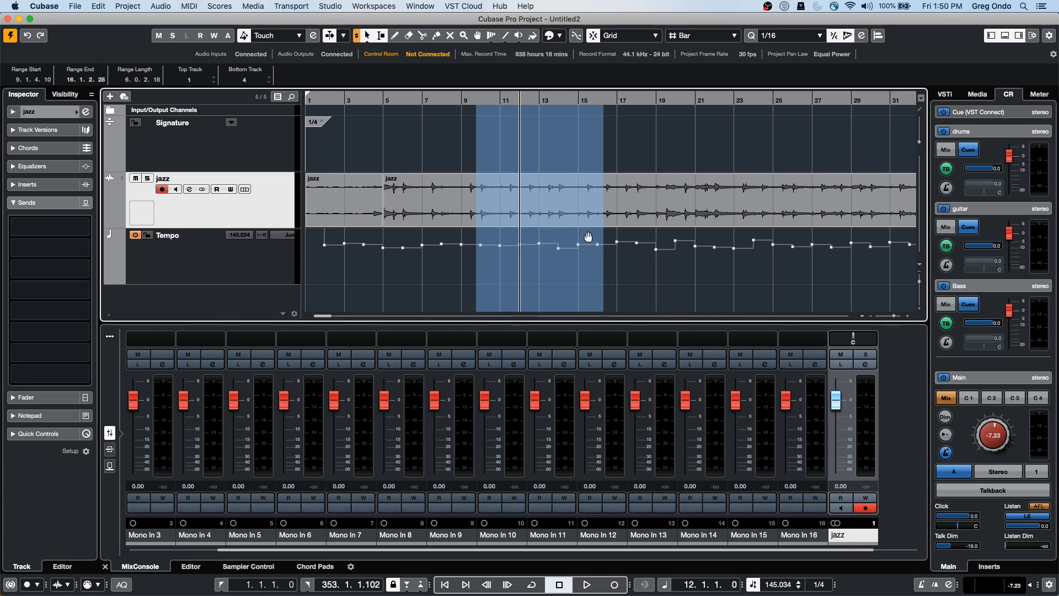
click(617, 194)
drag(616, 195, 545, 211)
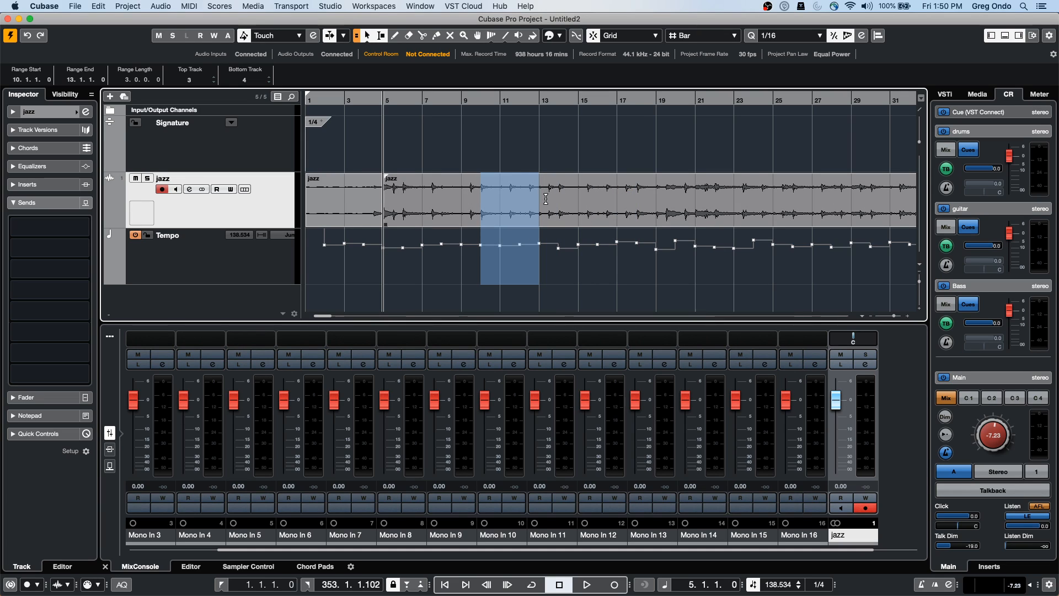
drag(473, 185, 564, 179)
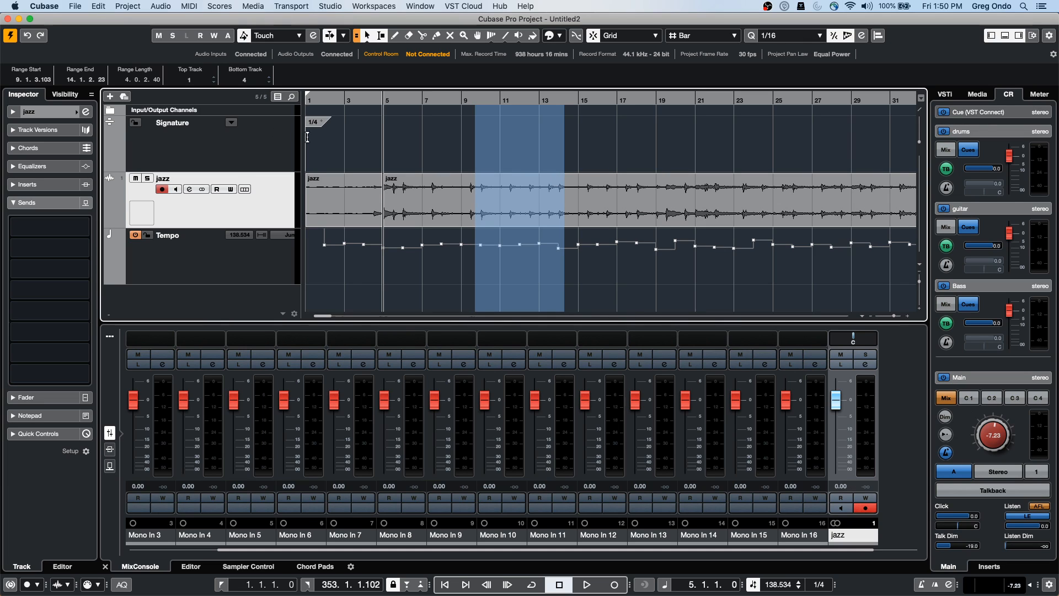
click(96, 6)
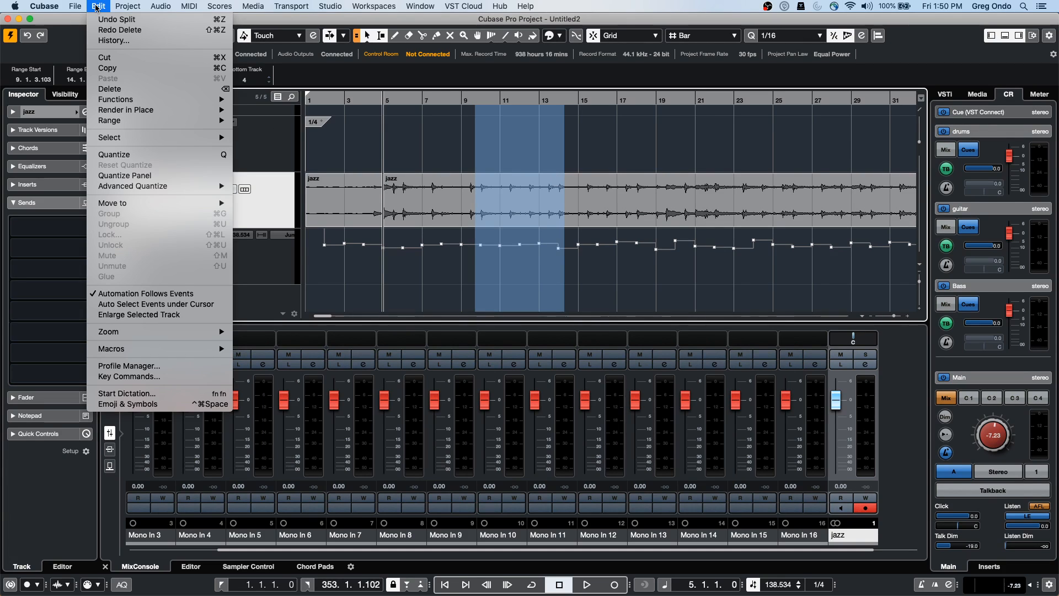
mouse_move(118, 121)
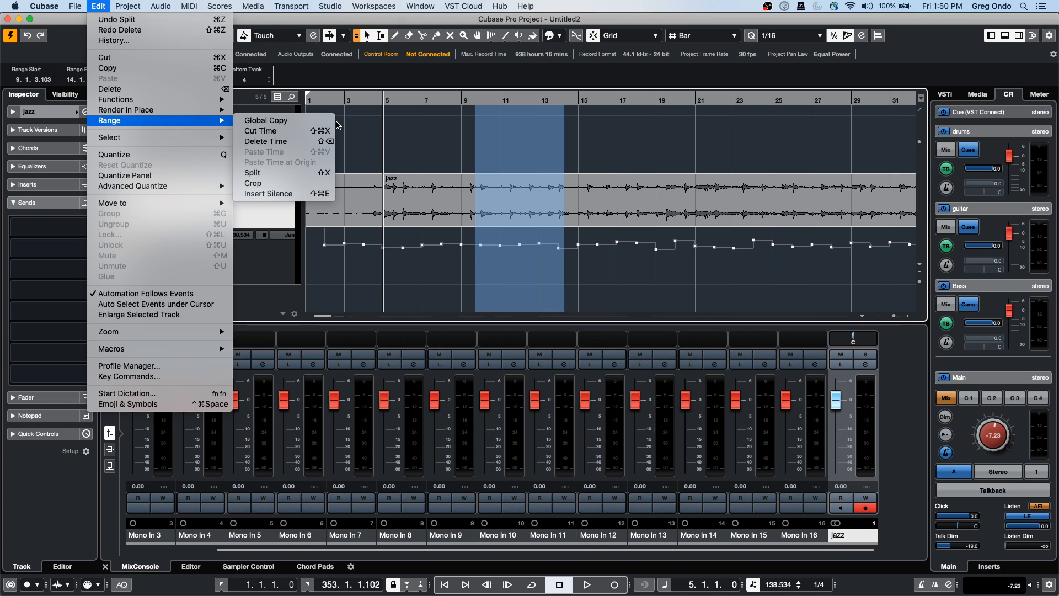
click(314, 144)
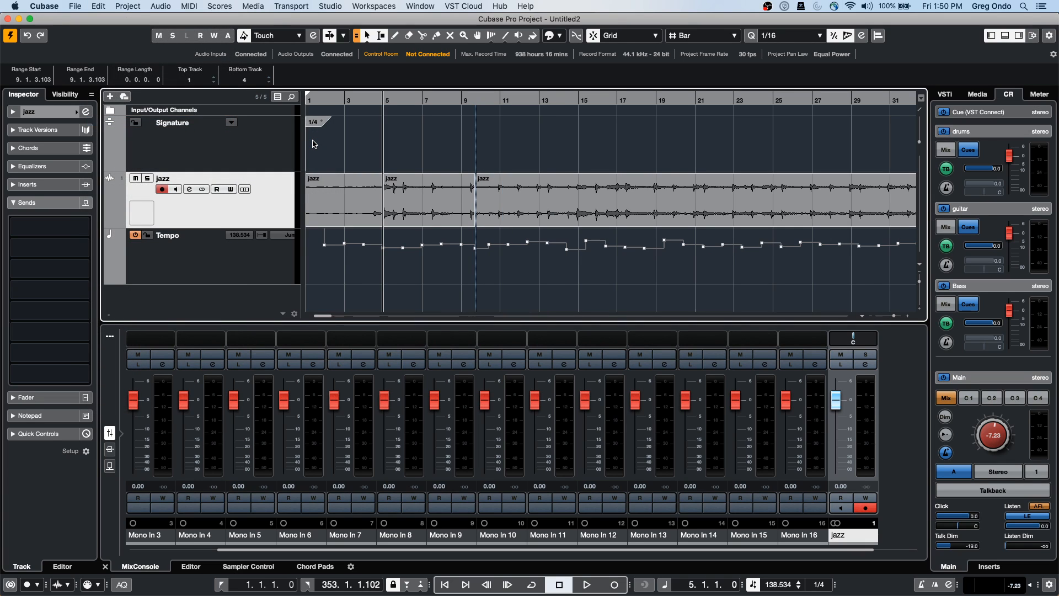
key(super+z)
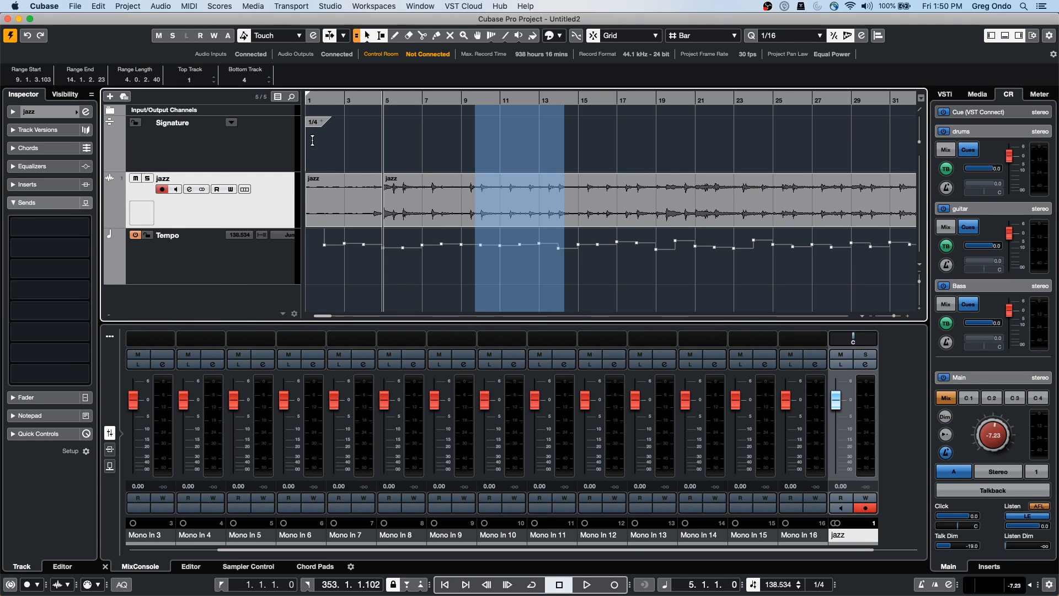
key(super+shift+z)
key(super+z)
click(128, 6)
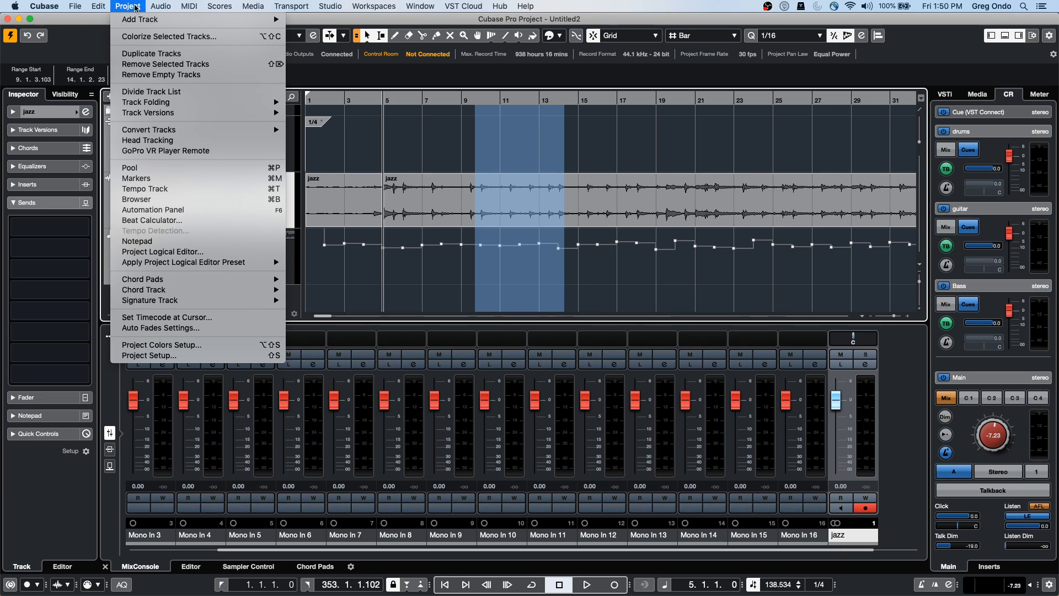
mouse_move(99, 9)
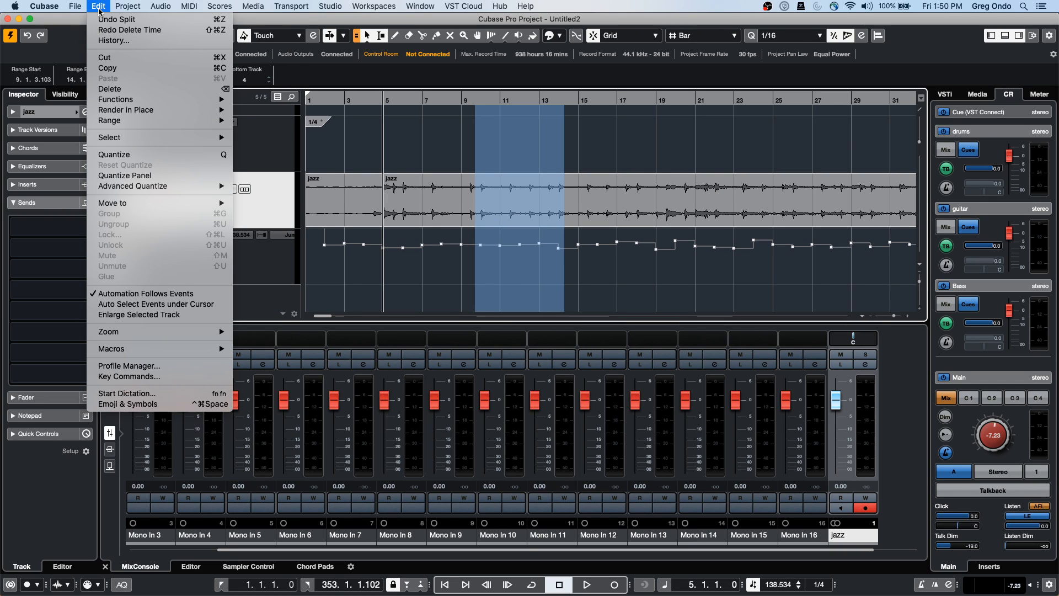
mouse_move(145, 122)
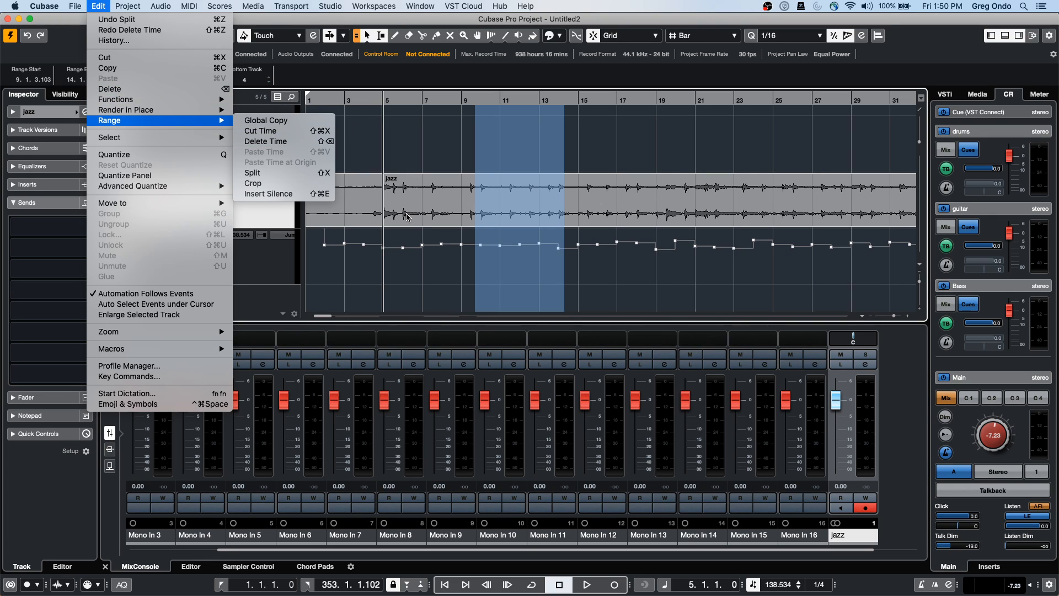
Close the Edit menu without applying any command, back on the jazz and tempo tracks
click(543, 244)
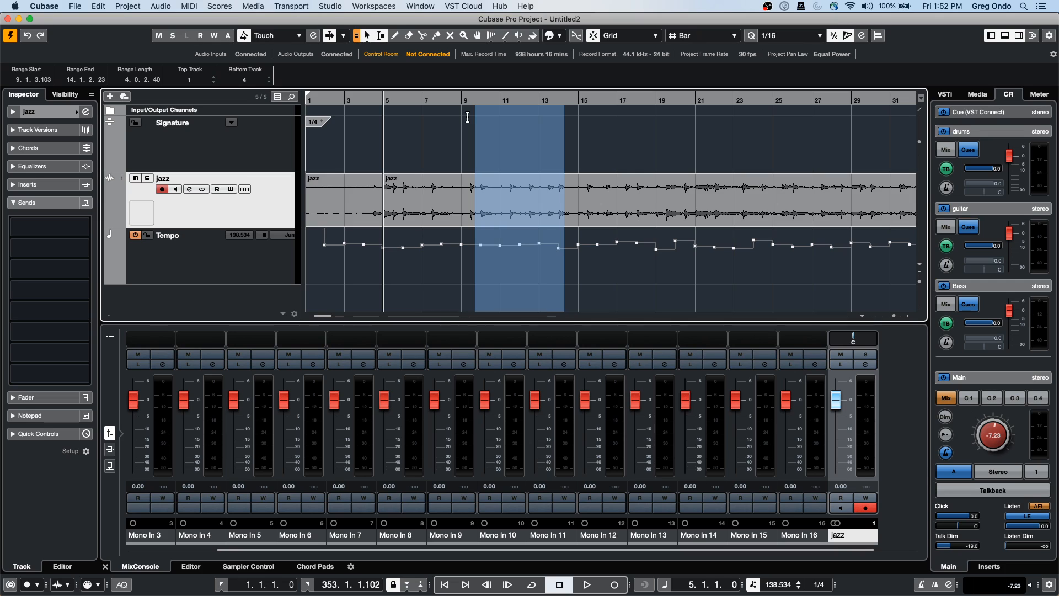
Play the jazz song from bar 6, zoom out to the whole song, and collapse the cue sections
click(402, 100)
key(space)
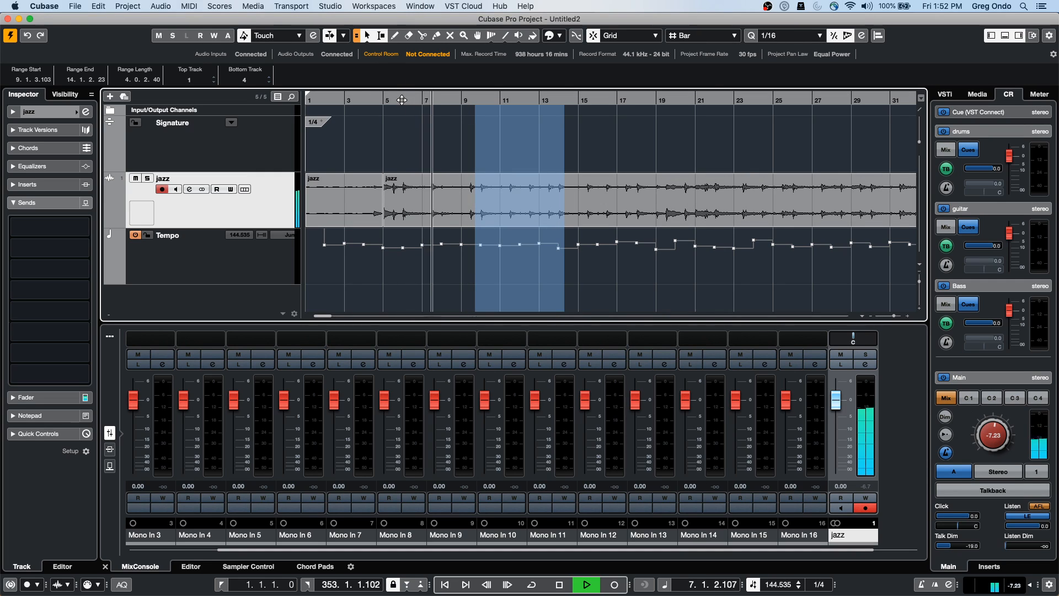
key(g)
key(g)
key(g)
key(g)
key(g)
key(g)
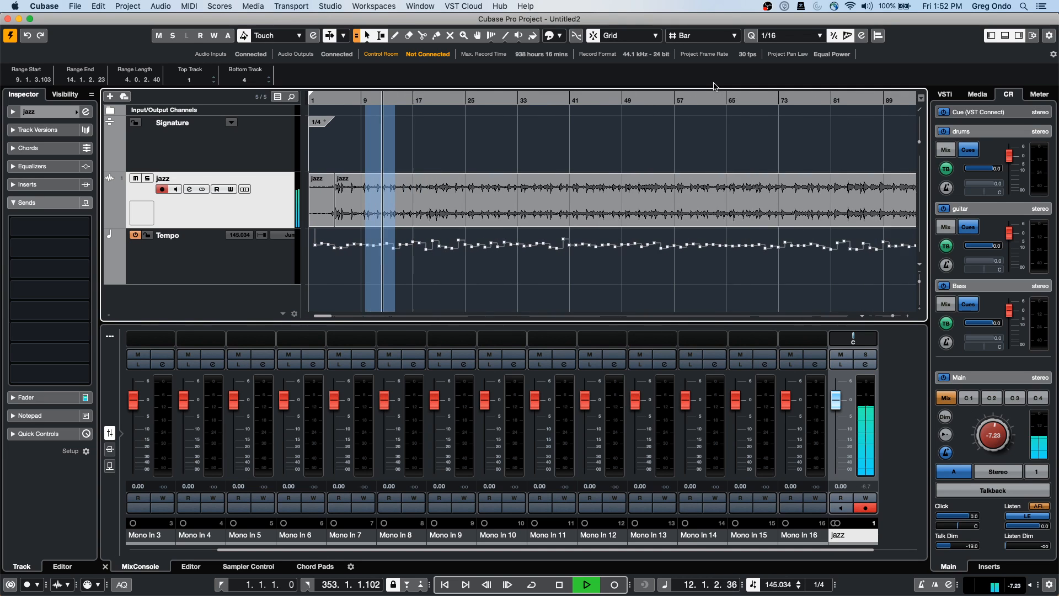
key(g)
key(g)
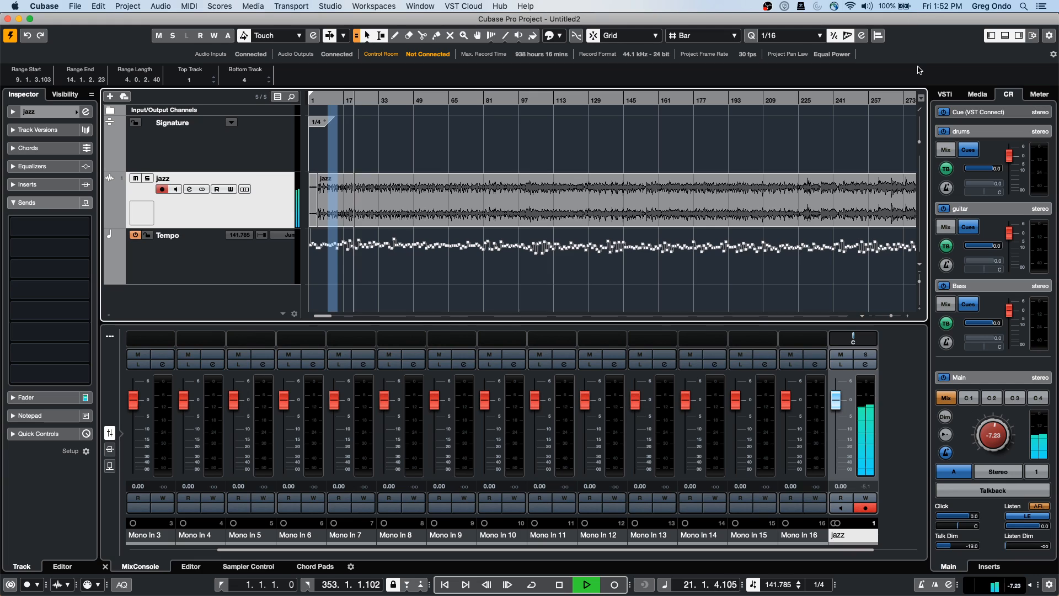
click(959, 133)
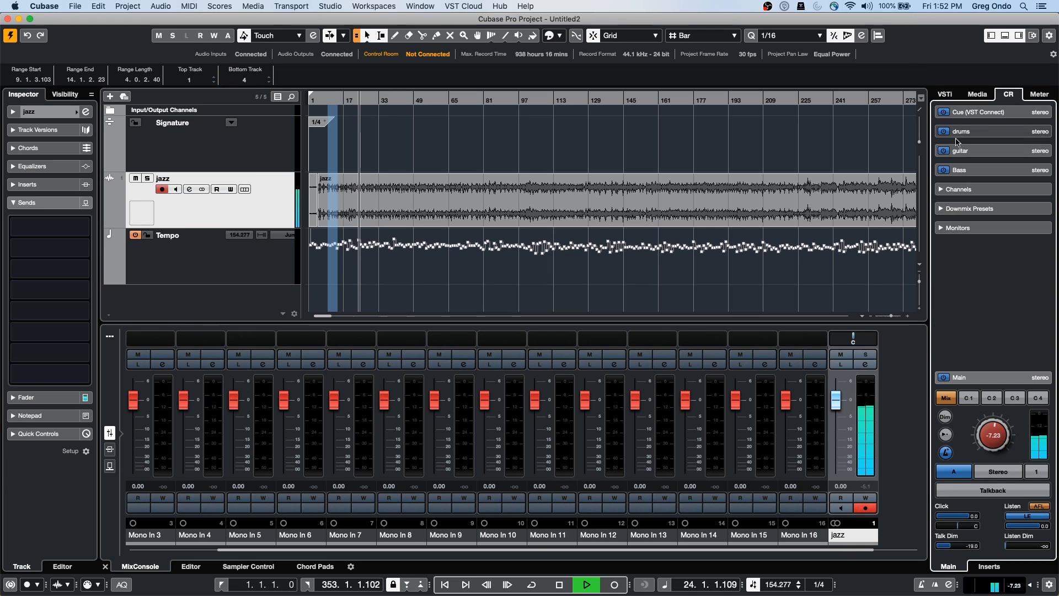
Toggle the Control Room downmix preset between Mono and Stereo three times
click(981, 211)
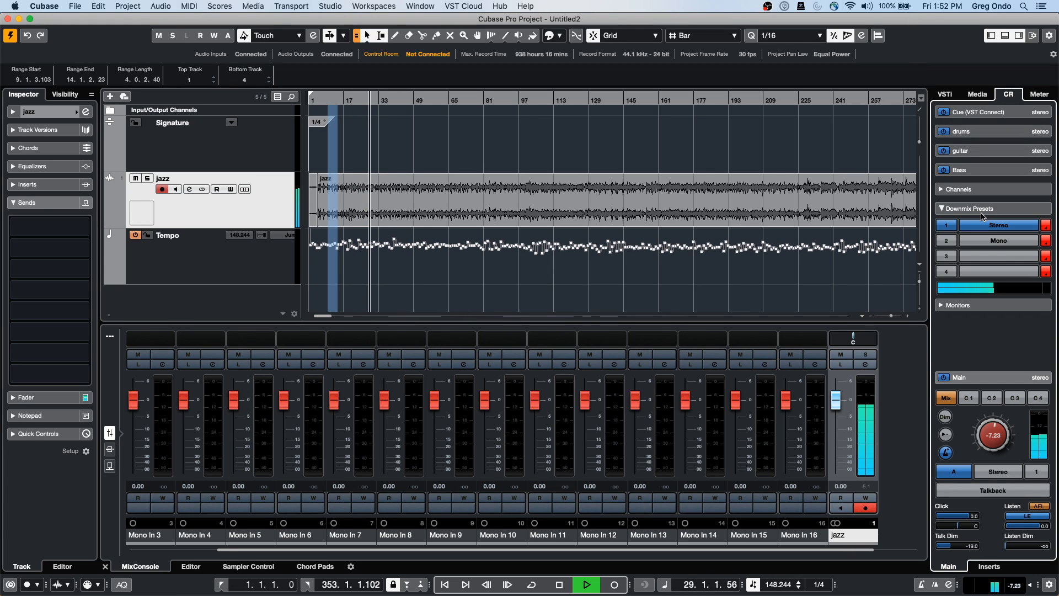
click(996, 241)
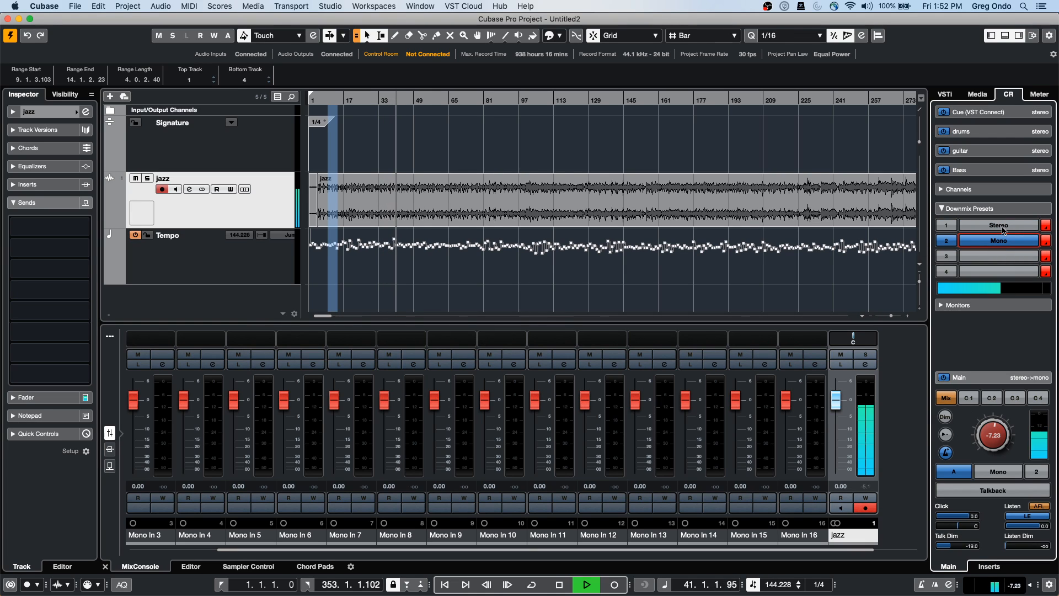
click(1001, 227)
click(1001, 241)
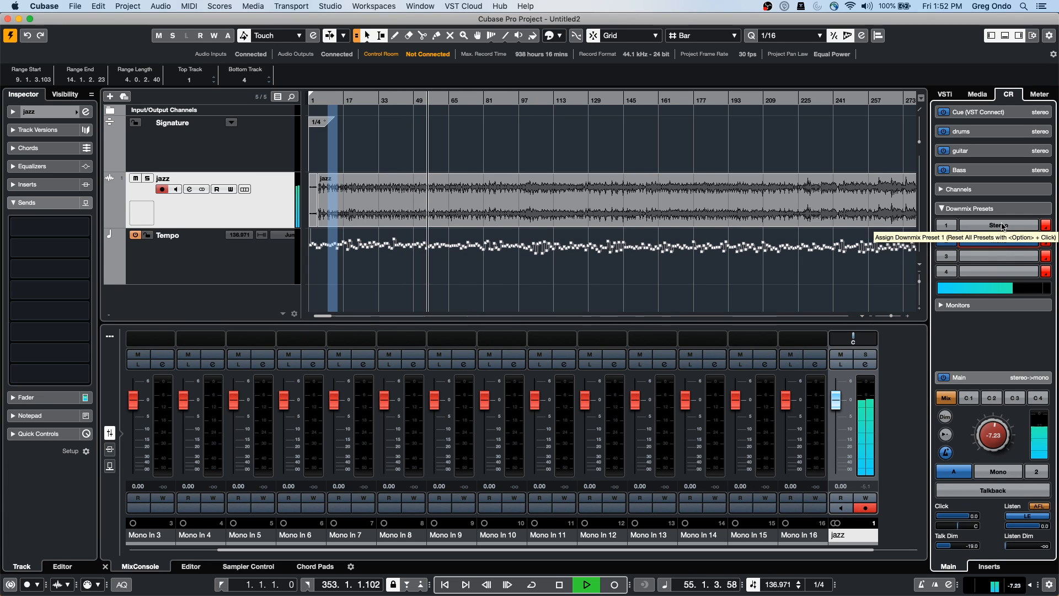
click(1002, 226)
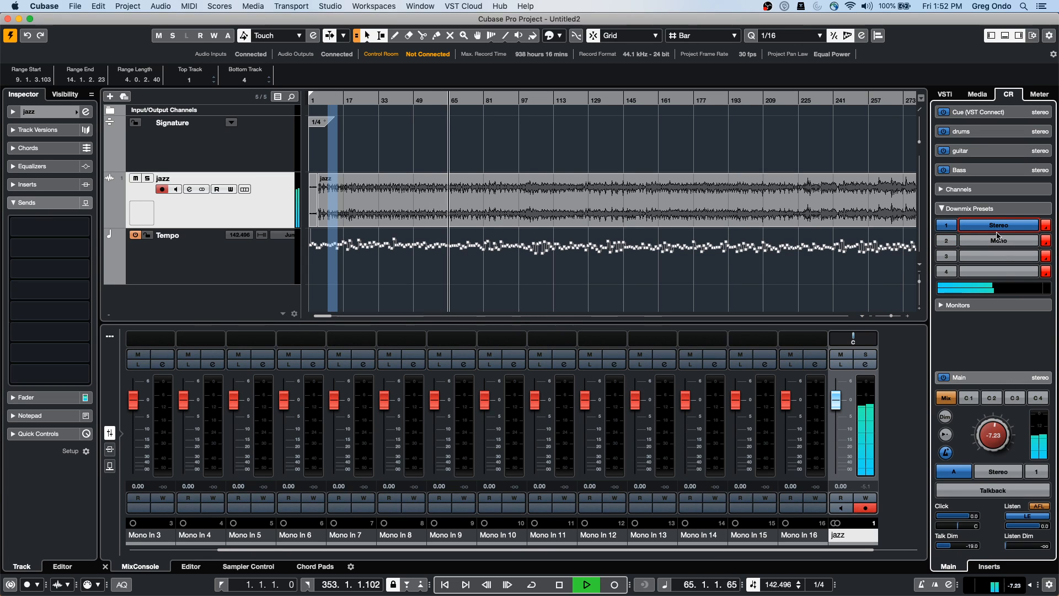
click(947, 243)
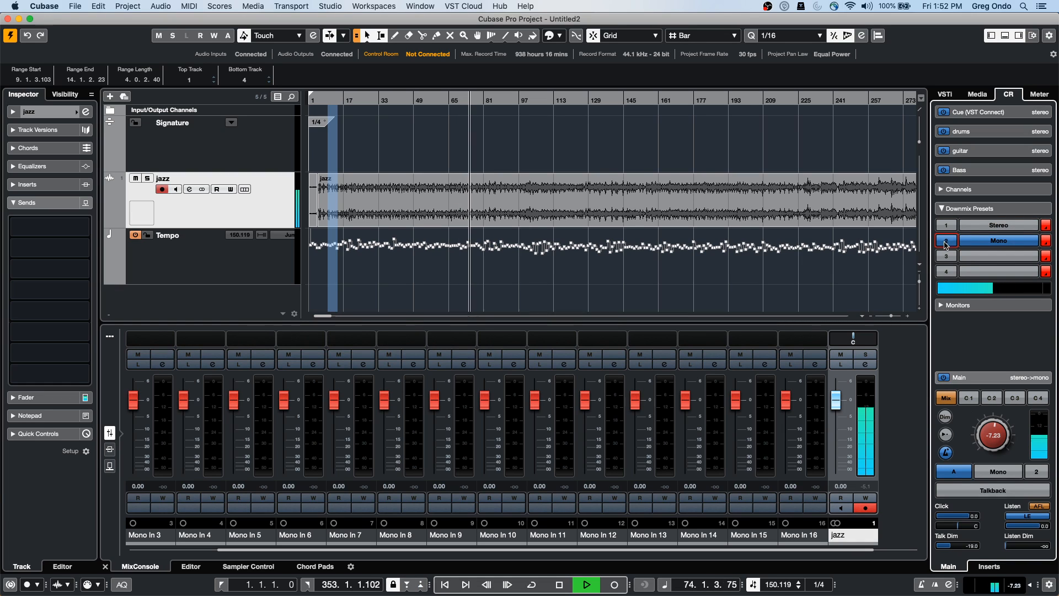
click(988, 226)
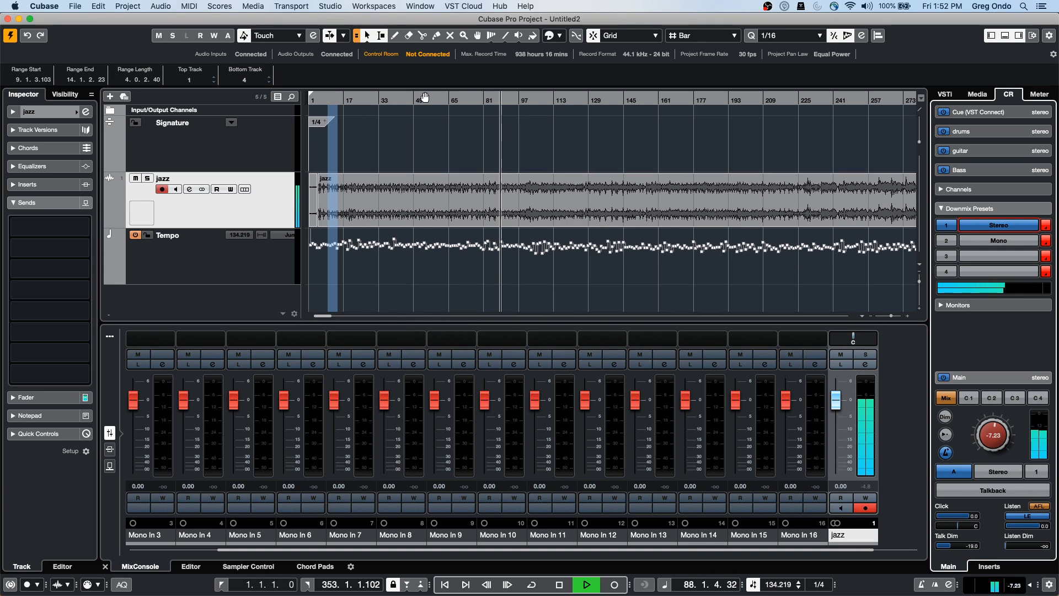
Jump to bar 129, compare Mono and Stereo again, stop, and return to Stereo
click(588, 101)
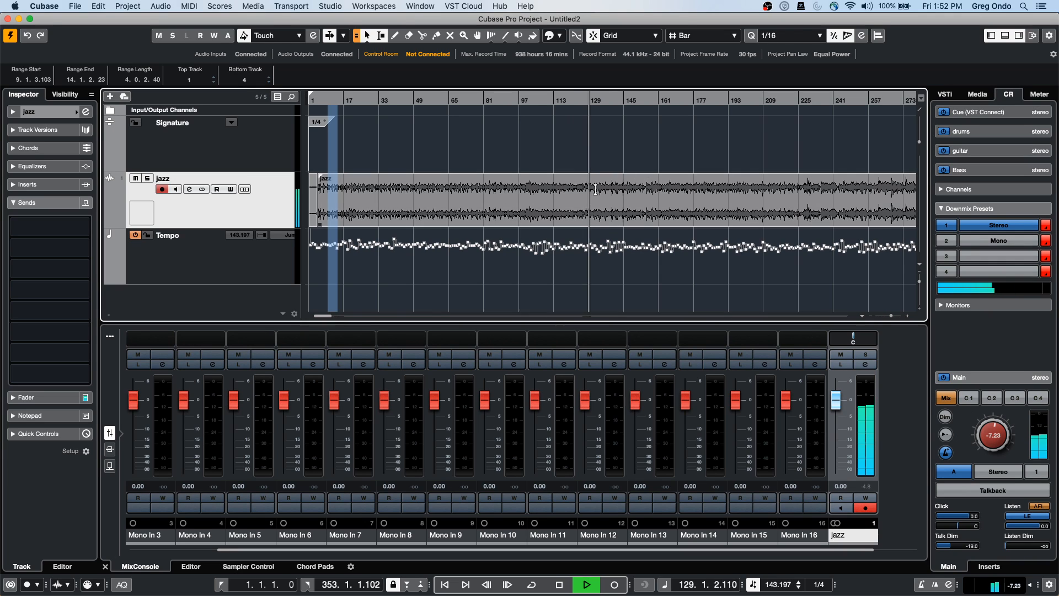
click(999, 242)
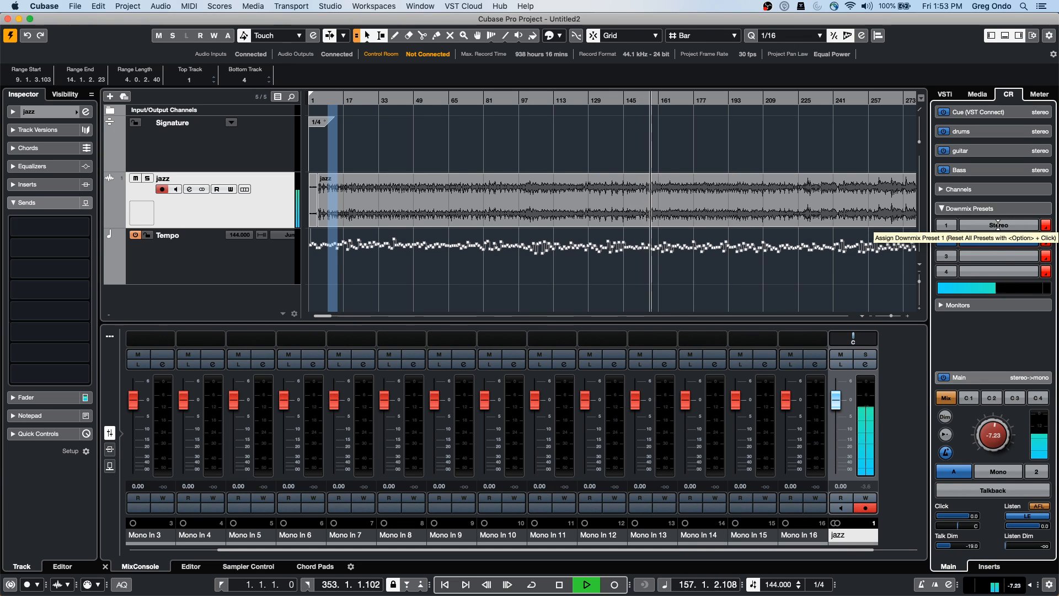
click(998, 224)
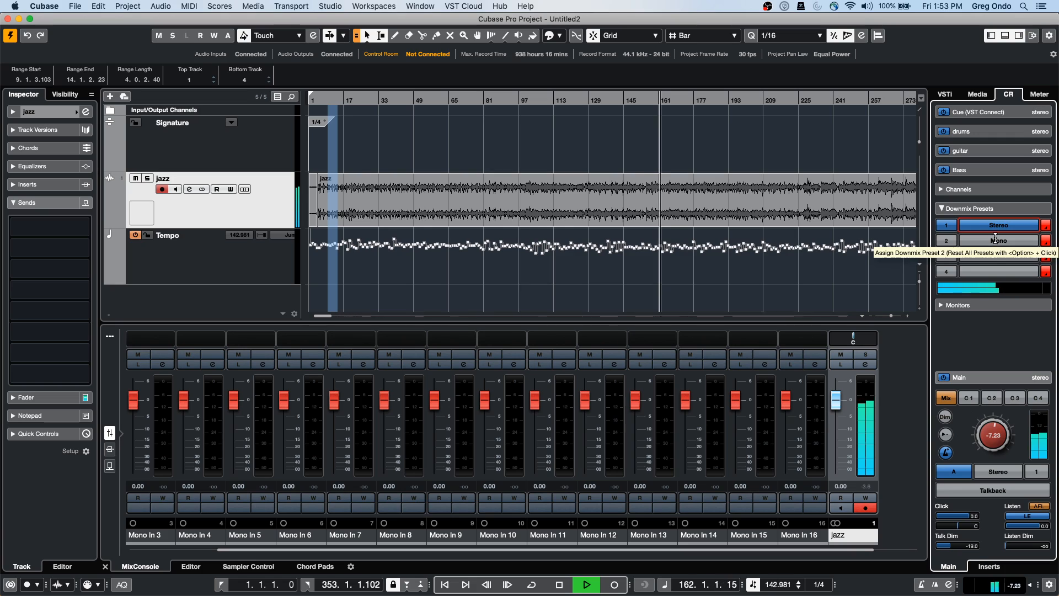
click(995, 238)
key(space)
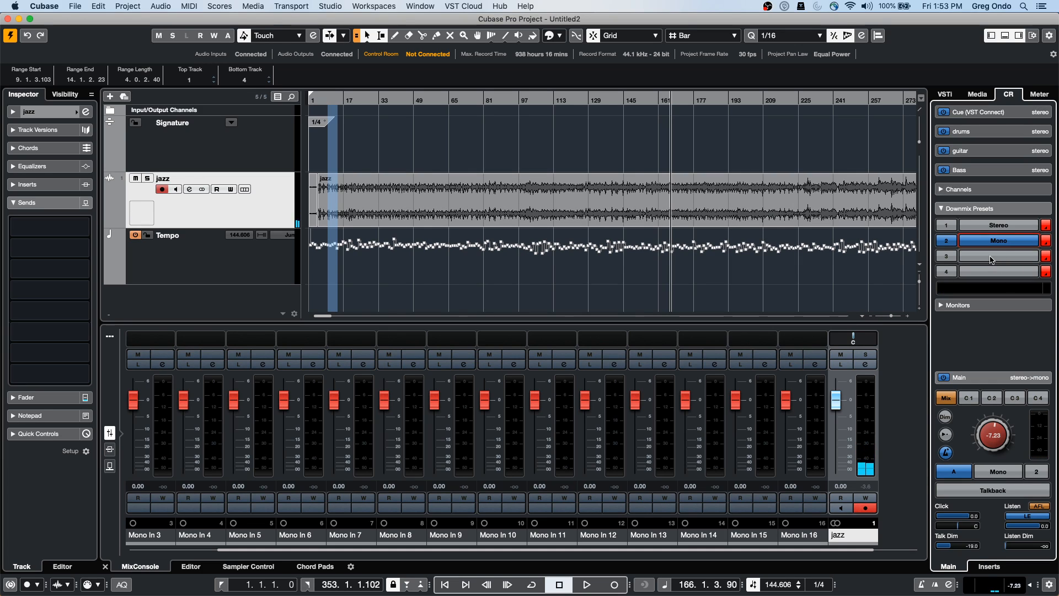
click(980, 223)
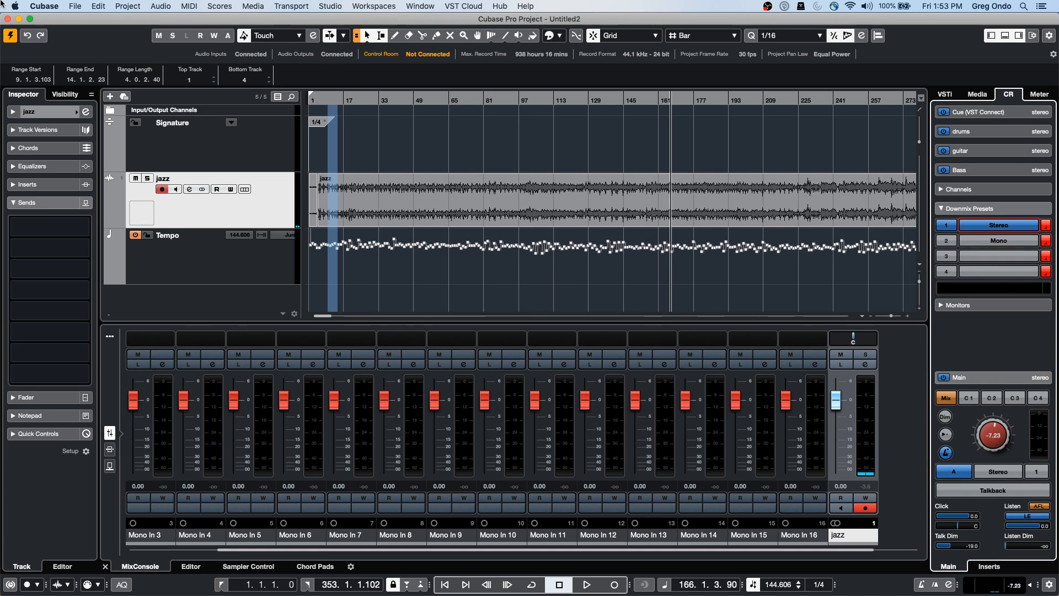
click(76, 6)
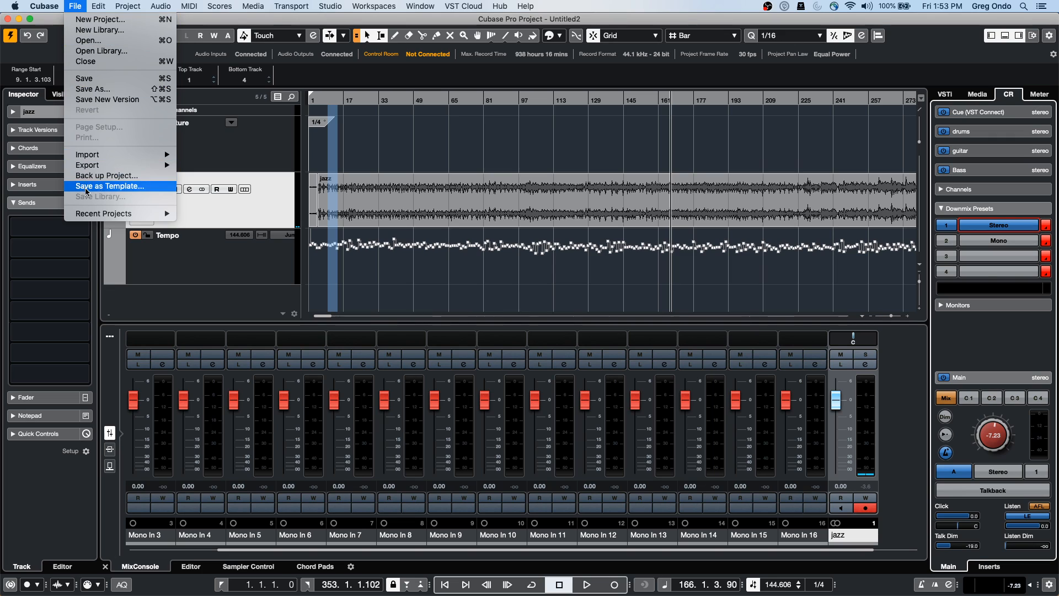
Open UNINVITED from Recent Projects and confirm activating it
mouse_move(127, 213)
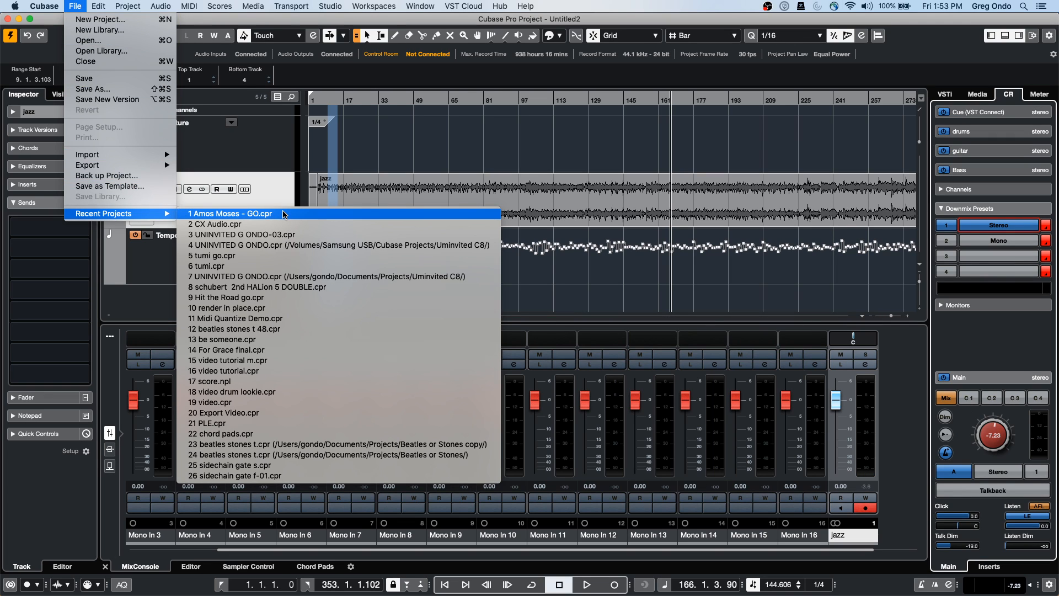
click(283, 235)
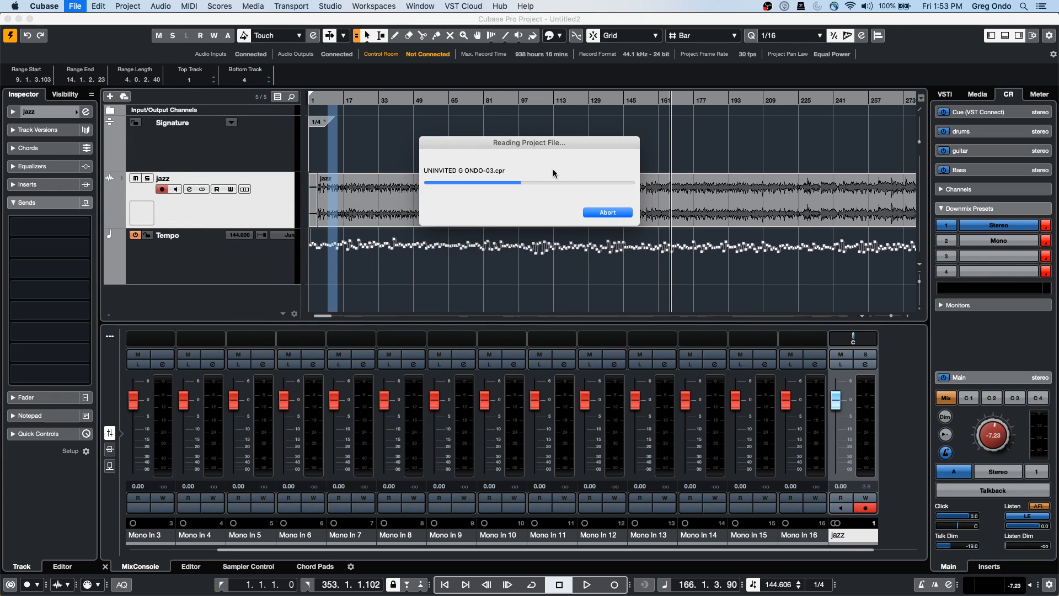
click(591, 210)
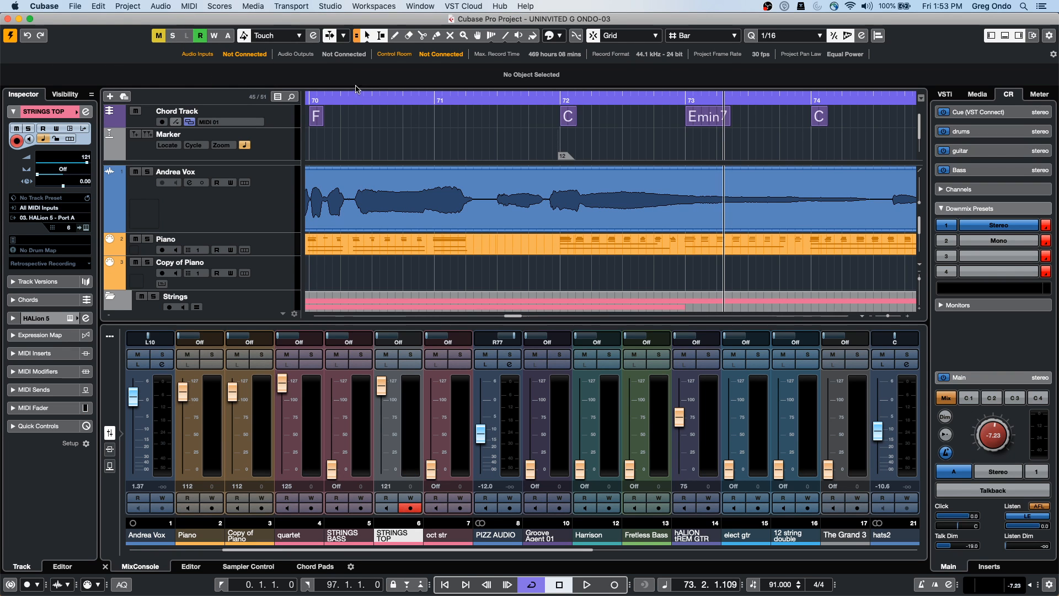
Zoom out from the ruler, play UNINVITED, and bring up Audio Connections with F4
mouse_move(345, 99)
mouse_down()
mouse_move(334, 17)
mouse_move(248, 12)
mouse_move(295, 27)
mouse_move(340, 104)
mouse_up()
key(space)
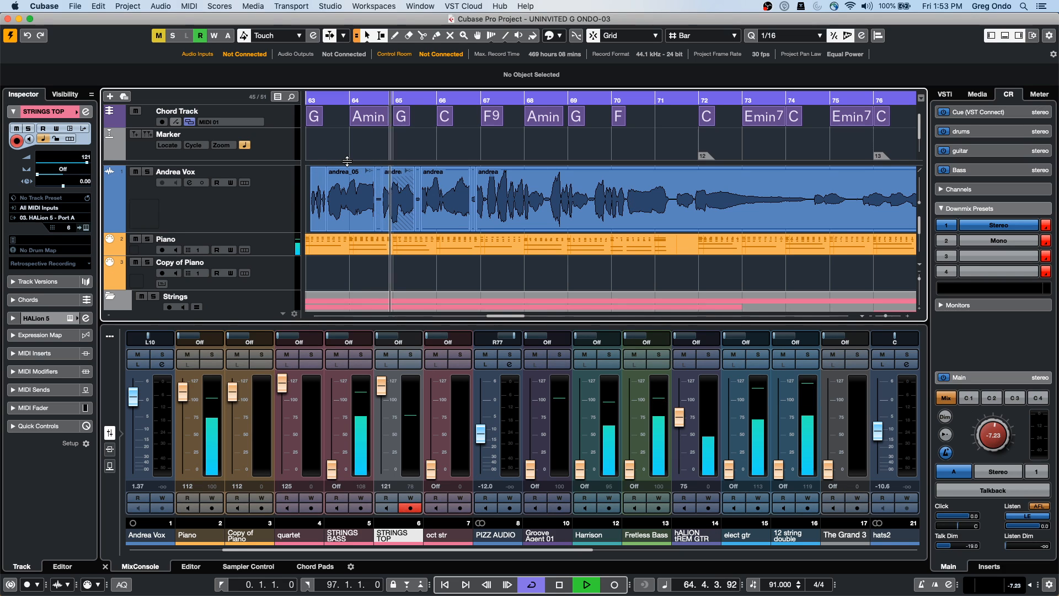
key(F4)
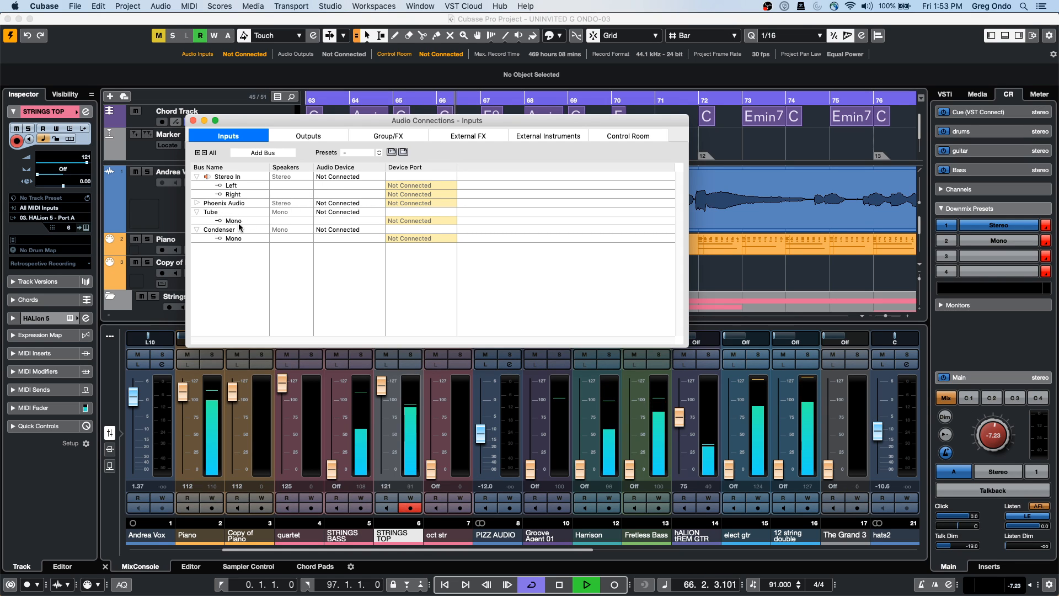
Stop playback and remove the Yamaha monitor bus from the Control Room connections
click(628, 136)
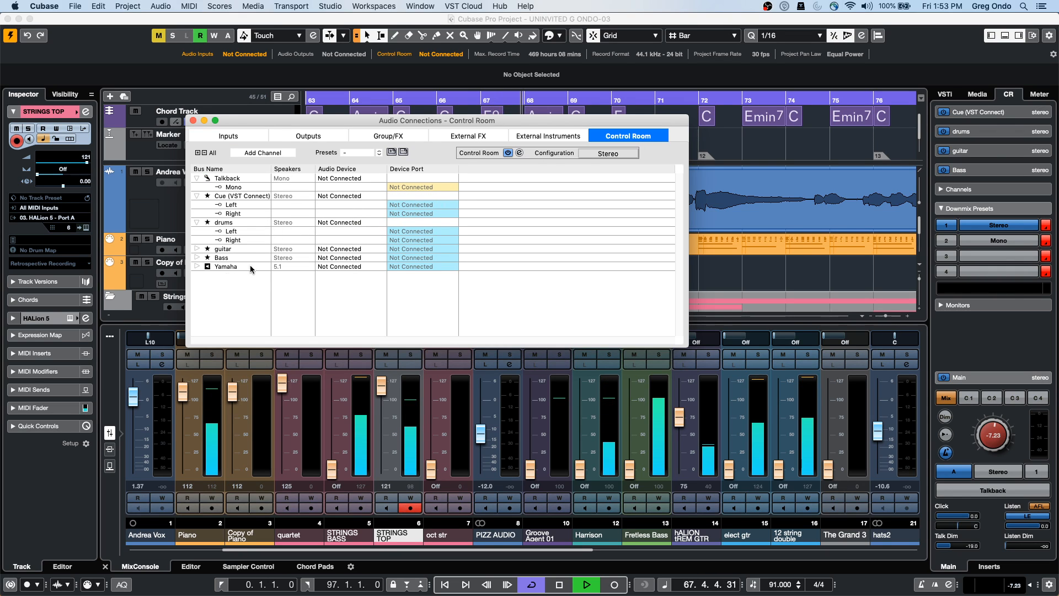
key(space)
right_click(229, 267)
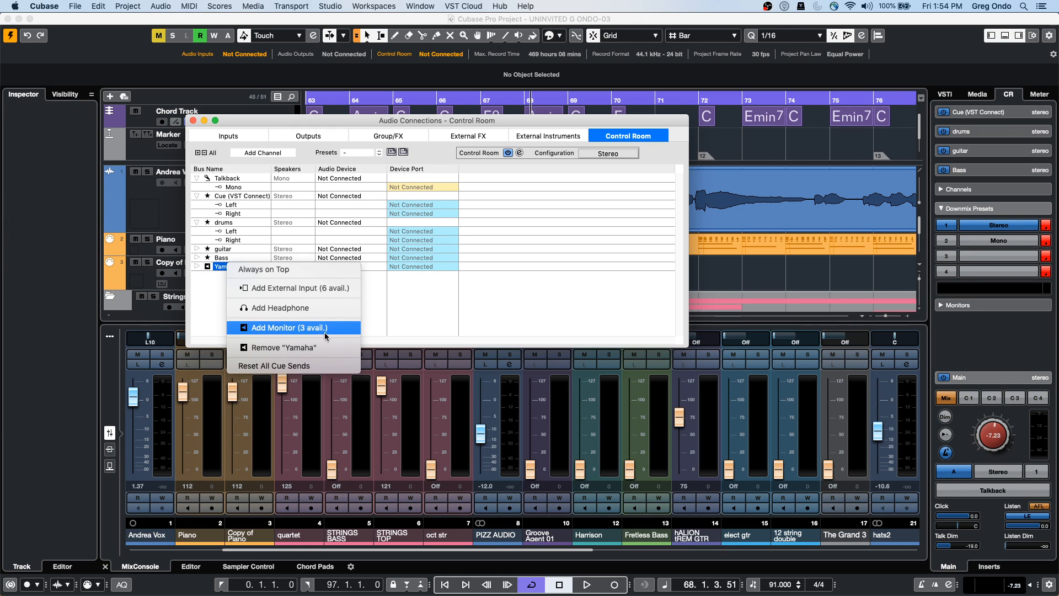
click(319, 348)
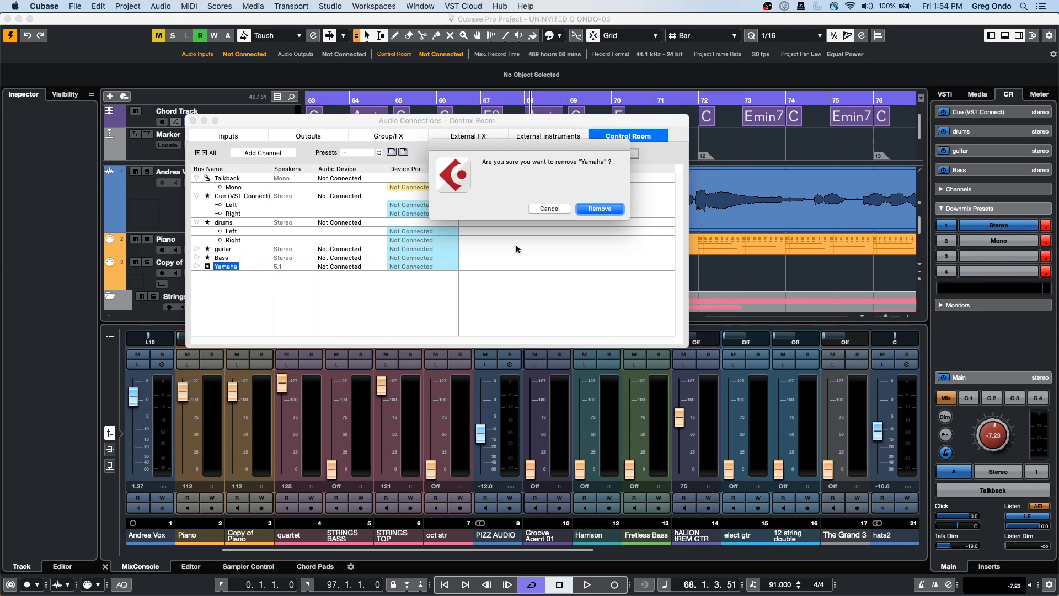
click(600, 208)
Add a stereo Monitor 1 routed to Steinberg UR24C Mix L/R, then view the output buses
right_click(238, 282)
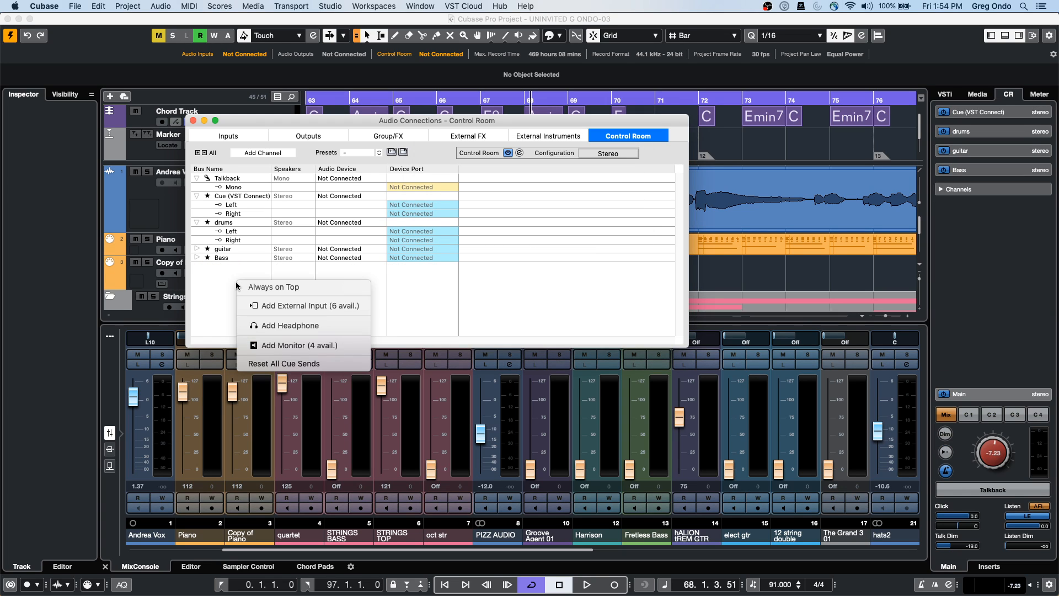
click(292, 345)
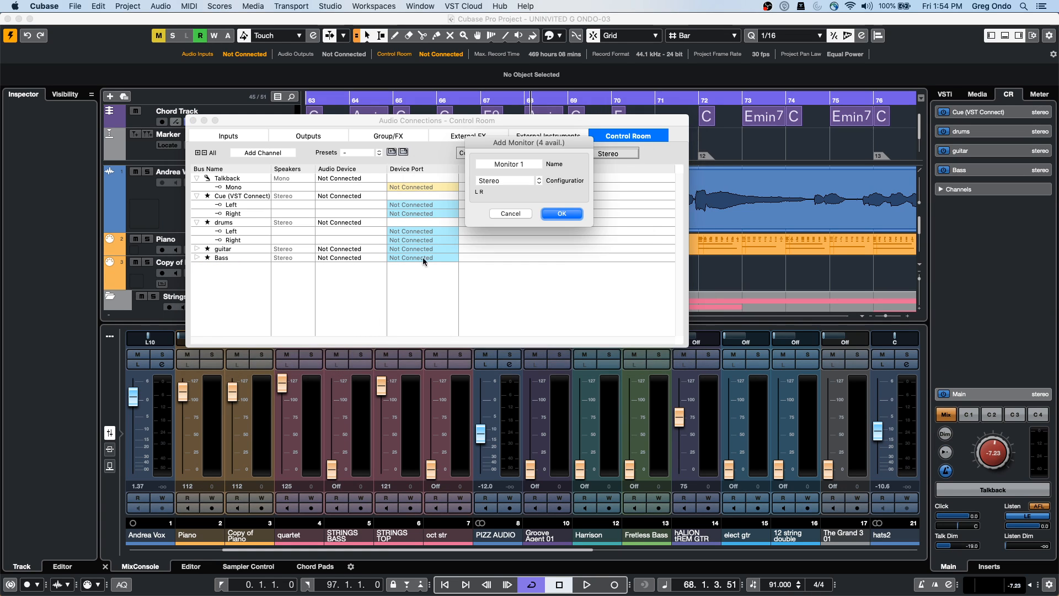
click(549, 214)
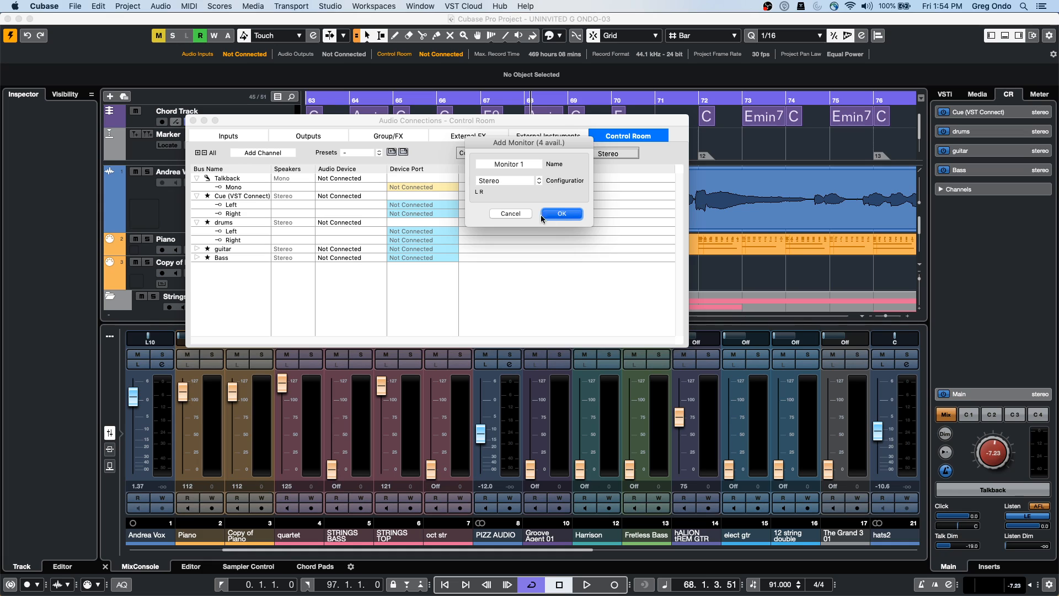
click(196, 267)
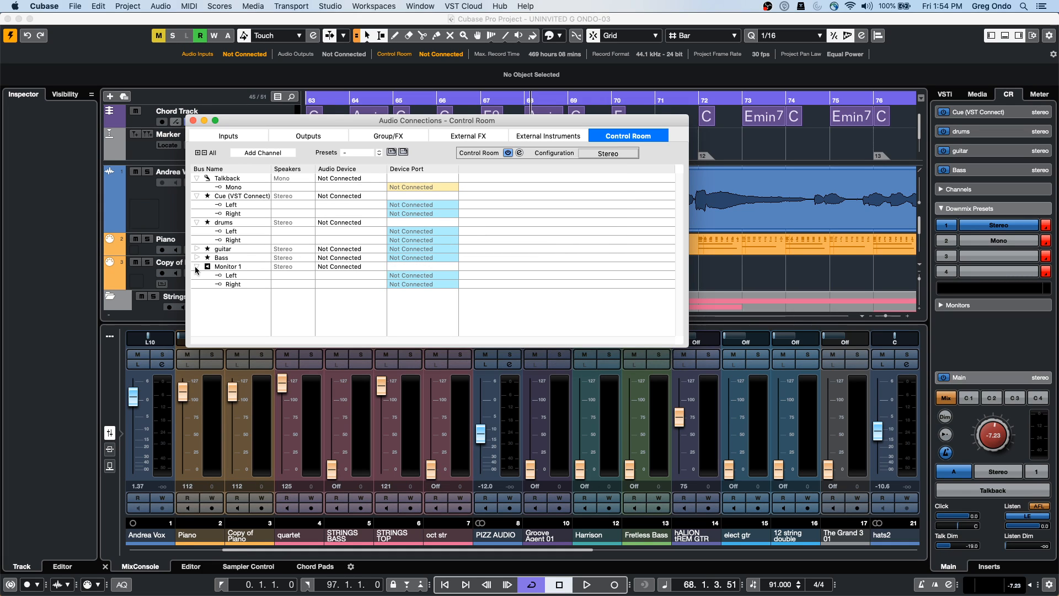
click(356, 268)
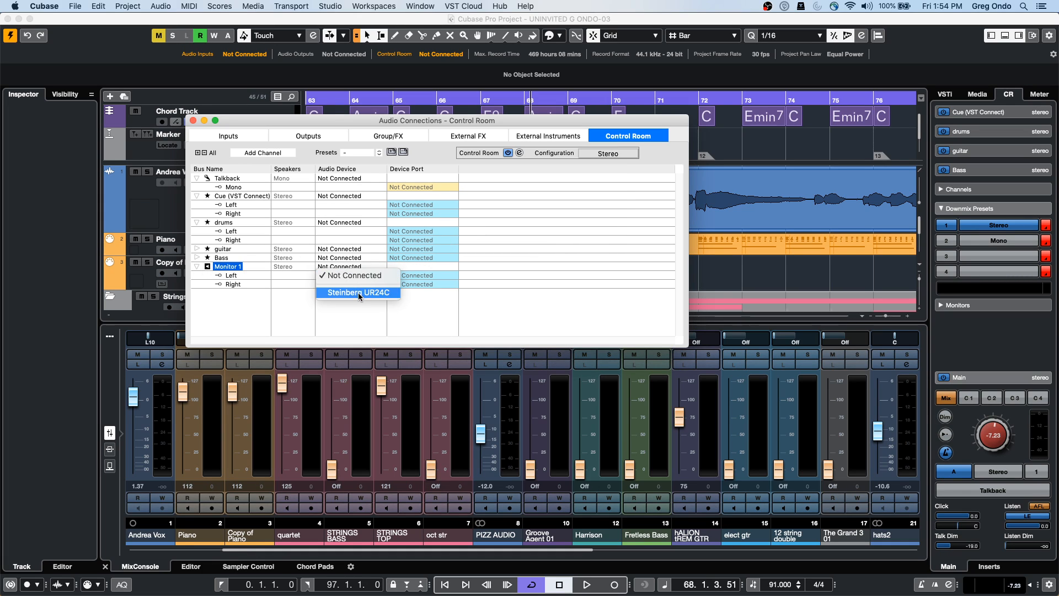
click(358, 293)
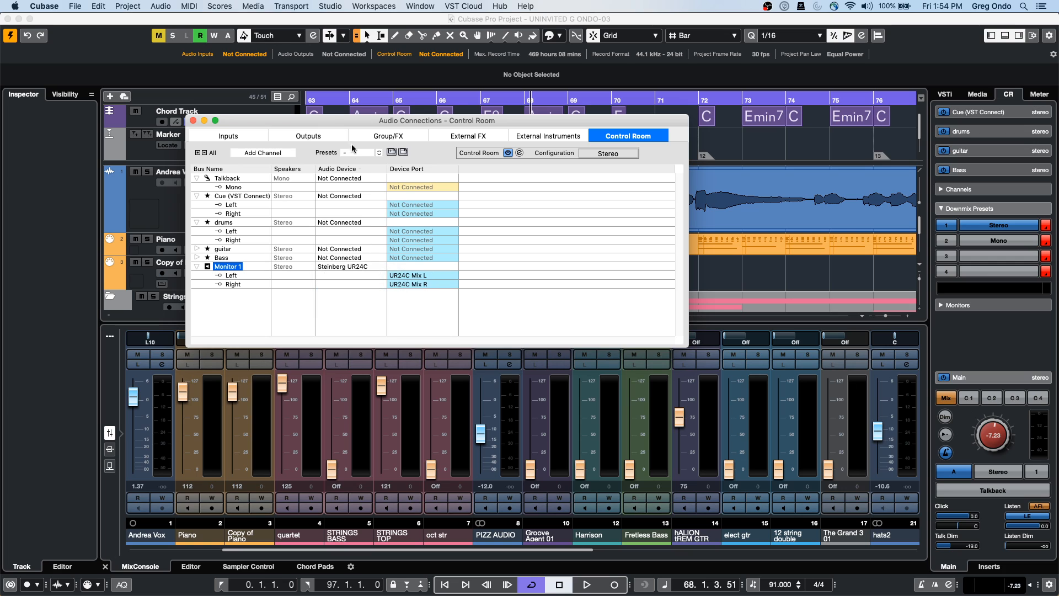
click(309, 136)
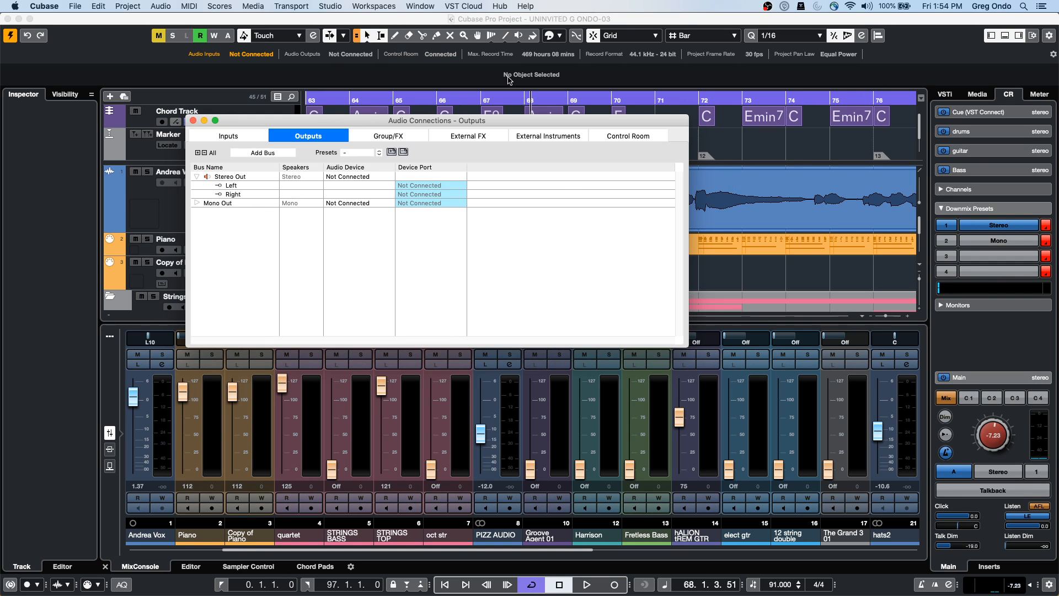
Close Audio Connections, zoom out, play from around bar 5, turn off Cycle, and jump to bar 12
click(408, 104)
key(space)
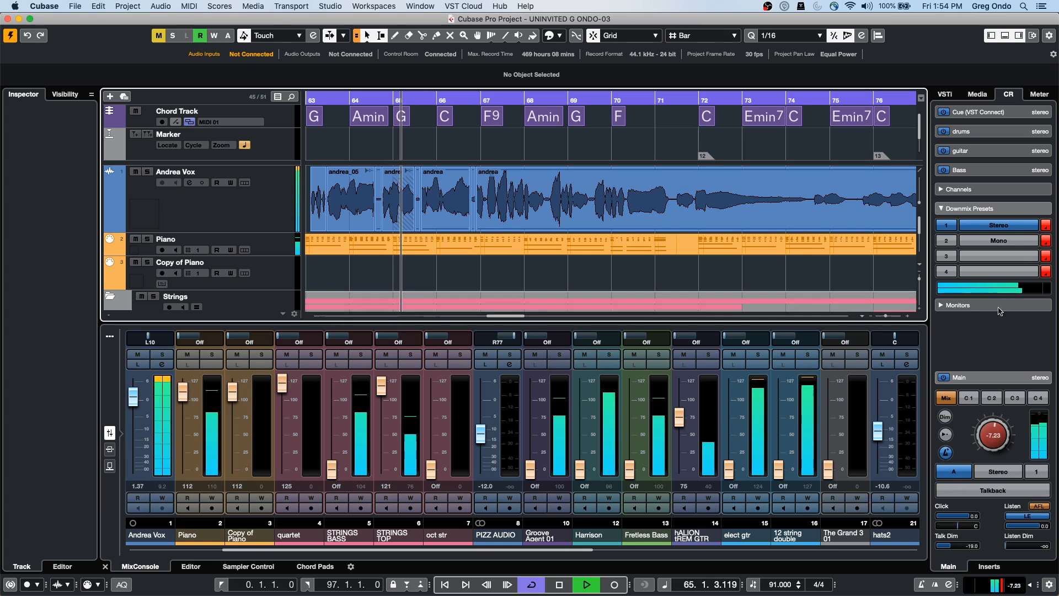
drag(382, 101, 297, 103)
key(space)
key(g)
key(g)
key(g)
key(g)
key(g)
drag(348, 100, 404, 98)
key(space)
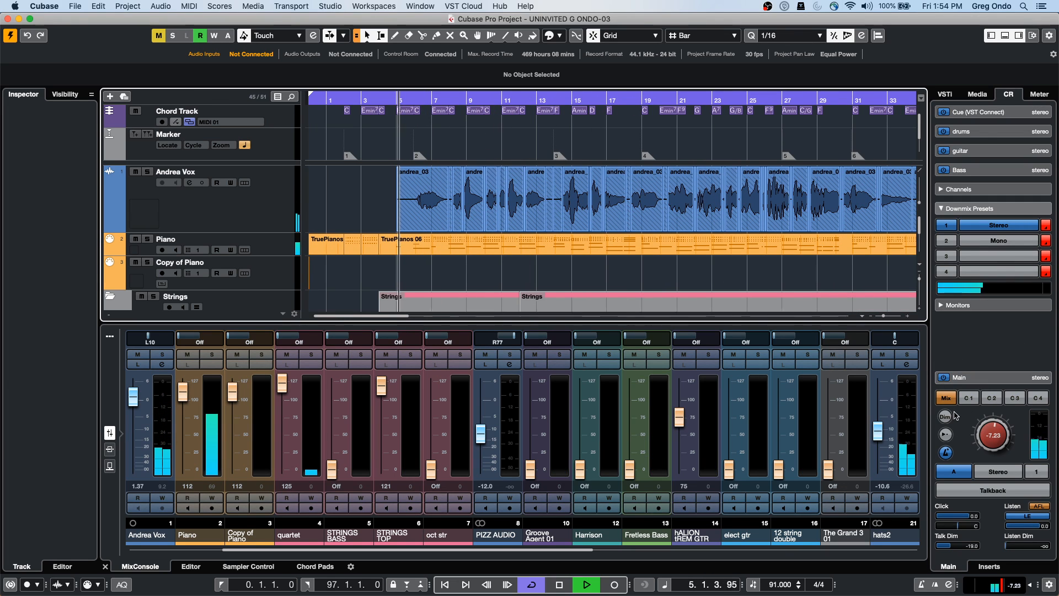
click(518, 99)
click(518, 99)
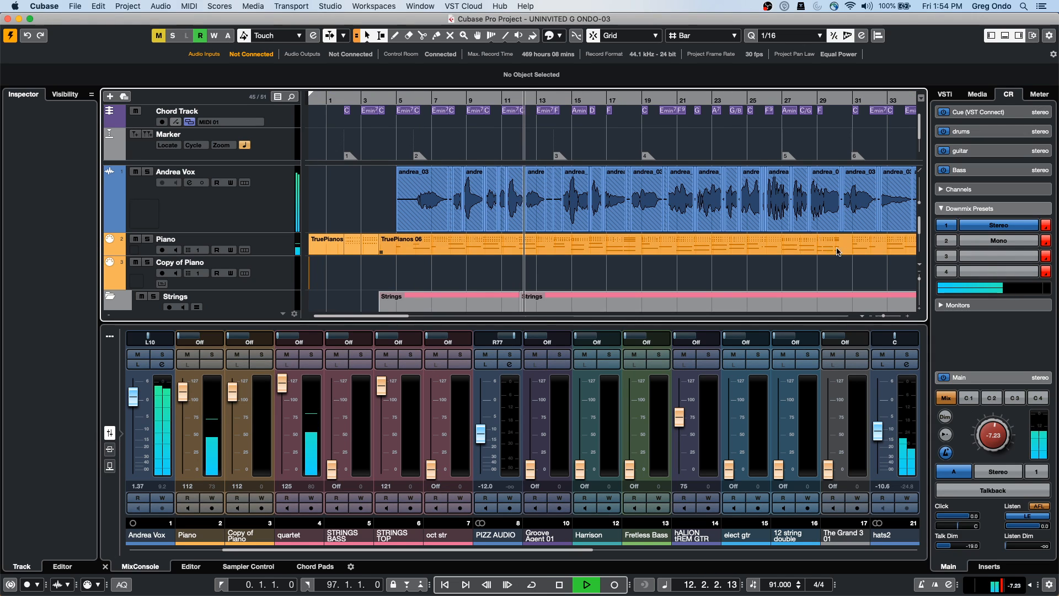
Switch the downmix between Mono and Stereo three times, then stop on Stereo
click(1001, 240)
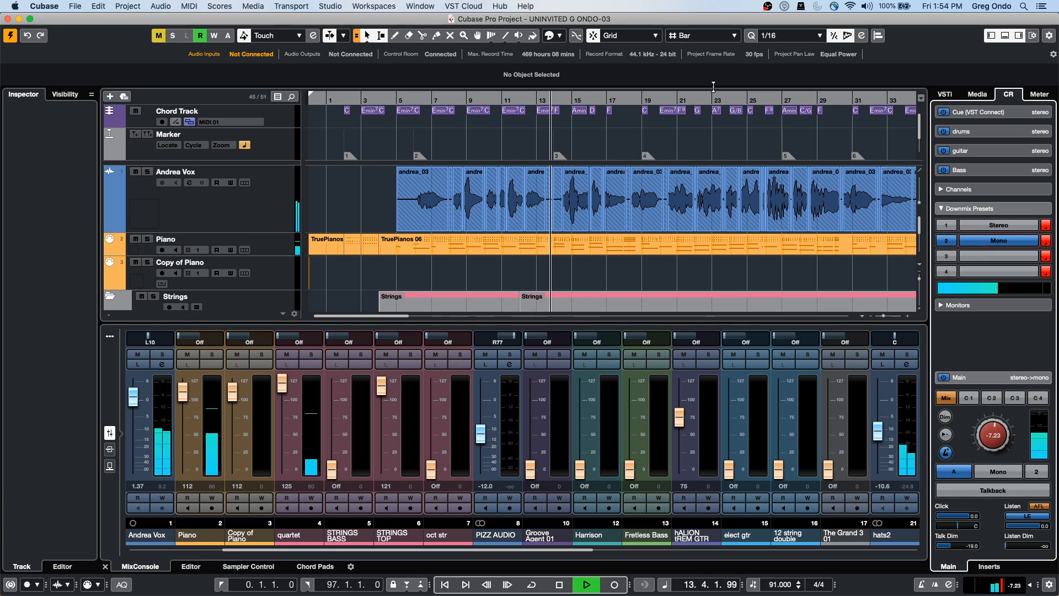
click(1004, 226)
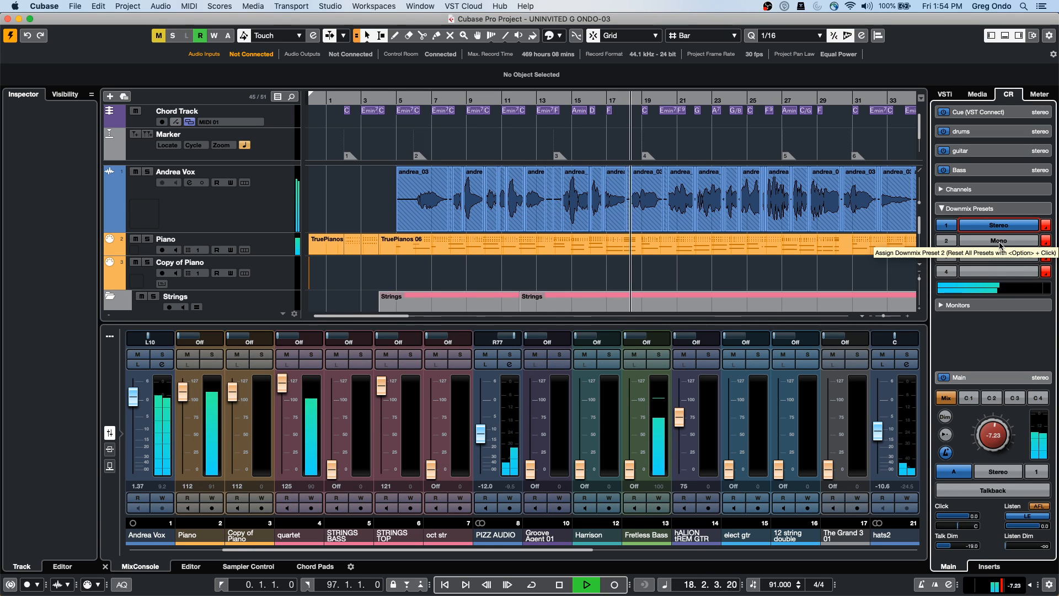
click(1000, 241)
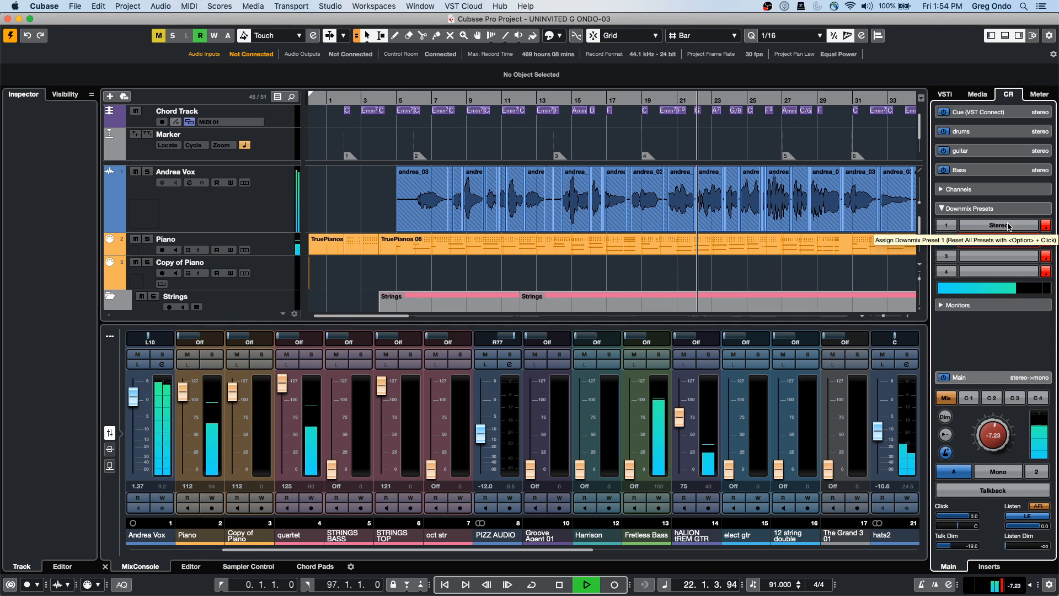
click(1008, 226)
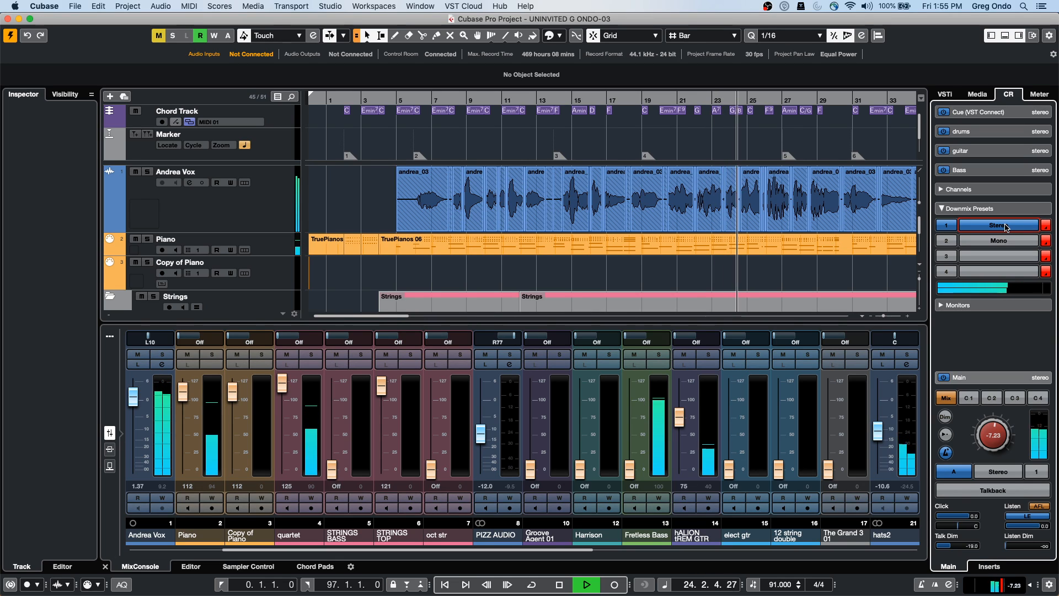
click(999, 240)
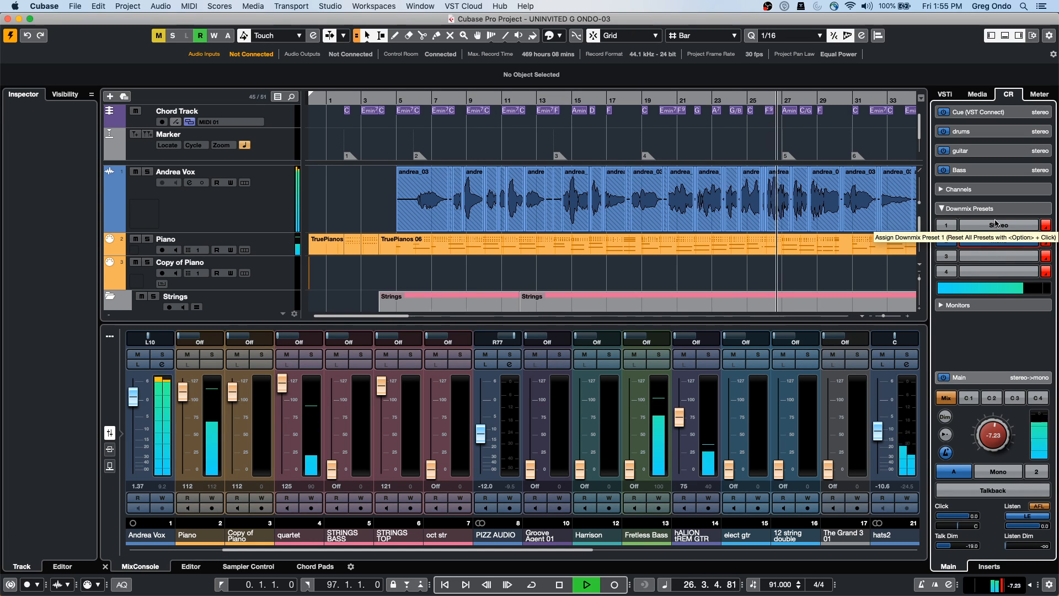
click(996, 224)
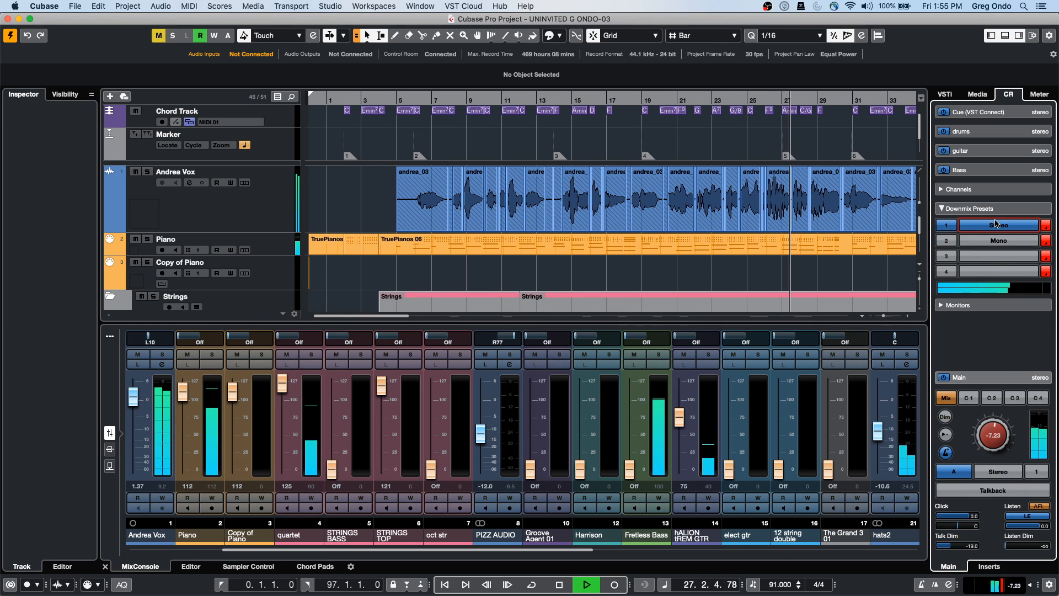
key(space)
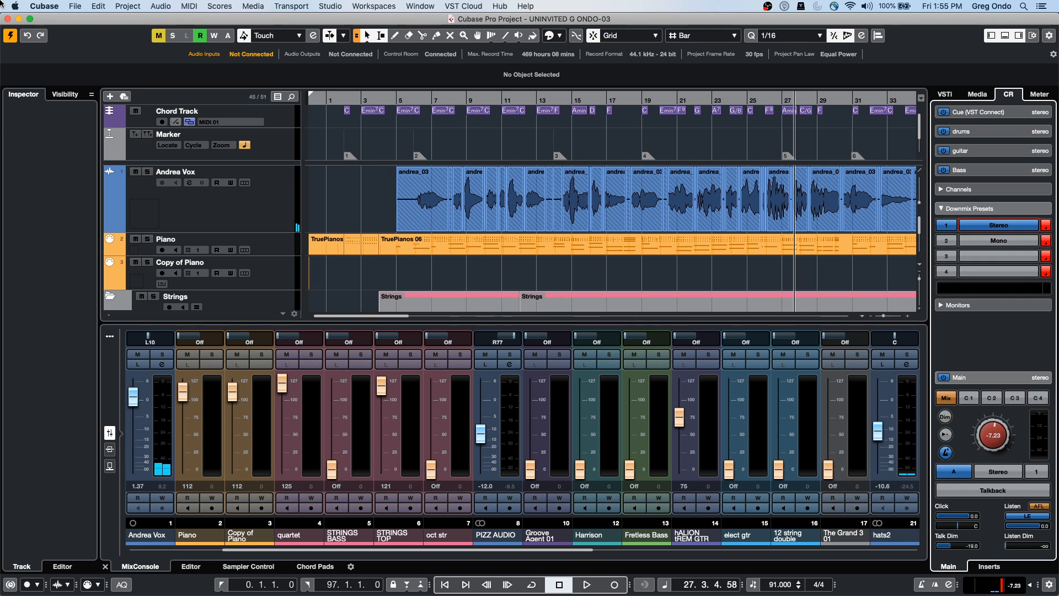
Zoom out to bars 1–97, play again, and switch the downmix from Mono to Stereo twice
key(g)
key(g)
key(g)
key(g)
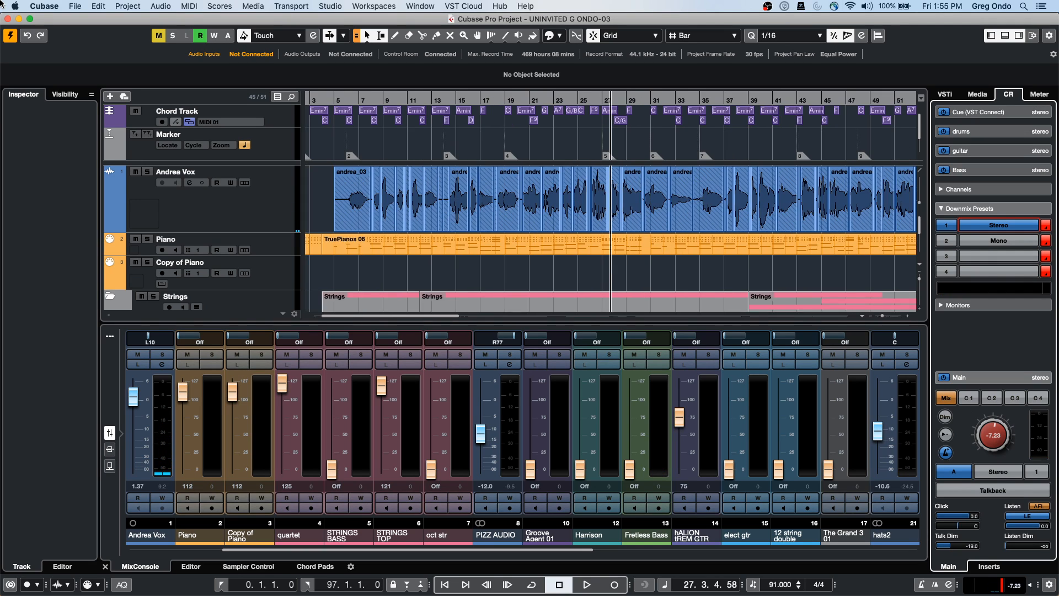
key(g)
key(g)
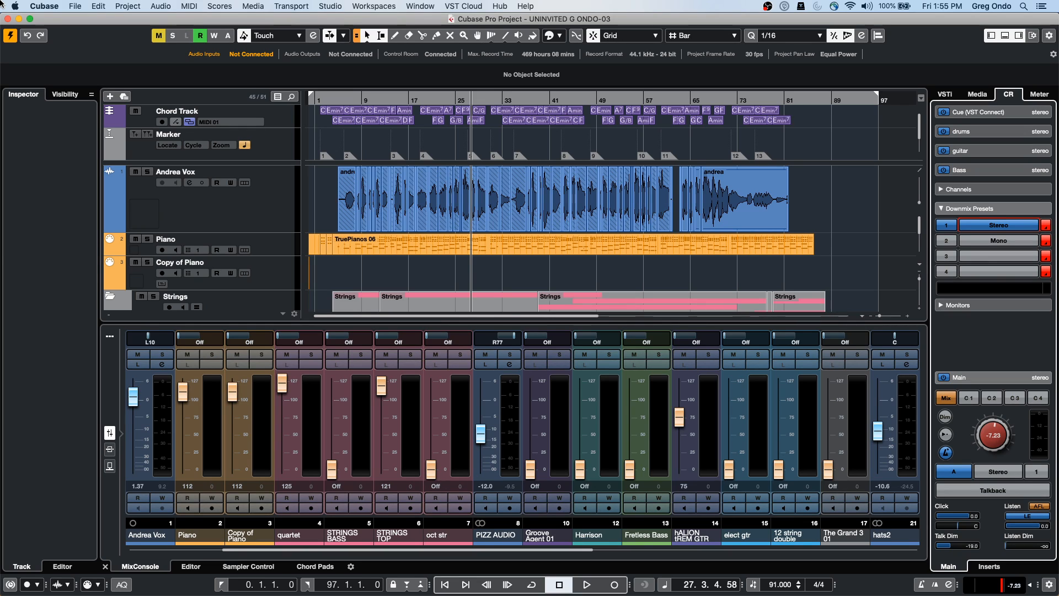
key(space)
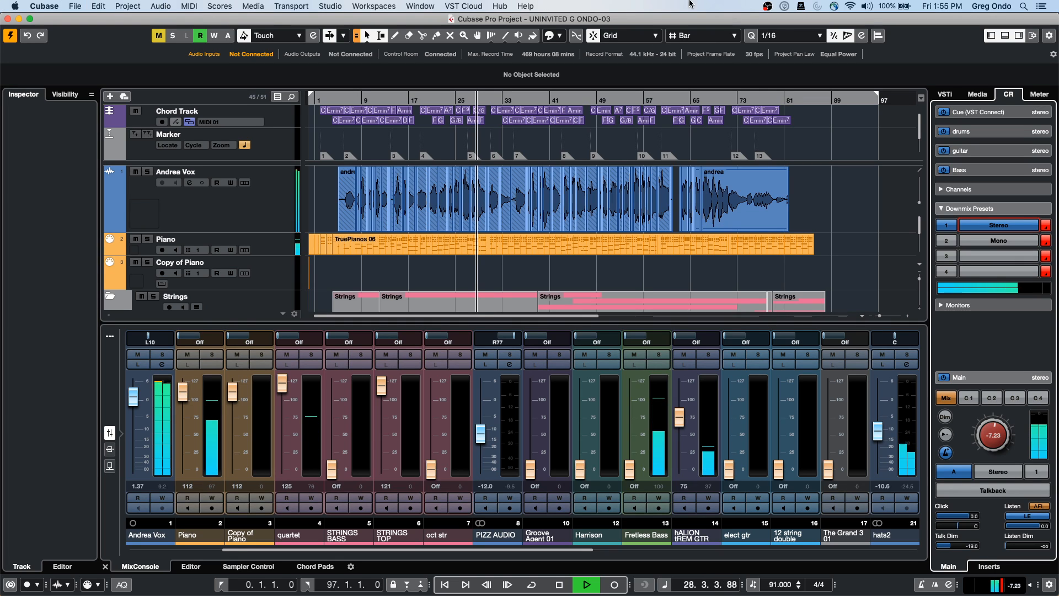
click(998, 243)
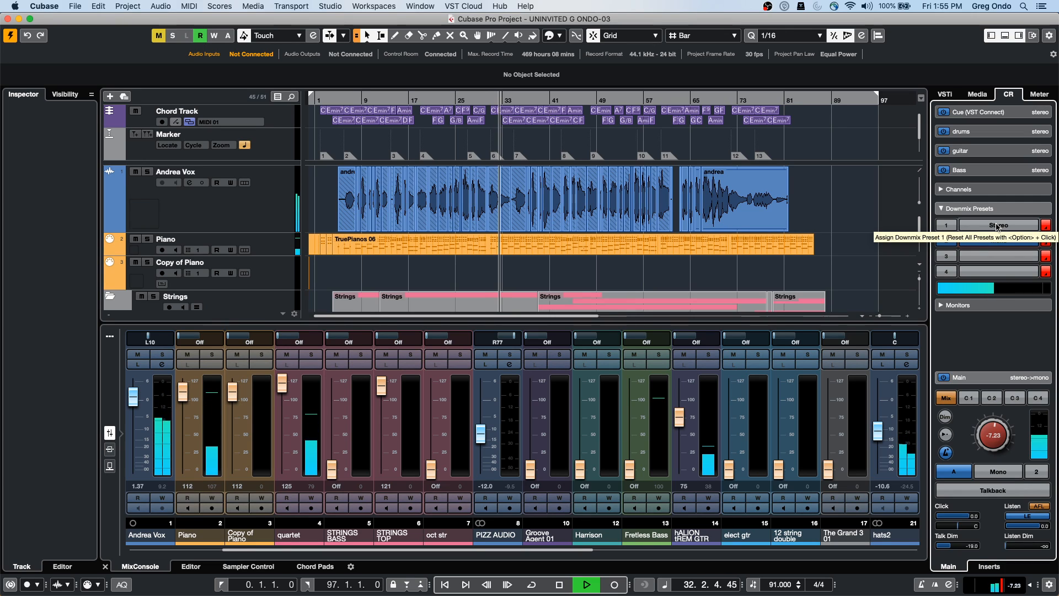
click(998, 225)
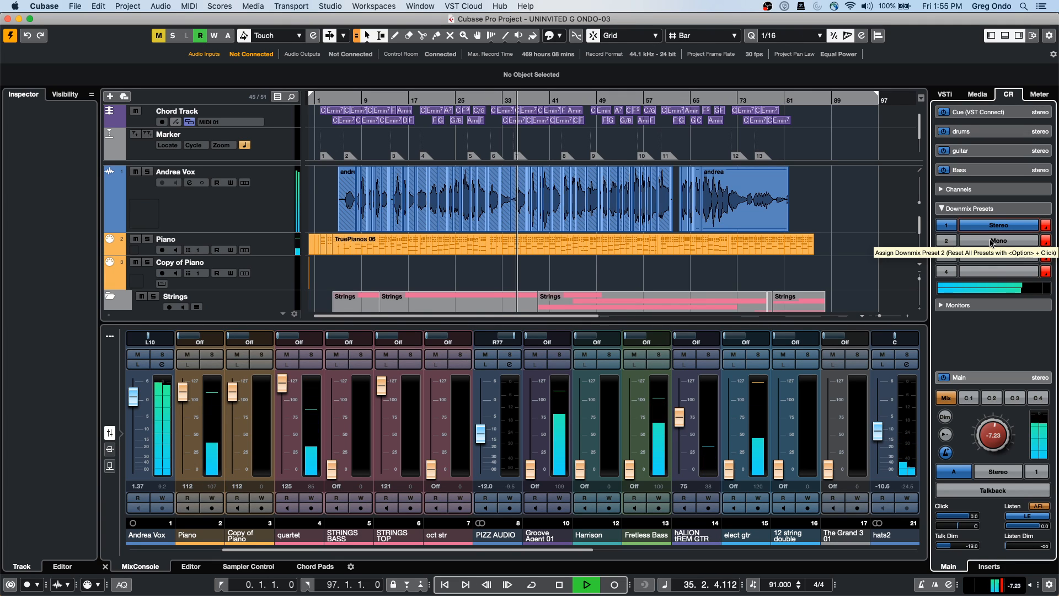
click(992, 242)
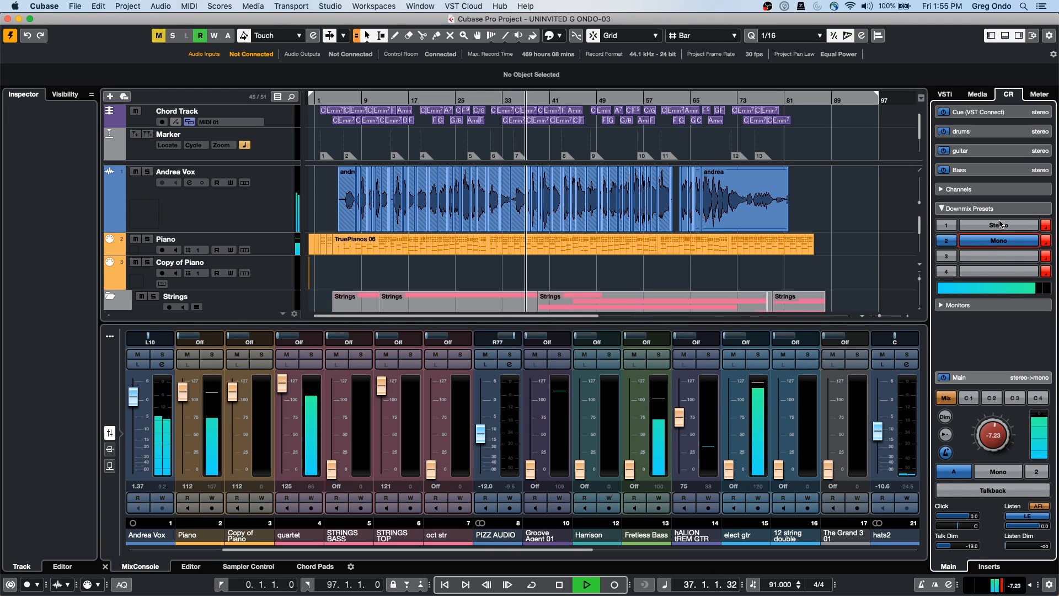
click(1000, 224)
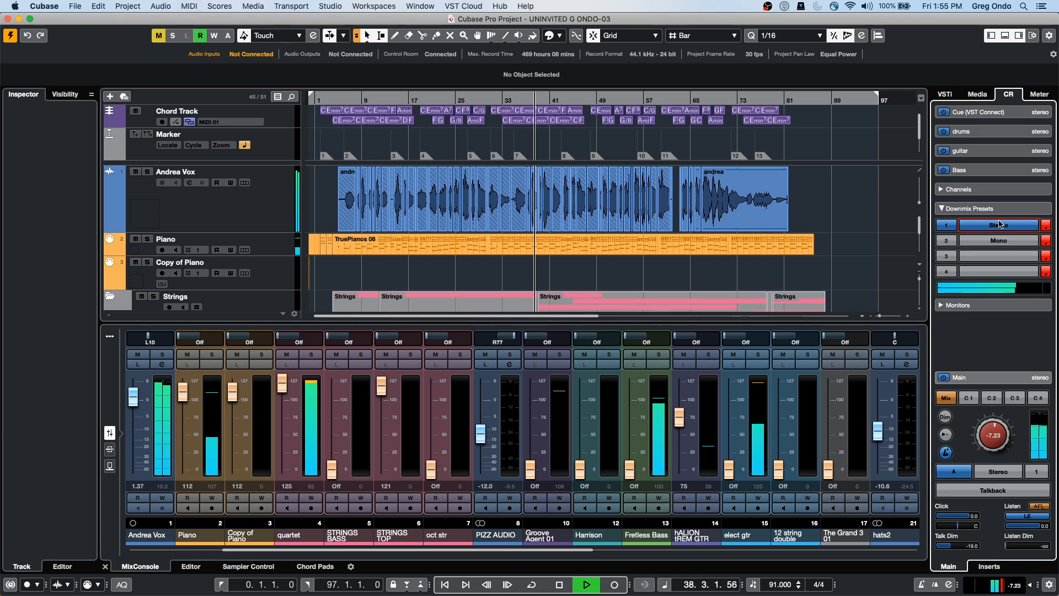
Stop the UNINVITED song near bar 38
key(space)
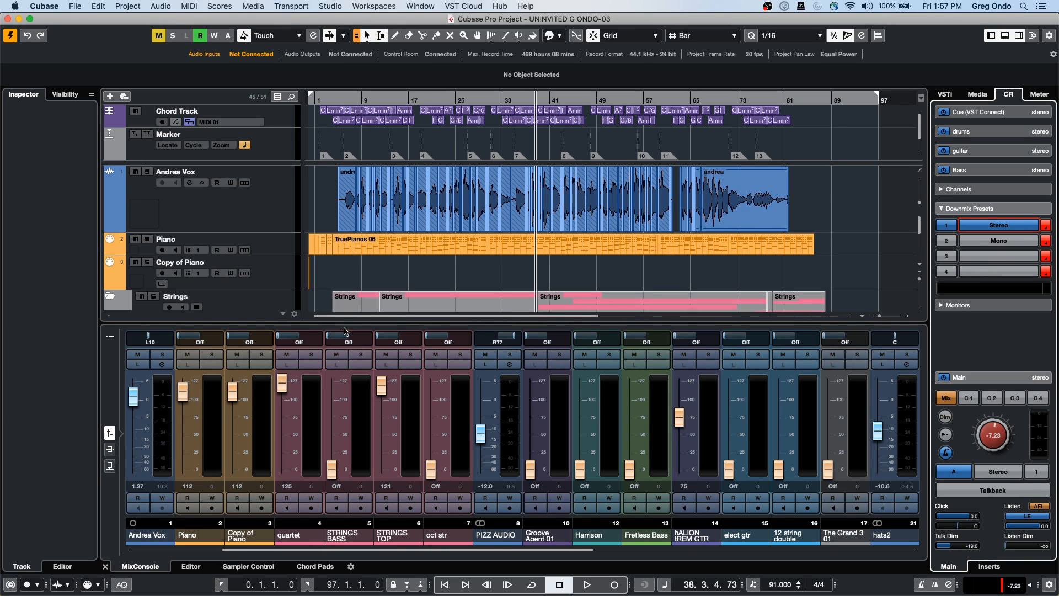
Open UpstreamC9.cpr from the Projects > 02 Upstream folder via File > Open
click(75, 6)
mouse_move(110, 165)
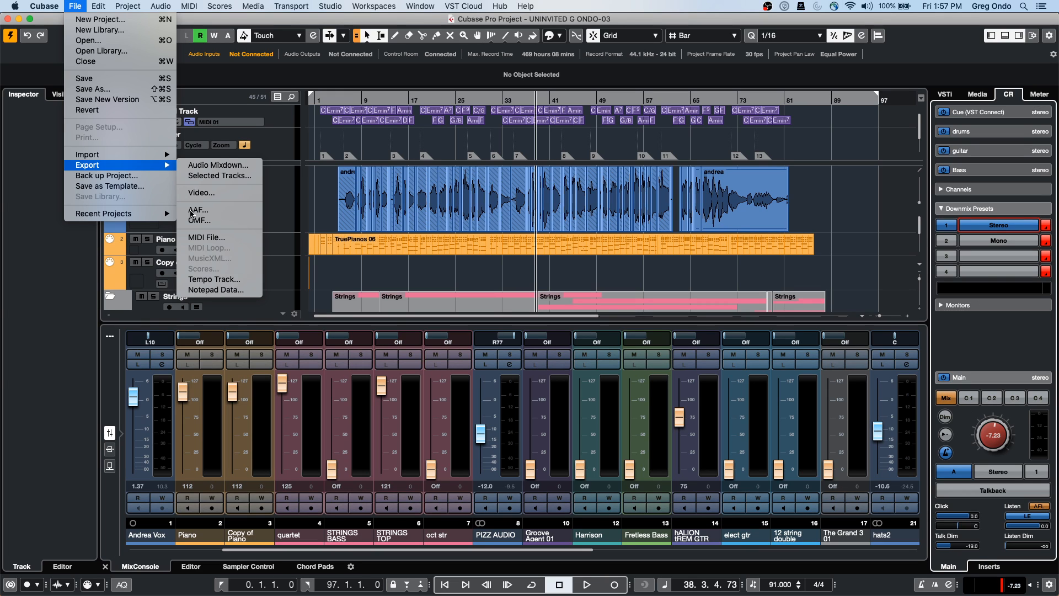
click(121, 44)
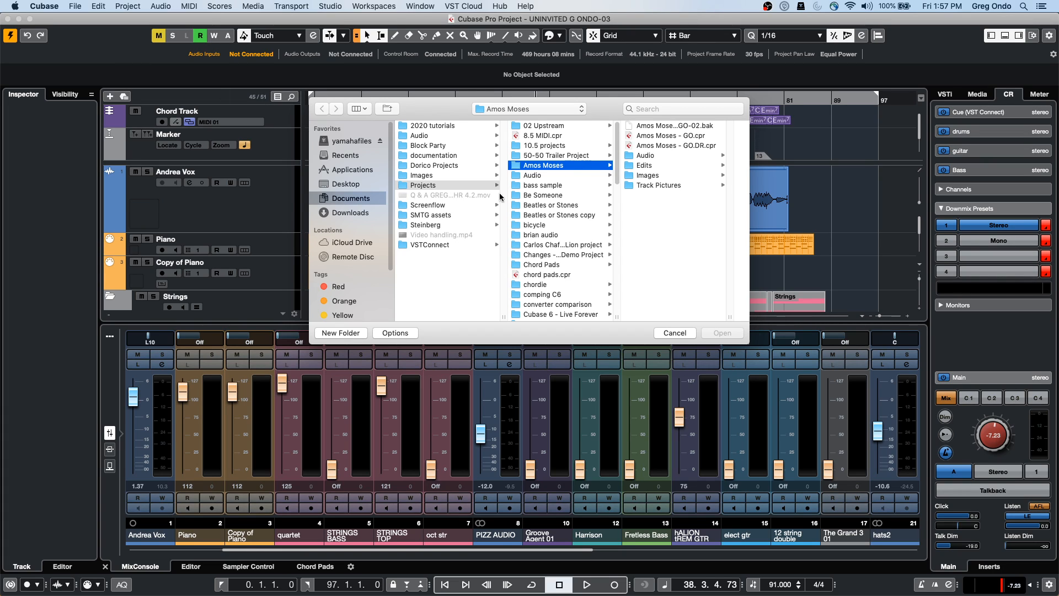
click(550, 126)
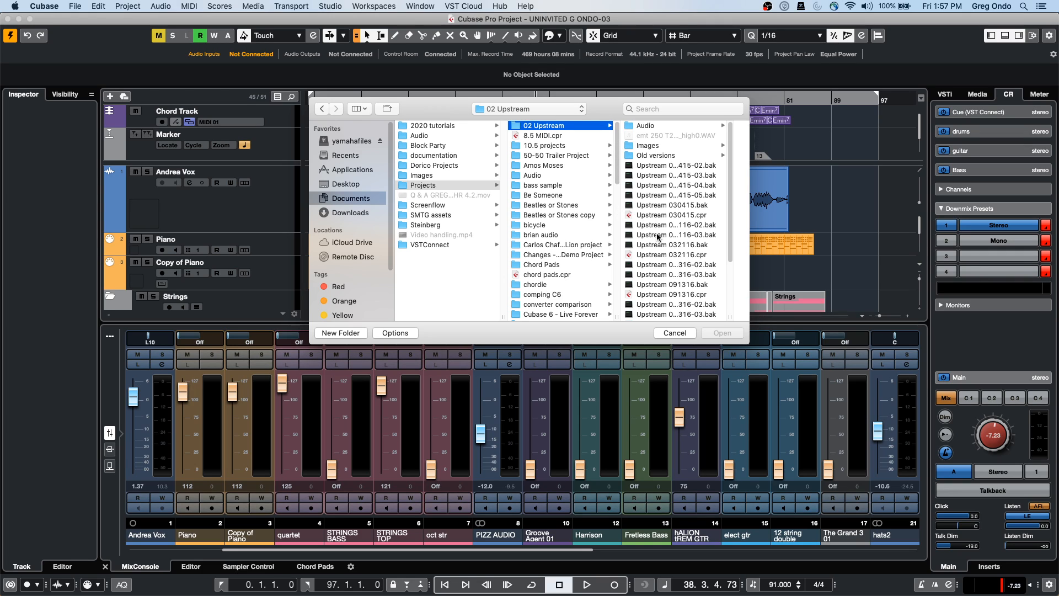
scroll(657, 237, down, 1)
scroll(660, 237, down, 5)
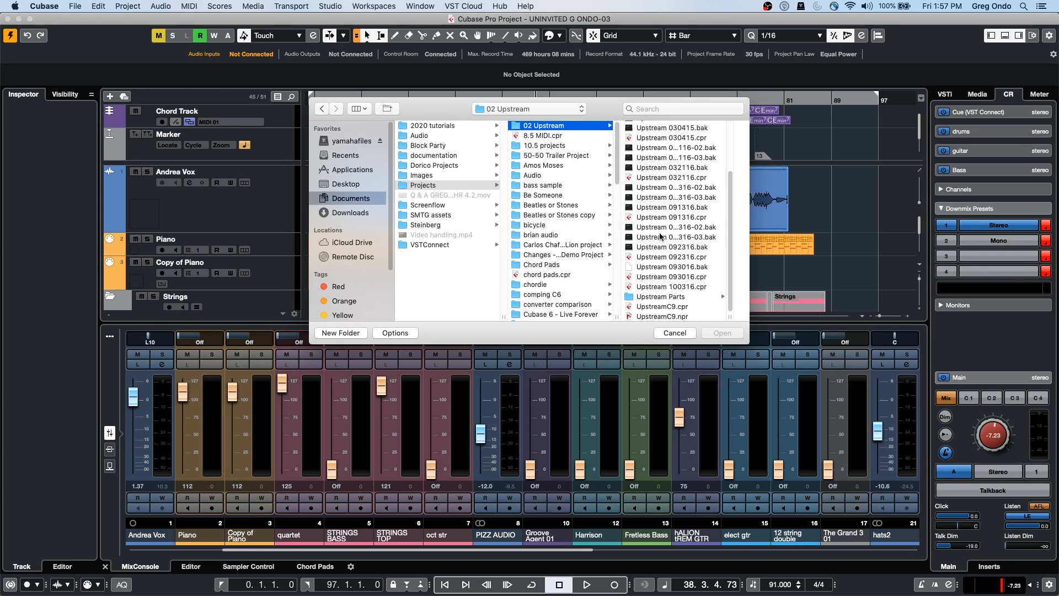
double_click(678, 306)
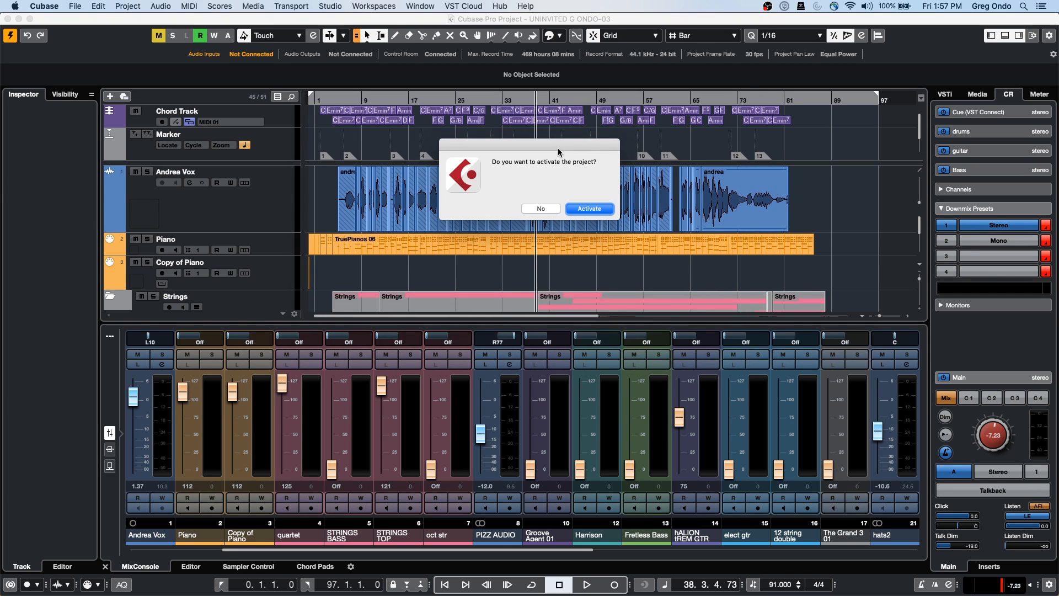
Activate UpstreamC9, close Resolve Missing Files, and accept the Missing Ports warning
click(587, 208)
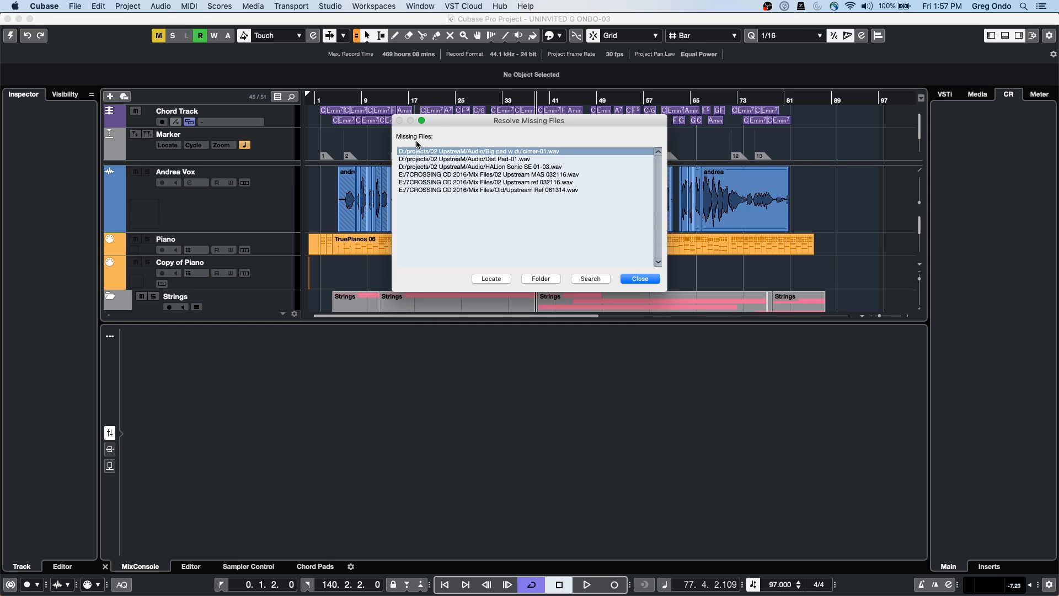
click(641, 281)
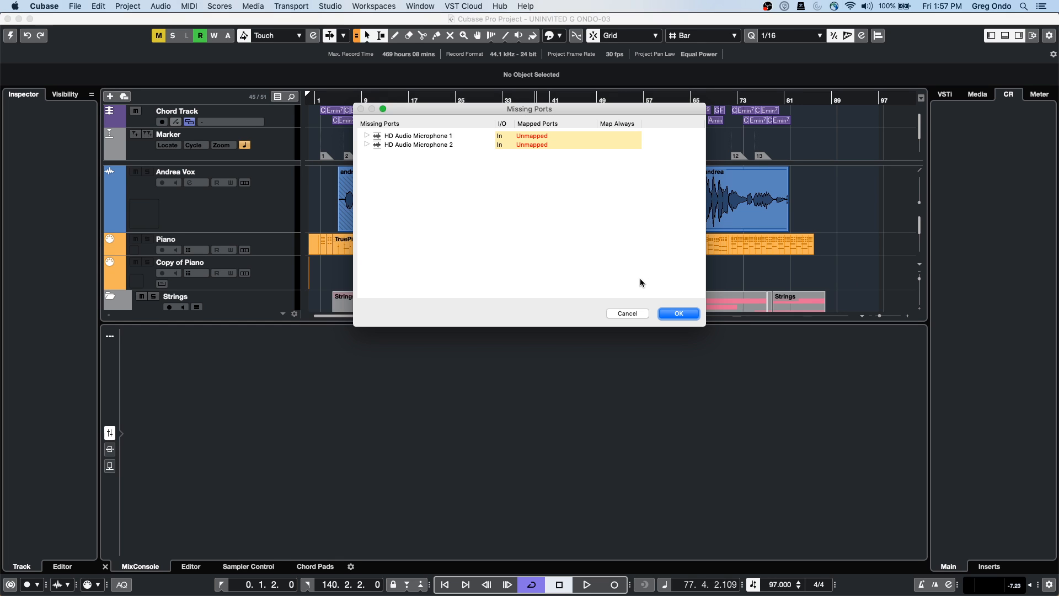
click(678, 313)
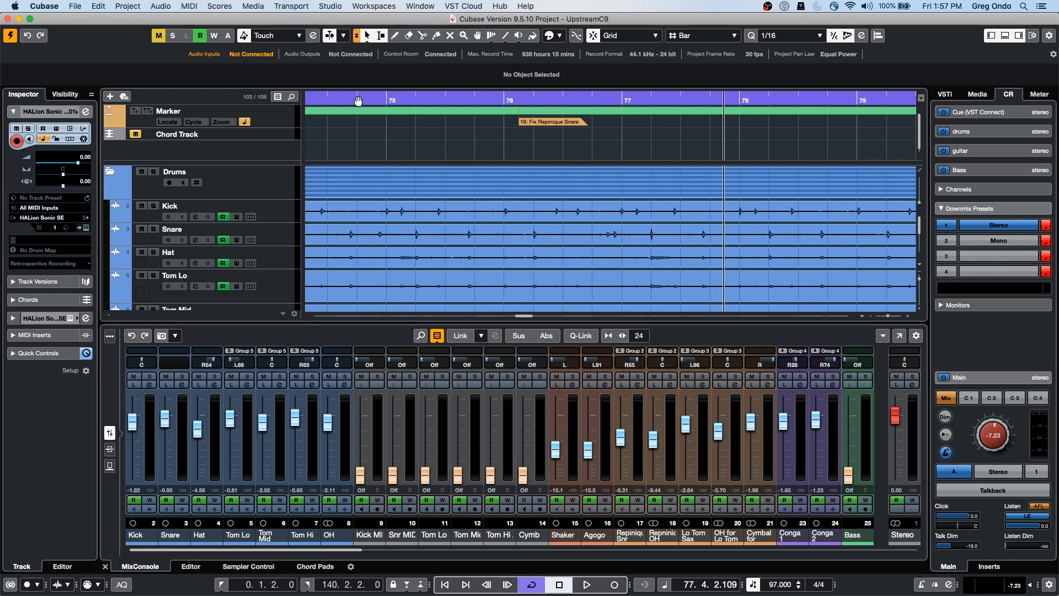
click(364, 145)
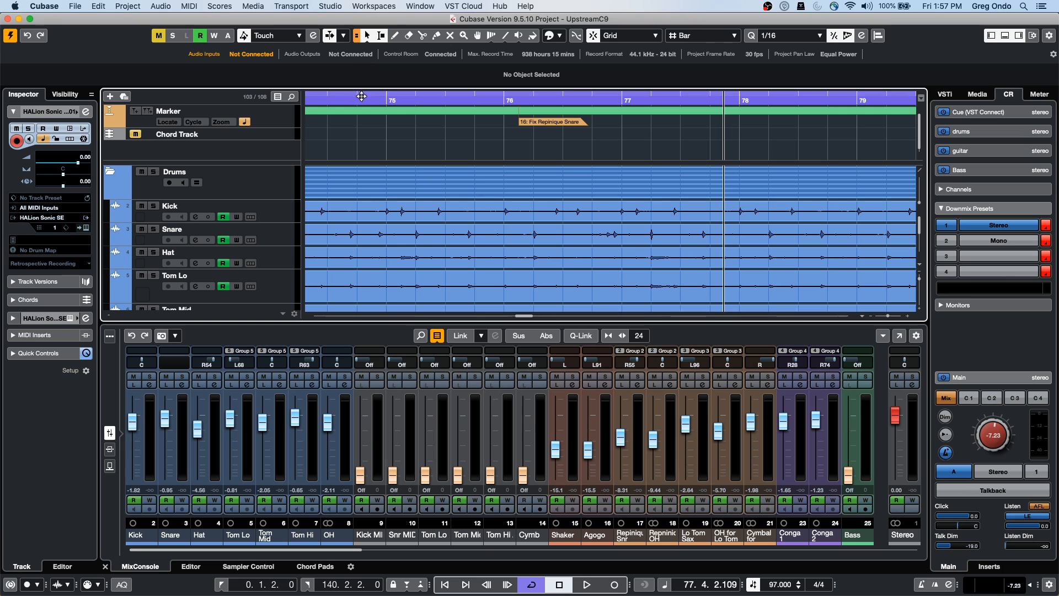
drag(365, 93, 364, 34)
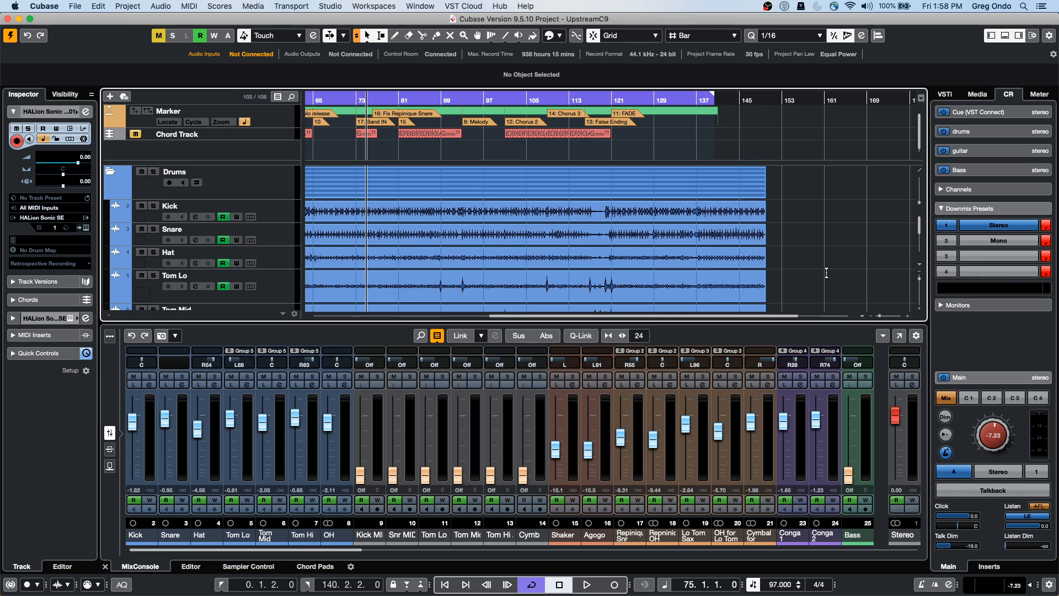
scroll(822, 274, down, 15)
scroll(819, 277, down, 10)
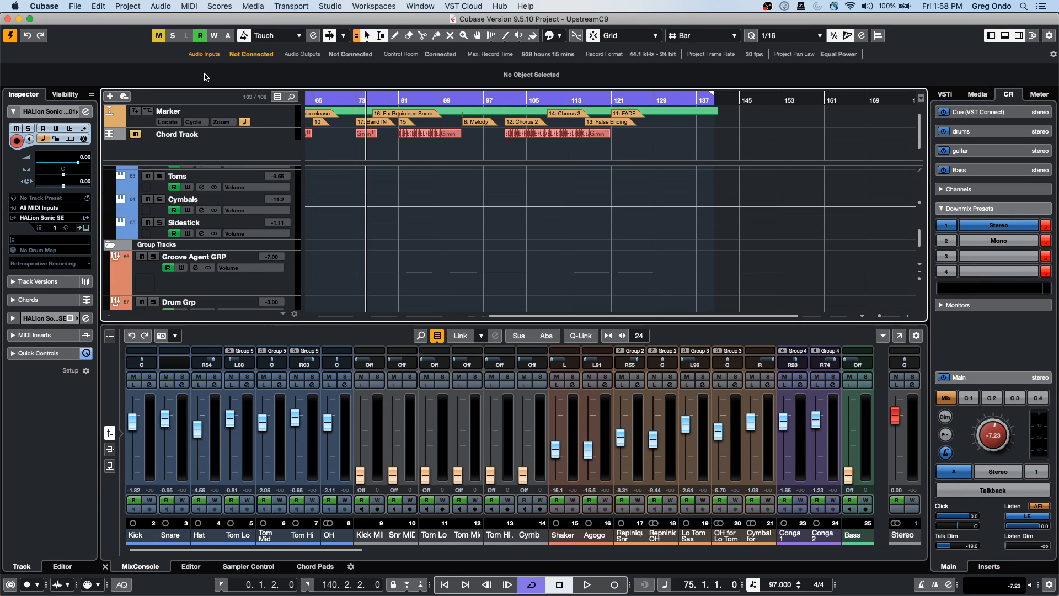
scroll(339, 220, up, 15)
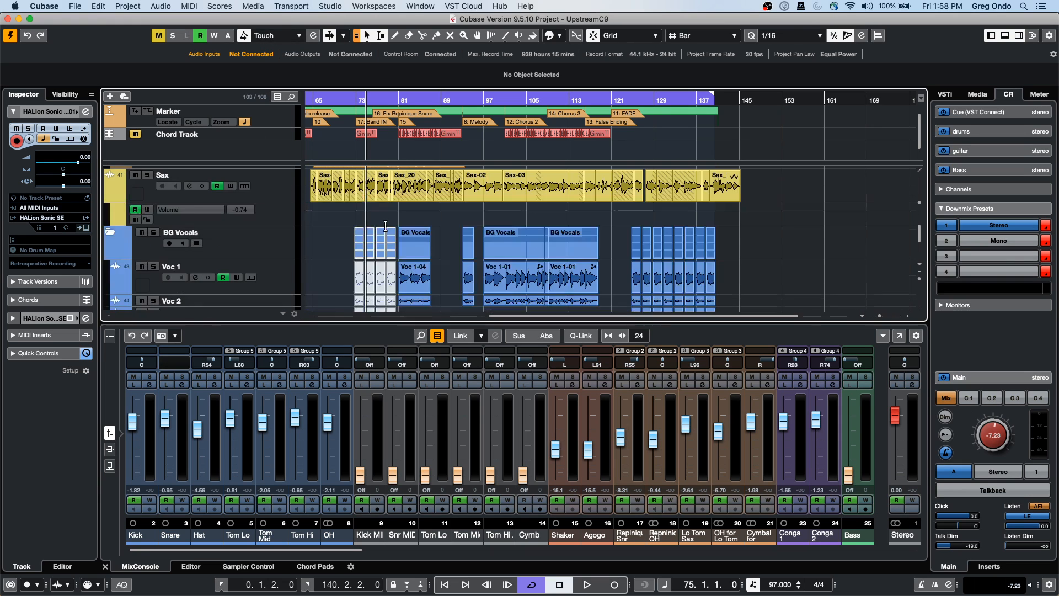
Enable Track Visibility Configurations in the toolbar and show only the selected tracks
click(1050, 37)
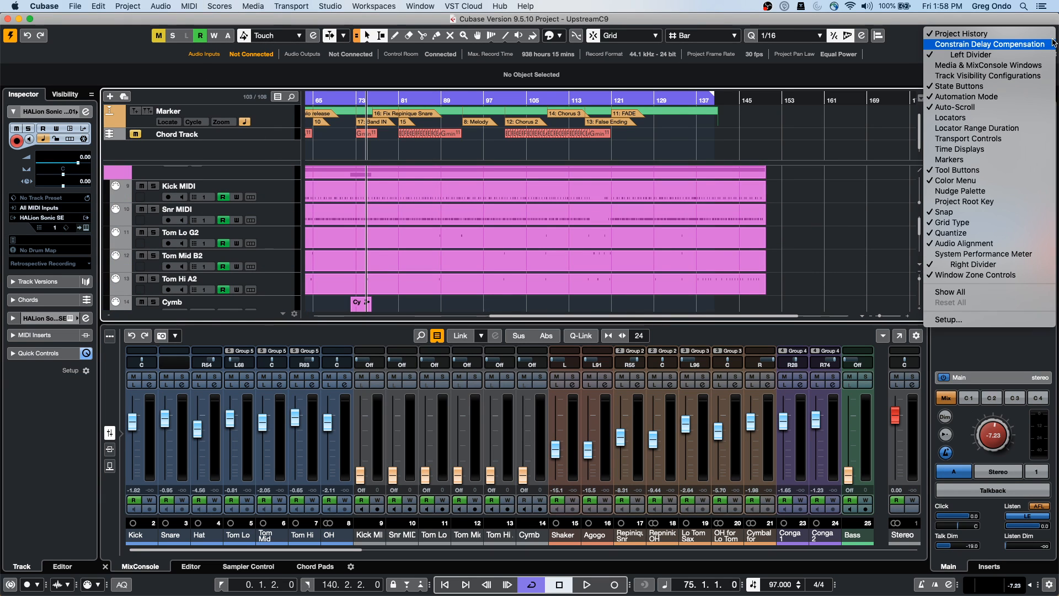
click(980, 77)
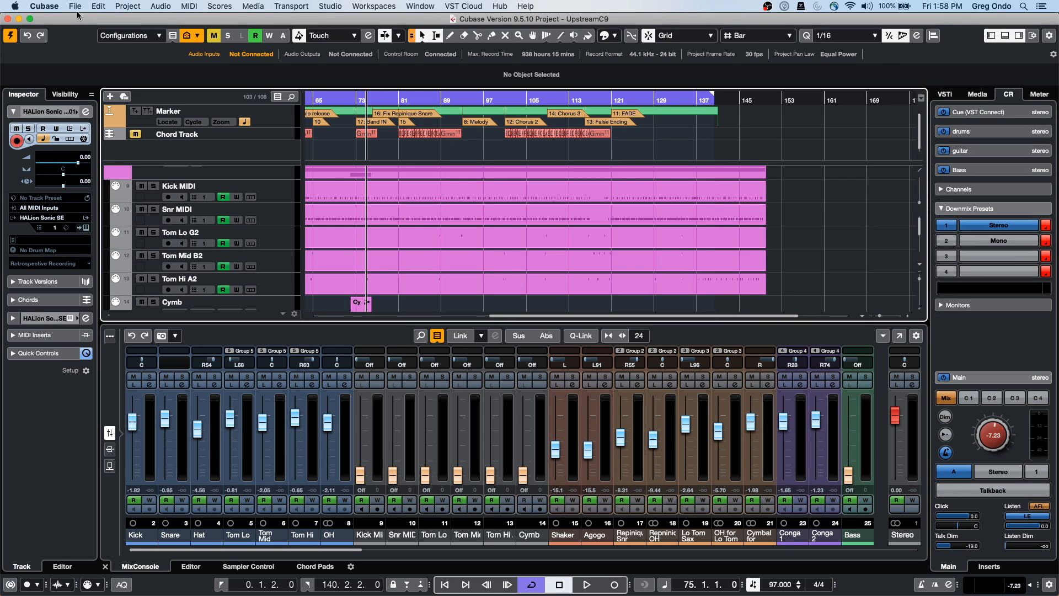
click(172, 37)
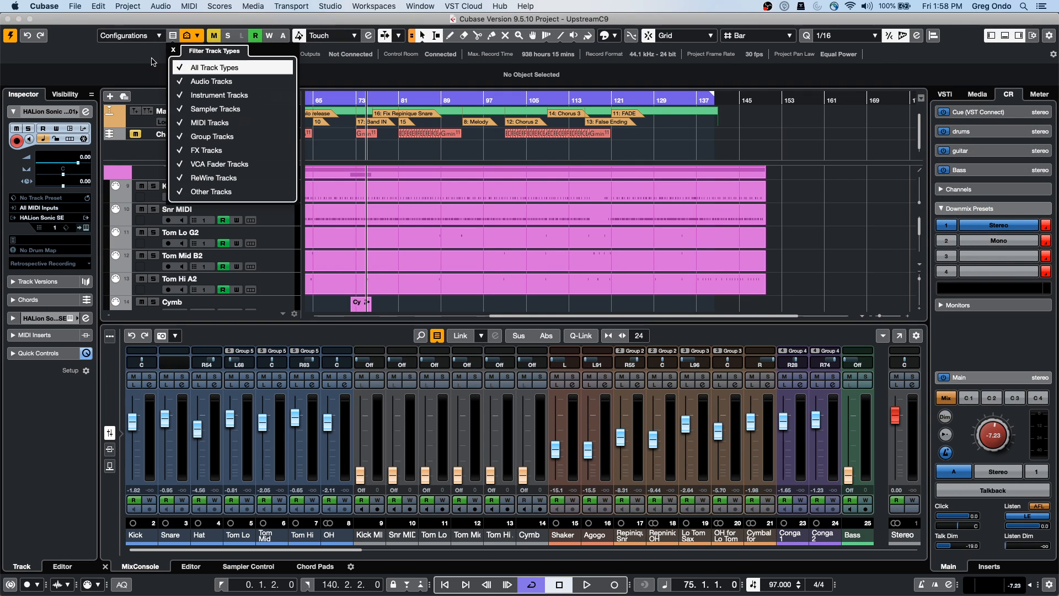
click(155, 39)
click(173, 36)
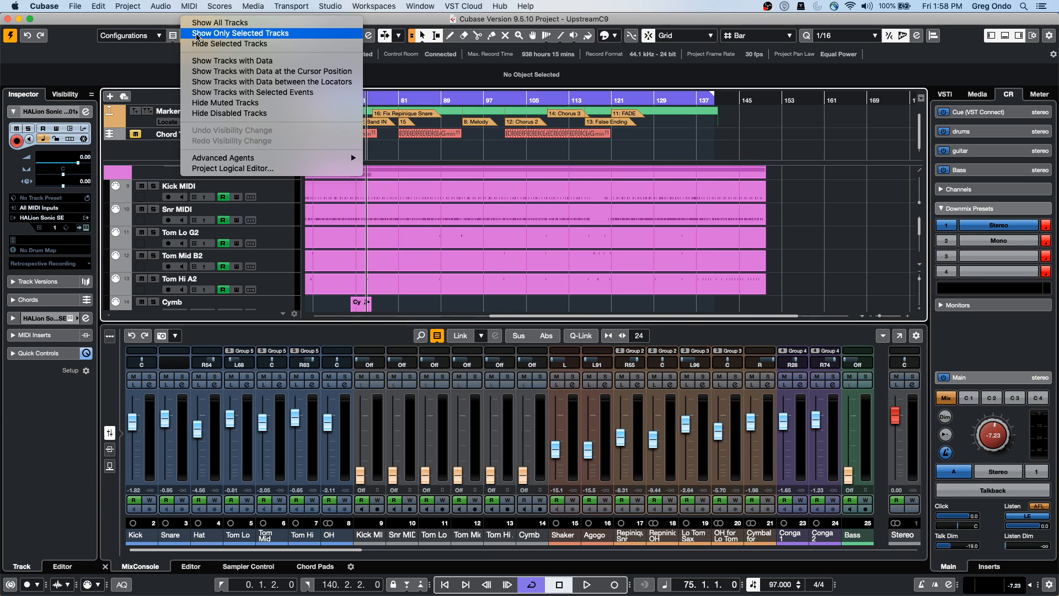
click(214, 33)
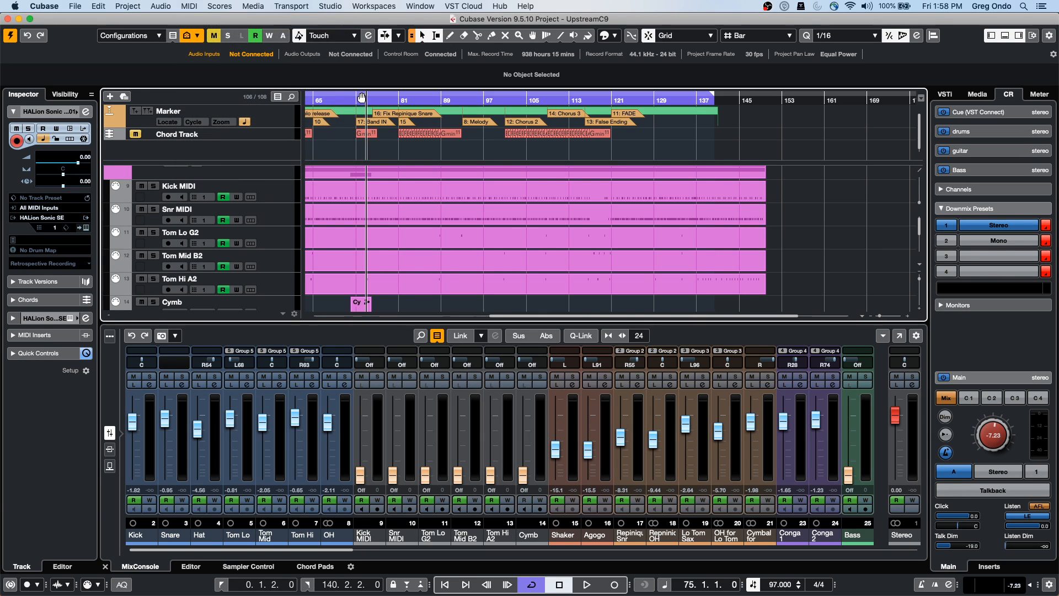
Play the song from bar 78 and raise the Control Room monitor level to -3.27
click(383, 99)
key(space)
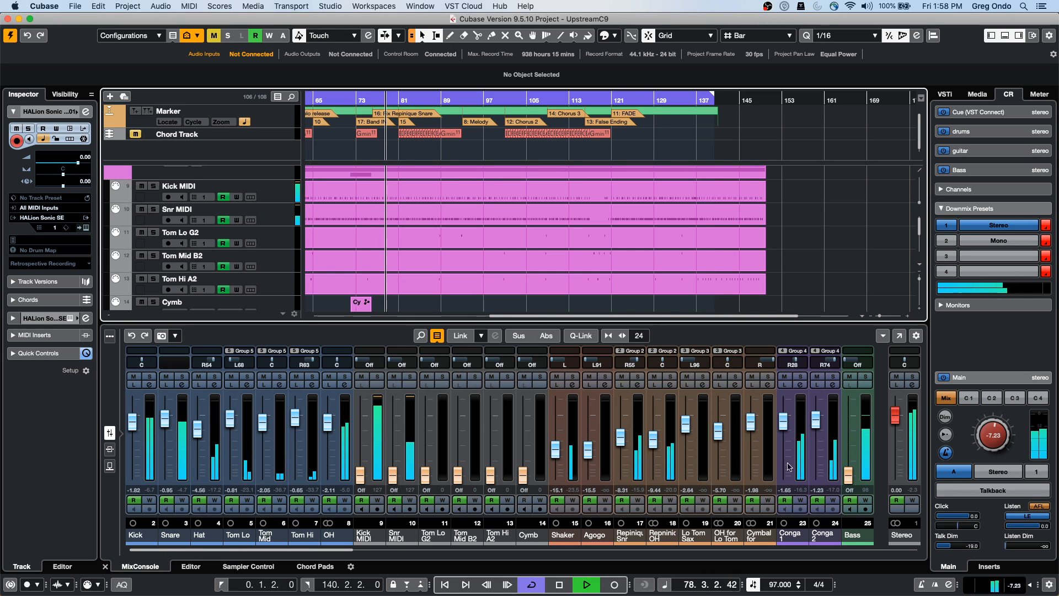
drag(995, 435, 999, 428)
scroll(608, 226, up, 10)
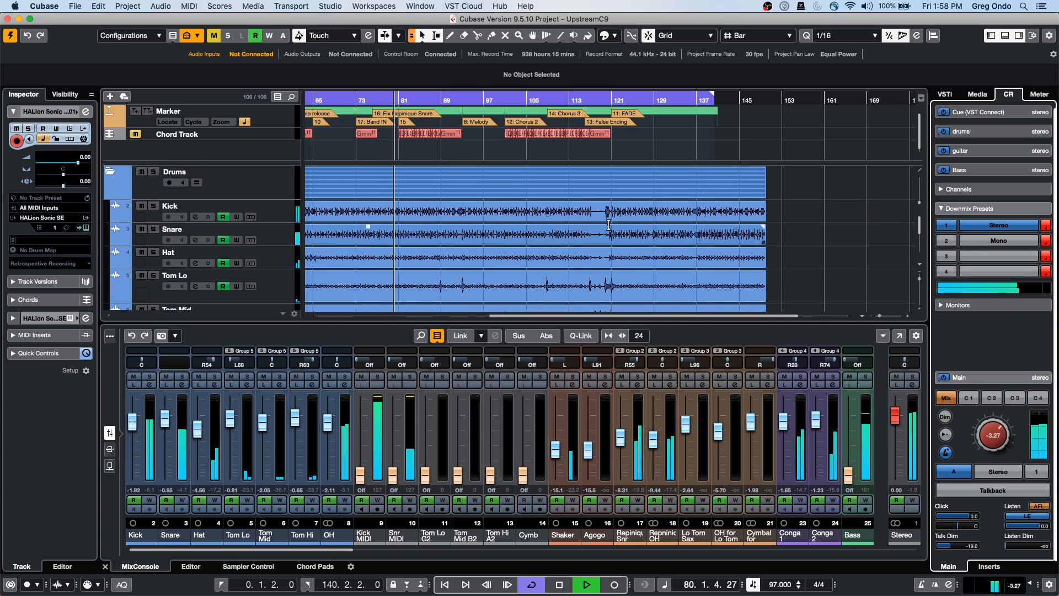
scroll(797, 262, down, 10)
scroll(798, 262, down, 20)
scroll(798, 265, down, 15)
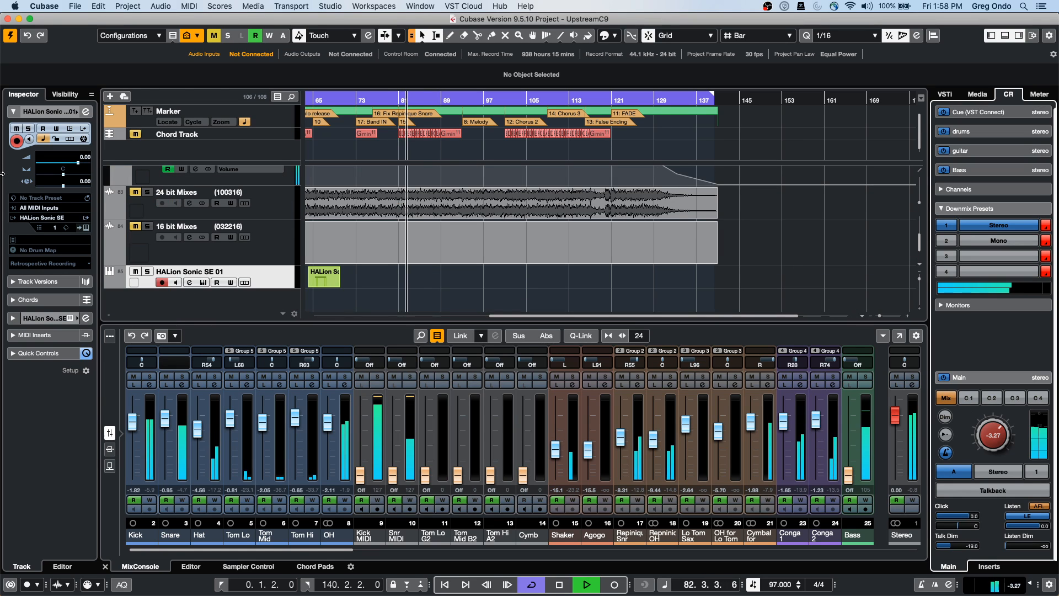
Solo the 24 bit Mixes reference track, stop playback and select the track
click(147, 192)
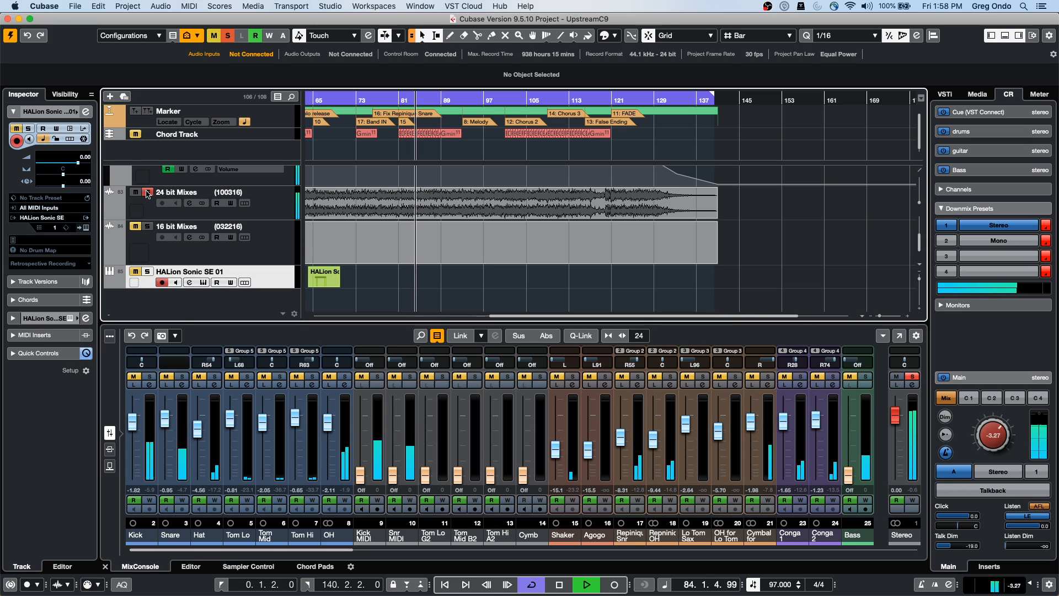
key(space)
click(424, 210)
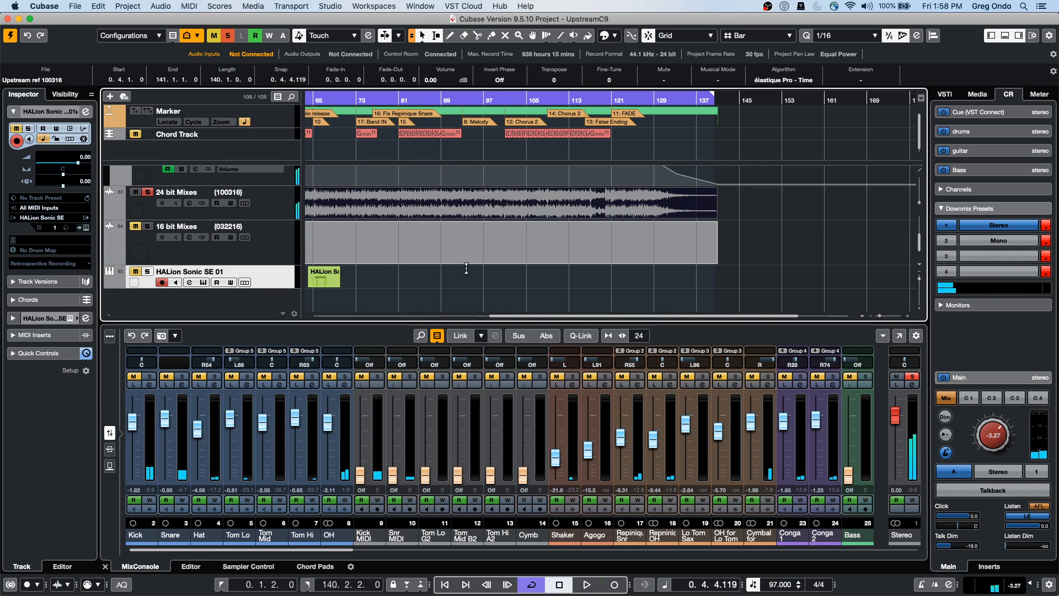
click(266, 207)
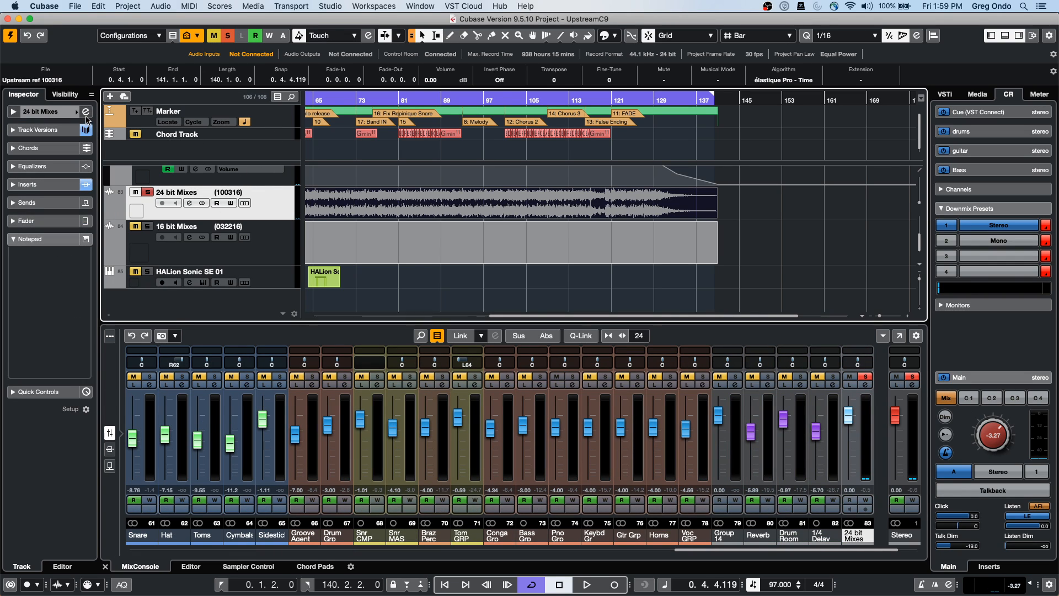
In 24 bit Mixes Channel Settings, boost EQ 2.6 dB at 98.5 Hz, 7.1 dB at 399.2 Hz, 9.4 dB at 5129 Hz
click(14, 112)
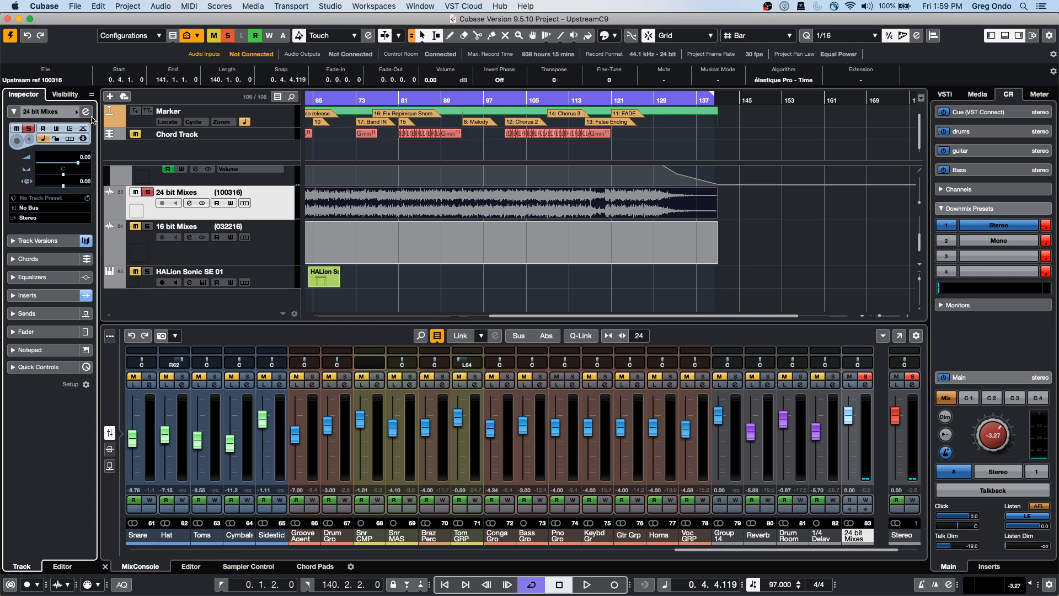
click(86, 112)
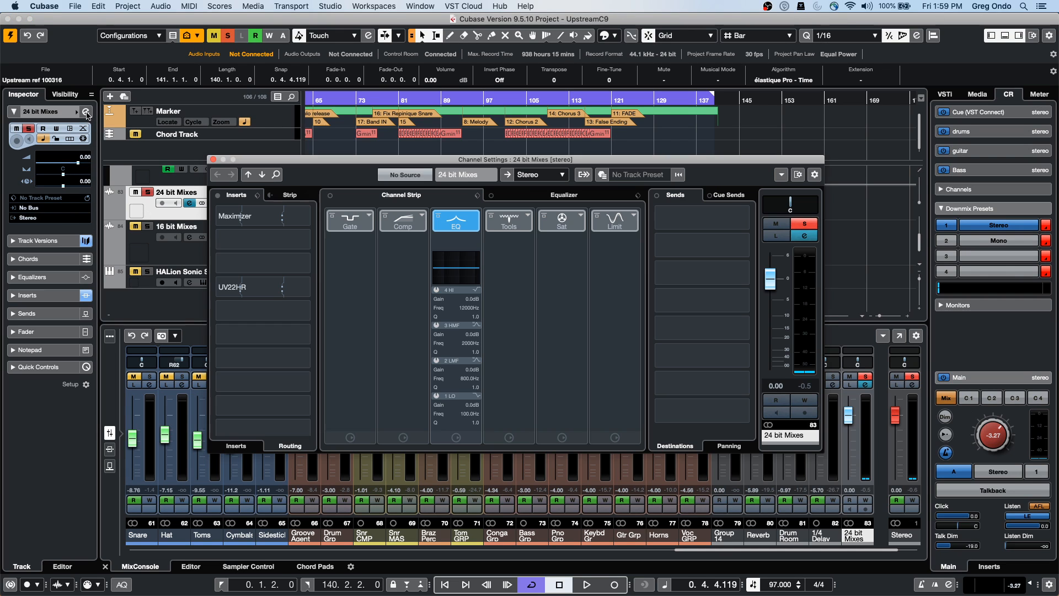
click(556, 197)
key(space)
drag(530, 287, 572, 261)
mouse_move(404, 287)
mouse_down()
mouse_move(407, 261)
mouse_move(404, 280)
mouse_up()
mouse_move(473, 286)
mouse_down()
mouse_move(473, 259)
mouse_move(465, 270)
mouse_up()
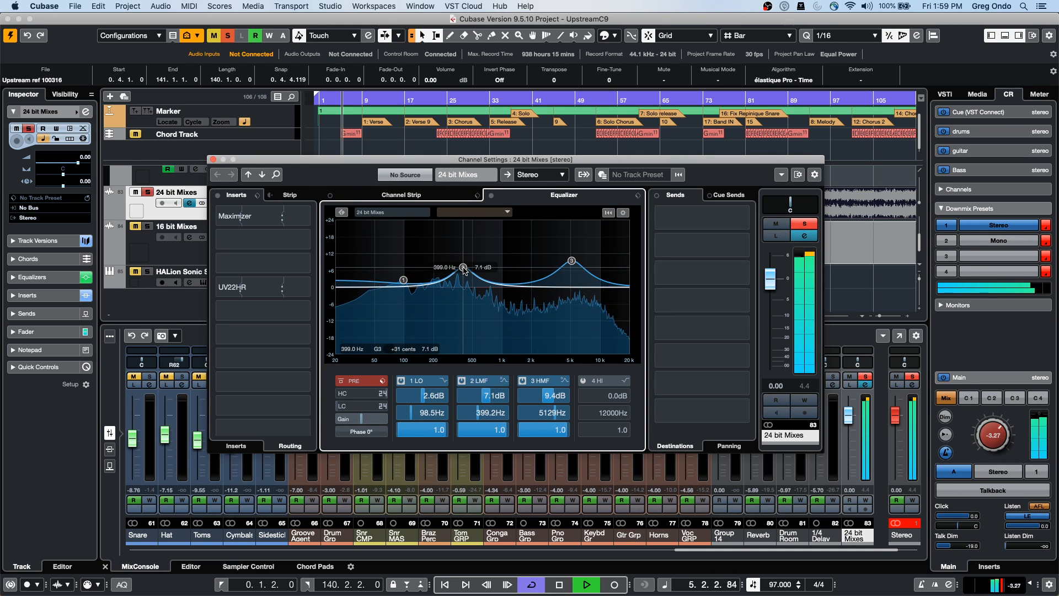
key(space)
click(213, 159)
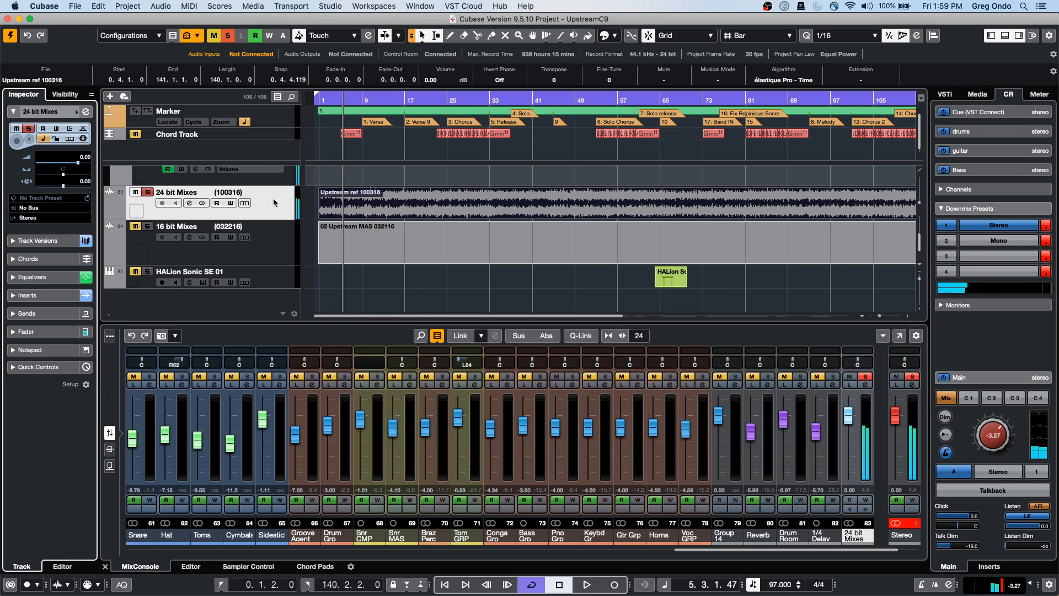
Unsolo and mute the 24 bit Mixes track, then briefly play the mix without it
click(135, 193)
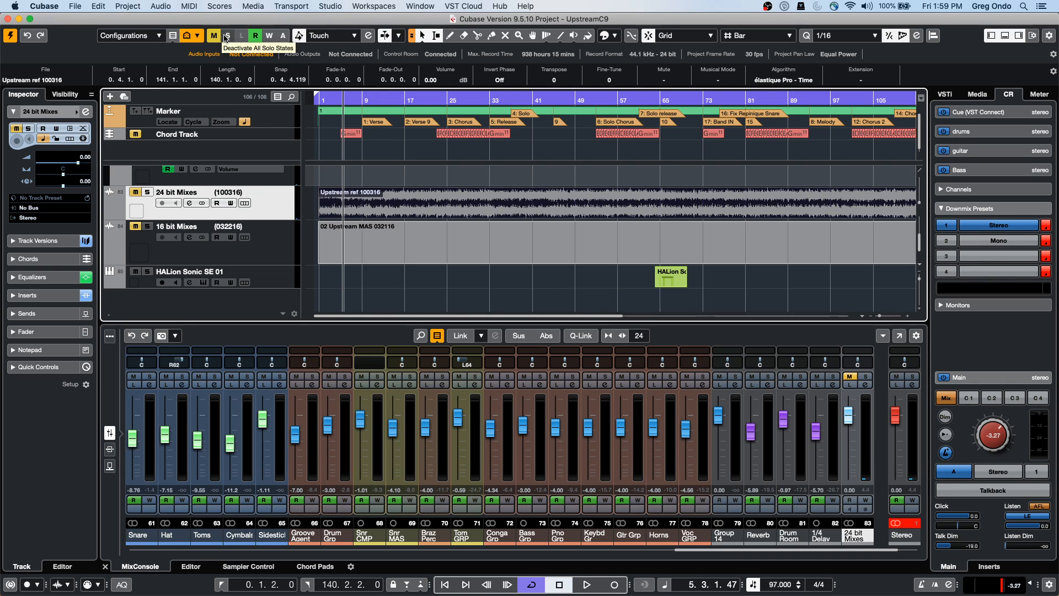
key(space)
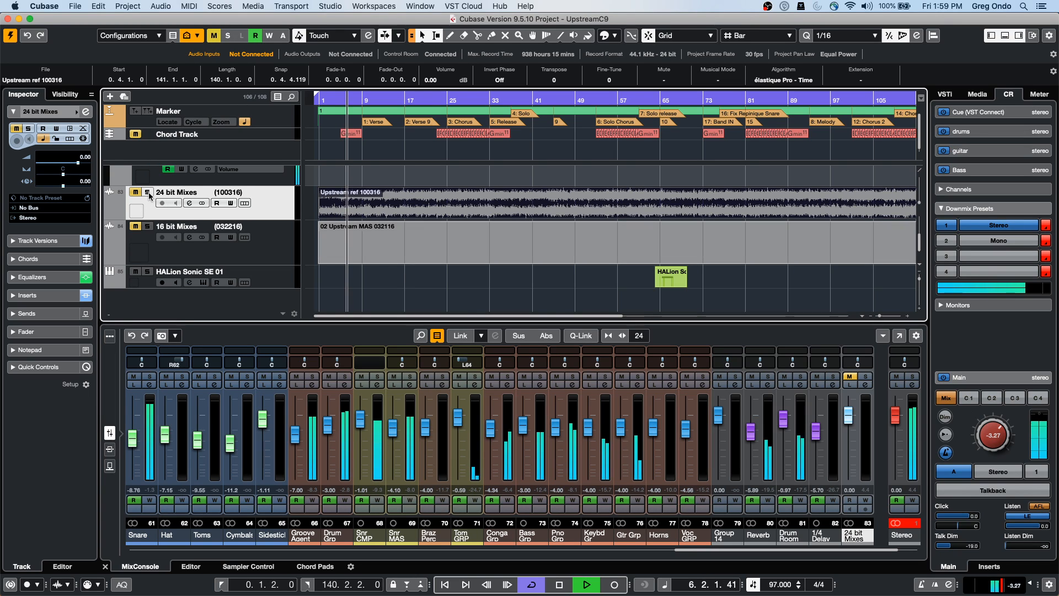
click(416, 197)
key(space)
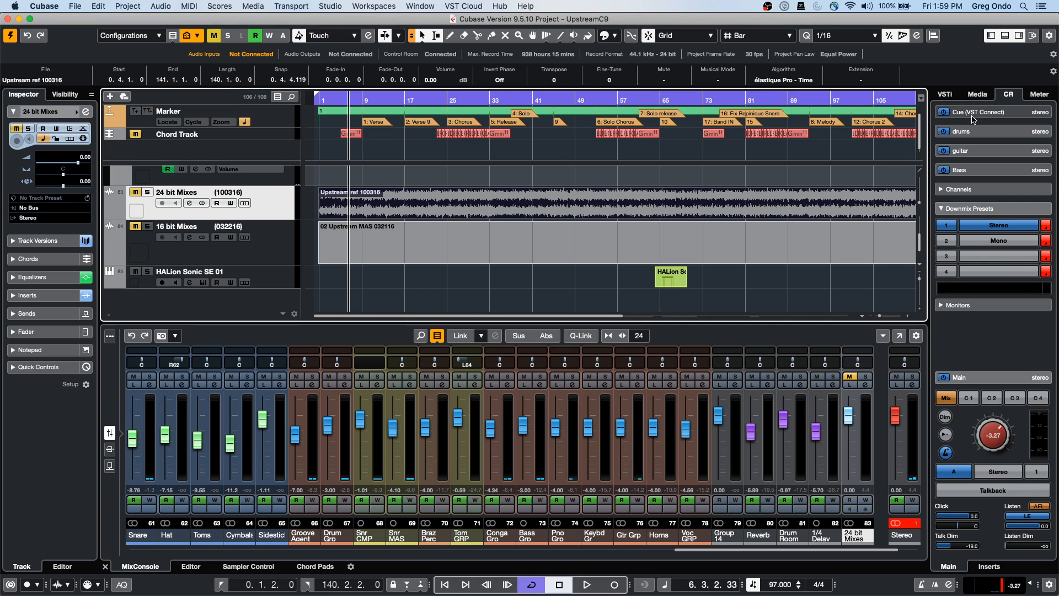
click(337, 7)
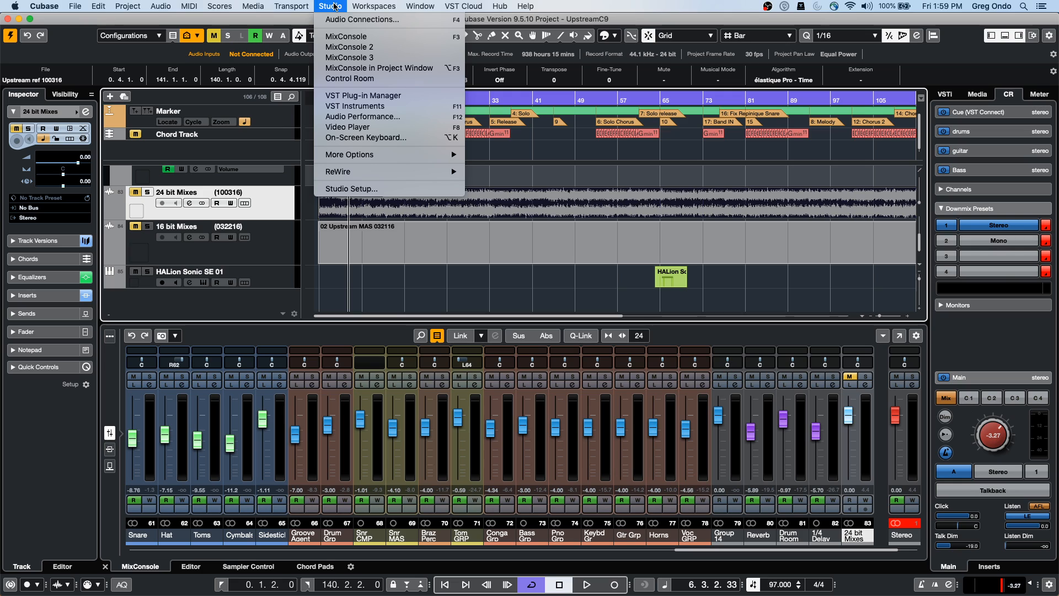
In Audio Connections' Control Room tab, rename the drums cue bus to 'reference'
click(334, 19)
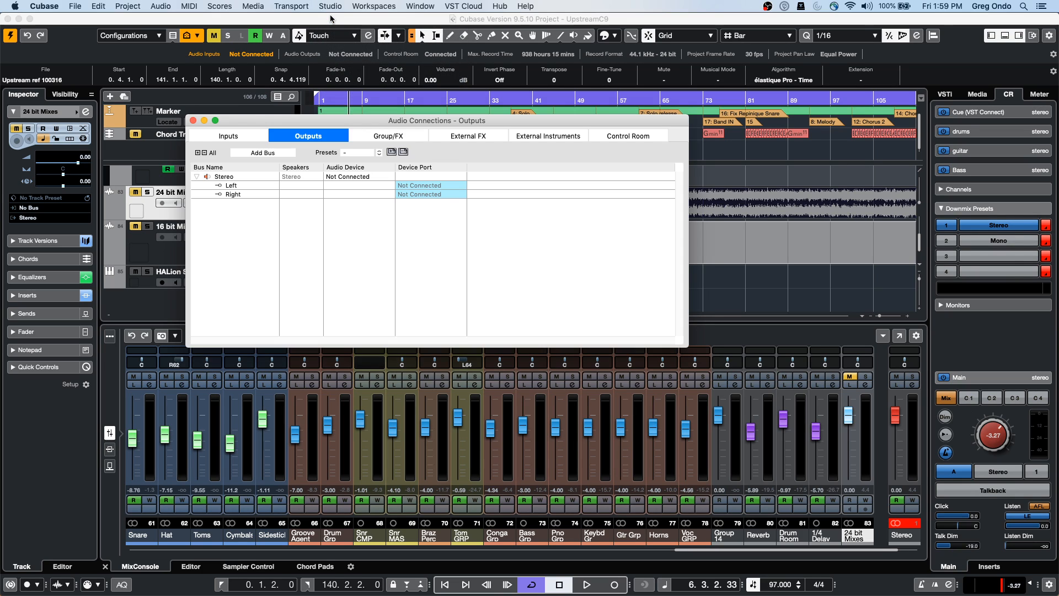
click(633, 138)
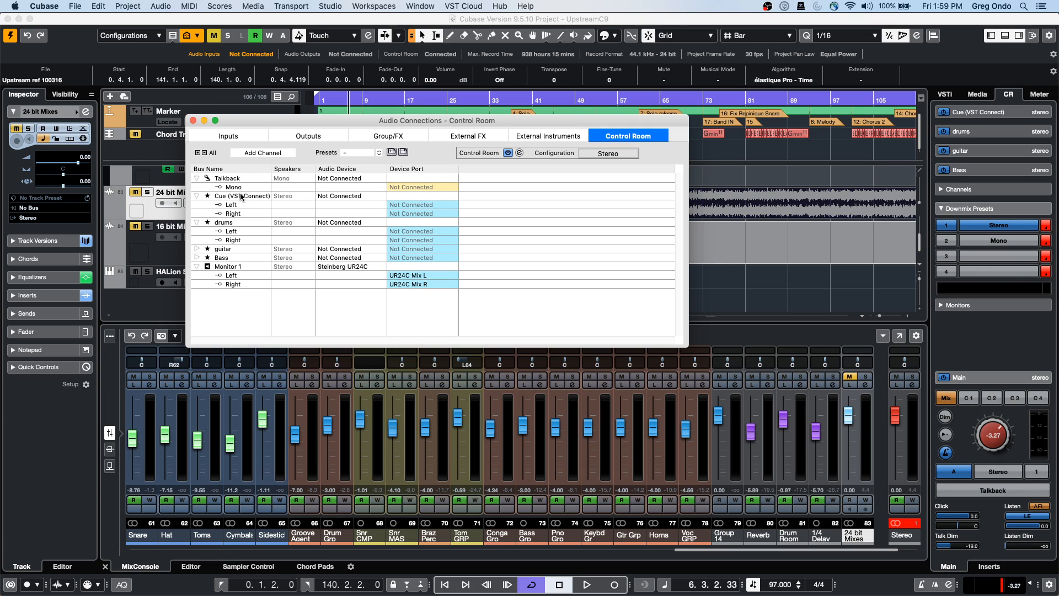
double_click(232, 224)
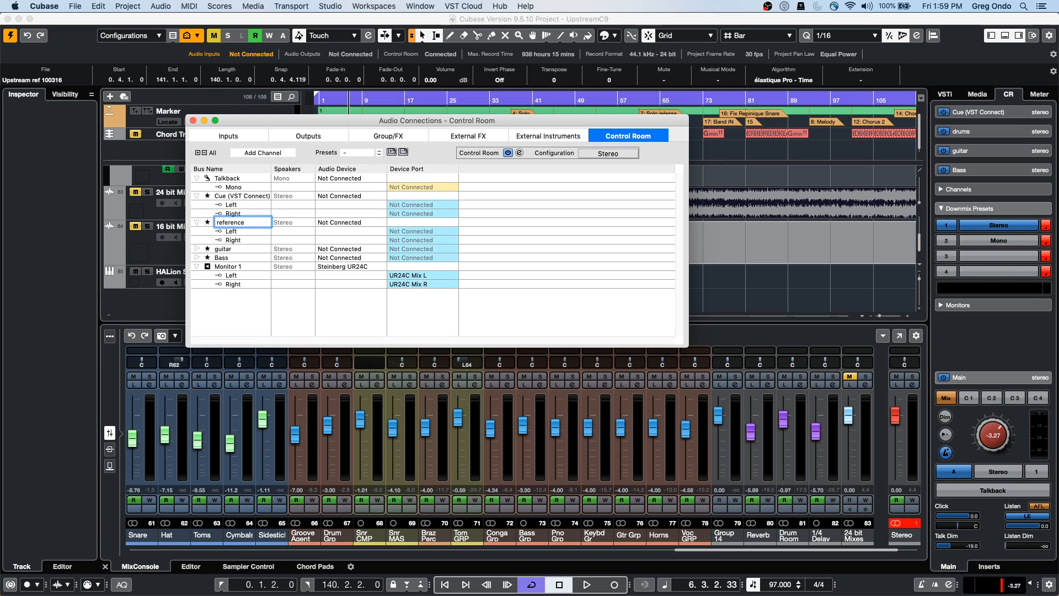
key(Return)
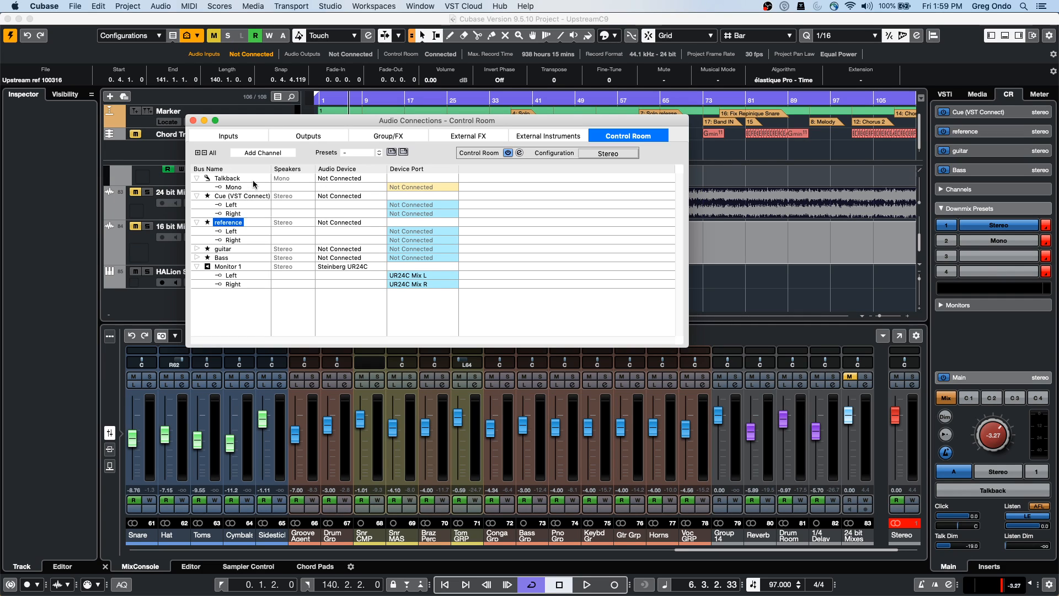
Close Audio Connections, open the MixConsole window and collapse the channel strip and sends racks
click(193, 120)
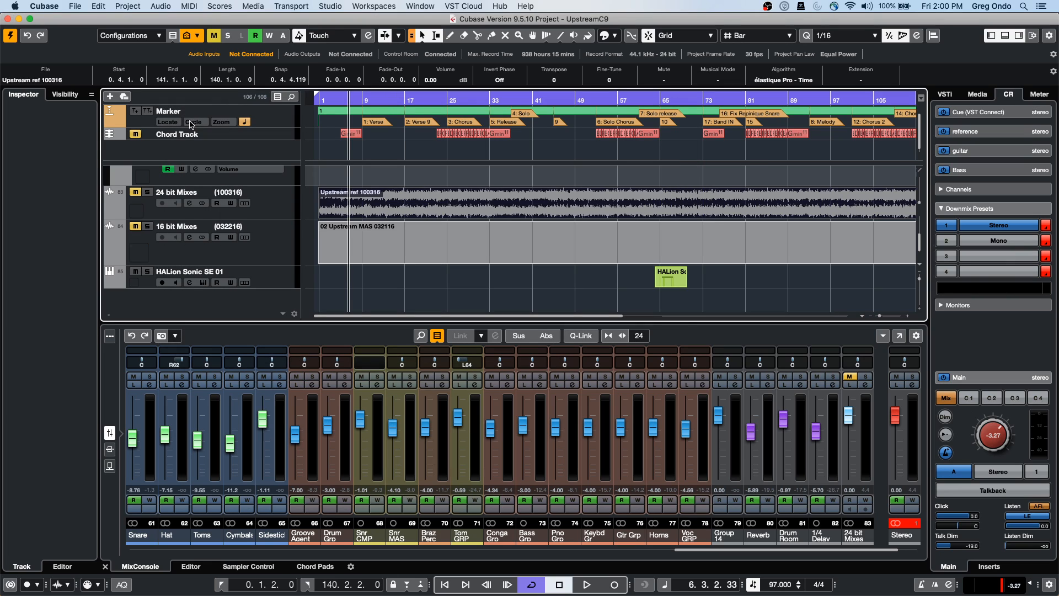
click(259, 195)
click(900, 336)
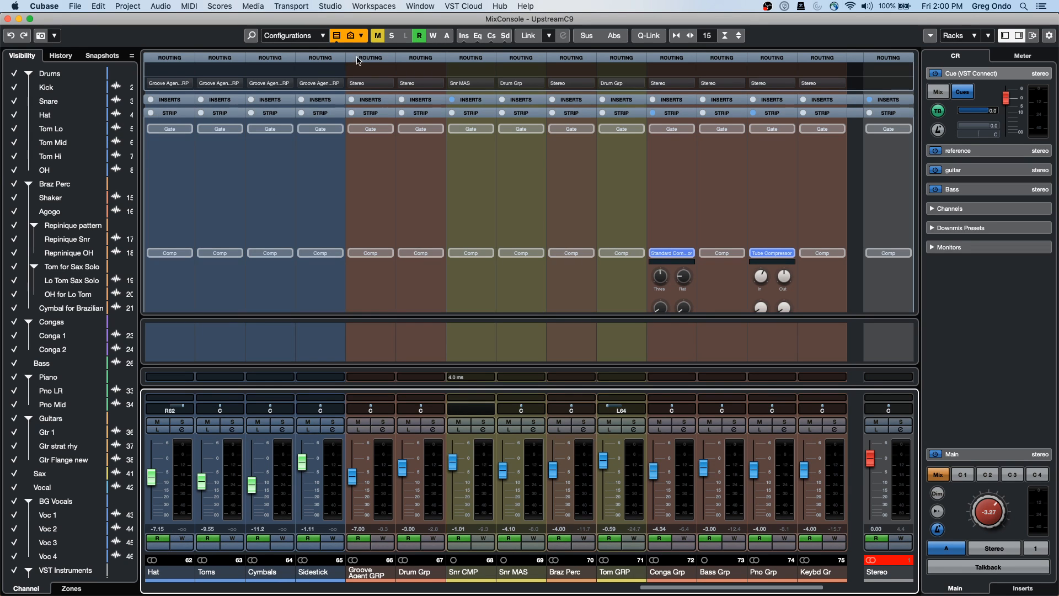
click(368, 112)
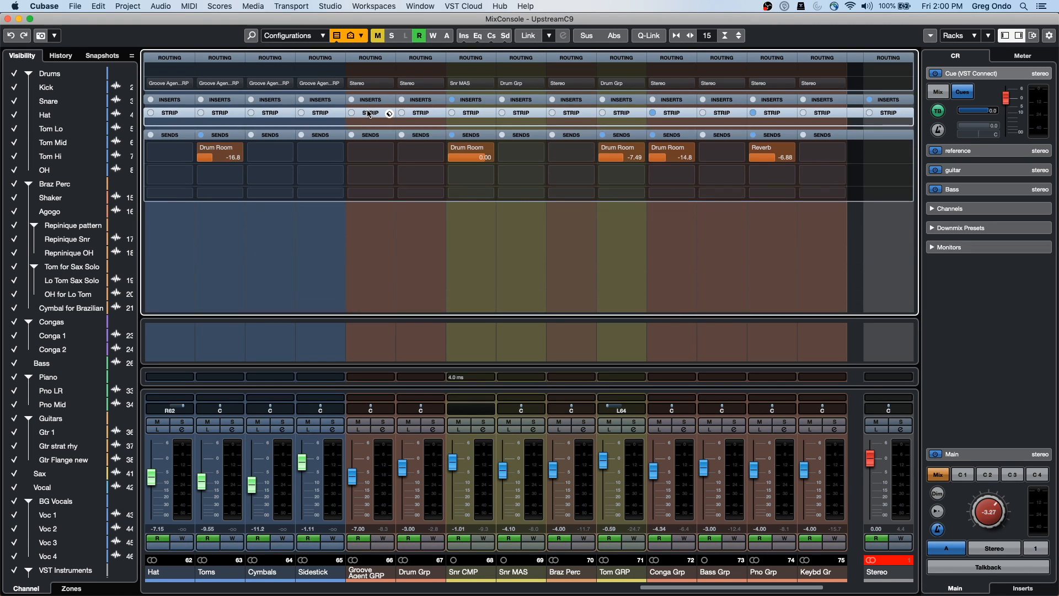
click(367, 126)
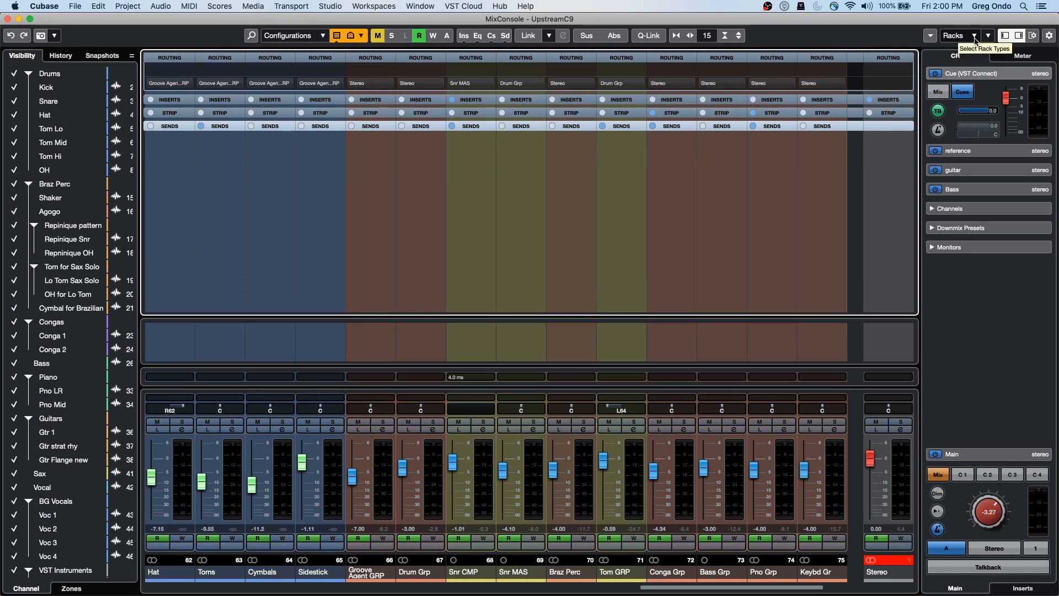
Show the Pre, Equalizer and Cues racks, expand every channel's cue sends, then close the mixer
click(974, 36)
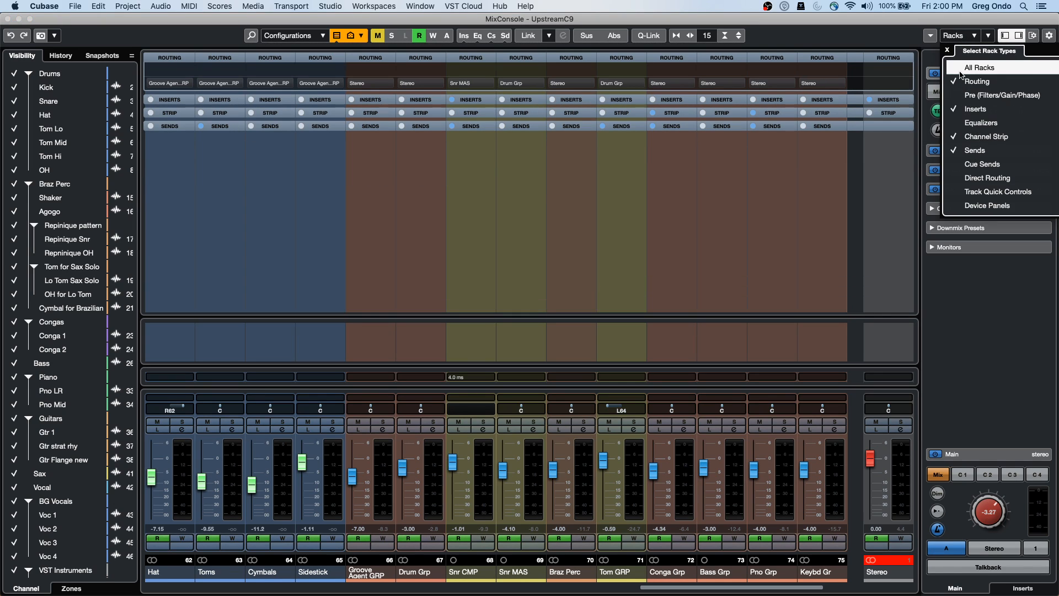
click(958, 94)
click(957, 127)
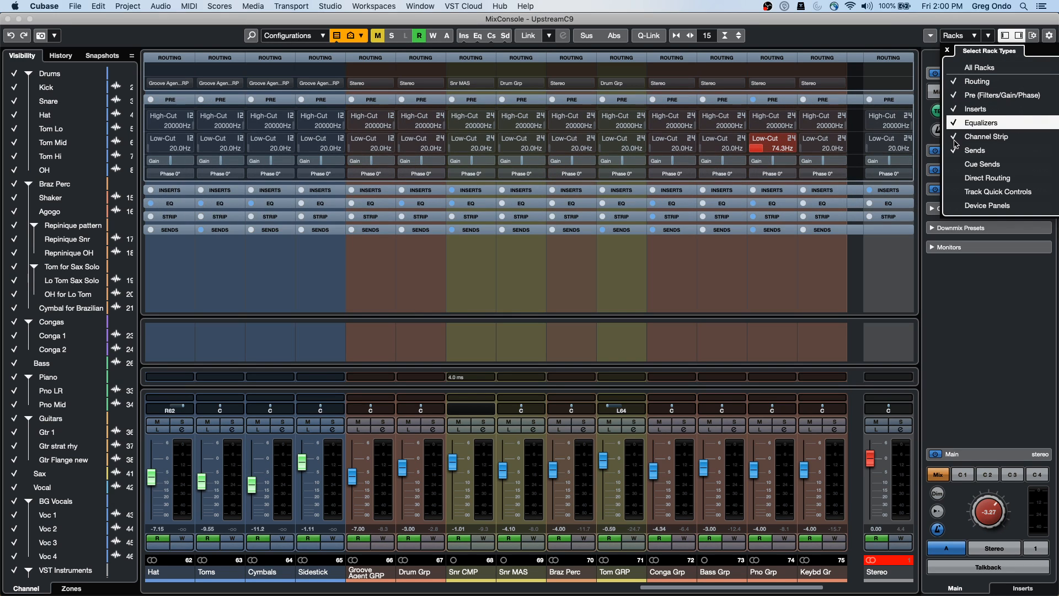
click(952, 166)
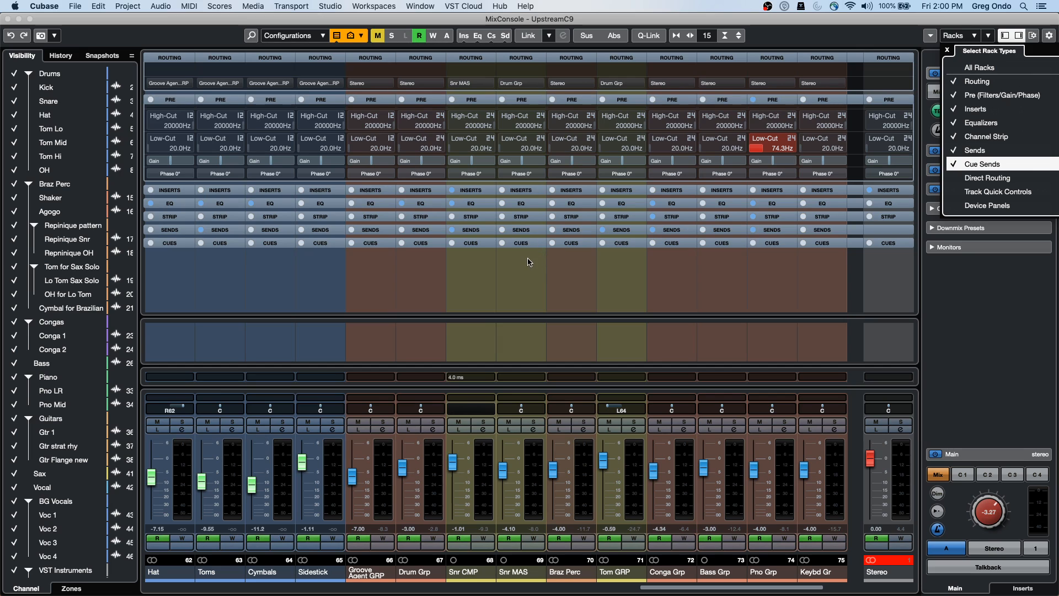
click(472, 247)
click(473, 246)
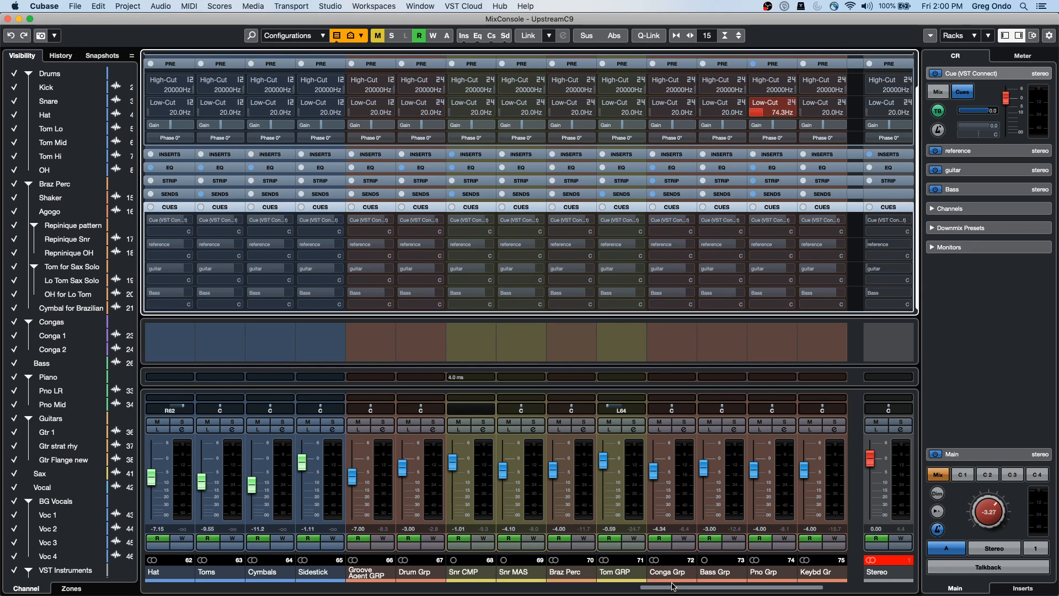
drag(675, 588, 642, 589)
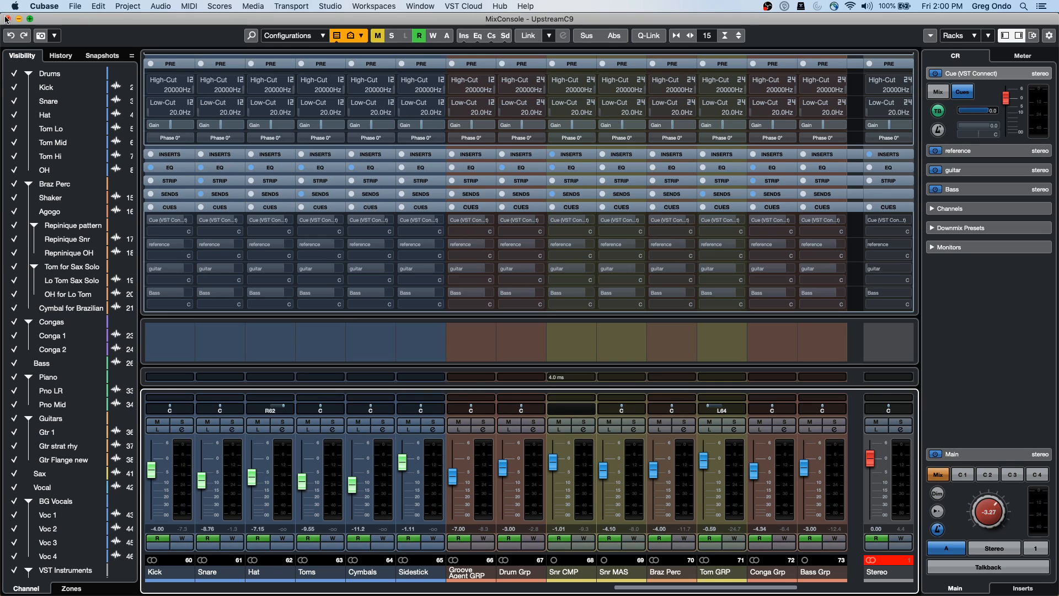
click(7, 19)
click(282, 202)
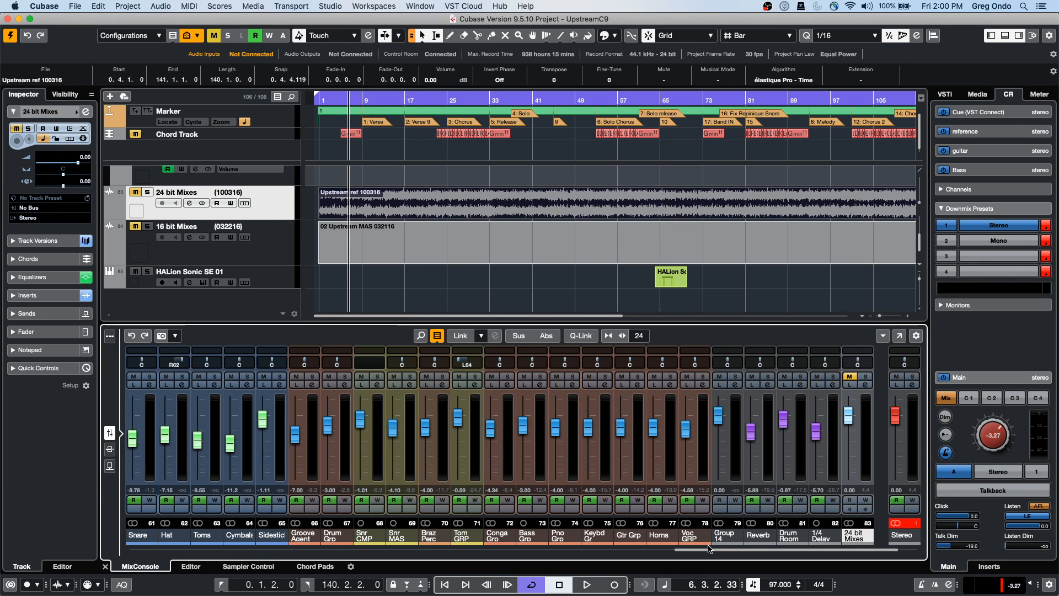
Change the 24 bit Mixes channel output routing from Stereo to No Bus
scroll(493, 380, left, 10)
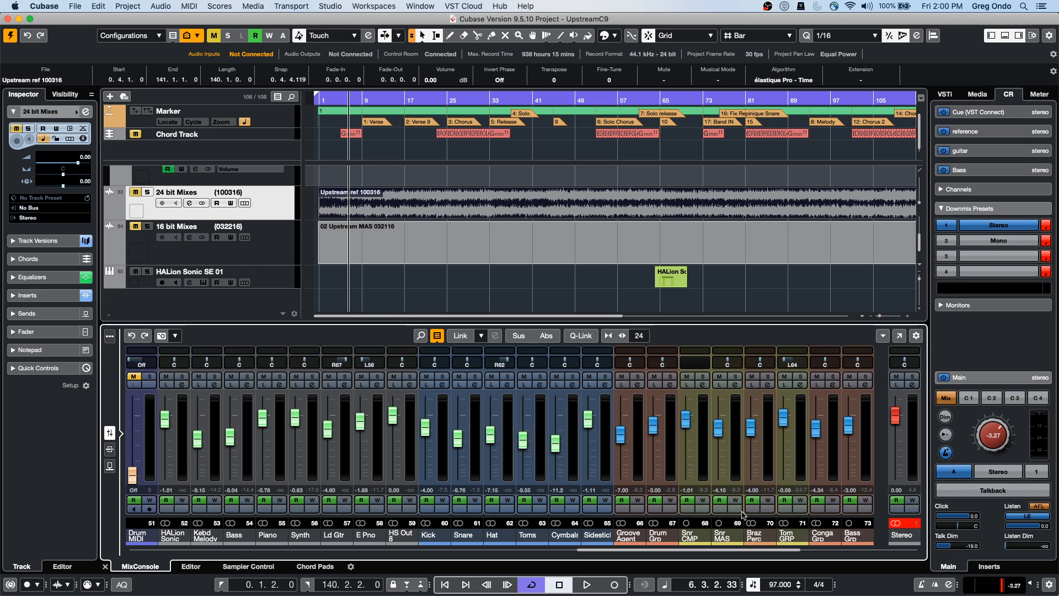
scroll(738, 546, right, 5)
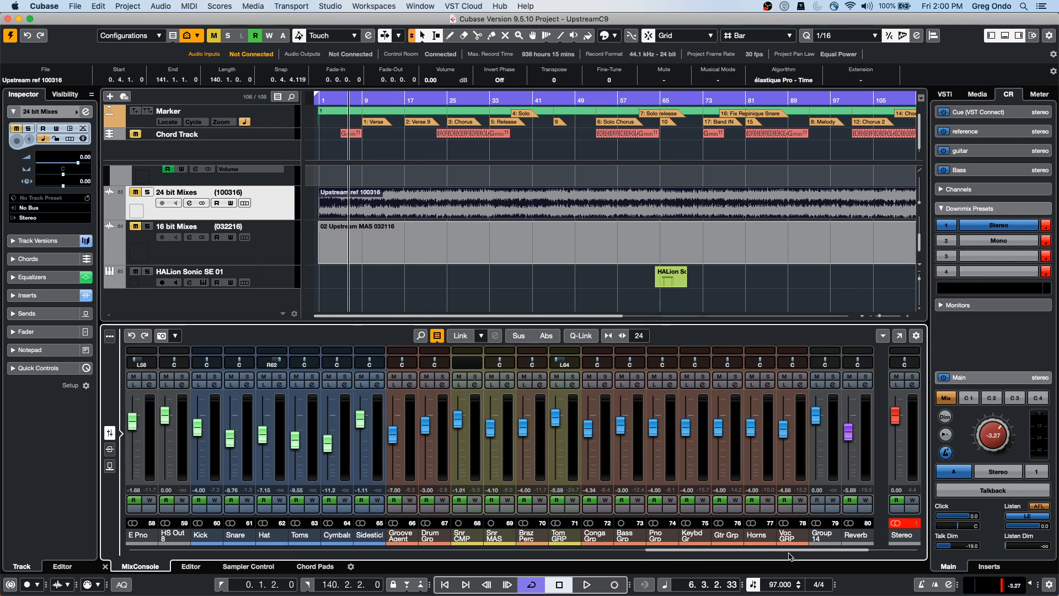
drag(796, 551, 819, 552)
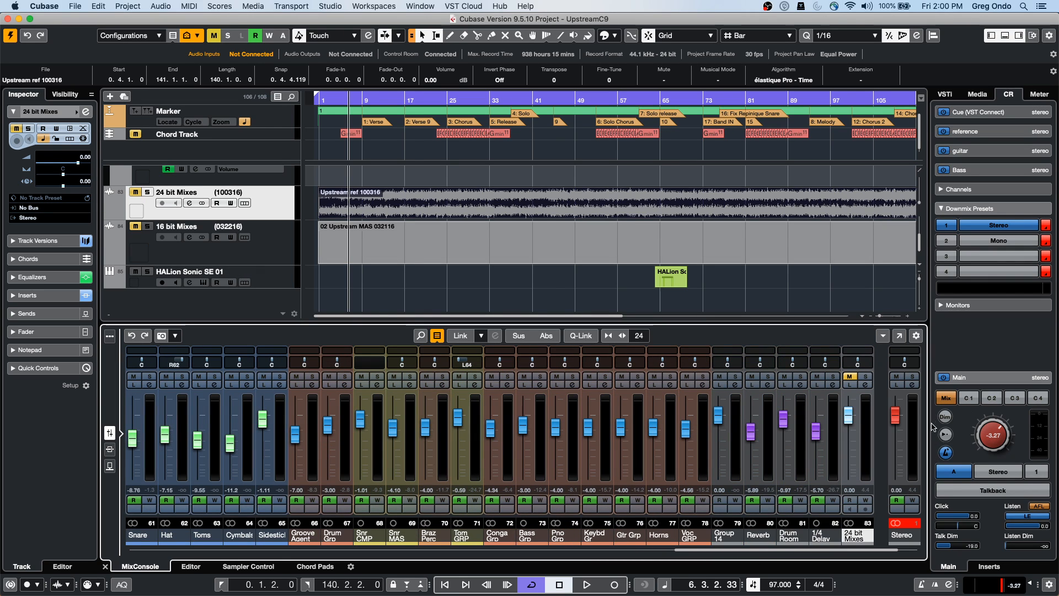
click(866, 377)
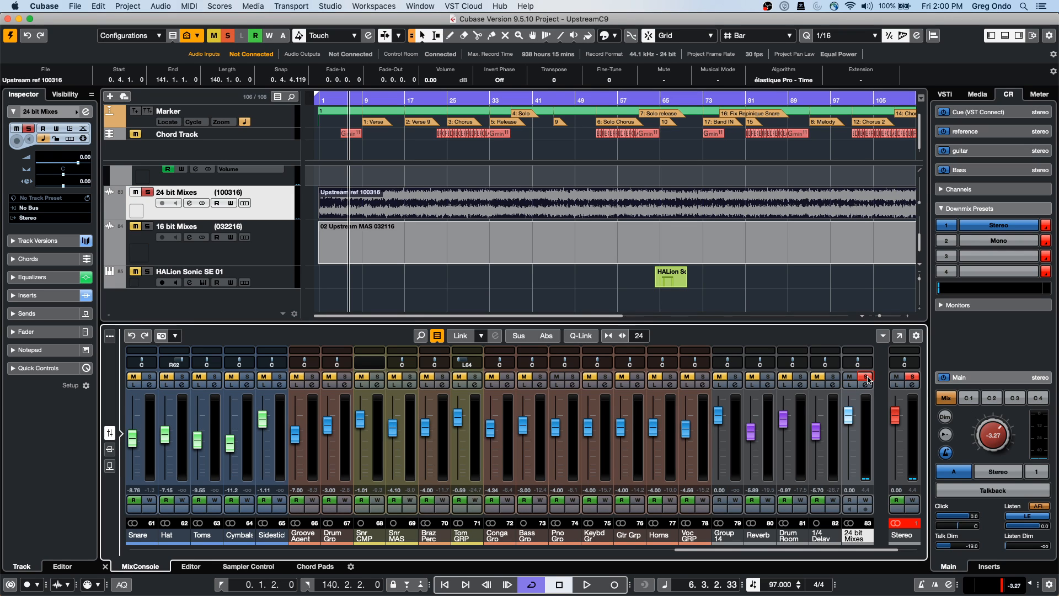
click(867, 379)
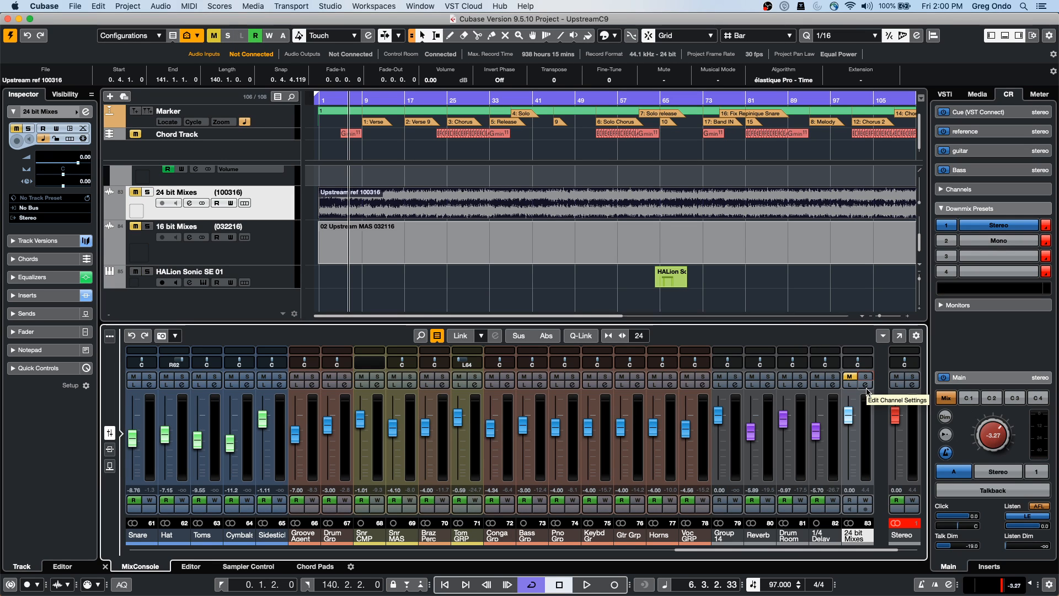
click(866, 386)
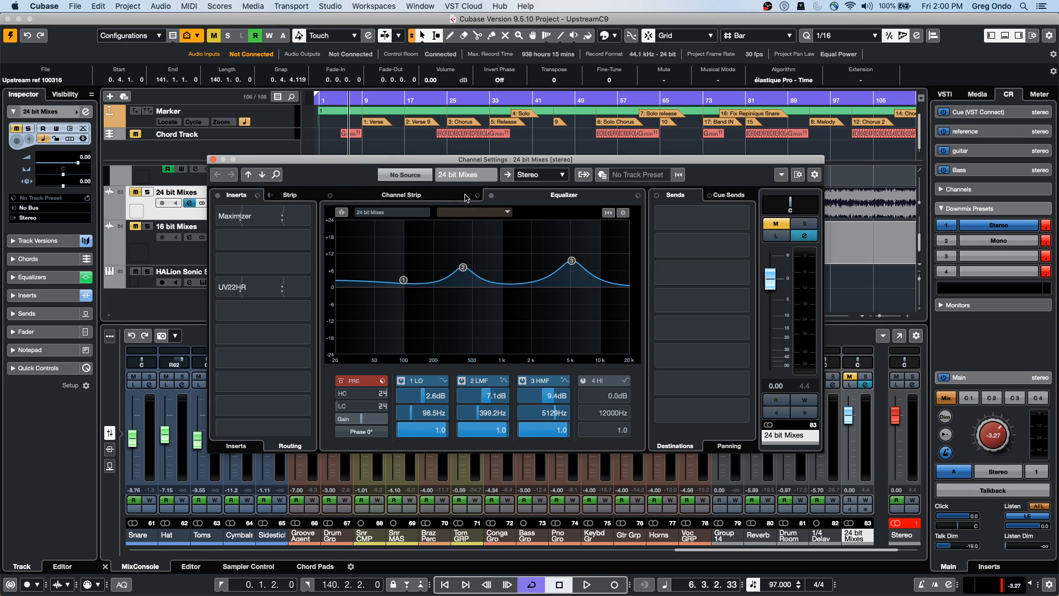
click(543, 176)
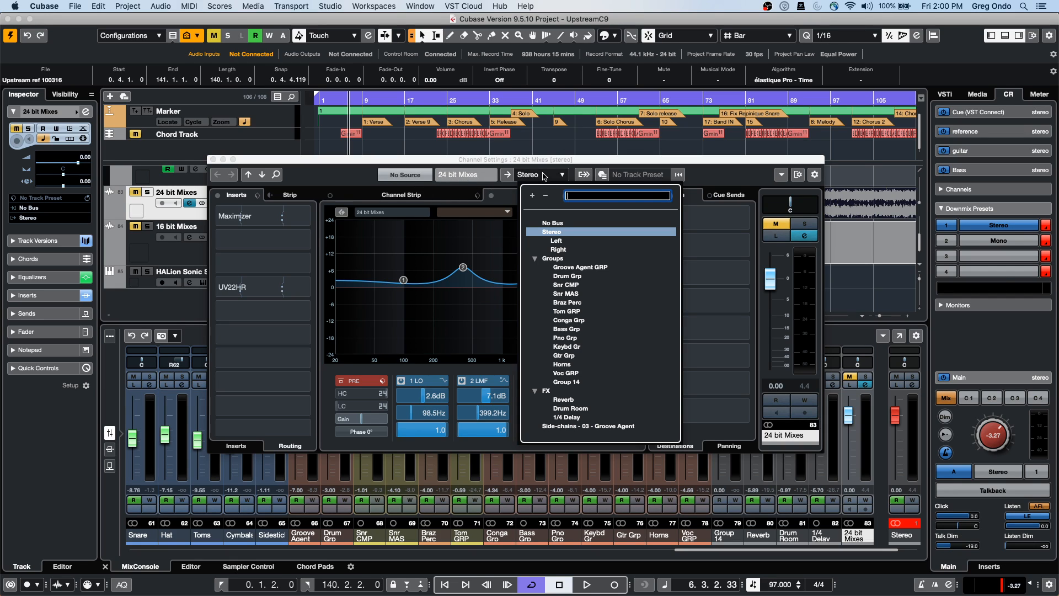
click(552, 222)
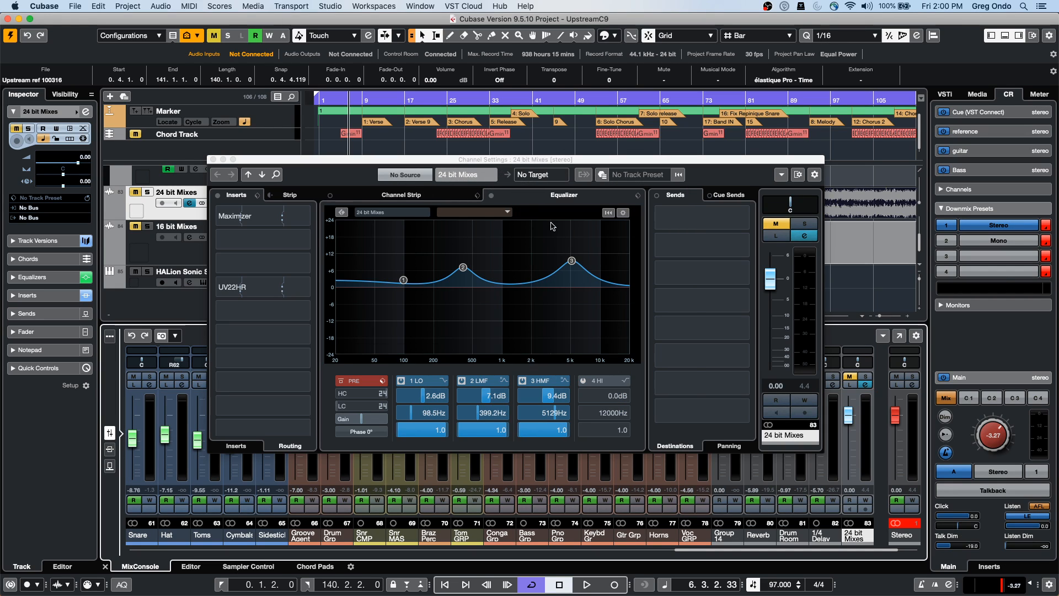
click(213, 160)
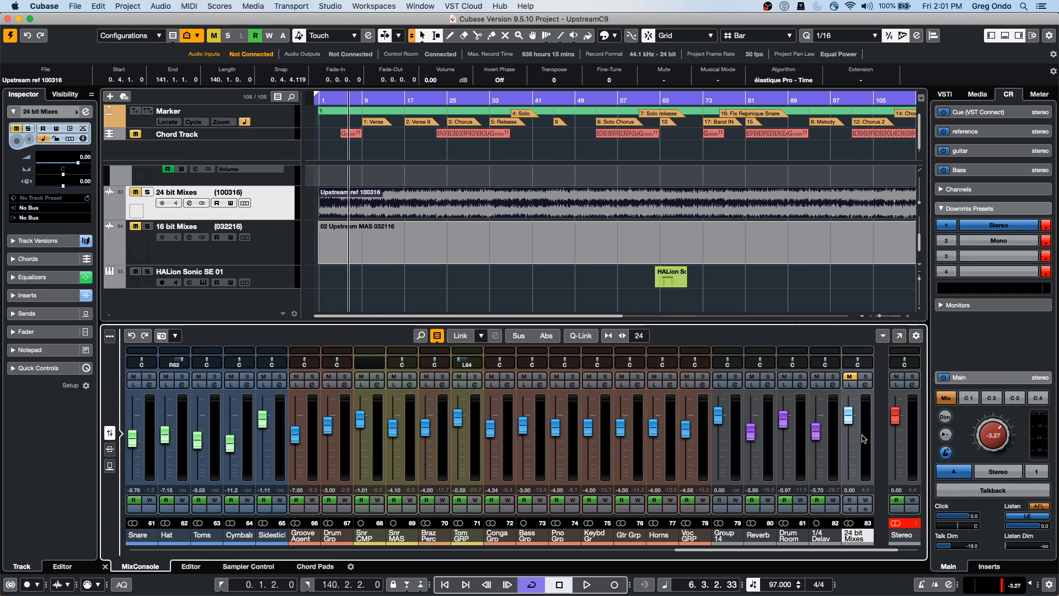
In the MixConsole, activate the 24 bit Mixes send to the reference cue
click(903, 337)
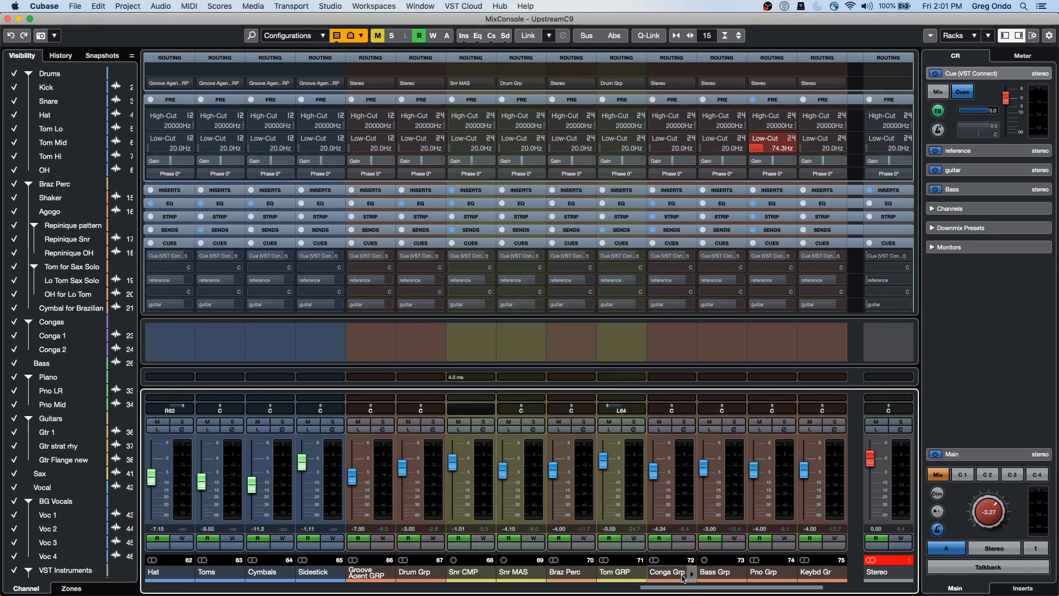
drag(686, 589, 745, 590)
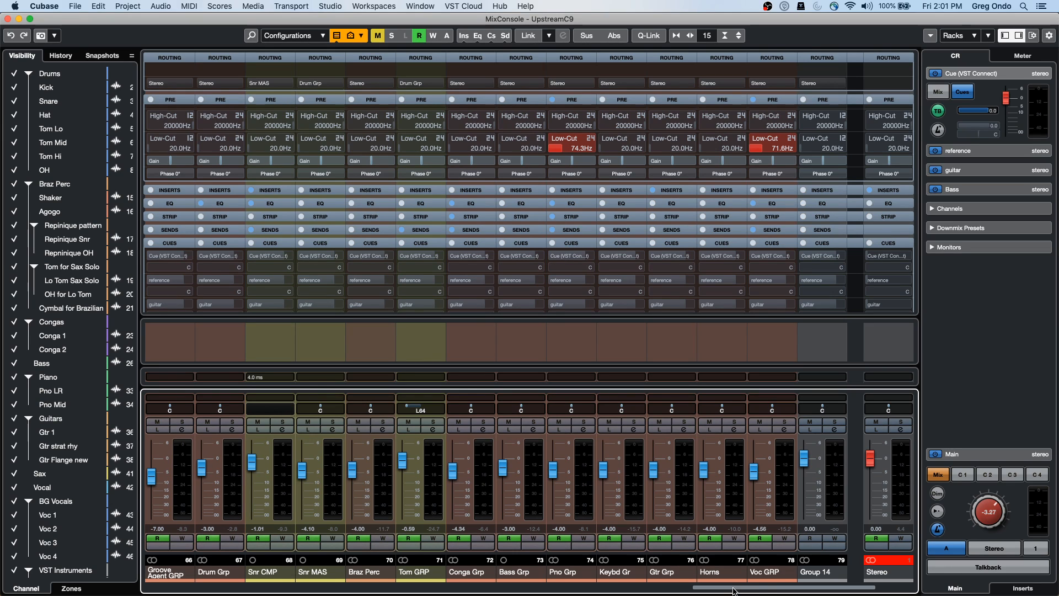
drag(734, 590, 774, 589)
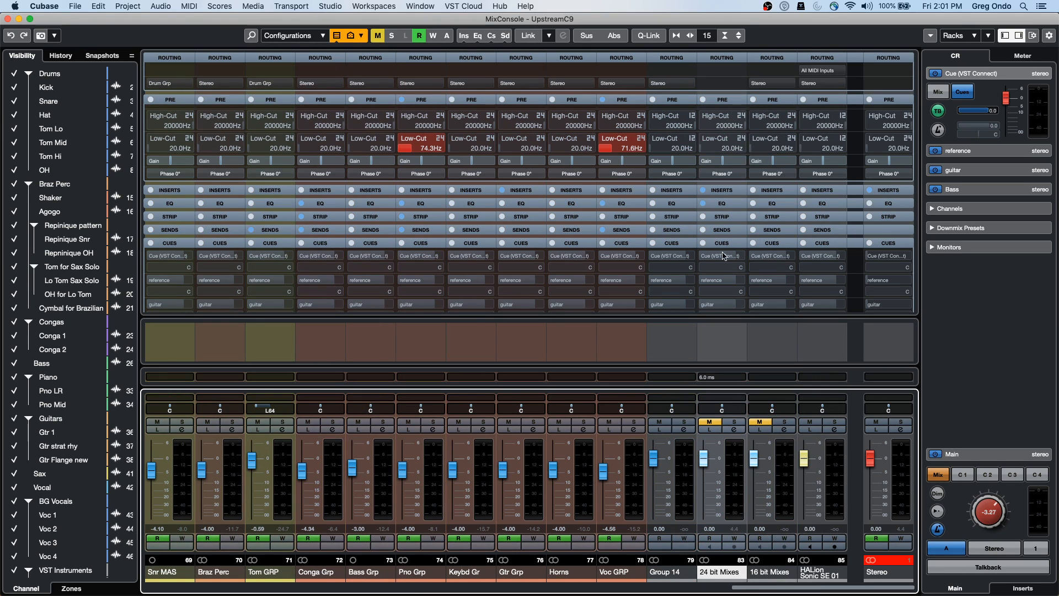
click(705, 280)
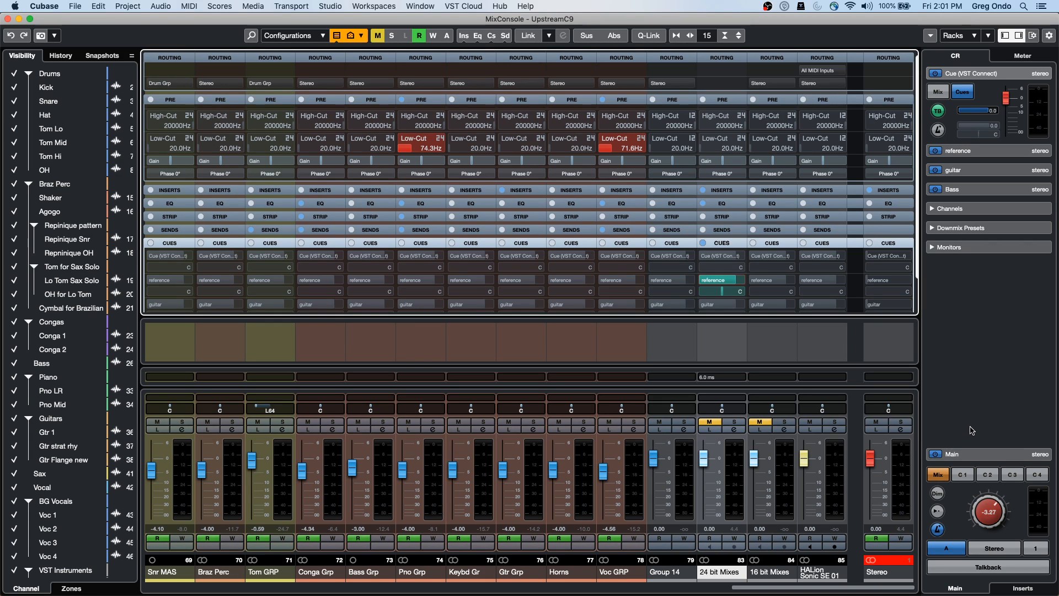
Play, unmute 24 bit Mixes and switch Control Room monitoring between Main mix and Cue 2
key(space)
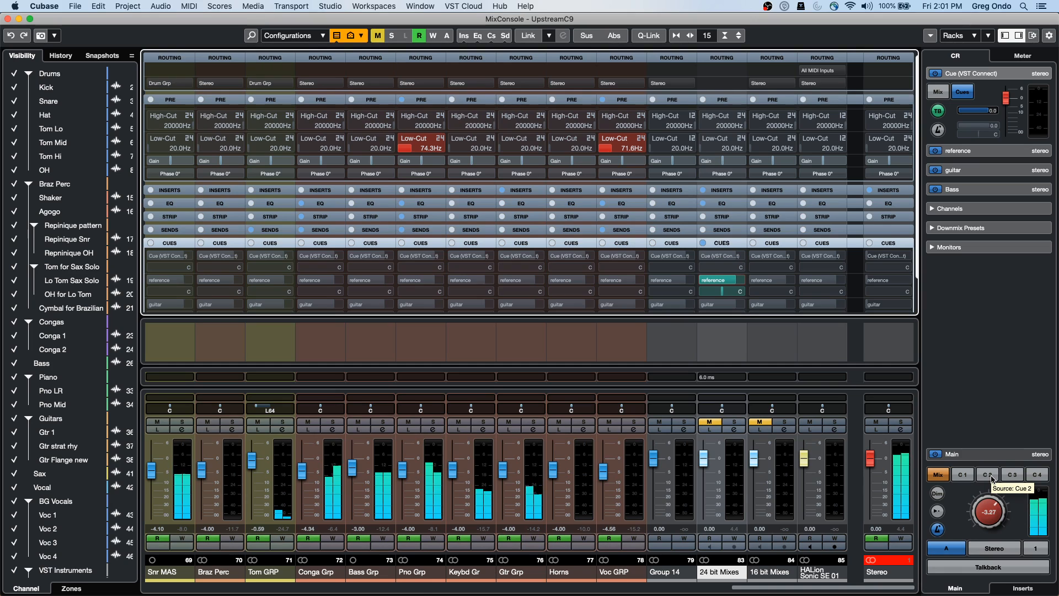
click(988, 475)
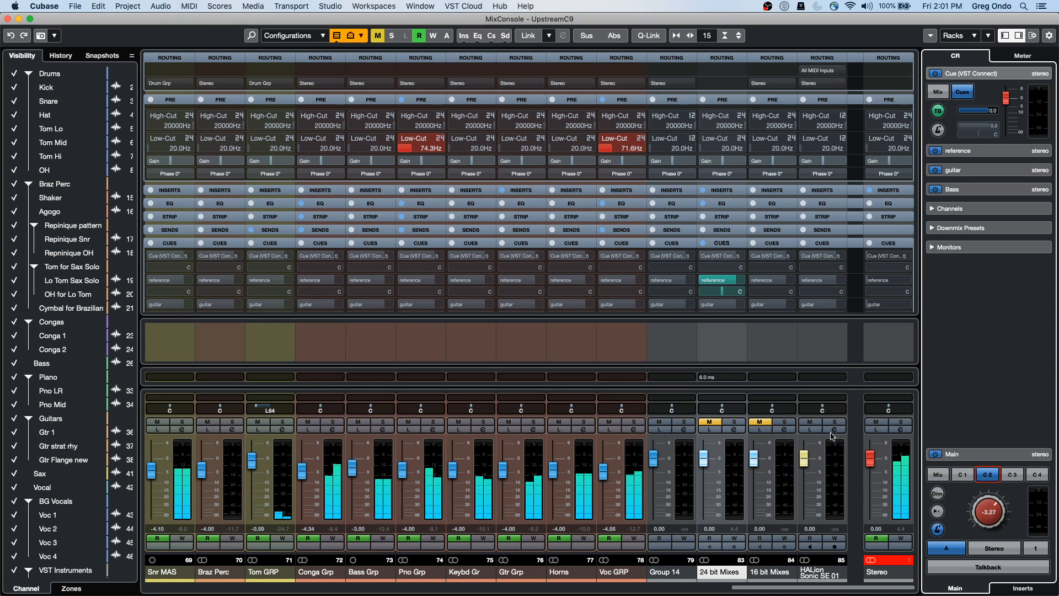
click(710, 421)
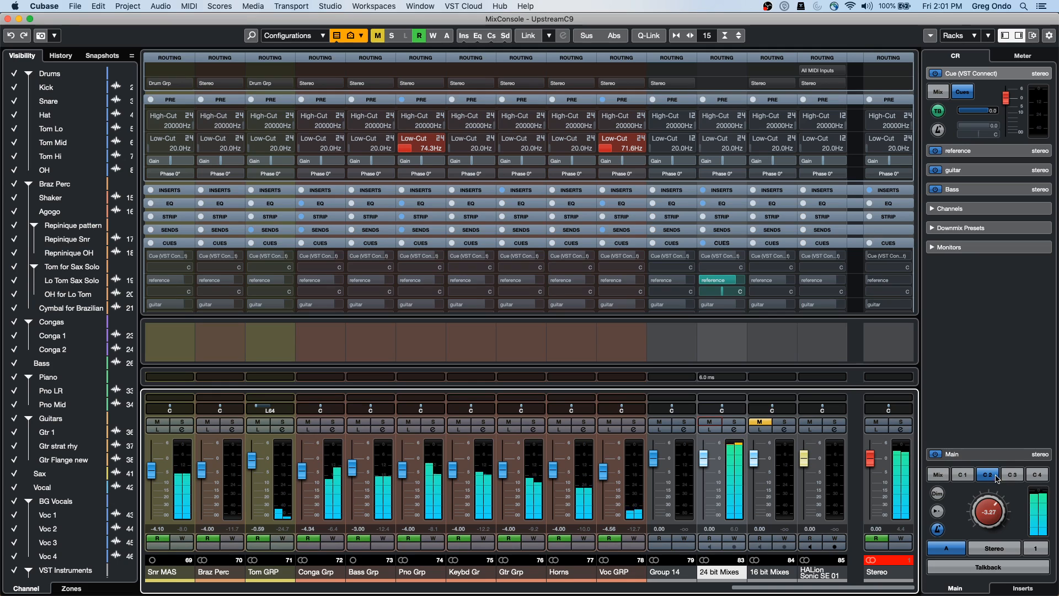
click(932, 476)
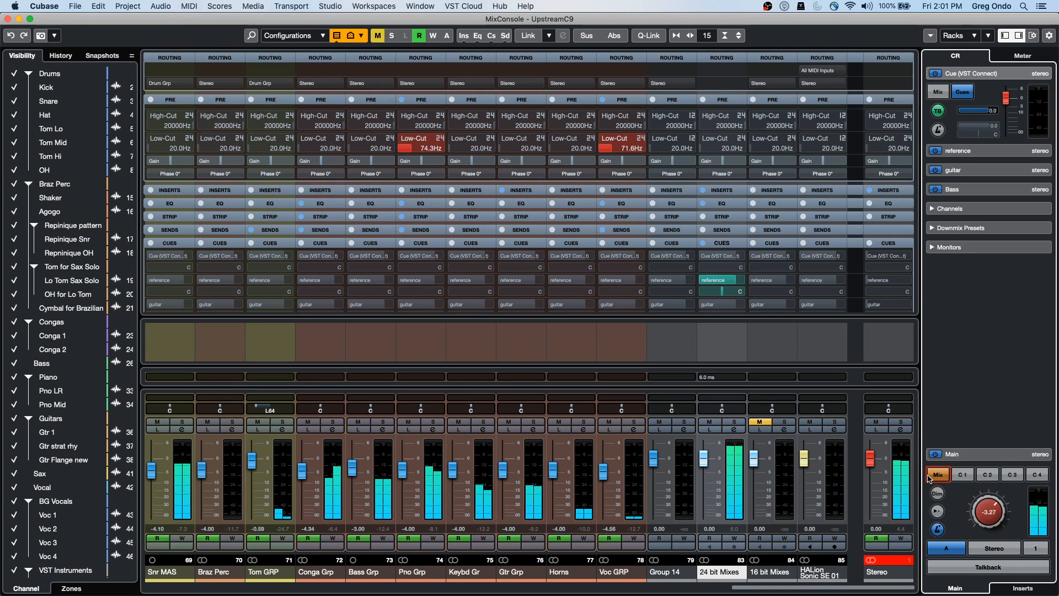
click(982, 477)
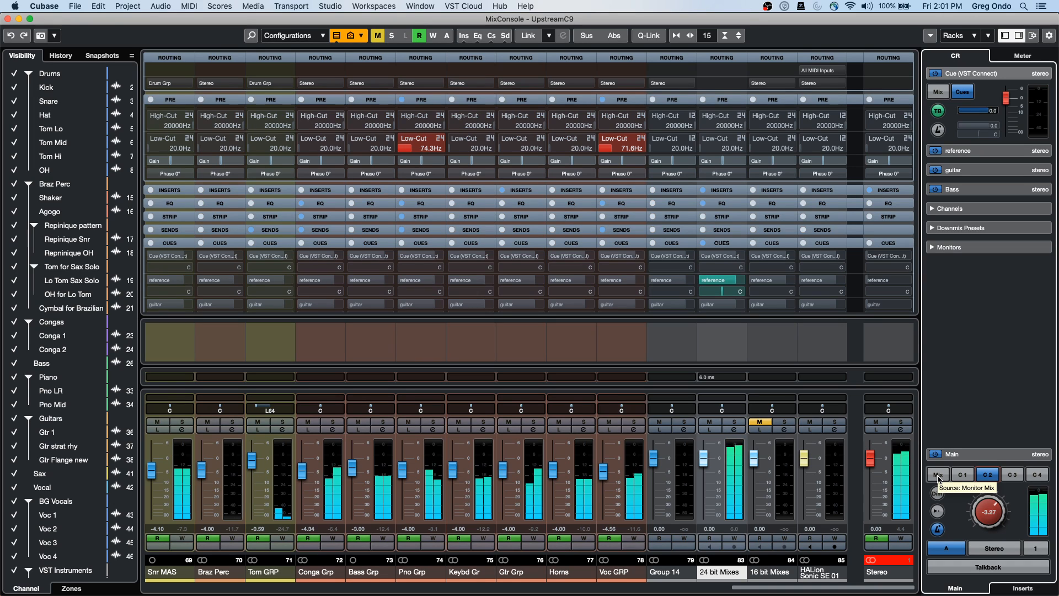
click(939, 477)
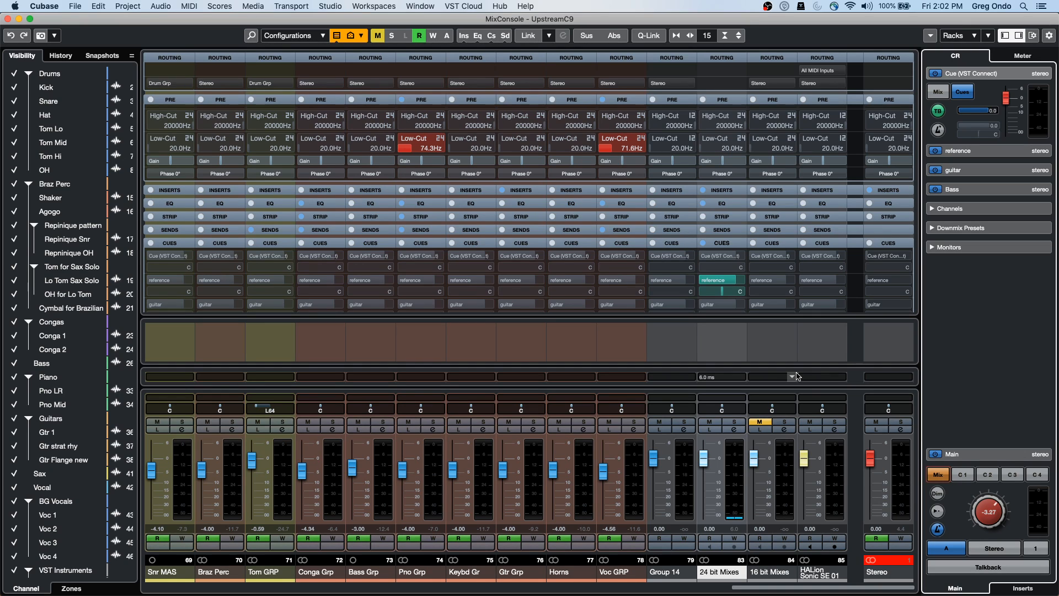
Play again, A/B the Cue 2 reference against the main mix, and close the mixer
key(space)
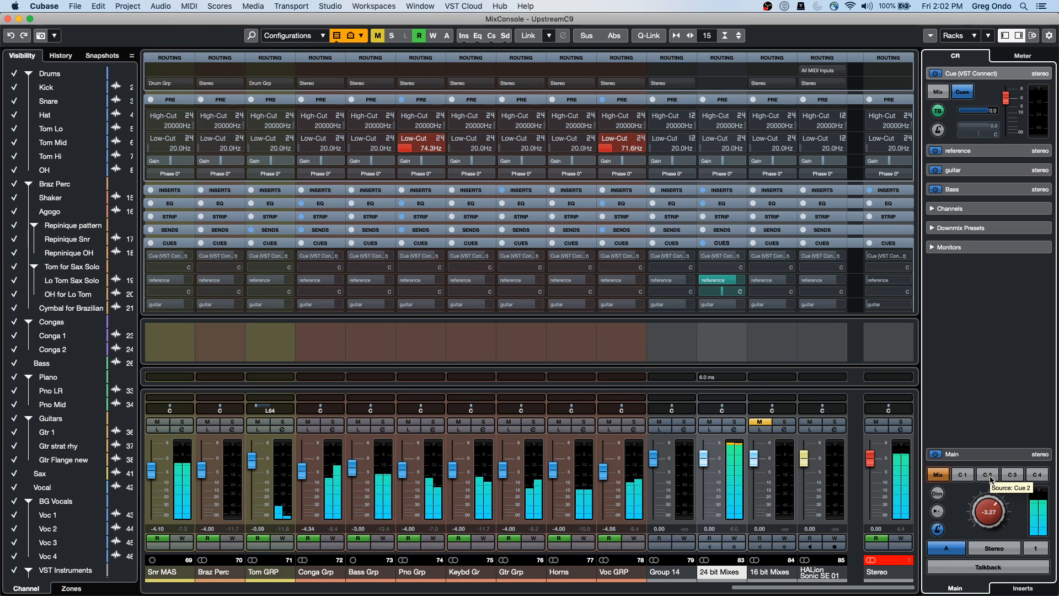
click(988, 475)
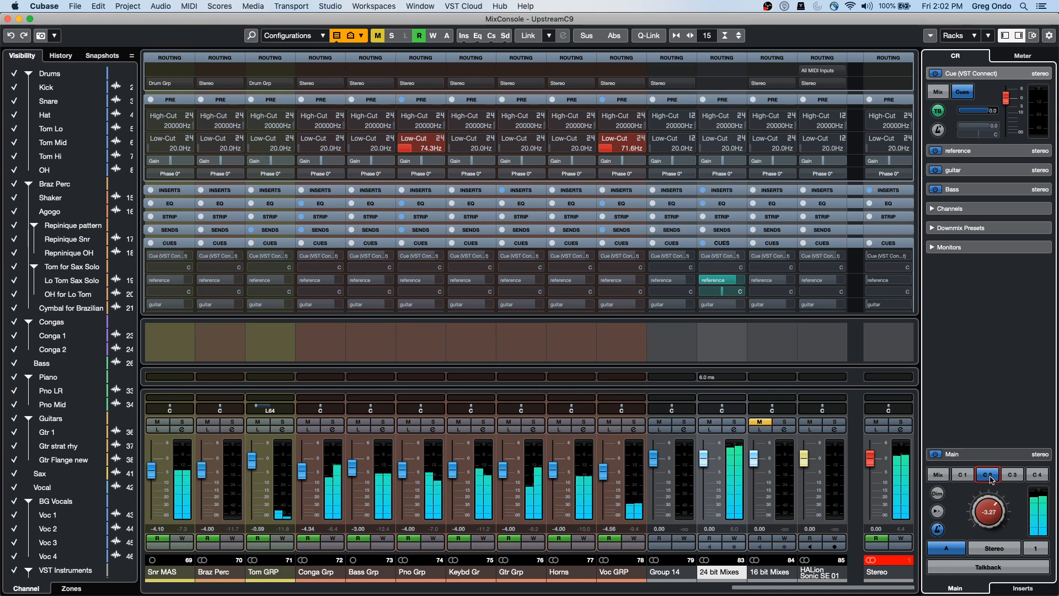
click(938, 475)
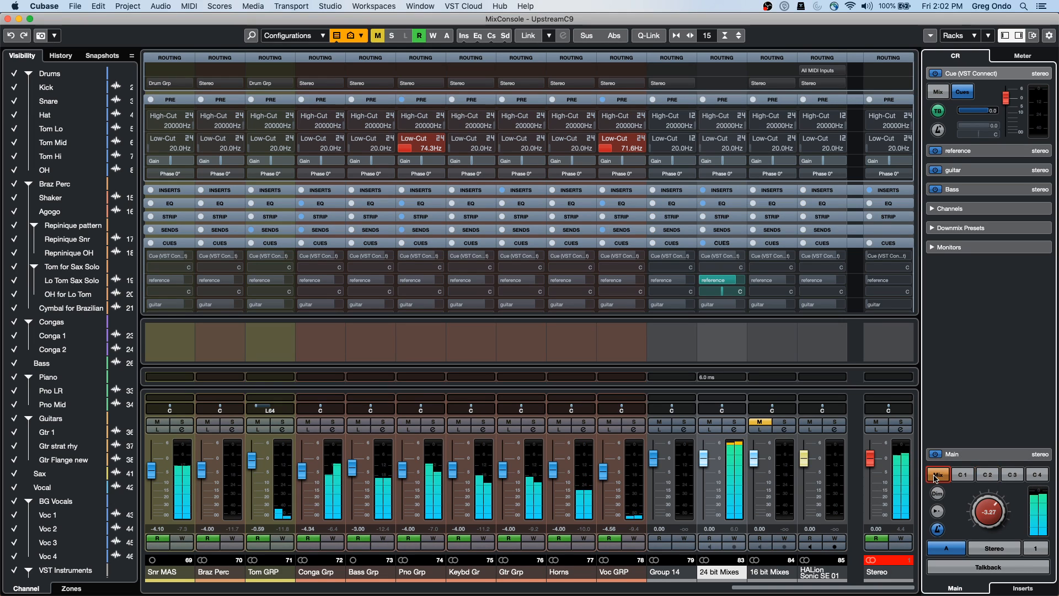
click(988, 477)
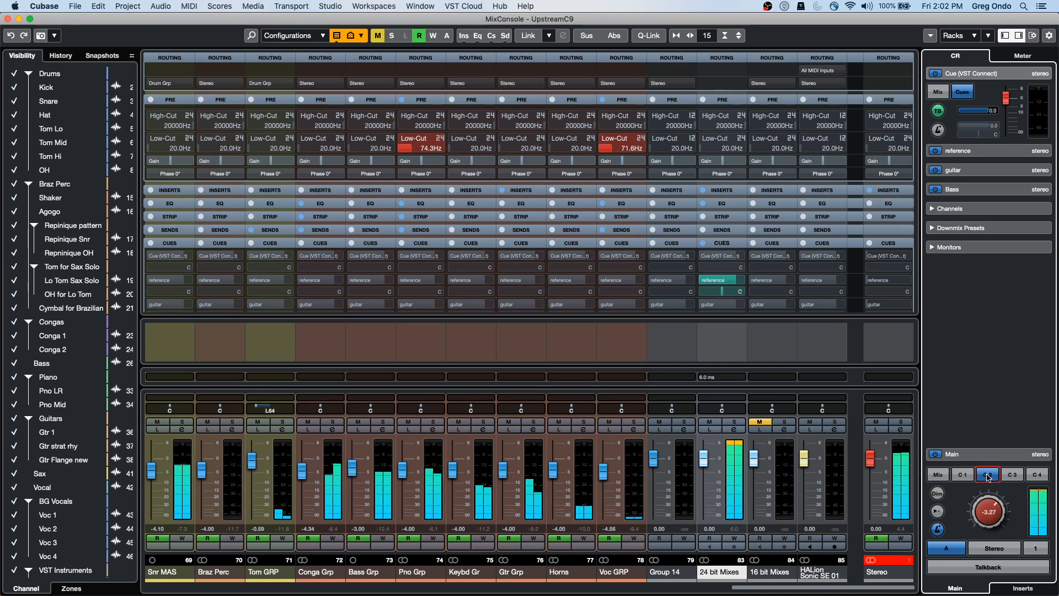
click(941, 475)
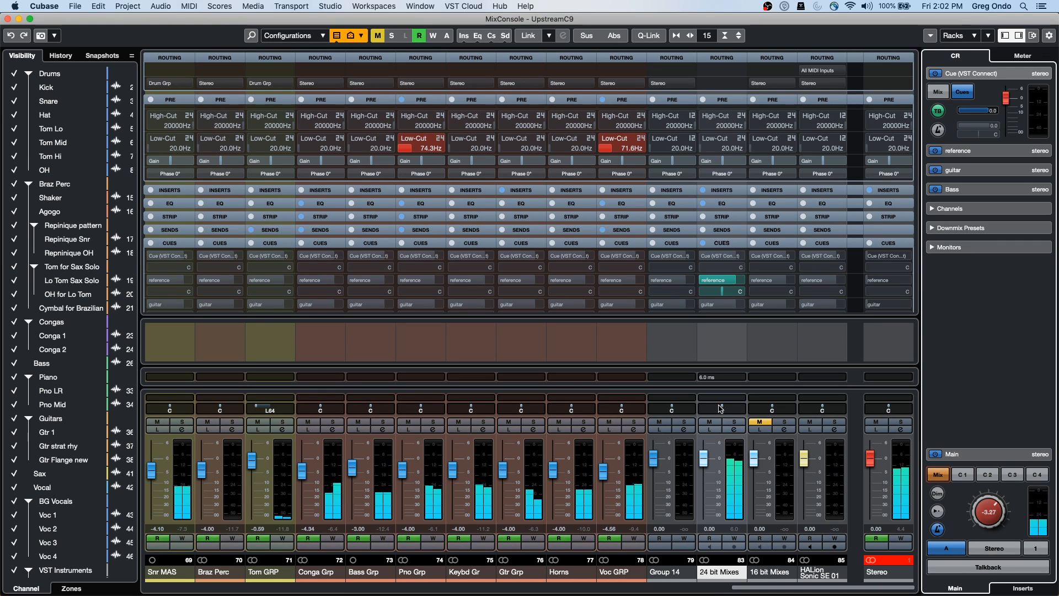
click(15, 19)
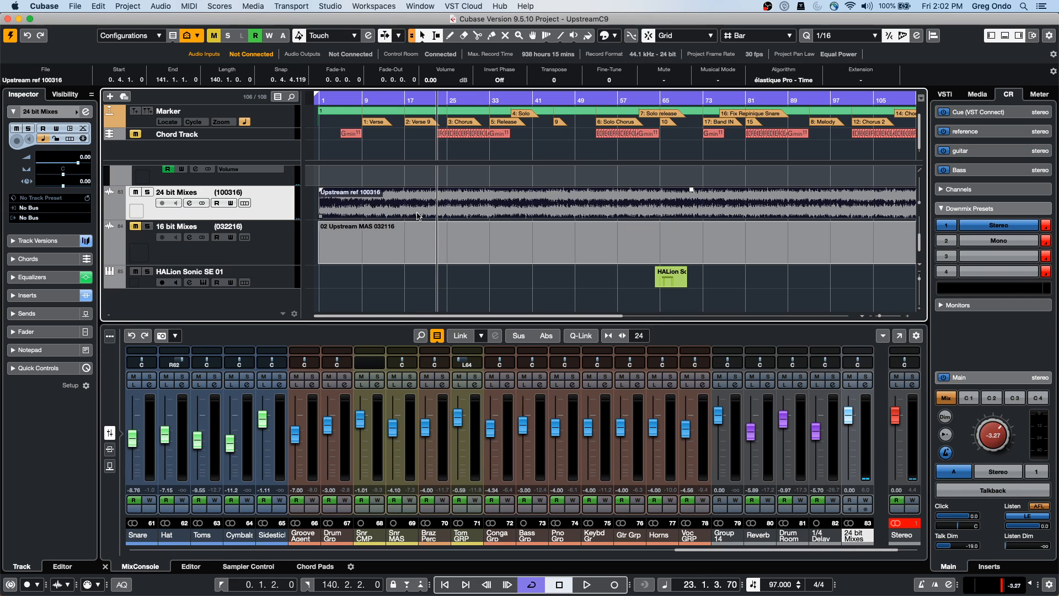
Run tempo detection on the reference audio from the Edit menu
click(99, 6)
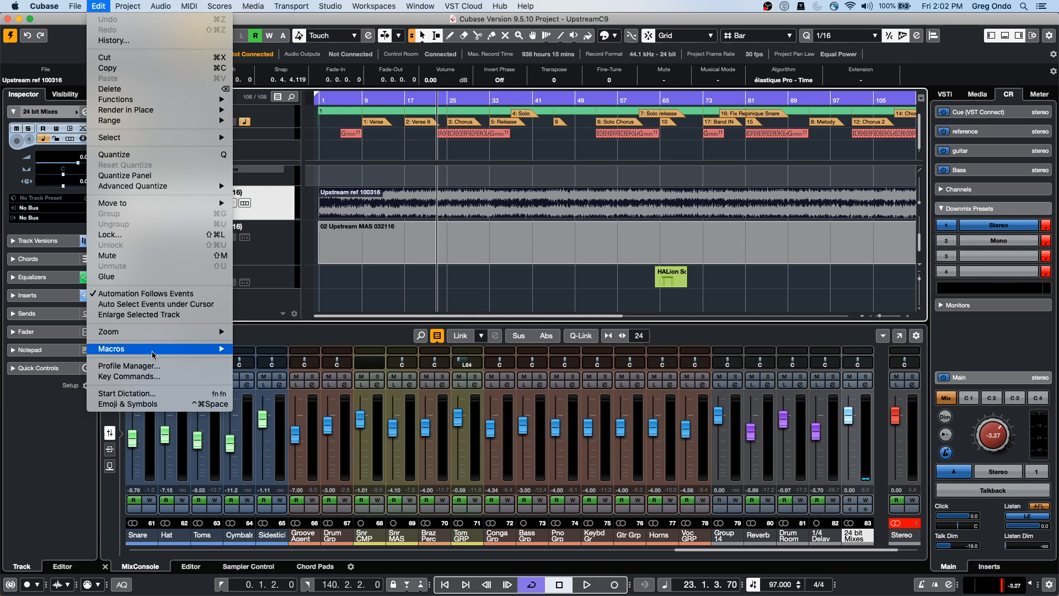
mouse_move(137, 4)
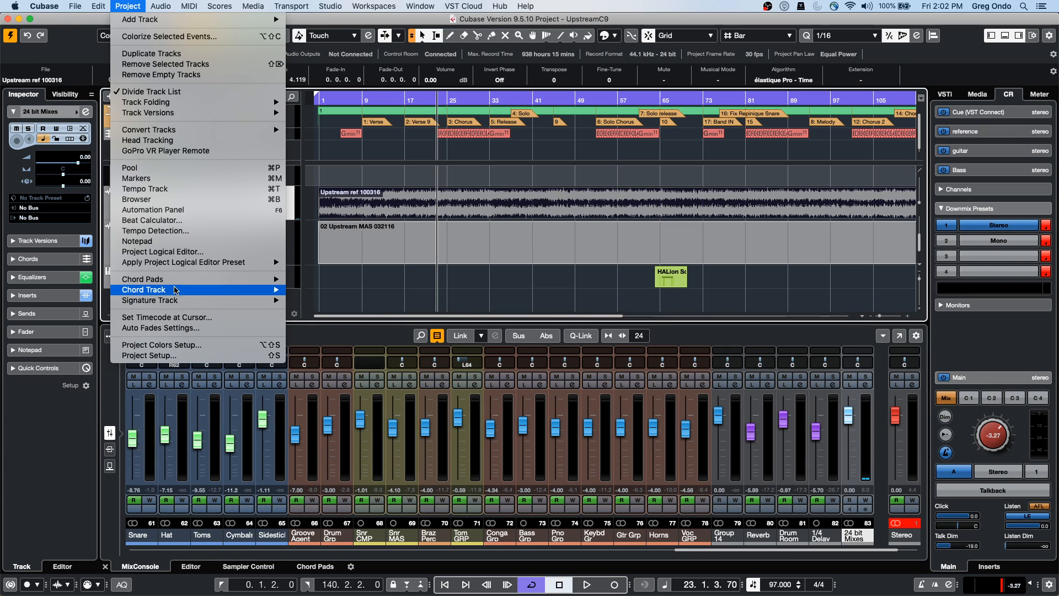
click(187, 231)
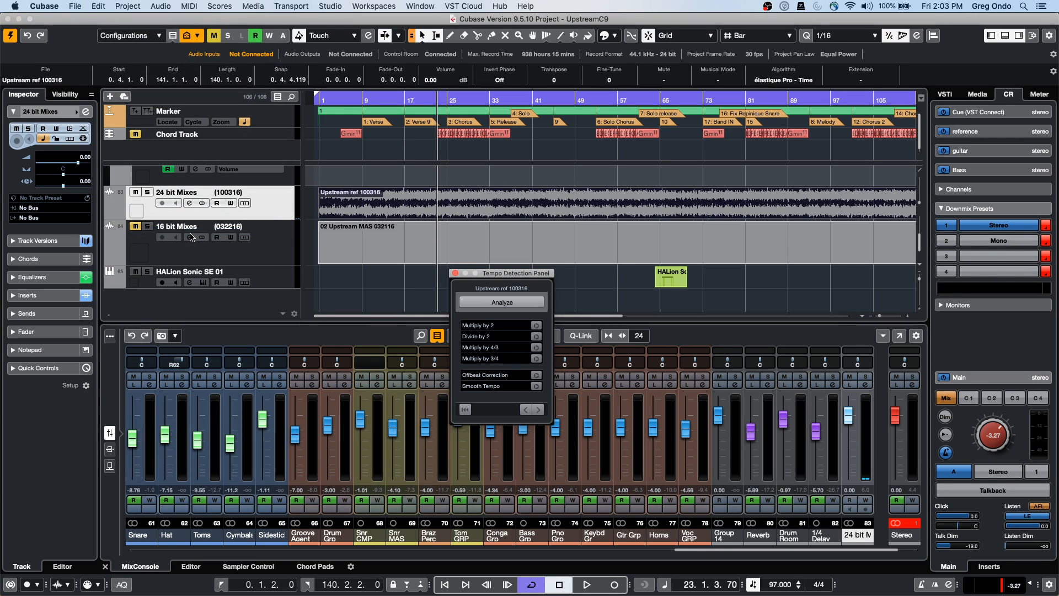
click(506, 303)
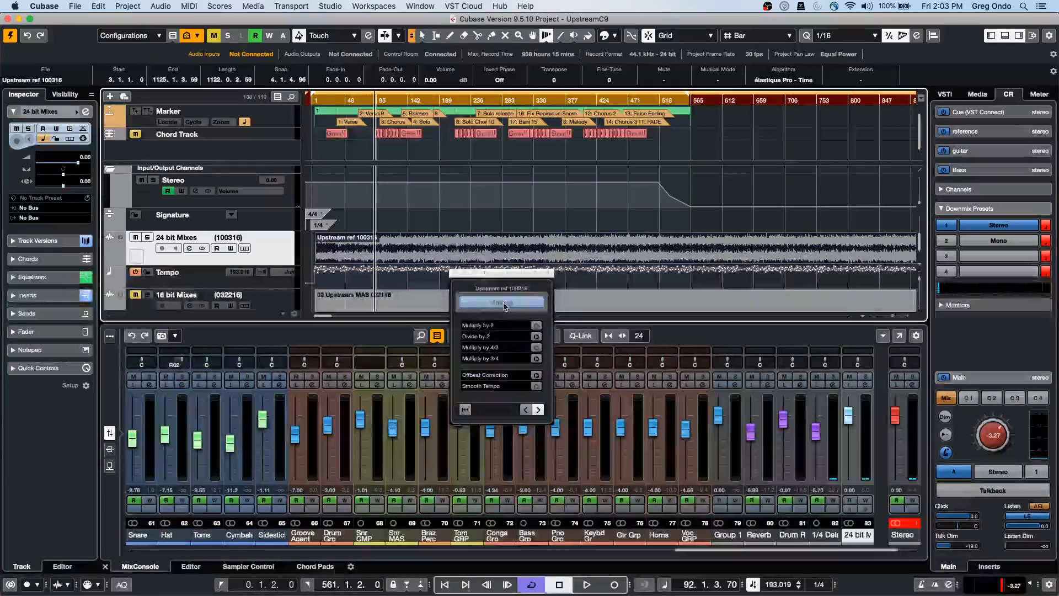
Review the detected tempo events on the Tempo track and return to the Object Selection tool
click(276, 278)
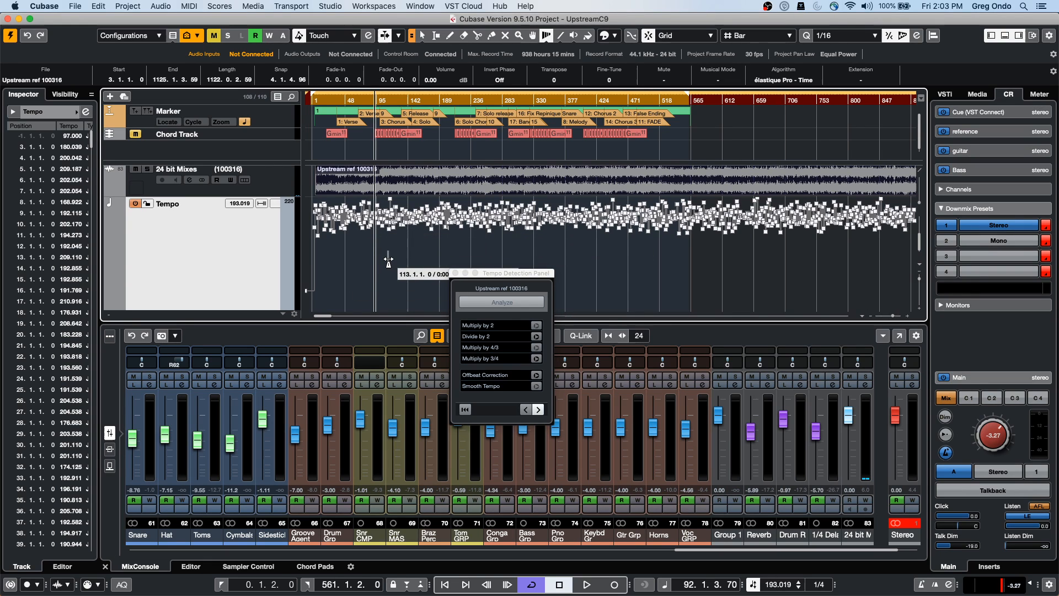
scroll(388, 259, down, 1)
scroll(388, 260, up, 5)
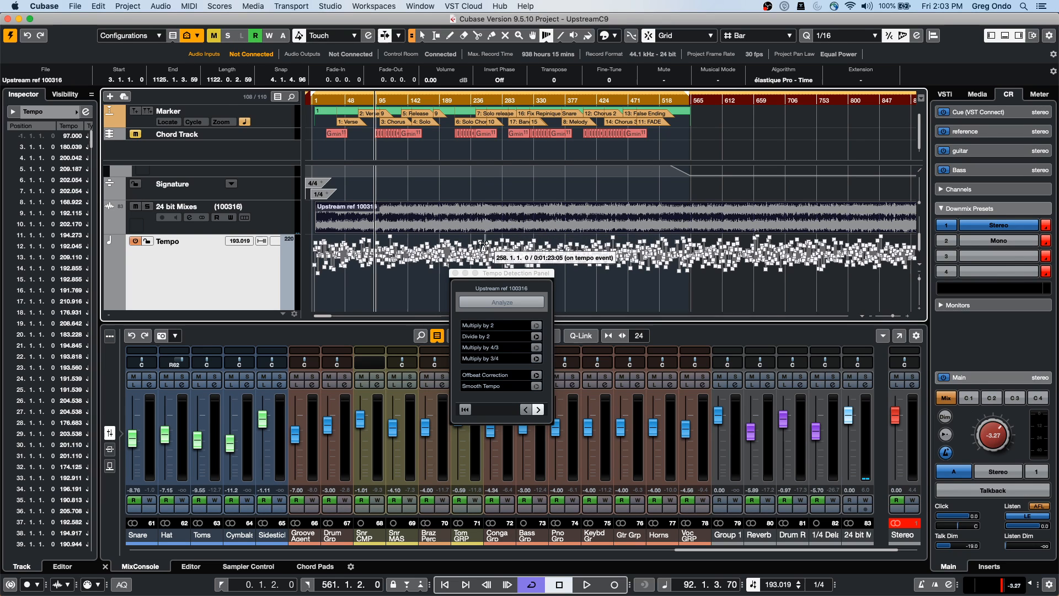
scroll(386, 218, down, 10)
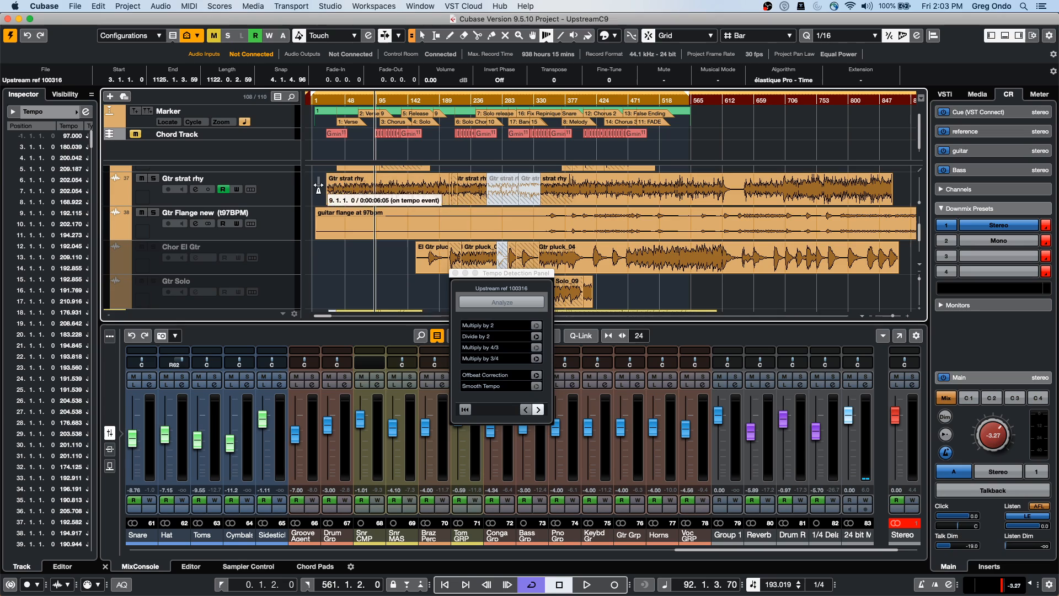
right_click(354, 259)
click(358, 256)
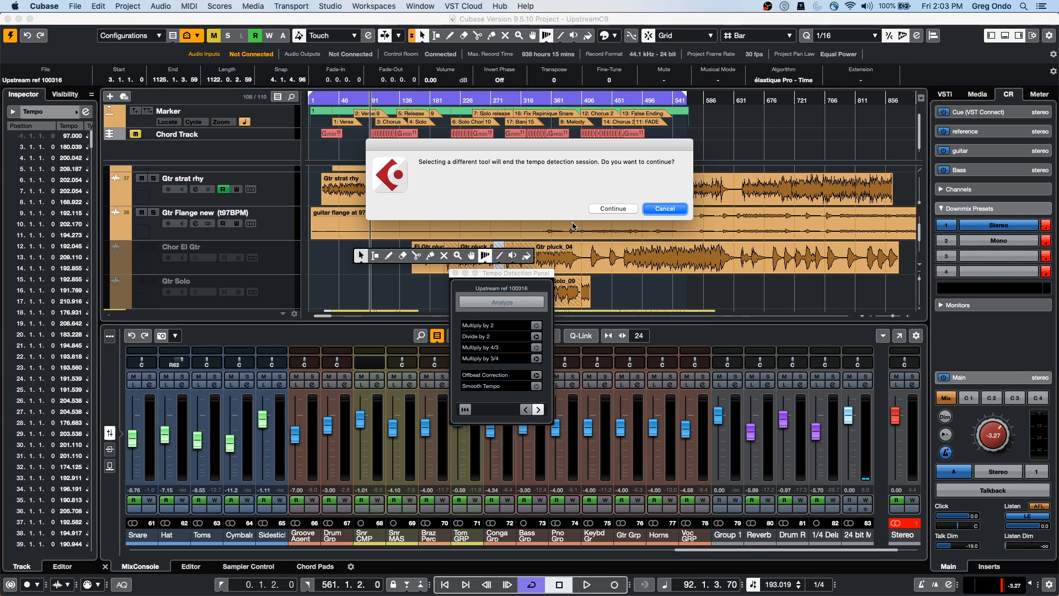
Confirm ending tempo detection and bring Cubase back from the Dock
click(633, 208)
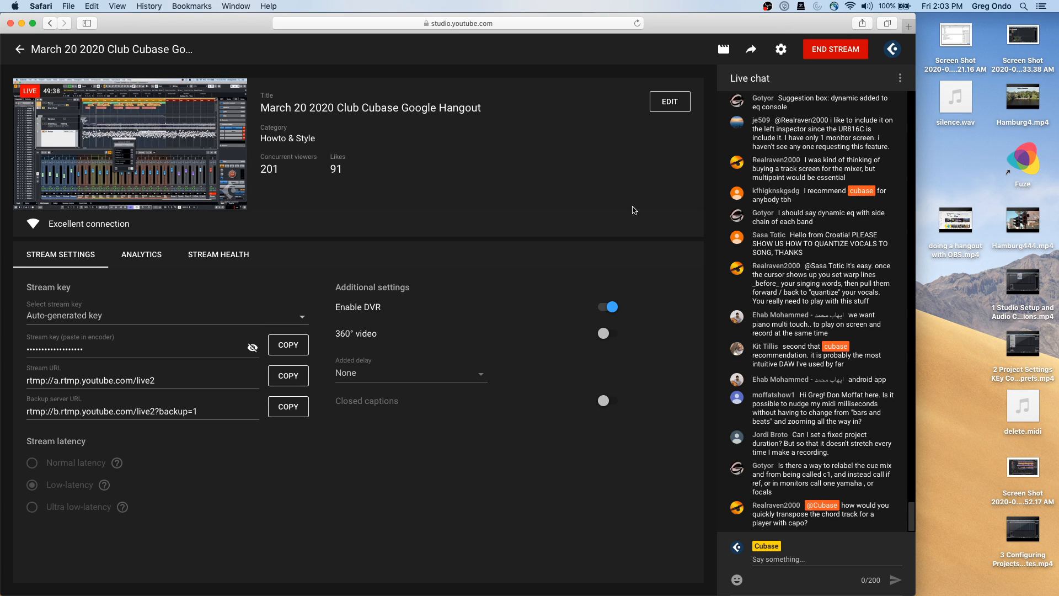
mouse_move(299, 594)
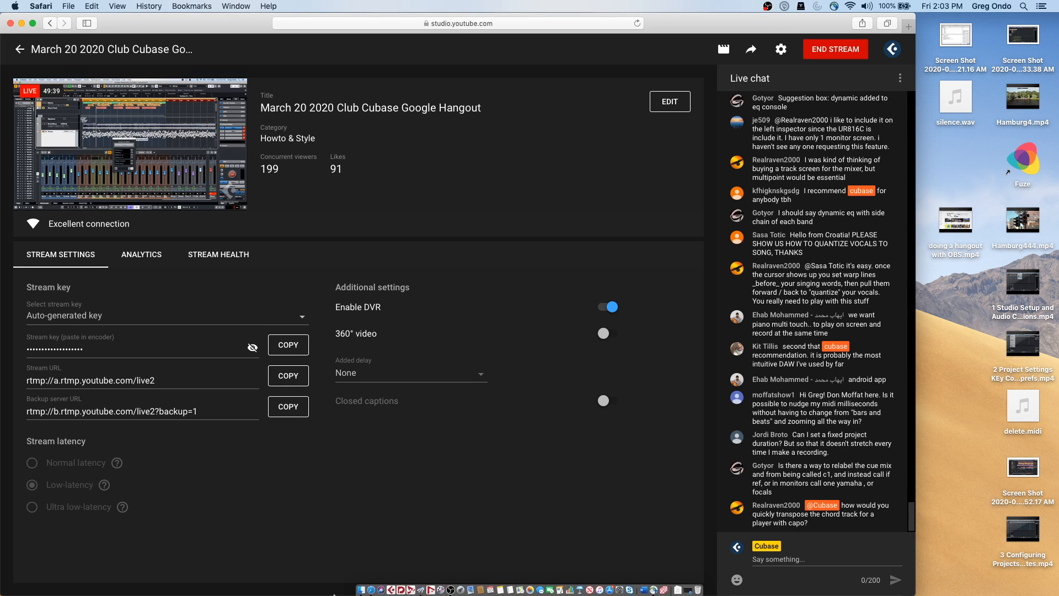
click(390, 580)
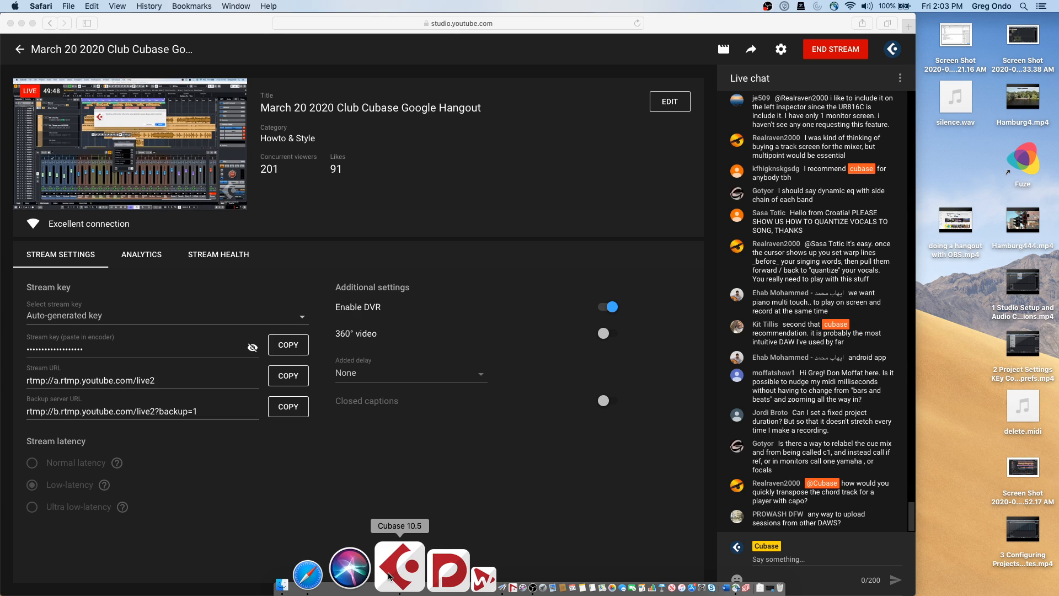
Cycle applications with Cmd+Tab and minimize the YouTube Studio Safari window
key(super+Tab)
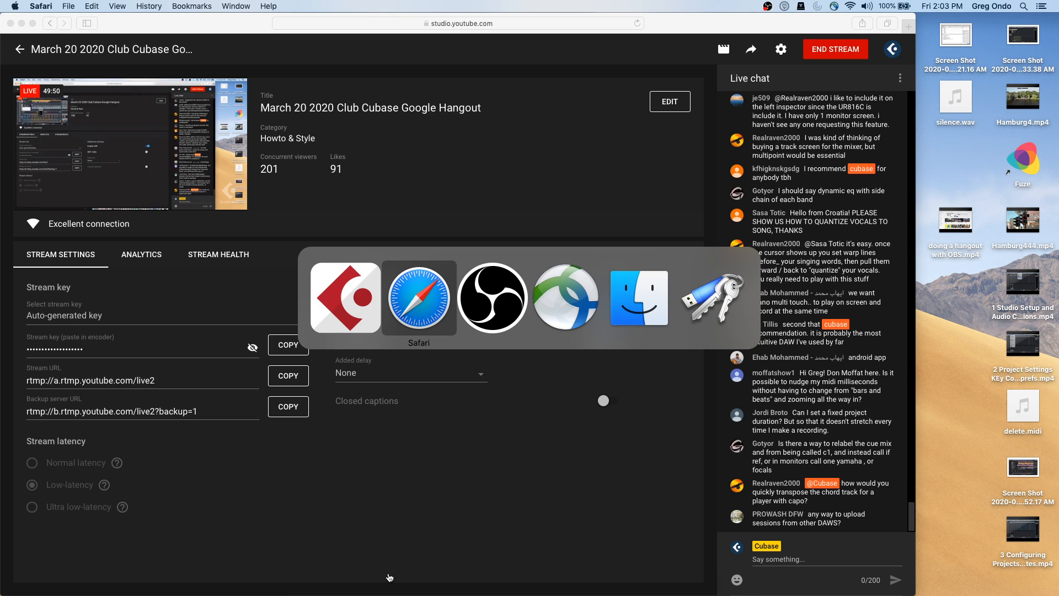
key(Tab)
key(Tab)
key(Tab)
key(Tab)
key(super+Tab)
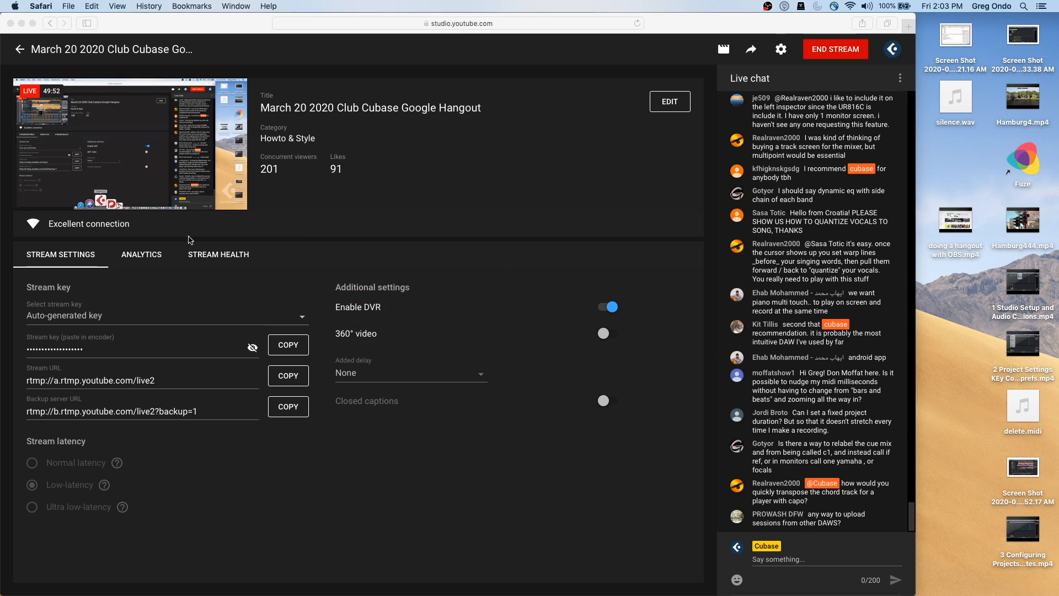
click(22, 23)
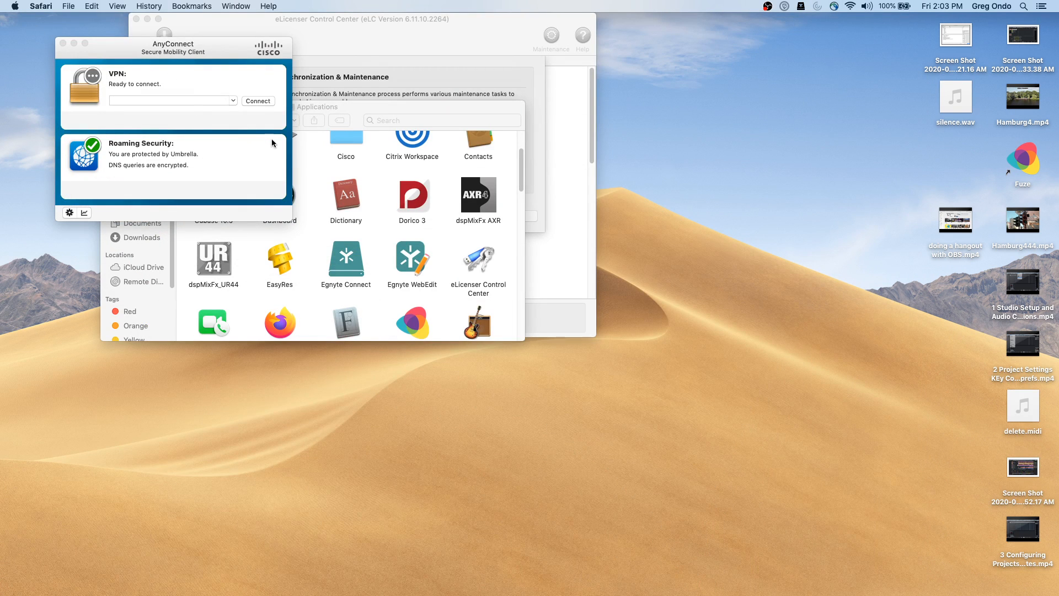
Dismiss the Cubase crash report with Reopen and minimize the eLicenser Control Center window
key(super+Tab)
key(super+Tab)
key(super+Tab)
key(super+Tab)
key(super+Tab)
key(super+Tab)
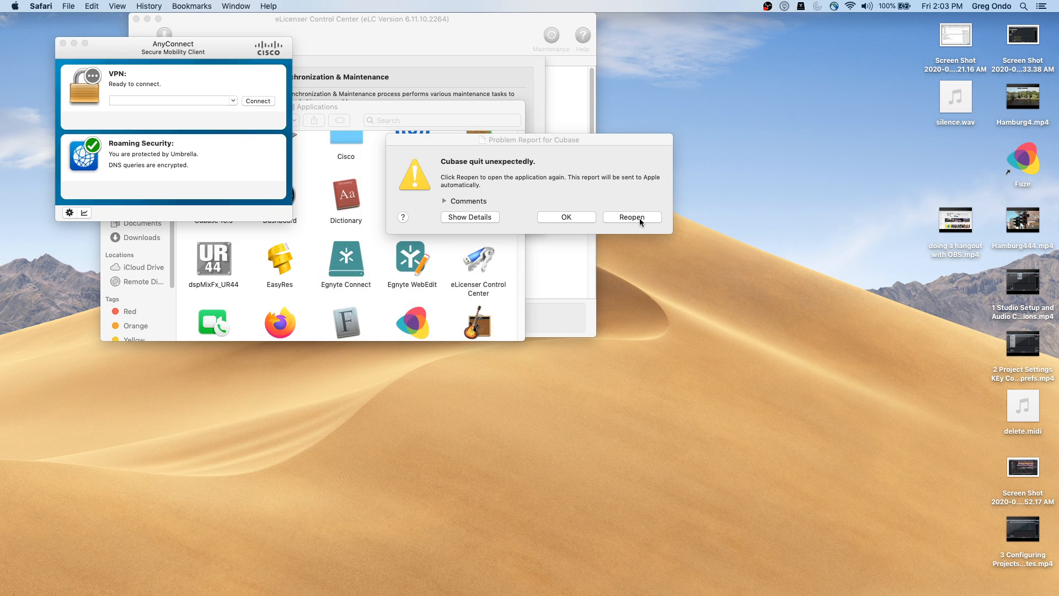
click(632, 218)
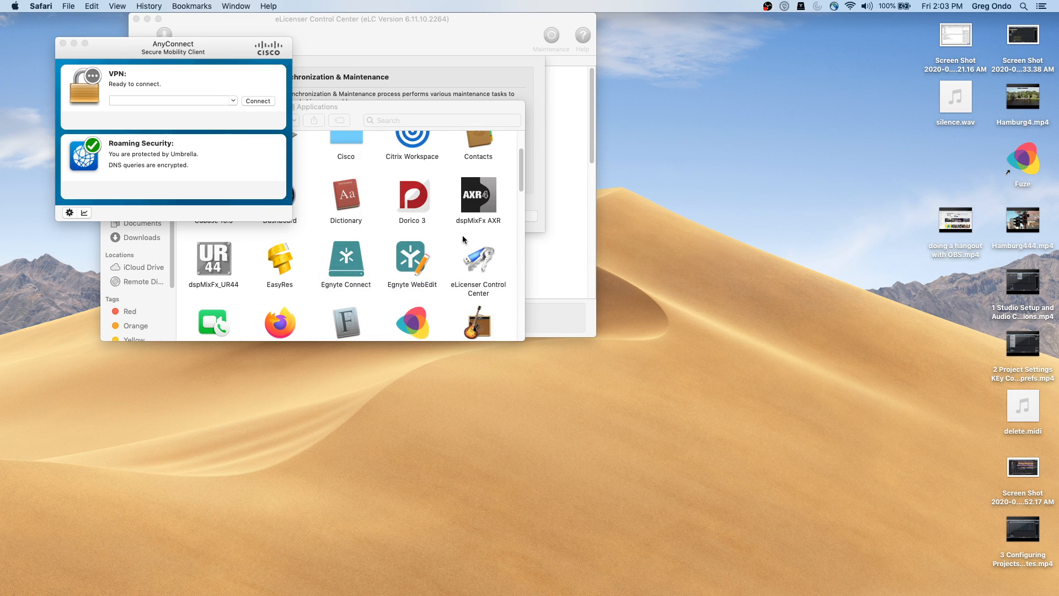
key(super+Tab)
key(super+Tab)
key(super+Tab)
key(super+Tab)
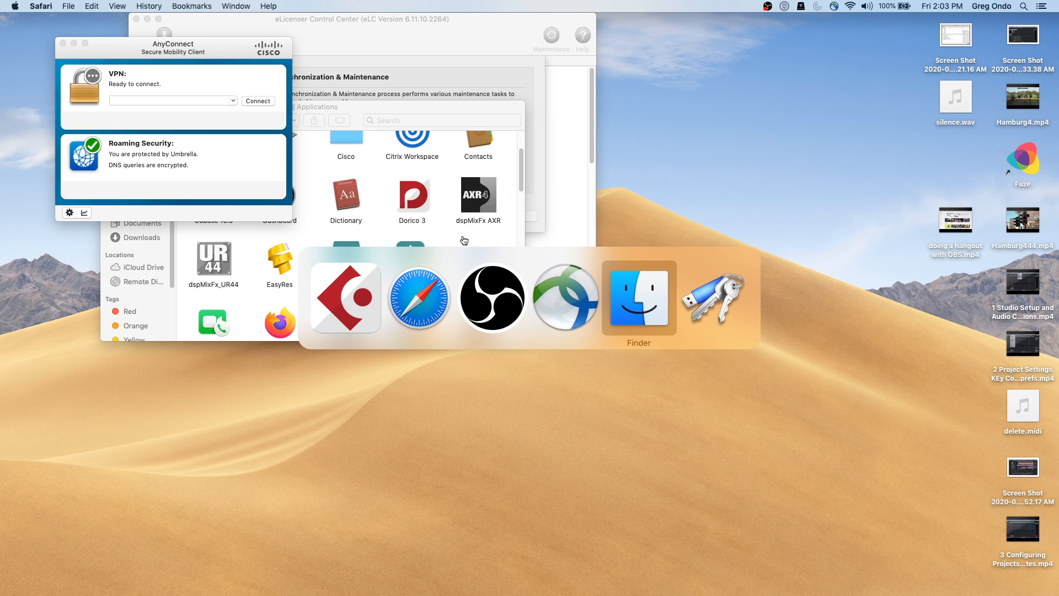
key(super+Tab)
key(super+Tab)
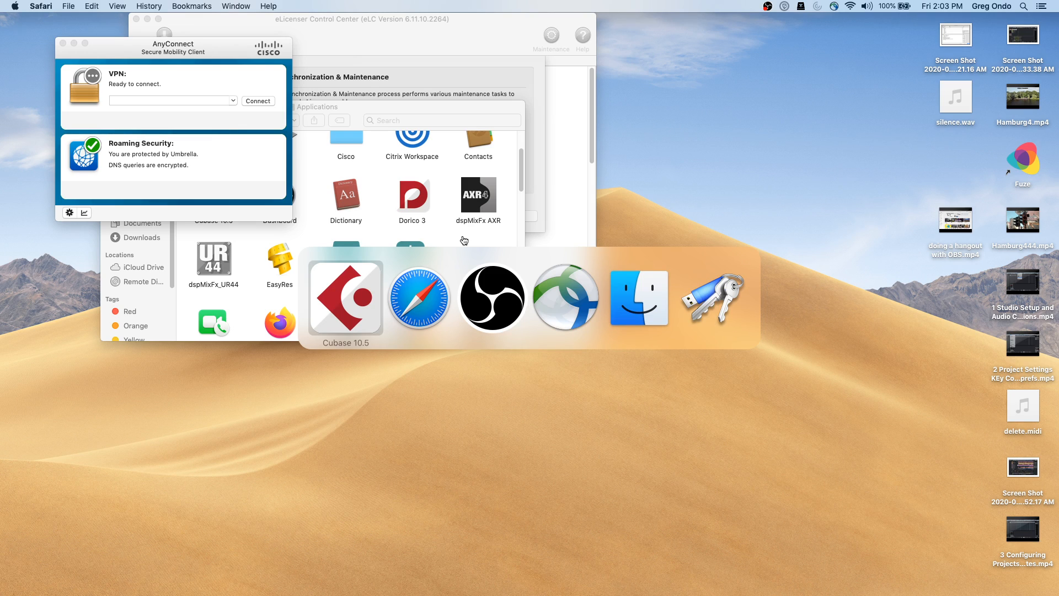
click(147, 19)
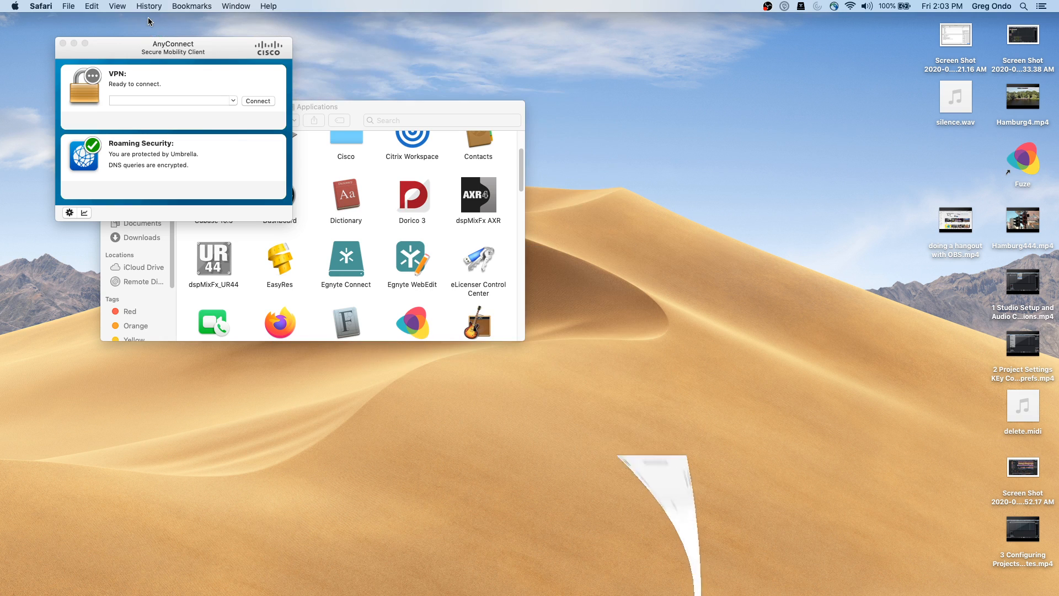
Move the Applications window aside and launch Cubase 10.5 from its context menu
mouse_move(568, 594)
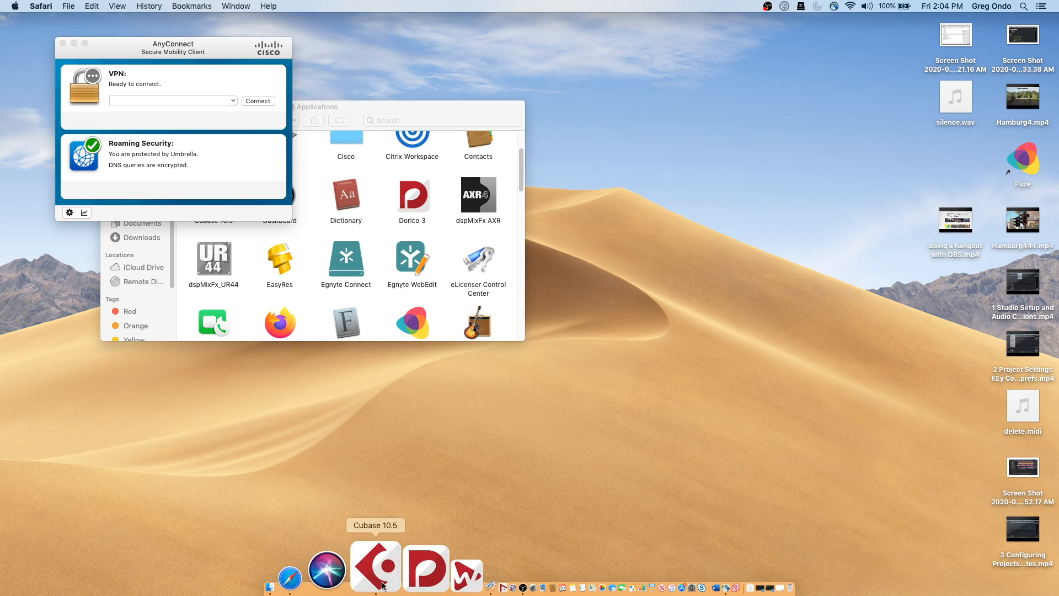
drag(409, 104, 646, 148)
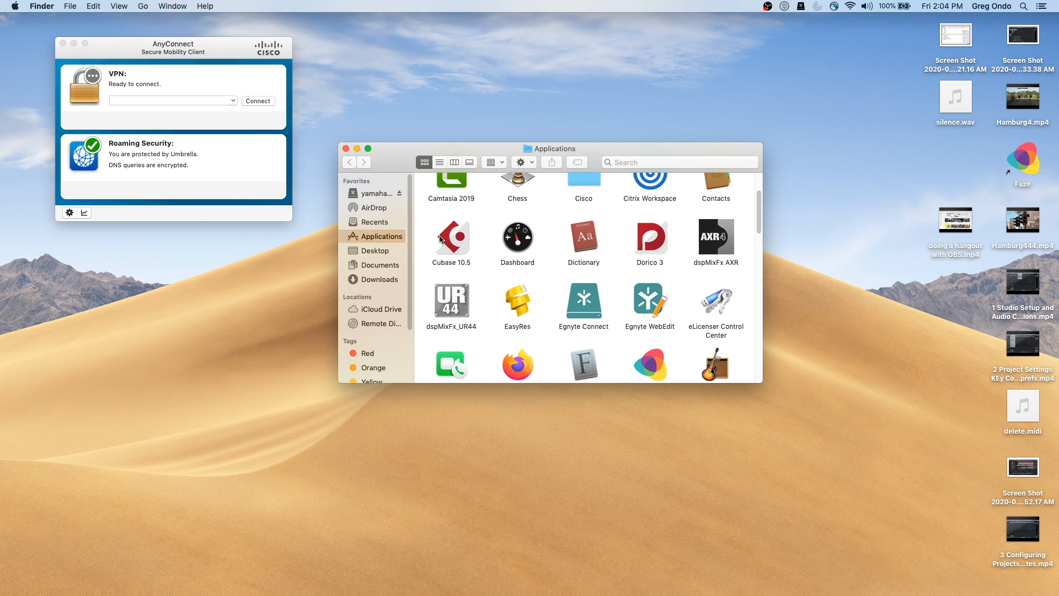
click(456, 241)
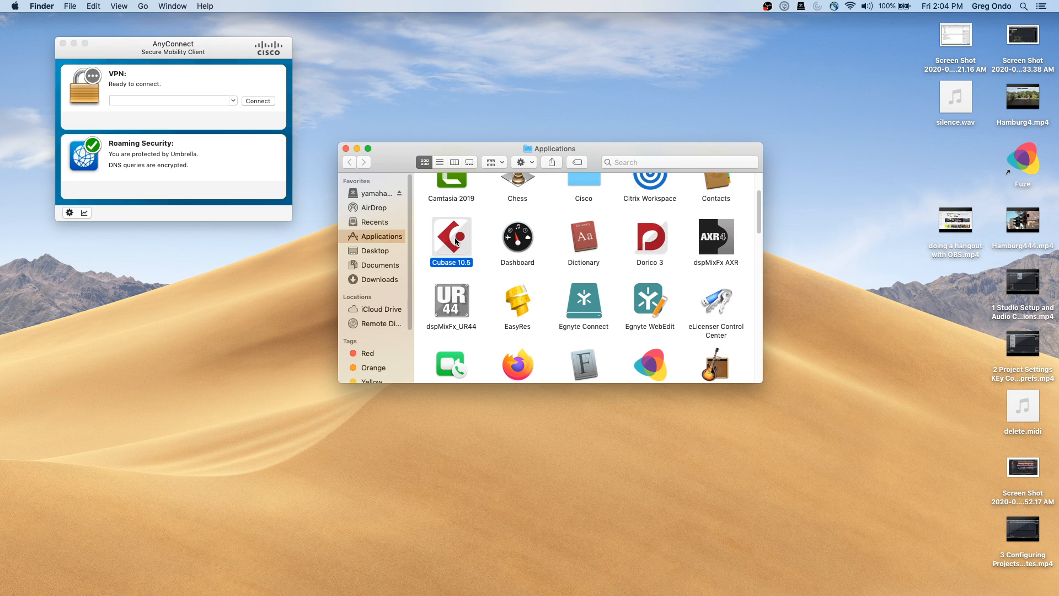
right_click(456, 241)
click(474, 244)
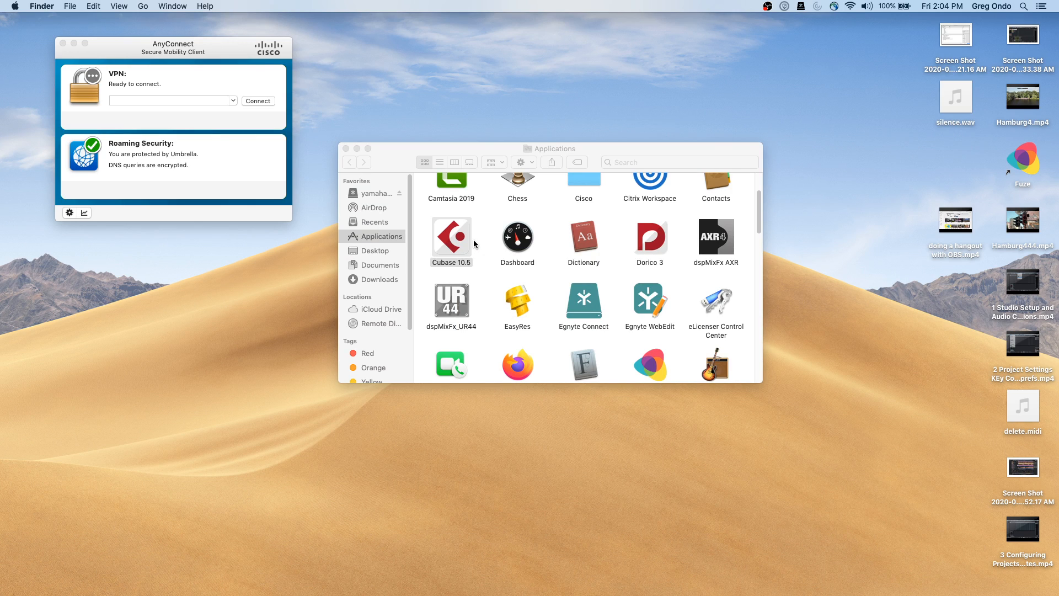
Select eLicenser Control Center in Applications and bring up its context menu
key(super+Tab)
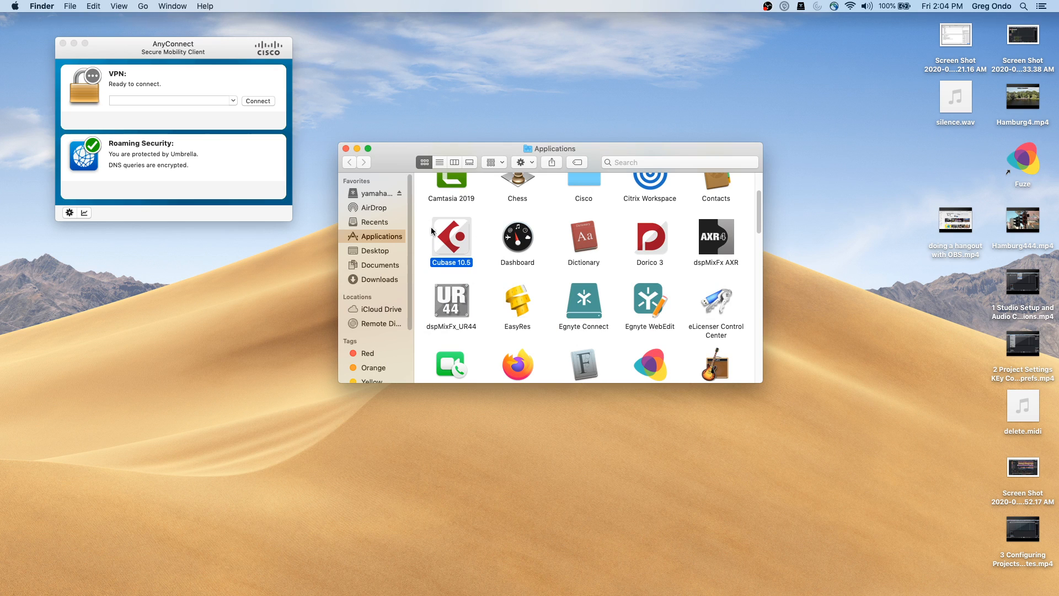
mouse_move(449, 584)
click(723, 306)
right_click(722, 307)
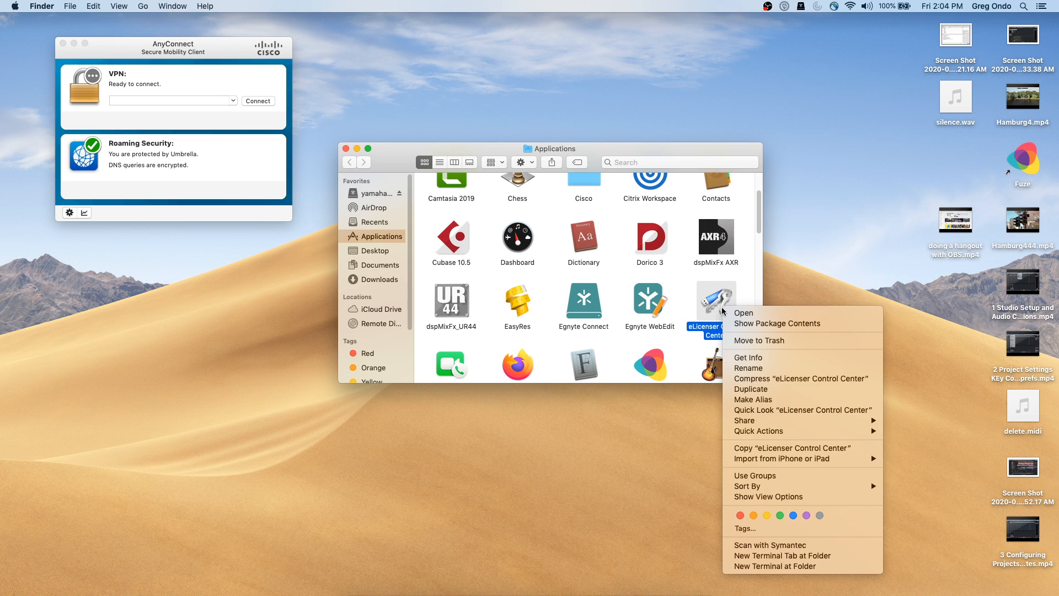
Open eLicenser Control Center, cancel Online Synchronization, and force quit the unresponsive Cubase from the Dock
click(737, 314)
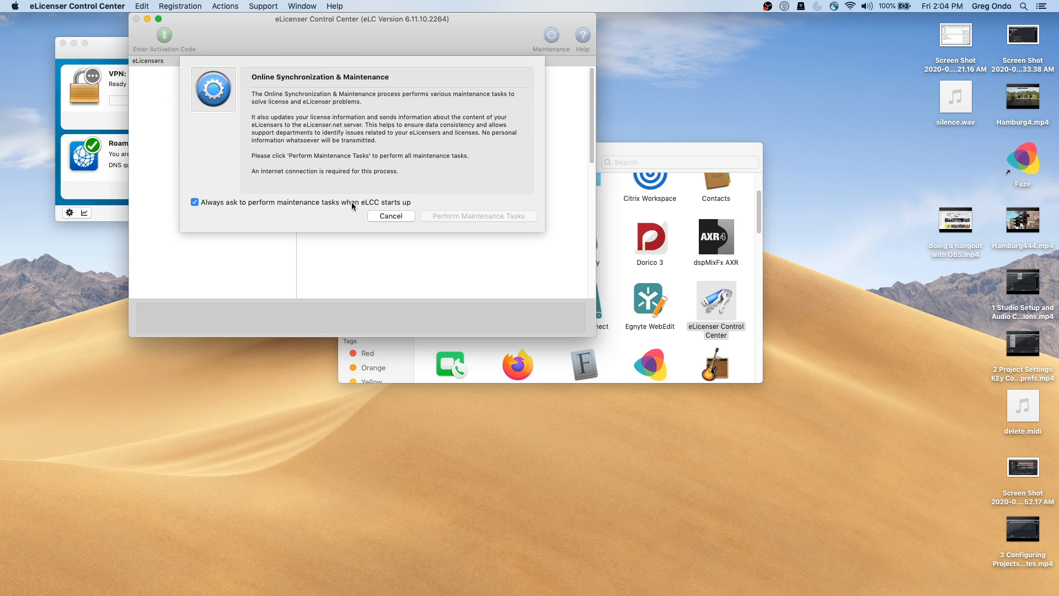
click(400, 215)
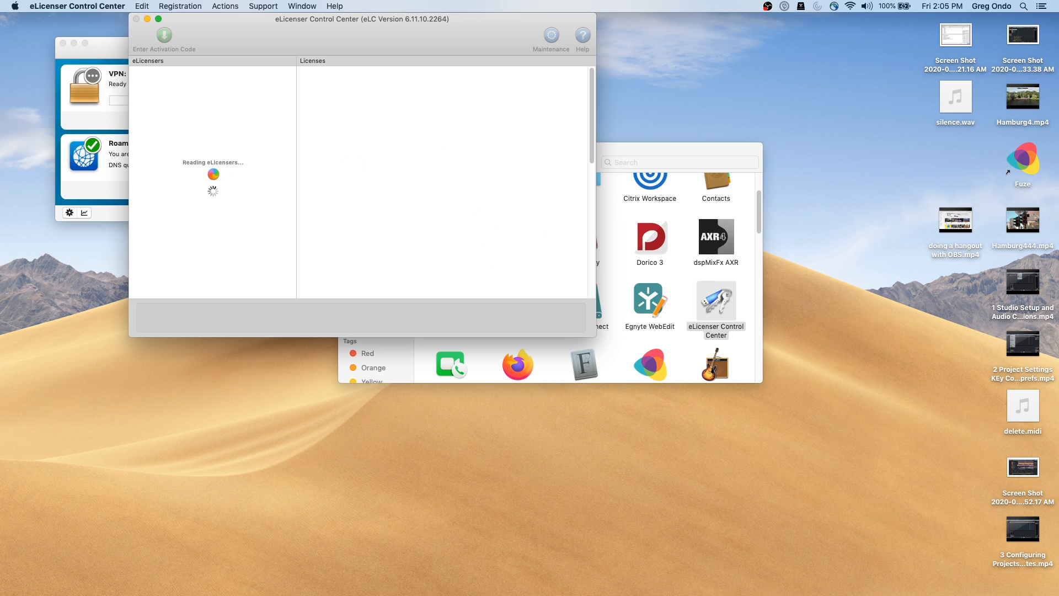
mouse_move(316, 595)
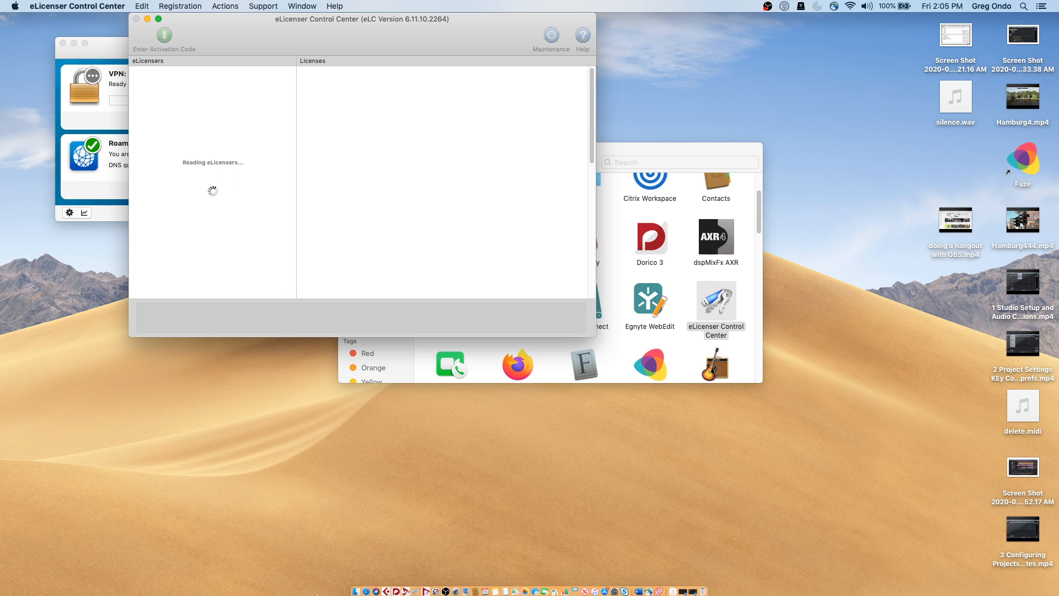
right_click(388, 593)
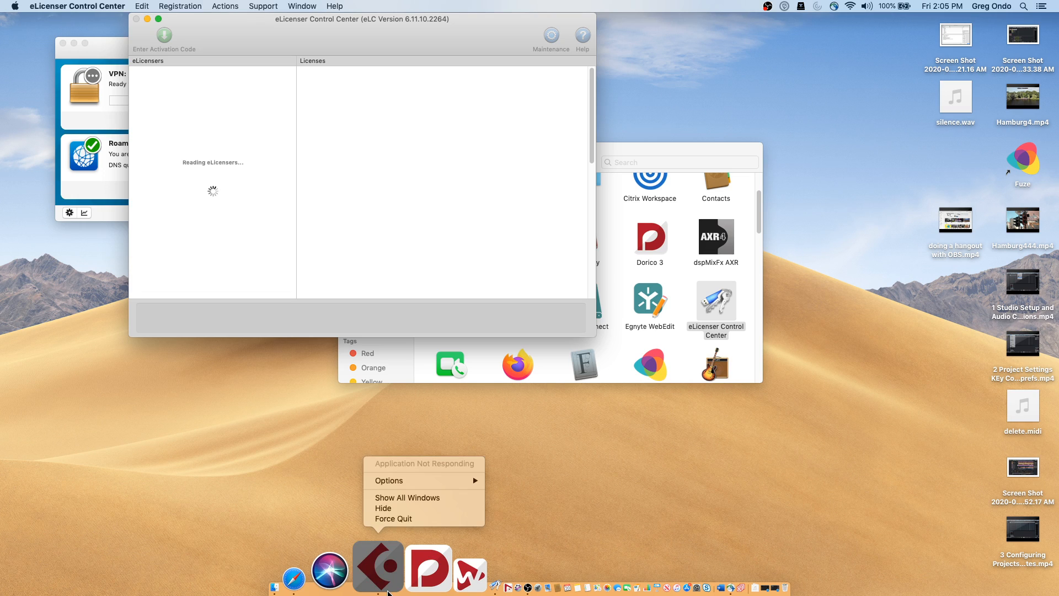
click(416, 517)
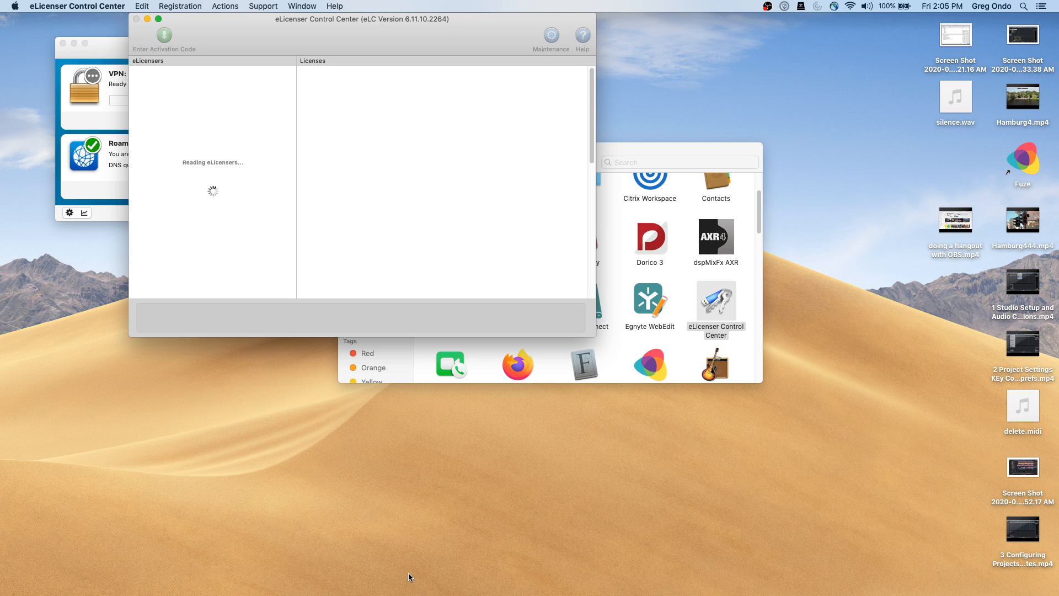
mouse_move(420, 595)
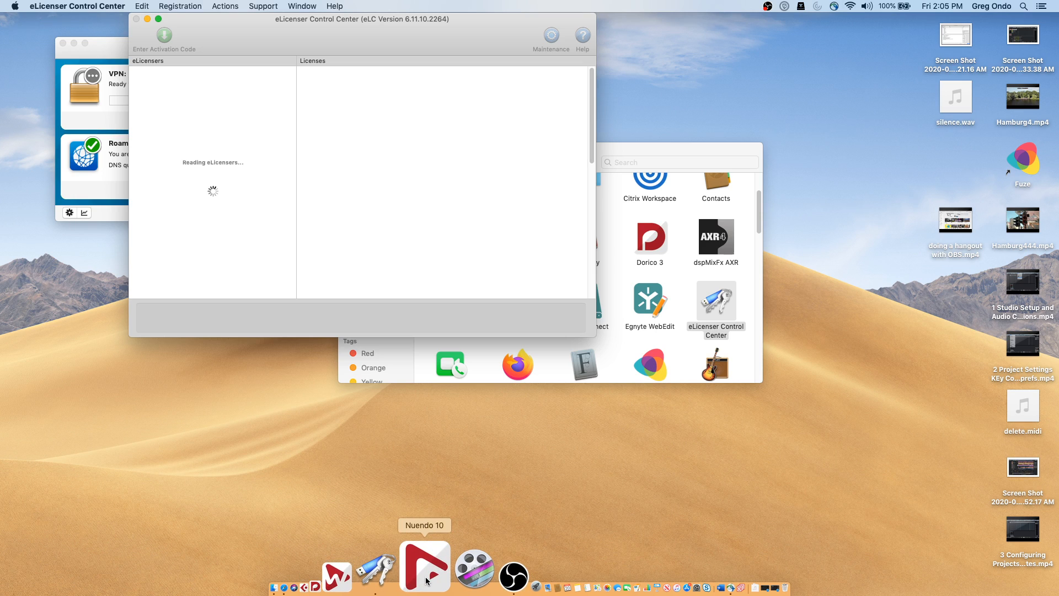
Launch Nuendo 10 from the Dock, then bring eLicenser Control Center back to the front
click(426, 580)
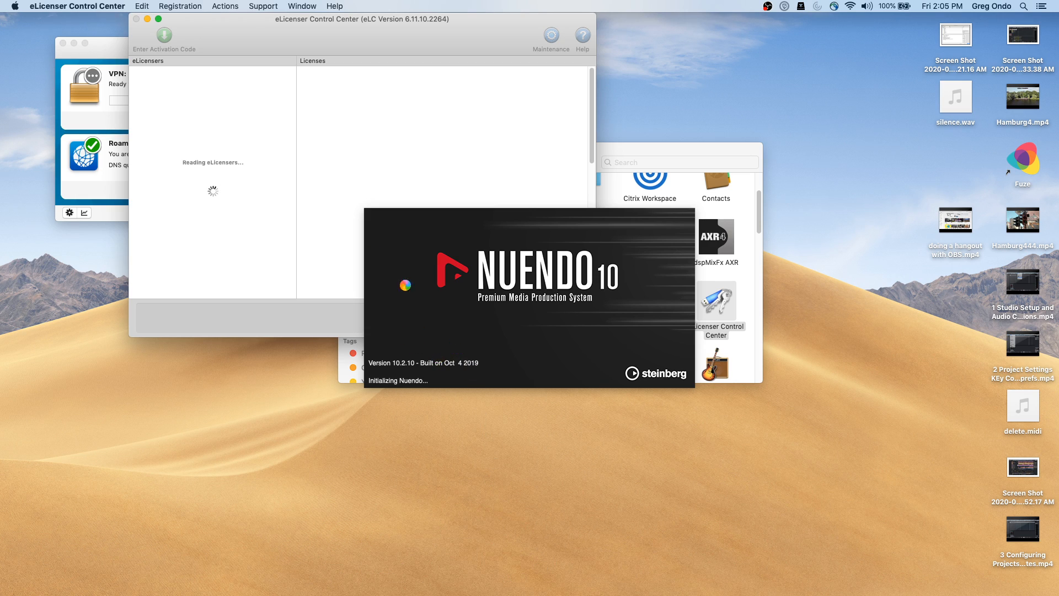
click(149, 19)
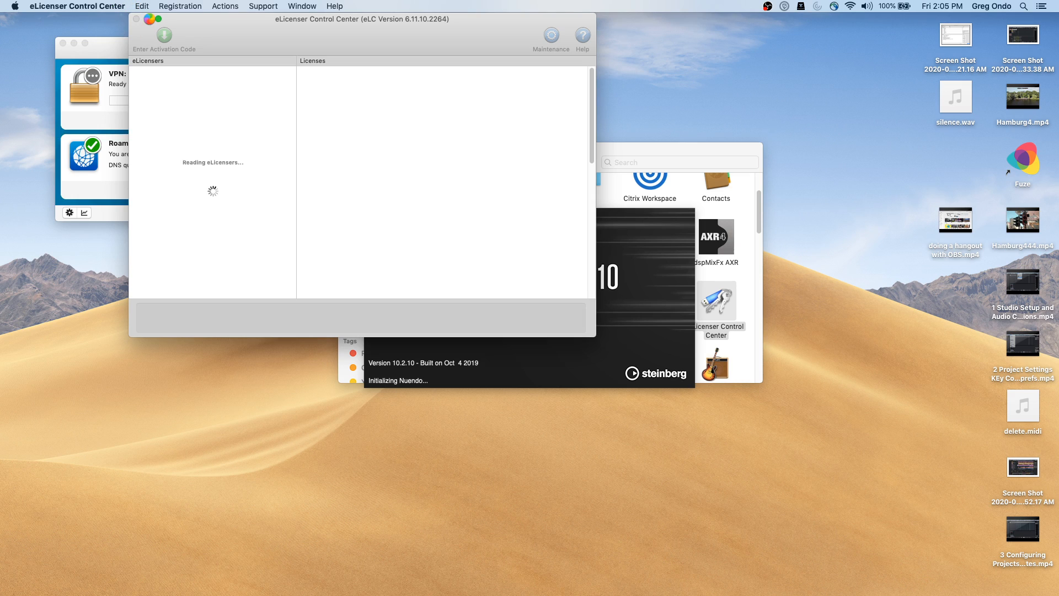
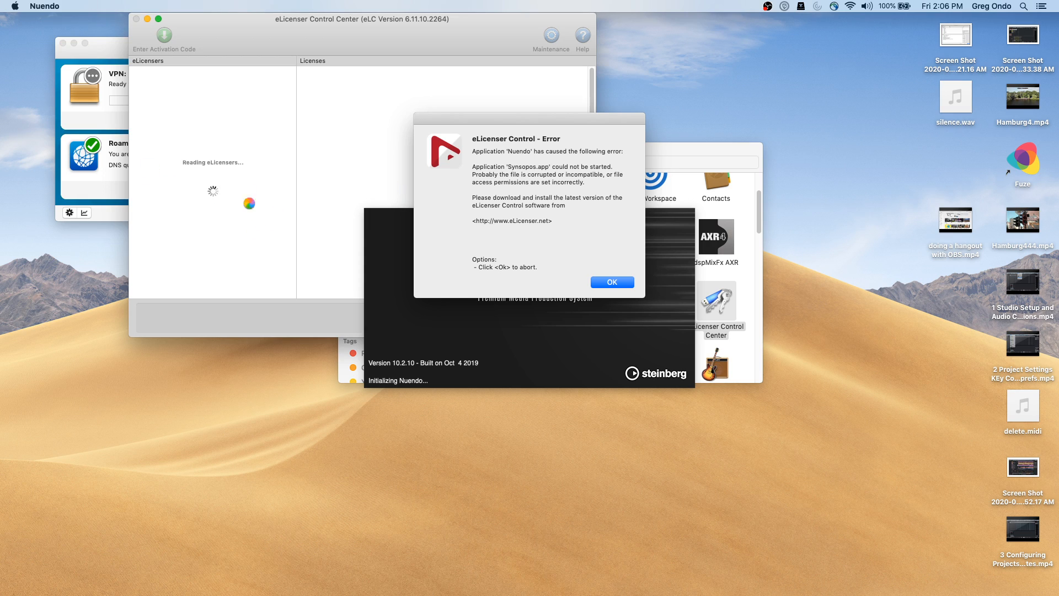
Dismiss the Nuendo launch error, leaving only eLicenser Control Center reading eLicensers
click(215, 190)
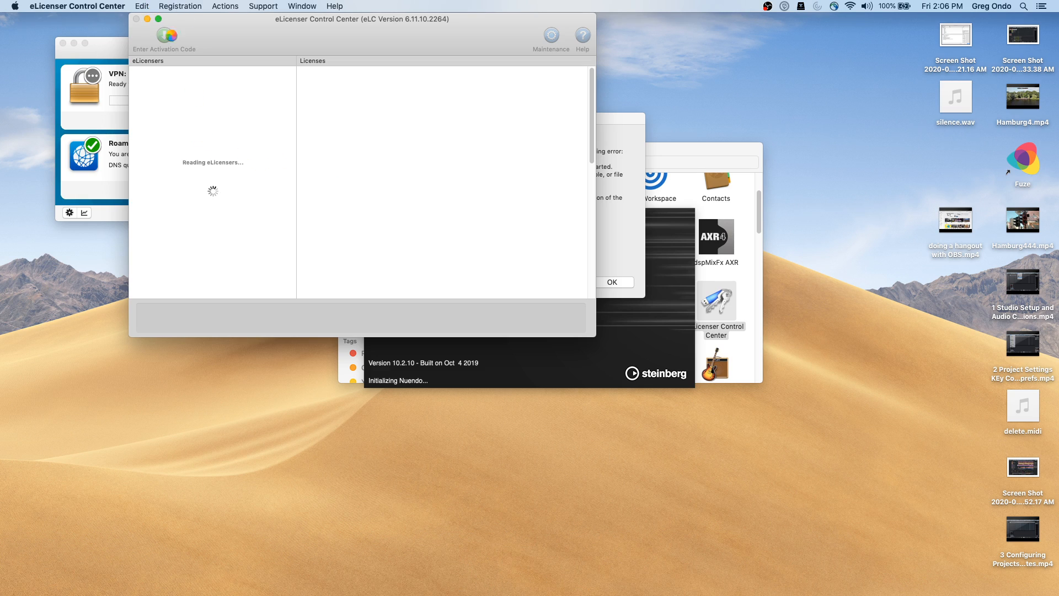
click(617, 281)
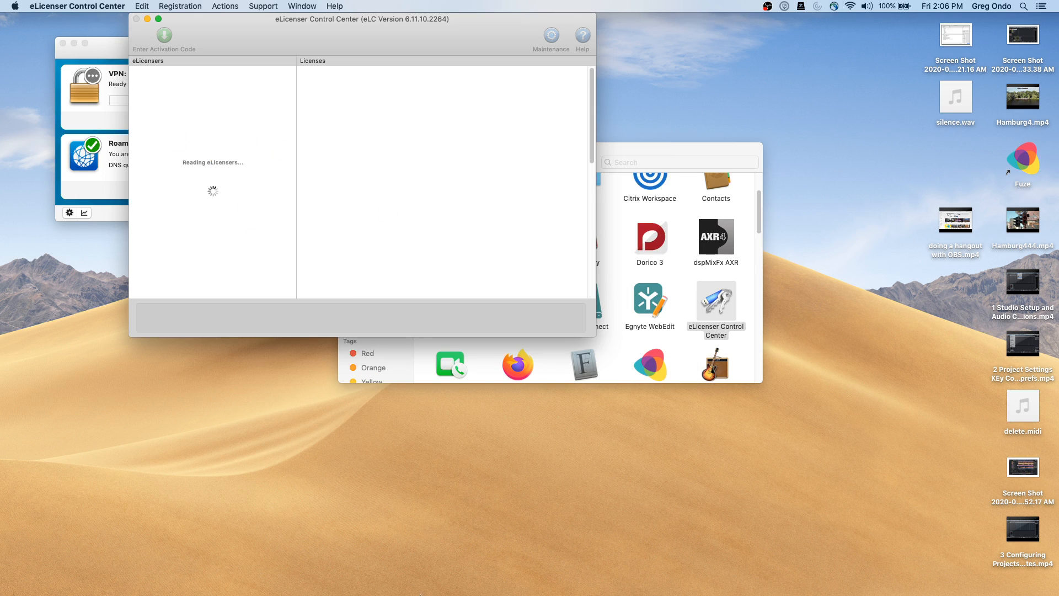
mouse_move(410, 592)
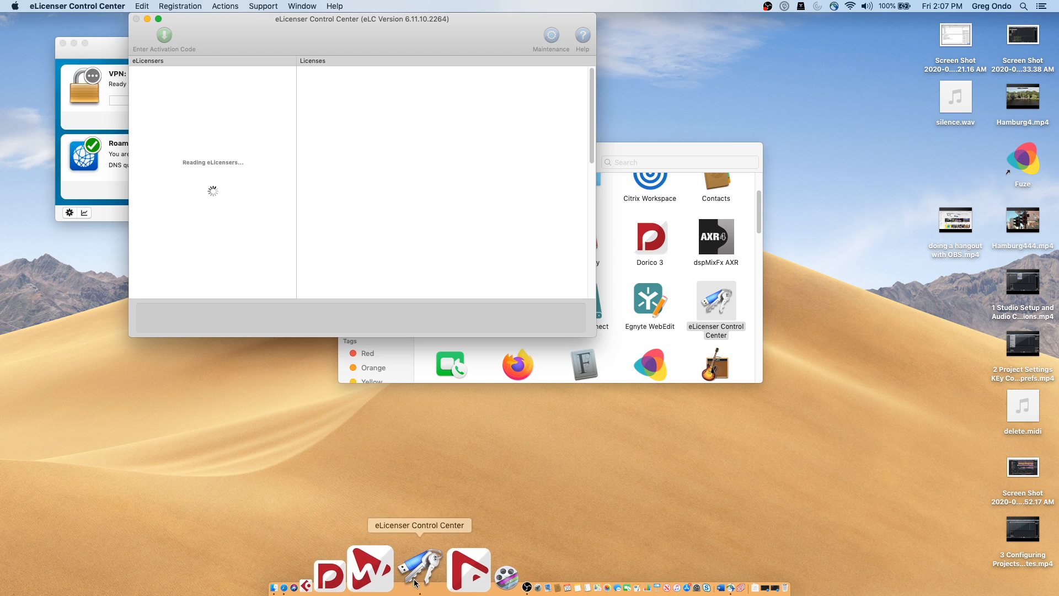
Force quit the frozen eLicenser Control Center and launch Cubase 10.5 from the Dock
right_click(419, 571)
click(452, 518)
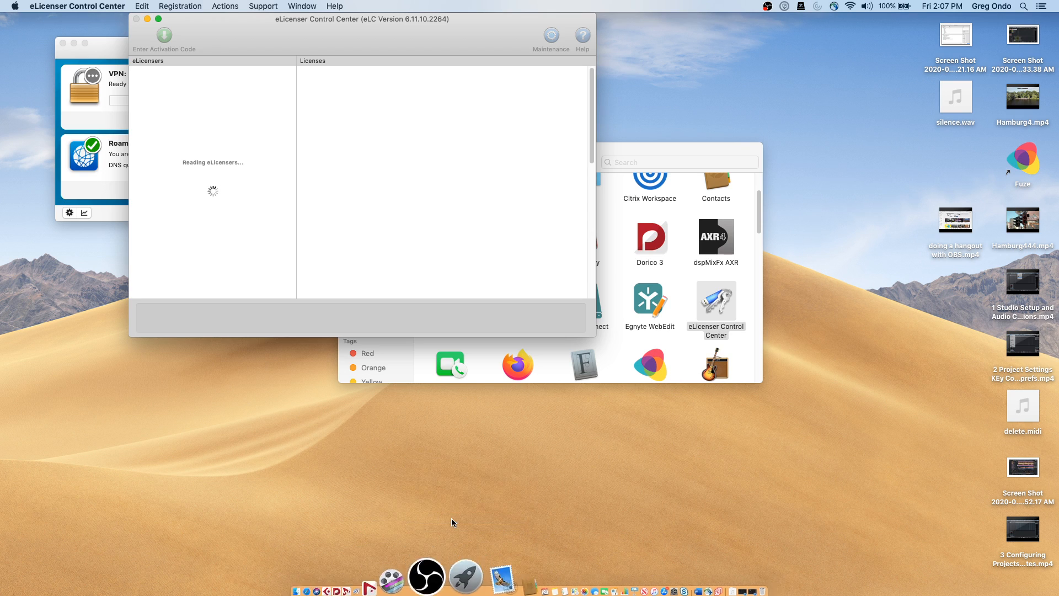
mouse_move(391, 587)
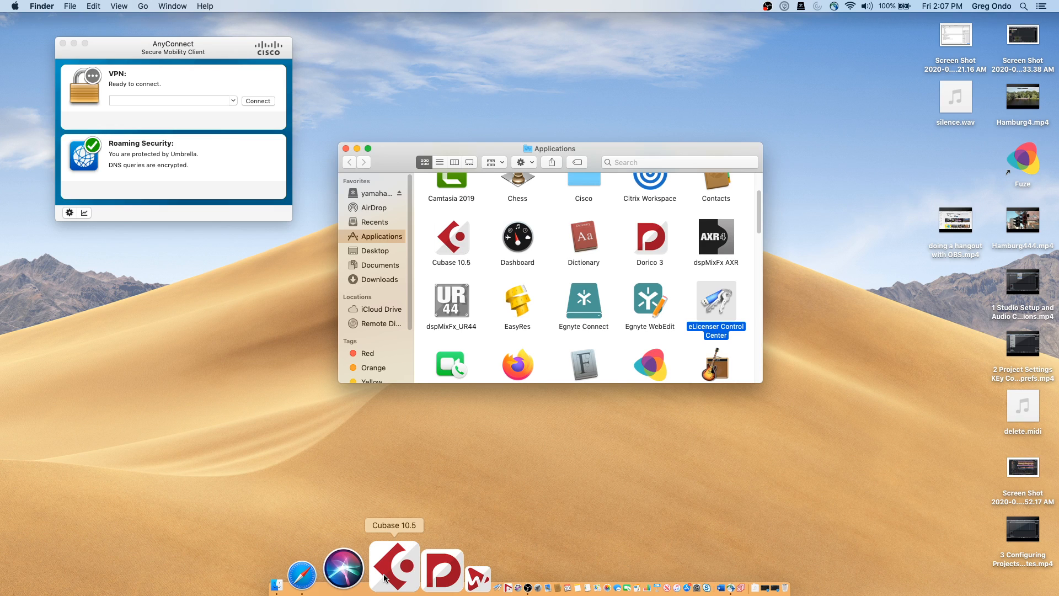
right_click(384, 578)
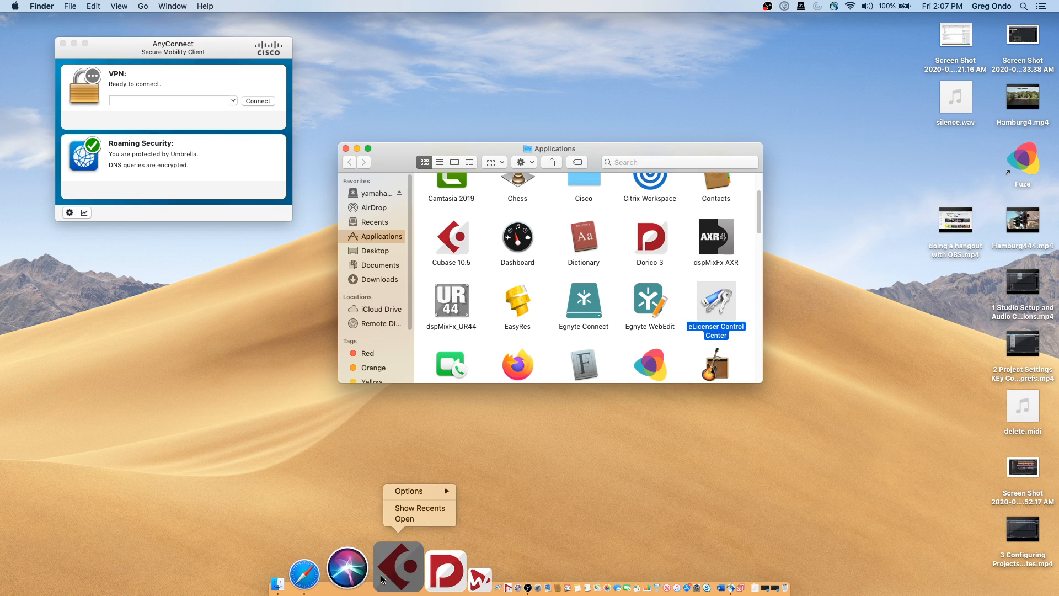
click(416, 519)
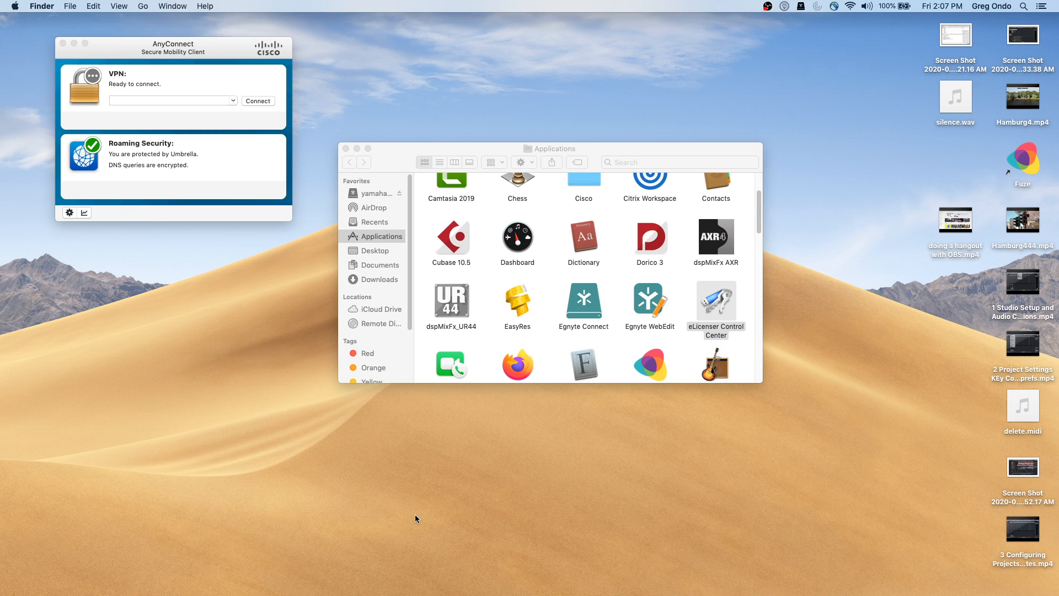
Close the AnyConnect window, force quit the unresponsive Cubase, and relaunch eLicenser Control Center
click(62, 44)
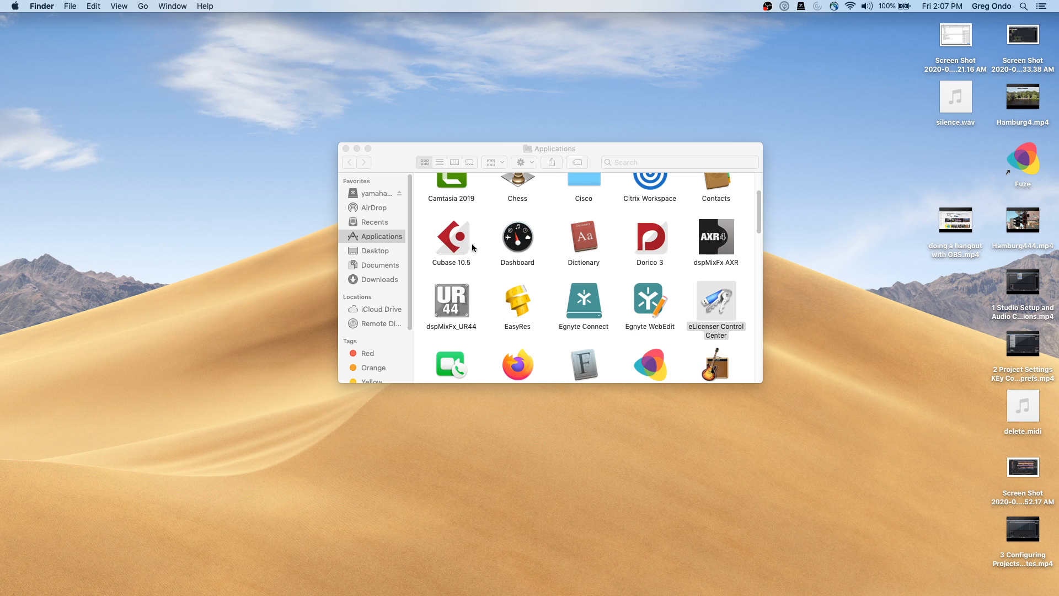
key(super+Tab)
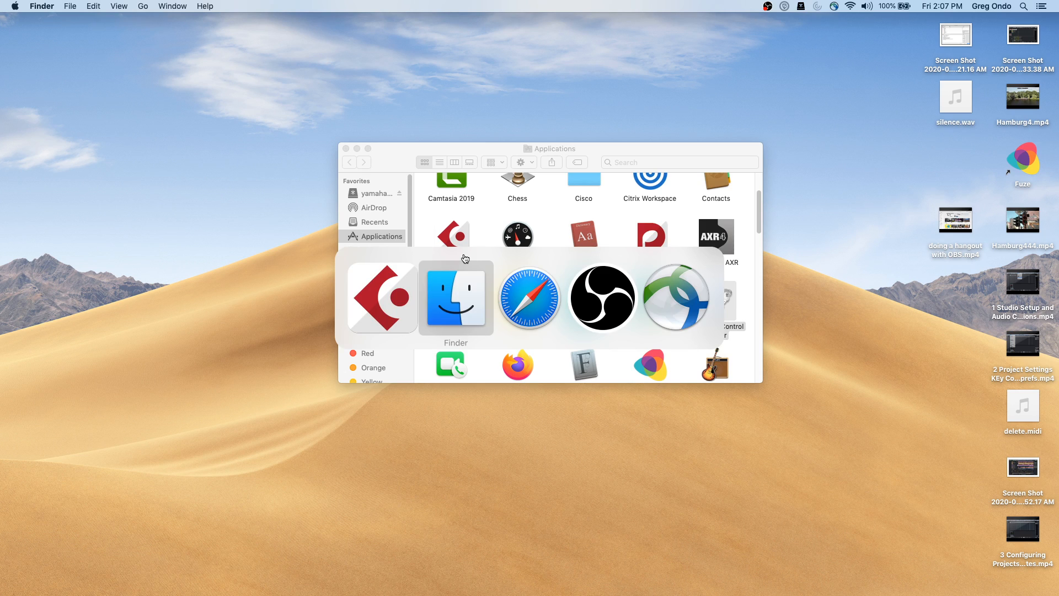
key(super+Tab)
key(super+Tab)
key(super+Tab)
key(super+Tab)
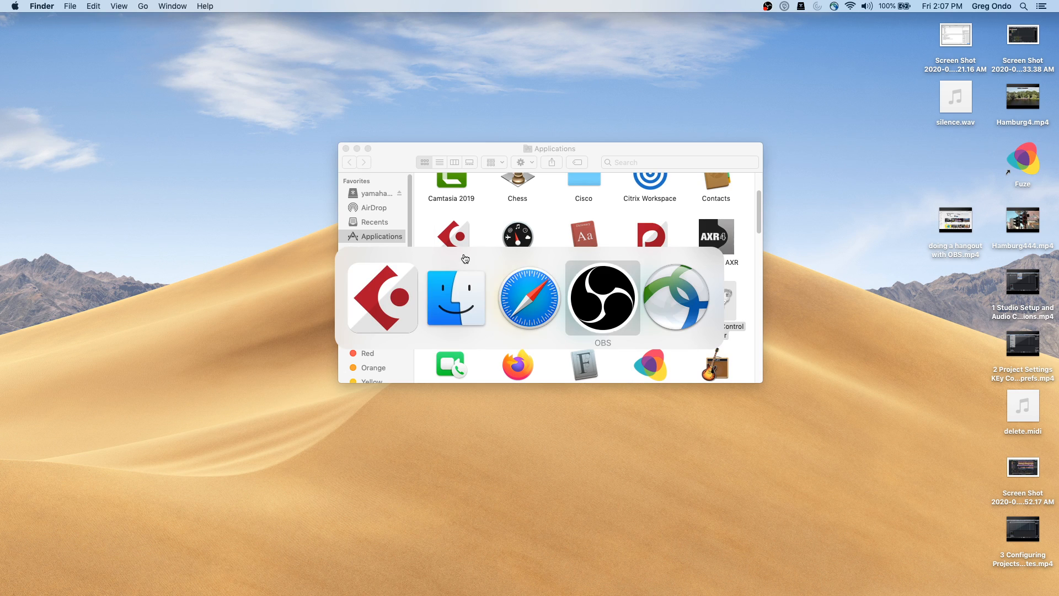
mouse_move(358, 589)
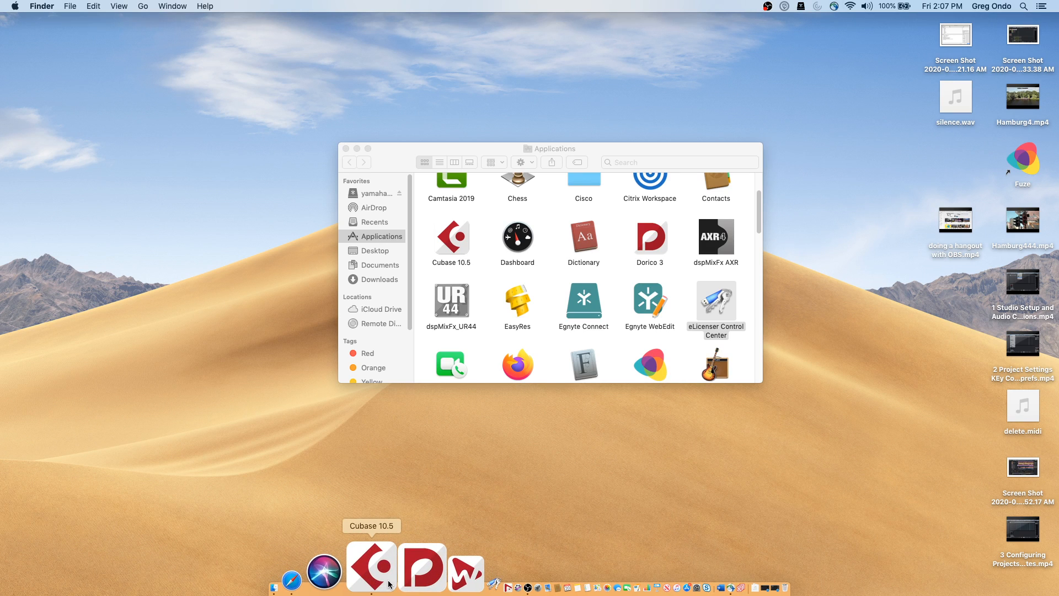
right_click(387, 579)
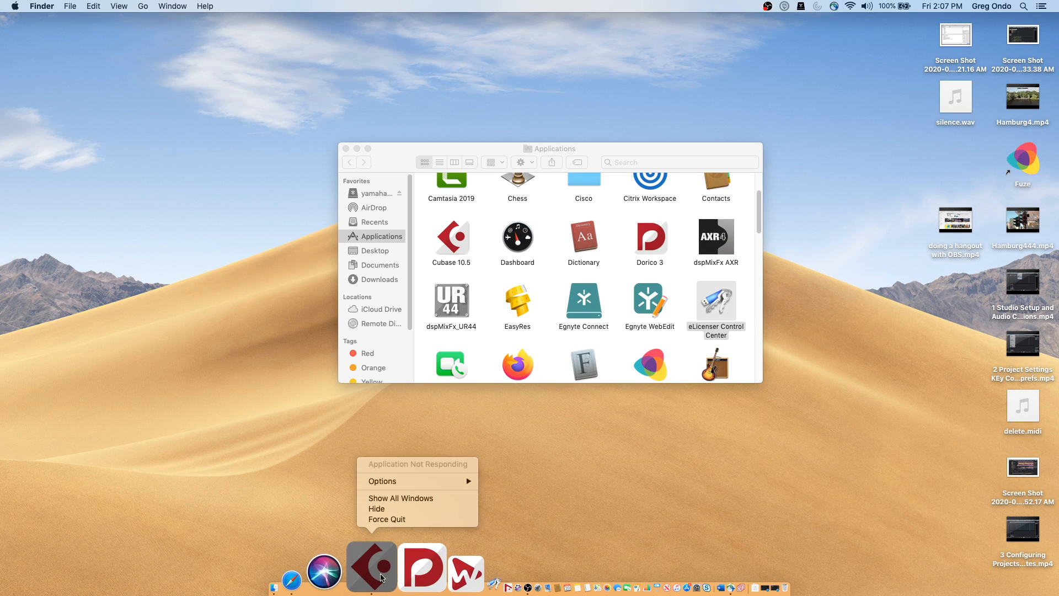
click(395, 519)
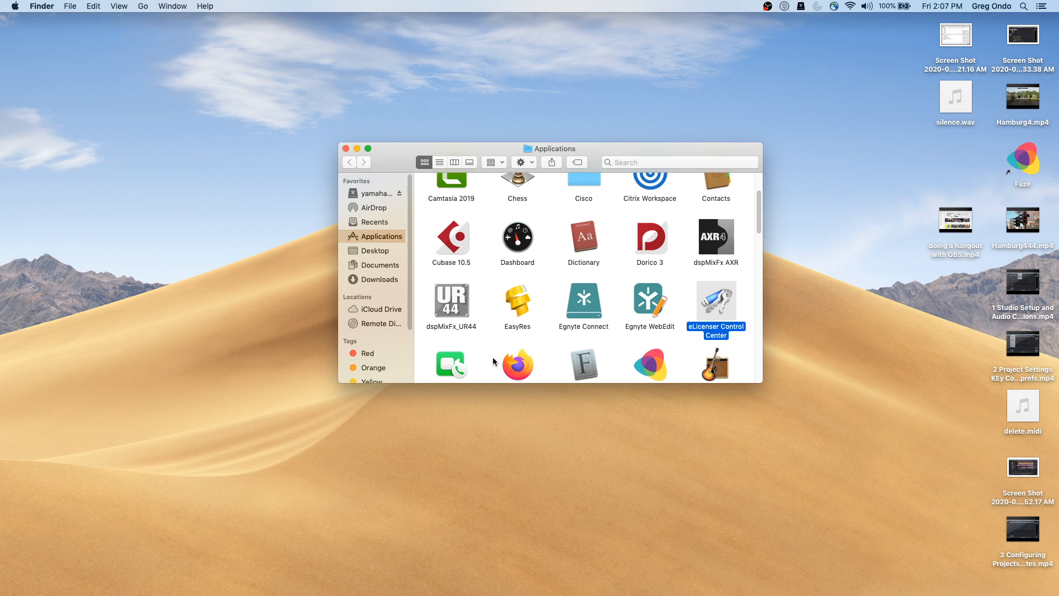
mouse_move(388, 594)
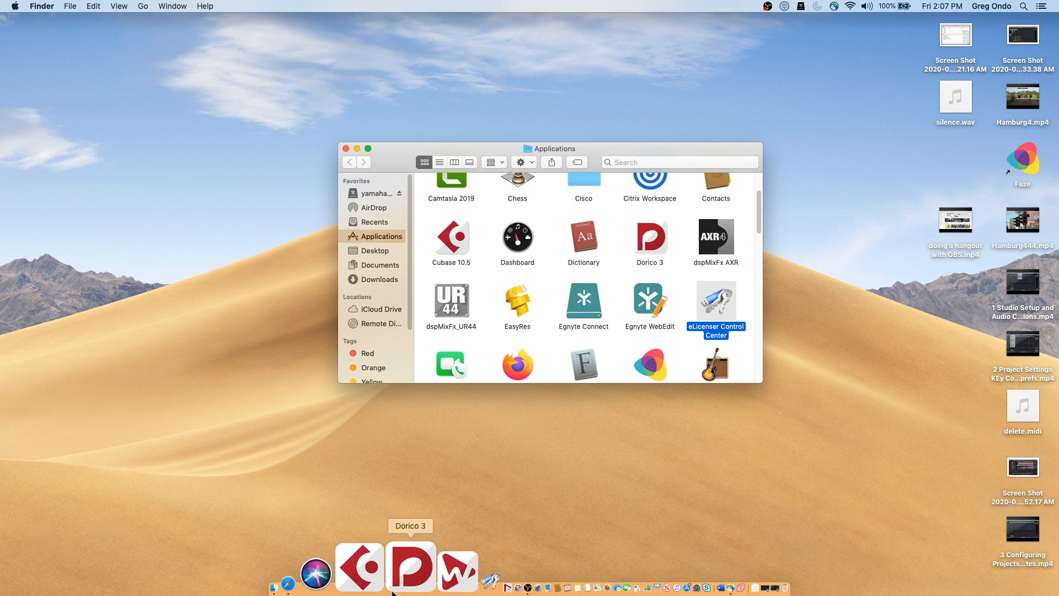
click(416, 587)
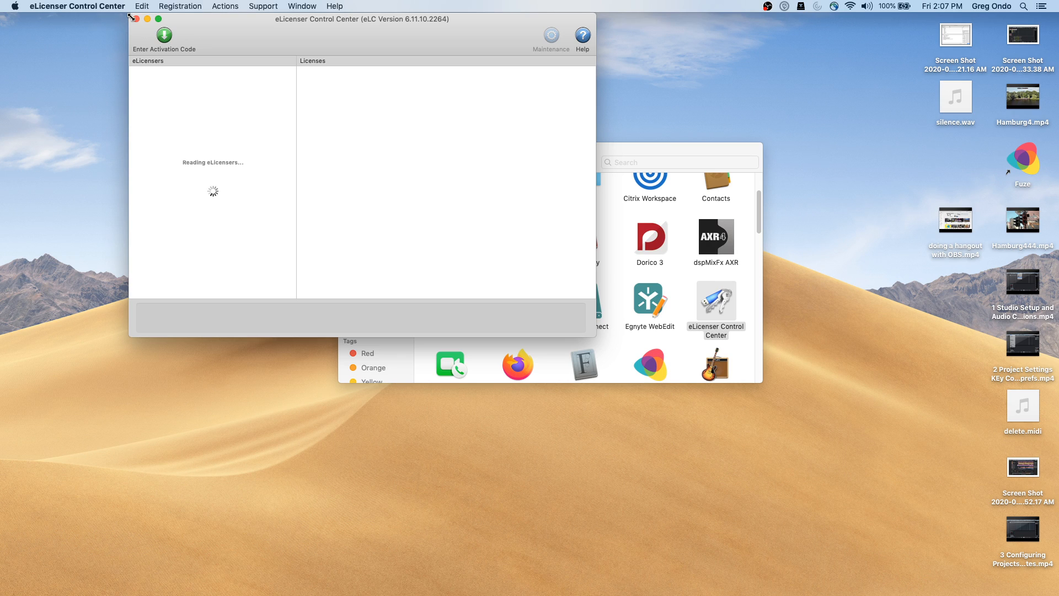
click(224, 7)
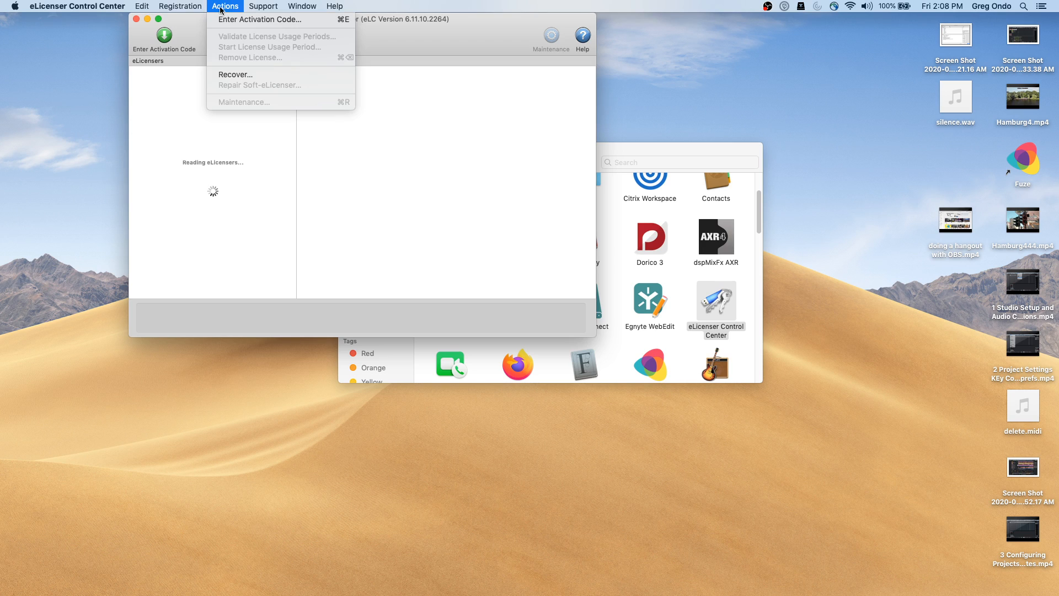
mouse_move(120, 8)
click(89, 109)
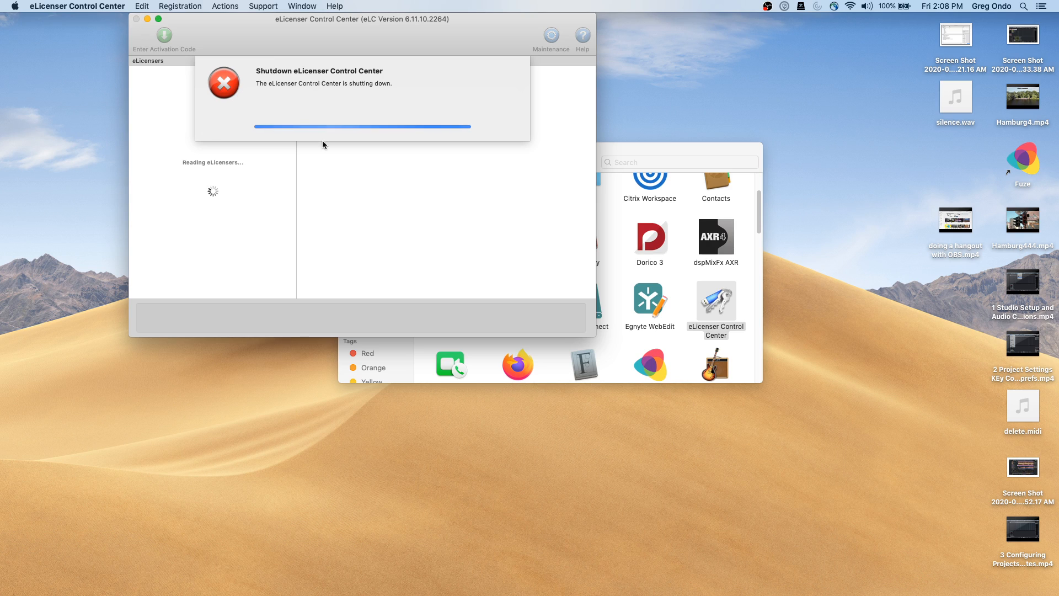
click(147, 19)
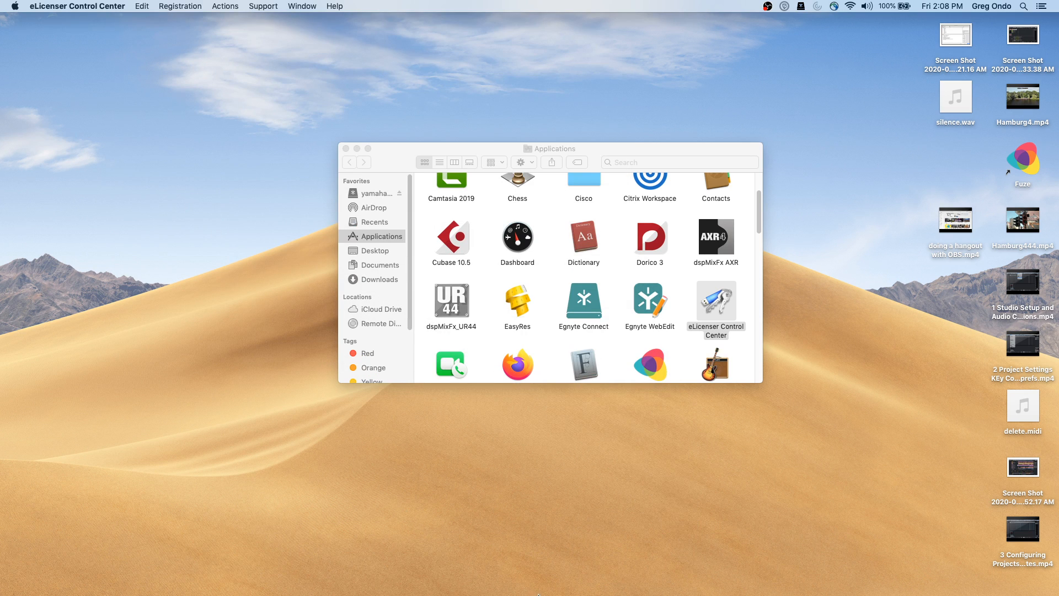
mouse_move(538, 595)
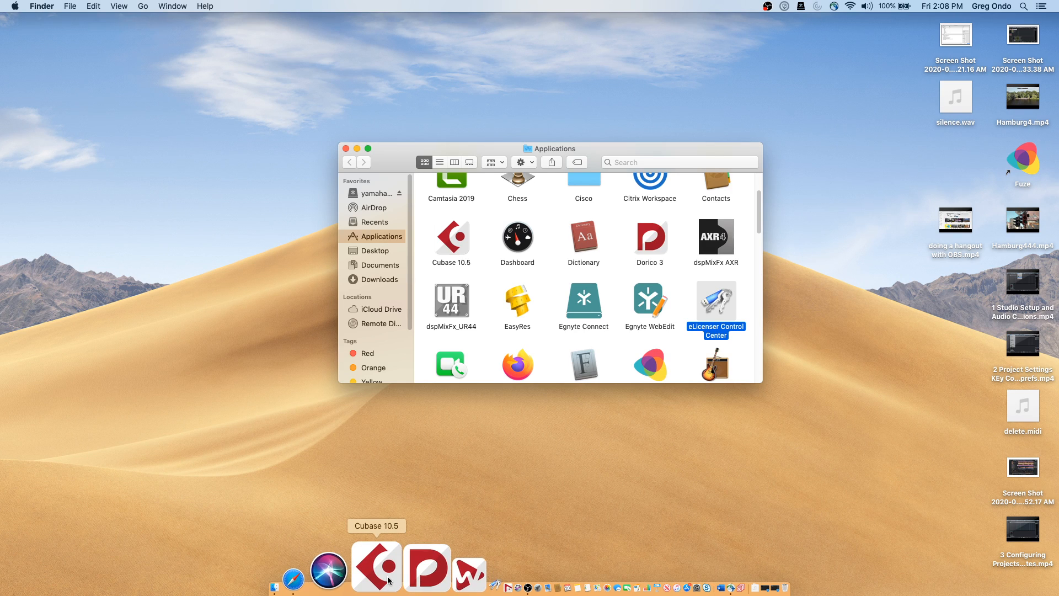
click(418, 579)
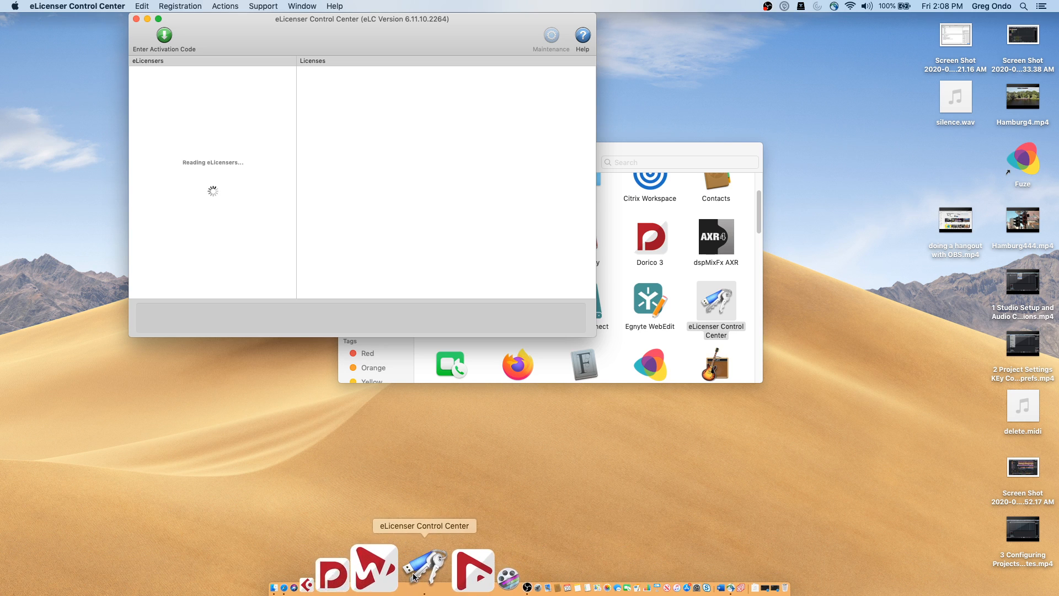
Go to elicenser.net in a new Safari tab
click(355, 571)
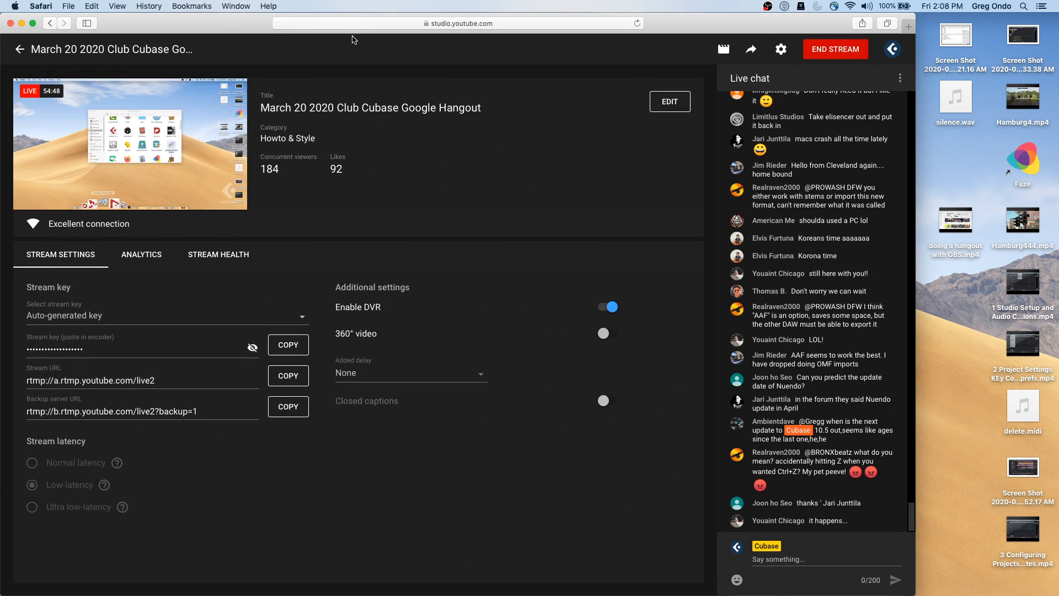
key(super+t)
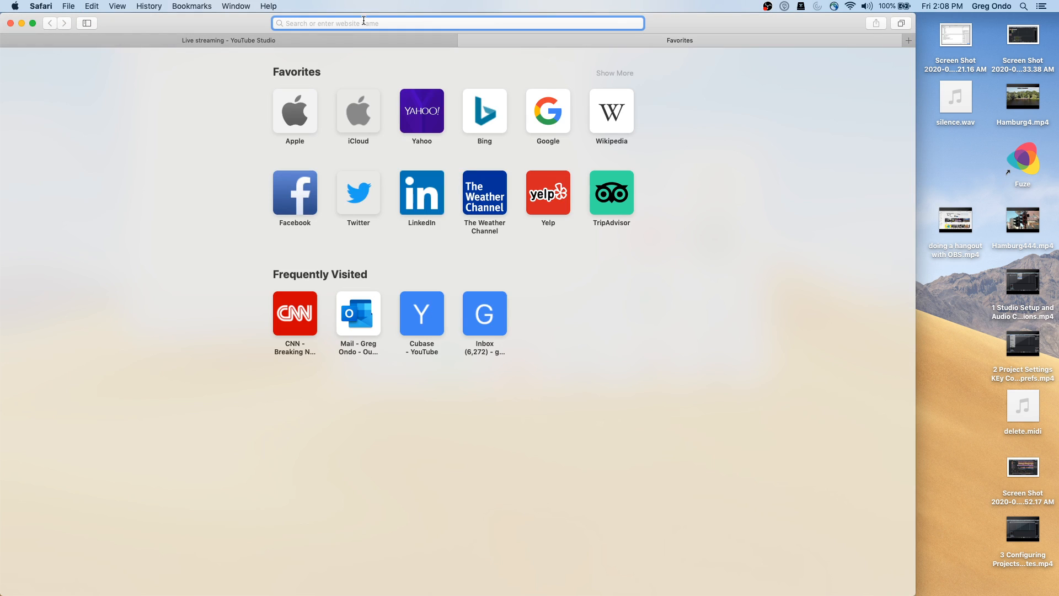
text(elic)
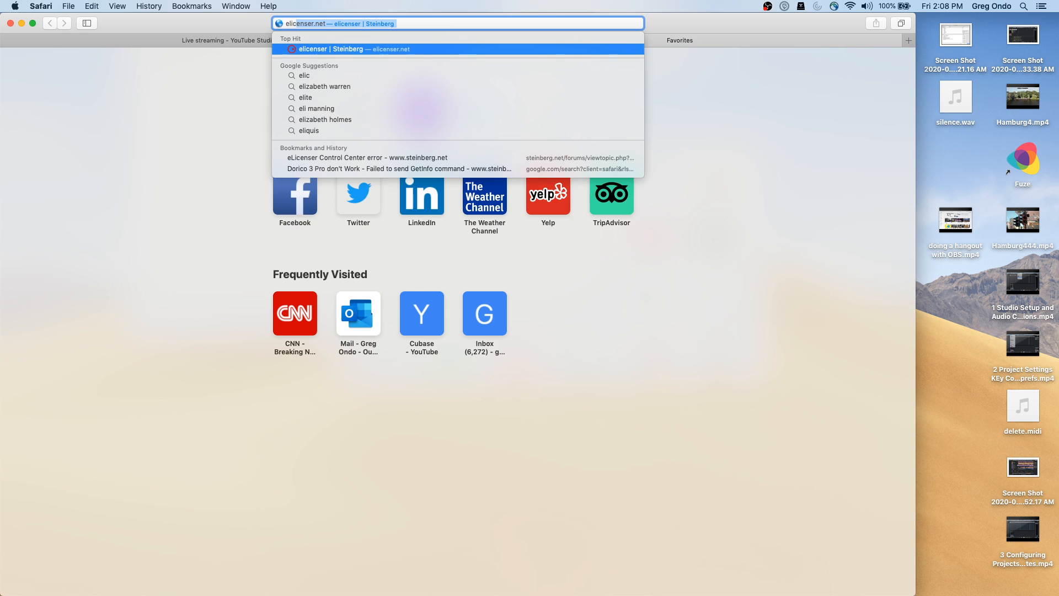
text(enser.net)
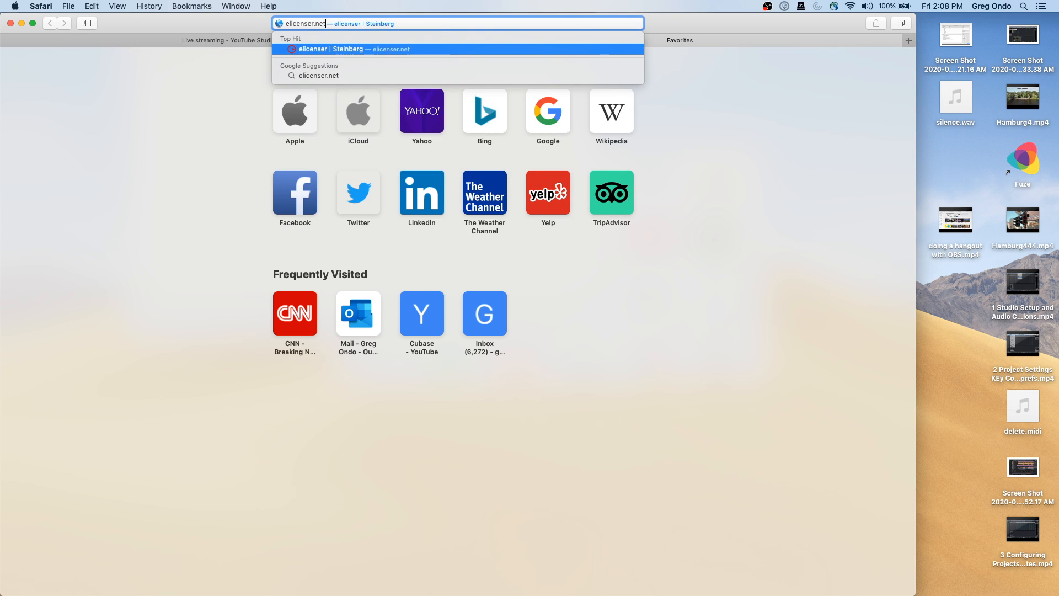
key(Return)
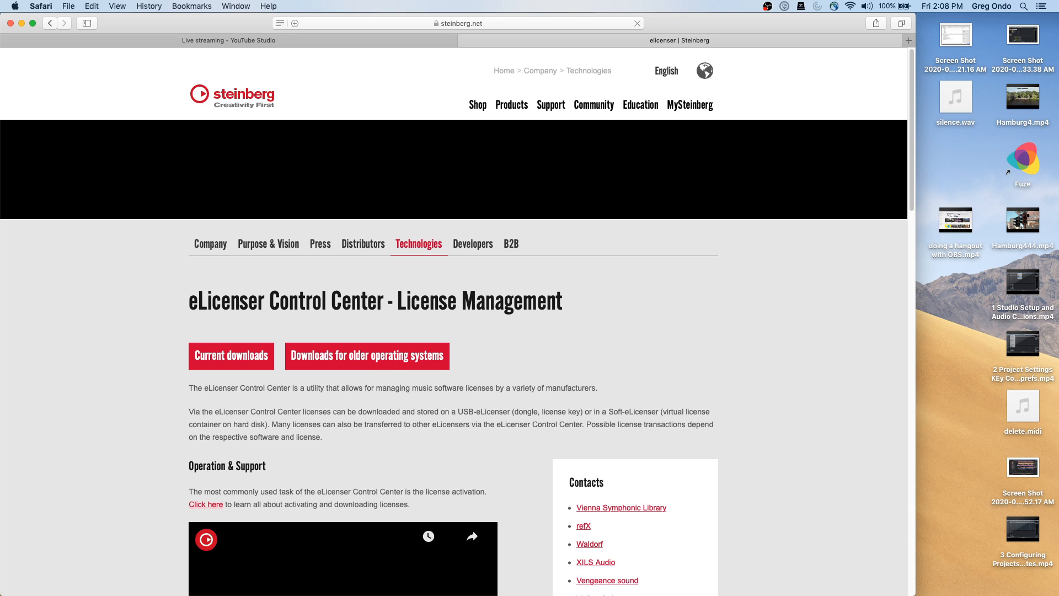
Download the Mac eLicenser Control Center 6.11.10.2265 and open eLicenserControl-2.dmg
click(261, 359)
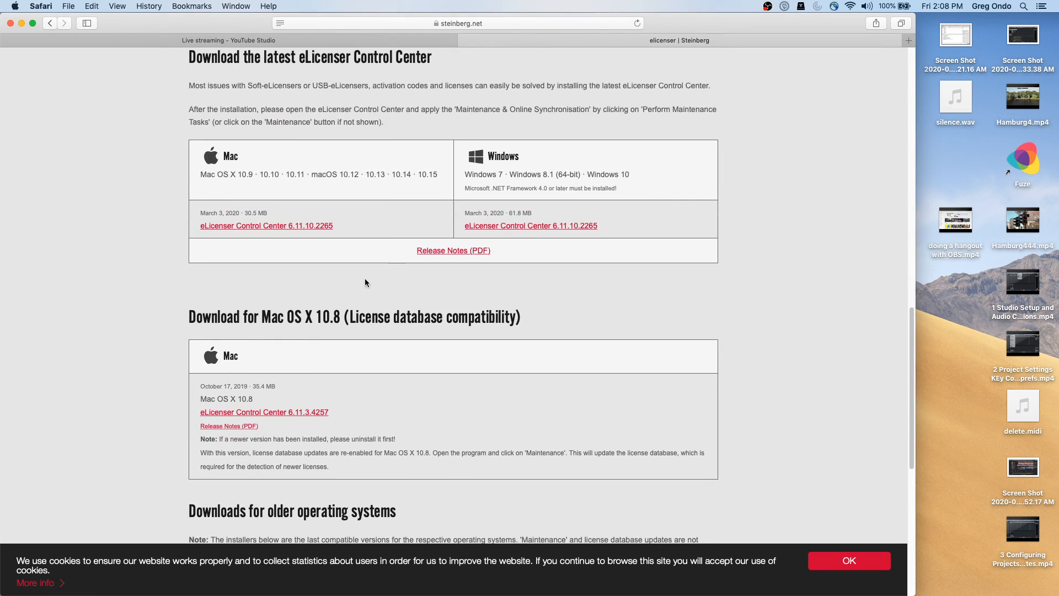
click(275, 225)
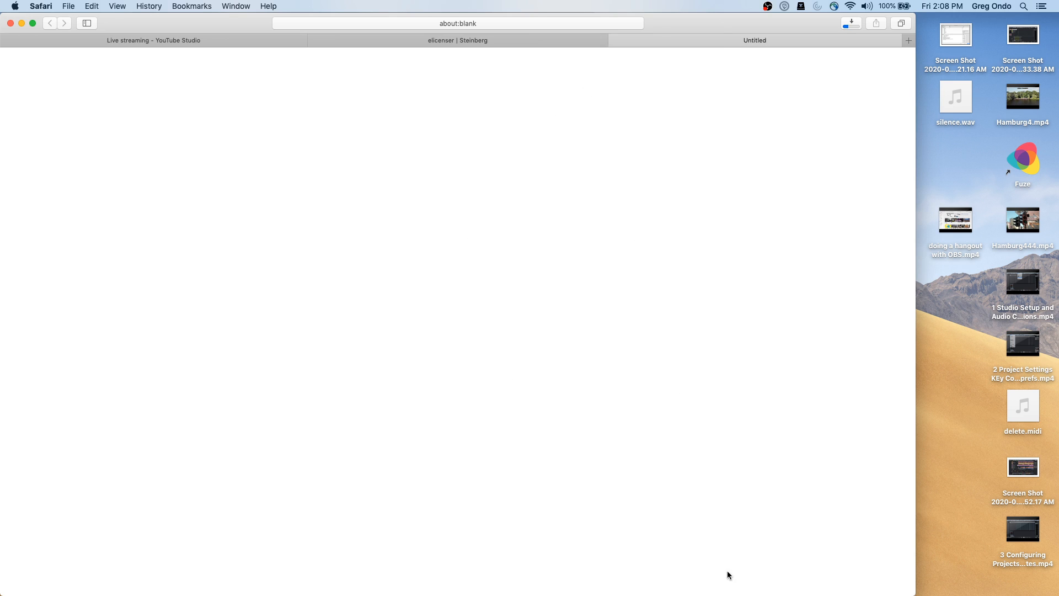
mouse_move(707, 595)
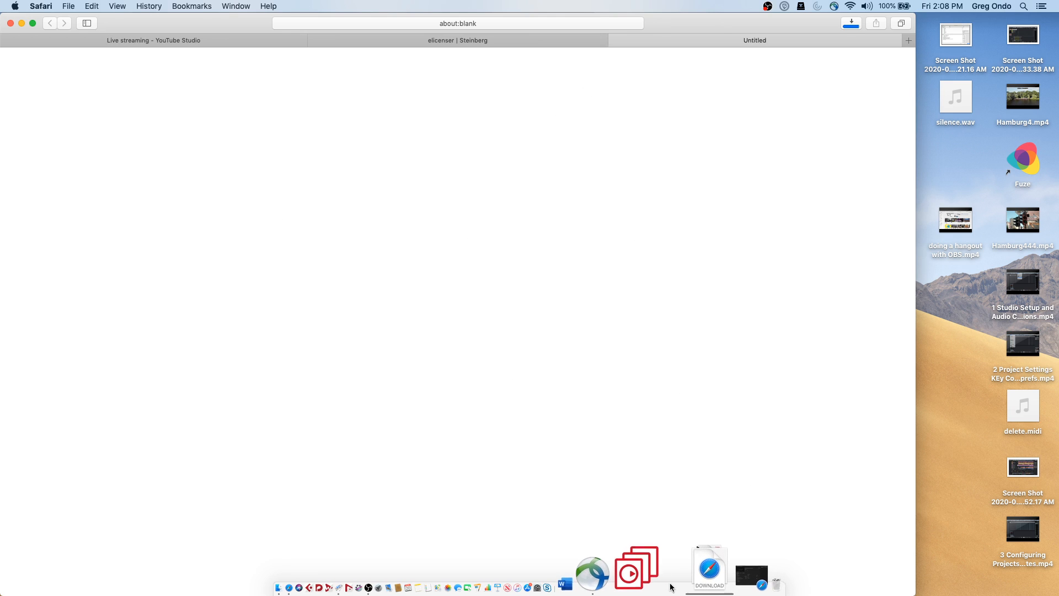
click(680, 566)
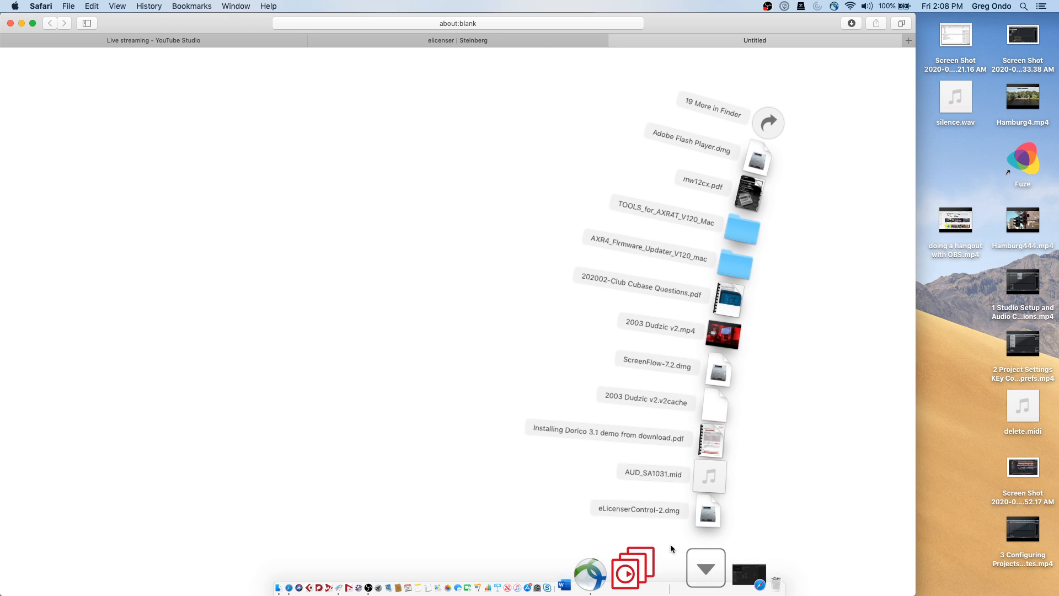
click(693, 518)
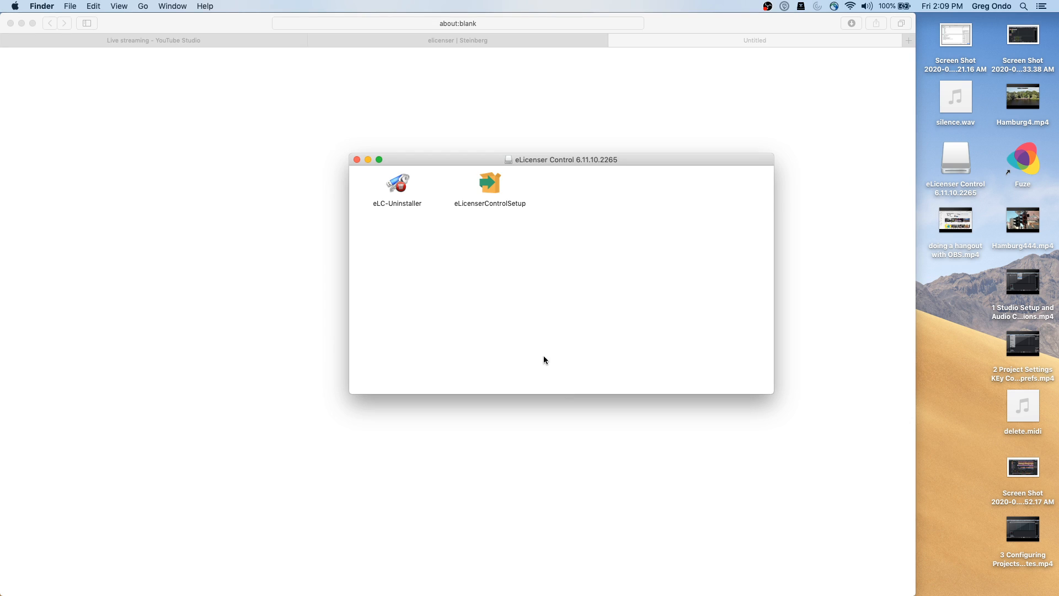
Run eLicenserControlSetup, approve the Gatekeeper prompt and authorize it with the admin password
click(491, 185)
double_click(491, 184)
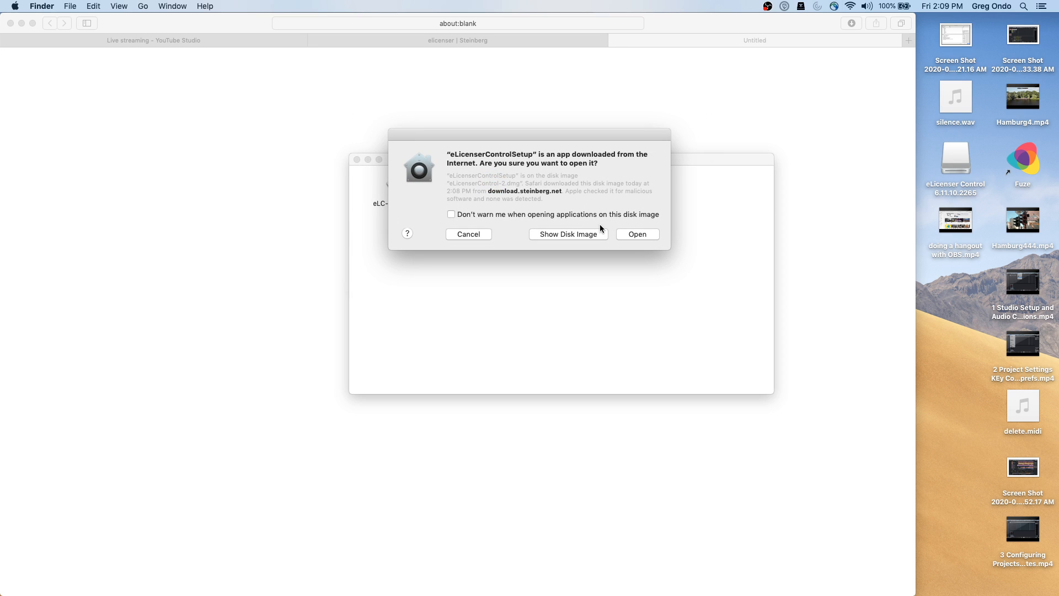
click(641, 233)
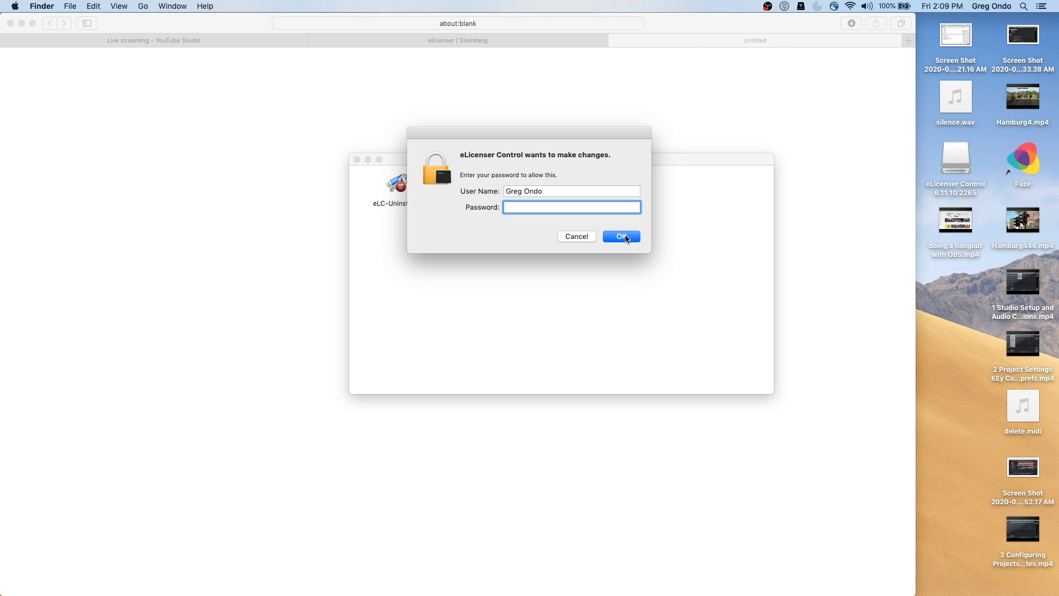
text(•)
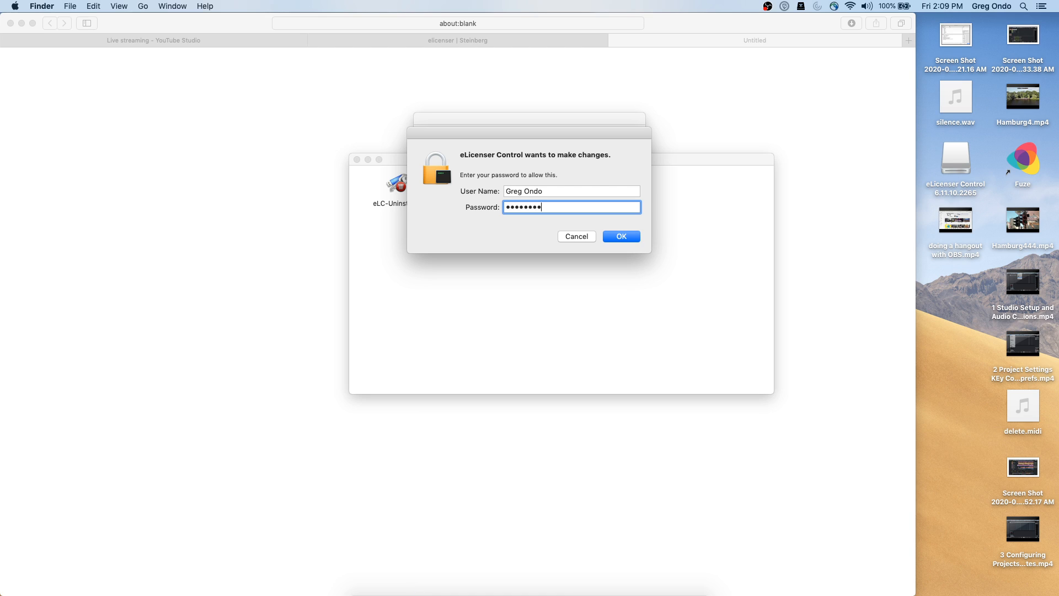
click(625, 234)
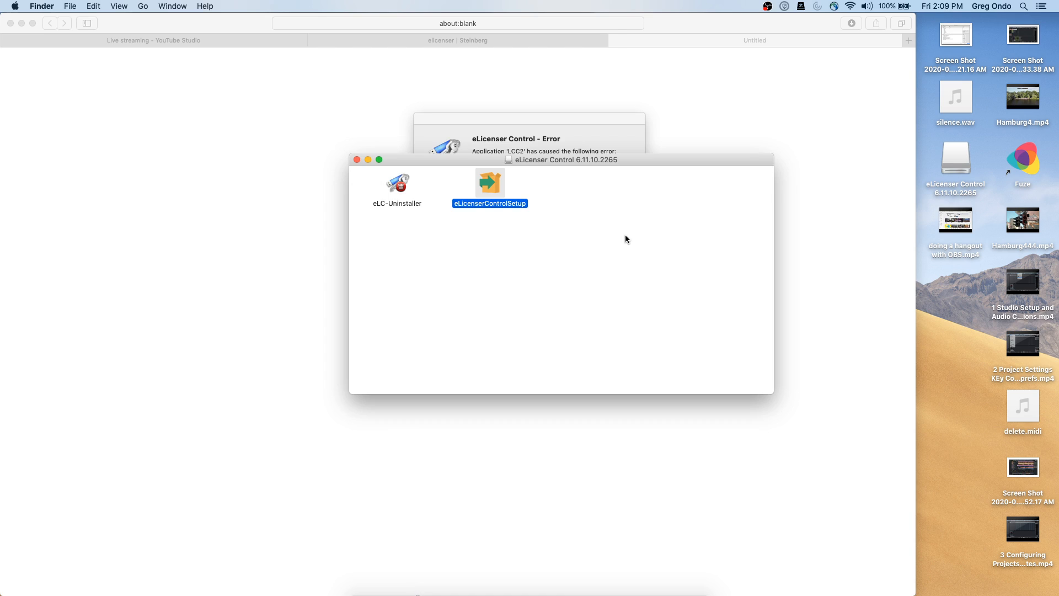
Acknowledge the installer error and bring up the Dock quit options for eLicenser Control Center
click(581, 124)
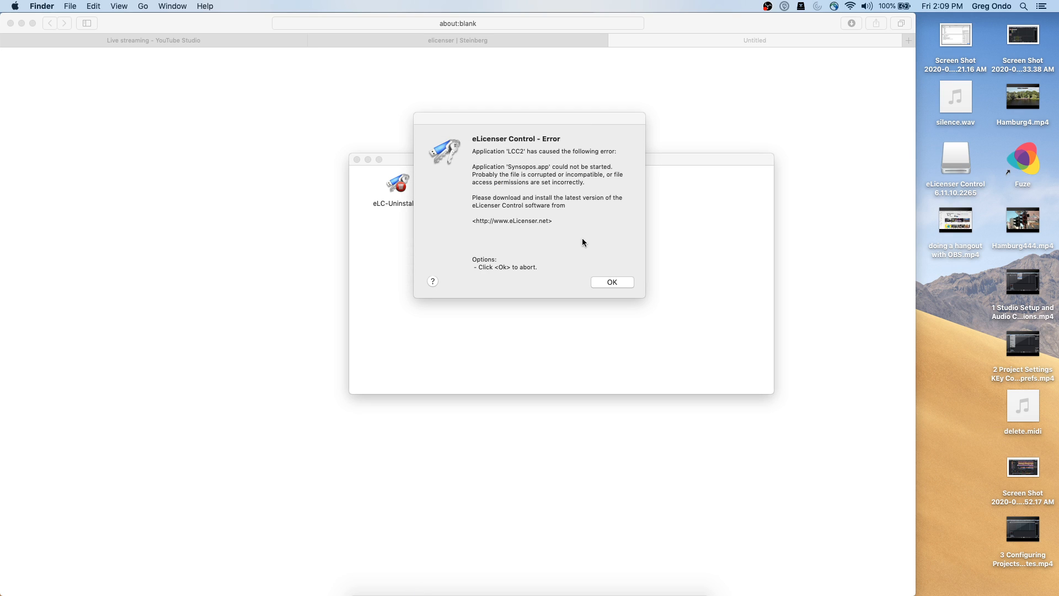
click(612, 229)
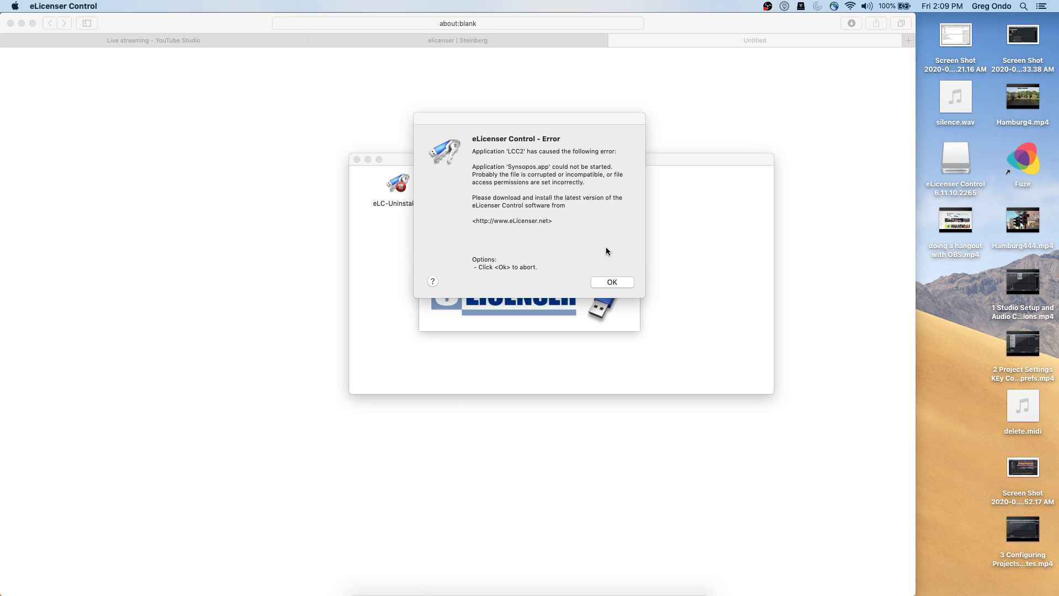
click(612, 284)
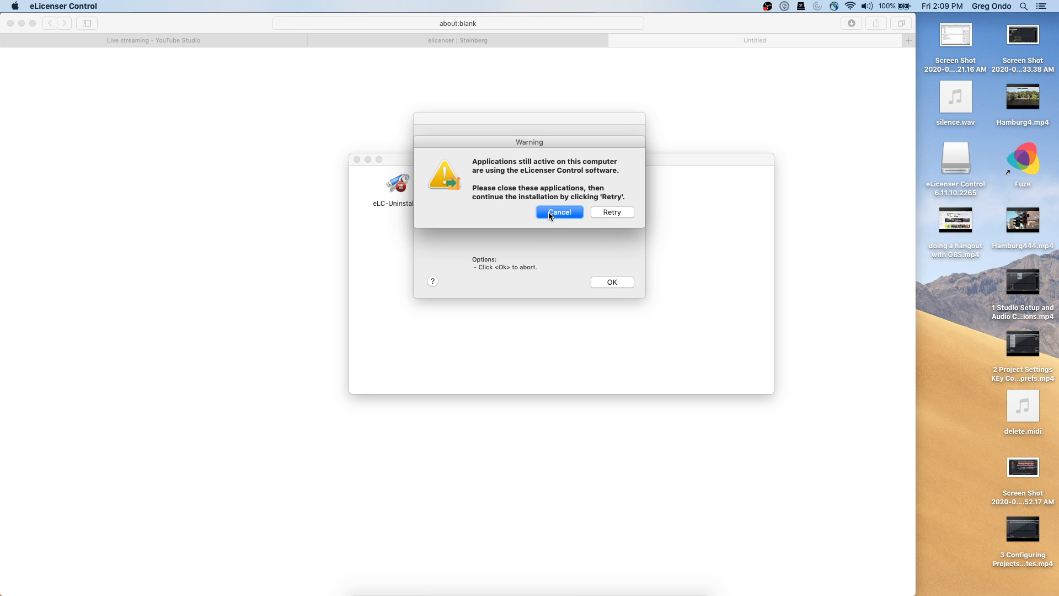
key(super+Tab)
key(super+Tab)
key(super+Tab)
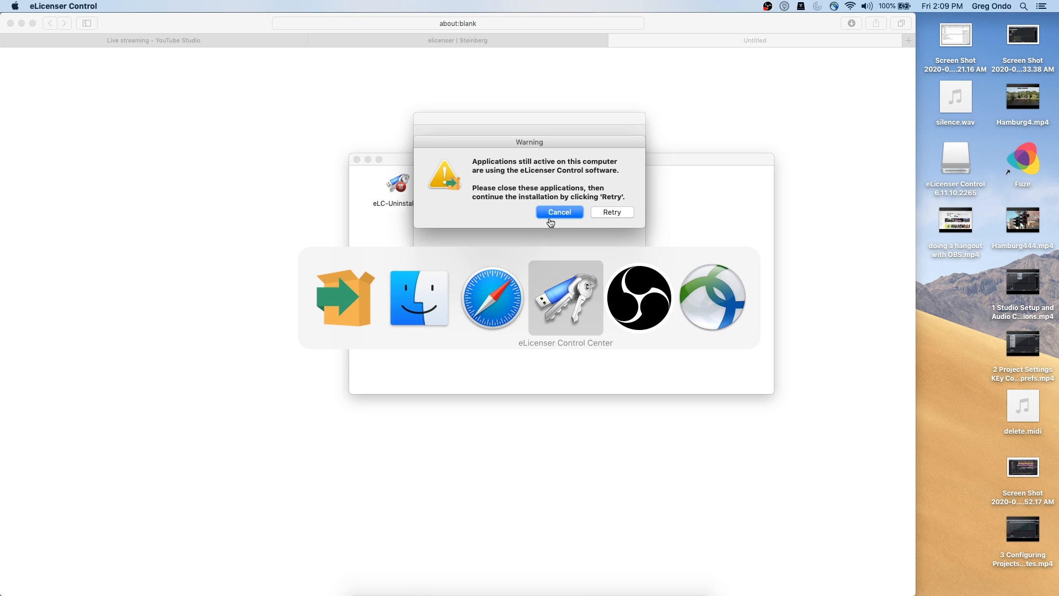
click(100, 7)
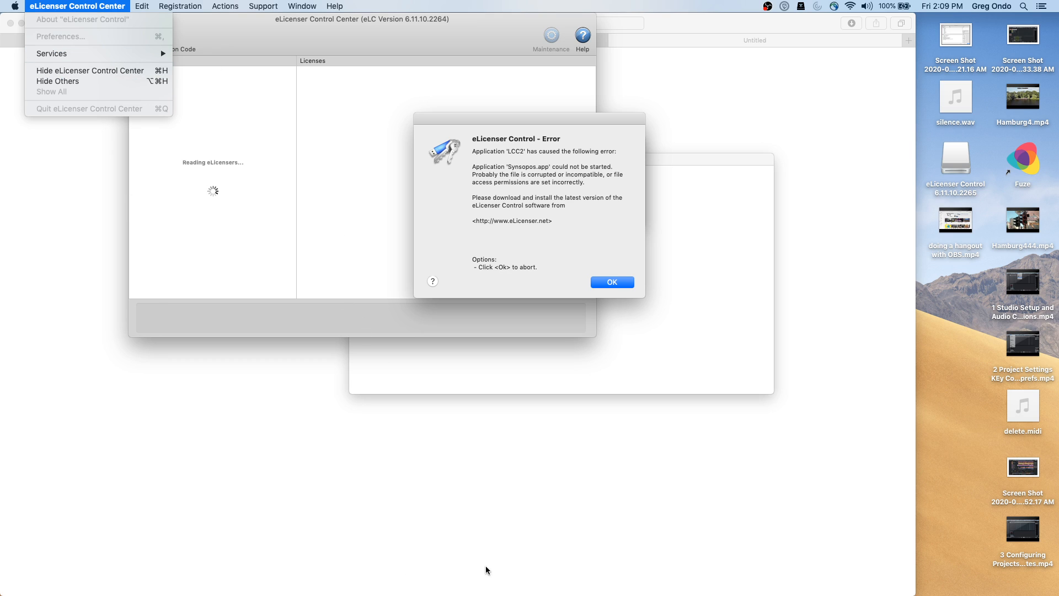
click(370, 594)
mouse_move(401, 595)
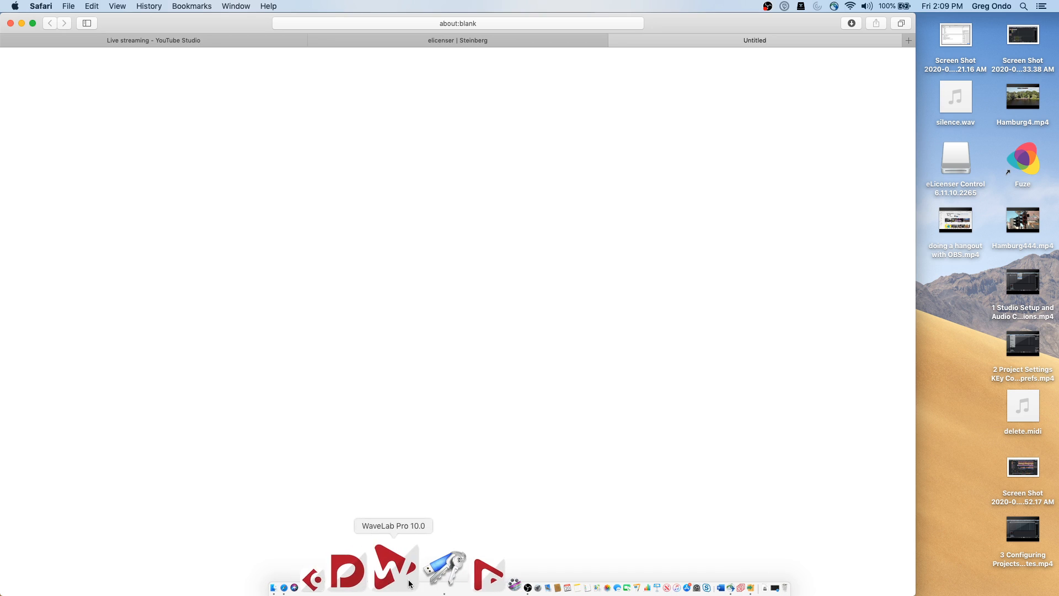
right_click(426, 553)
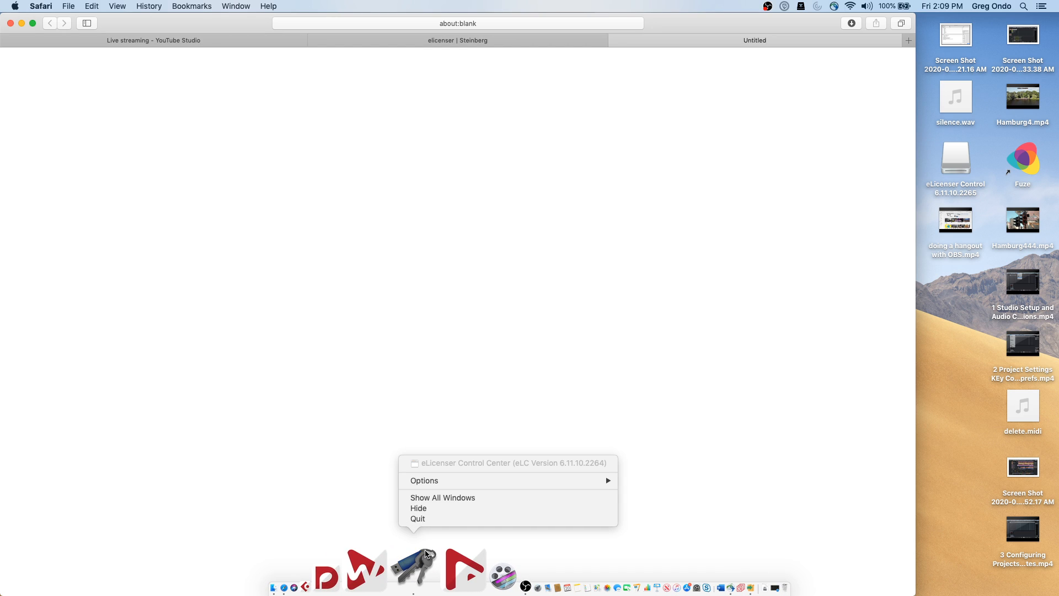
Quit eLicenser Control Center from its Dock menu
click(428, 519)
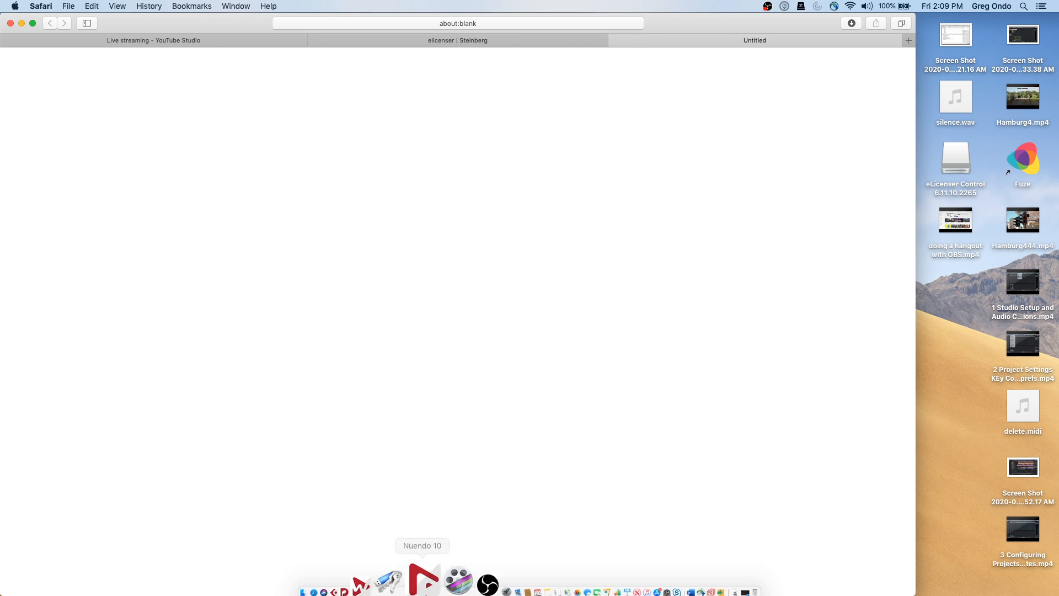
right_click(425, 549)
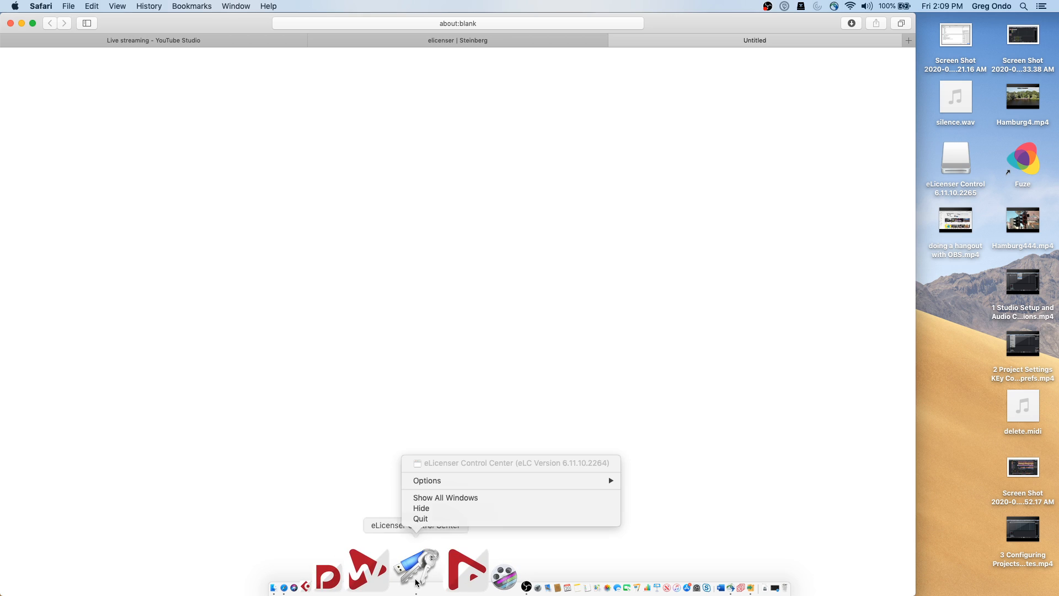
click(426, 519)
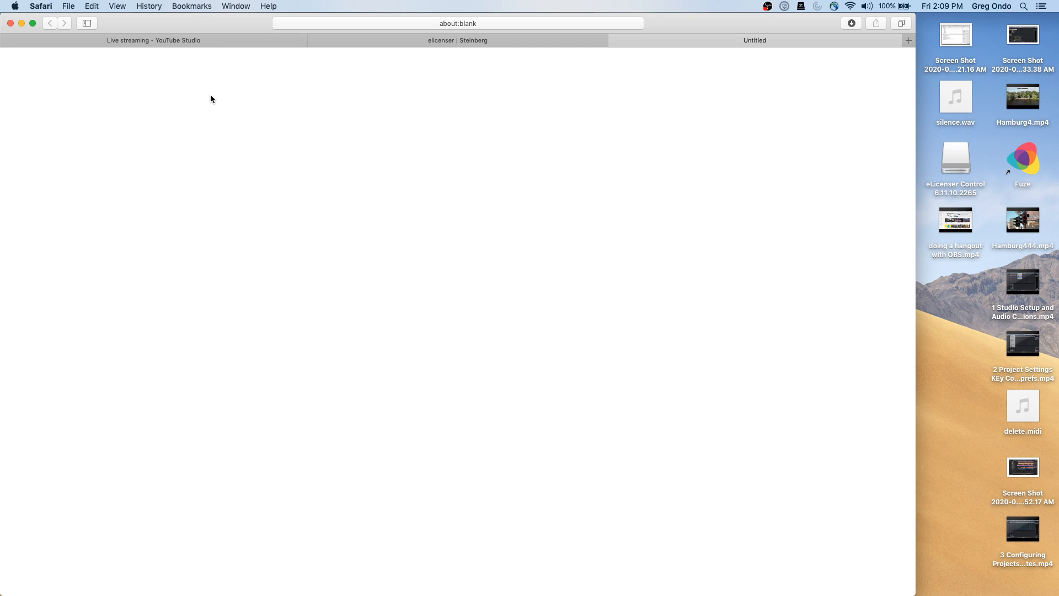
Dismiss the Synsopos error and start the Online Synchronization & Maintenance tasks
key(super+Tab)
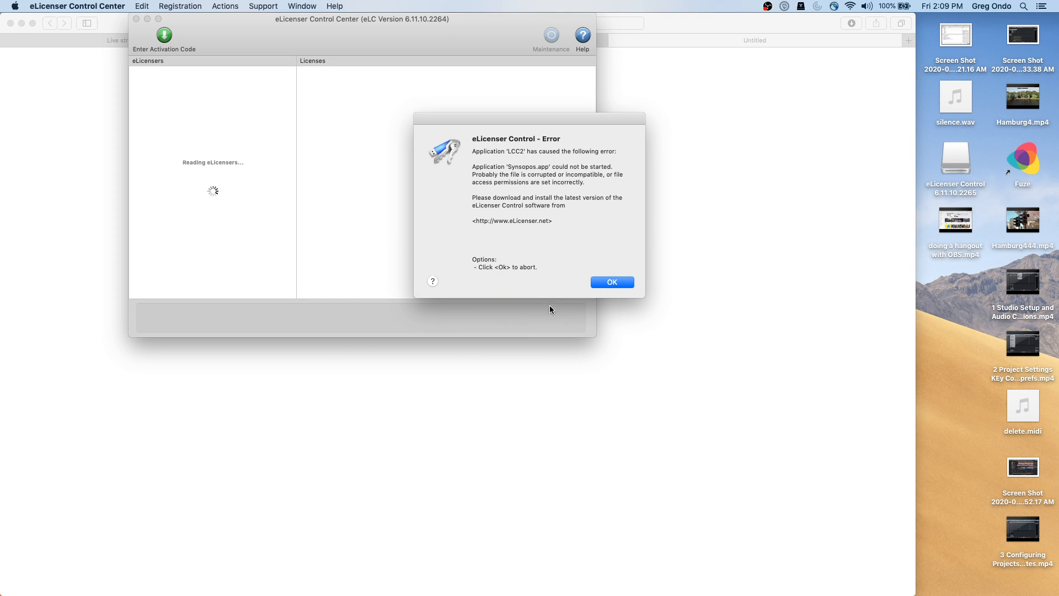
click(613, 282)
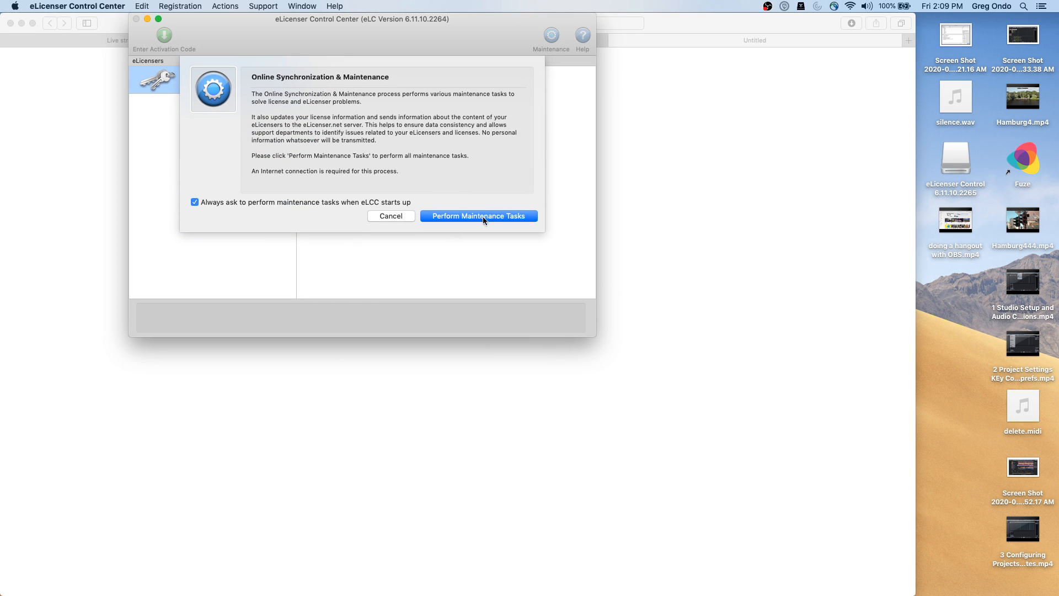
click(472, 219)
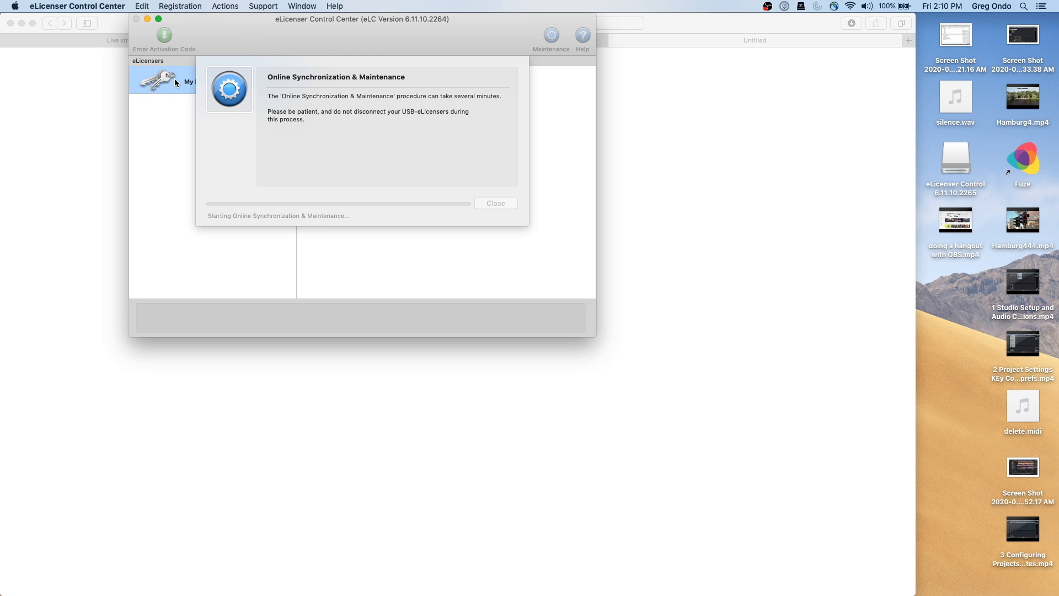
mouse_move(507, 594)
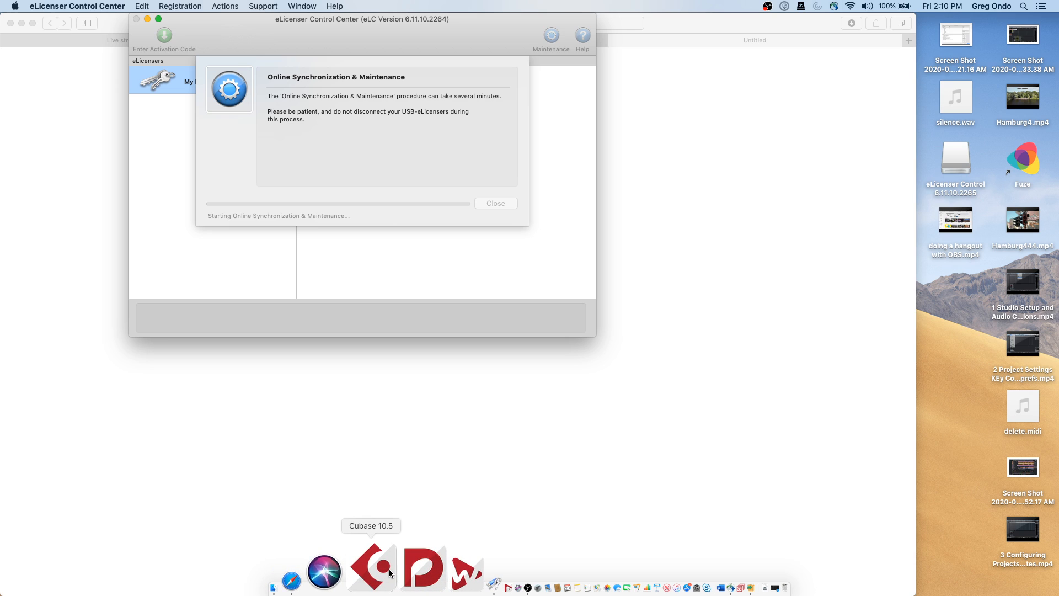
key(super+Tab)
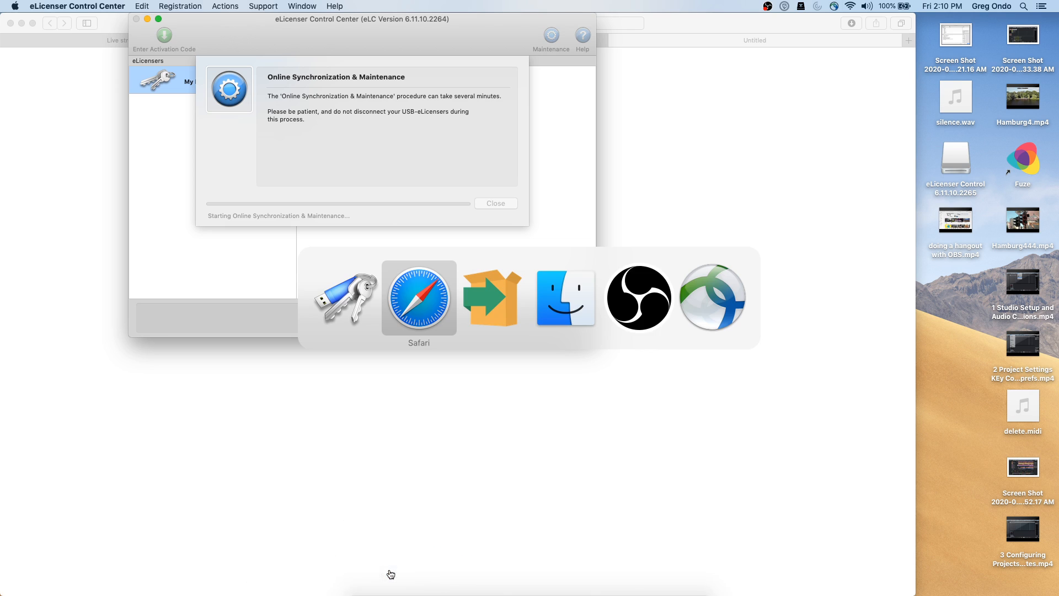
key(super+Tab)
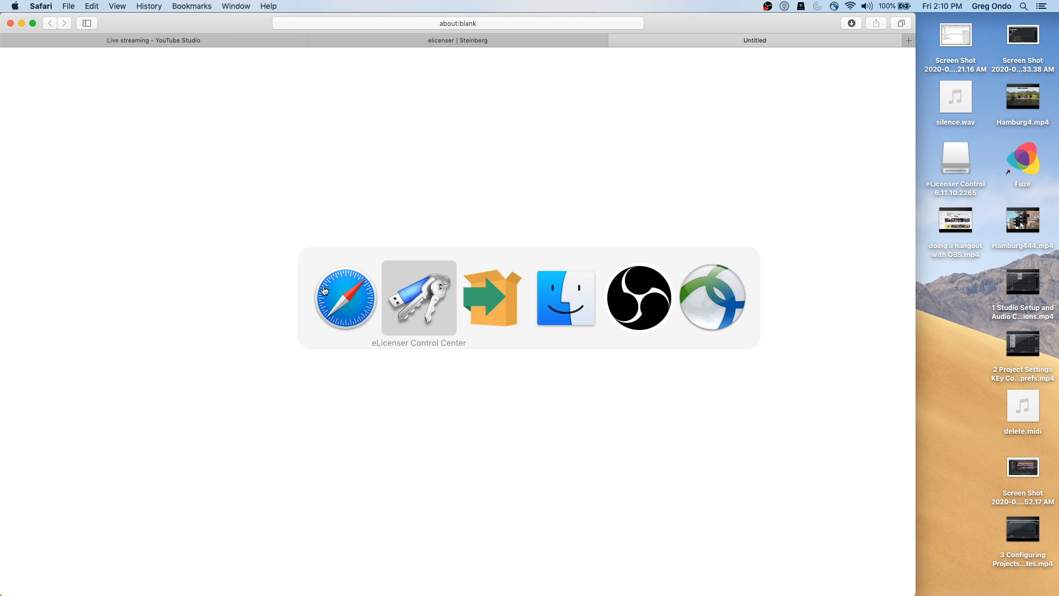
key(super+Tab)
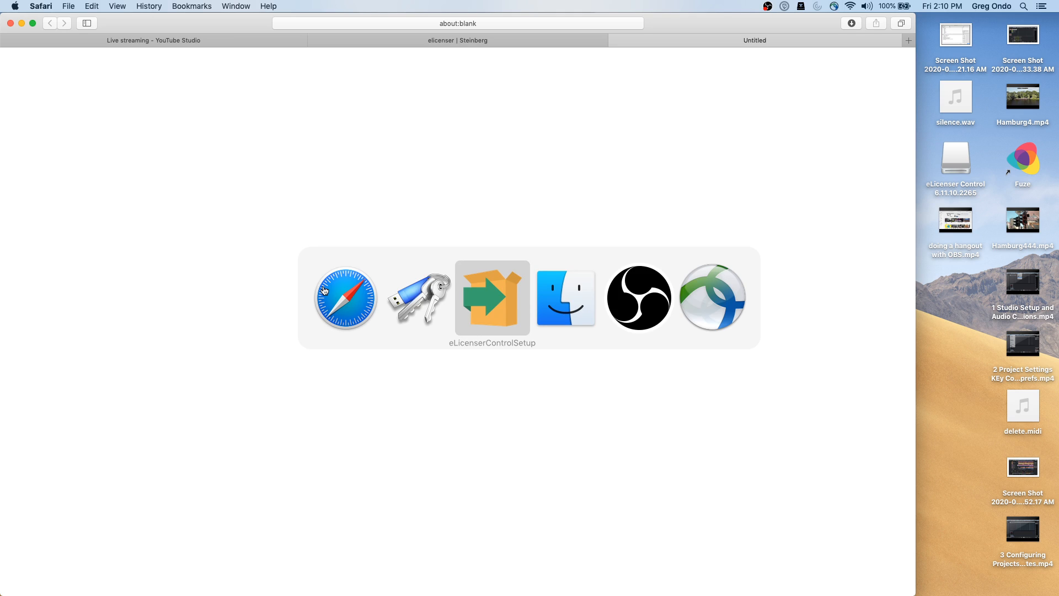
key(super+Tab)
key(super+Tab)
key(super+Tab)
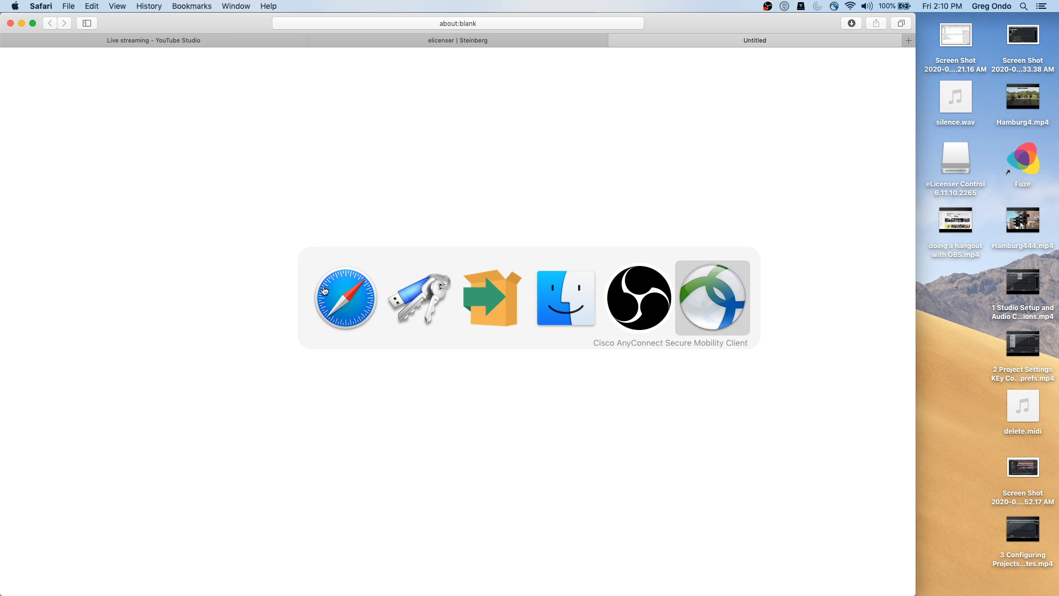
key(super+Tab)
key(super+Tab)
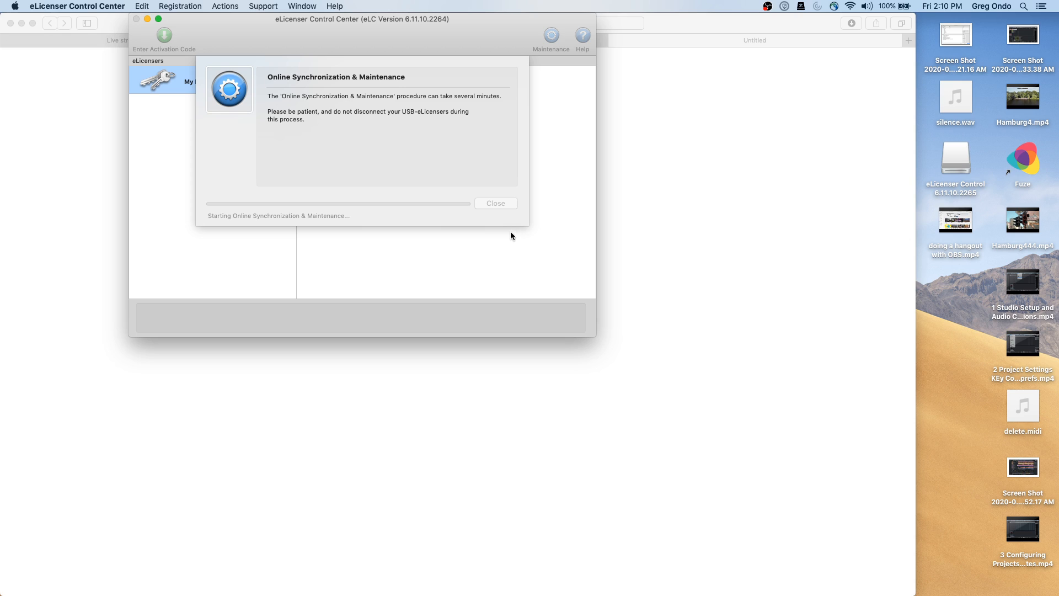
click(65, 5)
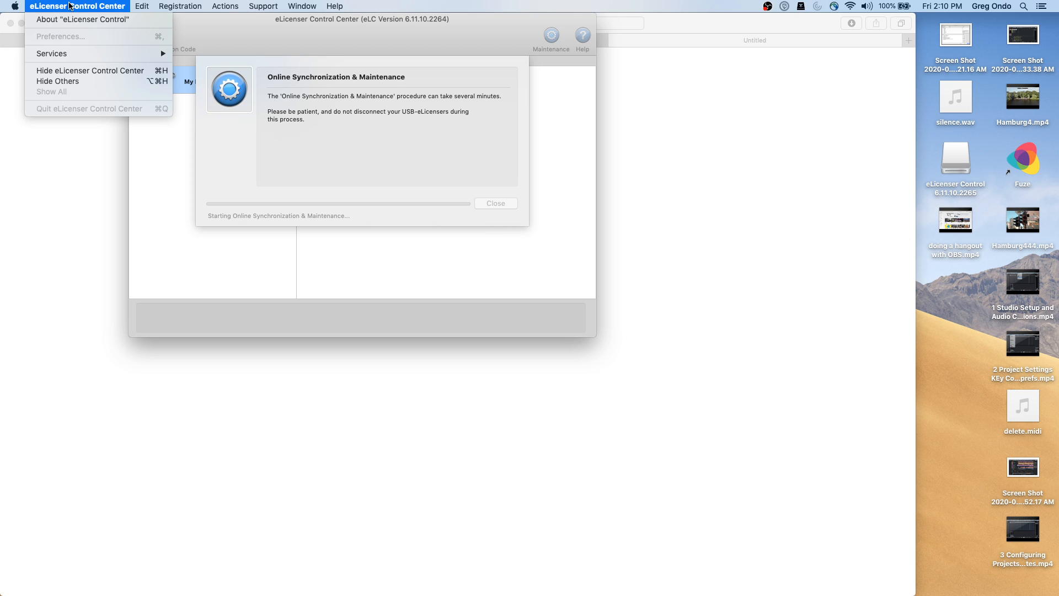
mouse_move(141, 5)
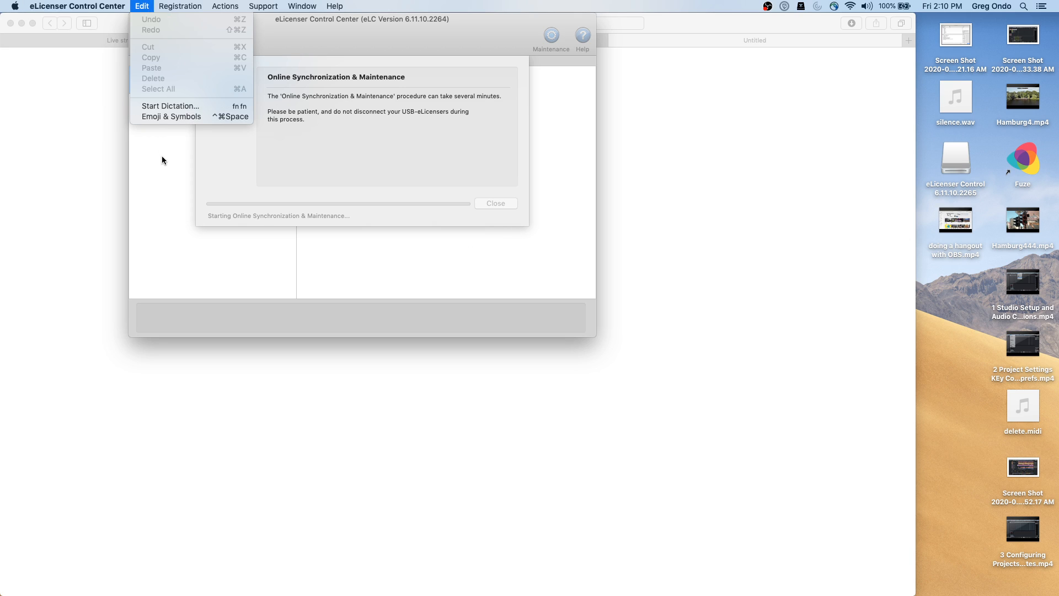
mouse_move(75, 5)
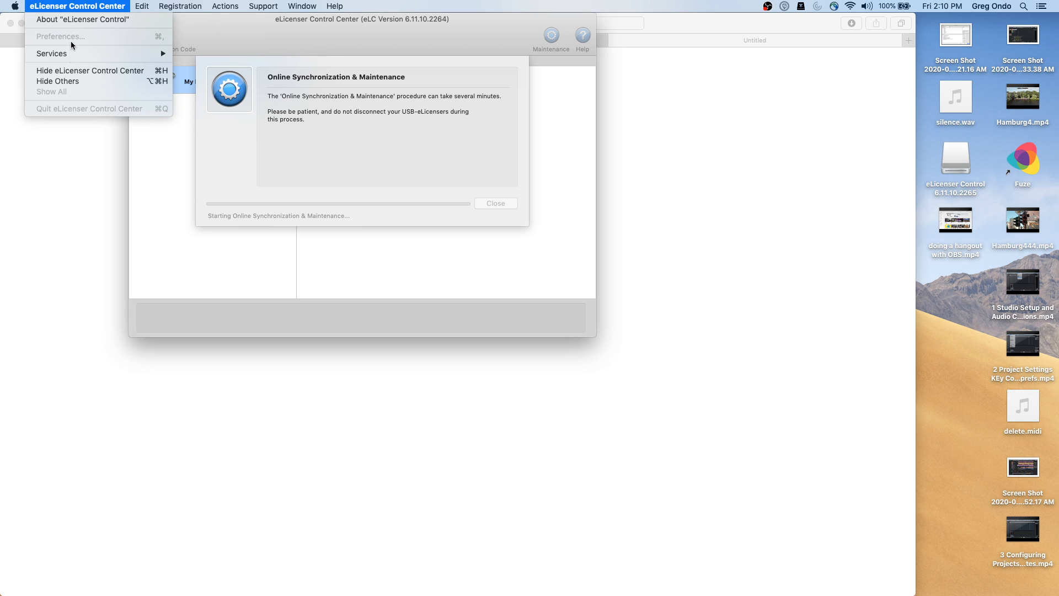
click(72, 167)
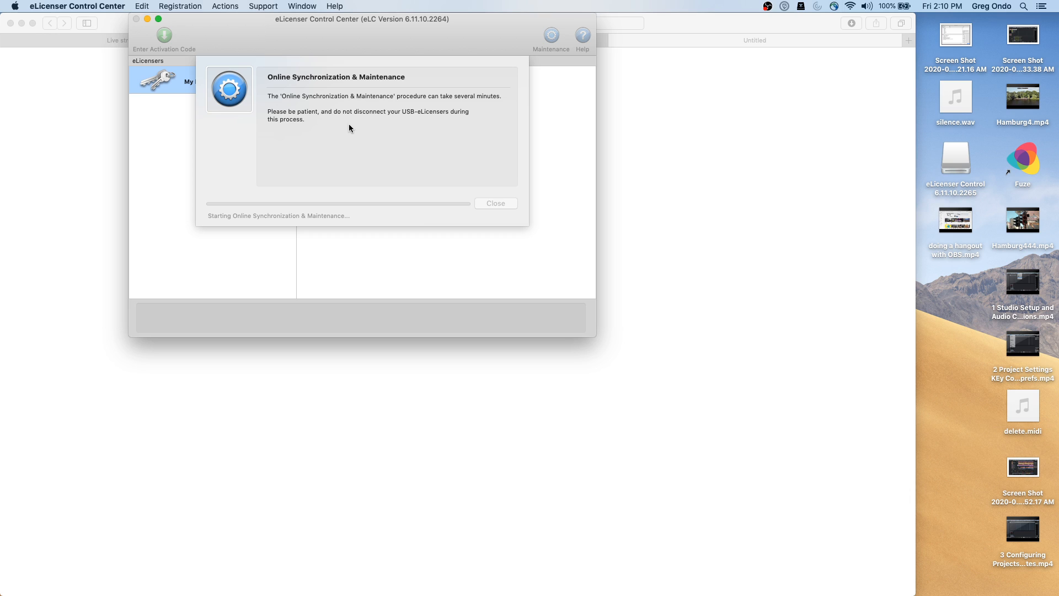
mouse_move(463, 591)
mouse_move(356, 594)
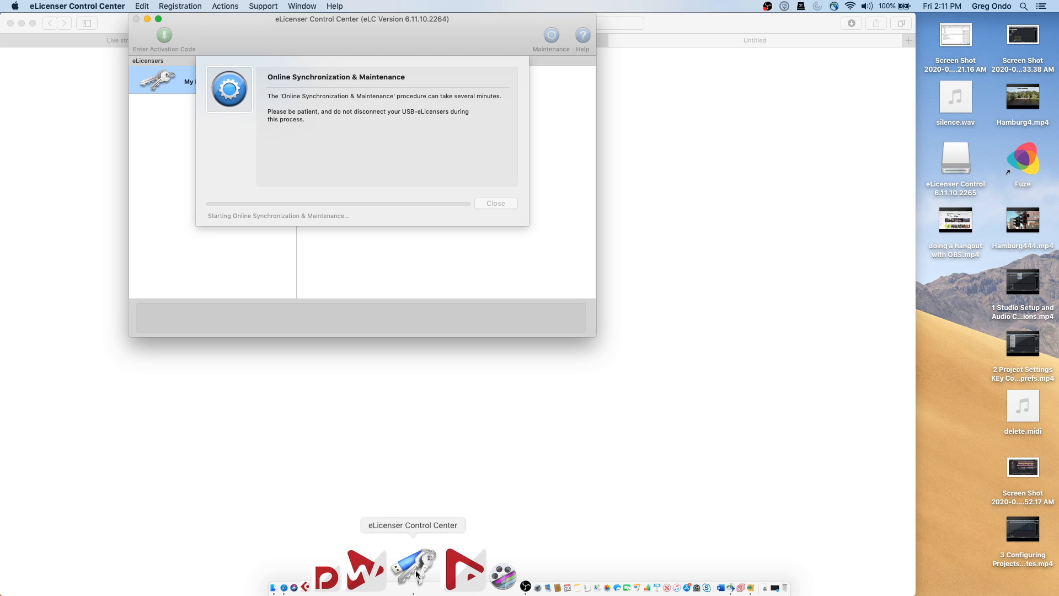
Quit eLicenser Control Center, minimize Safari, and hide the eLicenser Control Center window
right_click(417, 574)
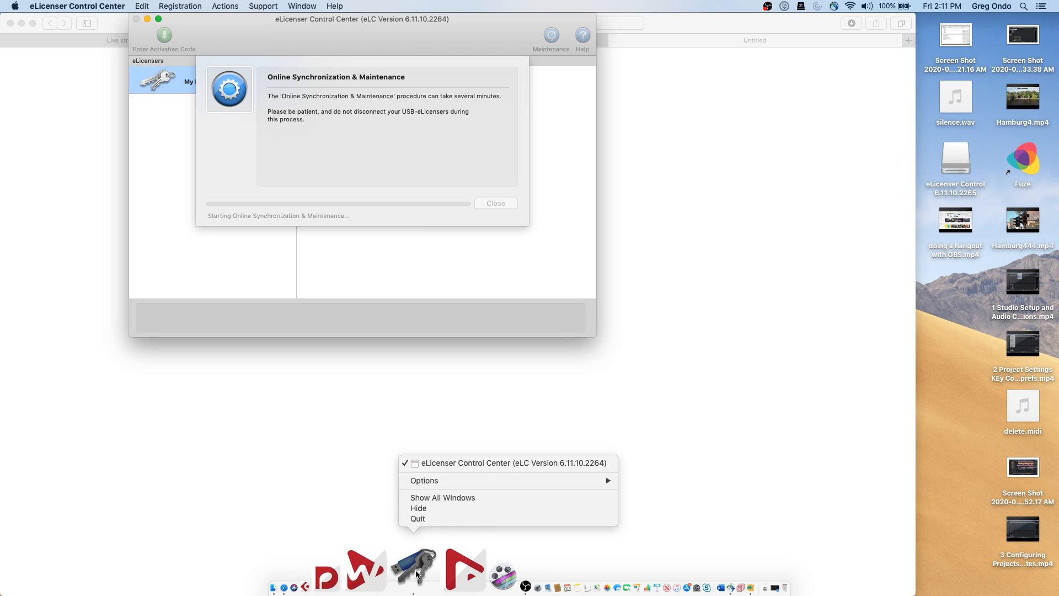
click(430, 518)
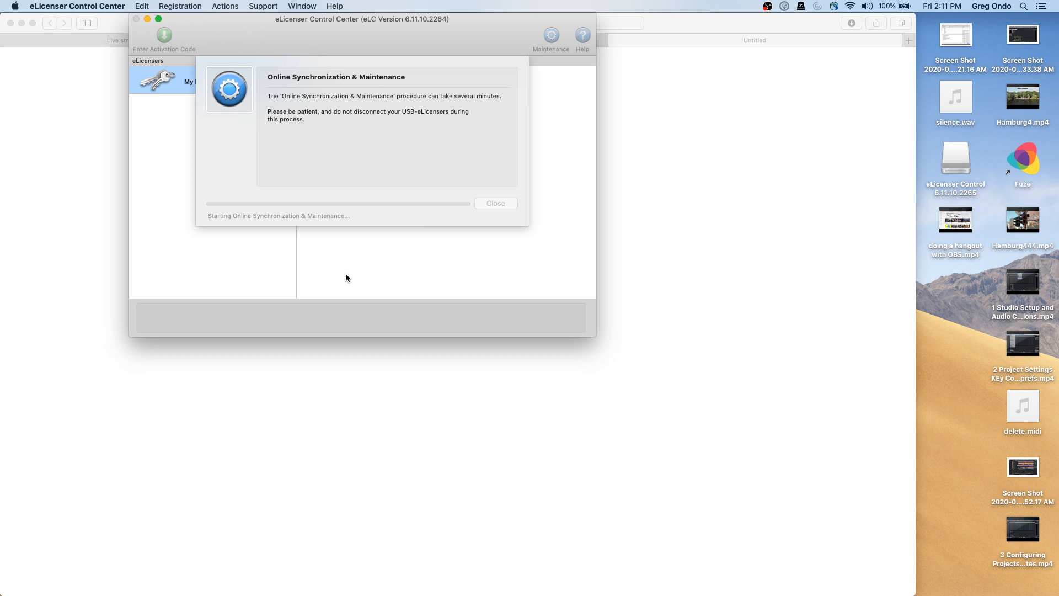
key(super+Tab)
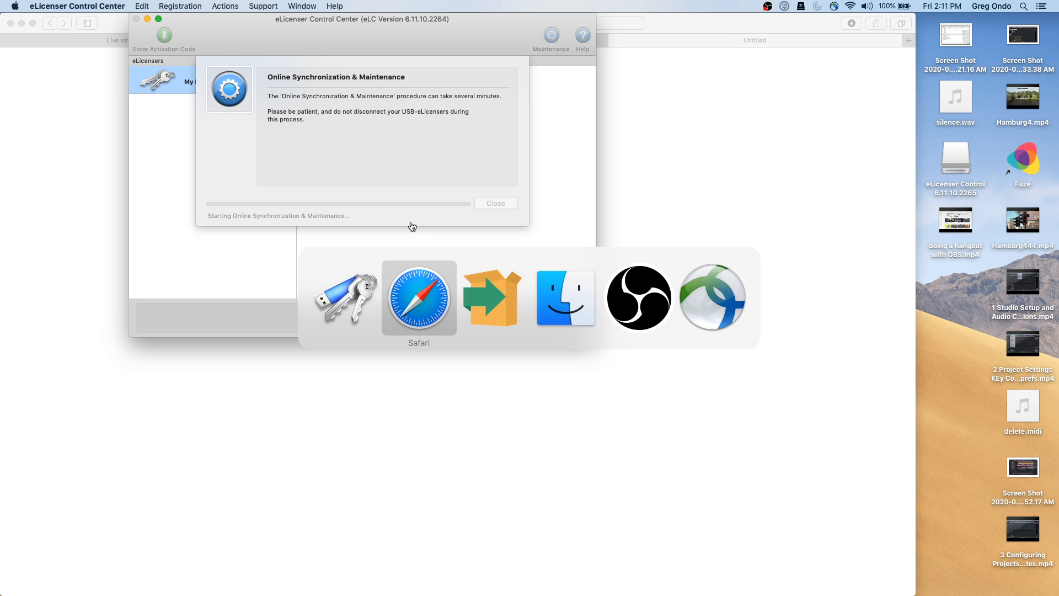
click(22, 22)
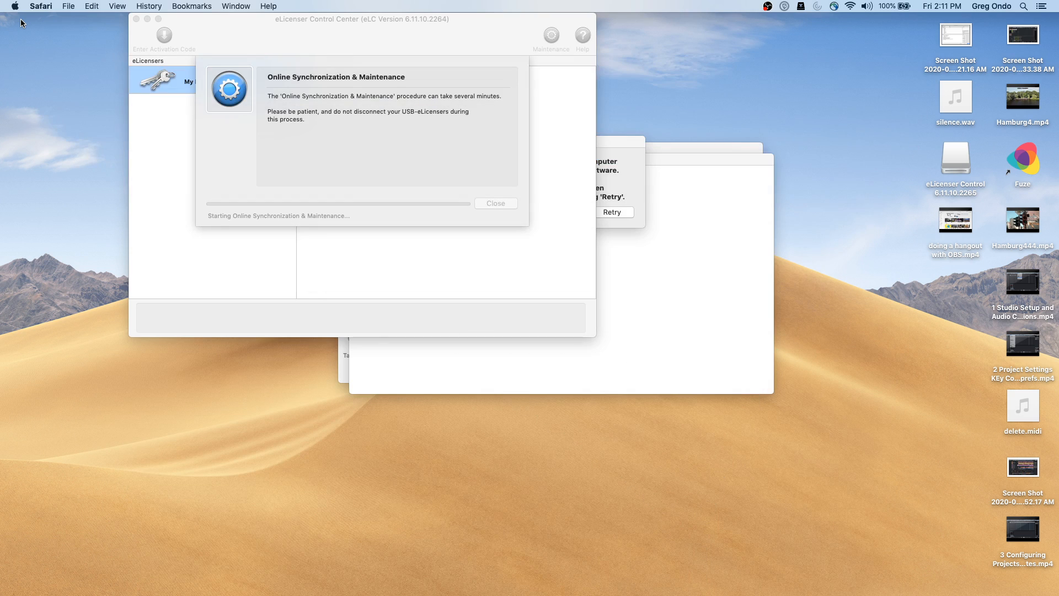
click(214, 108)
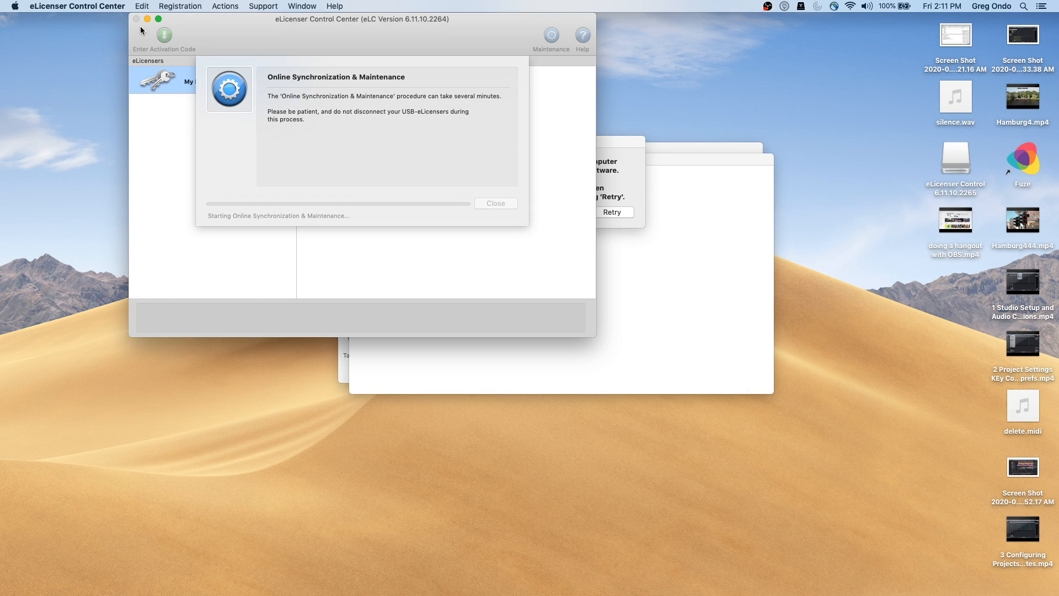
click(146, 18)
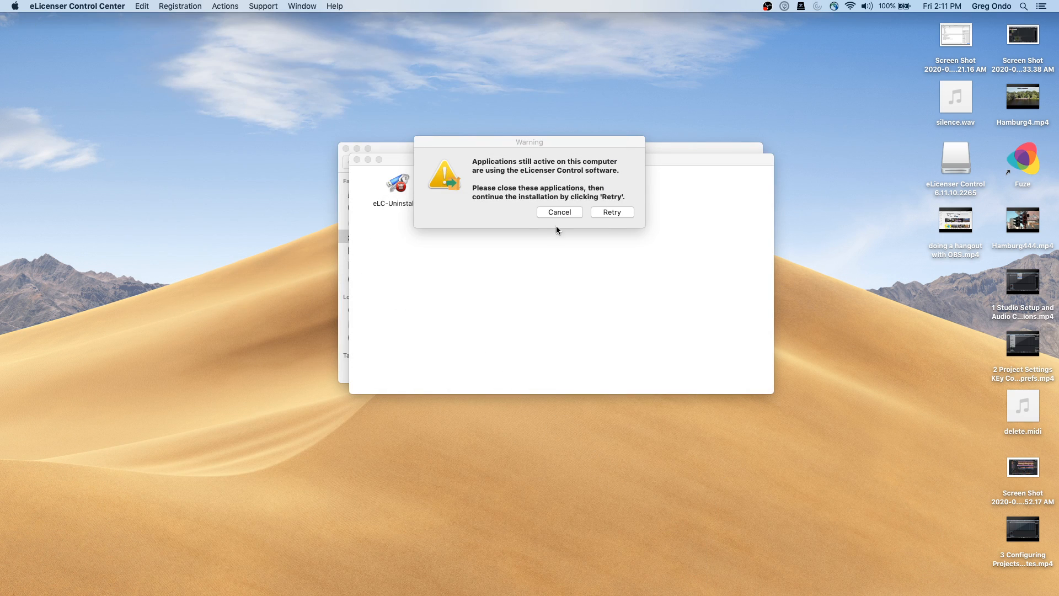
Retry the eLicenser Control installation, then cancel its warning
click(621, 216)
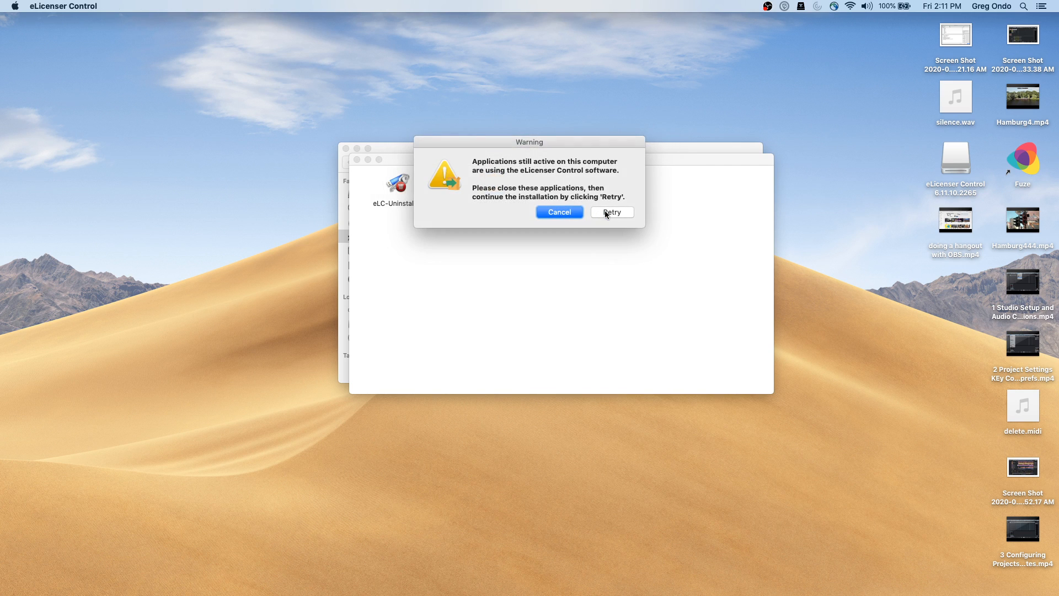
click(608, 213)
click(576, 212)
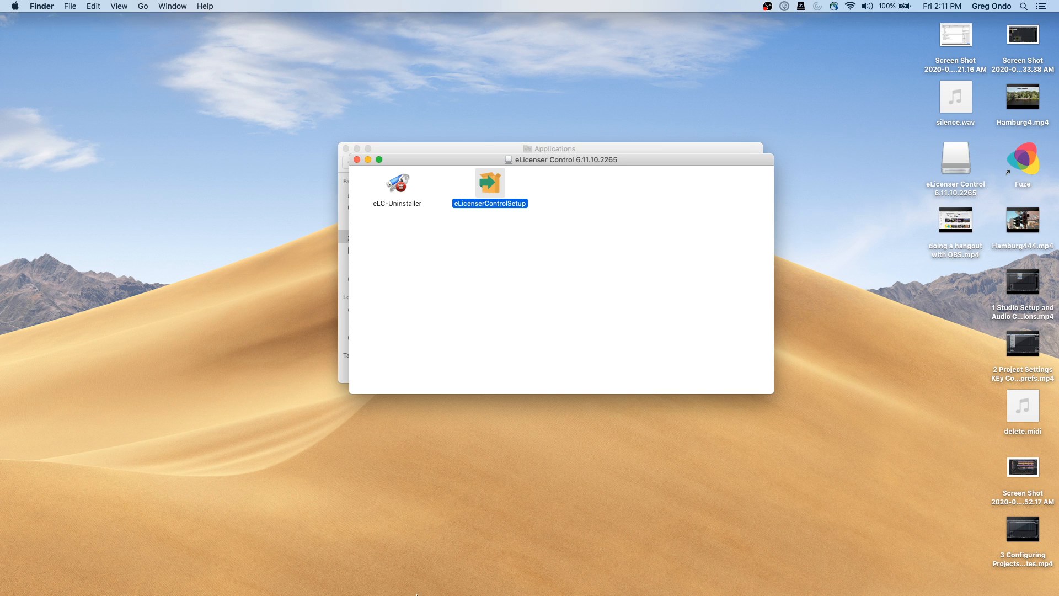
Quit and then force quit the unresponsive eLicenser Control Center from the Dock
right_click(412, 581)
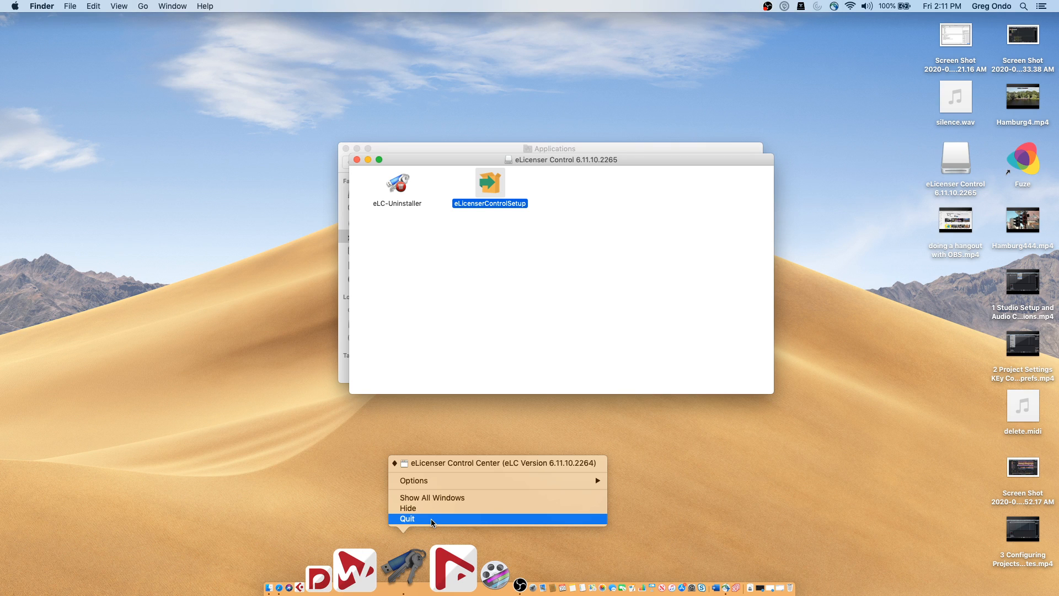
mouse_move(457, 481)
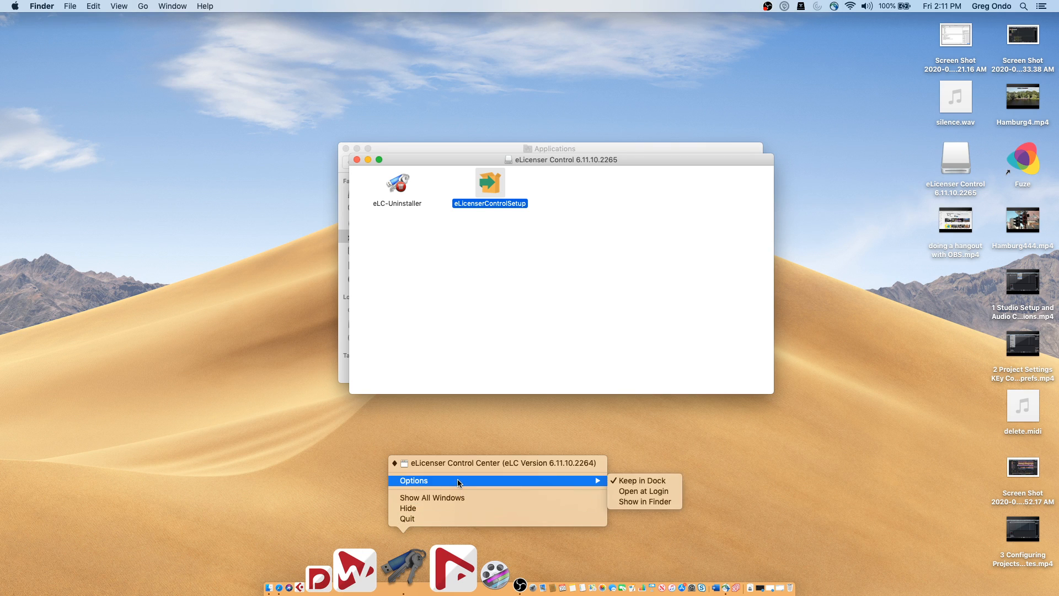
click(448, 517)
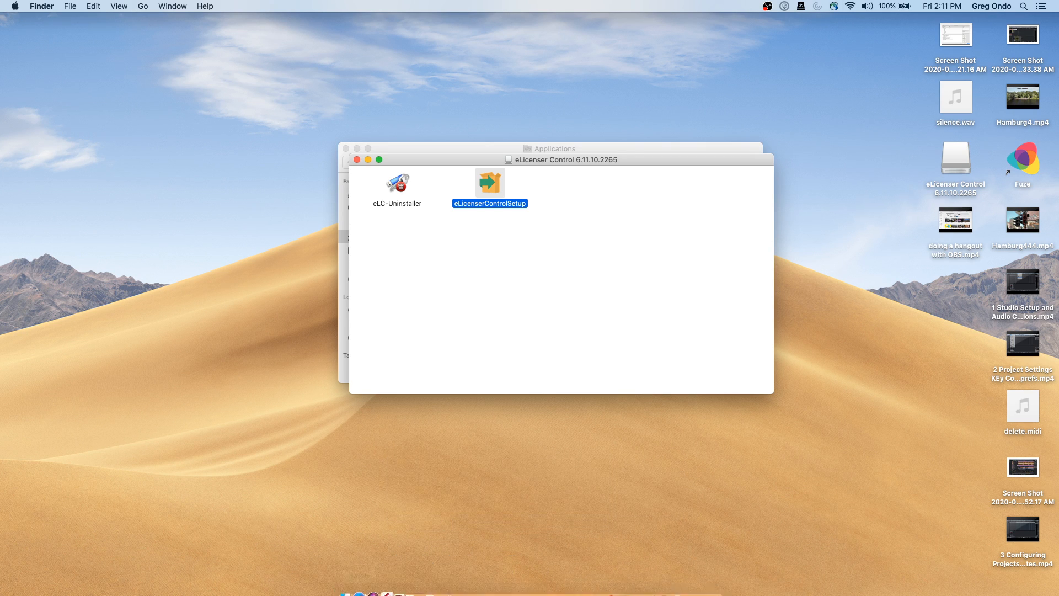
mouse_move(355, 590)
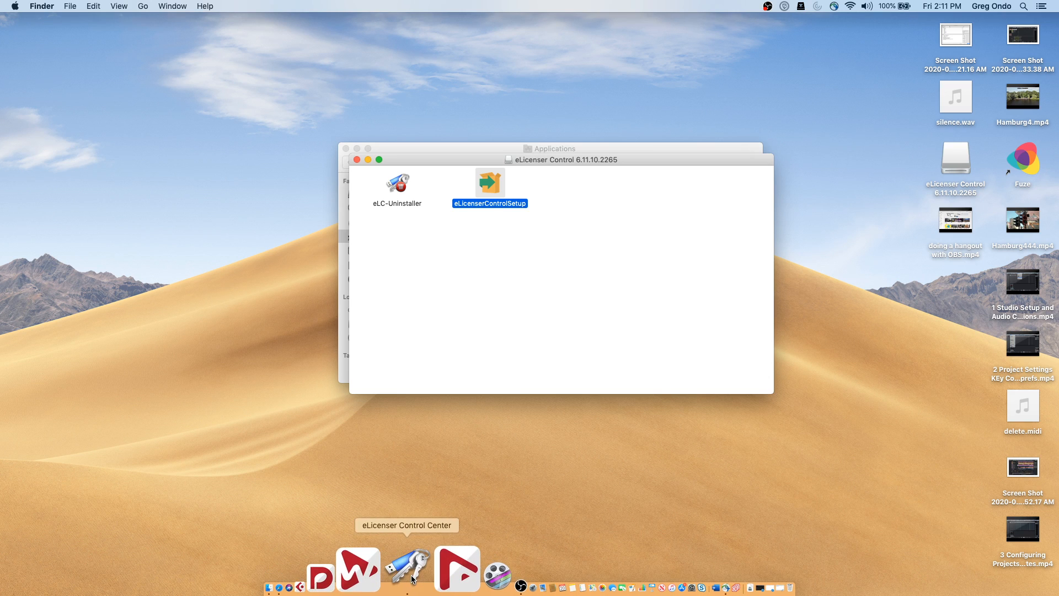
right_click(411, 578)
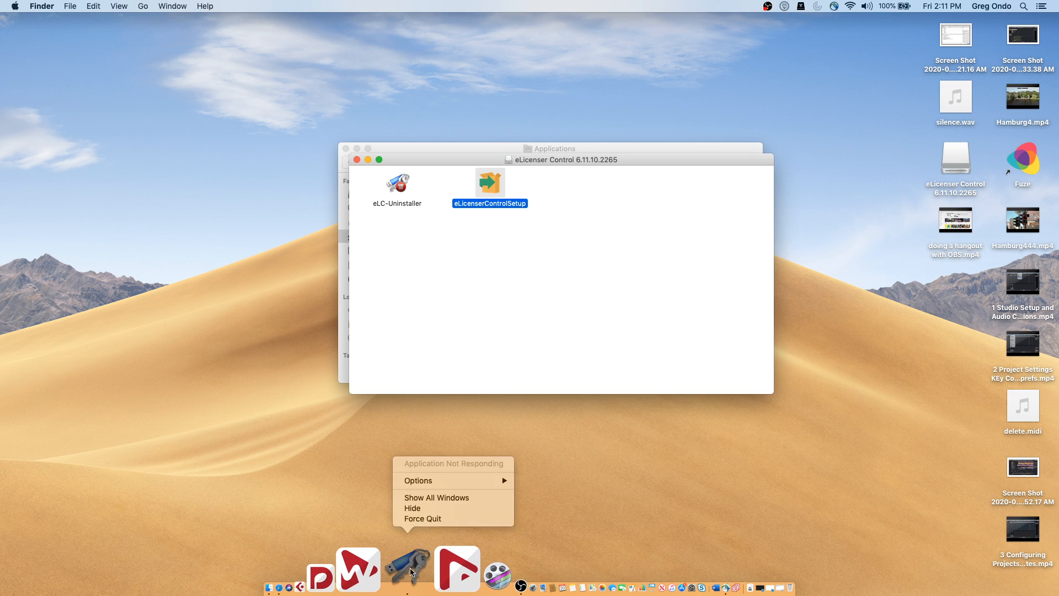
click(422, 519)
Rerun eLicenserControlSetup, approve opening it, and authorize with the admin password
double_click(490, 187)
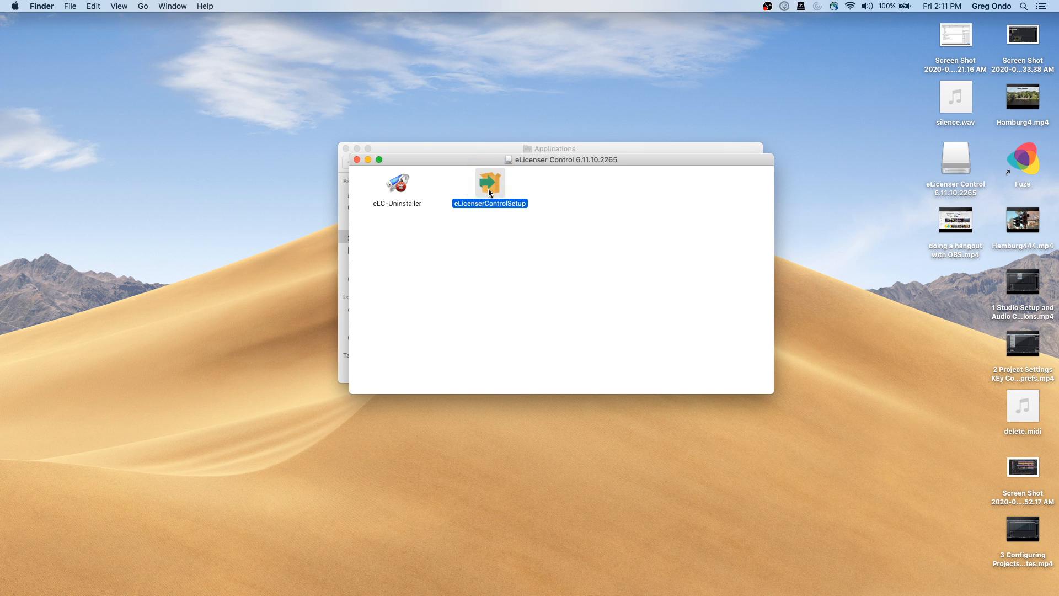
click(639, 235)
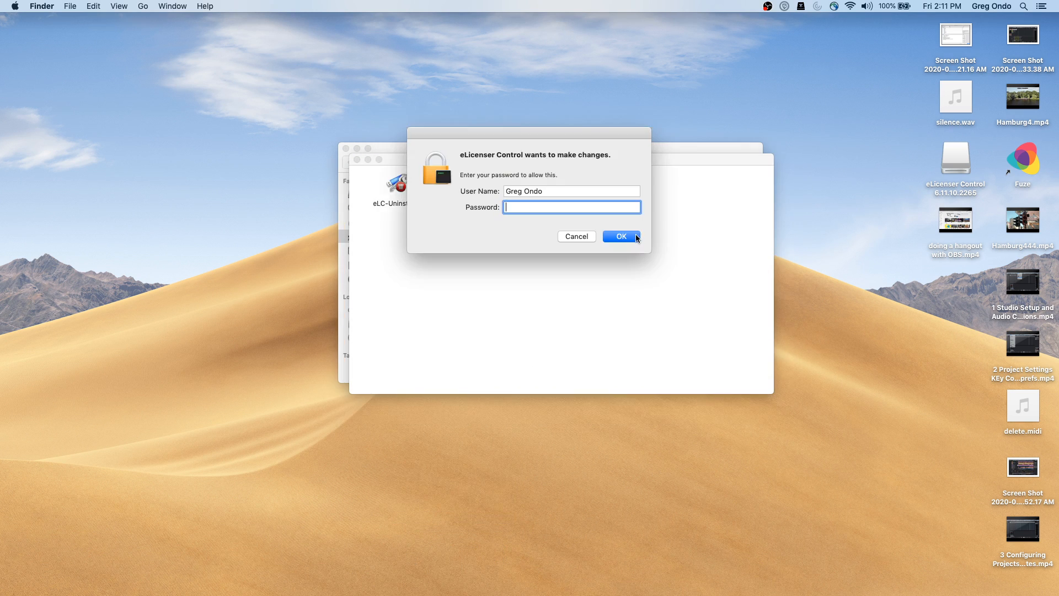
text(••••••••)
click(630, 238)
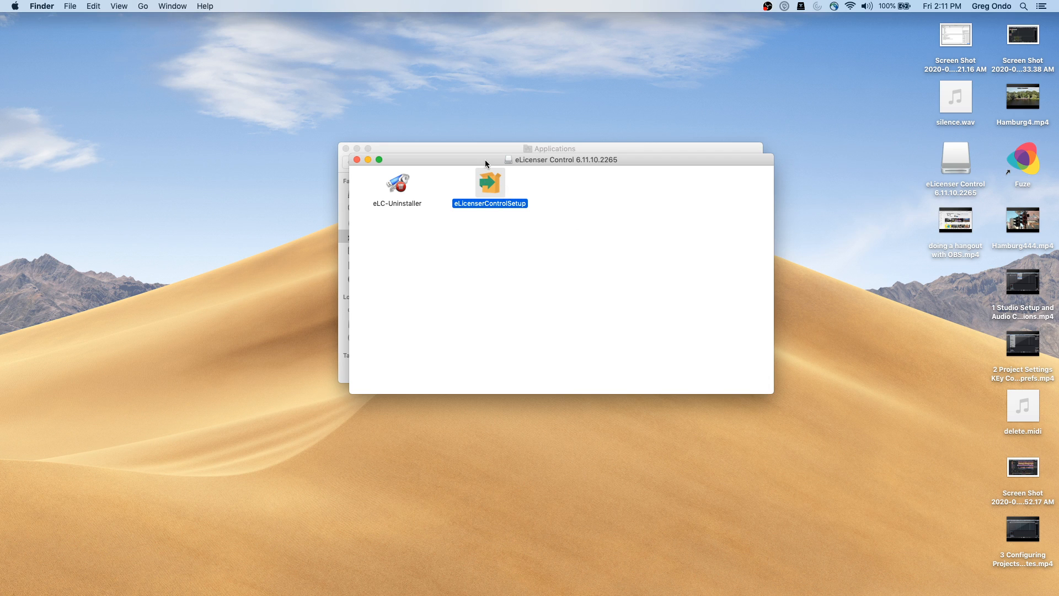
Move the installer folder aside and retry the active-applications warning twice
drag(485, 160, 568, 223)
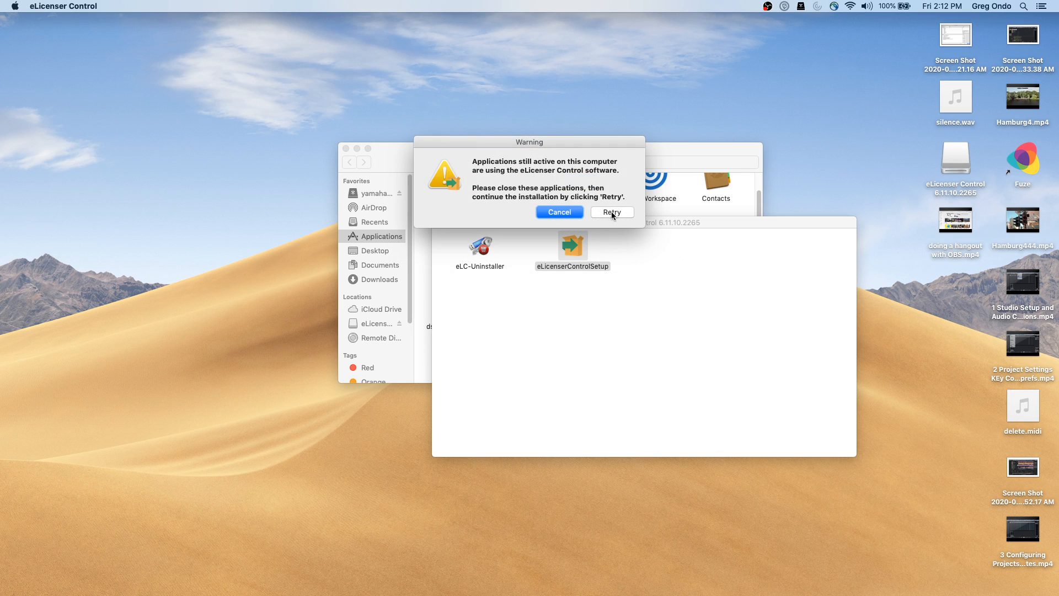
click(613, 211)
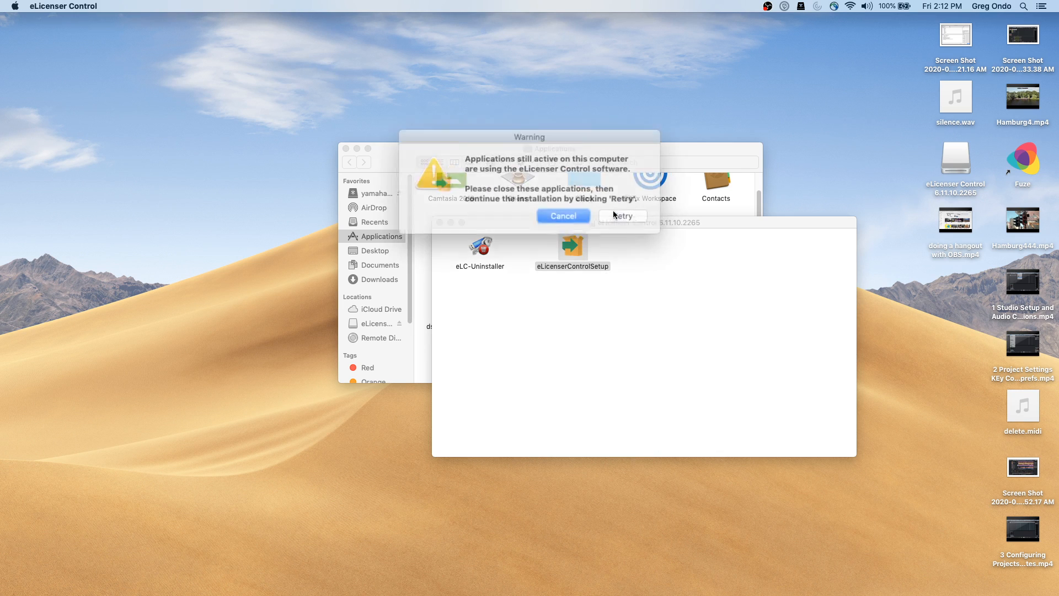
key(super+Tab)
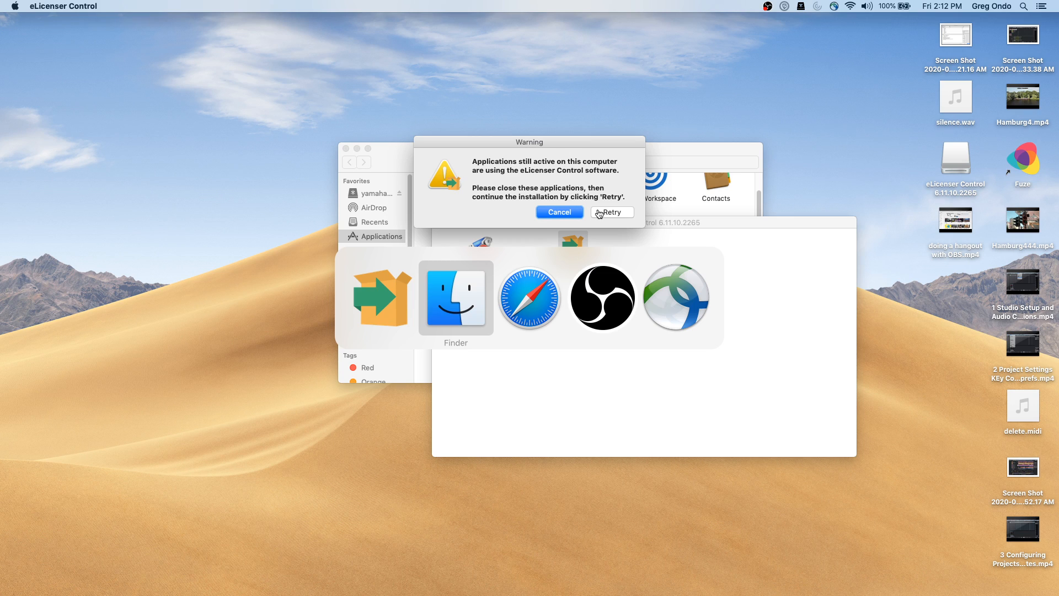
key(super+Tab)
key(super+Tab)
key(super+Tab)
key(super+Tab)
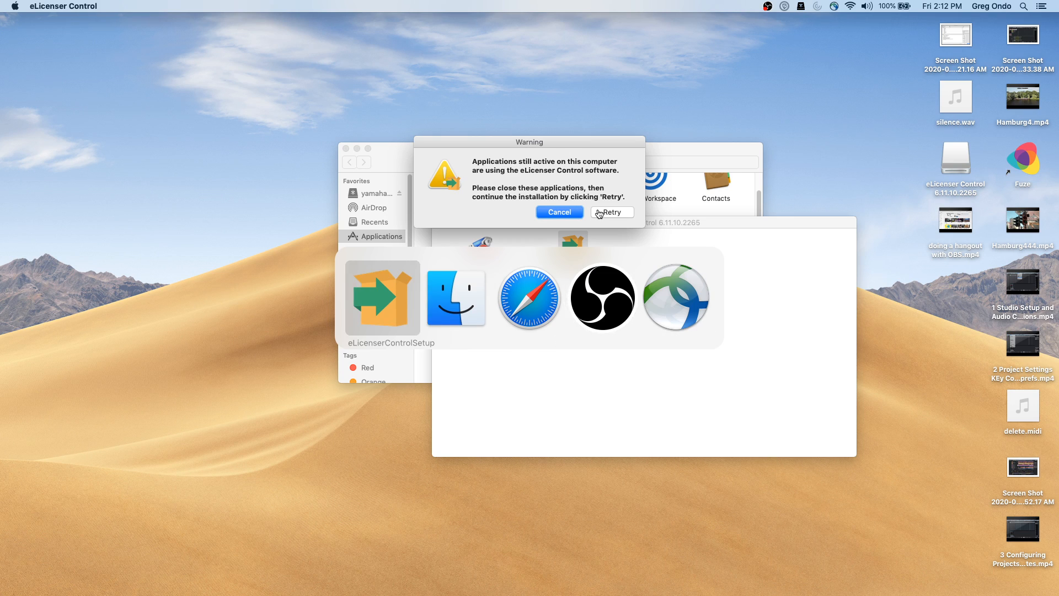
key(super+Tab)
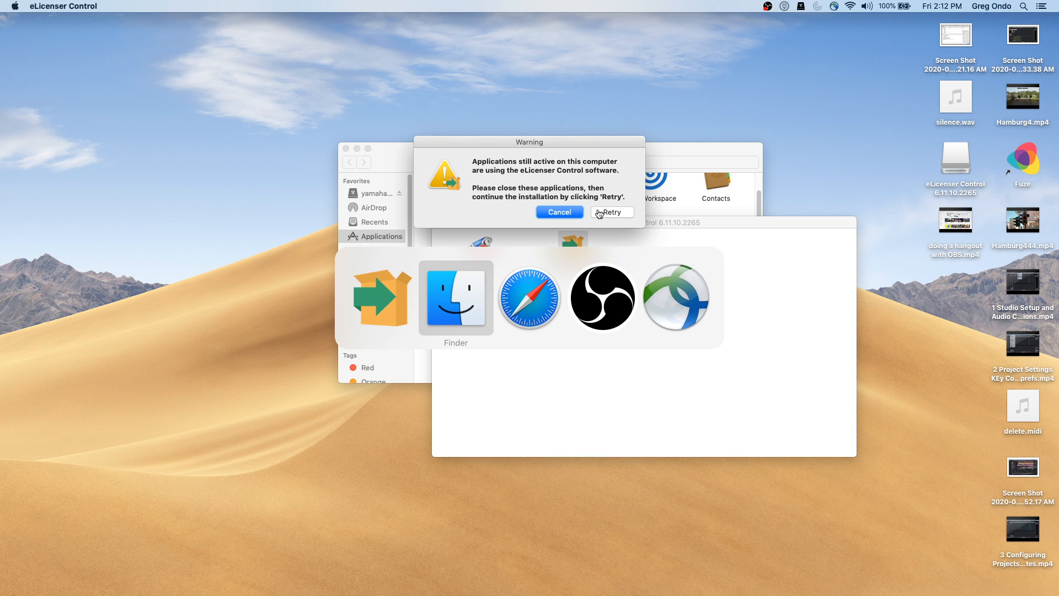
key(super+Tab)
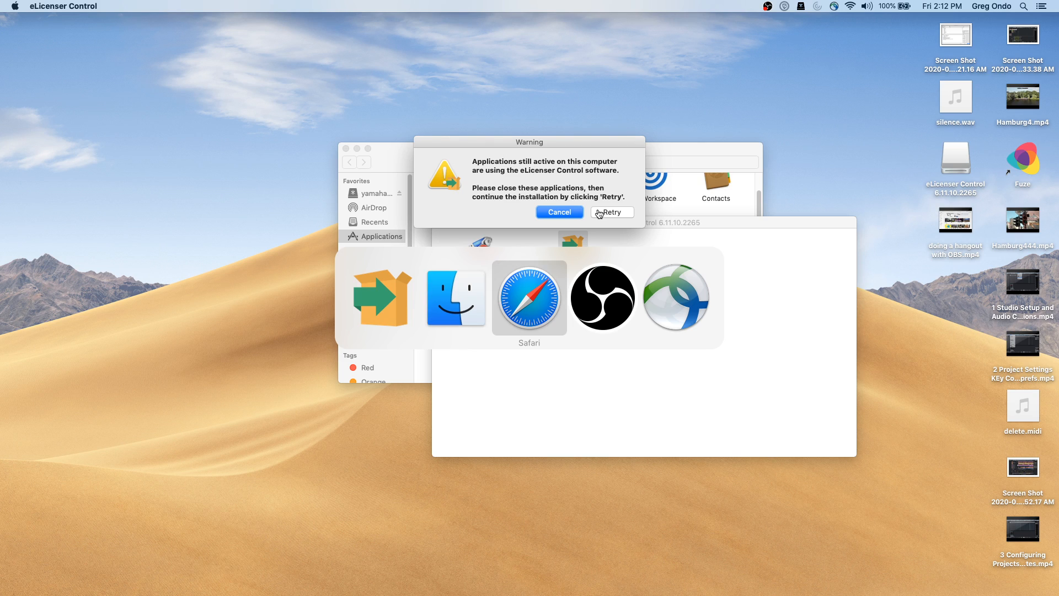
click(604, 215)
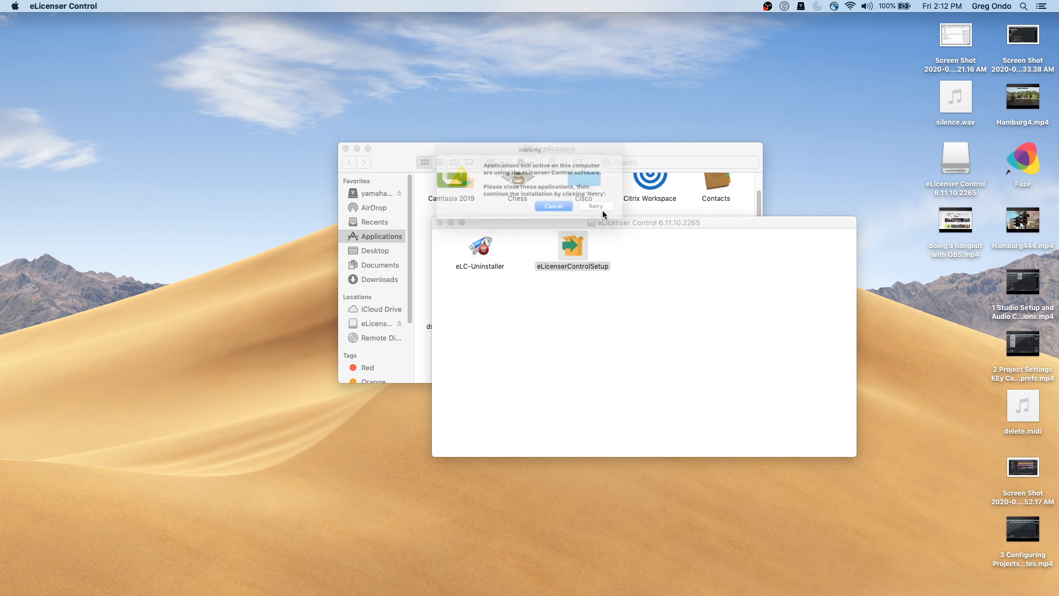
Cancel the installer warning and check the running Cubase 10.5's Dock options
click(548, 212)
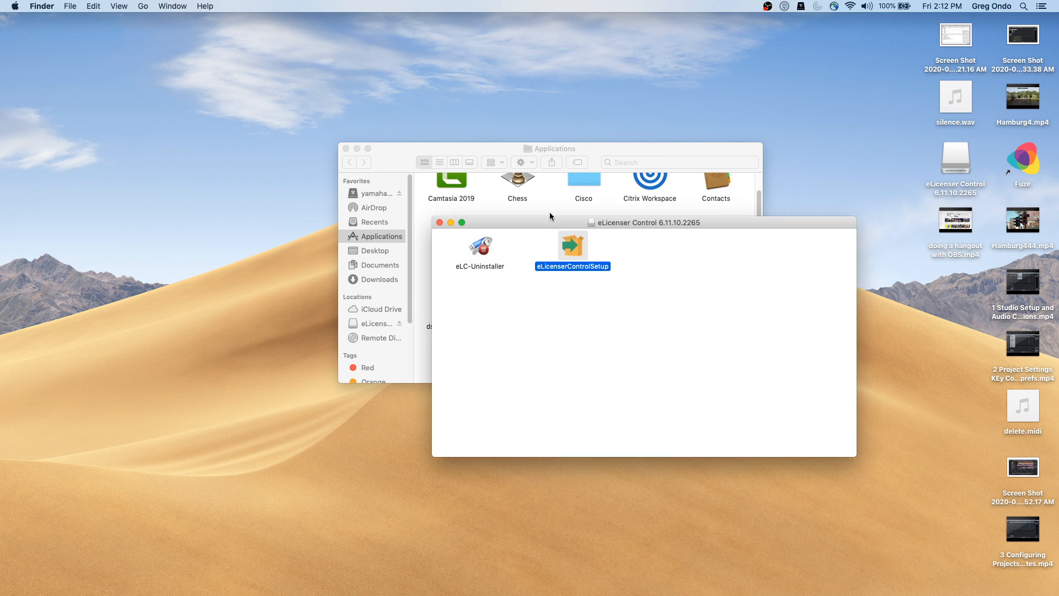
key(super+Tab)
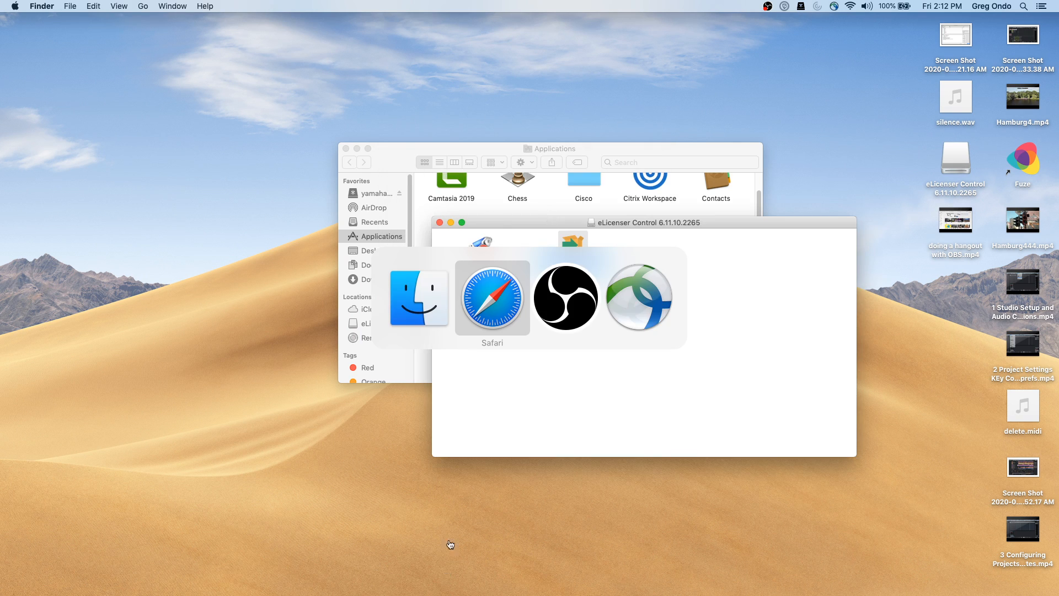
mouse_move(421, 590)
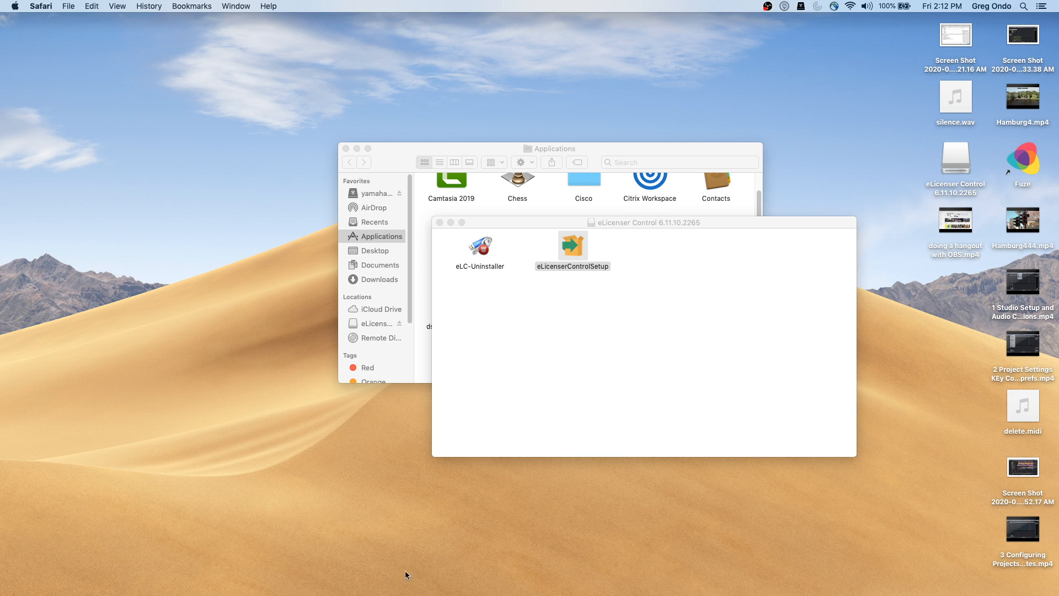
mouse_move(386, 593)
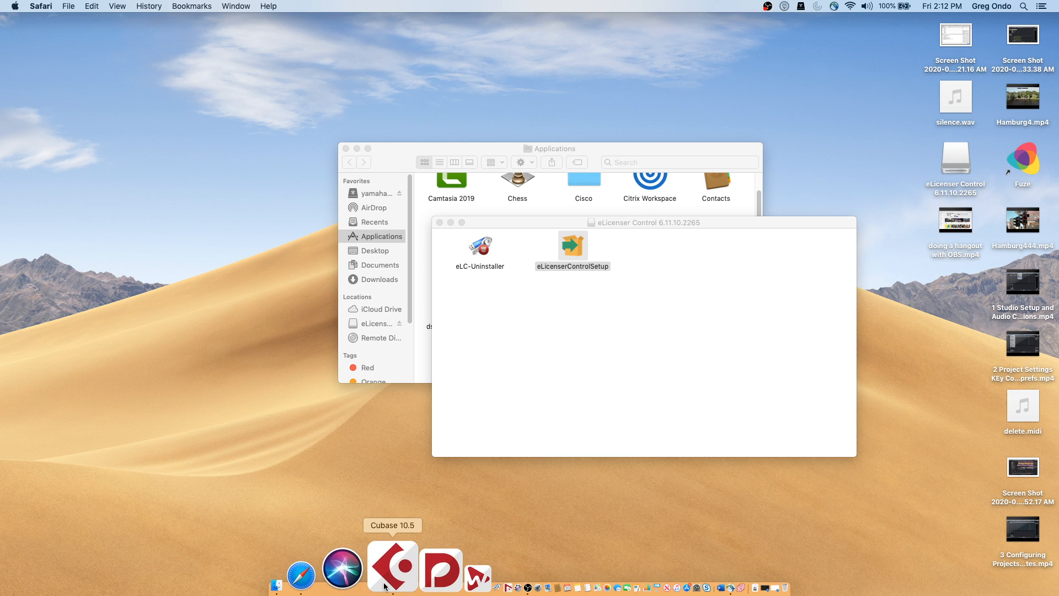
right_click(390, 579)
click(390, 579)
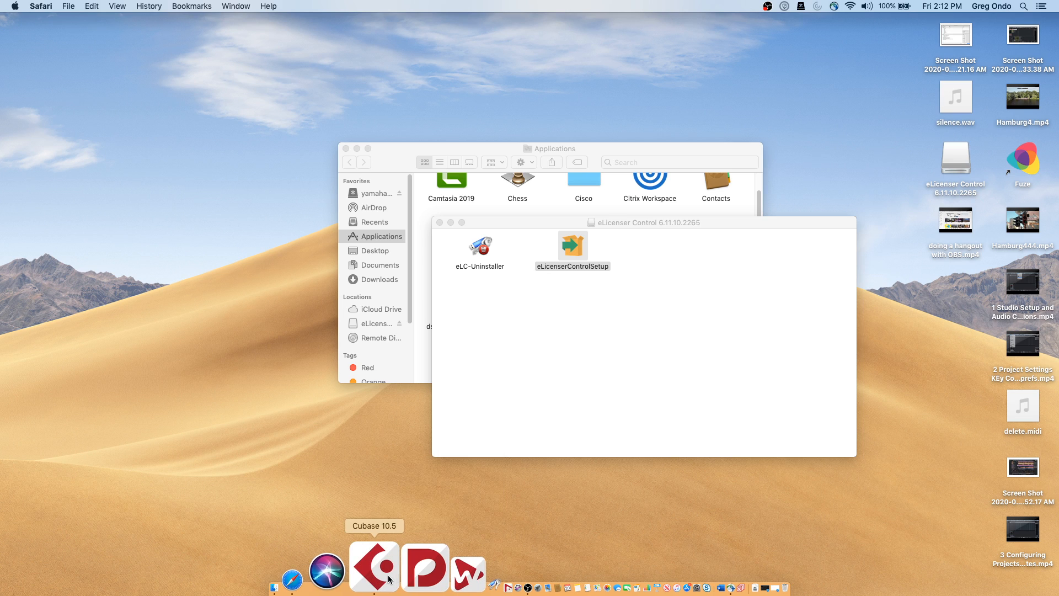
Close the eLicenser Control folder, launch Cubase 10.5 from Applications, and bring Finder forward
click(440, 222)
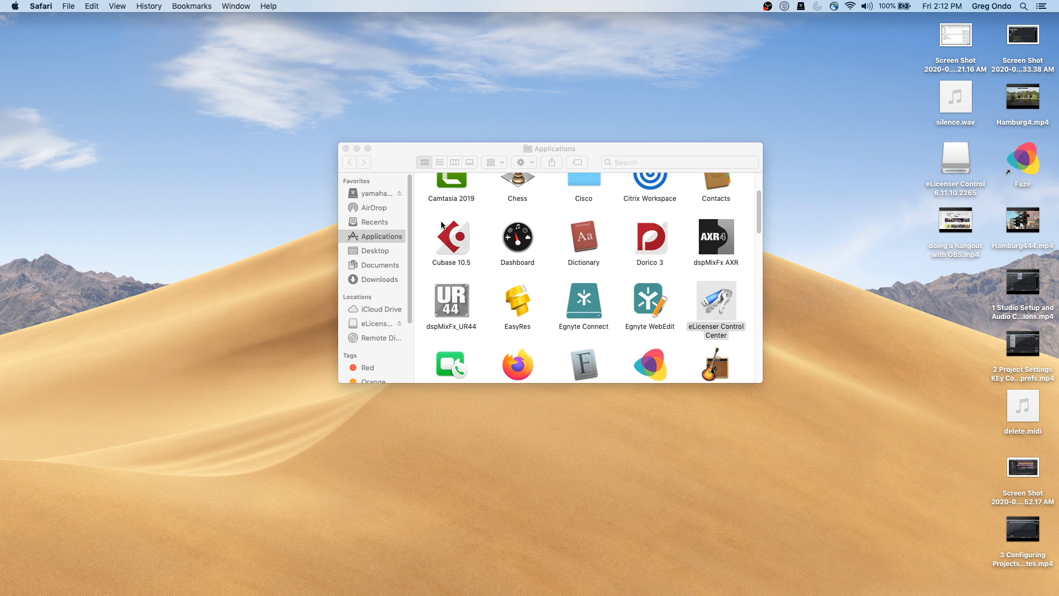
click(456, 243)
double_click(456, 242)
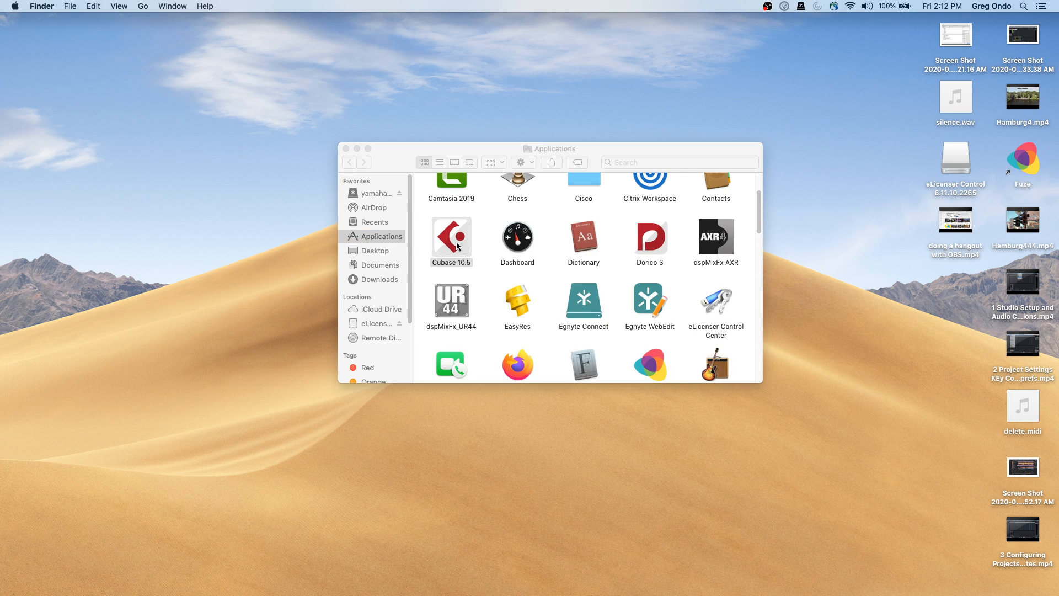
right_click(456, 242)
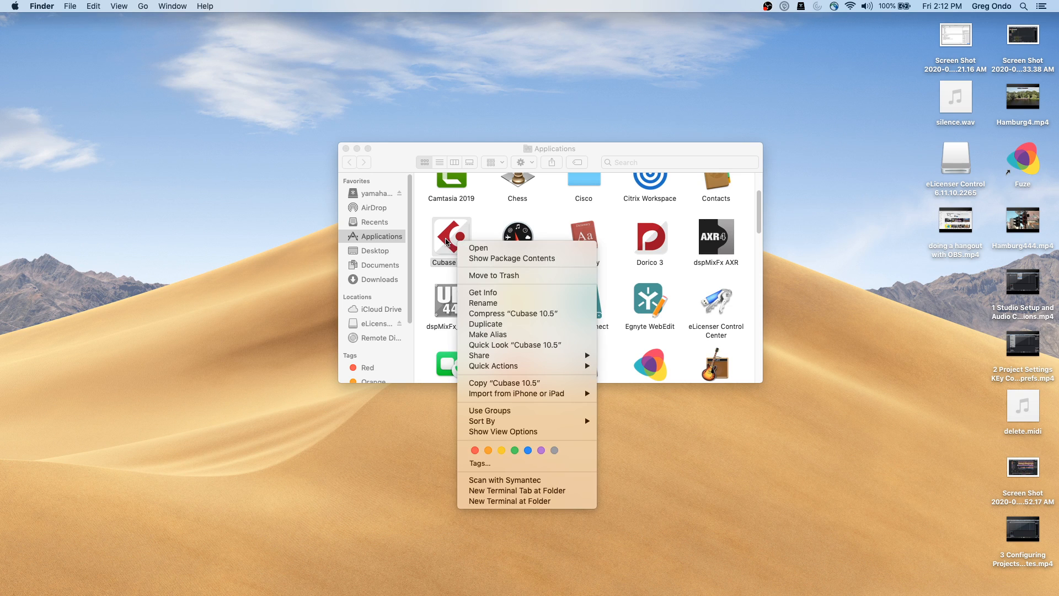
click(436, 213)
mouse_move(458, 594)
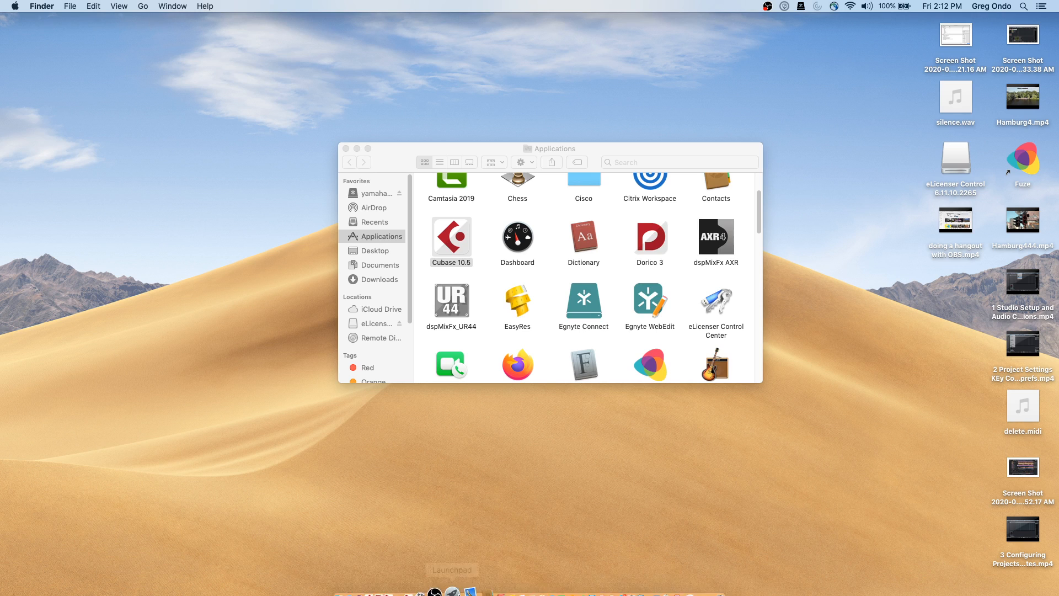
click(331, 579)
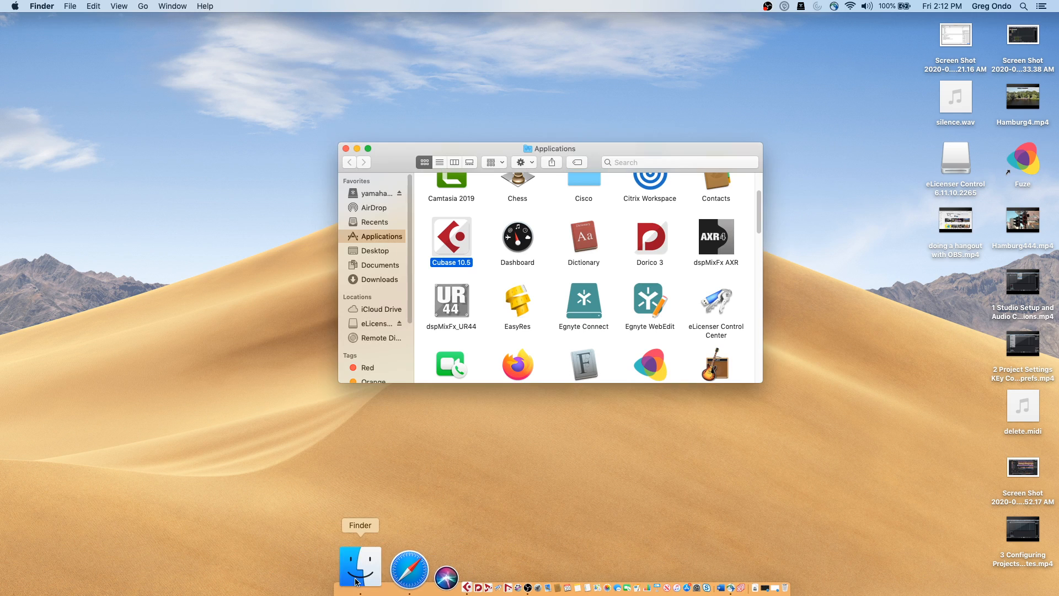
Open the tempo detect jazz.cpr project from the Documents folder
click(379, 265)
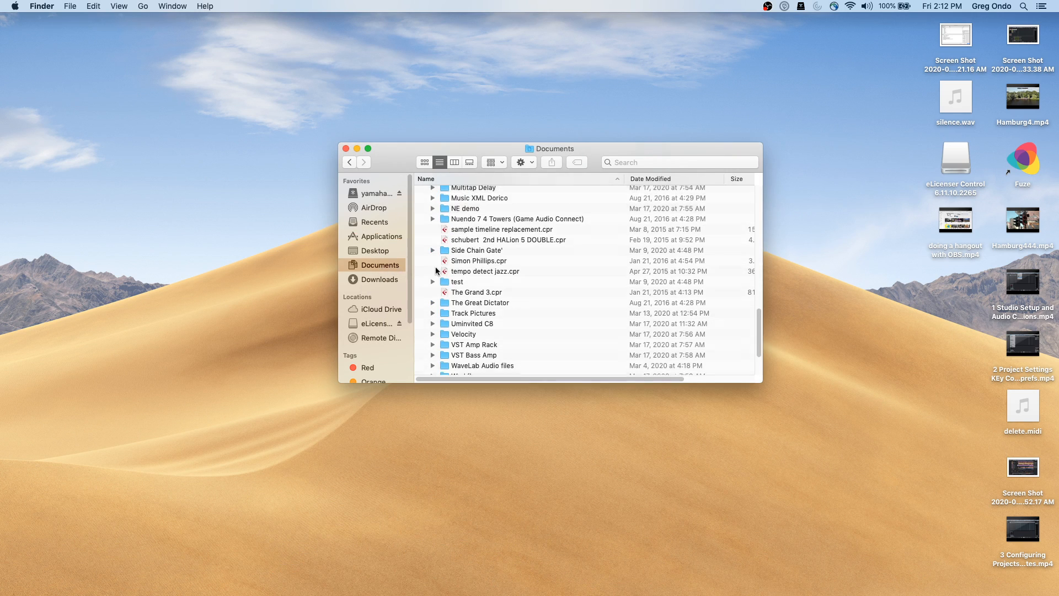
double_click(495, 276)
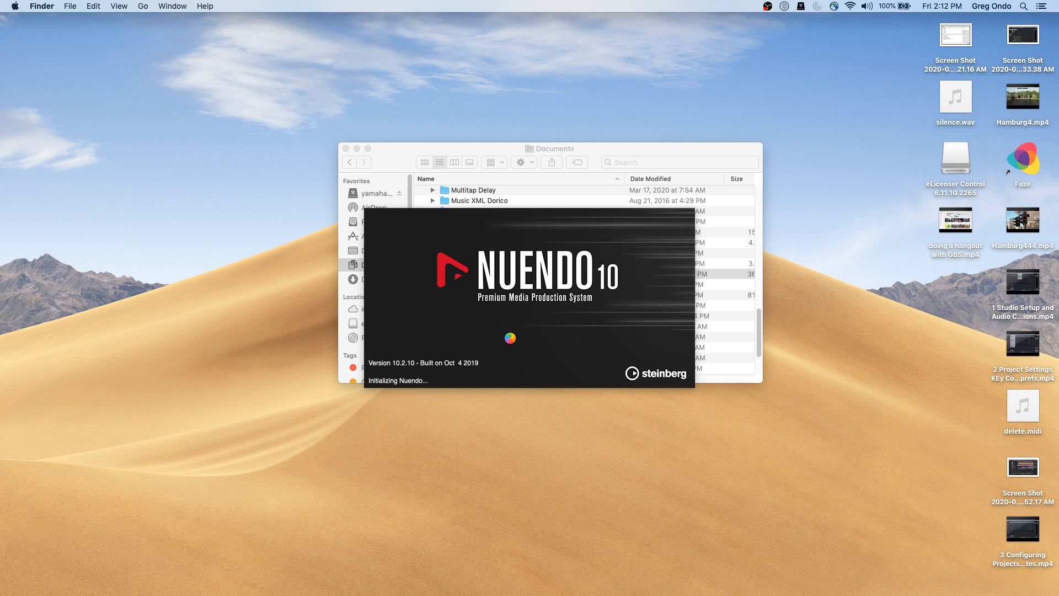
key(super+Tab)
key(super+Tab)
key(super+Tab)
key(super+Tab)
key(super+Tab)
key(super+Tab)
key(super+Tab)
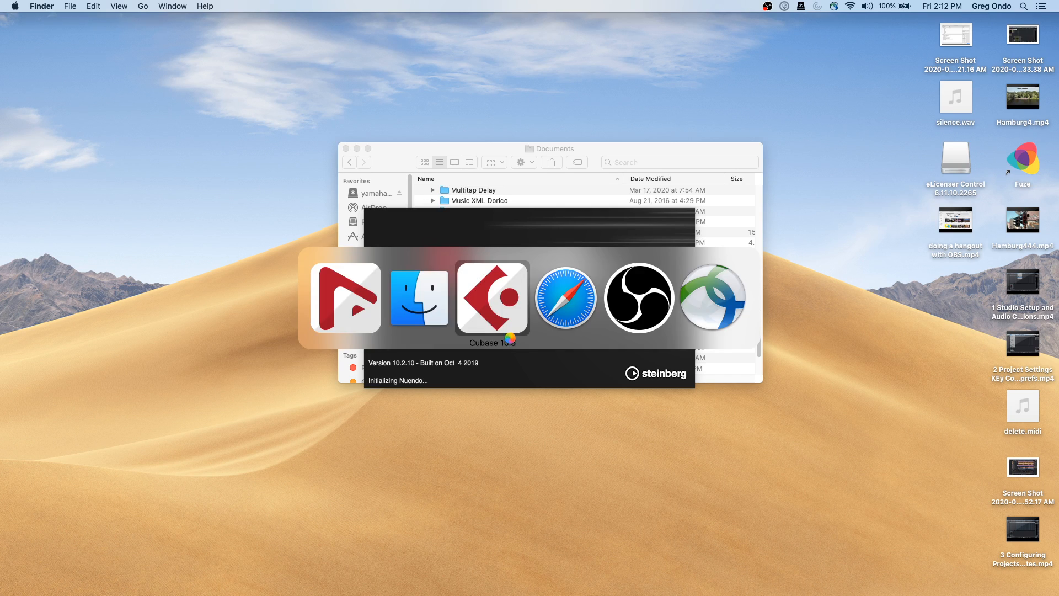
key(super+Tab)
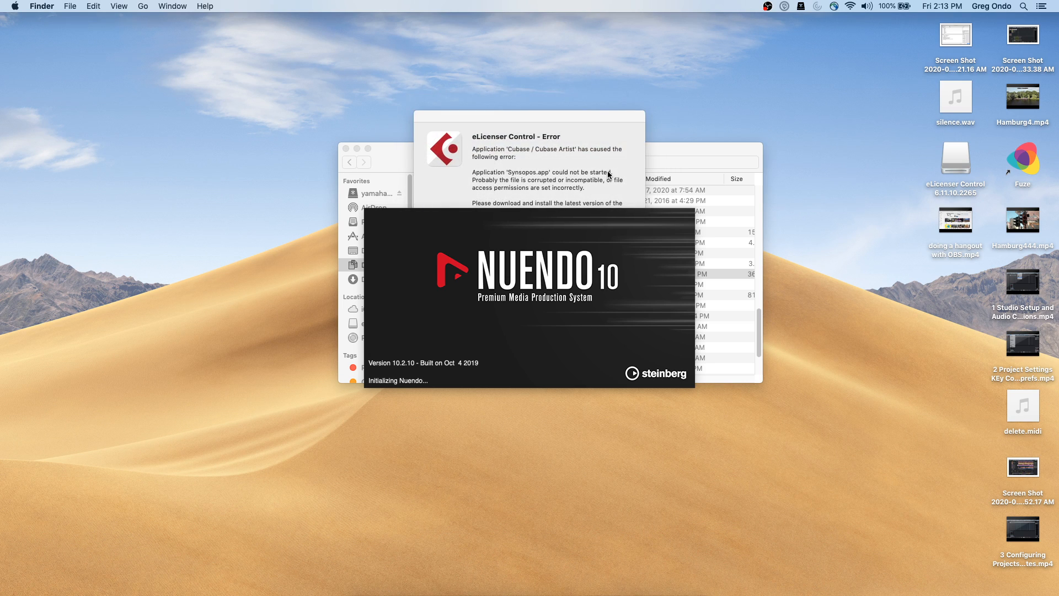
Dismiss the three eLicenser error messages so Nuendo's startup aborts
click(607, 173)
click(611, 286)
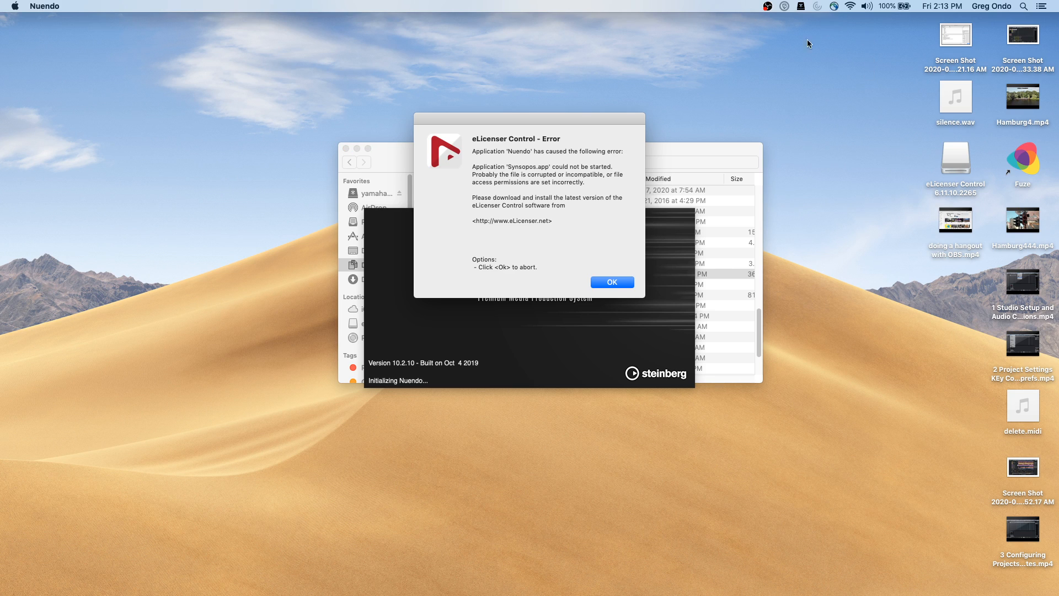
click(616, 282)
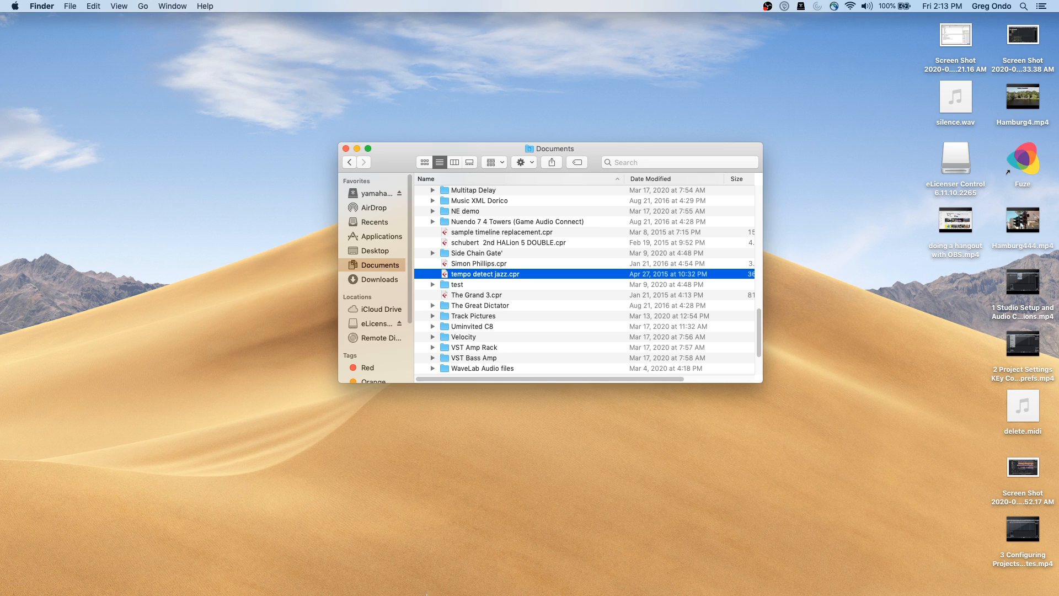
Relaunch eLicenser Control Center, then shut down the Mac via Apple menu > Shut Down…
mouse_move(401, 586)
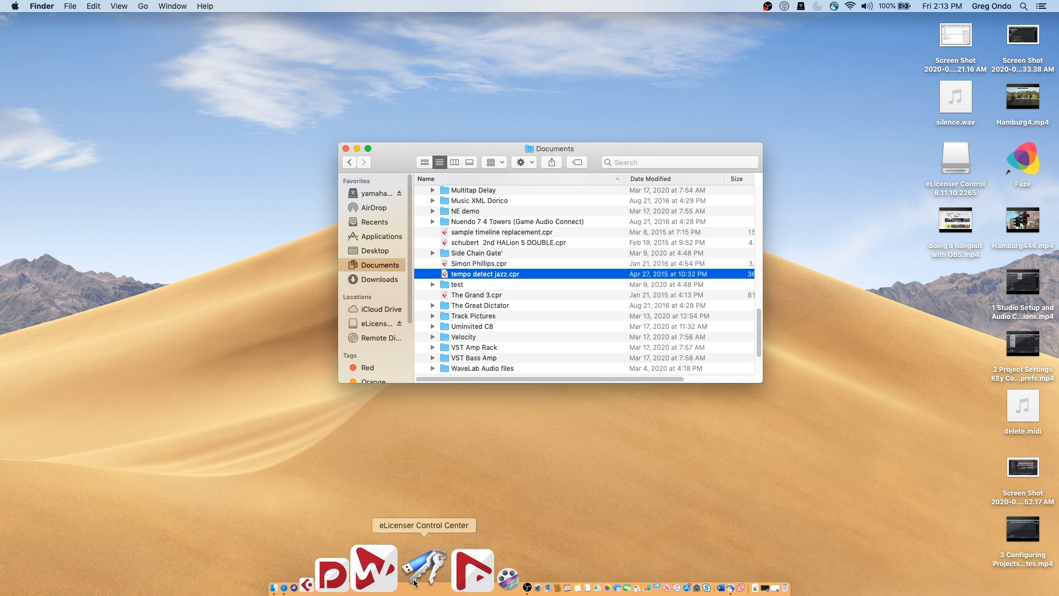
click(416, 574)
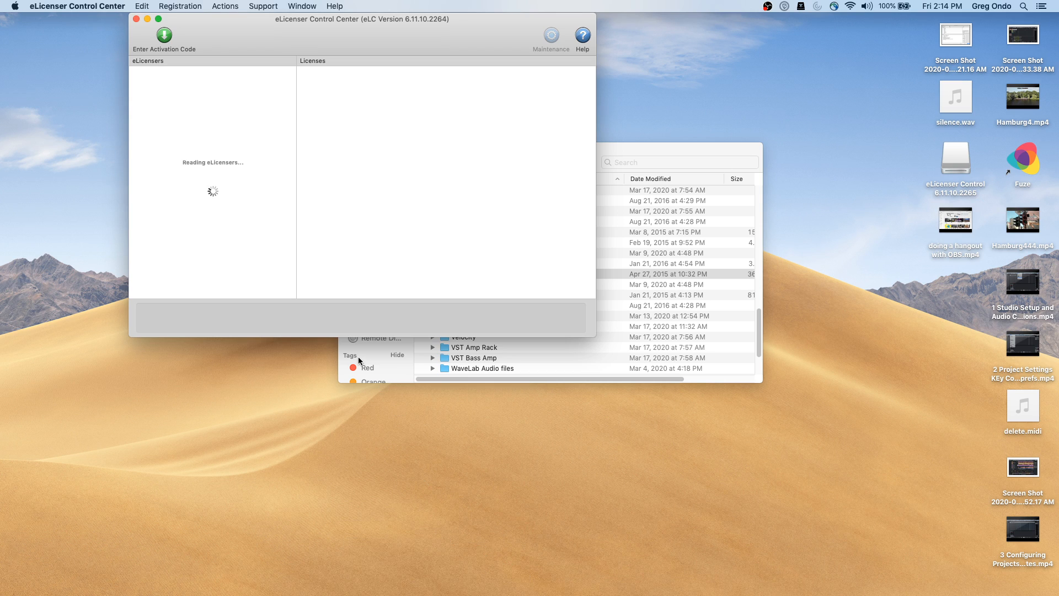
click(13, 6)
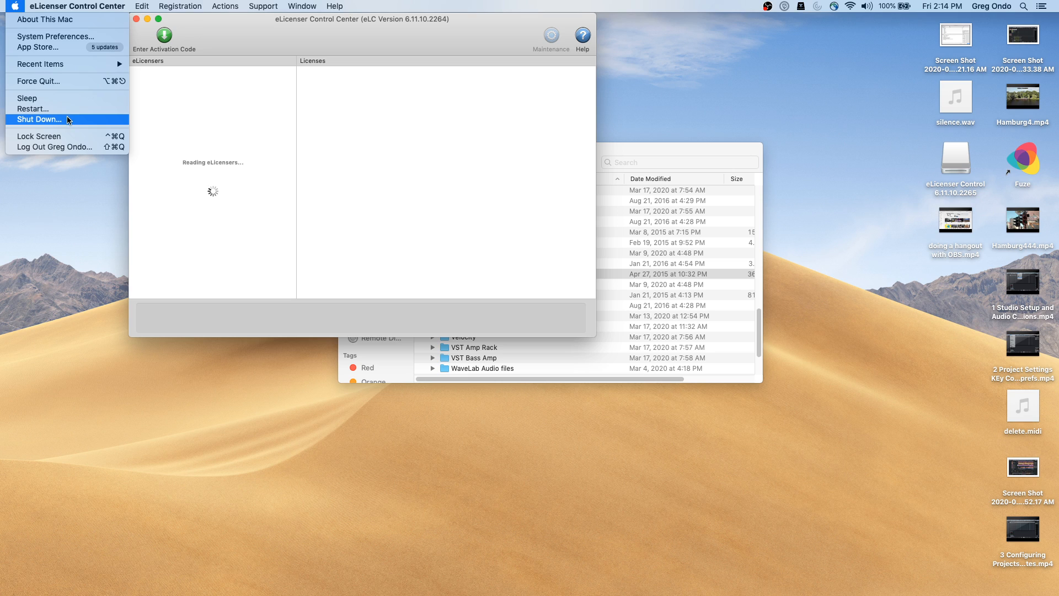
click(69, 120)
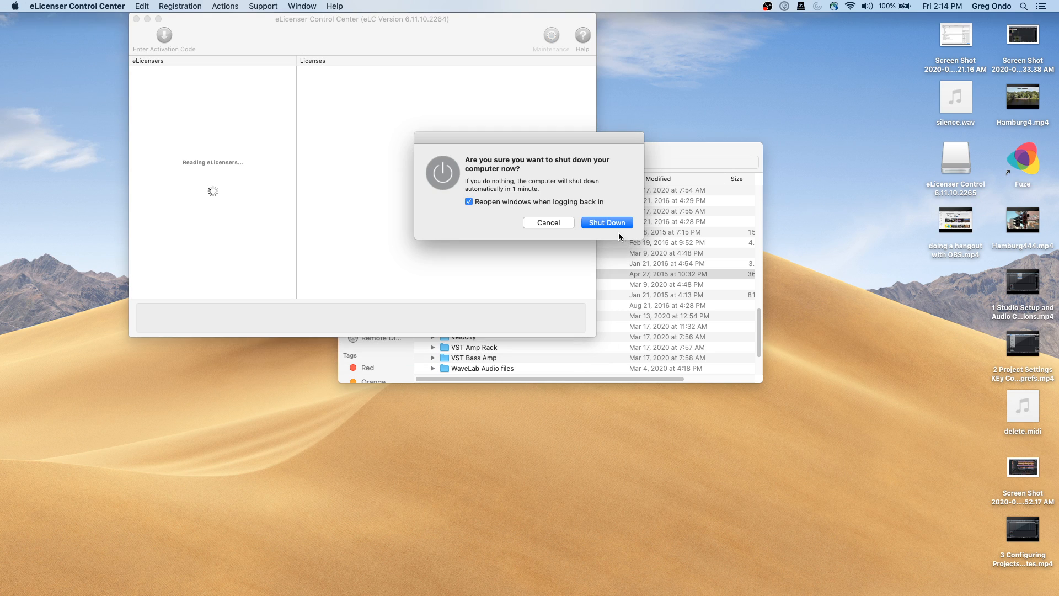
click(619, 222)
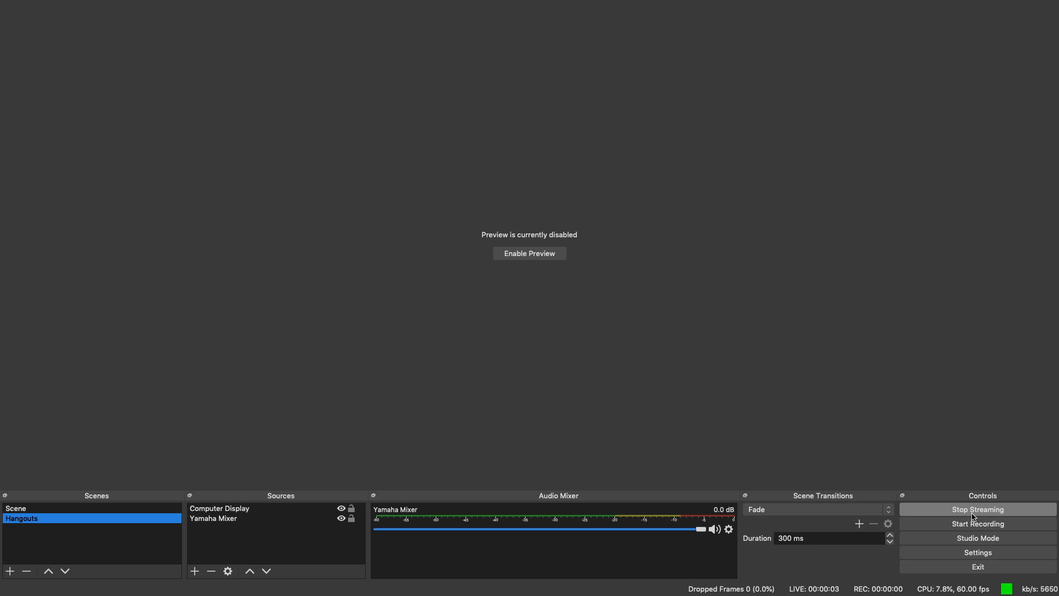
Confirm the YouTube stream is still live, pass through OBS, and launch Cubase 10.5 from the Dock
key(super+Tab)
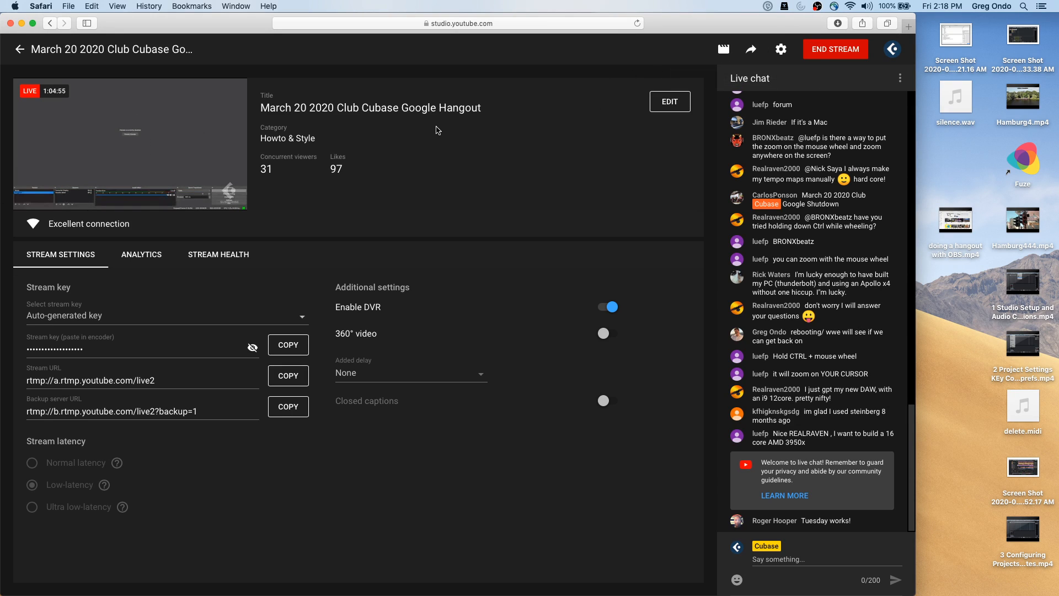
key(super+Tab)
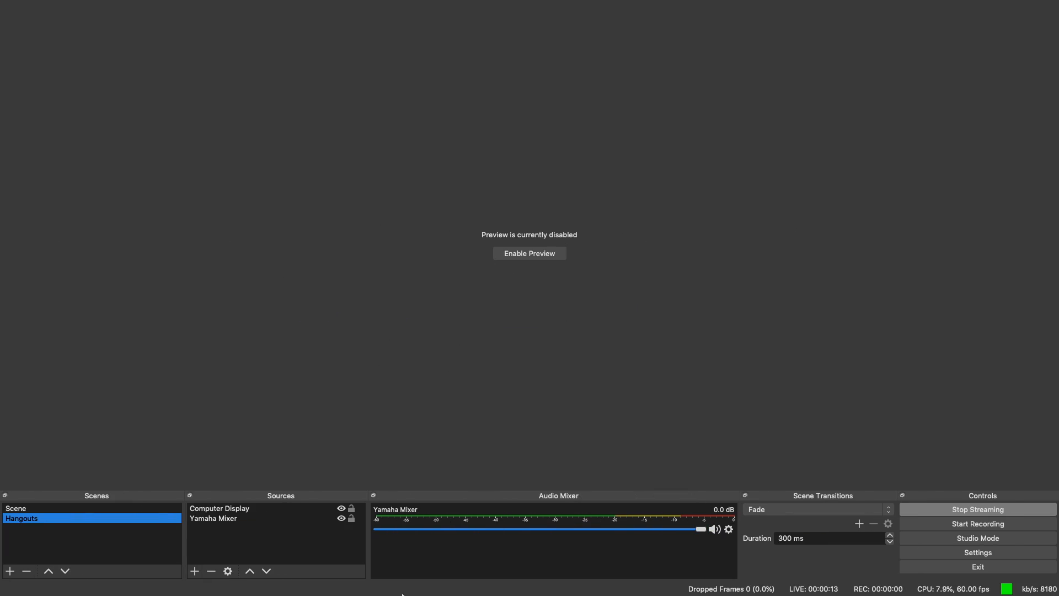
mouse_move(407, 593)
click(386, 579)
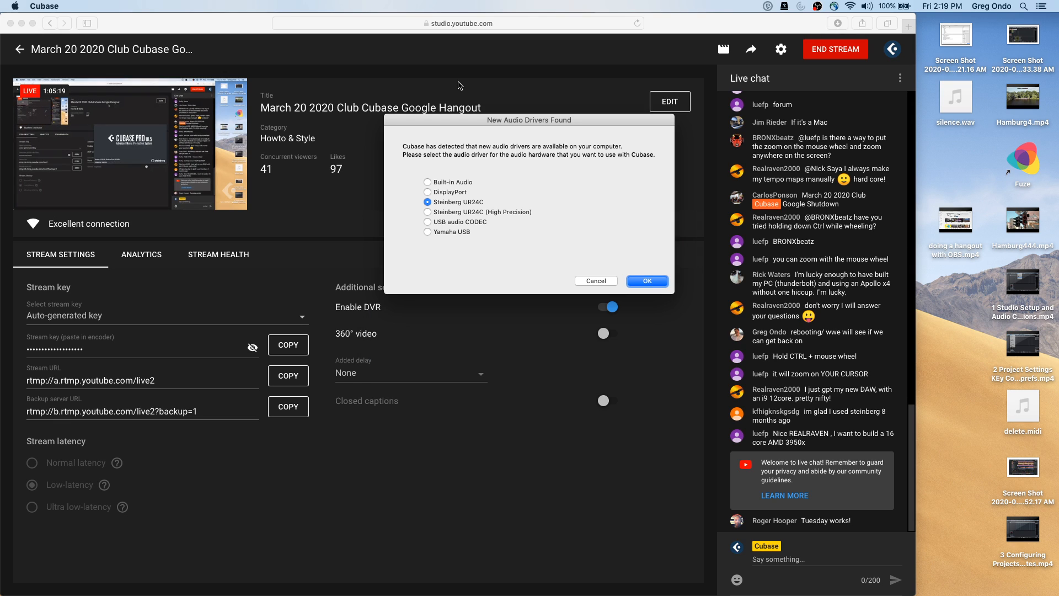
Accept the Steinberg UR24C driver and open the UNINVITED G ONDO-03 project from the Hub
click(648, 283)
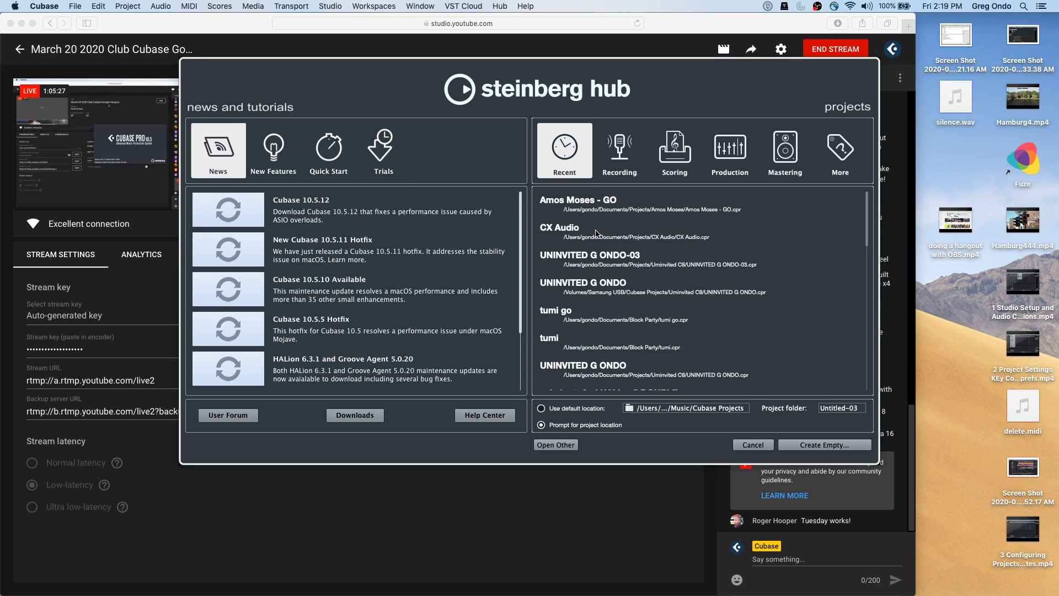
double_click(628, 256)
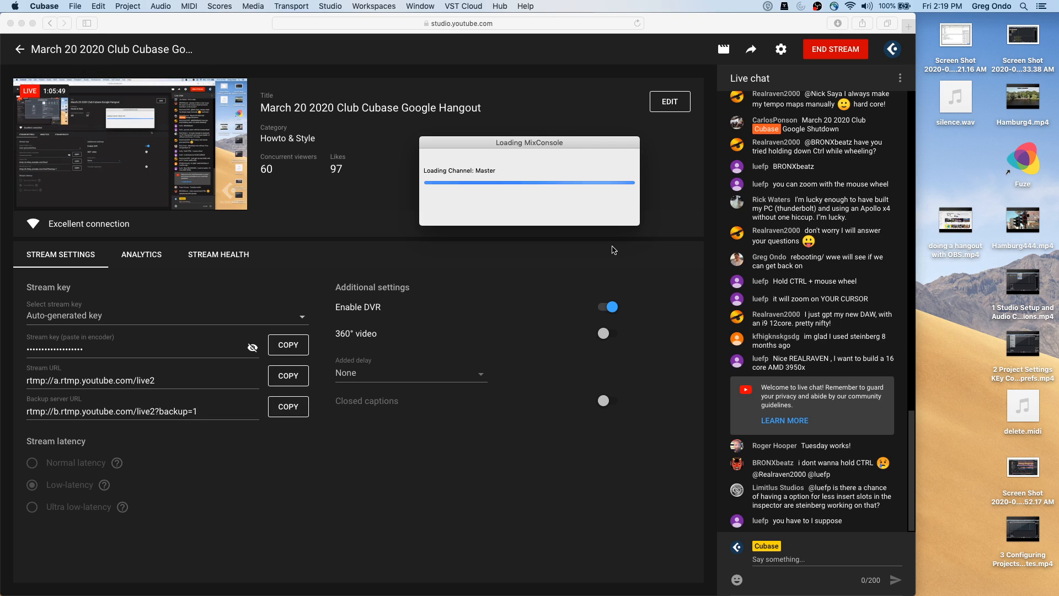
key(super+Tab)
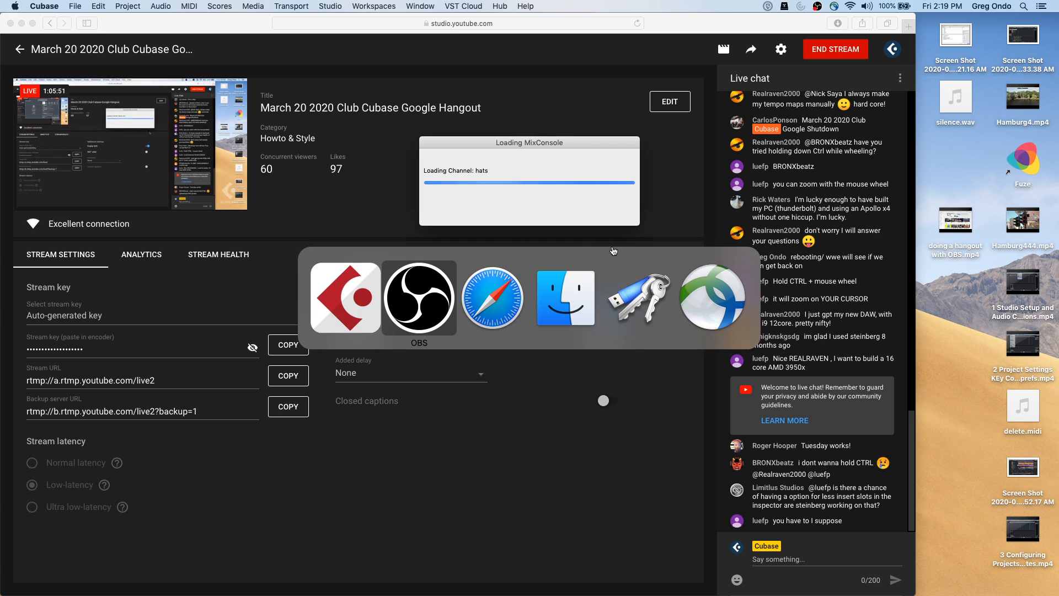
key(super+Tab)
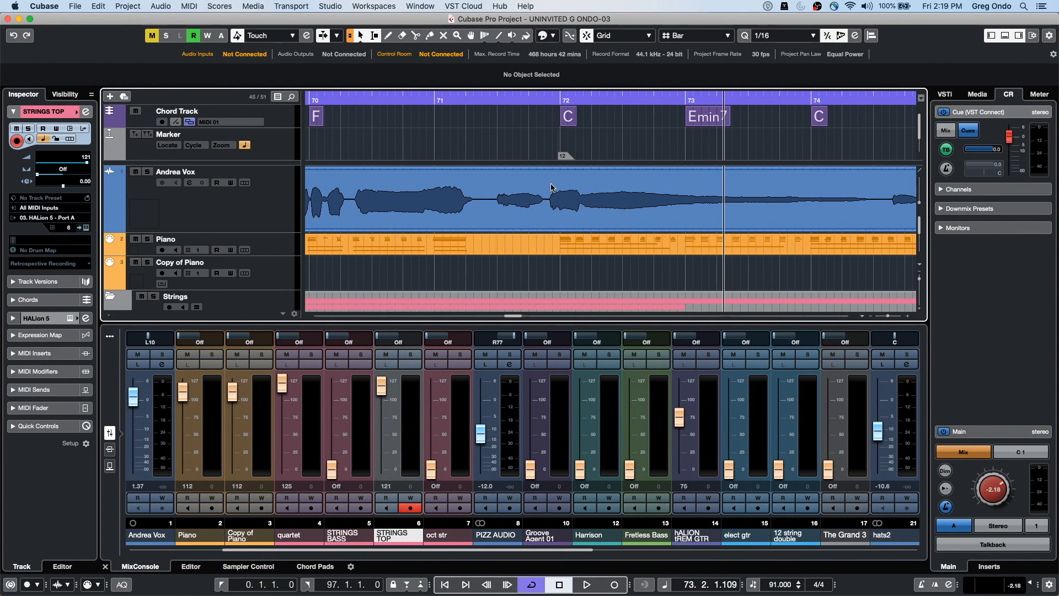
Route the Control Room's Monitor 1 to the Steinberg UR24C in Audio Connections
key(space)
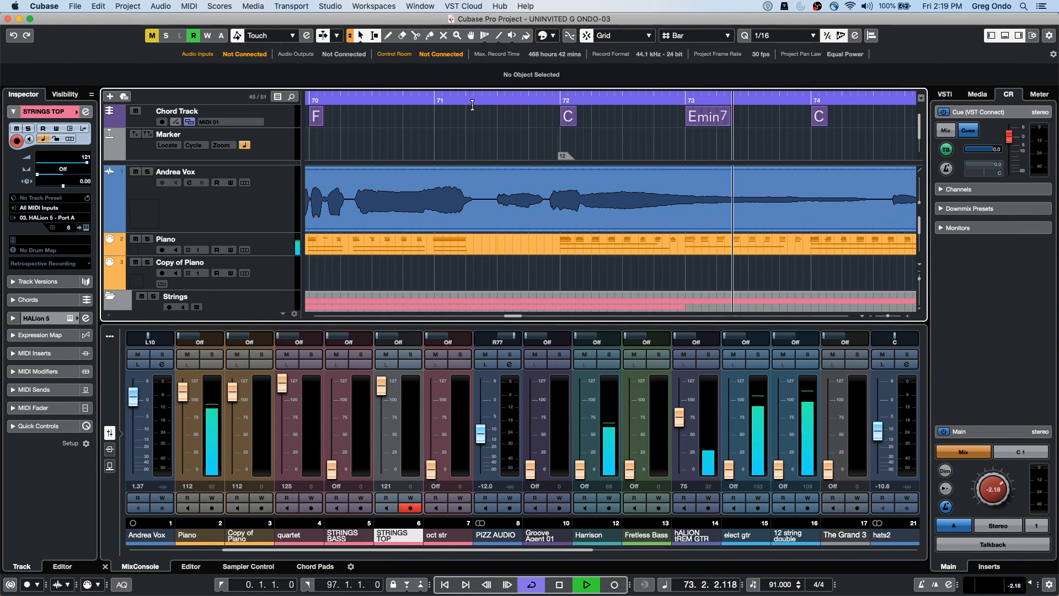
key(space)
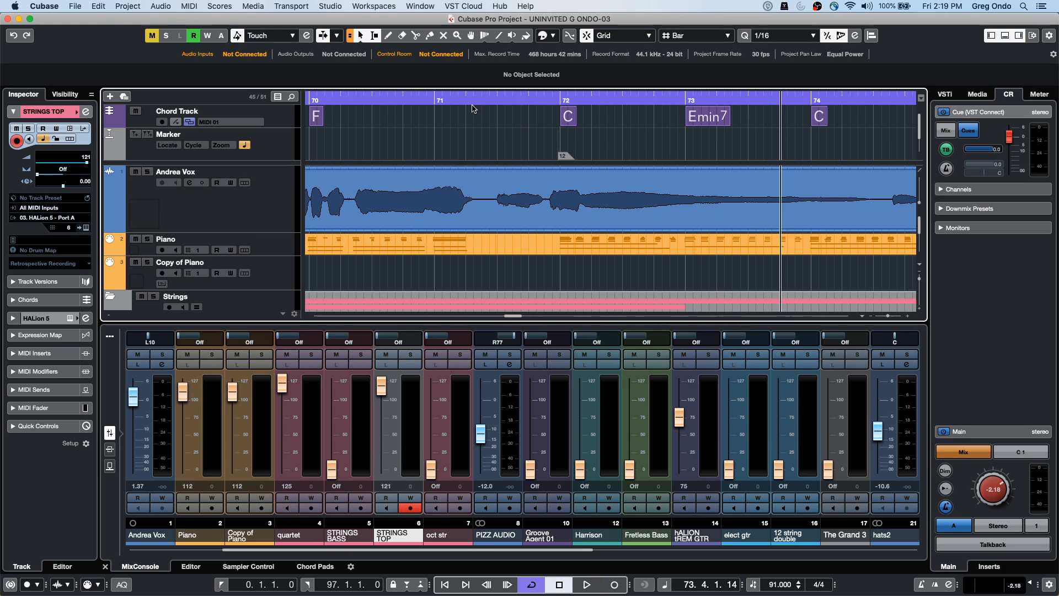
key(F4)
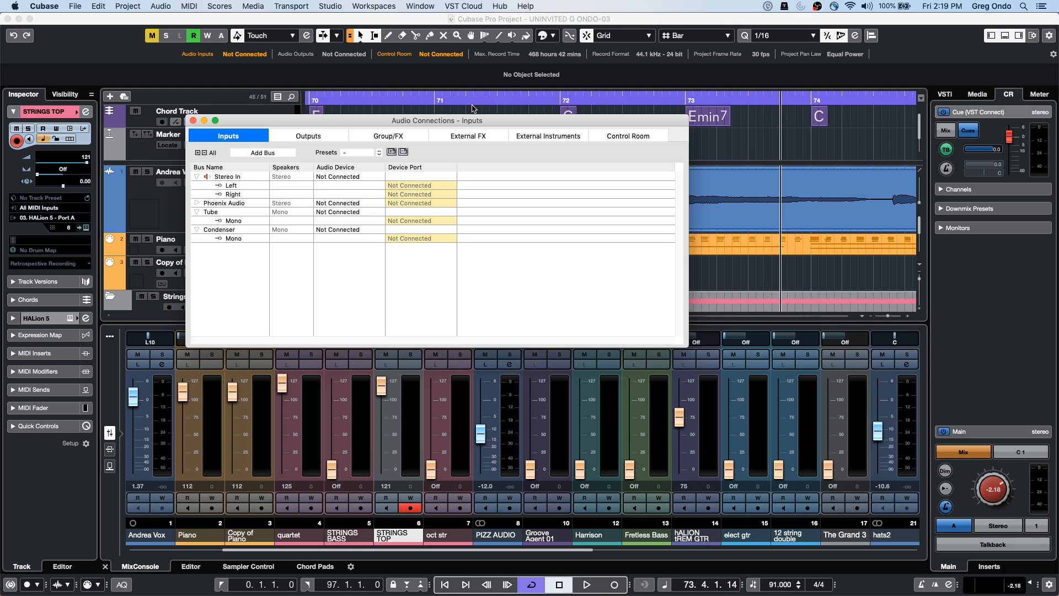
click(304, 138)
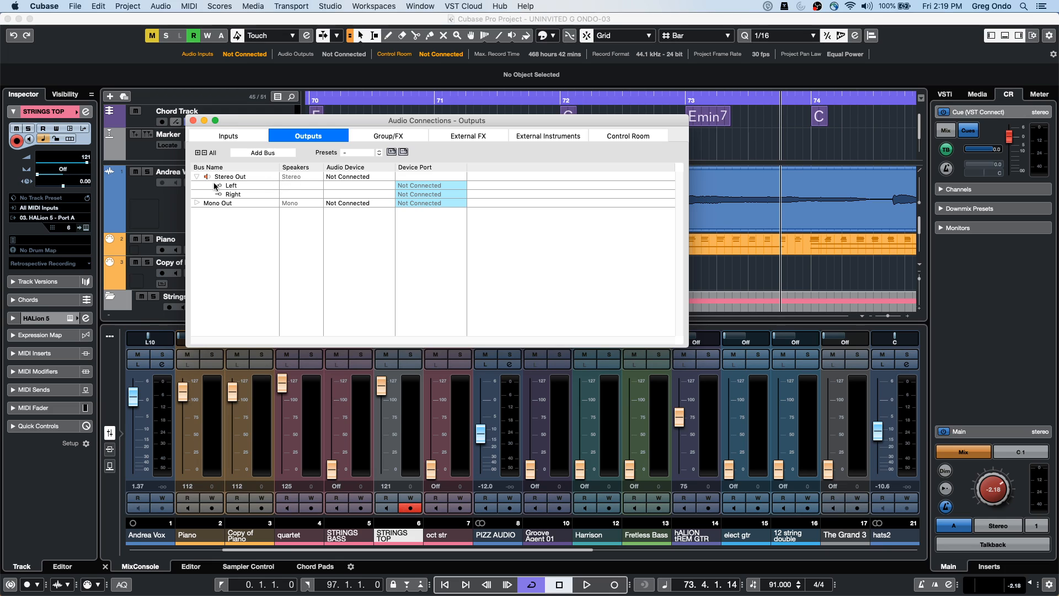
click(640, 137)
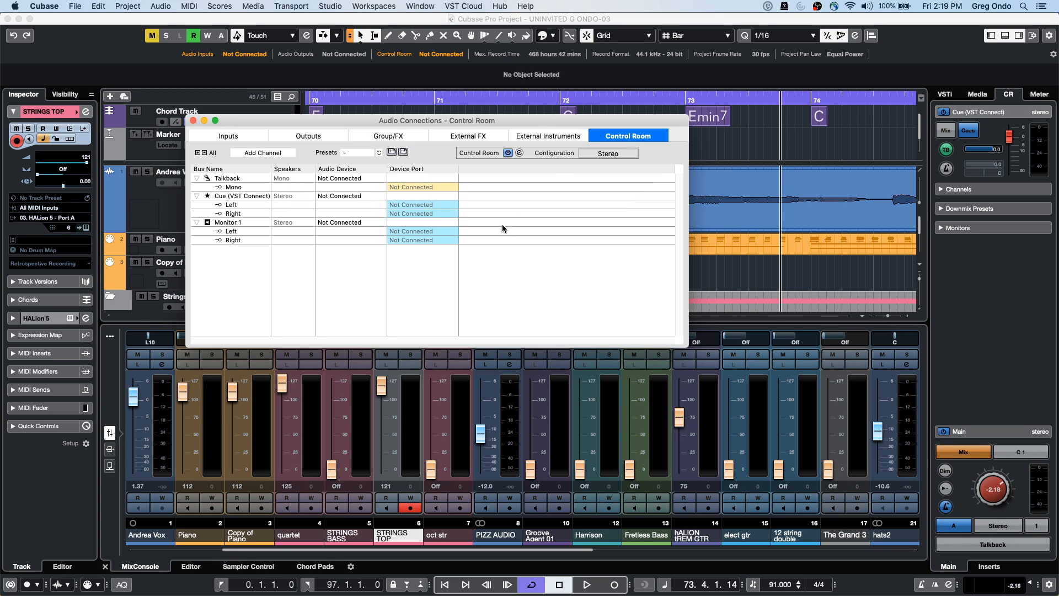
click(353, 222)
click(365, 248)
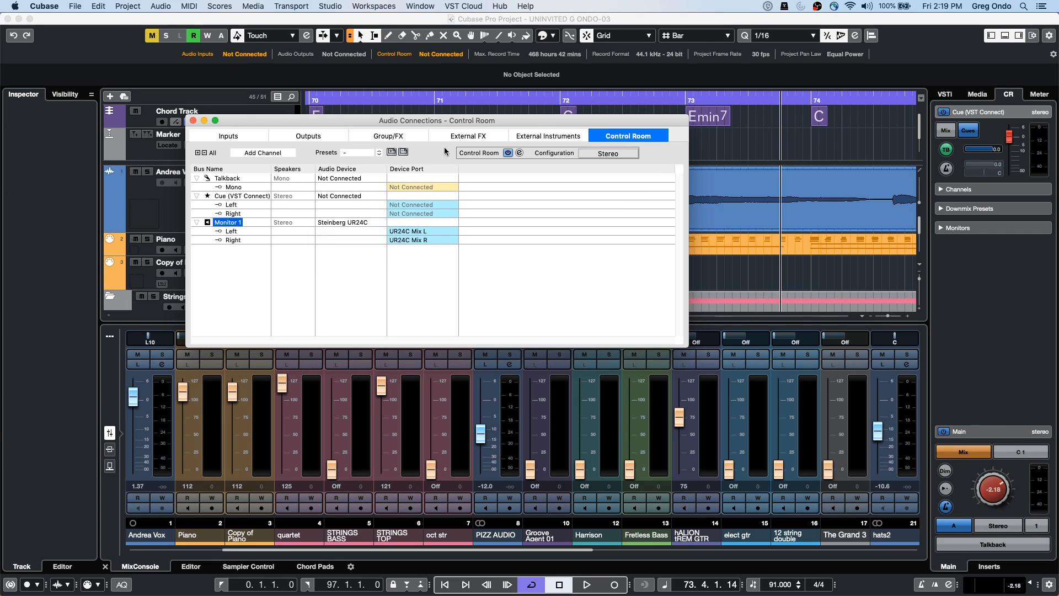
click(193, 120)
Play the project briefly to test the monitor output, then switch to OBS
key(space)
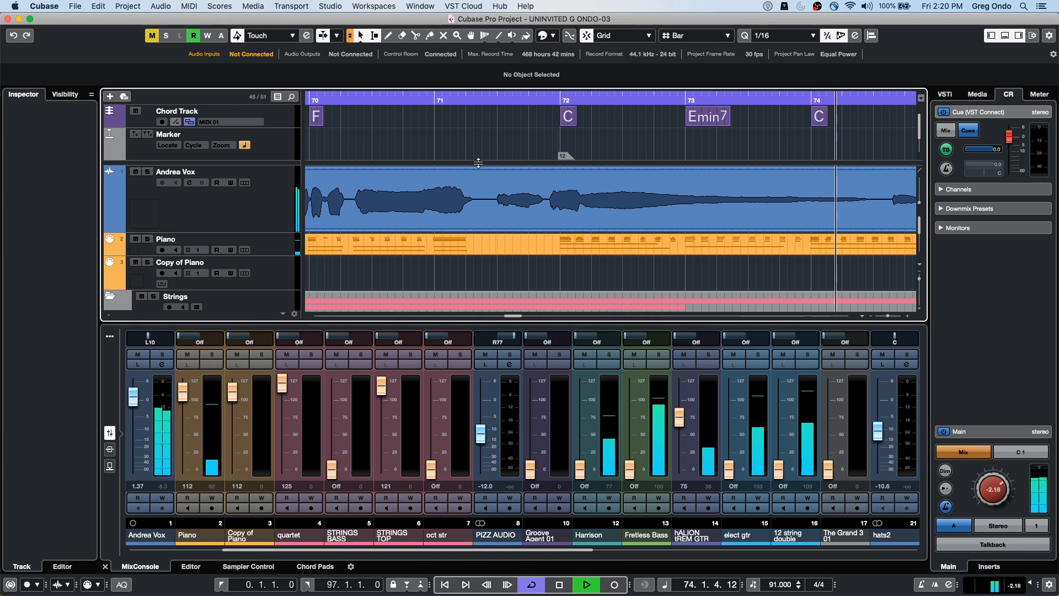
key(space)
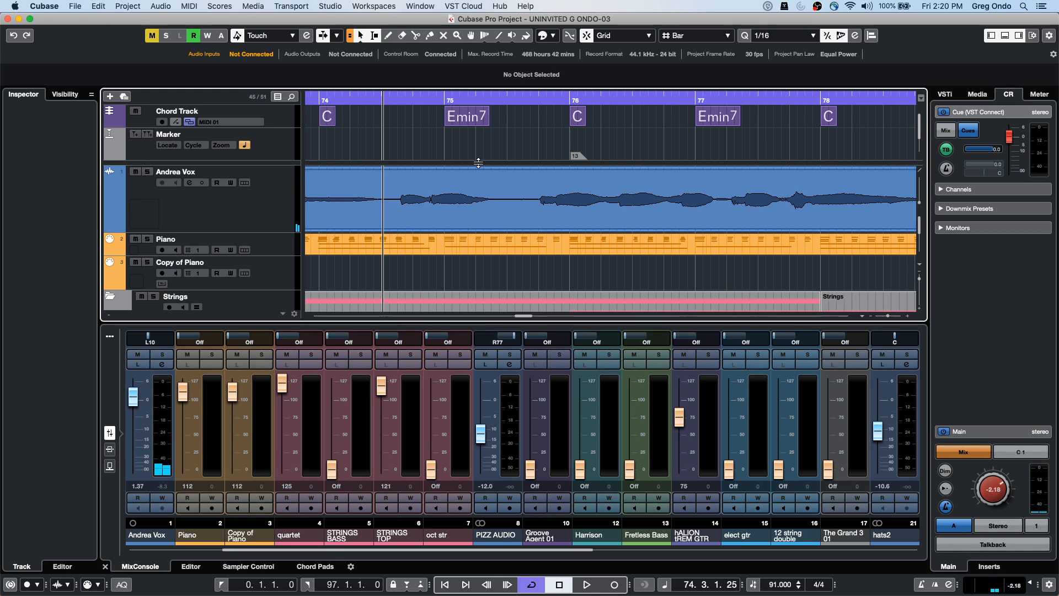
key(super+Tab)
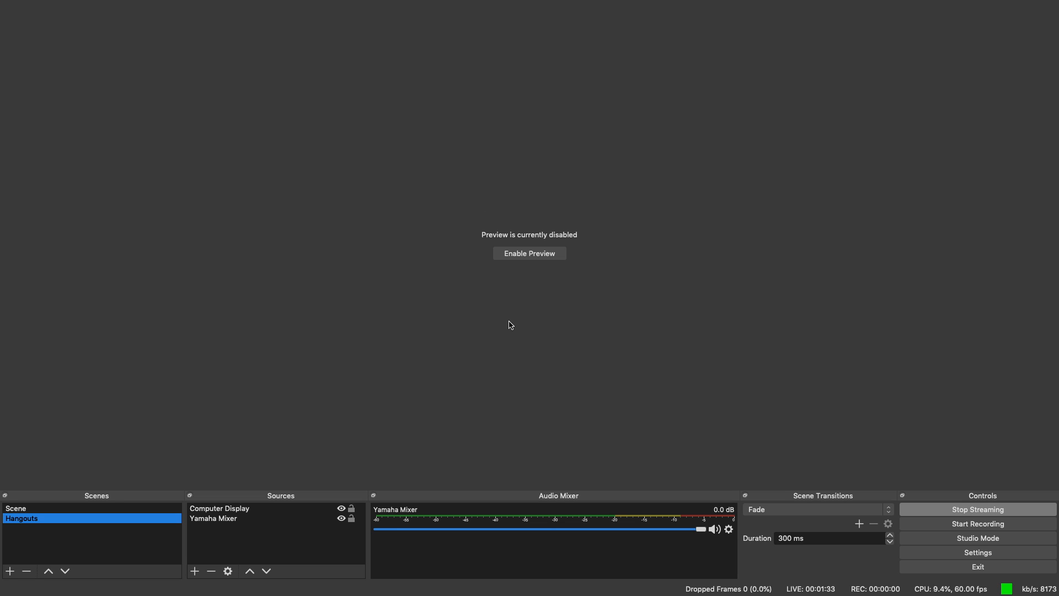
Change the Yamaha Mixer source's device from Default to Yamaha USB
key(super+Tab)
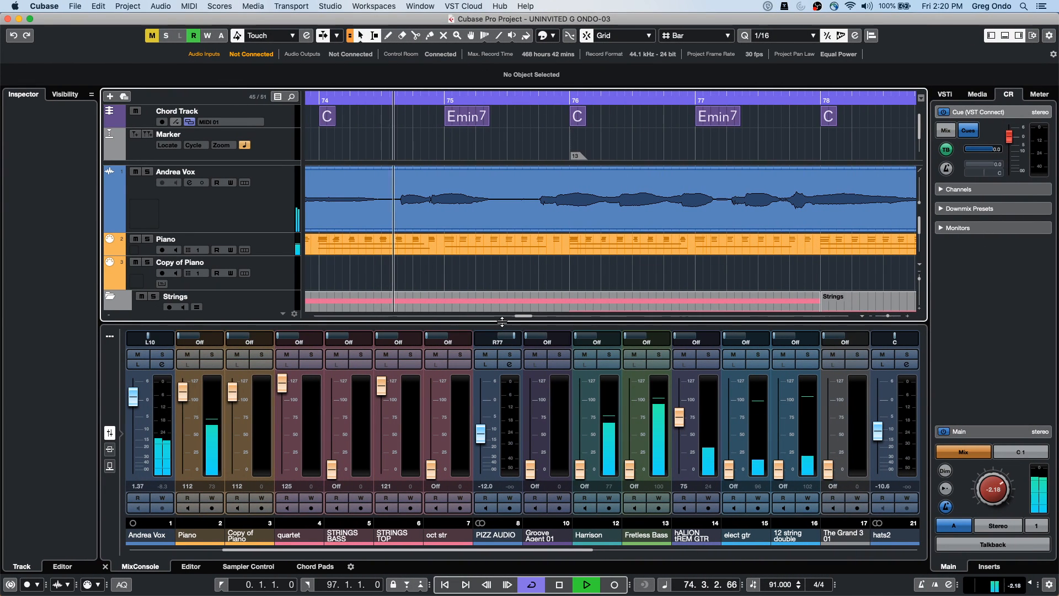
key(super+Tab)
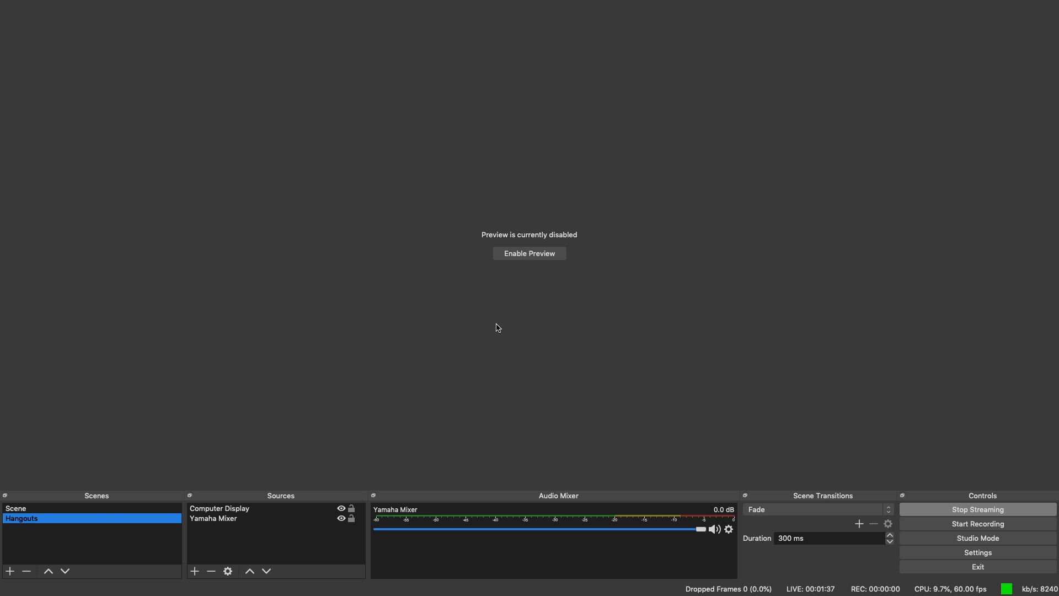
click(249, 518)
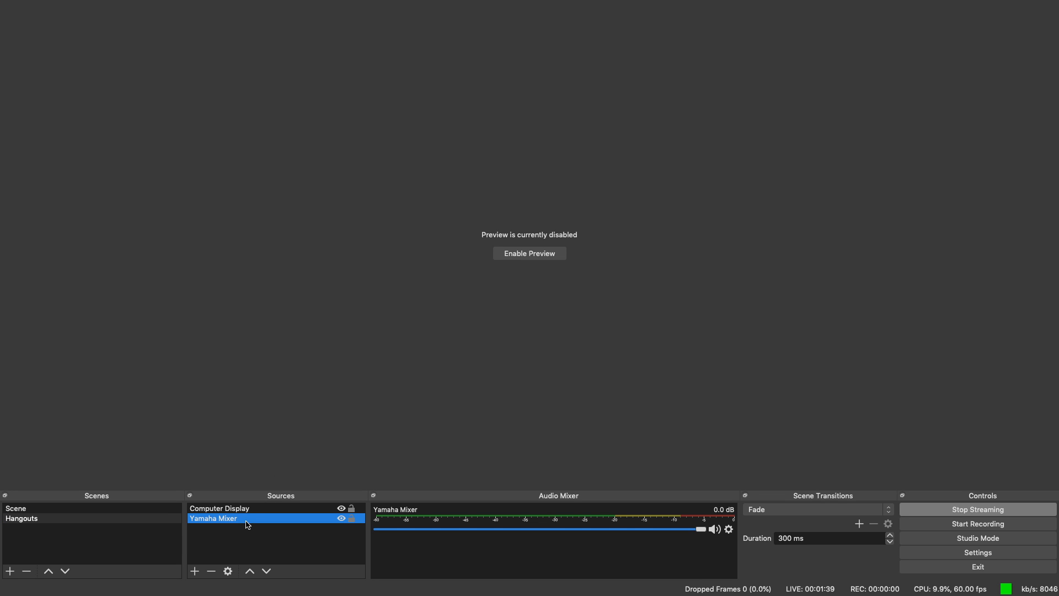
double_click(326, 519)
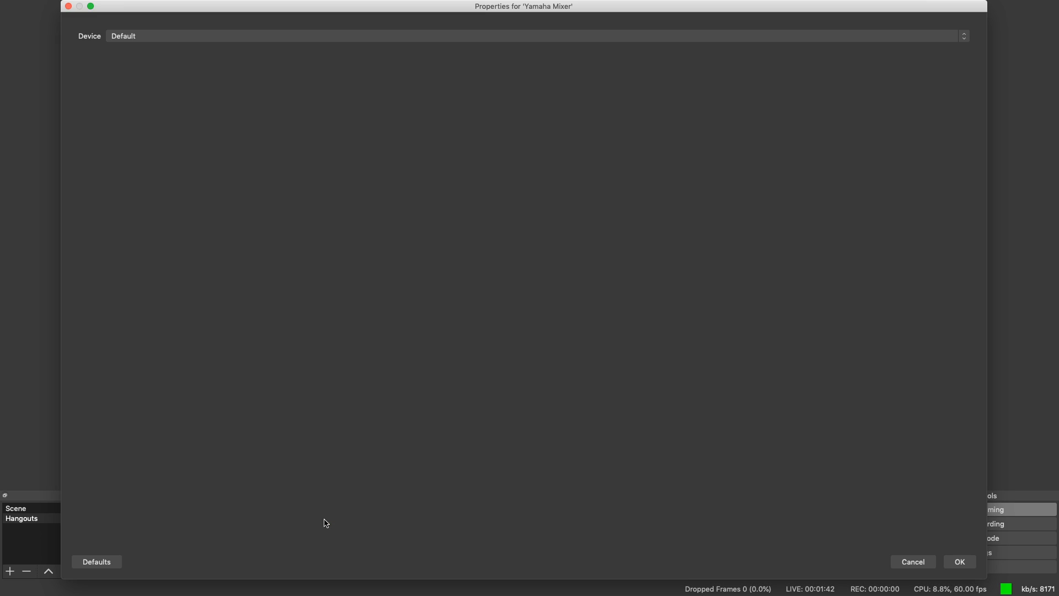
click(145, 37)
click(146, 76)
Apply the Yamaha USB device setting, return to Cubase and stop playback
click(961, 562)
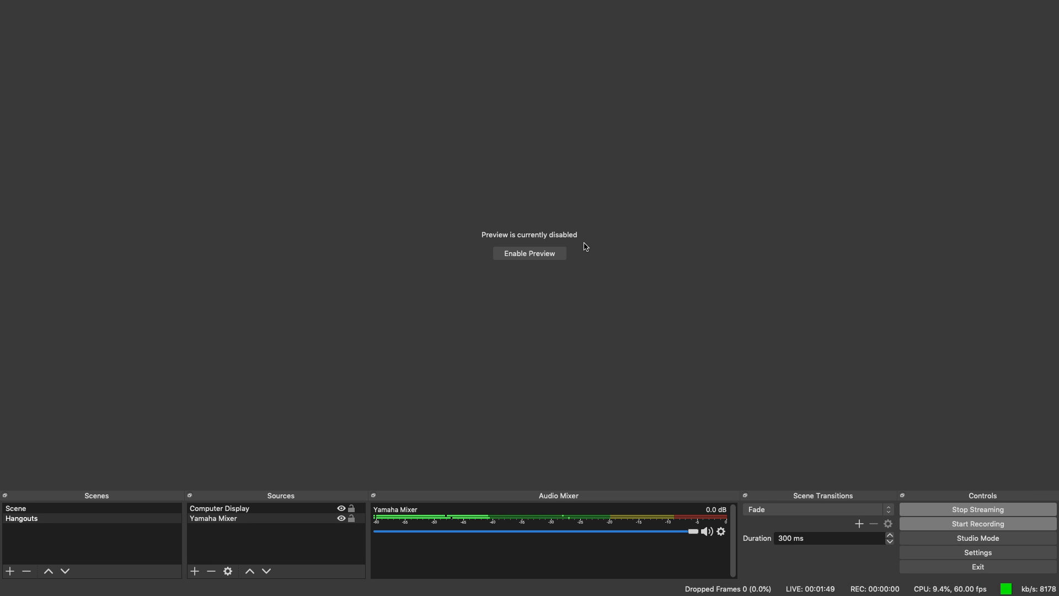
key(super+Tab)
key(space)
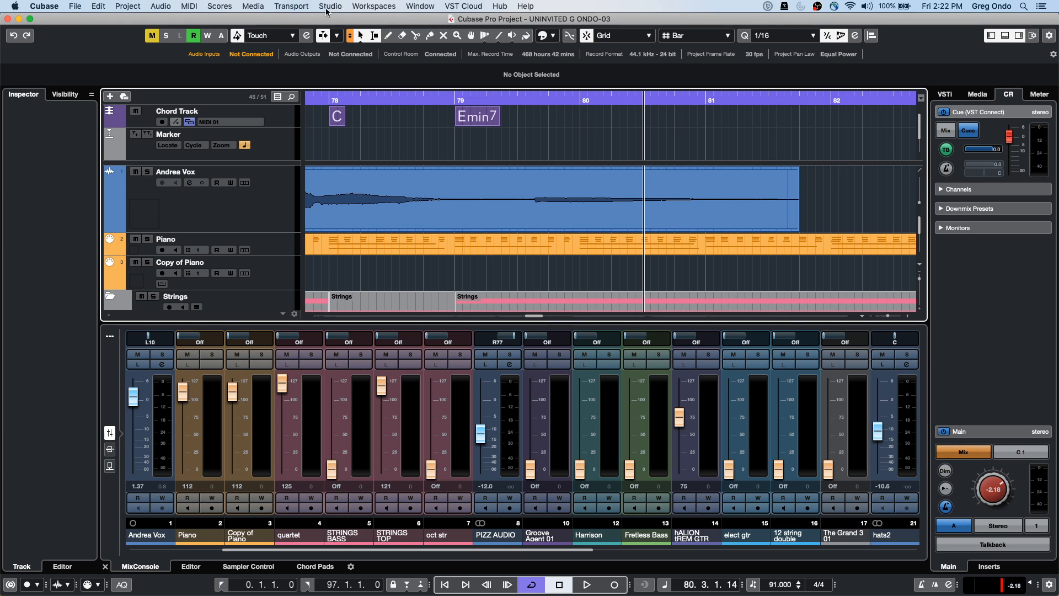
click(44, 6)
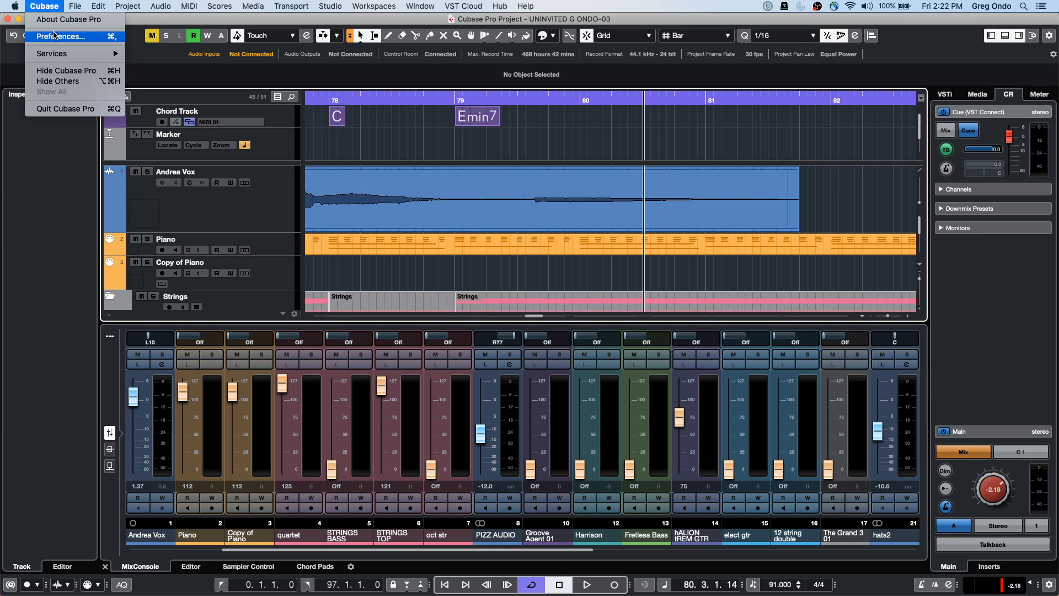
click(57, 37)
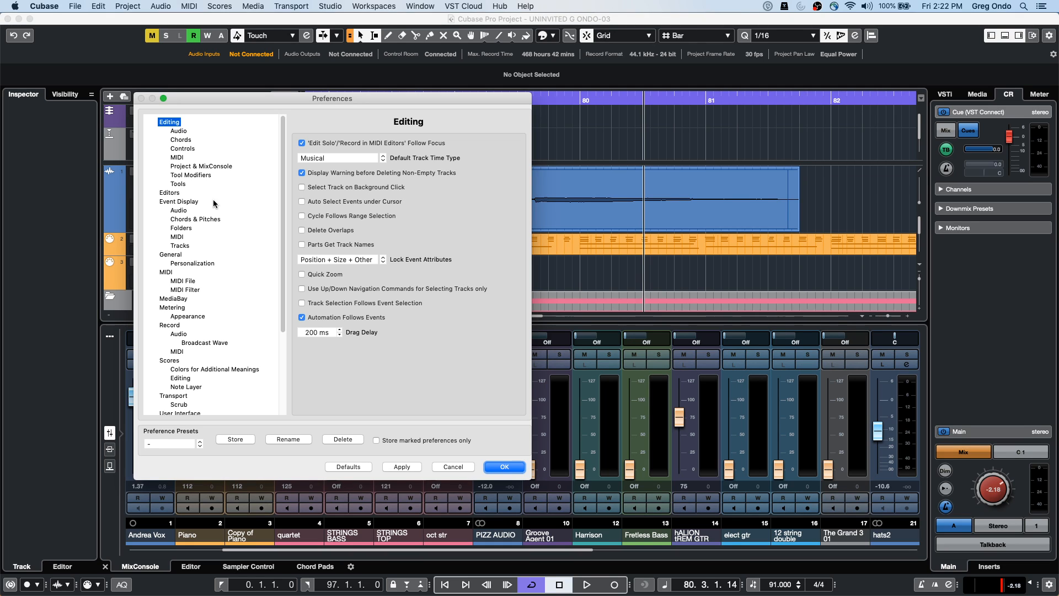
scroll(213, 203, down, 5)
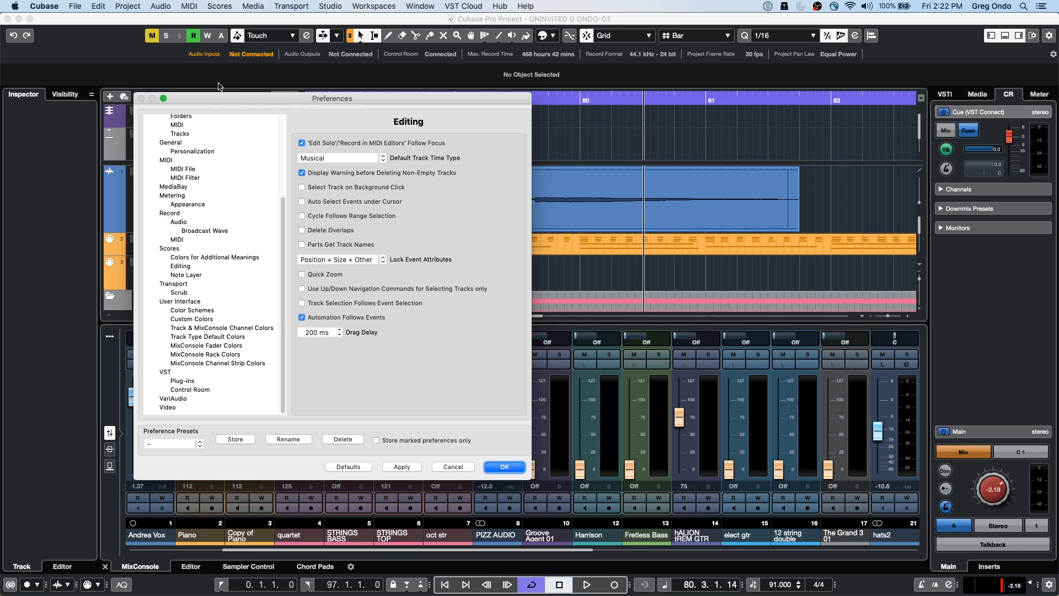
click(171, 143)
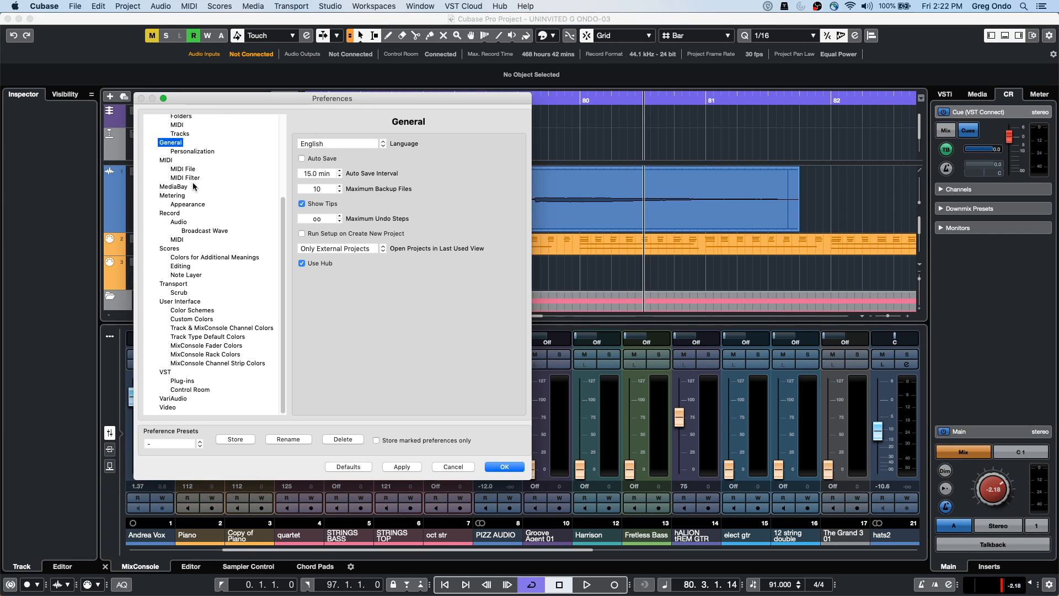
scroll(193, 187, up, 5)
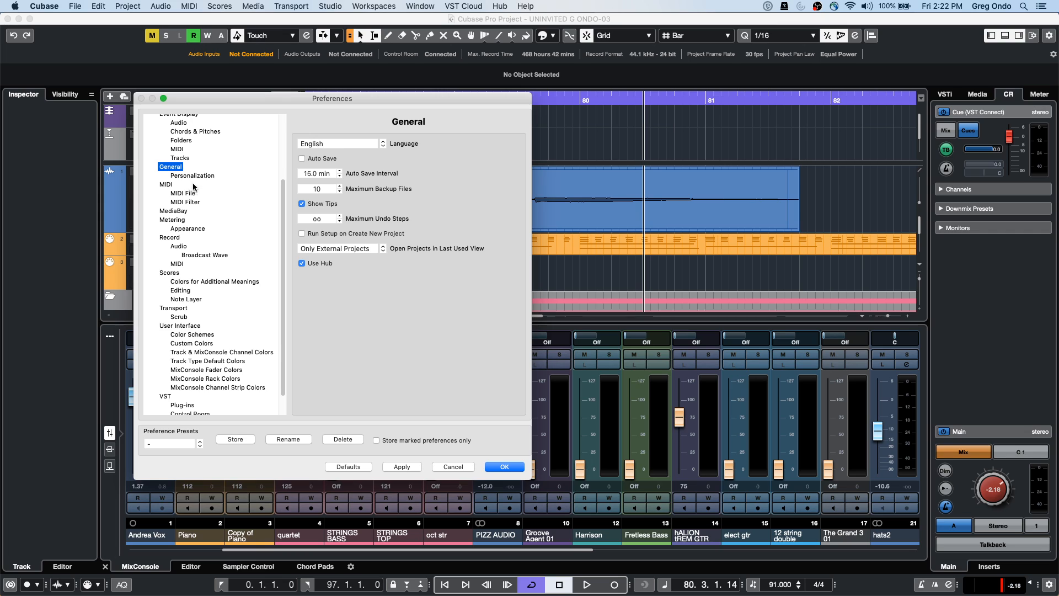
scroll(193, 188, up, 3)
click(170, 122)
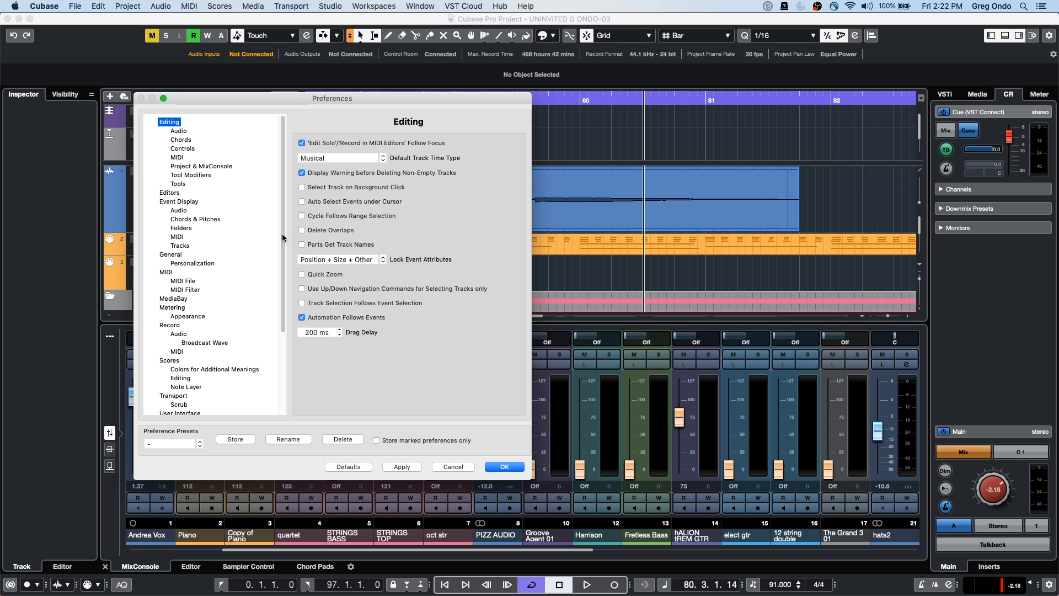
scroll(210, 223, down, 1)
scroll(210, 221, up, 1)
click(187, 132)
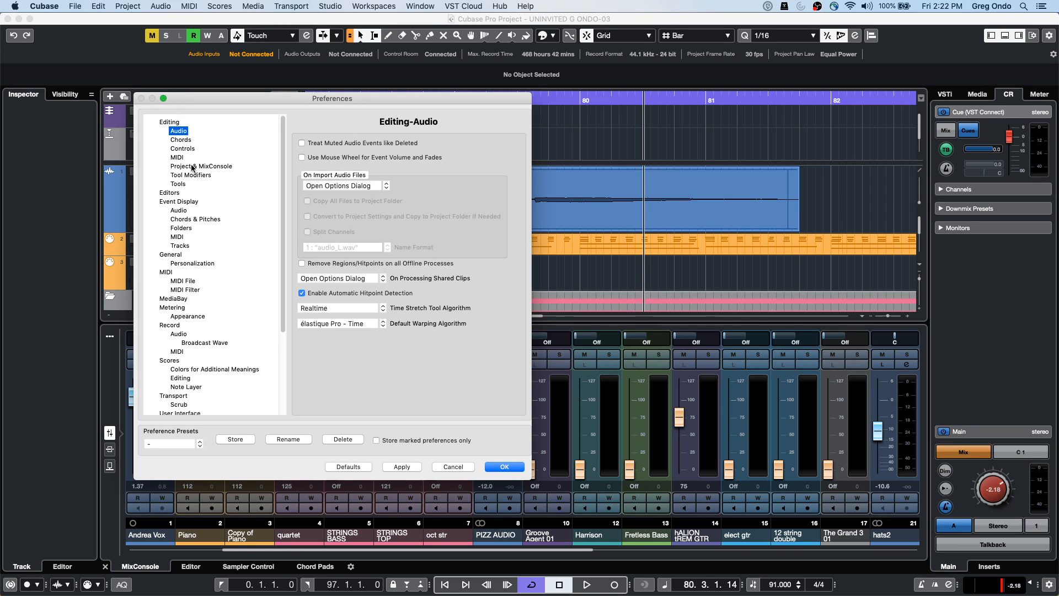
click(194, 167)
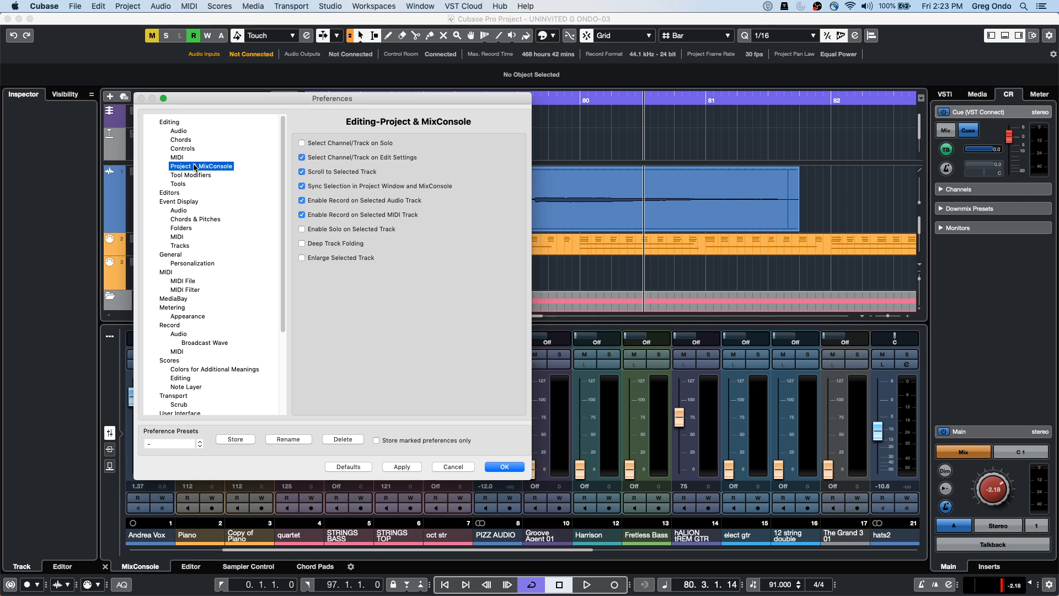
key(Down)
key(Down)
key(Down)
key(Down)
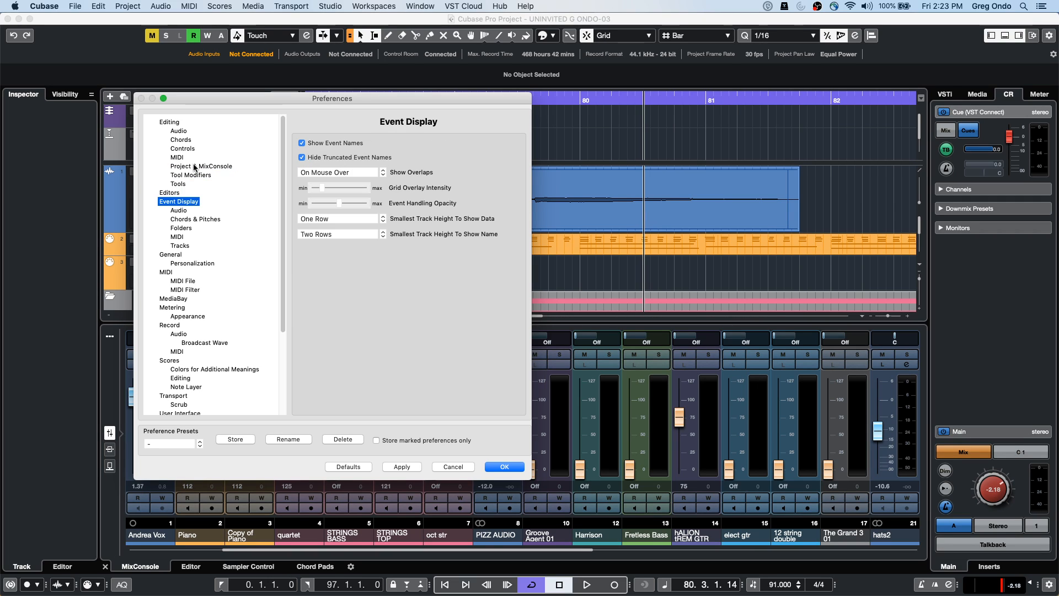
key(Down)
key(Down)
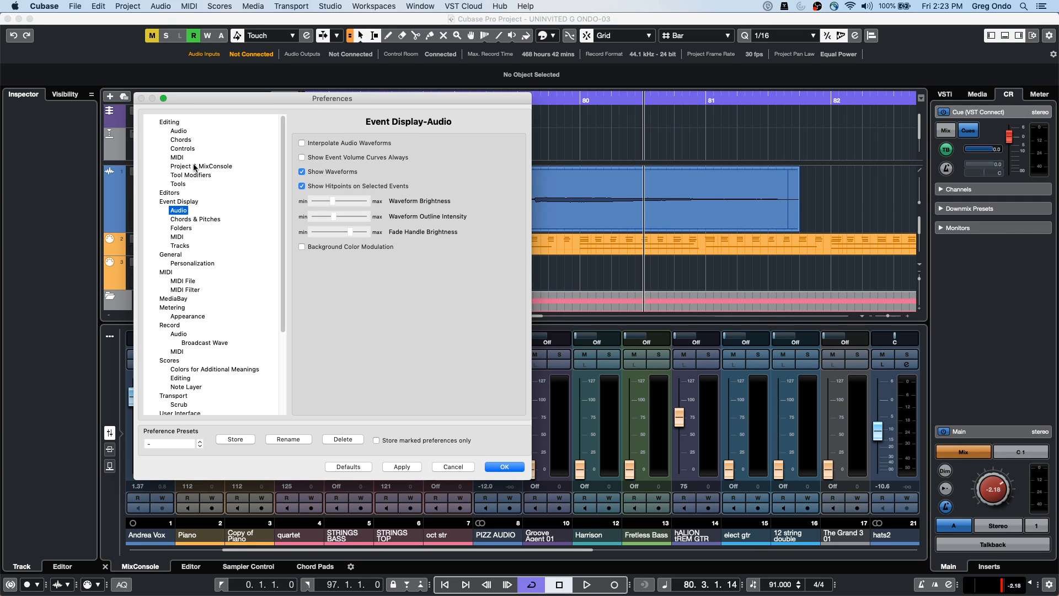
key(Down)
key(Down)
key(Down)
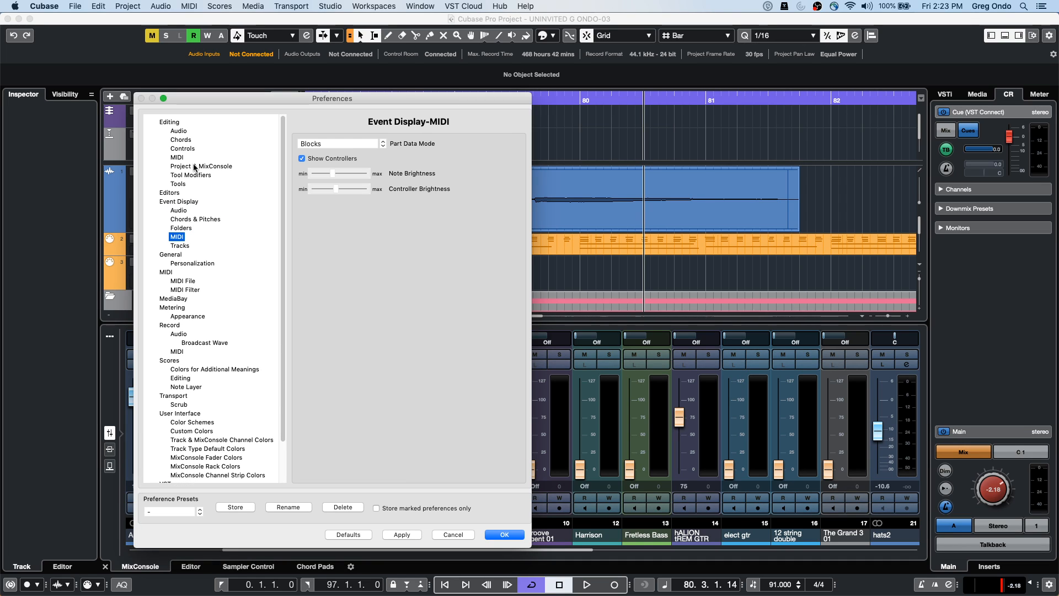
key(Down)
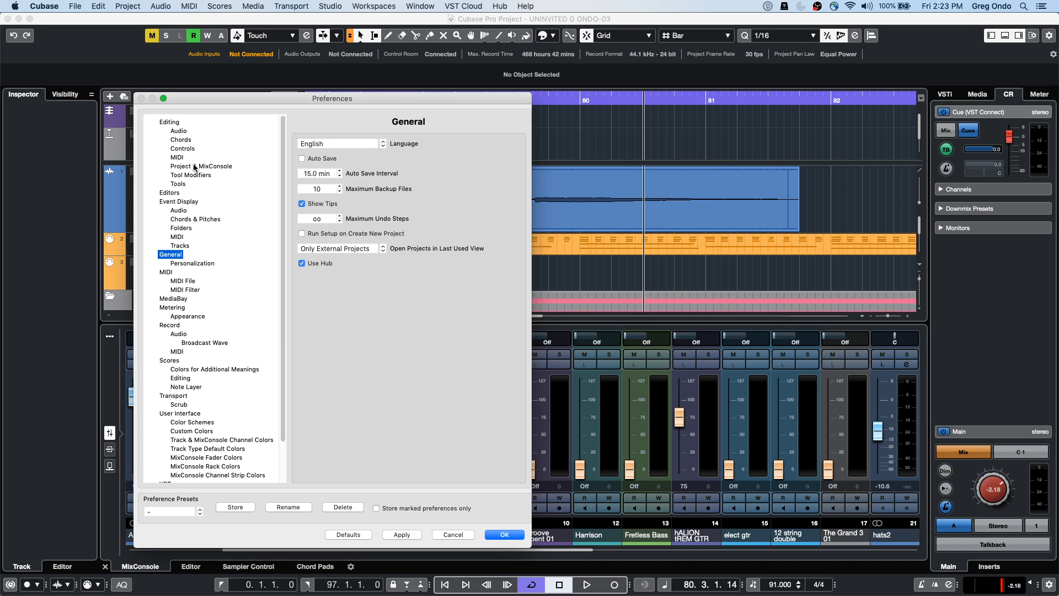
key(Down)
key(Down)
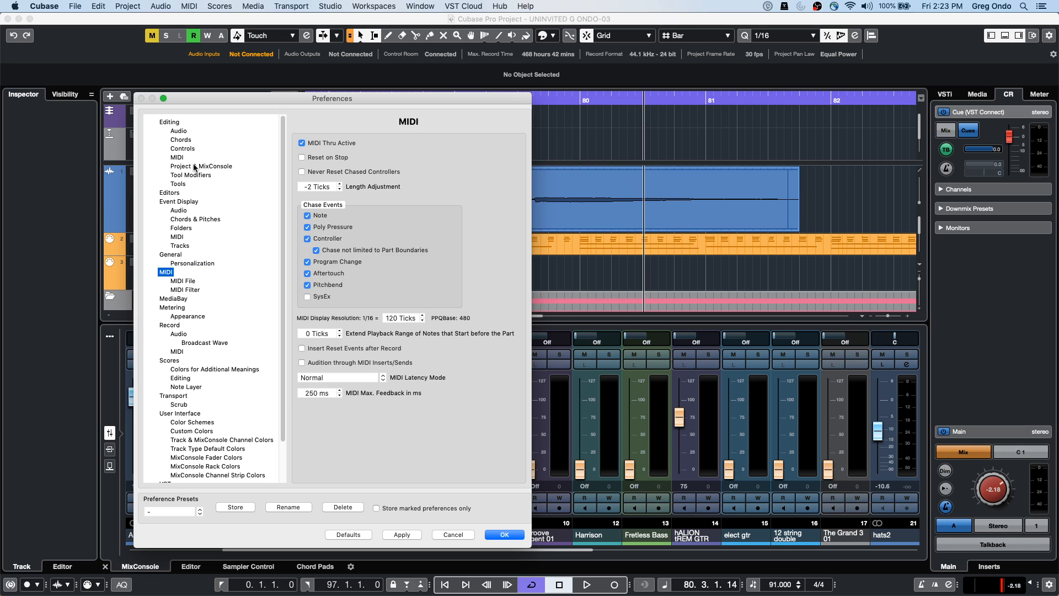
key(Down)
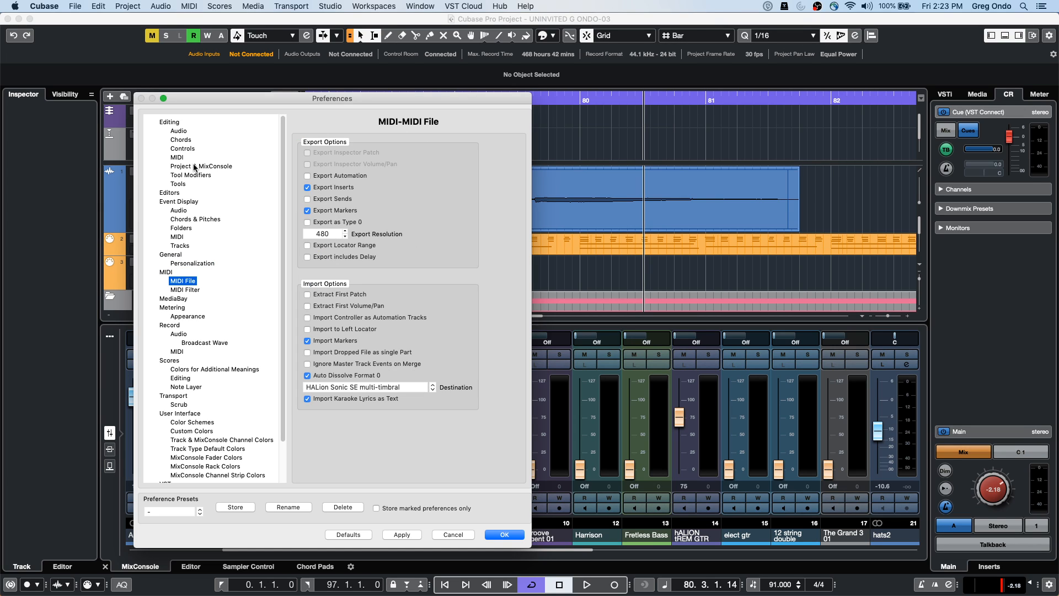
key(Down)
key(Down)
key(Down)
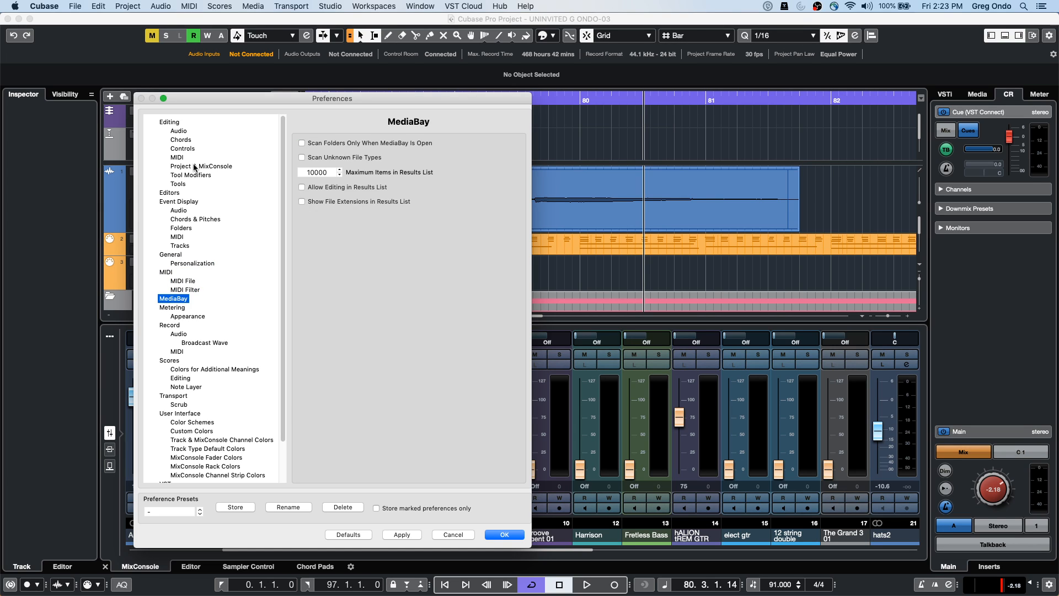
key(Down)
key(Down)
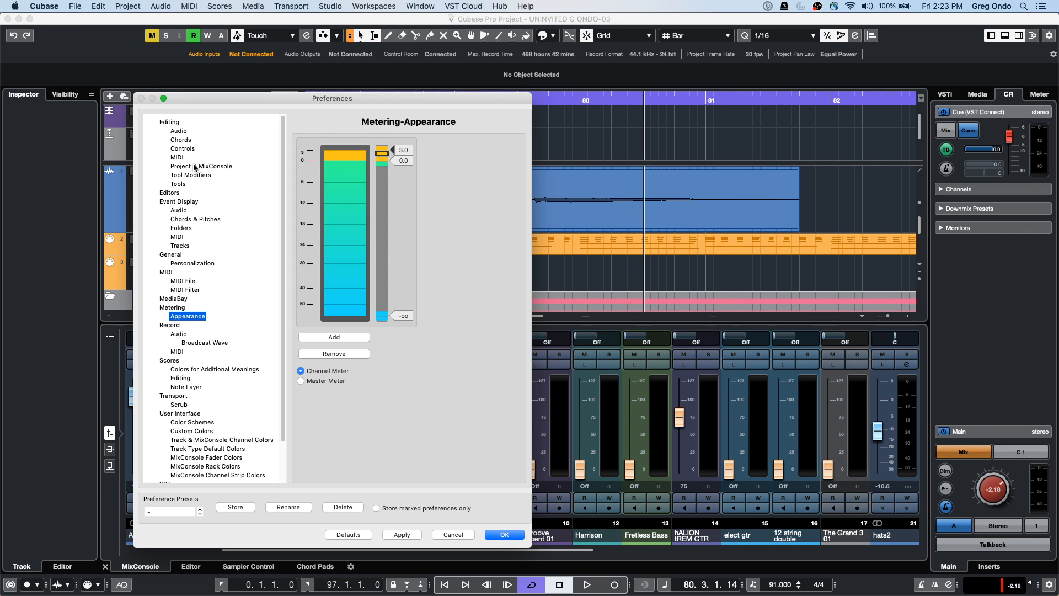
key(Down)
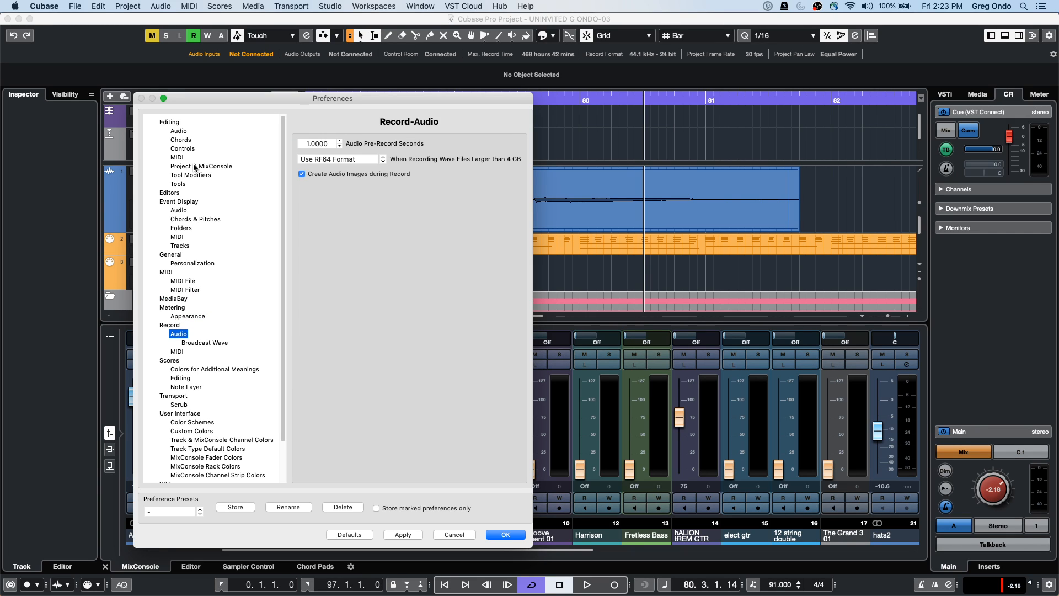
key(Down)
key(Down)
key(Down)
key(Down)
key(Down)
key(Down)
key(Down)
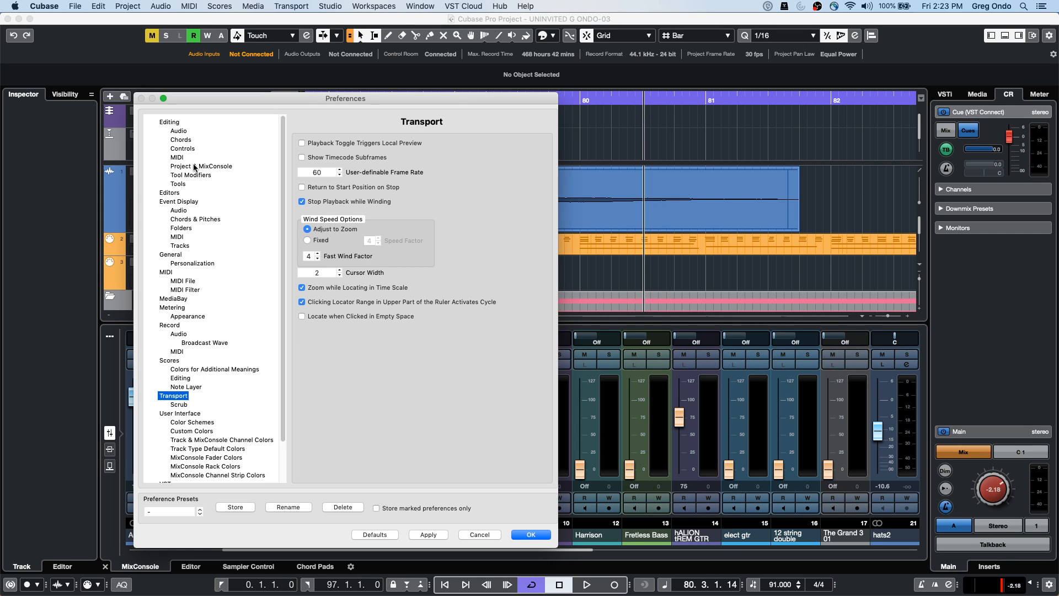
key(Down)
key(Down)
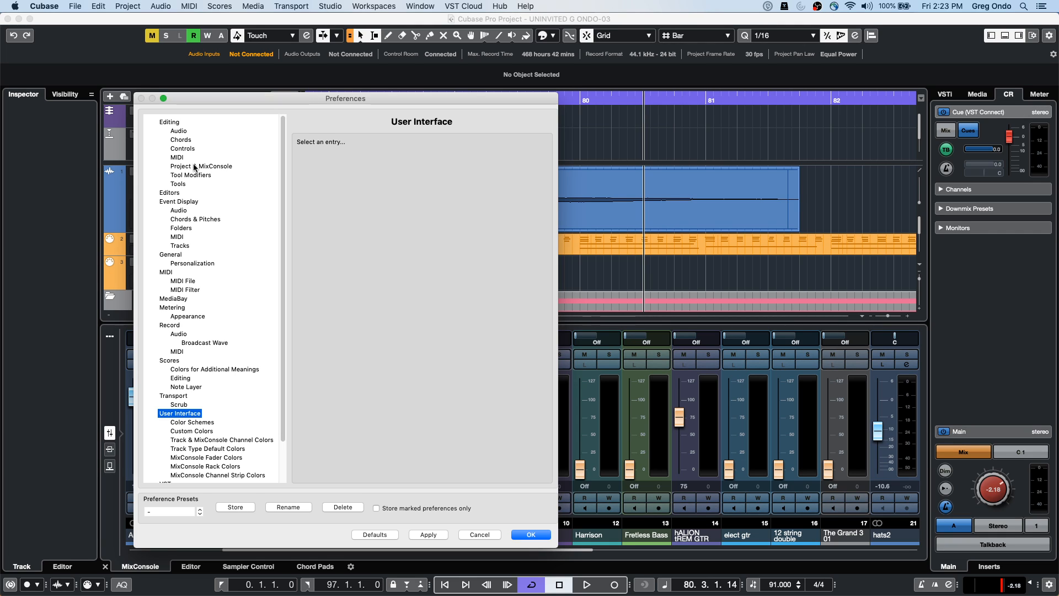
key(Down)
key(Down)
key(Down)
key(Down)
key(Down)
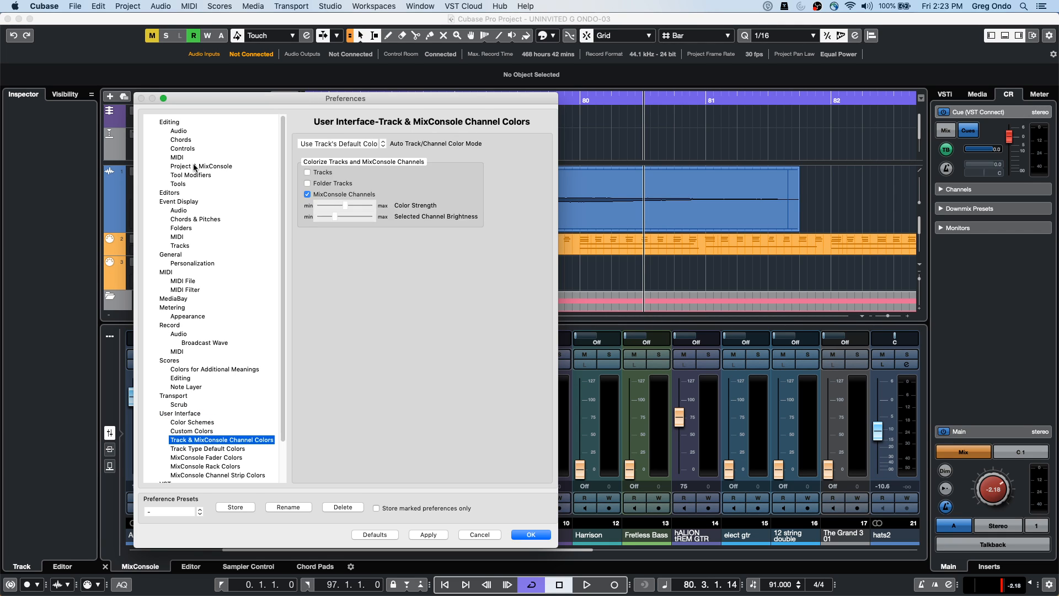
key(Down)
key(Down)
key(Down)
key(Down)
key(Down)
key(Down)
key(Down)
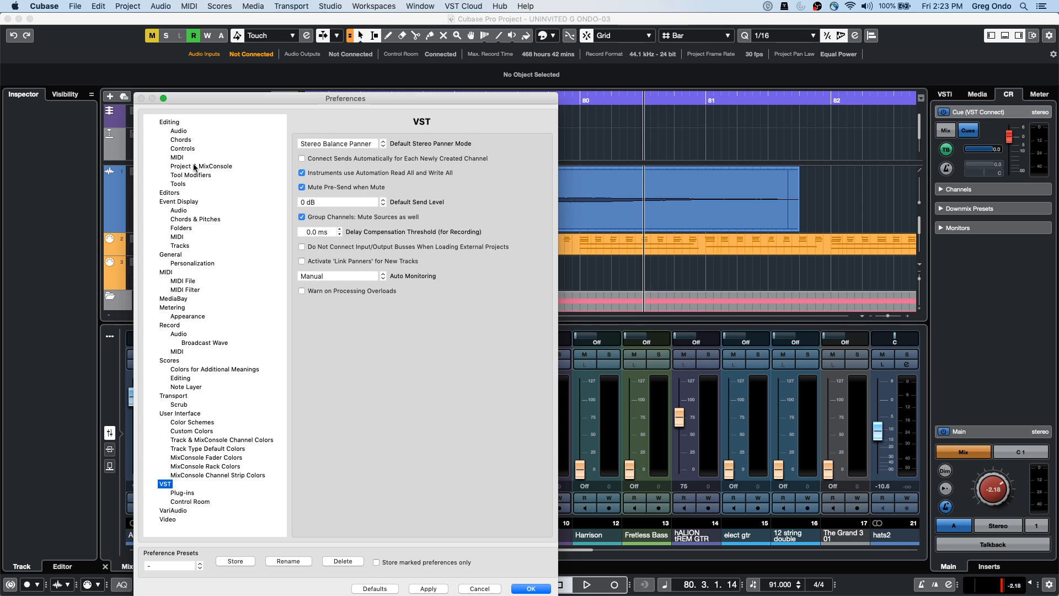
key(Up)
key(Up)
key(Up)
key(Up)
key(Up)
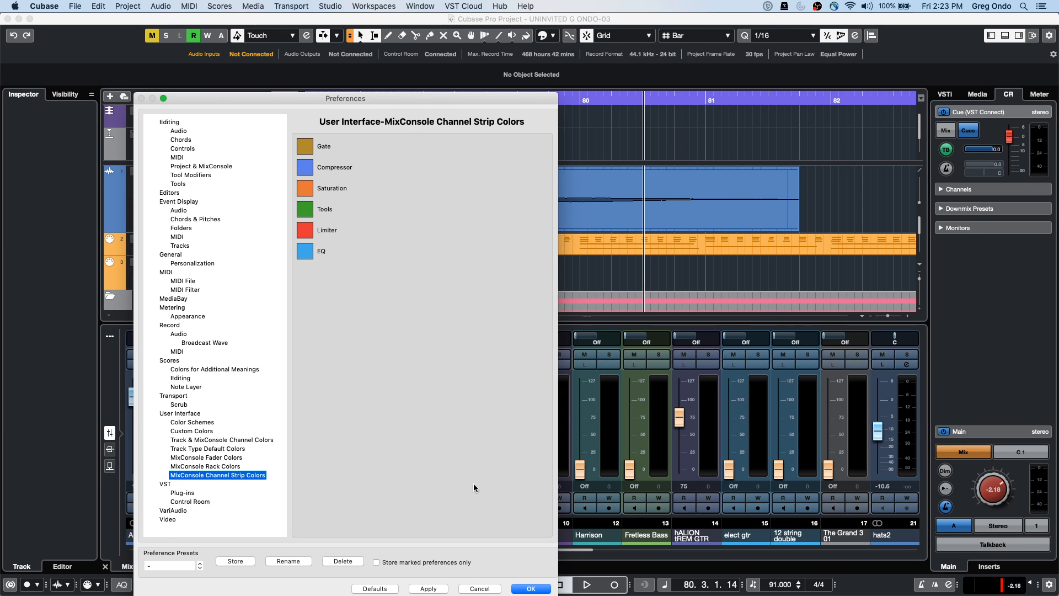
click(525, 589)
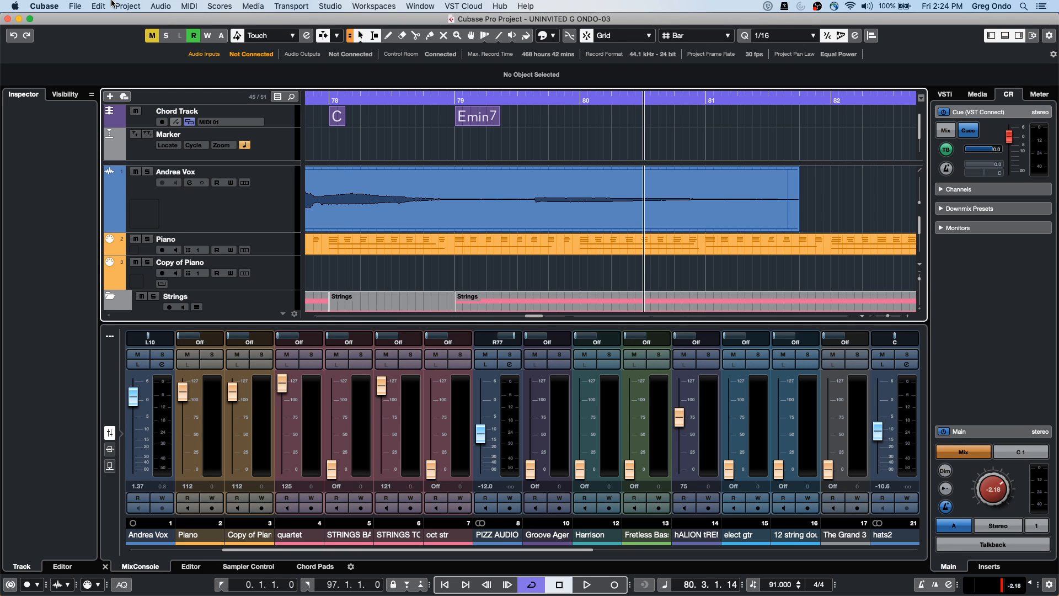
Select the Andrea Vox event and scroll down to the oct str and Guitars tracks
click(398, 206)
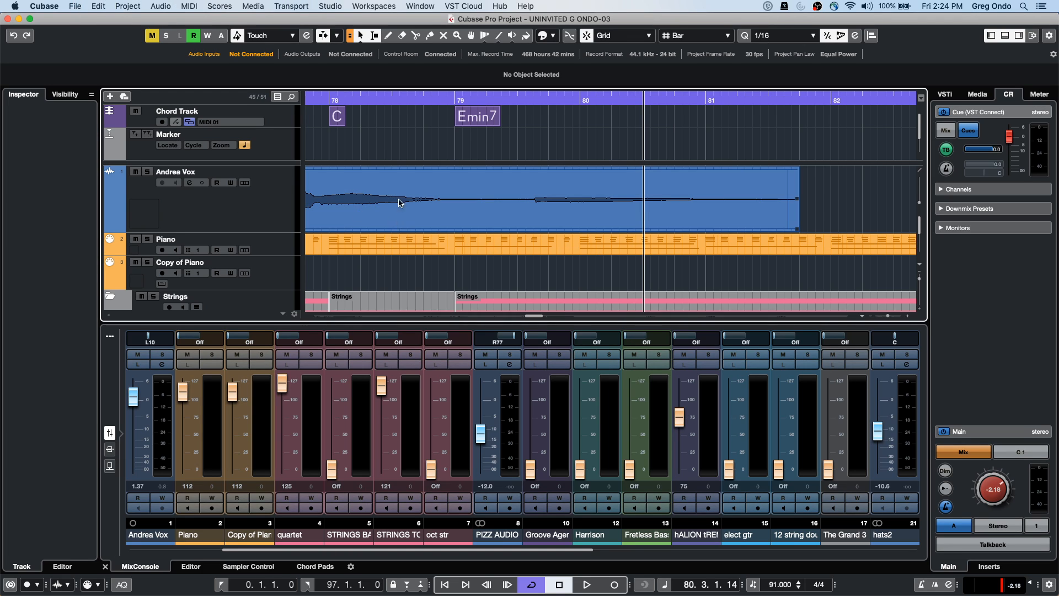
scroll(442, 215, down, 5)
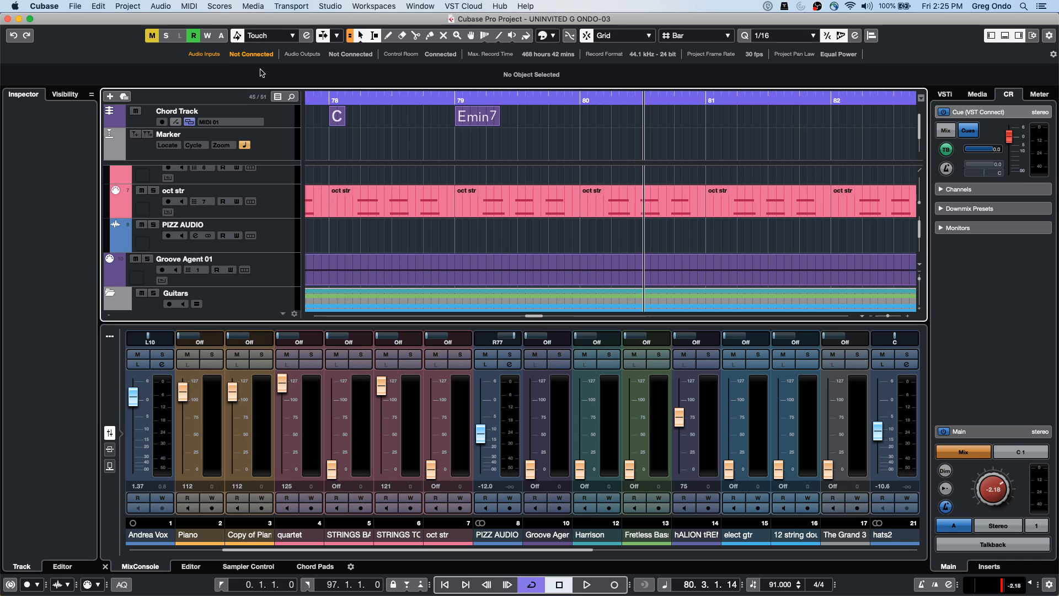
click(334, 6)
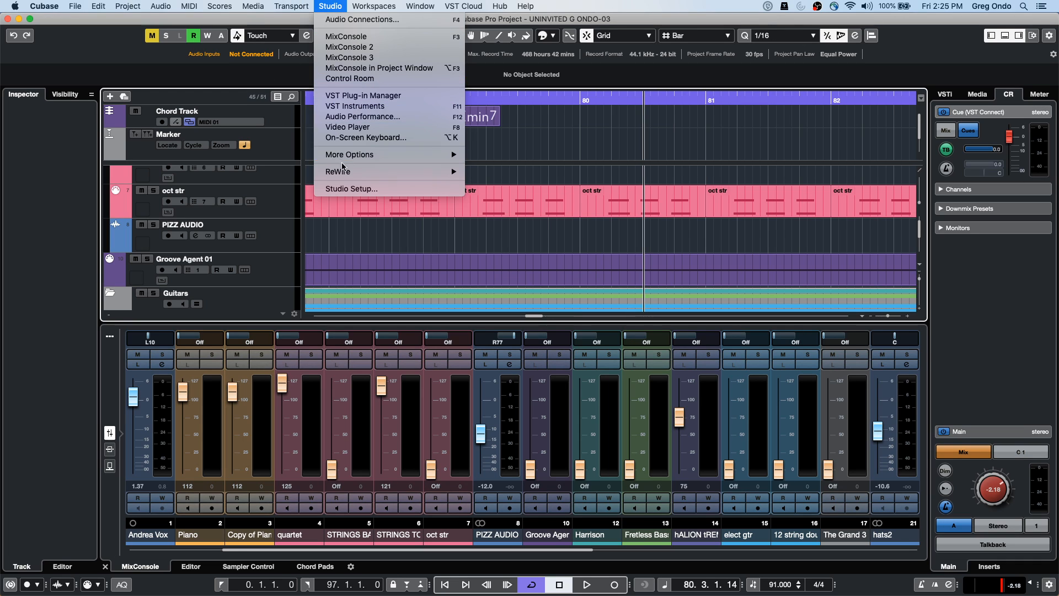
click(350, 189)
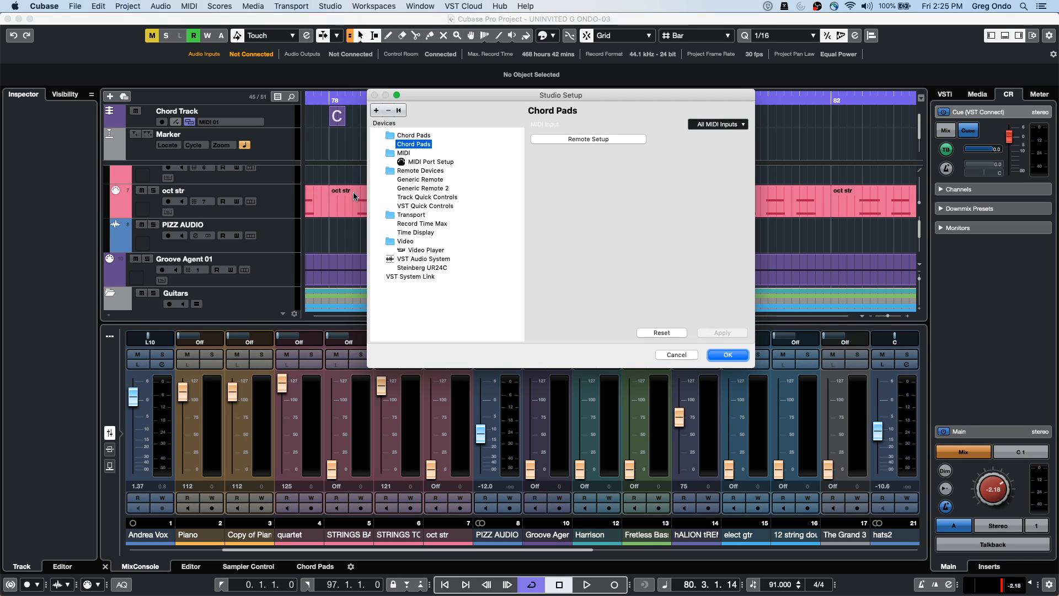
click(429, 268)
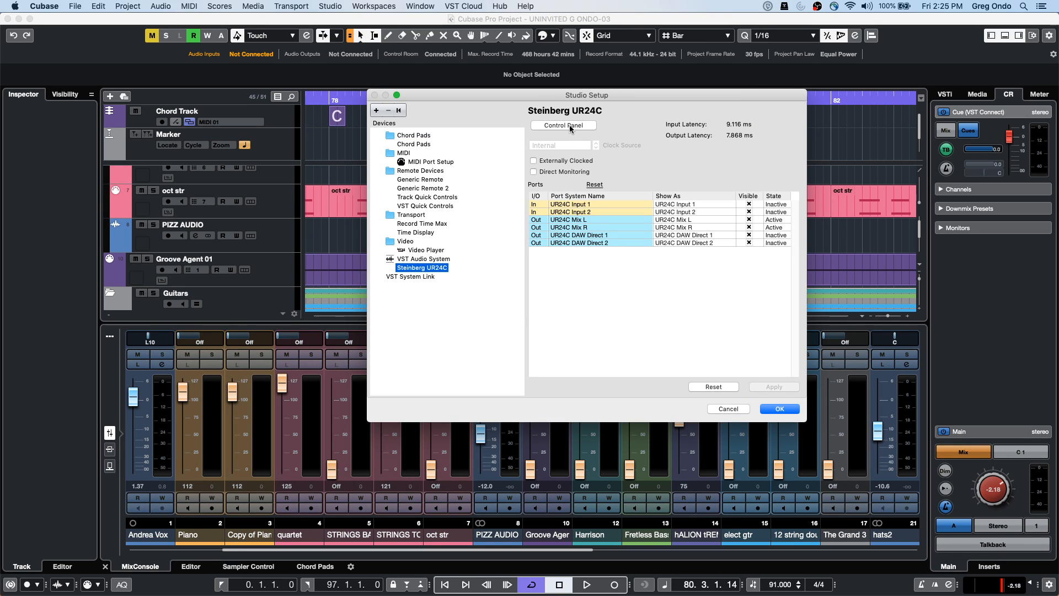
click(571, 126)
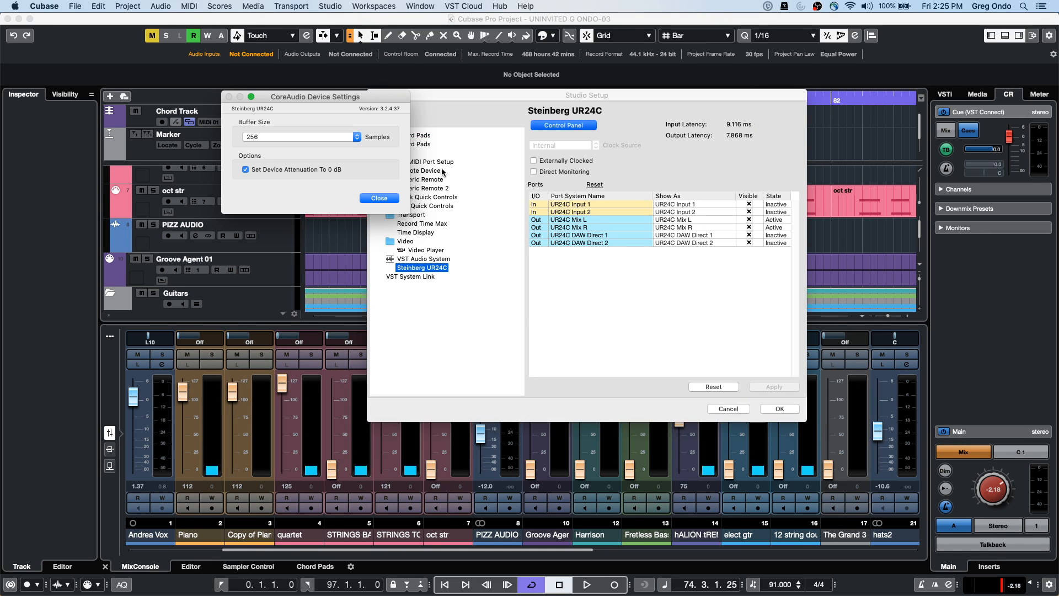
click(383, 197)
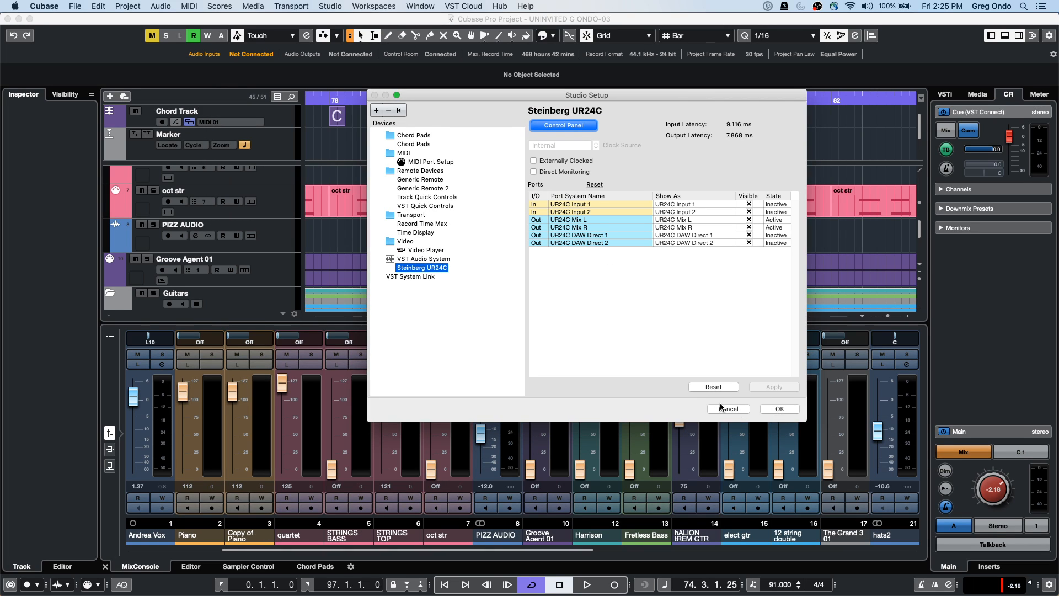
click(722, 409)
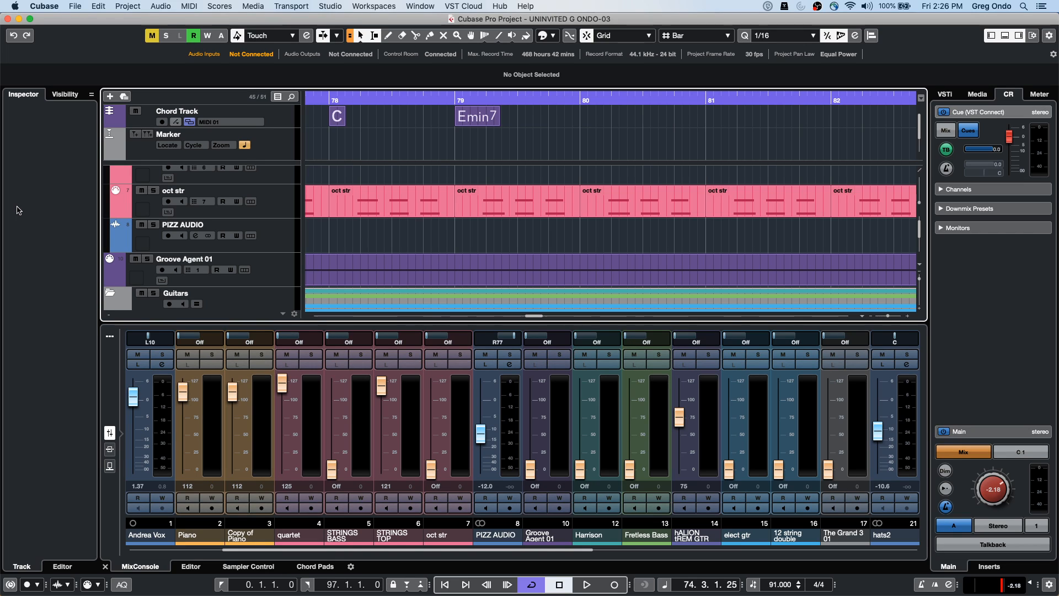
Start File > Back up Project into a new untitled folder inside Uninvited C8
click(75, 6)
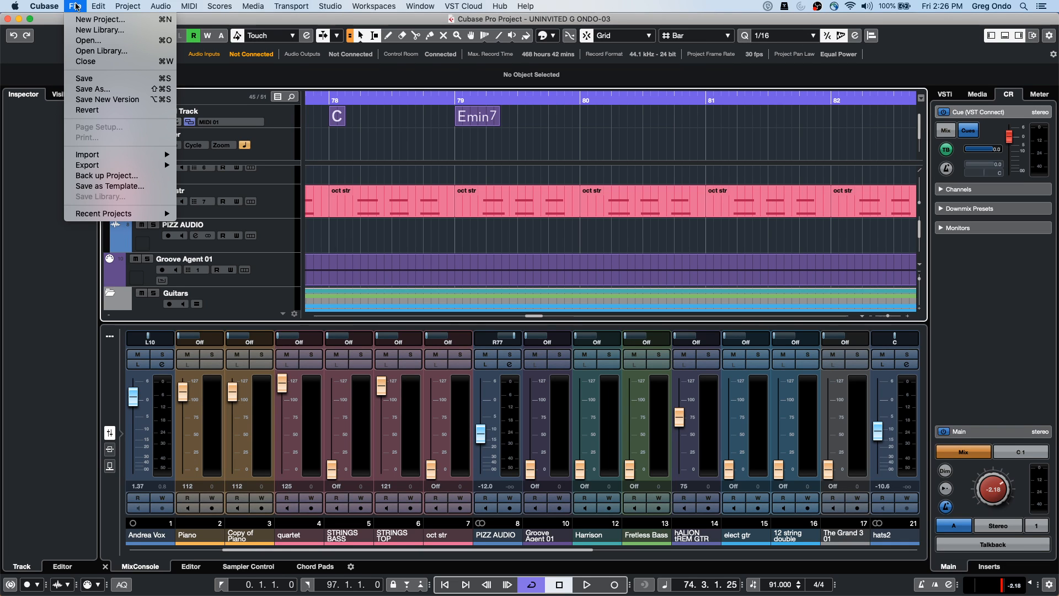
click(91, 176)
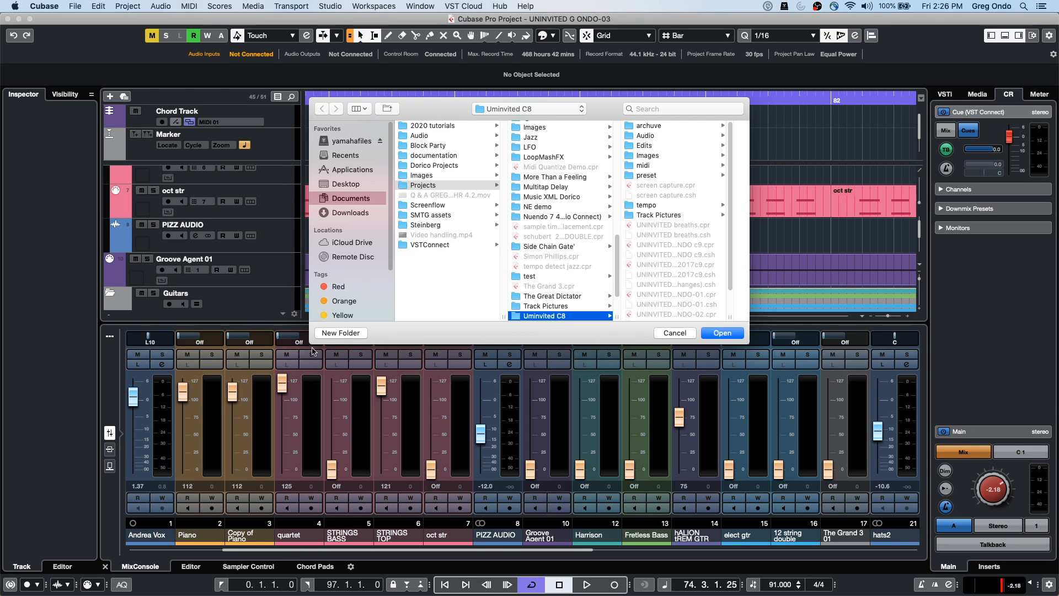
click(341, 333)
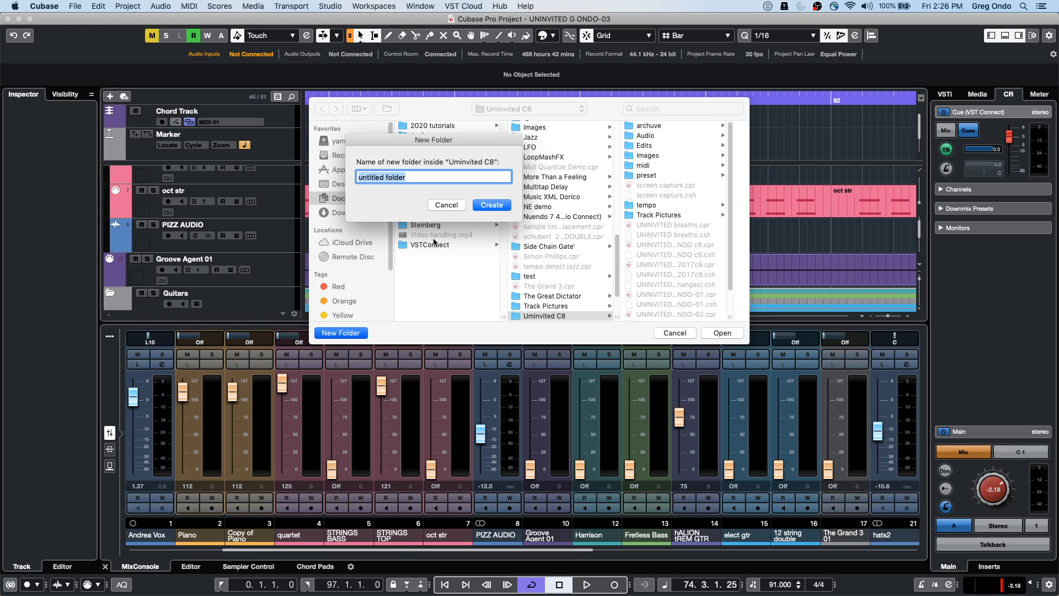
key(Return)
click(715, 332)
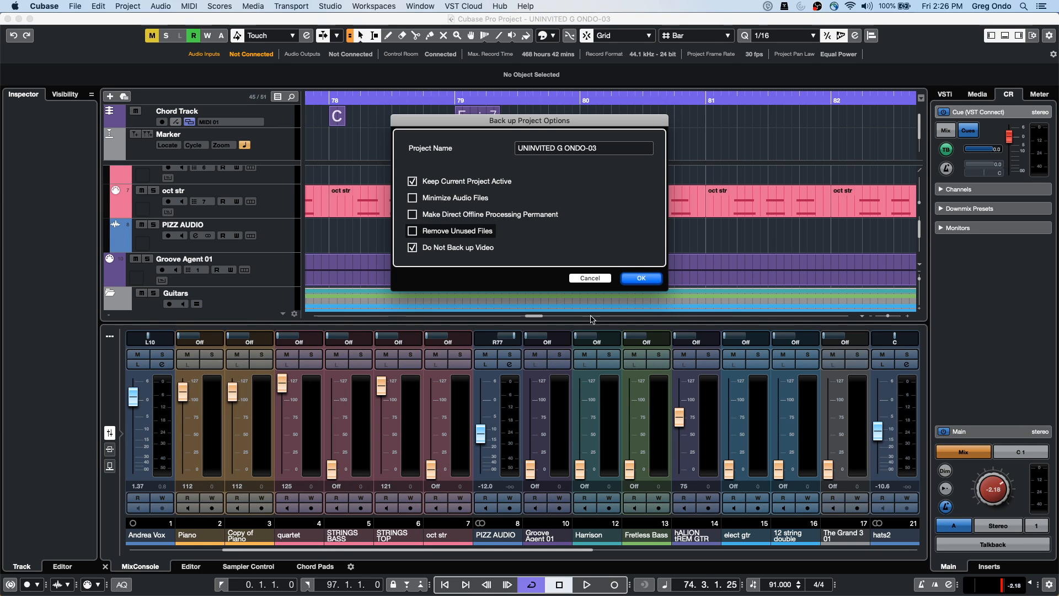
Cancel the Back up Project Options dialog
click(594, 279)
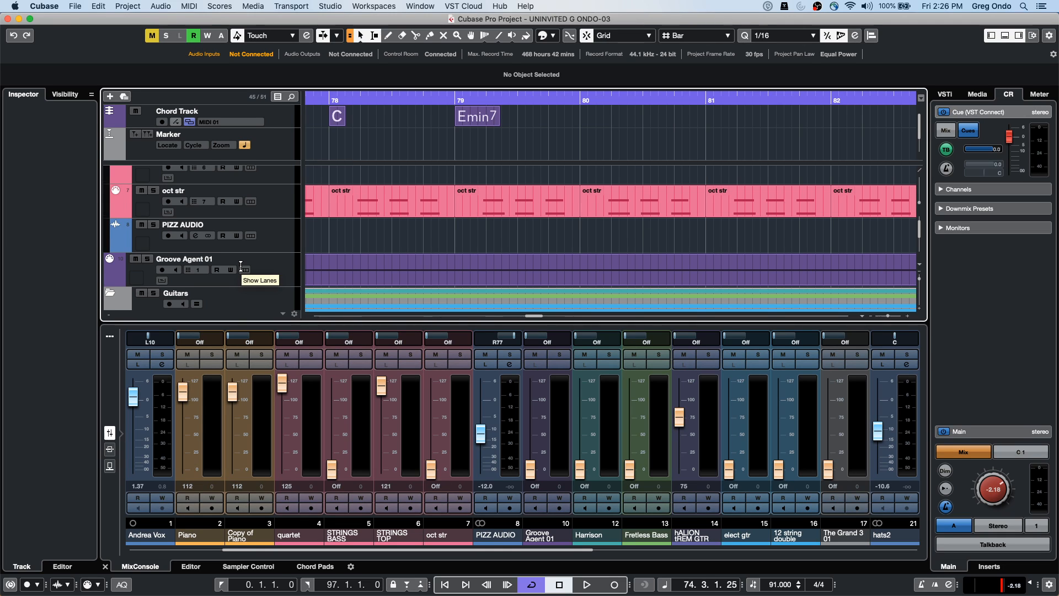
scroll(241, 266, down, 1)
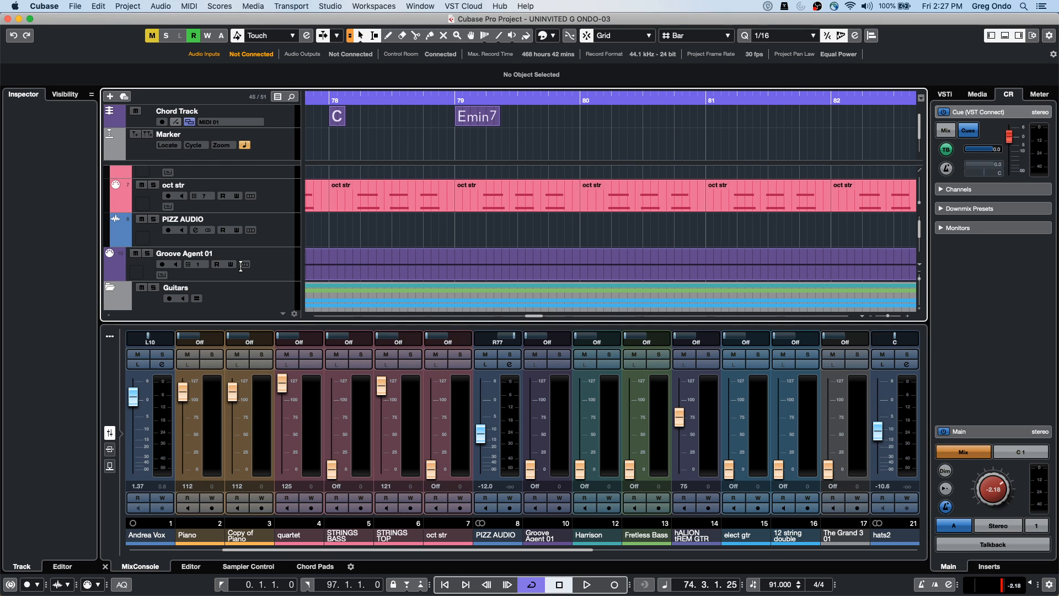
Put the cursor at bar 78, scroll up to Andrea Vox and zoom around bar 66
click(399, 100)
drag(400, 72, 404, 7)
scroll(384, 243, up, 5)
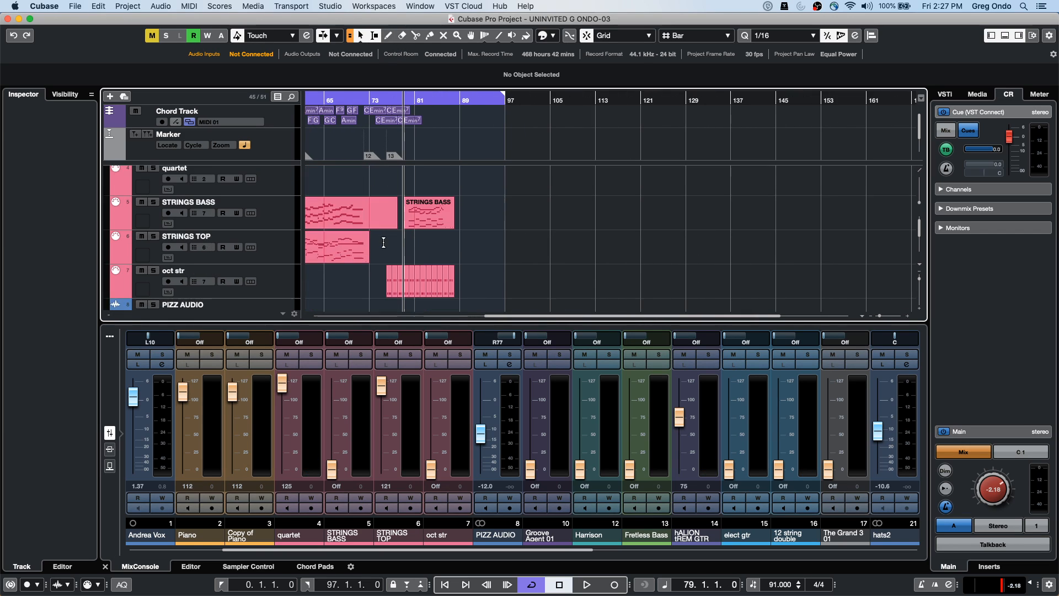
scroll(383, 242, up, 4)
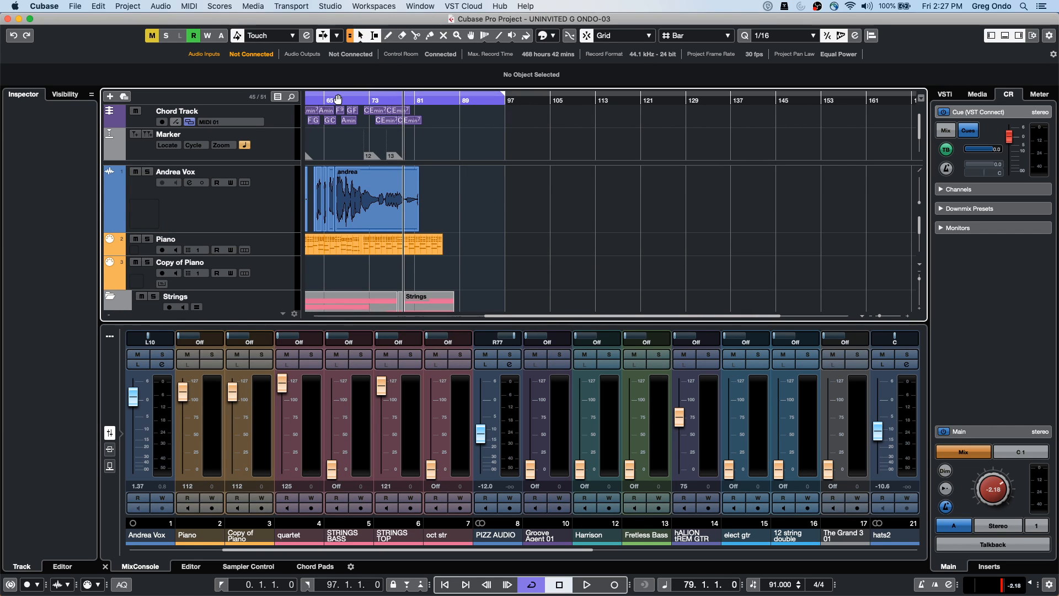
drag(334, 101, 439, 210)
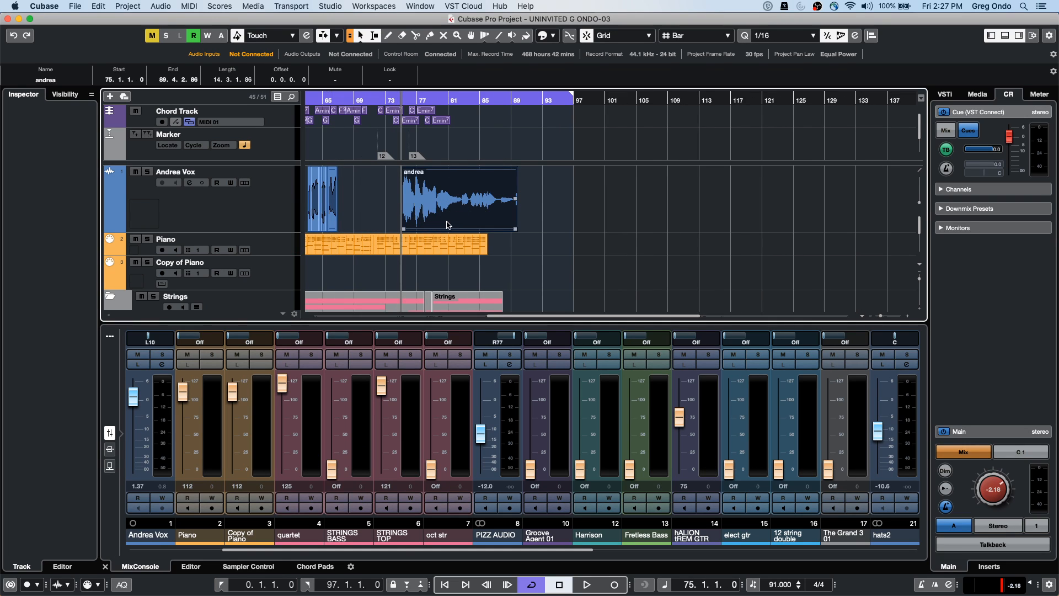
Trim the andrea event's right edge so it ends at bar 86
drag(509, 229, 486, 229)
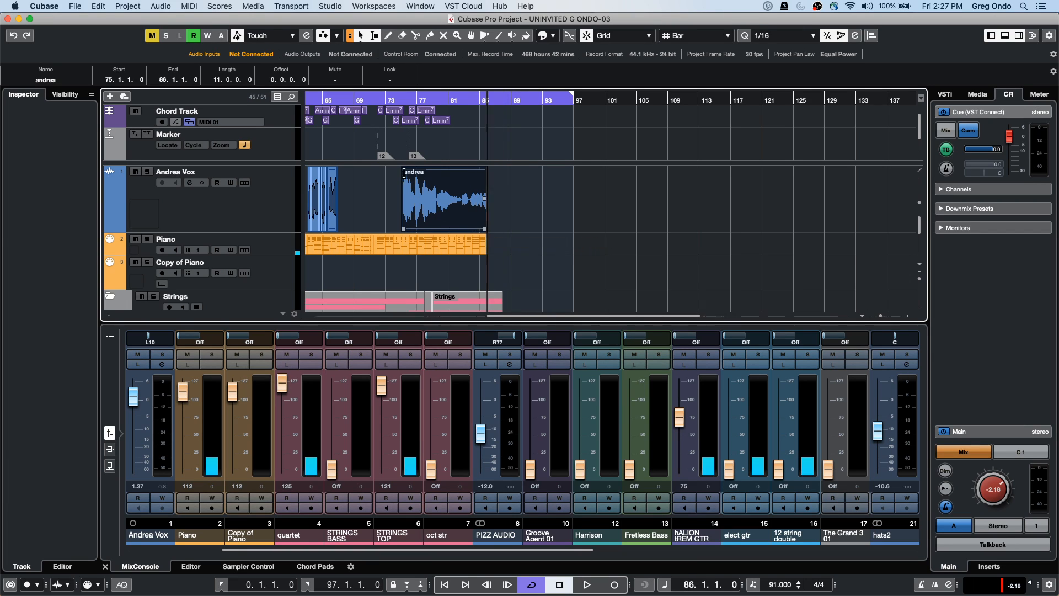
click(438, 241)
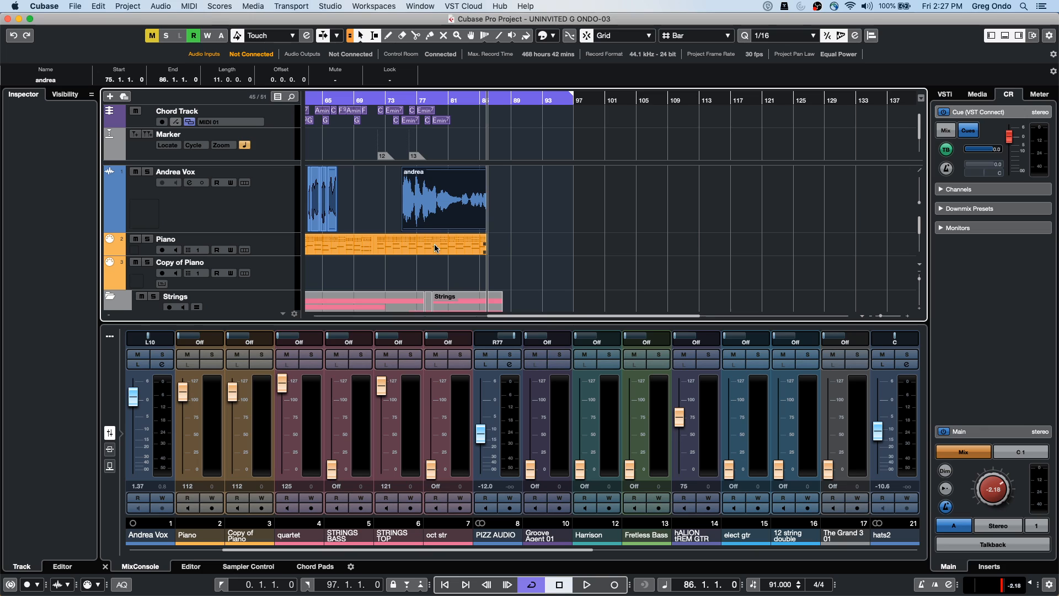
click(433, 220)
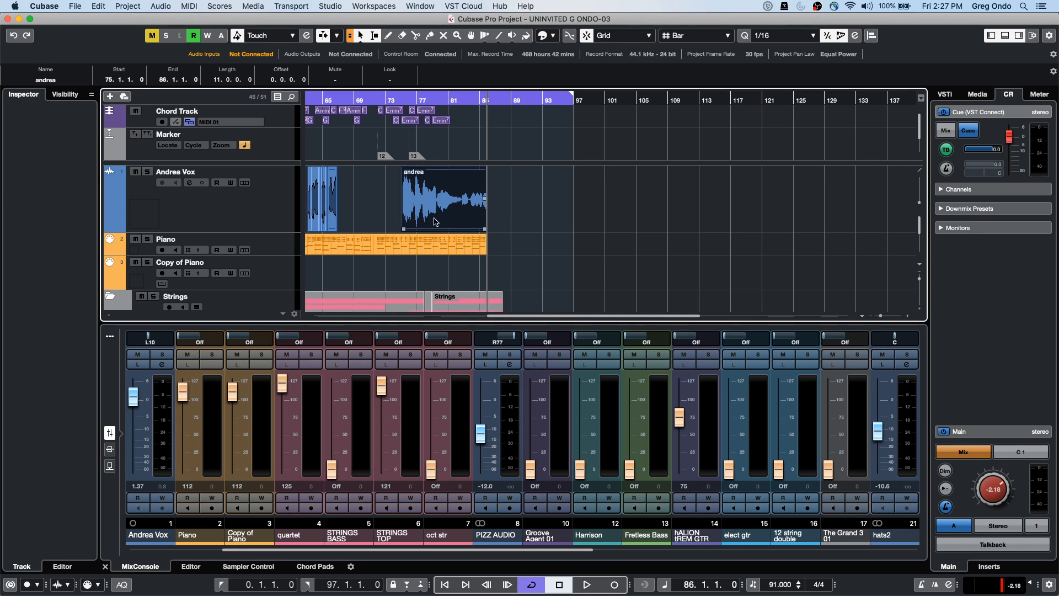
Slip the andrea audio inside the event until its offset reads 4.0.0.19
drag(450, 223, 479, 220)
drag(486, 221, 405, 208)
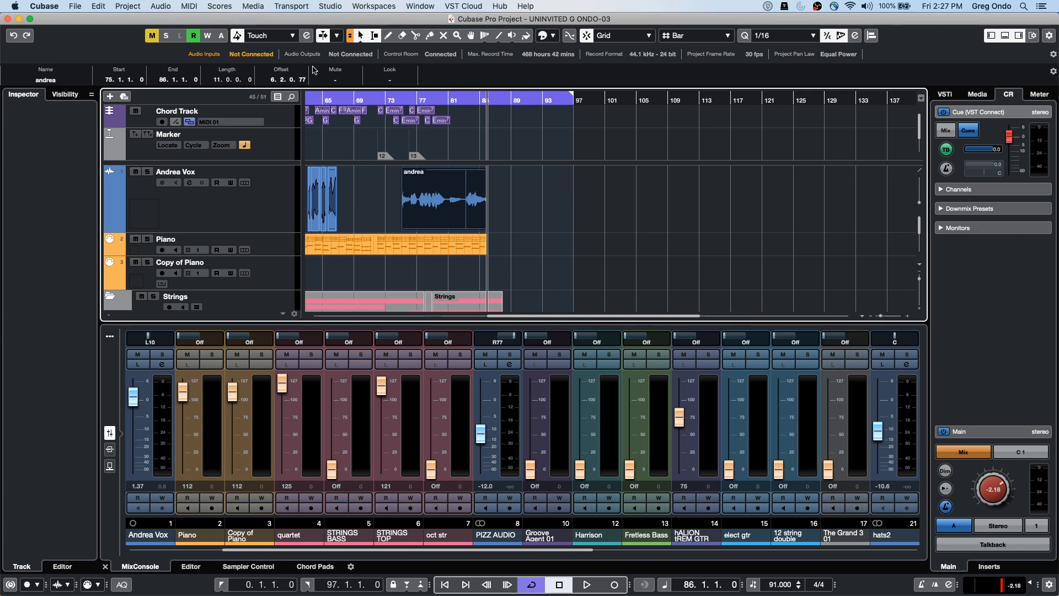
scroll(283, 82, down, 2)
scroll(283, 82, up, 3)
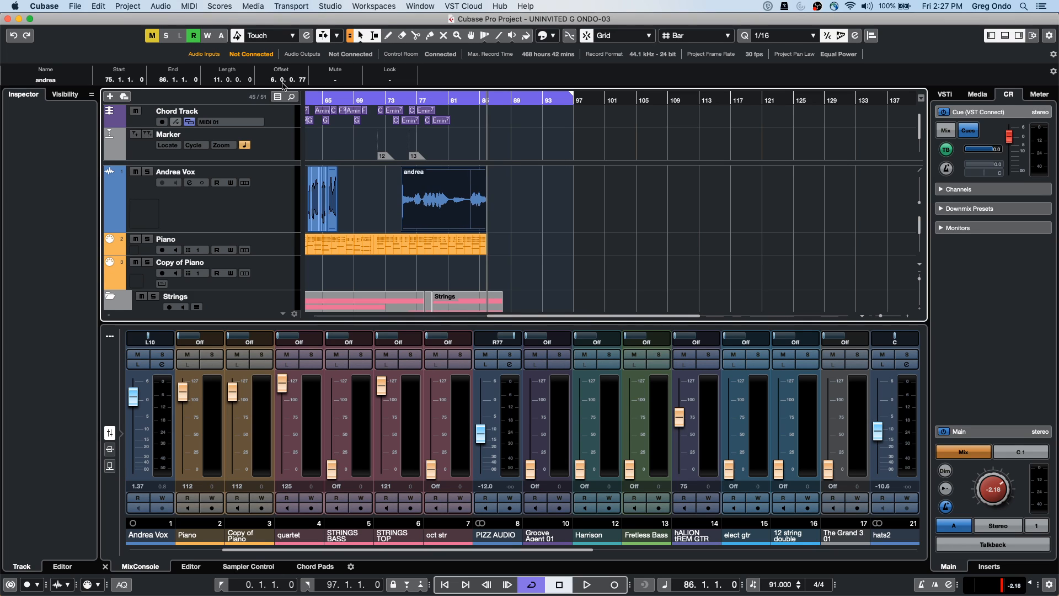
scroll(292, 82, up, 4)
scroll(291, 82, down, 1)
scroll(306, 78, up, 3)
scroll(305, 82, up, 1)
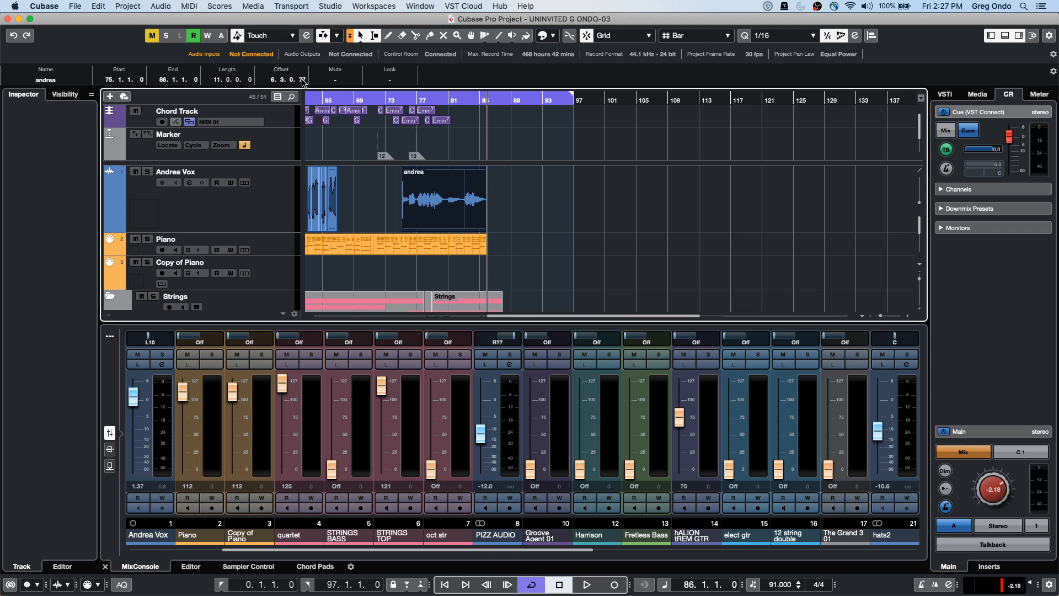
scroll(292, 83, up, 2)
scroll(277, 83, up, 1)
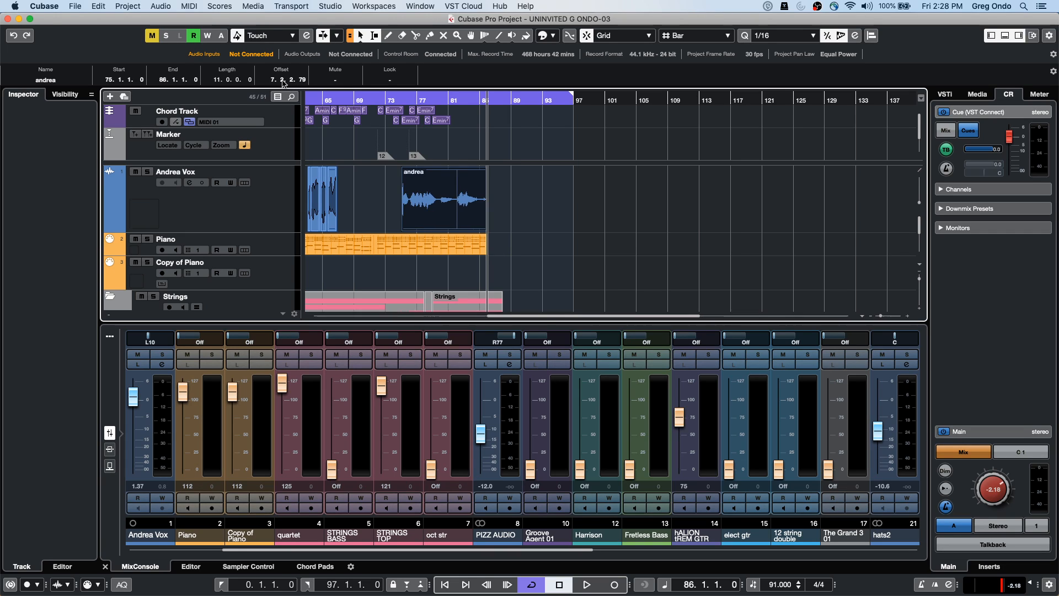
scroll(282, 82, down, 2)
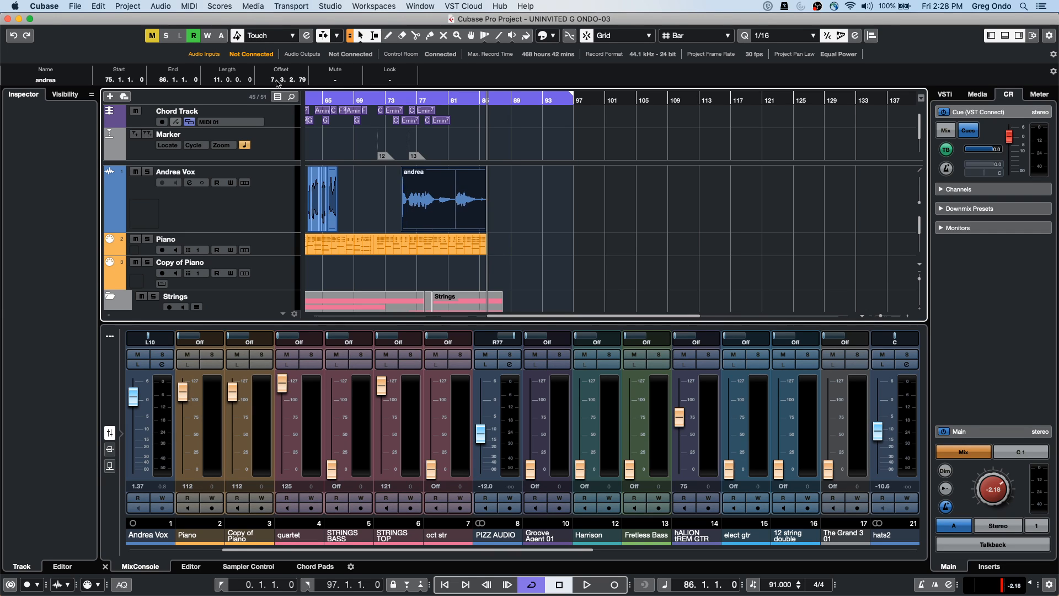
scroll(283, 81, up, 1)
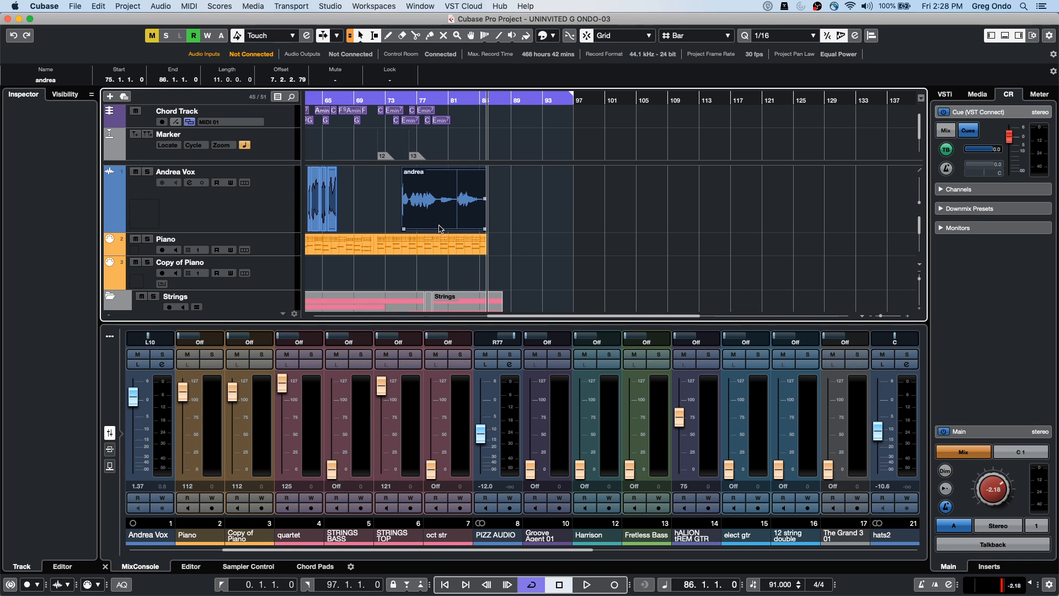
drag(438, 215, 466, 218)
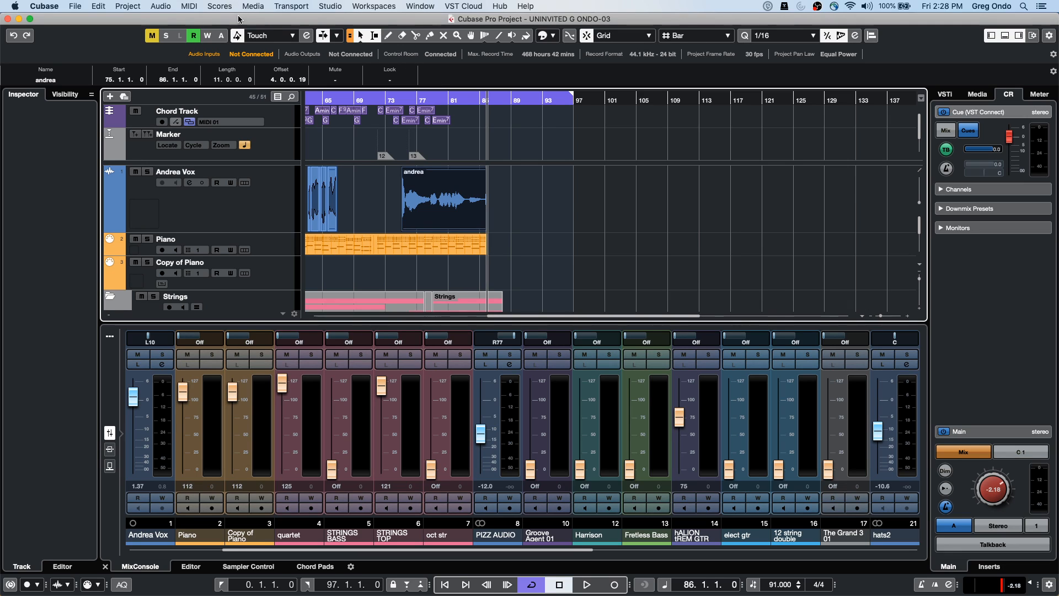
Add a 5.1 output bus in Audio Connections
click(335, 7)
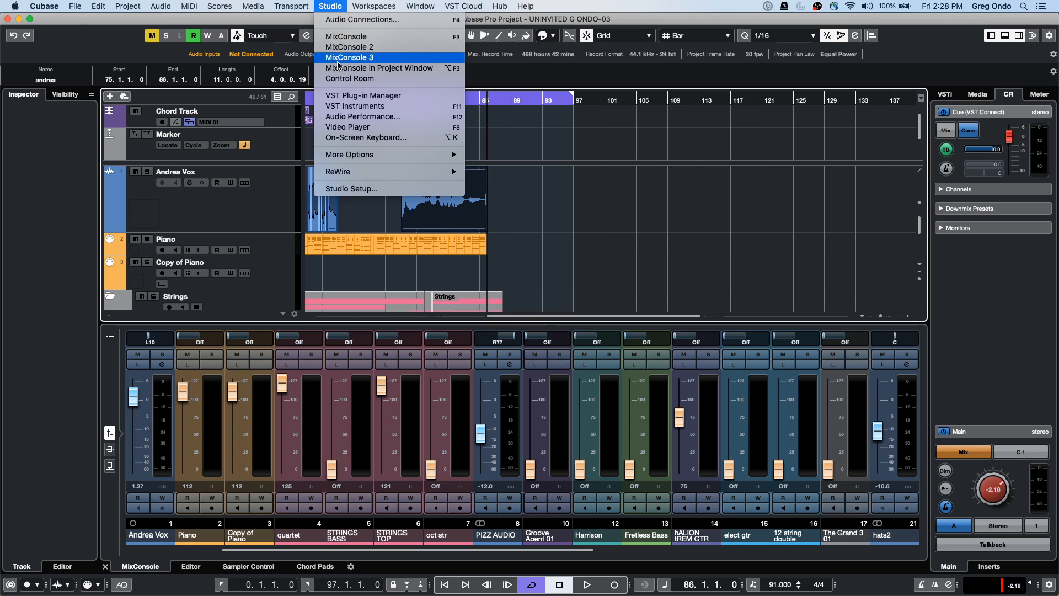
click(339, 19)
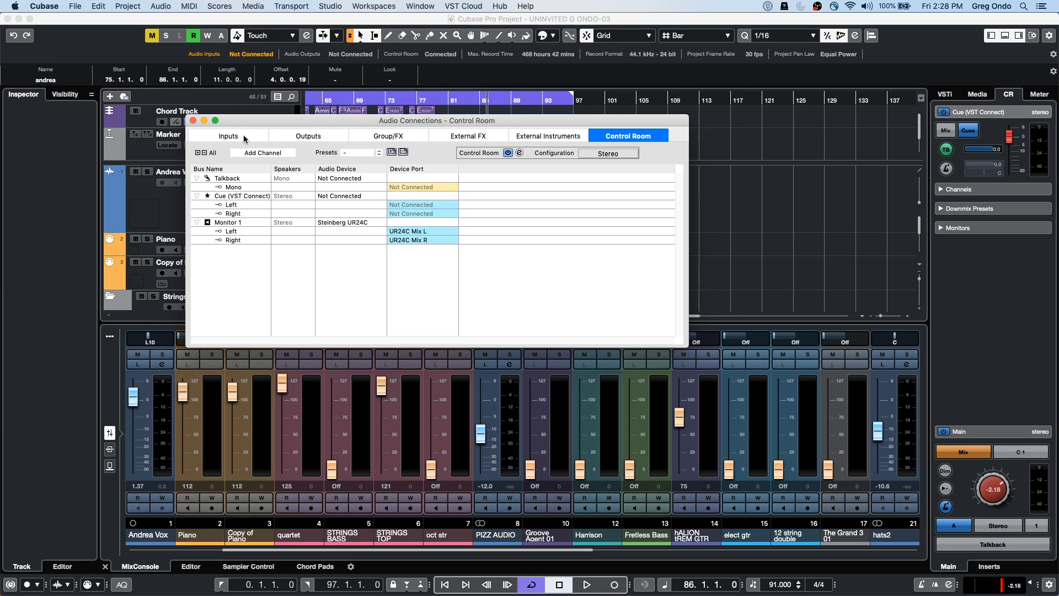
click(300, 136)
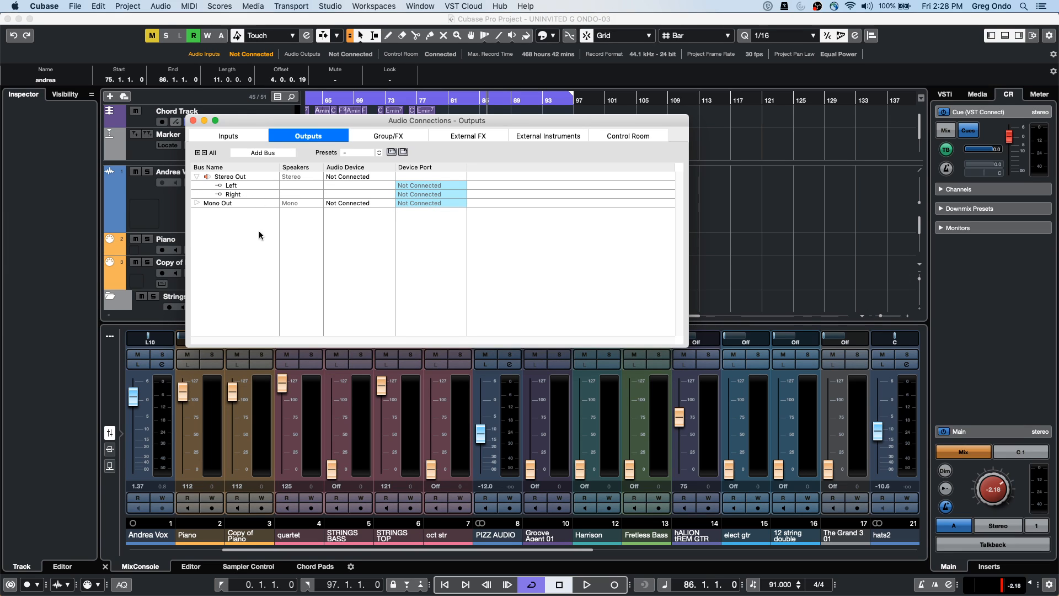
right_click(228, 225)
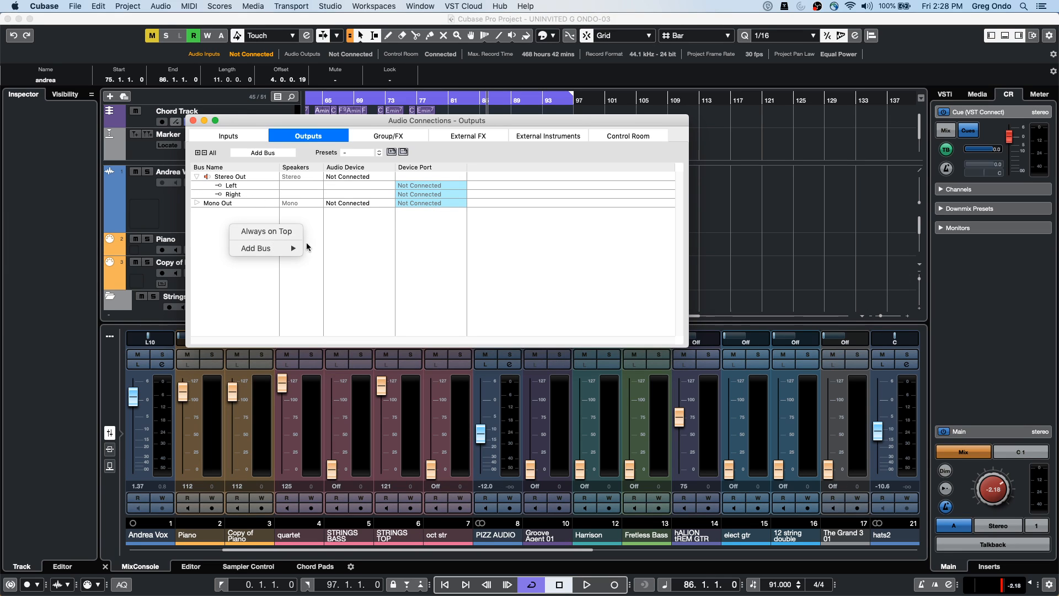
mouse_move(276, 249)
click(329, 303)
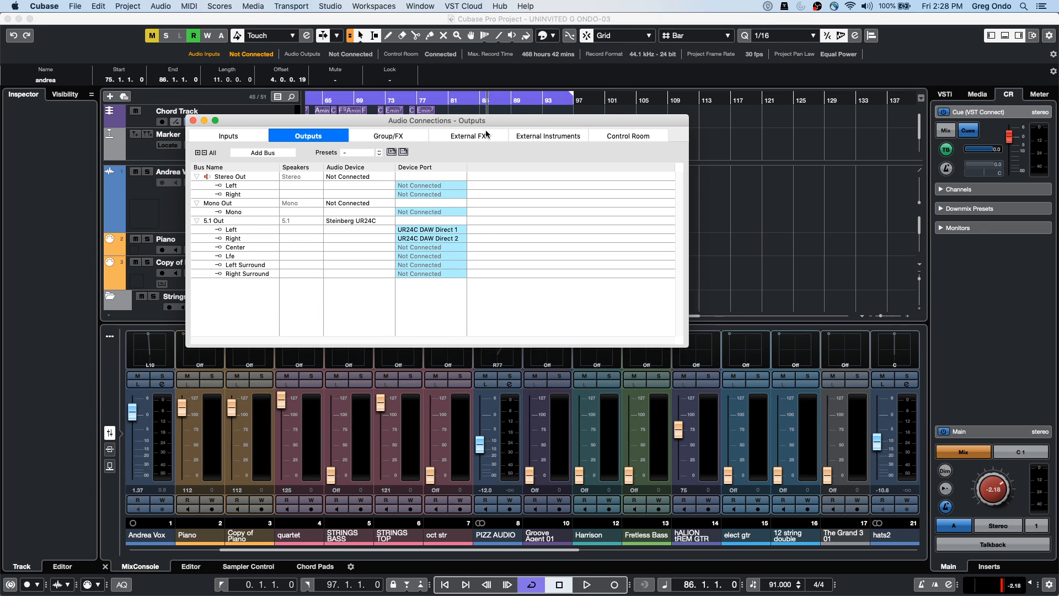
Add a 5.1 Monitor 2 bus to the control room and expand its six channels
click(620, 136)
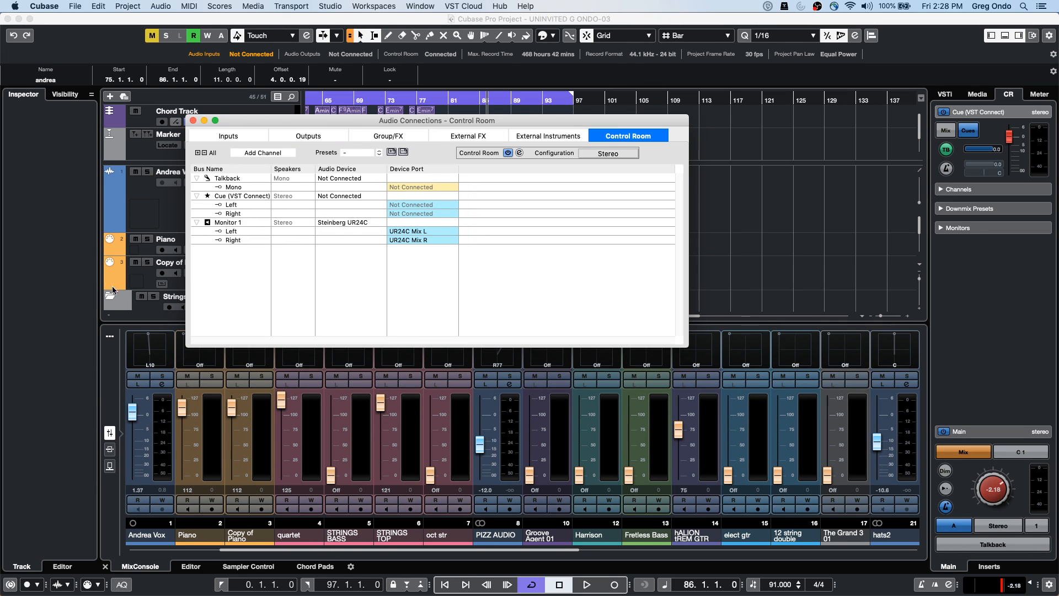
right_click(237, 264)
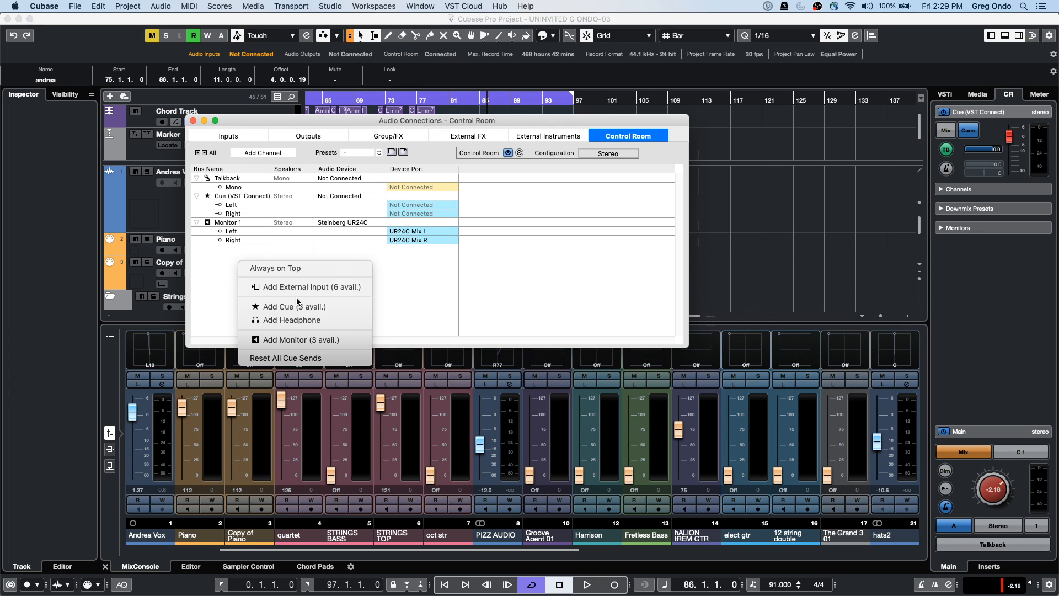
click(298, 340)
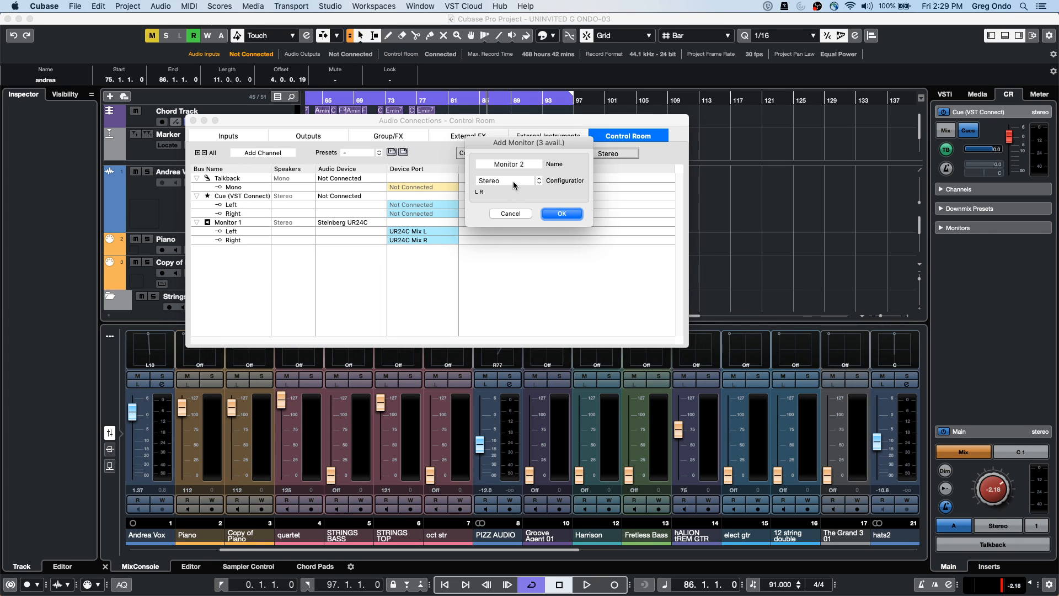
click(512, 181)
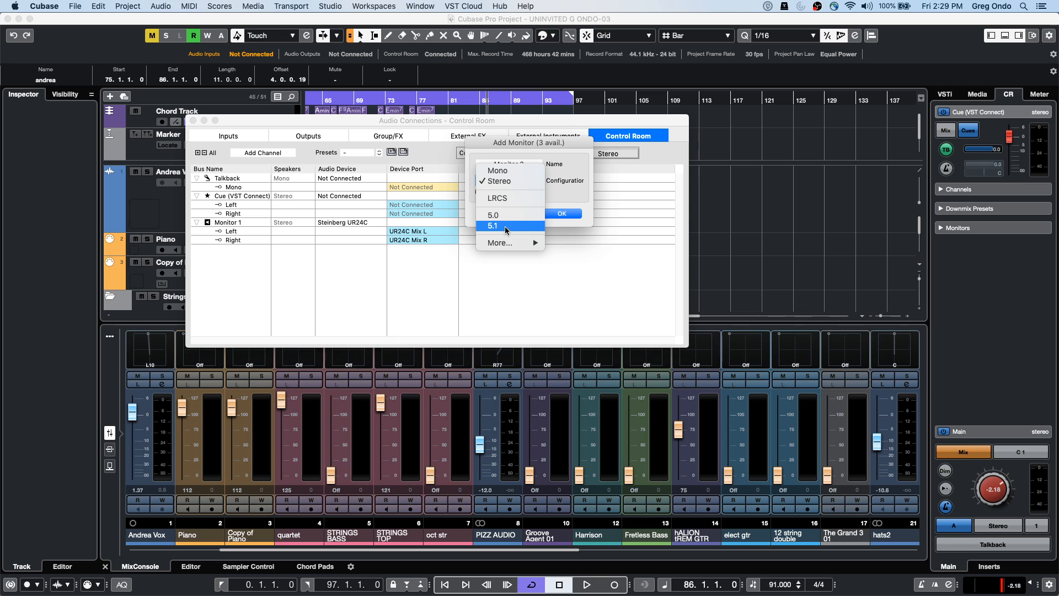
click(506, 226)
click(562, 214)
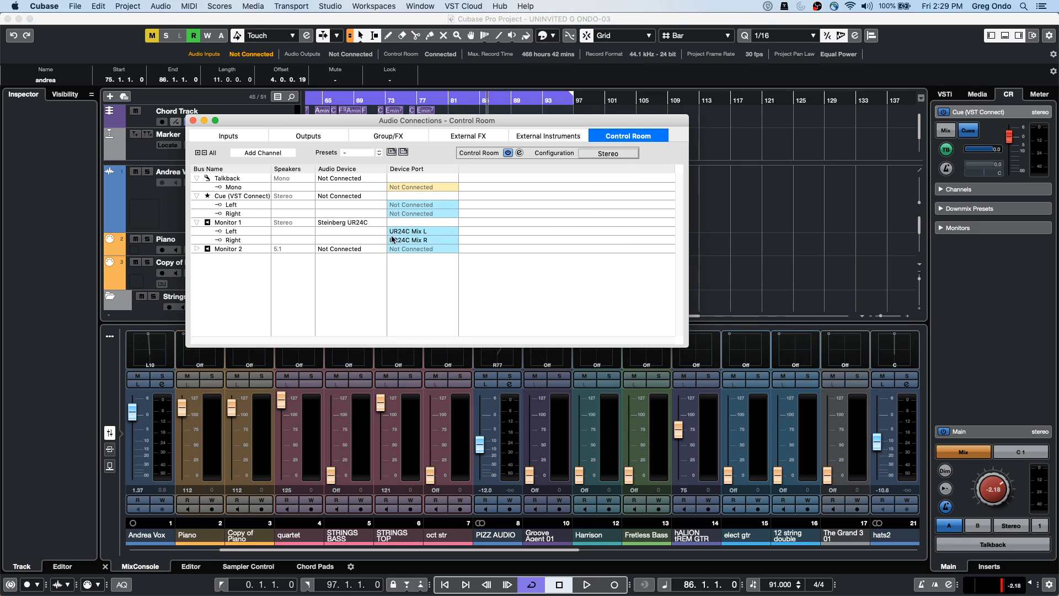
click(196, 249)
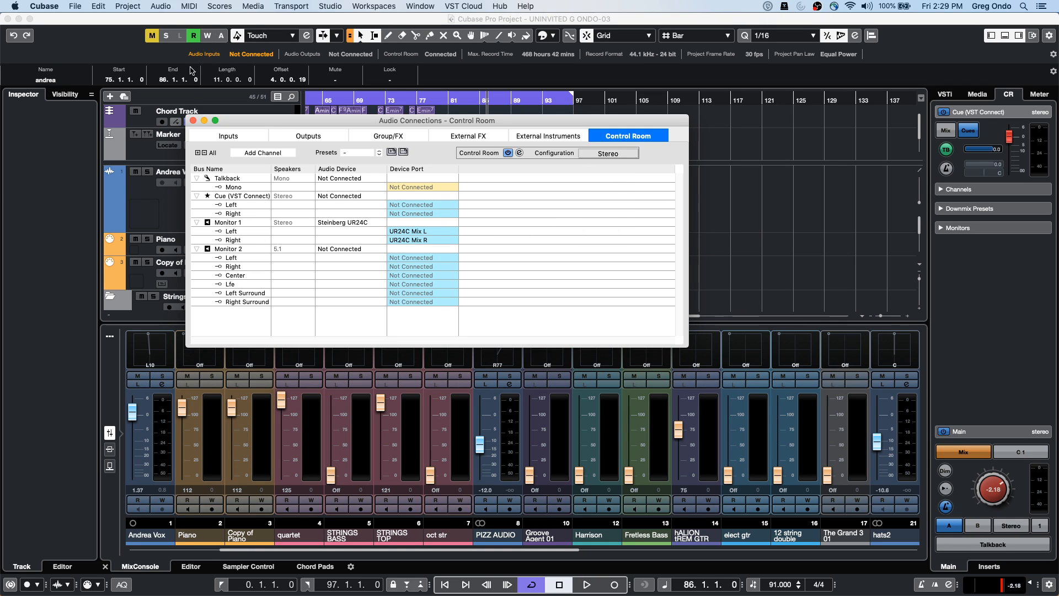
click(193, 120)
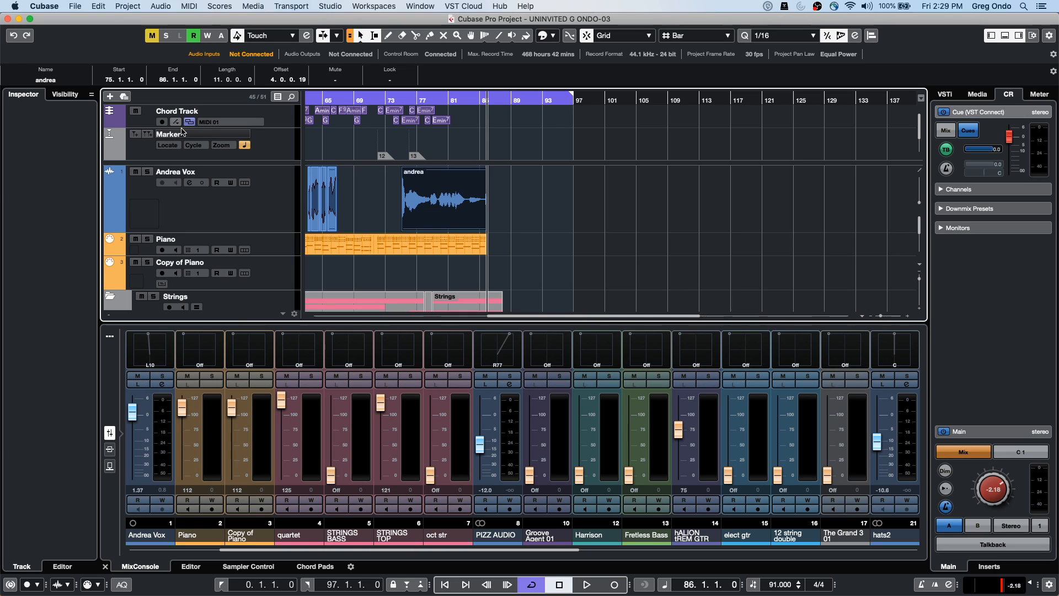
Undo the andrea event's moves back to 66.4.3.33 and return the playback position to the start
key(super+z)
key(super+z)
key(super+z)
key(super+z)
key(super+z)
key(super+z)
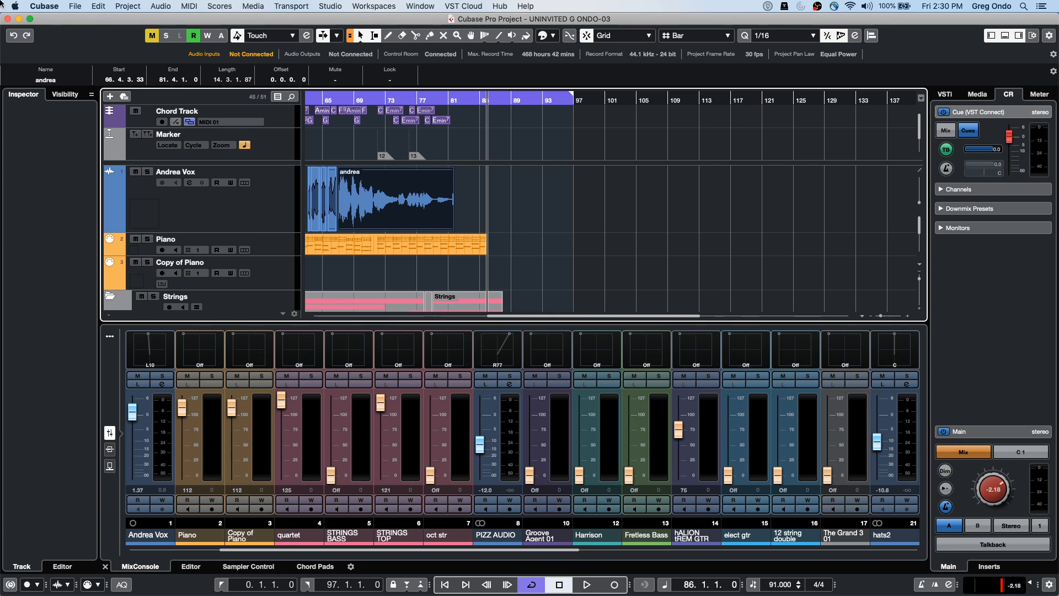
drag(317, 97, 3, 24)
click(75, 7)
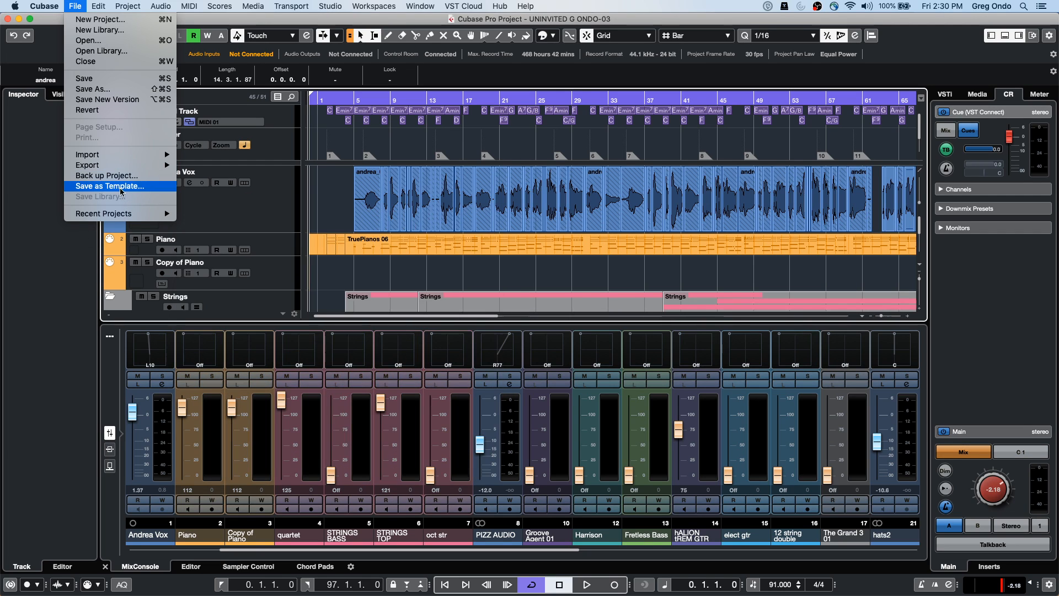
Revert to the saved project and mark a cycle range from bar 13 to 23
click(87, 110)
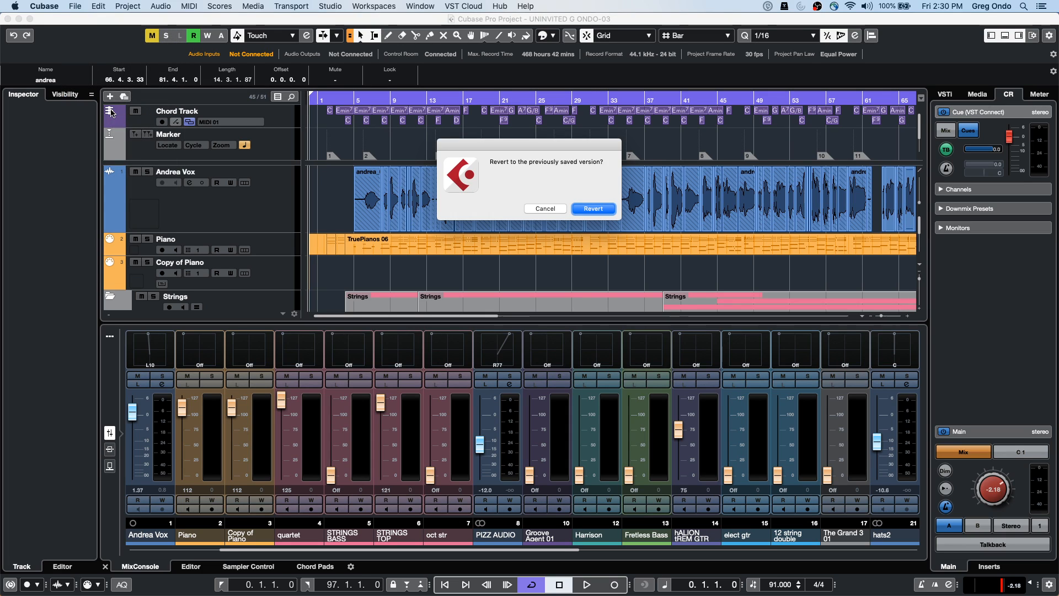
click(582, 207)
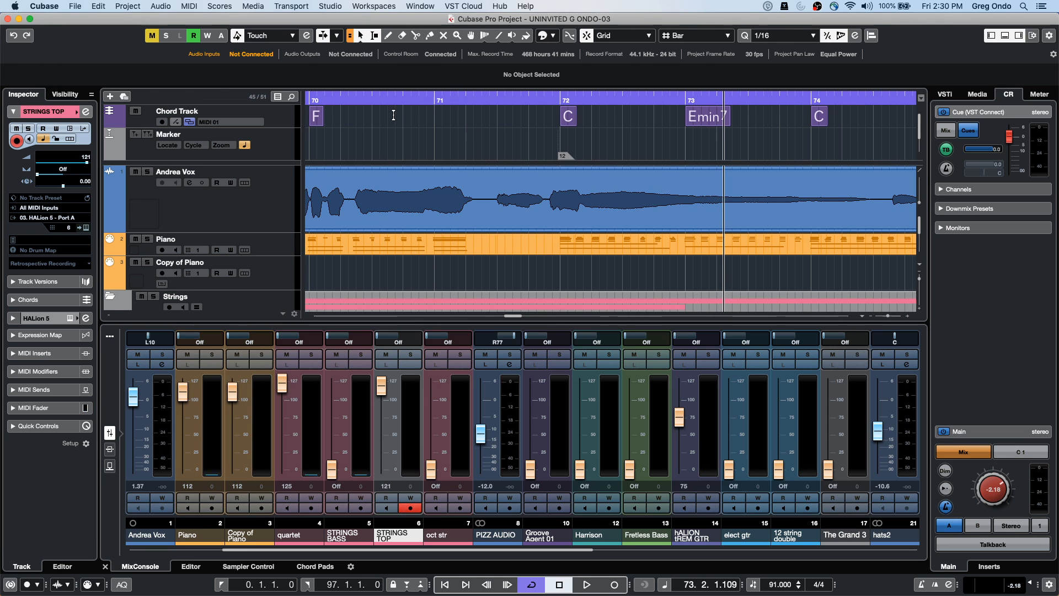
drag(408, 73, 317, 87)
click(355, 101)
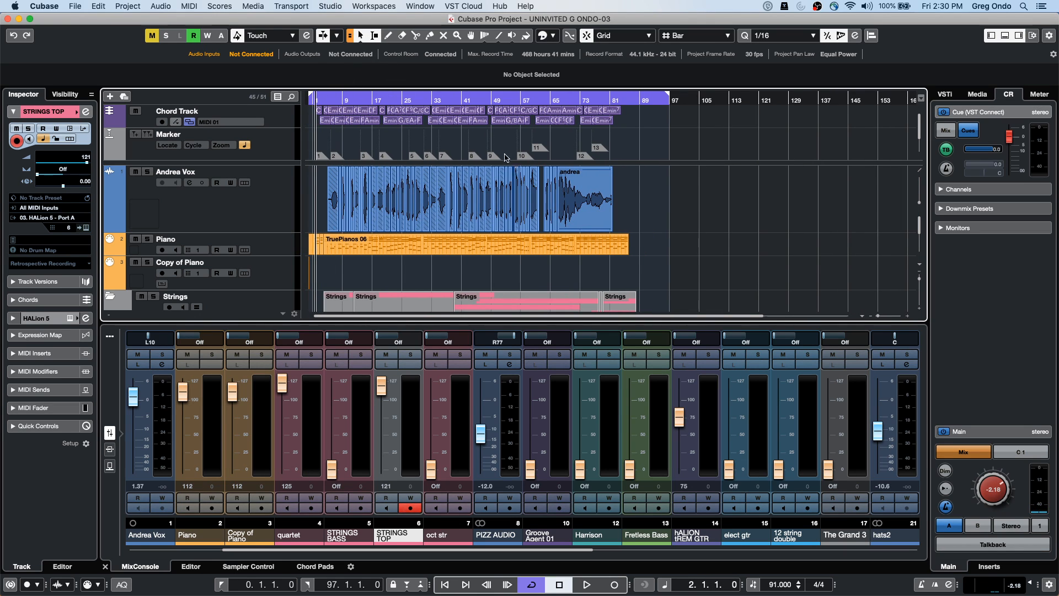
drag(358, 100, 397, 105)
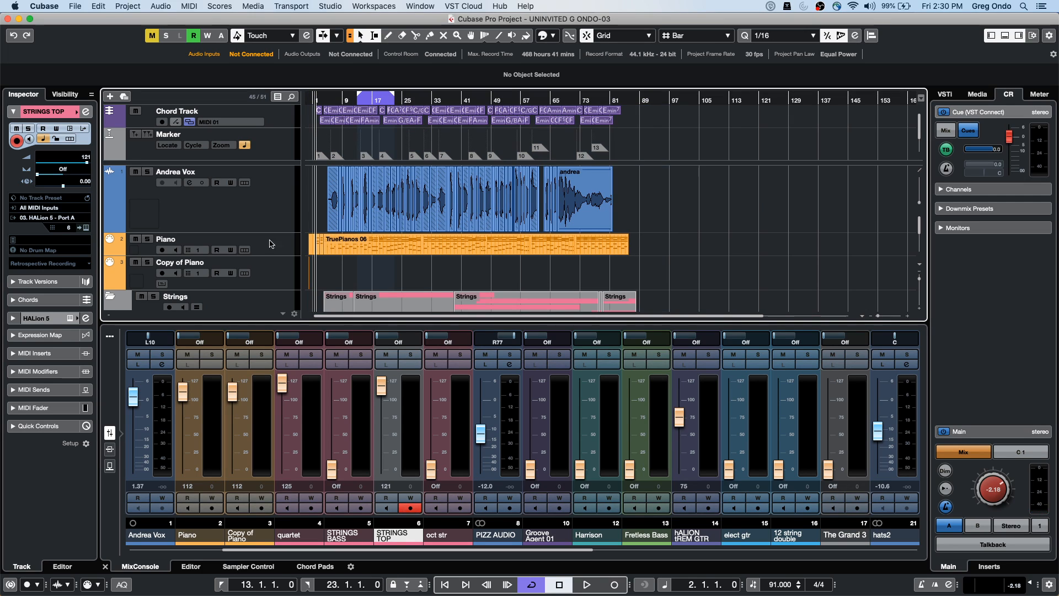
Select the Andrea Vox, Piano, quartet and PIZZ AUDIO tracks together
click(269, 209)
shift+click(263, 253)
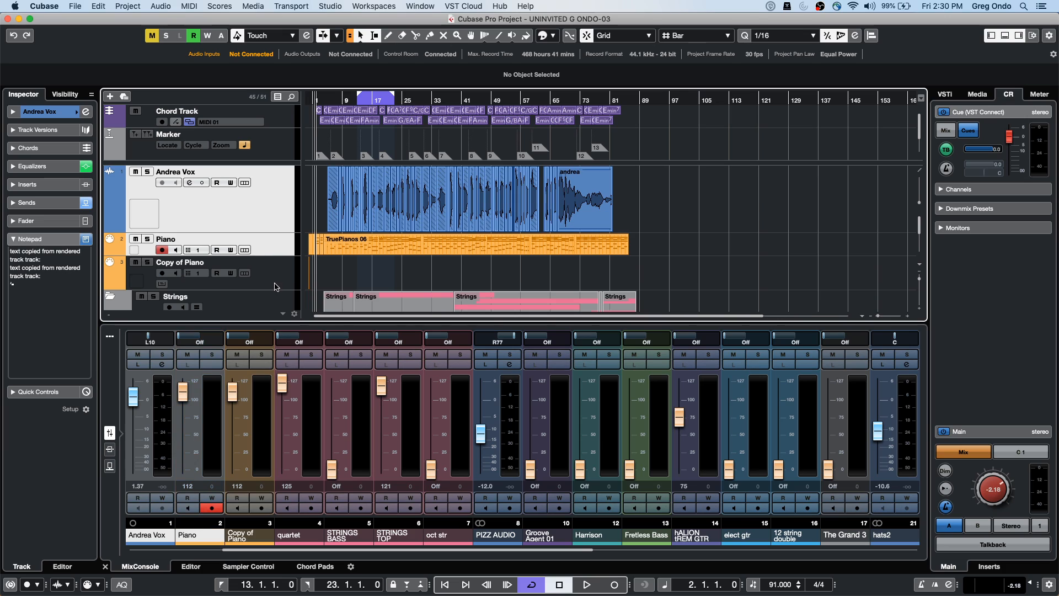
scroll(301, 268, down, 3)
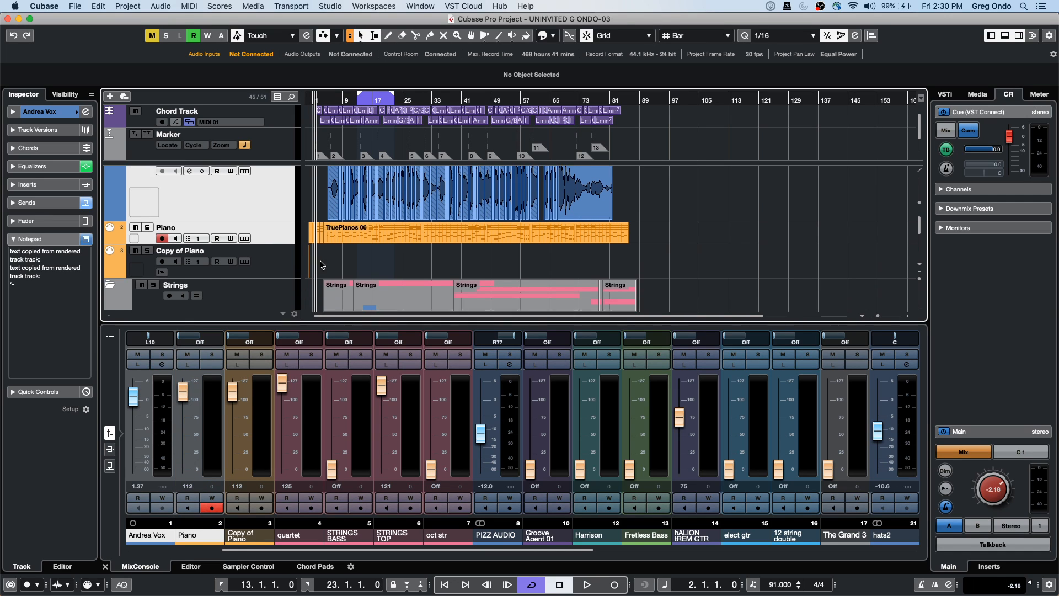
shift+click(269, 275)
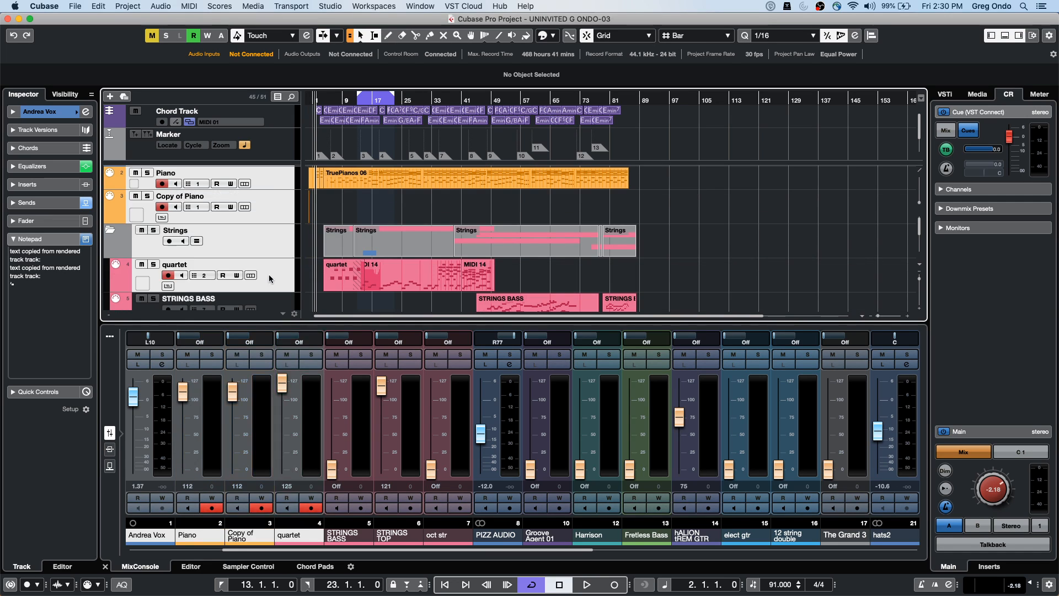
click(269, 274)
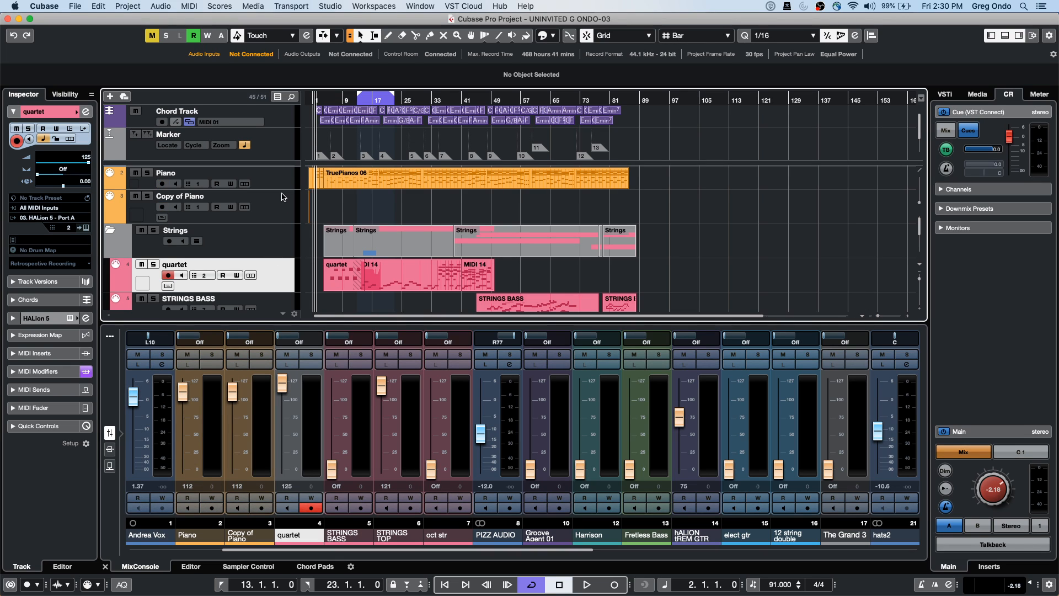
click(279, 177)
scroll(272, 206, up, 3)
click(271, 205)
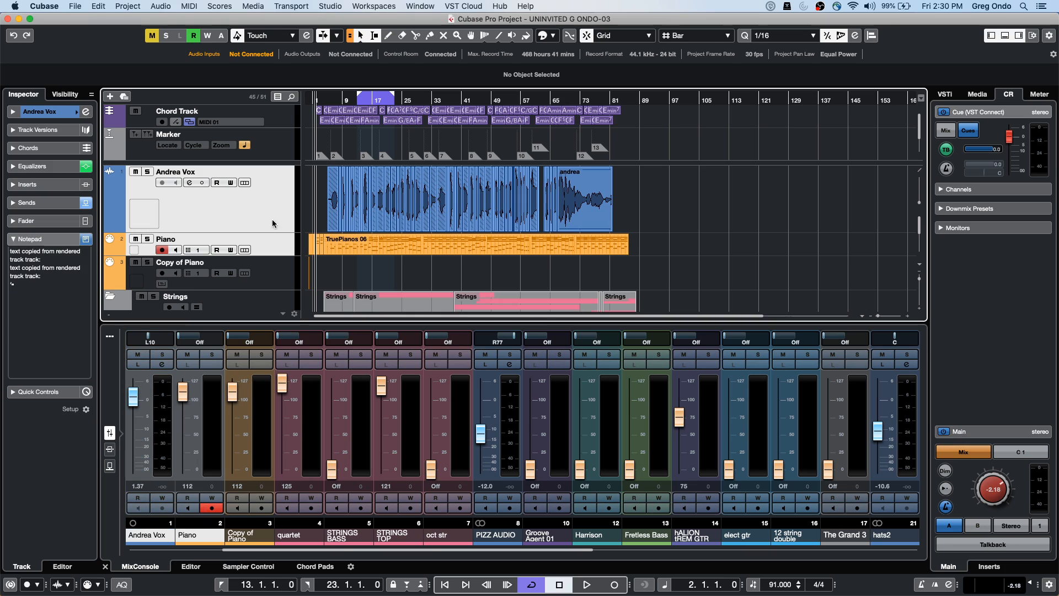
scroll(332, 267, down, 1)
scroll(332, 267, down, 4)
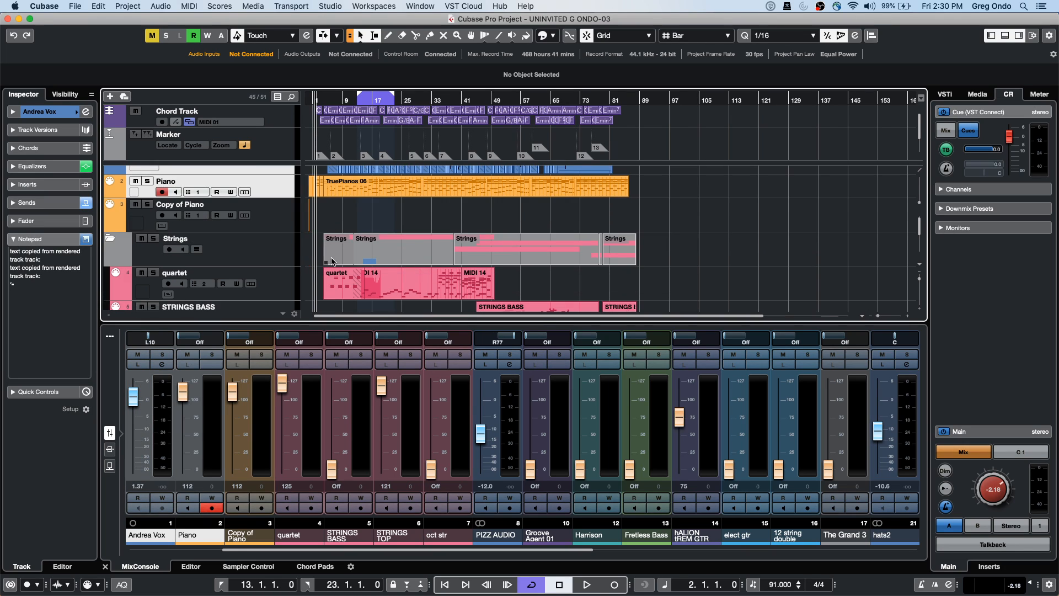
click(281, 245)
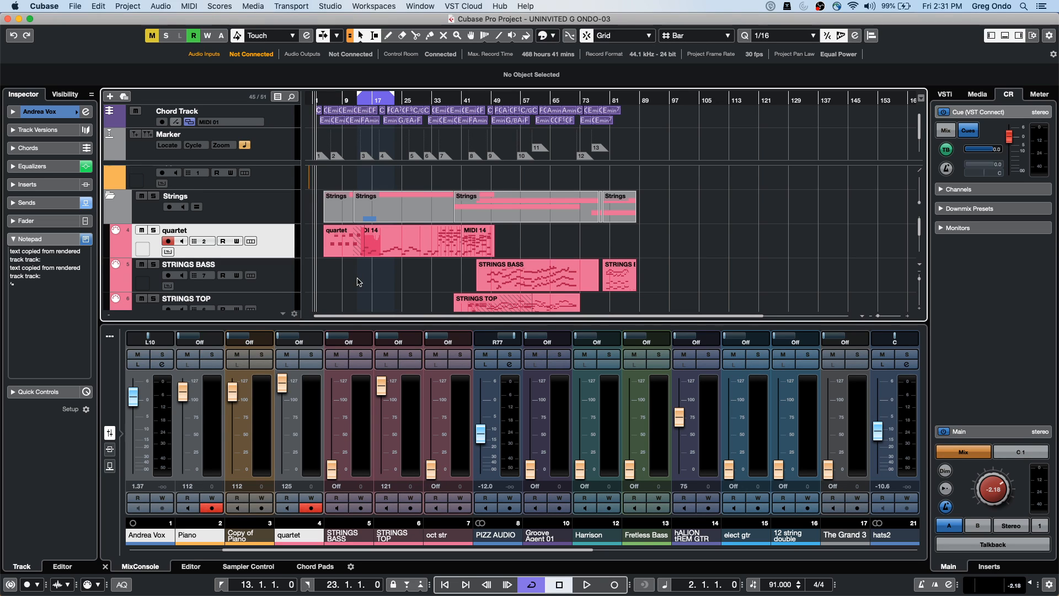
scroll(359, 276, down, 7)
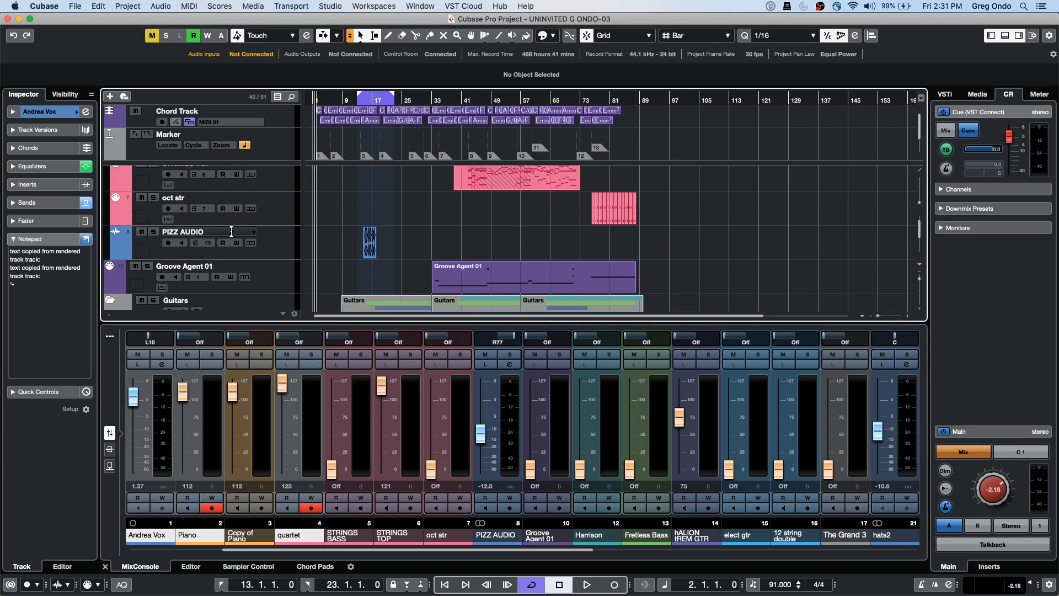
click(270, 242)
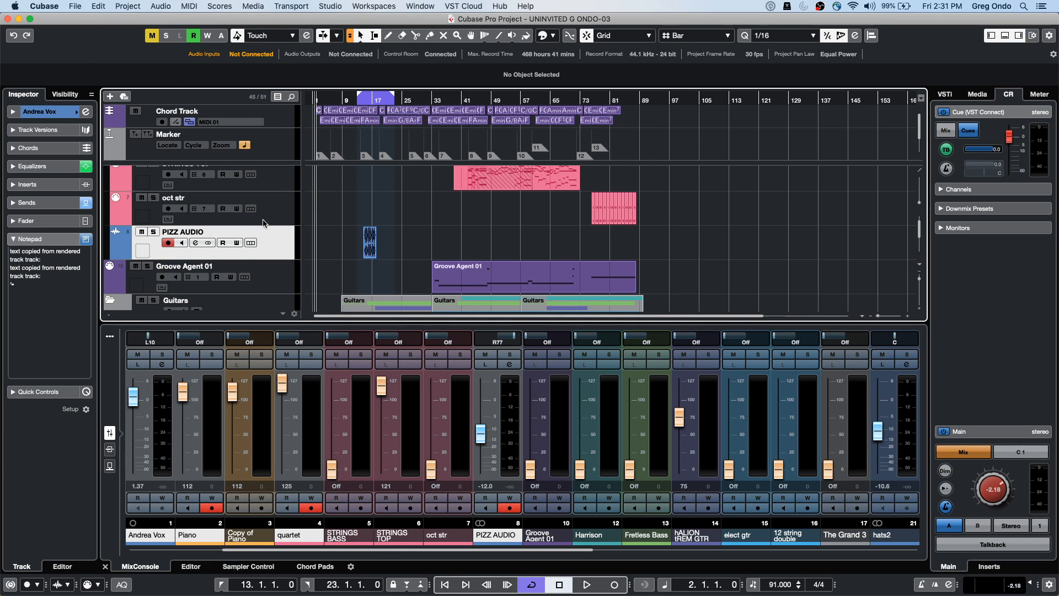
scroll(328, 274, up, 2)
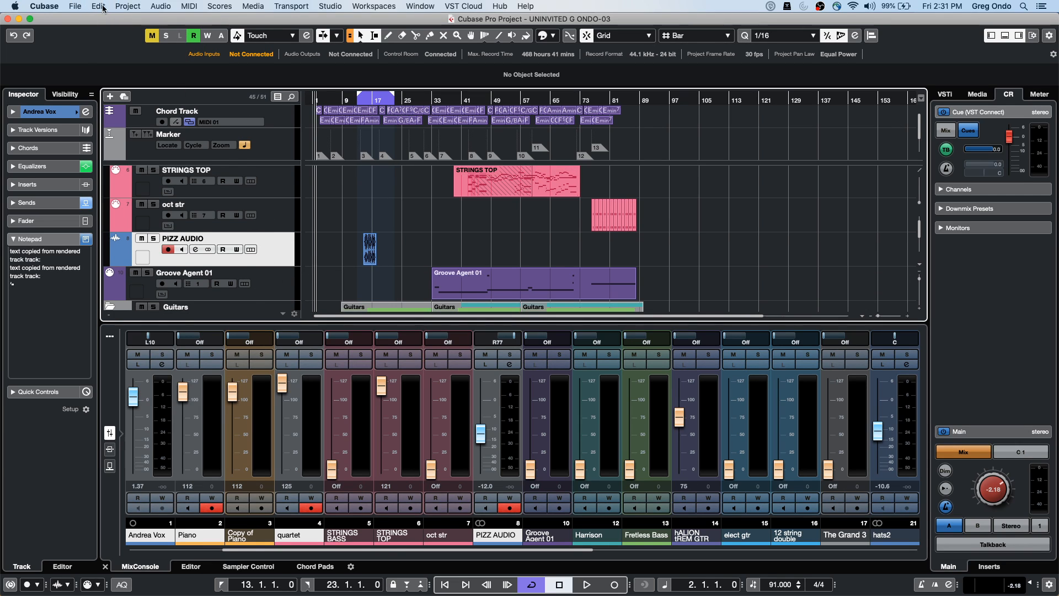
click(98, 6)
mouse_move(192, 115)
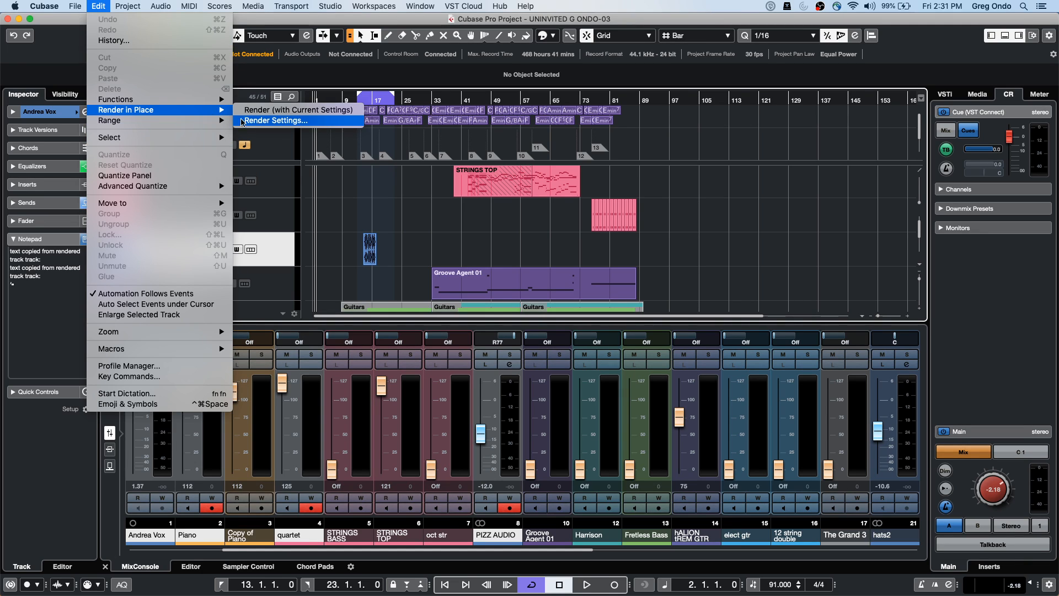
Set Render in Place to Complete Signal Path + Master FX and render the selected tracks
click(285, 121)
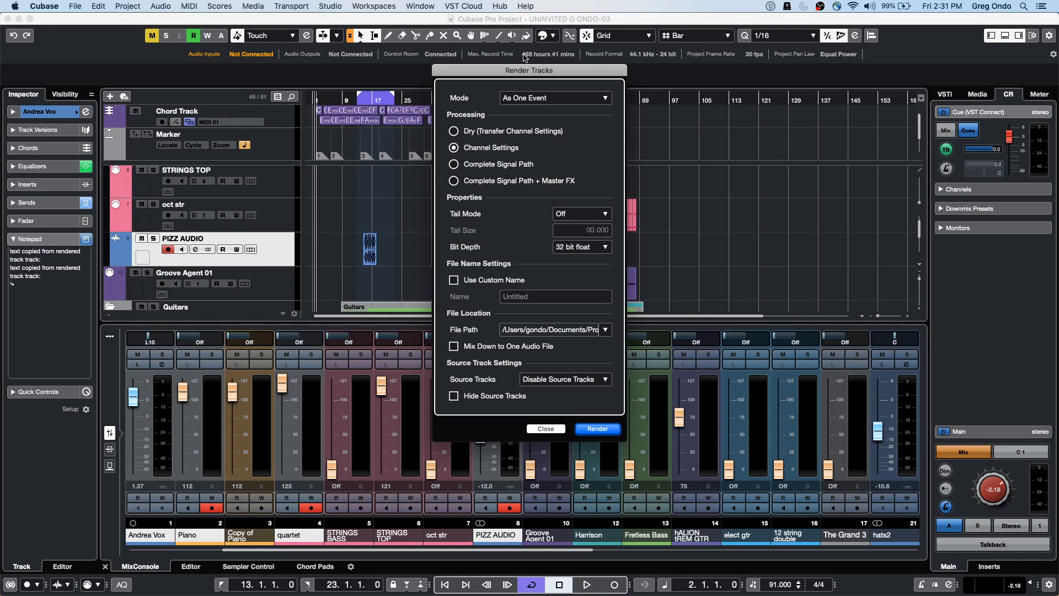
click(455, 133)
click(457, 147)
click(458, 165)
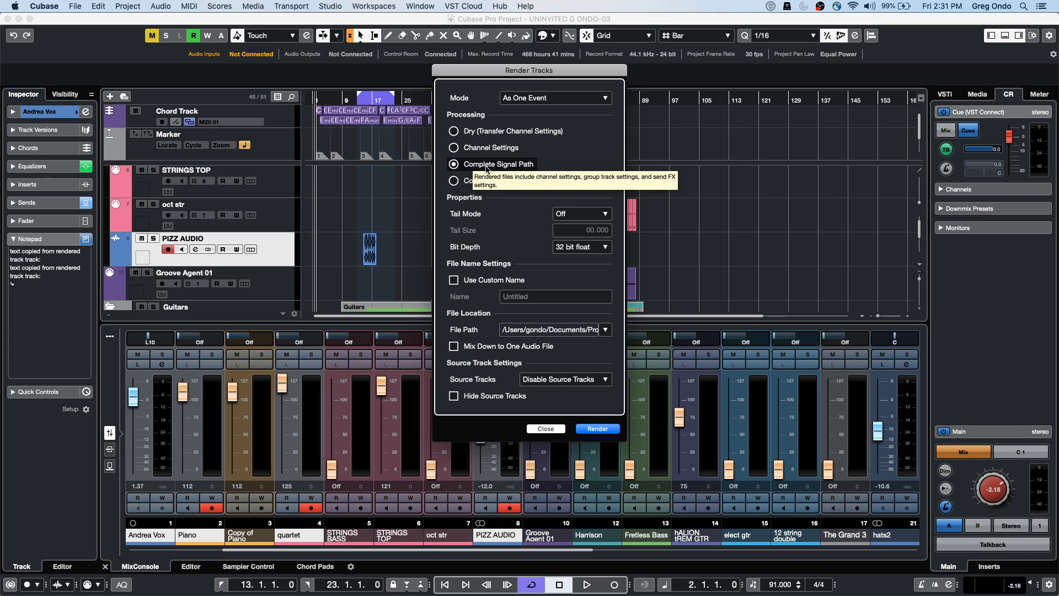
click(457, 181)
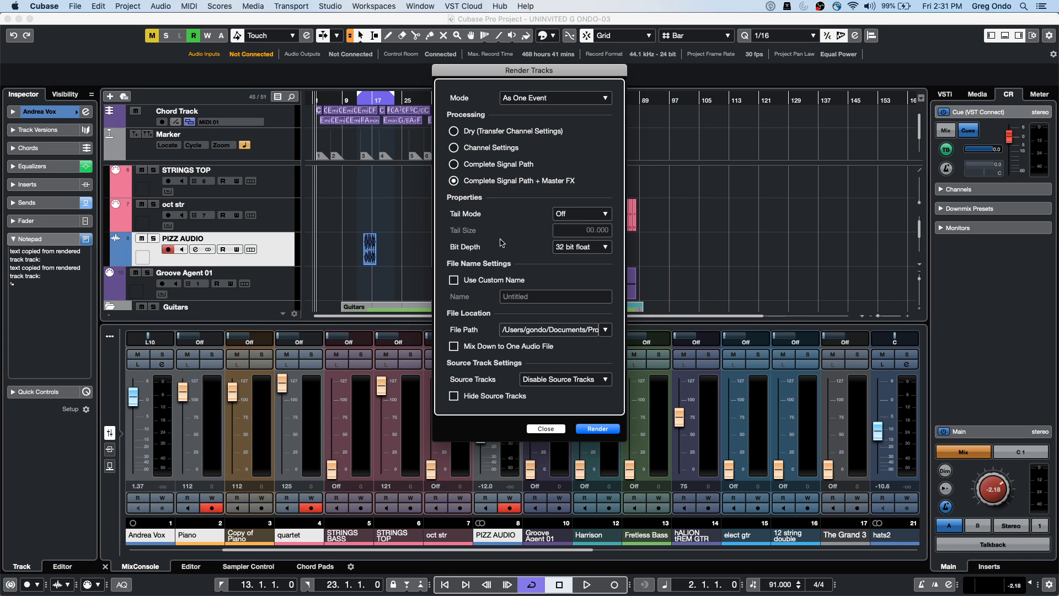
click(601, 429)
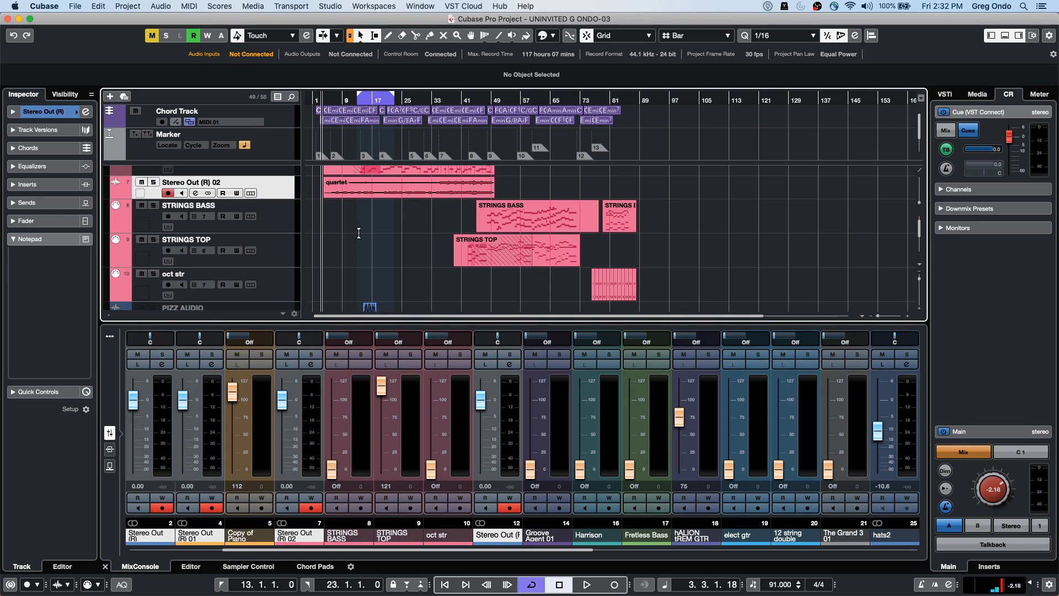
Scroll the track list to check the new Stereo Out (R) tracks and disabled originals
scroll(413, 242, up, 6)
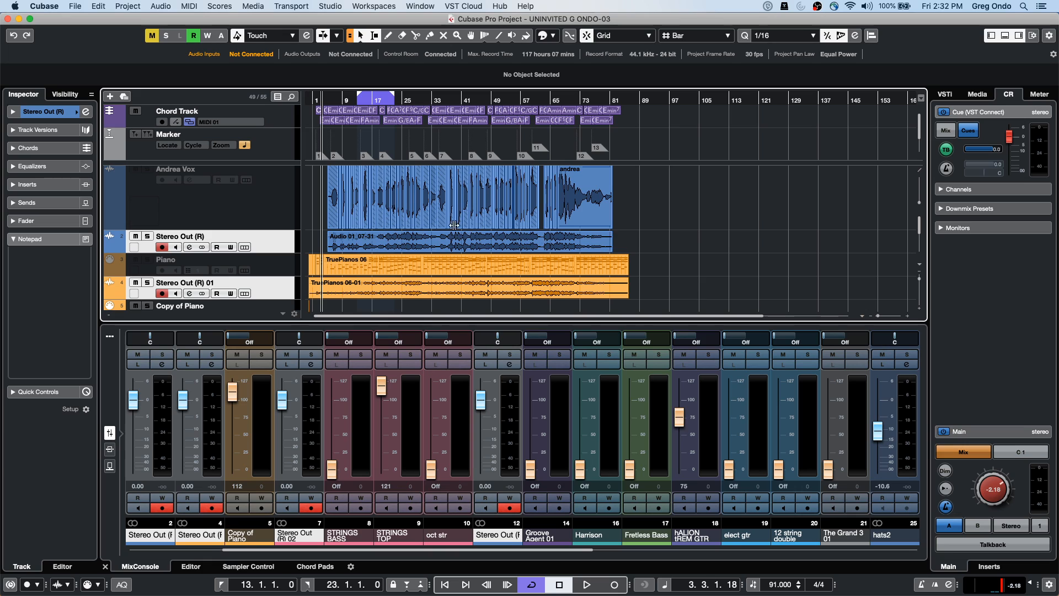
scroll(458, 225, down, 2)
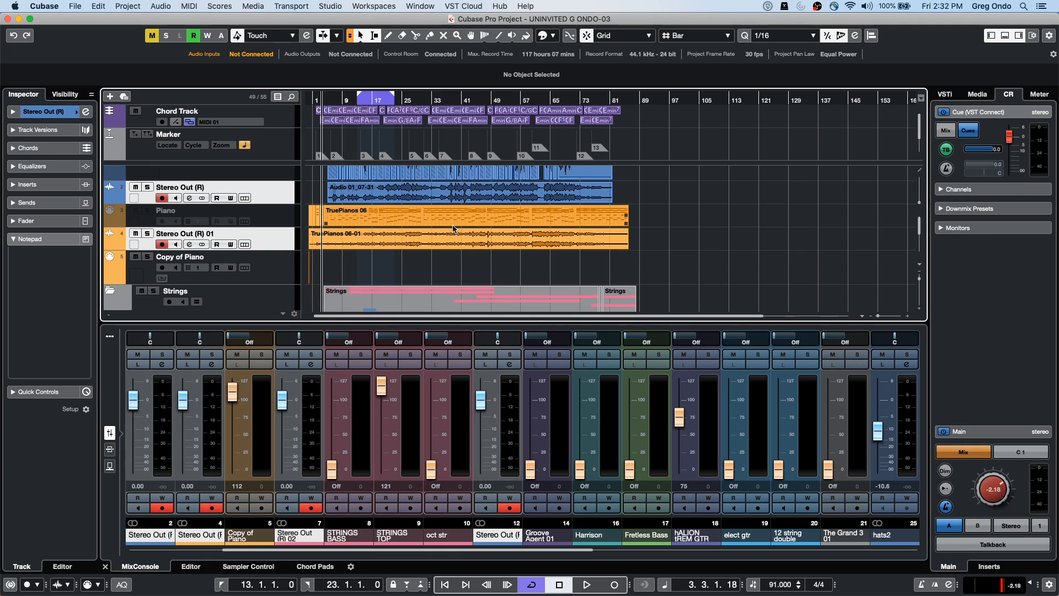
scroll(436, 224, down, 1)
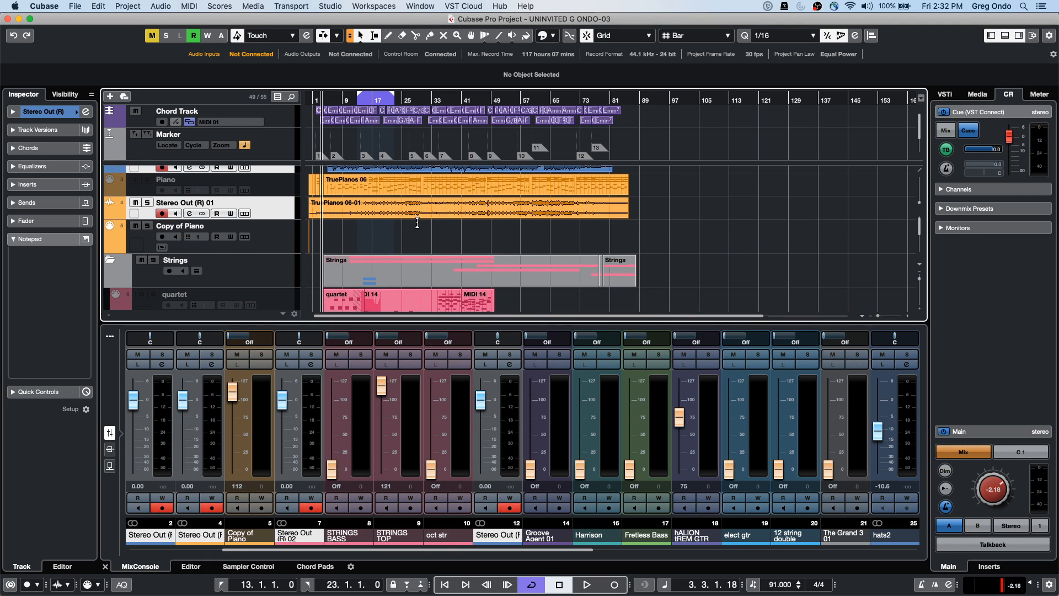
scroll(418, 222, down, 2)
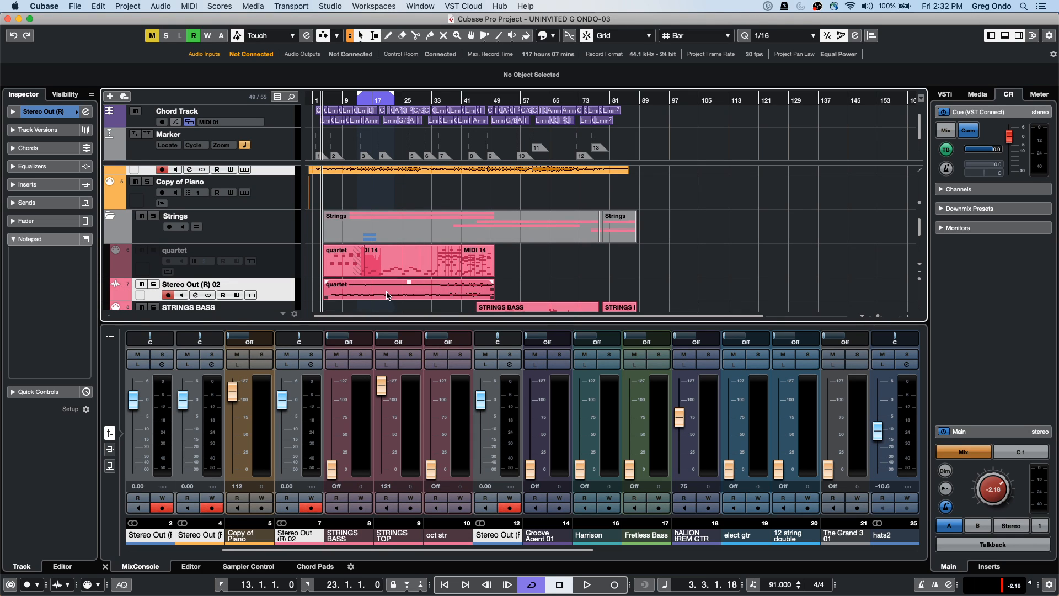
click(127, 6)
mouse_move(100, 8)
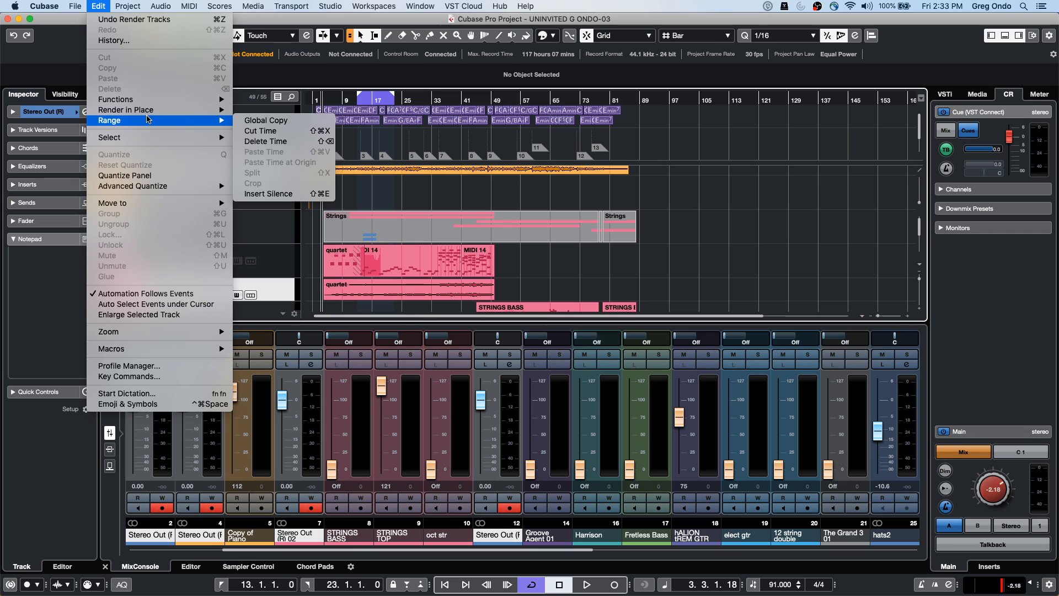
click(318, 145)
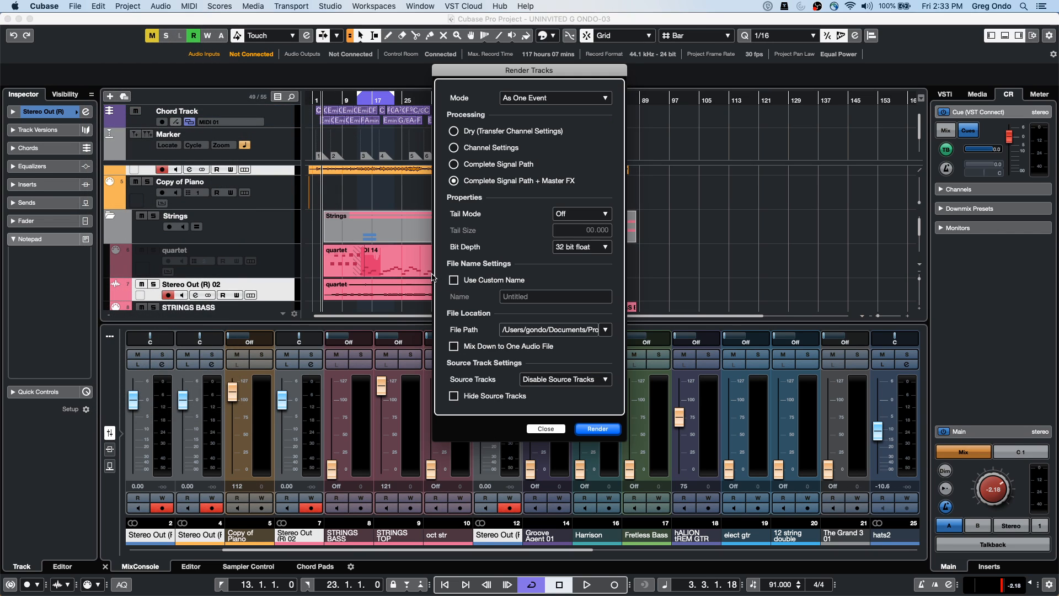
click(560, 383)
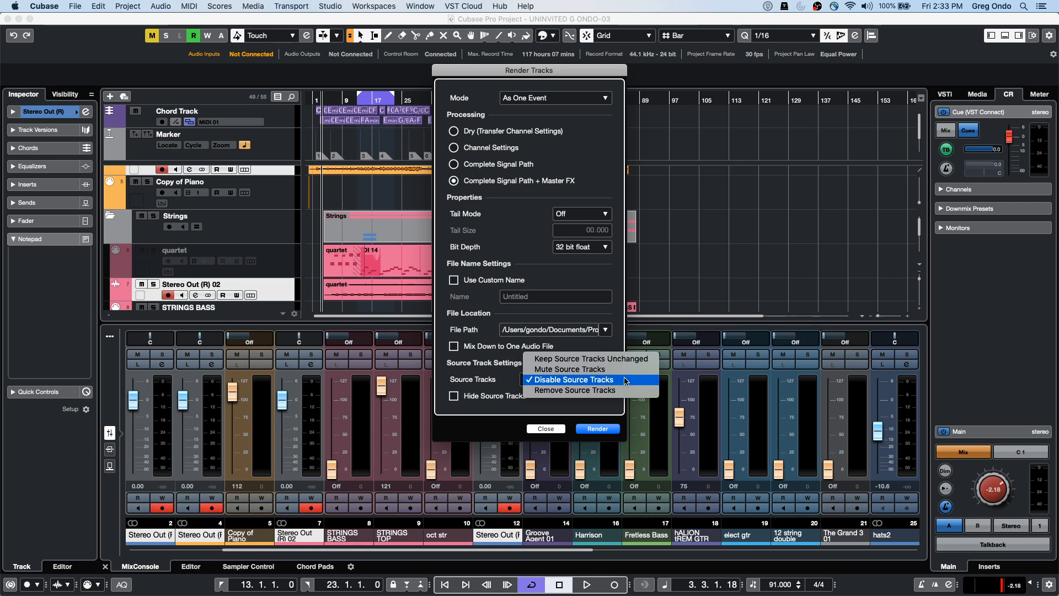
click(539, 279)
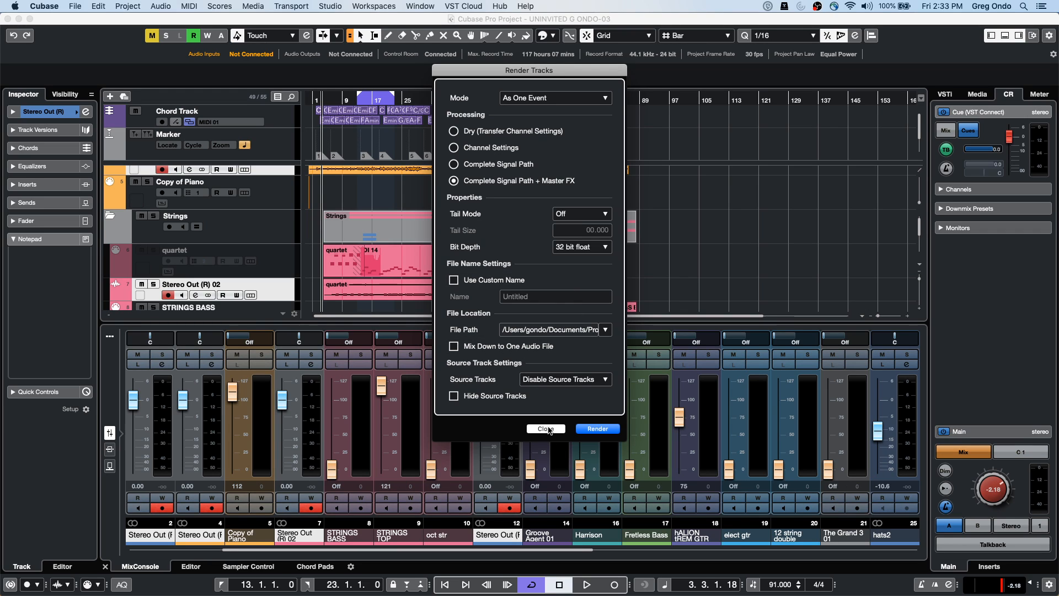
click(548, 430)
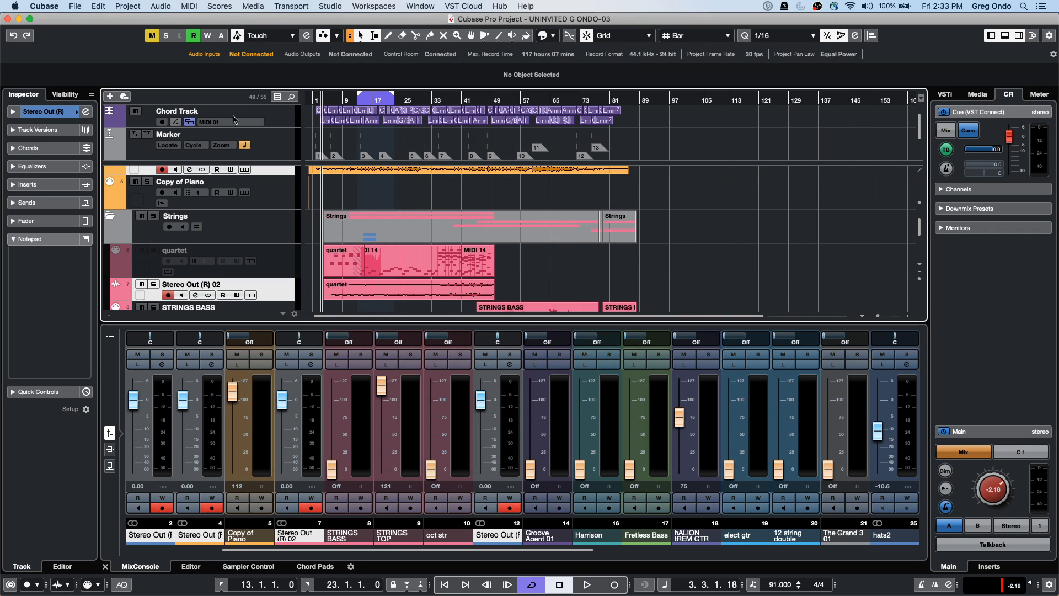
Undo Render Tracks with Cmd+Z to restore the original tracks
key(super+z)
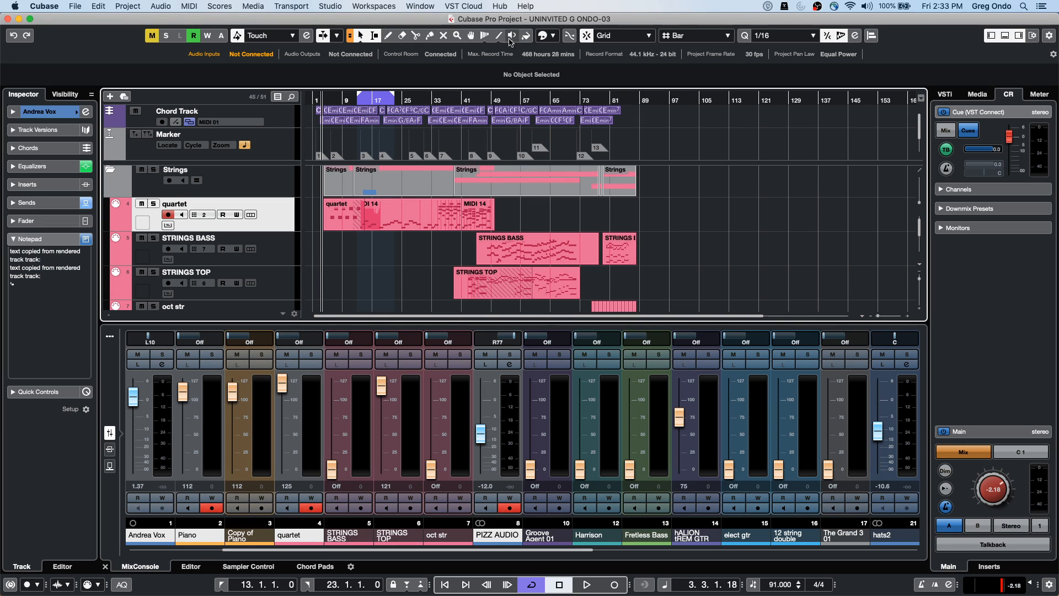
Enable the Nudge Palette on the toolbar, then zoom near bar 42 and select STRINGS BASS
right_click(943, 37)
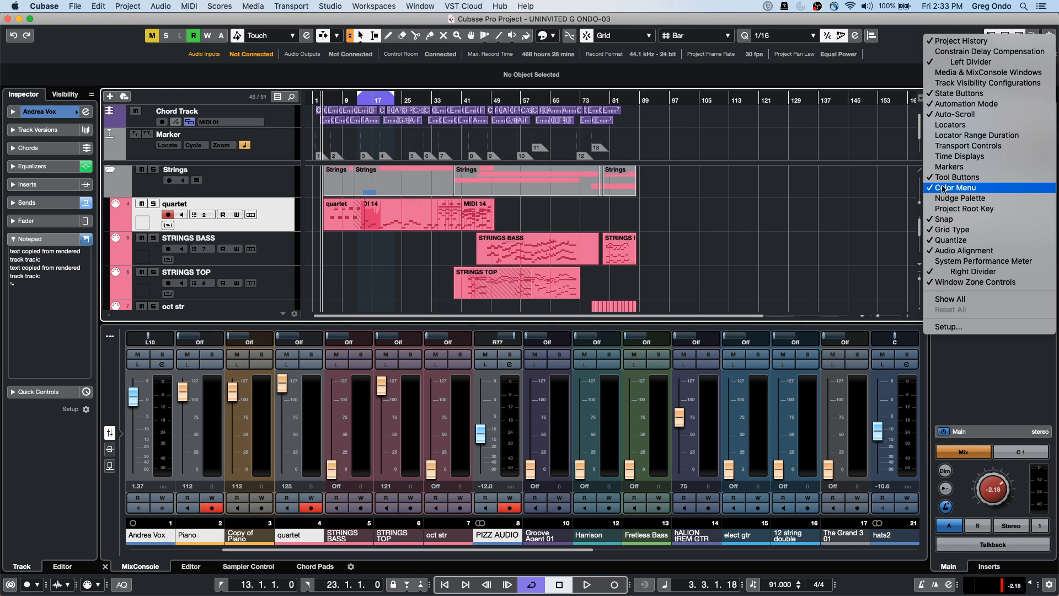
click(962, 200)
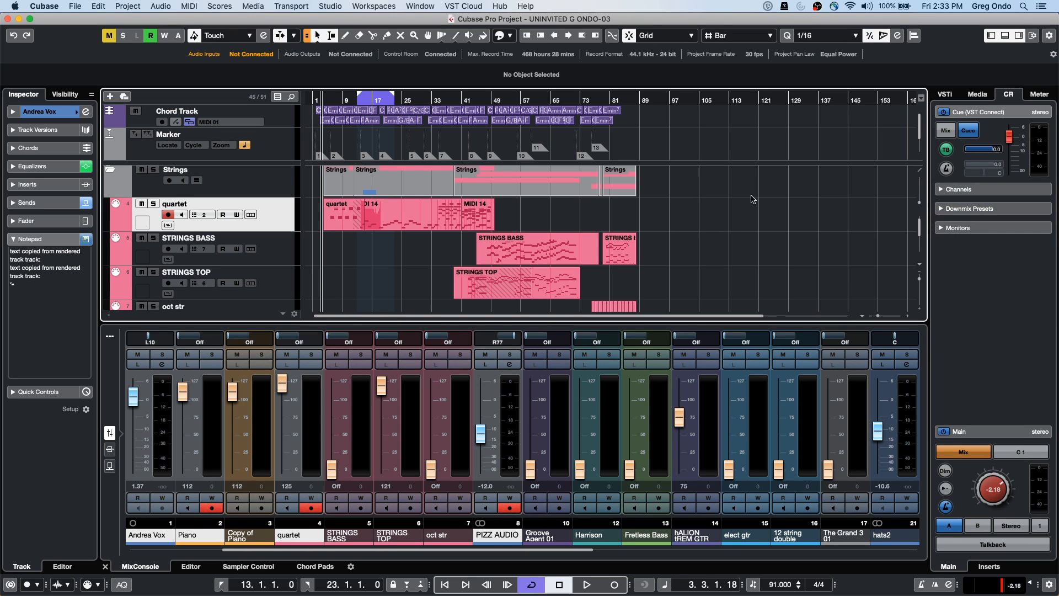
drag(465, 99, 478, 174)
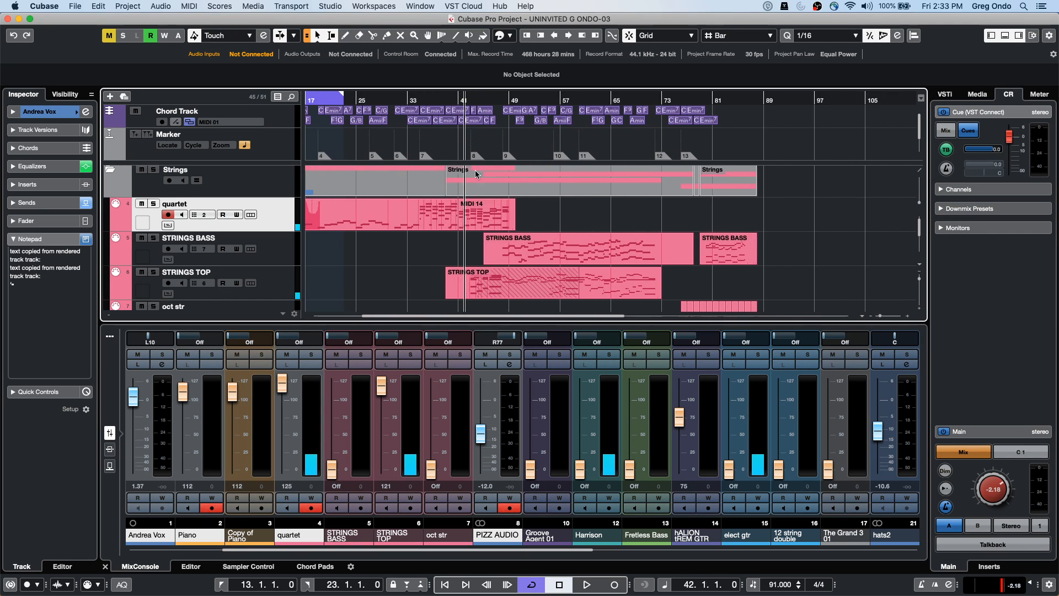
click(488, 289)
mouse_move(522, 252)
mouse_down()
mouse_move(497, 255)
mouse_move(522, 254)
mouse_up()
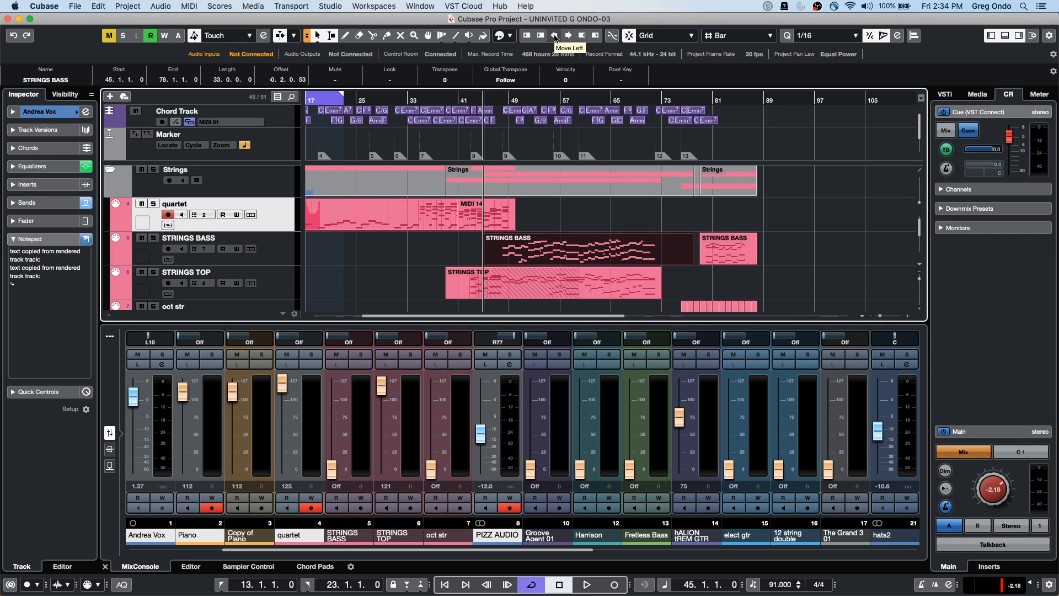
Nudge the STRINGS BASS event two bars earlier and trim its end shorter
click(555, 36)
click(555, 36)
click(556, 37)
click(555, 36)
click(578, 38)
click(578, 38)
click(576, 38)
click(576, 38)
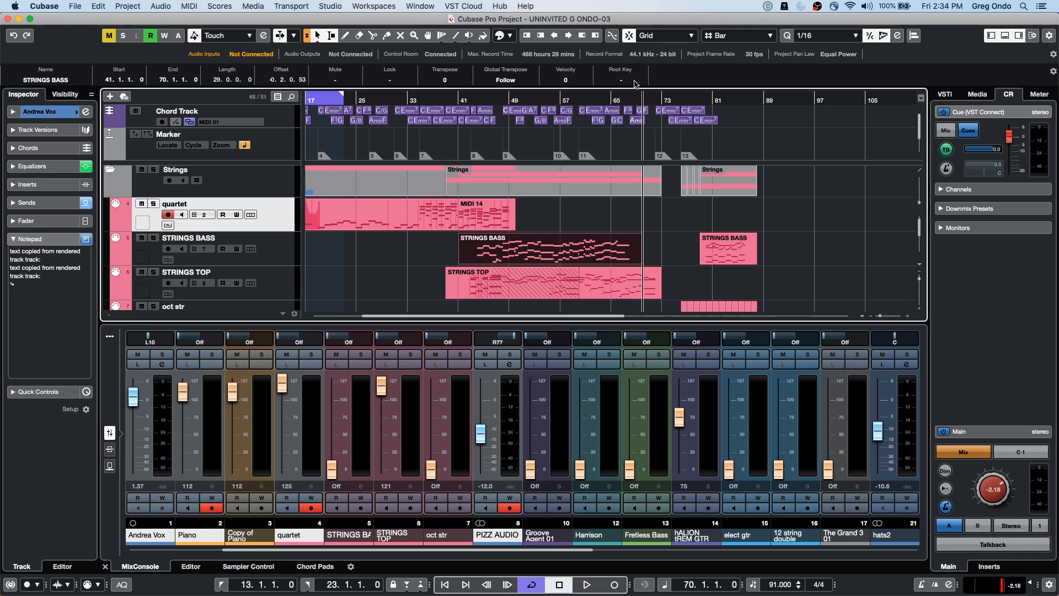
Show the ruler in seconds and set the grid to 1 ms
right_click(482, 98)
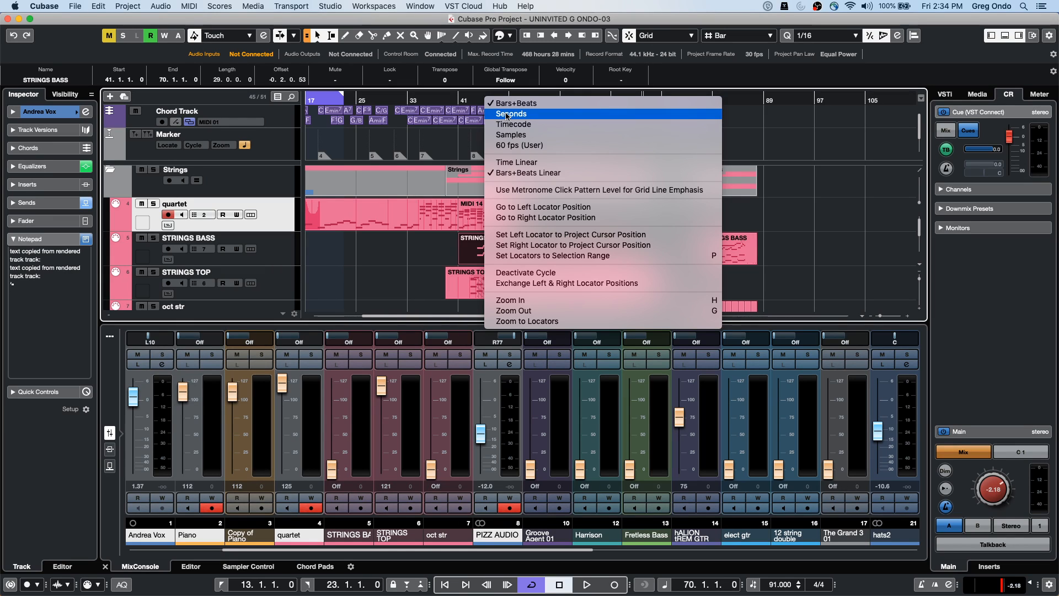
click(504, 113)
click(746, 36)
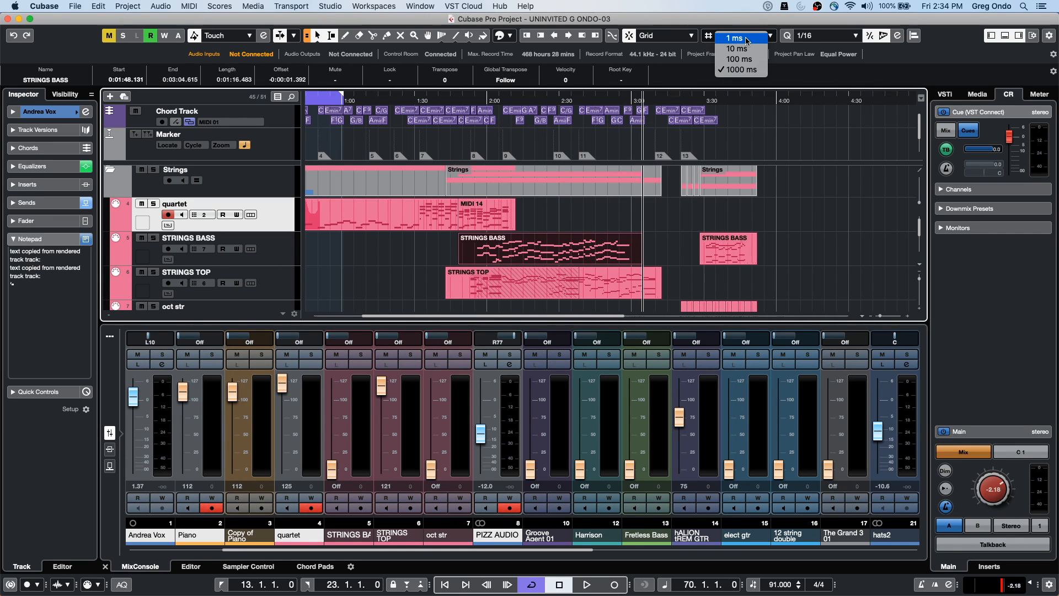
click(745, 38)
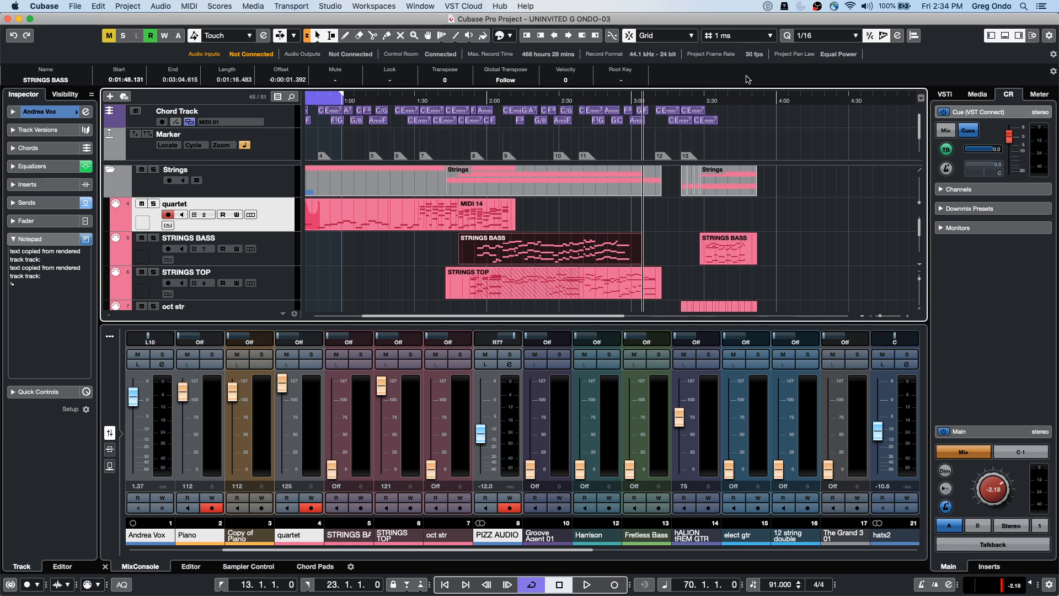
Fine-tune STRINGS BASS by millisecond nudges left and right, then return the display to bars and beats
click(555, 36)
click(555, 37)
click(555, 36)
click(555, 36)
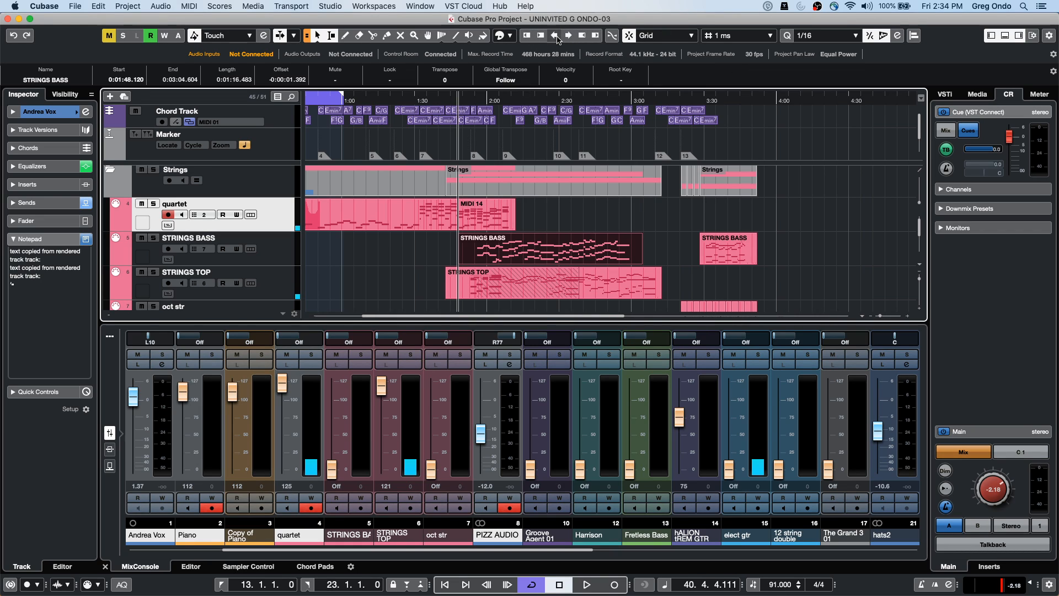
click(555, 36)
click(555, 36)
click(555, 36)
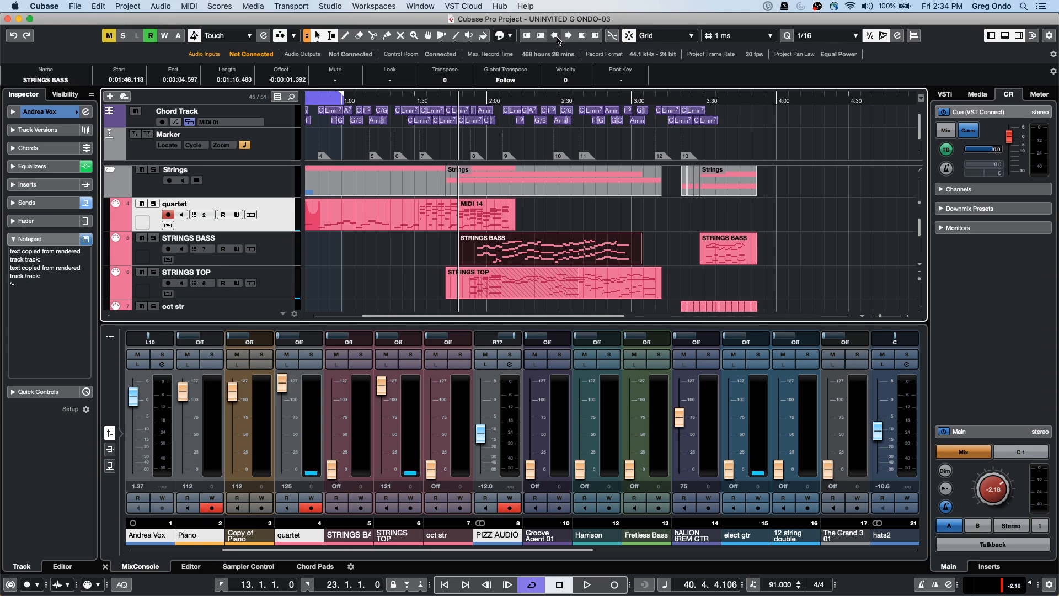
click(568, 36)
click(568, 36)
click(567, 36)
click(567, 36)
click(567, 37)
click(567, 37)
click(568, 36)
click(569, 35)
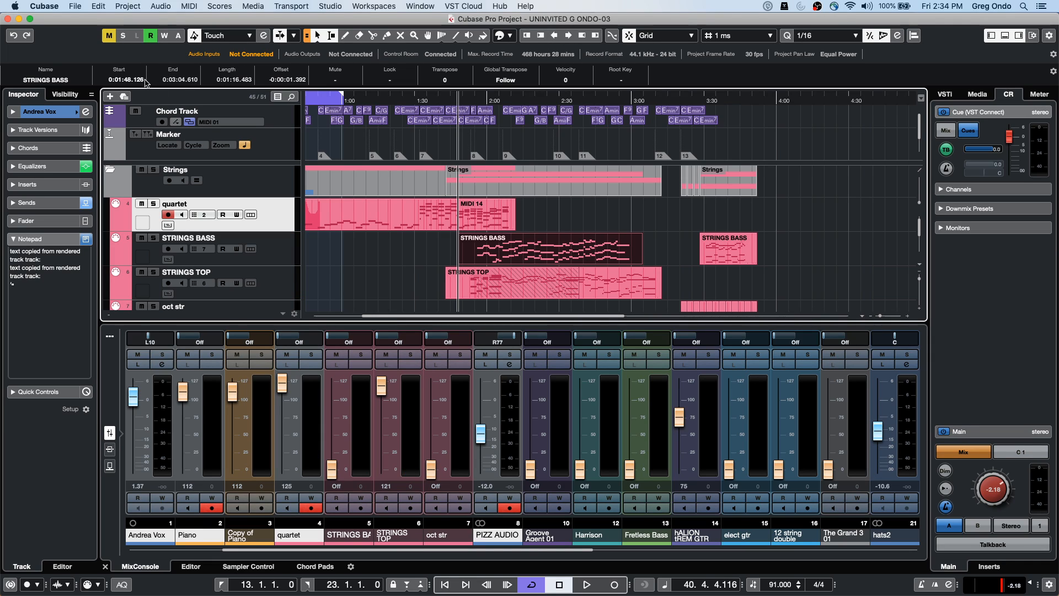
scroll(142, 81, down, 2)
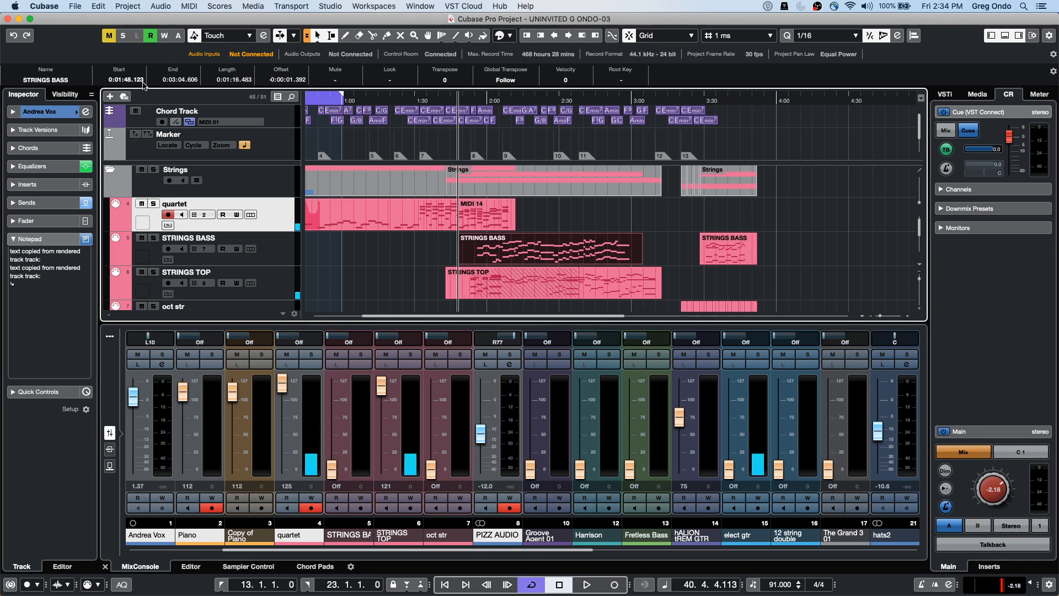
scroll(141, 82, down, 4)
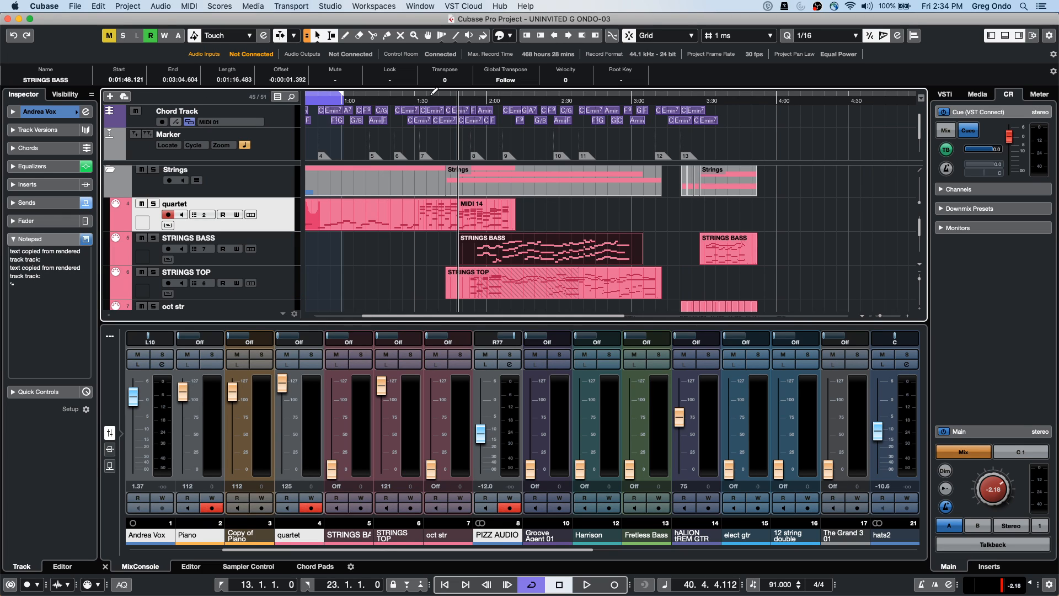
key(period)
key(period)
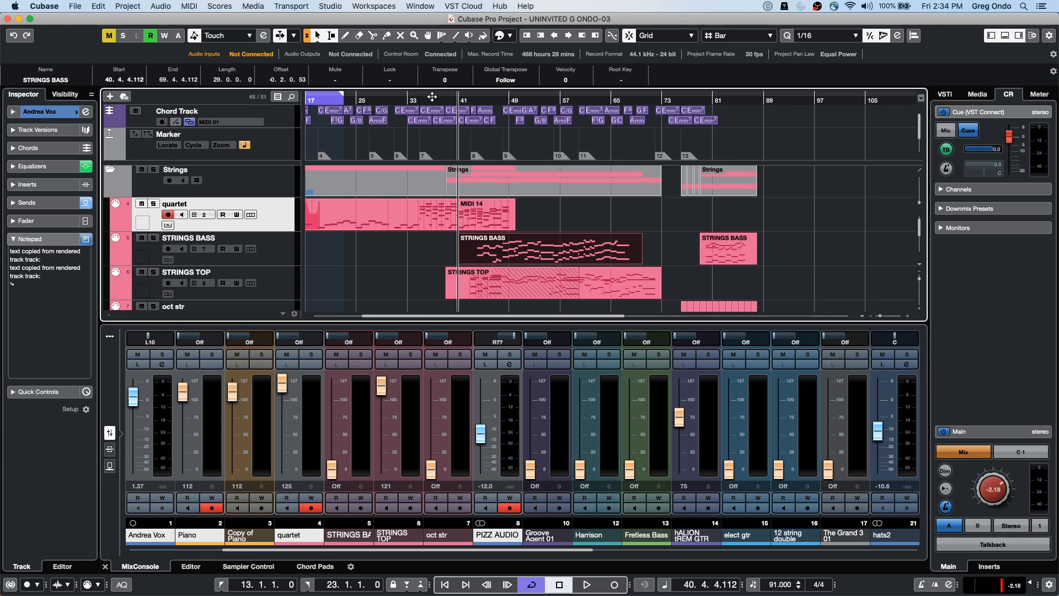
Reveal the transport's secondary time display and set it to Seconds
right_click(431, 100)
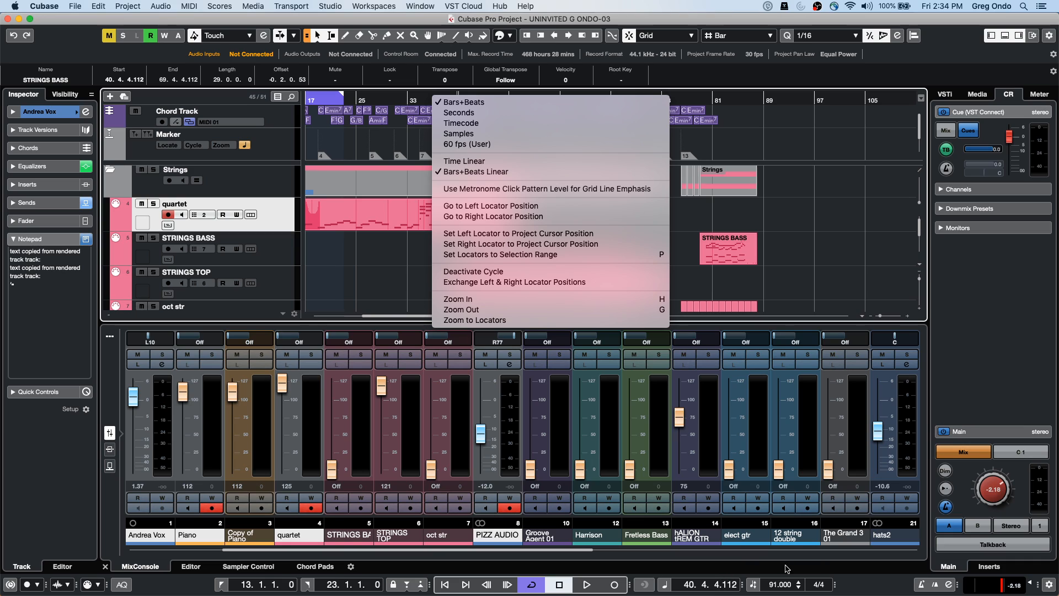
click(745, 590)
click(743, 584)
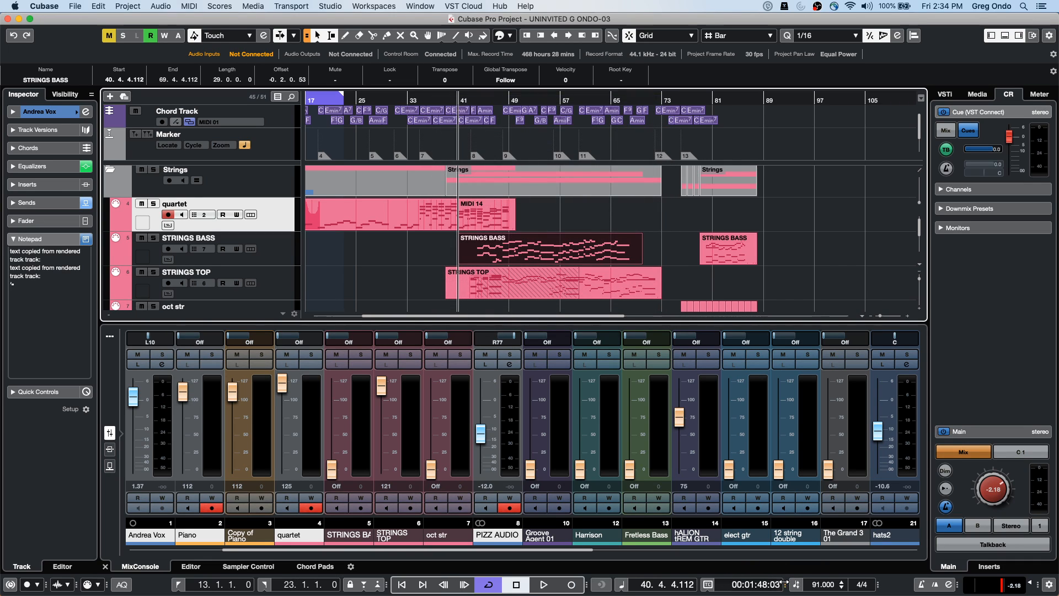
click(708, 584)
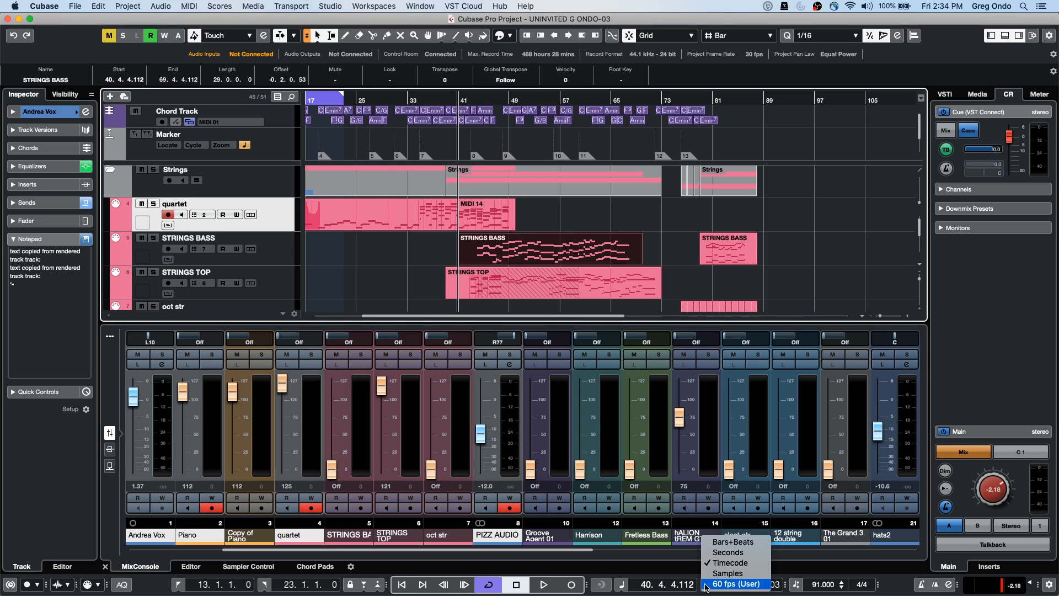
click(724, 552)
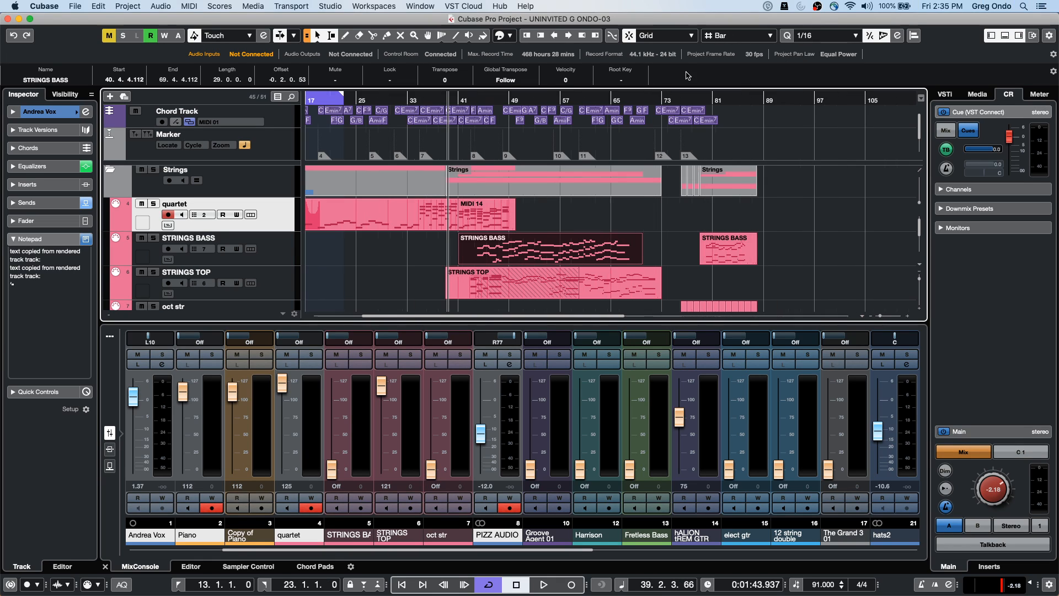
Switch the timeline to seconds with a 1 ms grid and nudge STRINGS BASS to start at 0:01:48.114
key(period)
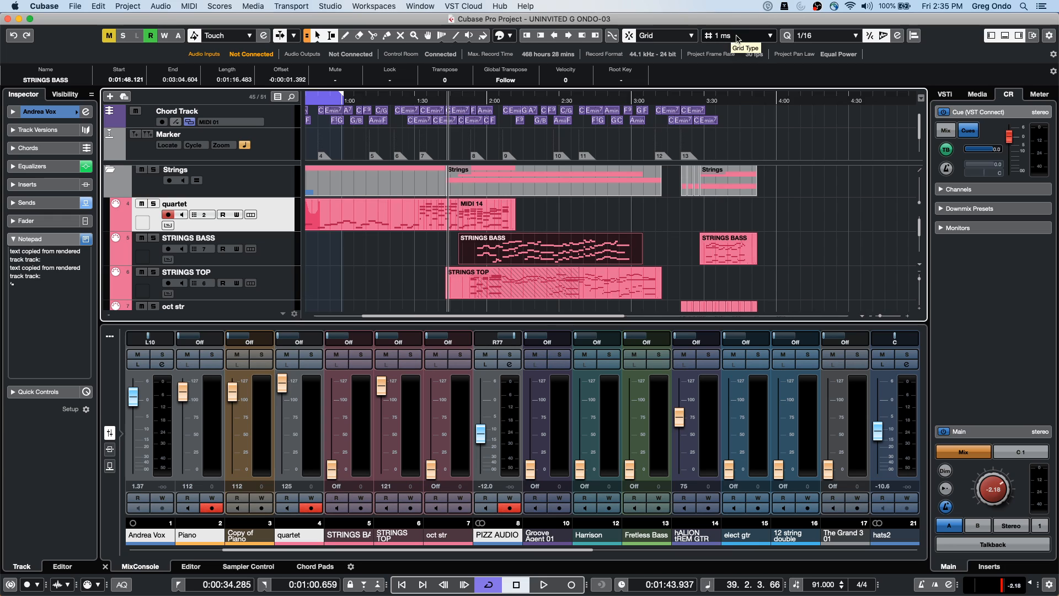
click(738, 37)
click(738, 37)
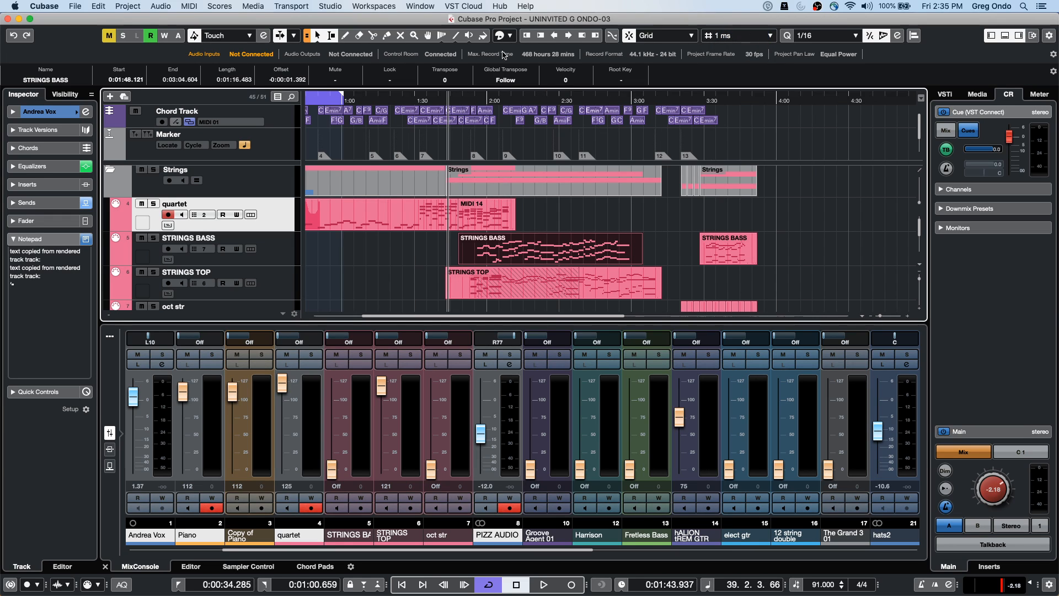
click(553, 35)
key(period)
key(period)
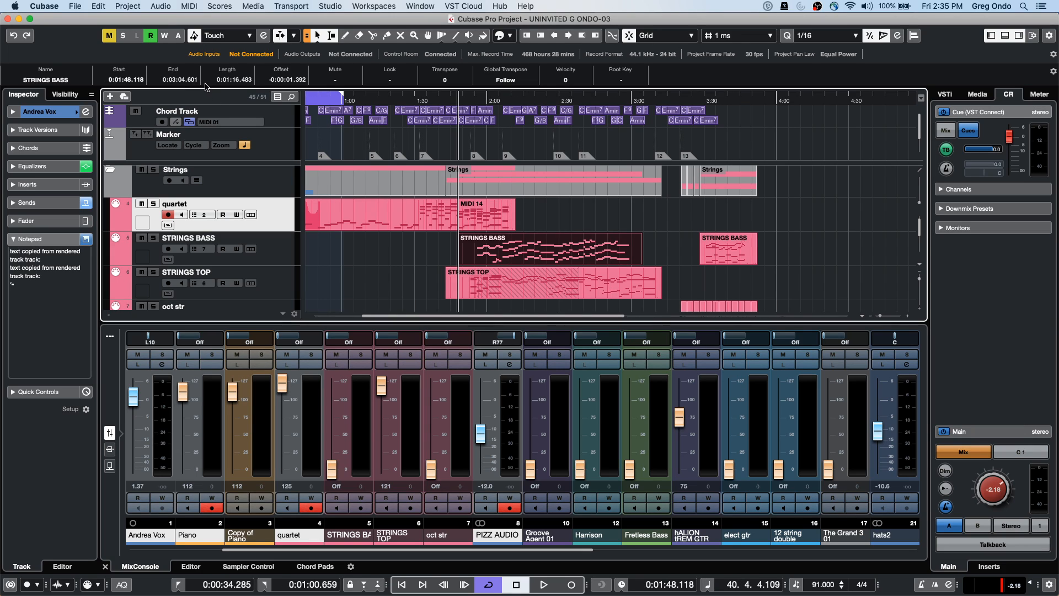
key(period)
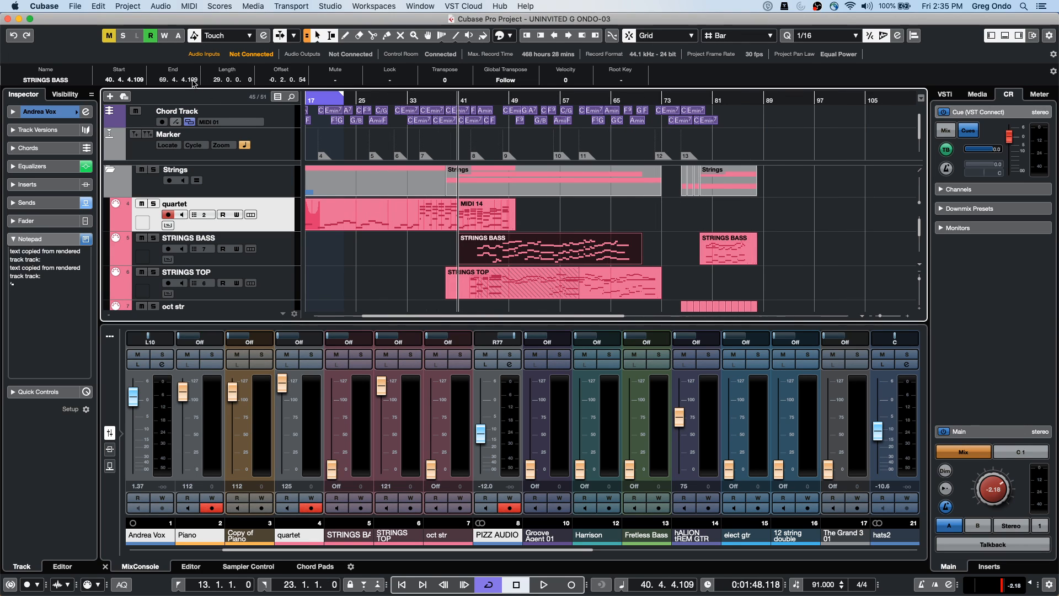
key(period)
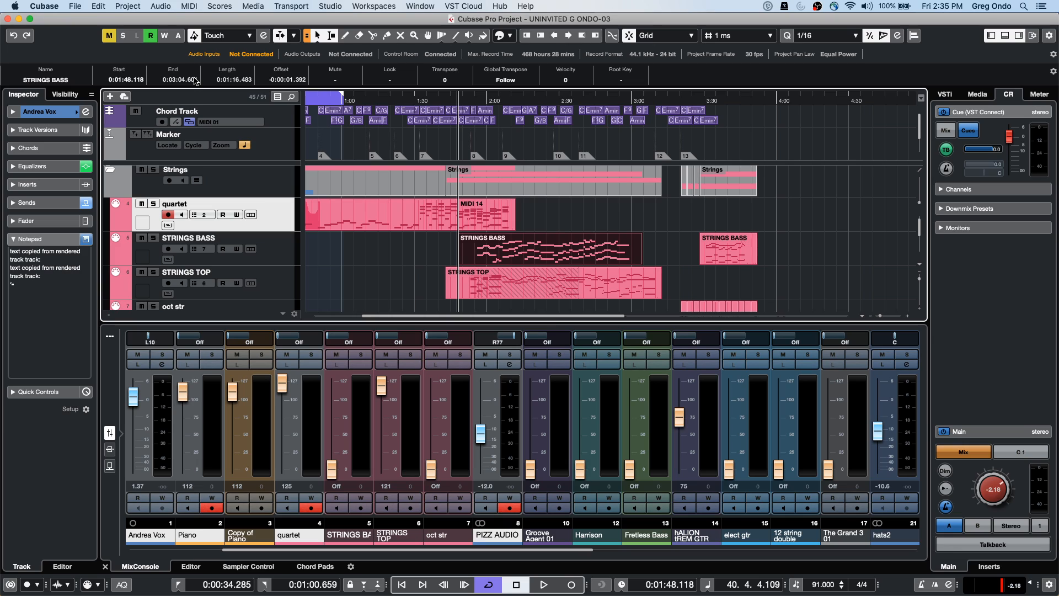
scroll(194, 79, down, 4)
scroll(194, 80, up, 4)
scroll(193, 81, down, 3)
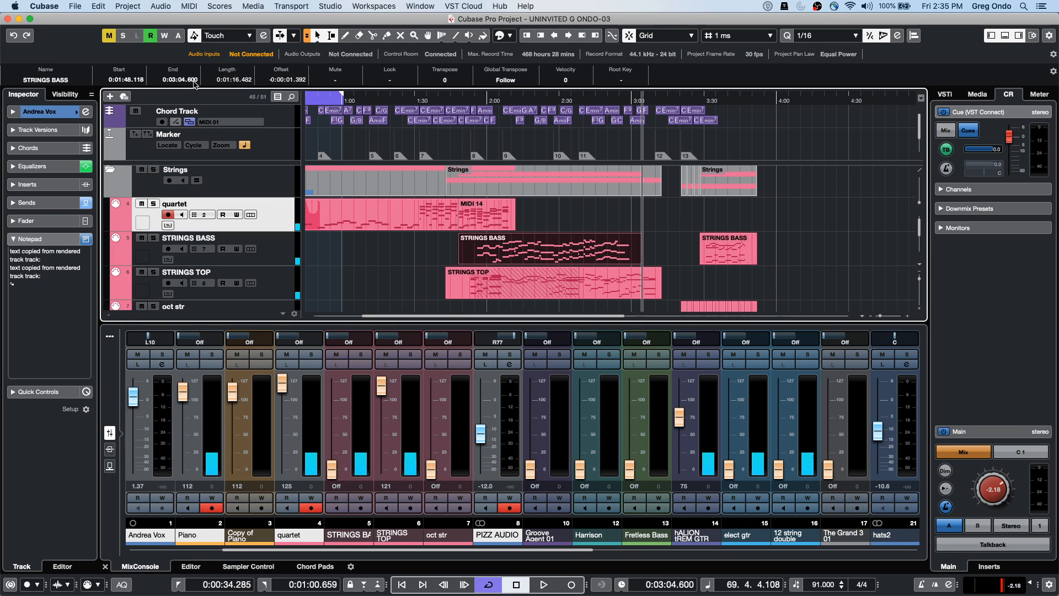
scroll(194, 82, up, 6)
scroll(195, 80, up, 1)
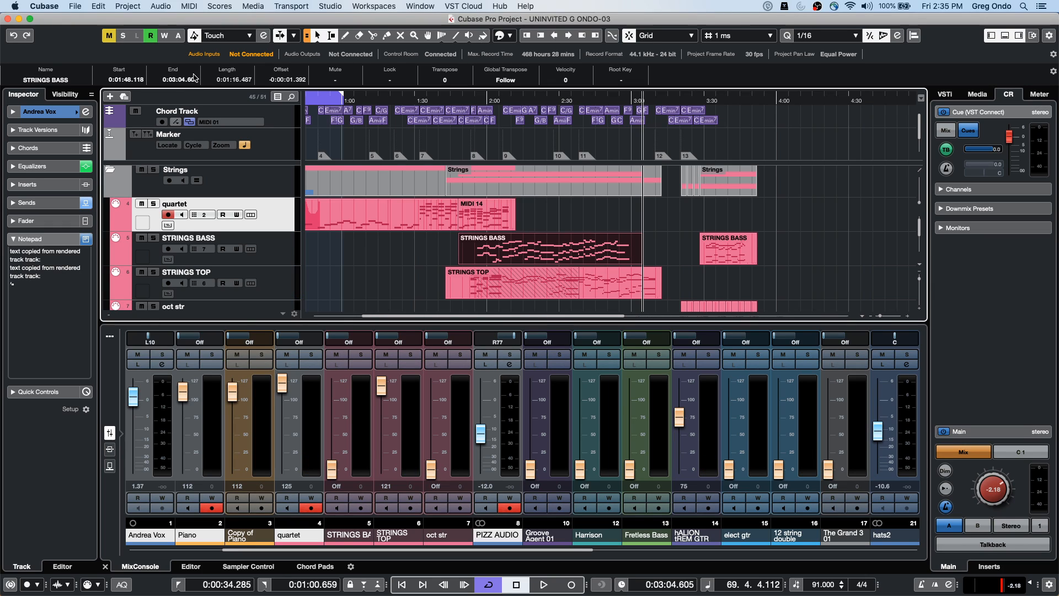
click(555, 35)
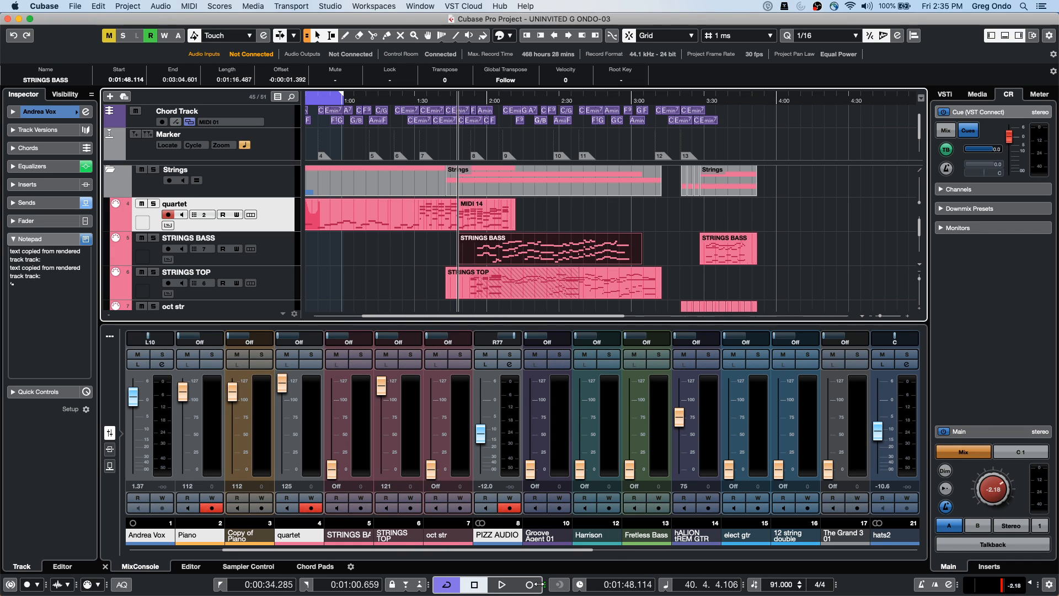
Narrow the transport bar so the rewind and forward buttons are hidden
drag(596, 582, 513, 594)
mouse_move(544, 586)
mouse_down()
mouse_move(574, 585)
mouse_move(546, 586)
mouse_up()
drag(545, 586, 577, 585)
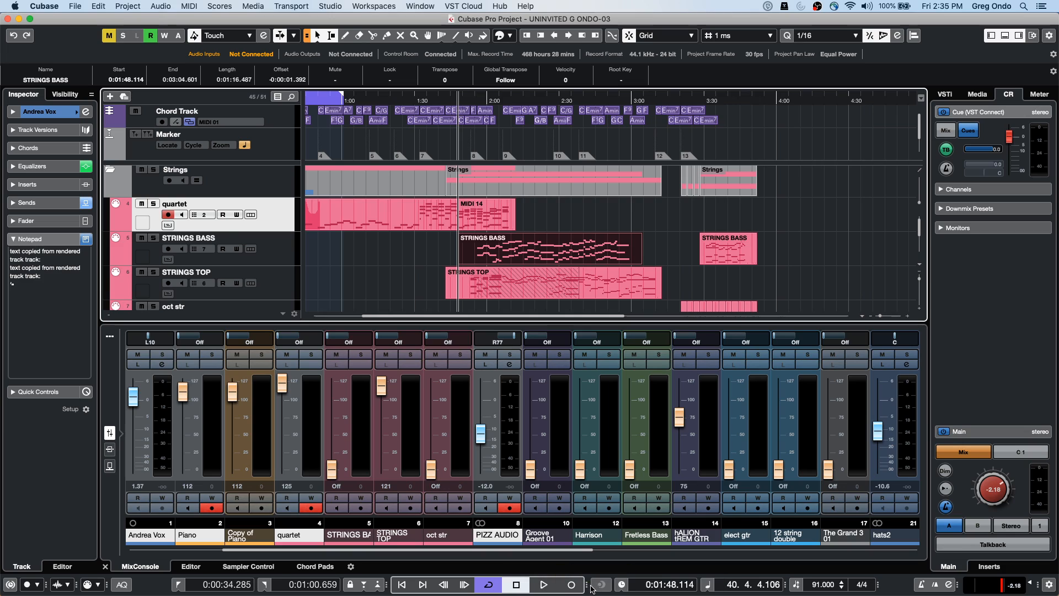
drag(587, 585, 557, 592)
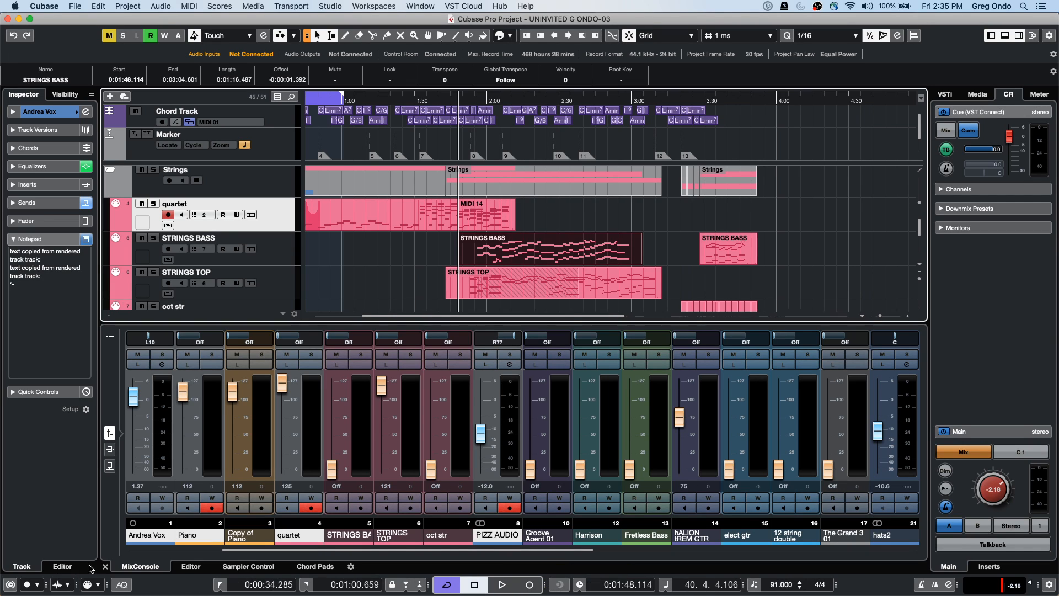
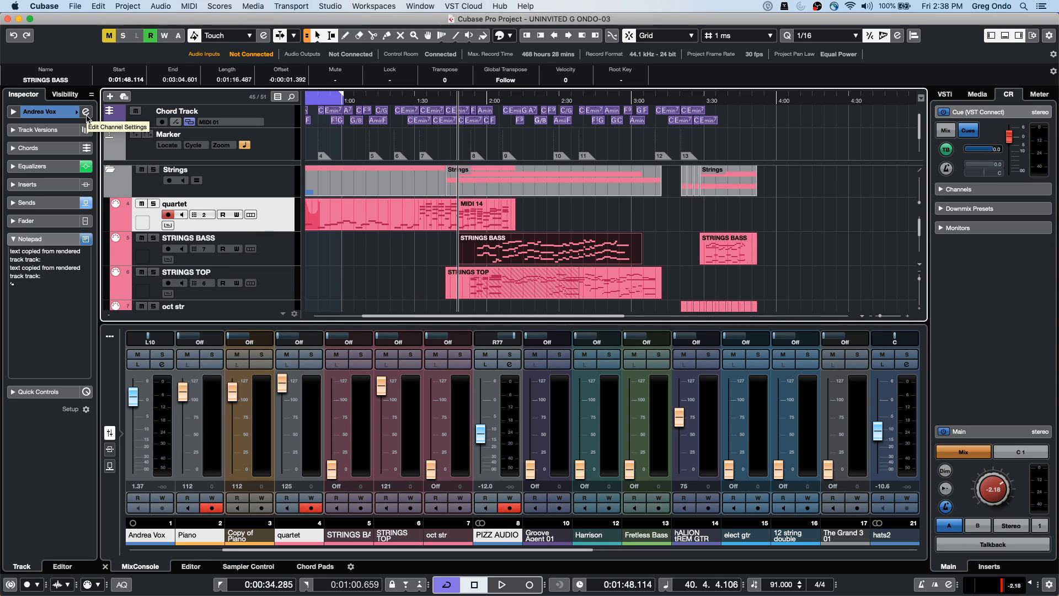
Open the Andrea Vox channel settings and drag the window to the top right
click(86, 112)
drag(298, 157, 566, 16)
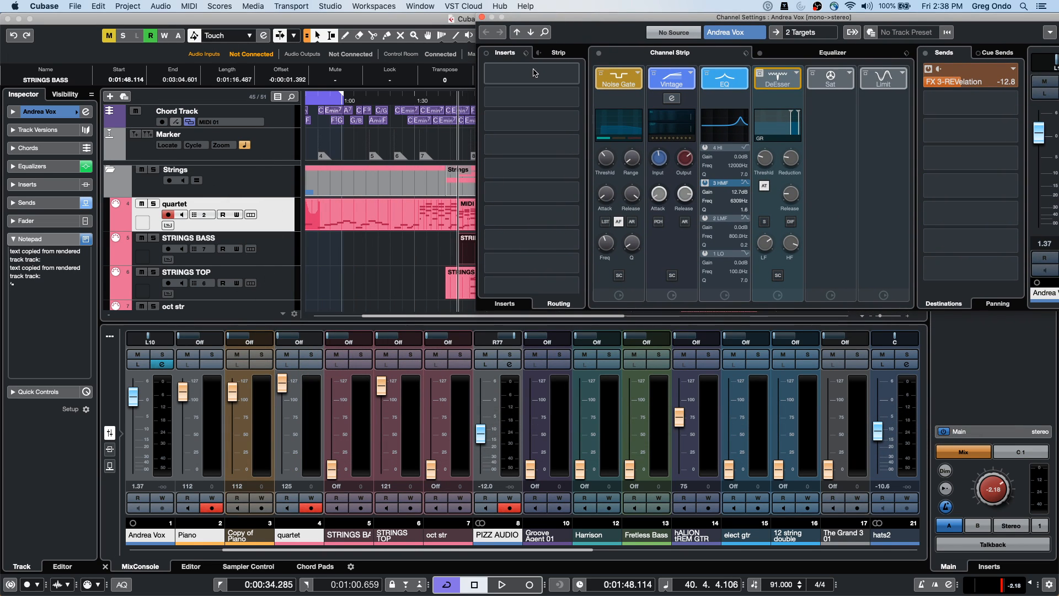
right_click(573, 30)
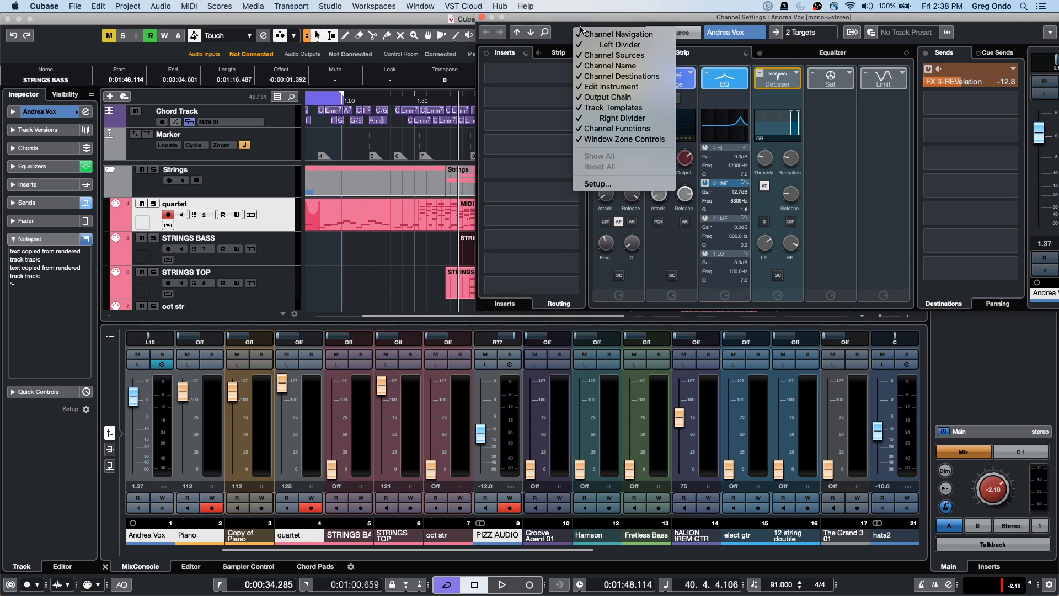
drag(664, 18, 595, 41)
right_click(606, 47)
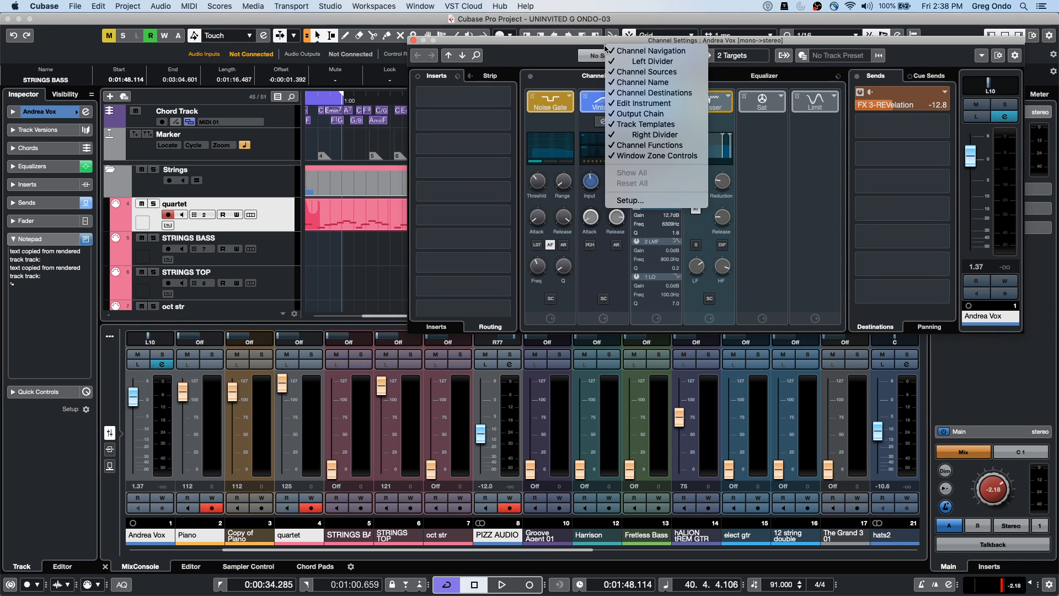
right_click(731, 329)
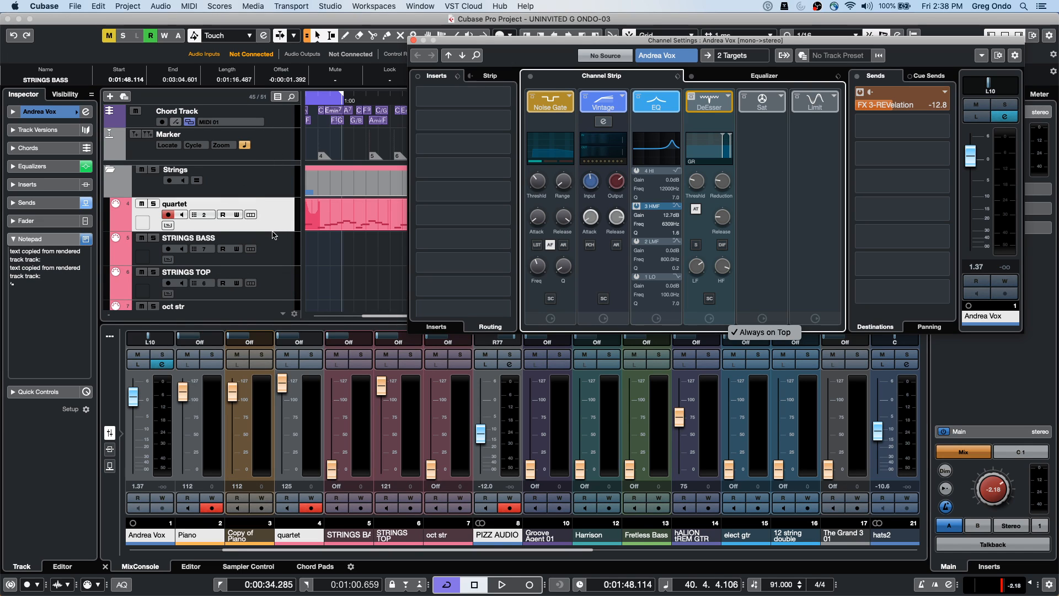
click(273, 190)
Reselect Andrea Vox, reopen its channel settings and move the window lower down
click(271, 191)
scroll(271, 194, down, 2)
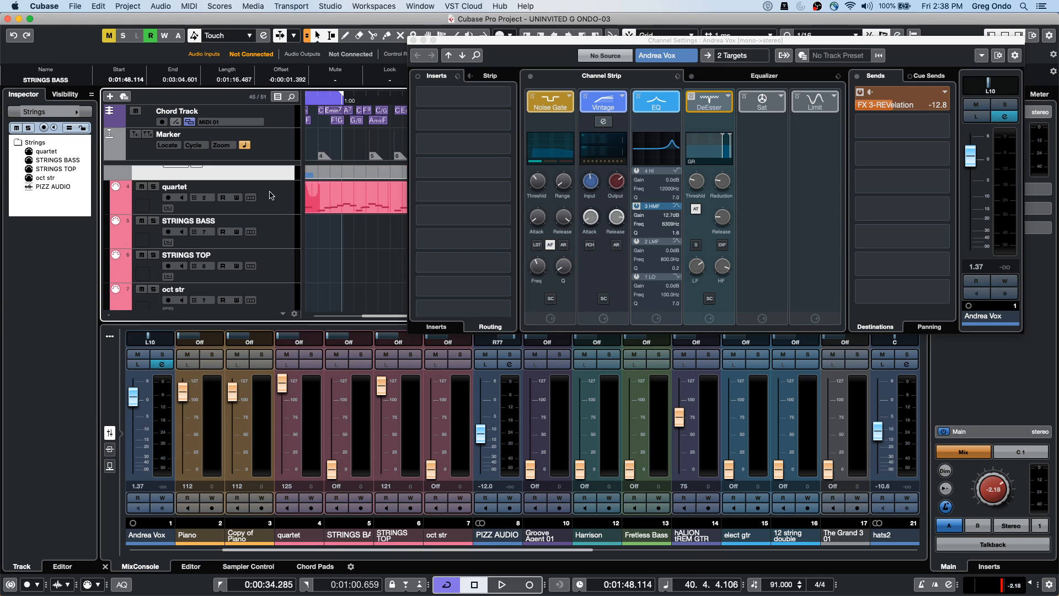
scroll(271, 198, up, 5)
click(264, 219)
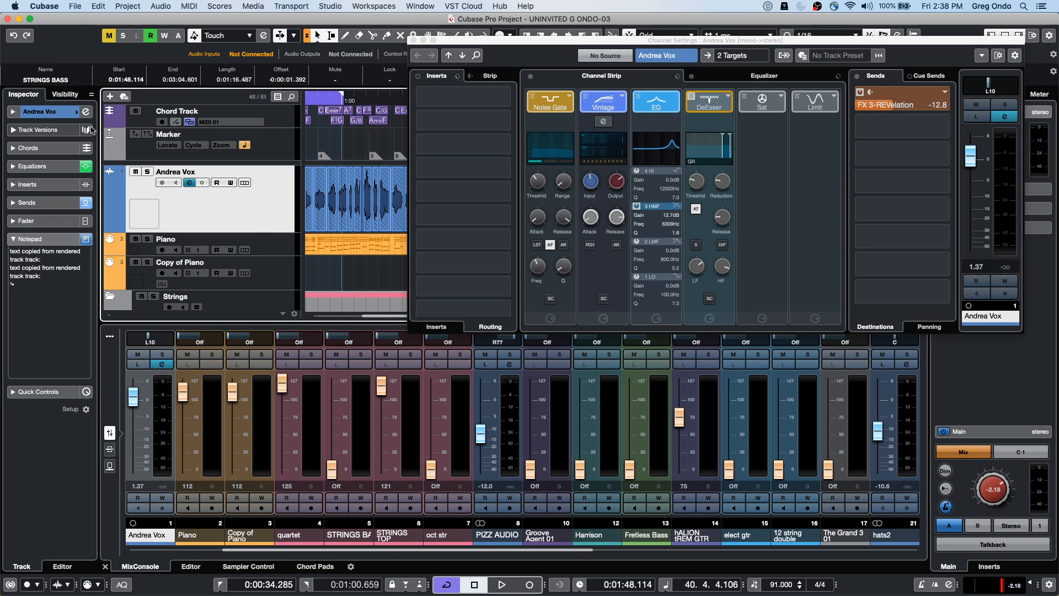
click(86, 115)
click(86, 113)
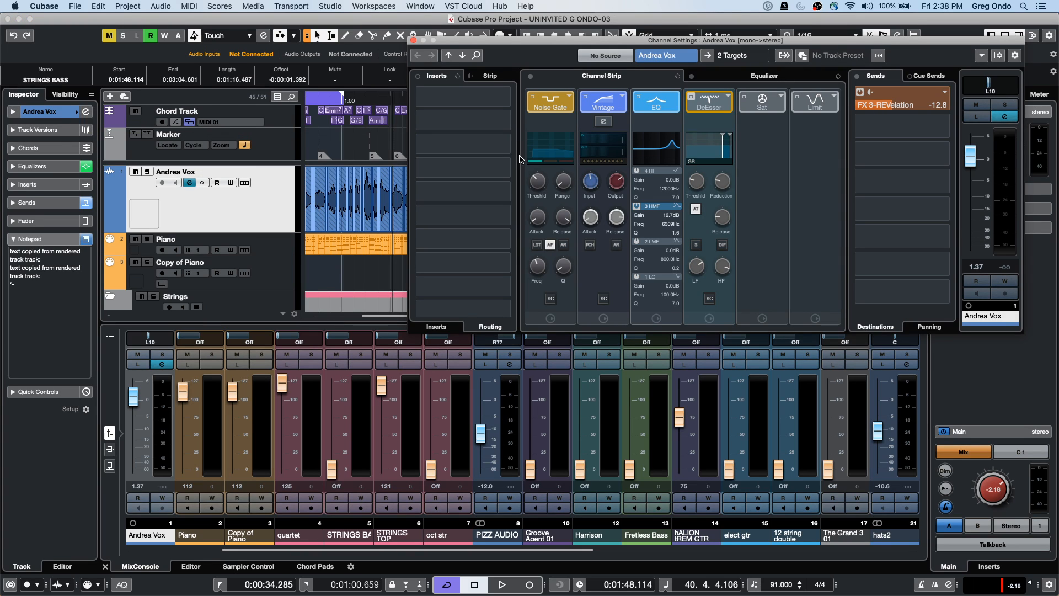
drag(518, 44, 550, 191)
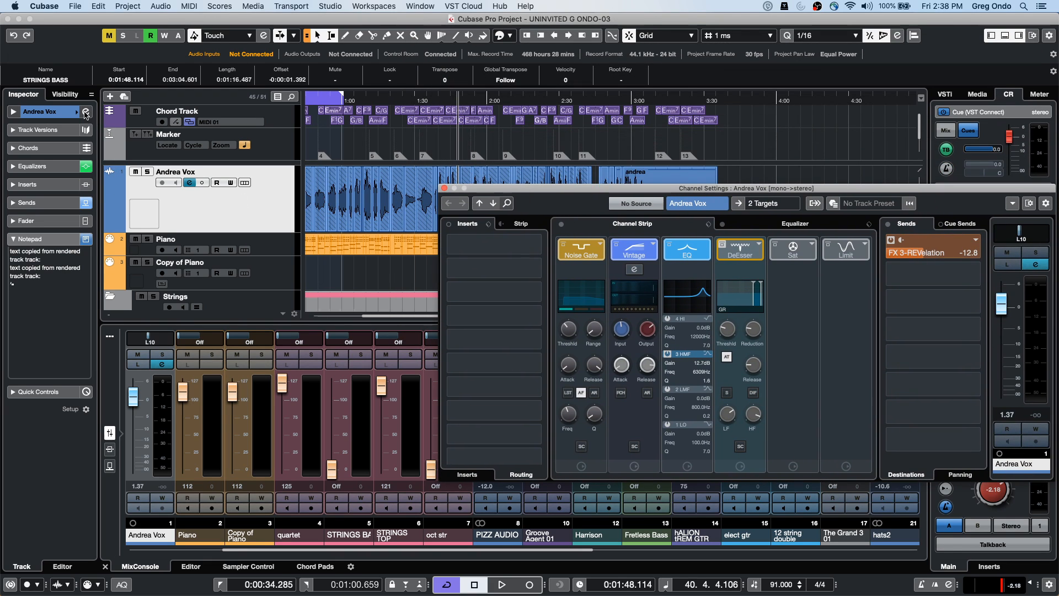
click(30, 7)
mouse_move(65, 11)
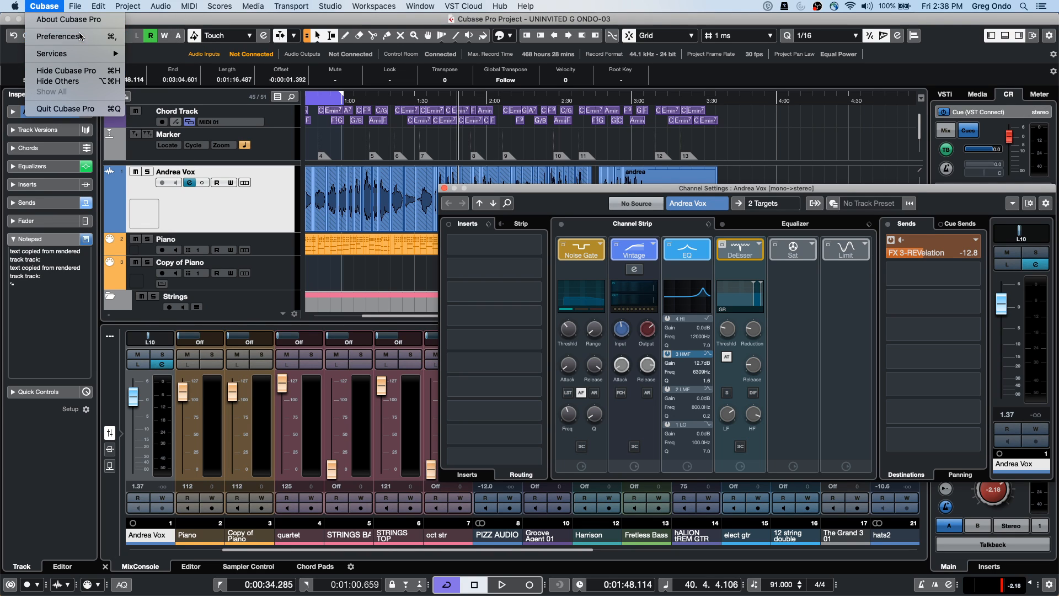
Open Preferences and view the Editing, Project & MixConsole and Editing-Audio pages
click(80, 37)
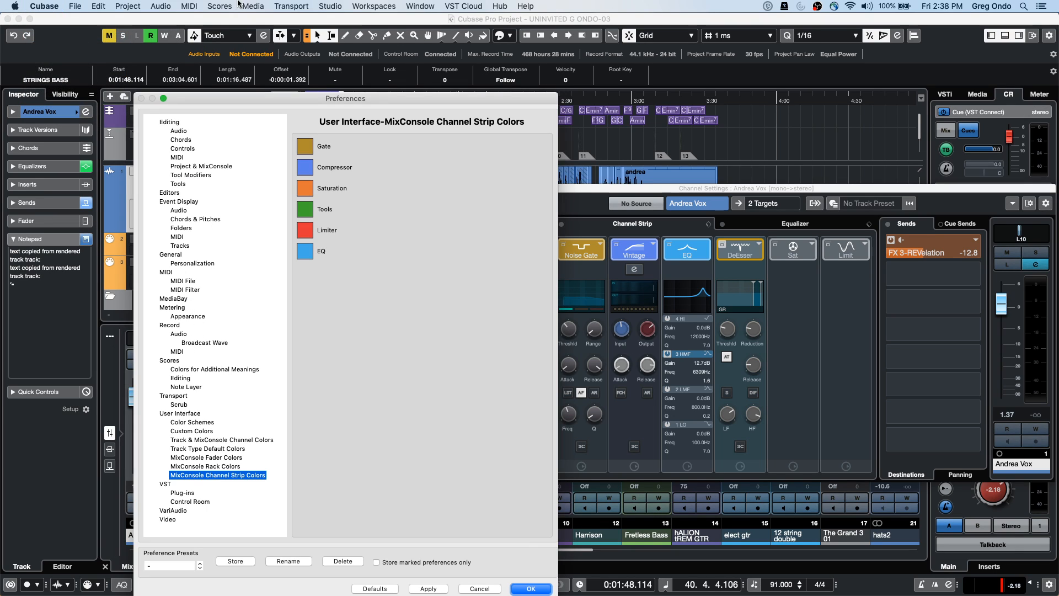
click(171, 122)
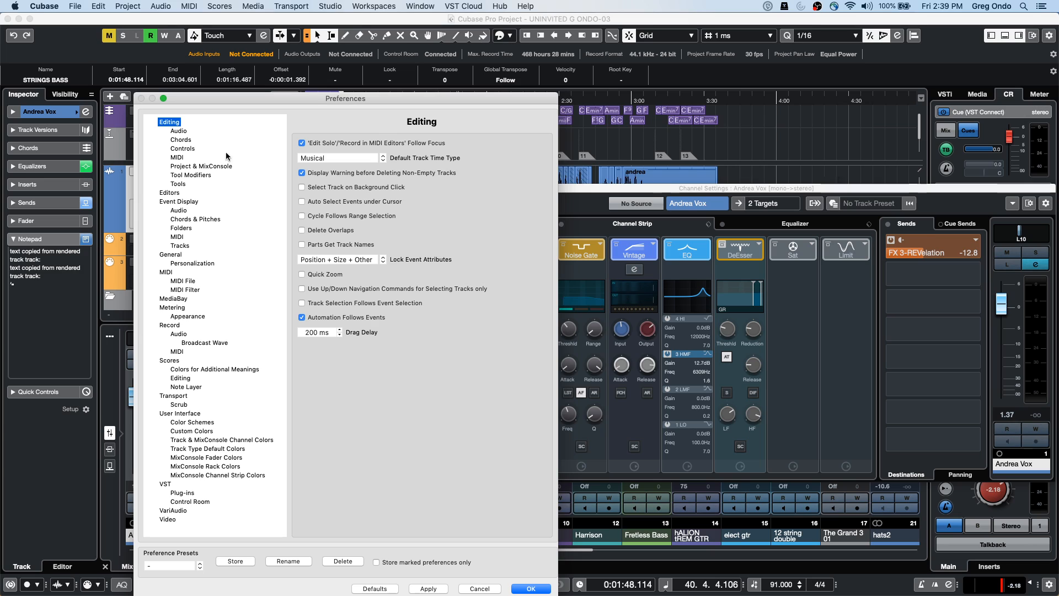
click(203, 166)
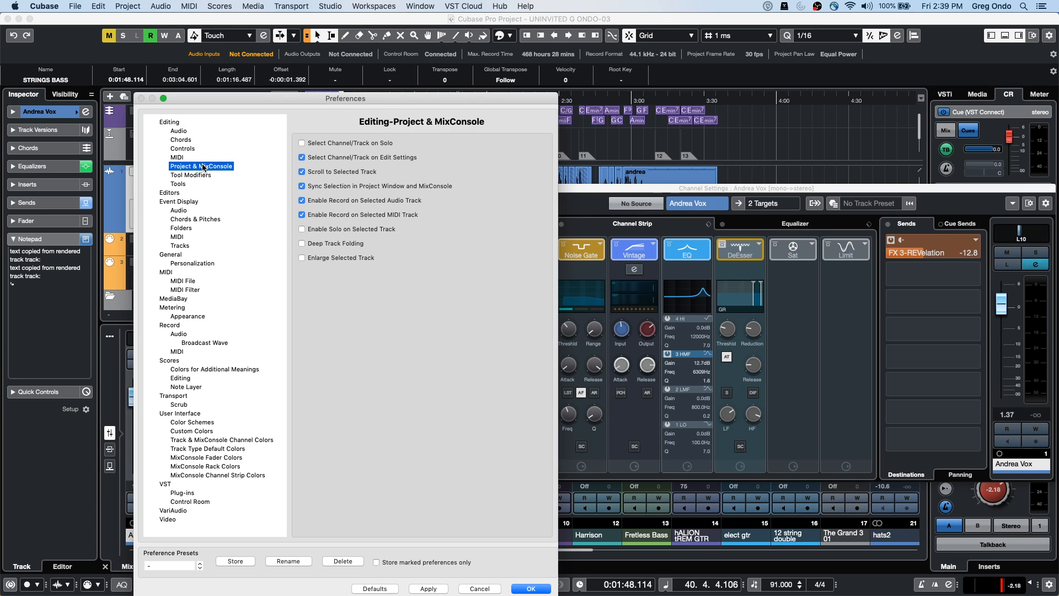
click(175, 122)
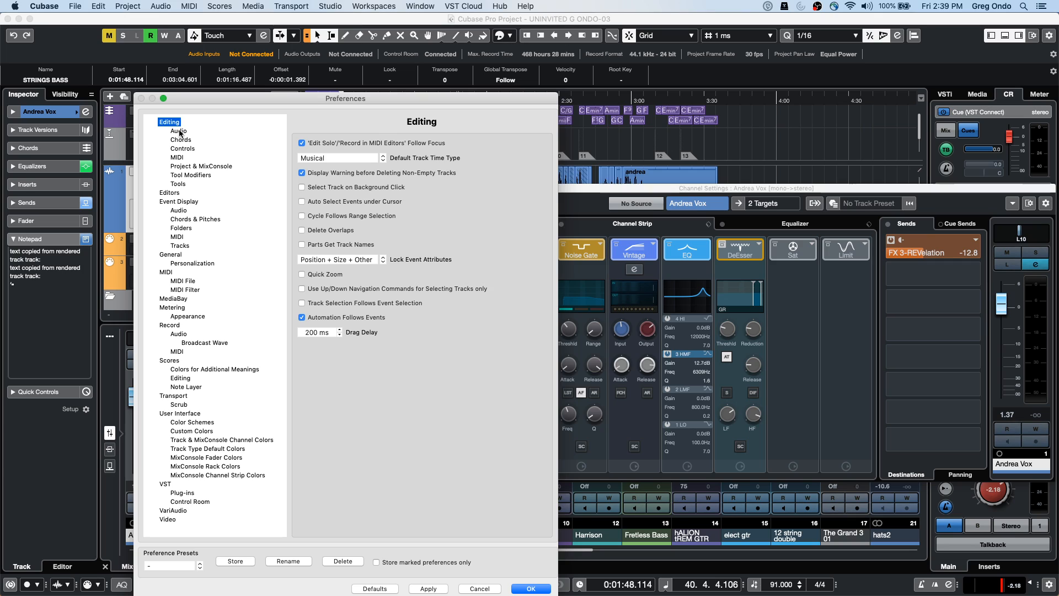
click(179, 131)
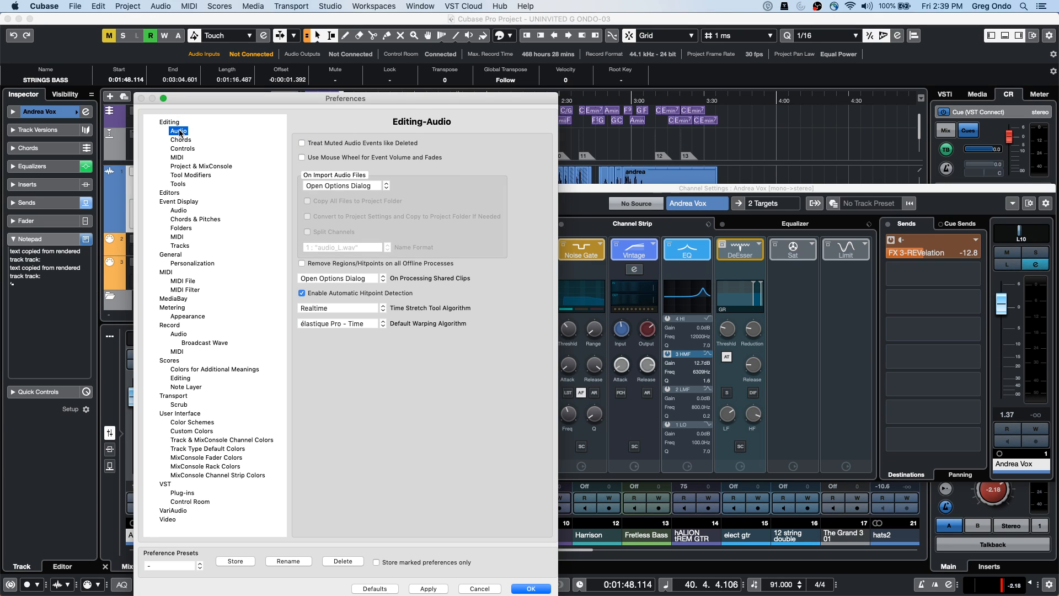
Step through the Chords, Controls, MIDI, Project & MixConsole and Tools subpages to Event Display
key(Down)
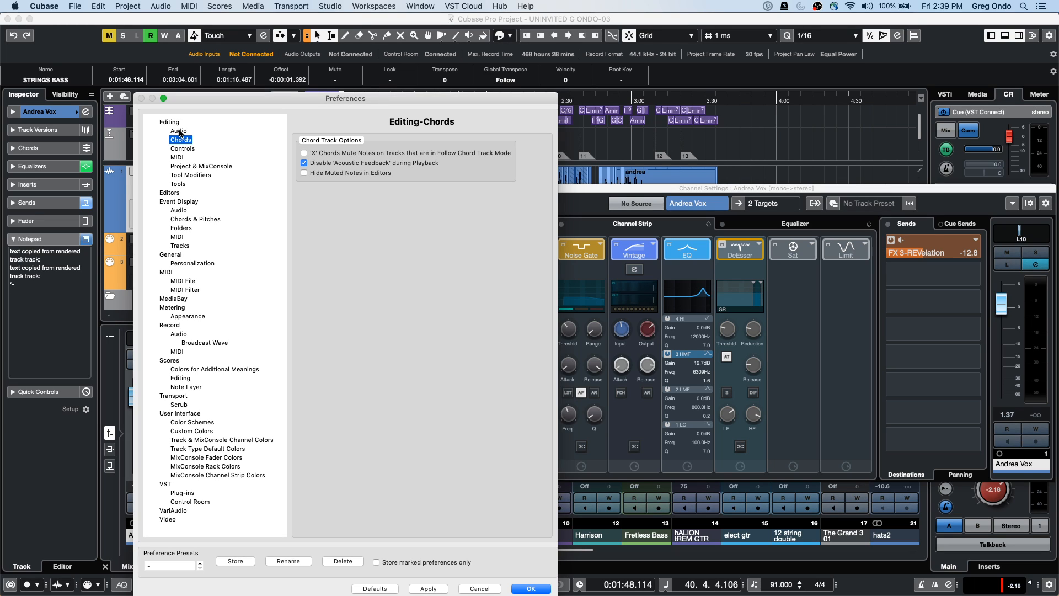
key(Down)
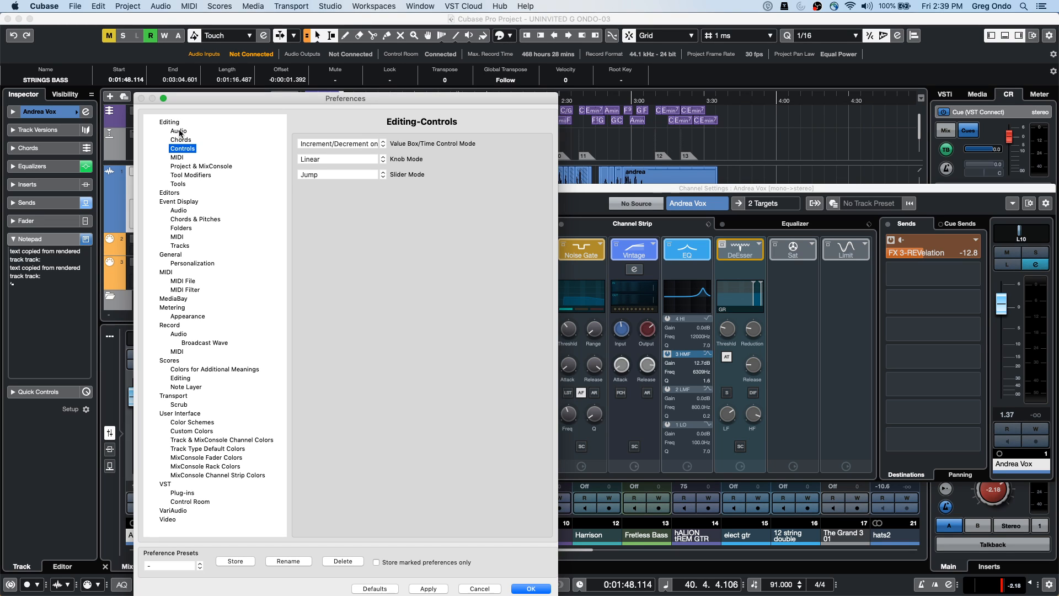
key(Down)
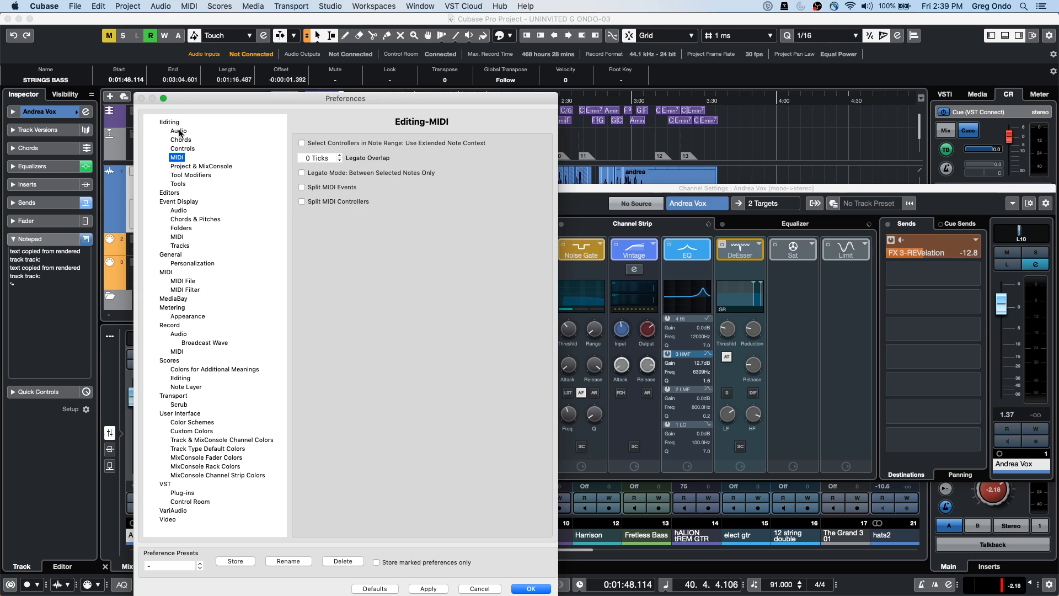
key(Down)
key(Down)
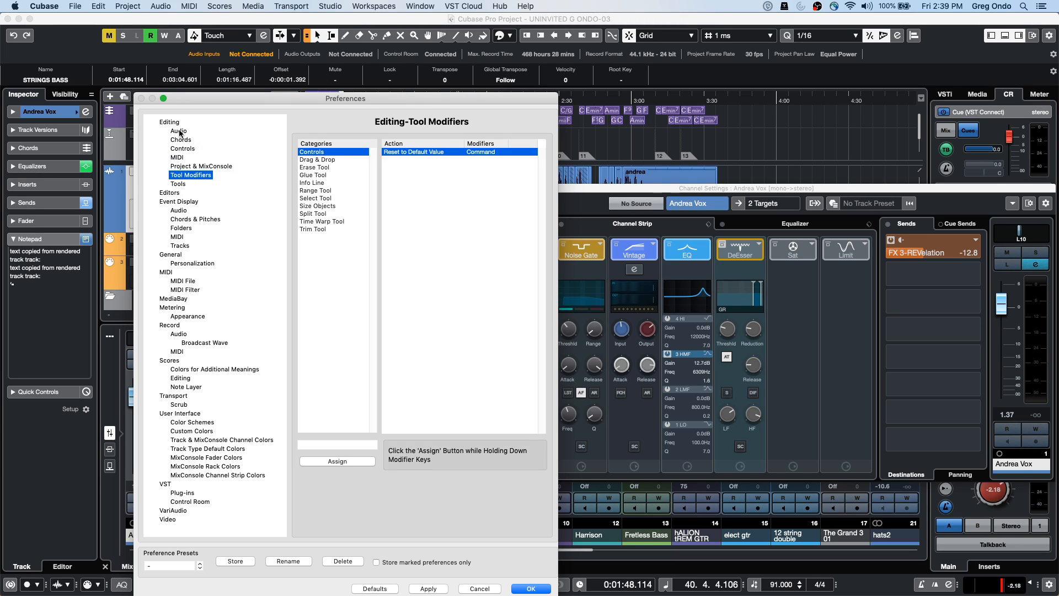
key(Down)
key(Down)
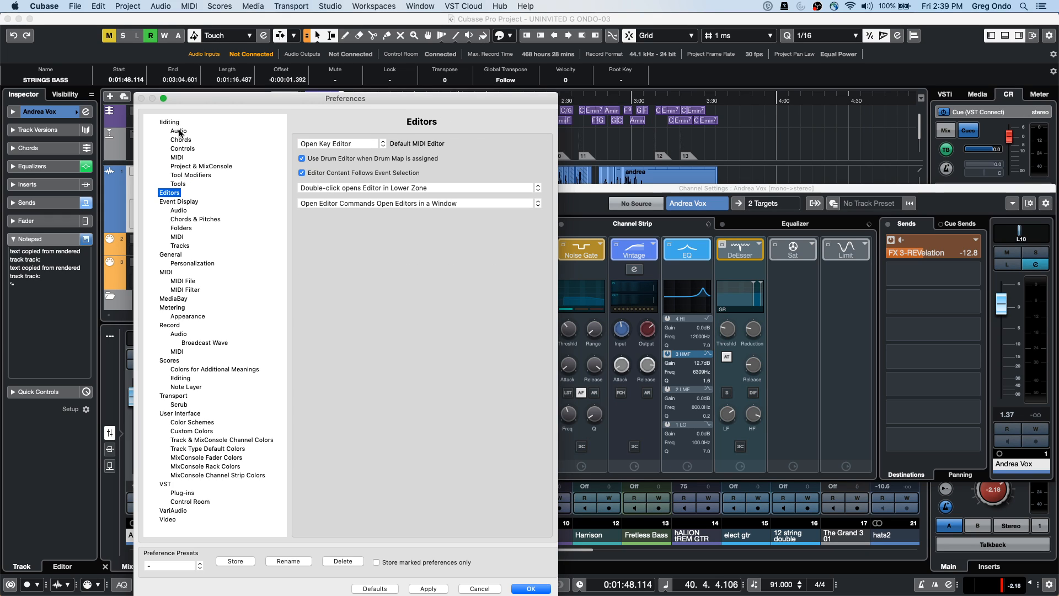
key(Up)
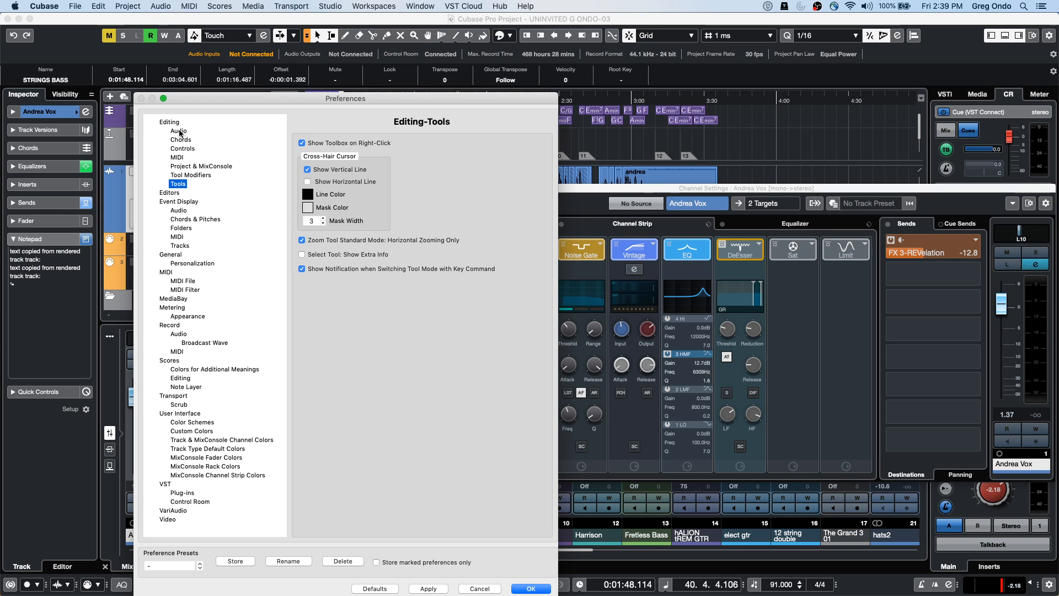
key(Down)
key(Down)
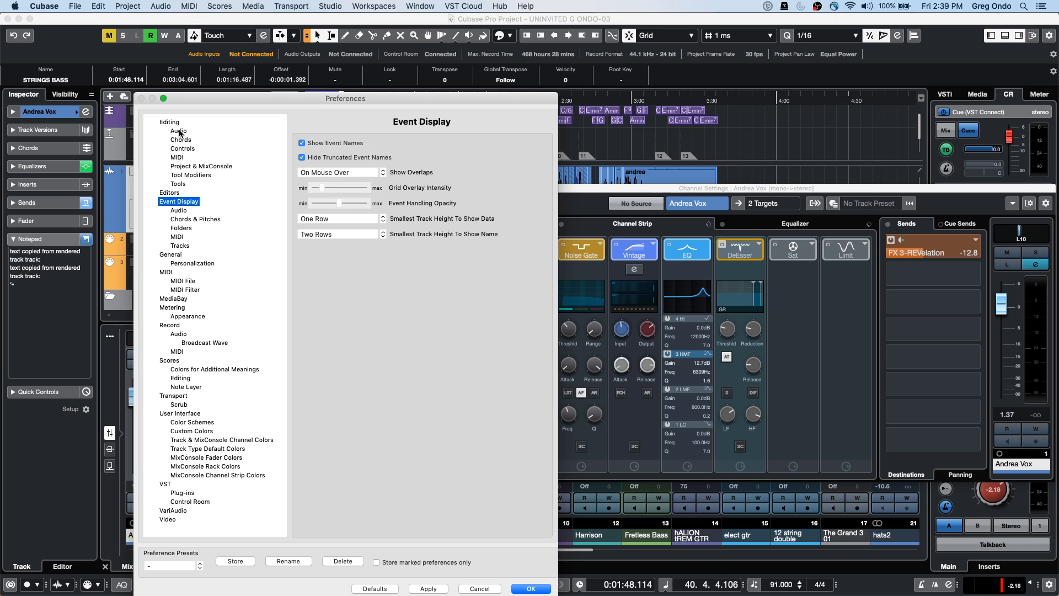
Browse the Event Display subpages, Personalization, MIDI, MIDI File, MIDI Filter and Metering pages
key(Down)
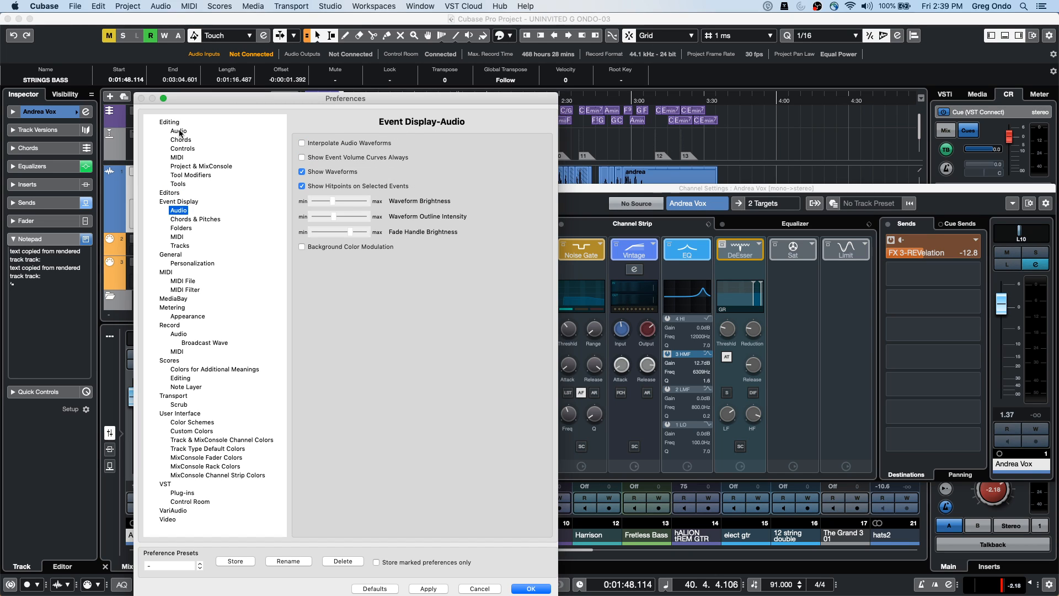
key(Down)
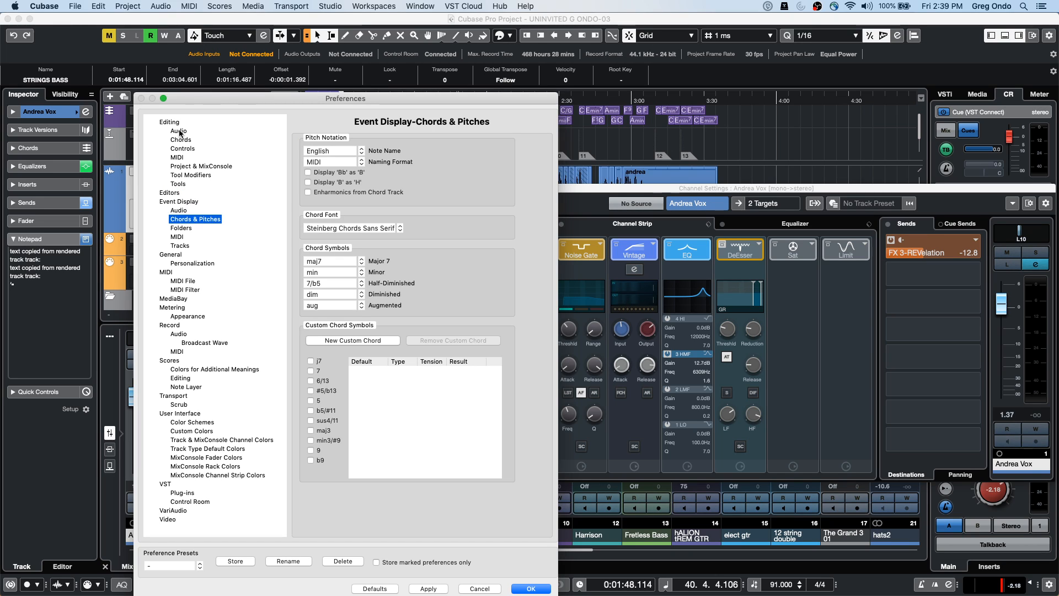
key(Down)
key(Down)
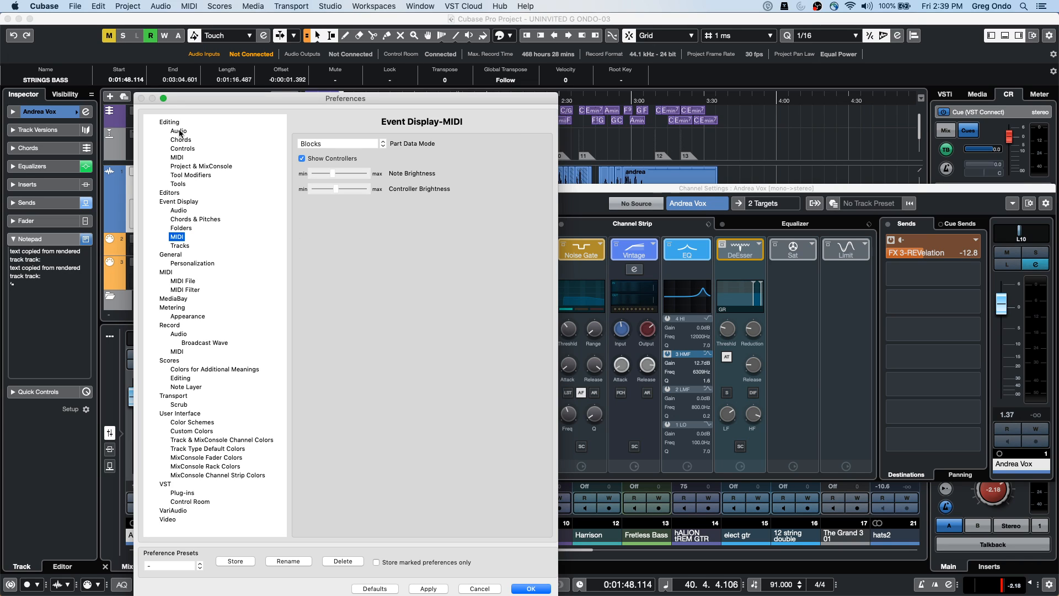
key(Down)
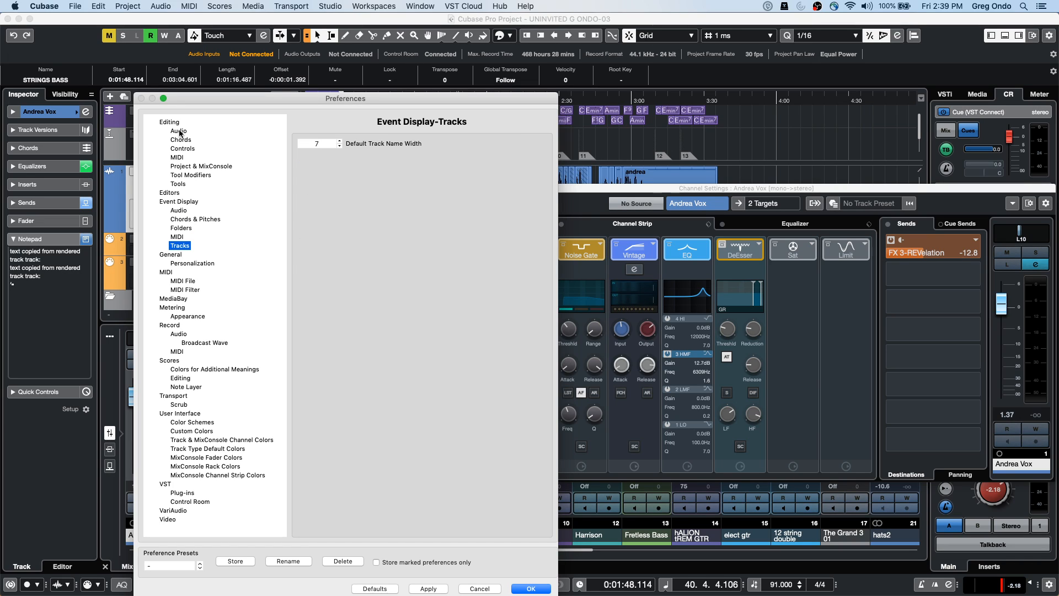
key(Down)
key(Down)
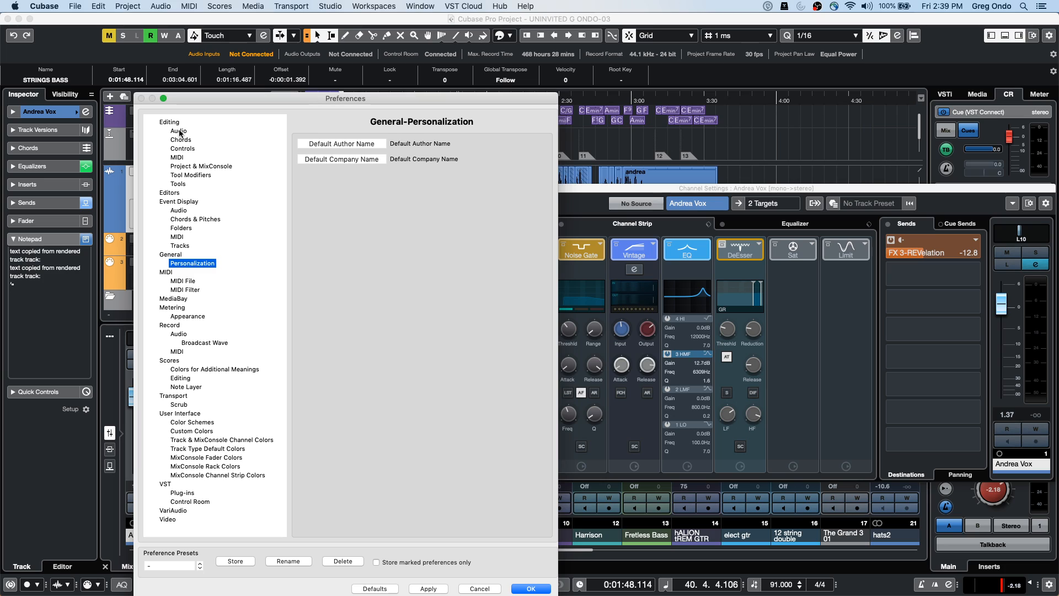
key(Down)
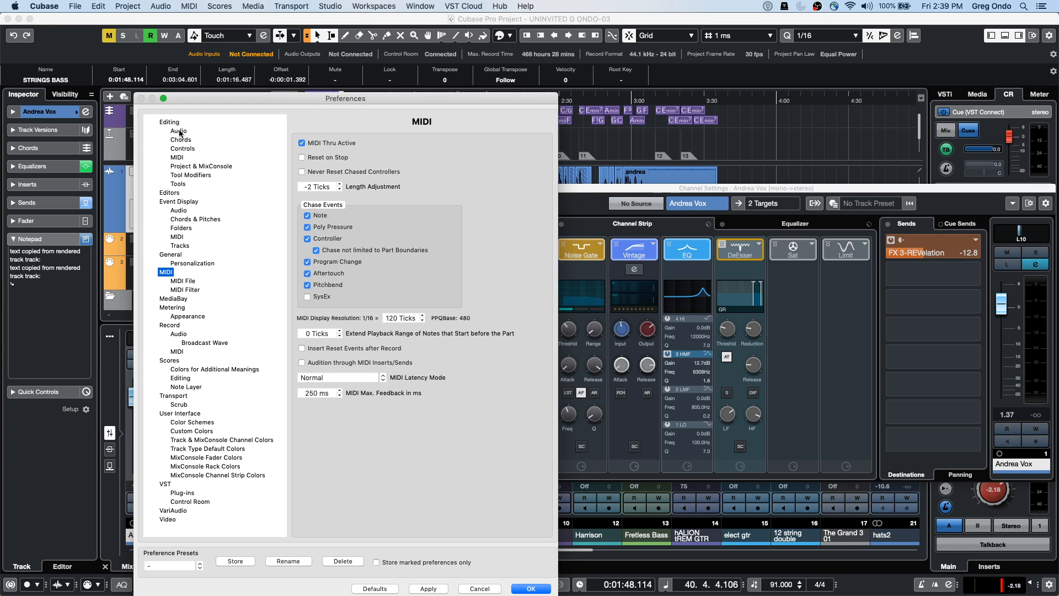
key(Down)
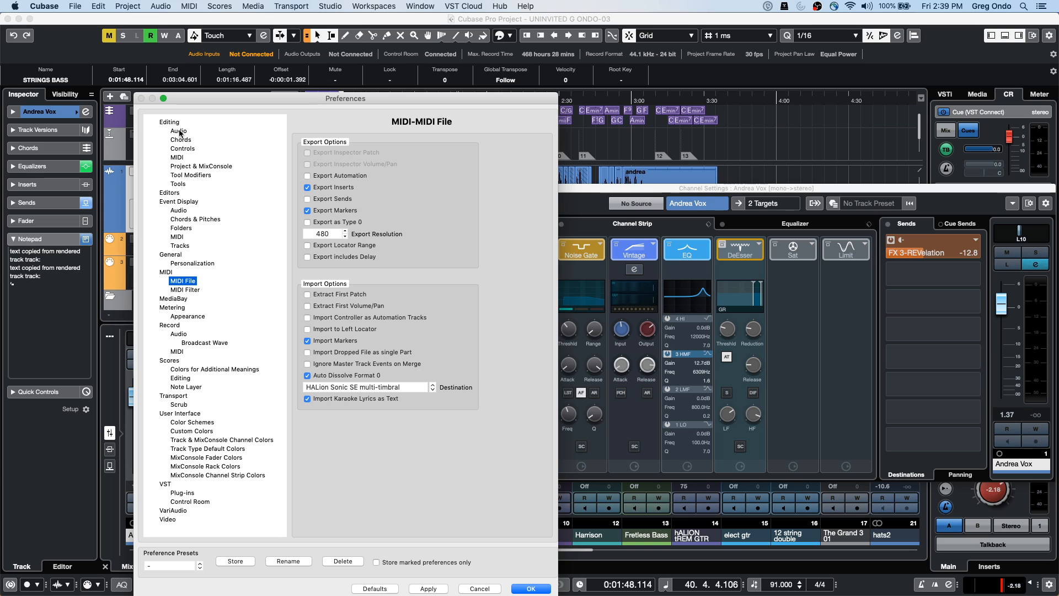
key(Down)
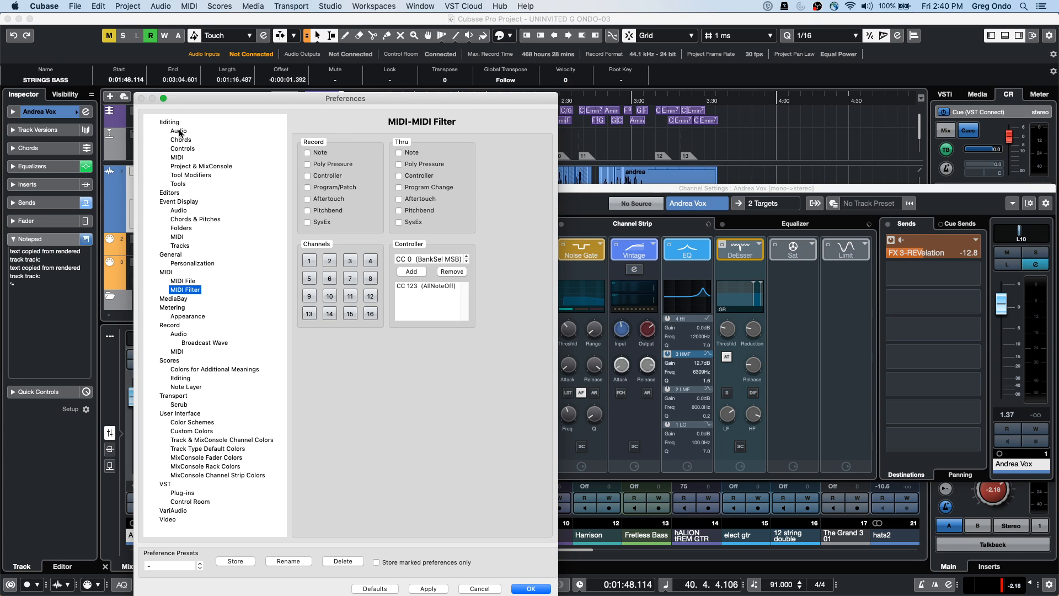
key(Down)
key(Down)
key(Down)
key(Up)
key(Up)
Continue through Record Audio, Transport, Custom Colors and VST pages, then climb back to Editing
key(Down)
key(Down)
key(Down)
key(Down)
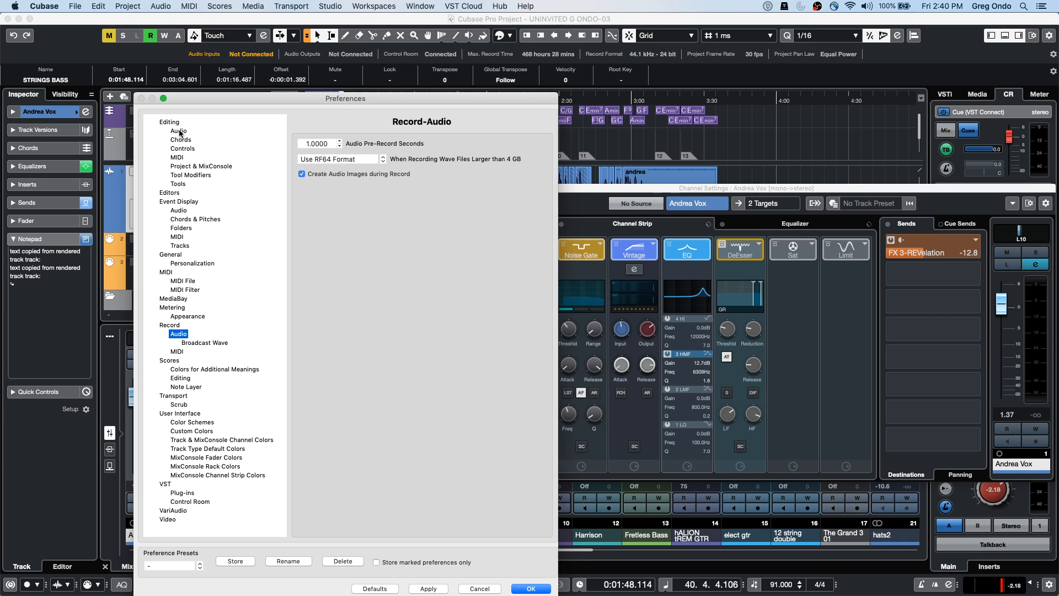
key(Down)
key(Down)
key(Down)
key(Down)
key(Down)
key(Down)
key(Down)
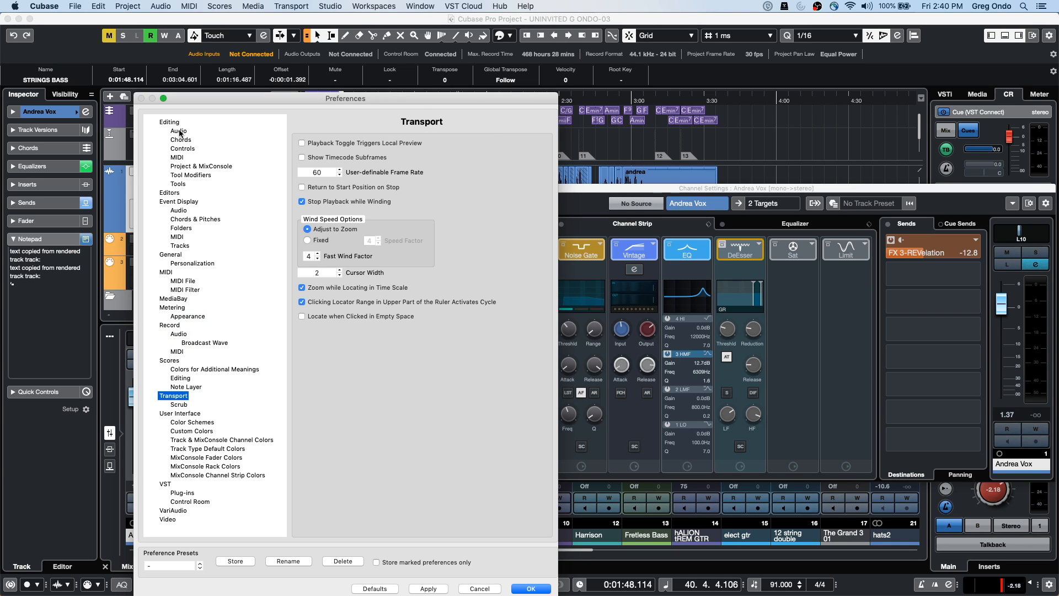
key(Down)
key(Down)
key(Down)
key(Down)
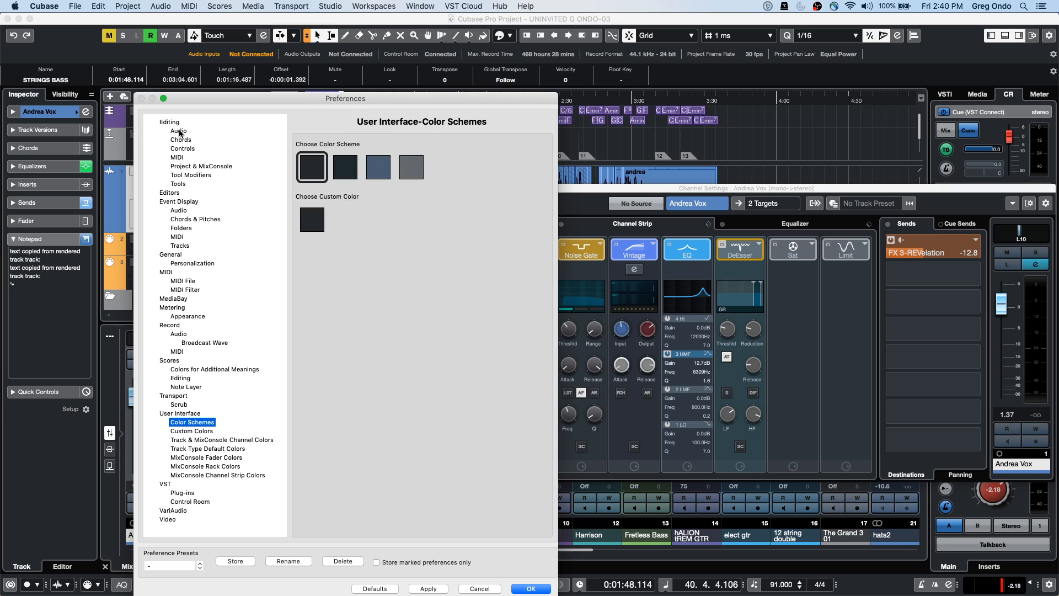
key(Down)
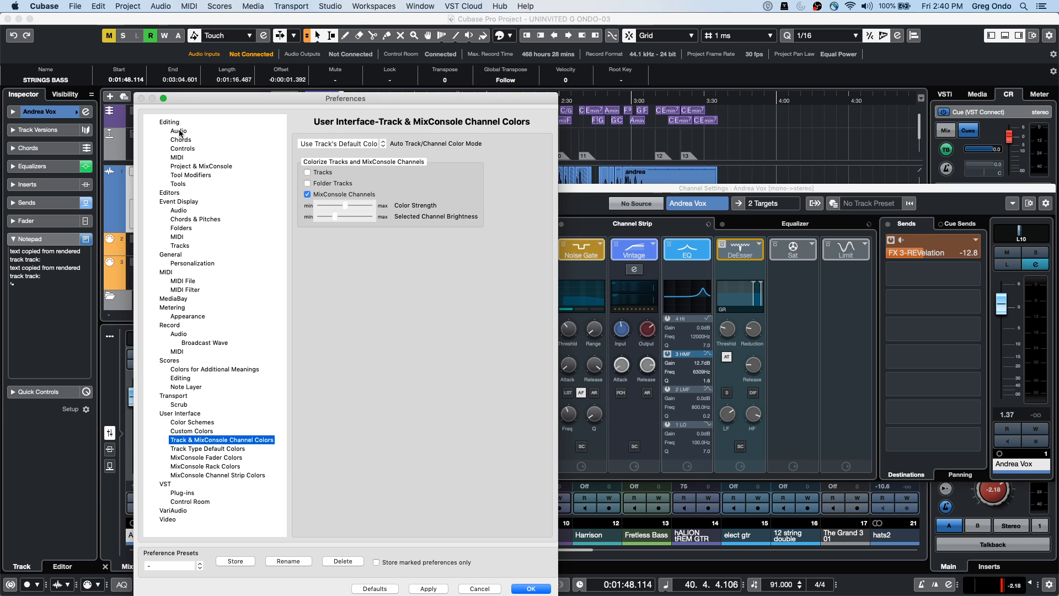
key(Down)
key(Down)
key(Down)
key(Down)
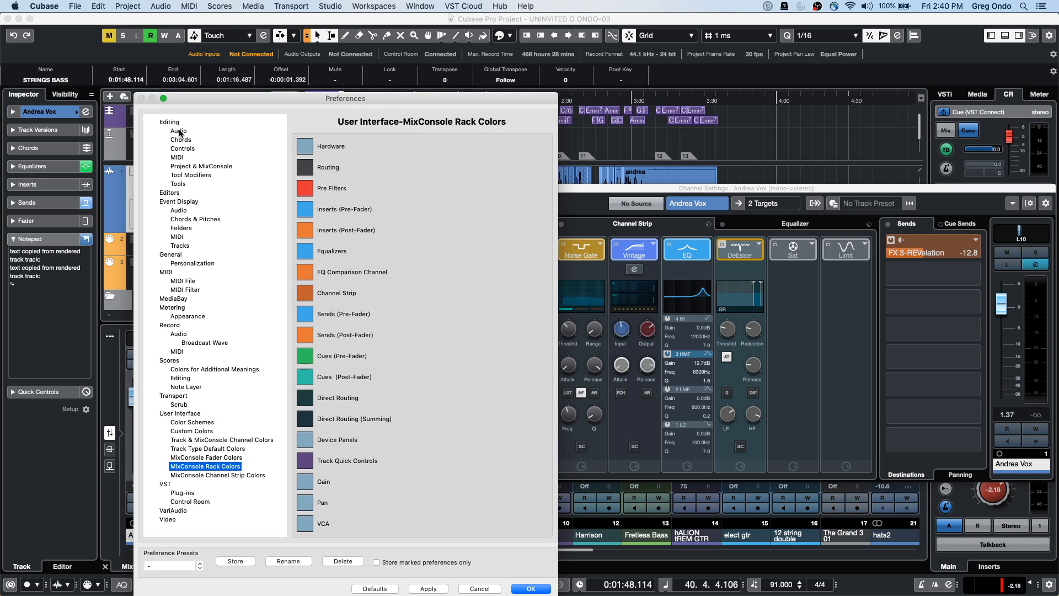
key(Down)
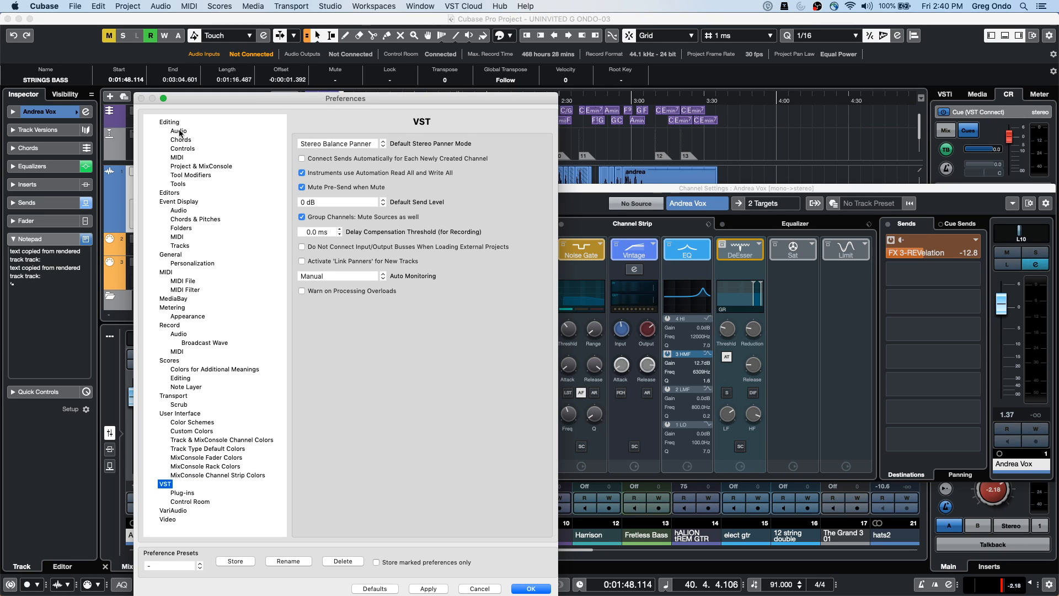
key(Down)
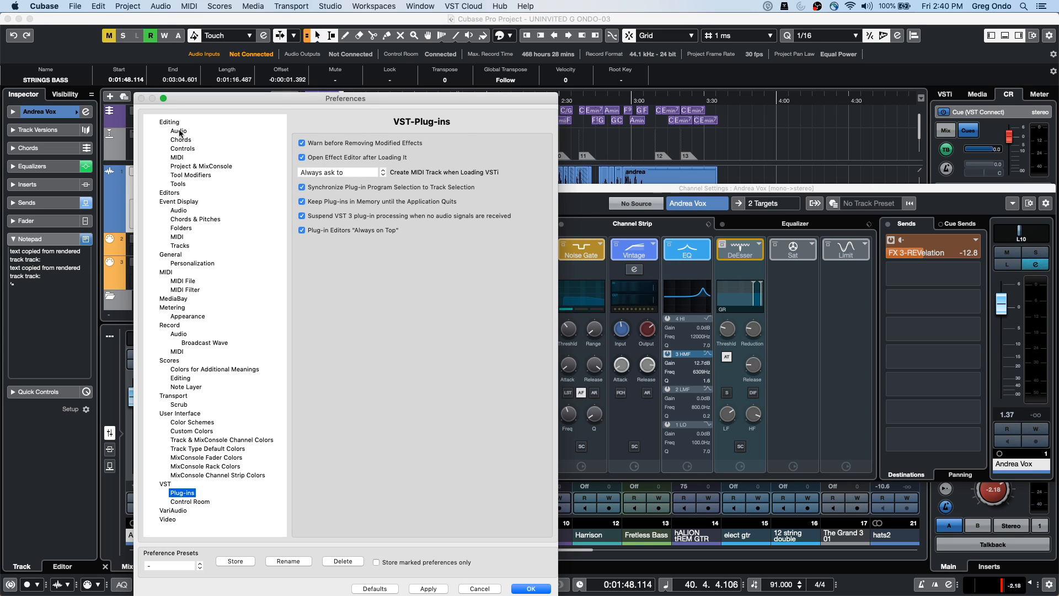
key(Down)
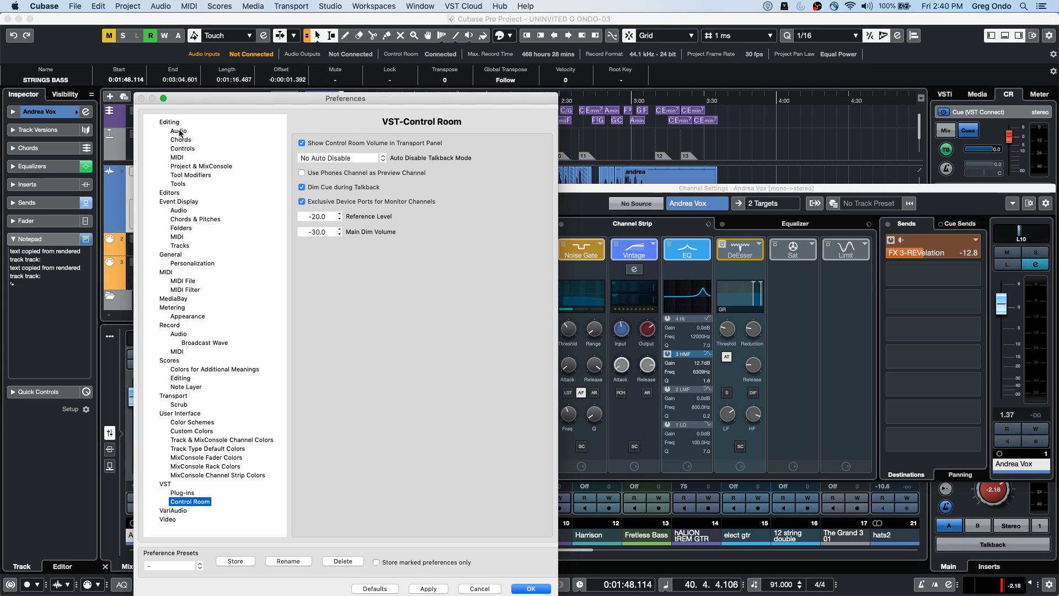
key(Down)
key(Down)
key(Up)
key(Up)
key(Up)
key(Up)
key(Up)
key(Up)
key(Up)
key(Up)
key(Up)
key(Up)
key(Up)
key(Up)
key(Up)
key(Up)
key(Up)
key(Up)
key(Up)
key(Up)
key(Up)
key(Up)
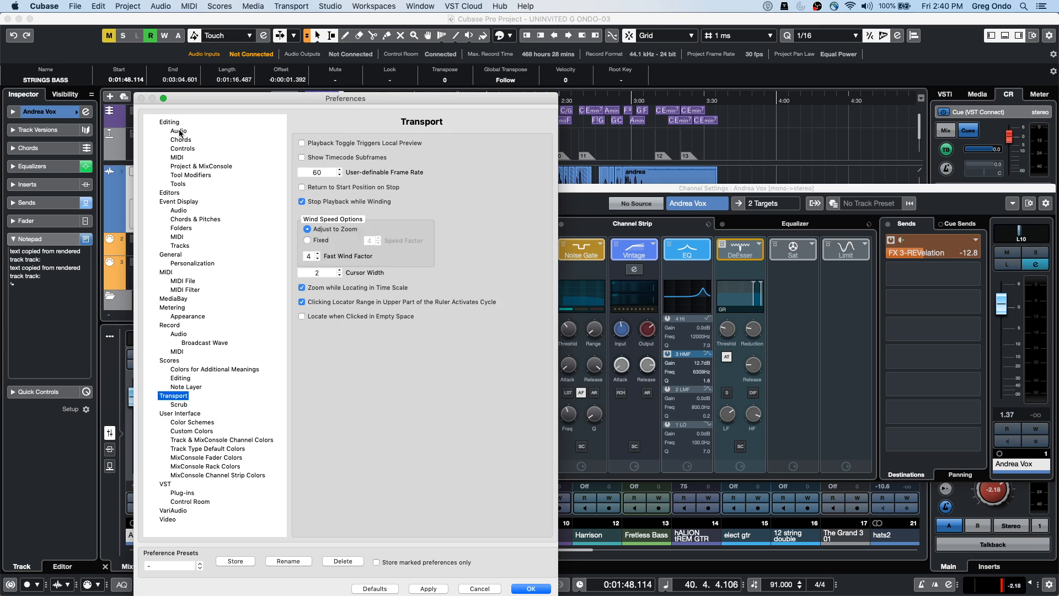
key(Up)
key(Up)
key(Up)
key(Up)
key(Up)
key(Up)
key(Up)
key(Up)
key(Up)
key(Up)
key(Up)
key(Up)
key(Up)
key(Up)
key(Up)
key(Up)
key(Up)
key(Up)
key(Up)
key(Up)
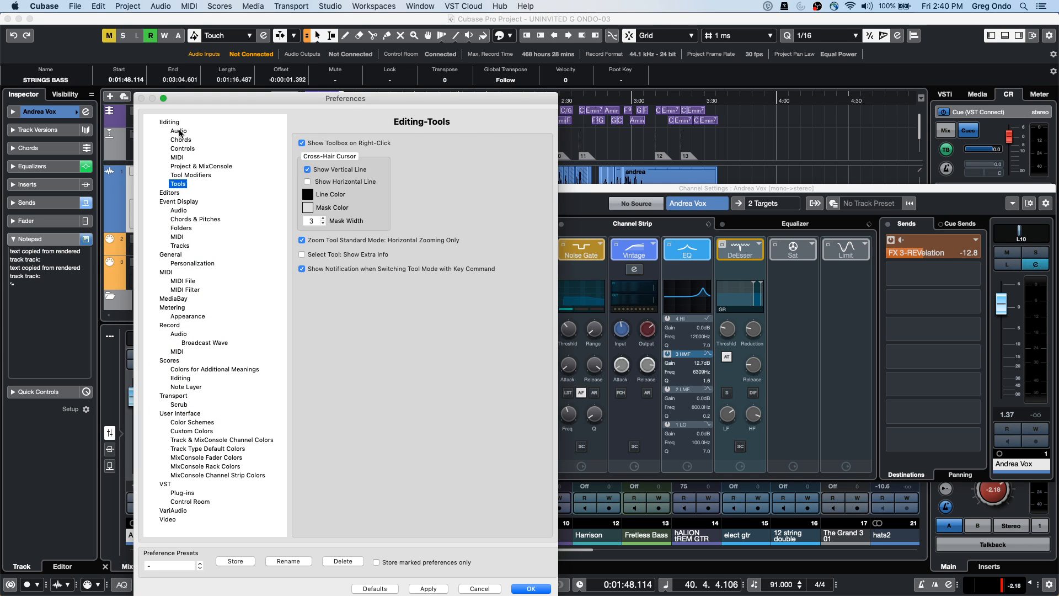
key(Up)
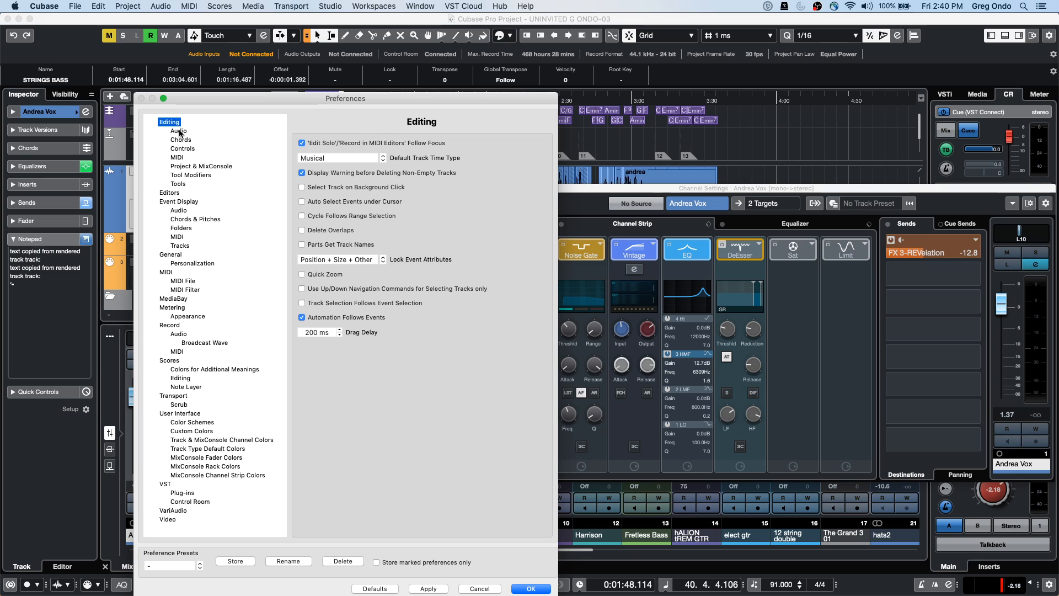
Review the Editing Audio, Chords, Tool Modifiers and Tools pages, settling on Project & MixConsole
click(179, 133)
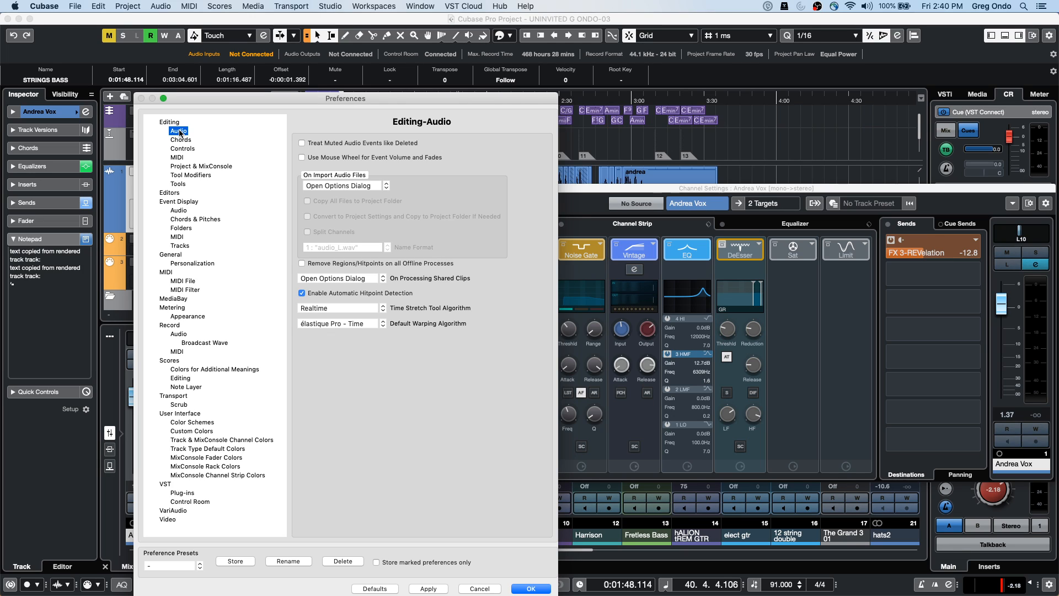
key(Down)
key(Down)
key(Down)
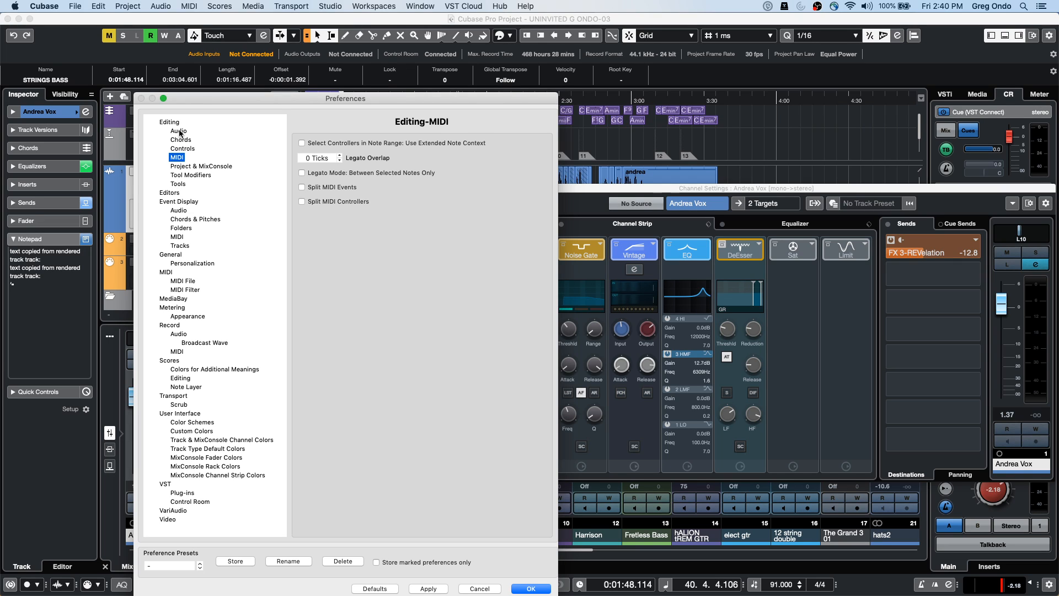
key(Down)
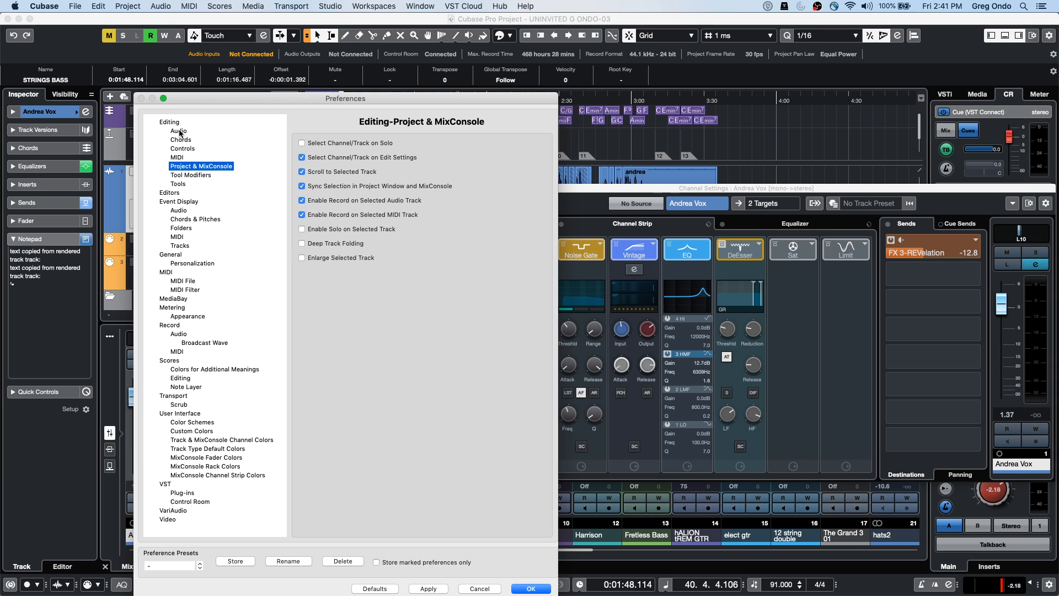
key(Down)
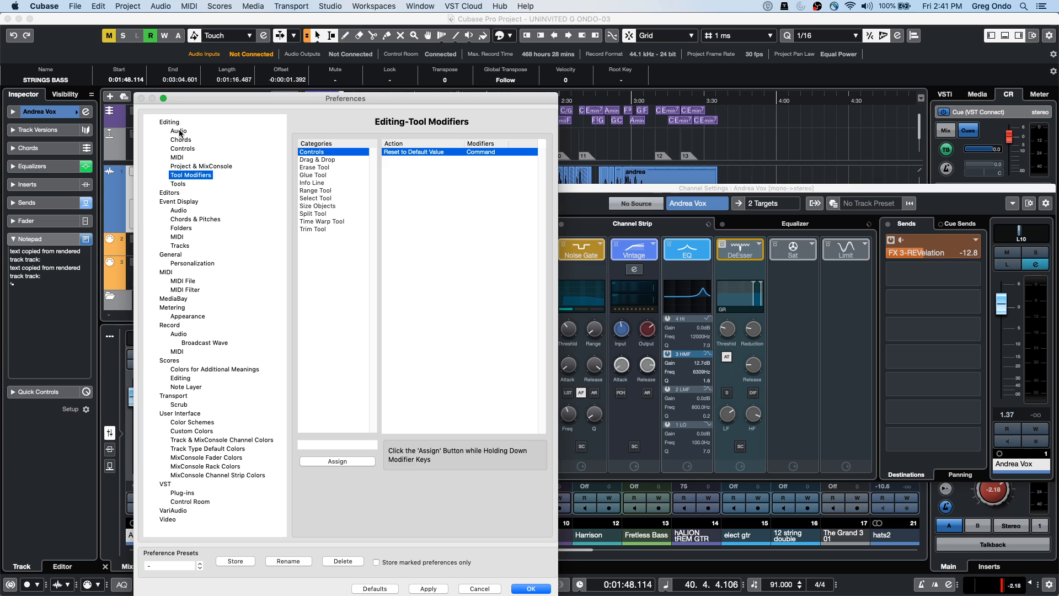
key(Down)
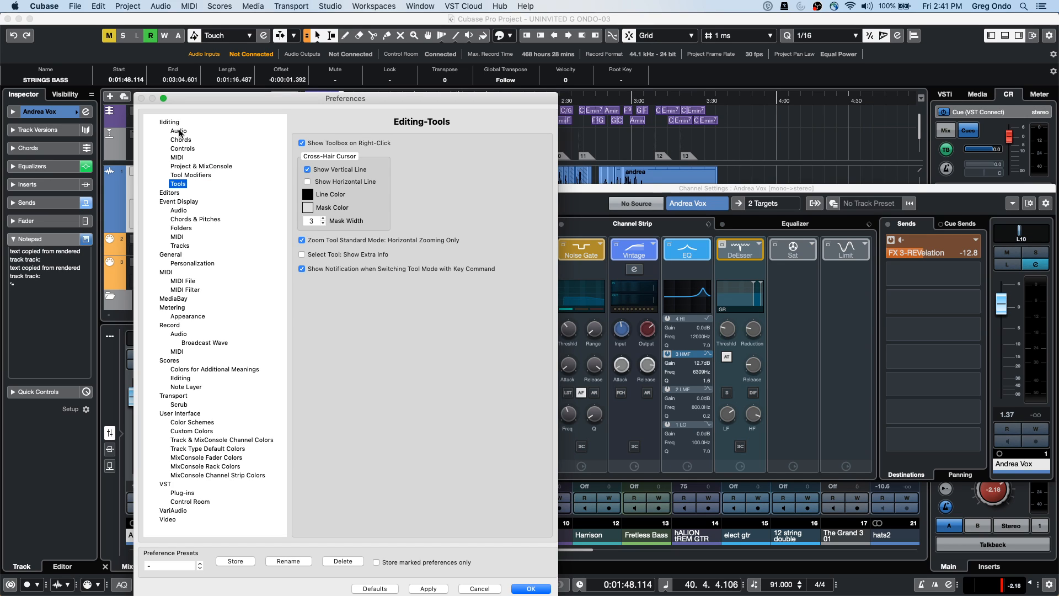
key(Up)
key(Up)
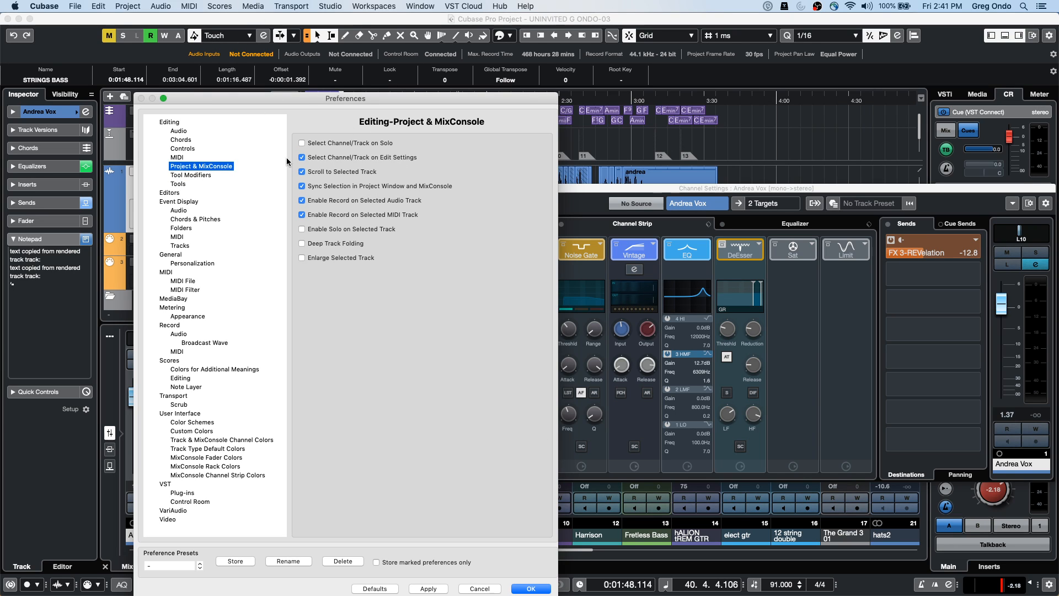
Turn off 'Select Channel/Track on Edit Settings', apply it and close Preferences
click(302, 158)
click(429, 589)
click(531, 588)
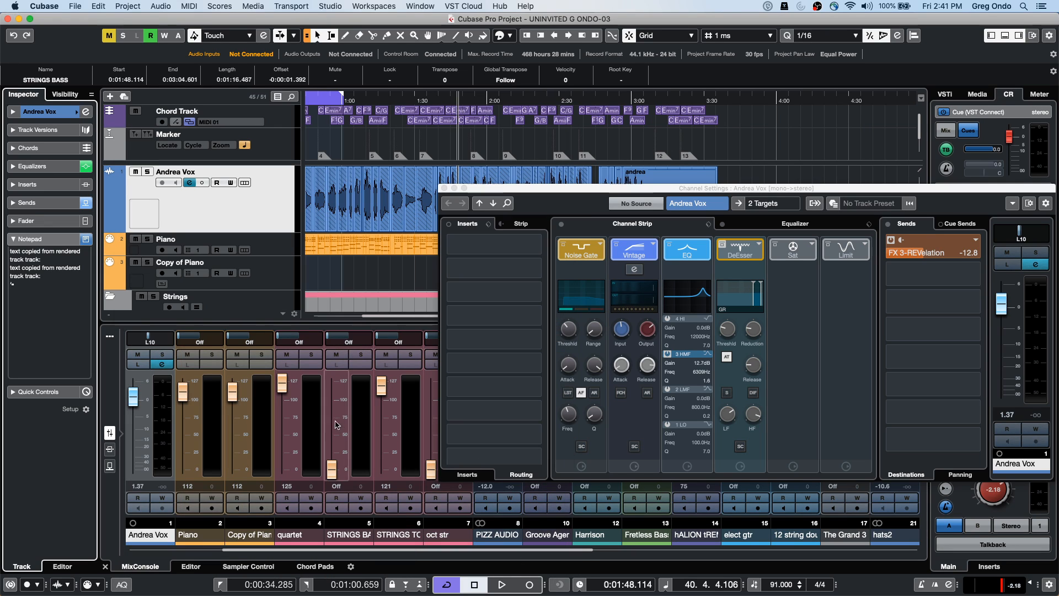
Toggle Andrea Vox's Edit Channel Settings button repeatedly to test the change
click(86, 112)
click(87, 112)
click(86, 112)
click(87, 113)
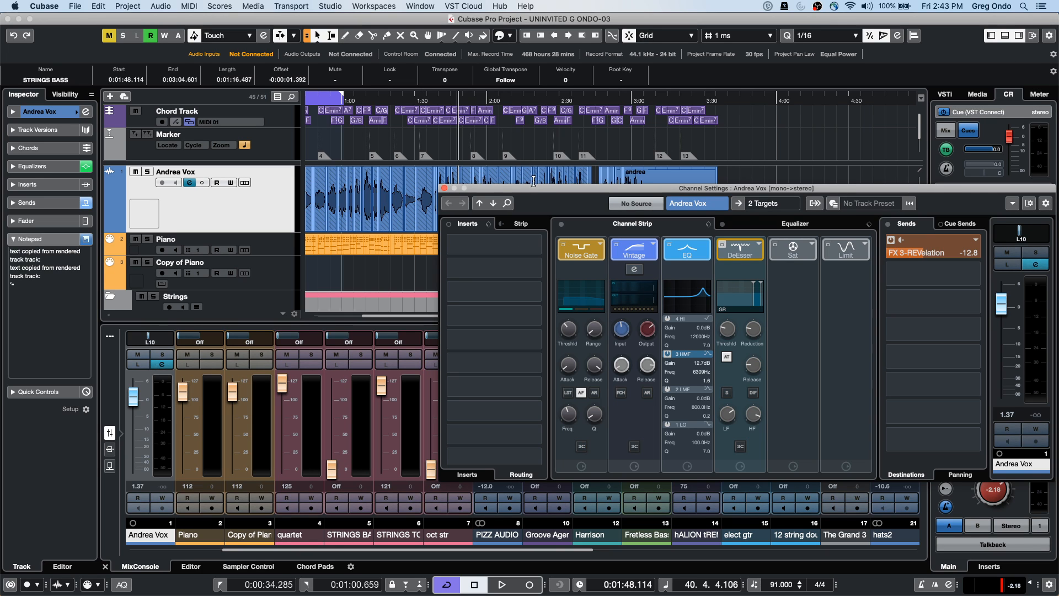
Reposition the channel settings window and show Andrea Vox's full equalizer curve
drag(538, 193, 221, 80)
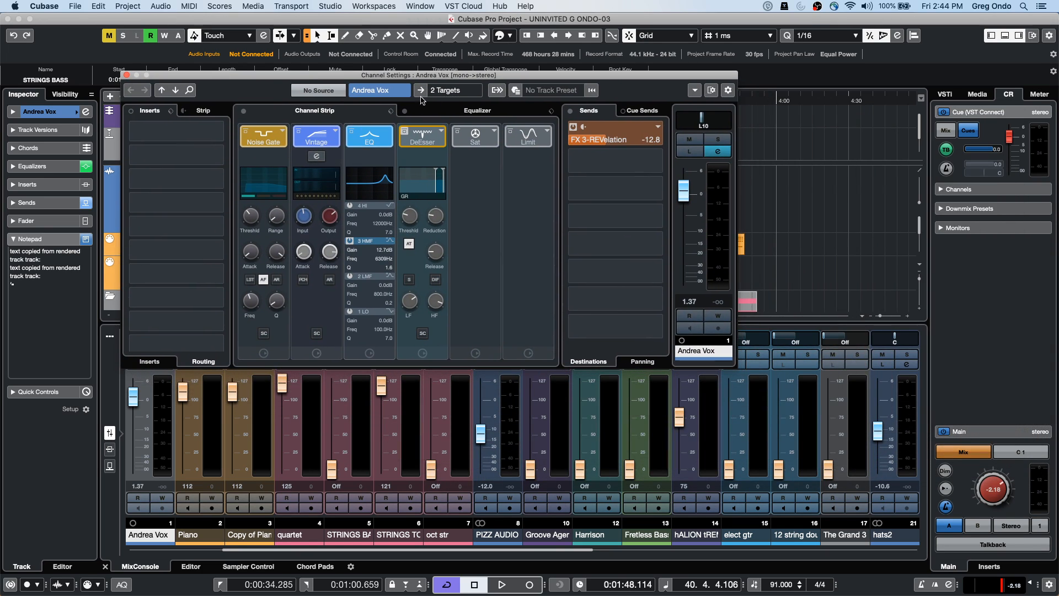
click(480, 113)
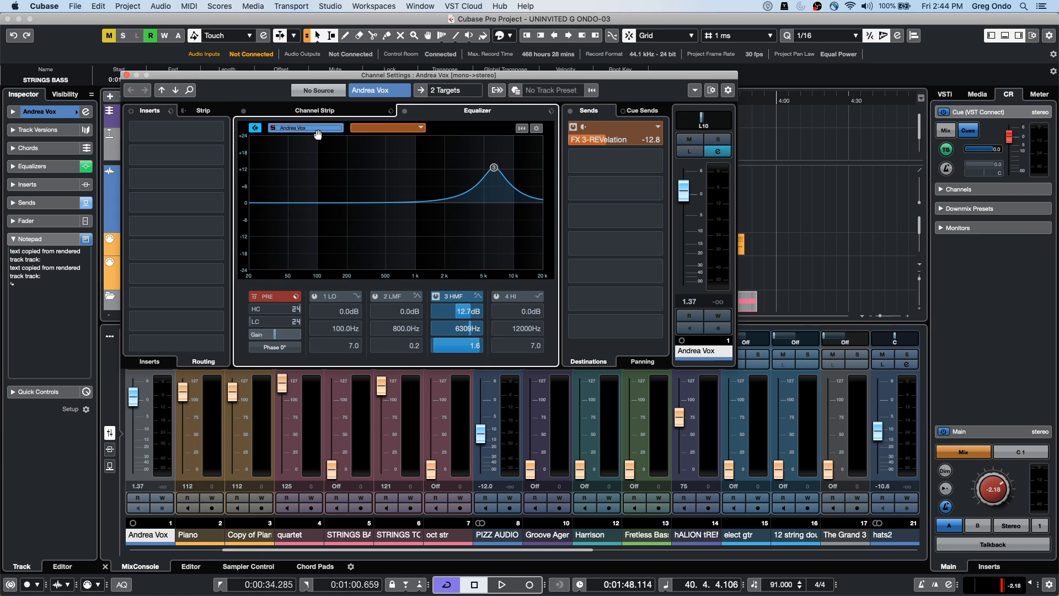
click(422, 129)
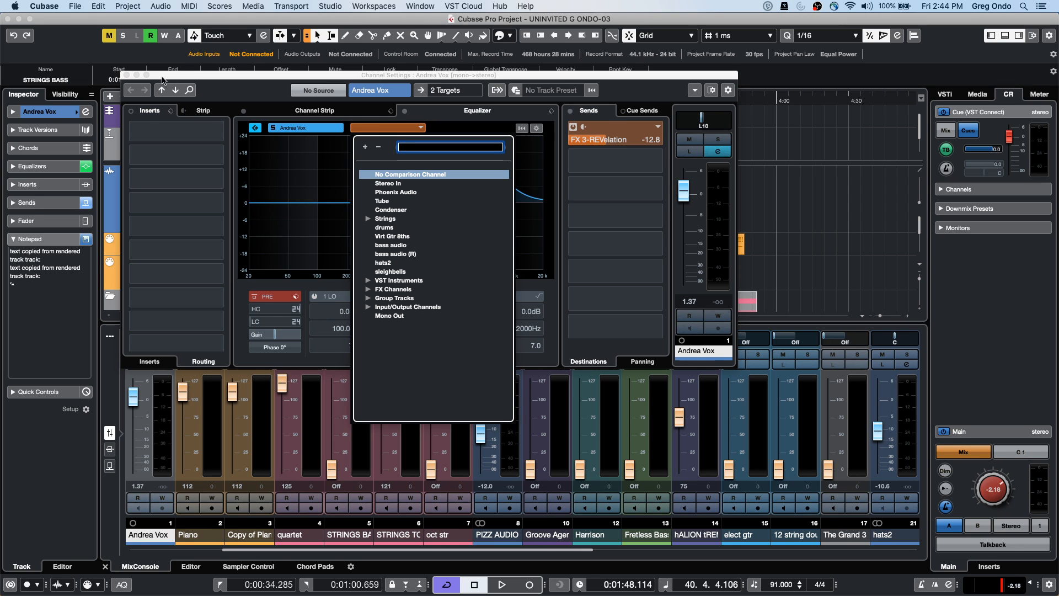
drag(172, 79, 353, 251)
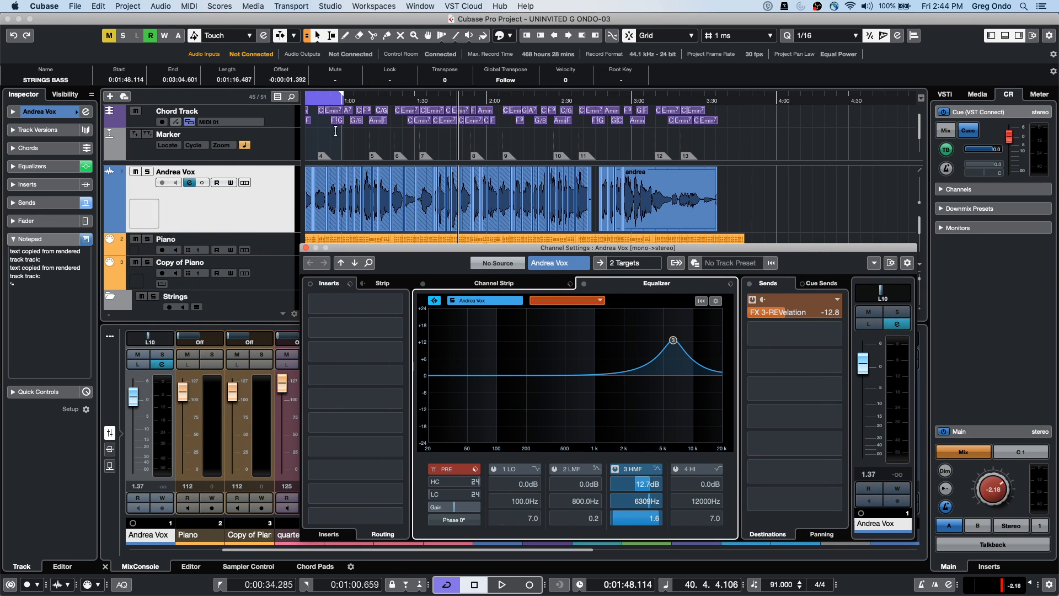
drag(320, 102, 380, 103)
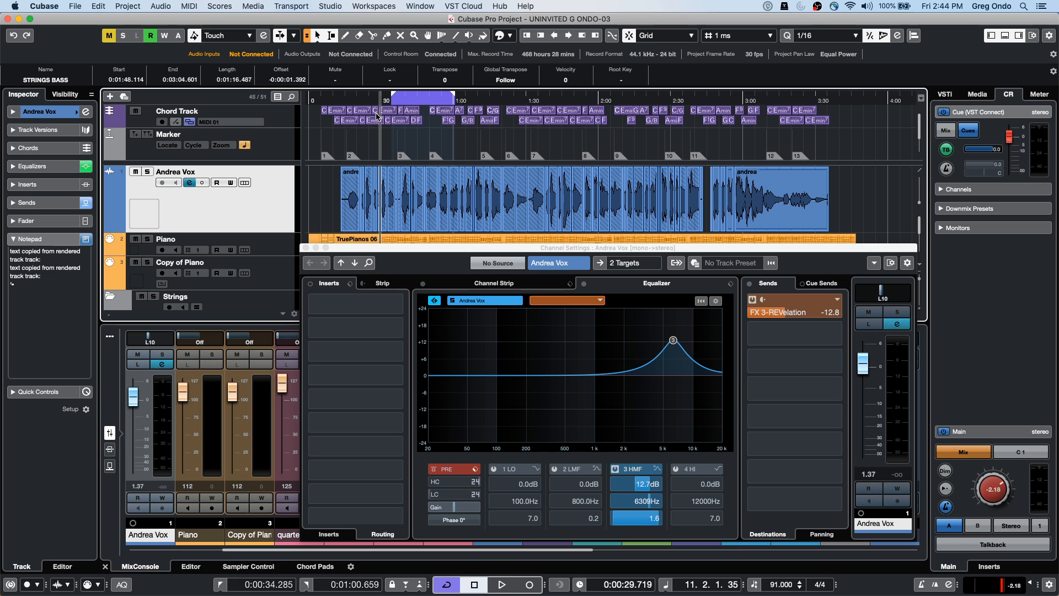
Start playback and lower the Control Room Main monitor level to -6.13
key(space)
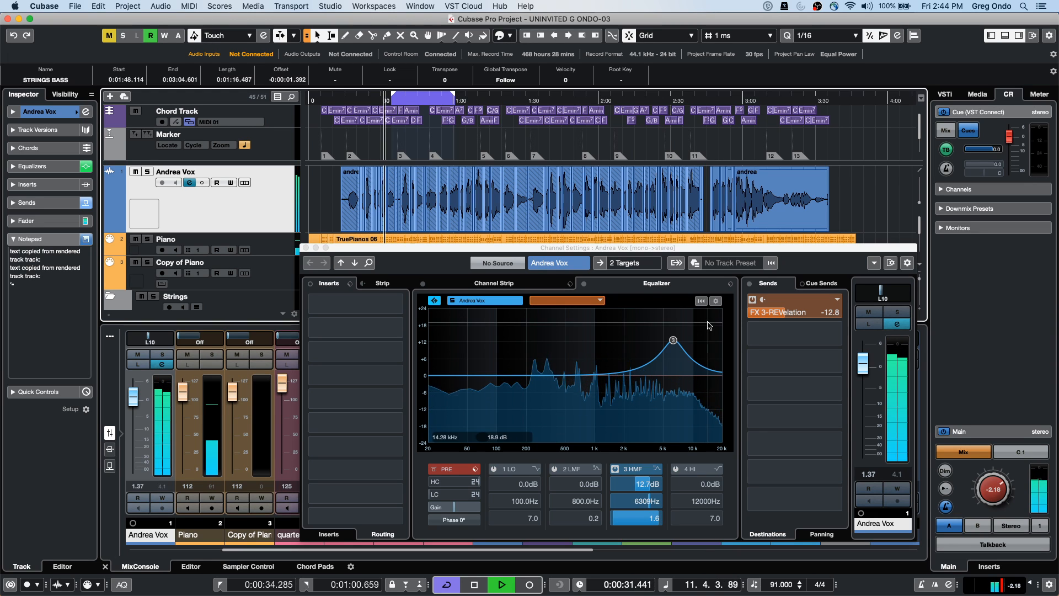
drag(992, 489, 940, 485)
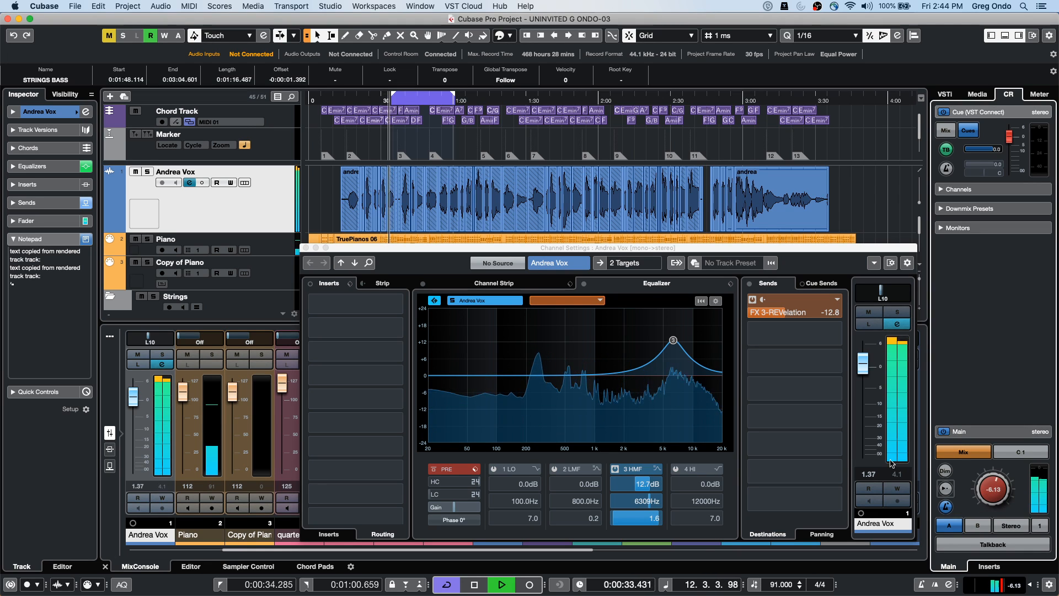
drag(447, 253, 432, 151)
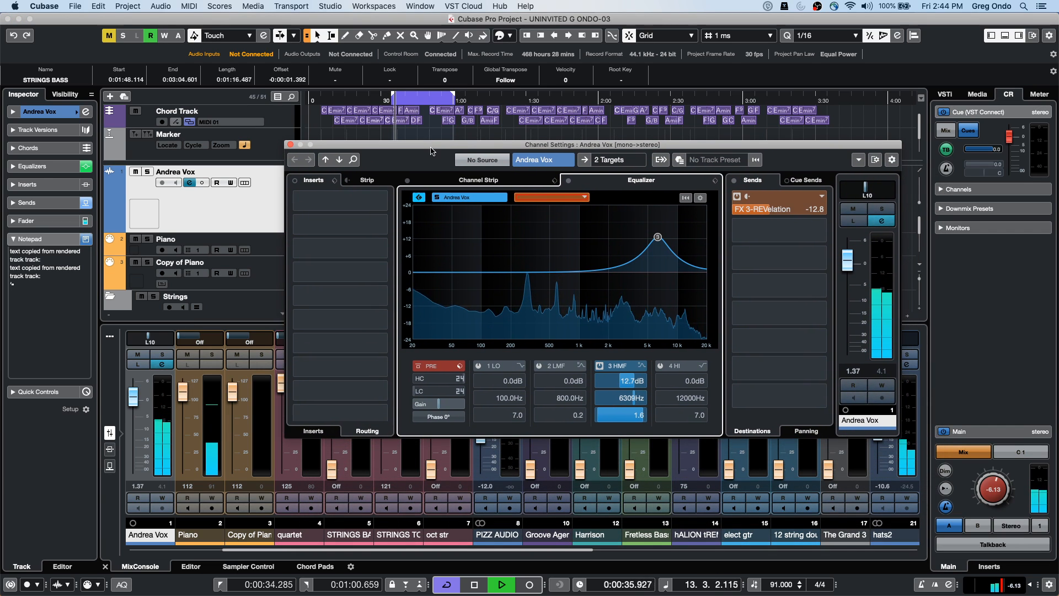
Choose TG3 Front from VST Instruments > The Grand 3 as the comparison channel
click(583, 200)
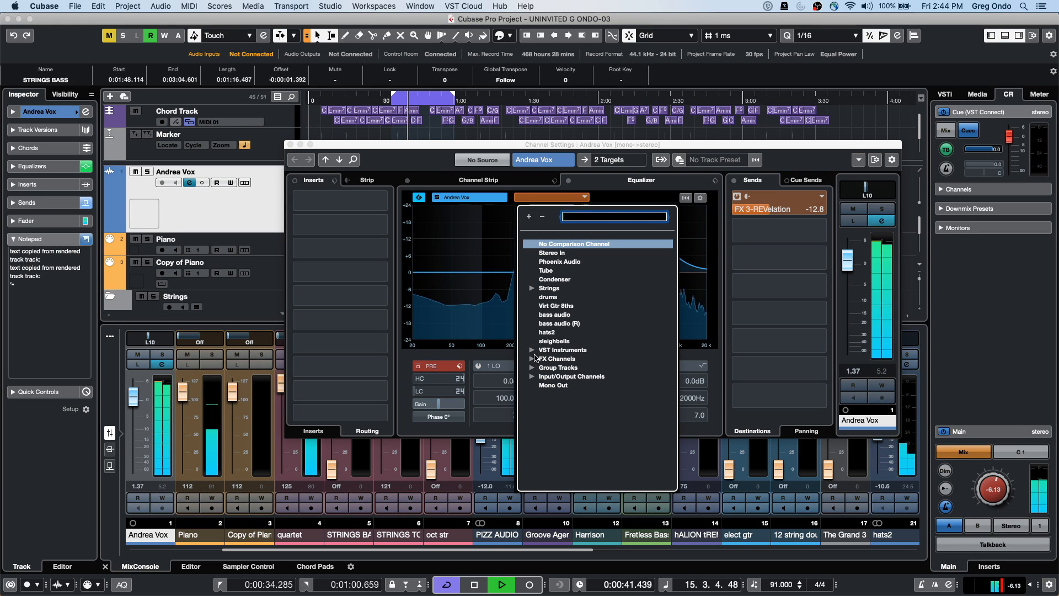
click(532, 351)
click(531, 351)
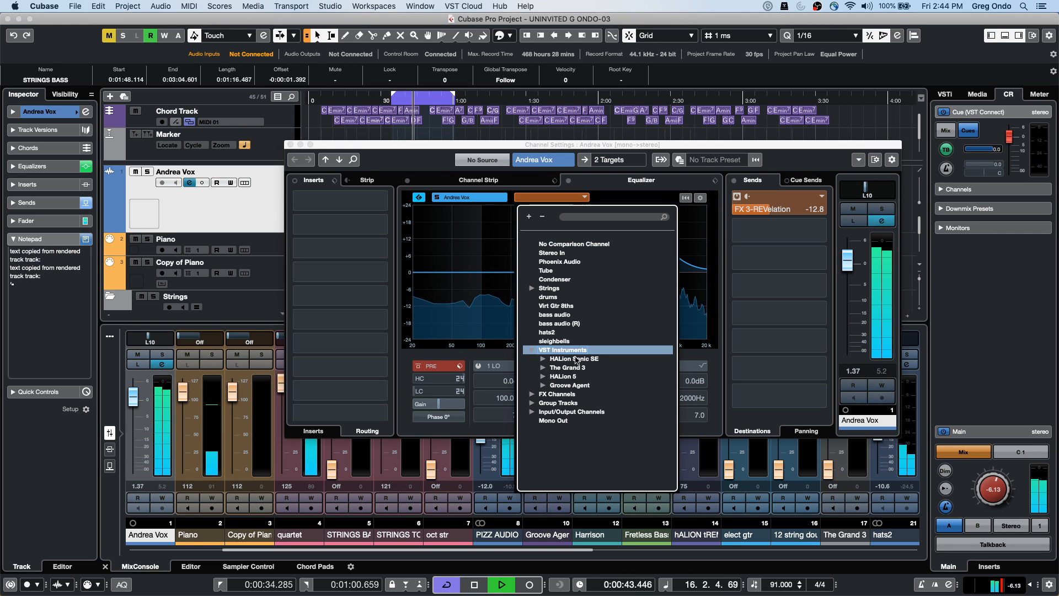
click(543, 369)
double_click(574, 377)
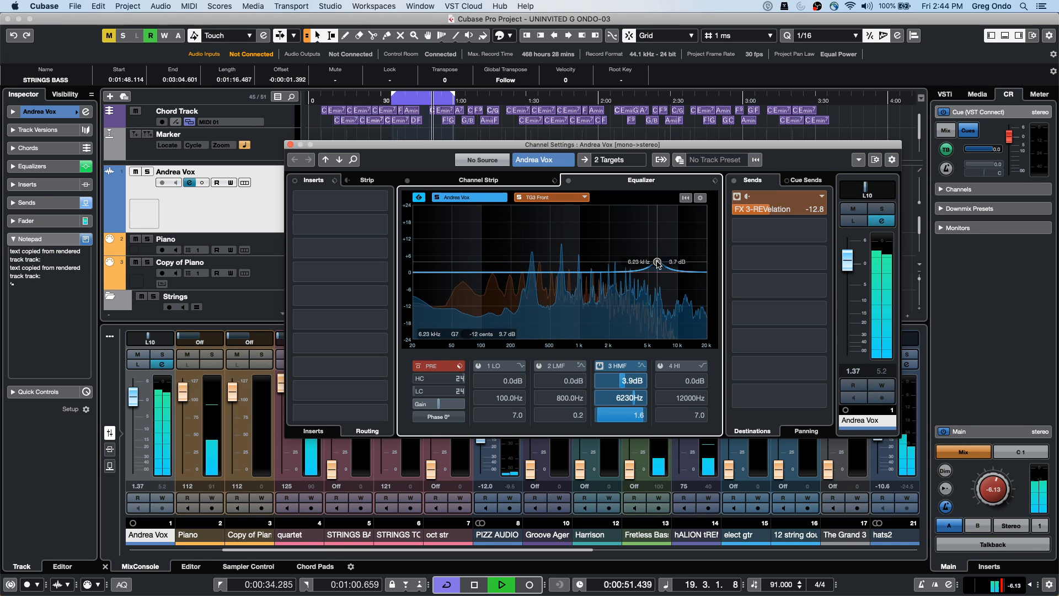
Reshape TG3 Front's and Andrea Vox's EQ bands, stop playback, and boost TG3 Front 6.5 dB at 2357 Hz
click(550, 199)
drag(564, 272, 609, 244)
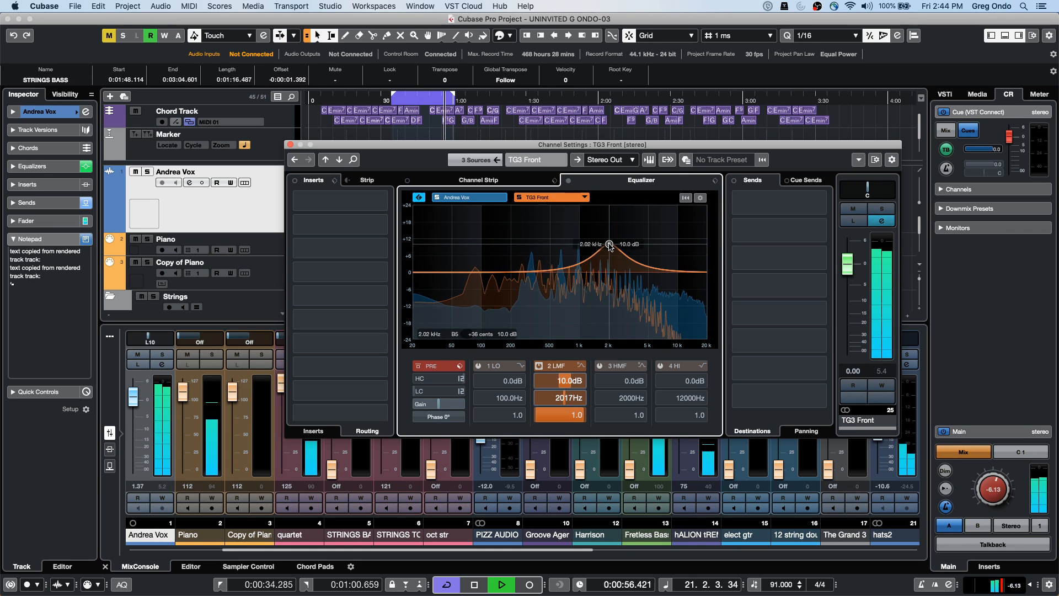
click(469, 197)
drag(653, 263, 668, 243)
click(651, 265)
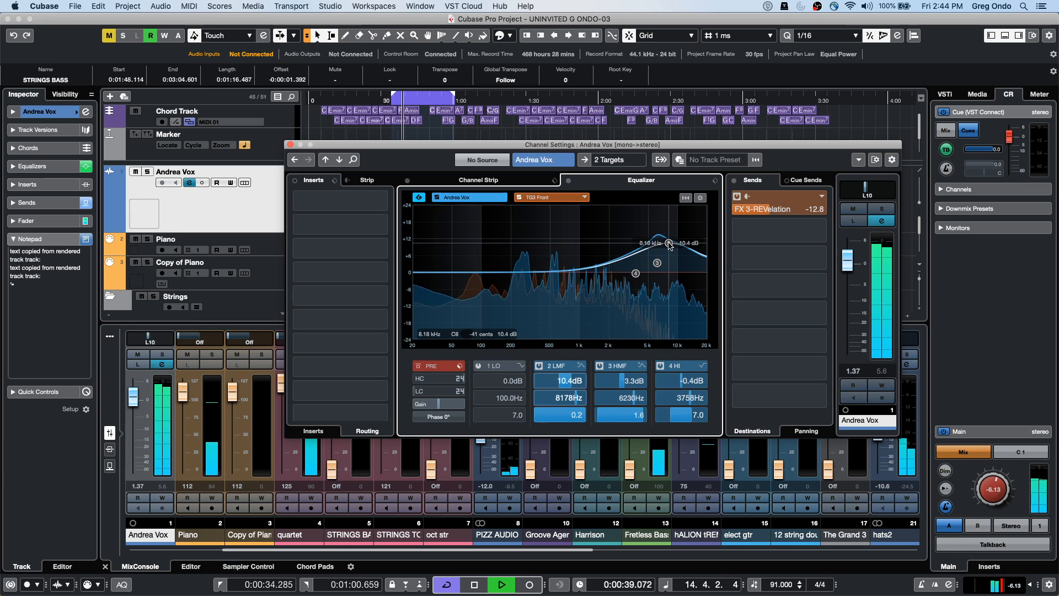
click(553, 198)
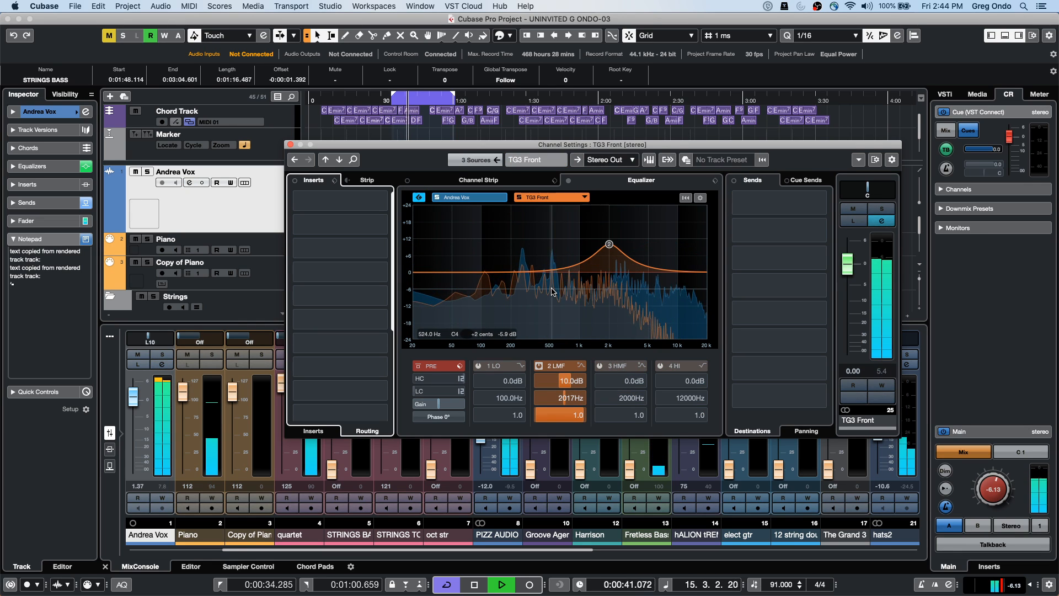
key(space)
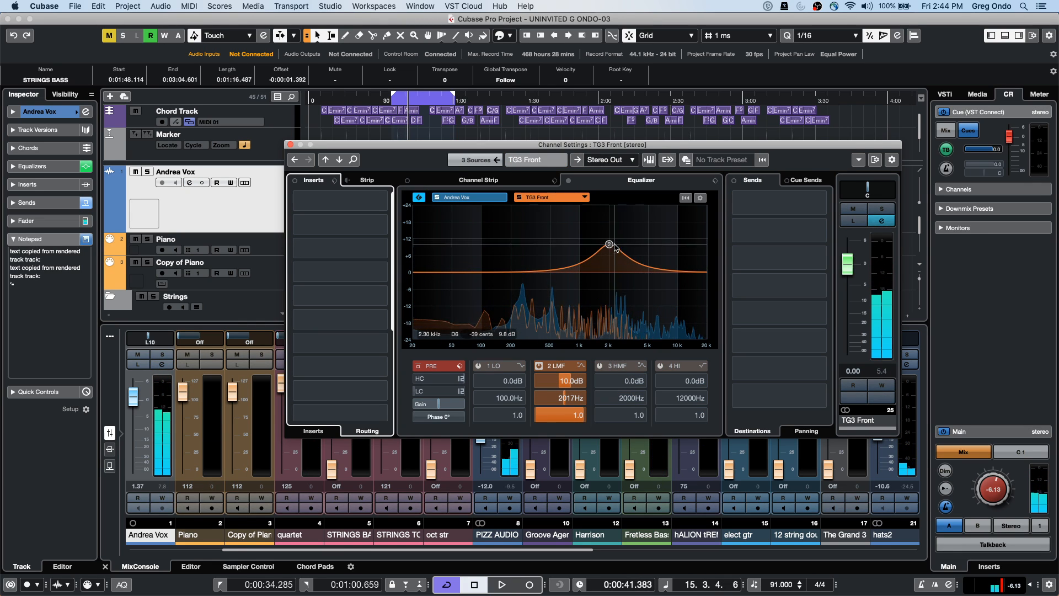
drag(611, 246, 616, 255)
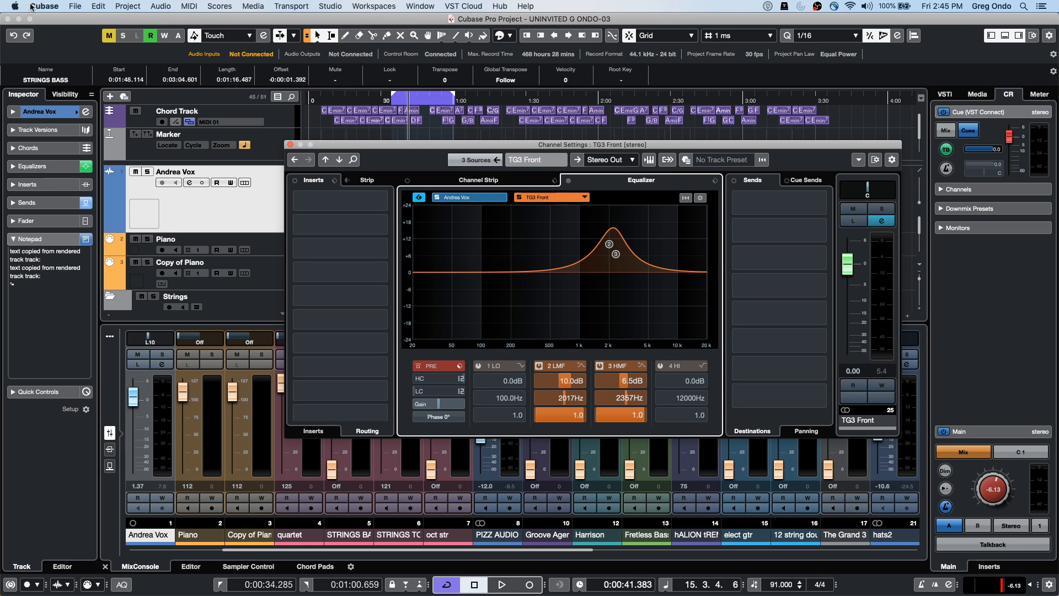
Open CX Audio.cpr from Recent Projects and activate it
click(75, 6)
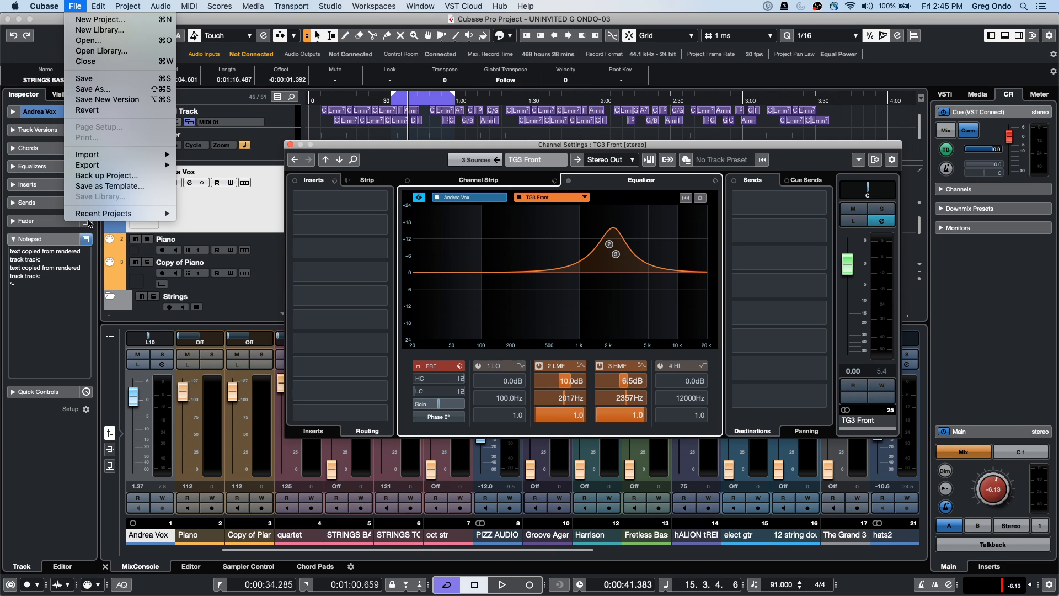
mouse_move(138, 213)
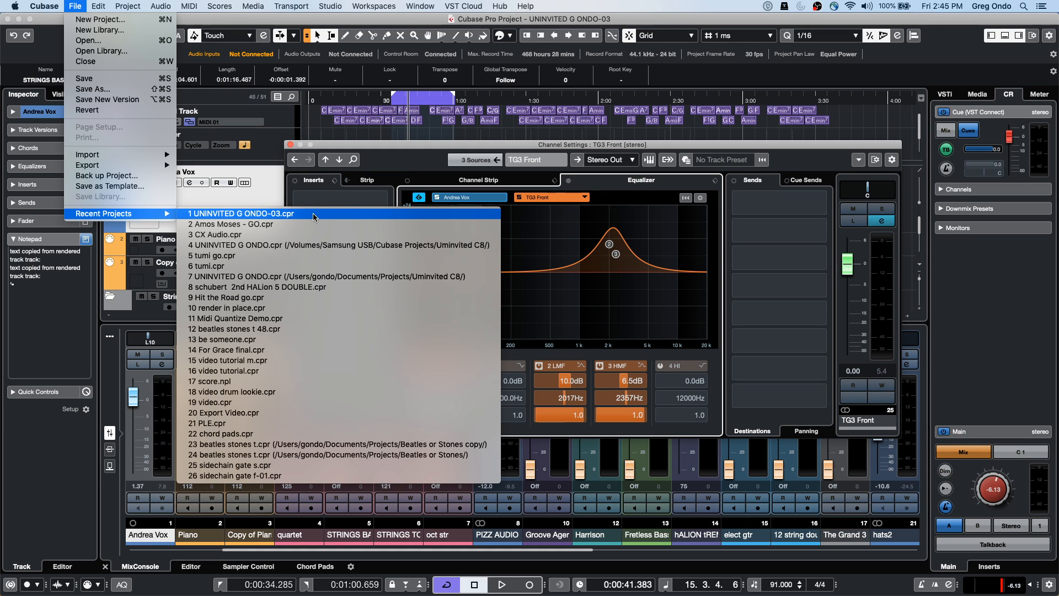
click(303, 235)
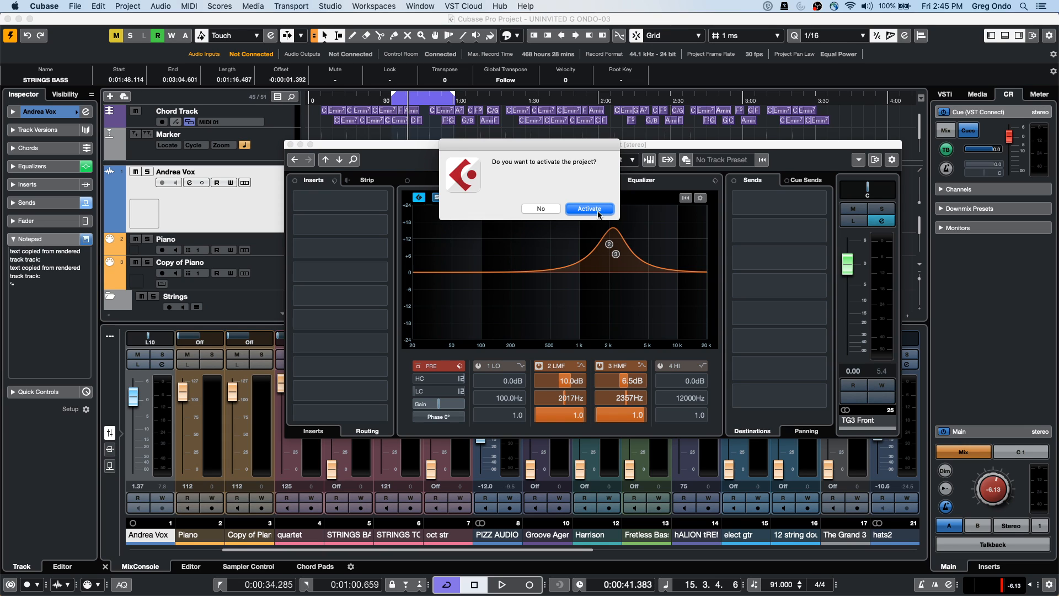
click(598, 214)
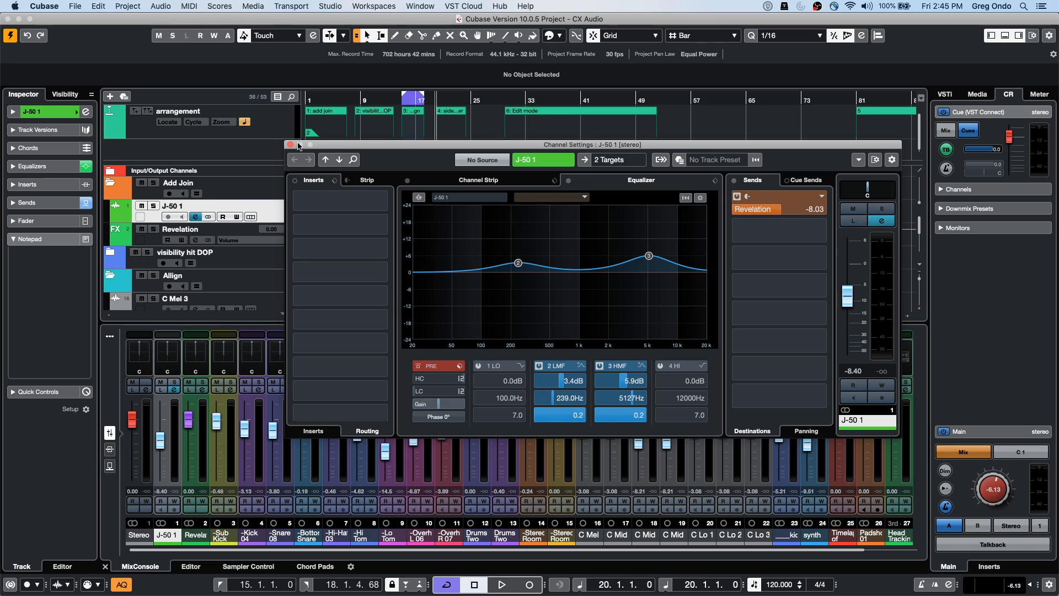
Close the channel settings, scroll the track list and inspect the Video and Head Tracking track menus
click(292, 144)
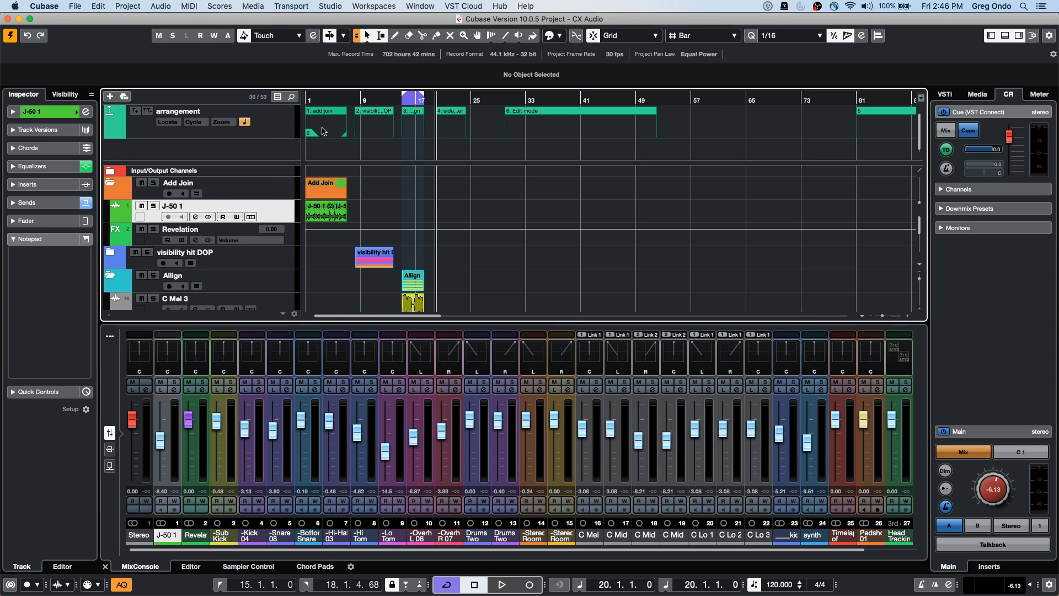
scroll(462, 249, down, 10)
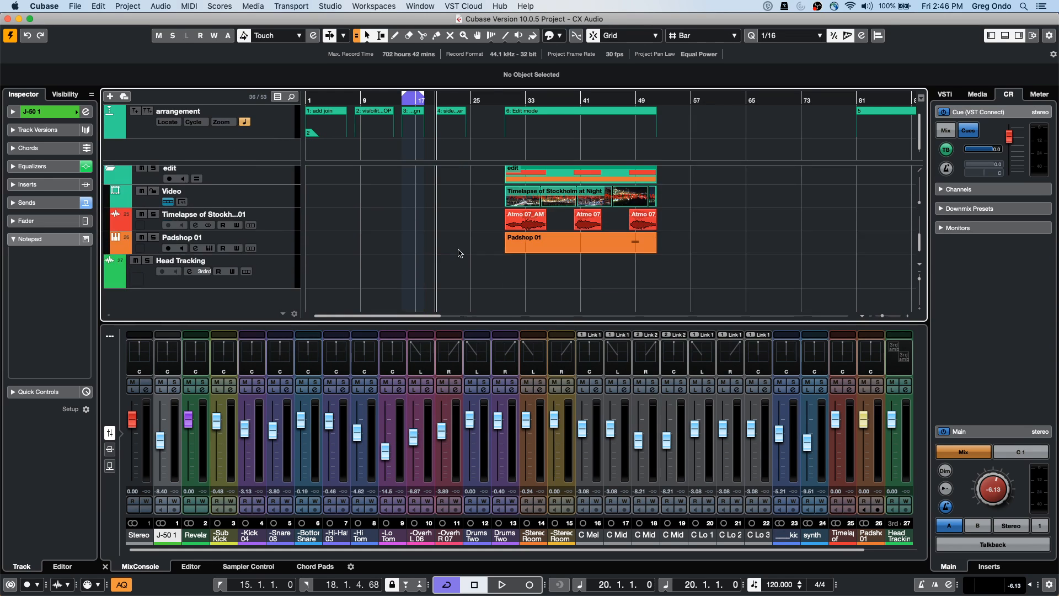
scroll(430, 252, up, 3)
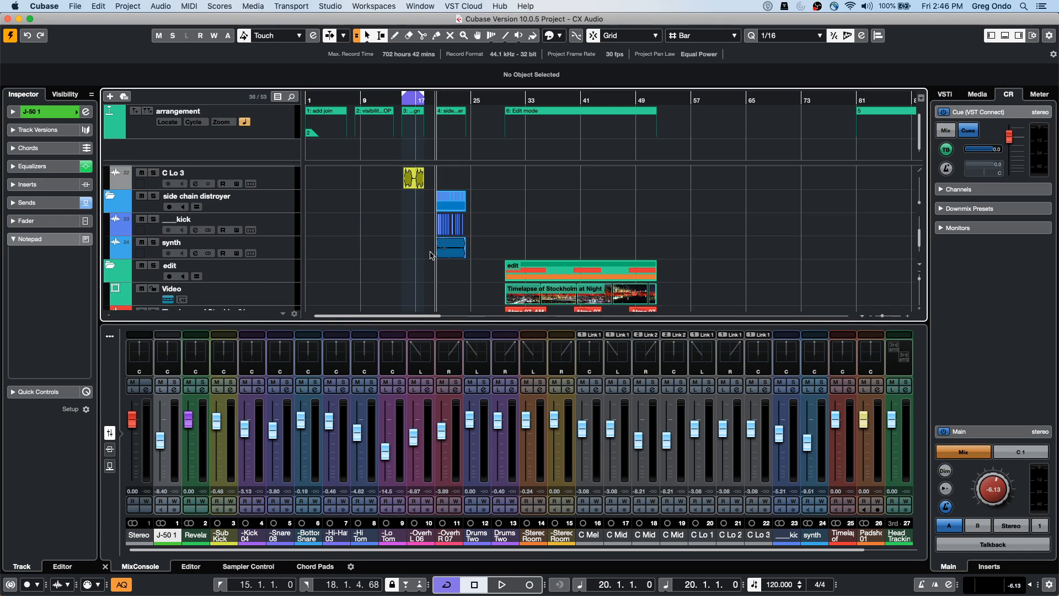
scroll(431, 253, down, 4)
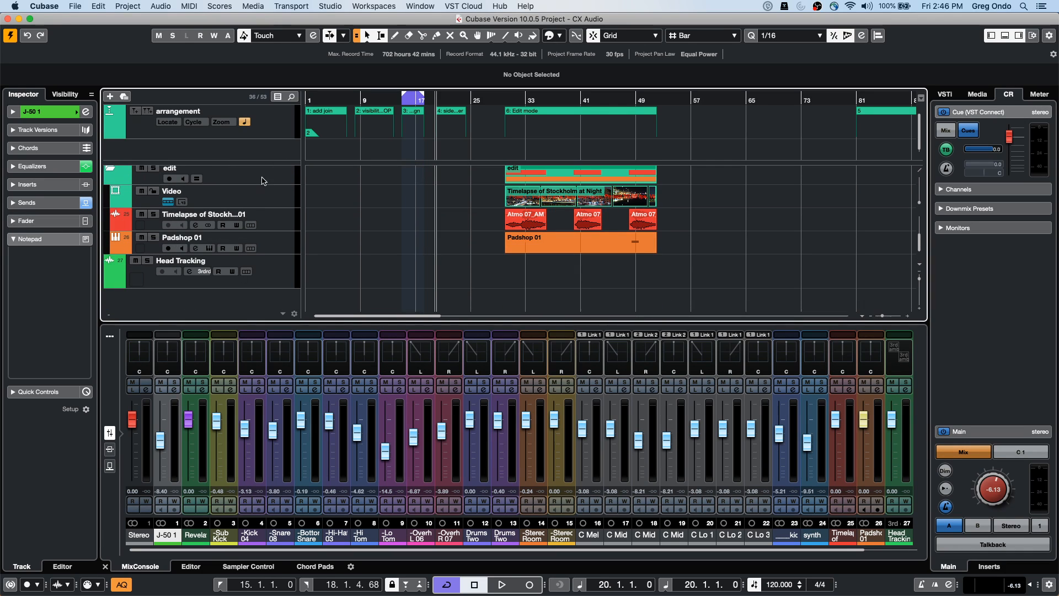
click(257, 196)
right_click(258, 196)
mouse_move(298, 200)
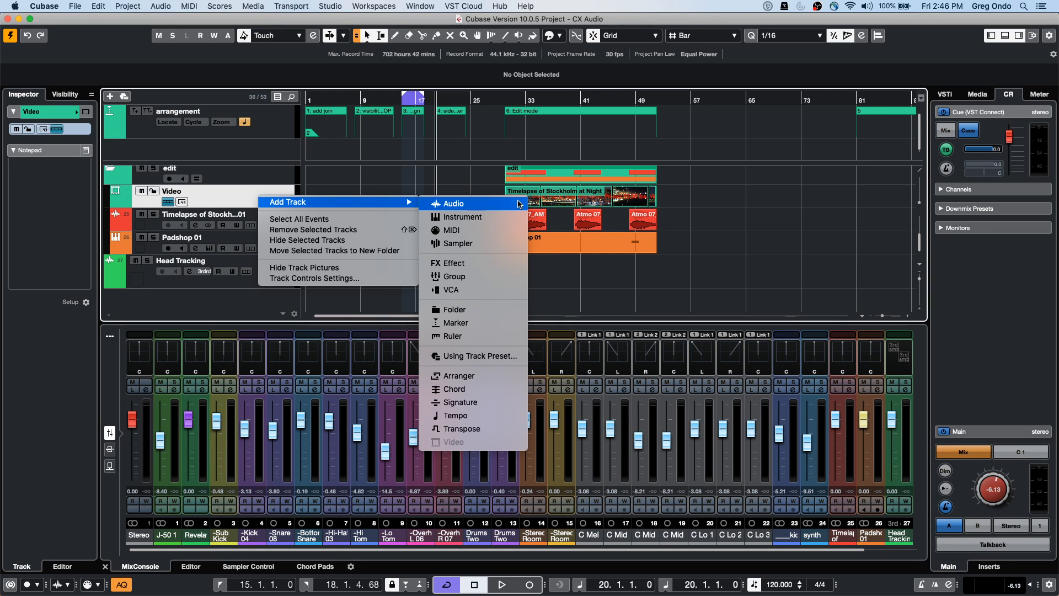
click(248, 287)
click(253, 297)
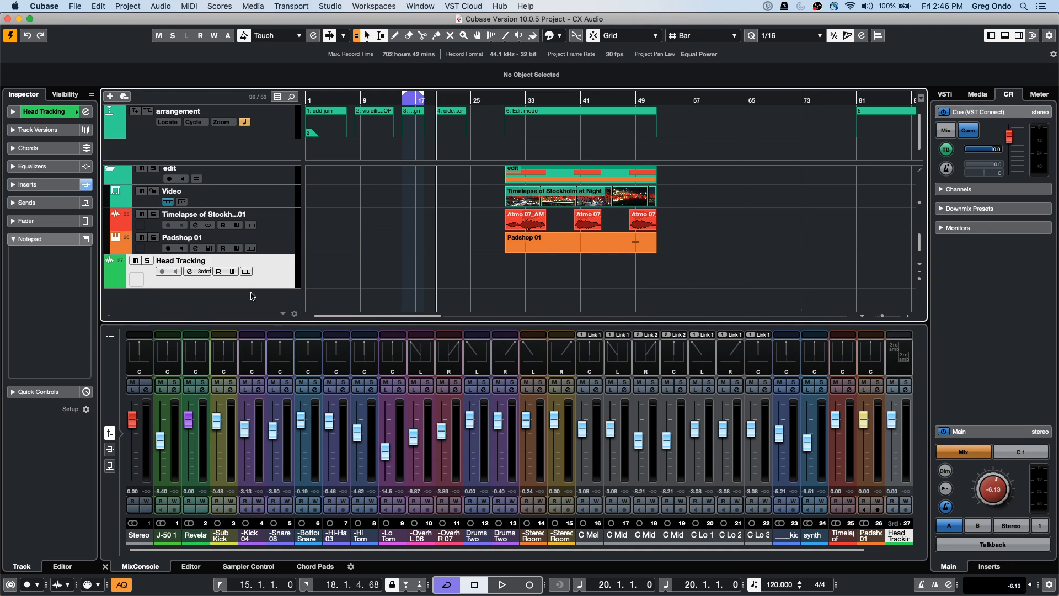
right_click(265, 279)
Review the Add Audio Track dialog's configurations, keeping Mono, then cancel without adding a track
mouse_move(286, 285)
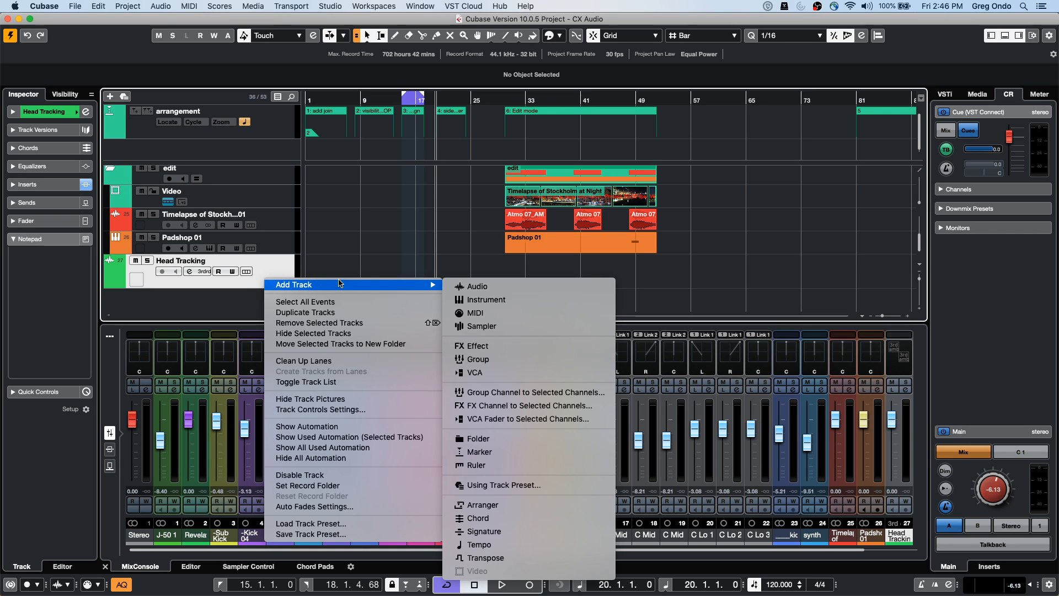
click(486, 286)
drag(637, 172, 271, 156)
click(353, 247)
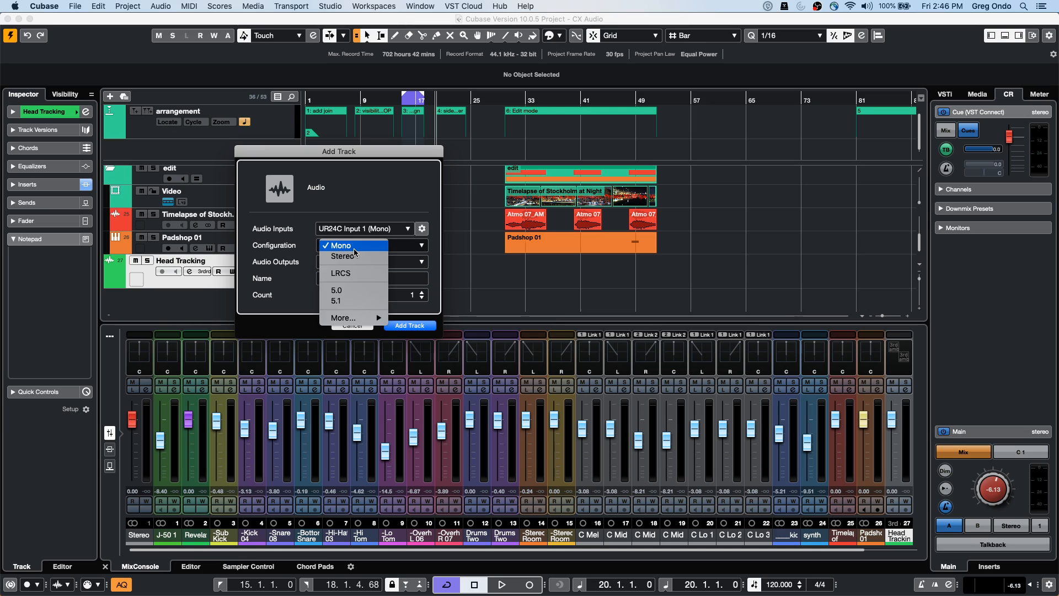
mouse_move(358, 319)
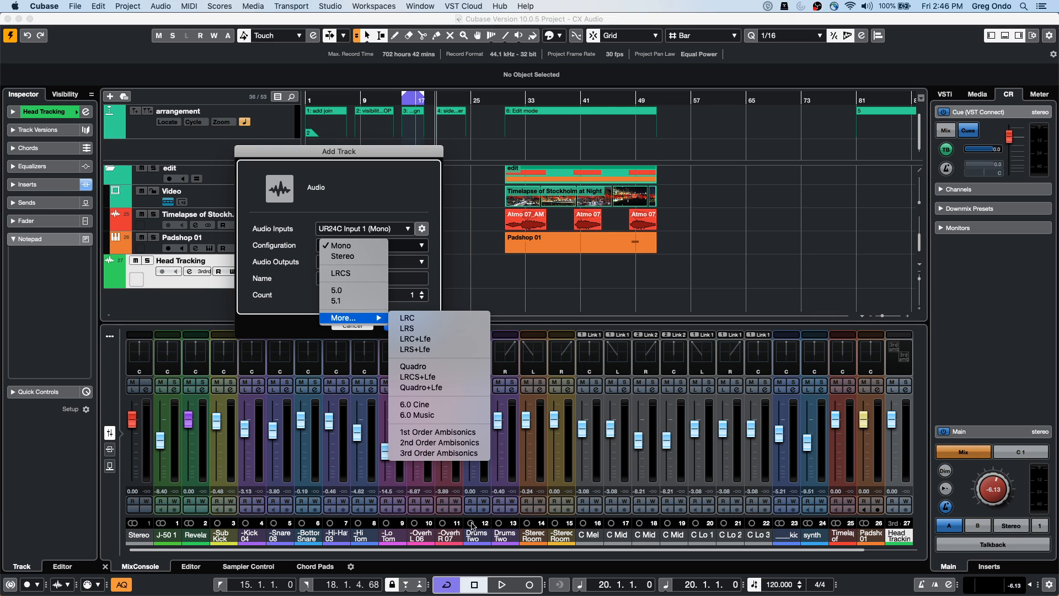
click(472, 226)
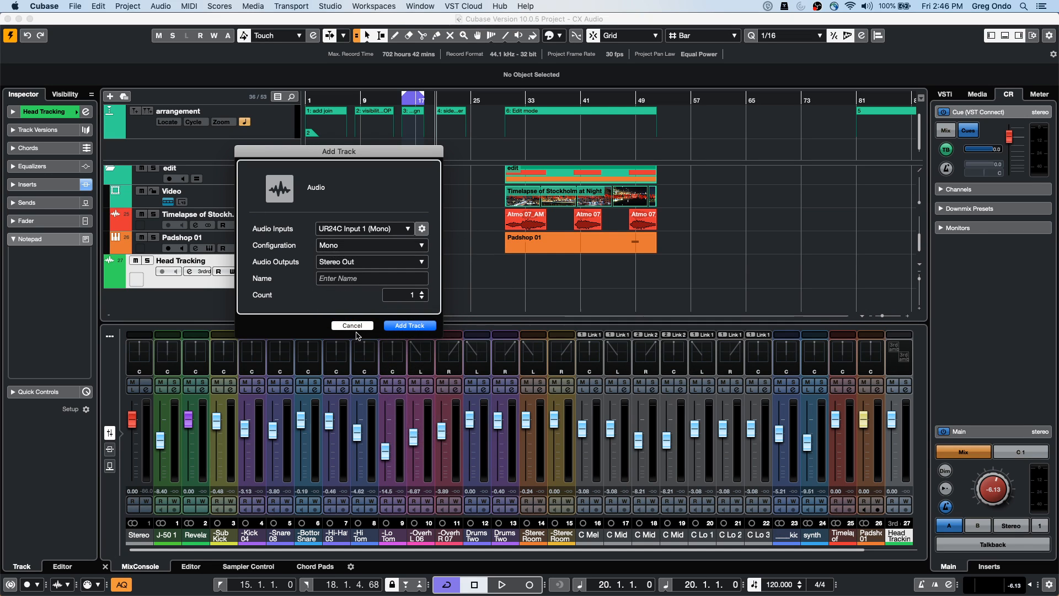
click(354, 326)
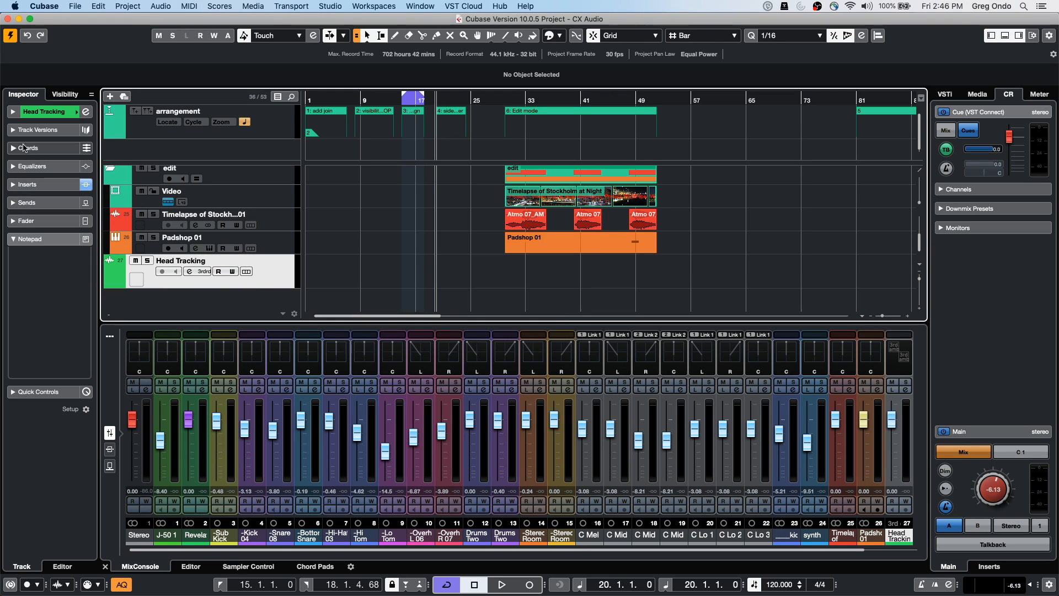
Expand Head Tracking's Inspector inserts and open the VST AmbiConverter on the first slot
click(44, 112)
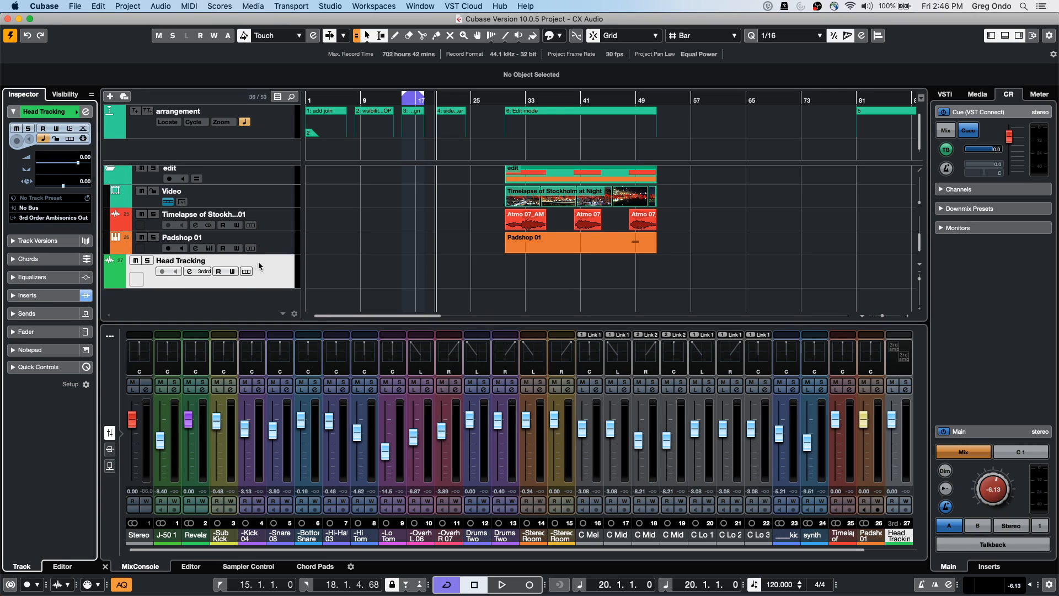
click(53, 296)
double_click(44, 207)
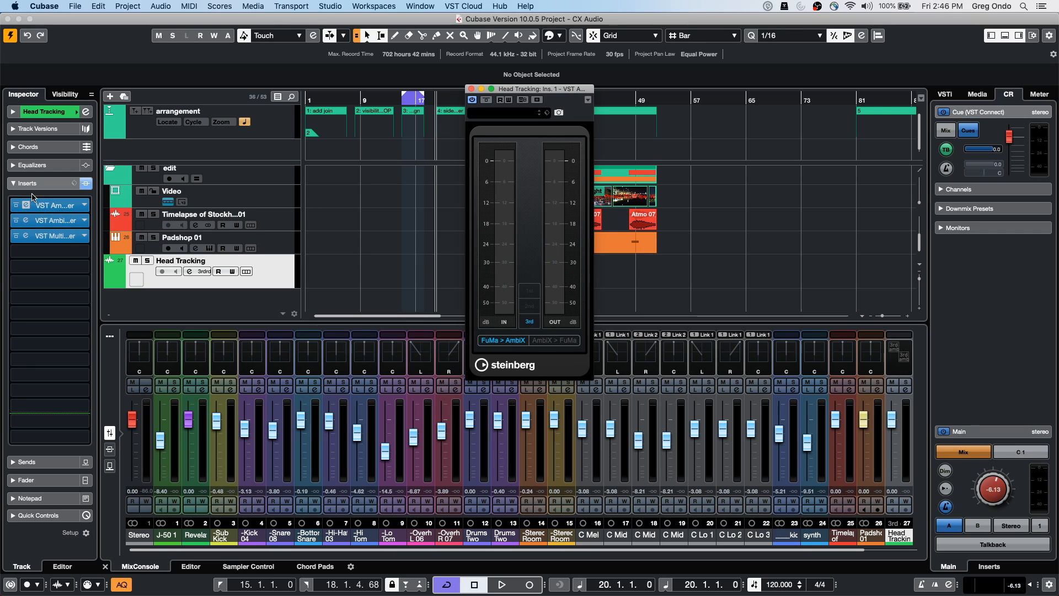
Open the AmbiDecoder on insert 2 and move it aside to uncover the AmbiConverter
double_click(40, 221)
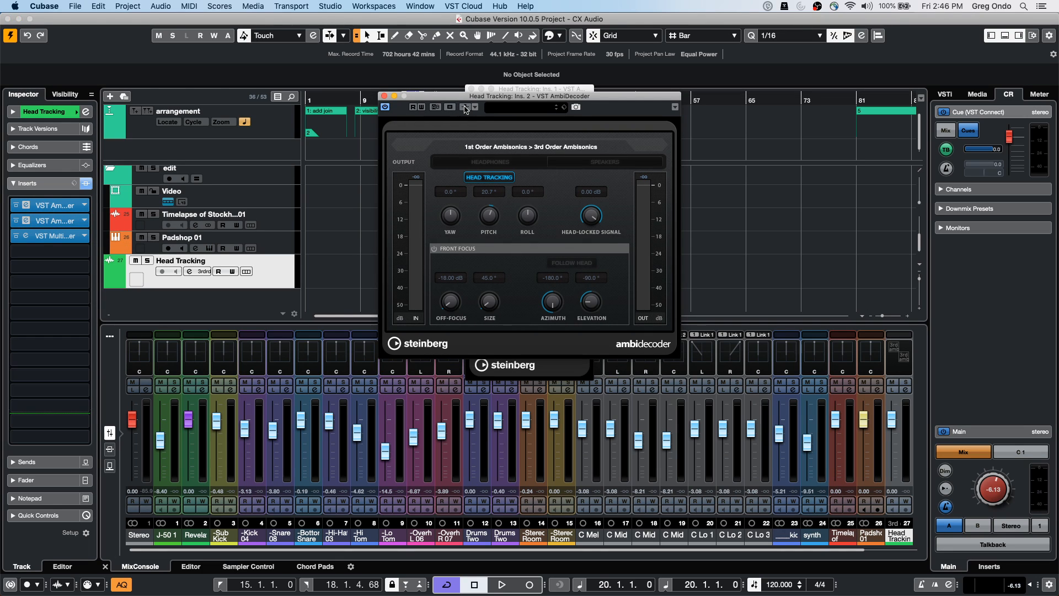
drag(464, 96, 296, 188)
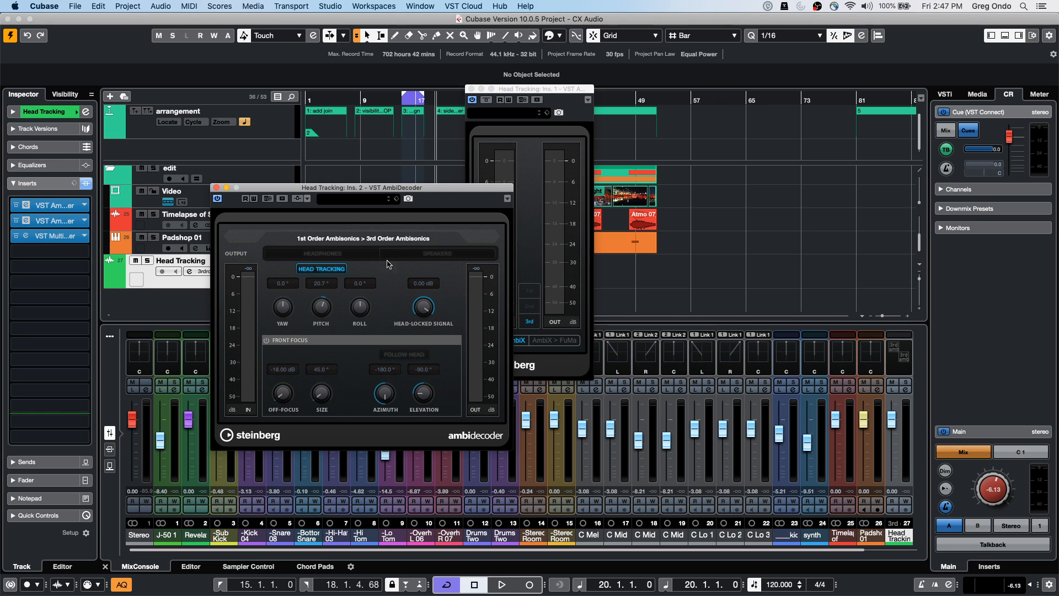
click(296, 6)
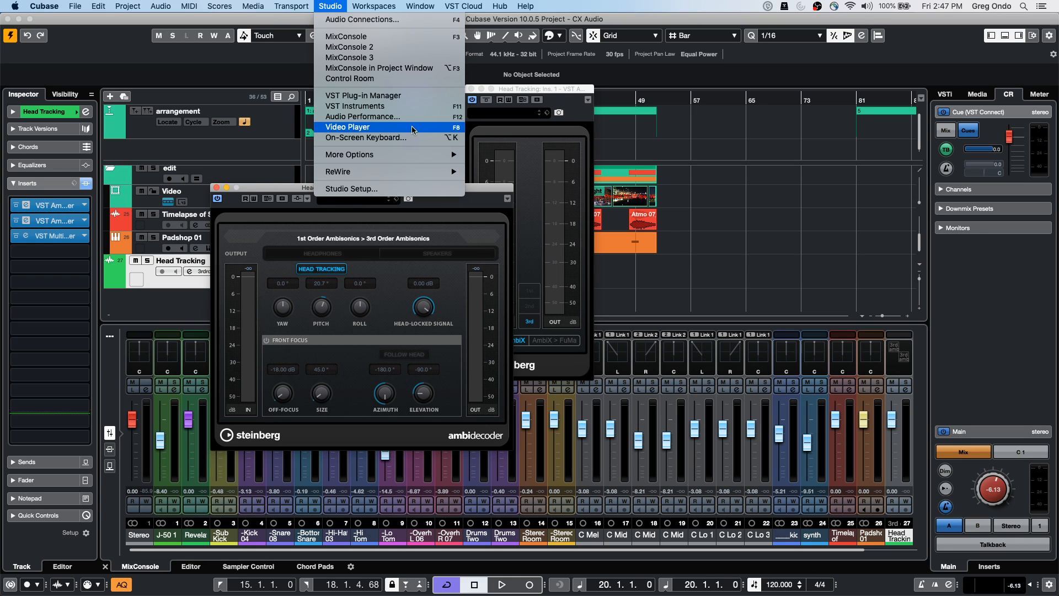
click(34, 249)
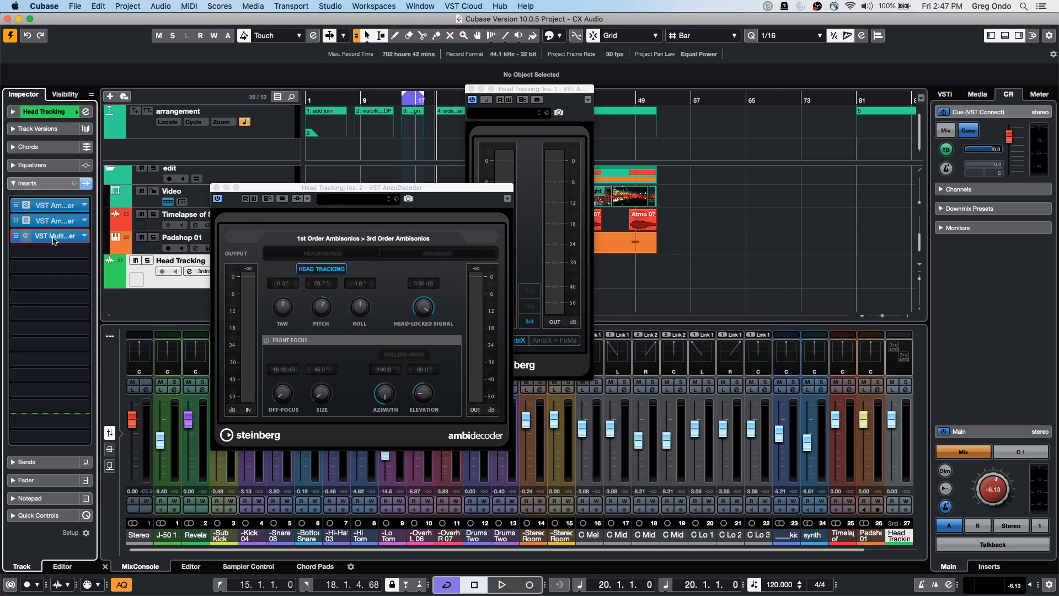
Open the MultiPanner on insert 3 and drag its sources in Top and Rear views
click(55, 236)
mouse_move(441, 216)
mouse_down()
mouse_move(469, 189)
mouse_move(455, 176)
mouse_move(441, 235)
mouse_up()
mouse_move(652, 195)
mouse_down()
mouse_move(722, 204)
mouse_move(671, 116)
mouse_move(663, 201)
mouse_up()
drag(415, 199, 415, 175)
mouse_move(591, 218)
mouse_down()
mouse_move(606, 220)
mouse_move(574, 140)
mouse_move(607, 284)
mouse_move(606, 205)
mouse_up()
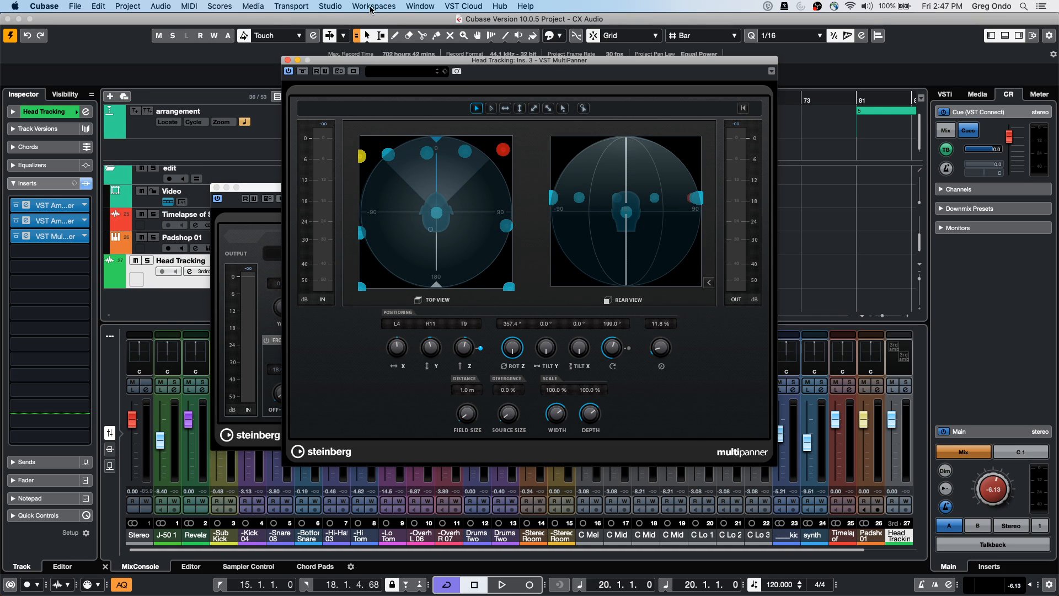
Close the MultiPanner window to reveal the Head Tracking AmbiDecoder editor
click(288, 61)
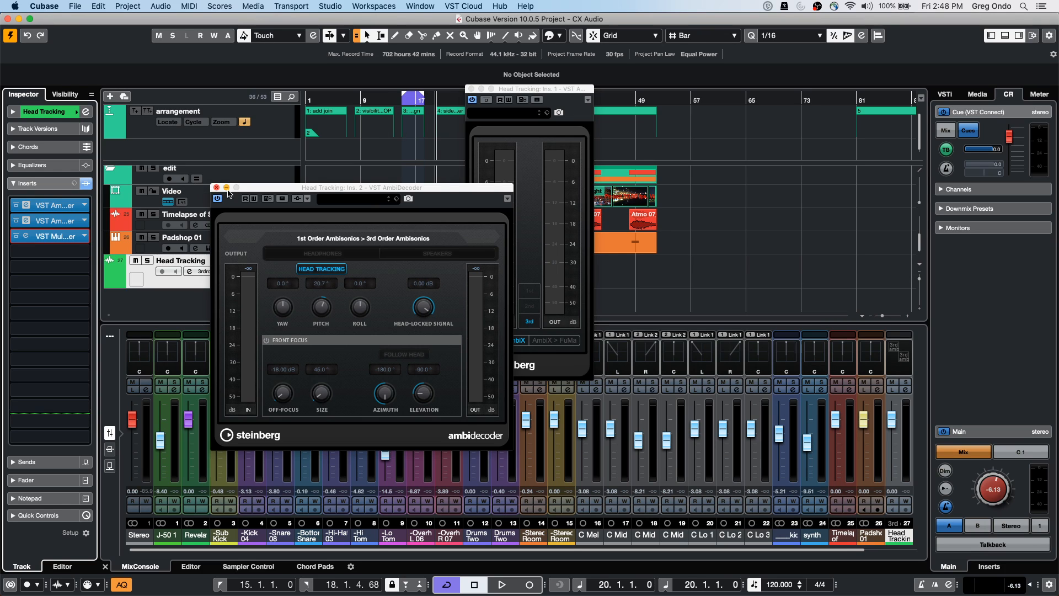
Close both Head Tracking plugin windows and open Project Setup with Shift+S
click(217, 188)
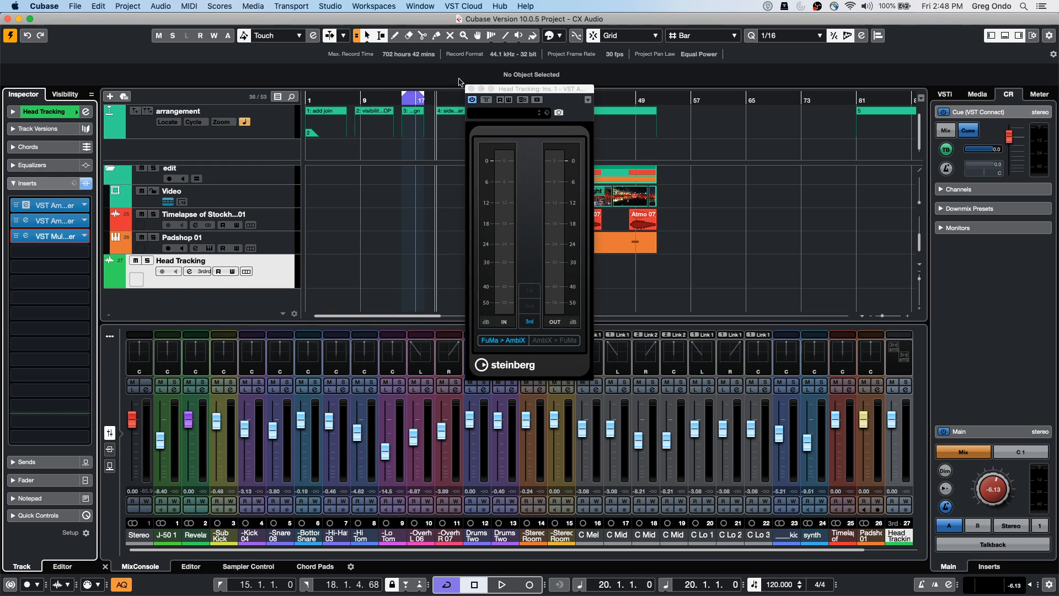
click(471, 89)
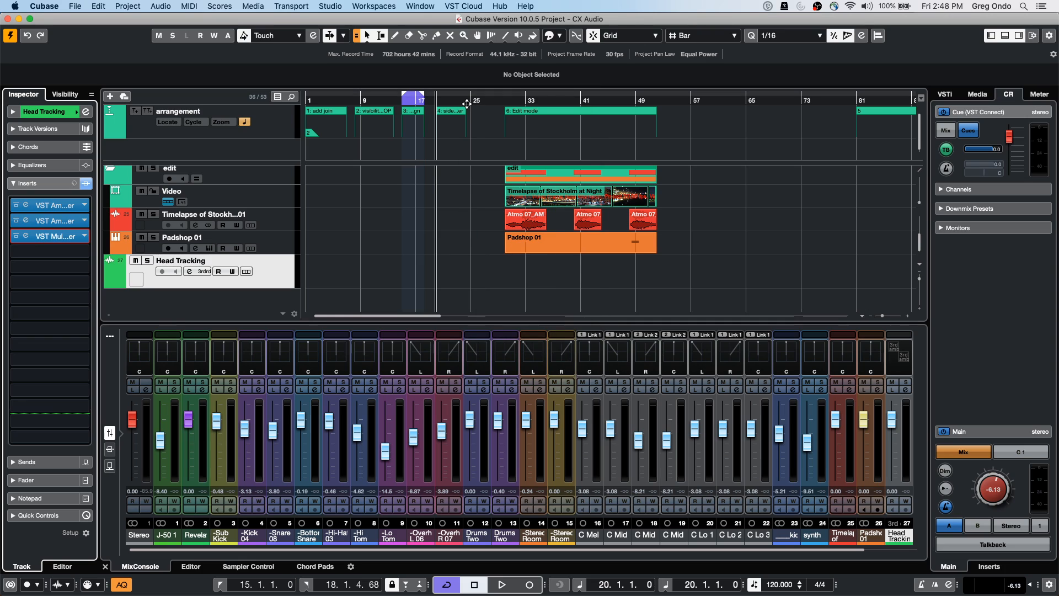
key(shift+s)
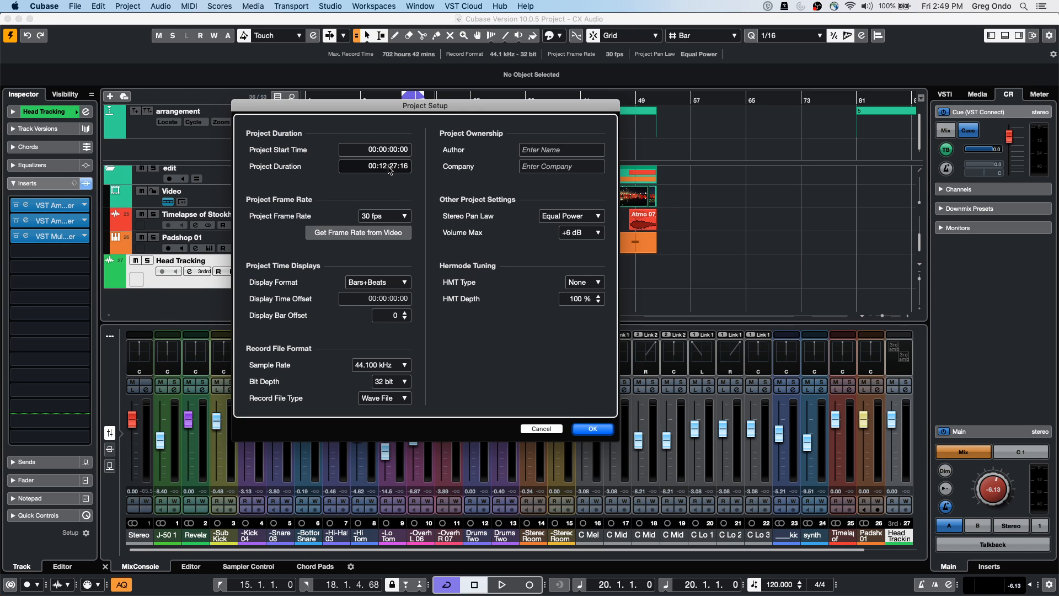
Confirm Project Setup, switch the Control Room to monitor B and raise its main level
click(592, 428)
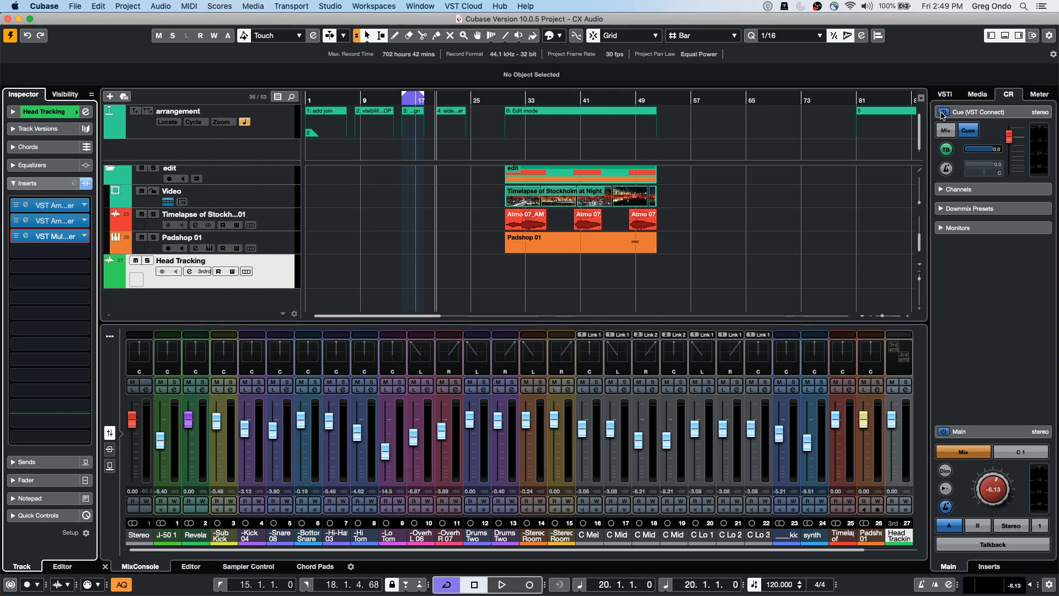
click(978, 526)
drag(975, 524, 965, 477)
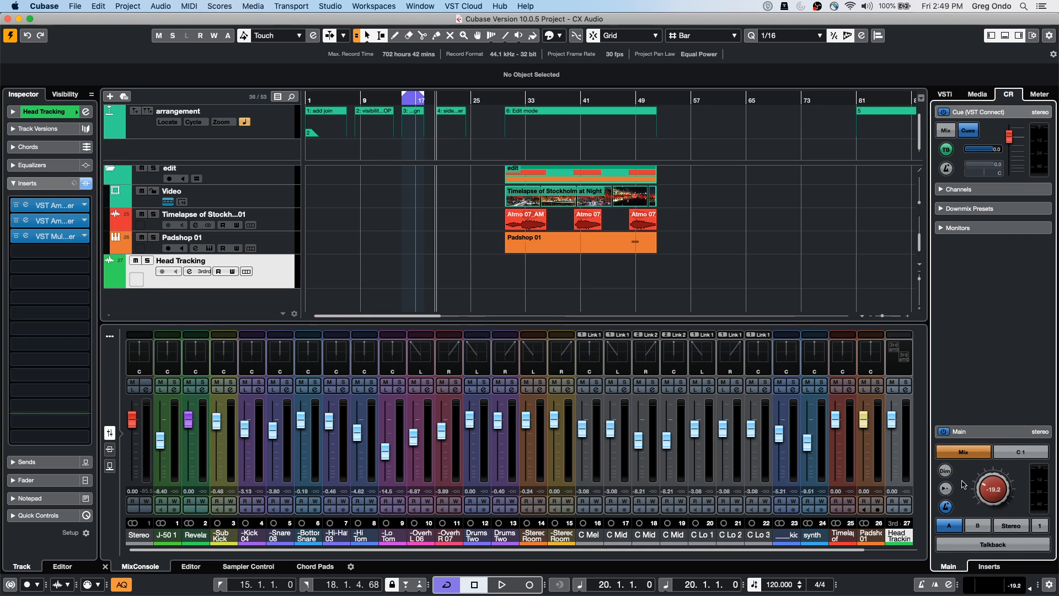
Bring the UNINVITED G ONDO-03 project window forward from the Window menu and activate it
click(77, 6)
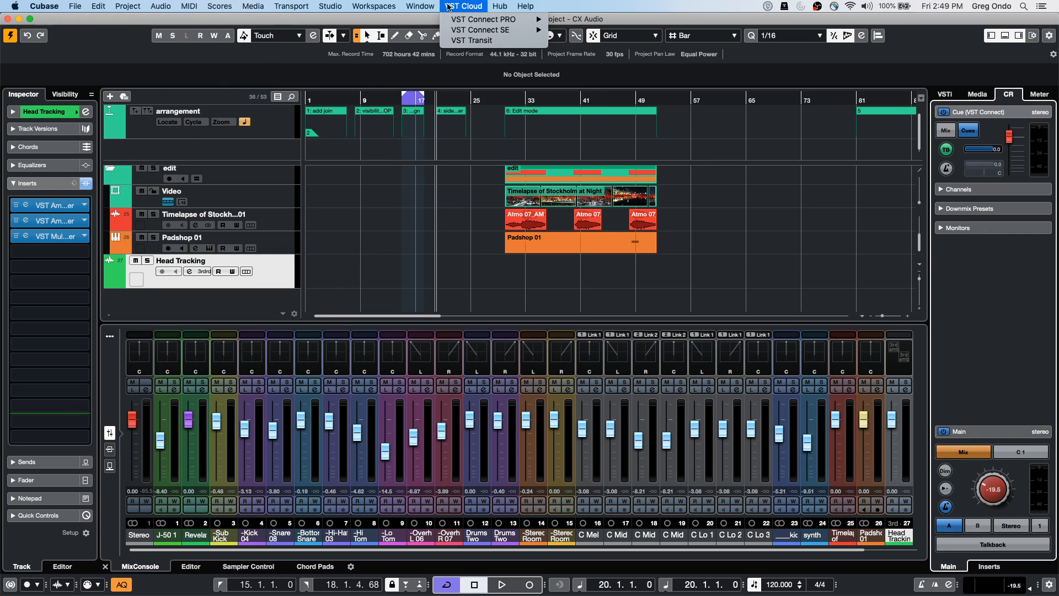
mouse_move(420, 6)
click(447, 141)
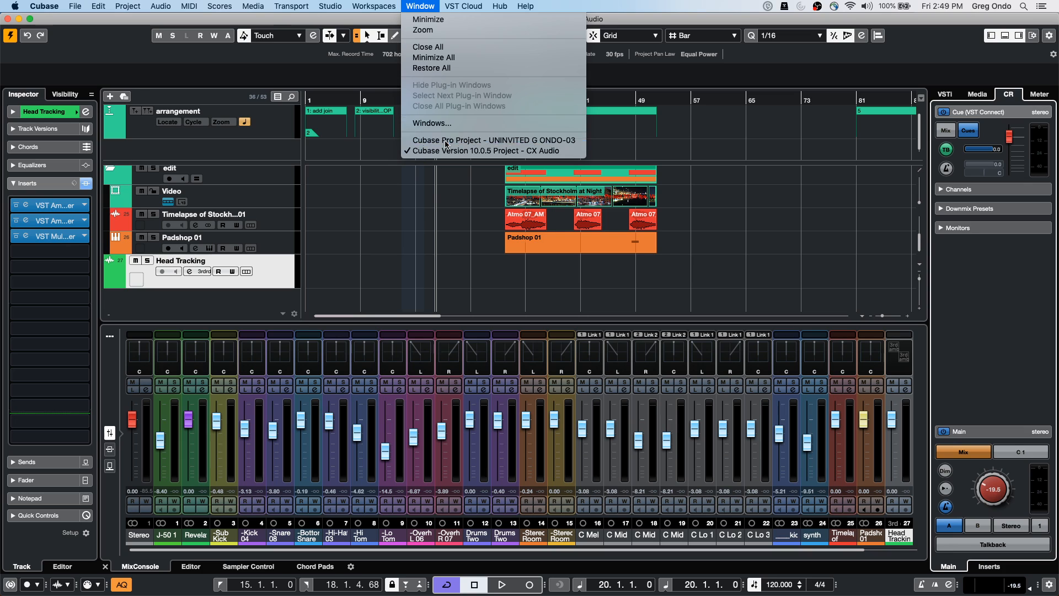
click(10, 37)
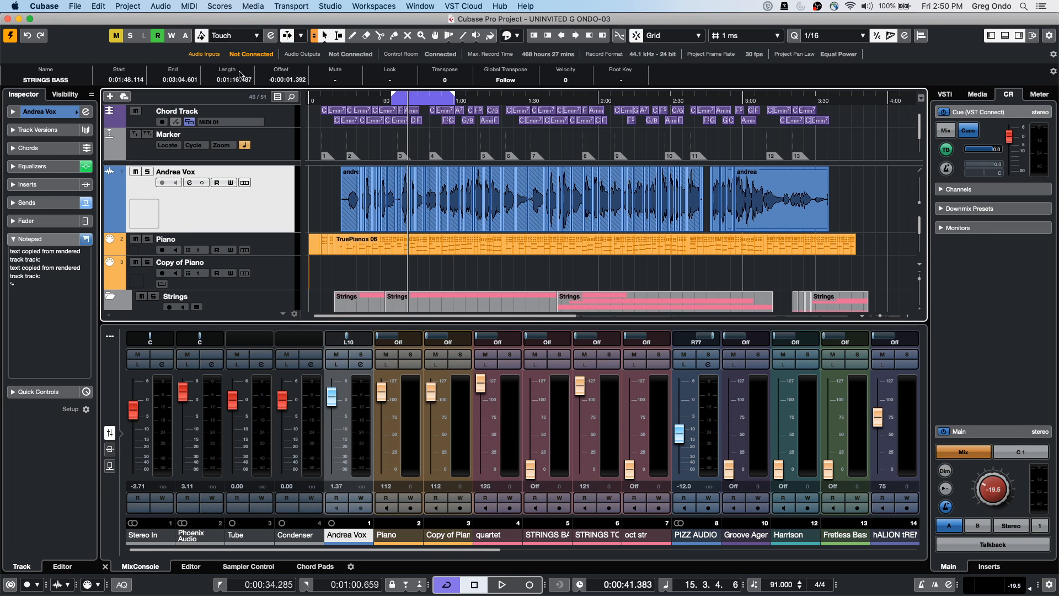
Revert UNINVITED G ONDO-03 to its saved version, deleting files created since that save
click(86, 6)
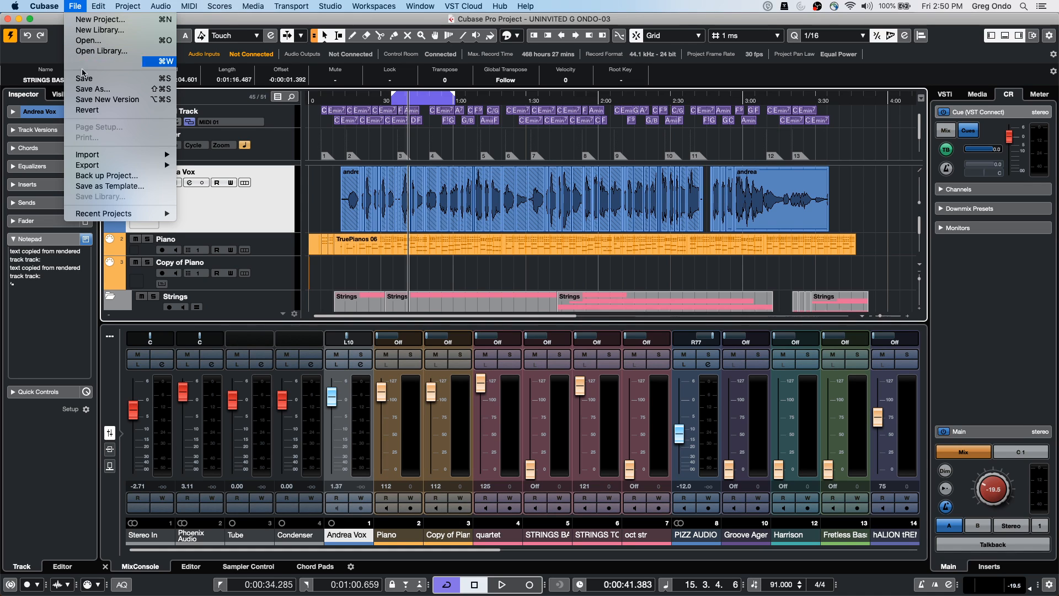
click(113, 113)
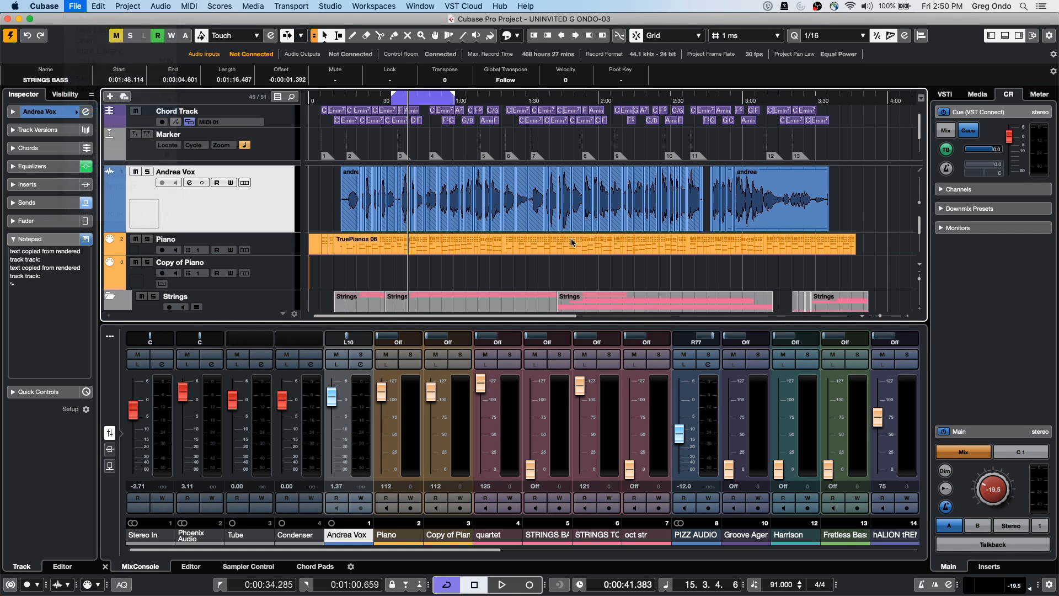
click(594, 209)
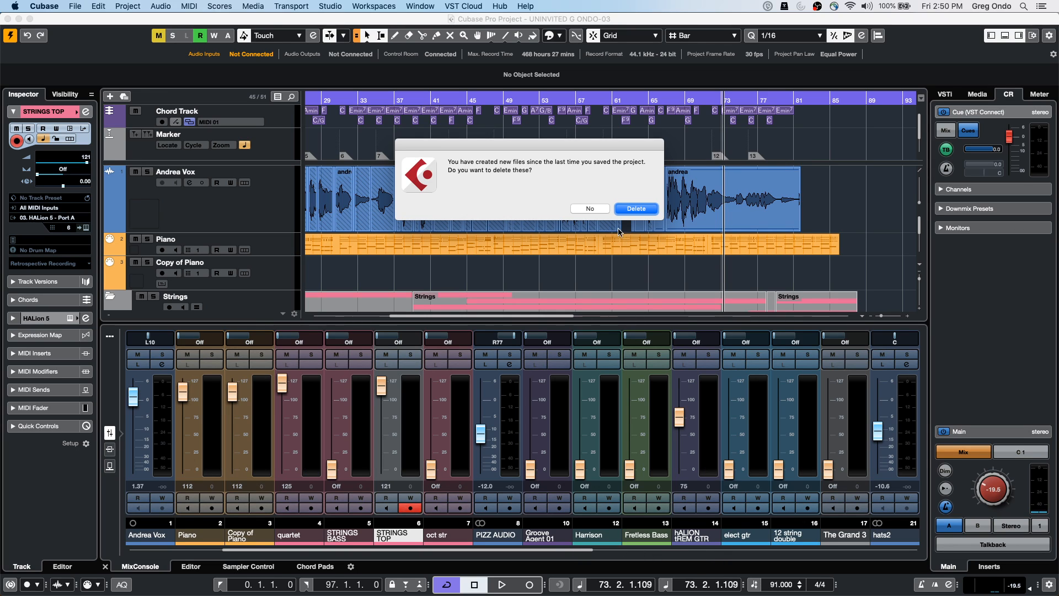
click(636, 209)
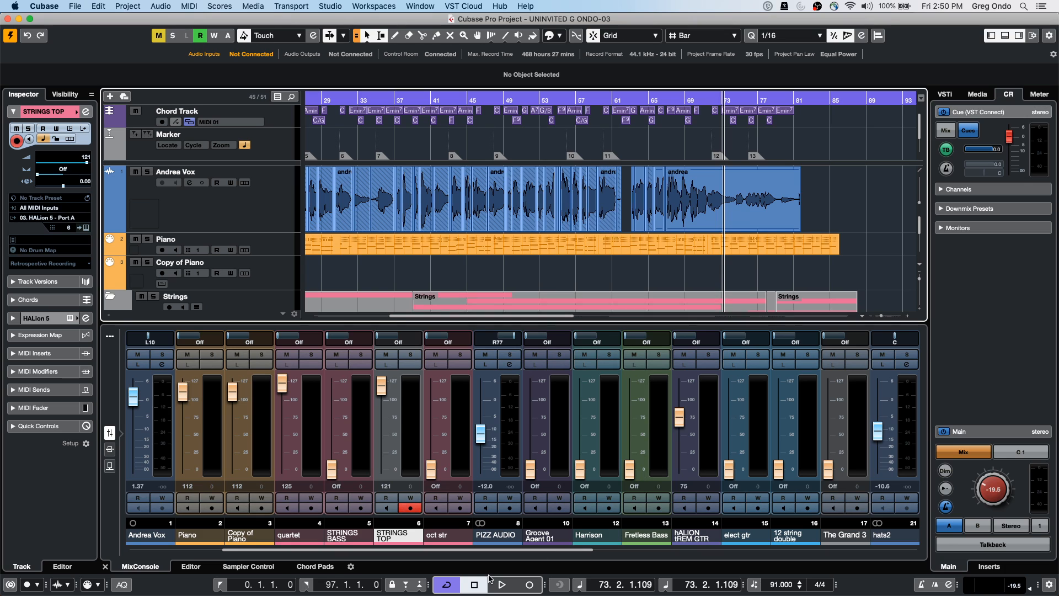
Scroll the MixConsole to Stereo Out and set its level to -10.9
drag(545, 550, 863, 551)
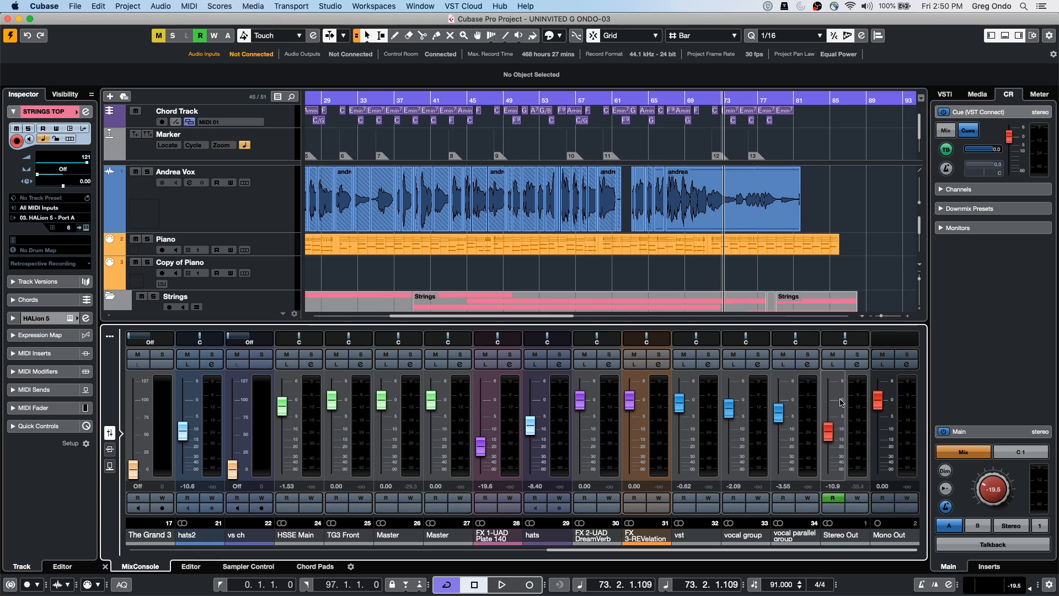
click(831, 433)
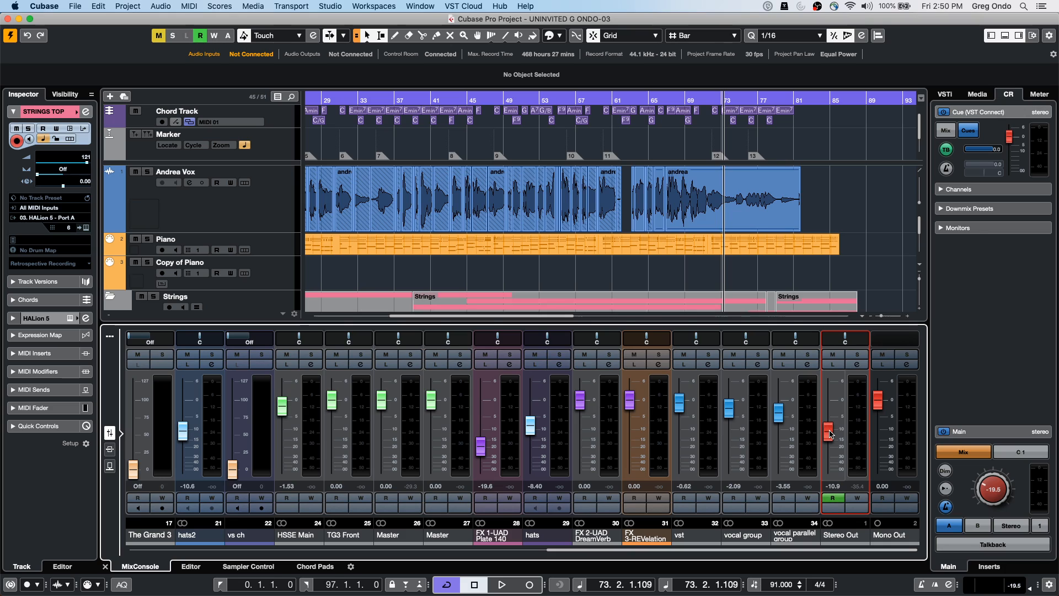
mouse_move(831, 434)
mouse_down()
mouse_move(825, 470)
mouse_move(838, 434)
mouse_up()
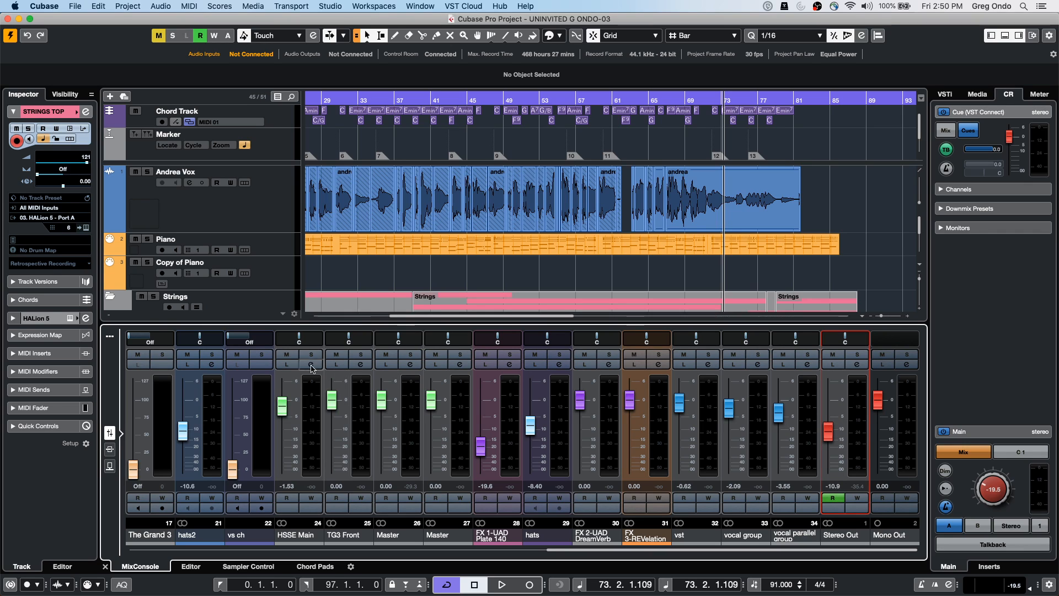
Show the mixer toolbar, lower the Control Room main level to -27.9, and start playback
click(110, 336)
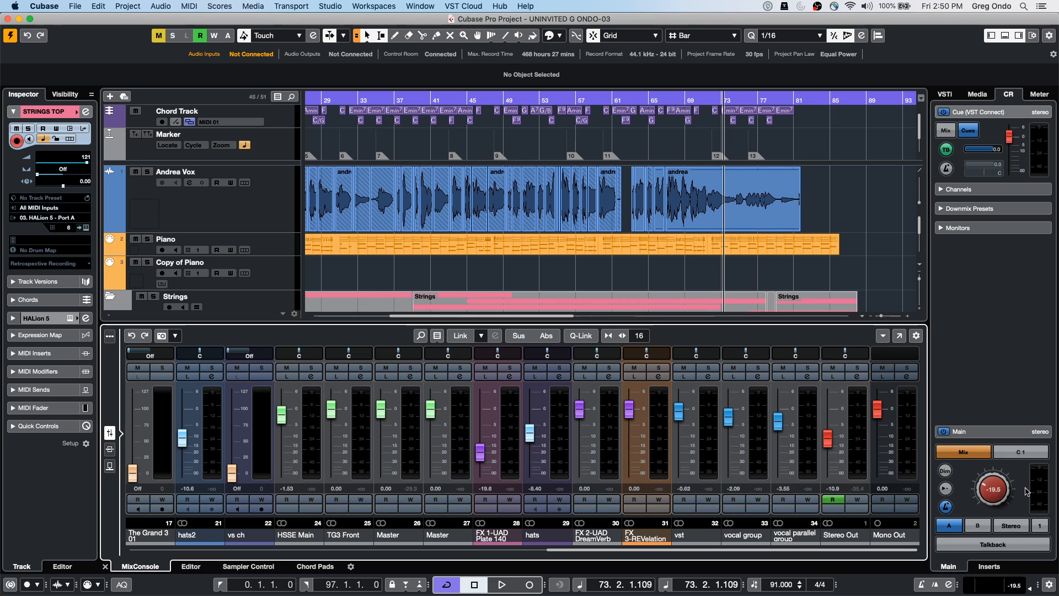
mouse_move(993, 491)
mouse_down()
mouse_move(1005, 472)
mouse_move(990, 500)
mouse_up()
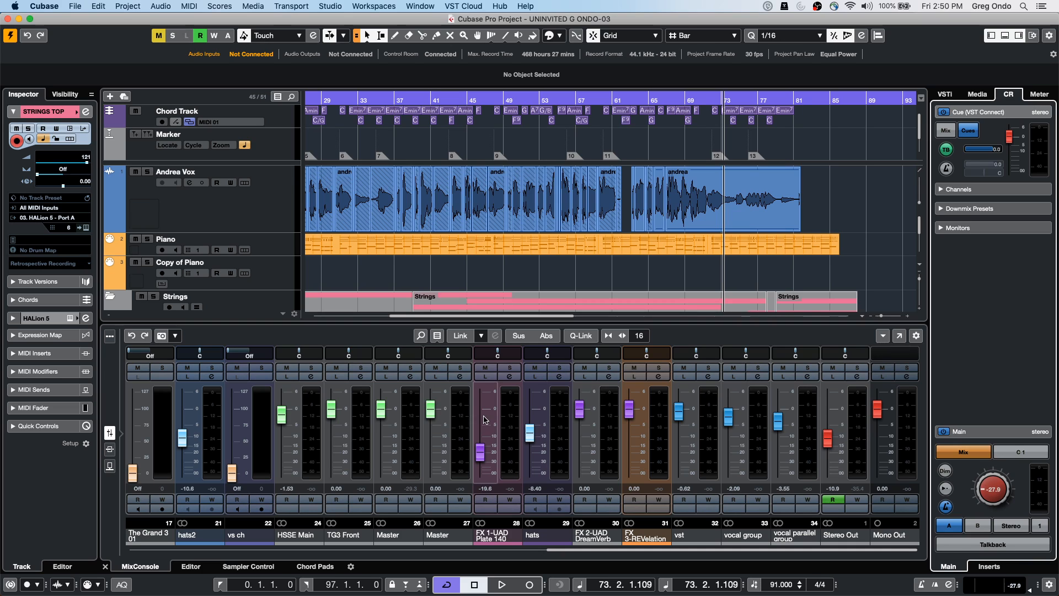
key(space)
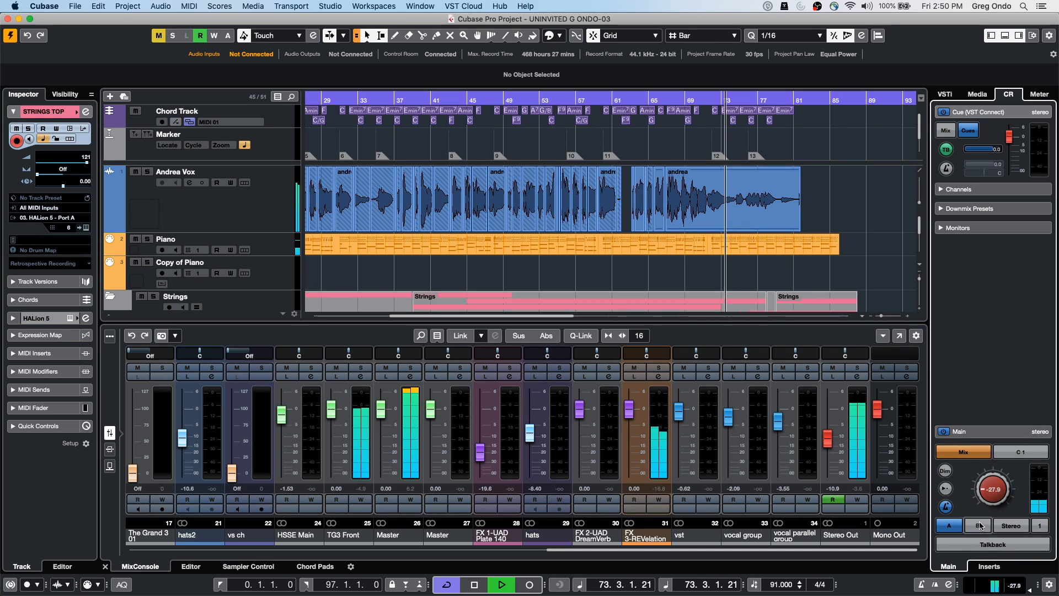
Turn the Control Room level down and back up, jump to bar 19, and stop playback
drag(983, 488, 986, 493)
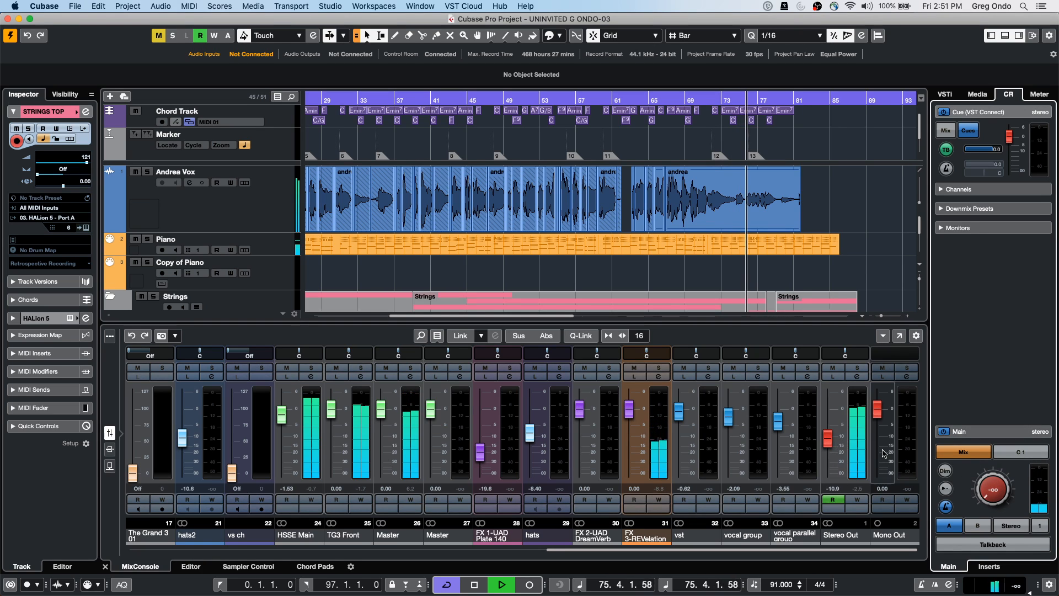
drag(986, 494, 982, 446)
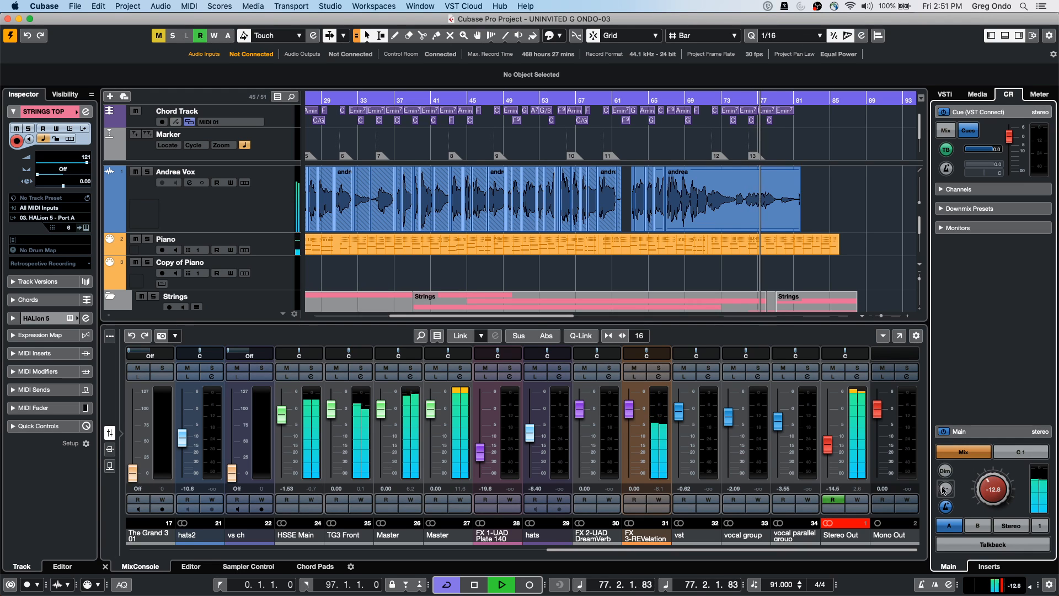
click(310, 101)
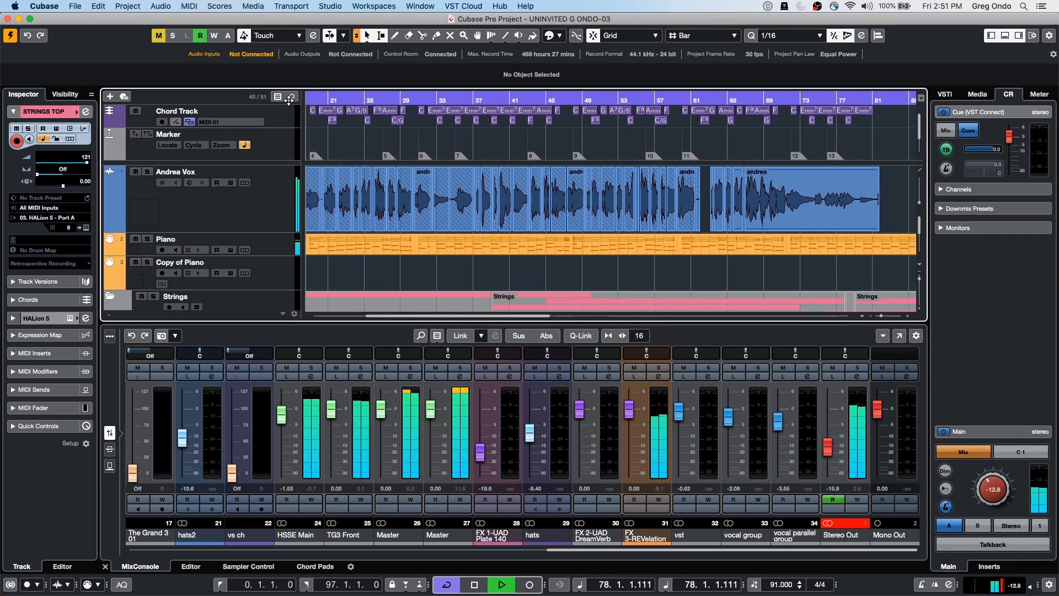
key(space)
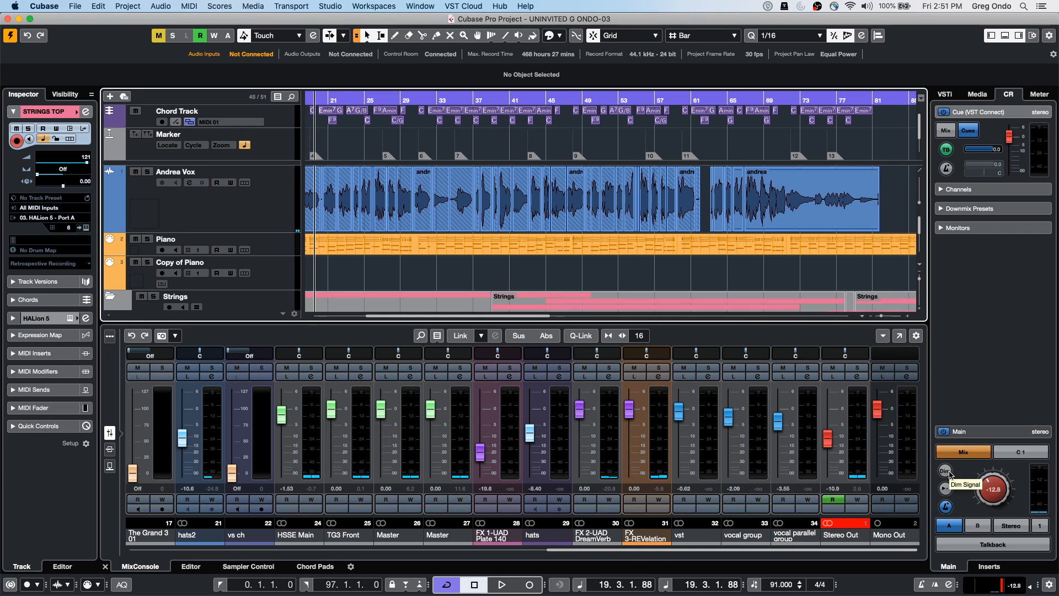
Toggle Dim during playback, set the main level to -7.96, stop, and select Monitor 2
click(950, 474)
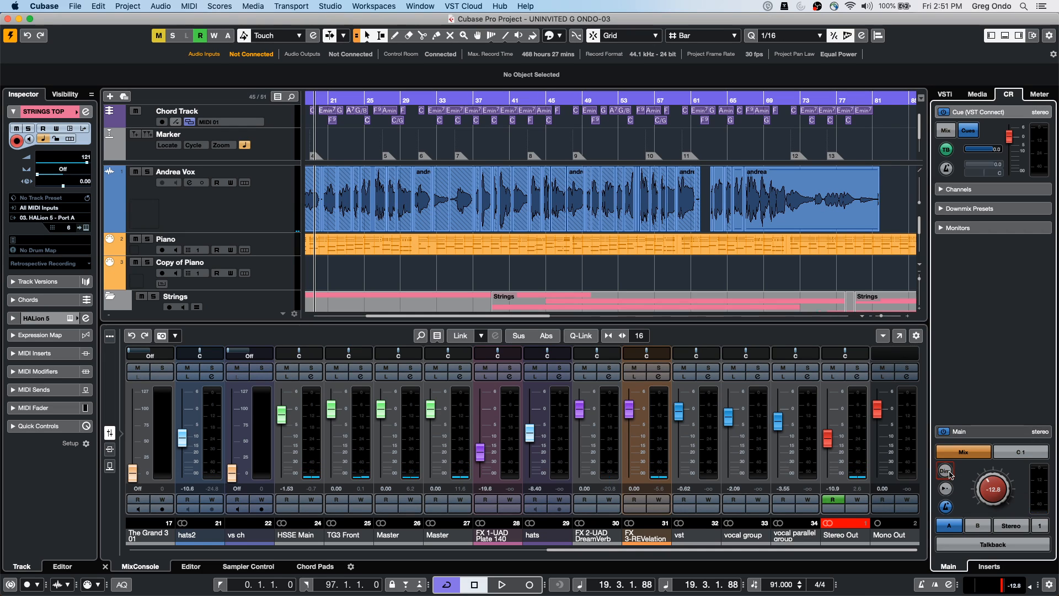
key(space)
drag(987, 485, 993, 482)
click(947, 474)
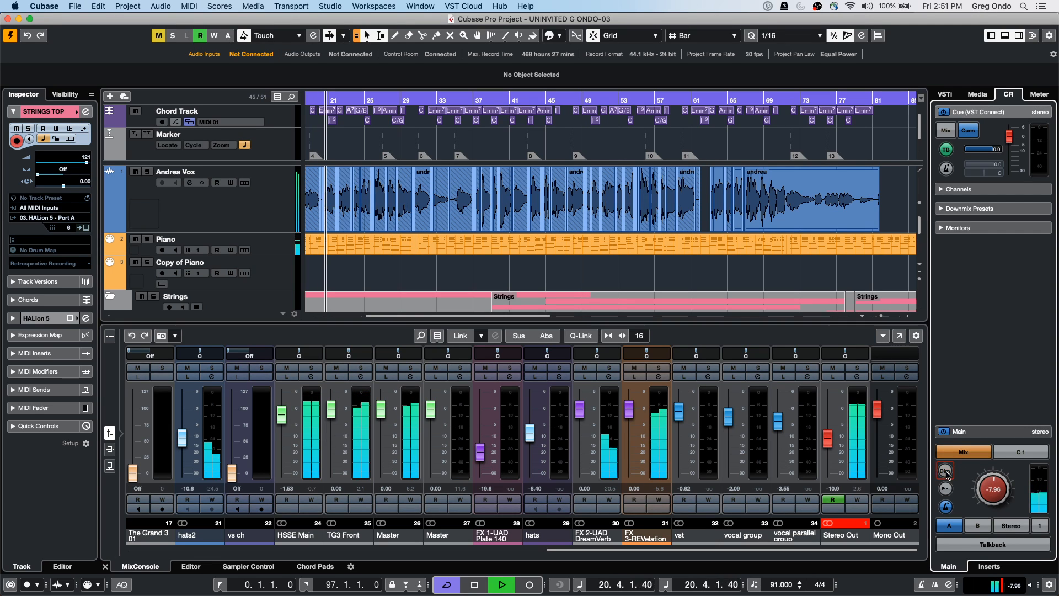
click(947, 473)
key(space)
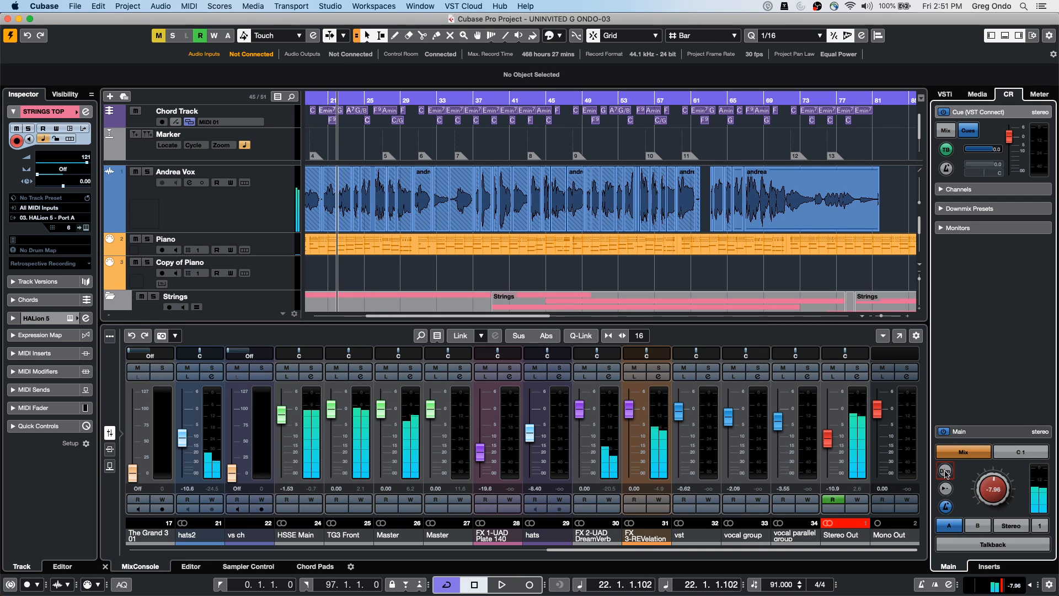
click(960, 228)
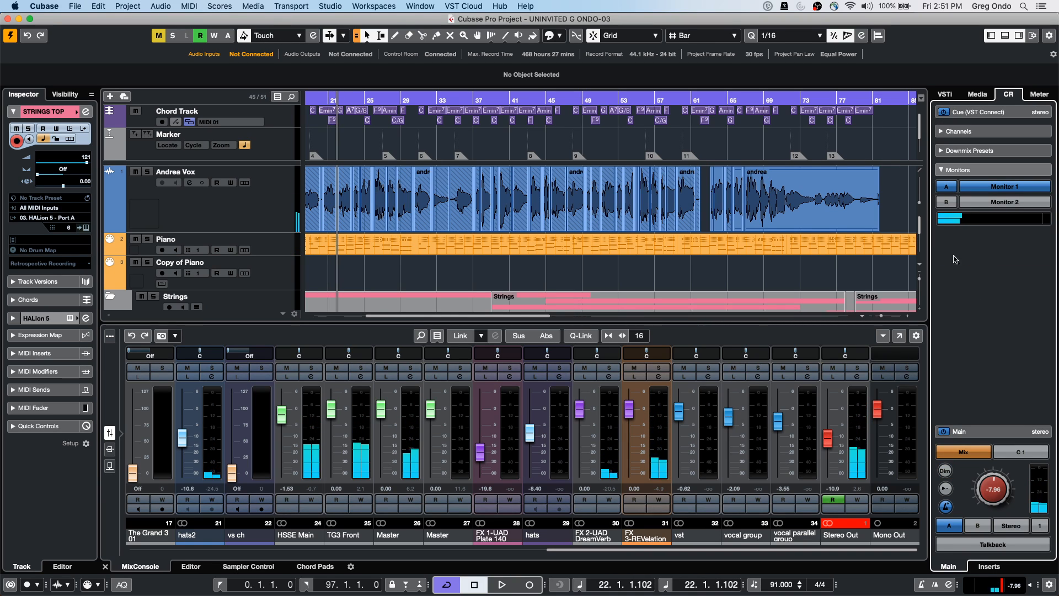
click(1004, 201)
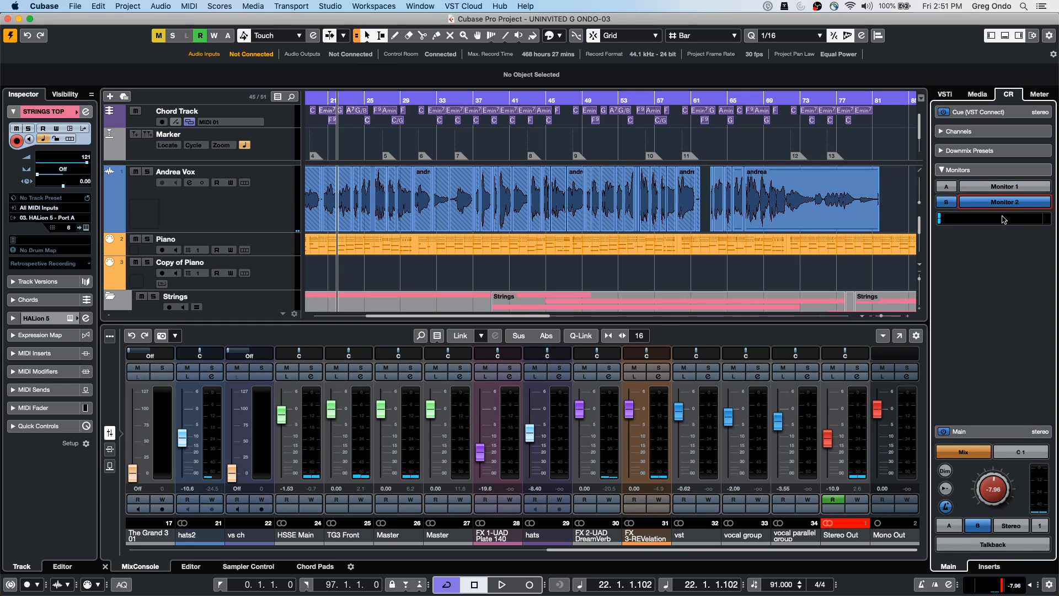
Try Monitor 1, return to Monitor 2, and switch the downmix to the Mono preset
click(1004, 186)
click(1001, 201)
click(985, 151)
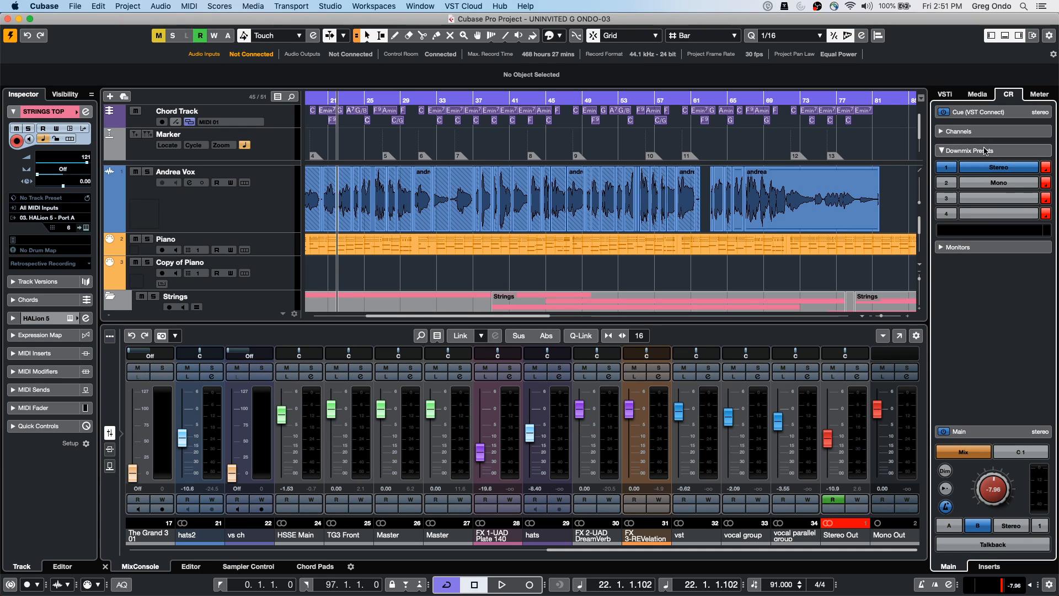
click(991, 184)
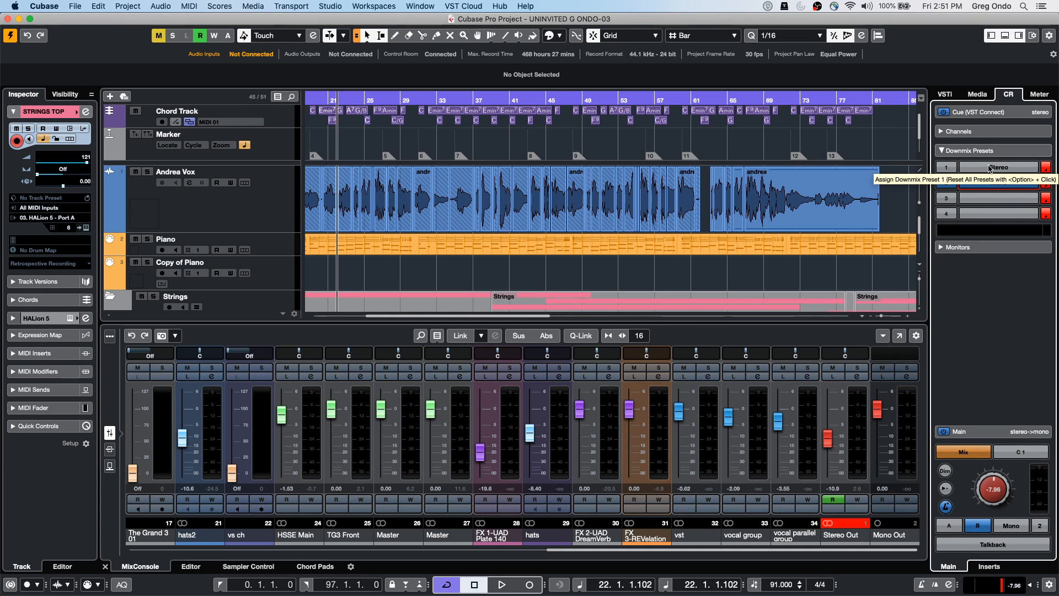
Play from bar 26, comparing Stereo and Mono downmix on monitor A, then stop on Stereo
click(372, 100)
key(space)
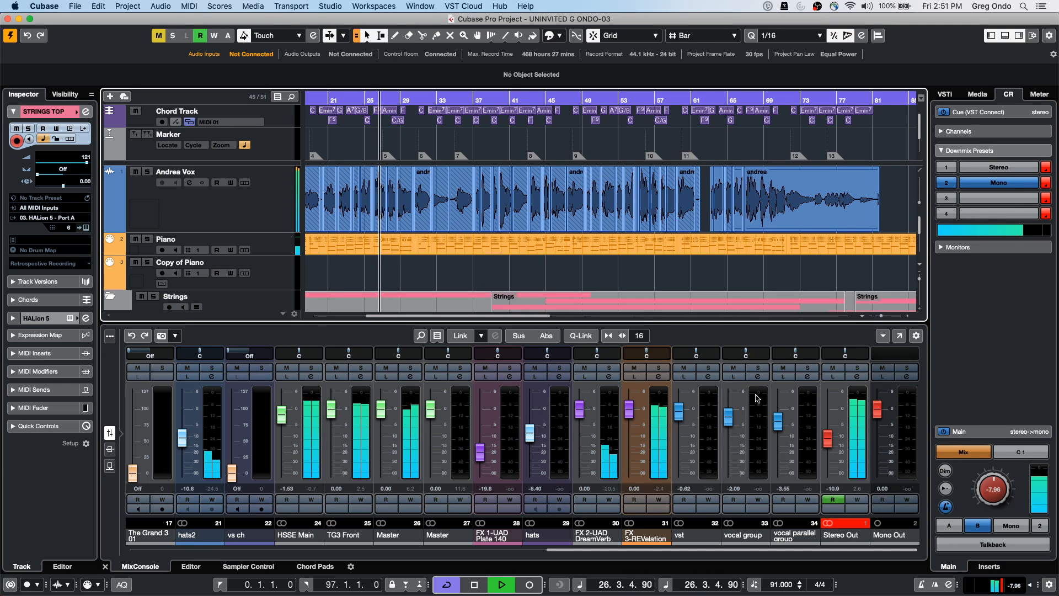
click(987, 167)
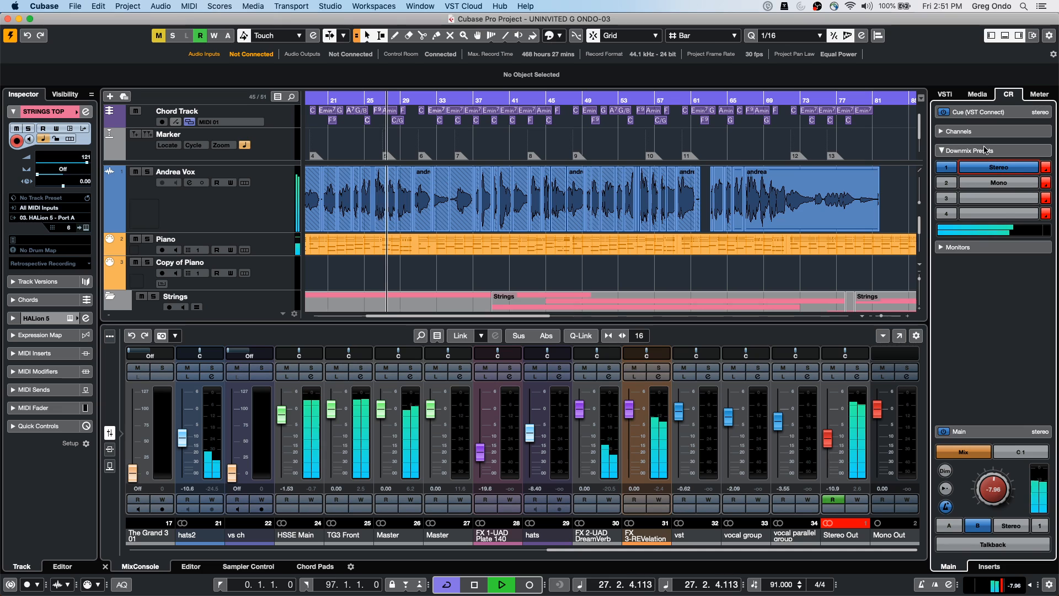
click(975, 248)
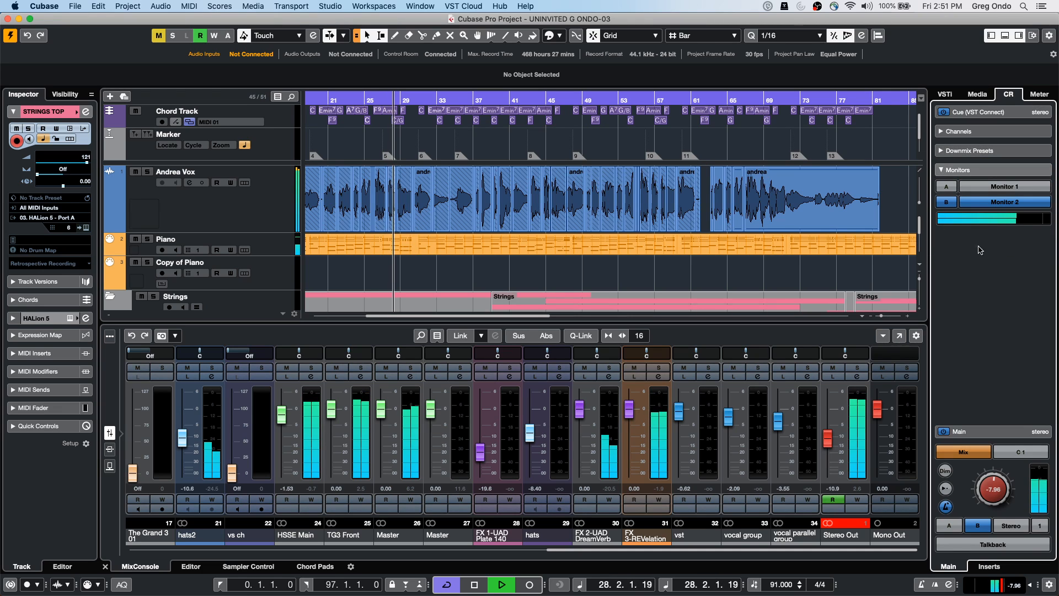
click(990, 187)
click(986, 151)
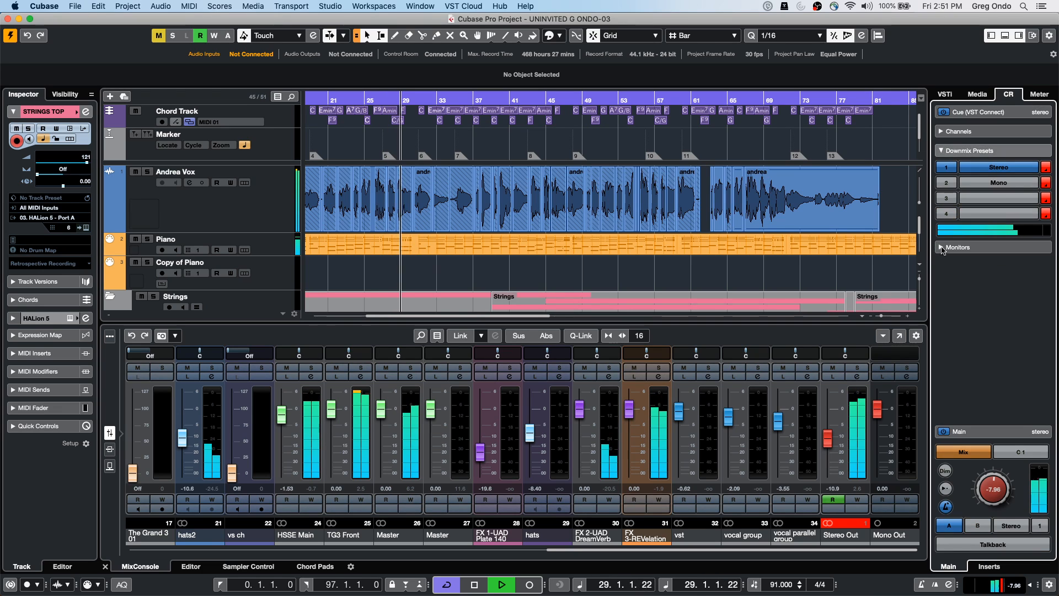
click(990, 186)
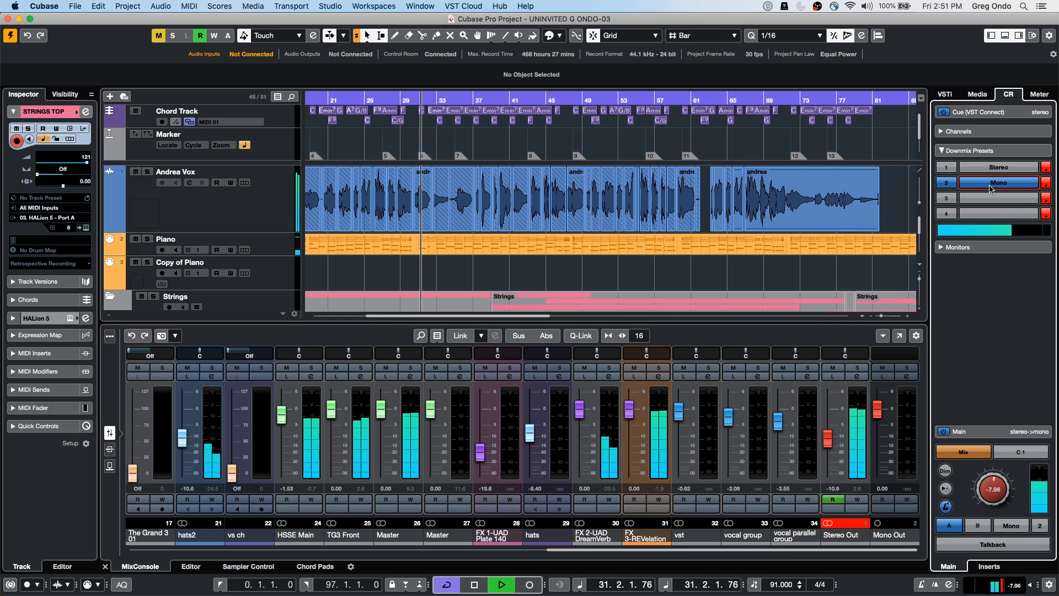
key(space)
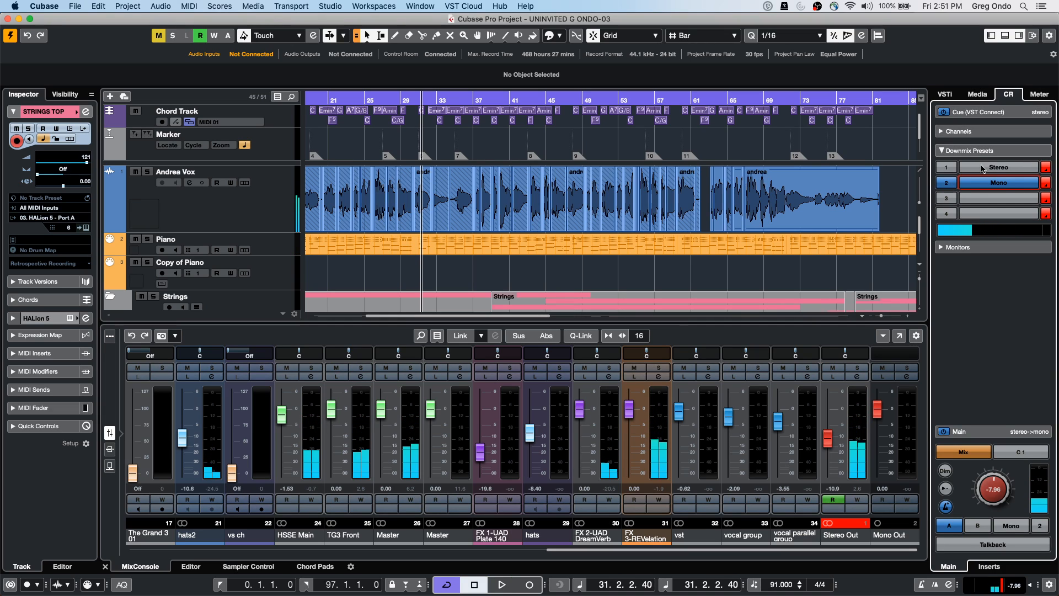
click(983, 168)
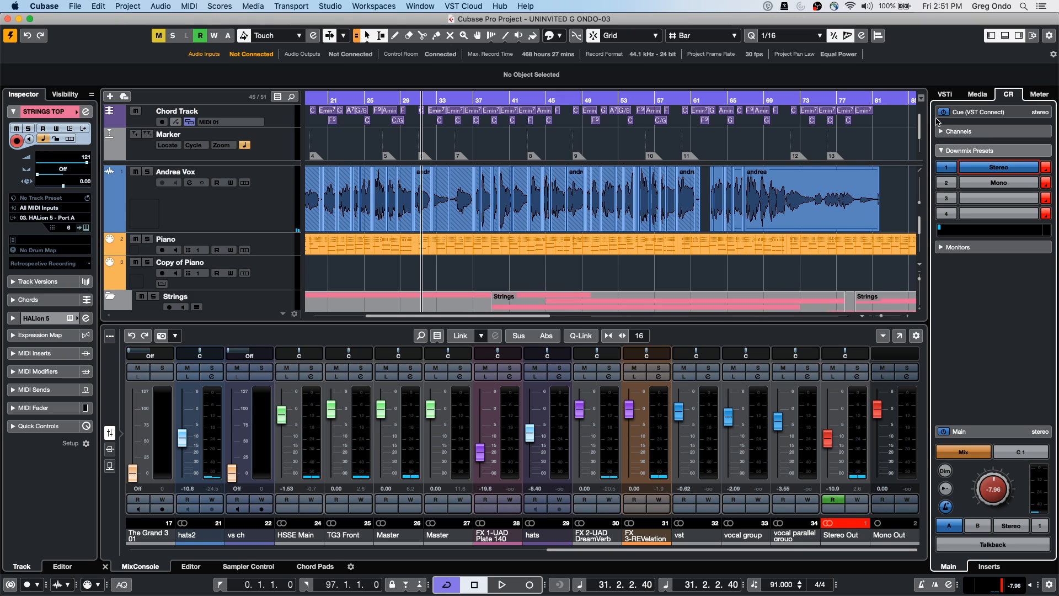
Expand the Cue (VST Connect) section and set the Control Room main level to -13.8 dB
click(967, 113)
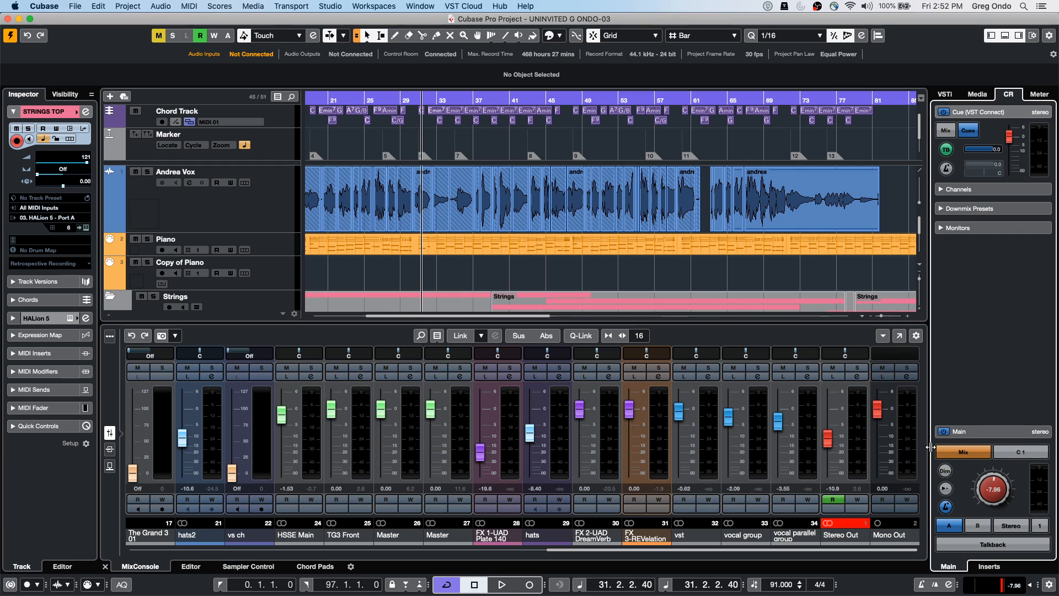
drag(997, 481, 966, 499)
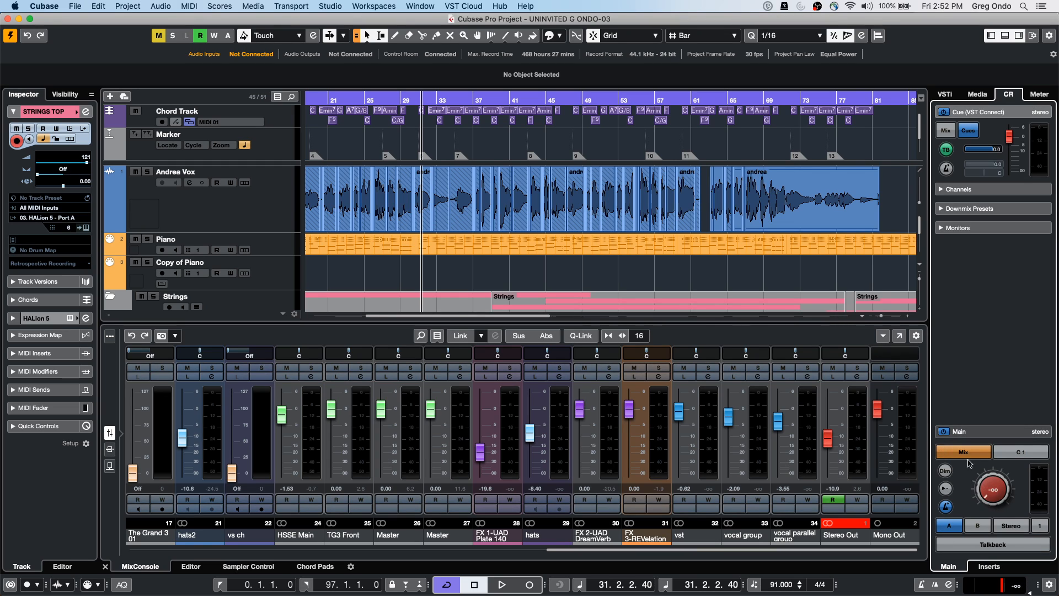
drag(1008, 485, 983, 441)
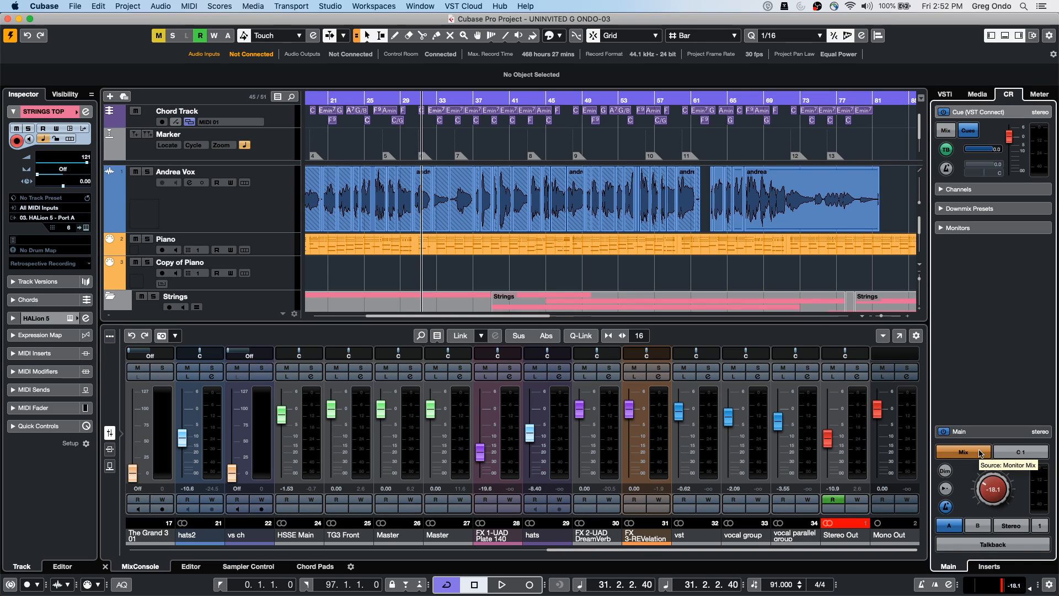
drag(988, 485, 997, 507)
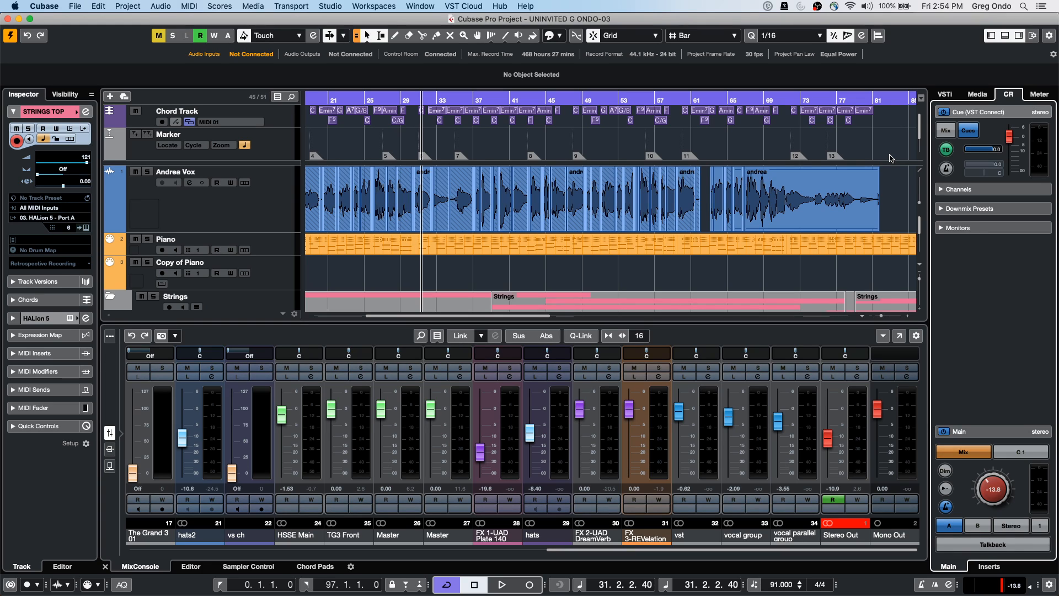
Open the VSTi rack's instrument list and expand Drum to show Groove Agent and Groove Agent SE
click(944, 95)
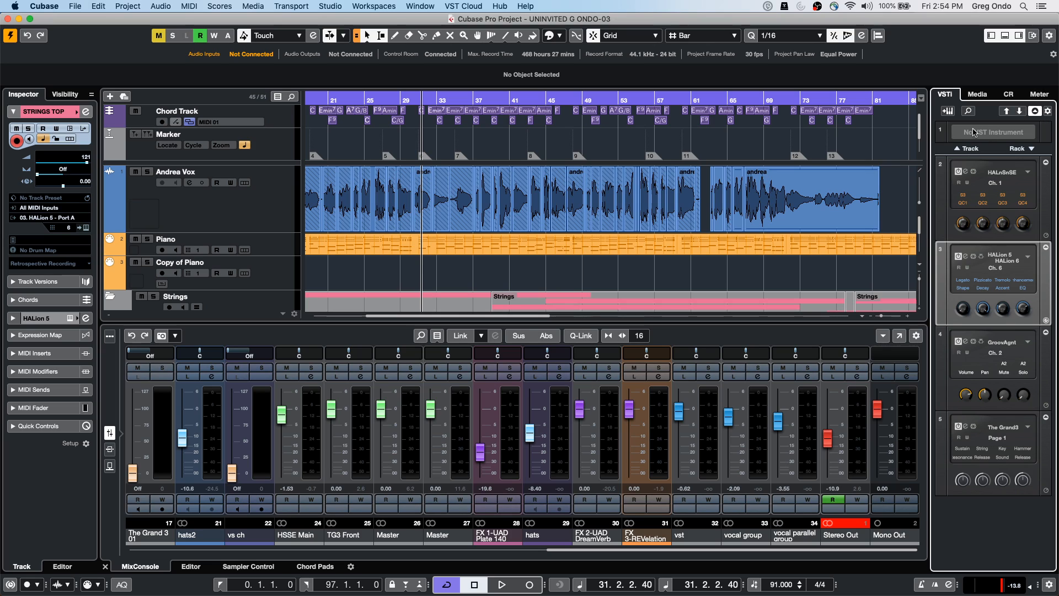
click(1032, 149)
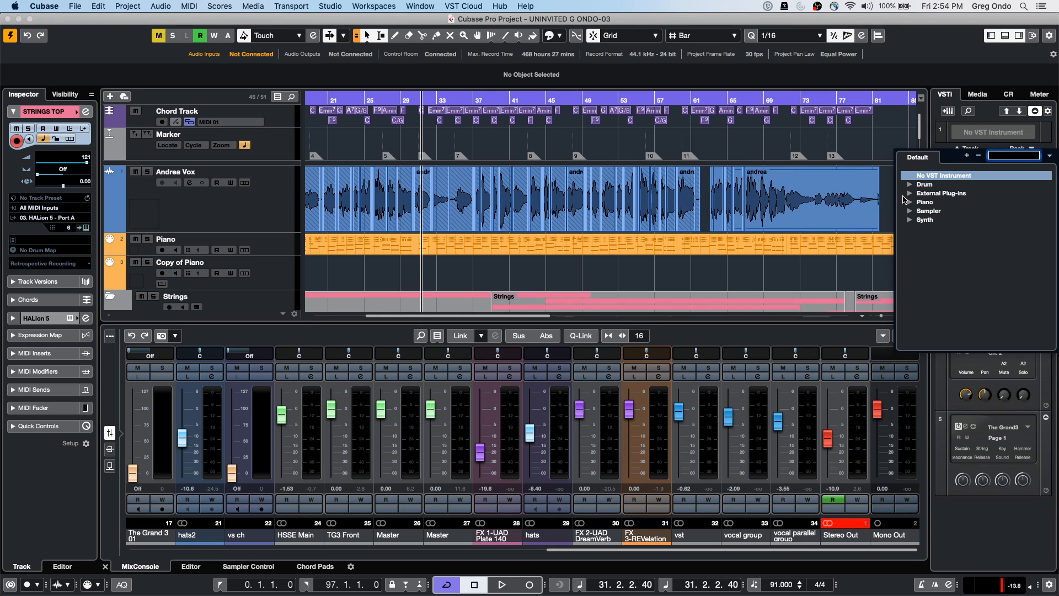
click(910, 185)
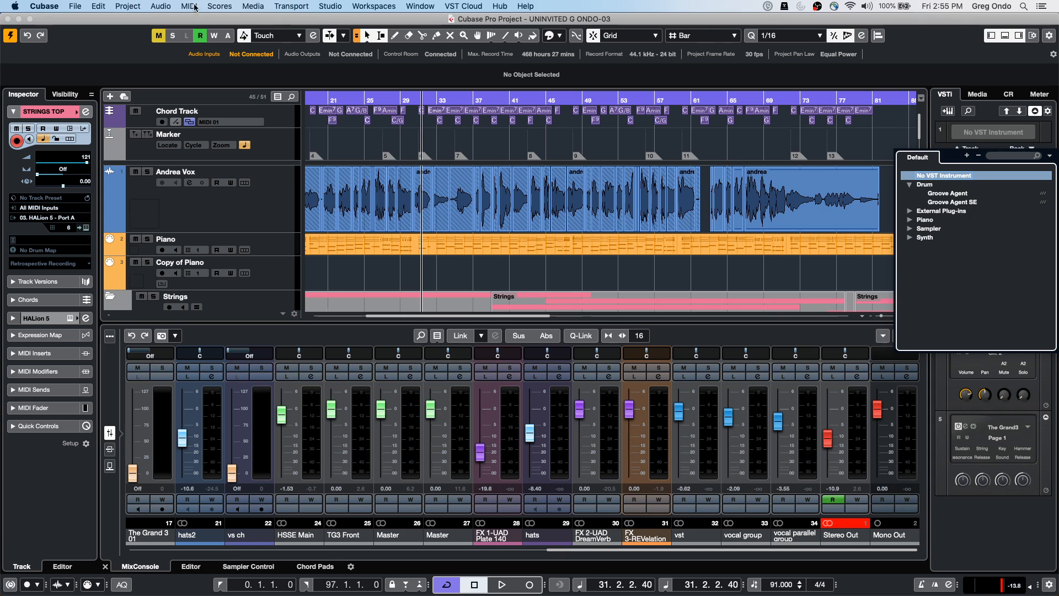
In Preferences > VST, set Auto Monitoring to Tapemachine Style, apply, and close with OK
click(45, 6)
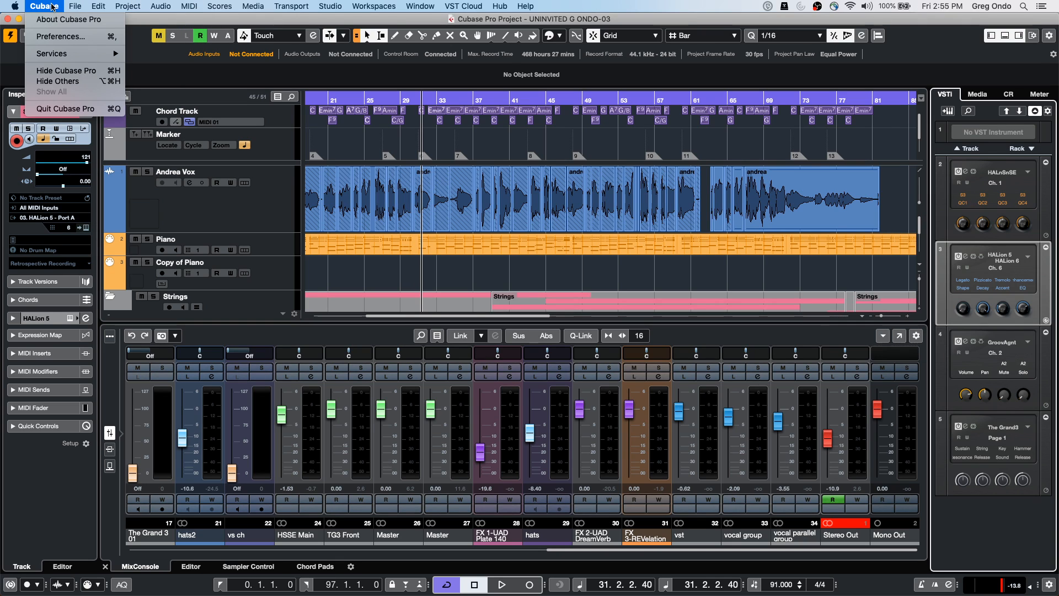
click(49, 37)
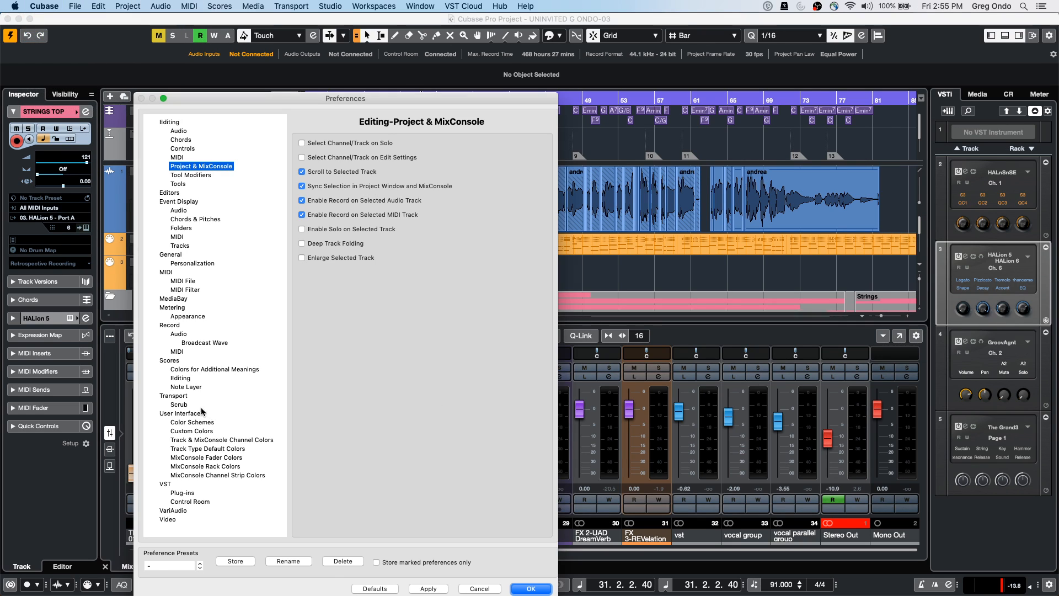
click(162, 484)
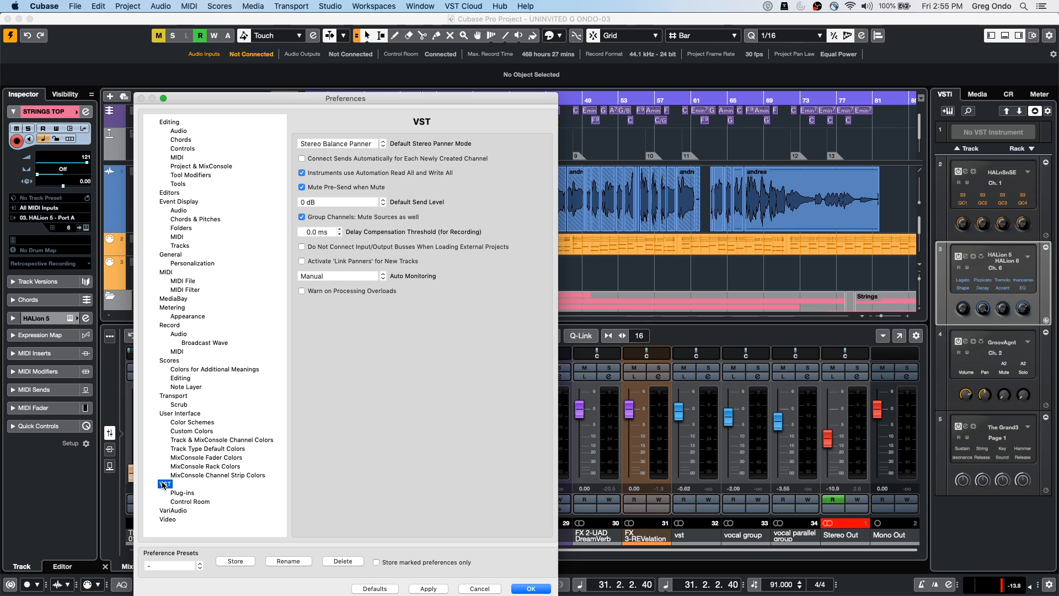
click(382, 276)
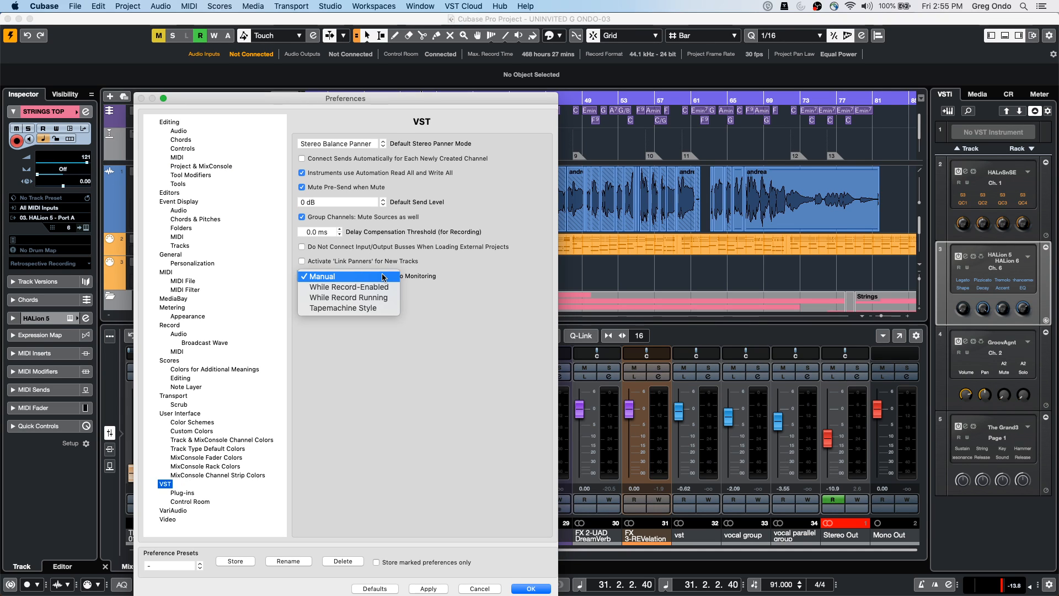
click(368, 309)
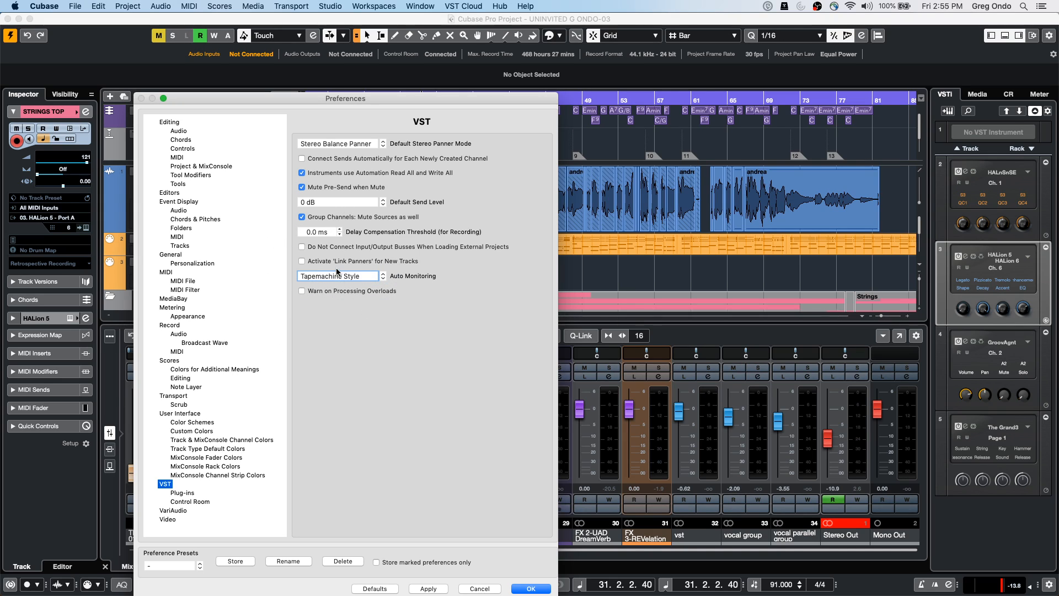
click(435, 589)
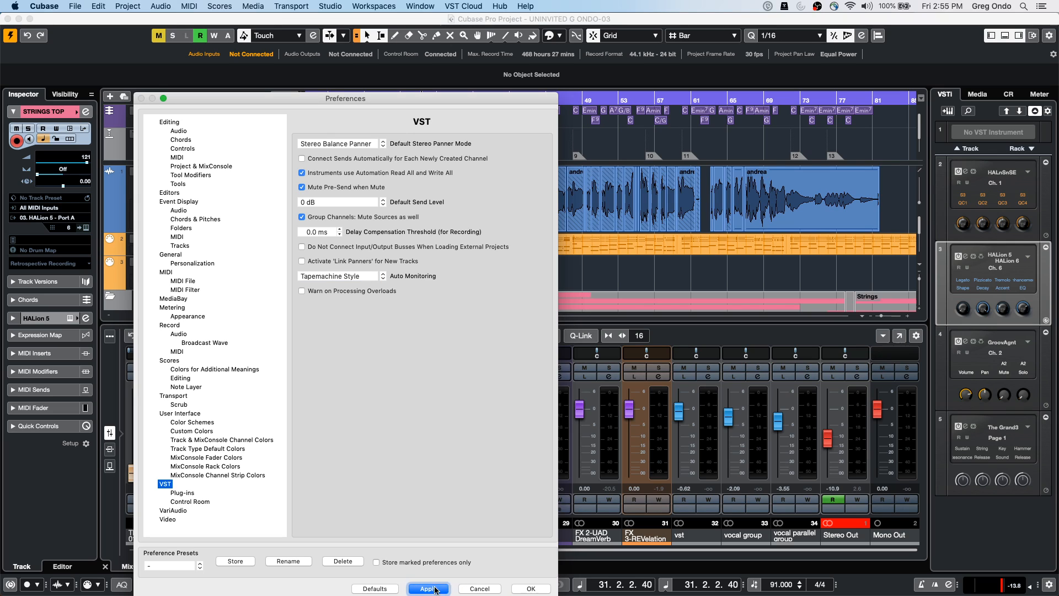
click(339, 276)
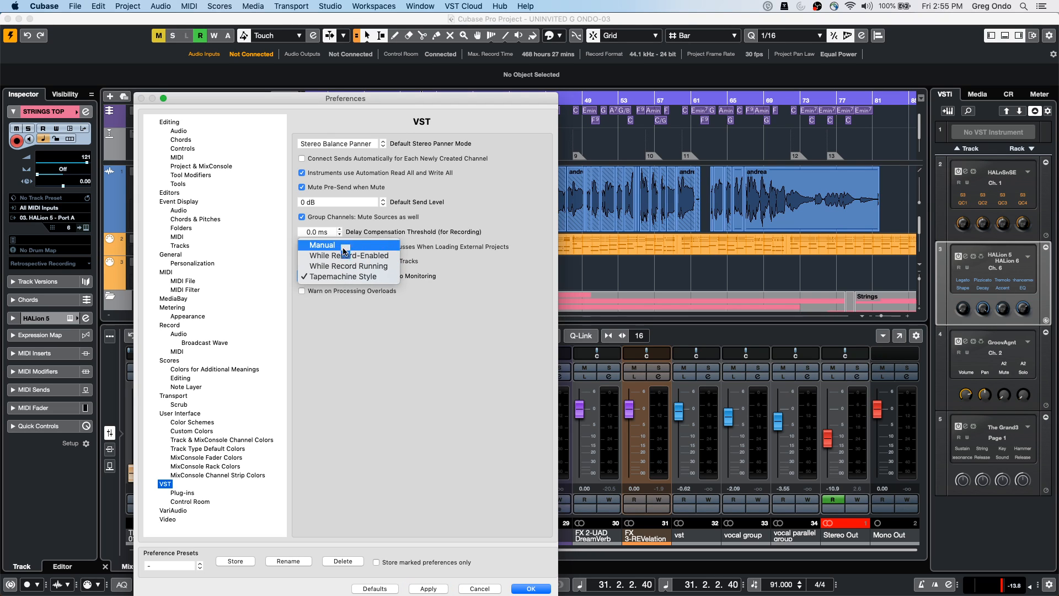
click(347, 276)
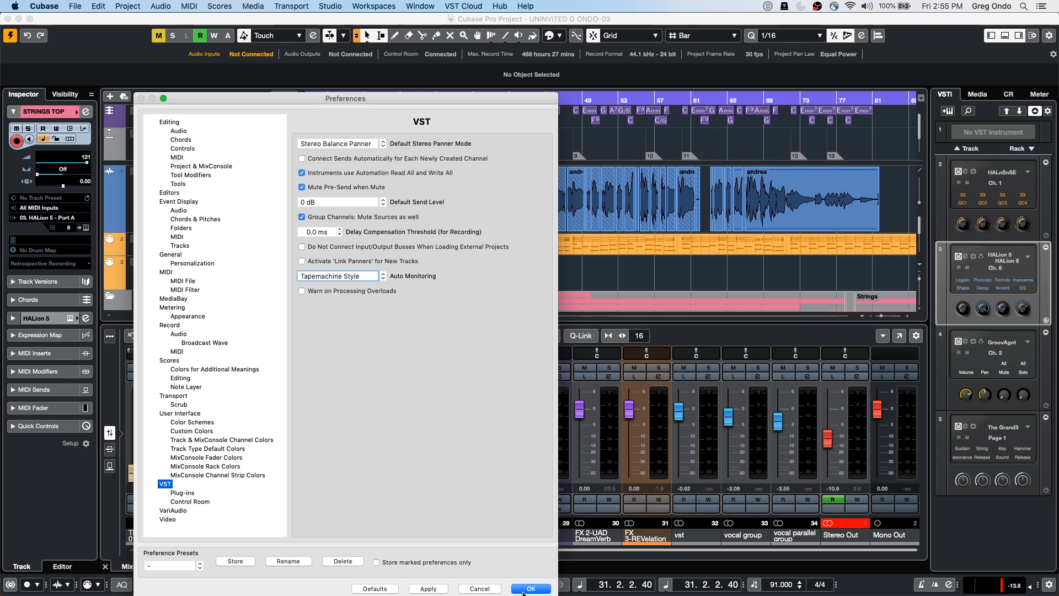
click(523, 592)
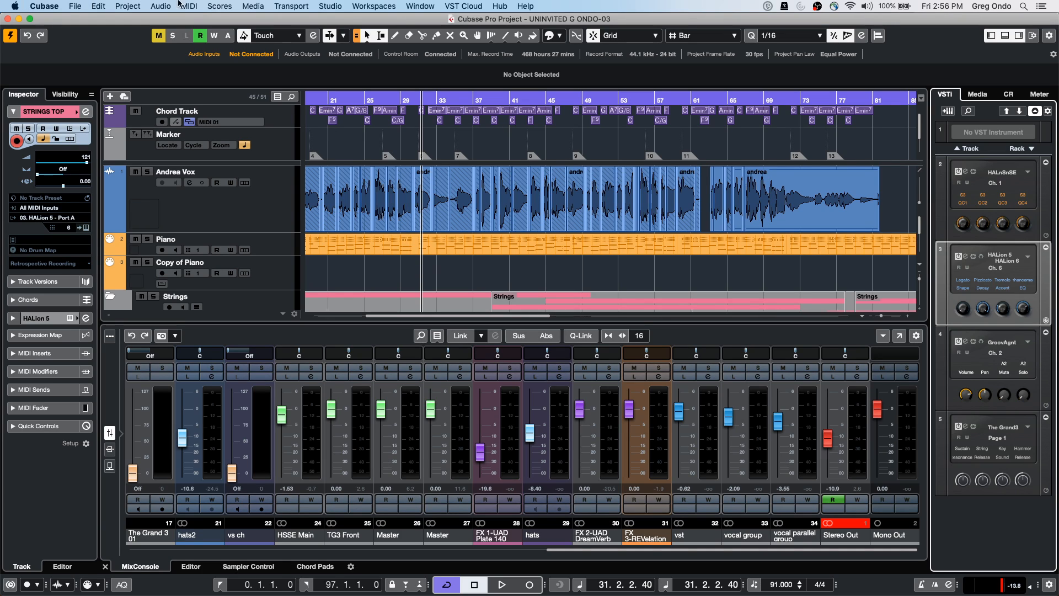
Show the VST Audio System page for the Steinberg UR24C driver with its latency and ASIO-Guard options
click(334, 6)
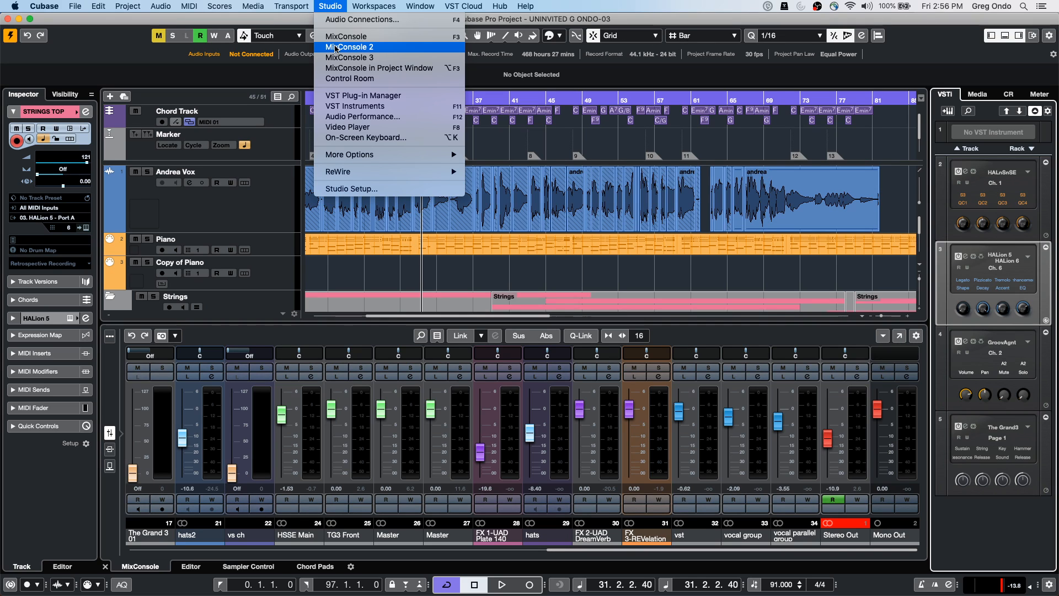
click(331, 190)
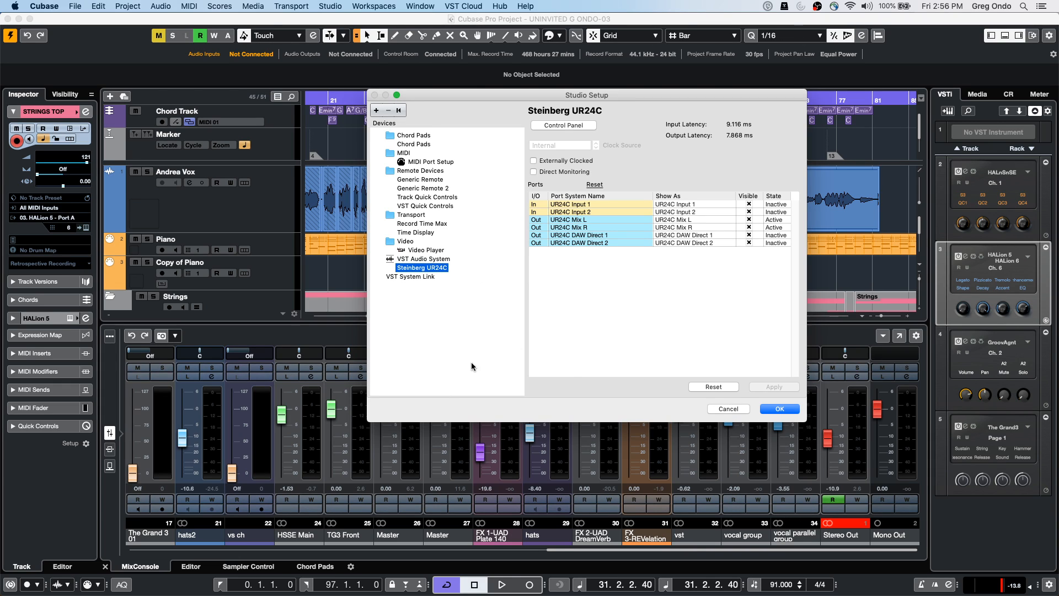
click(426, 259)
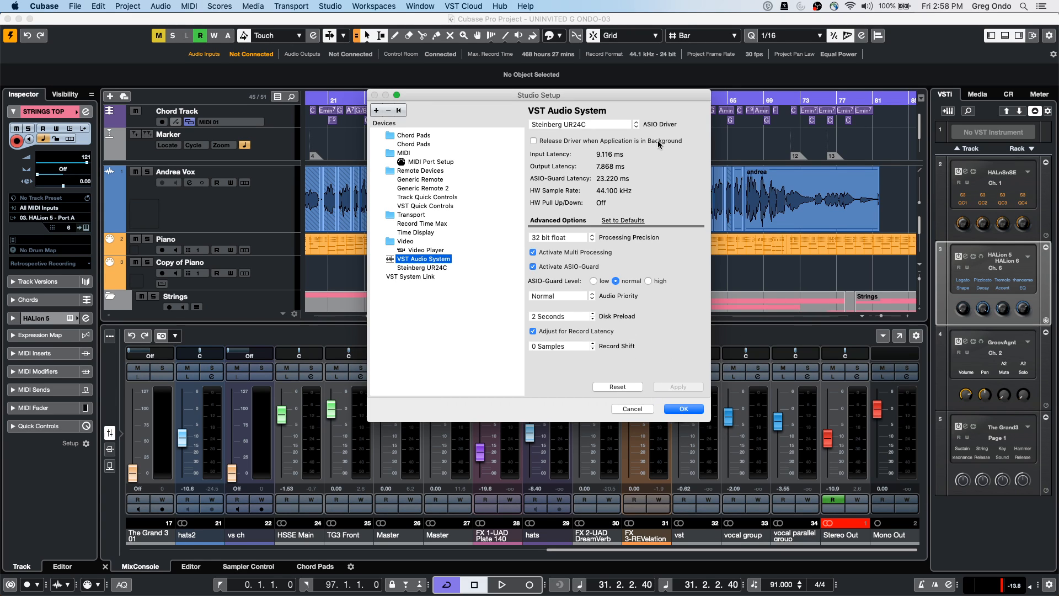
Close Studio Setup without changes and select the Piano part on track 2
click(640, 409)
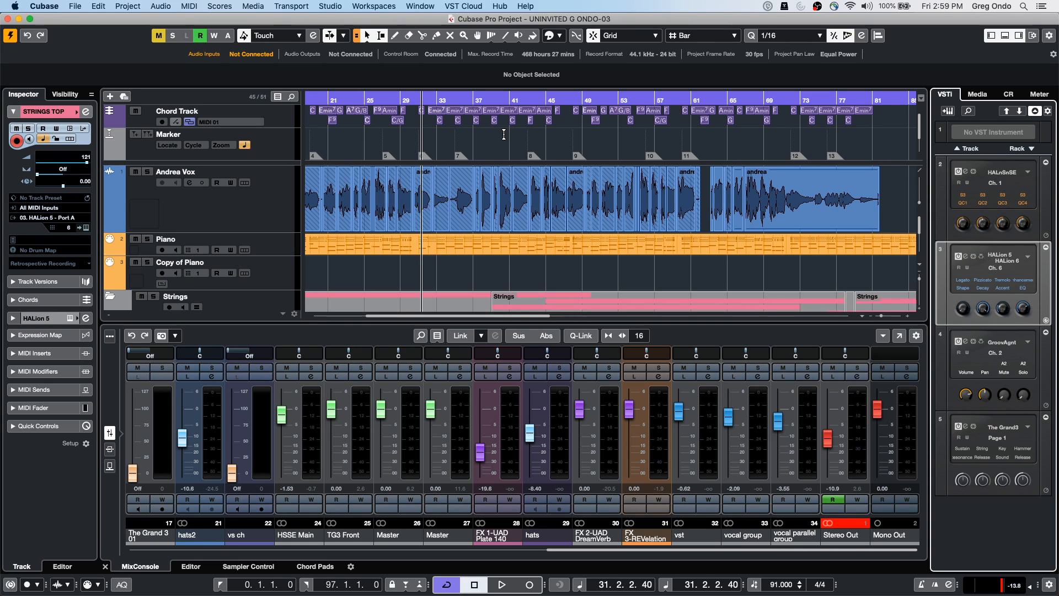
click(352, 247)
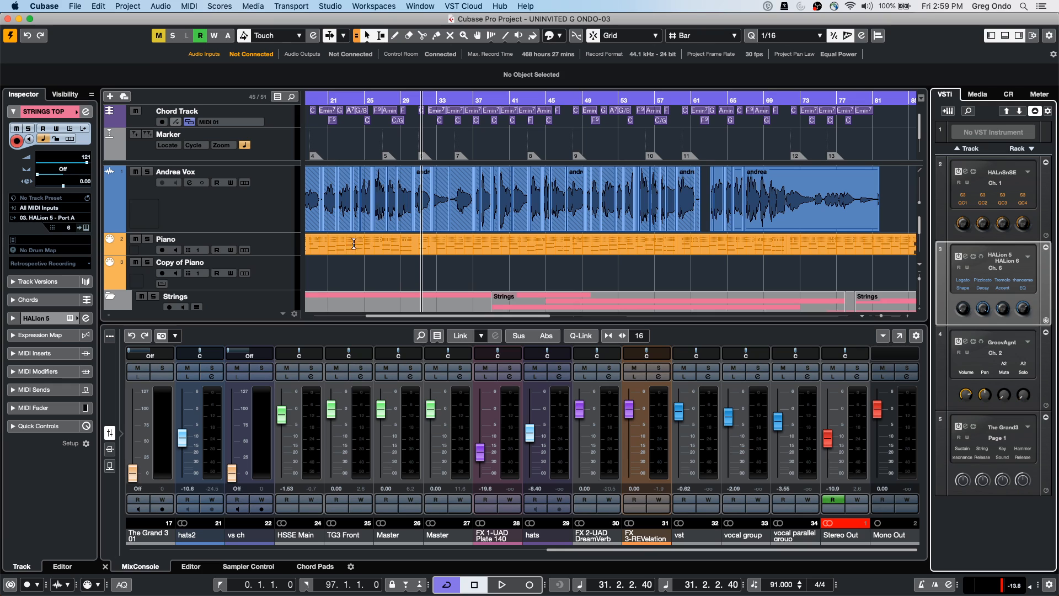
click(355, 245)
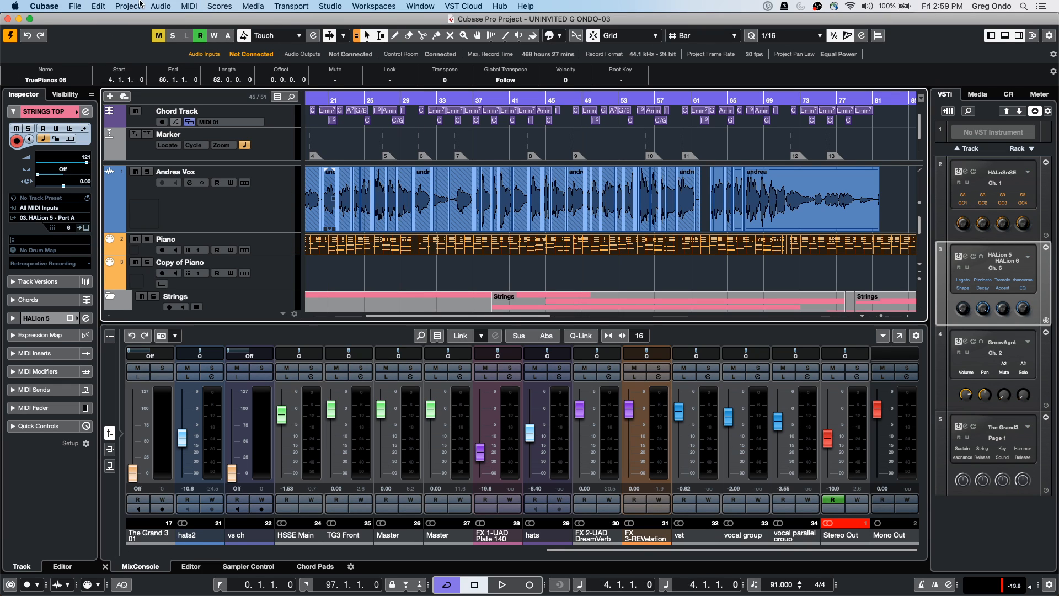
Browse the File and Project menus, then bring up the Scores menu
click(98, 6)
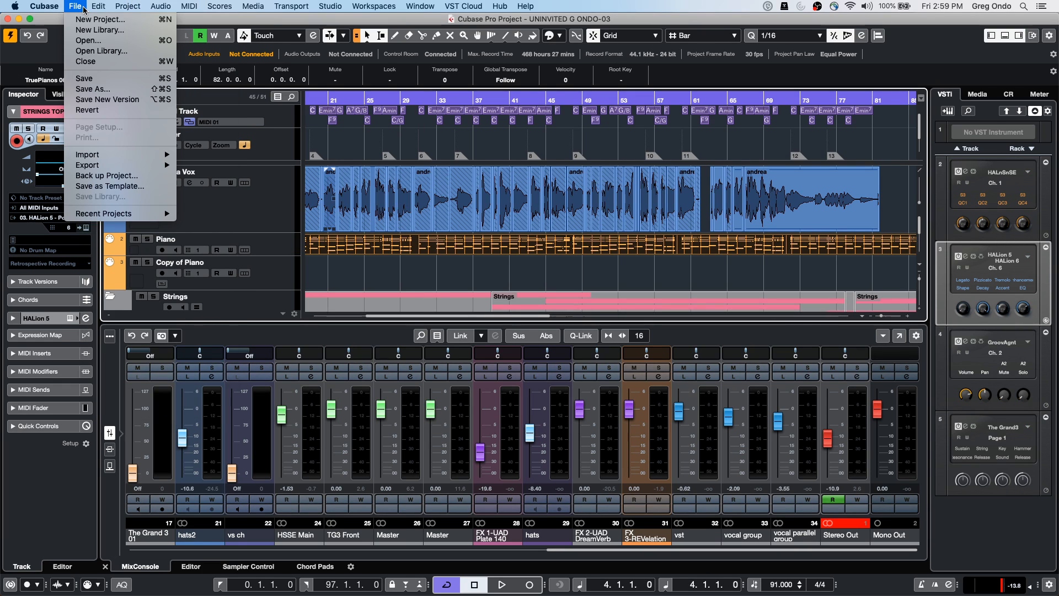
click(301, 79)
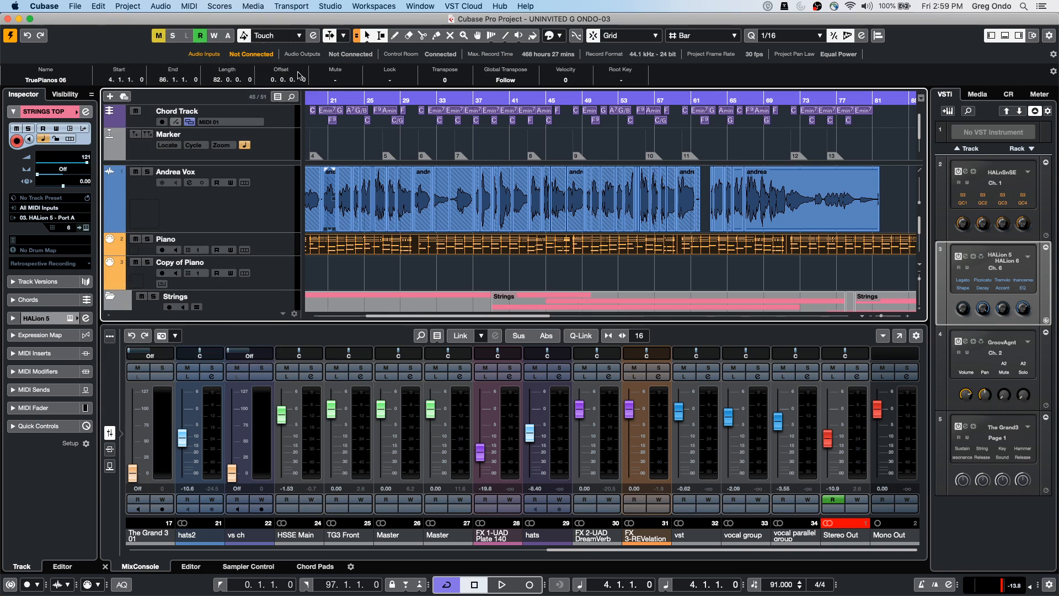
click(220, 6)
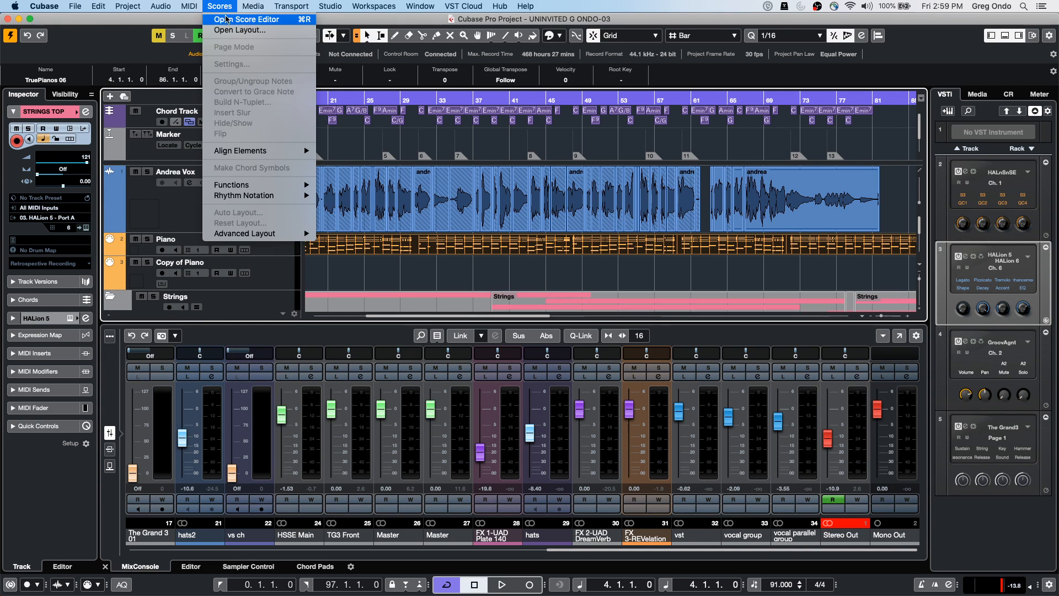
Open the Piano part in the Score Editor and review the Main and Polyphonic staff settings
click(227, 20)
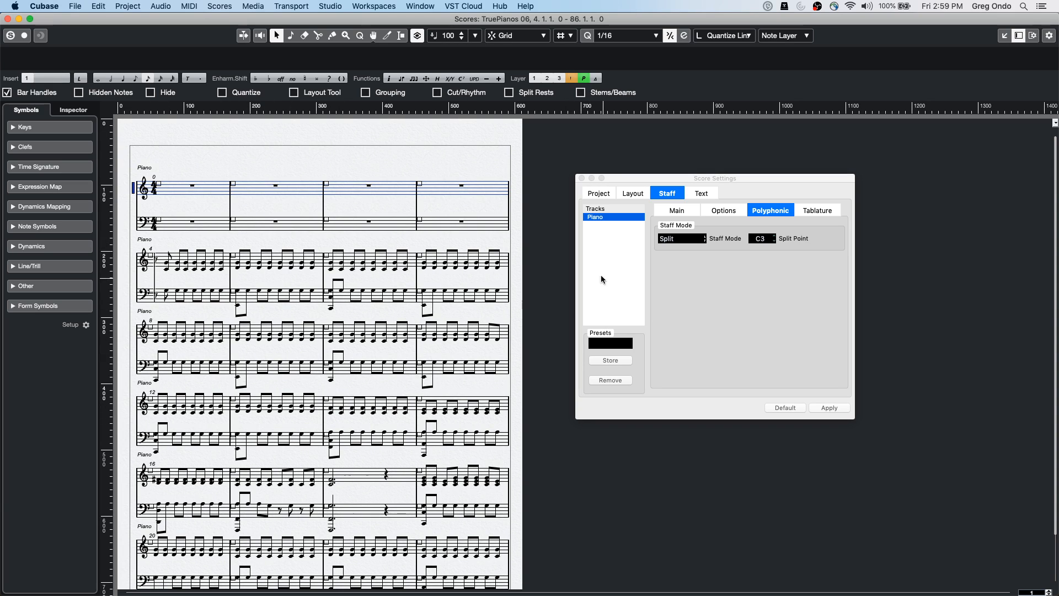
drag(633, 175, 287, 171)
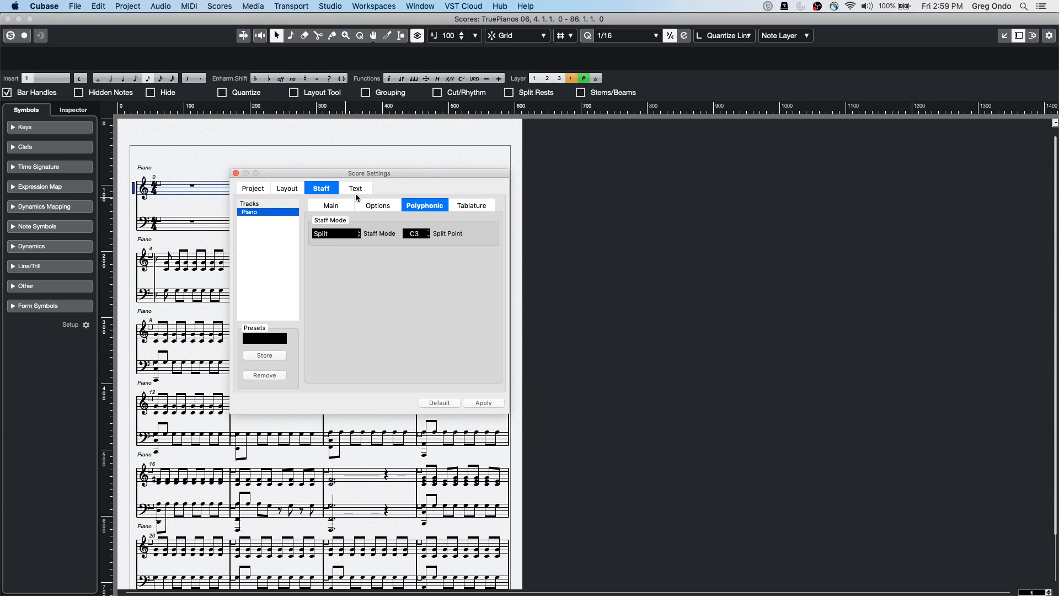
click(341, 205)
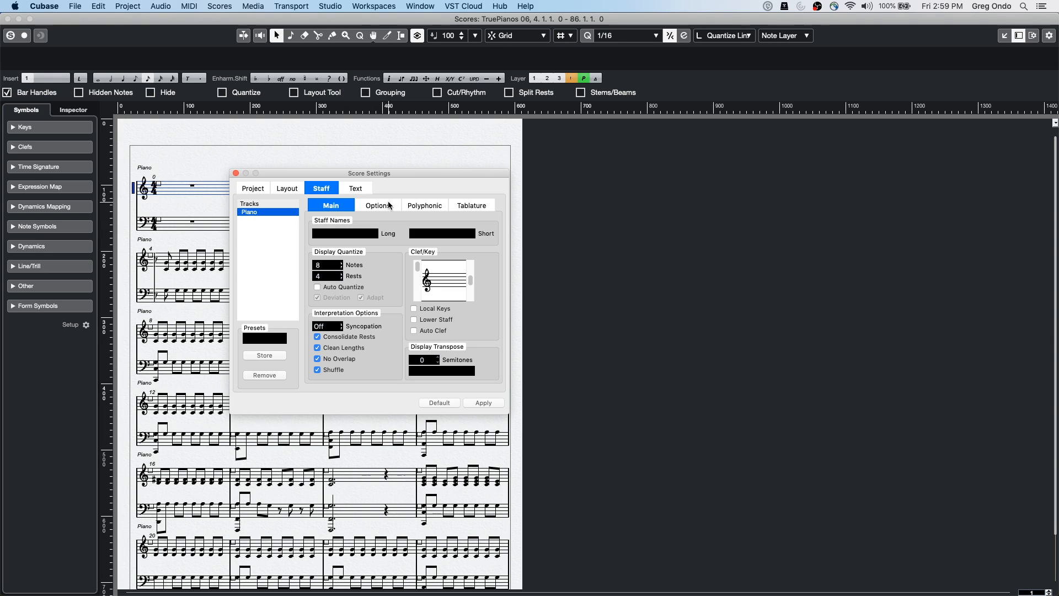
click(417, 205)
click(328, 235)
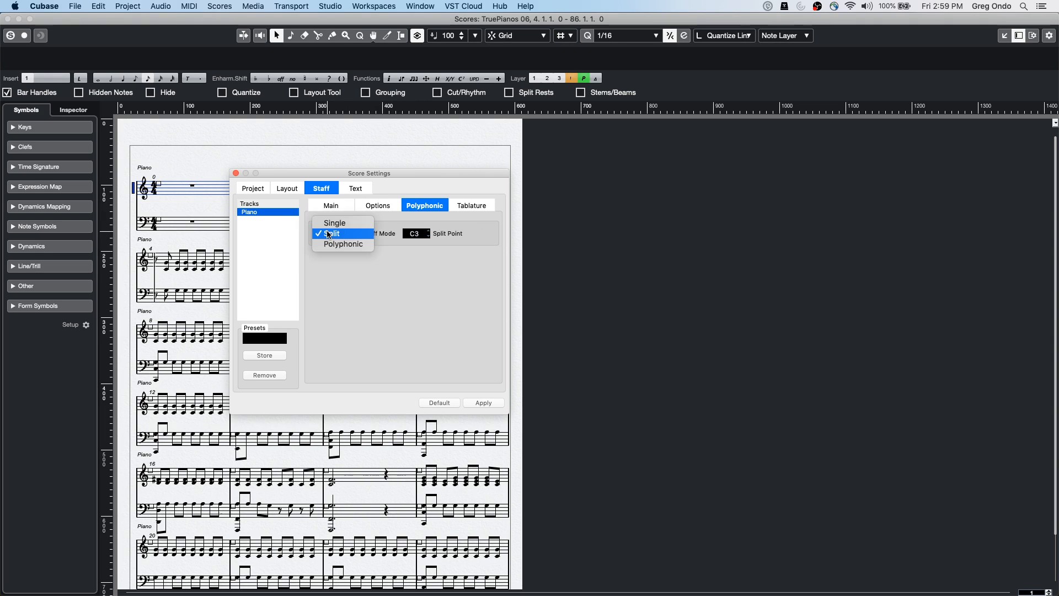
click(234, 173)
click(234, 174)
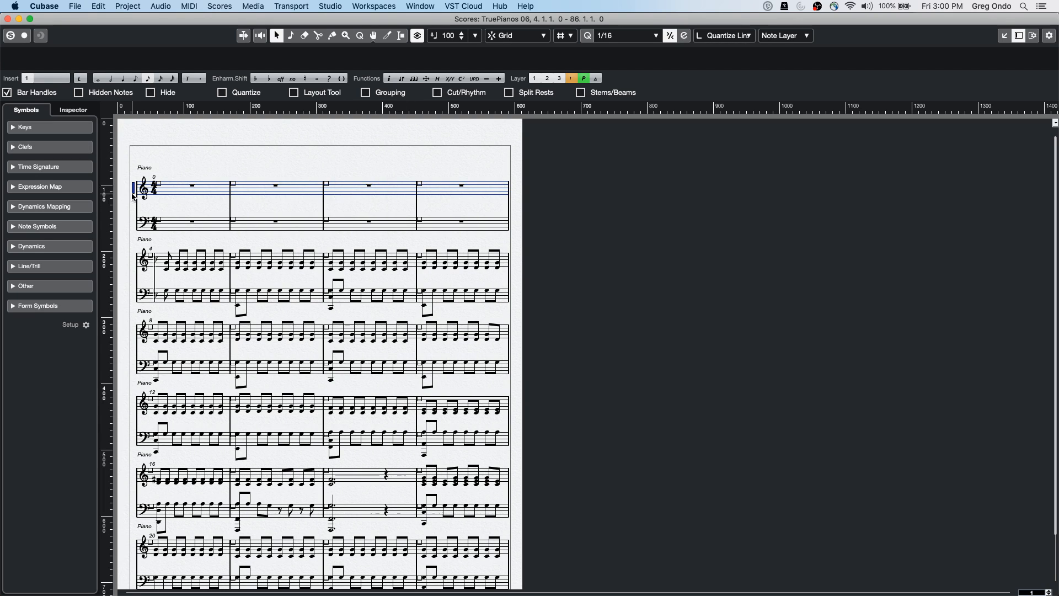
Set the piano staff's Staff Mode to Polyphonic and close Score Settings
double_click(132, 196)
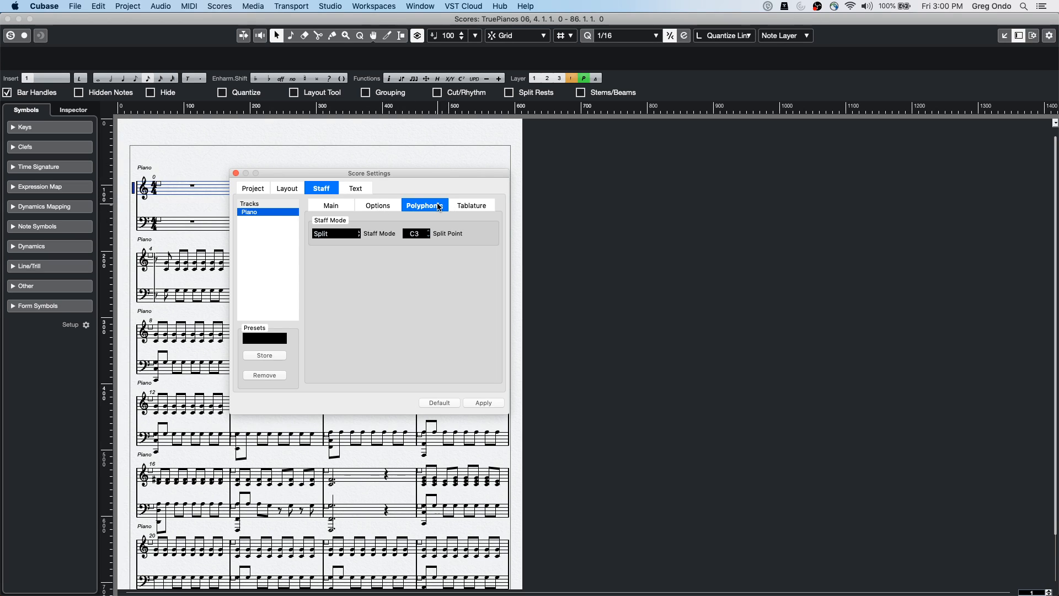
click(343, 235)
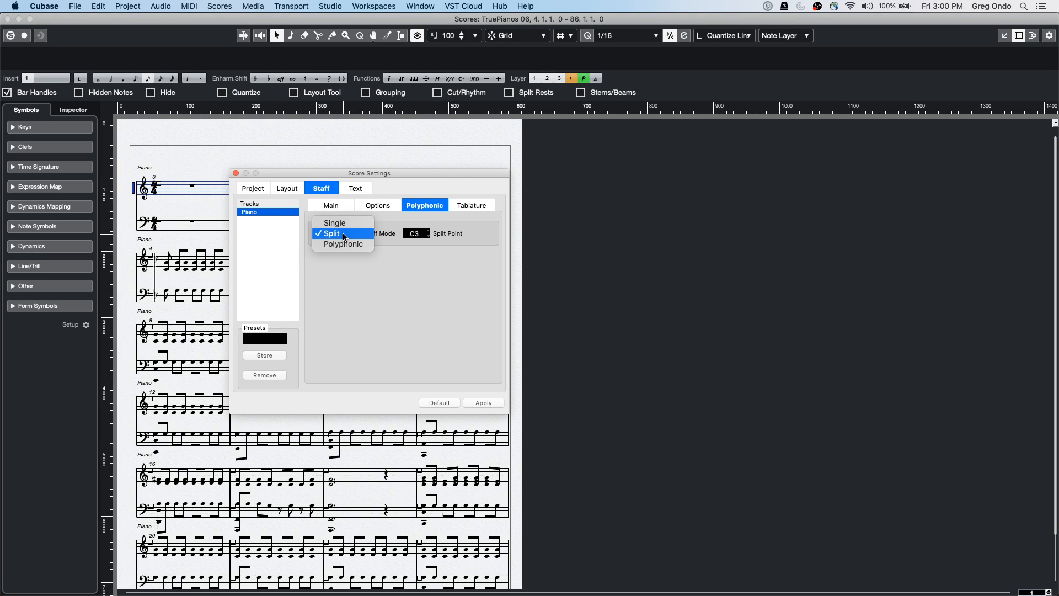
click(345, 244)
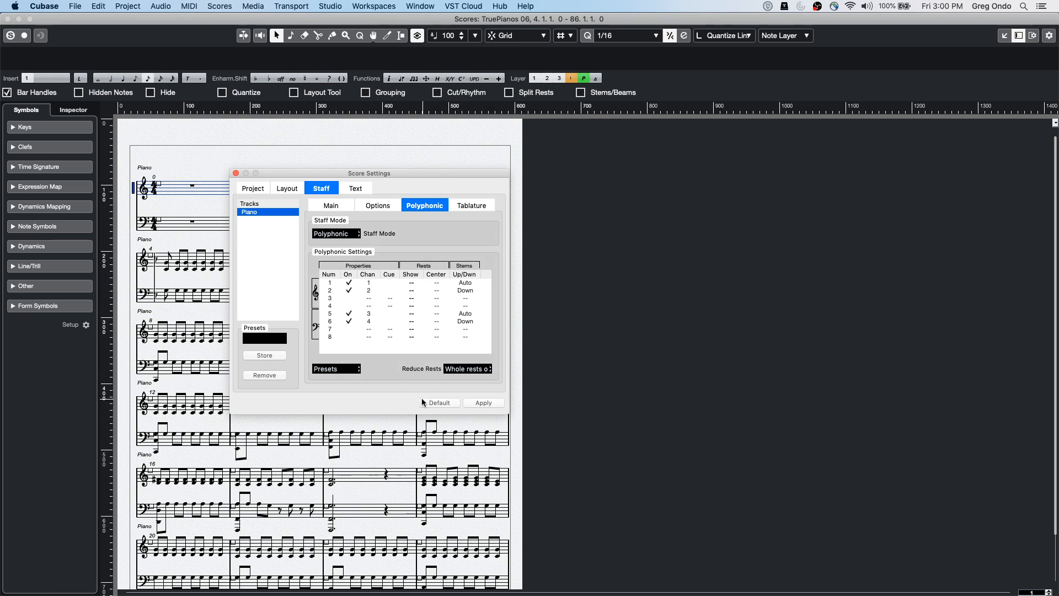
click(235, 173)
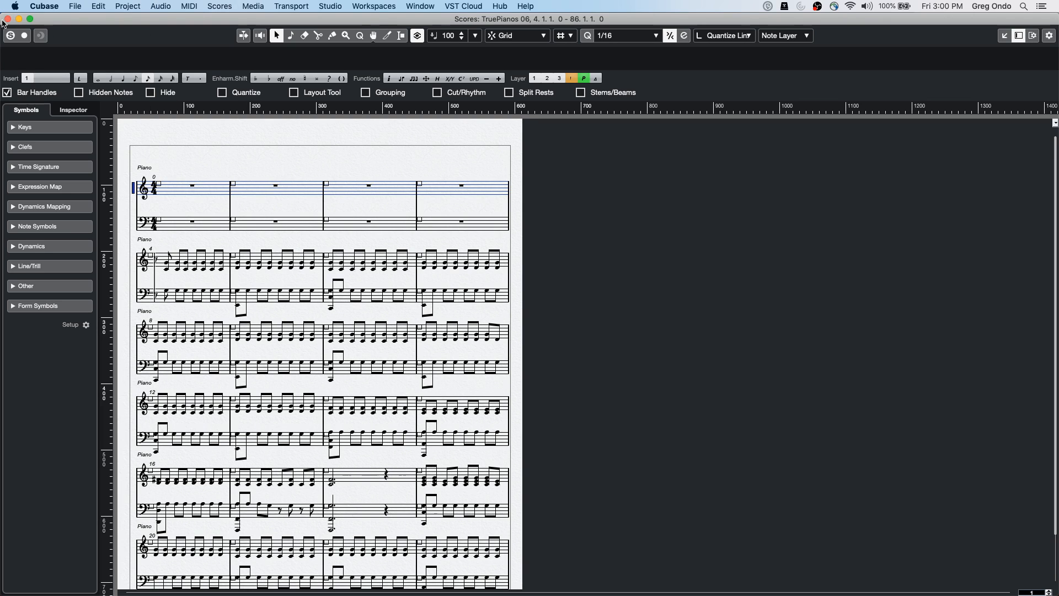
click(8, 18)
click(75, 6)
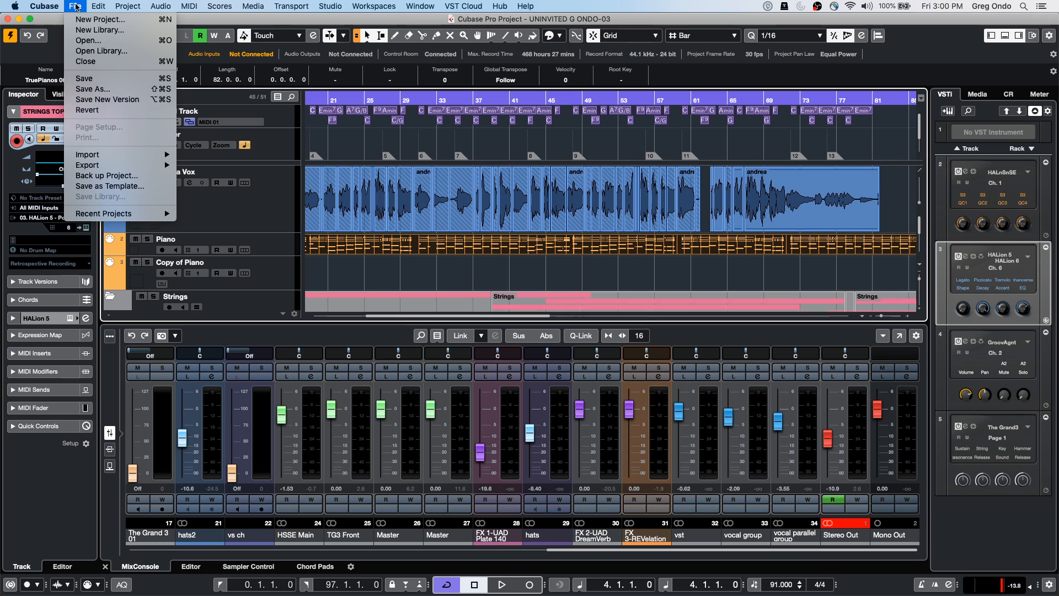
mouse_move(100, 155)
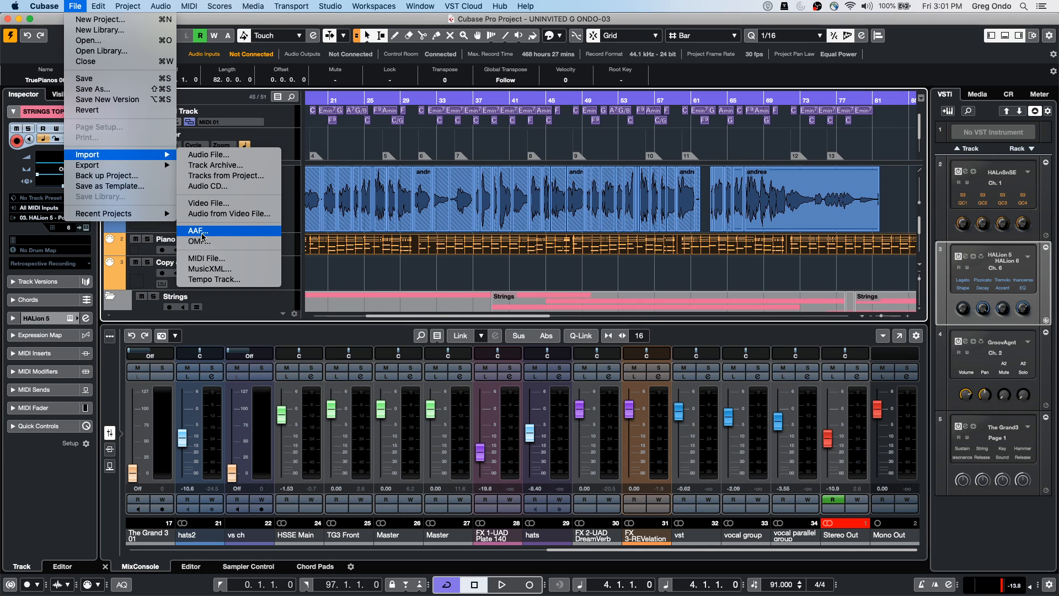
mouse_move(521, 7)
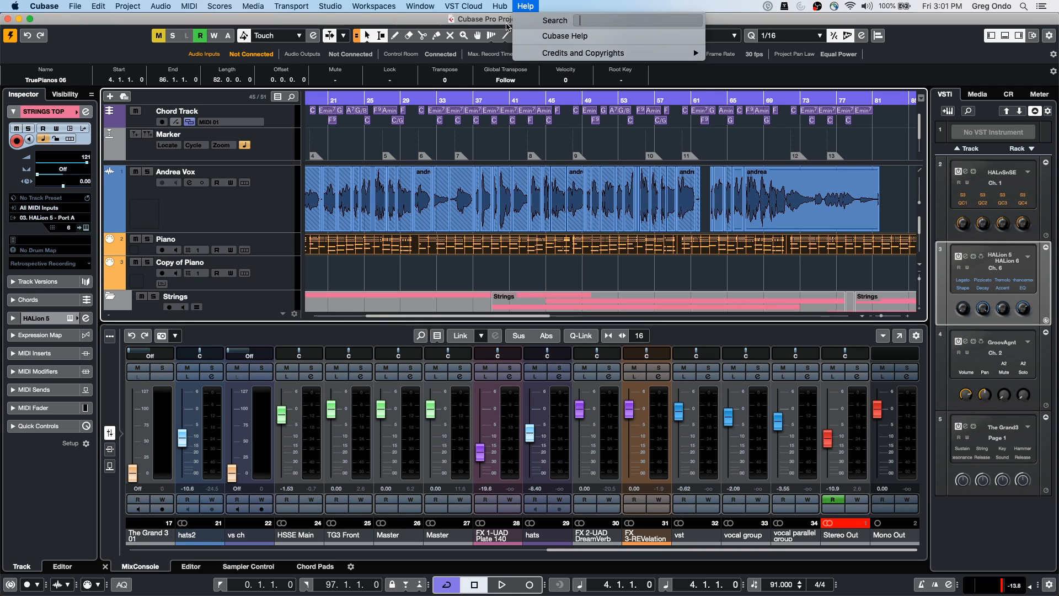
click(407, 248)
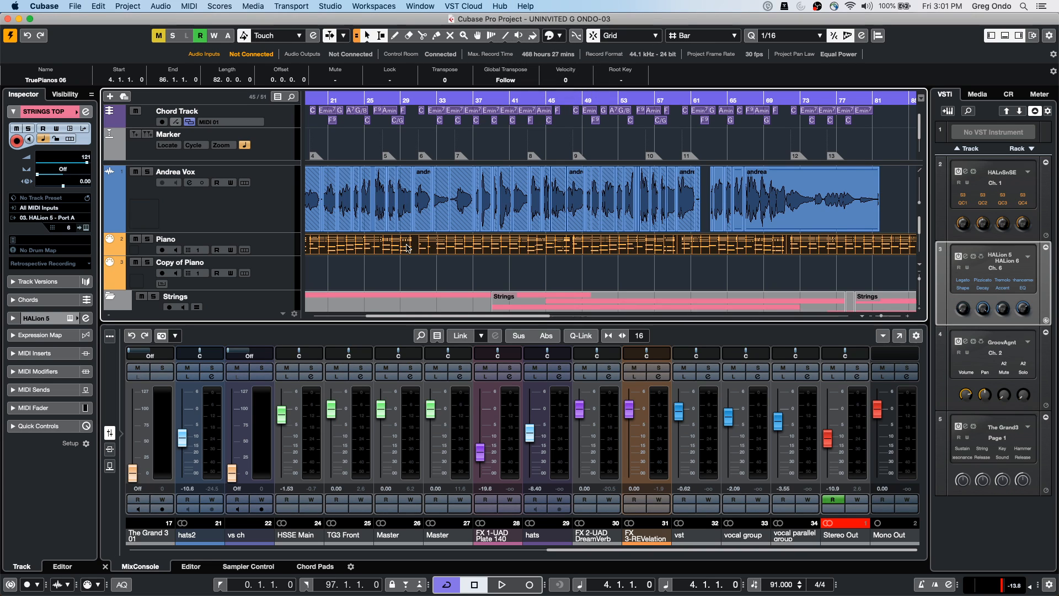
key(super+r)
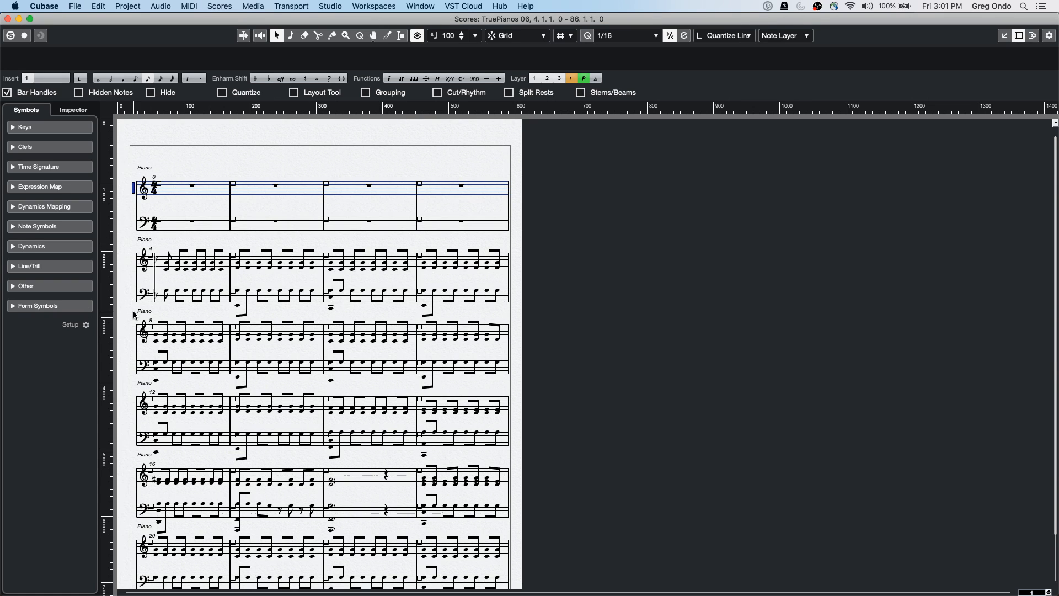
click(76, 6)
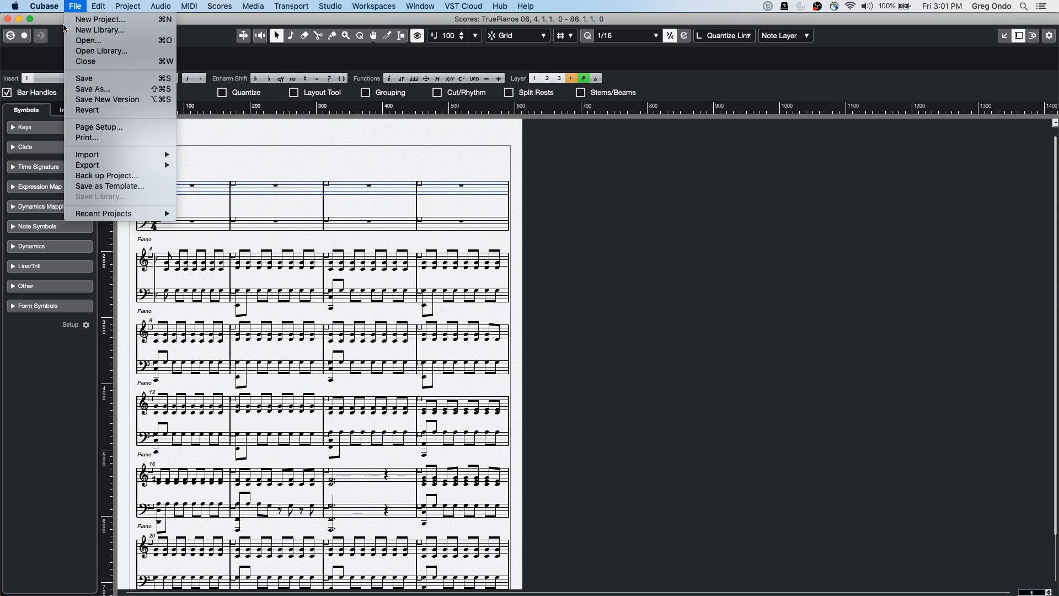
mouse_move(44, 7)
click(56, 37)
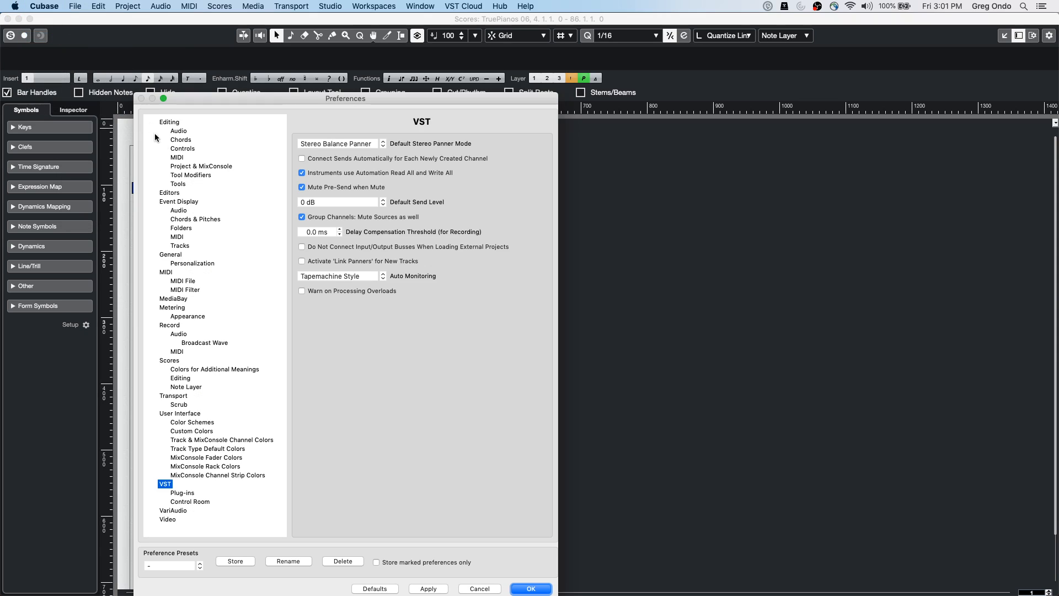
click(166, 361)
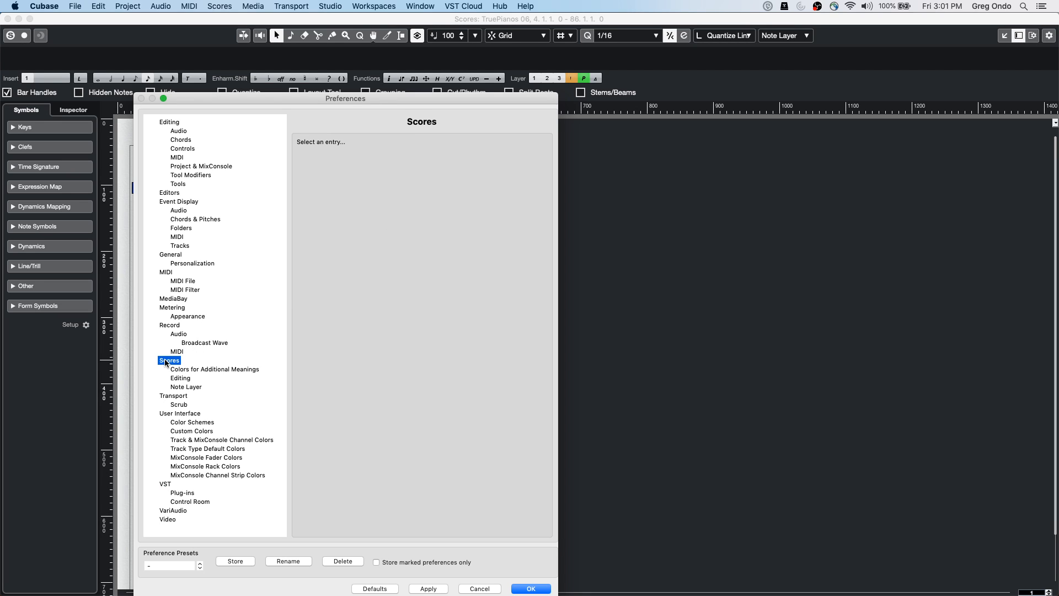
click(175, 370)
click(182, 379)
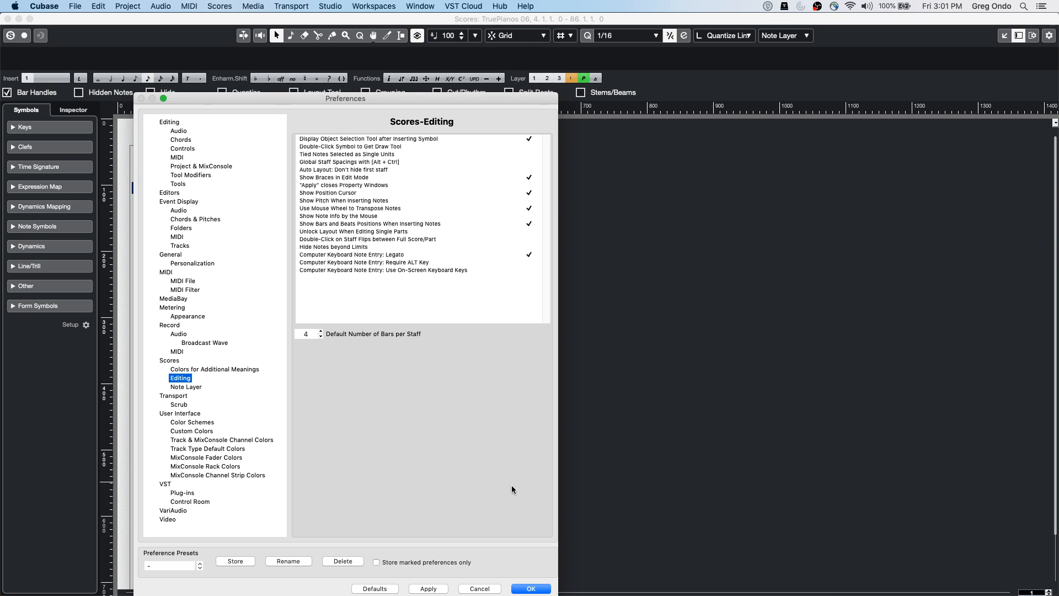
click(441, 588)
click(522, 588)
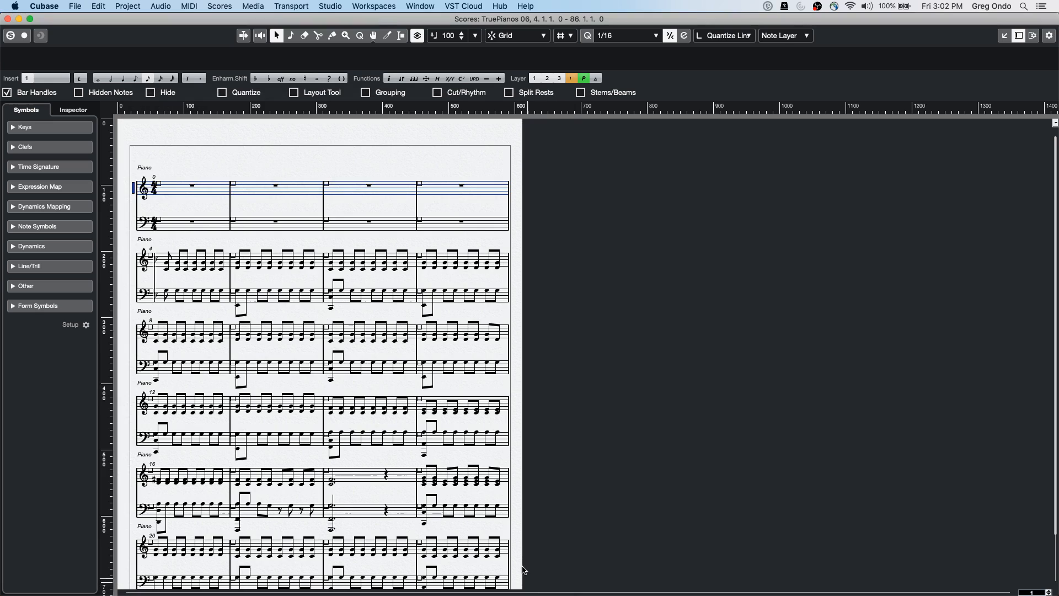
Transpose the selected bar-5 treble note up to D3
click(314, 269)
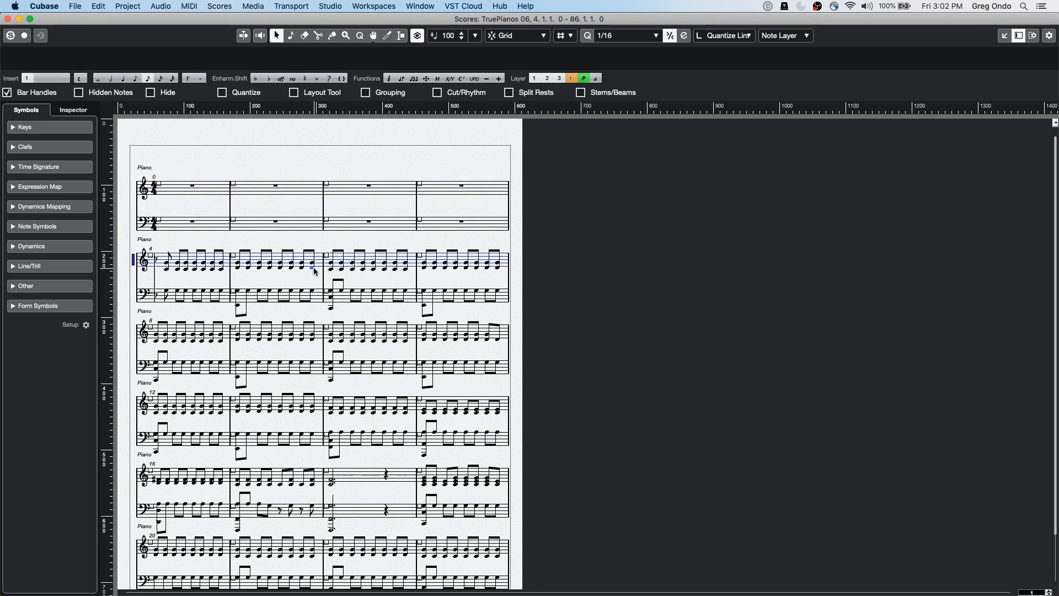
key(Up)
key(Down)
key(Down)
key(Up)
key(Up)
key(Down)
key(Down)
key(Up)
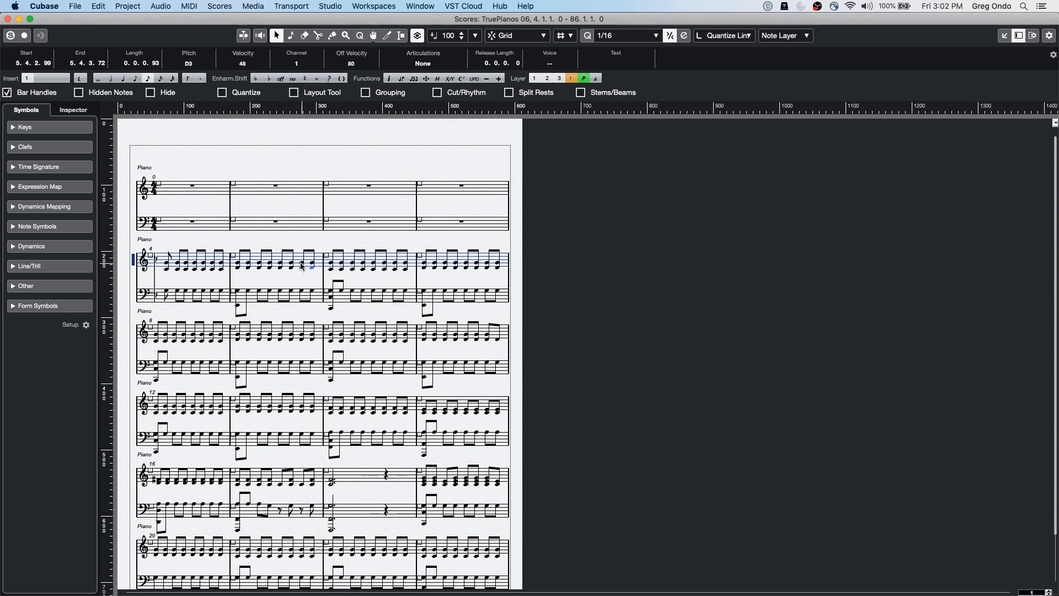
Shorten the bar-5 bass note and retune it to E2
click(312, 290)
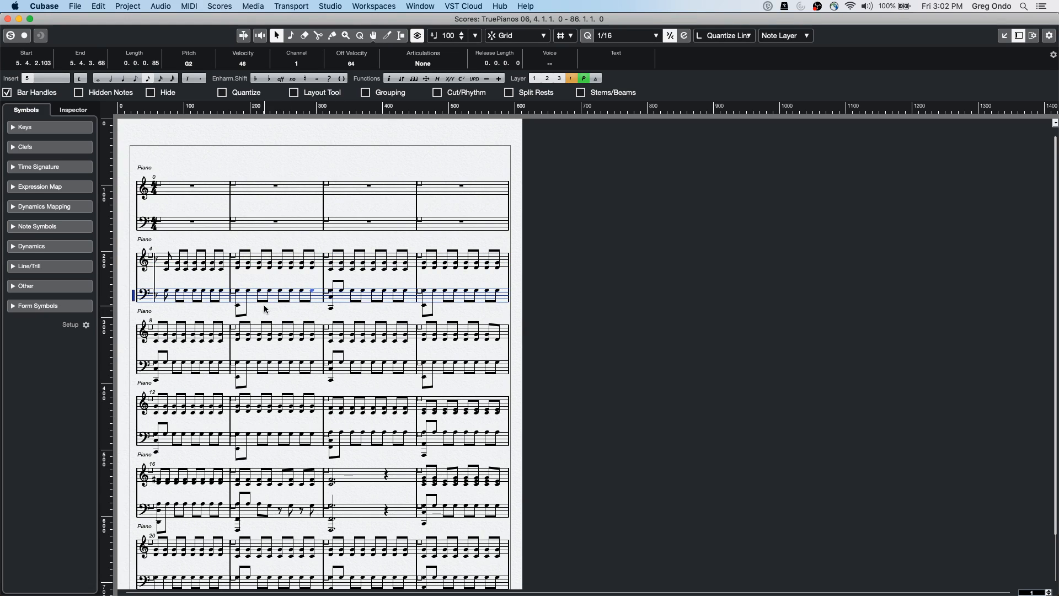
scroll(159, 67, down, 6)
scroll(159, 67, down, 4)
scroll(159, 66, down, 3)
scroll(158, 67, down, 5)
scroll(156, 66, down, 12)
scroll(157, 66, down, 5)
scroll(103, 67, down, 2)
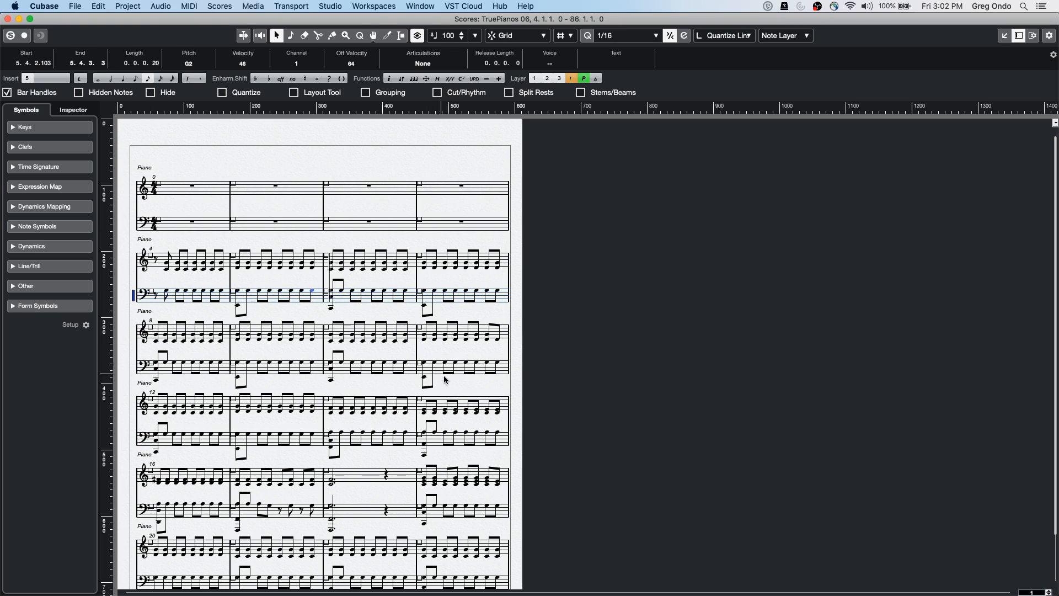
key(Down)
key(Down)
key(Down)
key(Down)
key(Down)
key(Up)
key(Up)
Uncheck Use Mouse Wheel to Transpose Notes in Preferences and close them
click(44, 6)
click(49, 33)
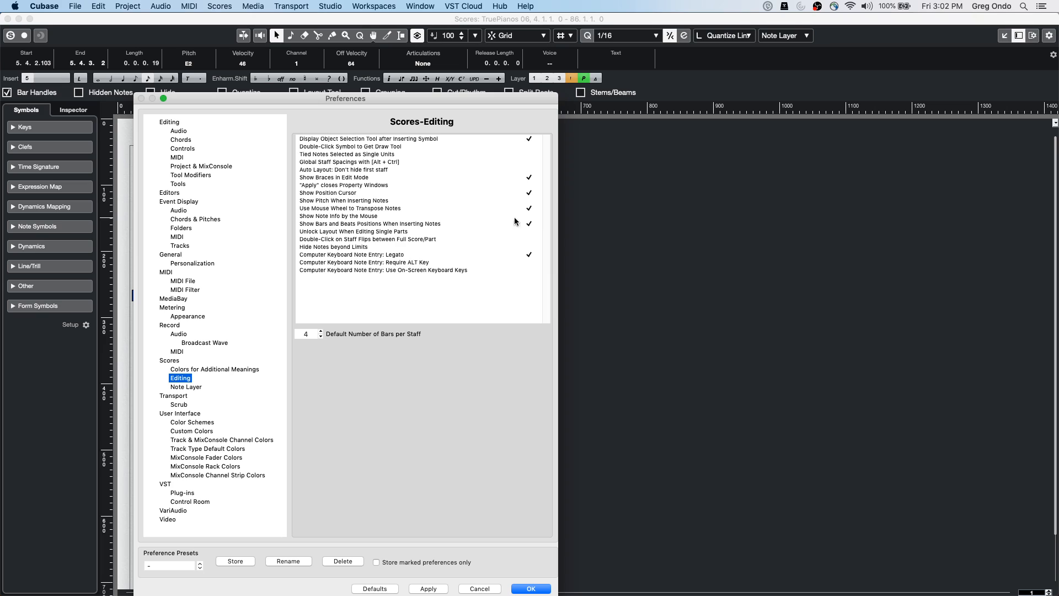
click(529, 209)
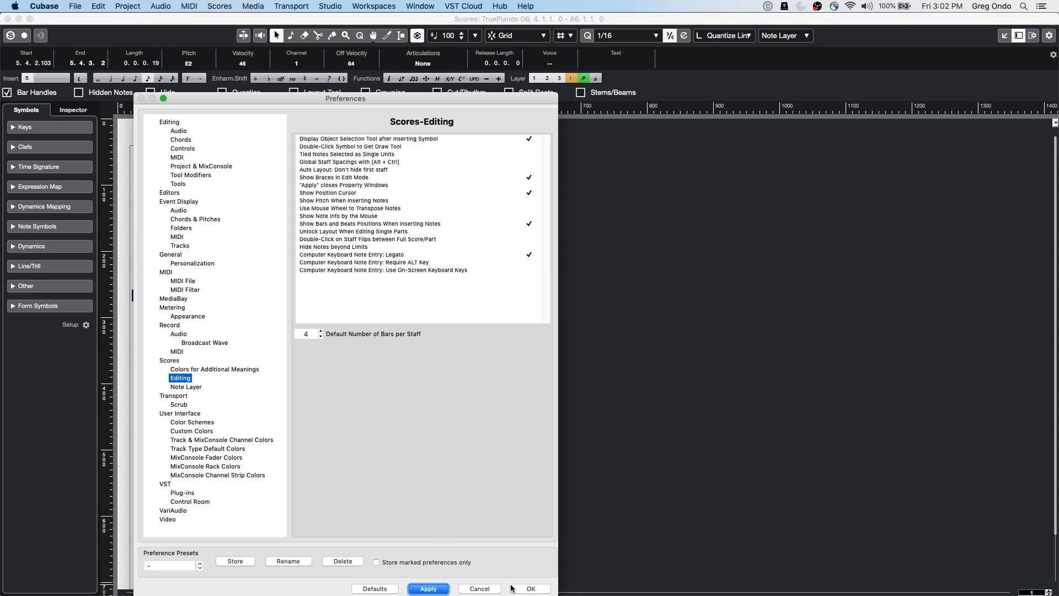
click(528, 589)
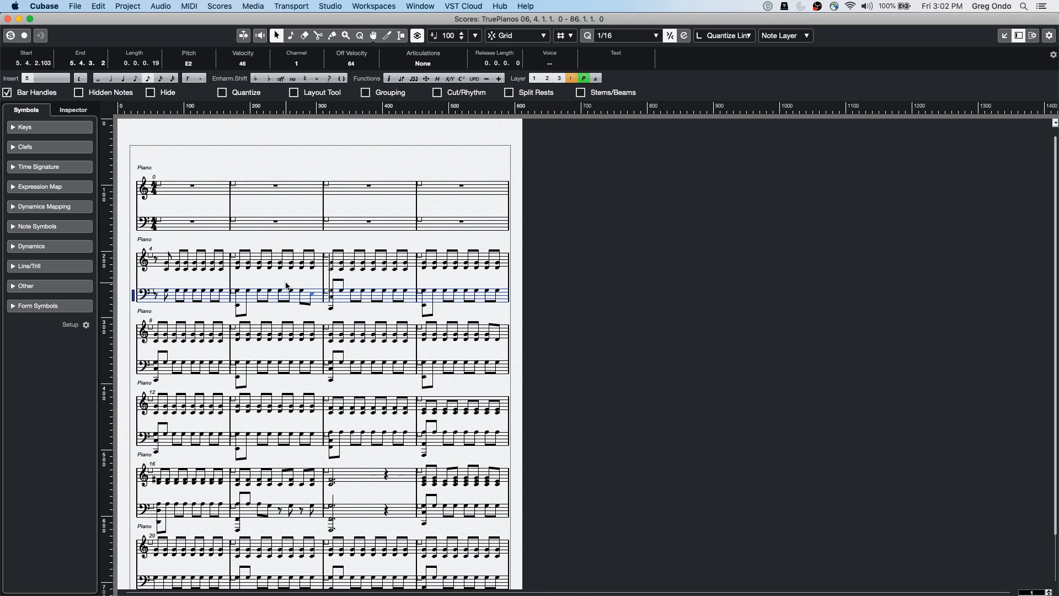
Zoom in and select the first eighth note of the lower piano staff
scroll(286, 286, down, 1)
scroll(286, 286, down, 1)
scroll(343, 406, up, 5)
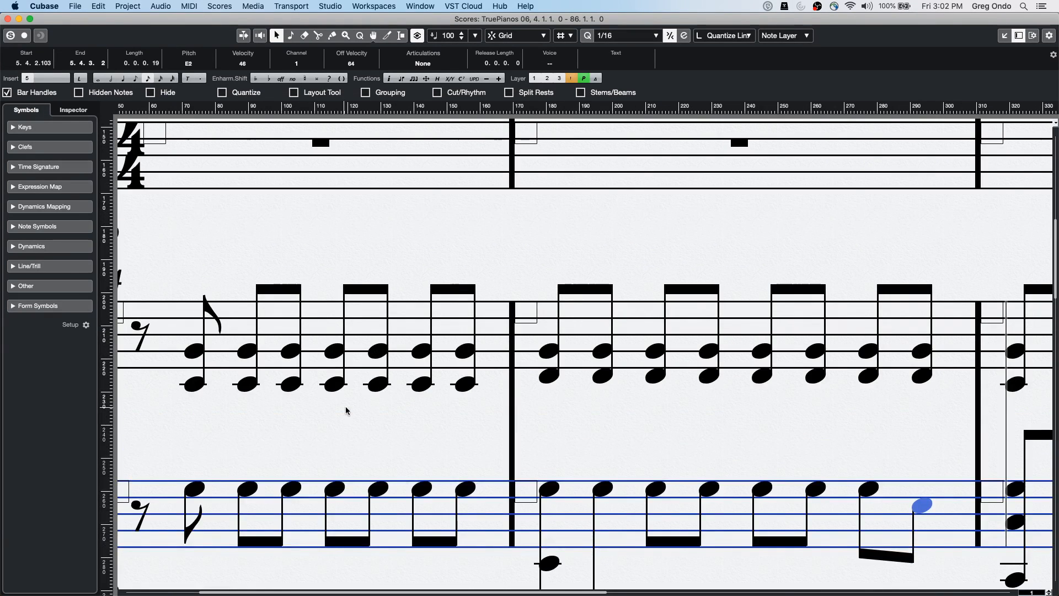
click(202, 486)
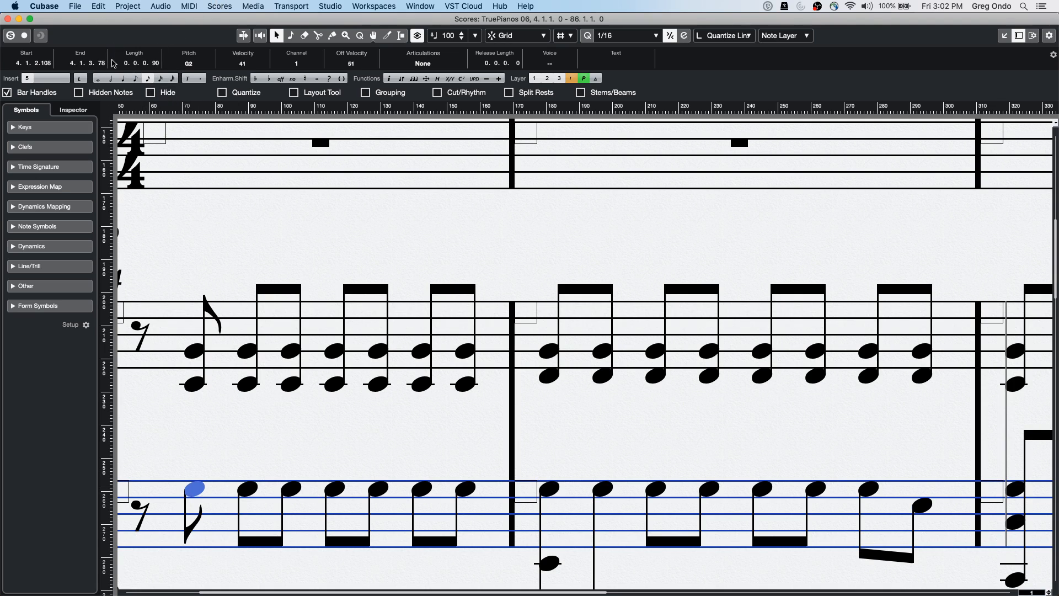
scroll(92, 63, down, 1)
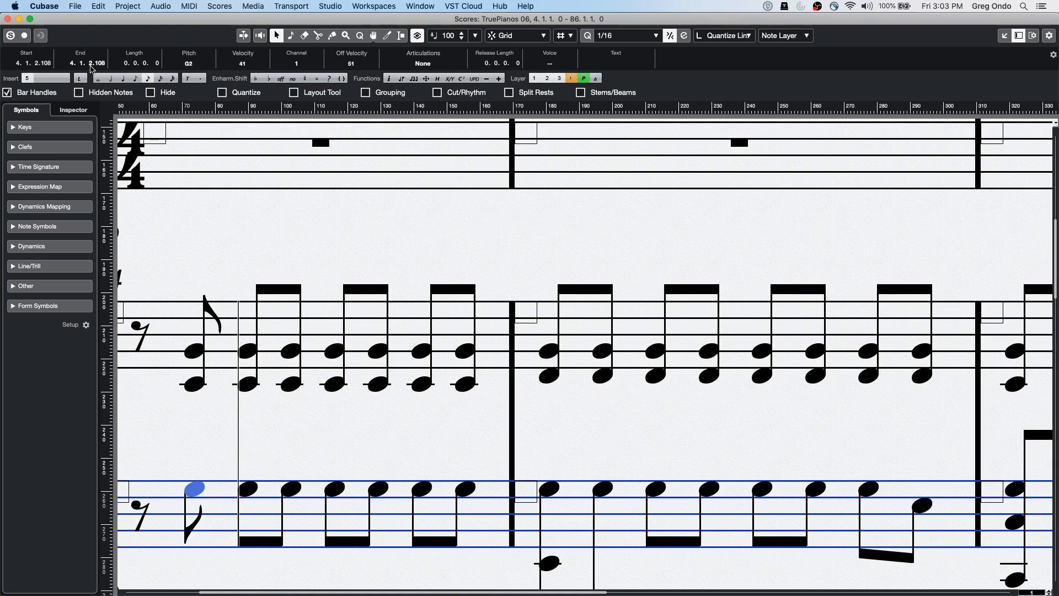
Adjust the note's End ticks so it lasts only 2 ticks, and show Position Info
click(92, 65)
click(103, 64)
scroll(103, 66, up, 1)
scroll(103, 65, up, 2)
scroll(103, 66, down, 1)
scroll(103, 66, down, 1)
click(204, 112)
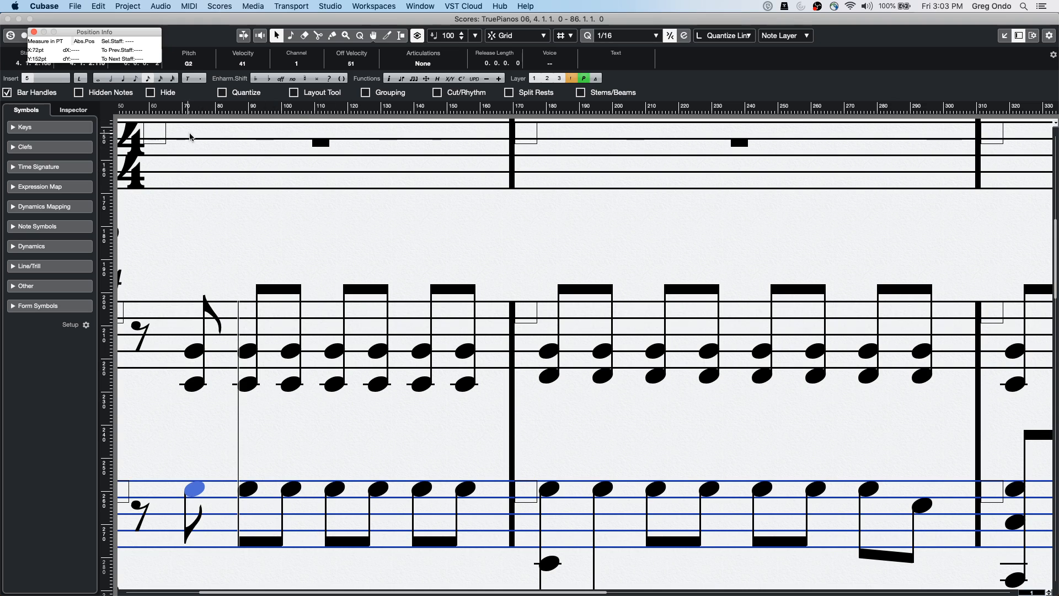
click(196, 212)
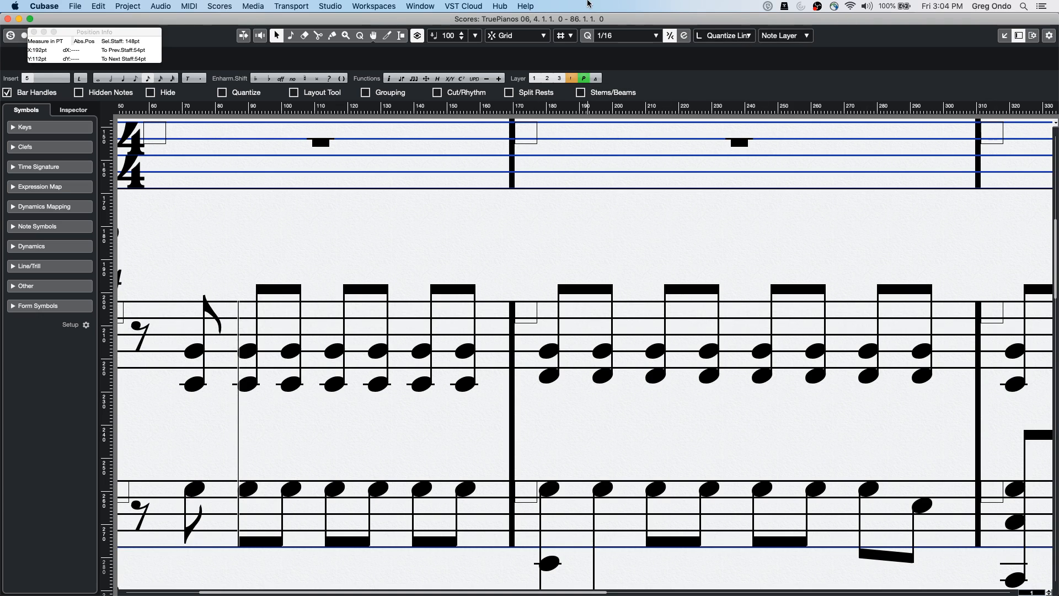
Close the Score Editor and select the Andrea Vox track, showing its channel settings
drag(48, 20, 48, 20)
click(9, 19)
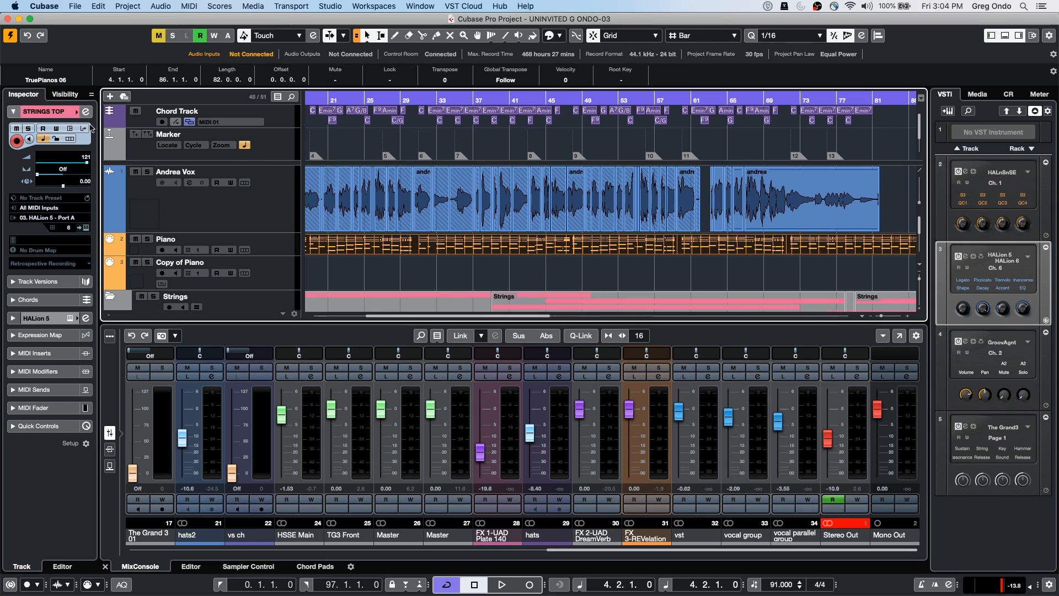
click(255, 209)
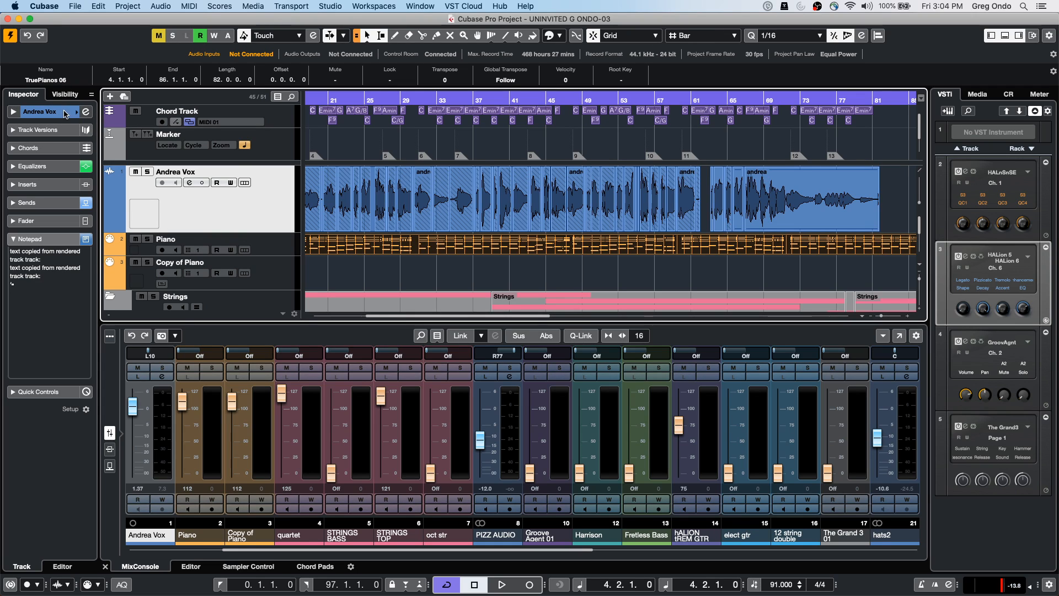
click(45, 112)
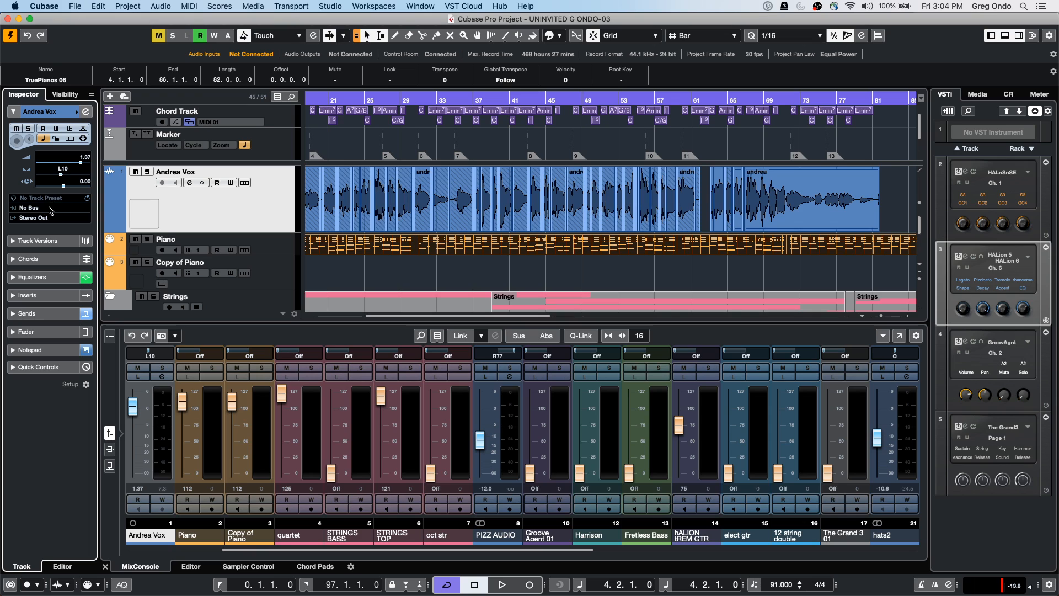
Add MIDI track MIDI 02 below Andrea Vox, leaving its input at All MIDI Inputs
right_click(216, 204)
mouse_move(275, 209)
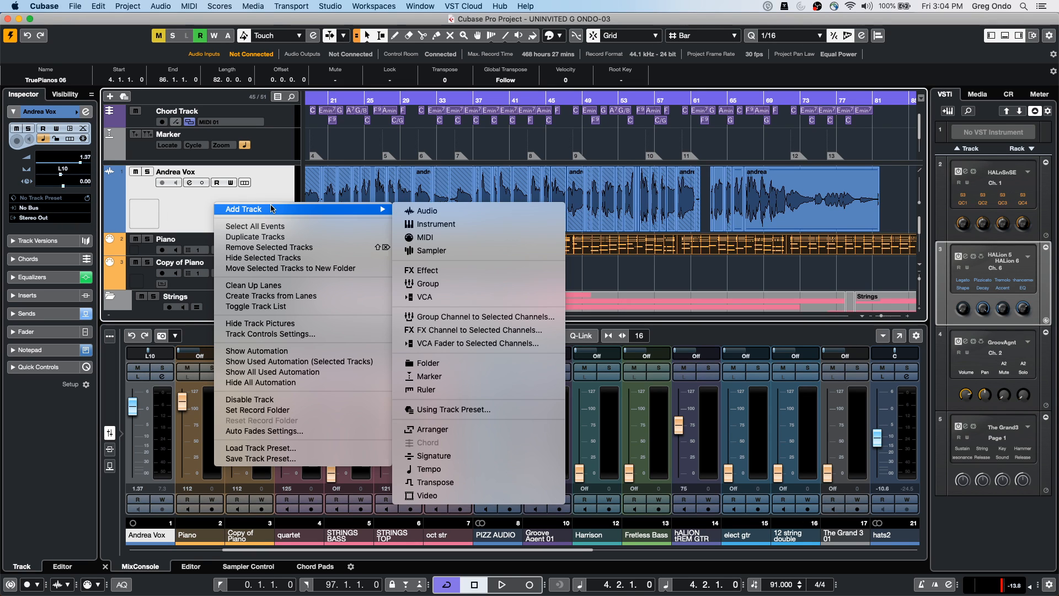
click(425, 238)
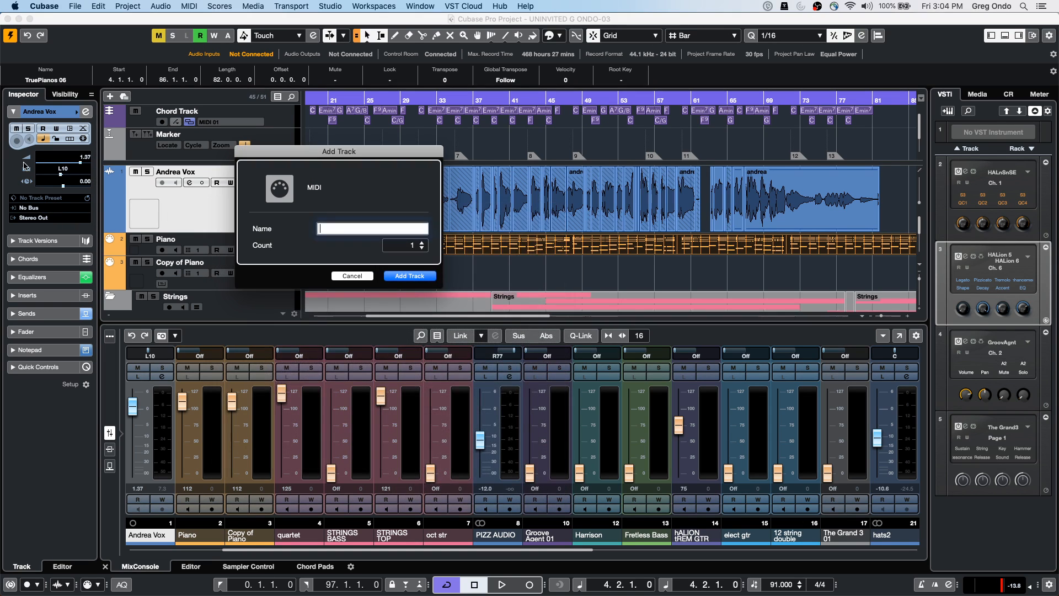
click(389, 276)
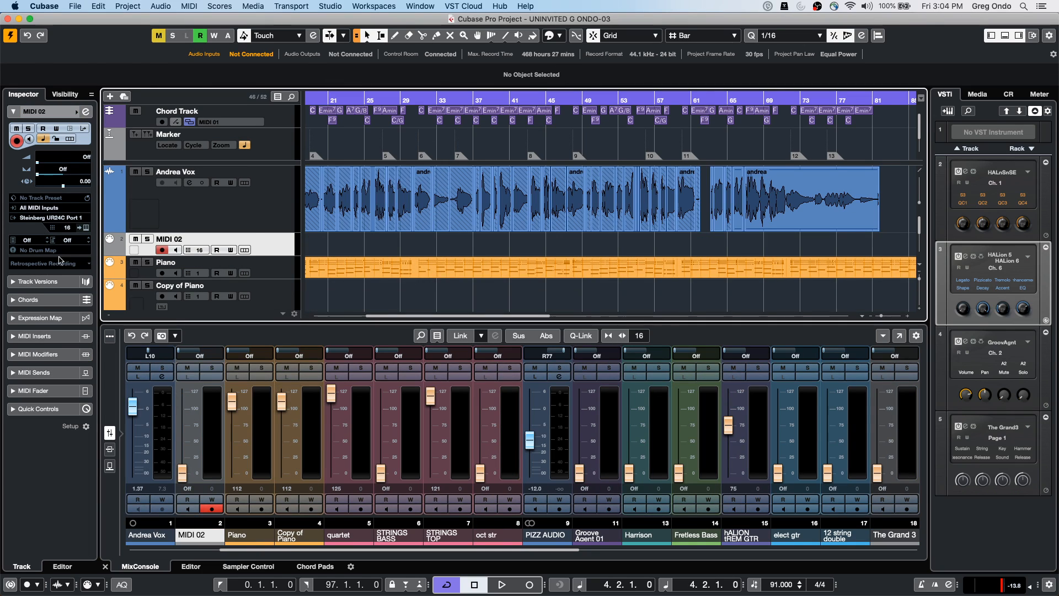
click(40, 210)
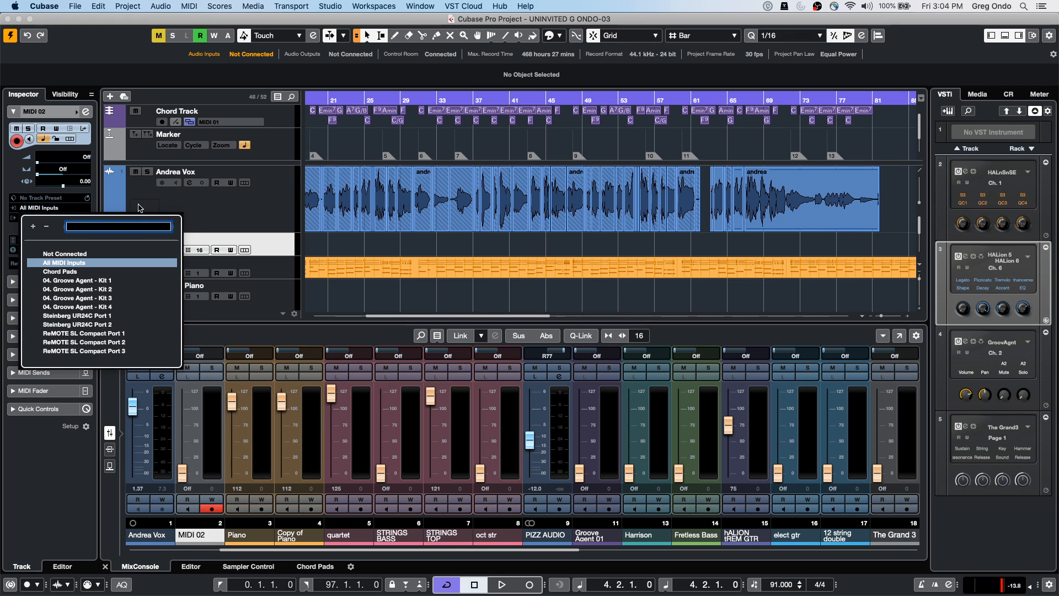
click(390, 218)
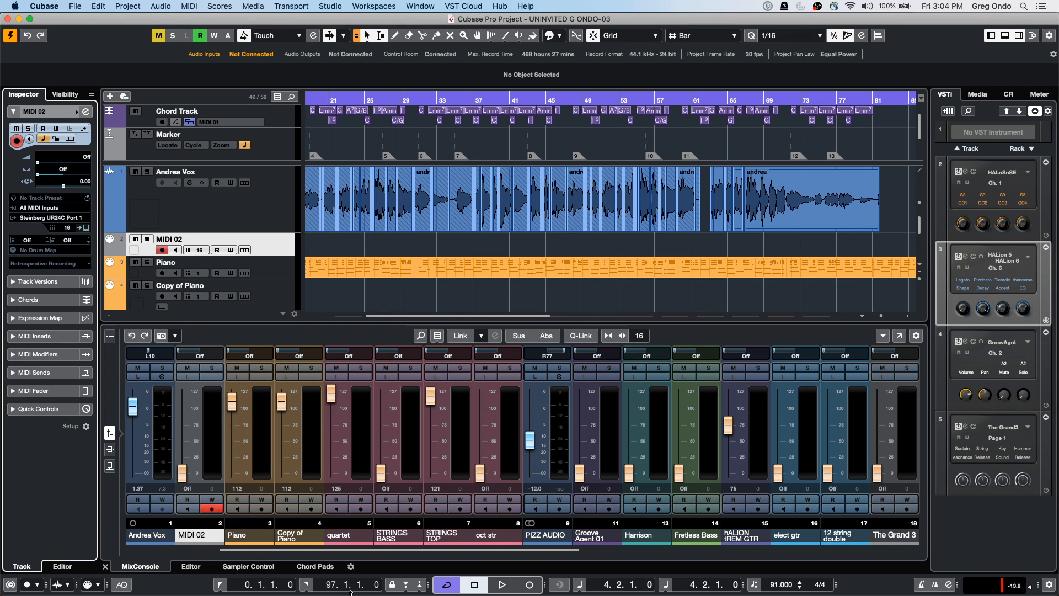
mouse_move(356, 593)
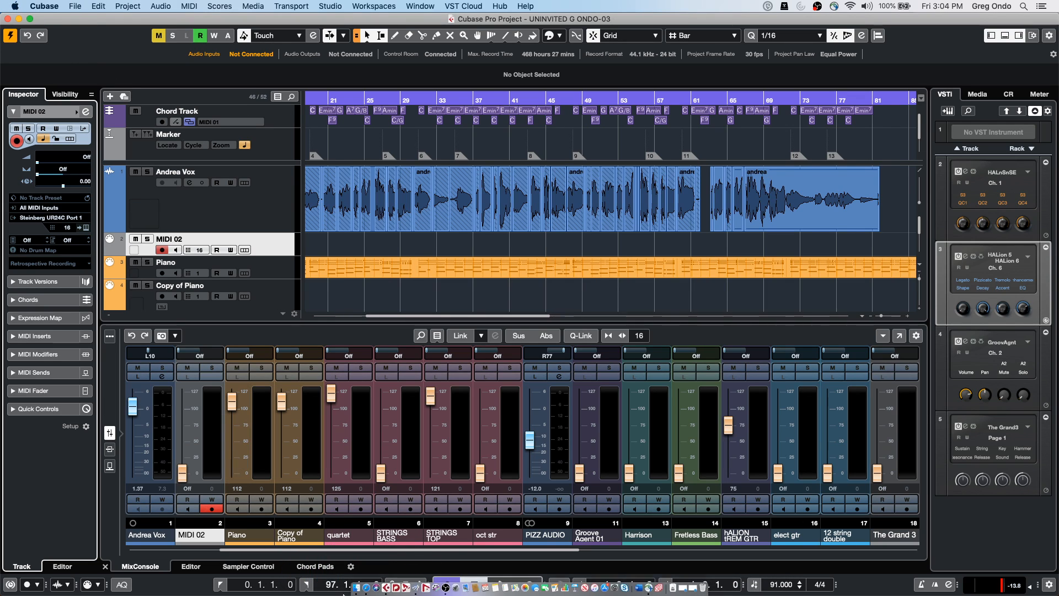
In a Finder window, search for 'IAC' and then 'audioMIDI setup'
click(356, 586)
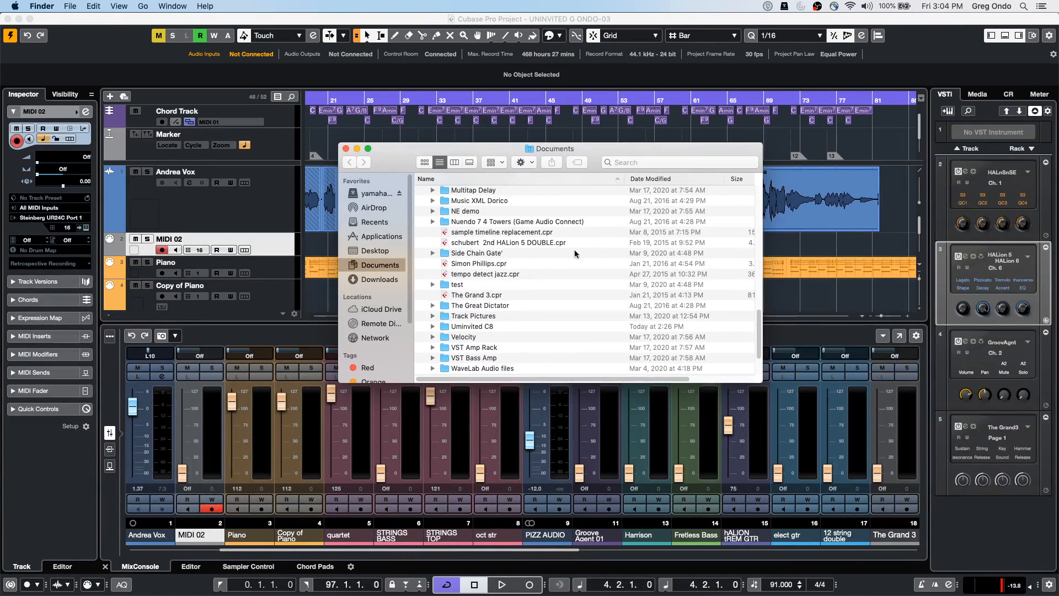
click(623, 161)
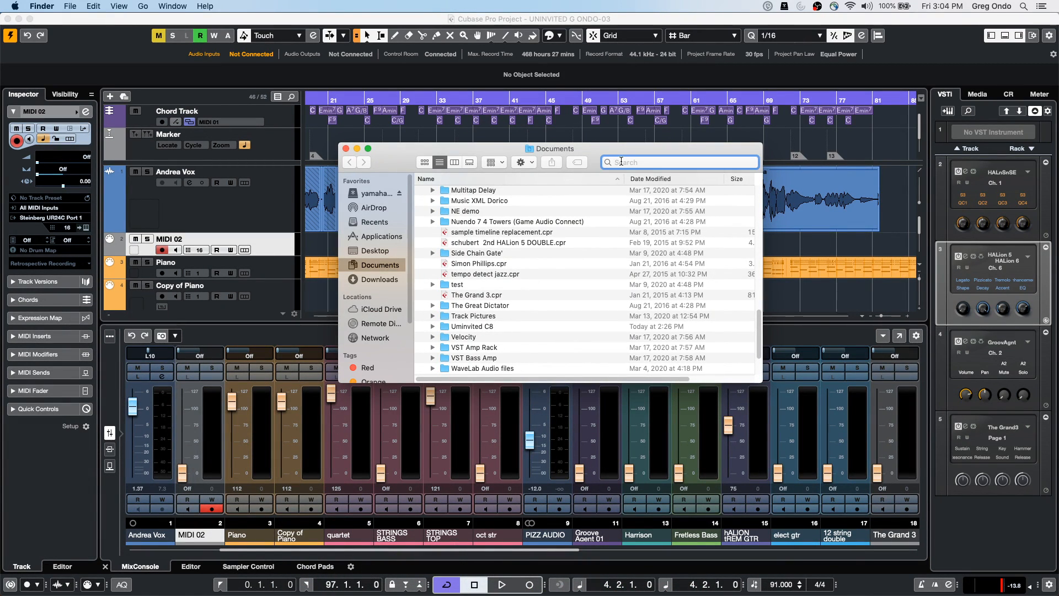
text(IAC)
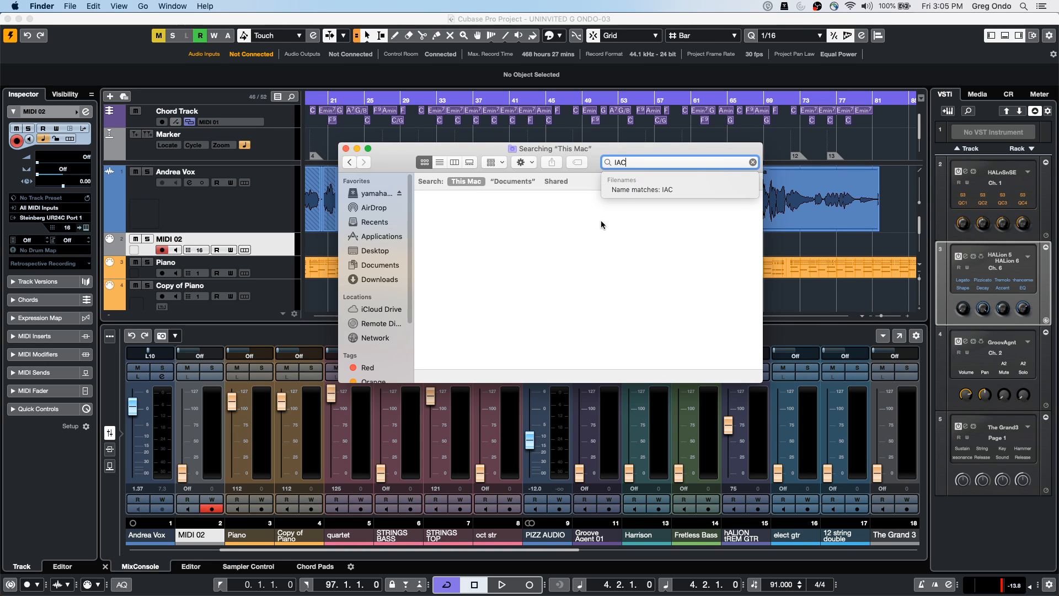
key(BackSpace)
key(BackSpace)
key(BackSpace)
text(audioMIDI s)
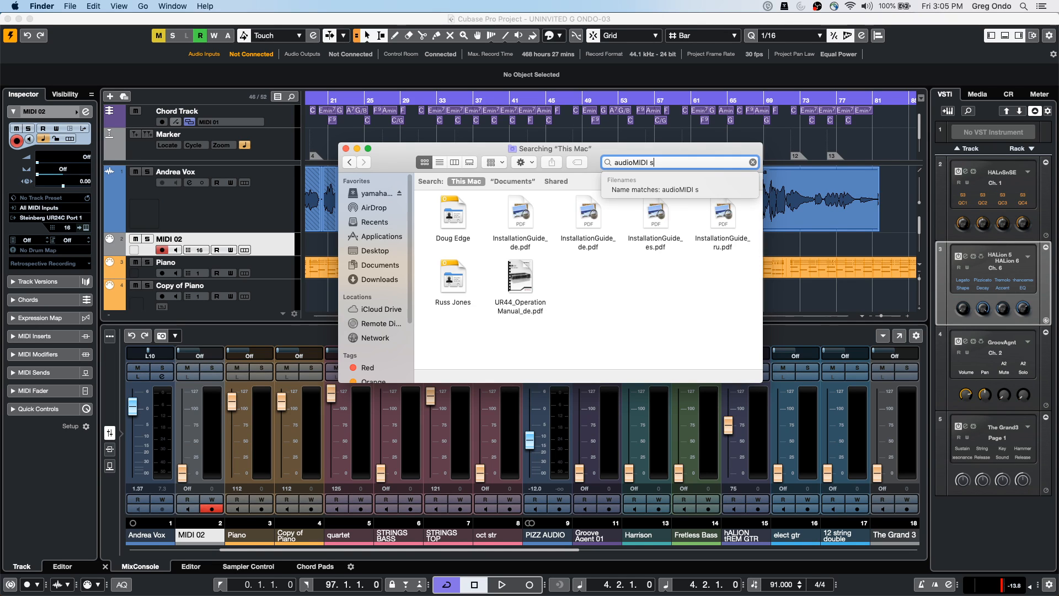
text(etup)
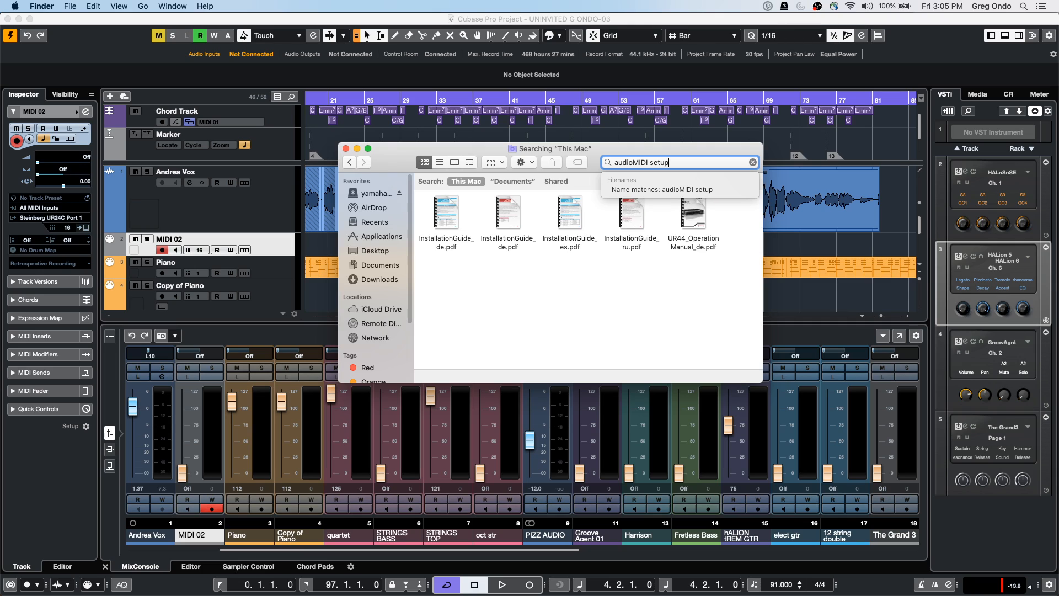
key(Return)
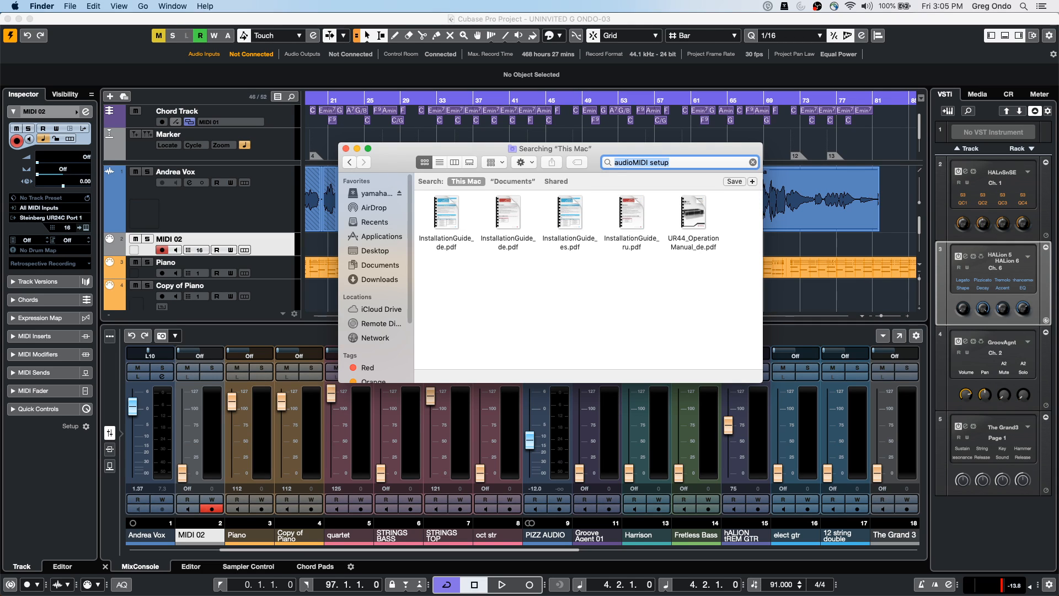
Show Applications as a list, expand Utilities and launch Audio MIDI Setup
click(370, 237)
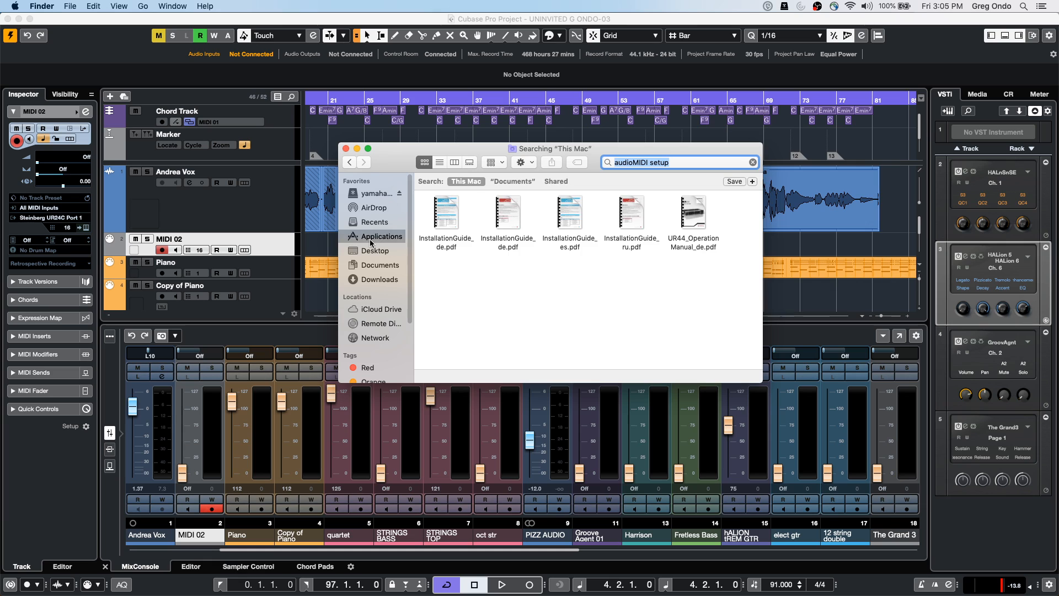
click(440, 162)
scroll(500, 257, down, 5)
scroll(500, 258, down, 10)
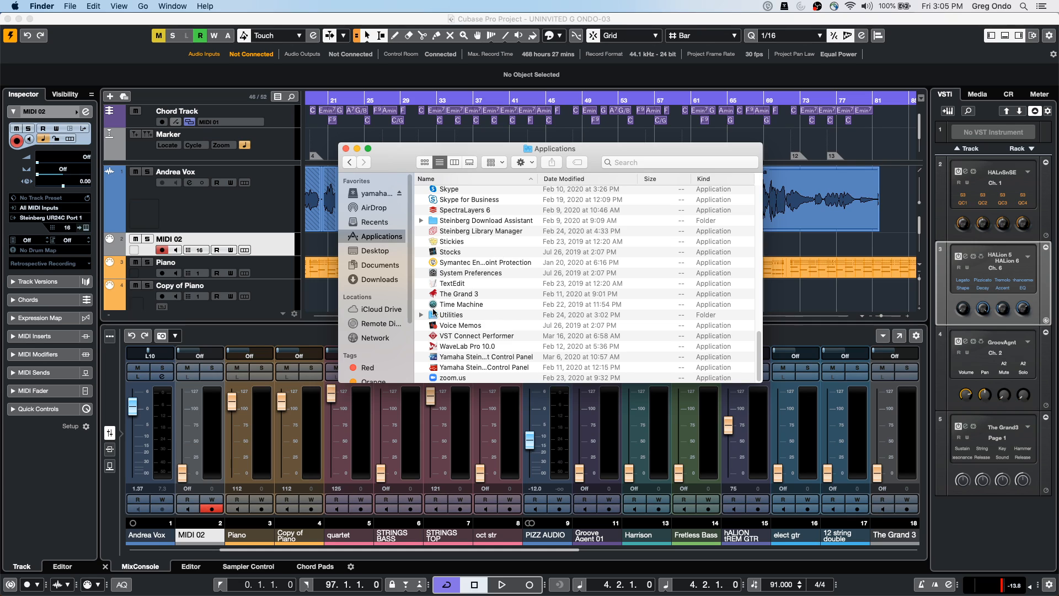
click(421, 316)
scroll(472, 375, down, 1)
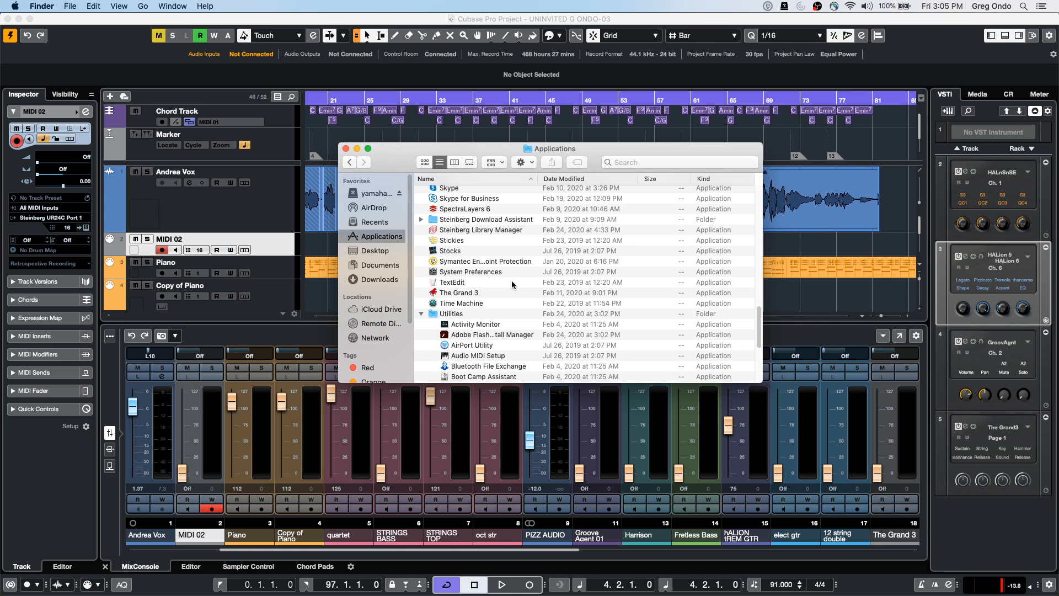
double_click(470, 355)
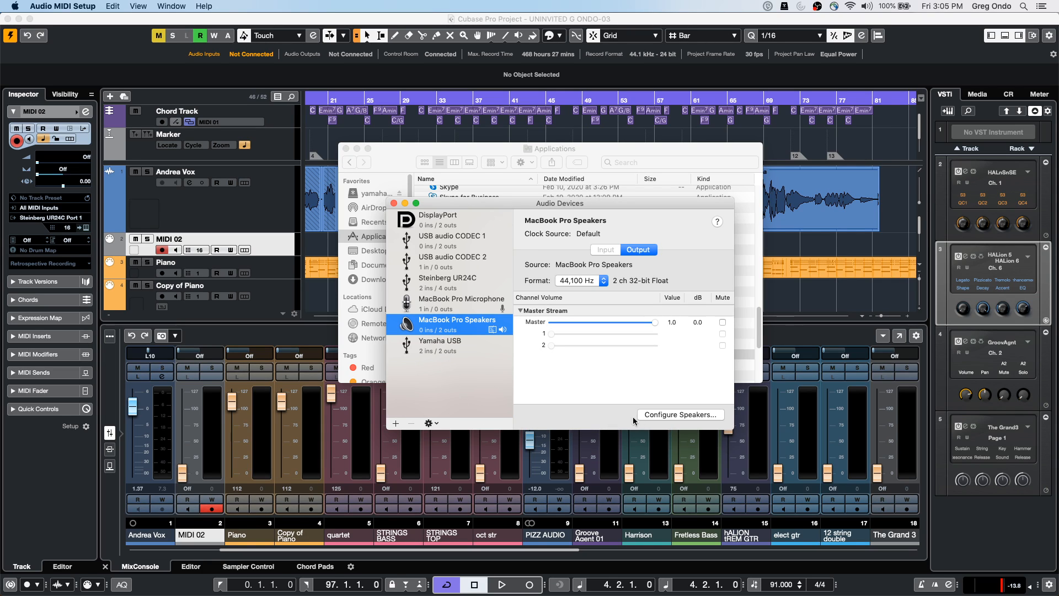
Reposition the Audio Devices window and view the DisplayPort device's output settings
drag(521, 207, 350, 191)
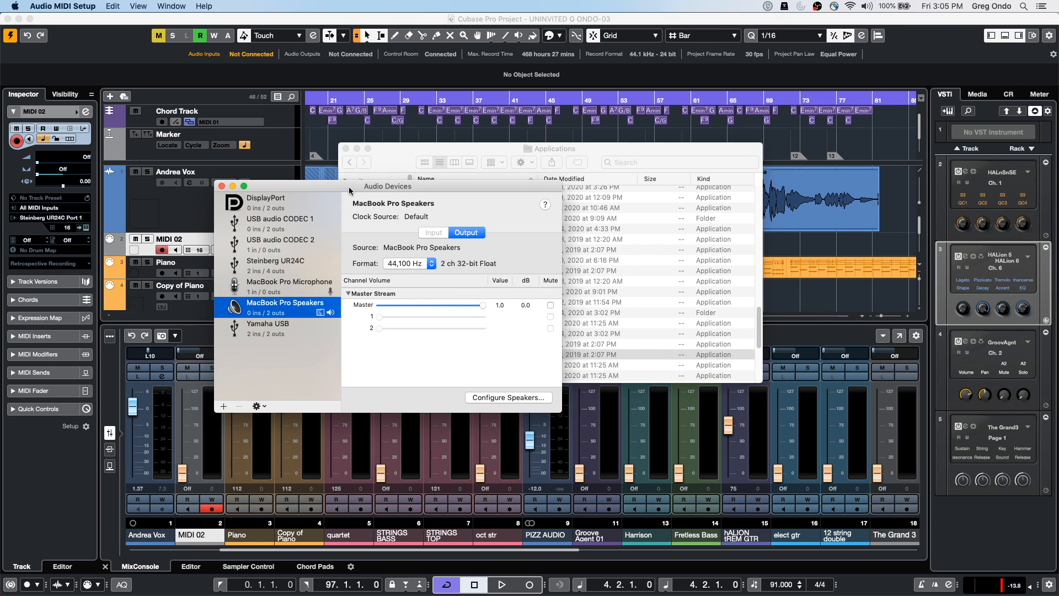
click(261, 407)
click(266, 208)
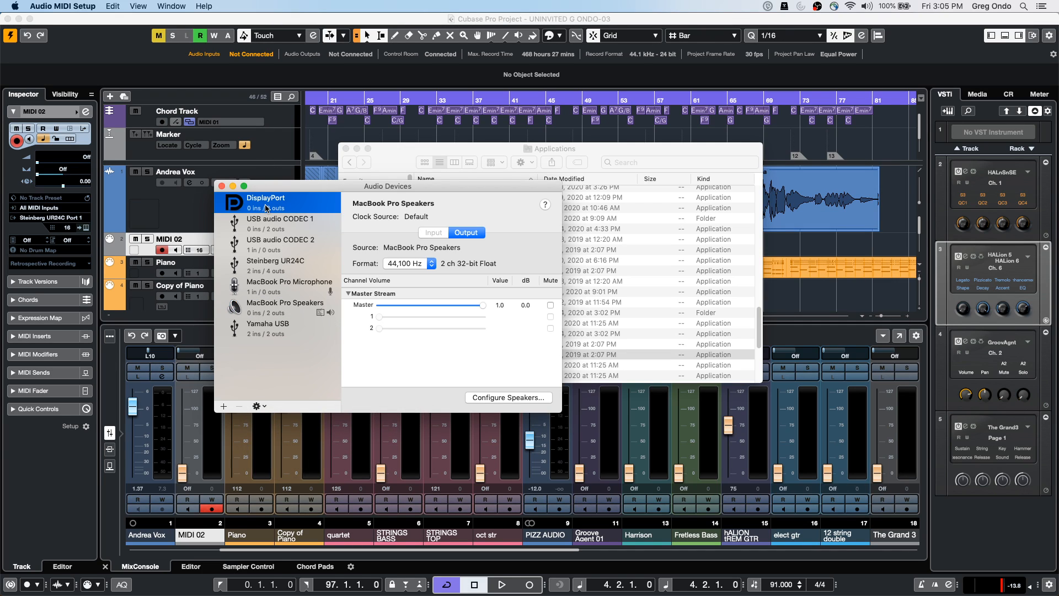
Switch to the MIDI Studio window from the Window menu
click(171, 6)
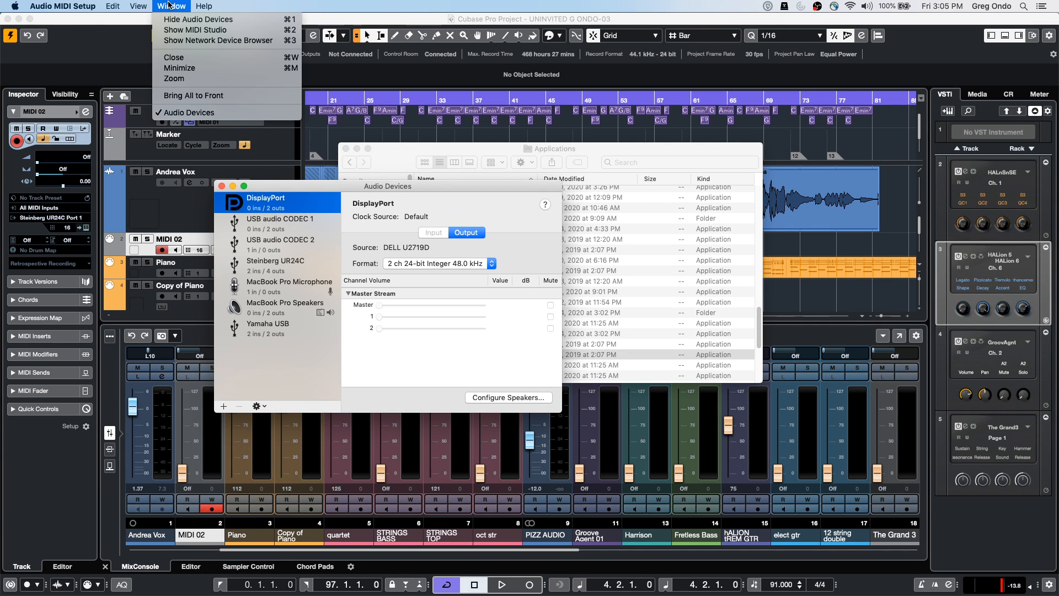
mouse_move(139, 7)
click(196, 29)
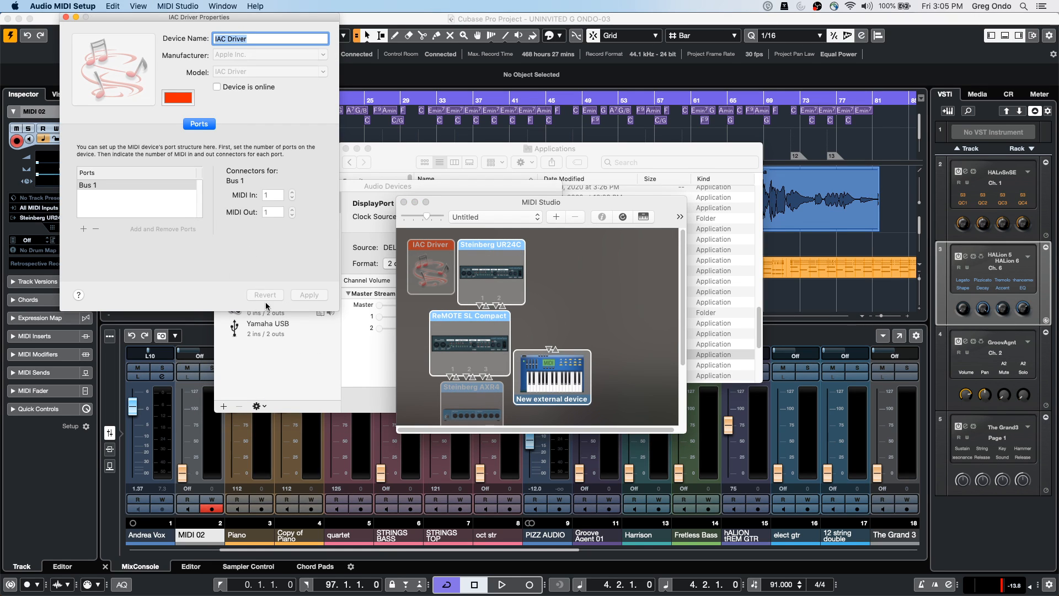
Apply the IAC Driver's Bus 1 port setup and open the IAC Driver's properties
double_click(94, 188)
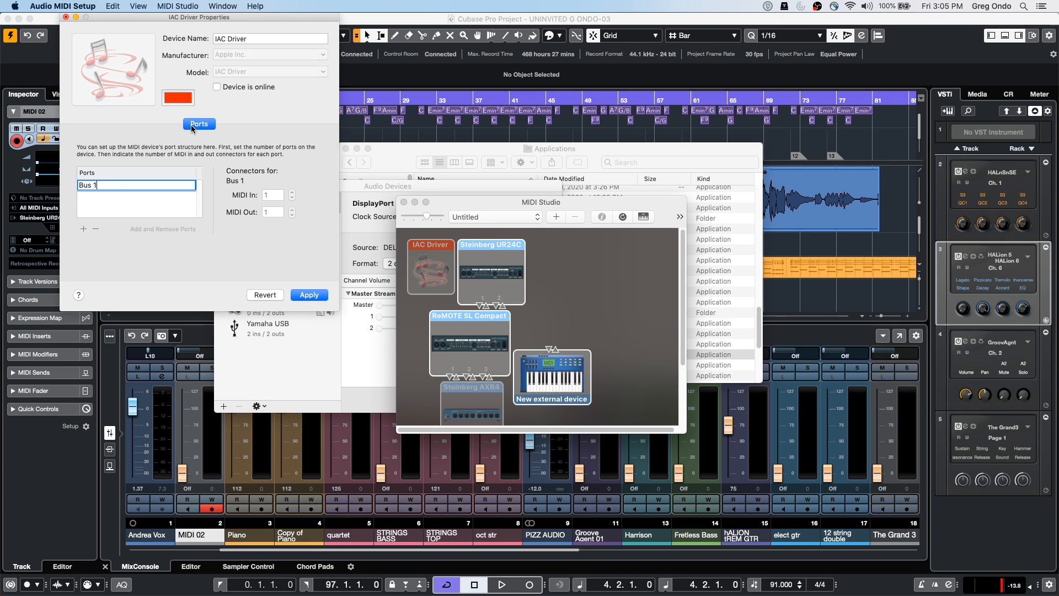
click(311, 297)
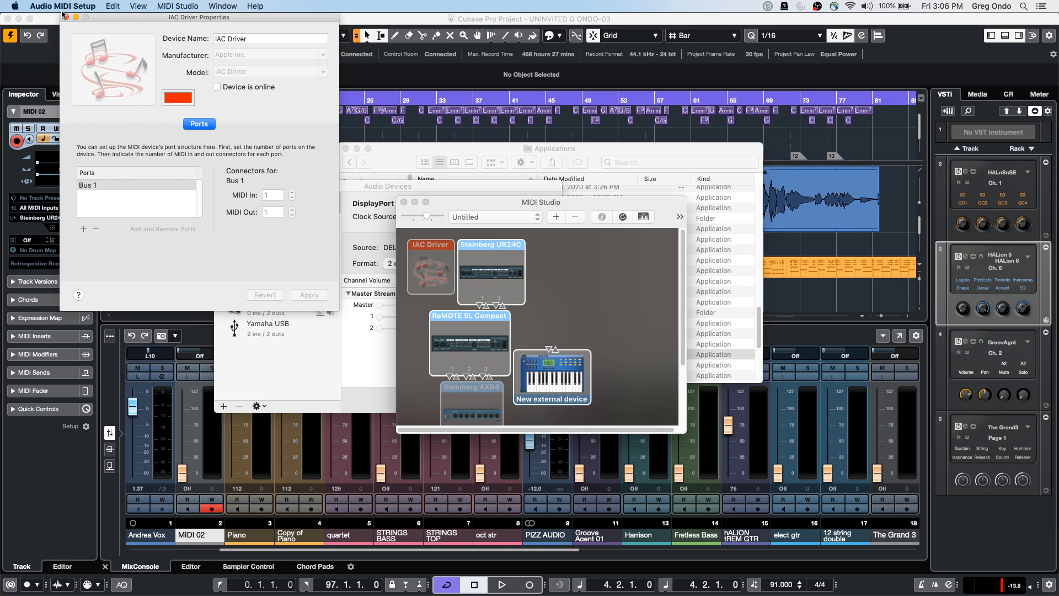
right_click(423, 253)
click(424, 257)
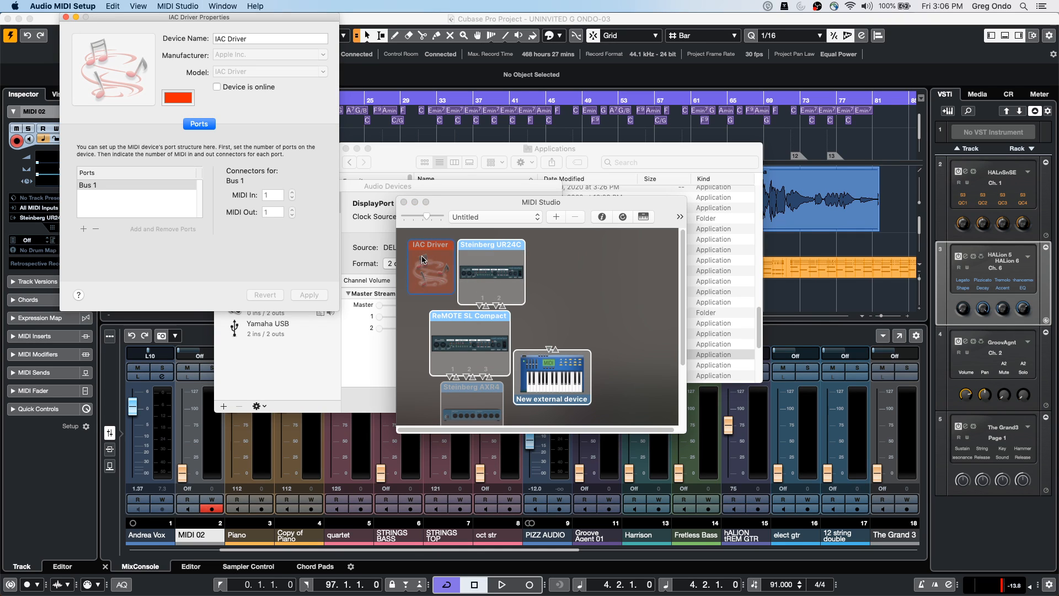
click(423, 259)
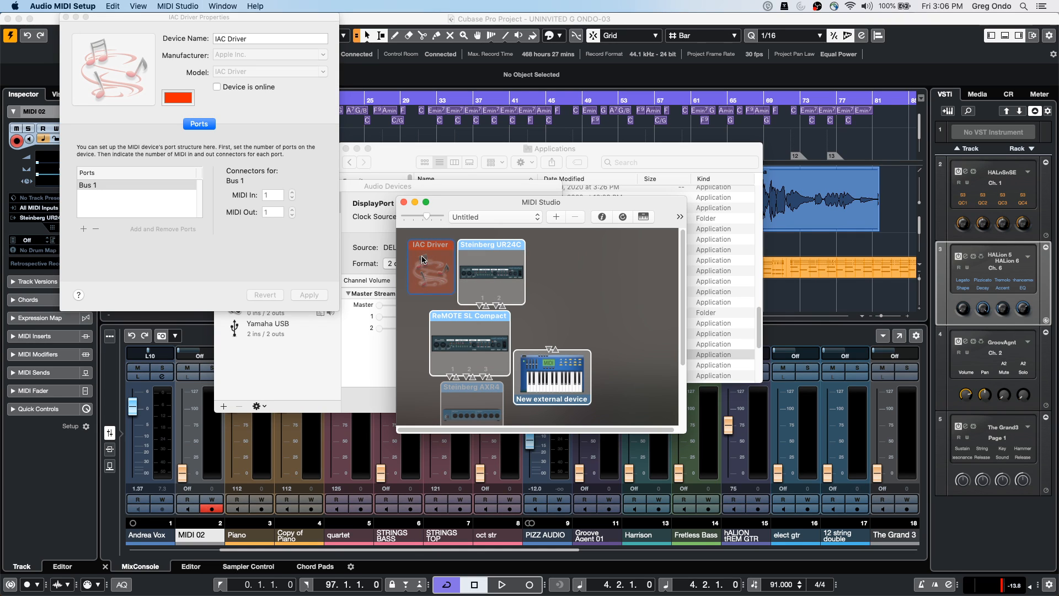
Close the Finder Applications window, reopen IAC Driver properties, then return to Cubase
click(371, 161)
click(347, 149)
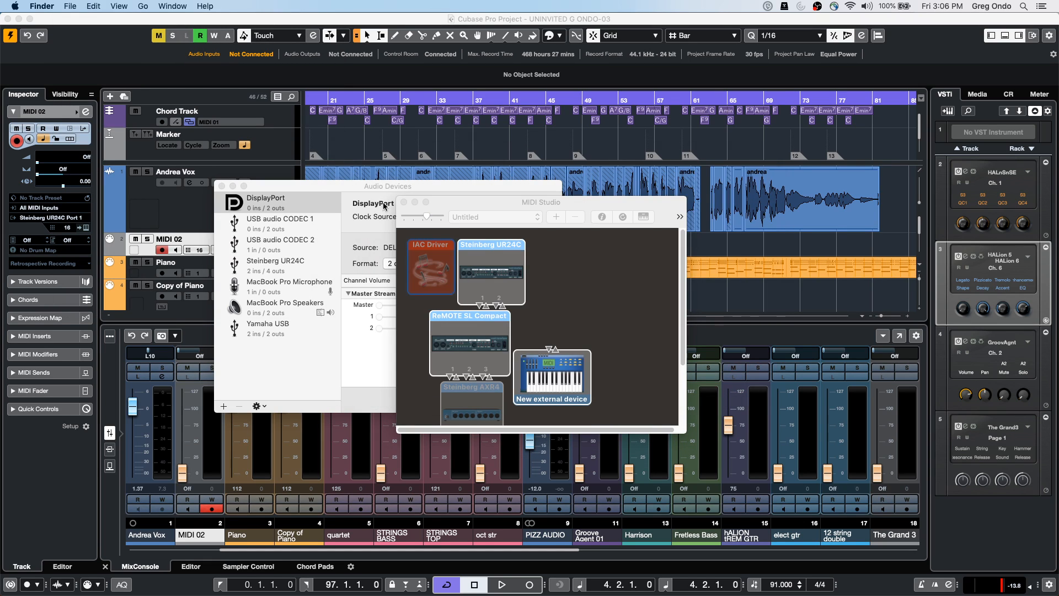
right_click(421, 267)
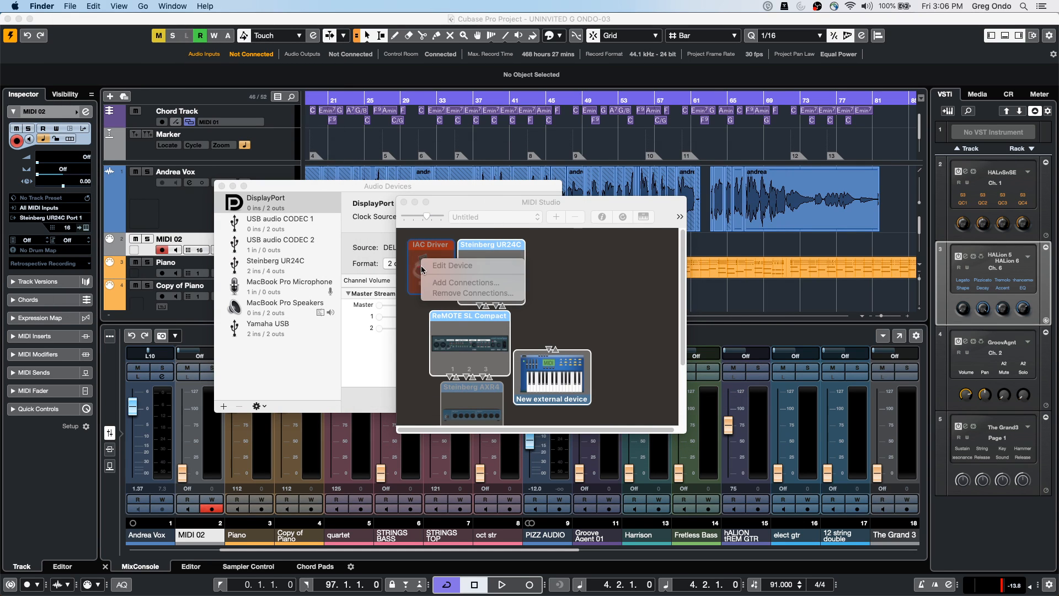
click(434, 240)
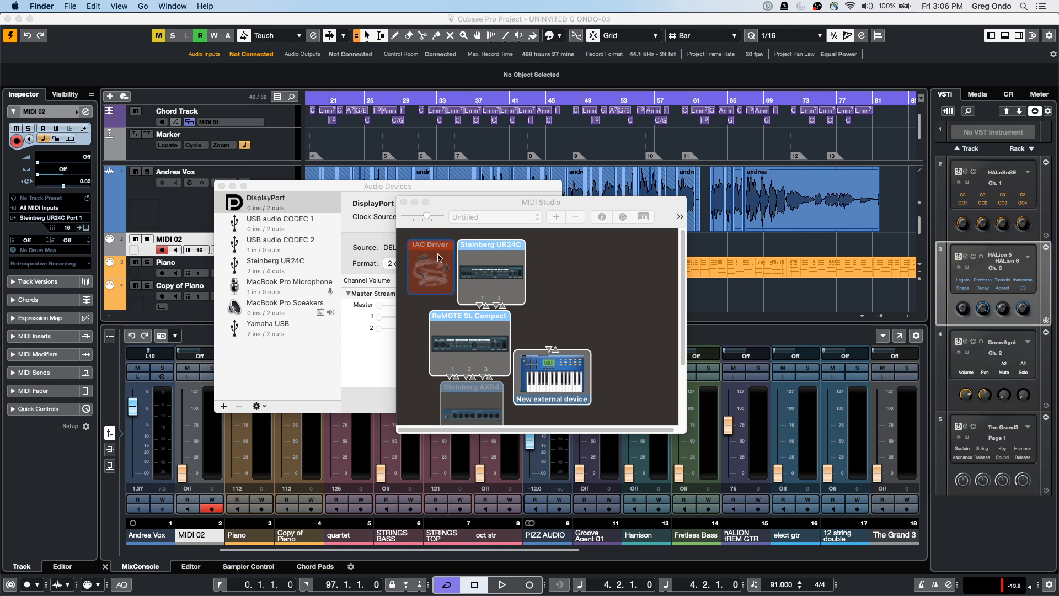
double_click(438, 264)
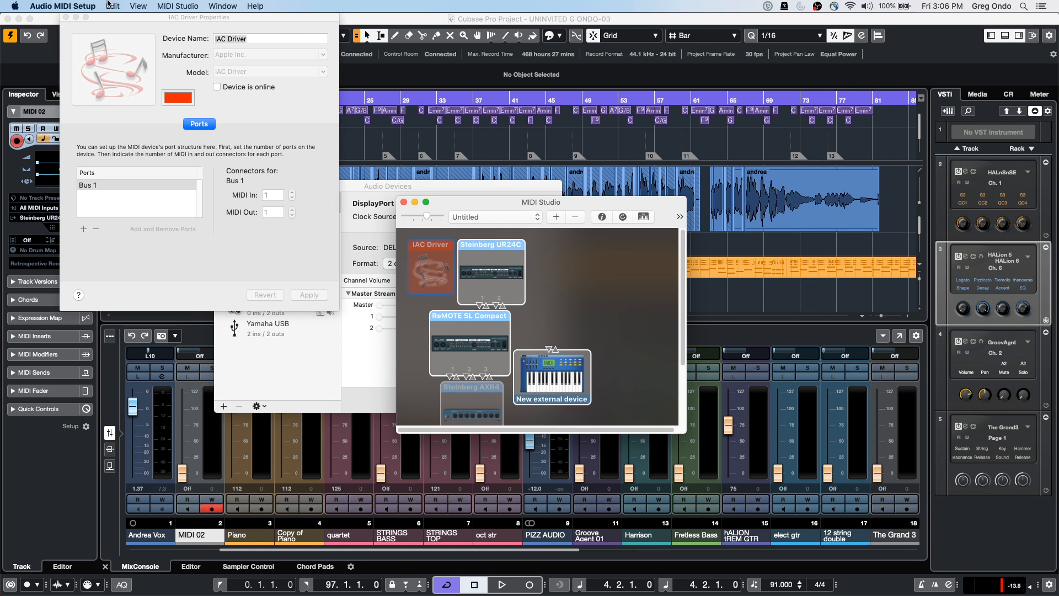
click(429, 23)
click(278, 6)
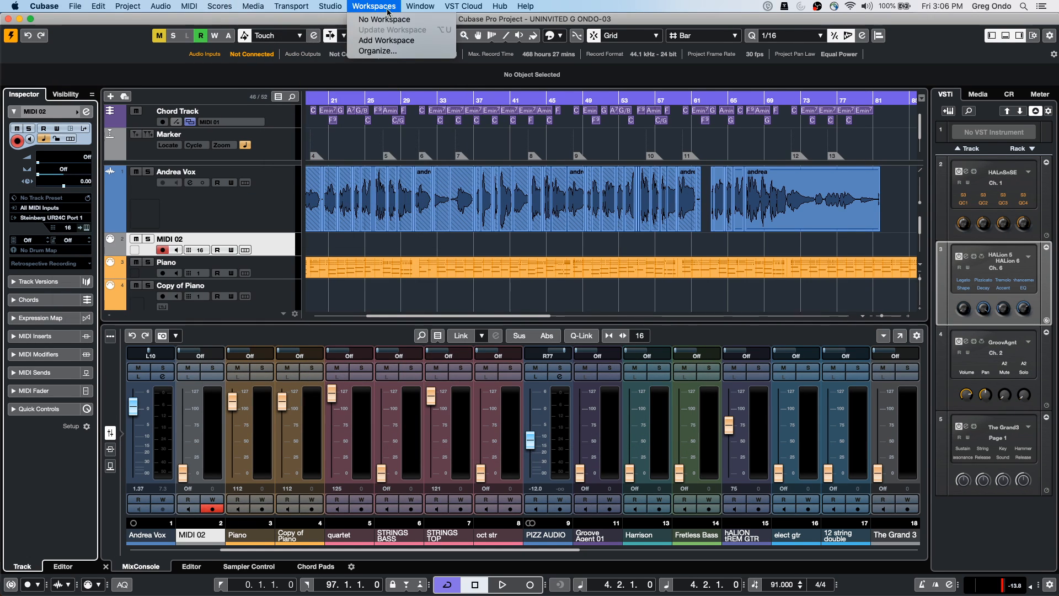
mouse_move(421, 6)
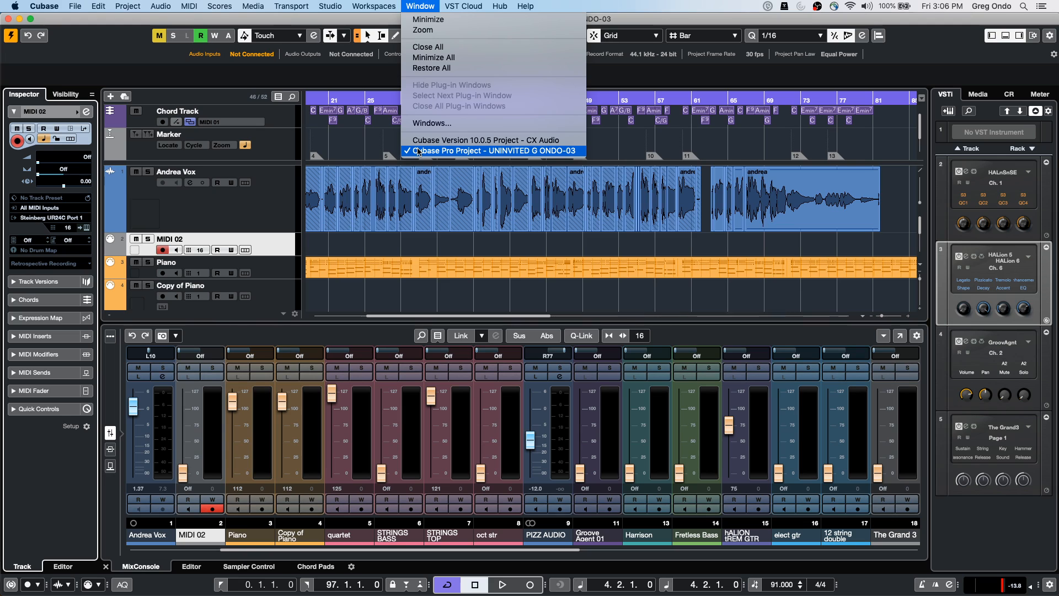
mouse_move(291, 6)
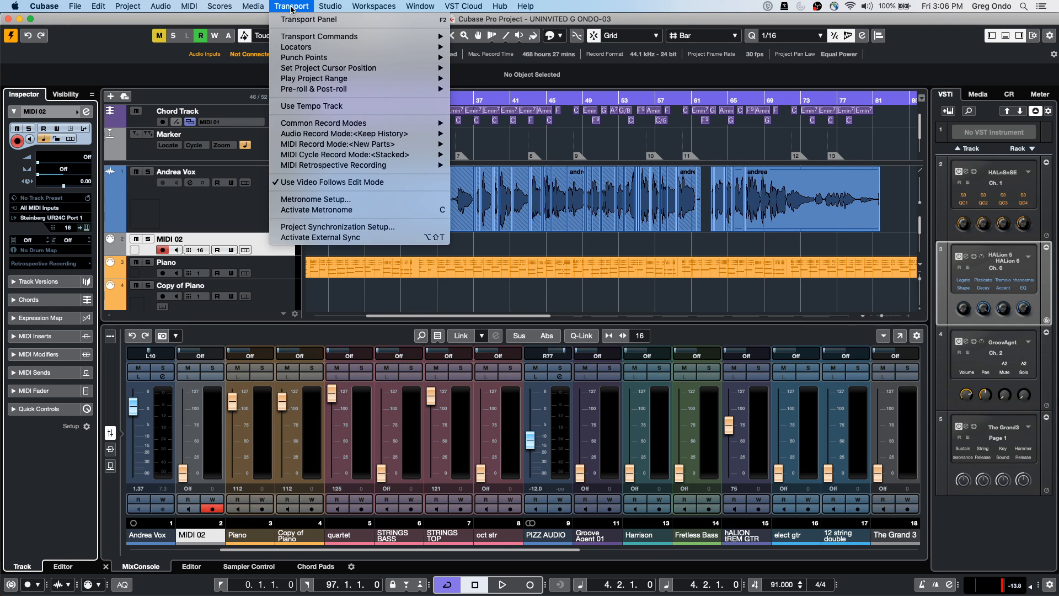
click(358, 227)
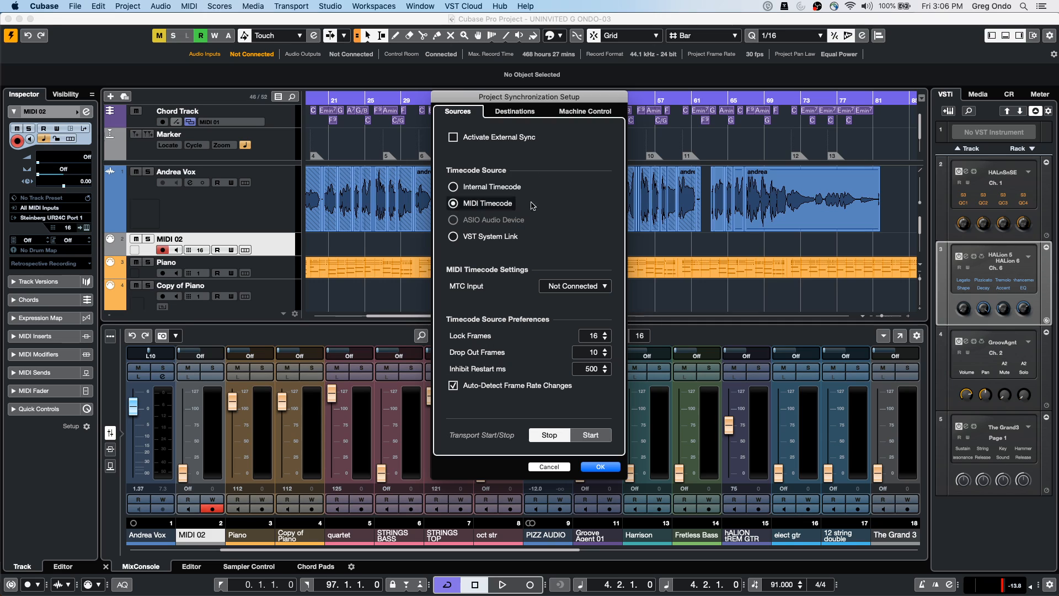
click(514, 113)
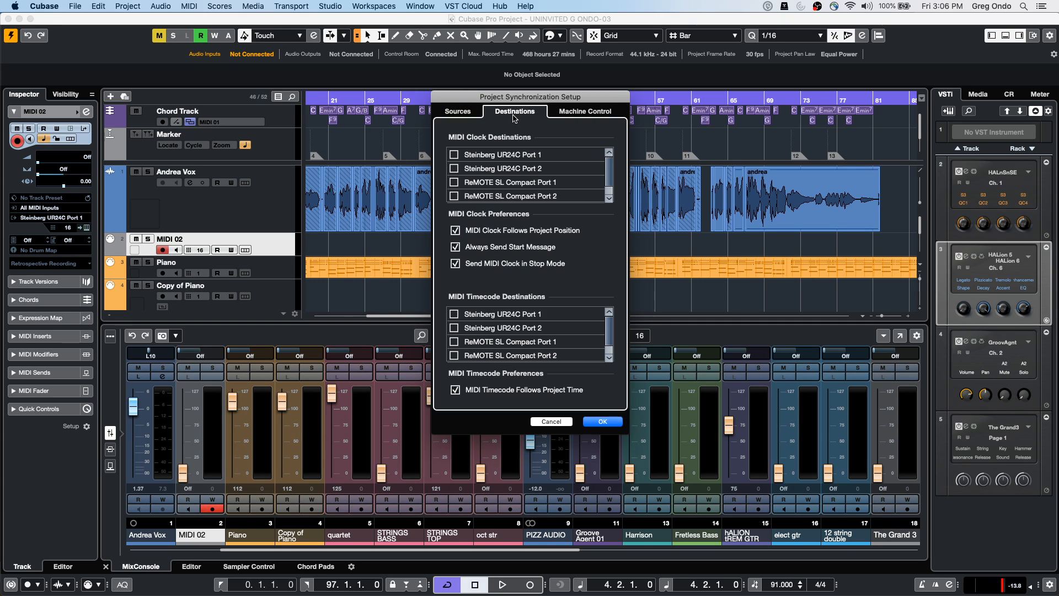
click(610, 193)
click(611, 160)
scroll(607, 333, down, 1)
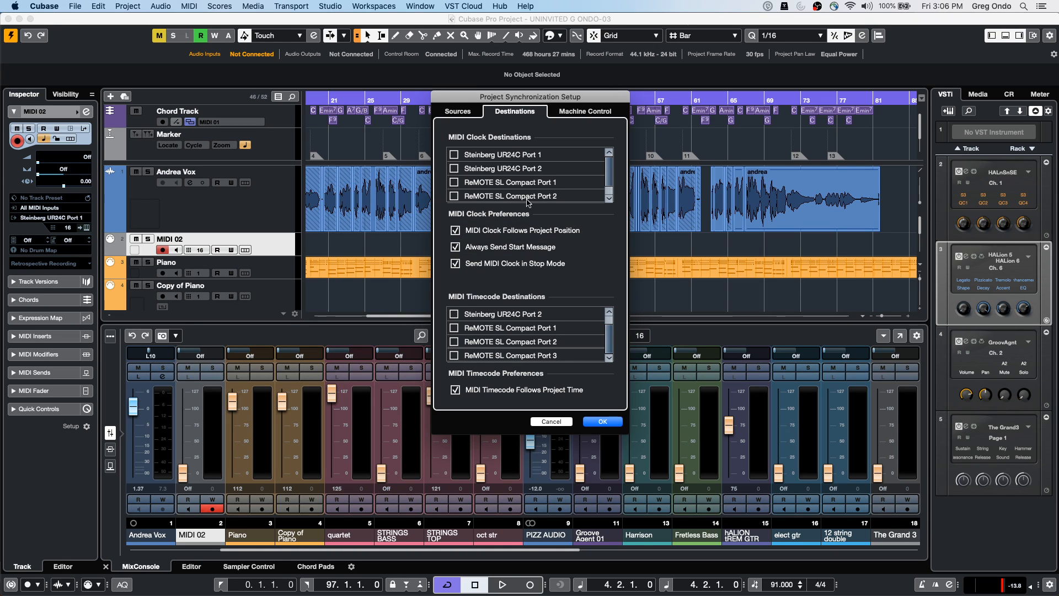
click(471, 109)
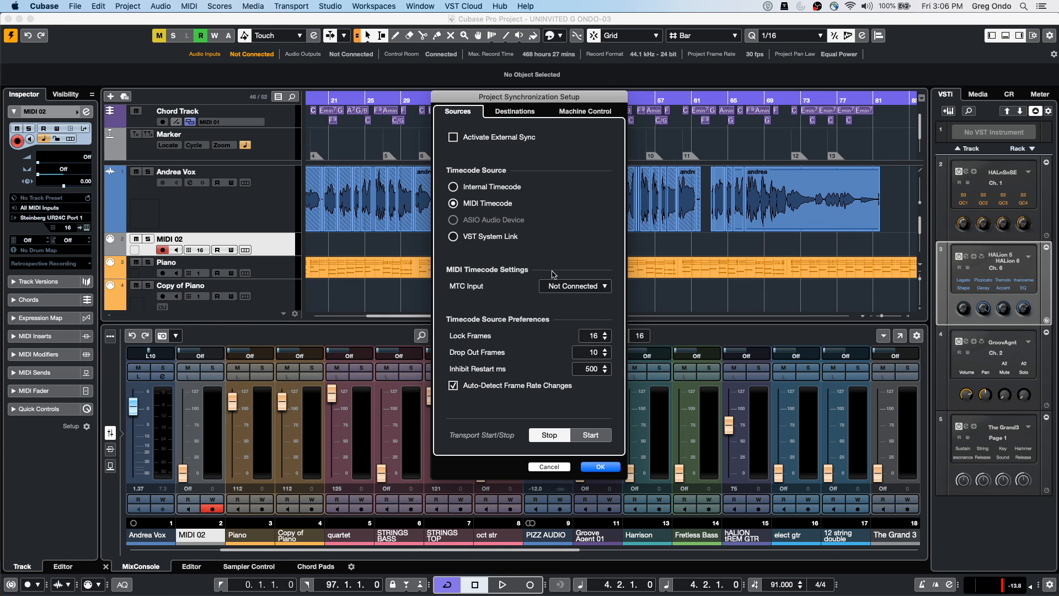
click(573, 292)
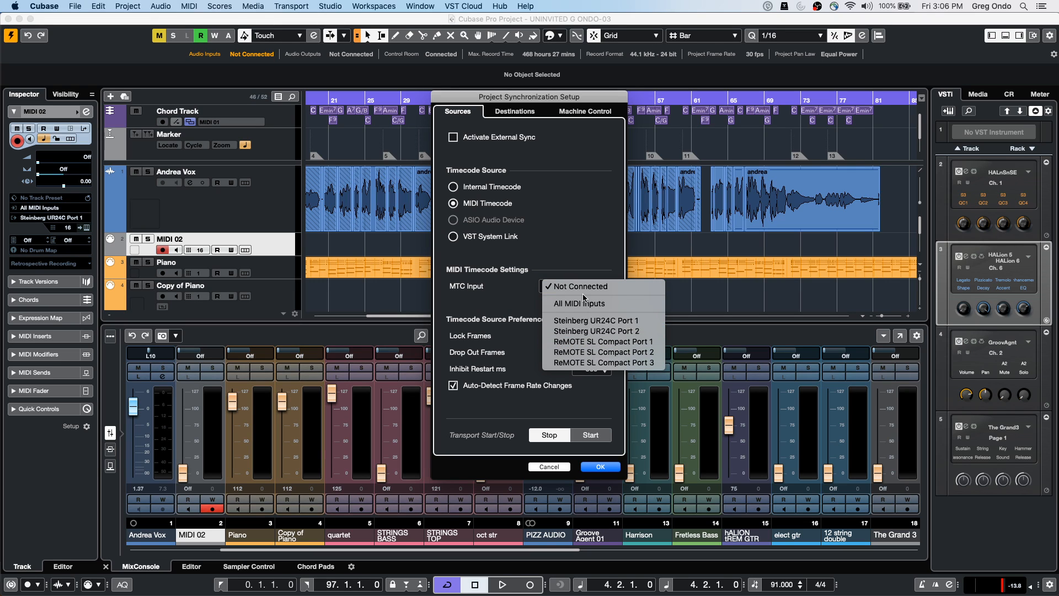
click(526, 279)
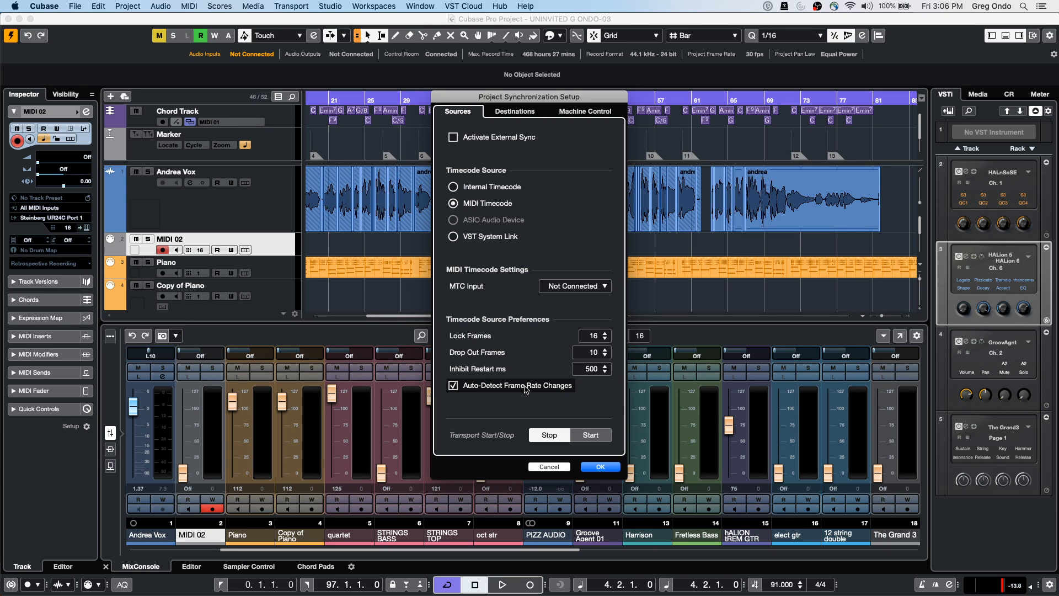
click(453, 386)
click(600, 468)
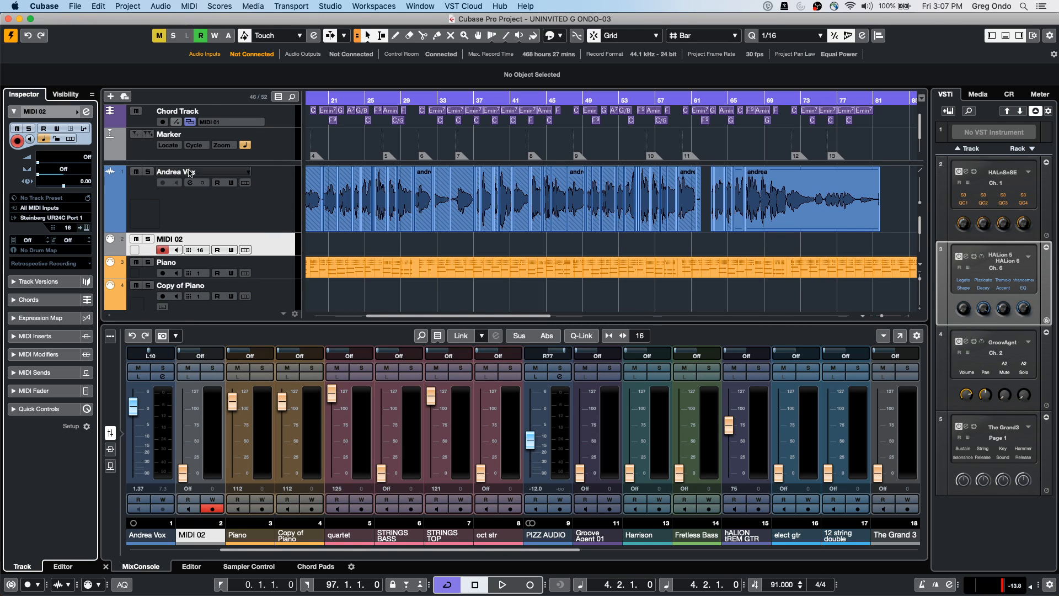
Keep MIDI 02 on All MIDI Inputs and load MIDI Monitor into its first MIDI insert
click(45, 208)
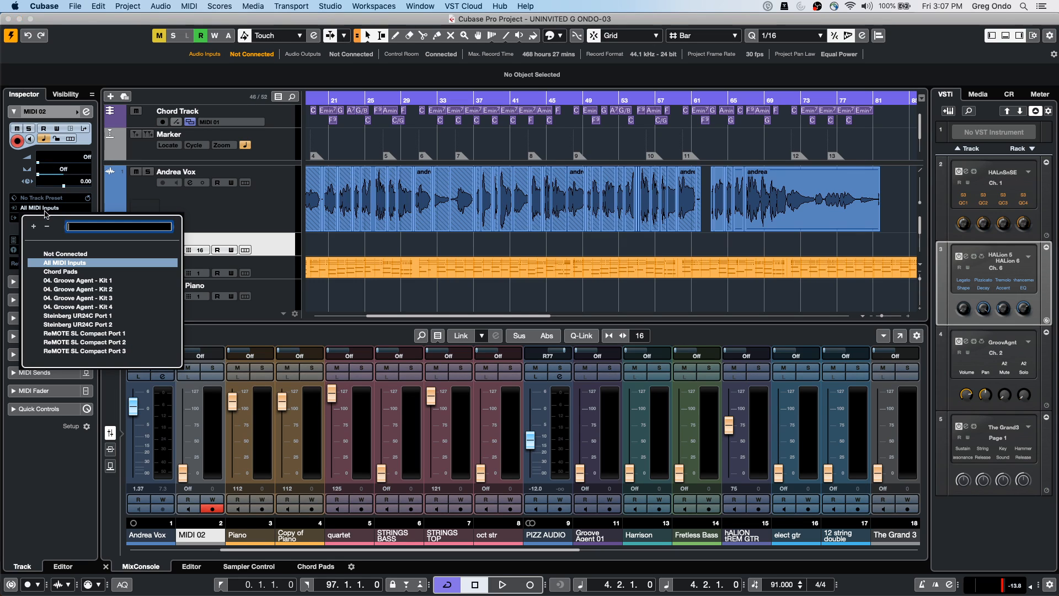
click(279, 250)
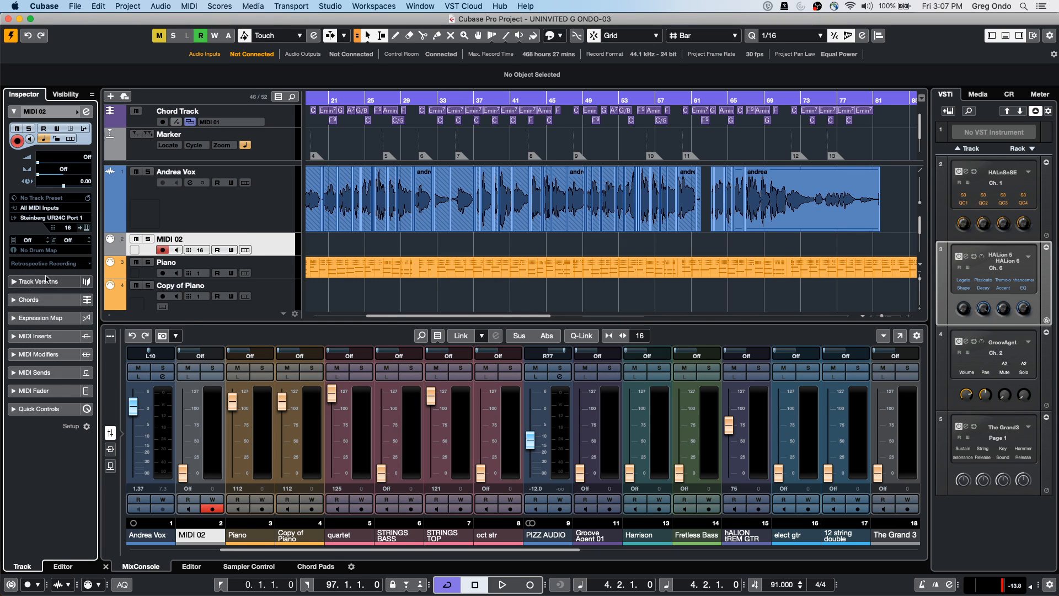
click(35, 336)
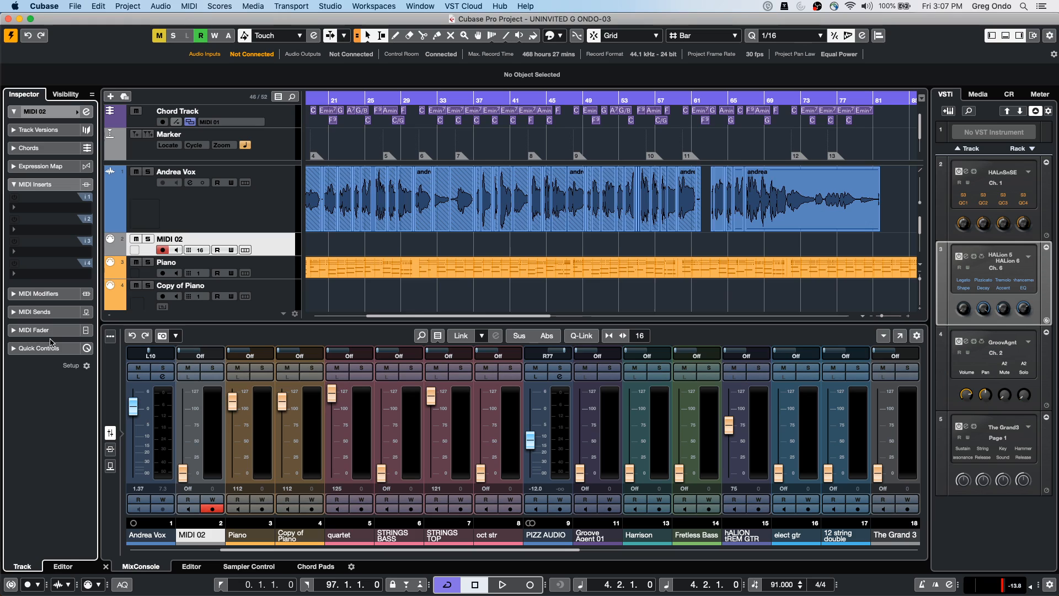
click(46, 207)
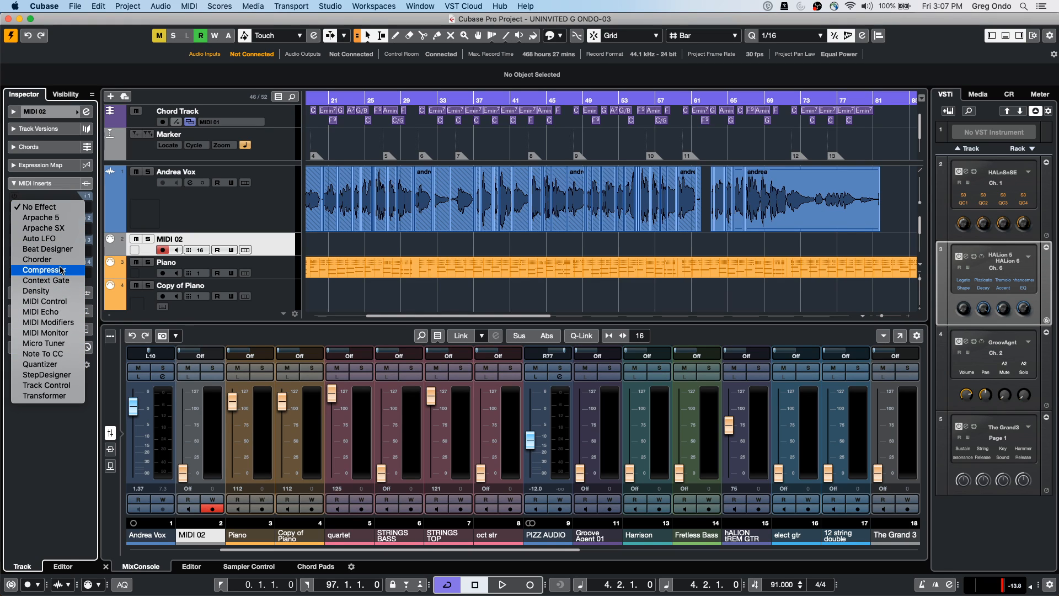
click(45, 333)
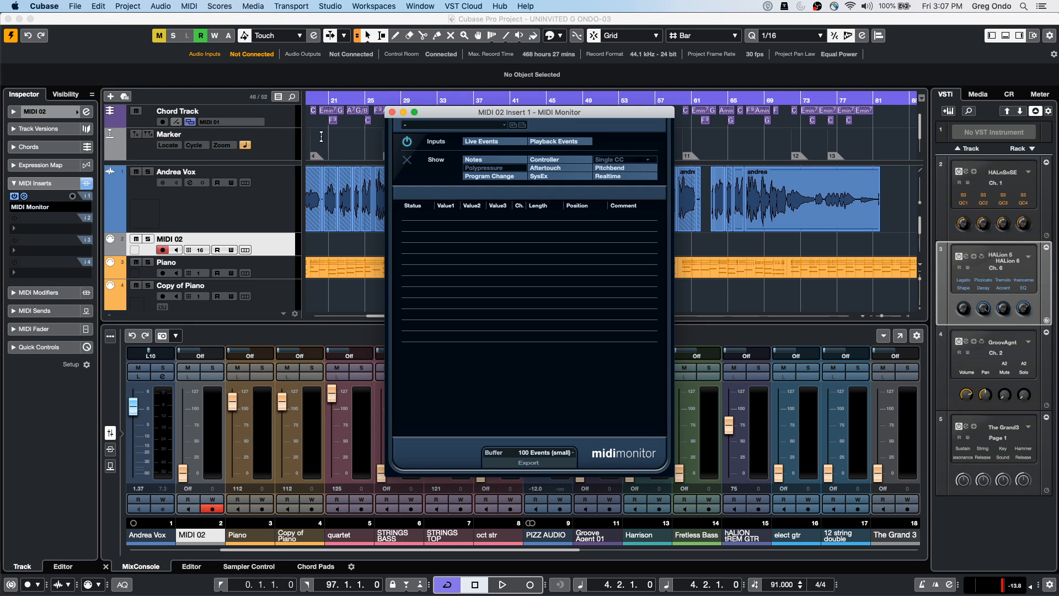
click(392, 112)
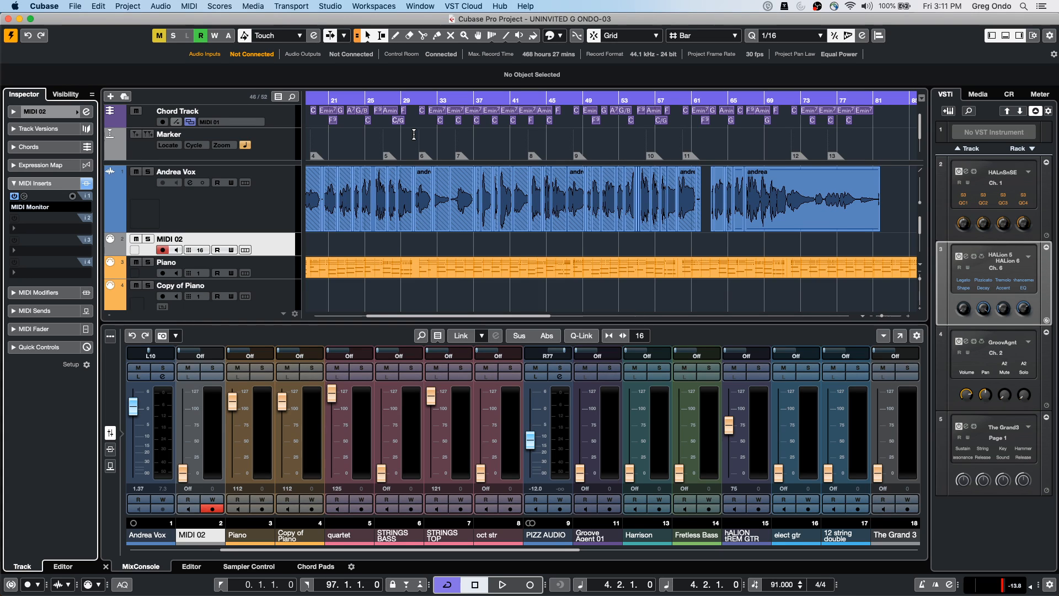
Look over the Audio Connections window from the Studio menu, then close it
right_click(276, 245)
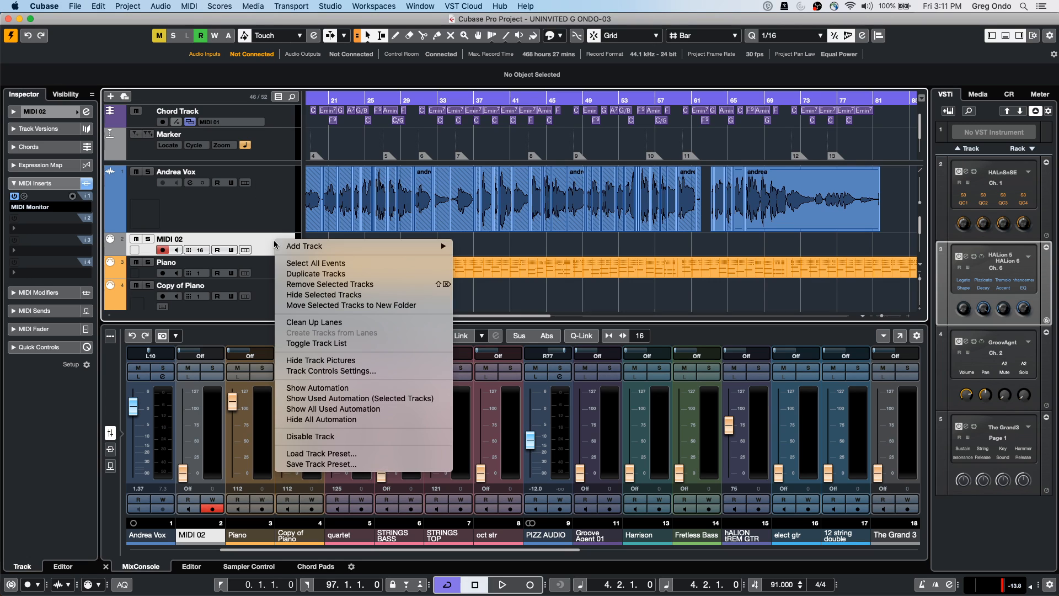
mouse_move(419, 246)
click(339, 6)
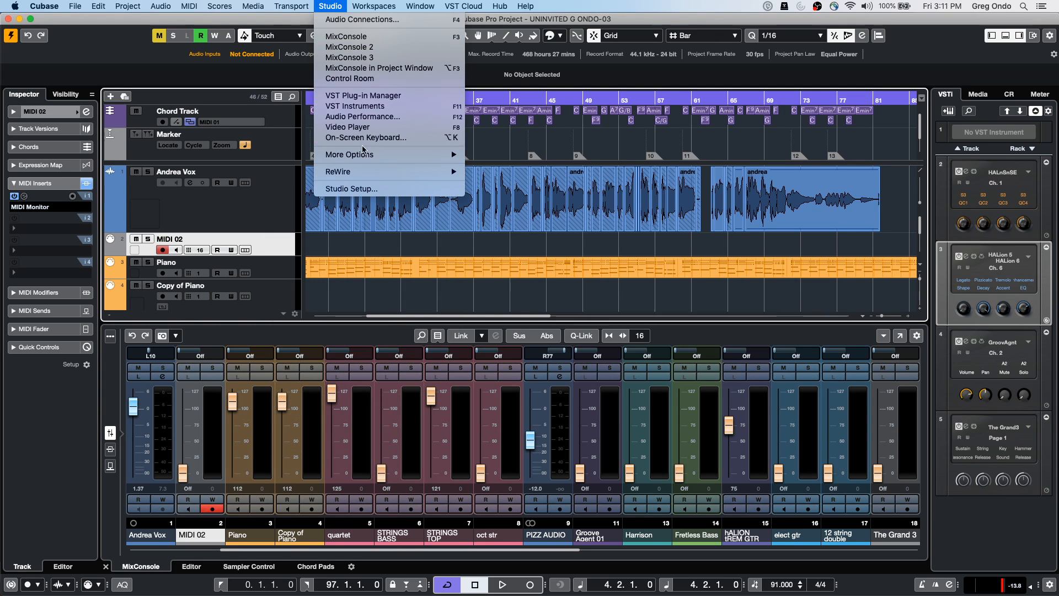
click(338, 19)
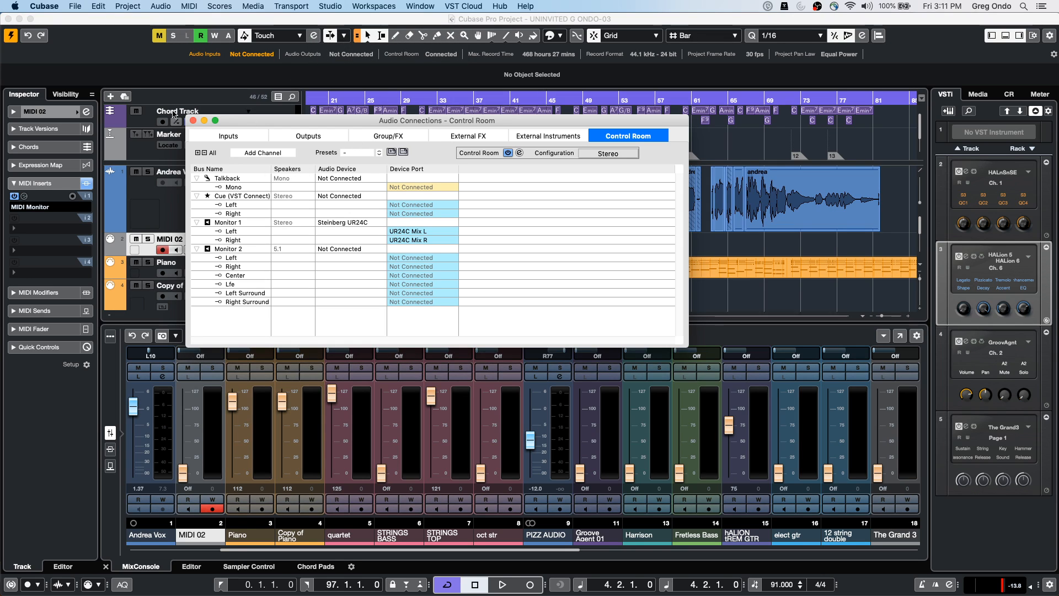
click(193, 120)
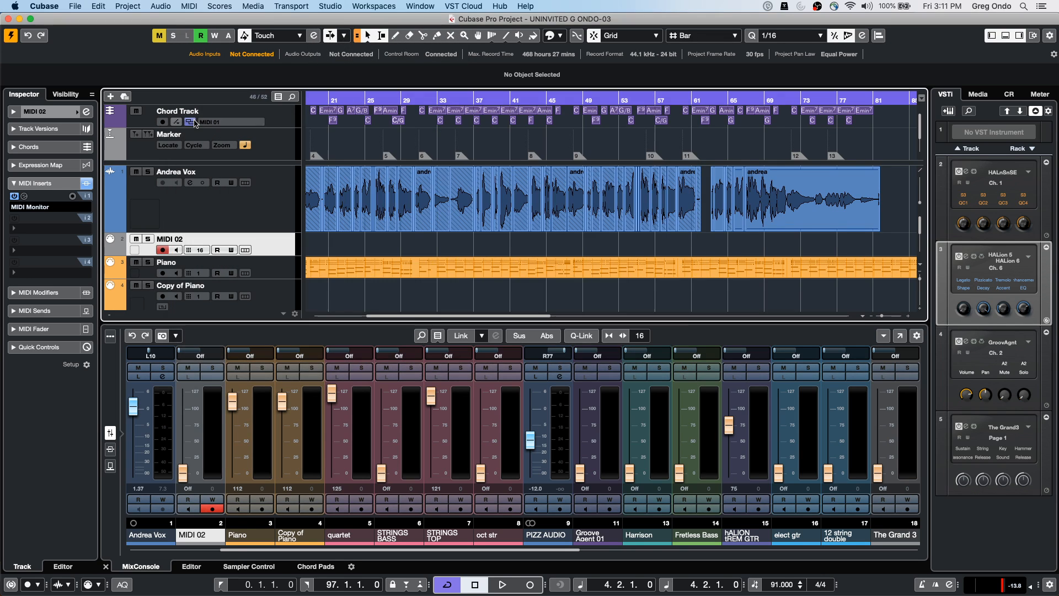
Add a 5.0 audio track, Audio 01, keeping its output on Stereo Out
right_click(255, 214)
mouse_move(386, 215)
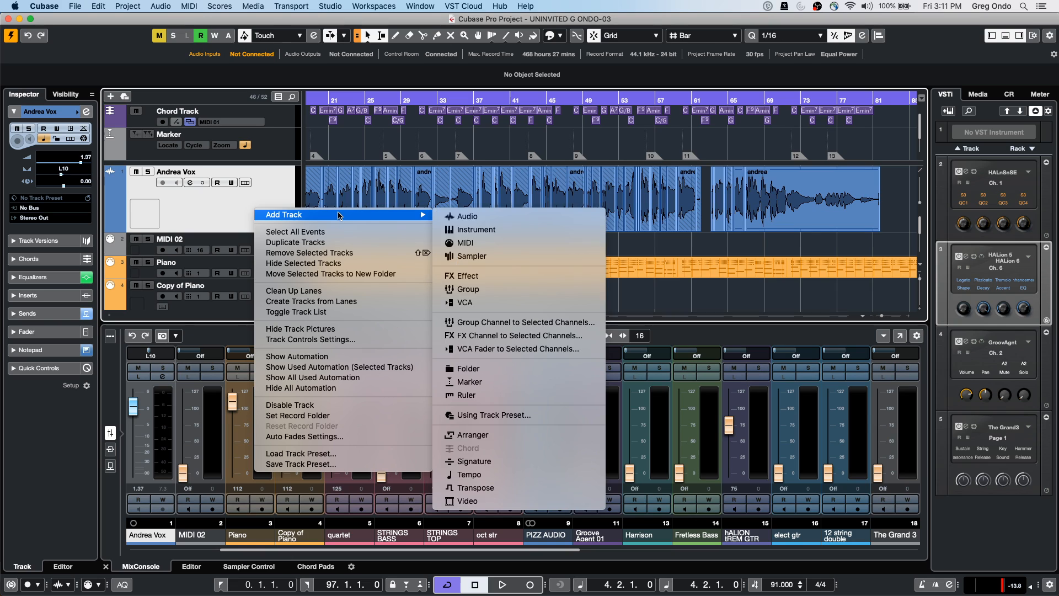
click(538, 218)
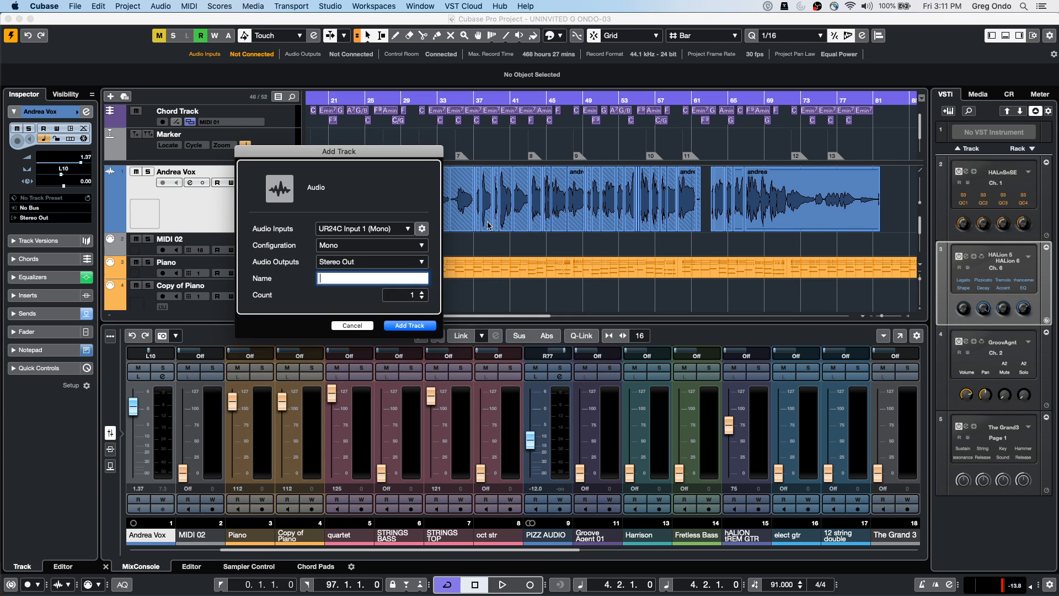
click(359, 260)
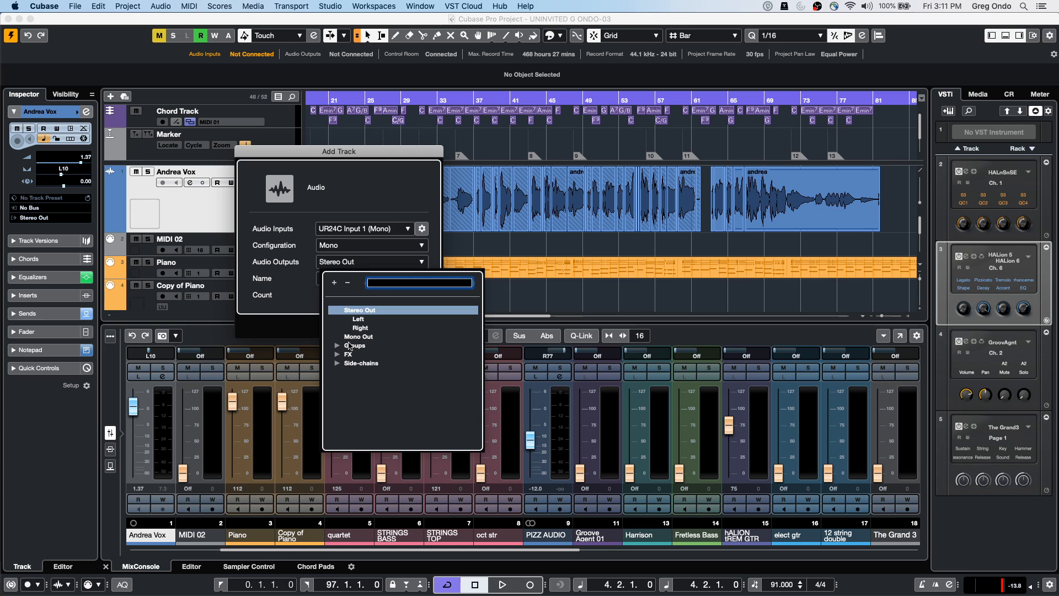
click(337, 249)
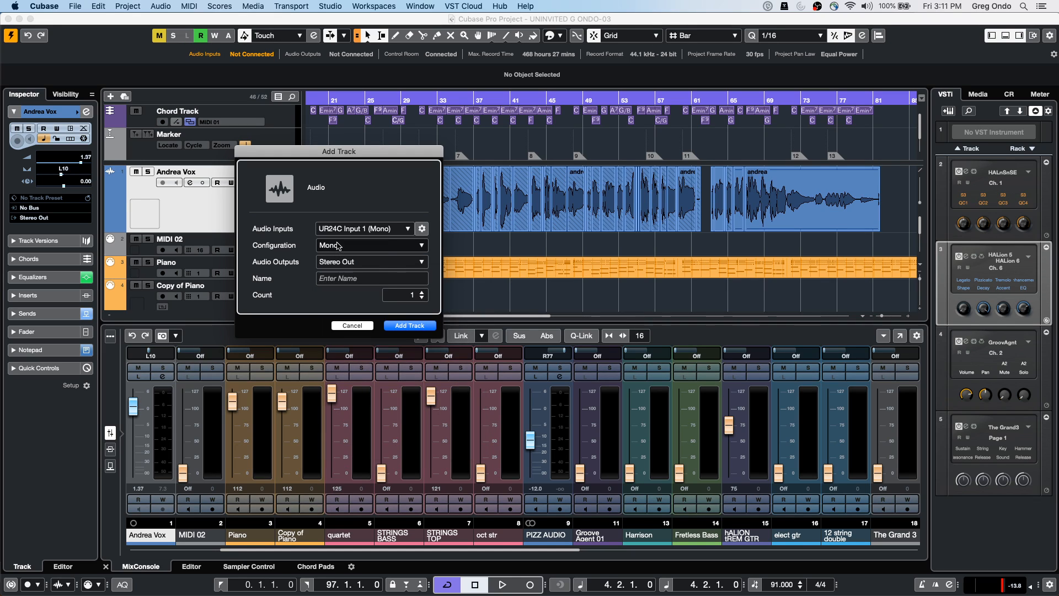
click(337, 249)
click(336, 290)
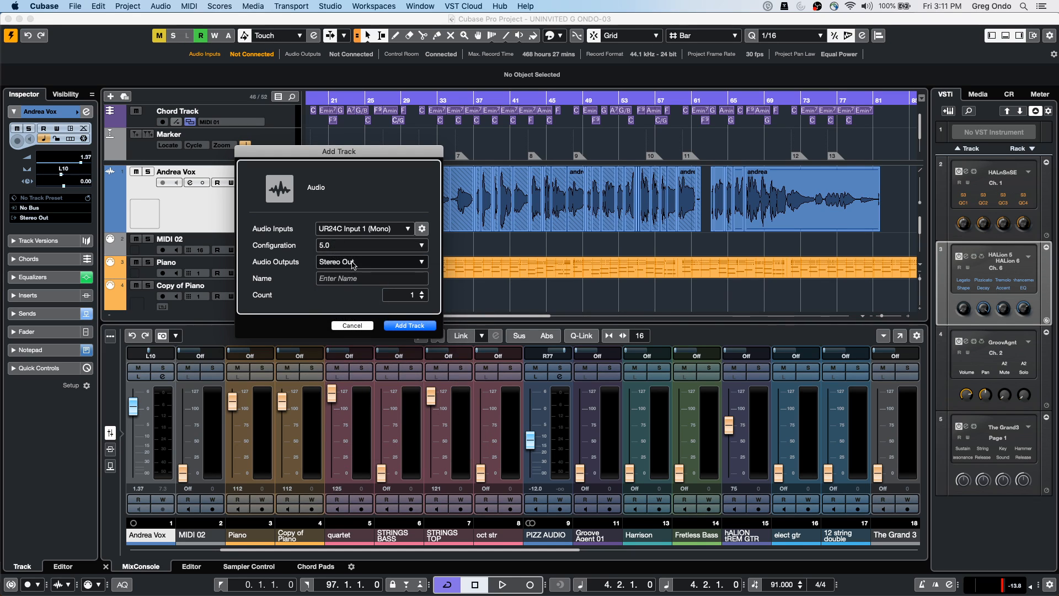
click(352, 261)
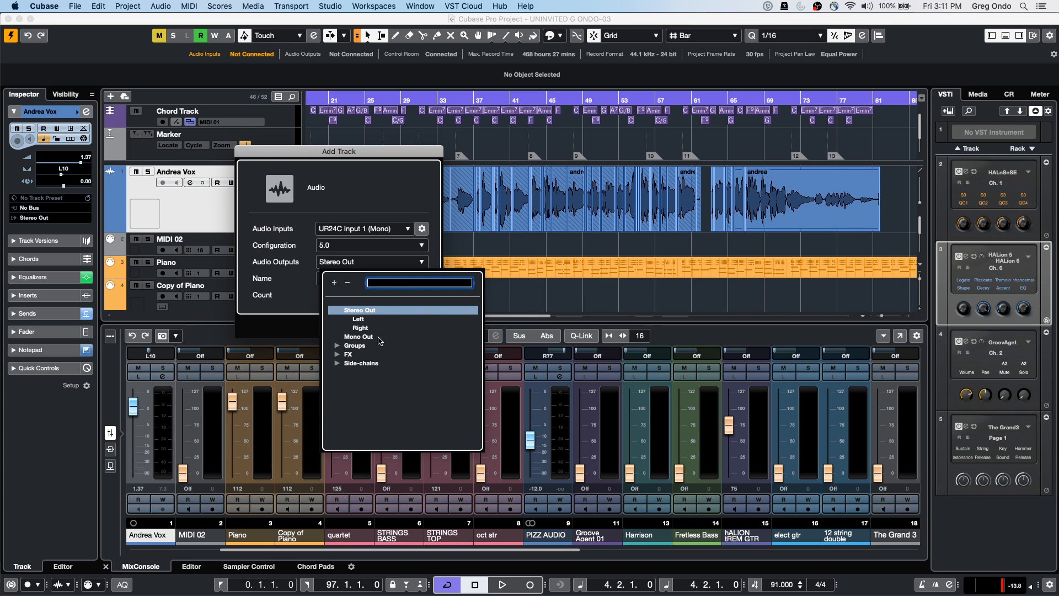
click(431, 310)
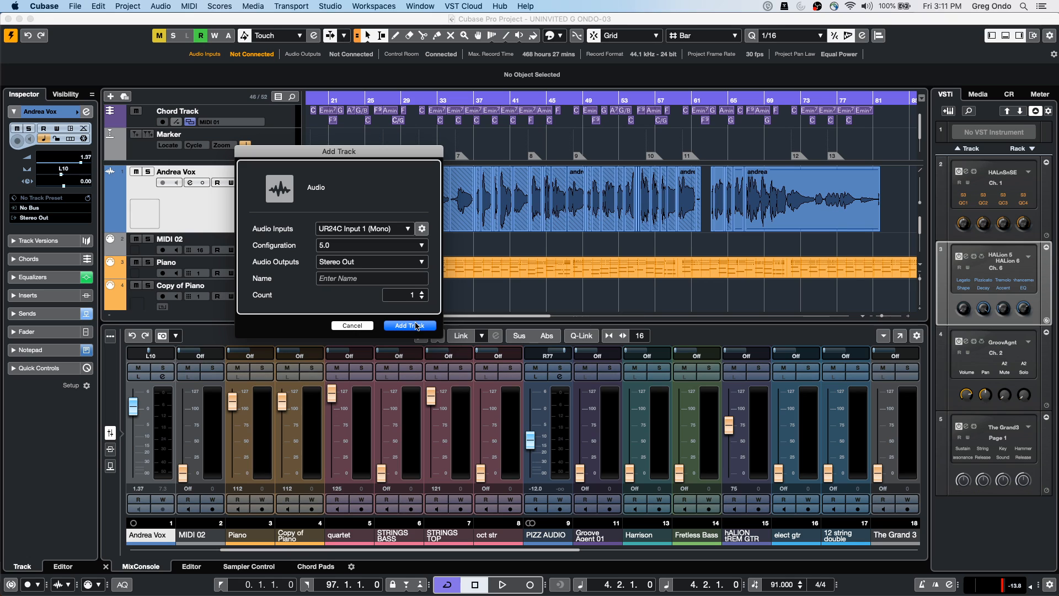
click(410, 325)
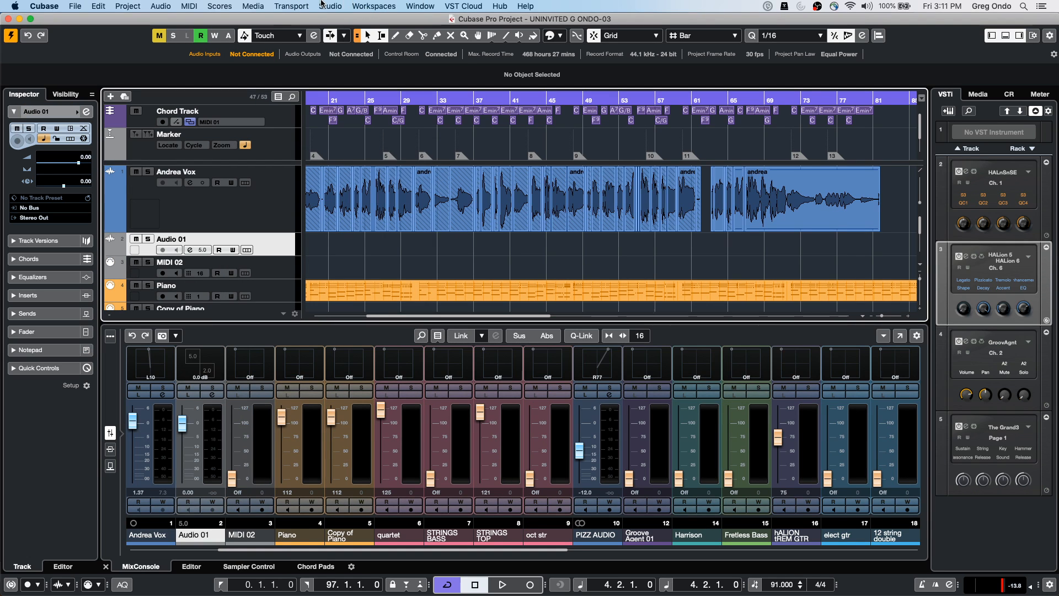
click(330, 5)
Add a 5.1 output bus in the Outputs page of Audio Connections
click(332, 124)
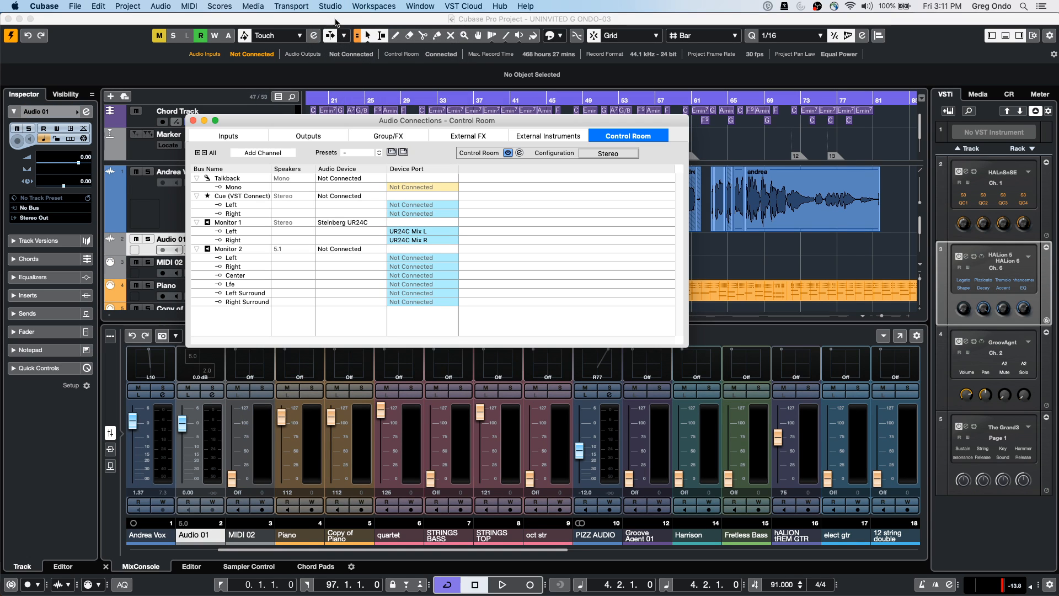
click(307, 135)
right_click(215, 234)
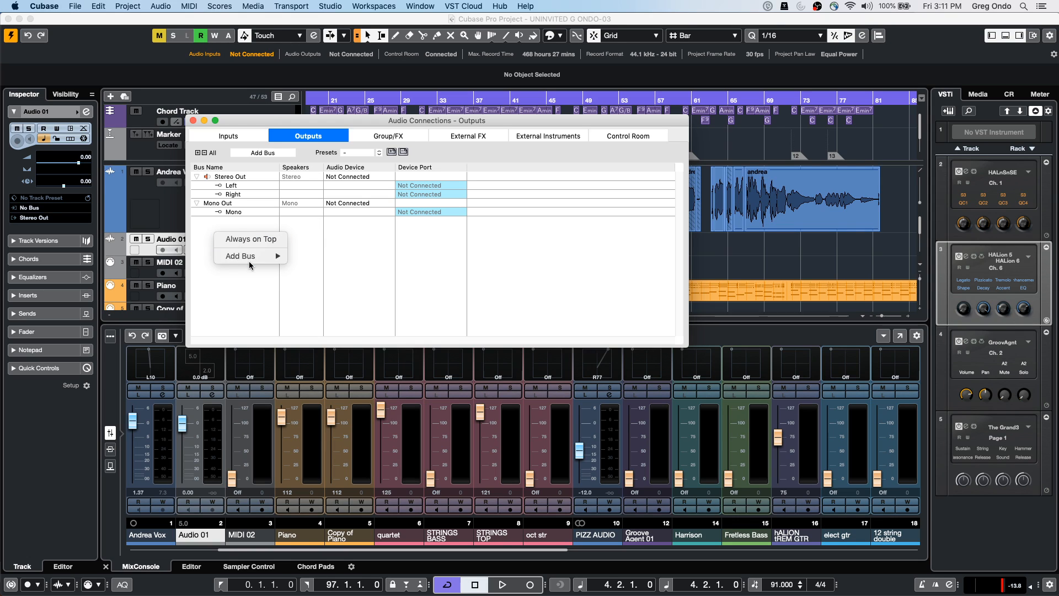
mouse_move(249, 257)
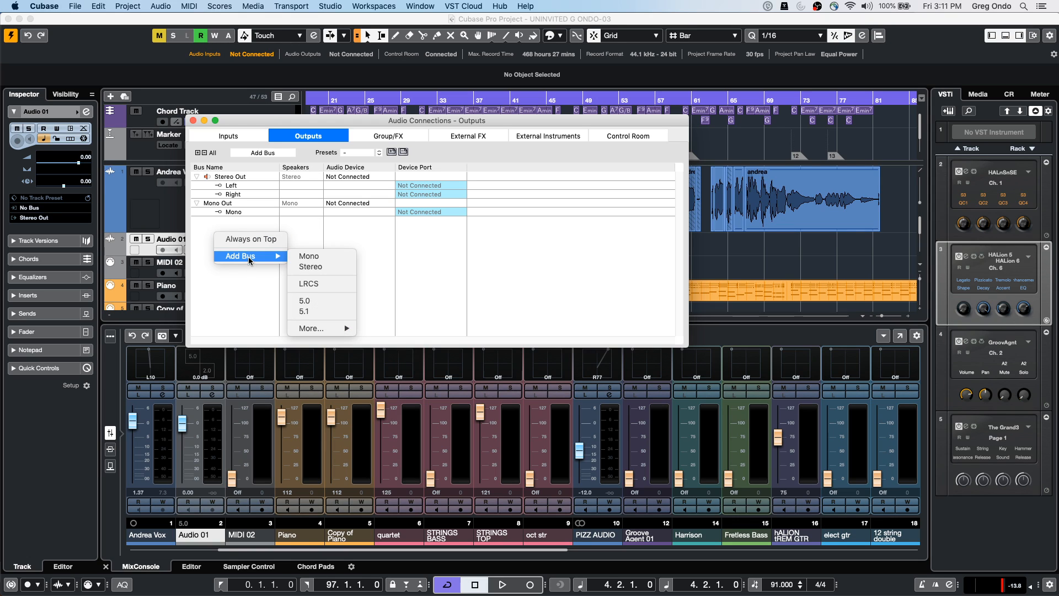
click(325, 313)
click(193, 120)
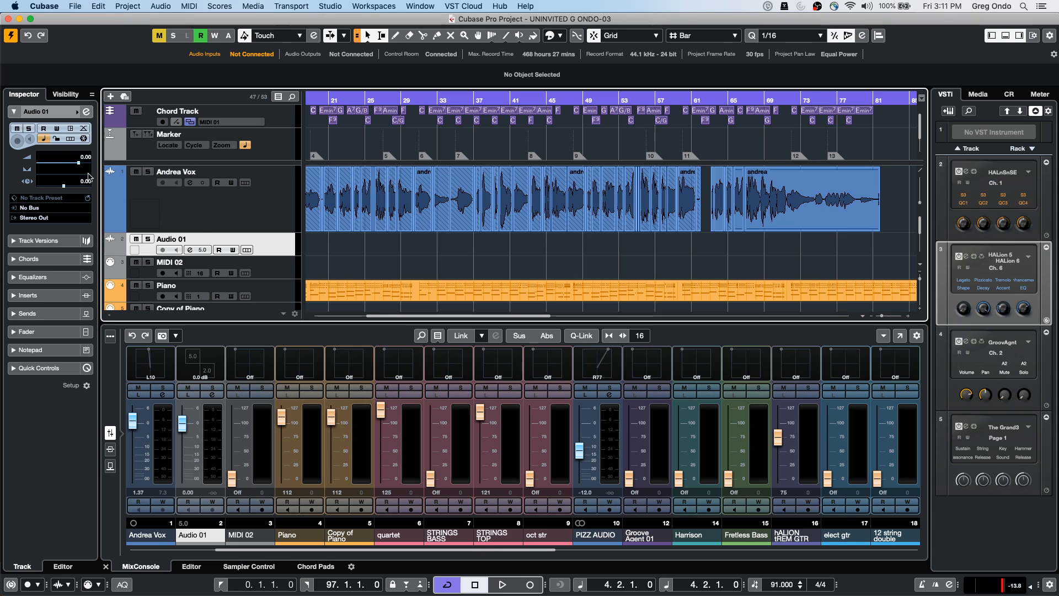
Route Audio 01's output to 5.1 Out in the Inspector
click(64, 219)
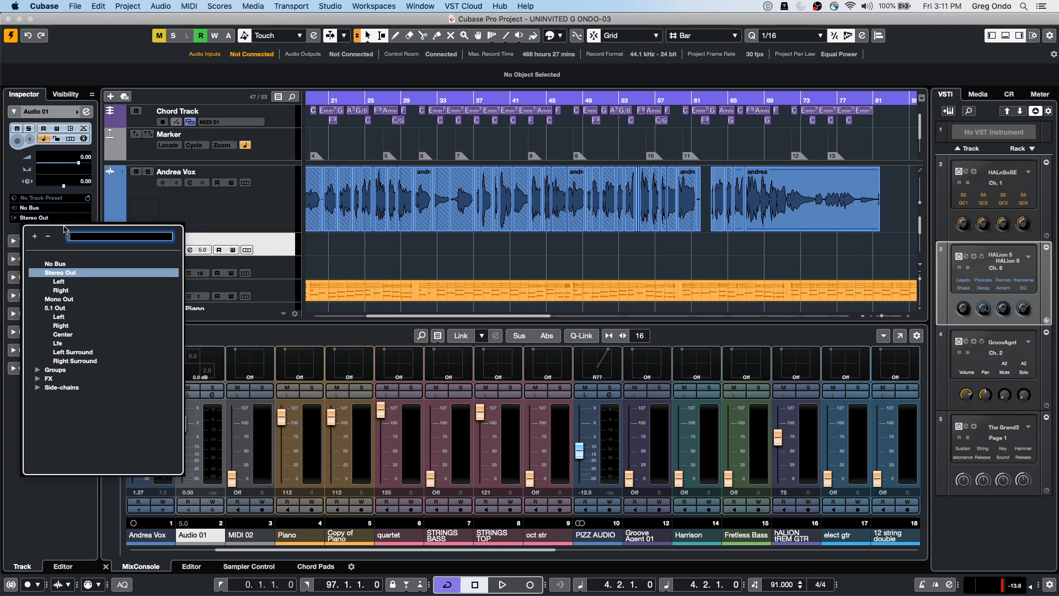
click(55, 308)
click(274, 243)
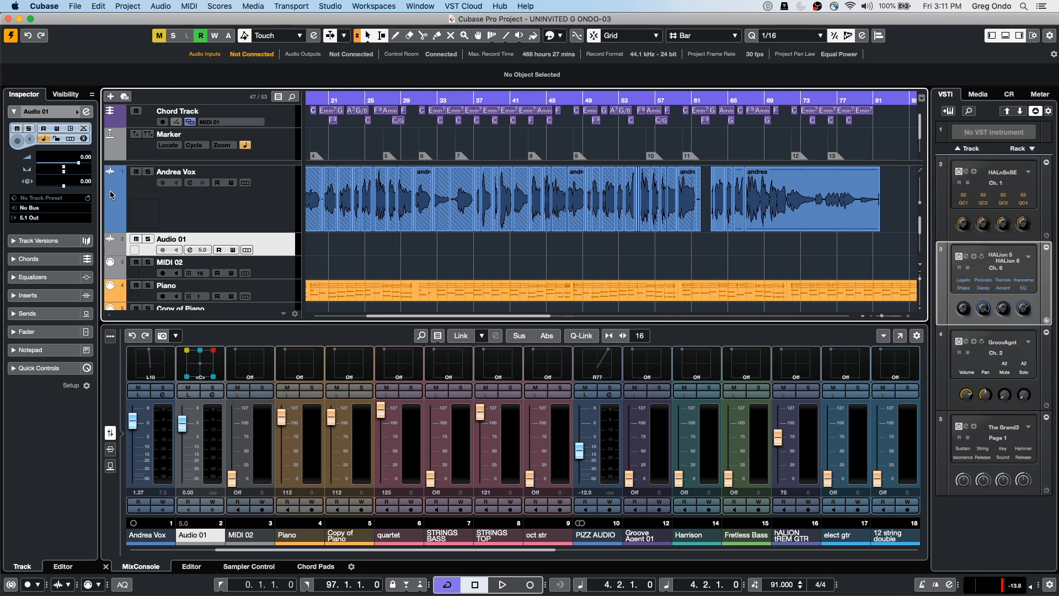
Open Audio 01's VST MultiPanner and raise Front divergence to 100%
double_click(202, 367)
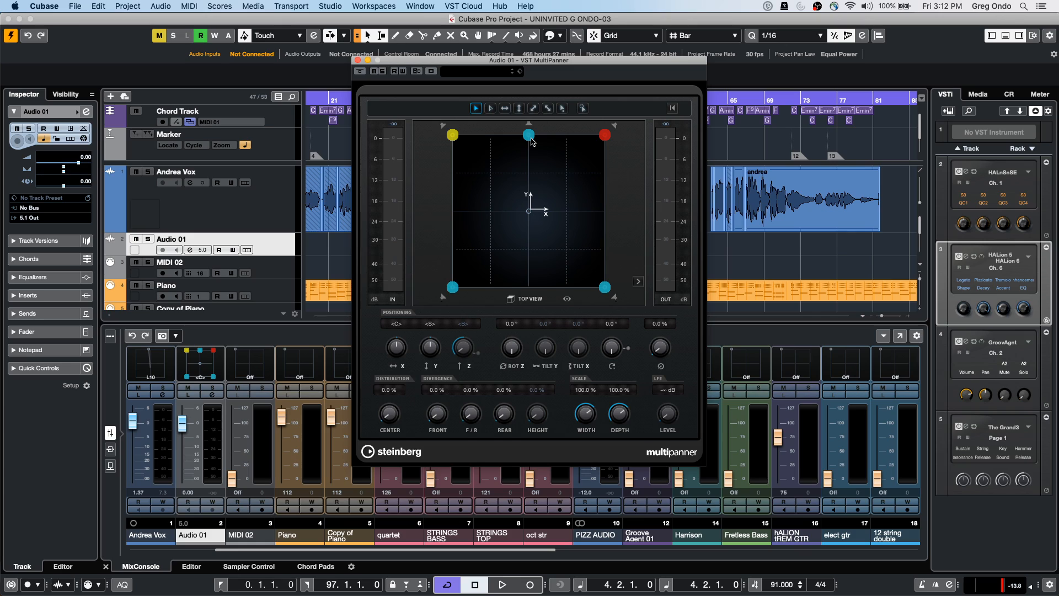
drag(532, 141, 534, 138)
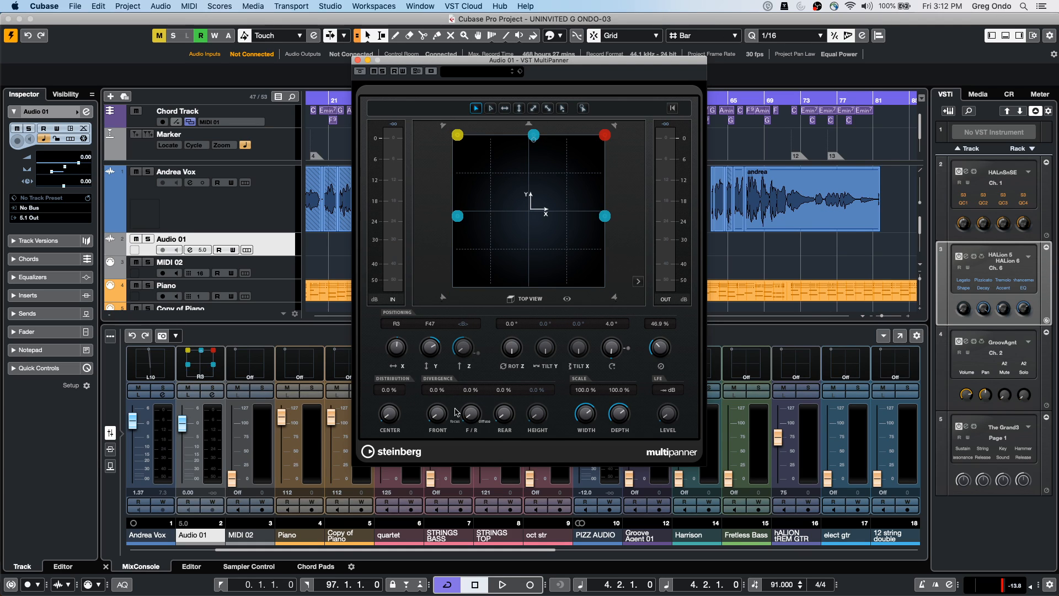
drag(437, 418, 471, 321)
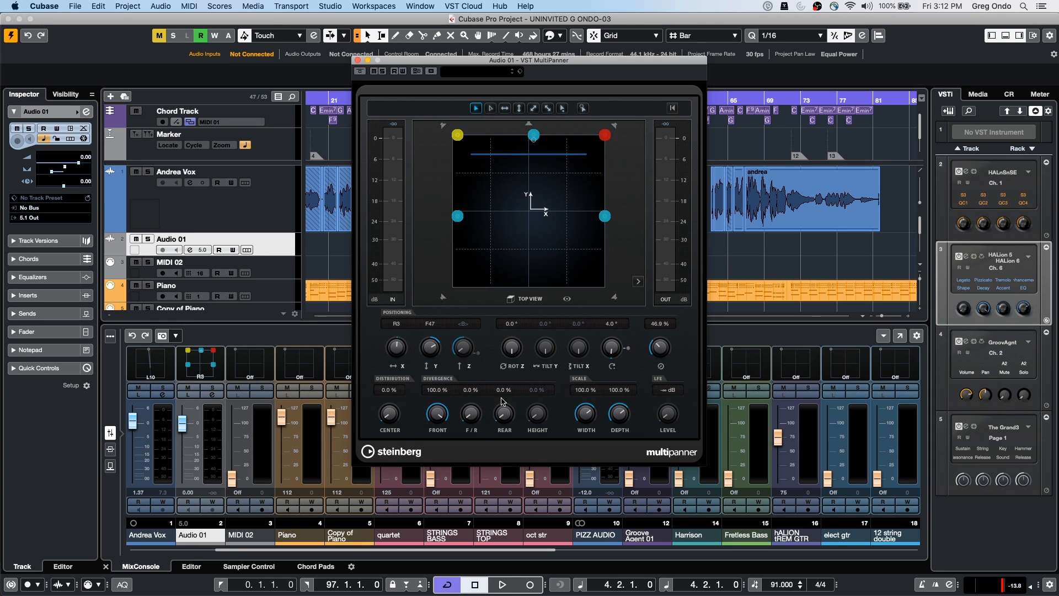
click(533, 137)
Position the surround source at L7/F49 in fine mode, then close the panner
drag(605, 214, 605, 261)
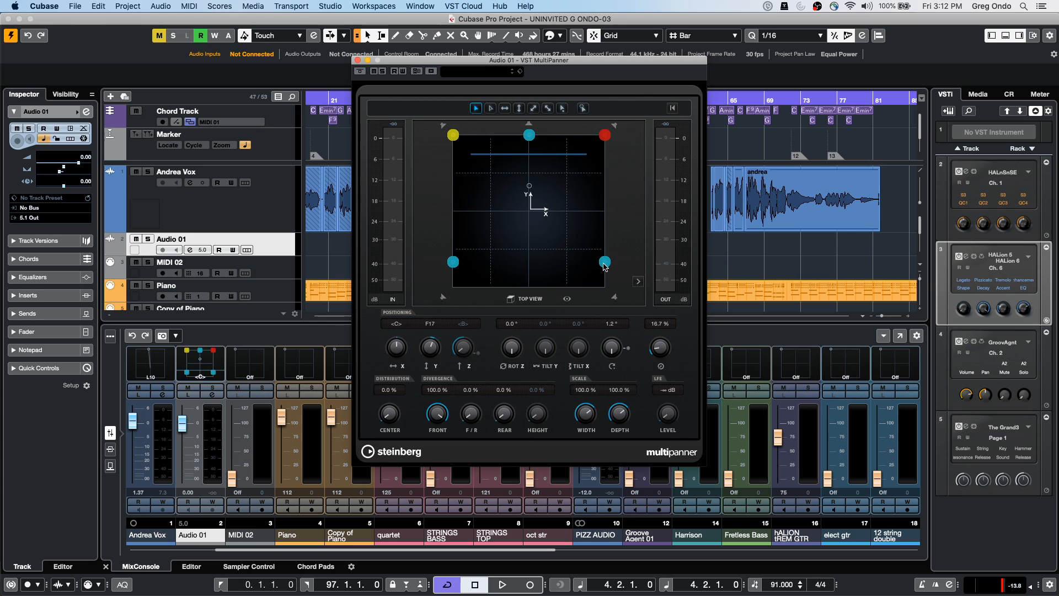
click(608, 138)
drag(533, 214, 444, 224)
drag(518, 135, 519, 139)
key(shift+super)
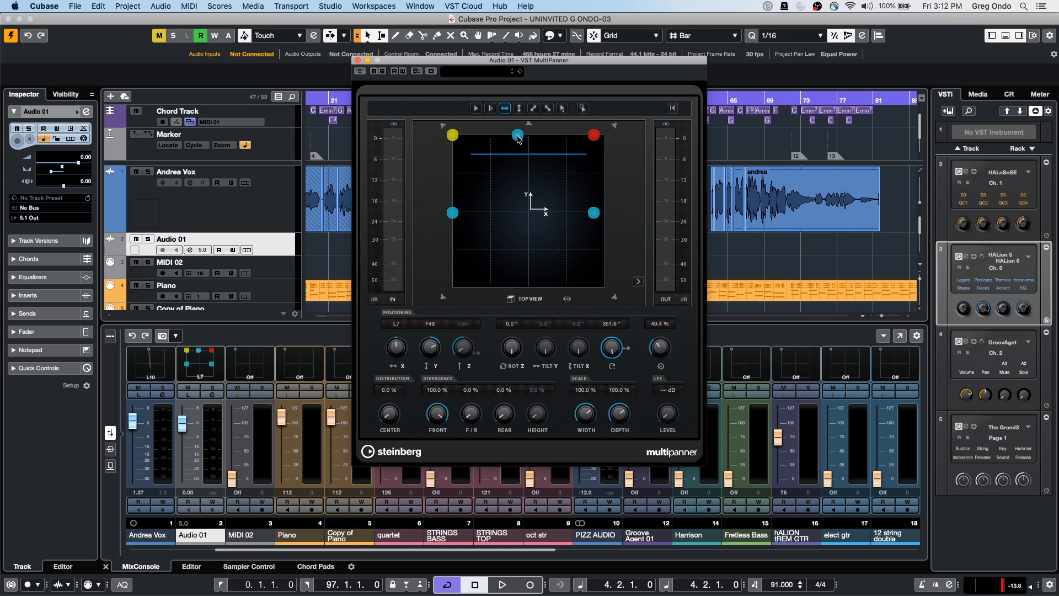
key(shift)
click(490, 108)
click(359, 59)
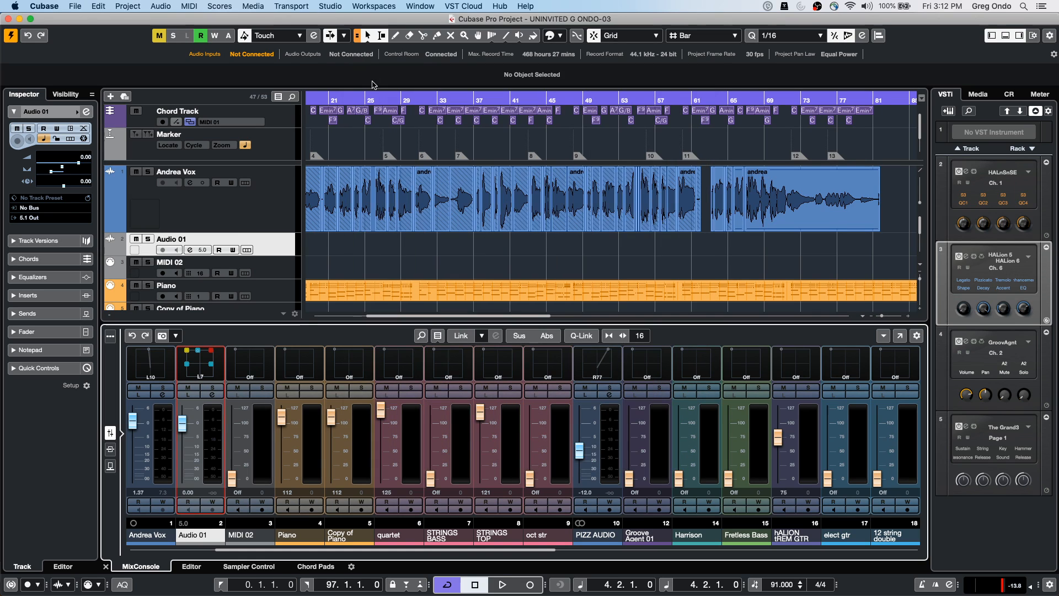
Add a Stereo child bus under the 5.1 Out output bus
click(253, 5)
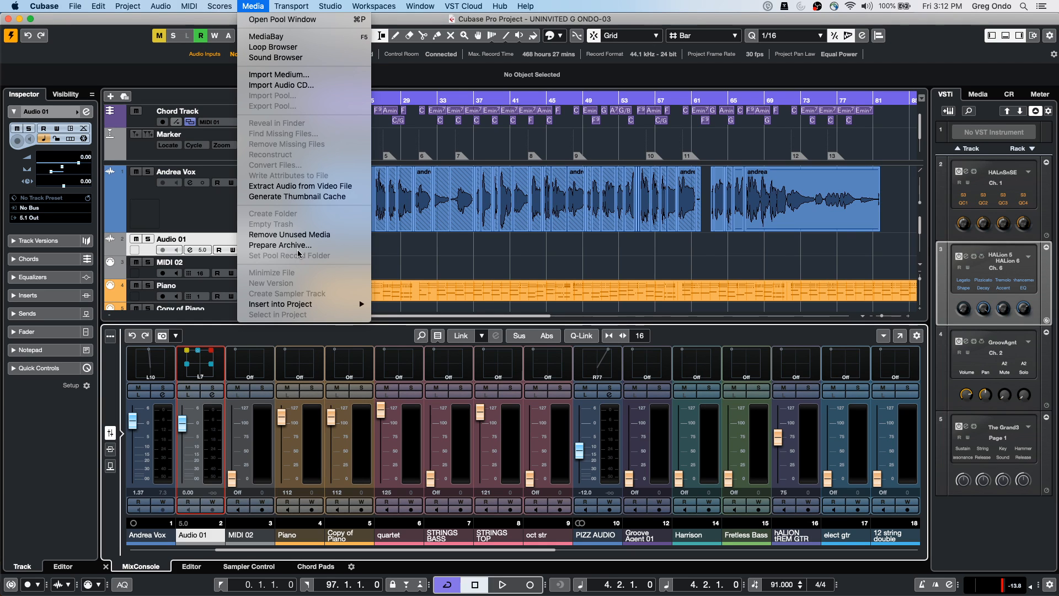
mouse_move(320, 6)
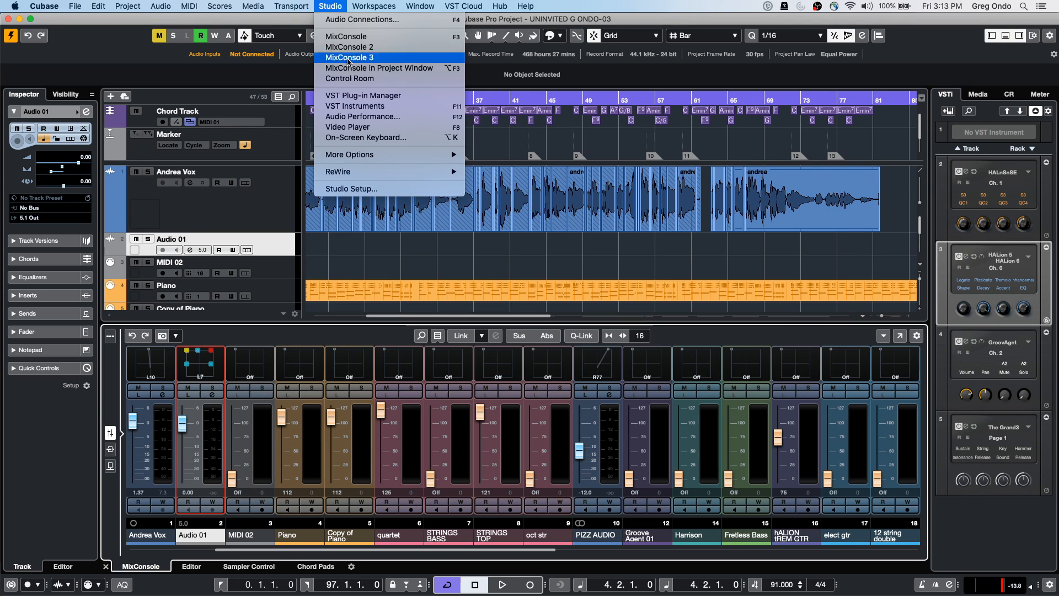
click(340, 20)
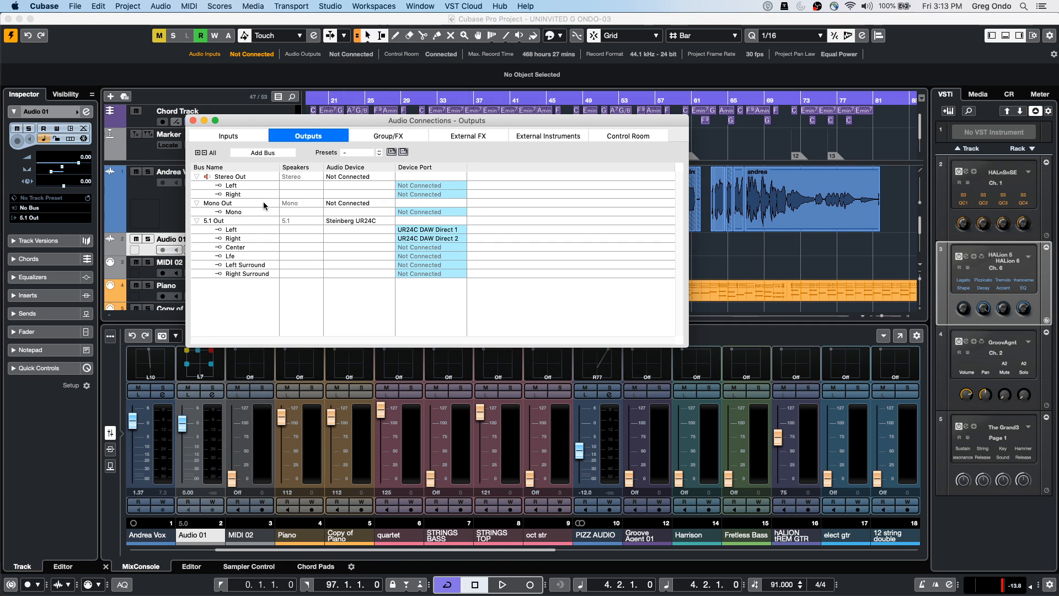
double_click(219, 221)
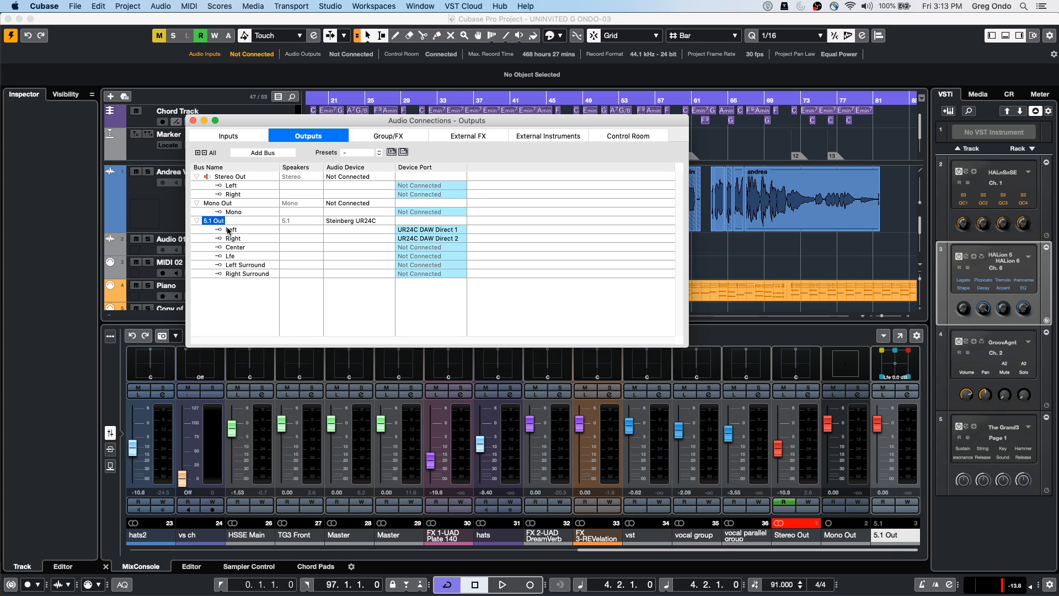
right_click(214, 219)
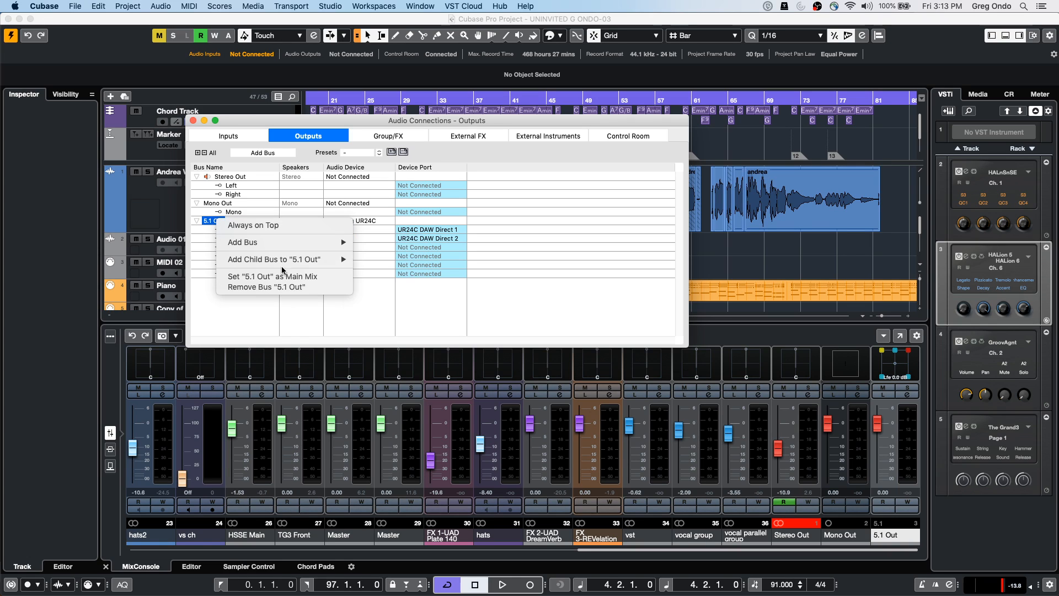
mouse_move(283, 261)
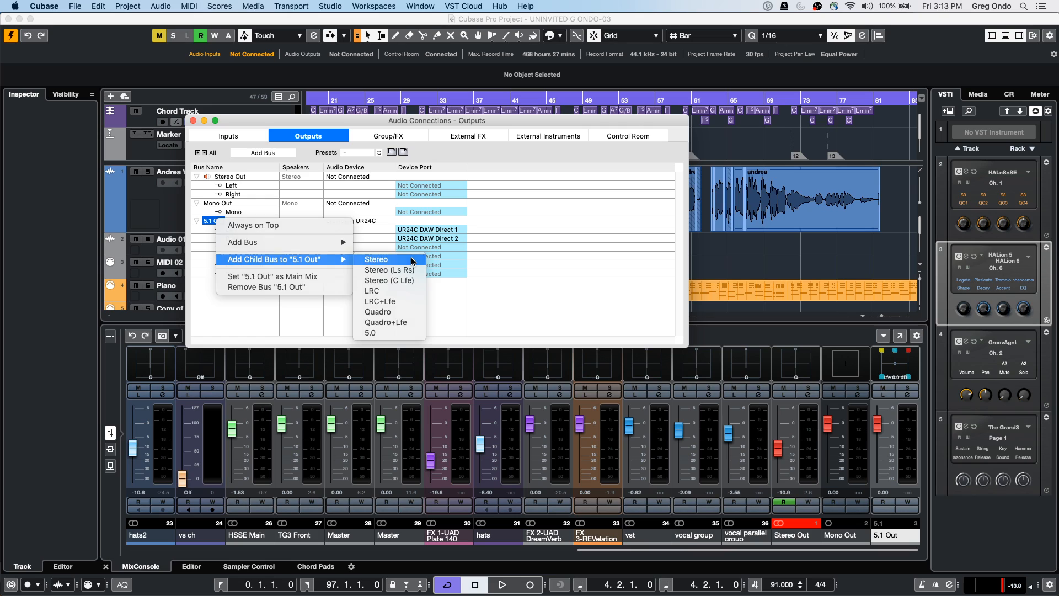
click(378, 259)
click(207, 282)
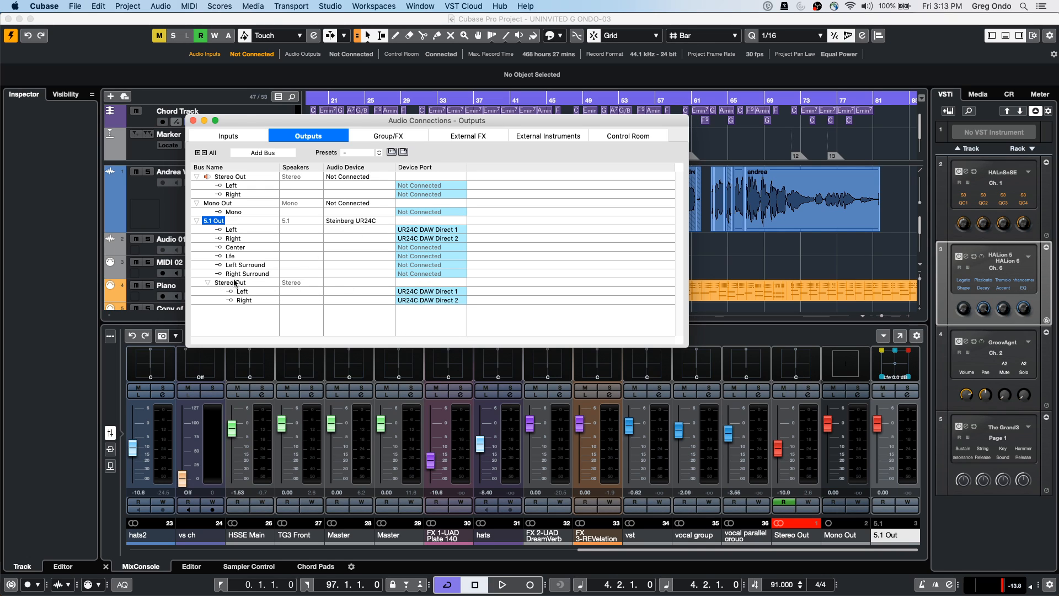
Add a second child bus, Stereo (Ls Rs), under 5.1 Out
right_click(216, 225)
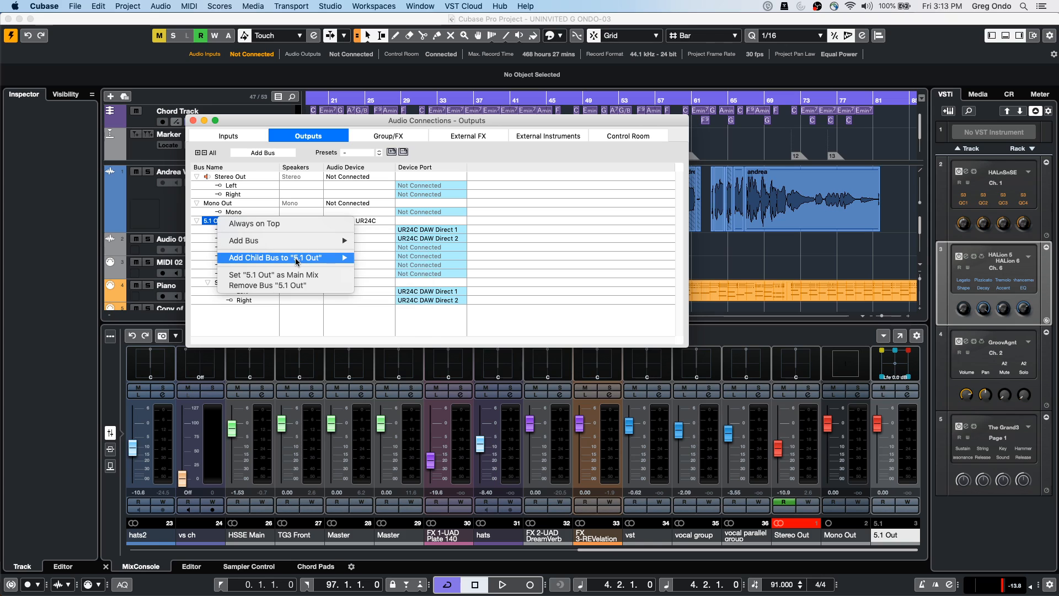
mouse_move(309, 257)
click(415, 269)
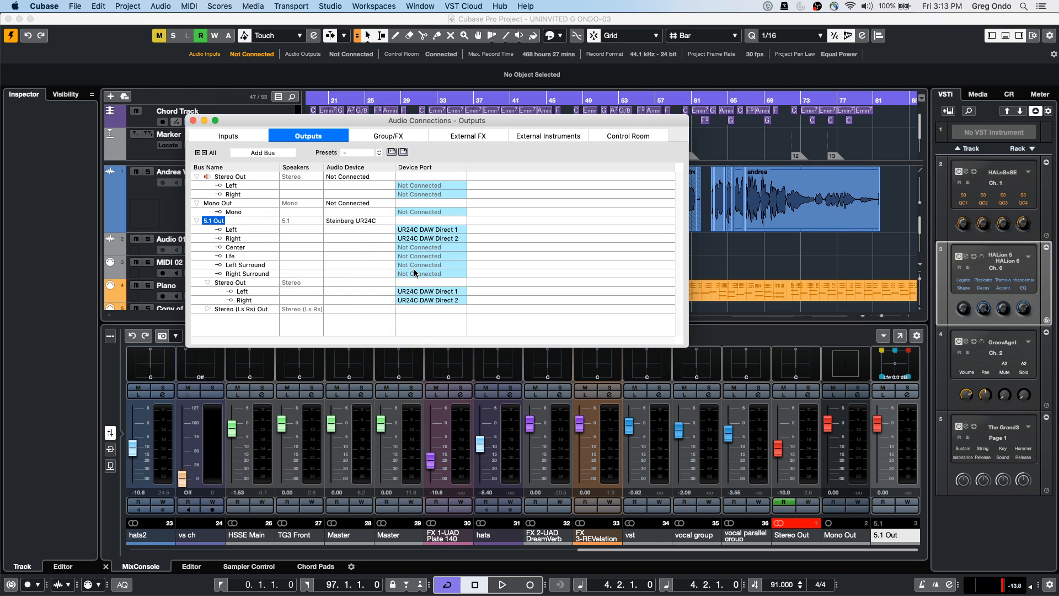
click(207, 309)
click(208, 309)
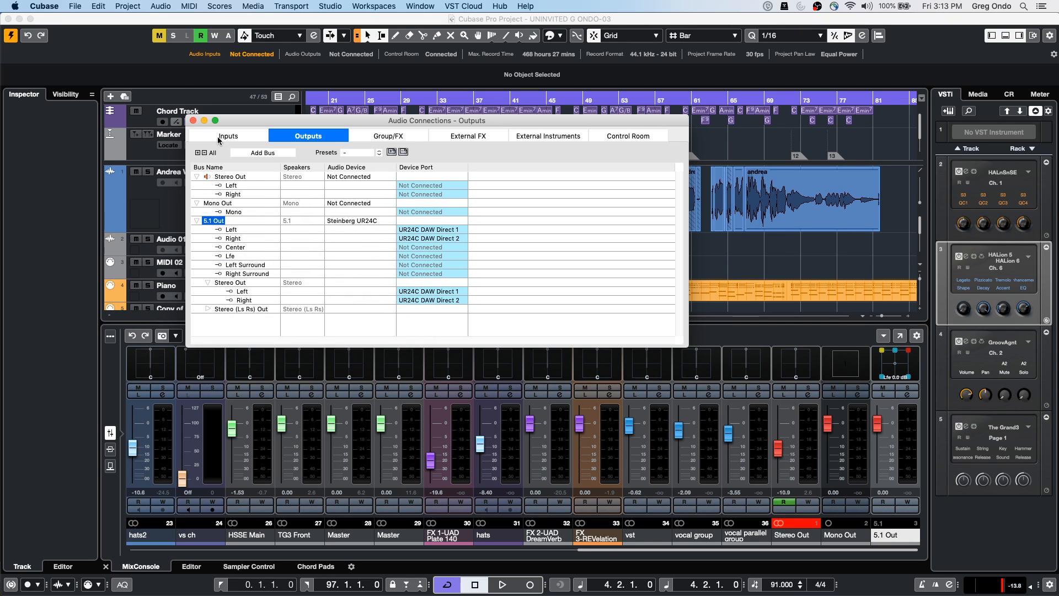
Review Audio 01's output list, now showing the 5.1 child buses, keeping 5.1 Out
click(193, 121)
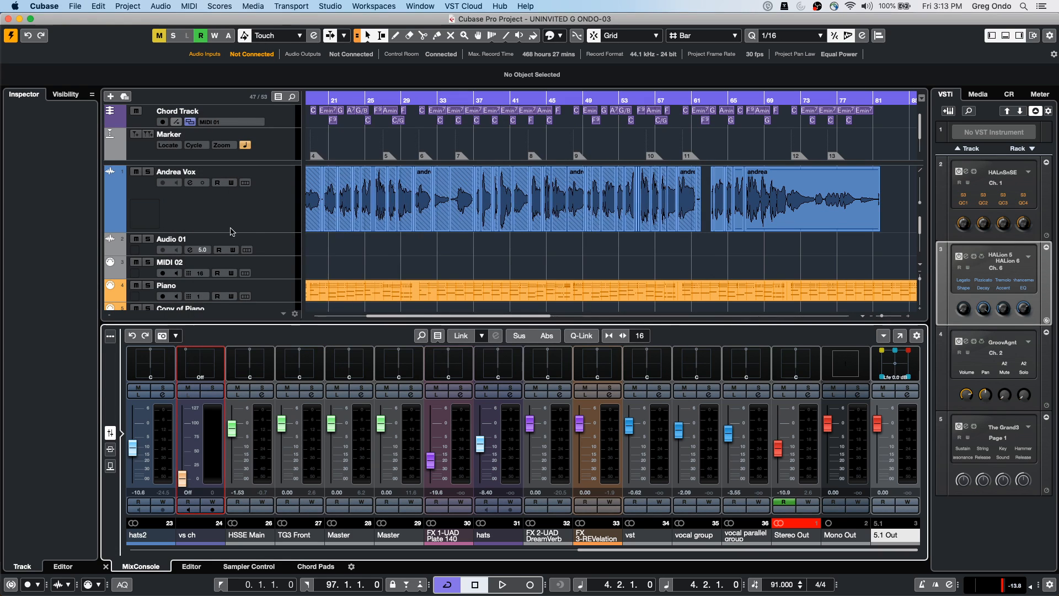
click(279, 254)
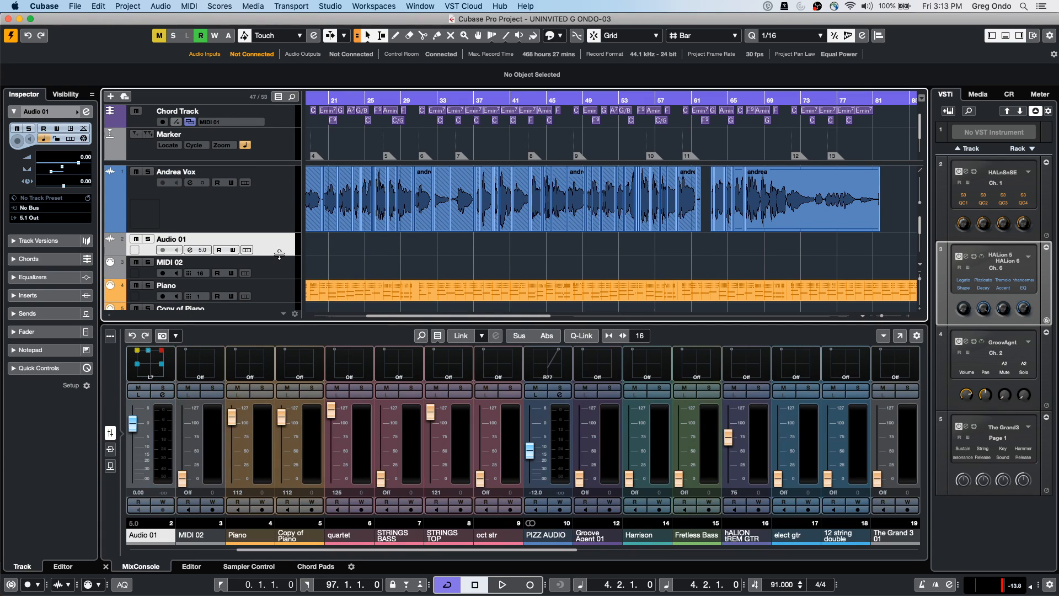
click(39, 218)
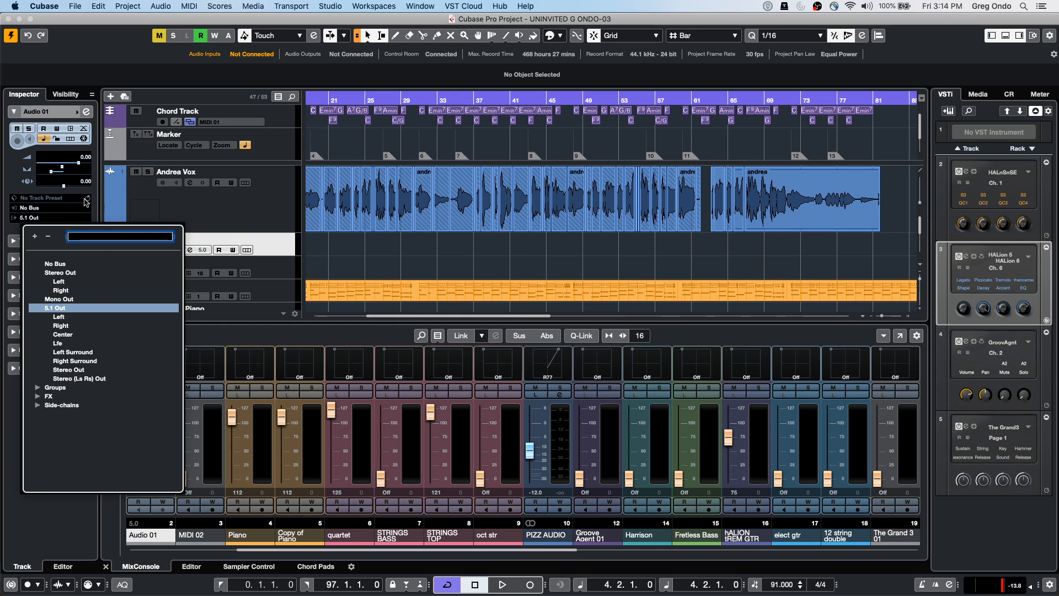
click(426, 257)
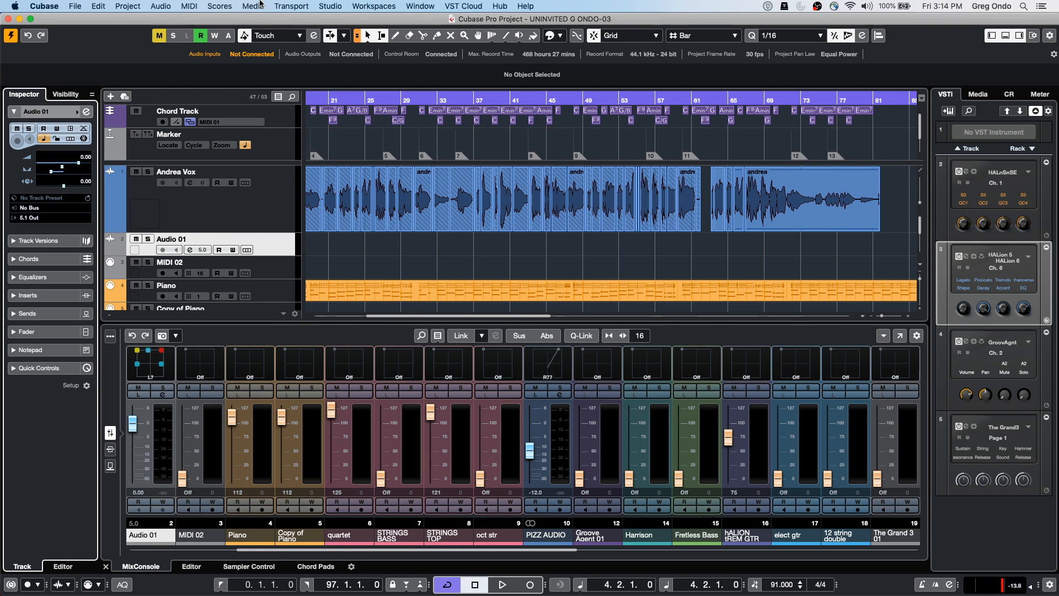
click(424, 6)
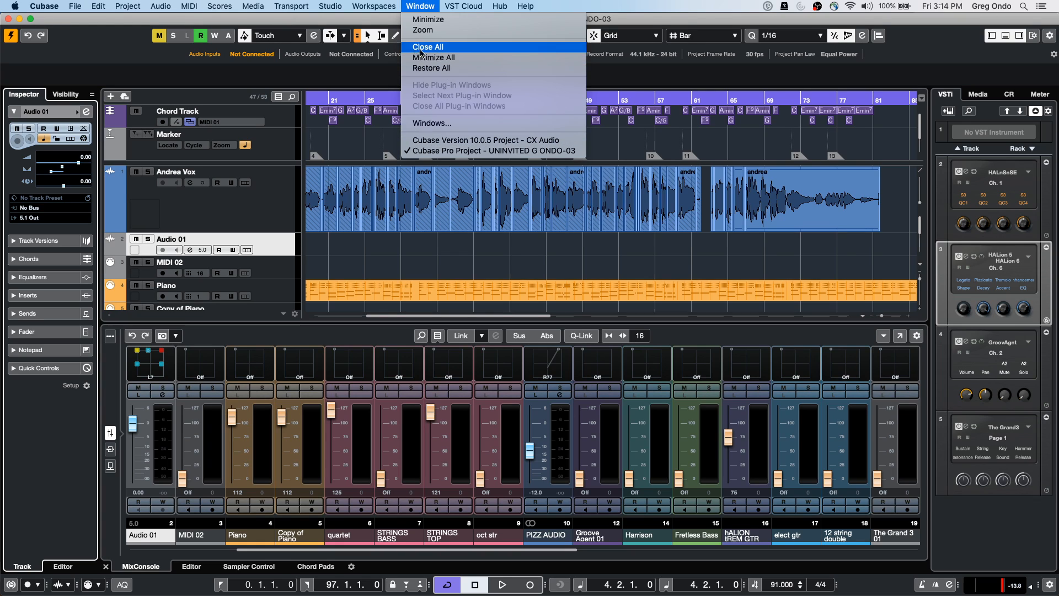
mouse_move(376, 10)
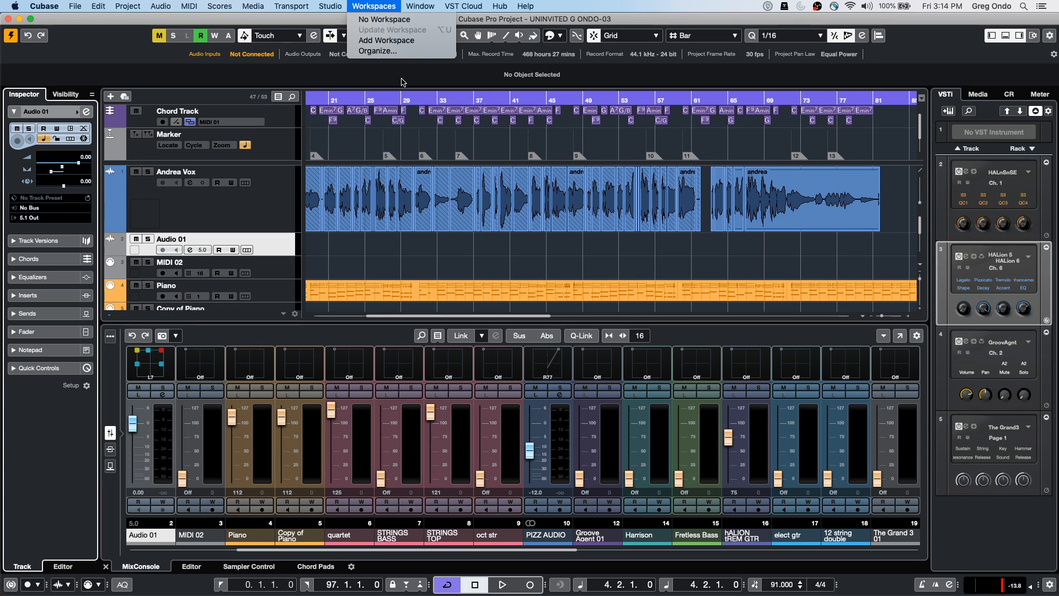
click(392, 243)
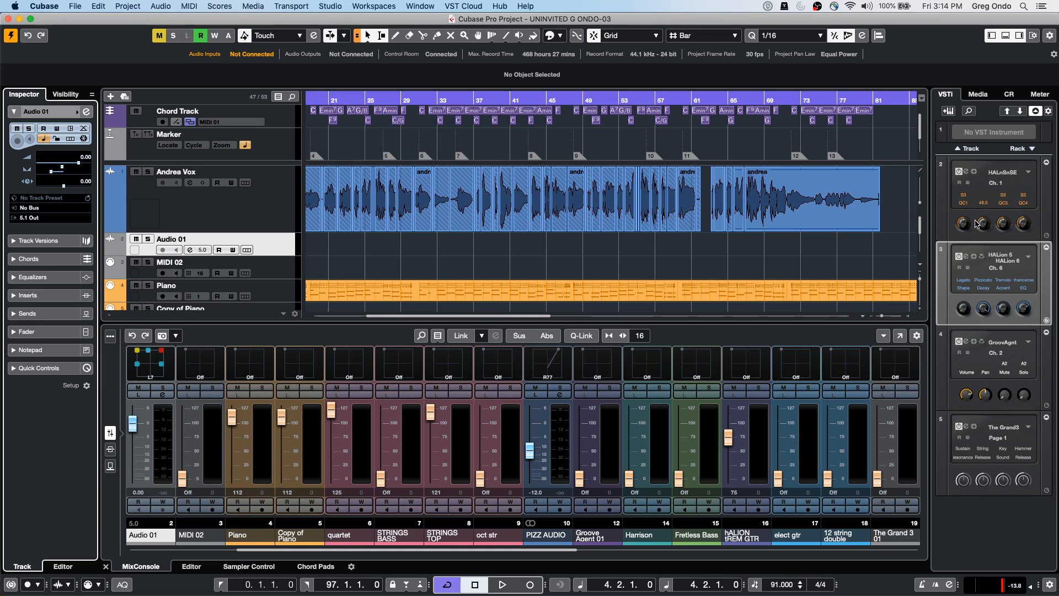
click(966, 260)
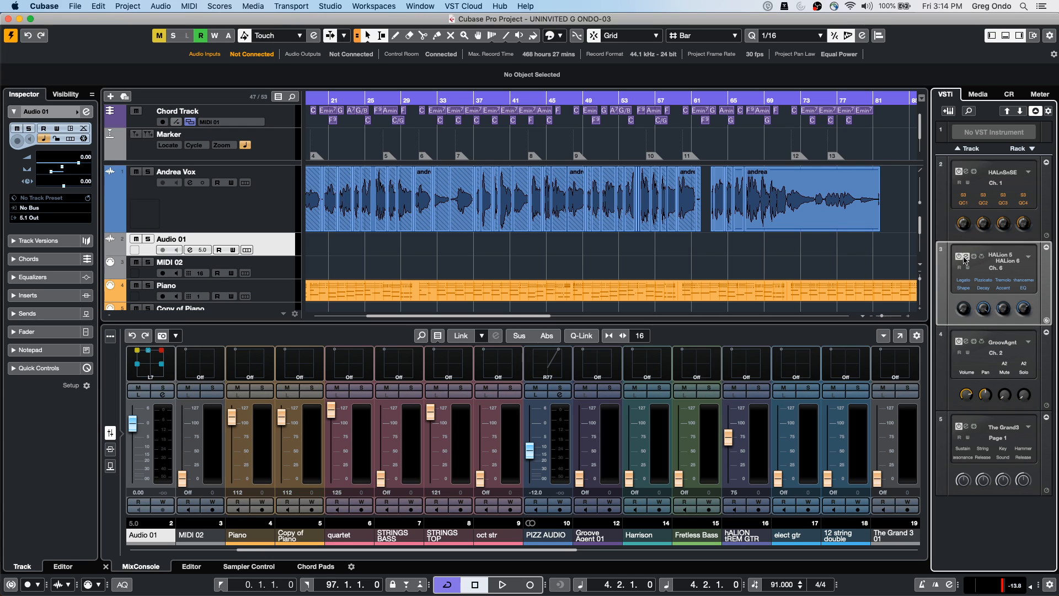
click(967, 257)
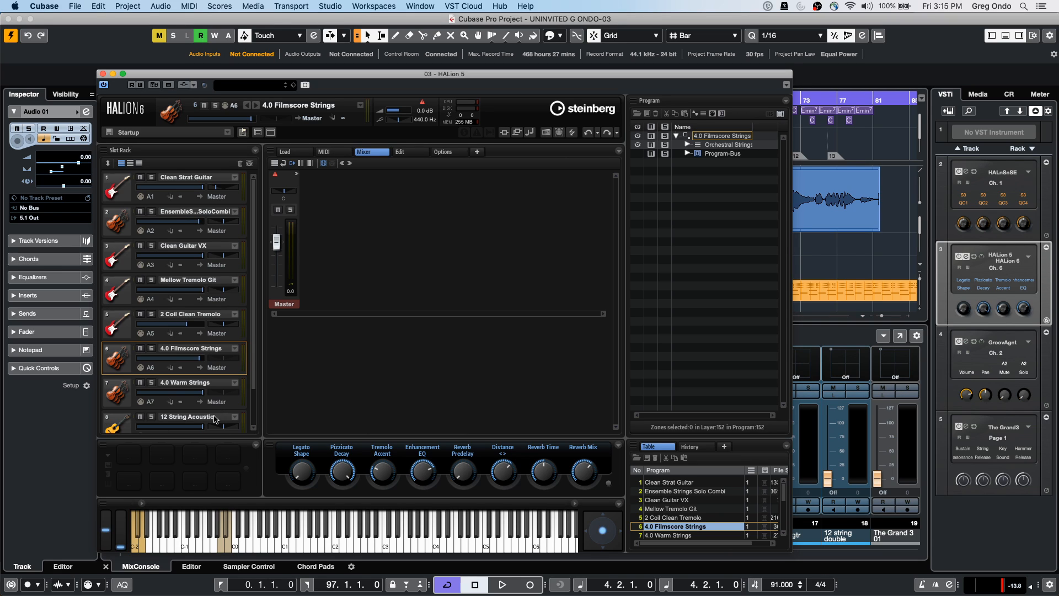
scroll(214, 419, down, 3)
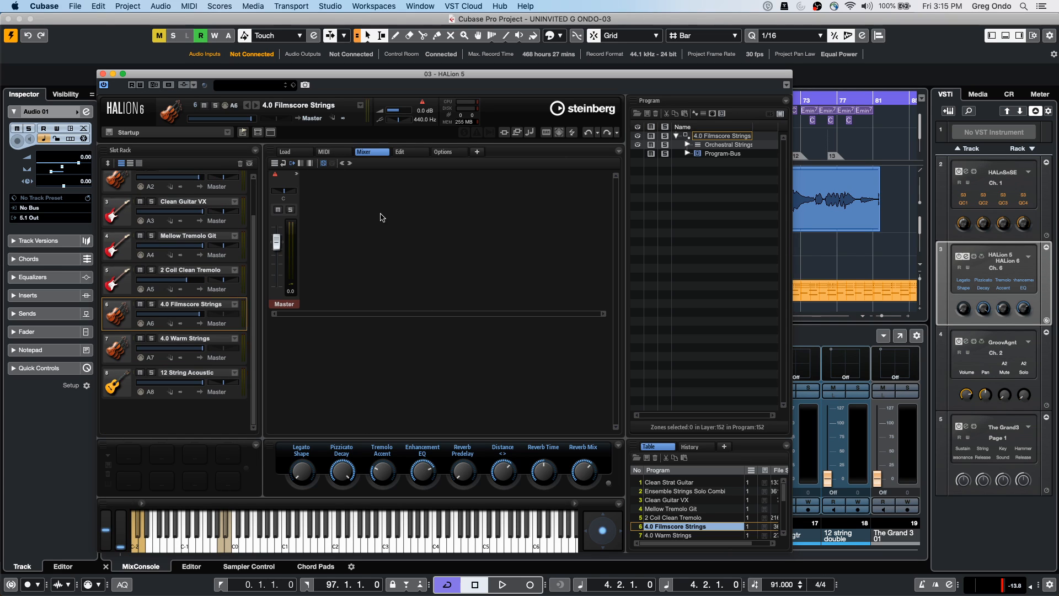
click(286, 152)
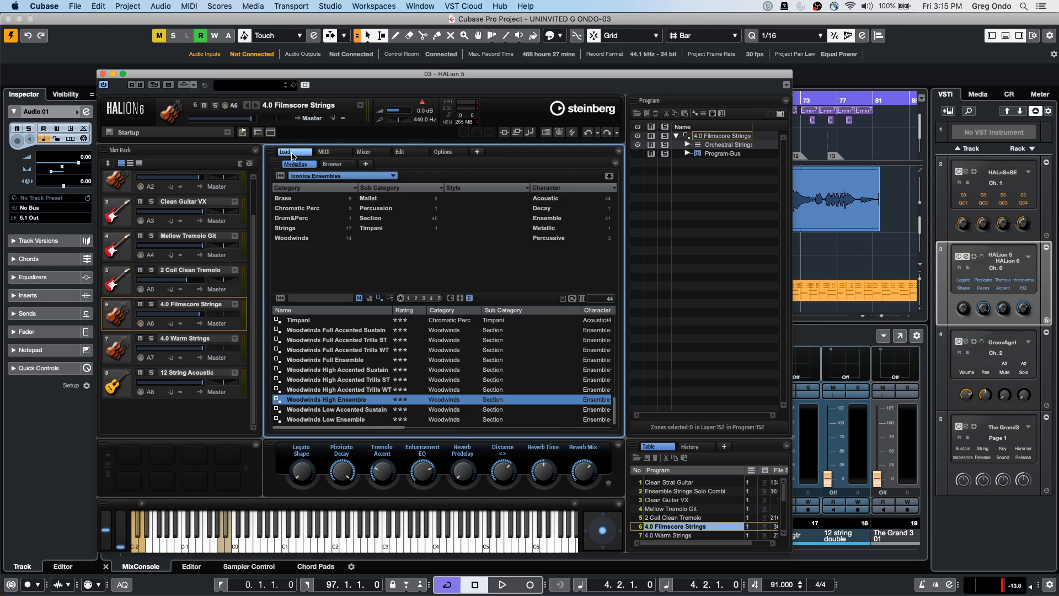
click(333, 177)
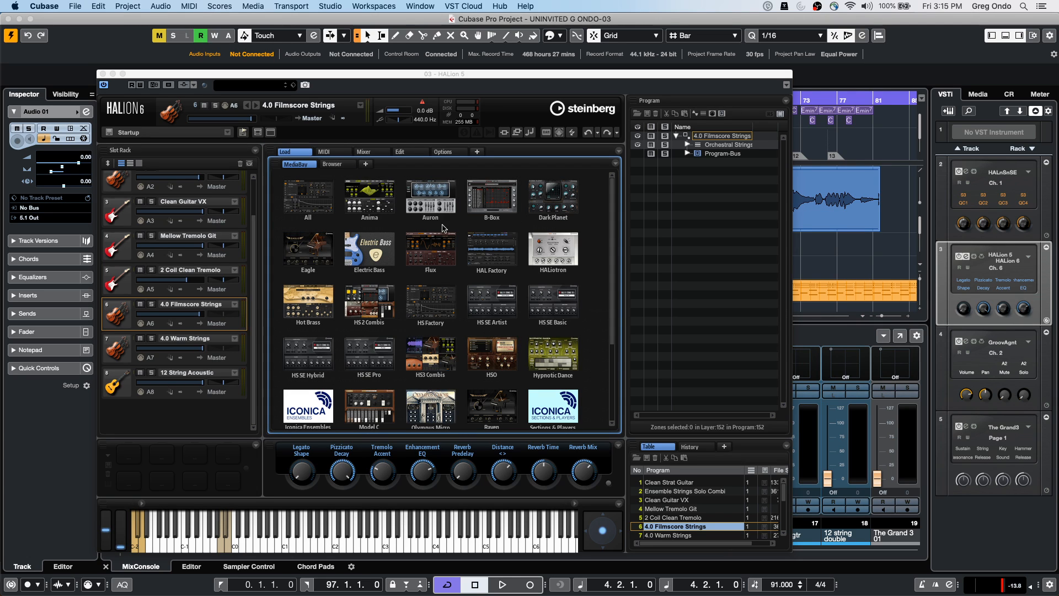
scroll(415, 378, down, 3)
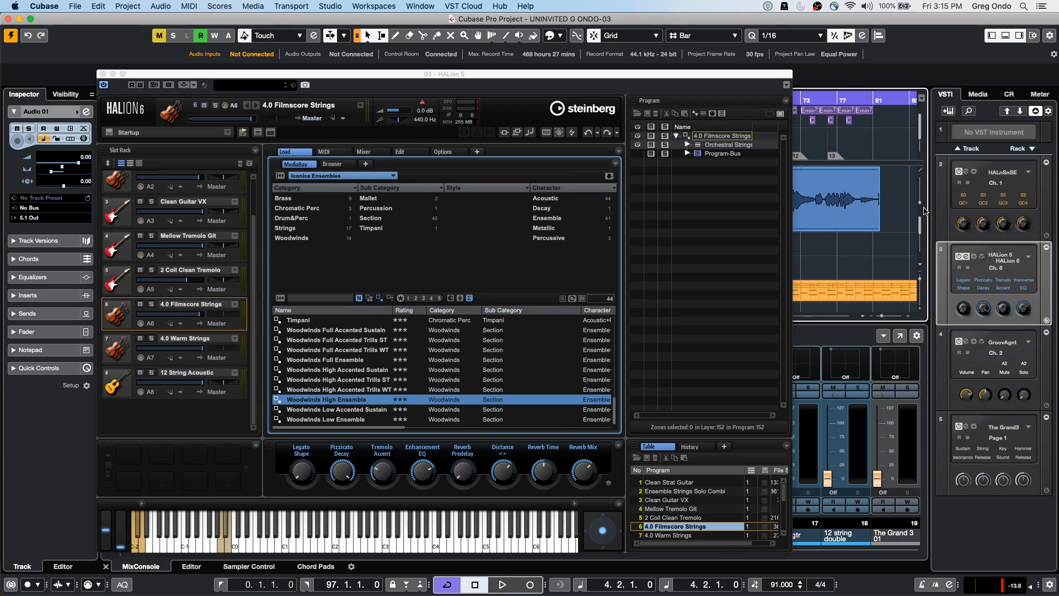
click(103, 73)
Add an instrument track using HALion Sonic SE, creating HALion Sonic SE 01
right_click(281, 243)
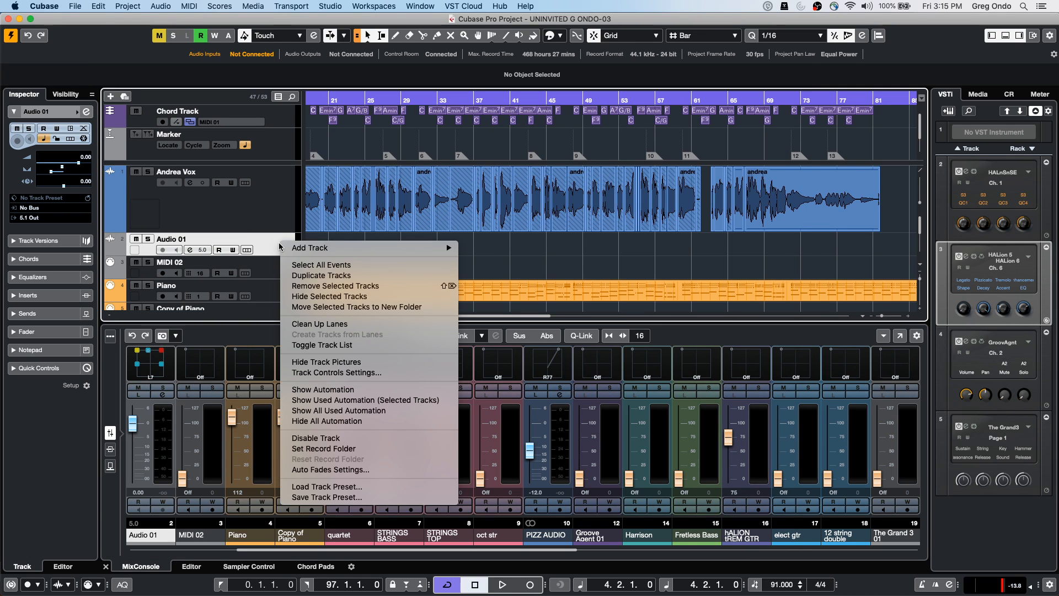
mouse_move(341, 249)
click(567, 264)
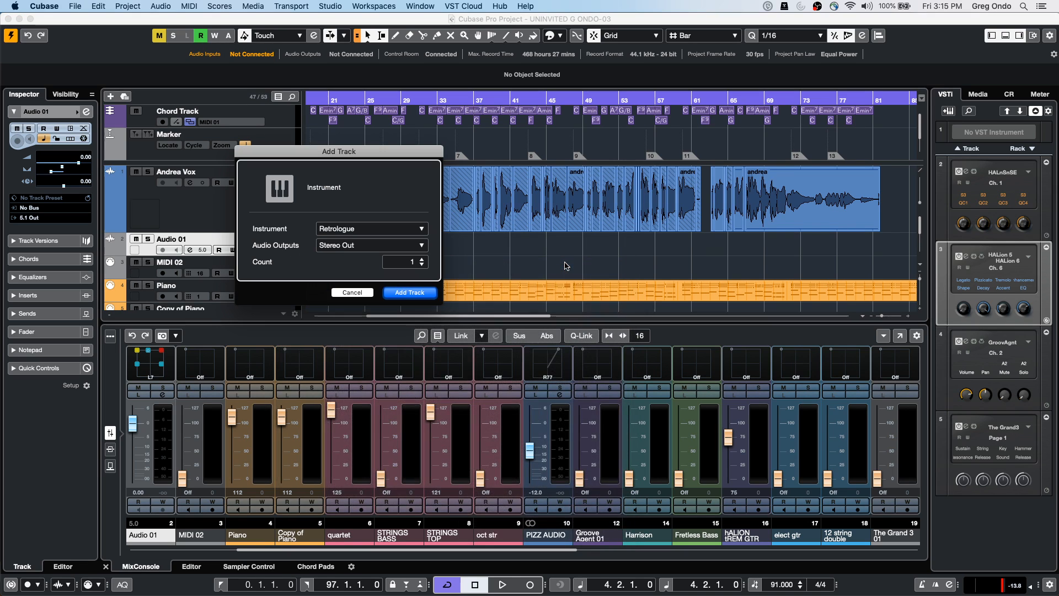
click(347, 230)
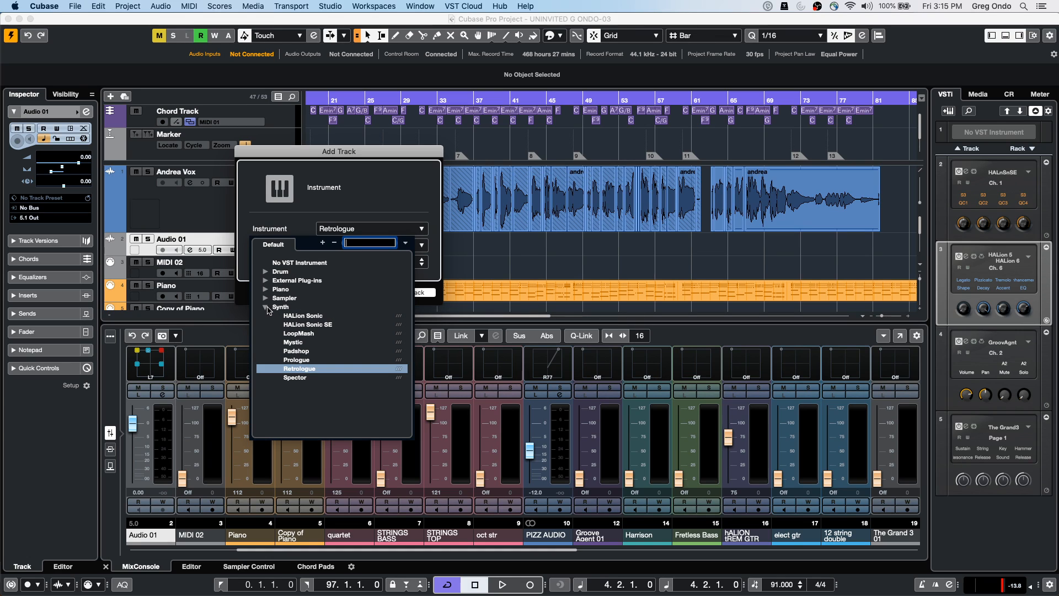
click(309, 324)
click(402, 294)
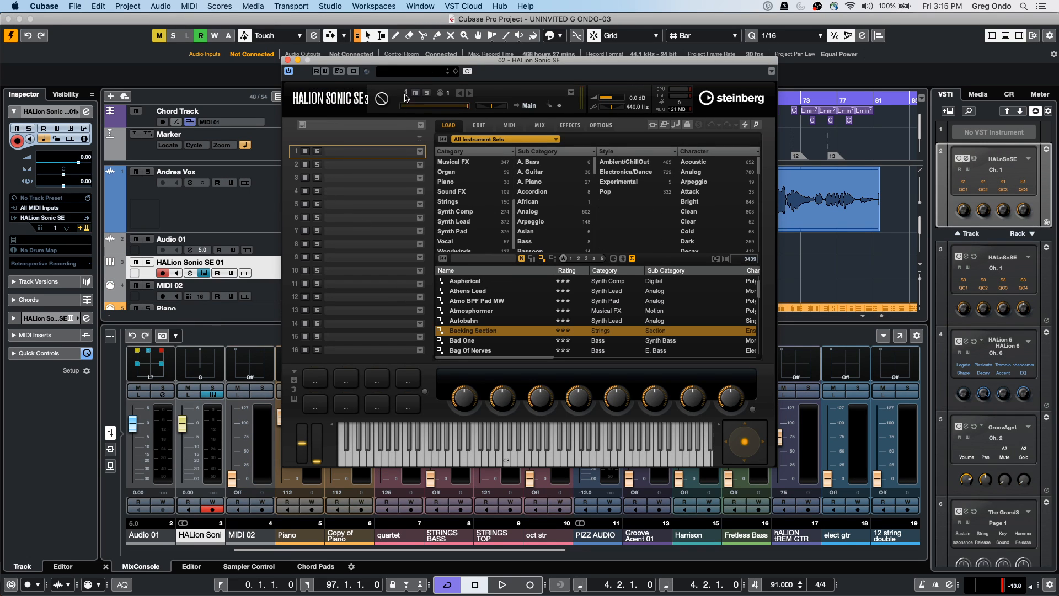
Open the All Instrument Sets selector on HALion Sonic SE's LOAD page
click(491, 140)
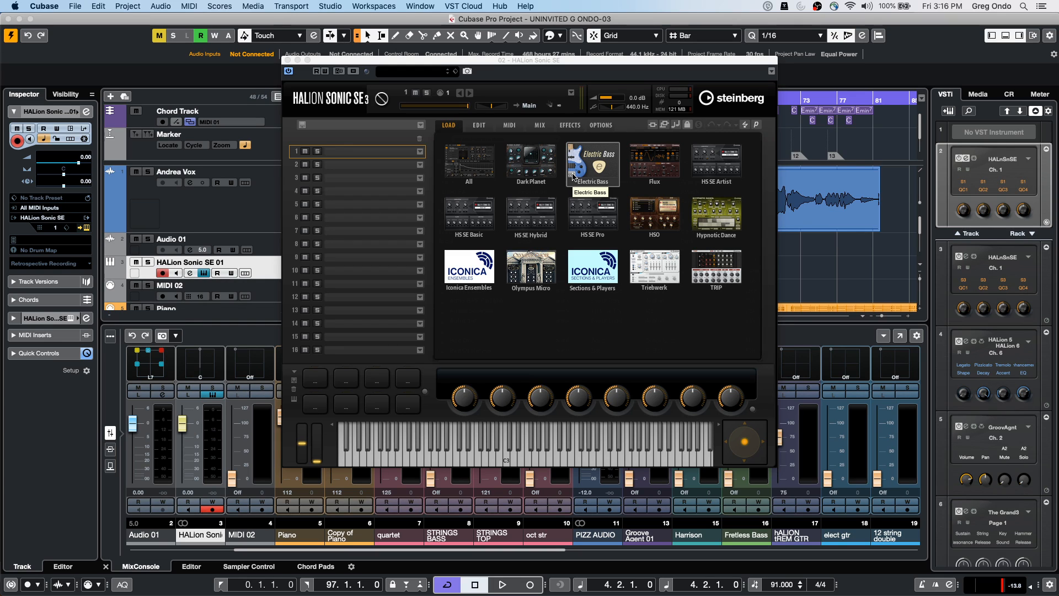
Close HALion Sonic SE, widen the transport bar, and zoom out on the ruler
click(287, 60)
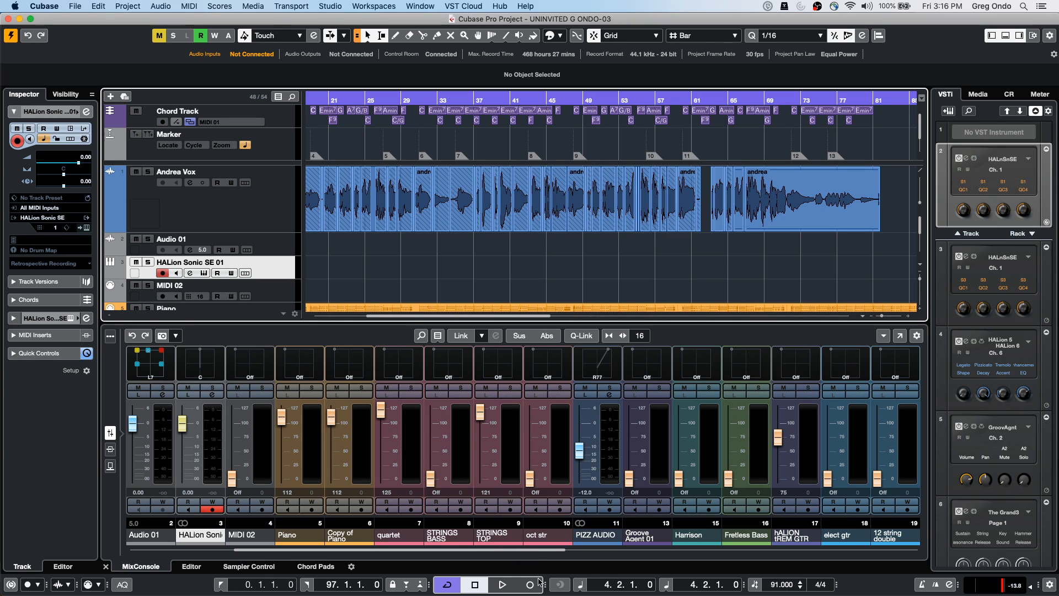
drag(545, 585, 480, 585)
drag(544, 585, 587, 584)
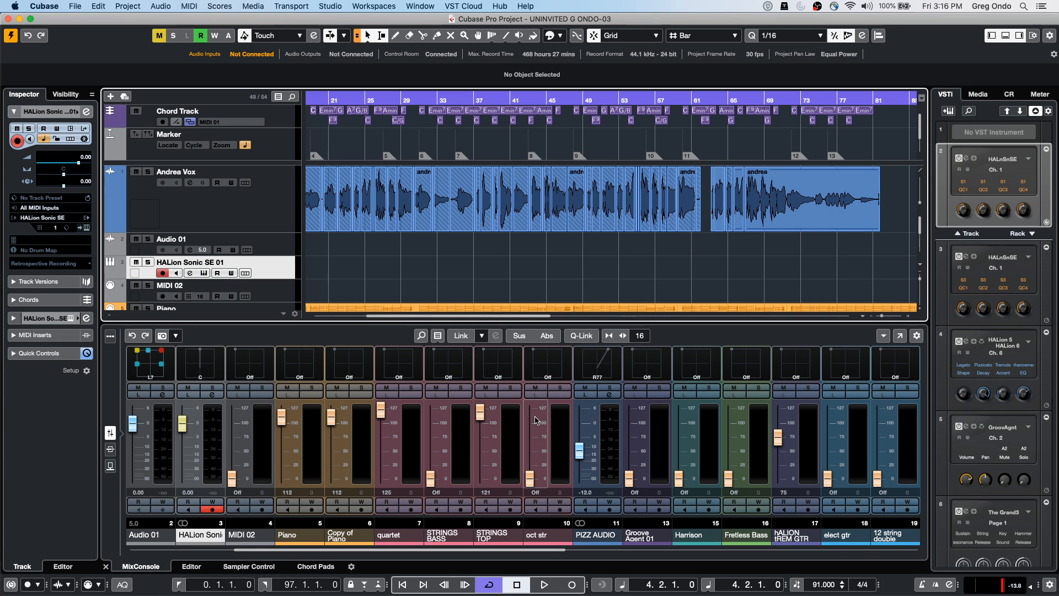
drag(373, 99, 373, 78)
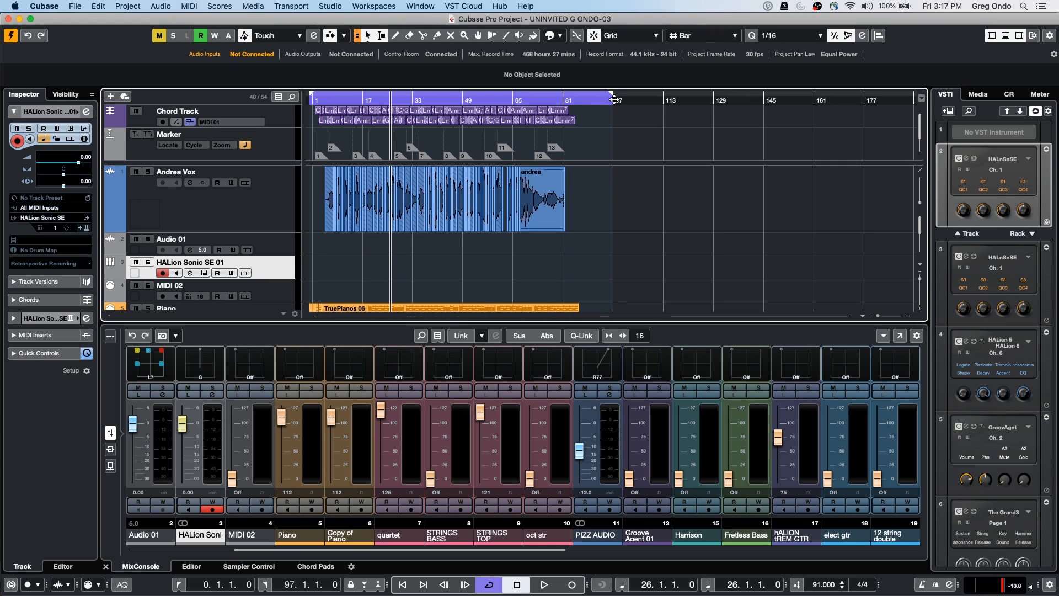
Turn on Punch Out with the O shortcut
key(o)
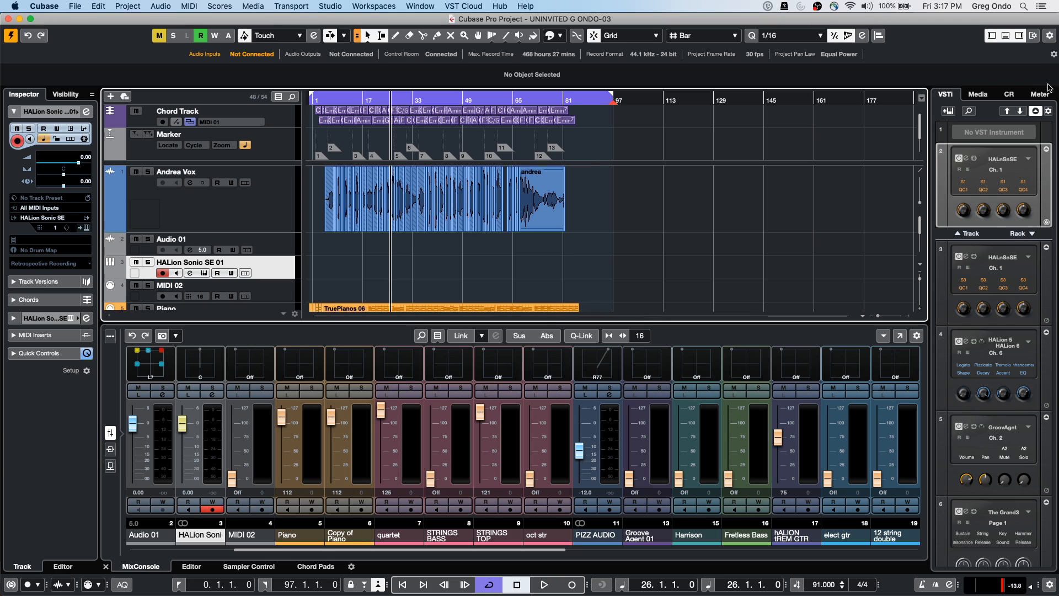
Open the andrea_03 take in VariAudio and float the Sample Editor in a separate window
click(543, 215)
double_click(544, 216)
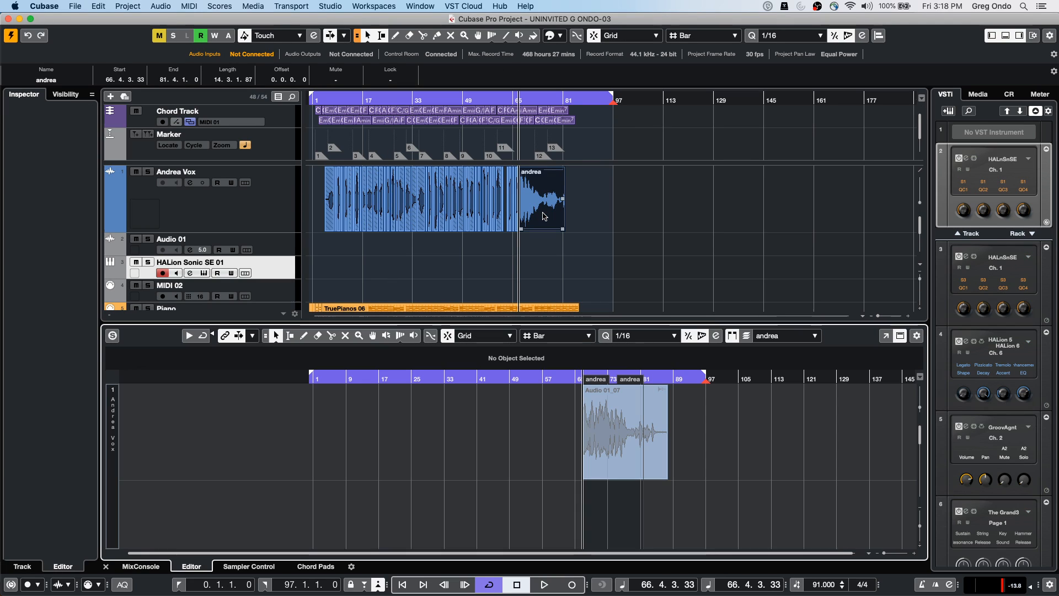
click(330, 217)
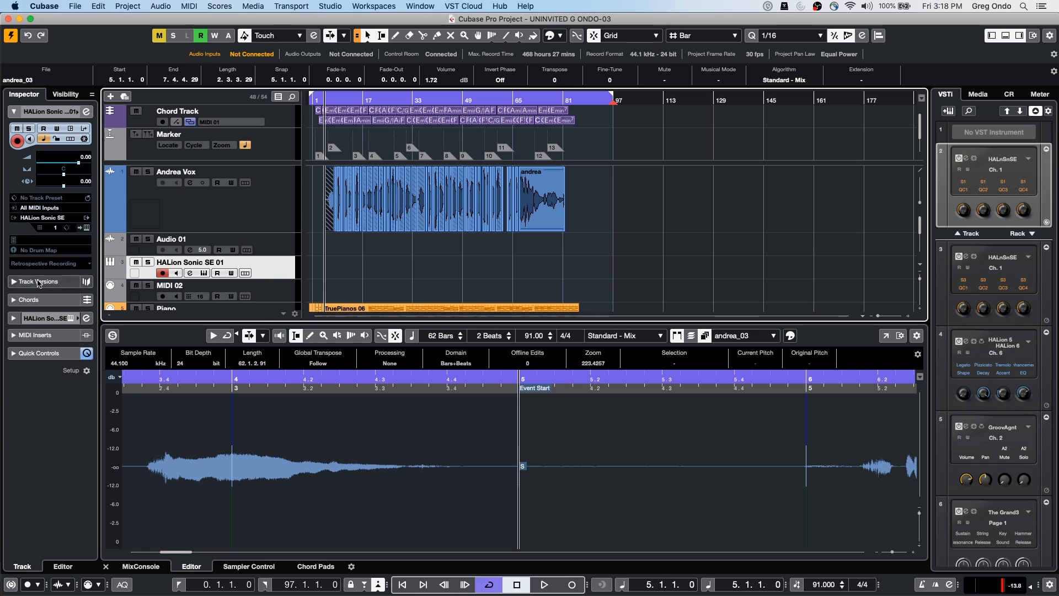
click(179, 433)
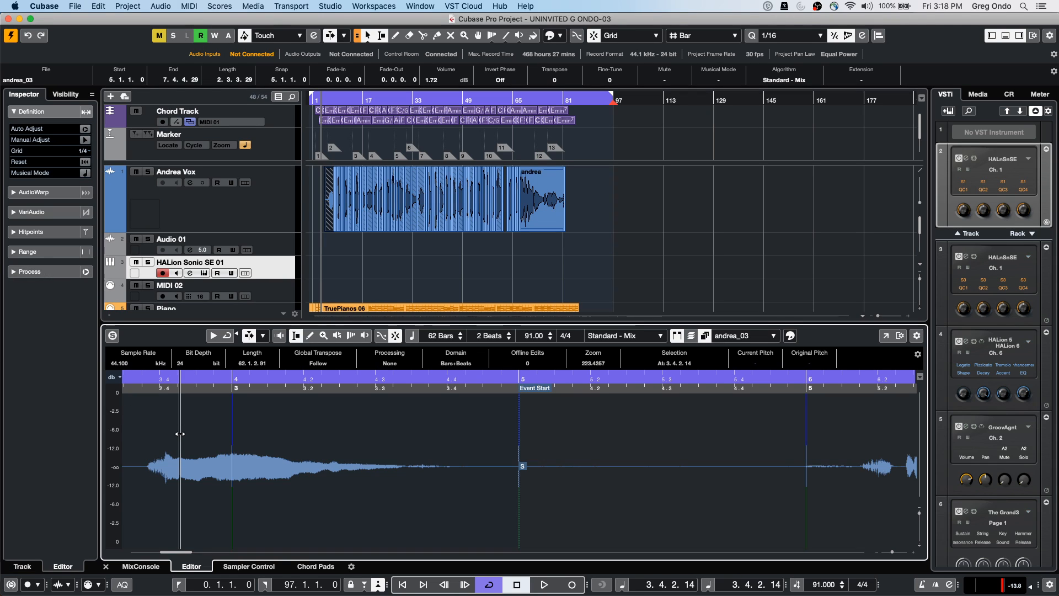
click(50, 212)
click(87, 171)
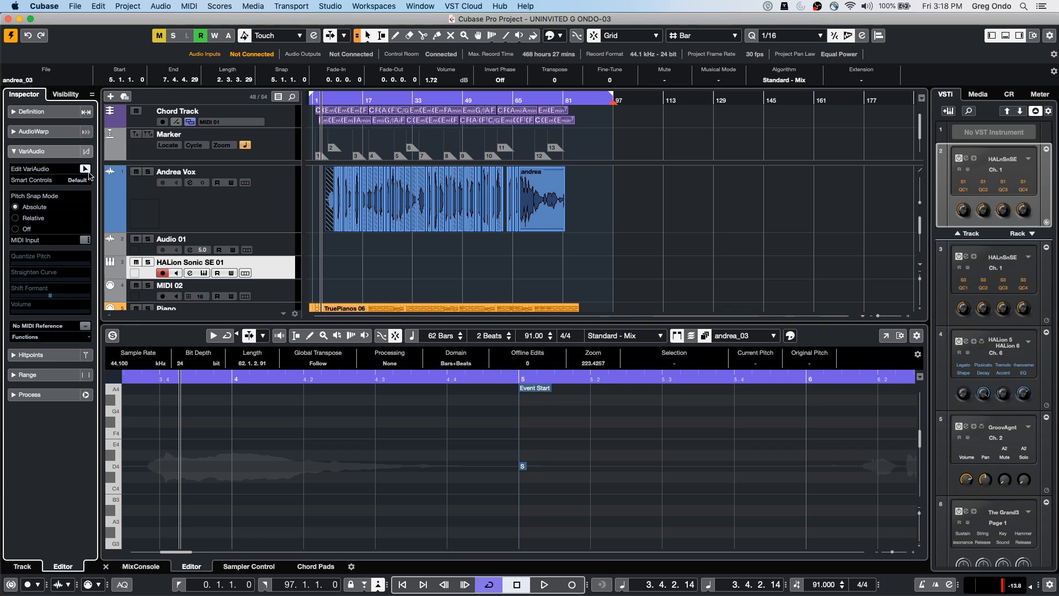
click(885, 335)
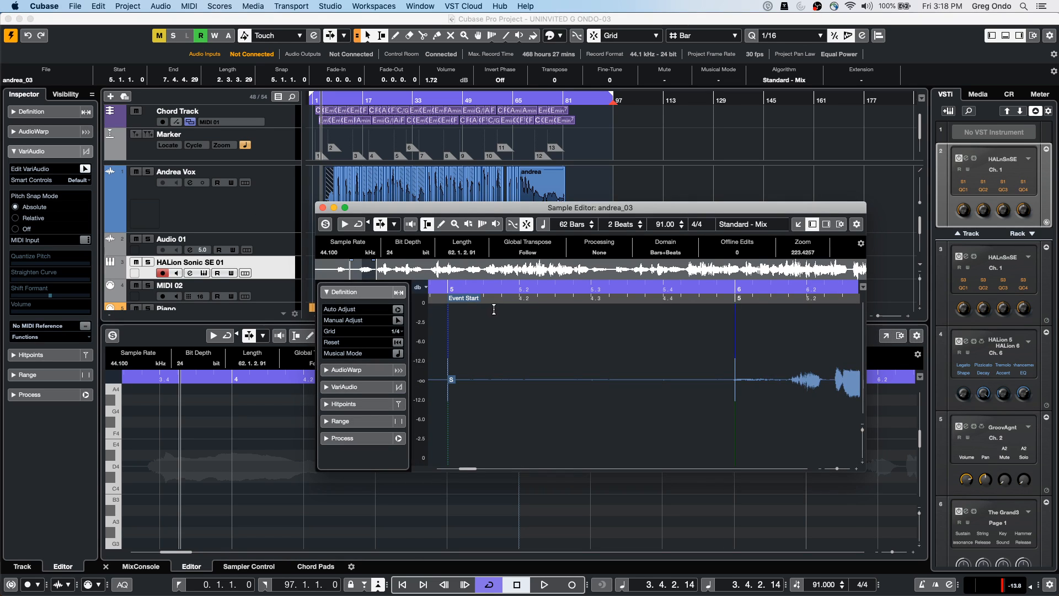
Maximize the Sample Editor, enable Edit VariAudio on andrea_03, and shorten a bar 6 note segment
click(345, 207)
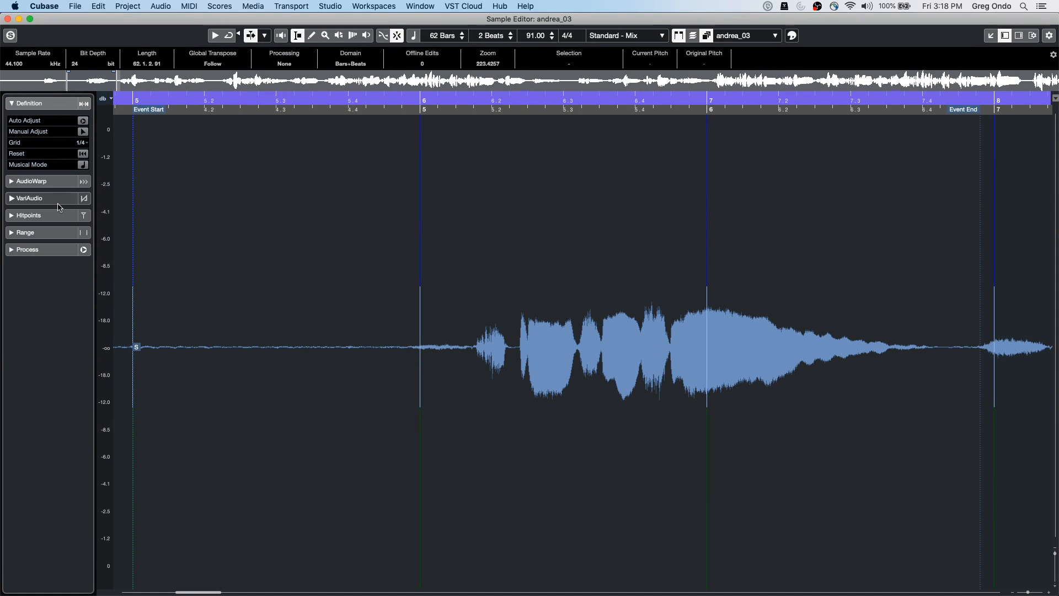
click(77, 198)
click(83, 155)
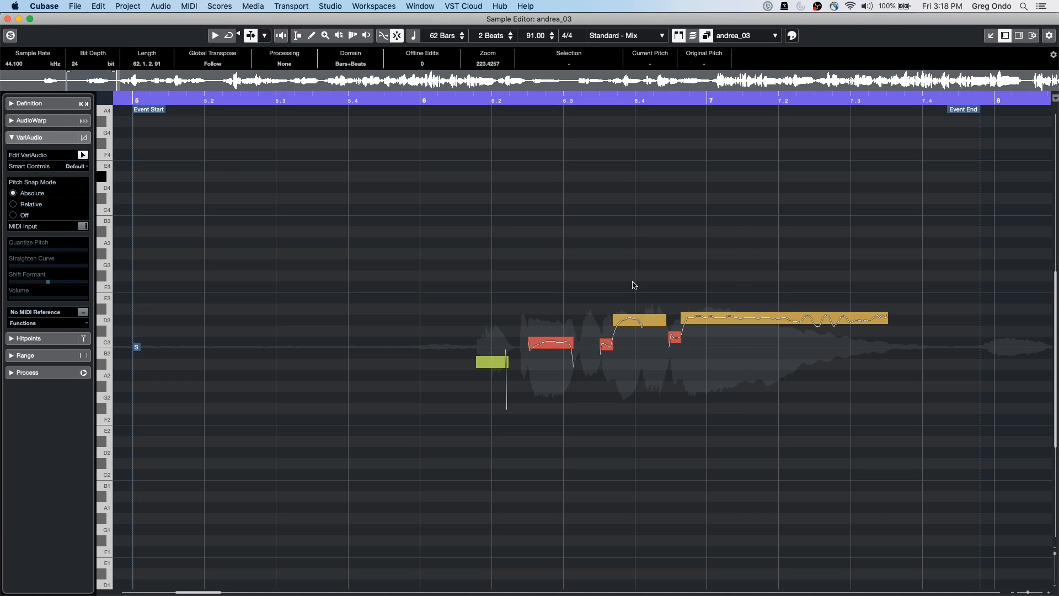
drag(344, 100, 343, 86)
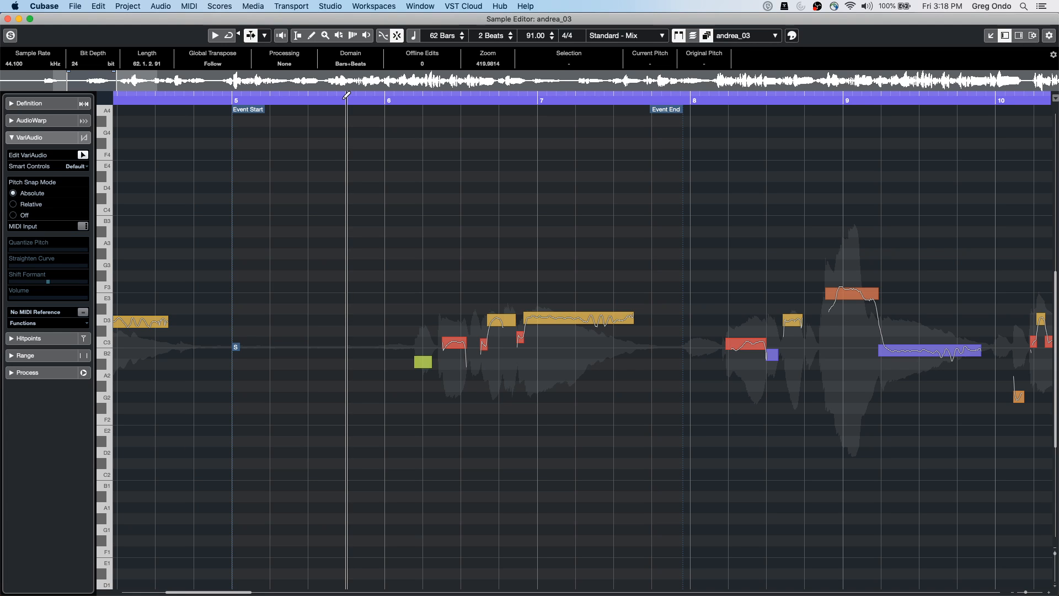
drag(412, 286, 613, 393)
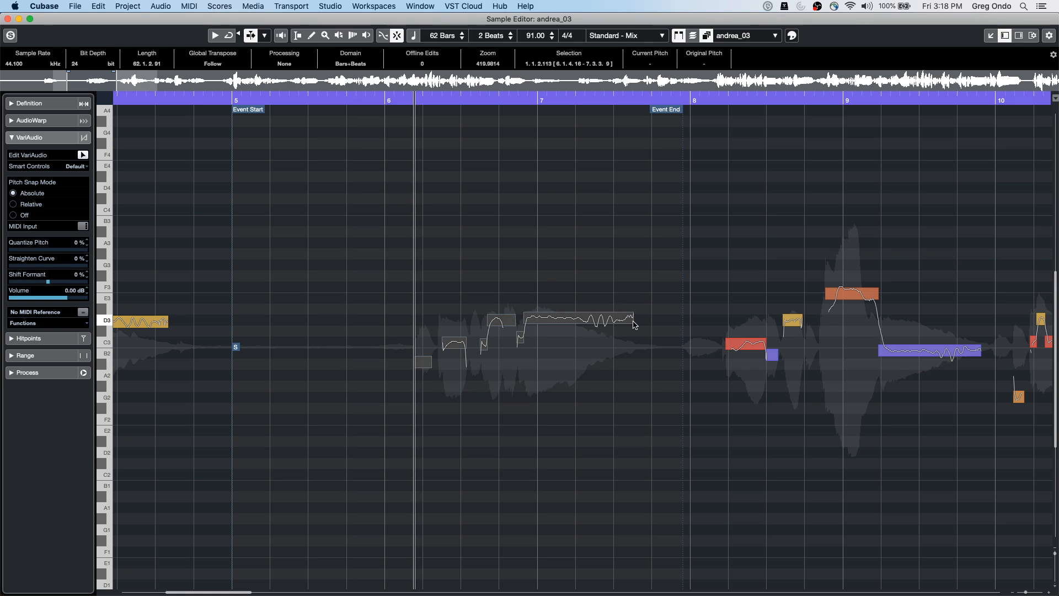
drag(633, 322, 616, 323)
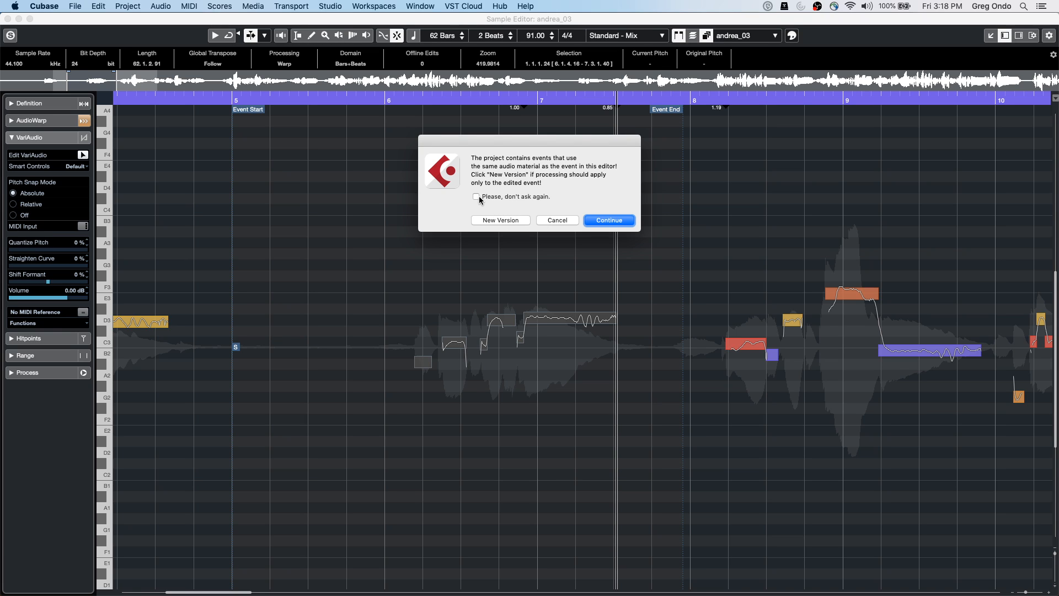
On new version andrea_03 (3), stretch the short notes before the D3 note, then undo it
click(492, 220)
drag(402, 286, 611, 319)
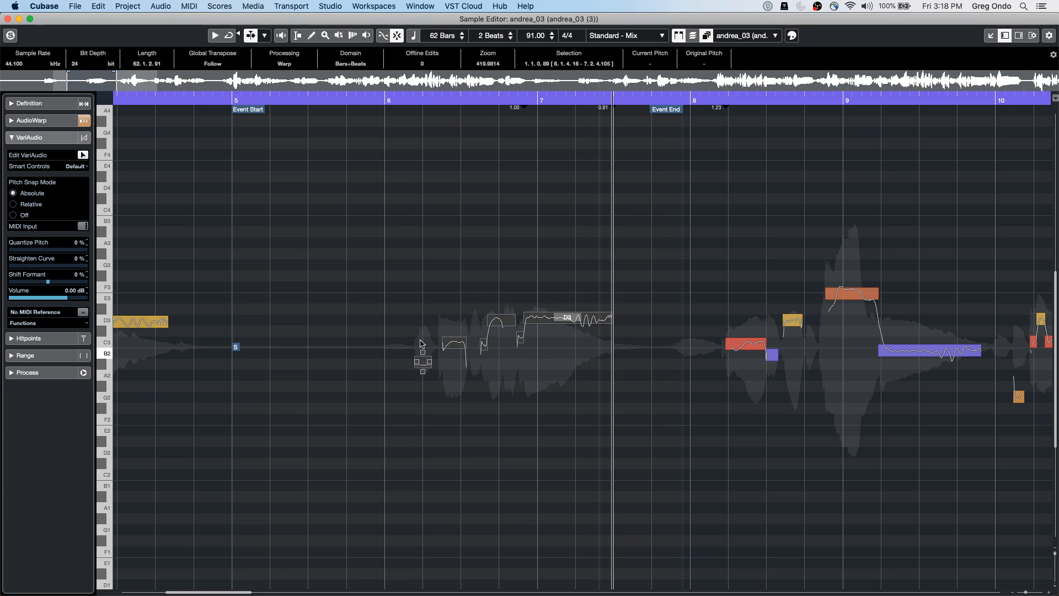
click(421, 348)
drag(397, 295, 528, 376)
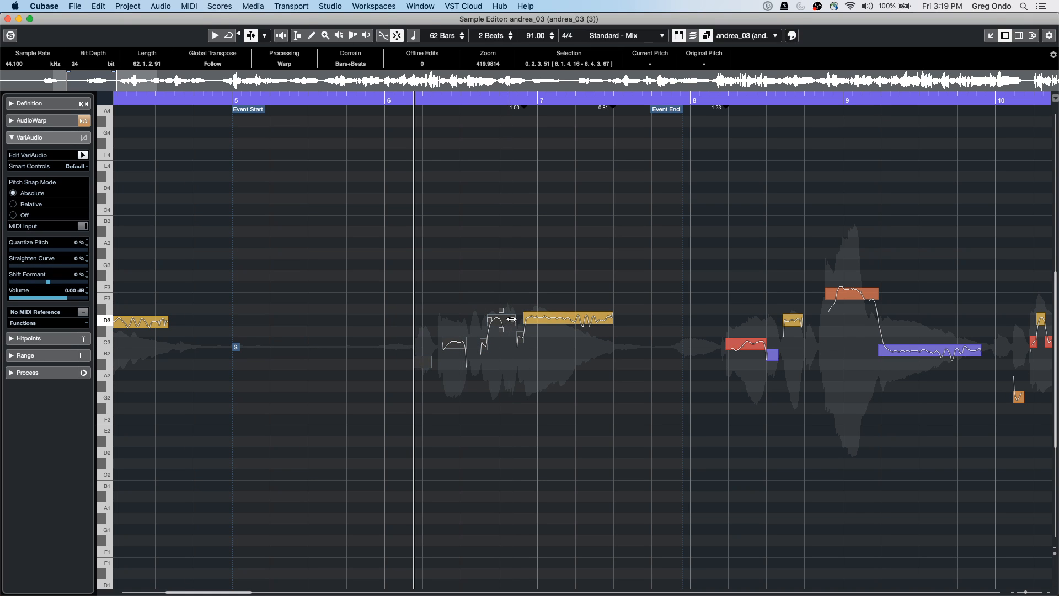
mouse_move(512, 319)
mouse_down()
mouse_move(502, 319)
mouse_move(513, 319)
mouse_up()
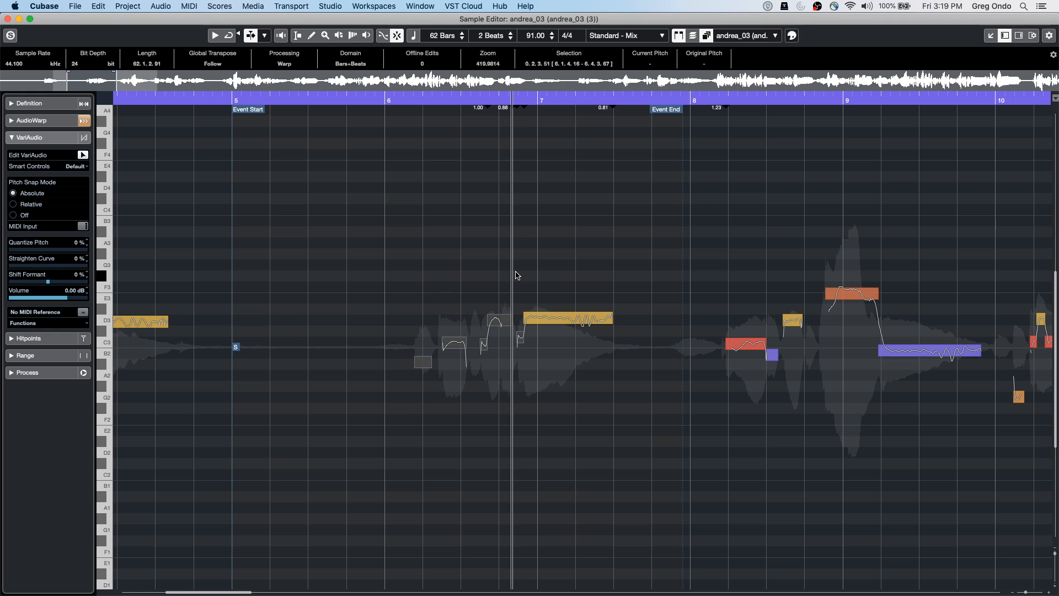
click(375, 265)
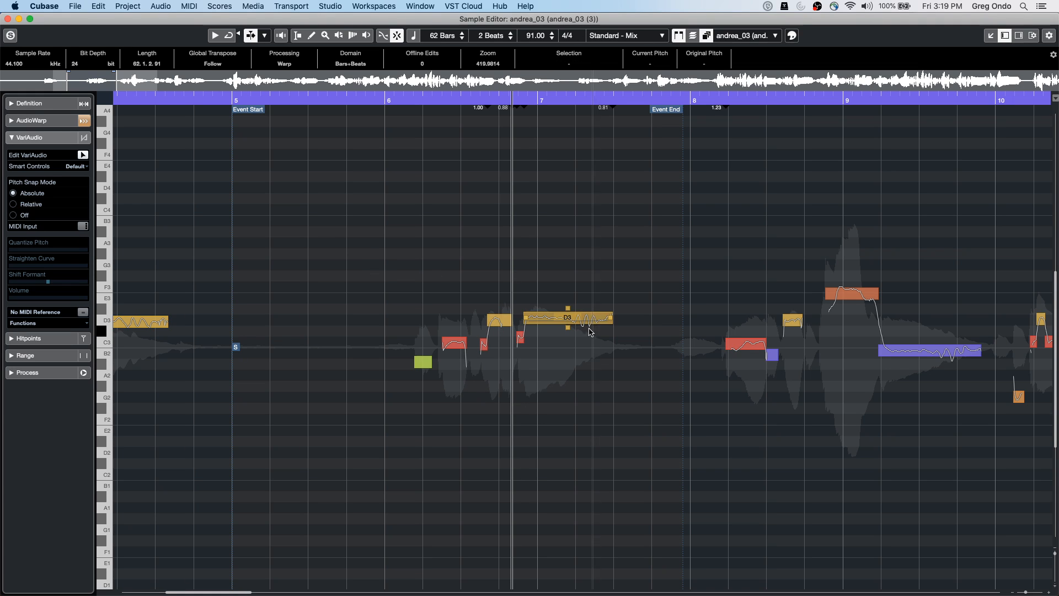
key(super+z)
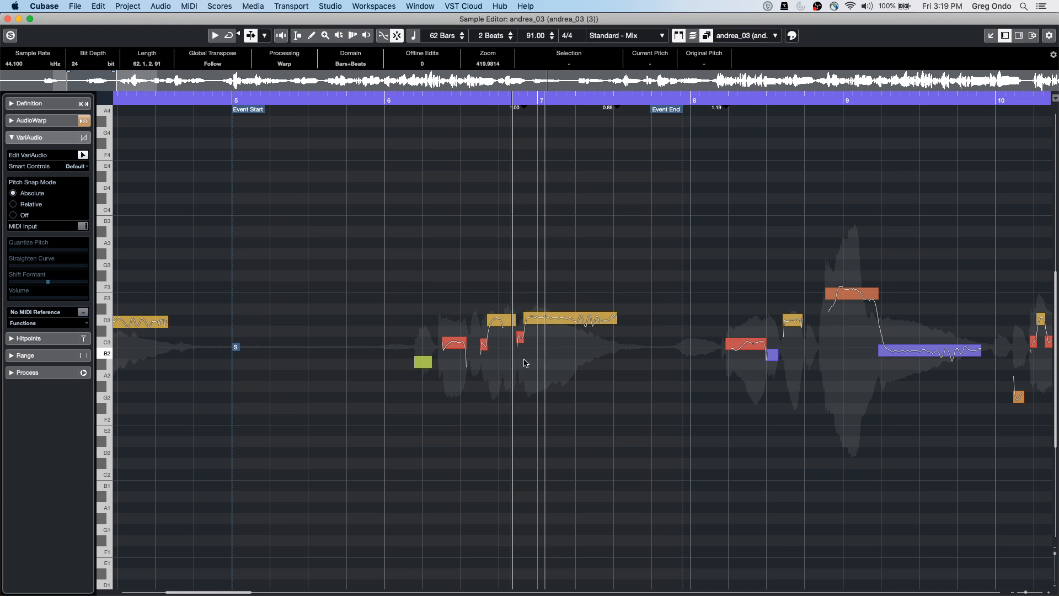
Select and deselect the six notes up to D3, then close the floating Sample Editor
drag(395, 293, 595, 396)
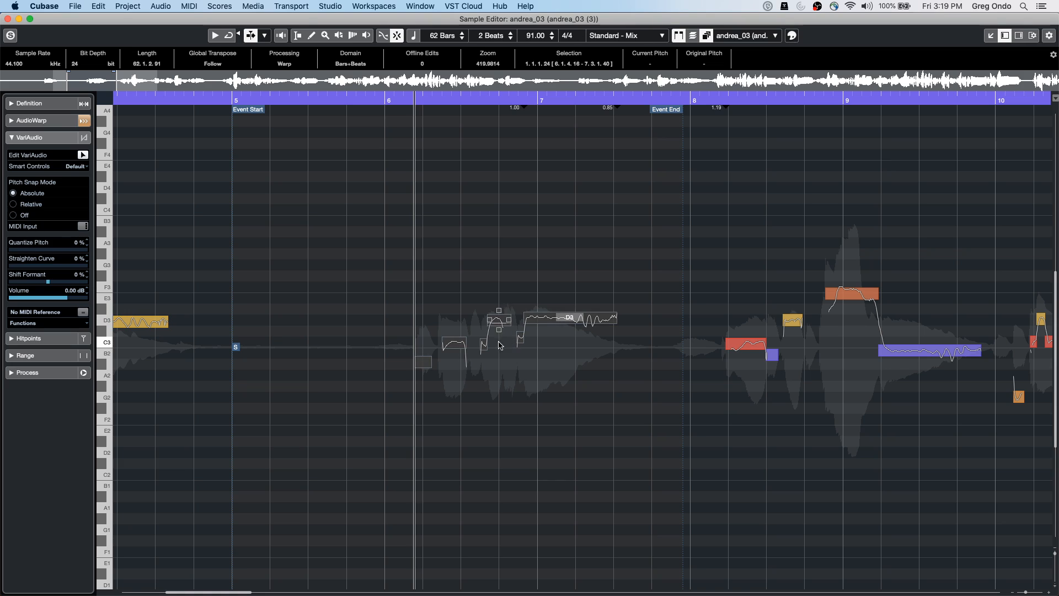
click(469, 303)
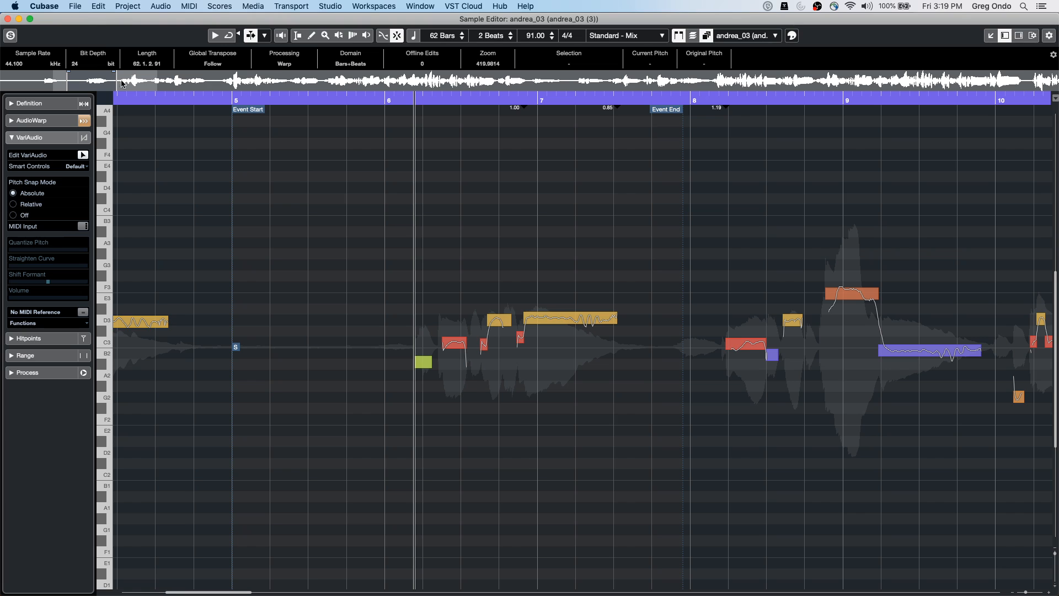
click(7, 18)
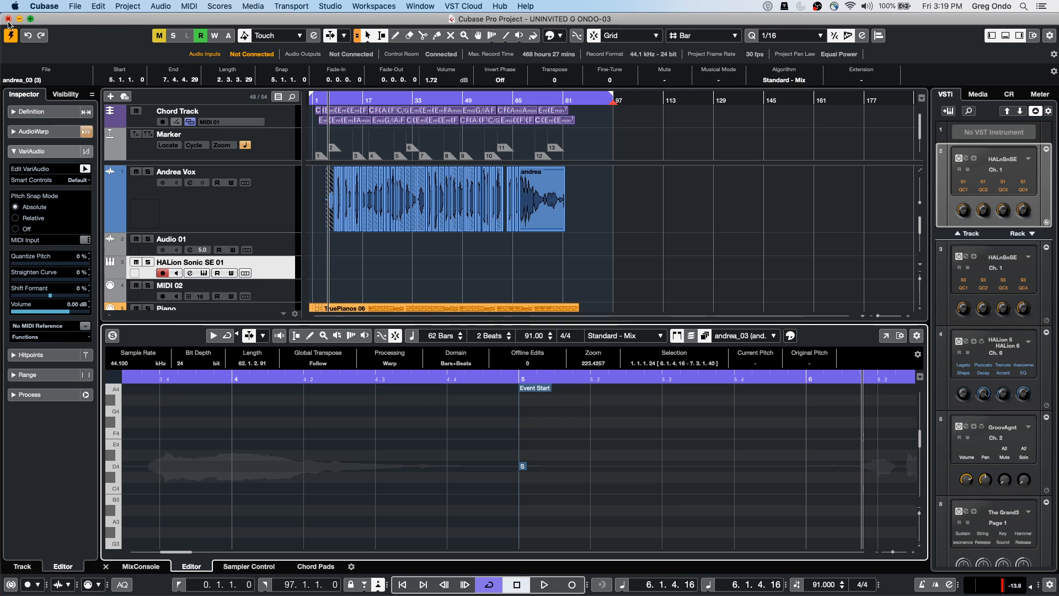
Review the Export Video settings without exporting, then show the MixConsole in the lower zone
click(74, 6)
mouse_move(118, 170)
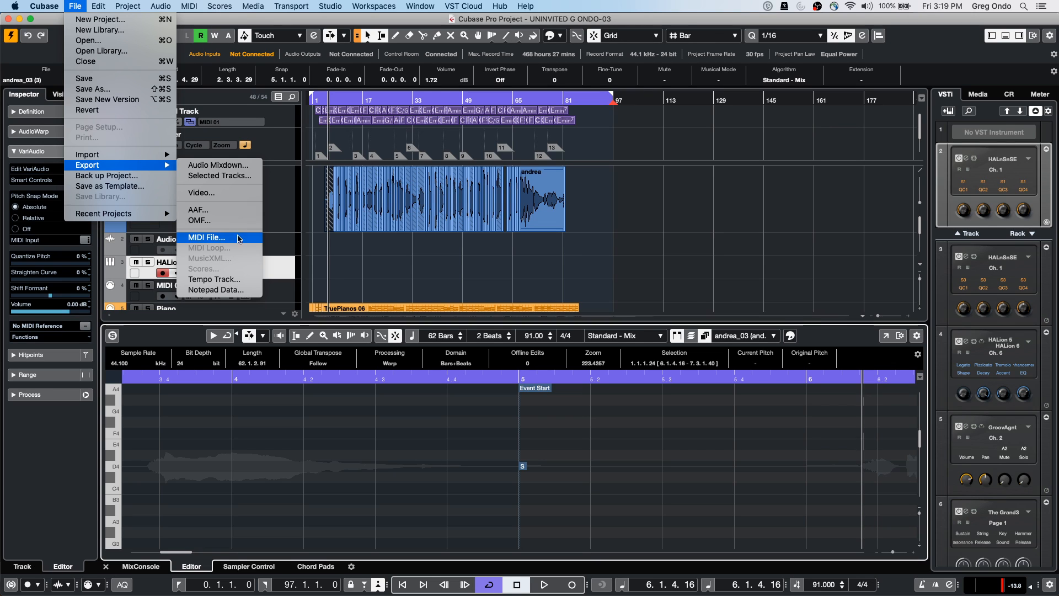
click(244, 194)
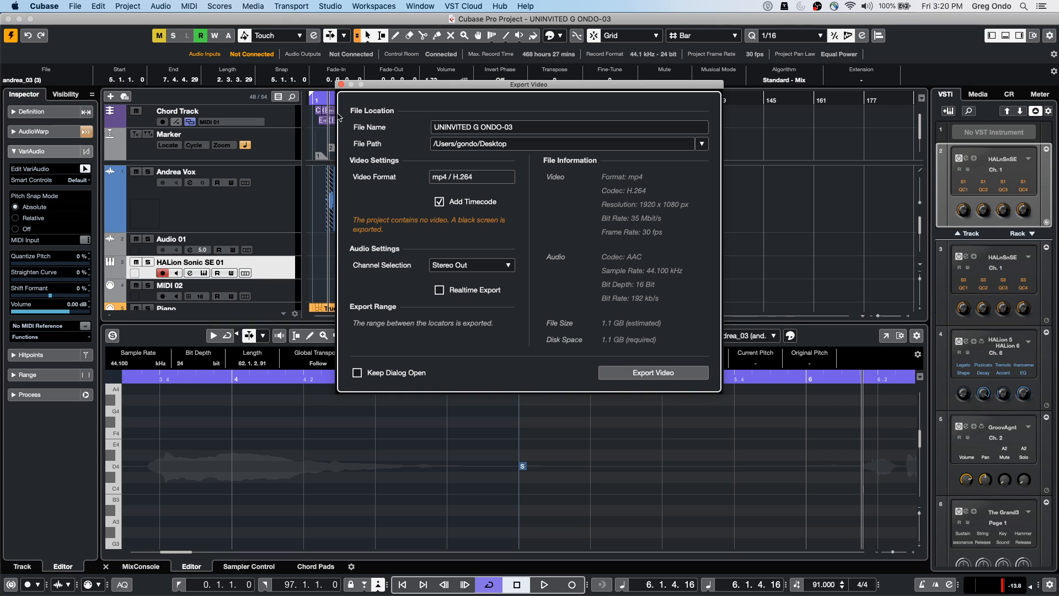
click(341, 84)
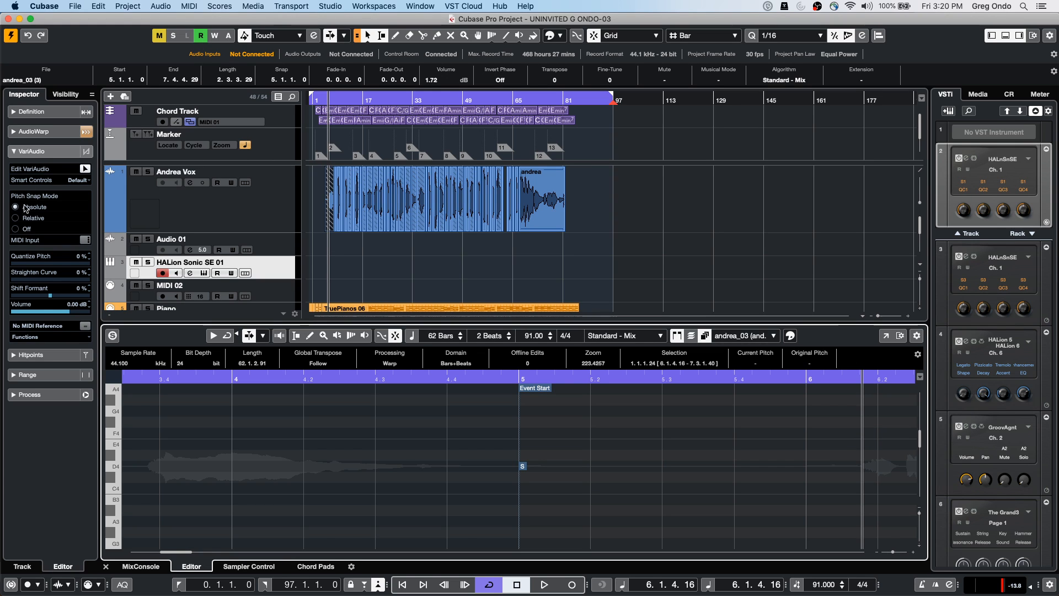
click(141, 567)
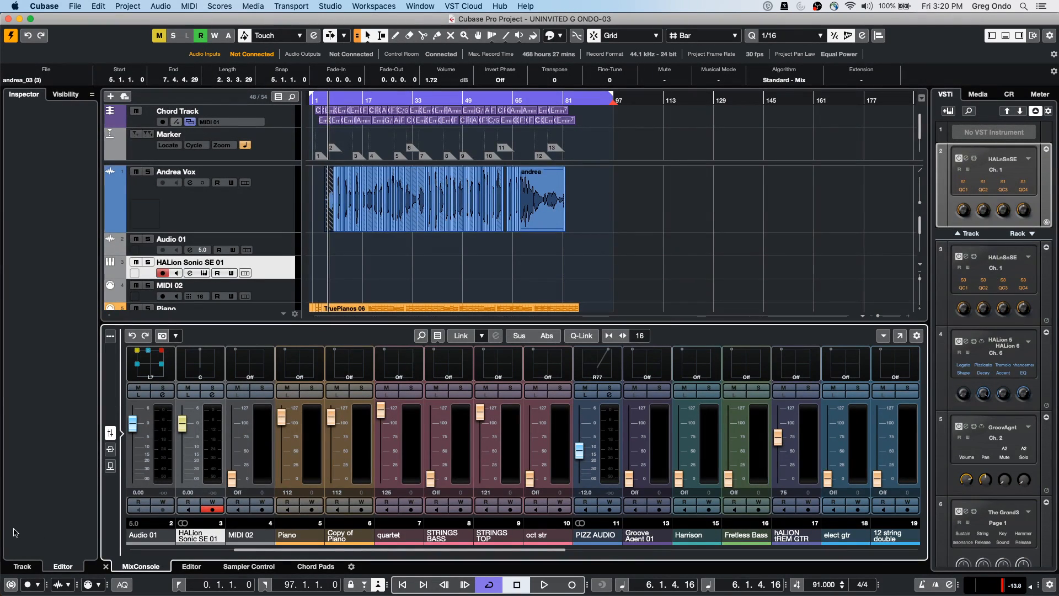
Create an empty project, Untitled1, from the Steinberg Hub and accept its project folder
click(76, 6)
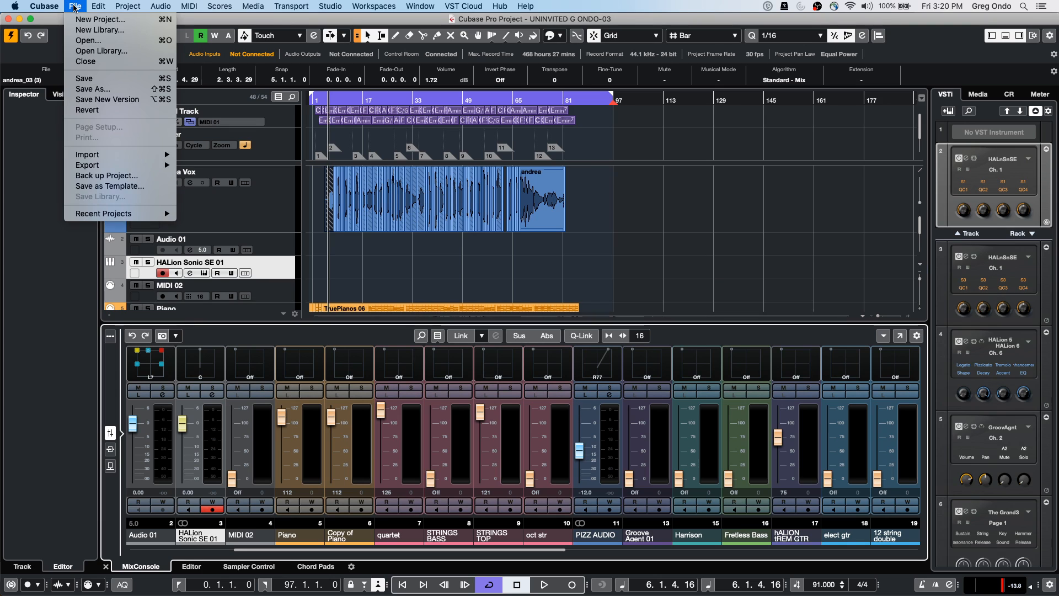
click(91, 19)
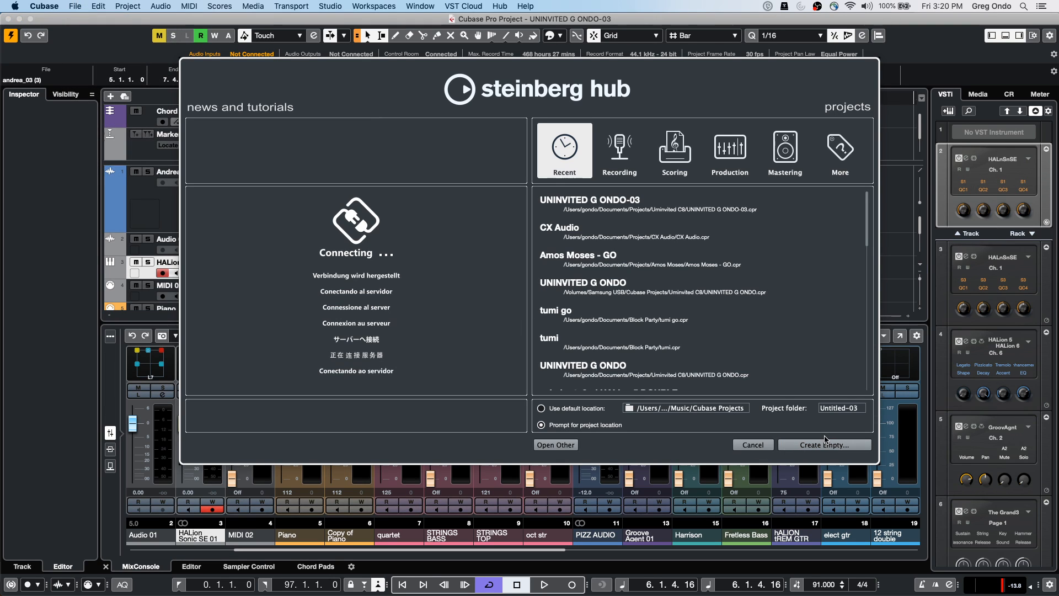
click(822, 446)
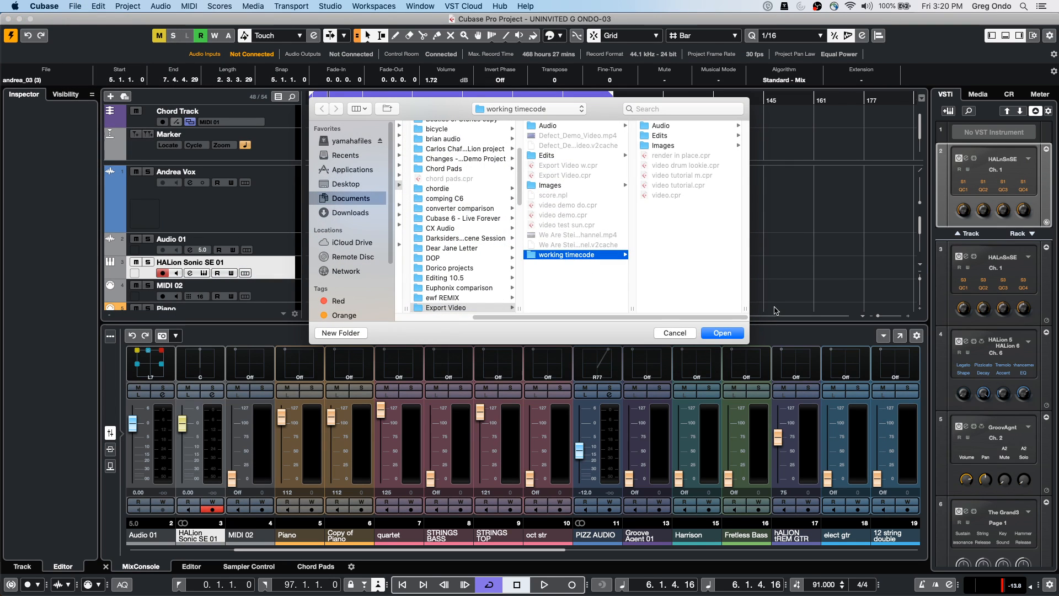
click(724, 335)
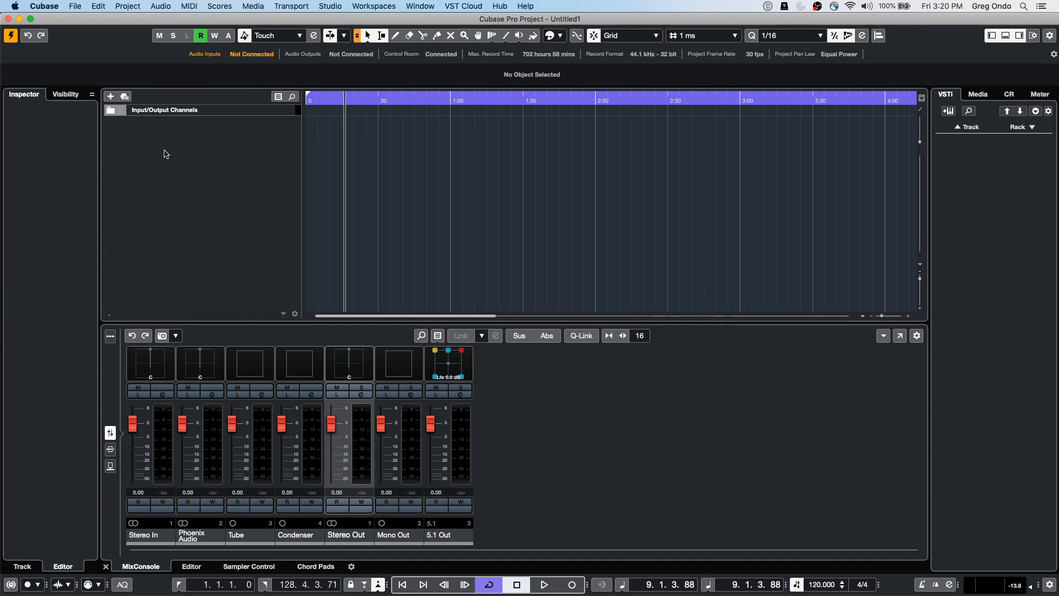
Add seven stereo input buses in Audio Connections and select the Phoenix Audio channel
click(324, 7)
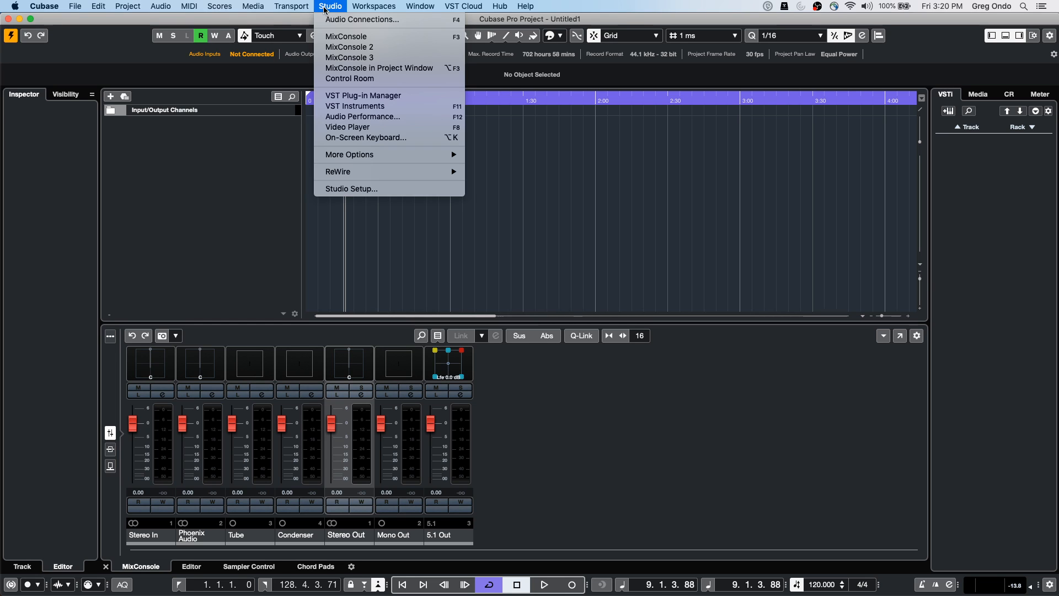
click(343, 20)
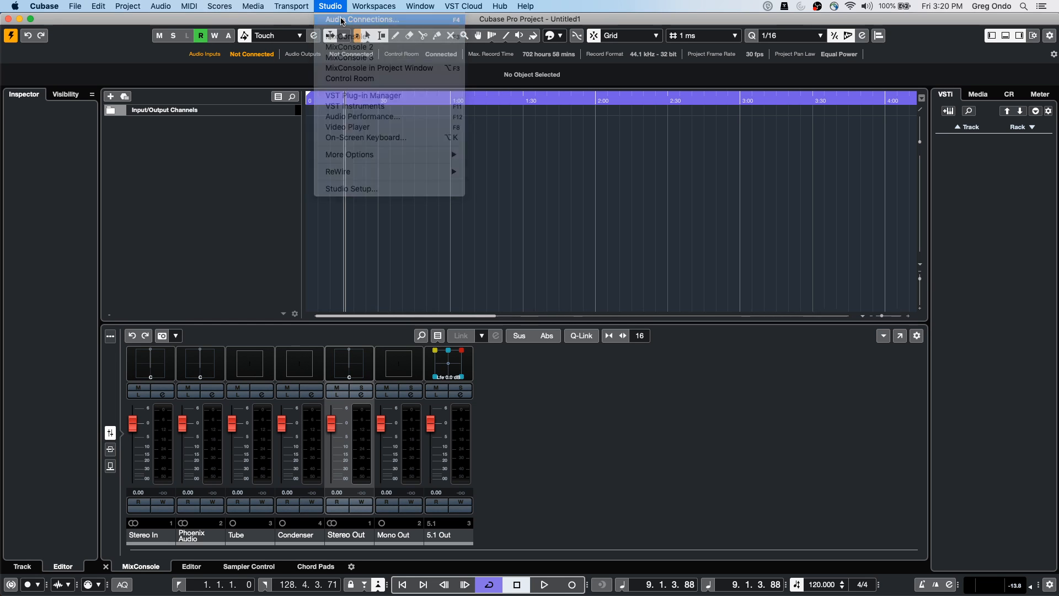
click(239, 136)
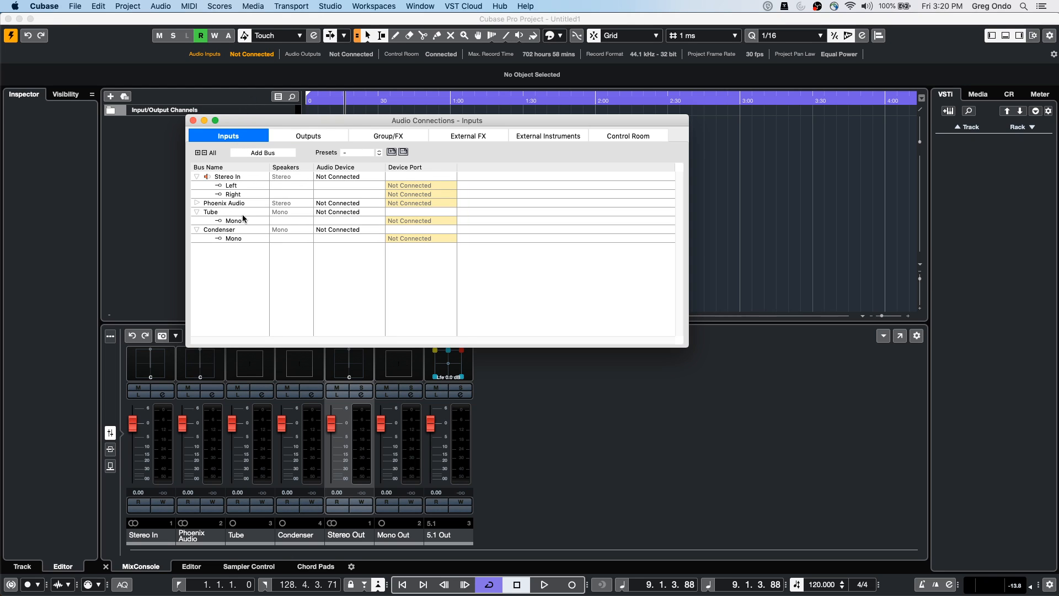
click(264, 153)
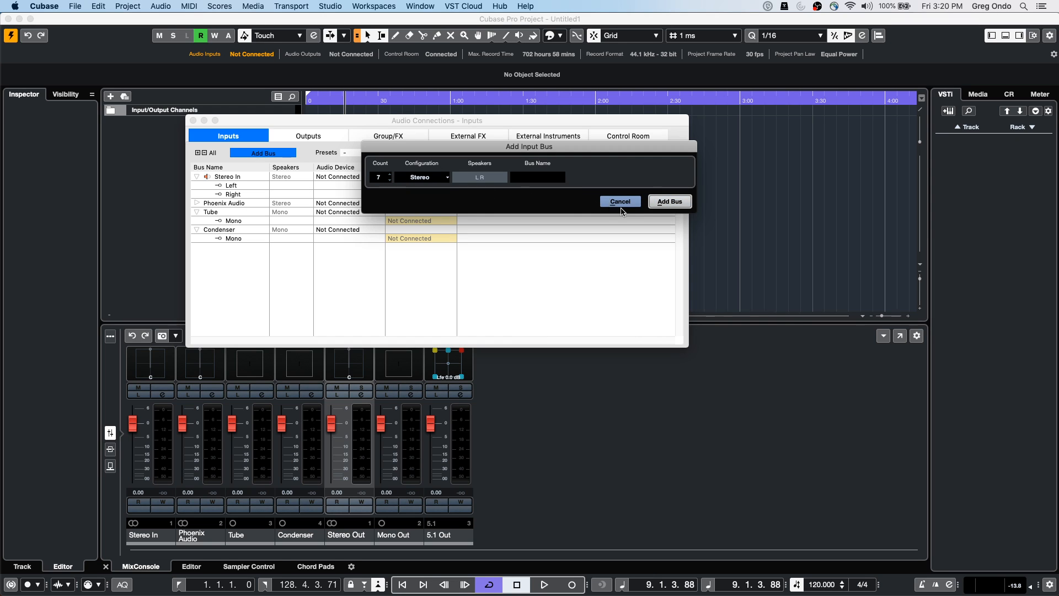
click(677, 202)
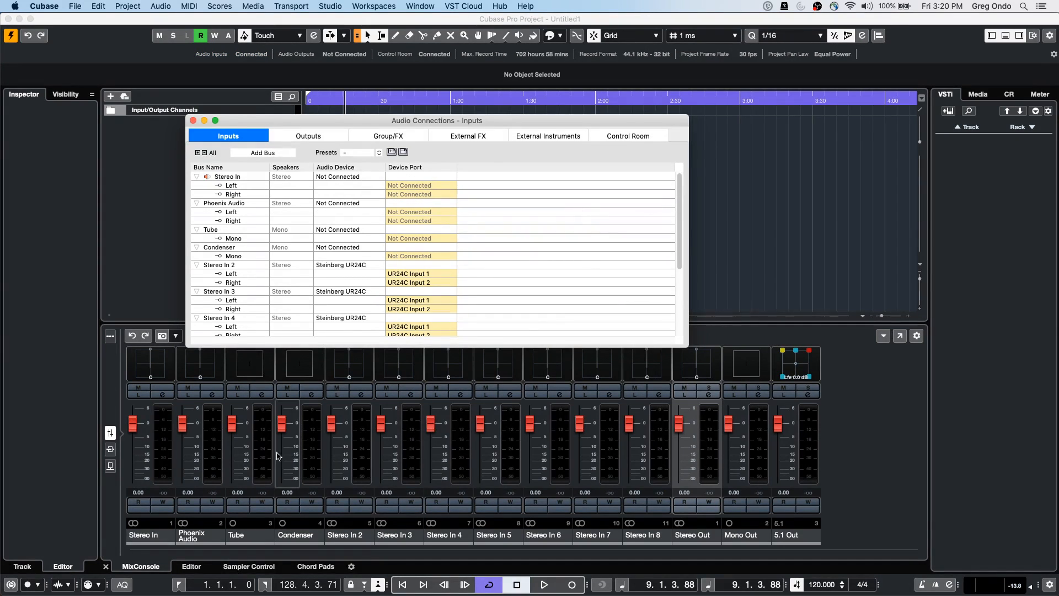
click(212, 463)
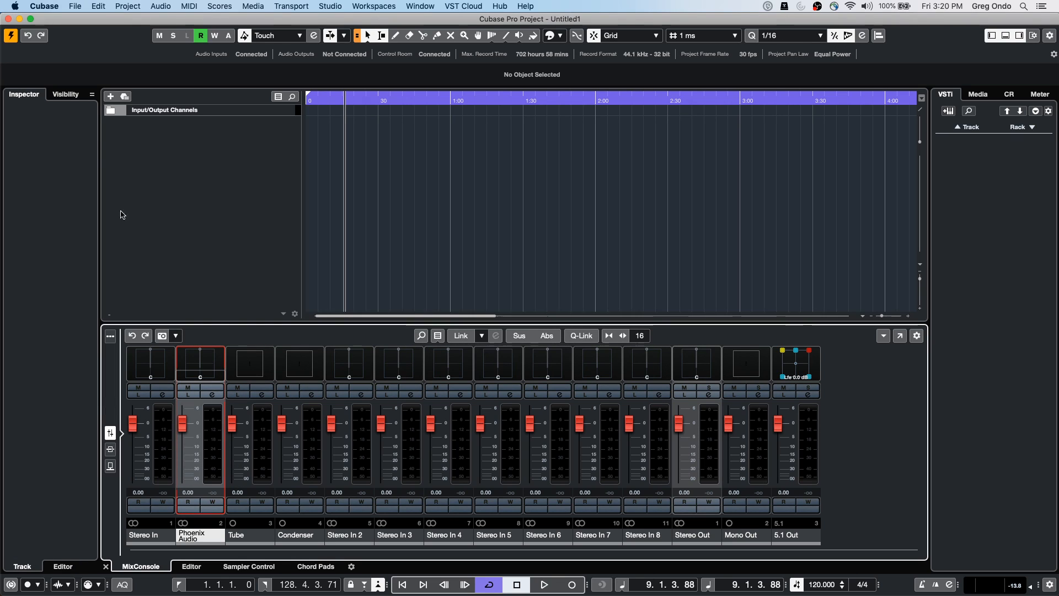
Expand the Input/Output Channels folder and select the Stereo In and Stereo In 8 strips
click(111, 112)
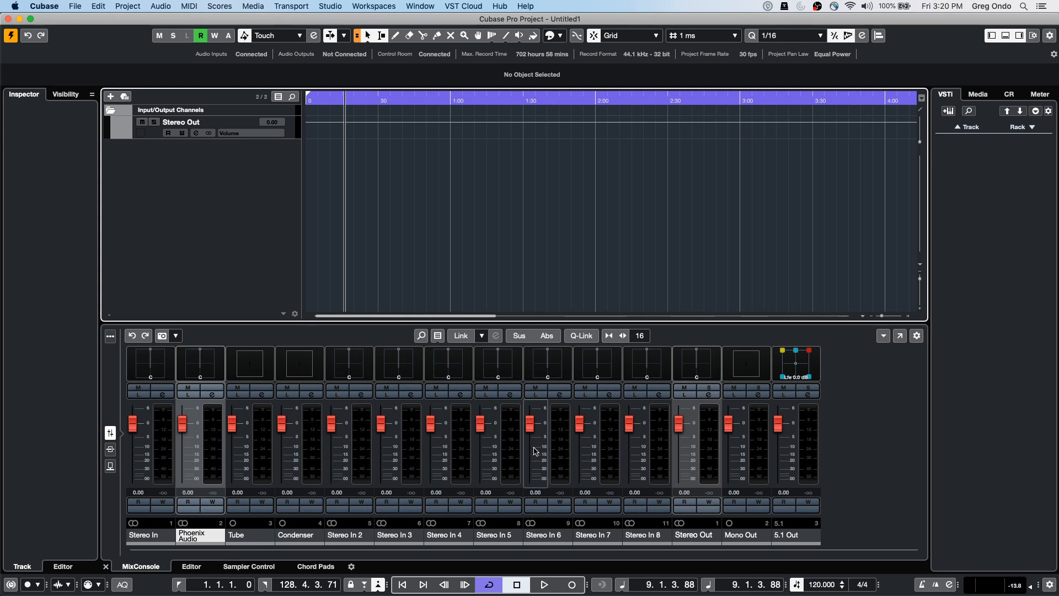
click(111, 110)
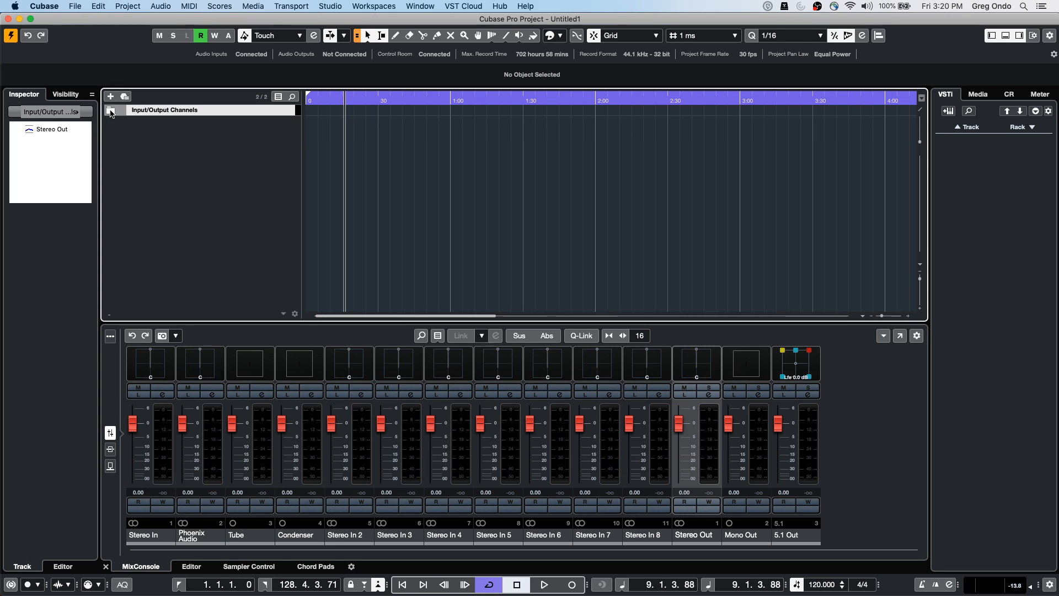
click(163, 467)
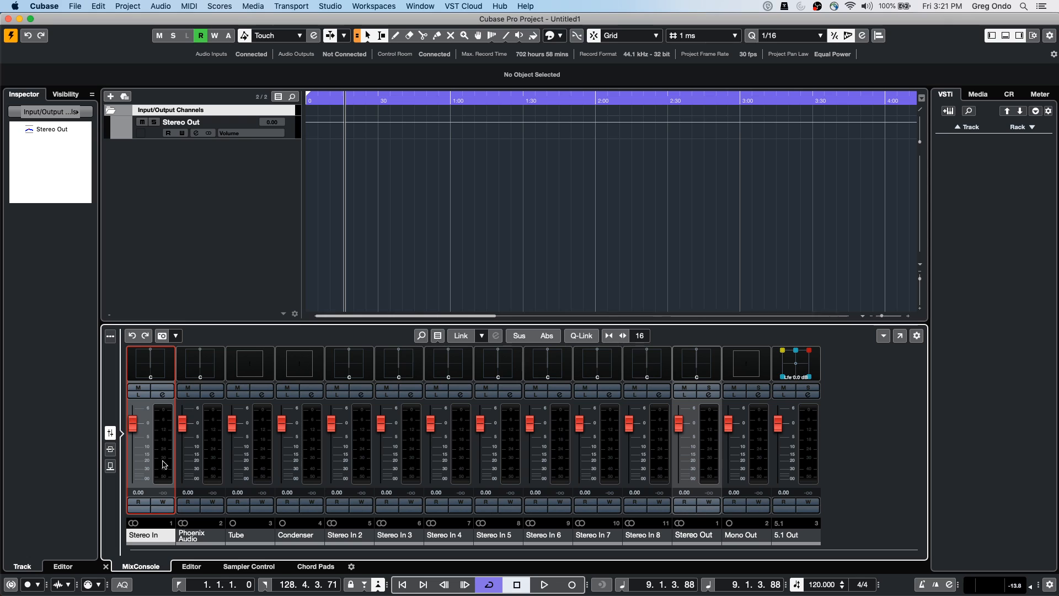
click(662, 462)
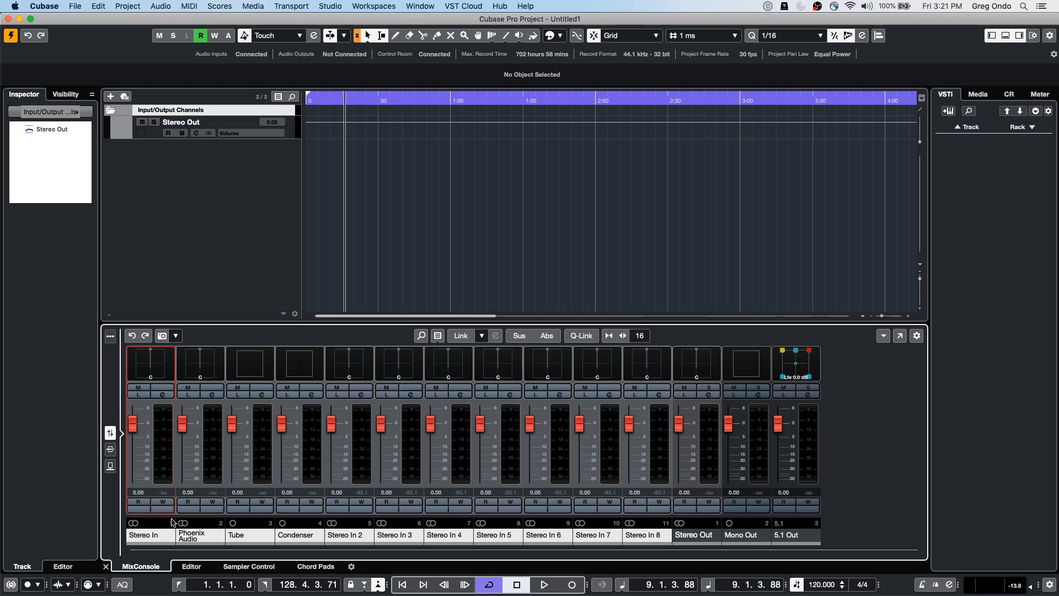
Add nine stereo audio tracks, Audio 01 through Audio 09, with Stereo configuration
right_click(187, 175)
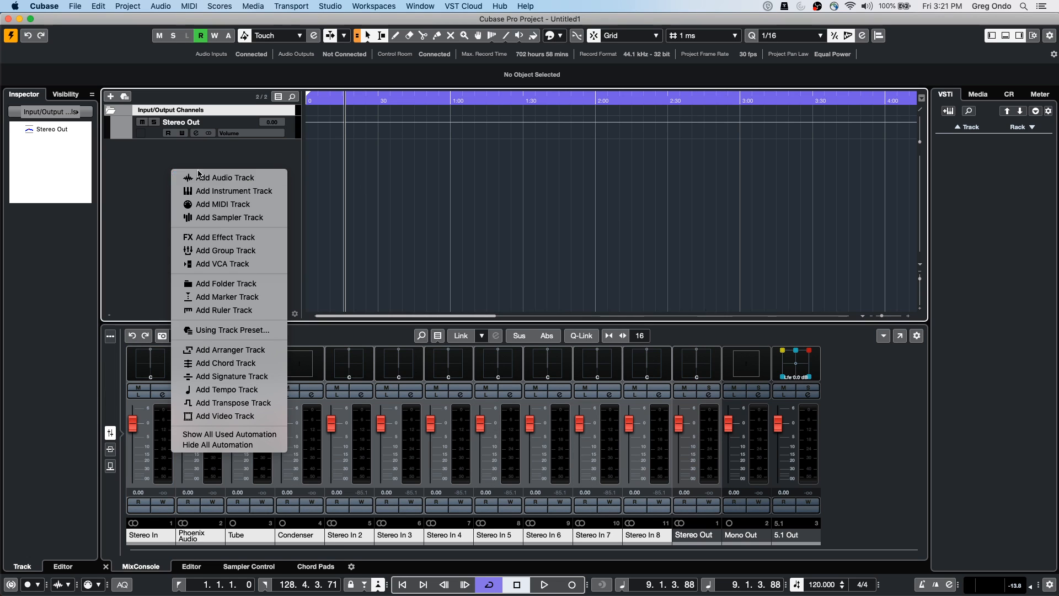
click(207, 176)
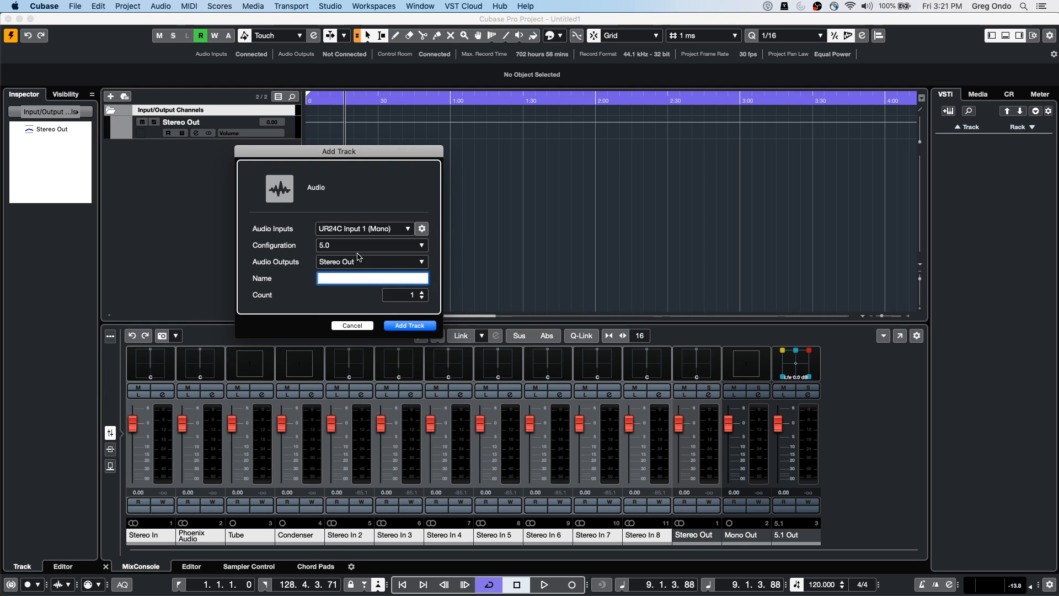
click(347, 249)
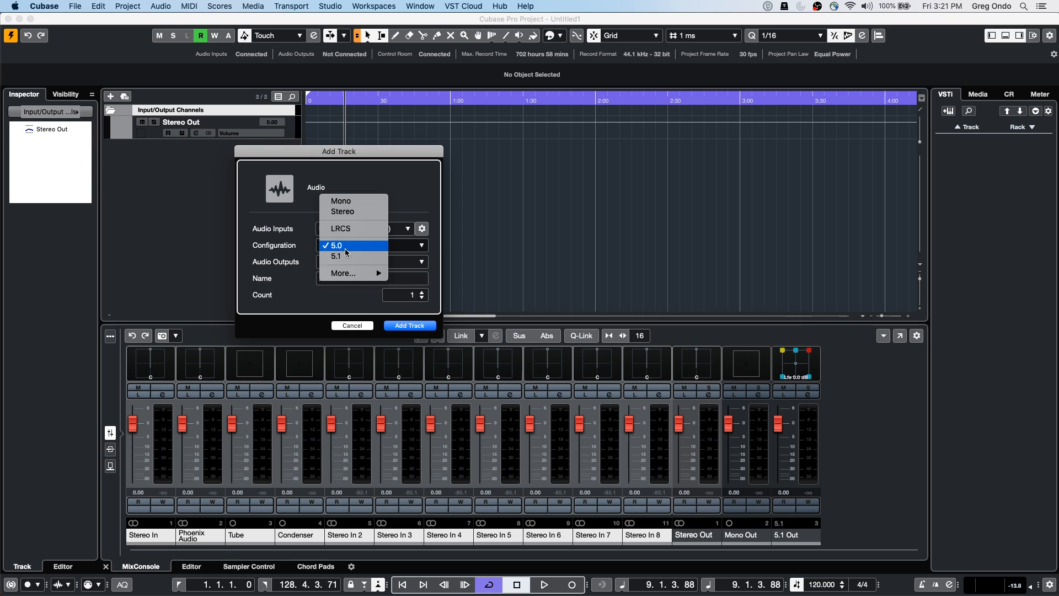
click(354, 210)
scroll(420, 296, up, 4)
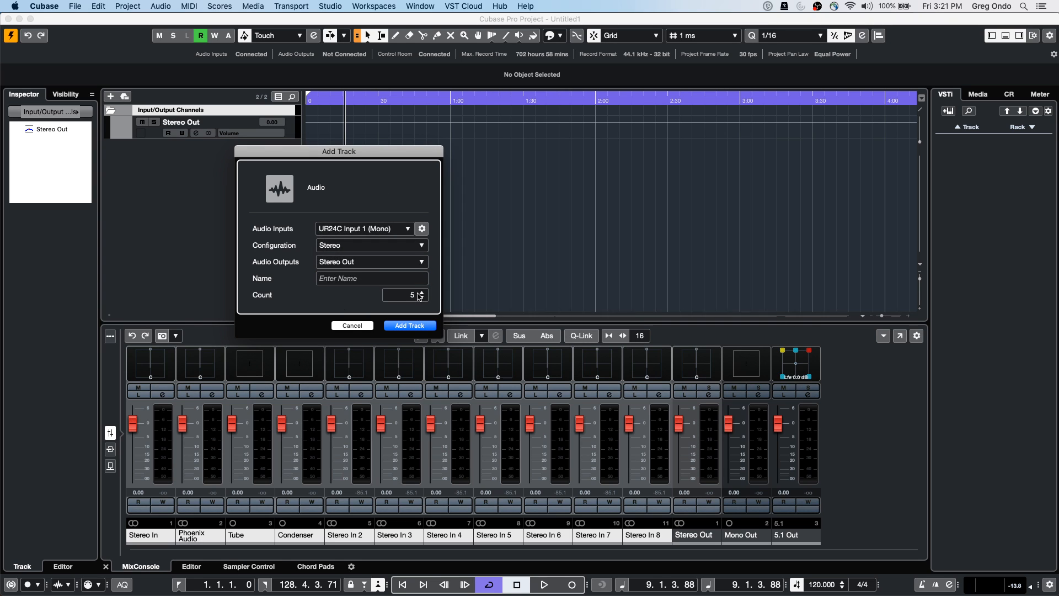
click(417, 325)
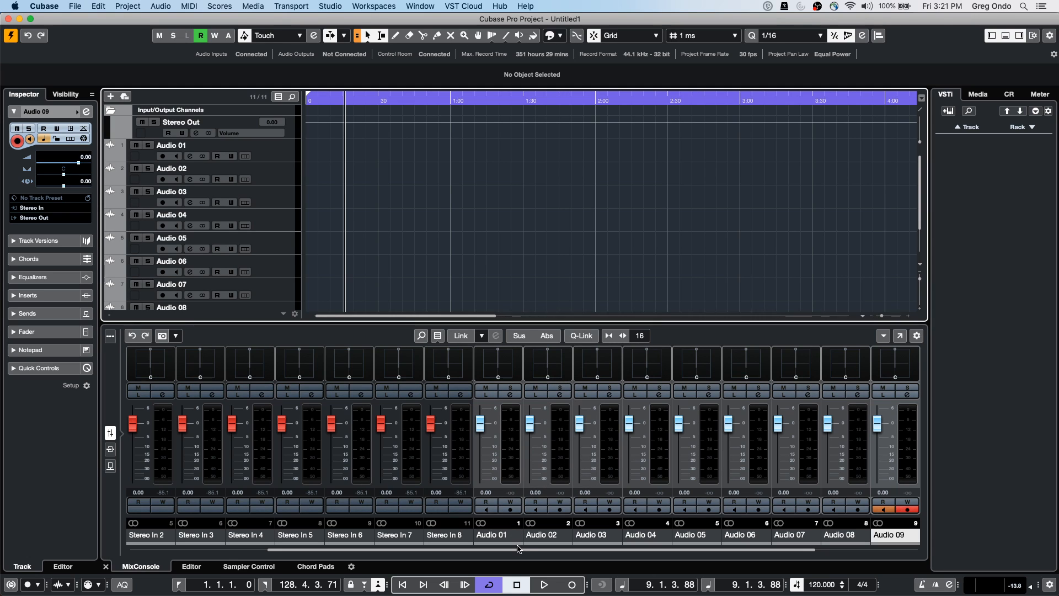
click(469, 540)
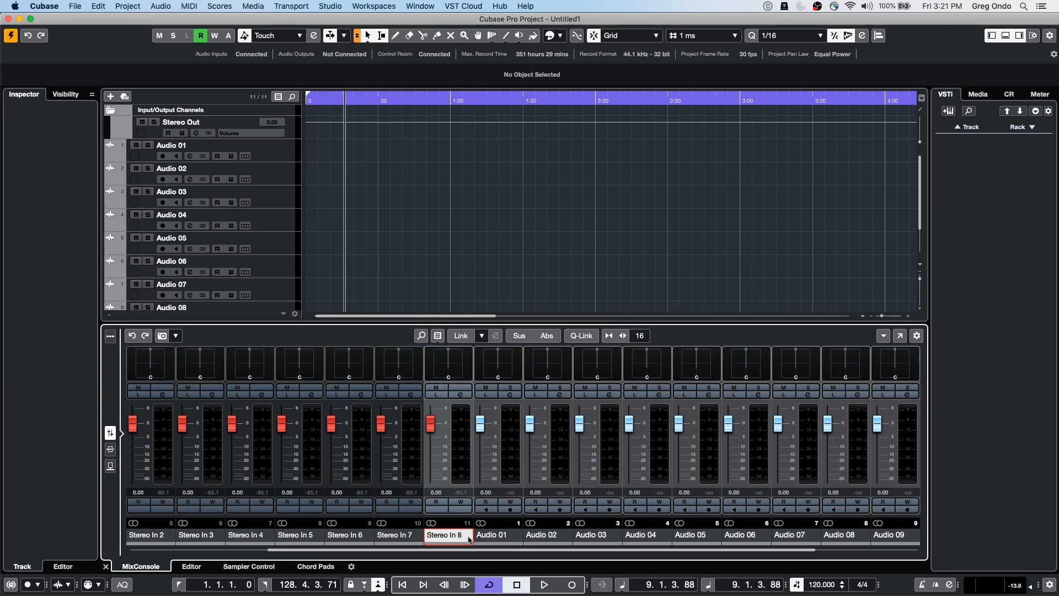
Pick the orange swatch for Audio 01 from the MixConsole colour palette
click(519, 539)
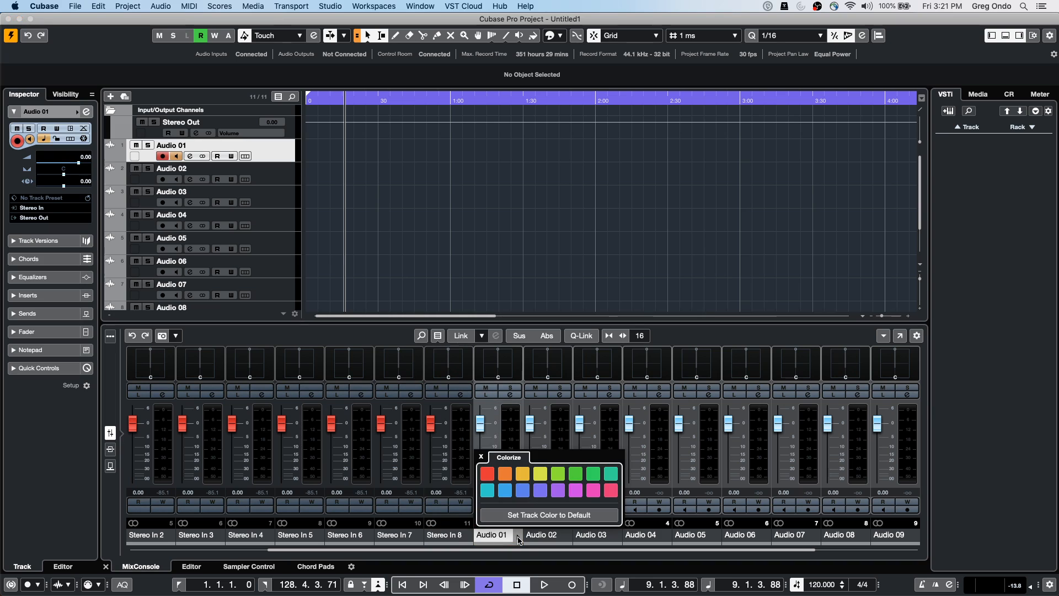
click(527, 478)
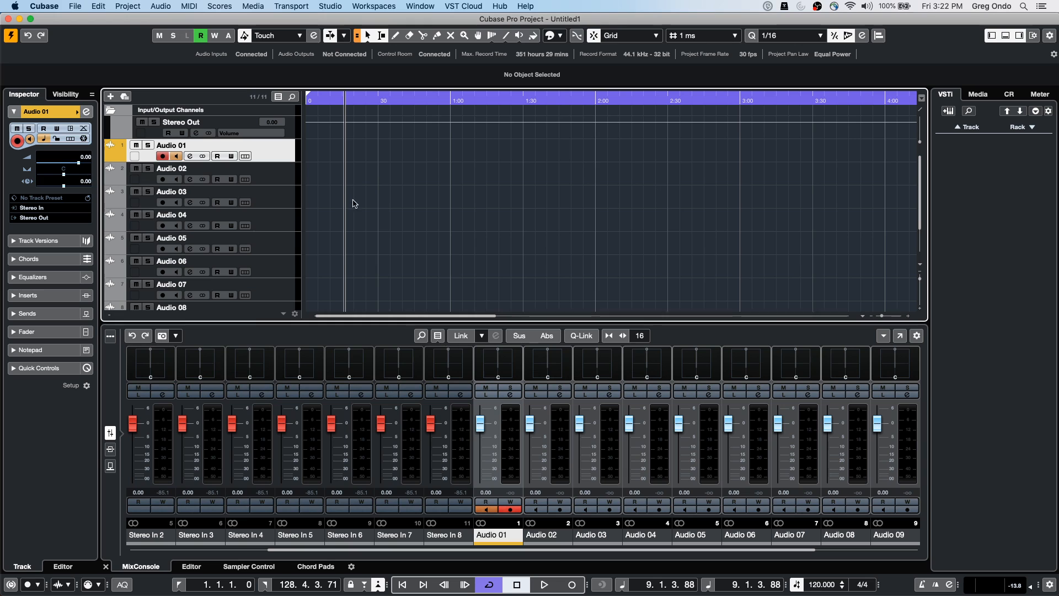
right_click(264, 141)
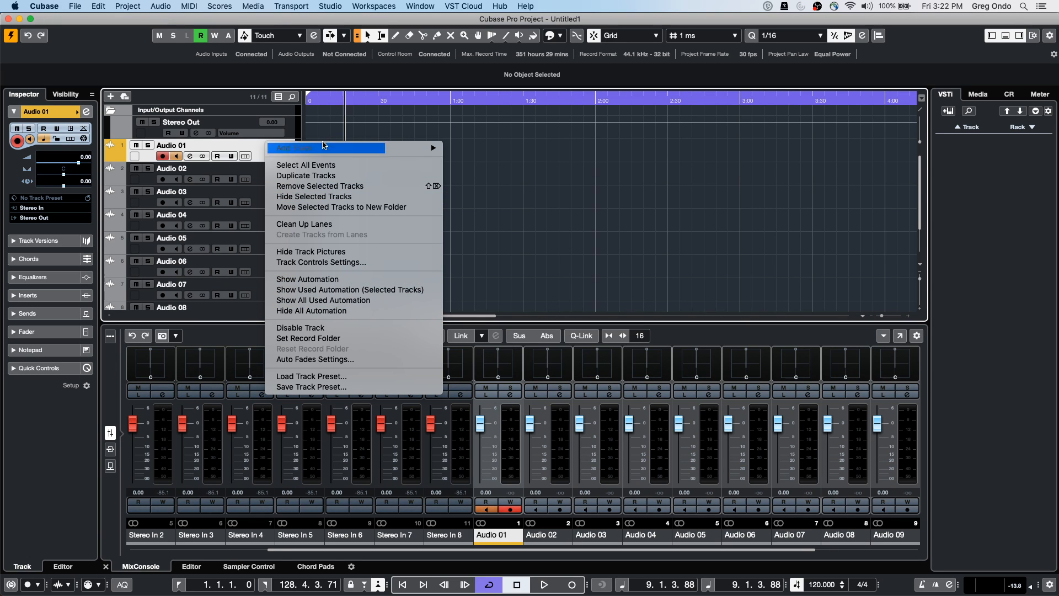
Add a Tempo track, make it taller, and draw a freehand tempo curve across it
mouse_move(328, 149)
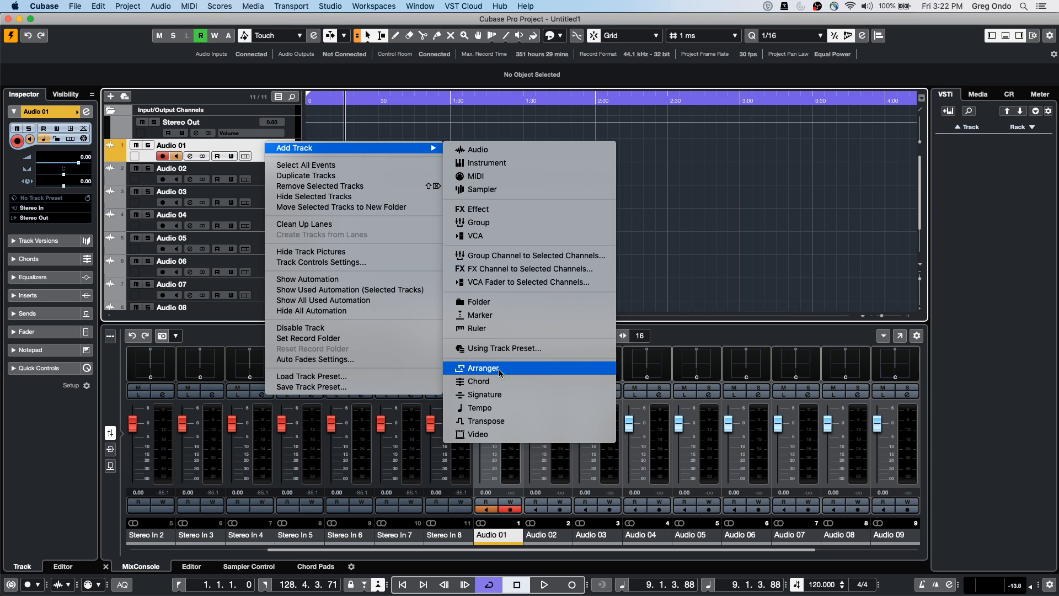
click(503, 411)
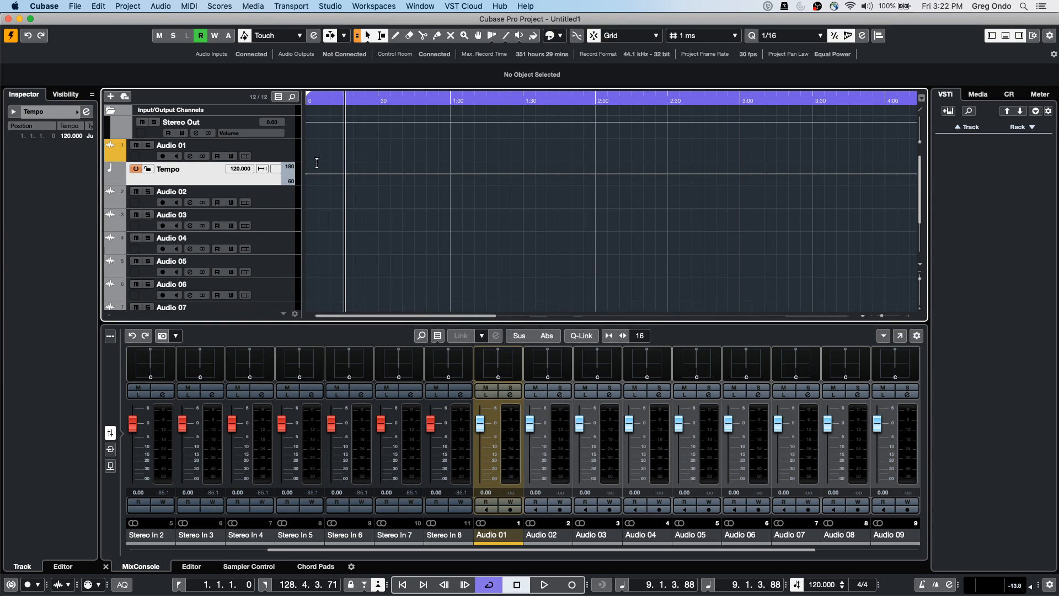
drag(256, 184, 256, 217)
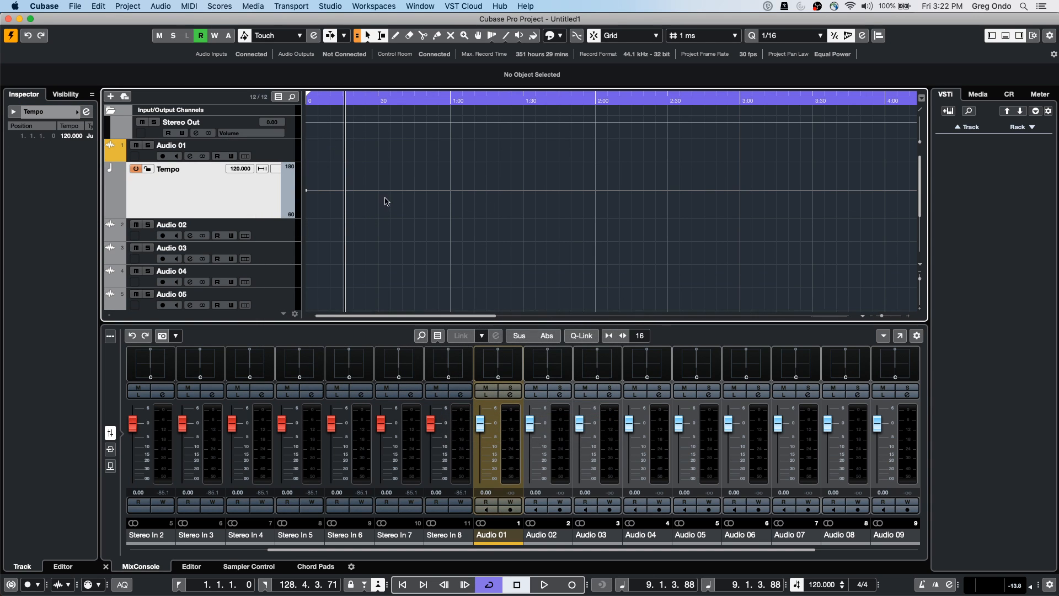
right_click(362, 192)
click(390, 195)
mouse_move(386, 193)
mouse_down()
mouse_move(571, 197)
mouse_move(602, 185)
mouse_move(666, 194)
mouse_up()
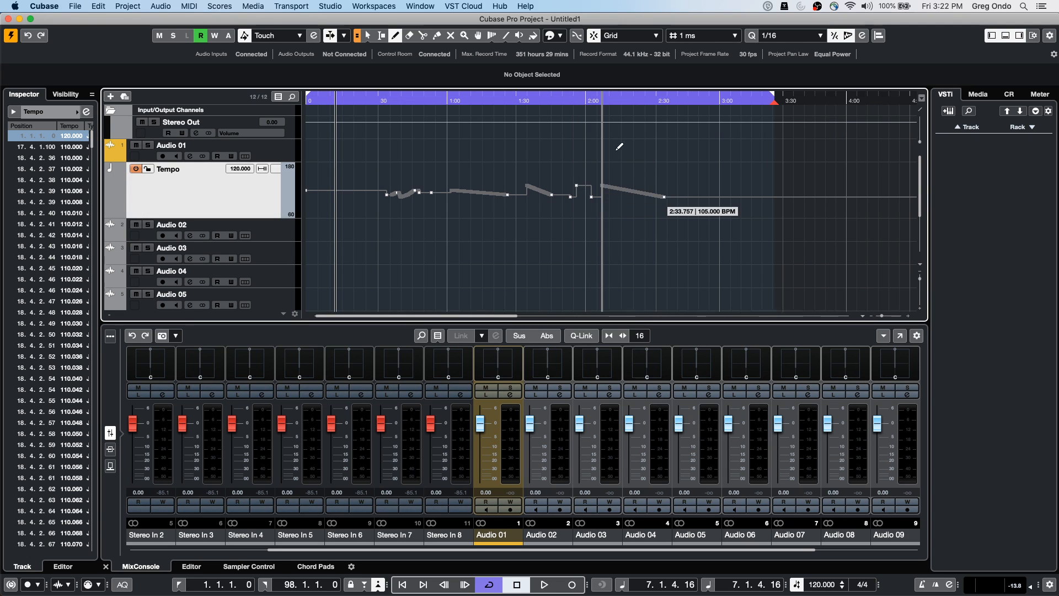
Range-select the tempo points and change the value of the first tempo step
click(368, 100)
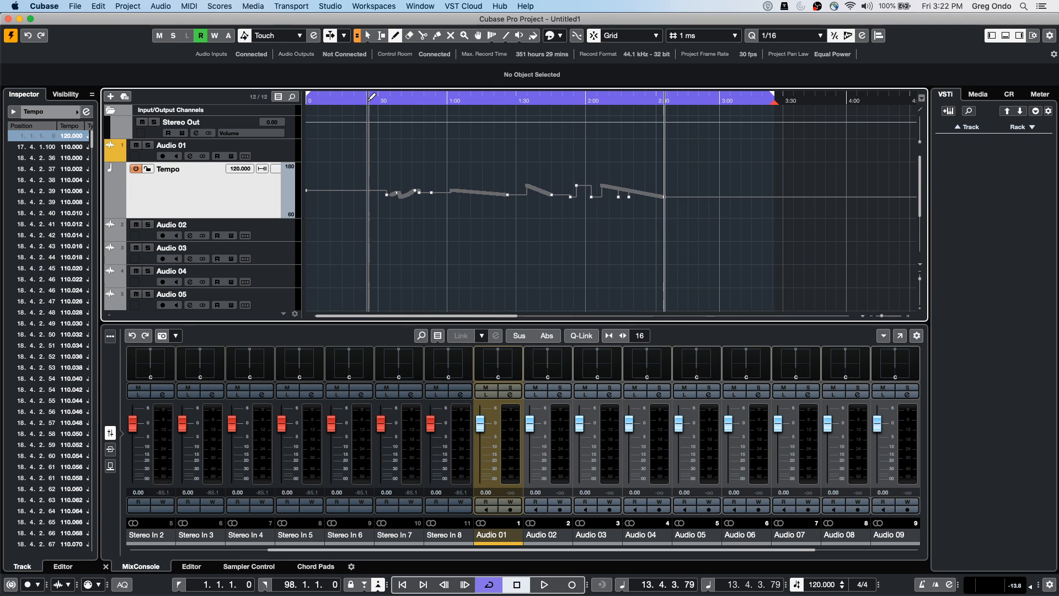
drag(360, 101, 346, 132)
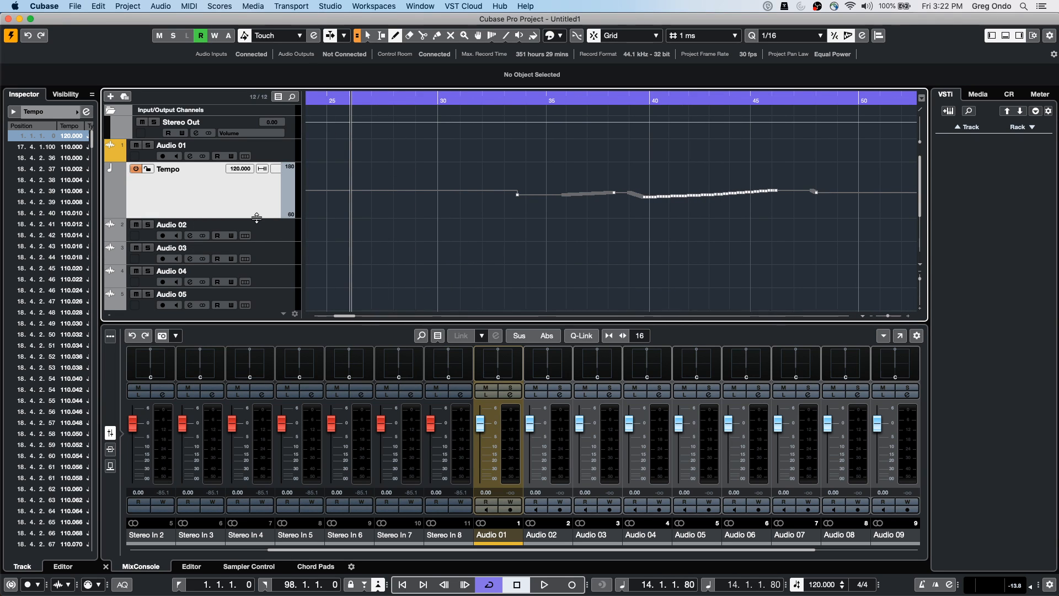
drag(257, 218, 250, 270)
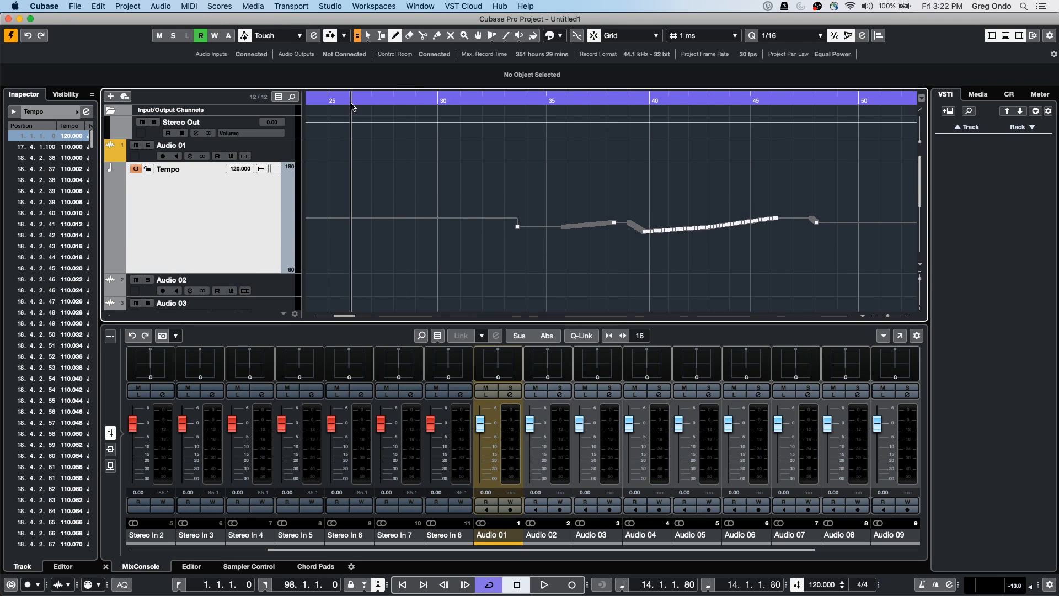
drag(343, 99, 331, 90)
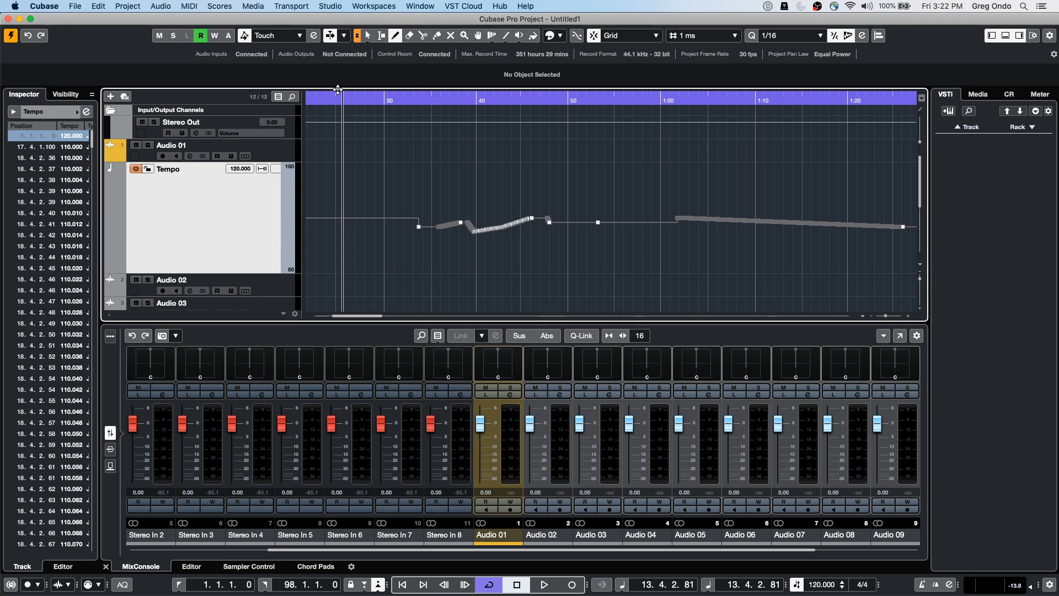
right_click(438, 215)
click(452, 214)
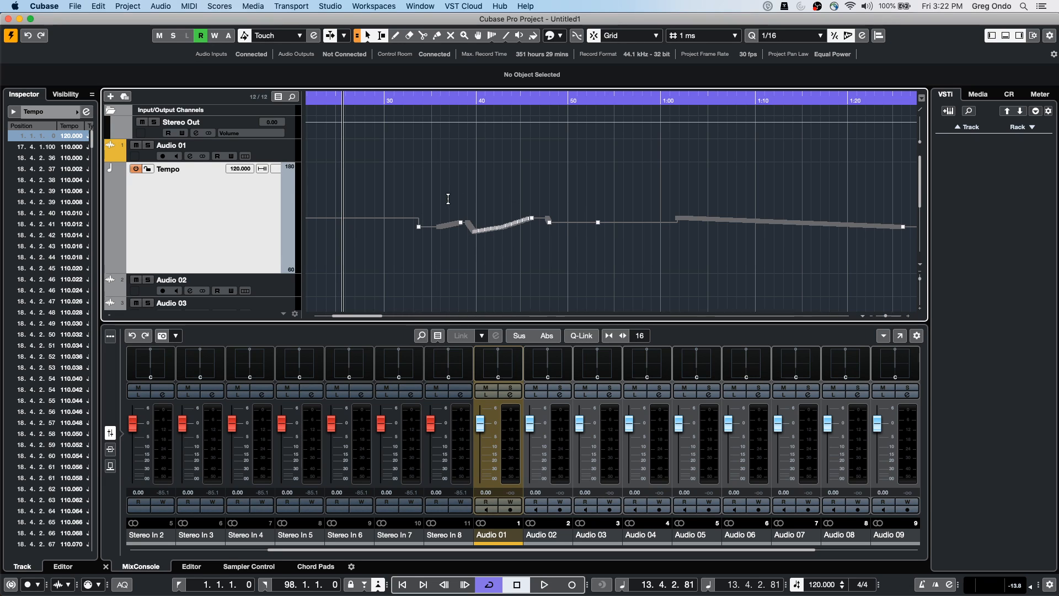
drag(429, 253, 919, 184)
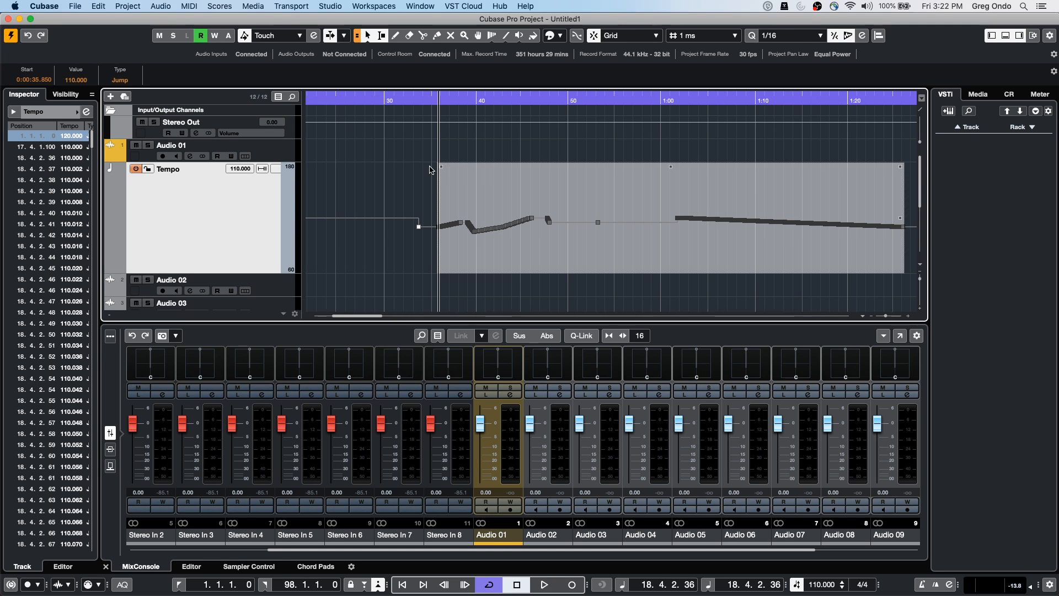
mouse_move(420, 230)
mouse_down()
mouse_move(417, 215)
mouse_move(414, 250)
mouse_move(414, 219)
mouse_up()
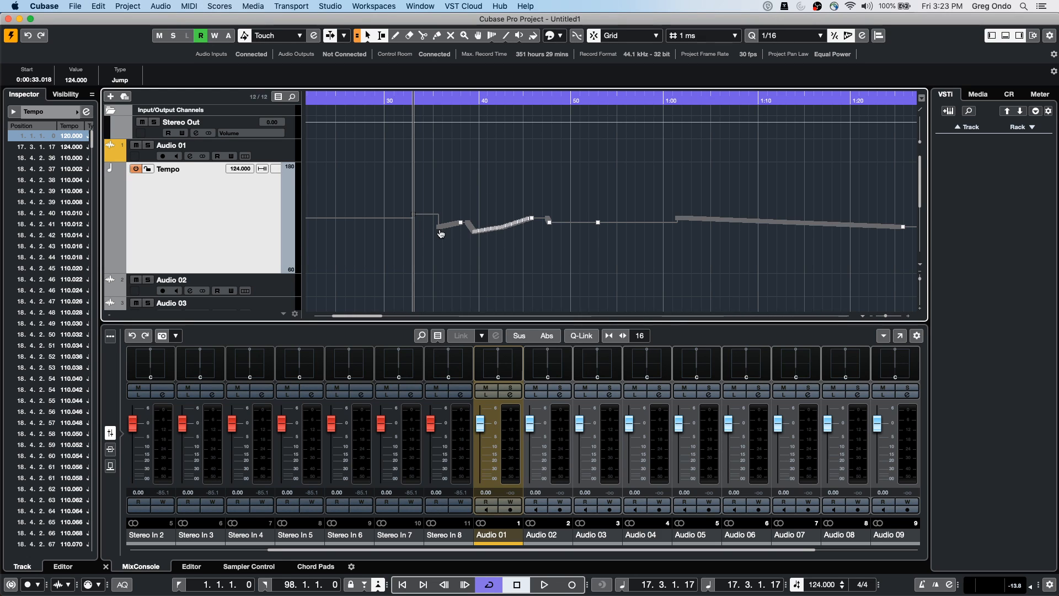
Select the tempo point near bar 19 and undo the 124 BPM tempo step
drag(457, 101, 458, 155)
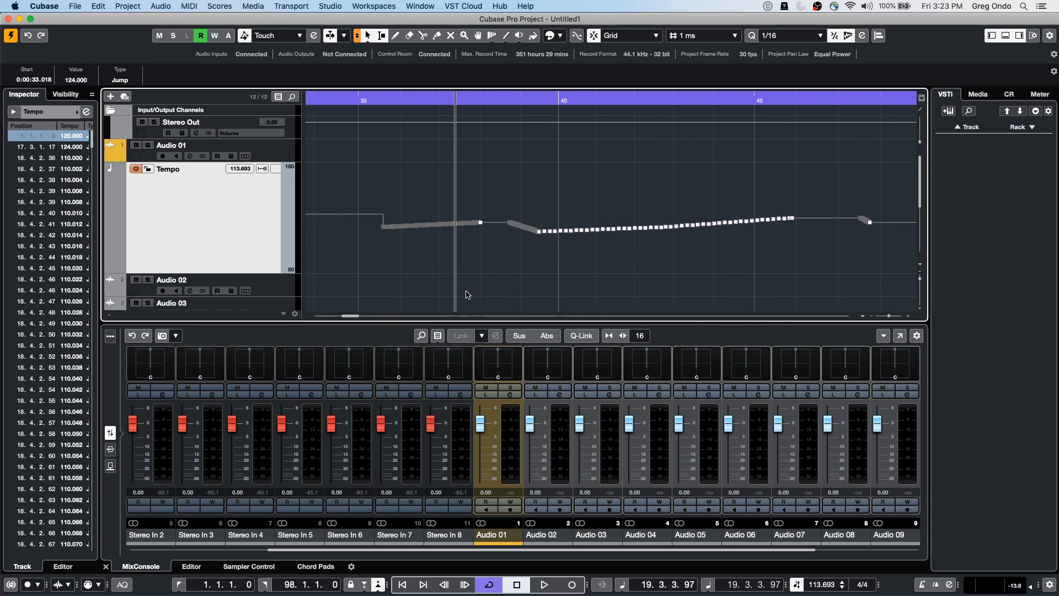
click(478, 230)
click(481, 224)
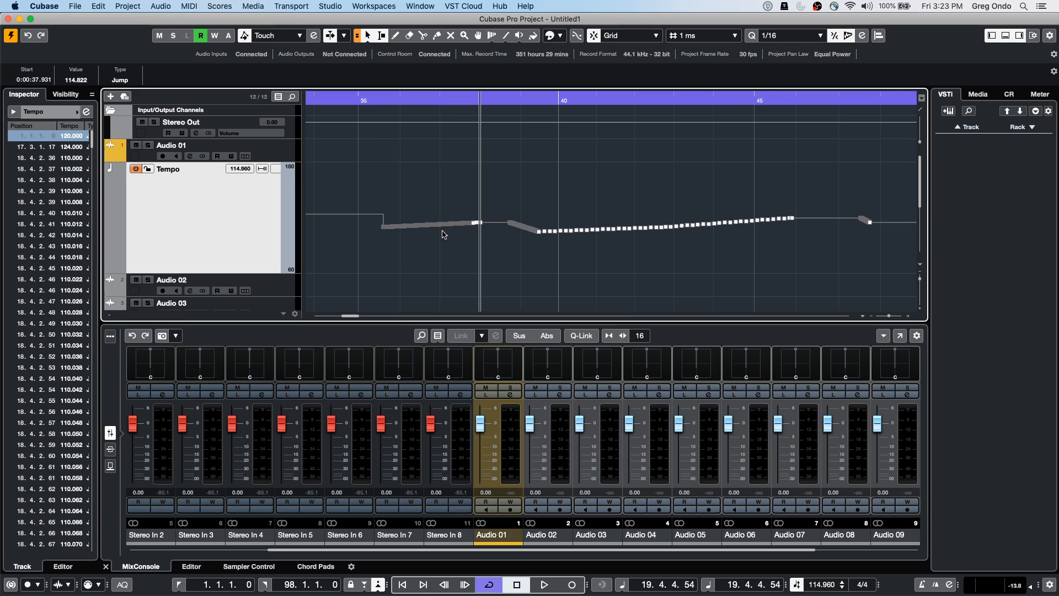
key(super+z)
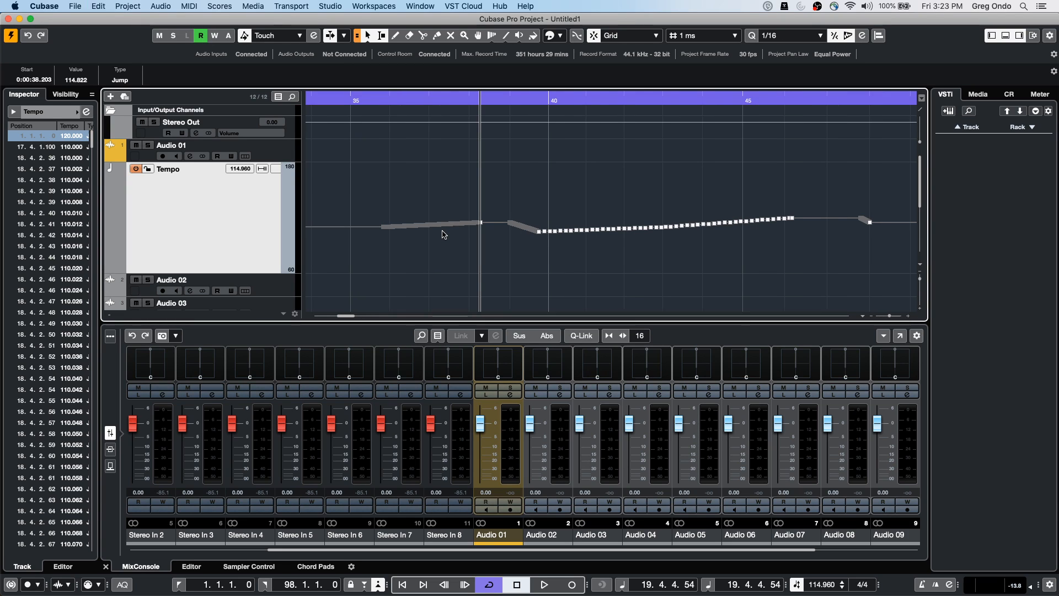
Restore a flat Tempo track and add seven tempo points along the tempo line
key(super+z)
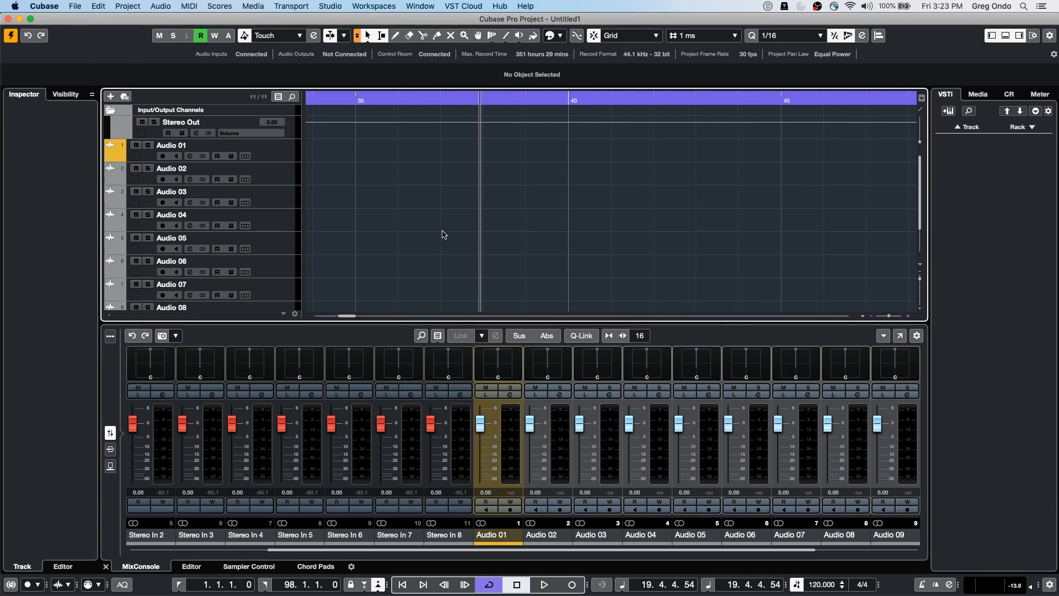
key(super+shift+z)
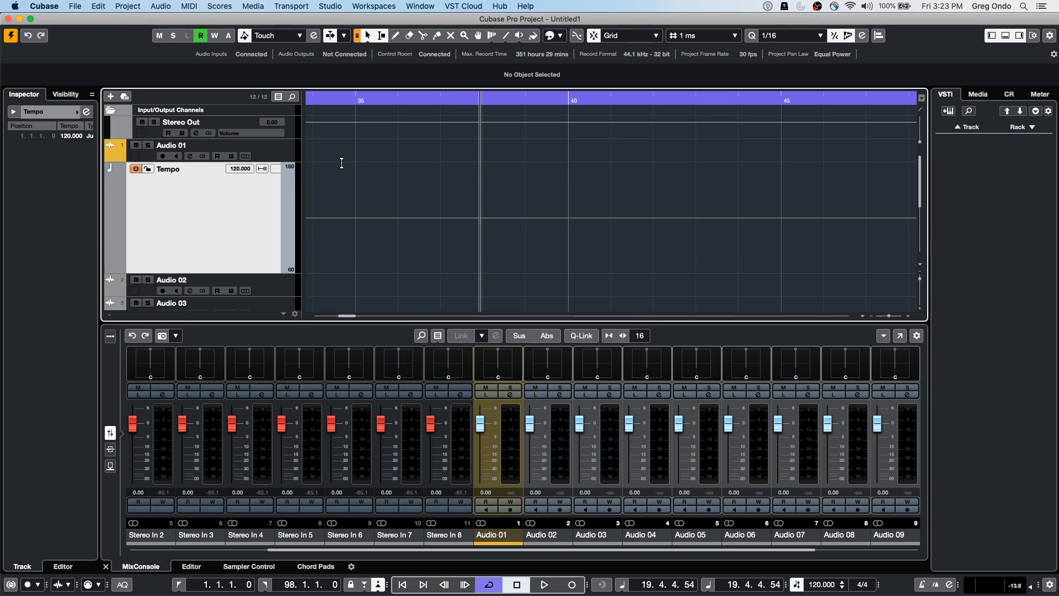
click(438, 218)
click(443, 218)
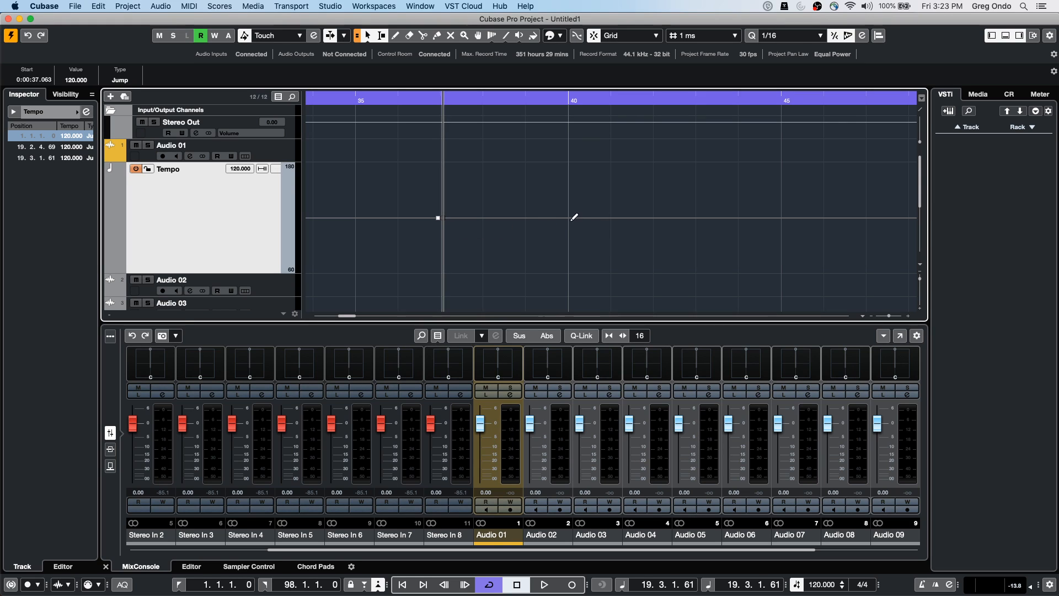
click(570, 220)
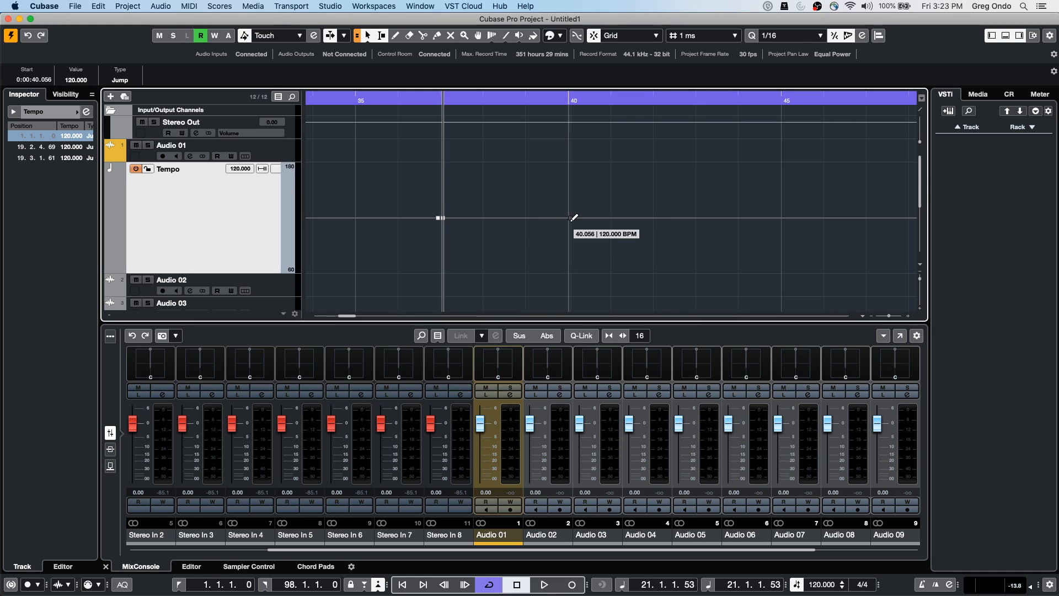
click(631, 220)
click(690, 219)
click(726, 219)
click(789, 220)
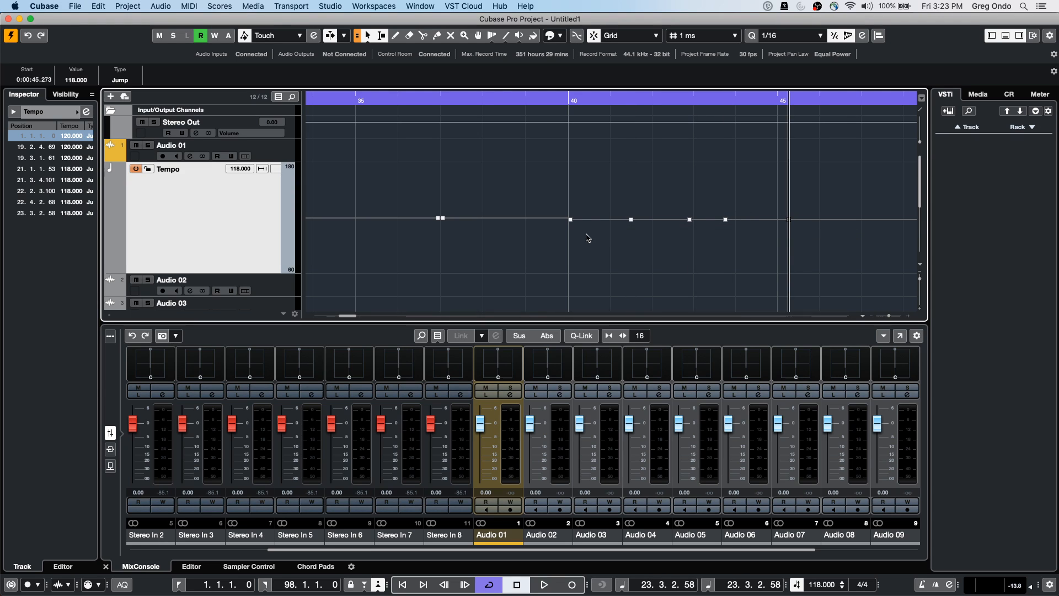
Drag the tempo points to 122, 106, 128 and 140 BPM, and the low point to 28 BPM
drag(631, 220, 628, 188)
drag(726, 221, 802, 205)
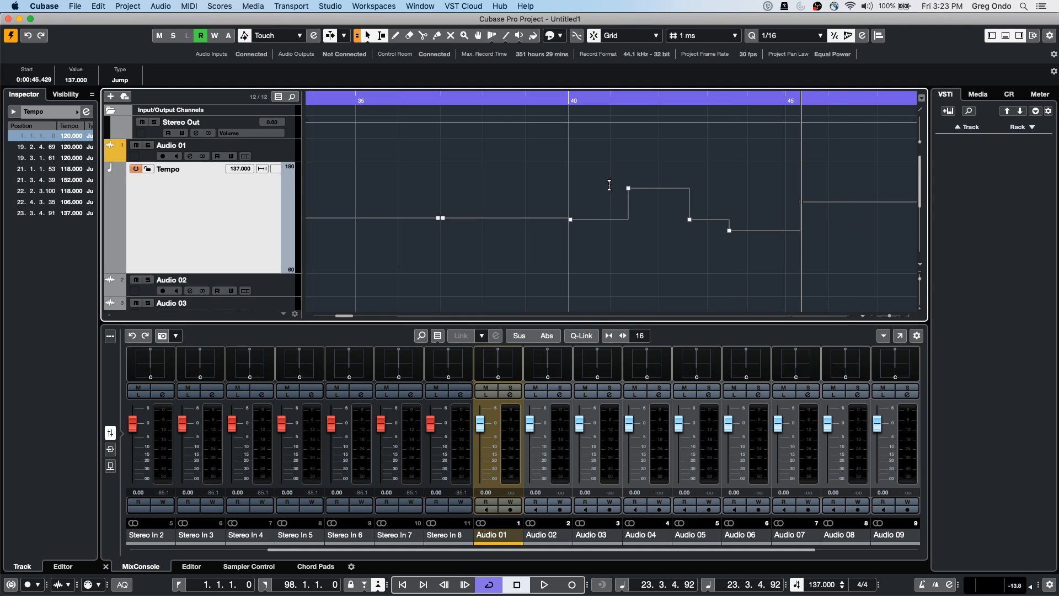
drag(629, 189, 628, 198)
click(645, 205)
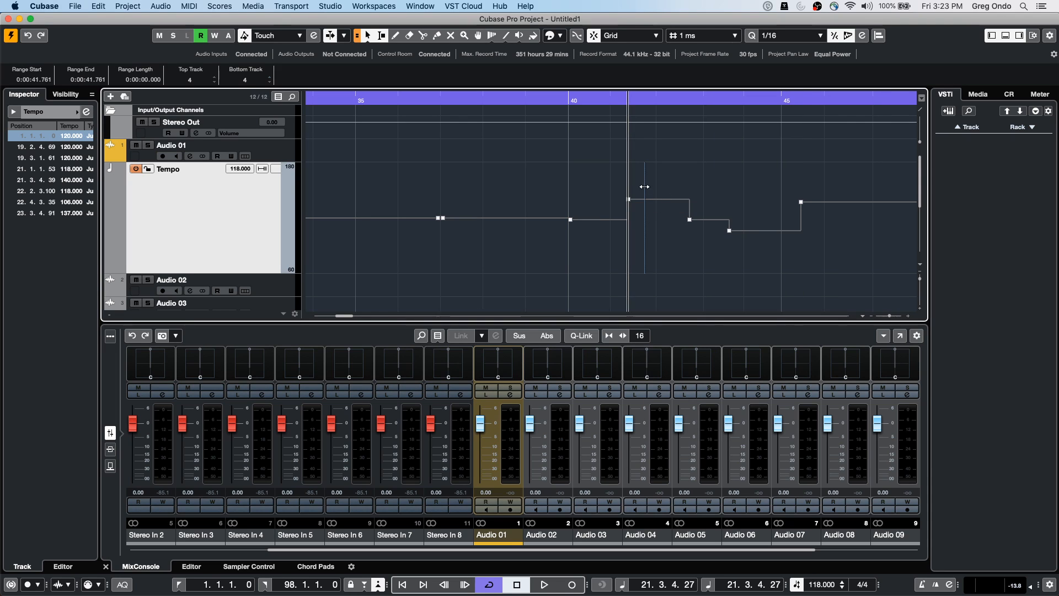
drag(572, 223, 558, 402)
scroll(549, 284, up, 5)
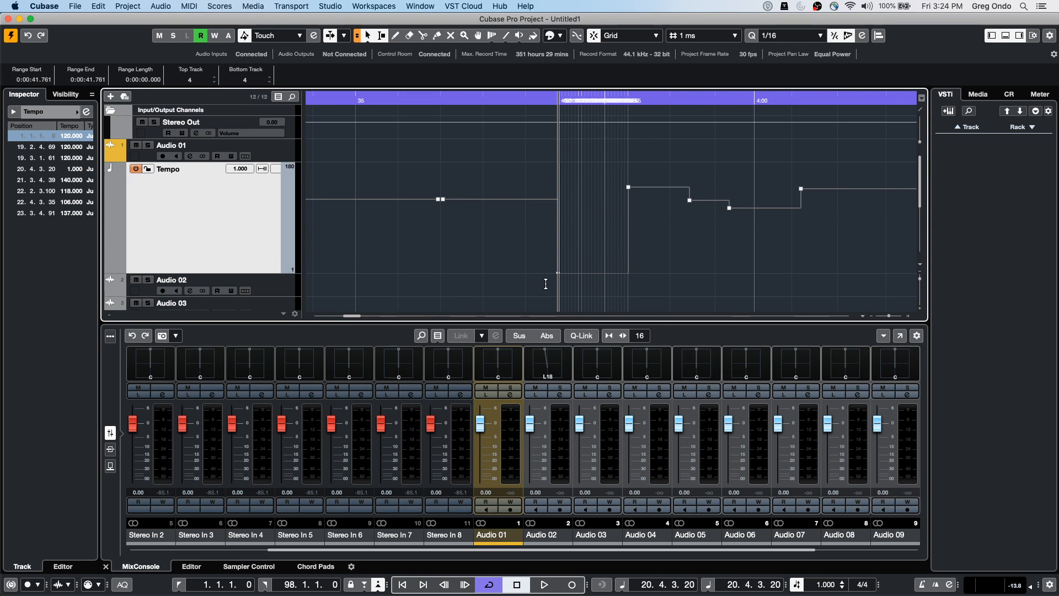
drag(558, 272, 559, 232)
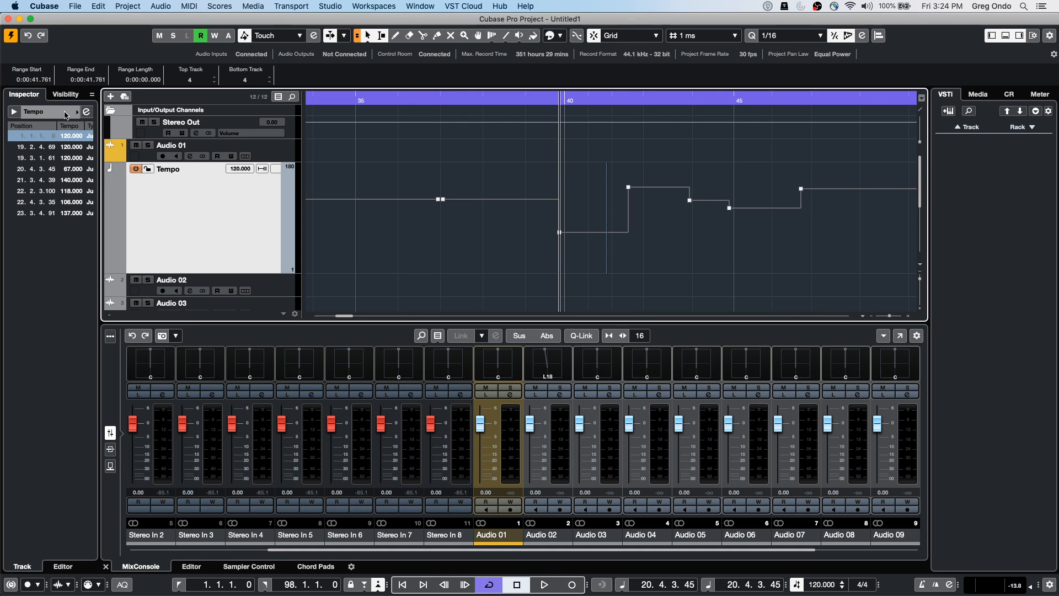
In the Tempo Track Editor, review snap, Process Bars and Process Tempo options unchanged
click(86, 112)
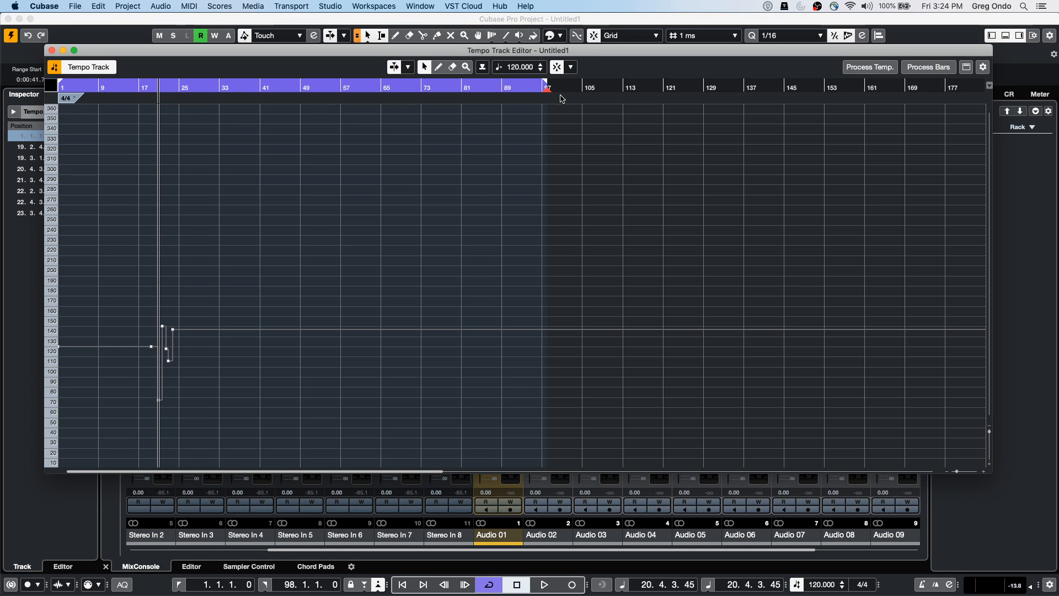
click(572, 68)
click(526, 131)
click(934, 69)
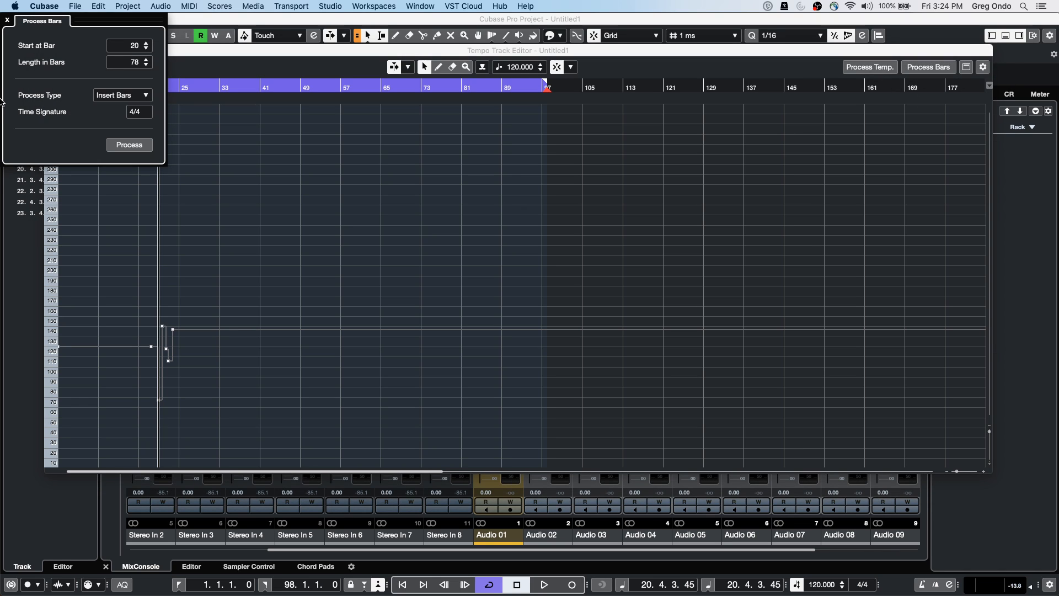
click(870, 66)
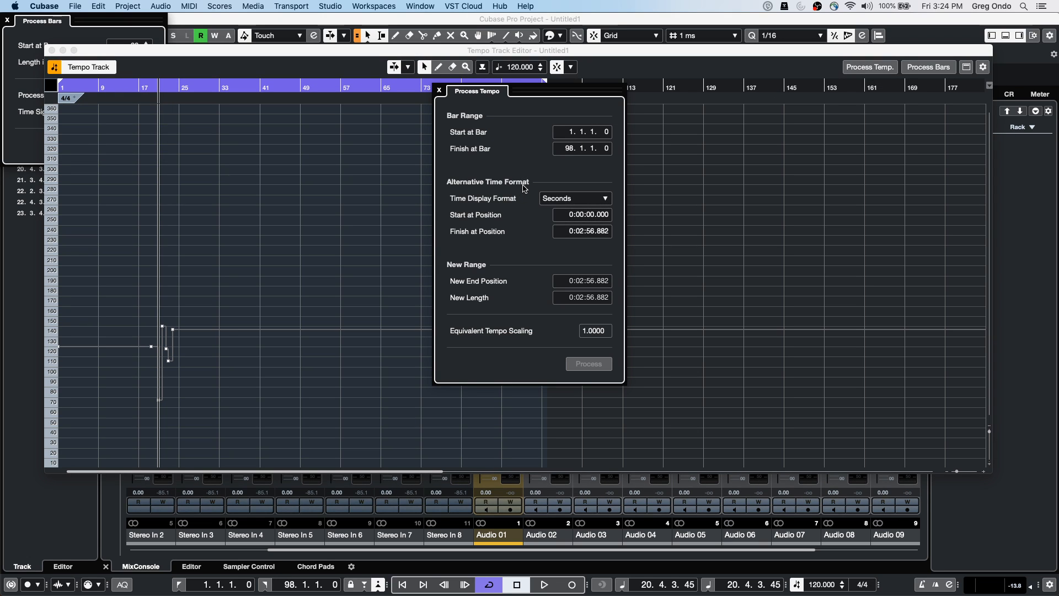
click(440, 90)
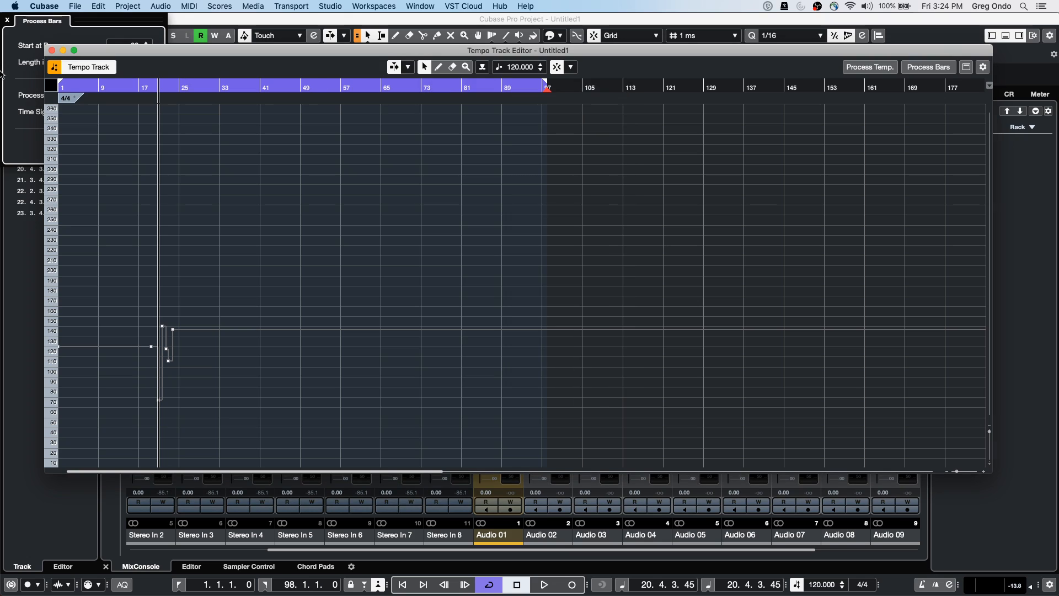
click(8, 21)
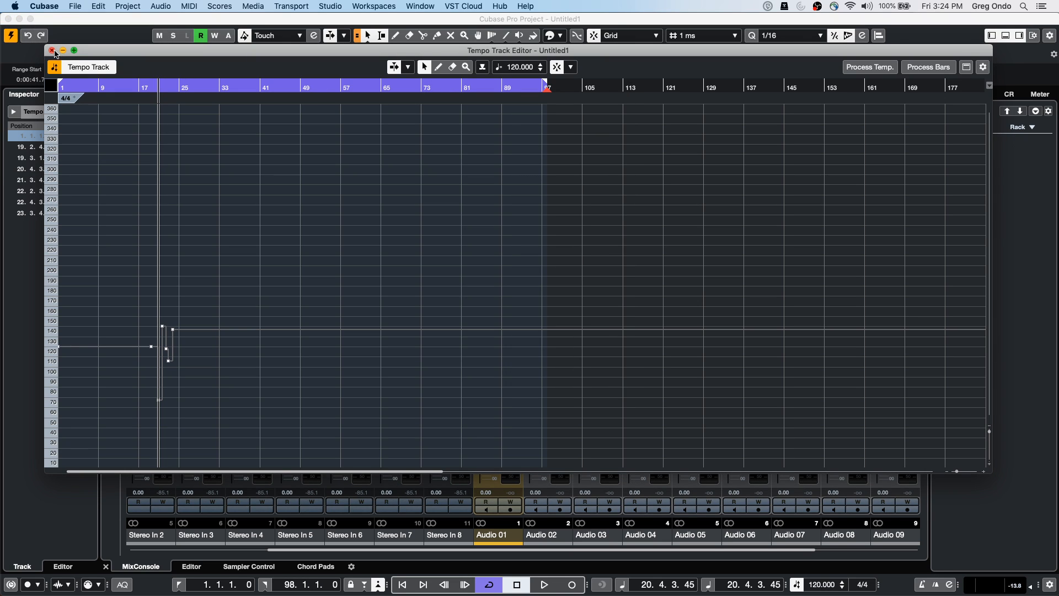
Move the tempo steps to bar 22 at 134 BPM and bar 21 at 82 BPM
drag(155, 89, 155, 160)
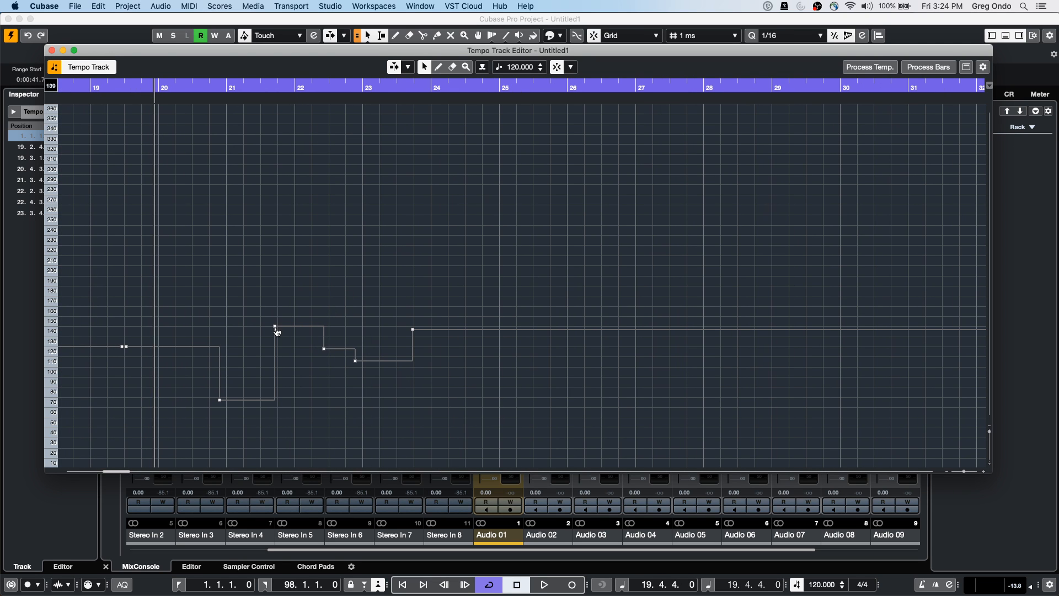
drag(277, 330, 294, 333)
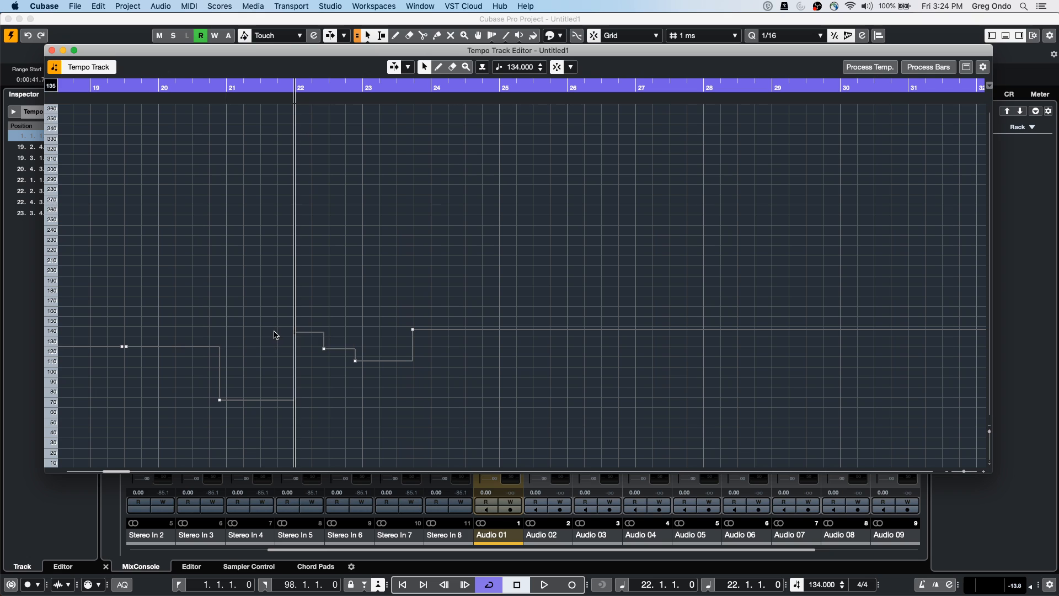
drag(221, 404, 226, 387)
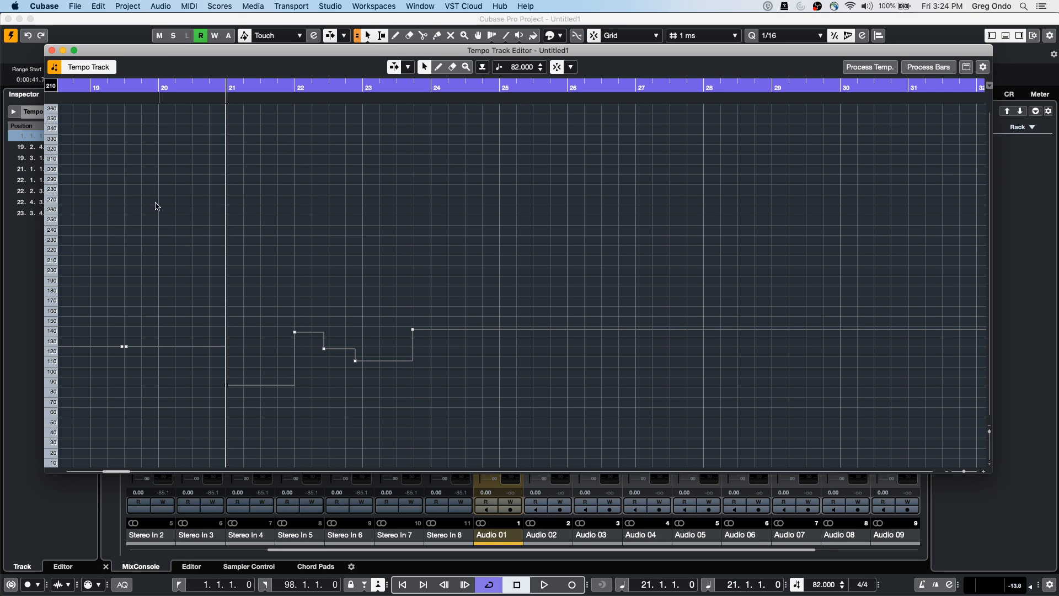
Nudge the 82 BPM tempo point from bar 21 slightly earlier, leaving the other tempo changes intact
click(51, 49)
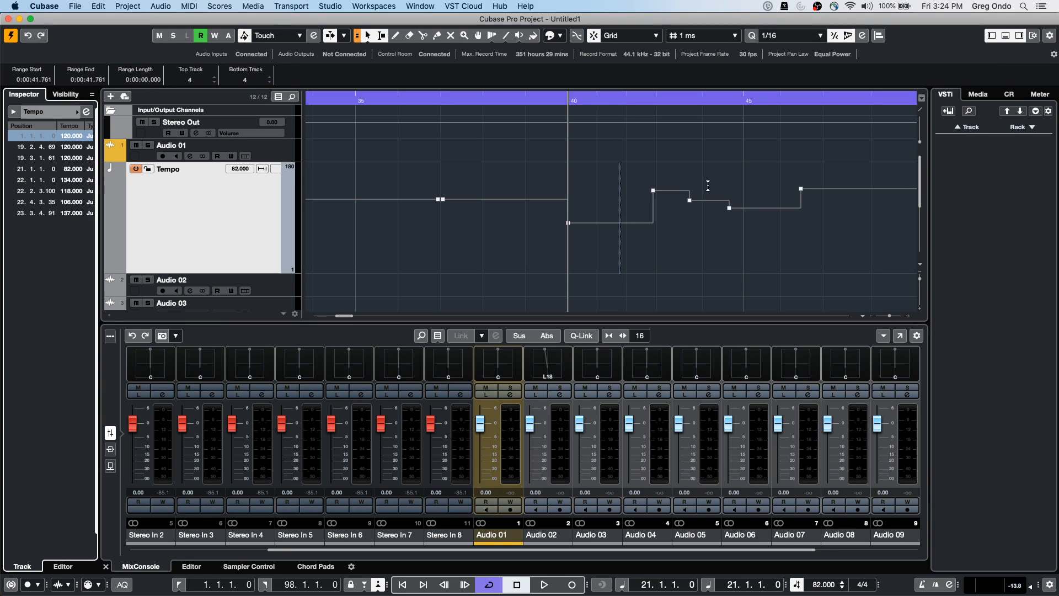
drag(569, 226, 566, 226)
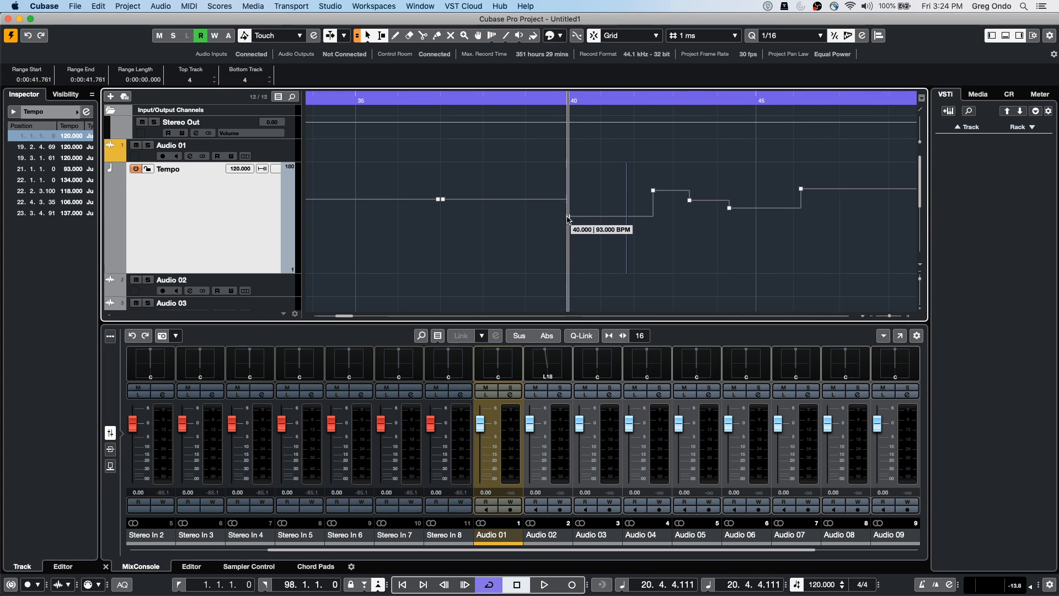
drag(489, 171, 677, 186)
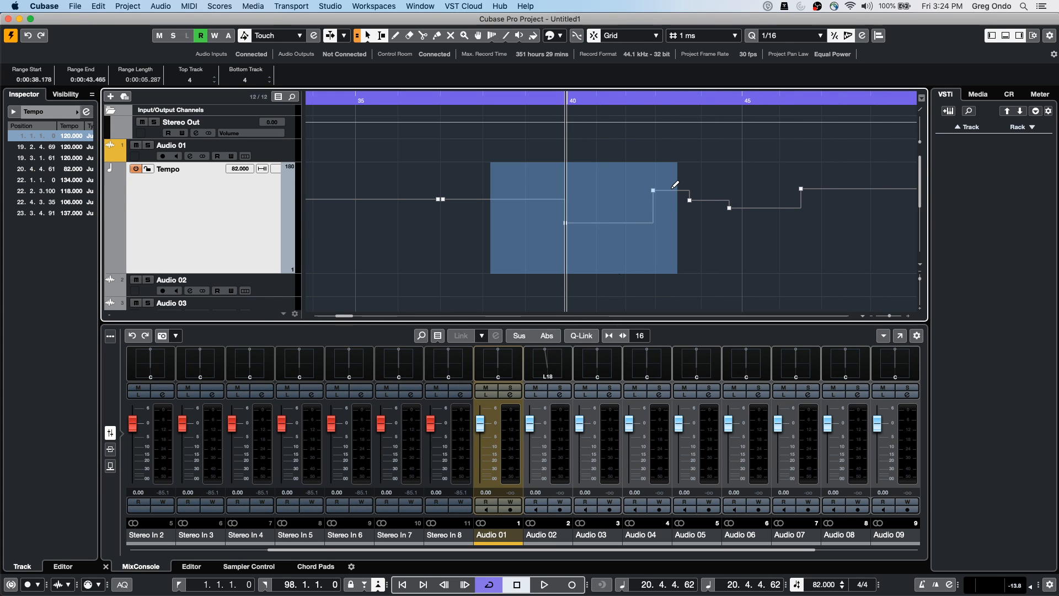
key(Delete)
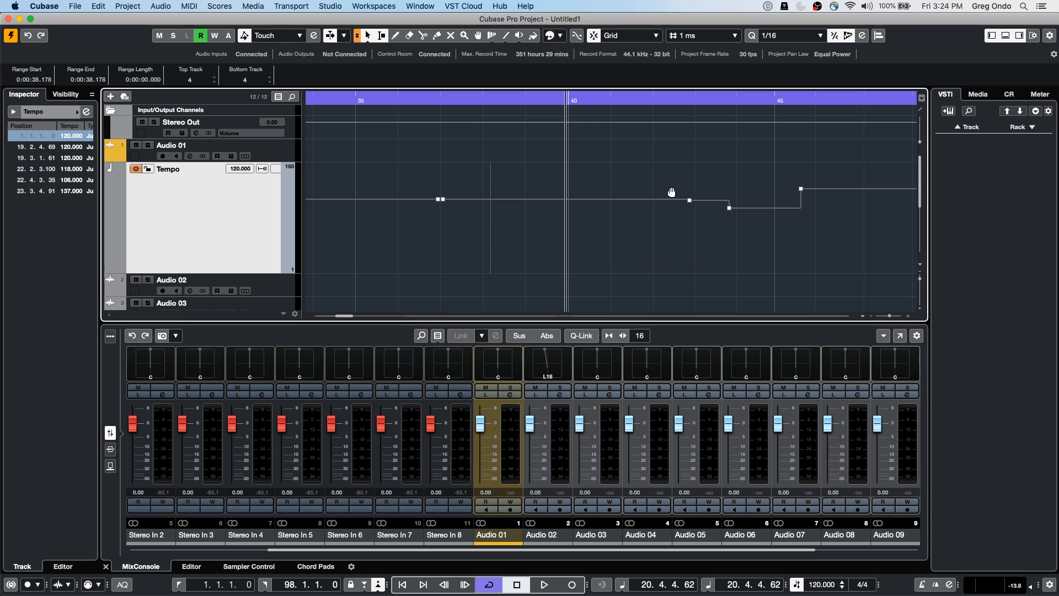
key(super+z)
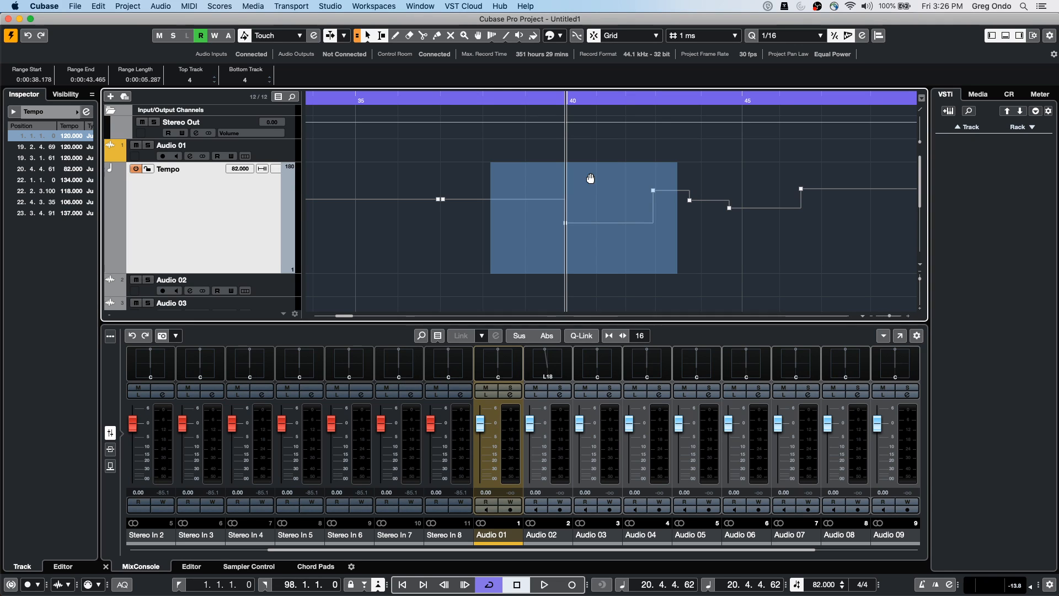
Add a new MIDI track, MIDI 01, from the track list context menu
right_click(160, 224)
mouse_move(233, 228)
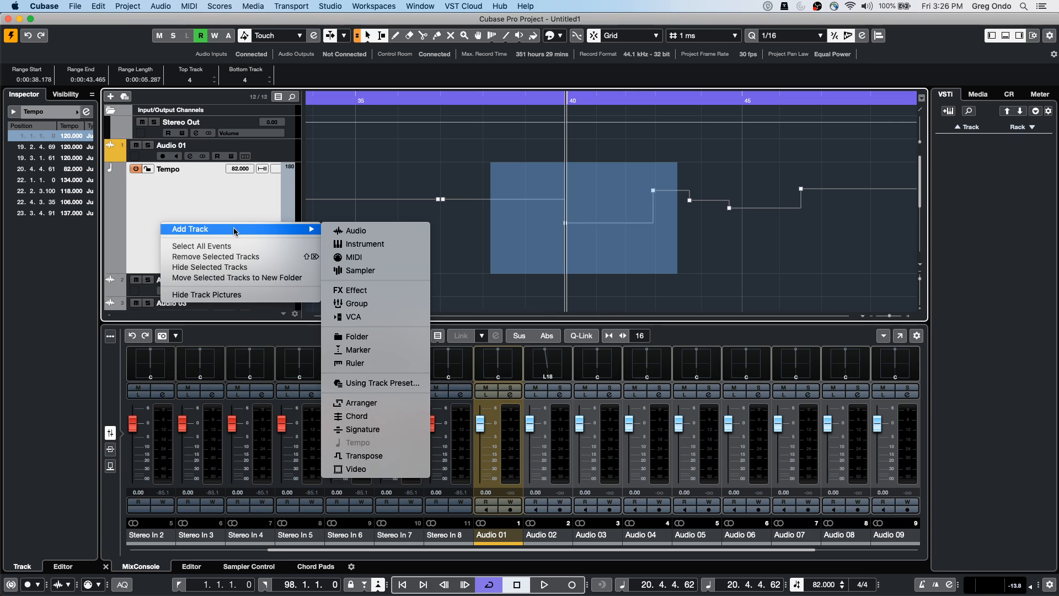
click(377, 260)
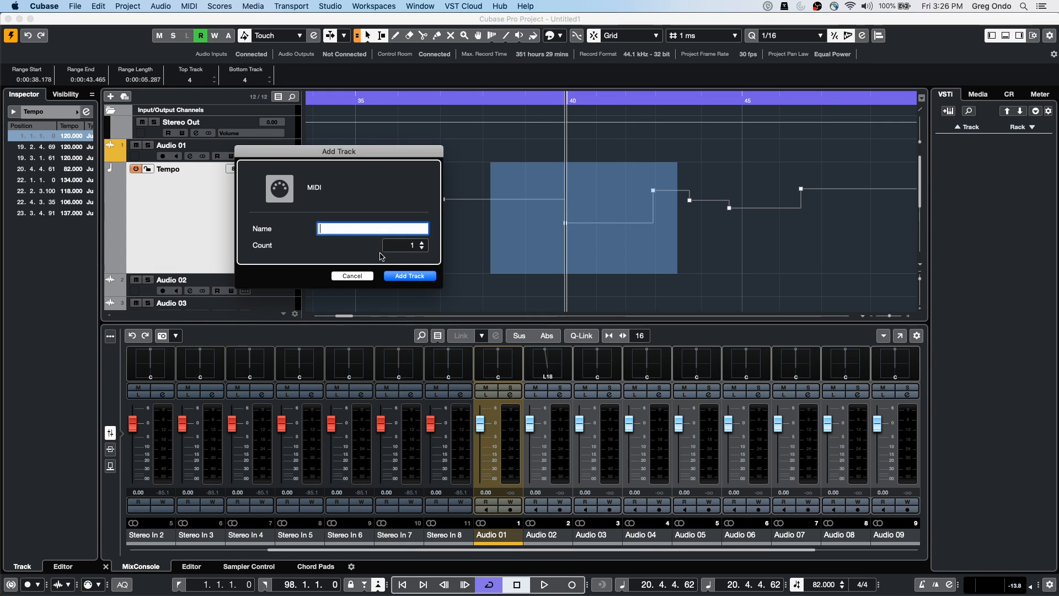
click(418, 276)
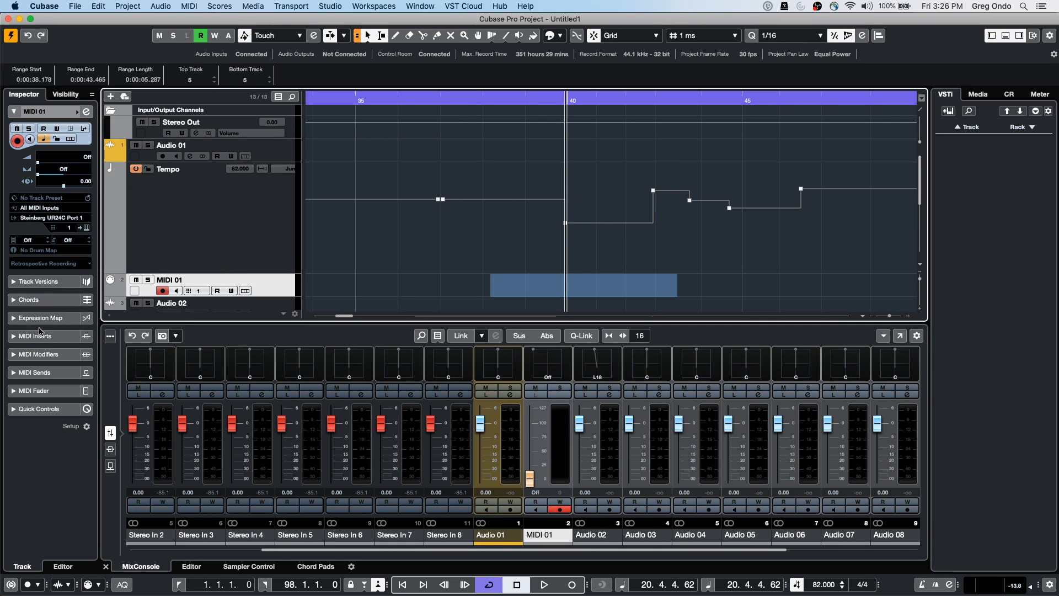
Load MIDI Monitor into the first MIDI insert slot of MIDI 01
click(50, 340)
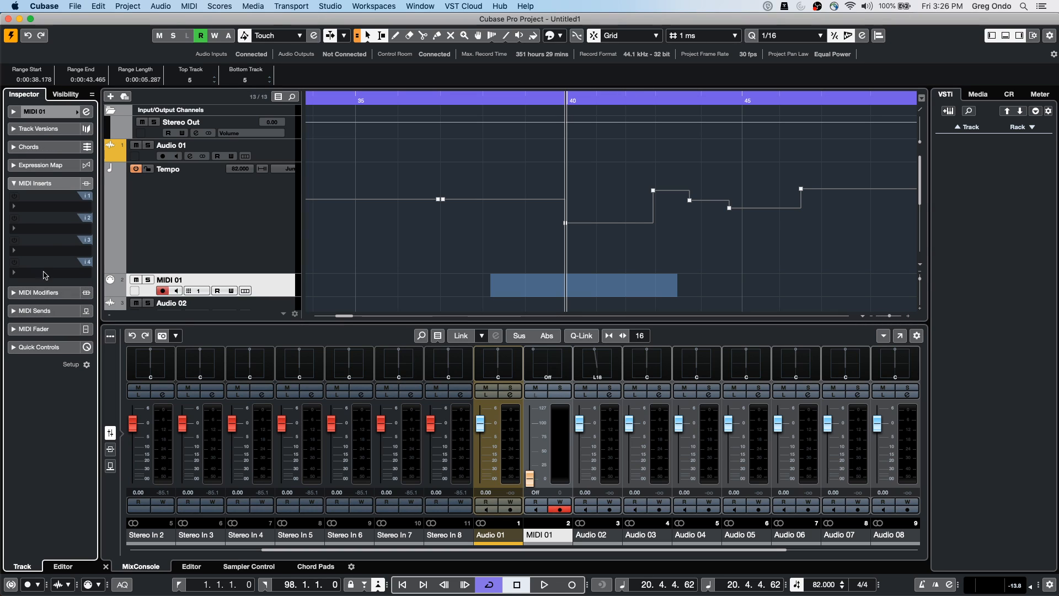
click(54, 207)
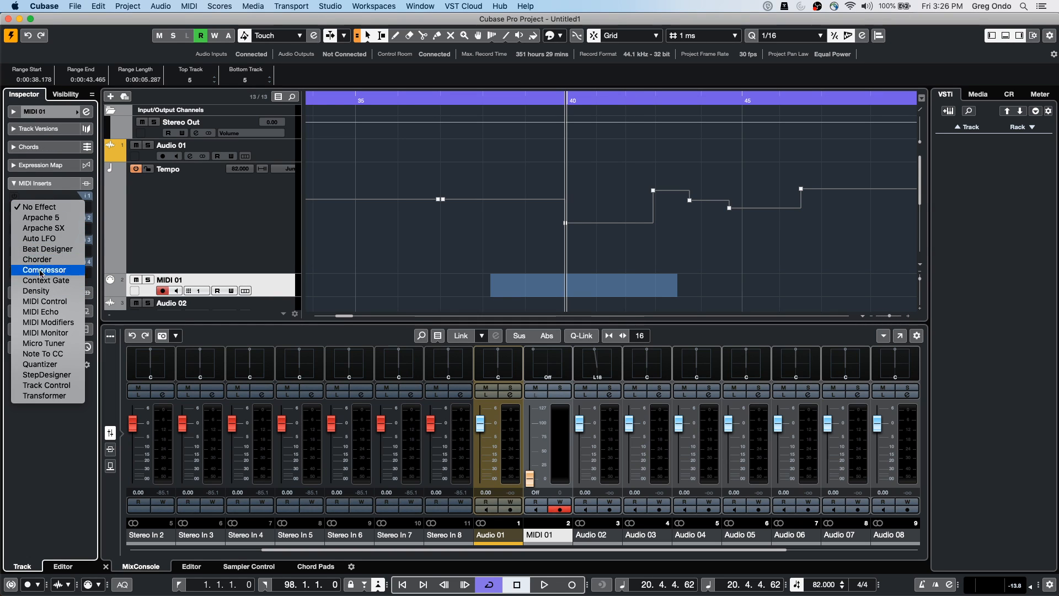
click(46, 333)
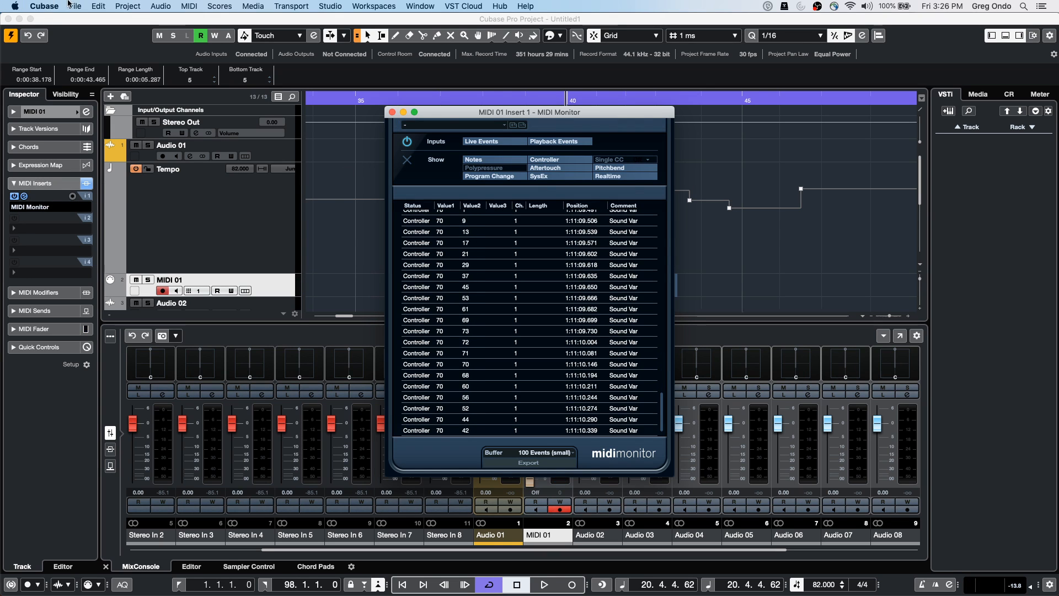
click(41, 6)
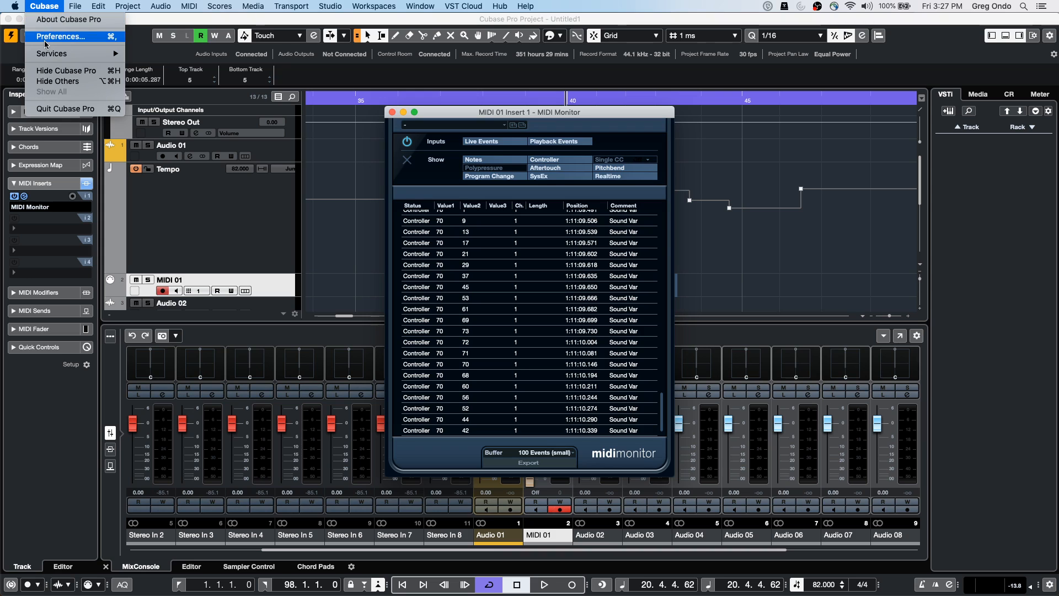
Review the MIDI > MIDI Filter preferences, confirm with OK, and close the MIDI Monitor window
click(83, 36)
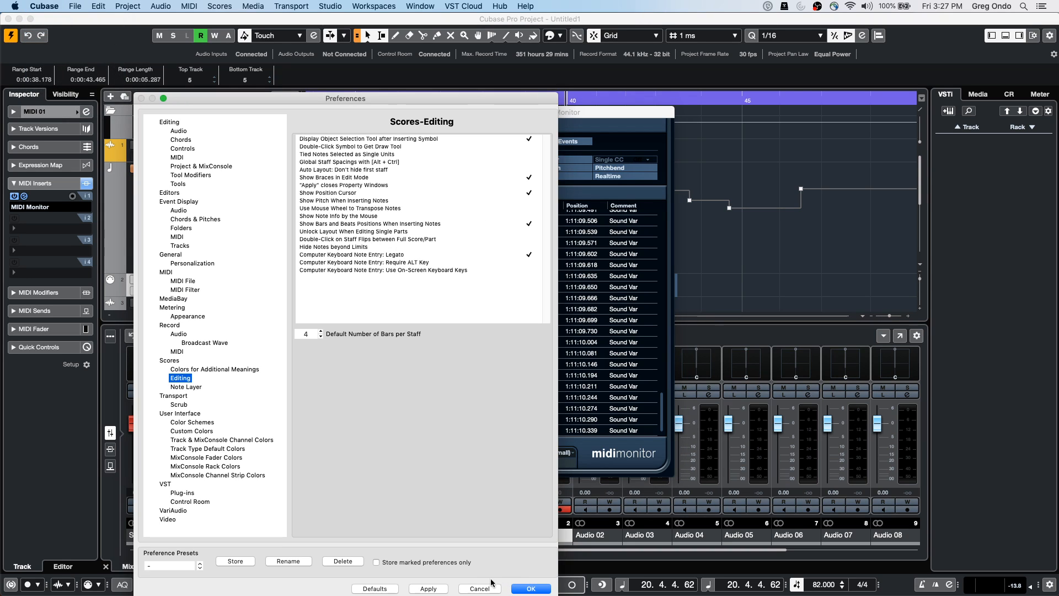
click(168, 272)
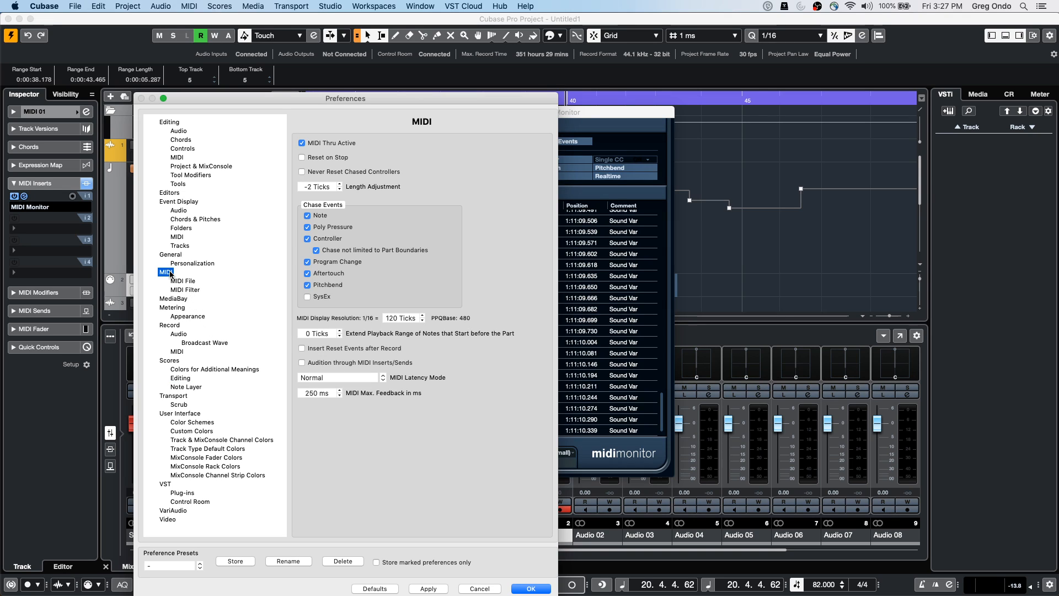
click(185, 289)
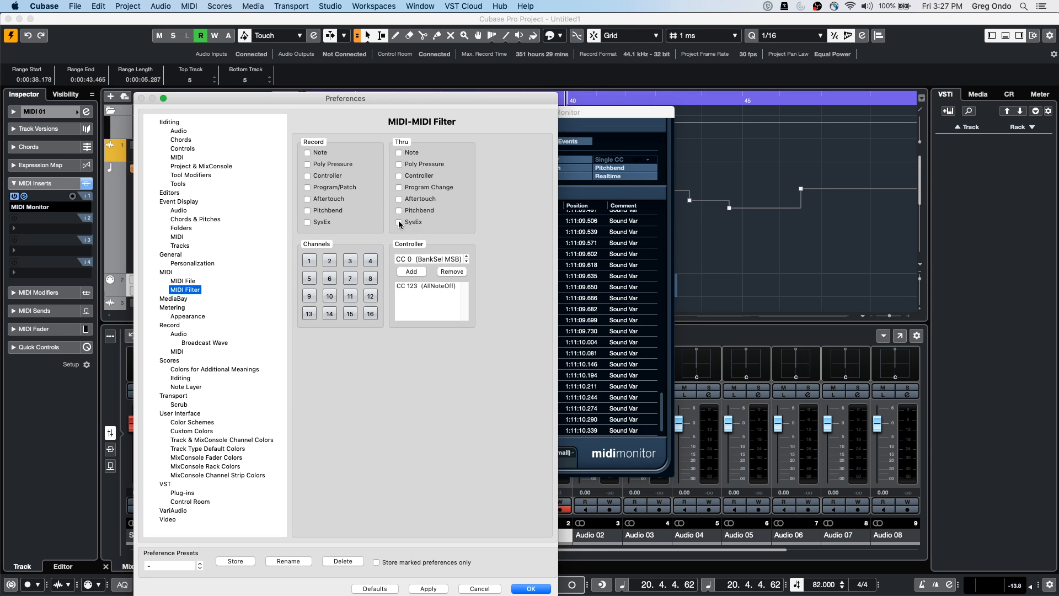
click(528, 588)
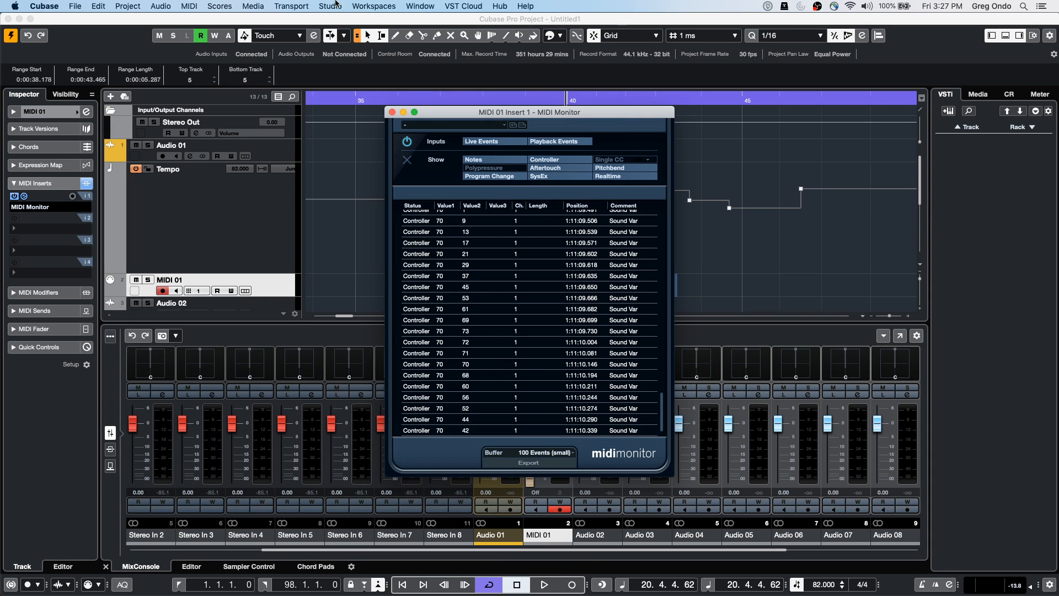
click(392, 112)
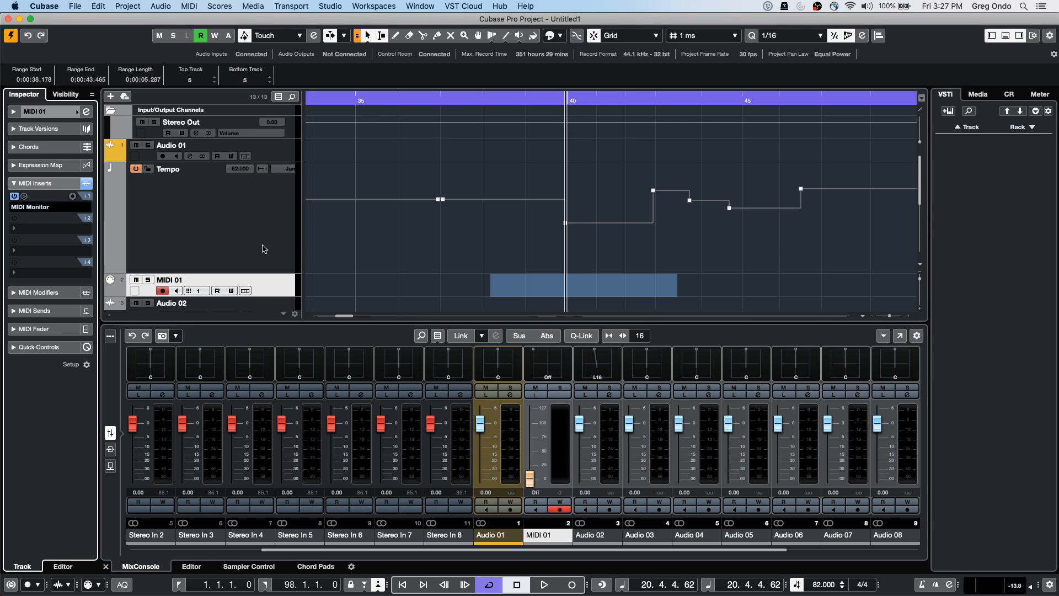
click(78, 6)
mouse_move(44, 6)
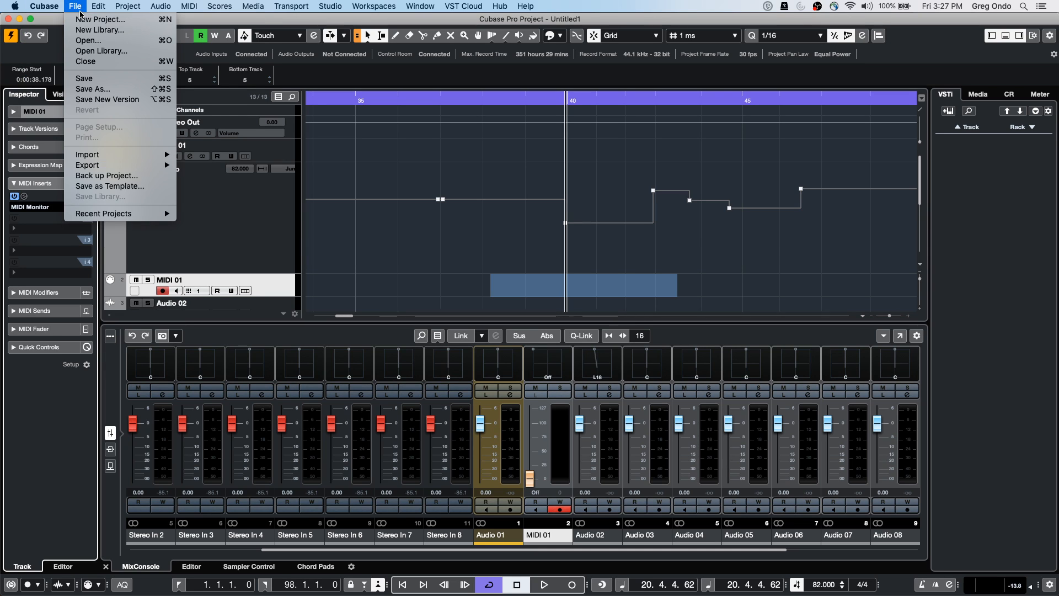
mouse_move(98, 6)
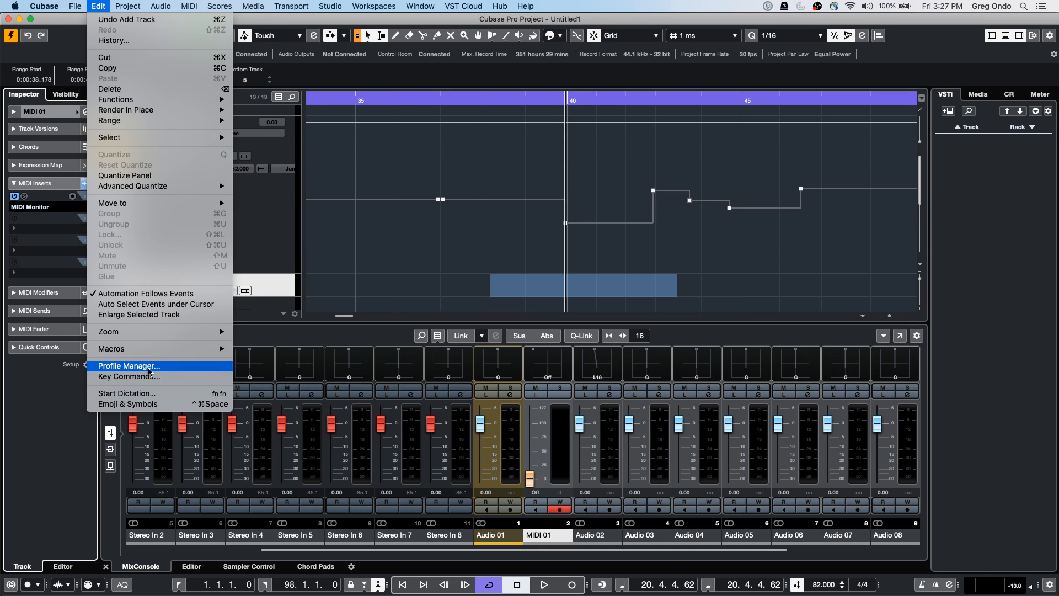
click(149, 377)
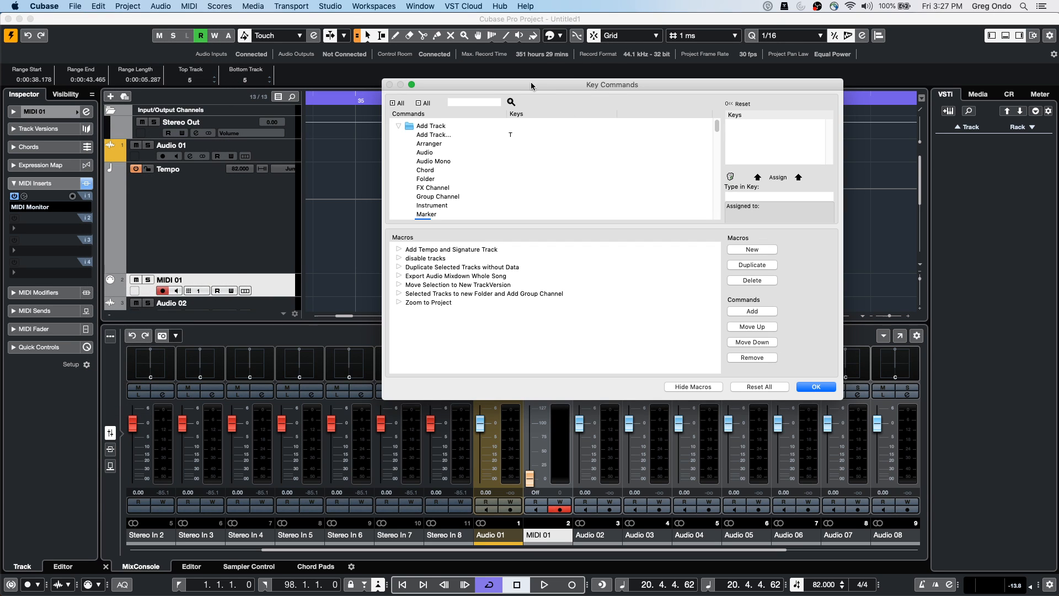
drag(495, 81, 266, 91)
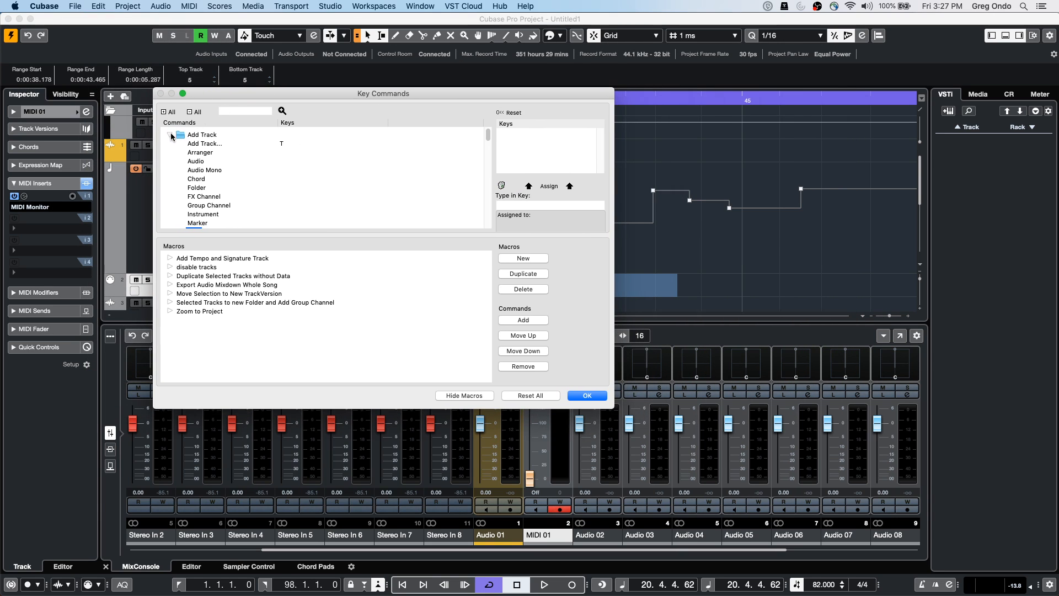
click(170, 136)
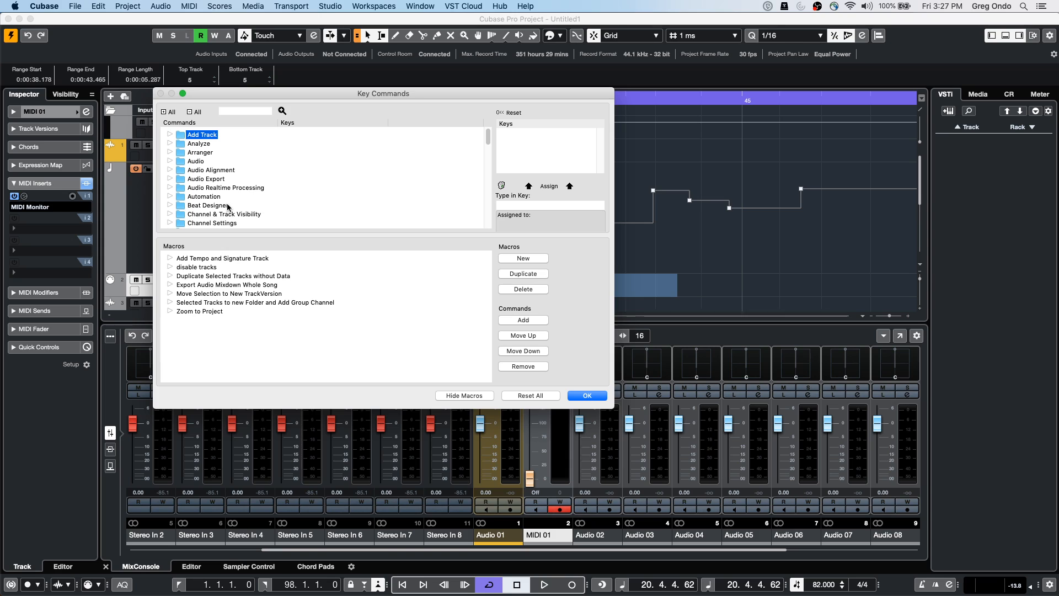
drag(231, 233, 228, 302)
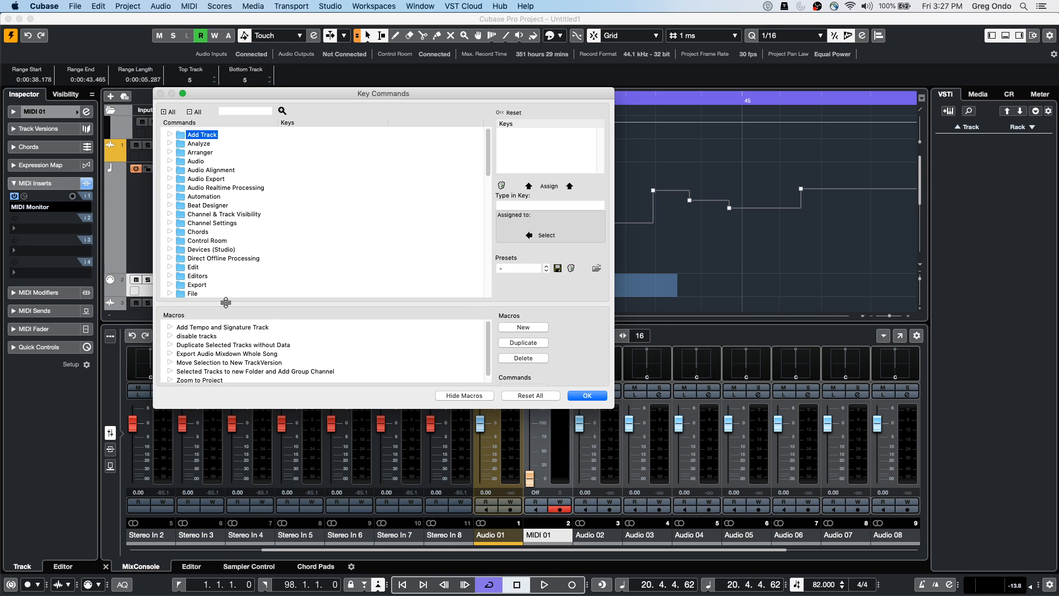
click(169, 232)
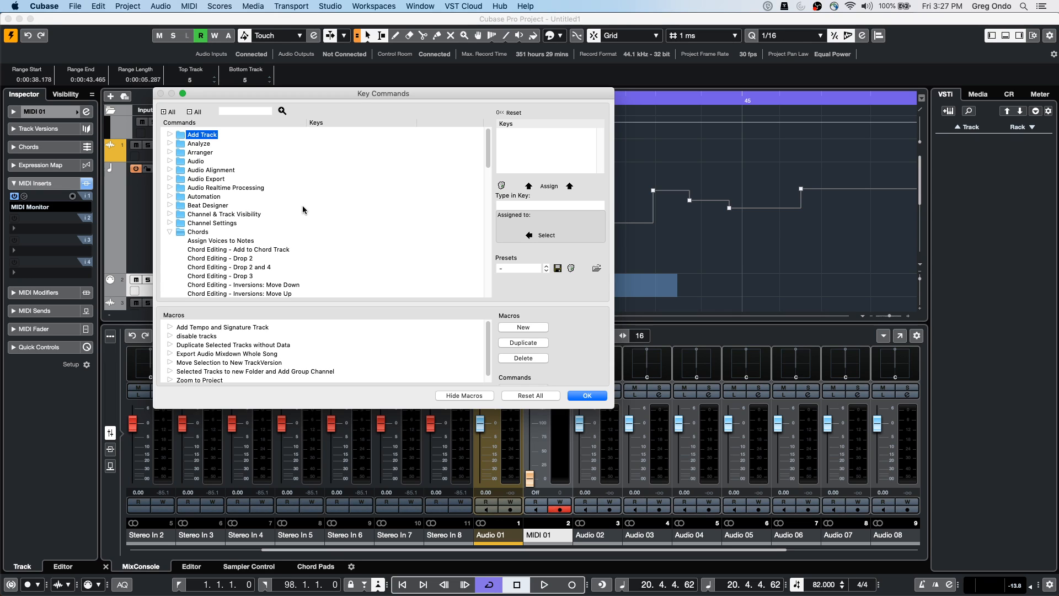
scroll(302, 206, down, 2)
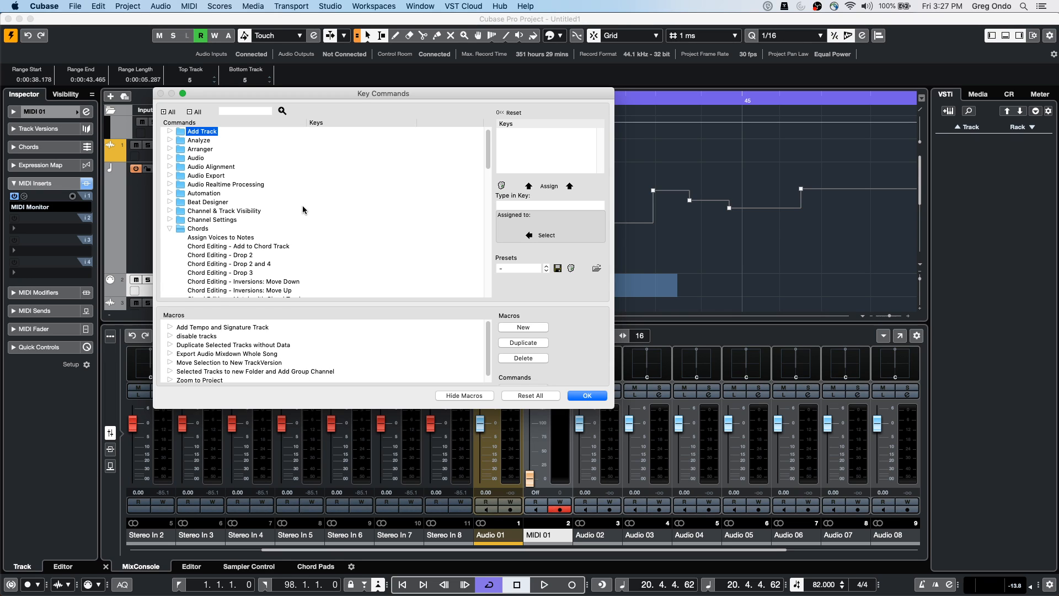
scroll(302, 209, down, 2)
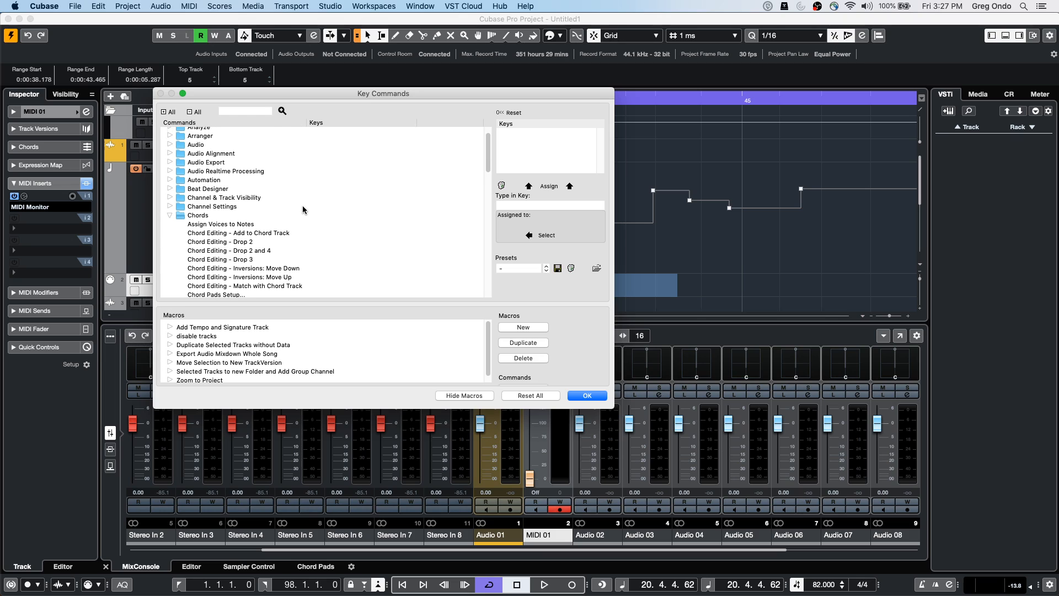
scroll(302, 209, down, 2)
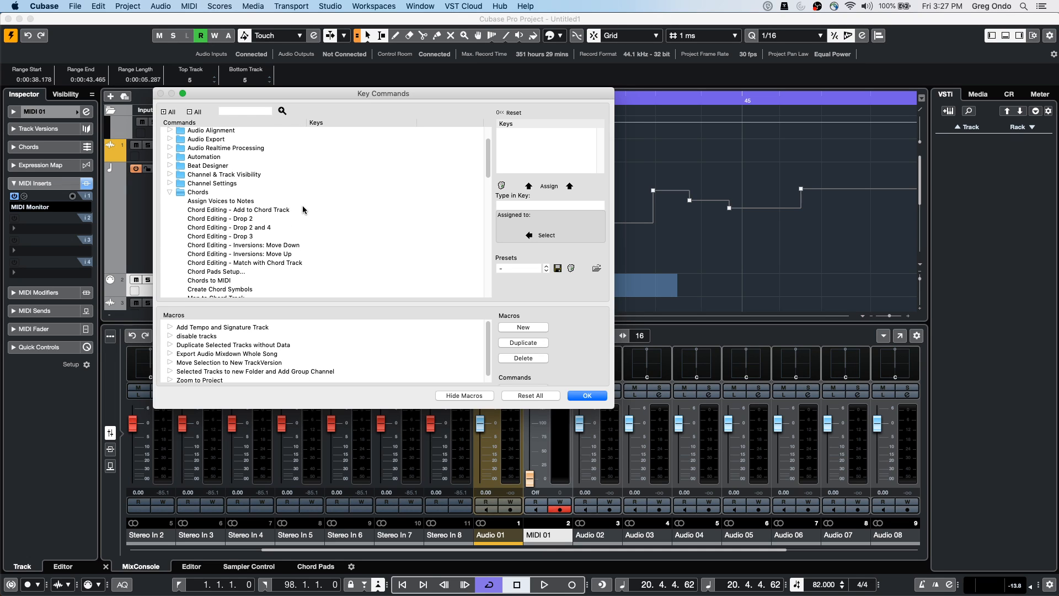
scroll(303, 209, down, 3)
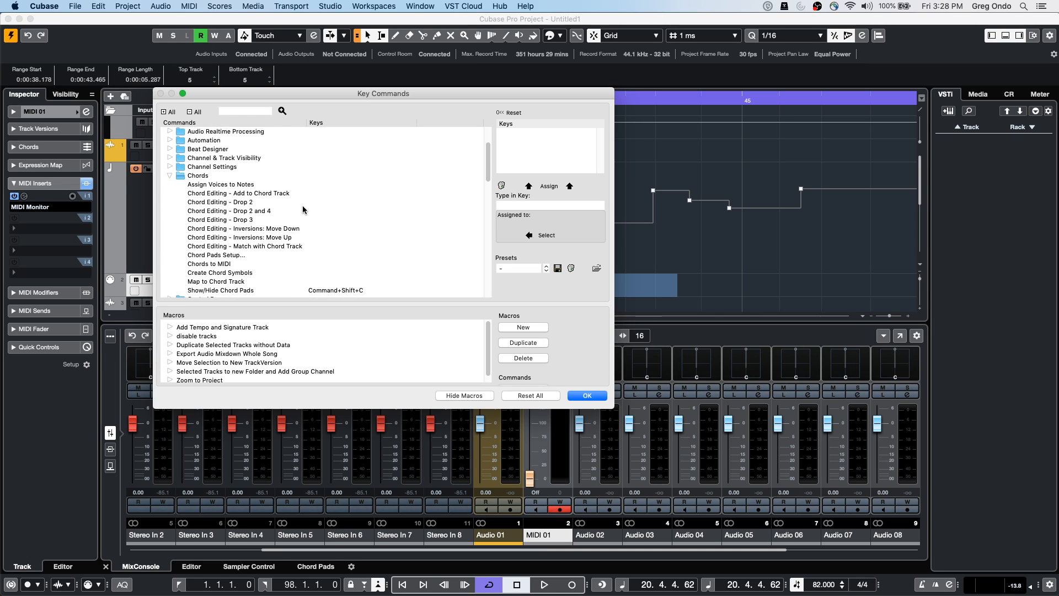
scroll(302, 210, down, 1)
scroll(302, 209, down, 2)
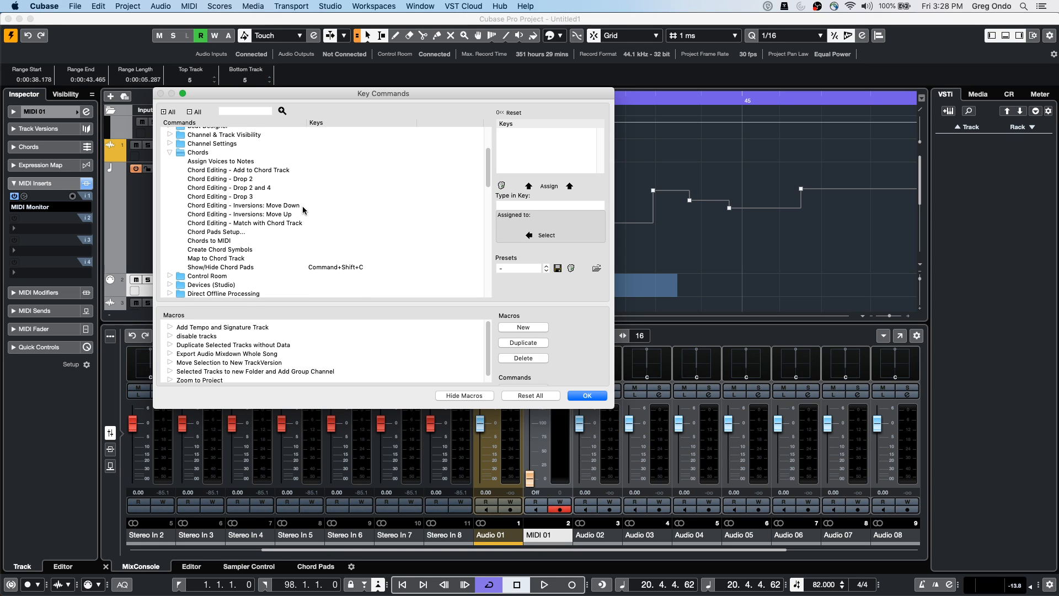
scroll(303, 206, up, 3)
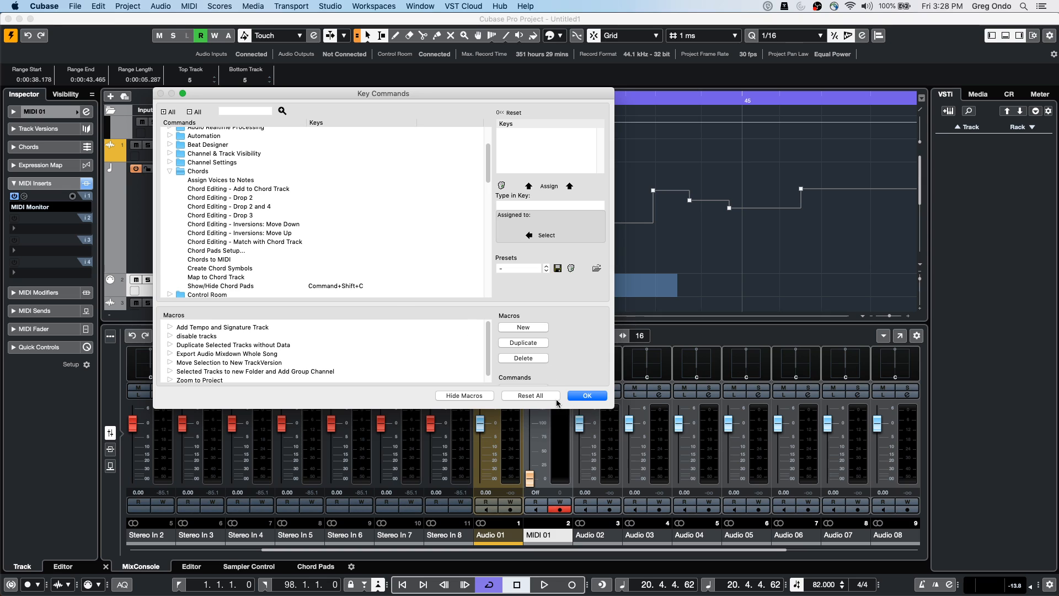
click(580, 395)
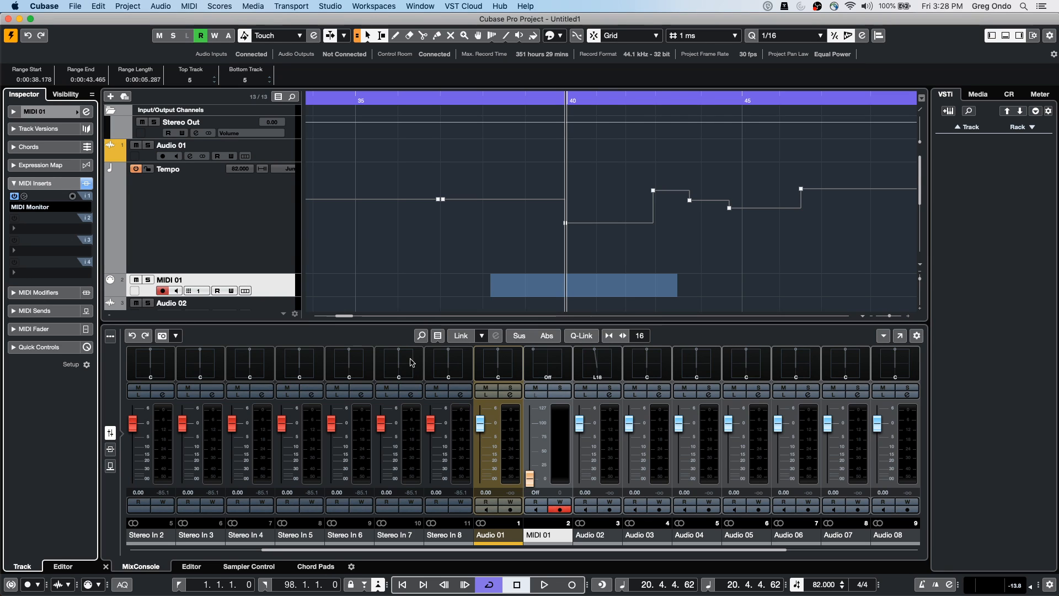
Clear the MIDI 01 range selection and add a Chord Track to the project
click(362, 255)
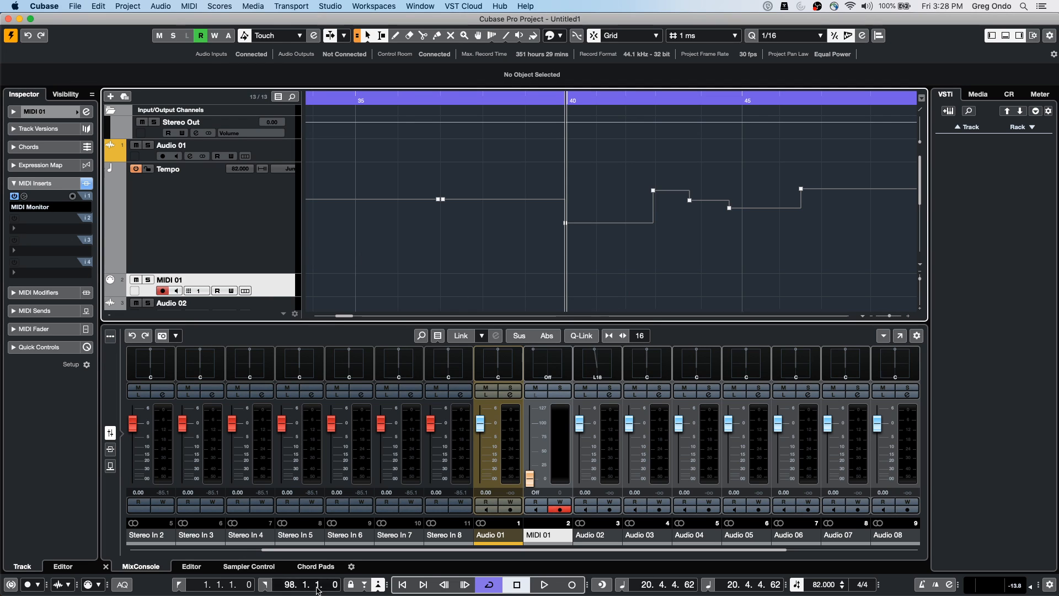
right_click(247, 234)
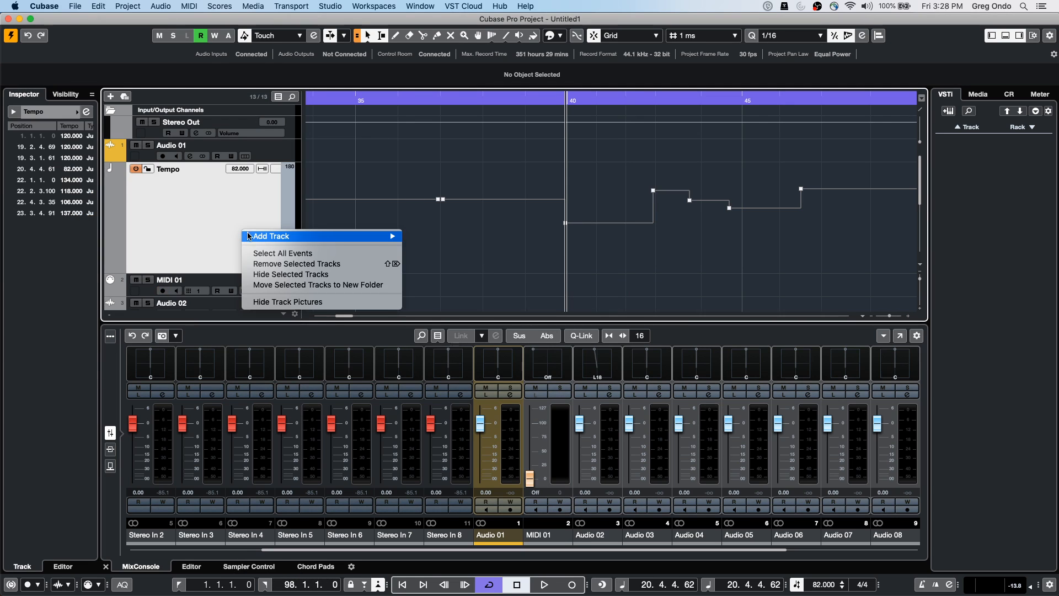
mouse_move(248, 236)
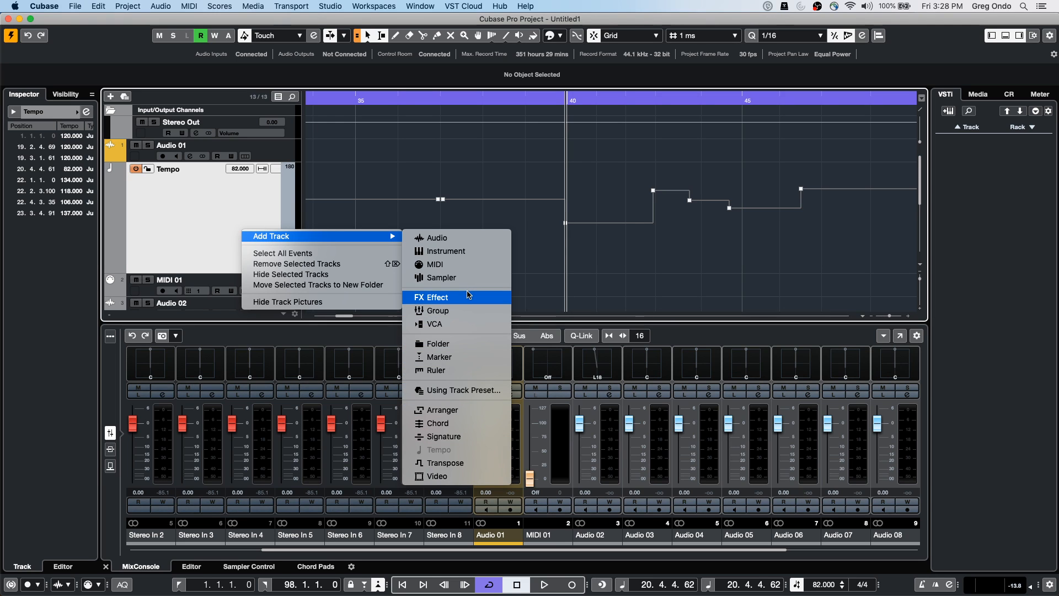
click(448, 423)
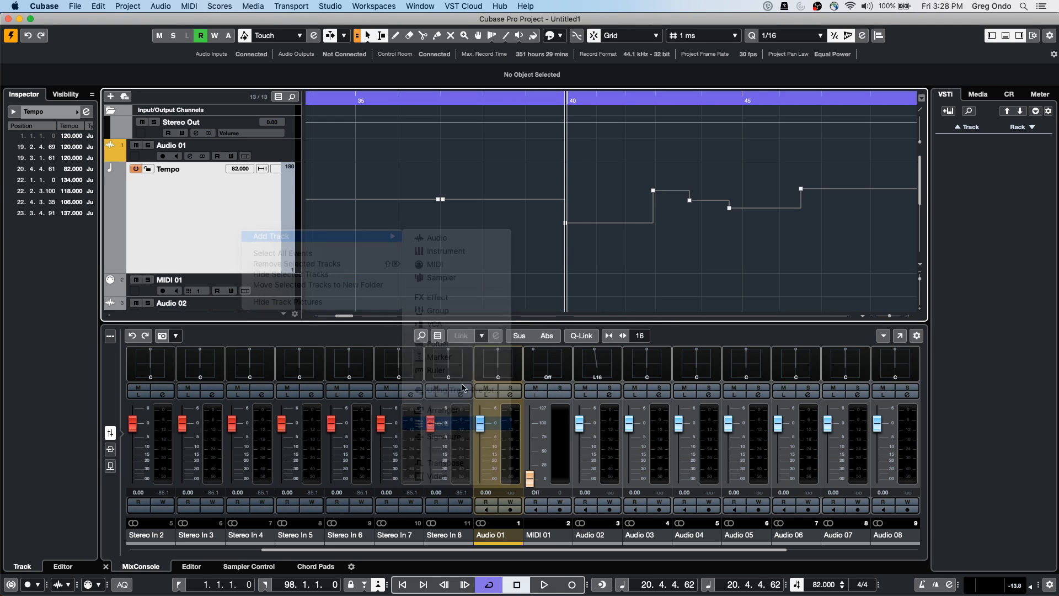
Draw an undefined X chord event on the Chord Track, then return to the selection tool
right_click(329, 279)
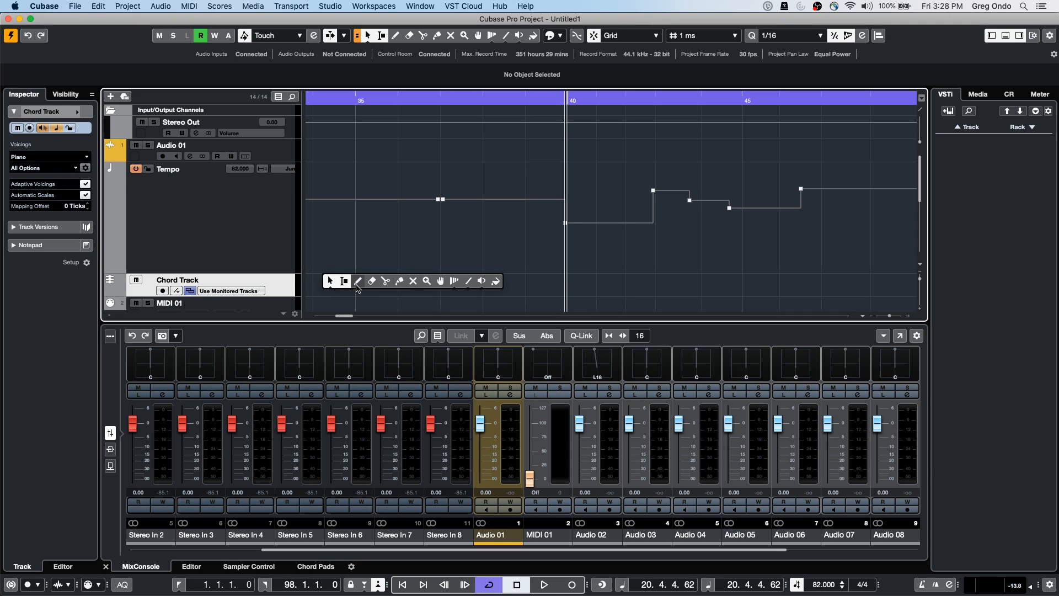
click(357, 282)
click(319, 285)
right_click(330, 282)
click(322, 290)
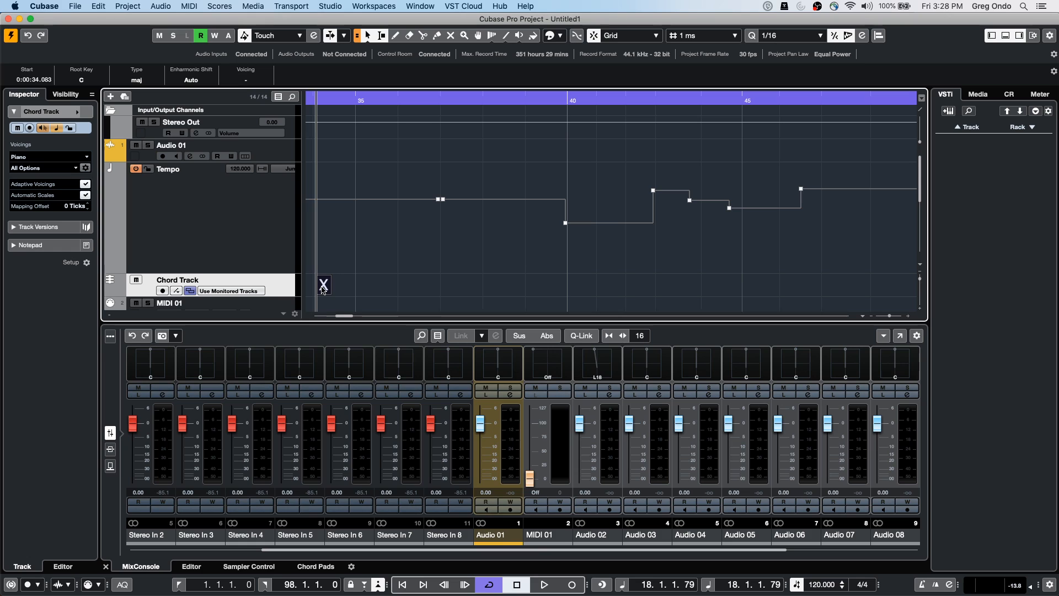
Open the X chord event's editor, browse Chord Assistant suggestions, and close the assistant again
double_click(323, 285)
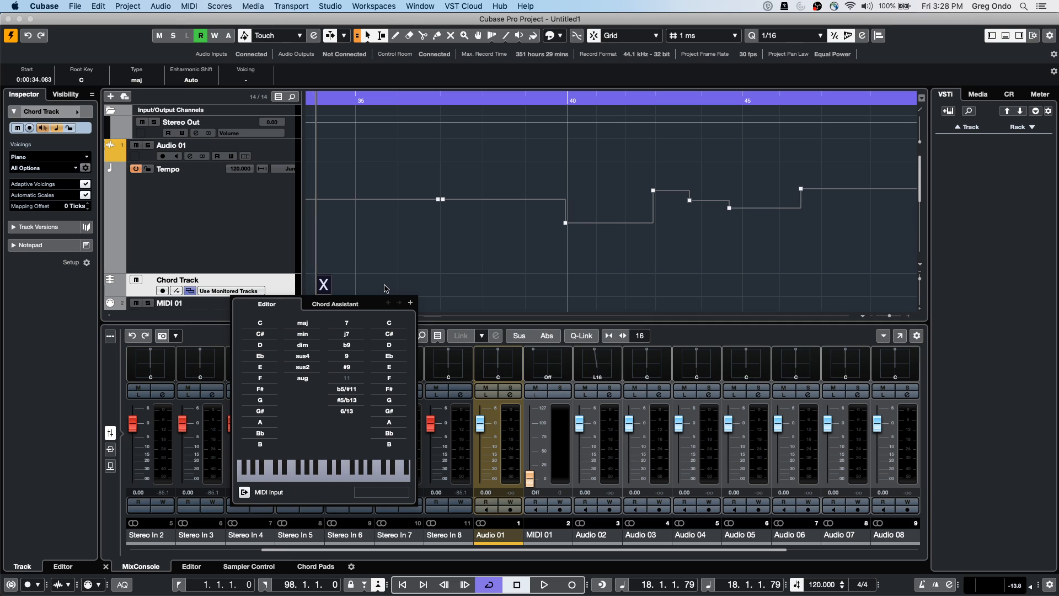
click(335, 304)
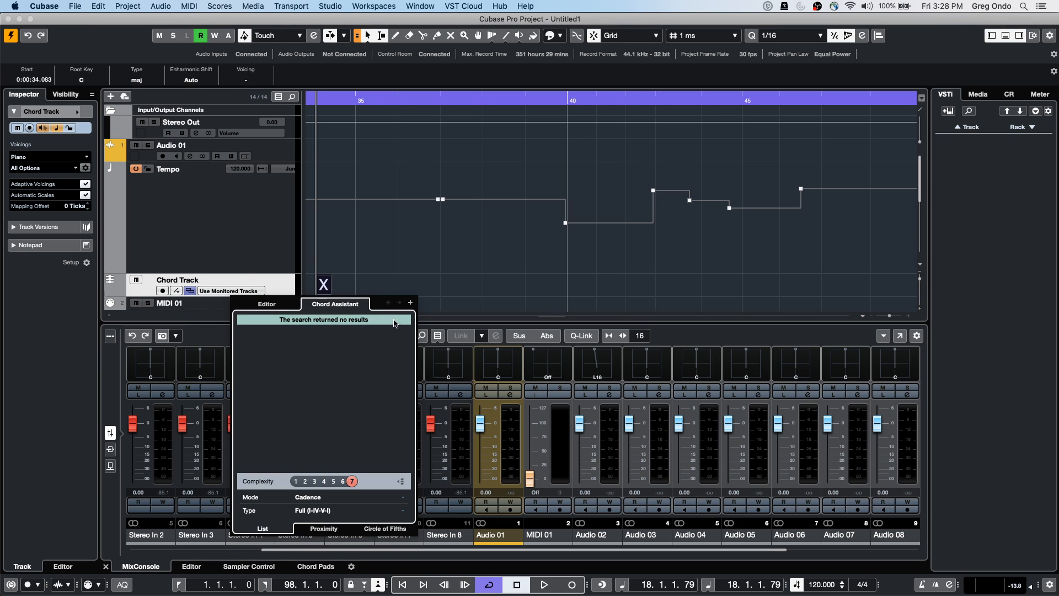
click(324, 288)
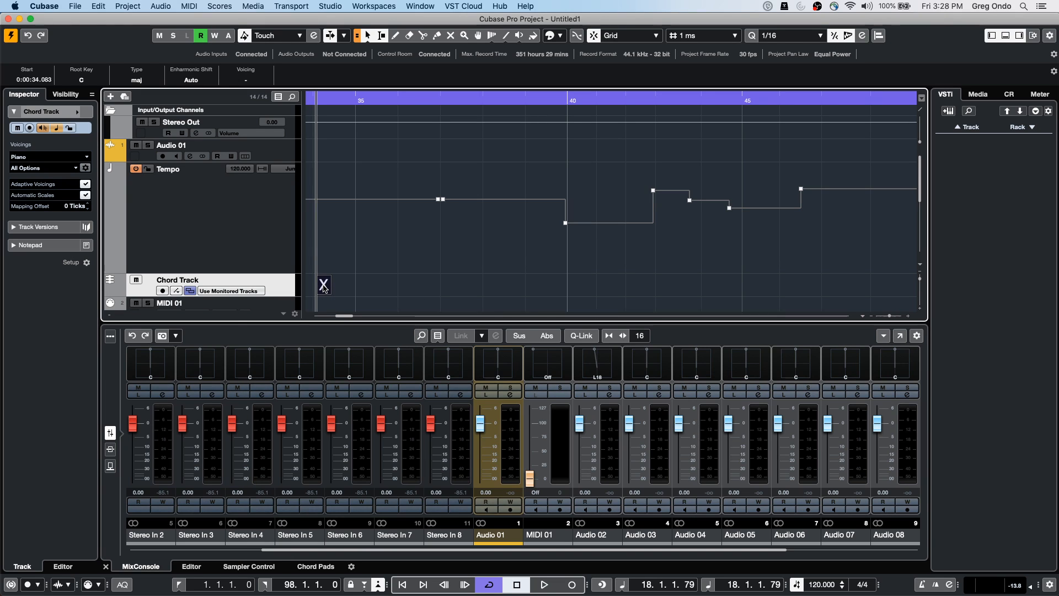
double_click(324, 288)
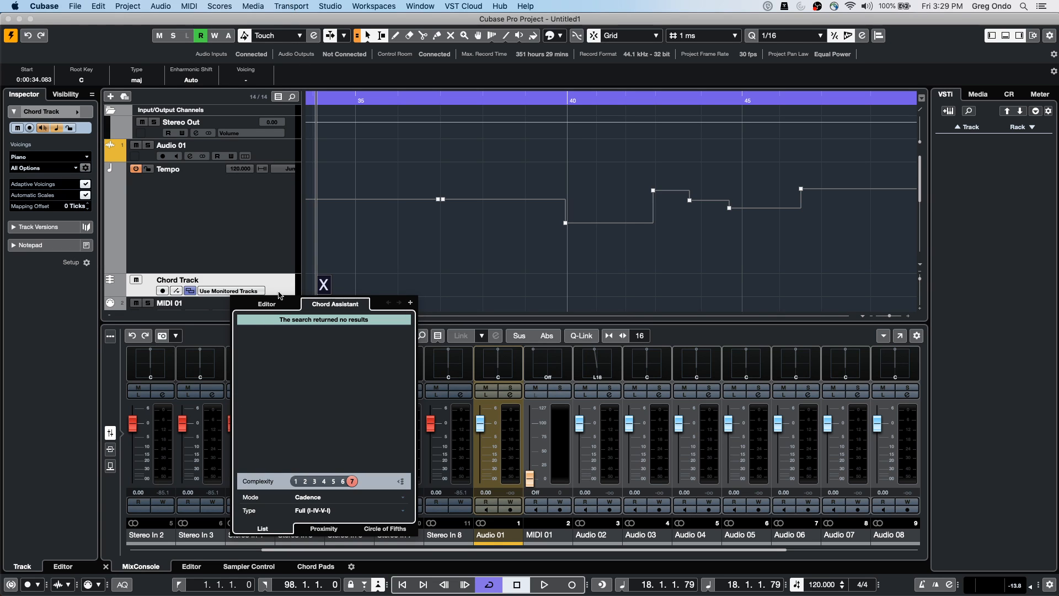
click(365, 294)
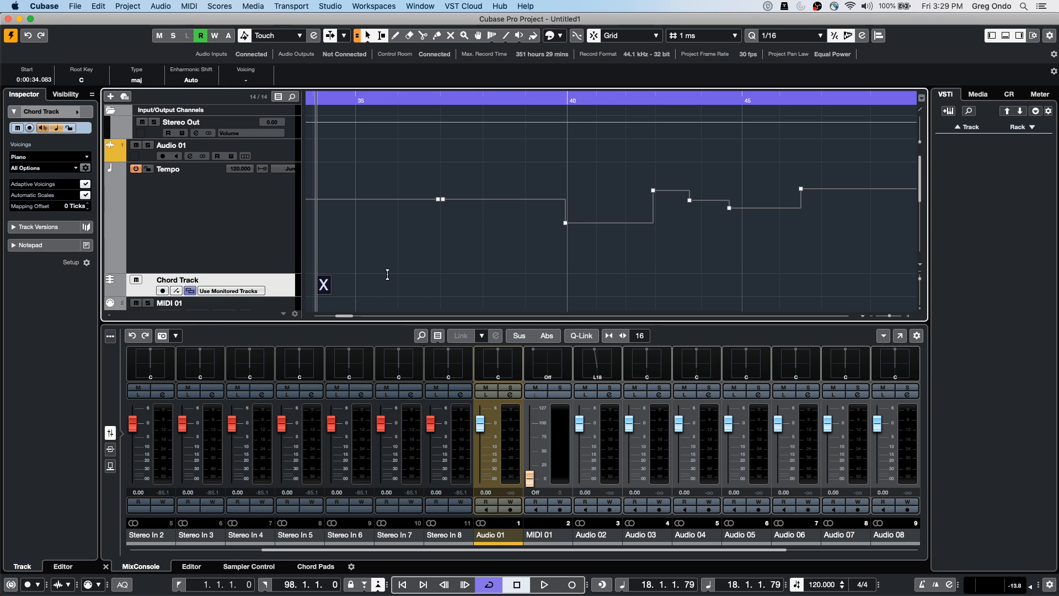
Activate external MIDI timecode sync and send MIDI clock and timecode to Steinberg UR24C Port 1
click(337, 6)
mouse_move(291, 6)
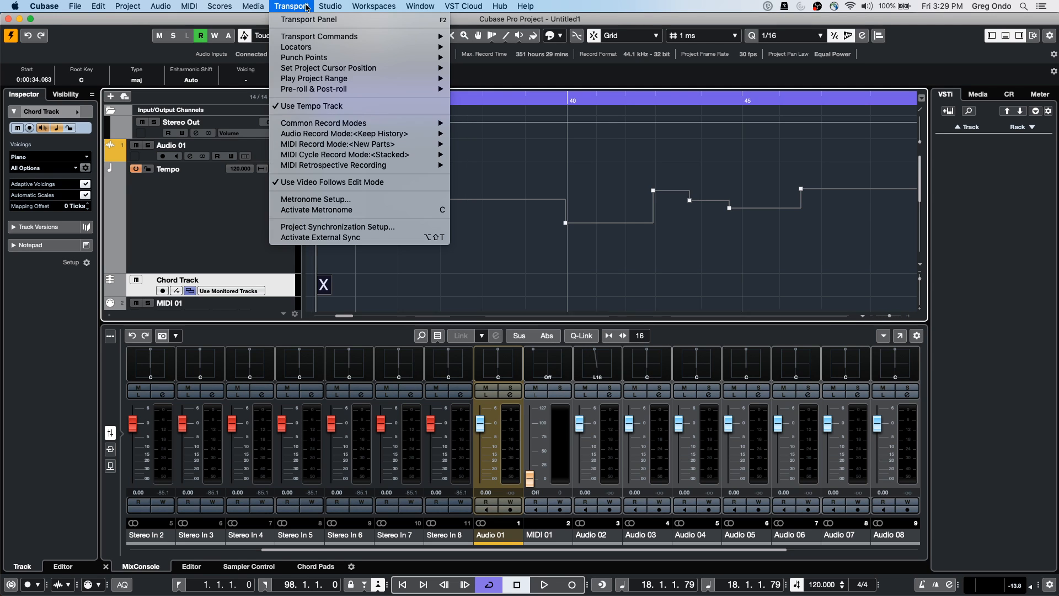
click(341, 229)
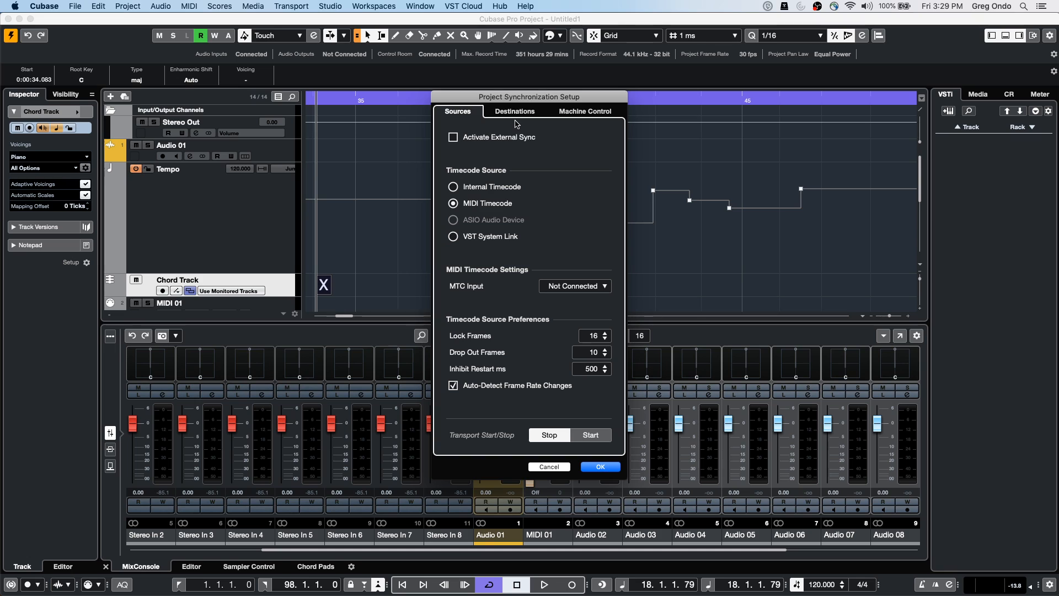
click(453, 186)
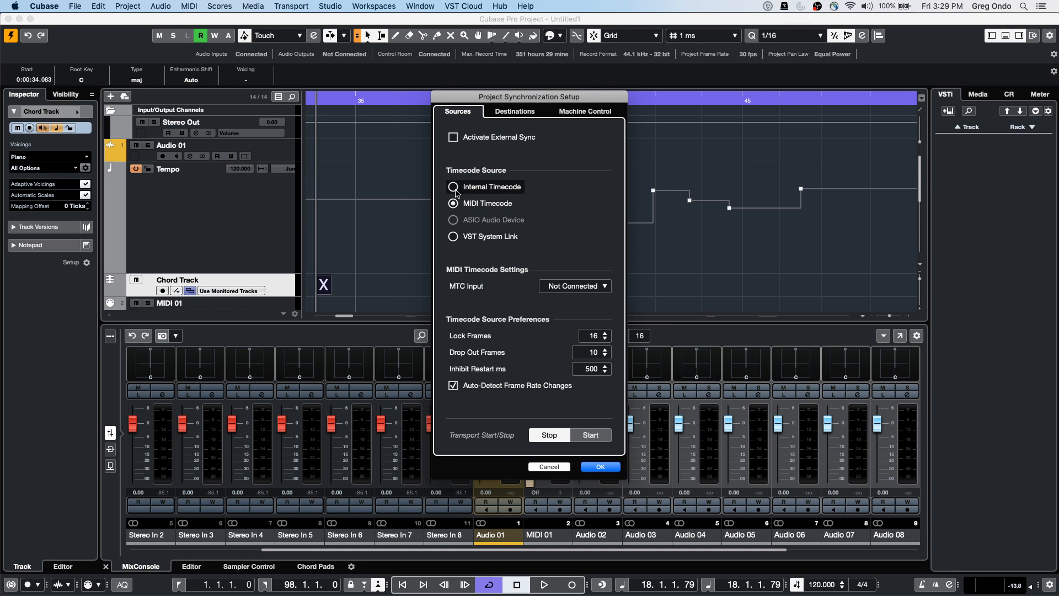
click(454, 204)
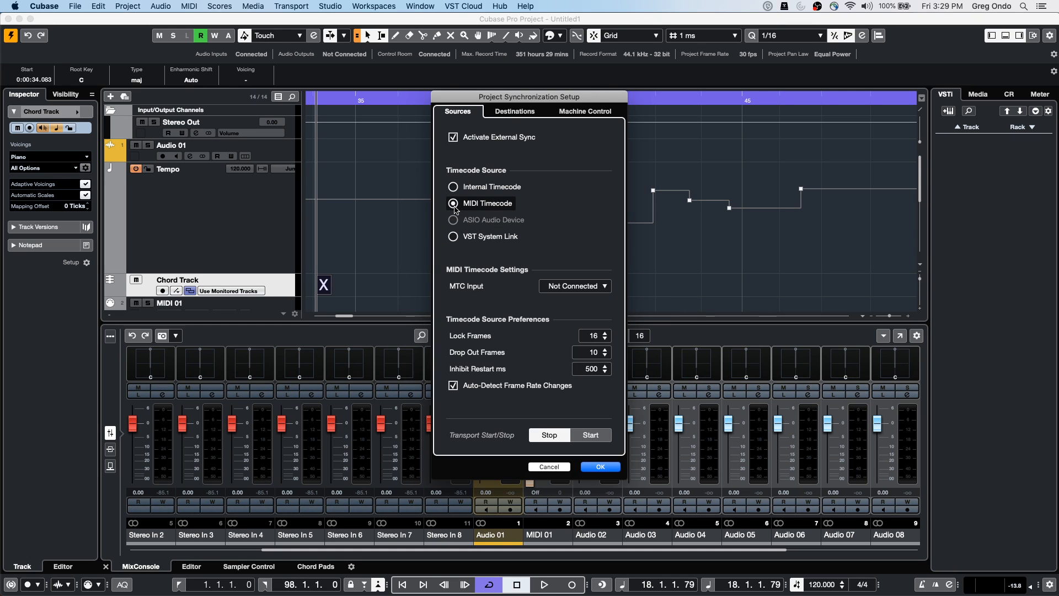
click(507, 112)
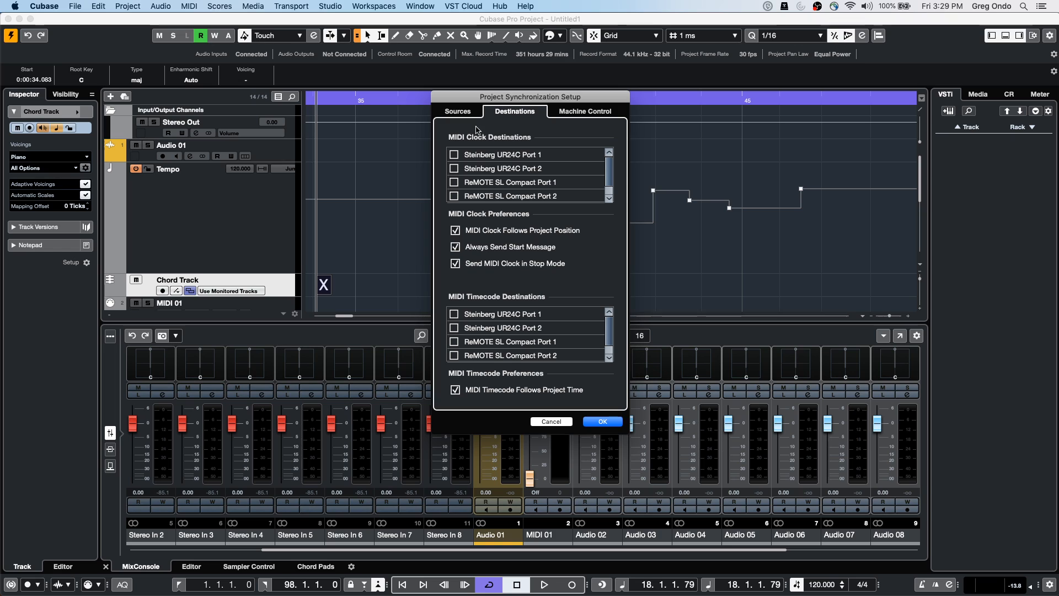
click(454, 155)
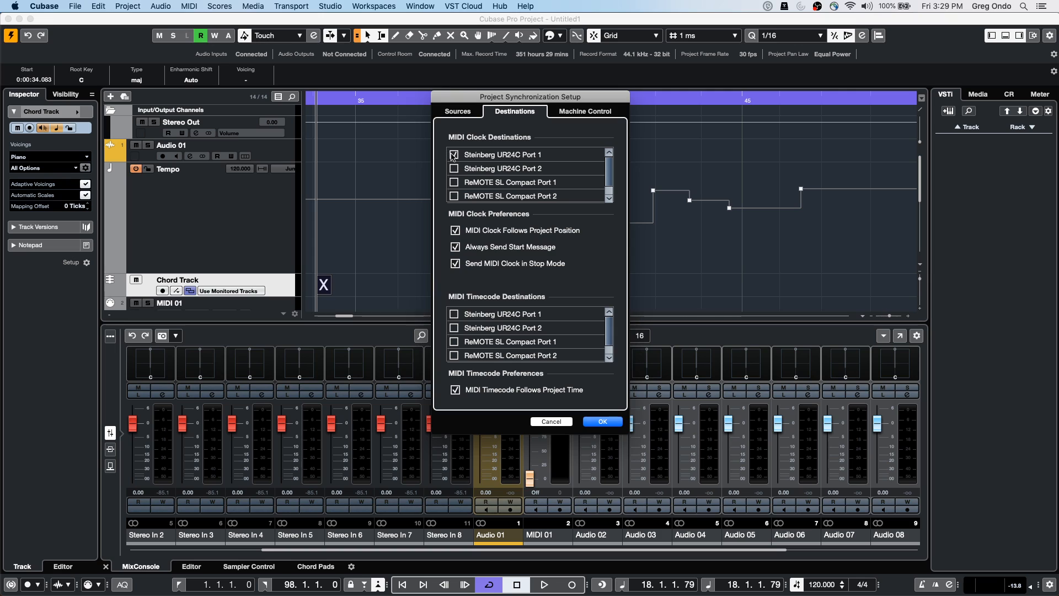
click(455, 314)
click(606, 420)
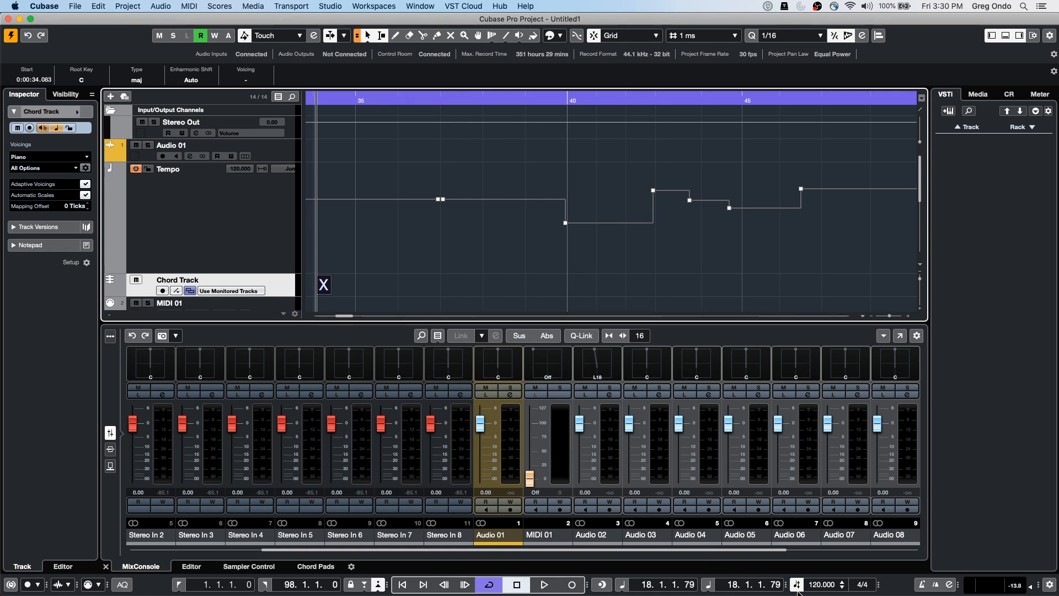
Zoom the Untitled1 timeline out to show the full tempo curve with its dip and step-up
right_click(906, 589)
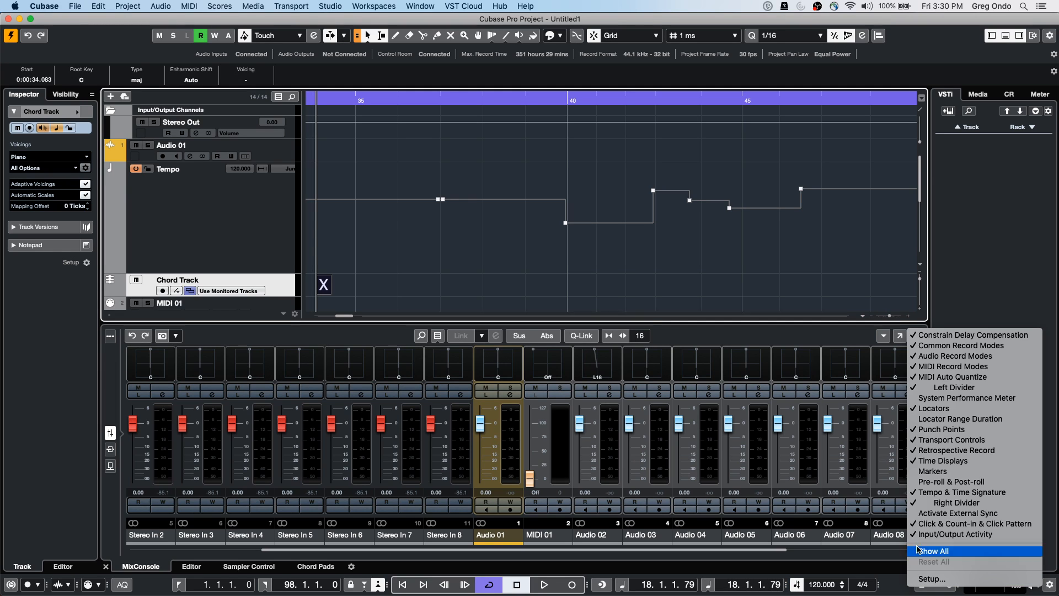
click(249, 6)
click(291, 6)
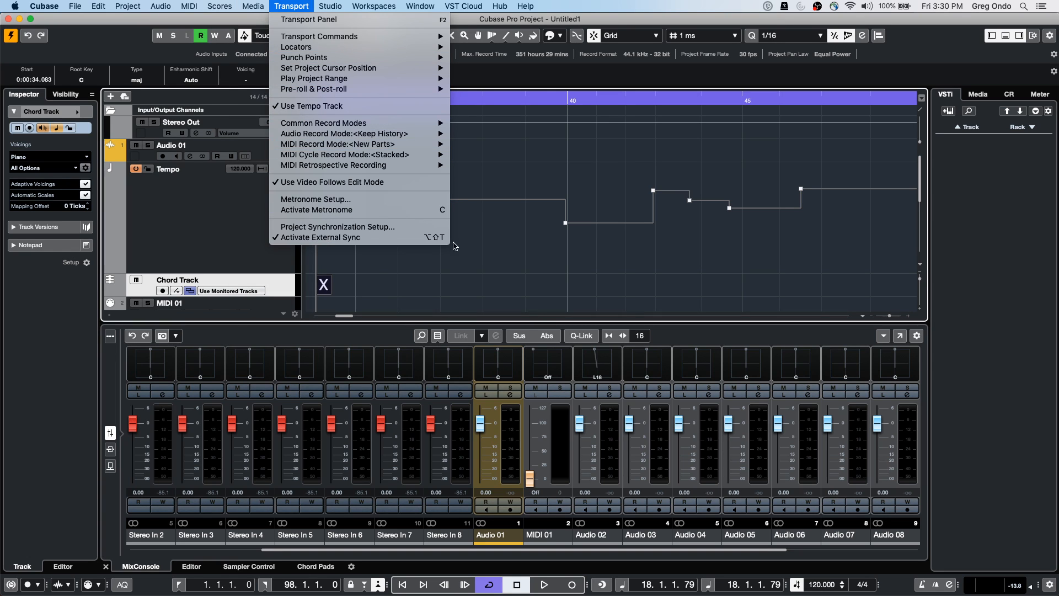
click(388, 252)
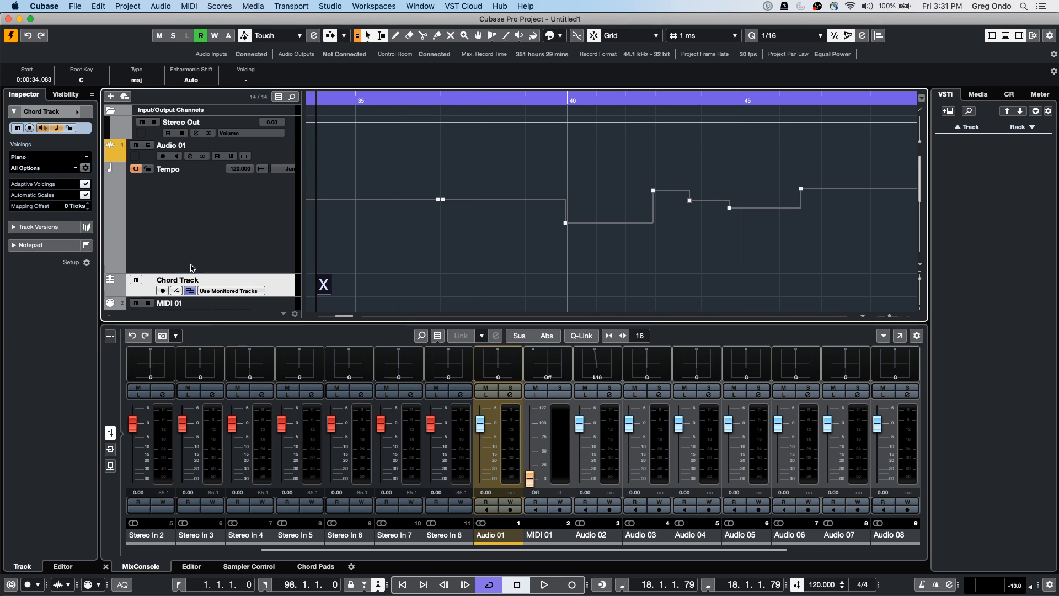
drag(333, 108, 272, 38)
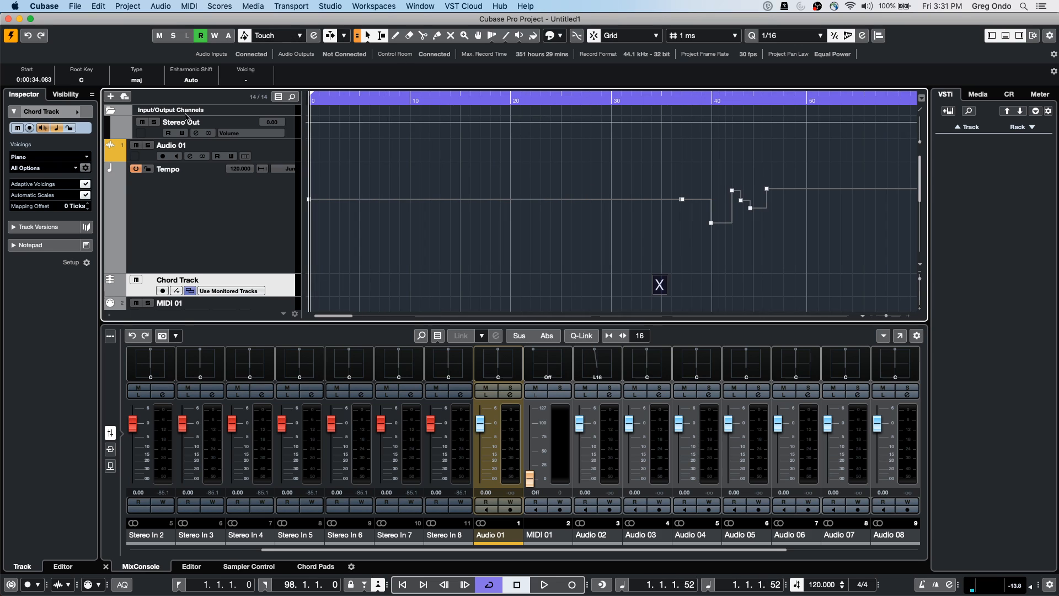
Open CX Audio.cpr from the recent projects list
click(75, 7)
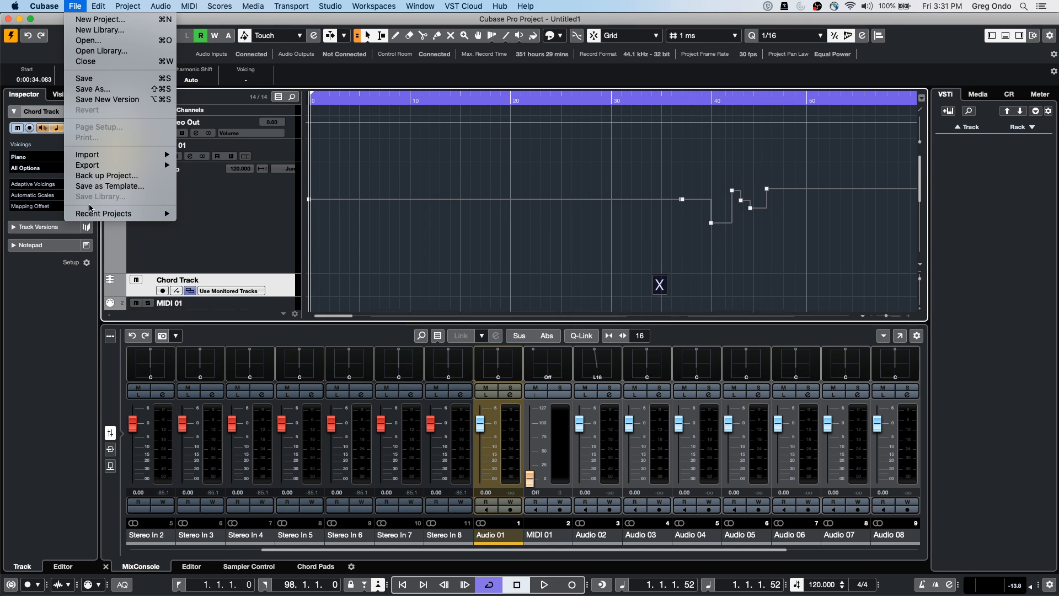
mouse_move(99, 213)
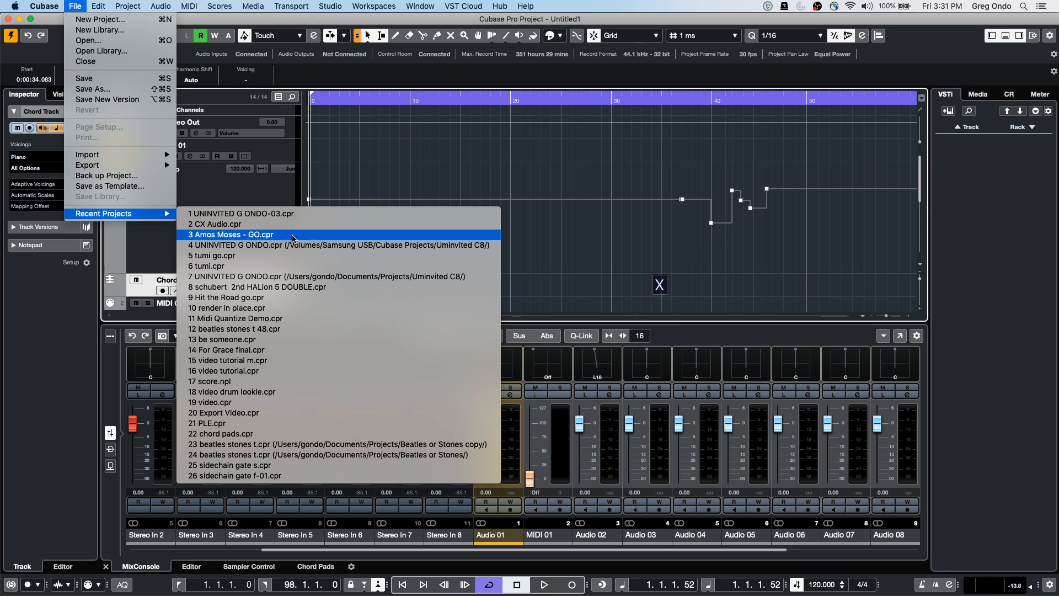
click(333, 226)
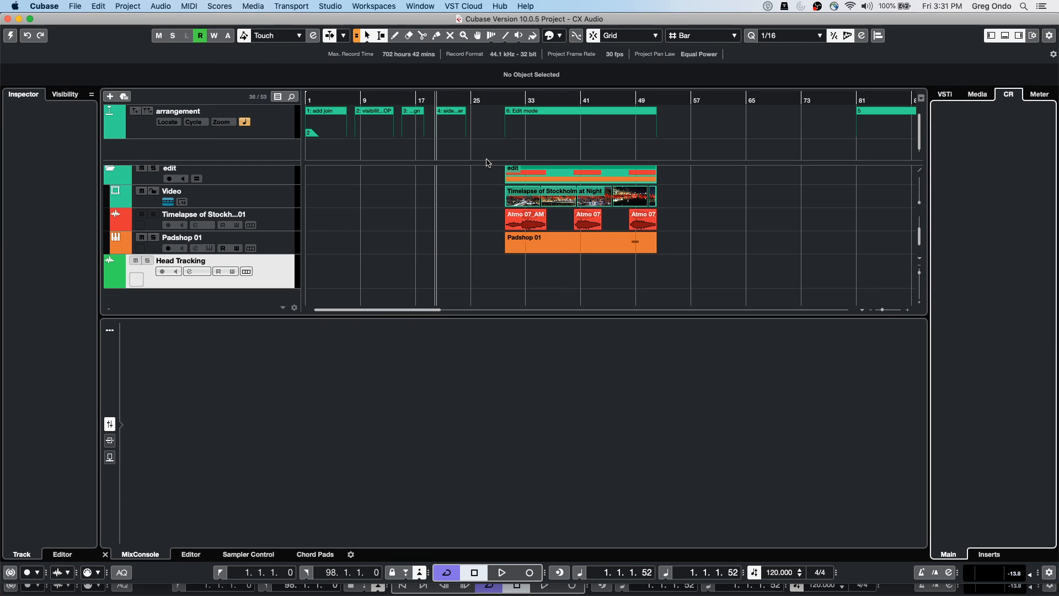
Zoom in around bar 15 on the vocal takes and activate the CX Audio project
scroll(419, 206, up, 5)
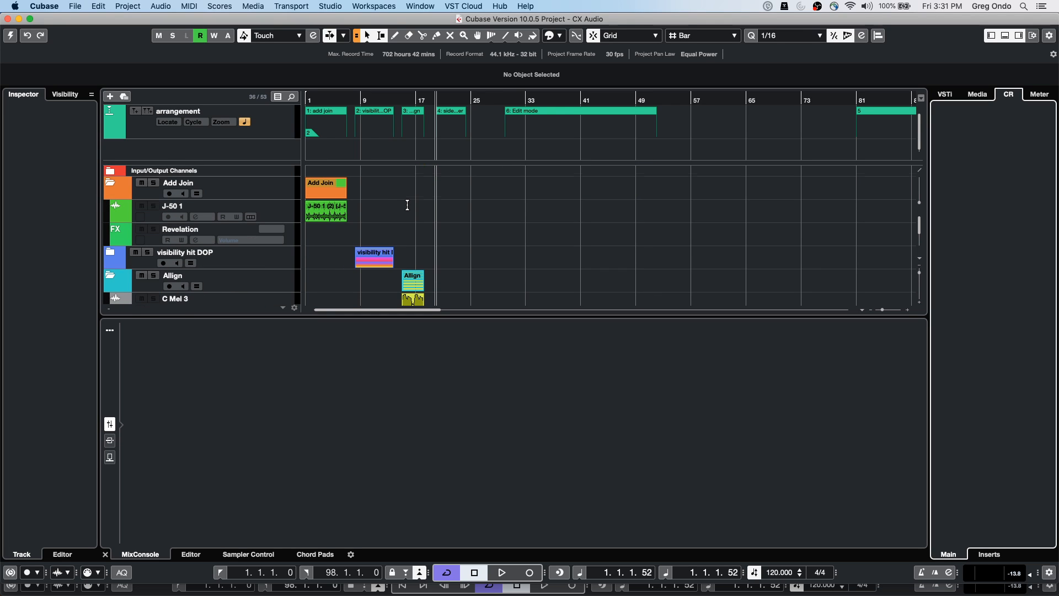
scroll(407, 206, down, 5)
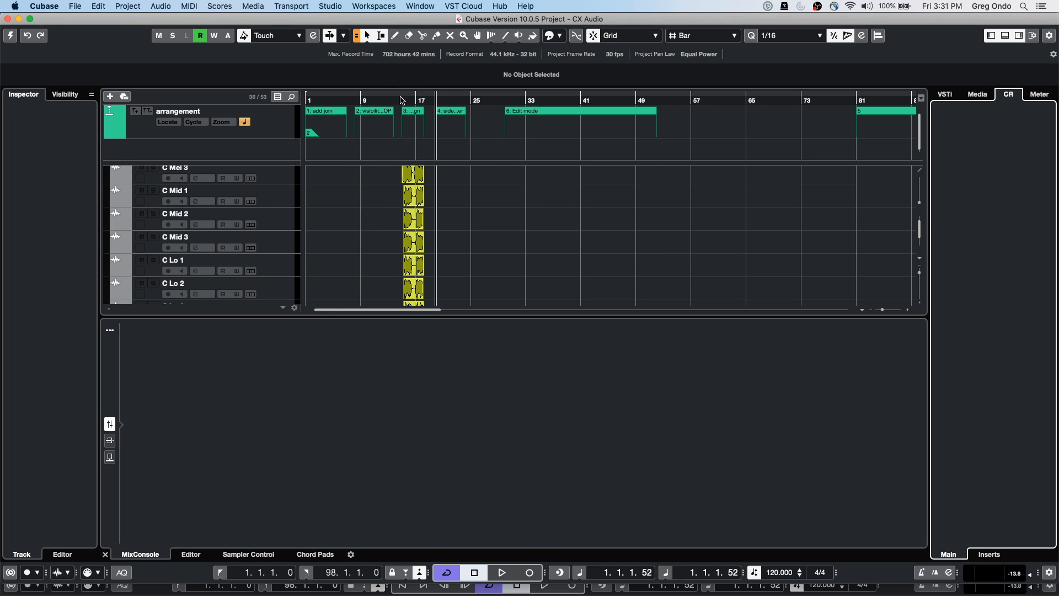
drag(405, 102, 401, 147)
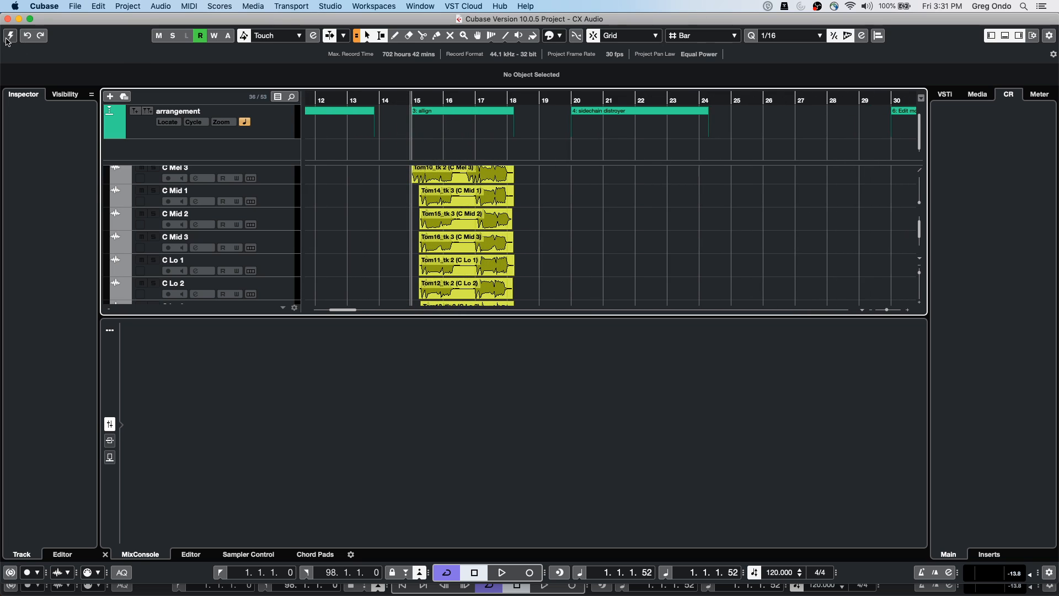
click(26, 36)
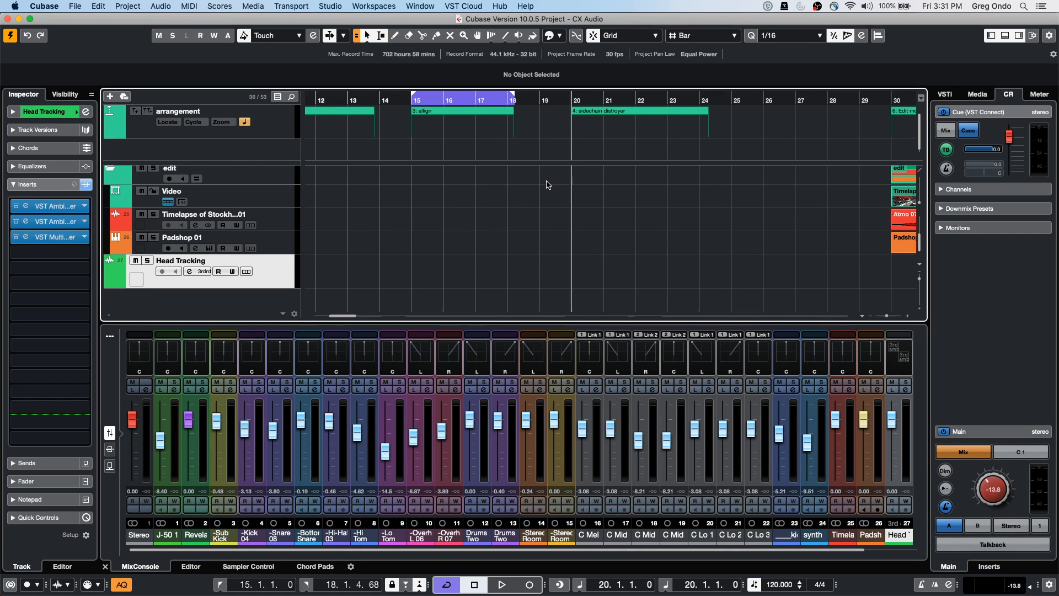
scroll(547, 184, up, 15)
scroll(548, 182, down, 15)
scroll(547, 182, up, 4)
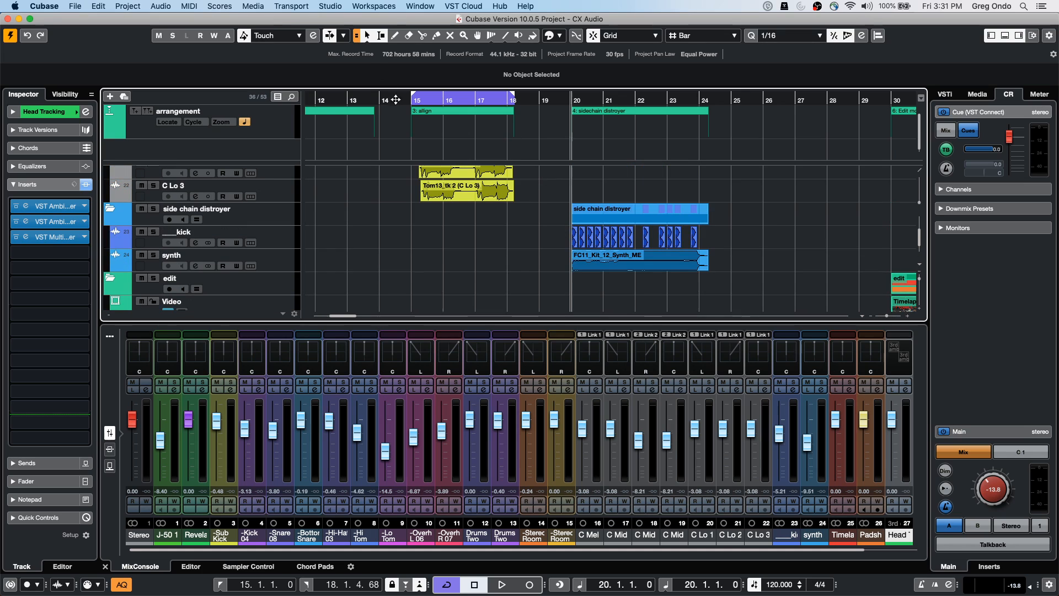
Audition the vocal takes, then select Tom14_tk 3 on C Mid 1 and open the Audio Alignment Panel
scroll(385, 204, up, 5)
drag(411, 97, 406, 109)
key(space)
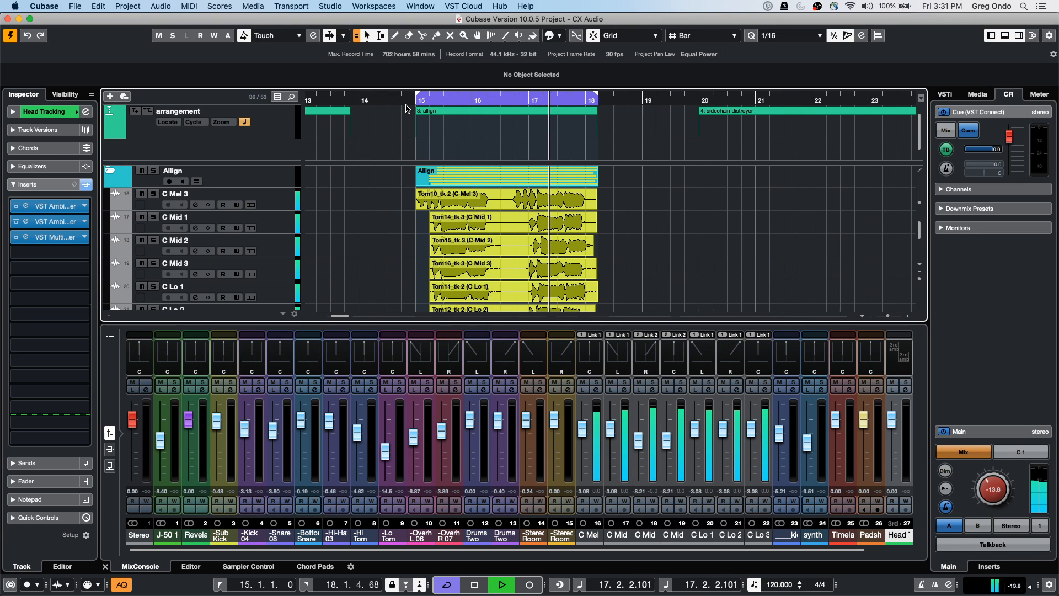
key(space)
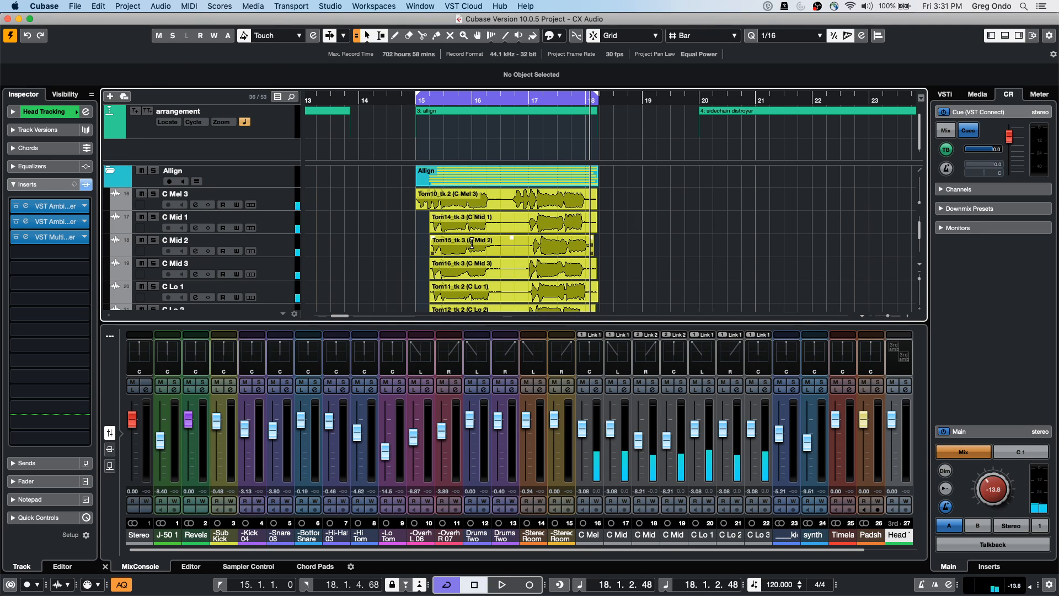
click(483, 231)
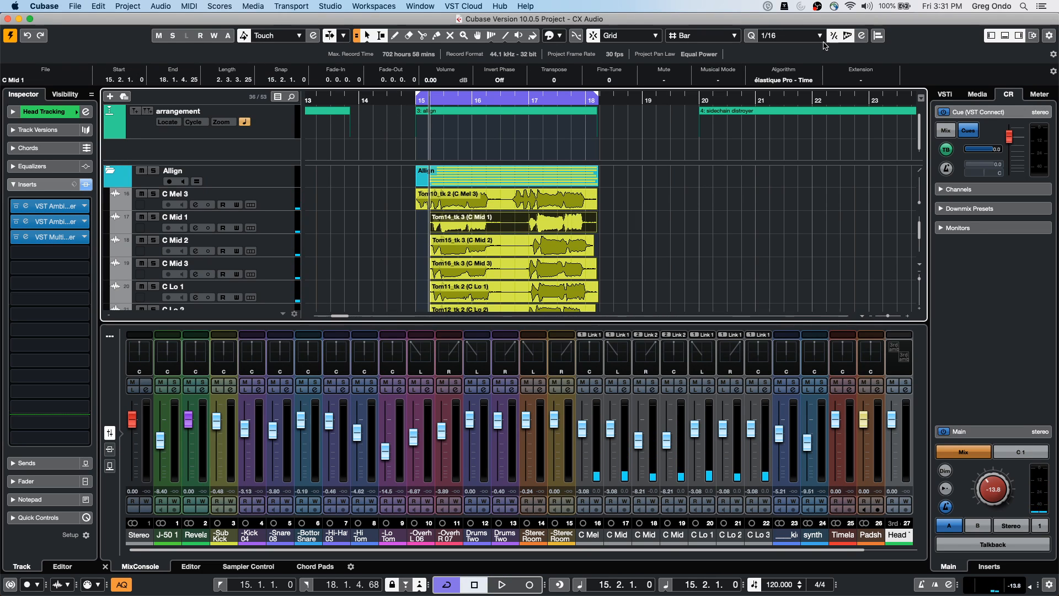
click(878, 35)
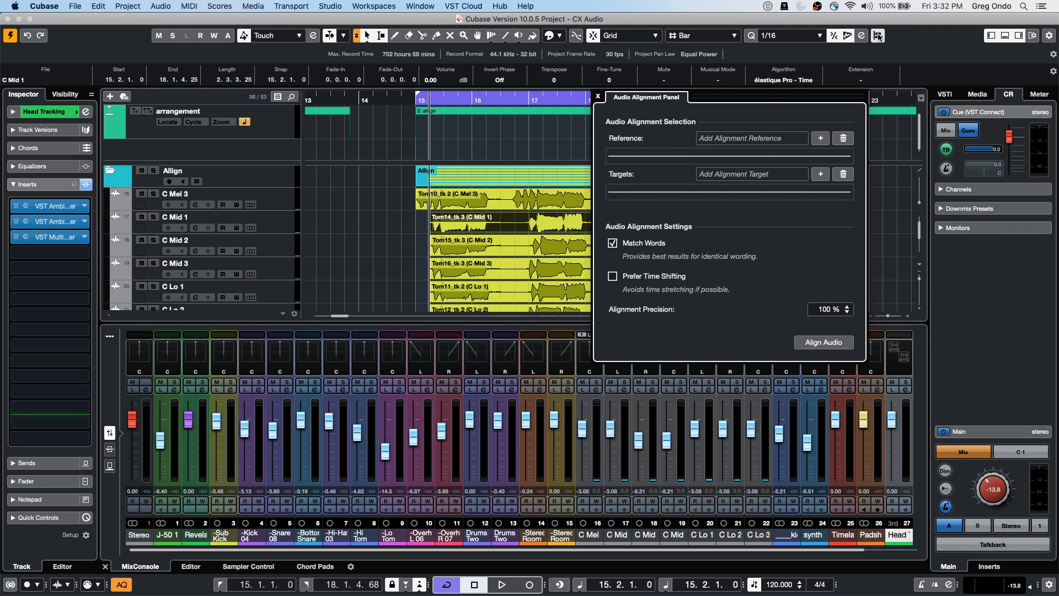
Set Tom14_tk 3 on C Mid 1 as reference, add the C Mid 2 take as target, and align
click(821, 138)
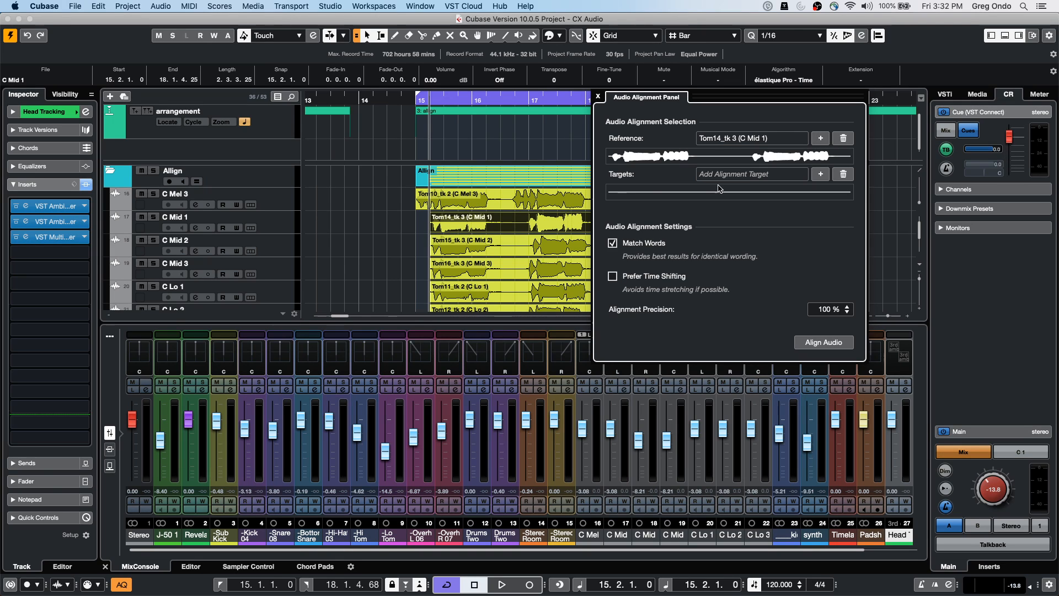
drag(414, 244, 529, 289)
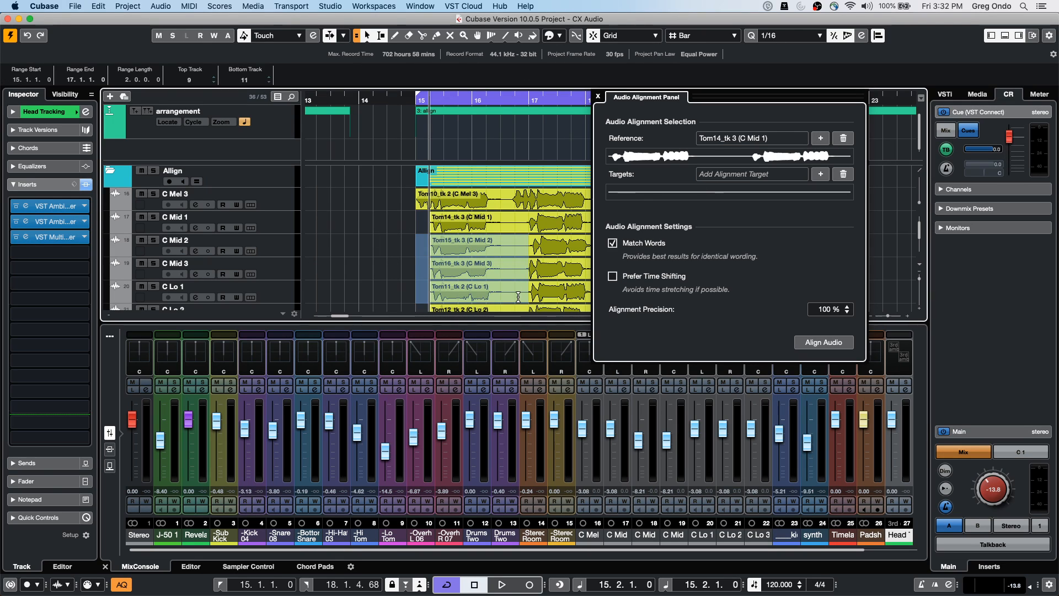
scroll(389, 257, down, 3)
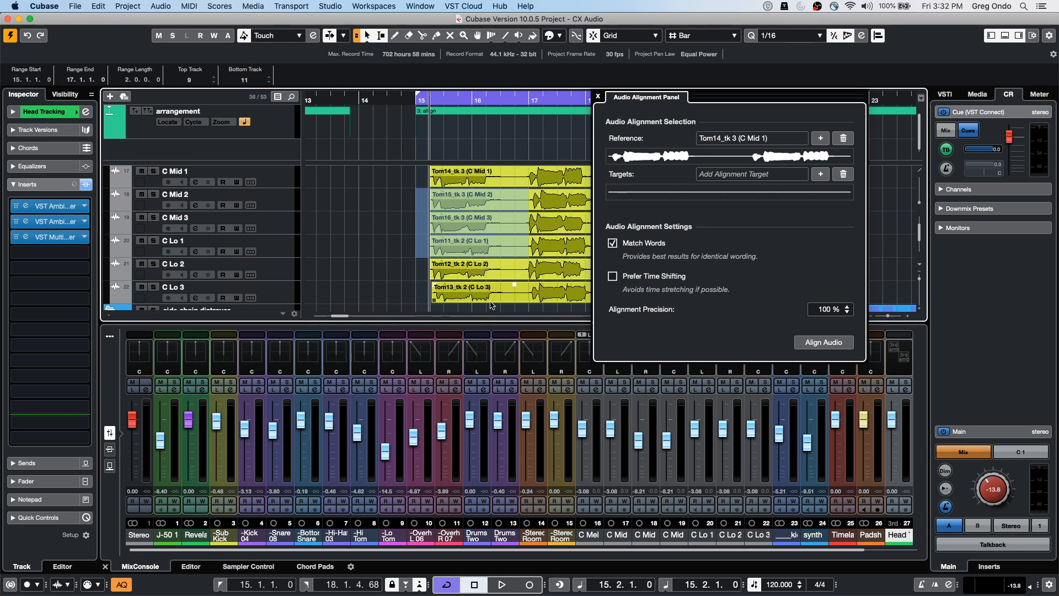
click(436, 308)
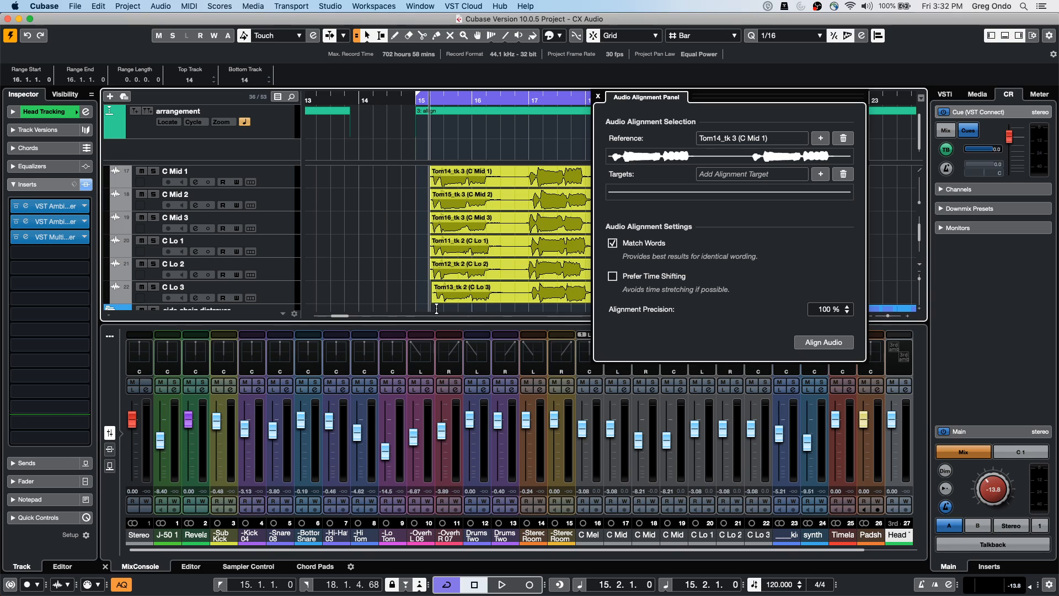
scroll(411, 287, down, 2)
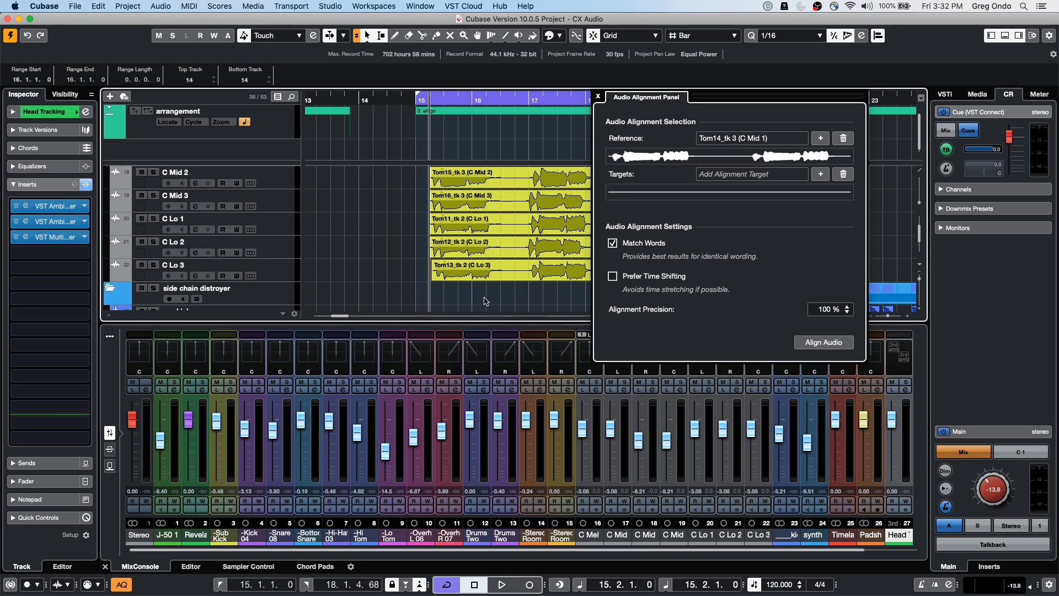
drag(456, 300, 528, 248)
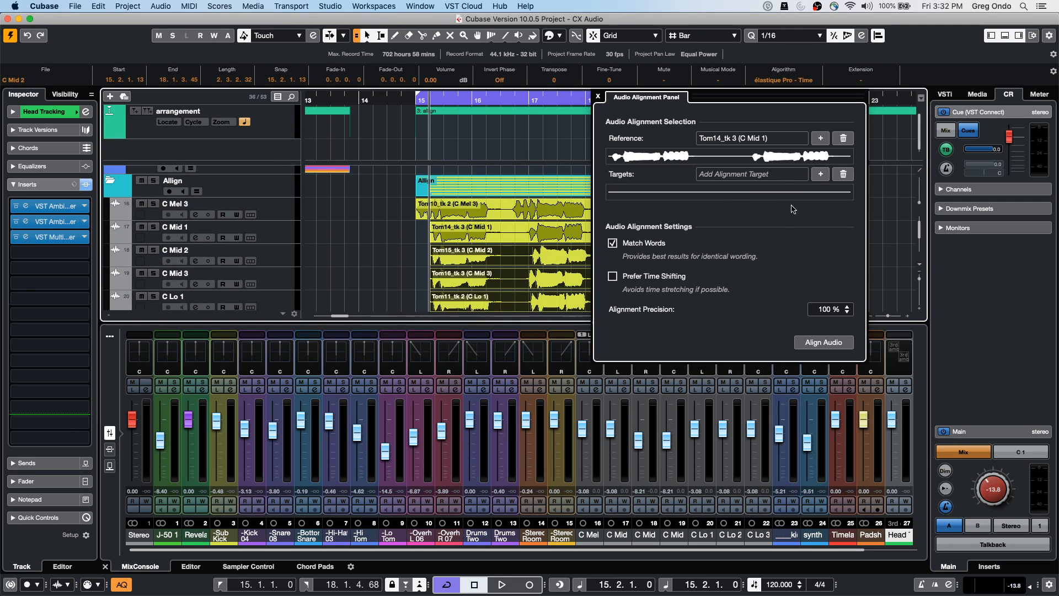
click(820, 173)
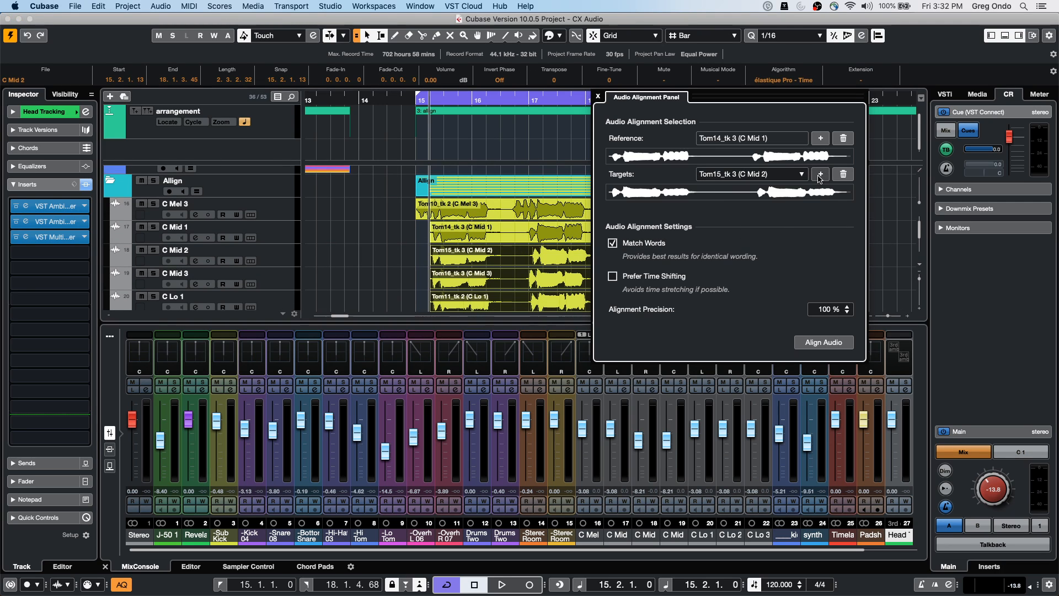
click(832, 343)
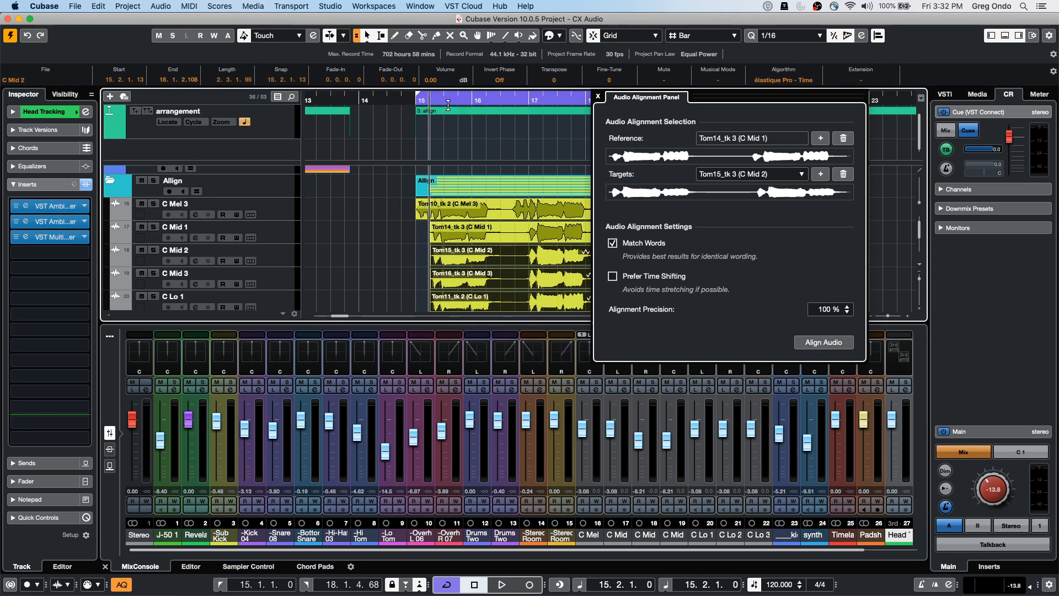
Play back the aligned vocal takes from bar 15
click(416, 99)
key(space)
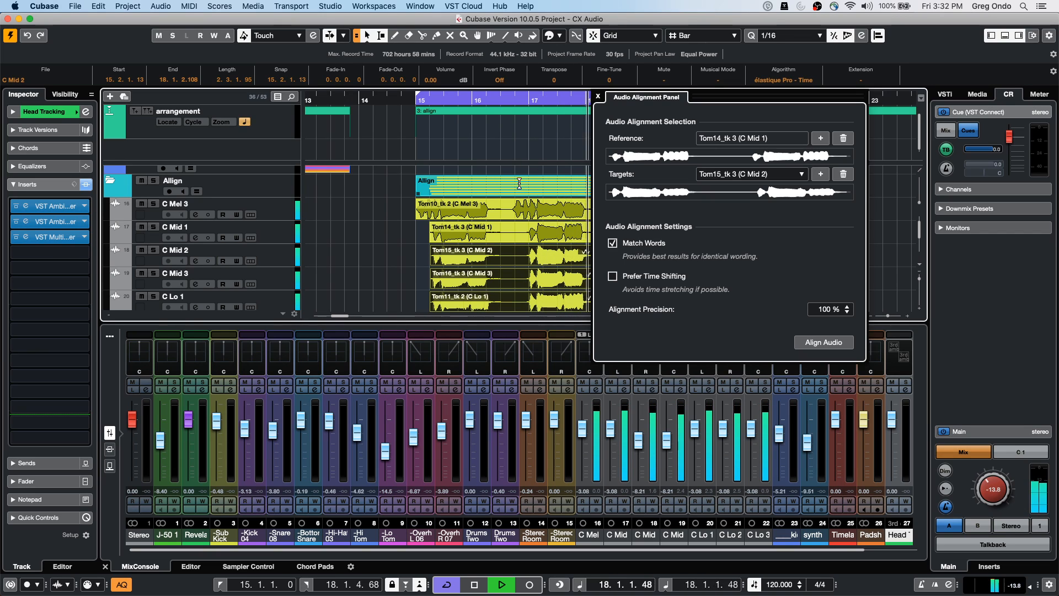
key(space)
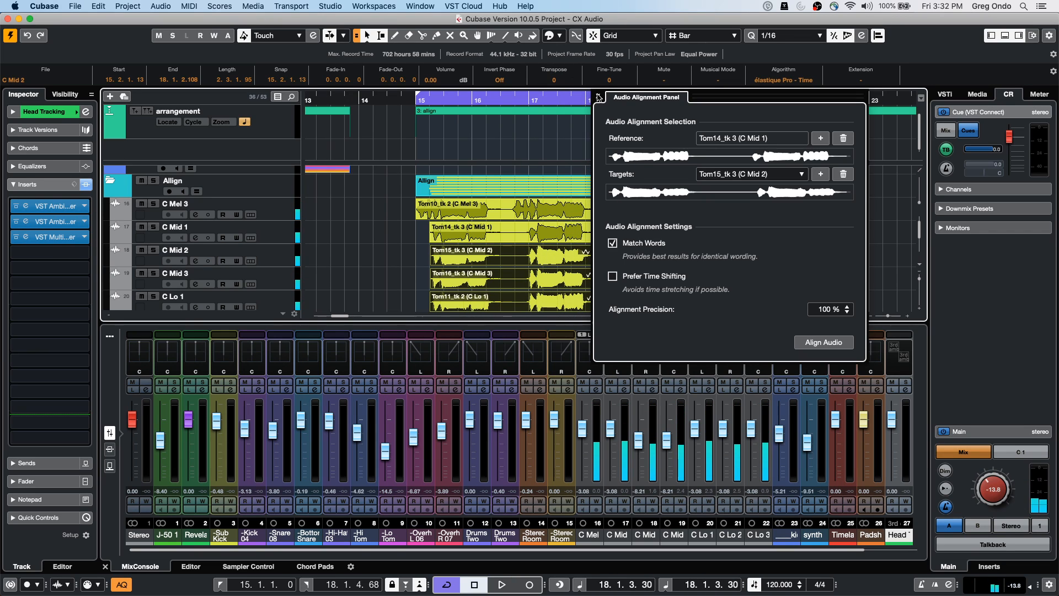
Close the Audio Alignment Panel, select the C Mel 3 track, and scroll down the track list
click(598, 96)
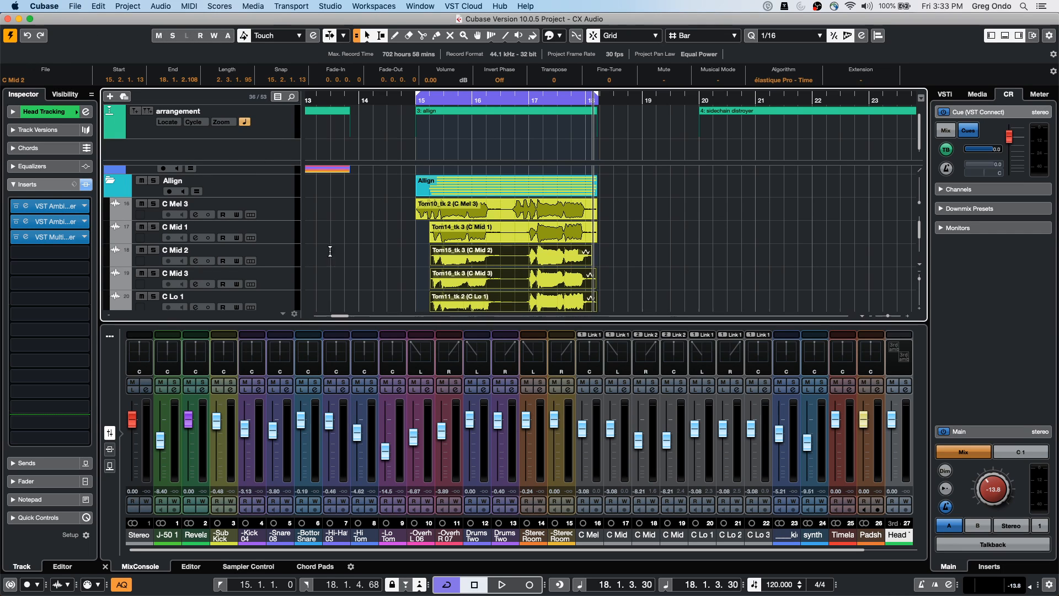
click(282, 211)
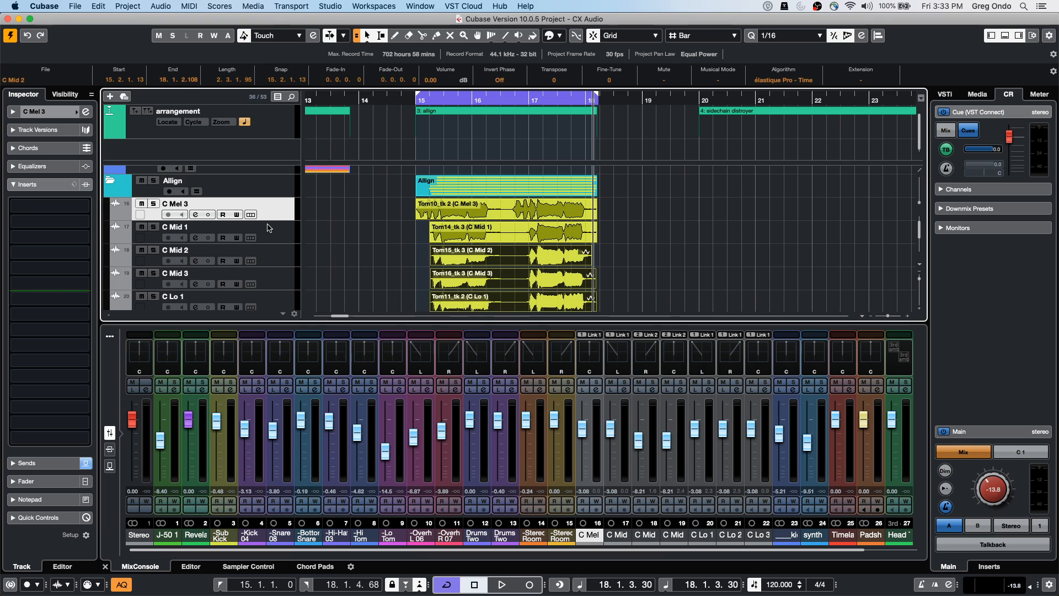
scroll(269, 229, down, 2)
scroll(270, 230, down, 1)
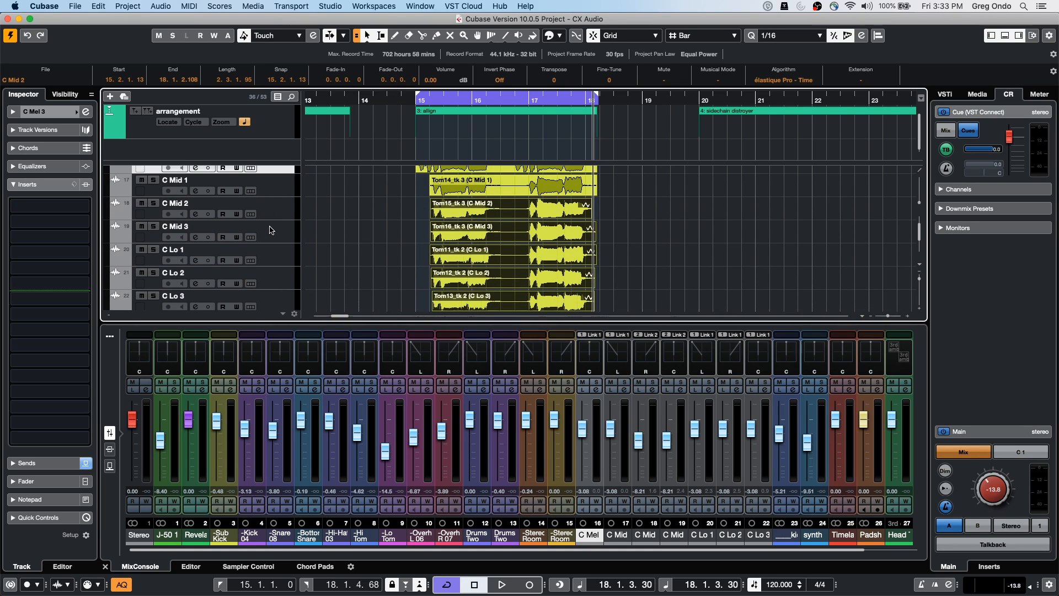
scroll(270, 229, down, 1)
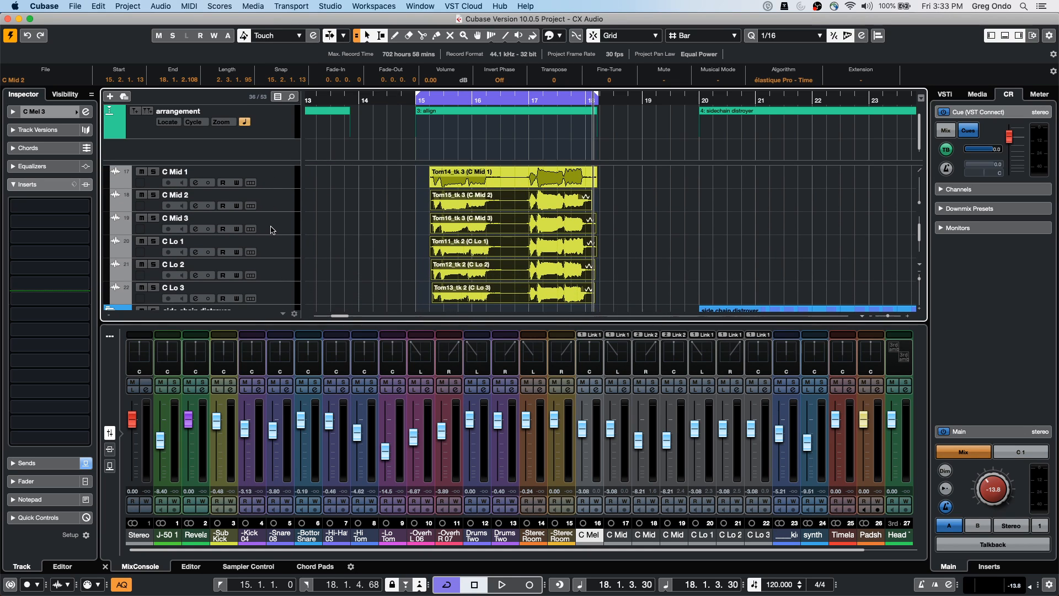
Select the vocal tracks down to C Lo 3 and check the track context menu
shift+click(278, 301)
right_click(280, 296)
mouse_move(359, 303)
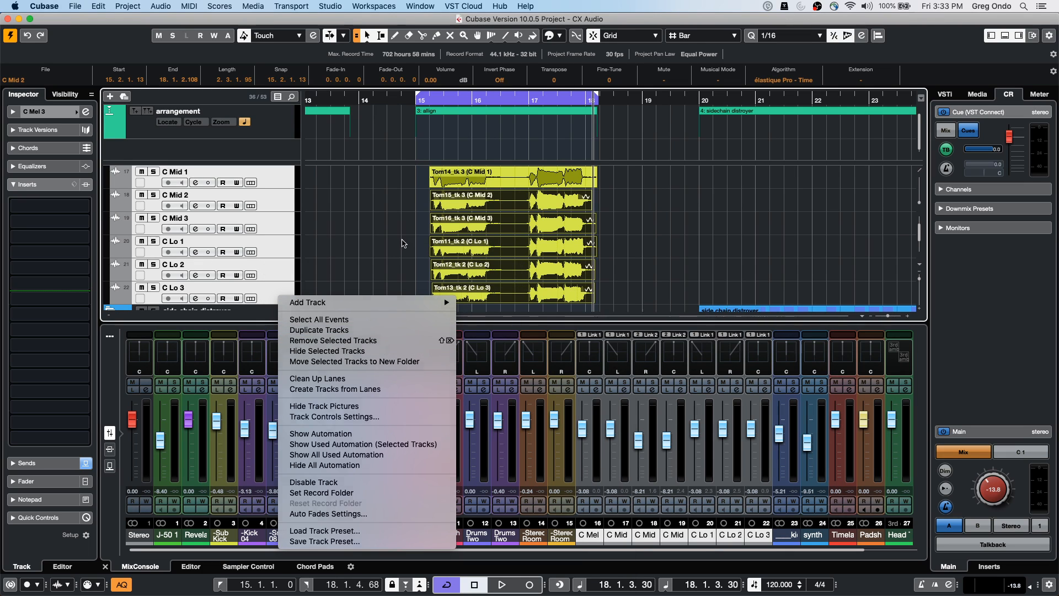
click(402, 237)
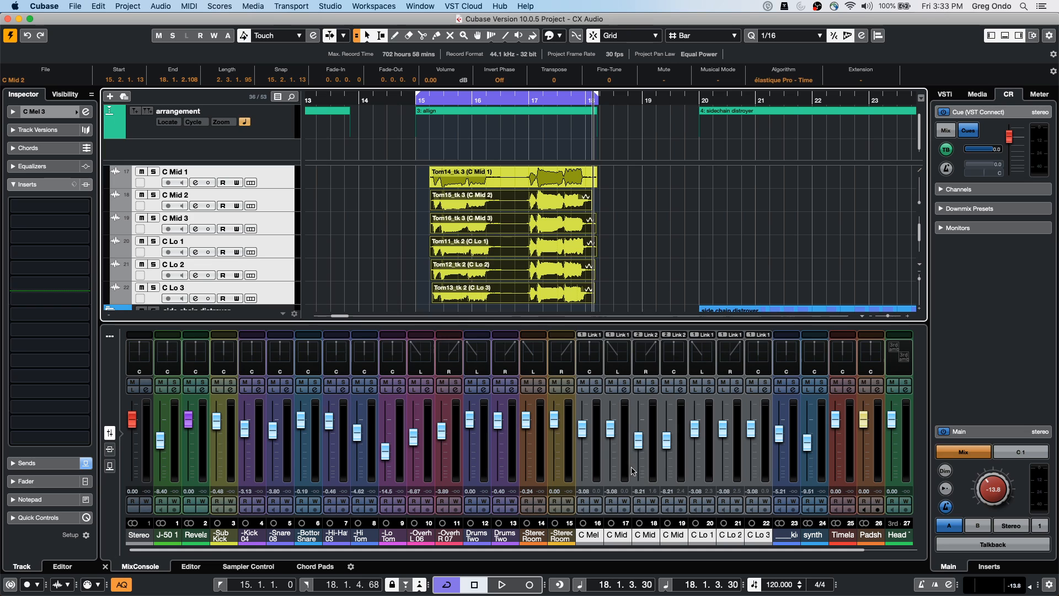
Create a group channel named VOX fed by the selected vocal mixer channels
right_click(598, 446)
mouse_move(708, 587)
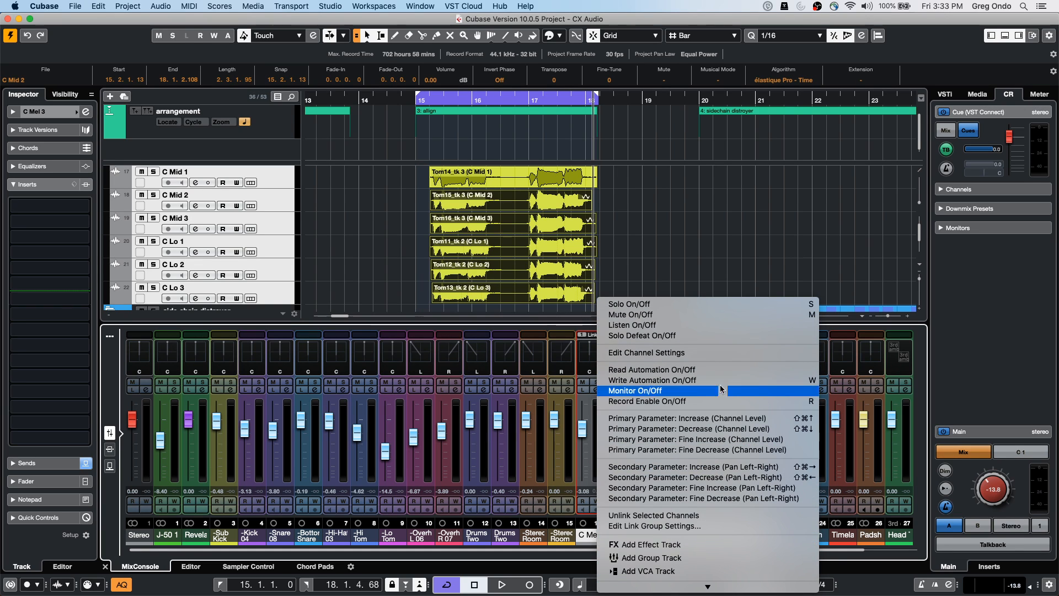
mouse_move(676, 587)
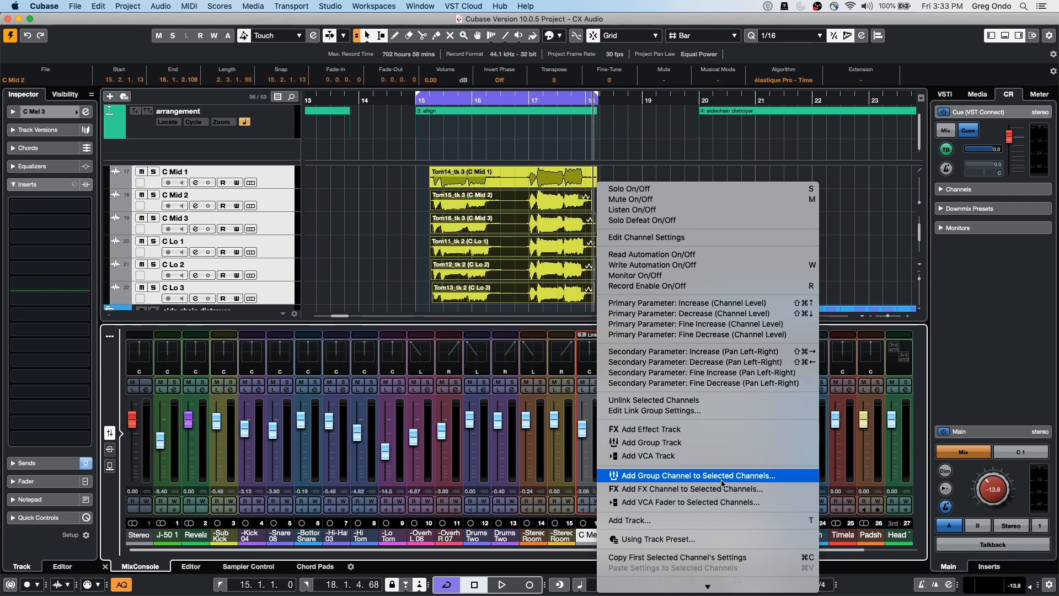
click(722, 484)
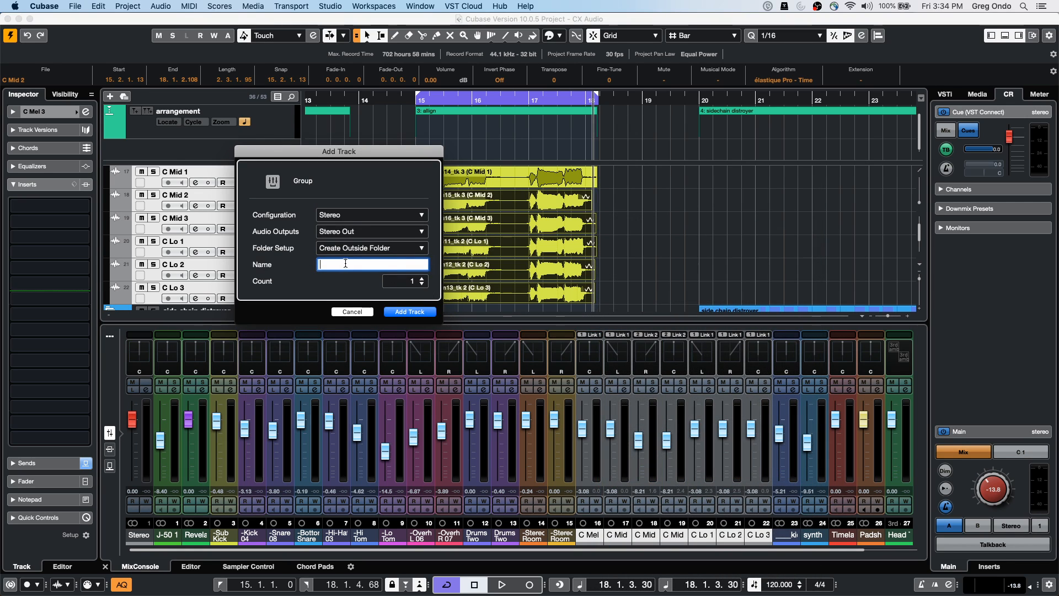
text(VOX)
click(410, 312)
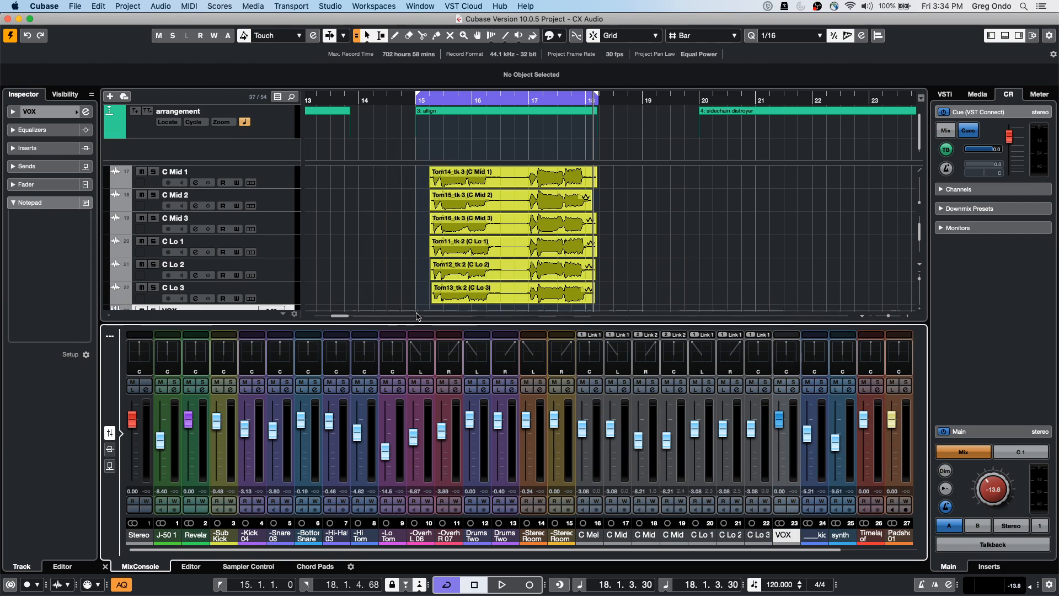
Open C Lo 2's channel settings, reposition the window, and review its output destinations
click(736, 391)
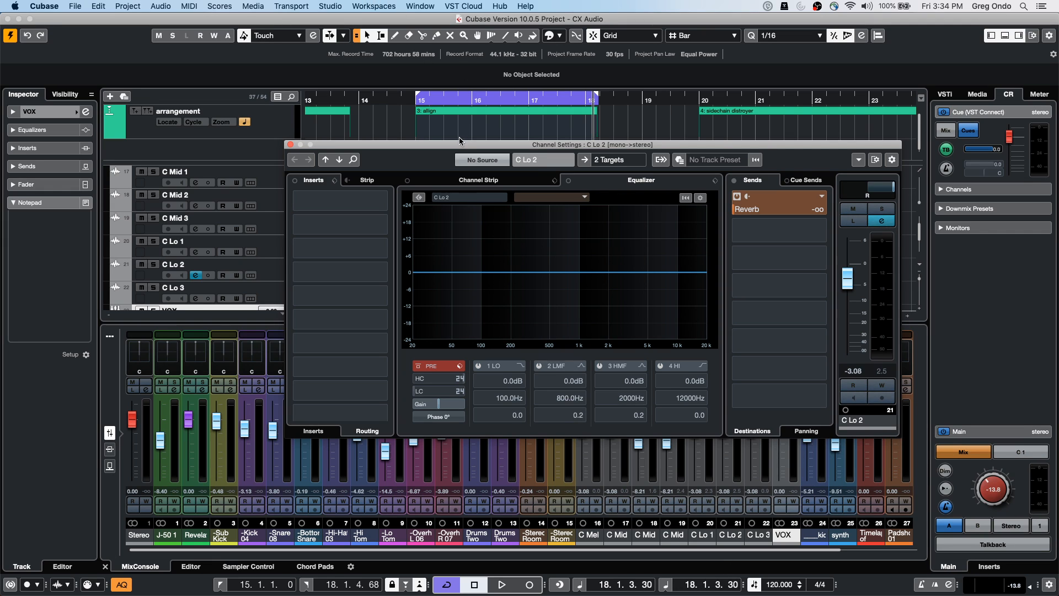
drag(457, 148, 320, 114)
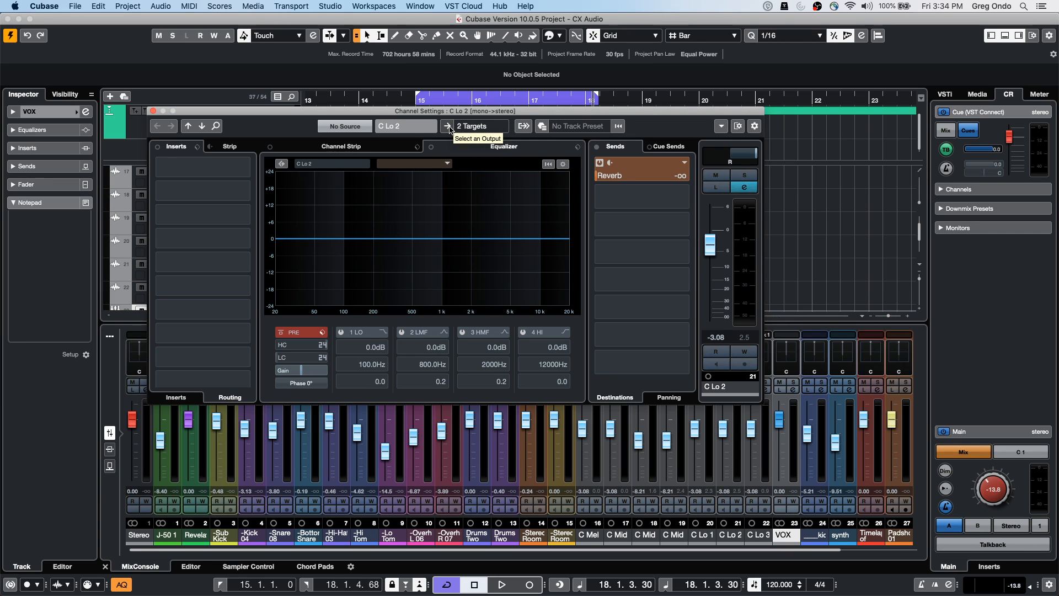
click(487, 128)
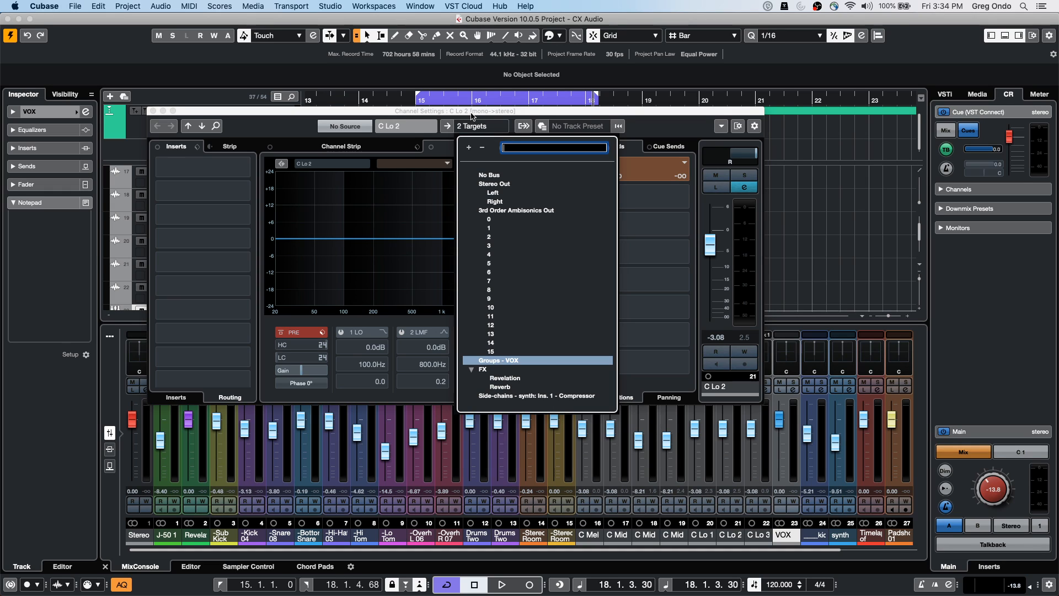
click(471, 114)
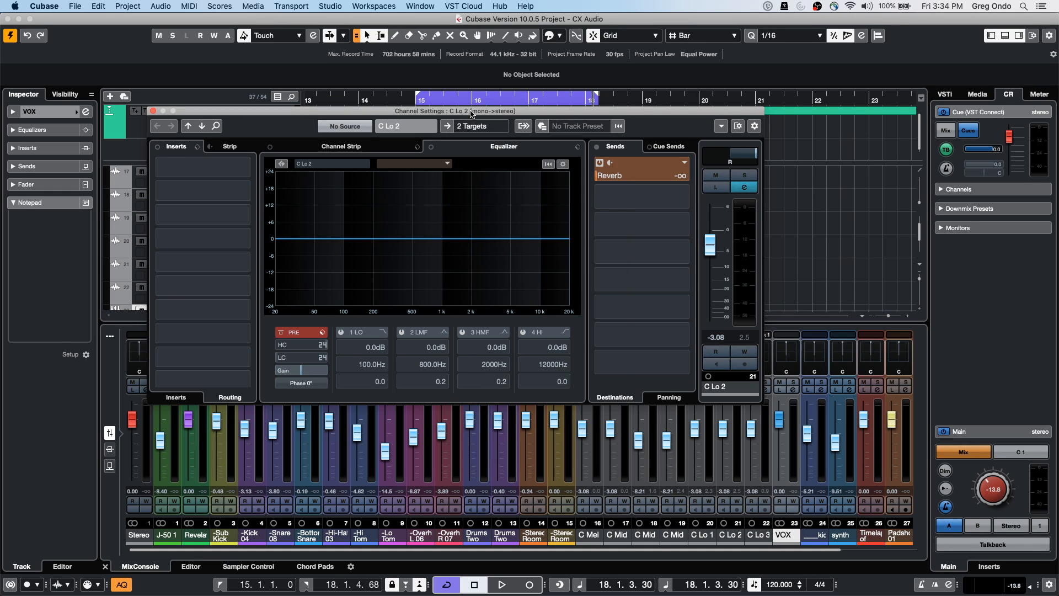
Toggle the output chain a few times, leaving C Lo 2 → VOX → Stereo Out shown
click(524, 126)
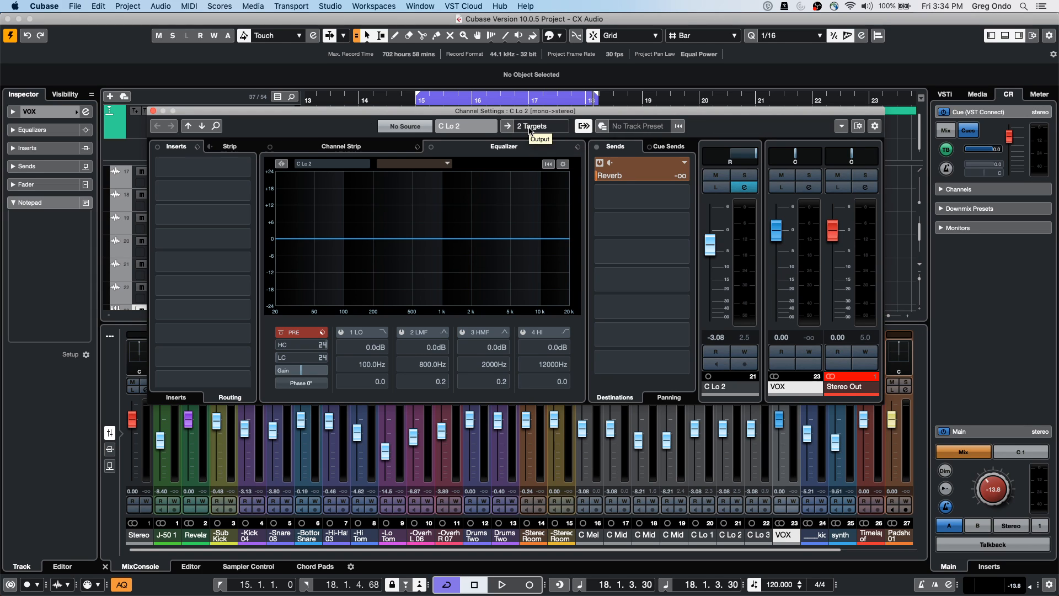
click(583, 126)
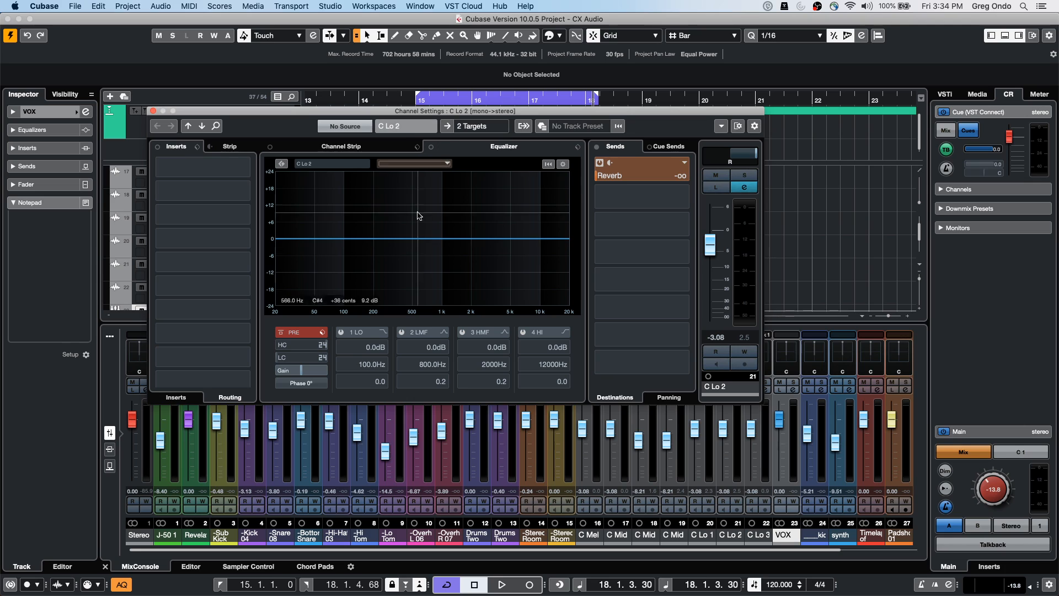
click(527, 129)
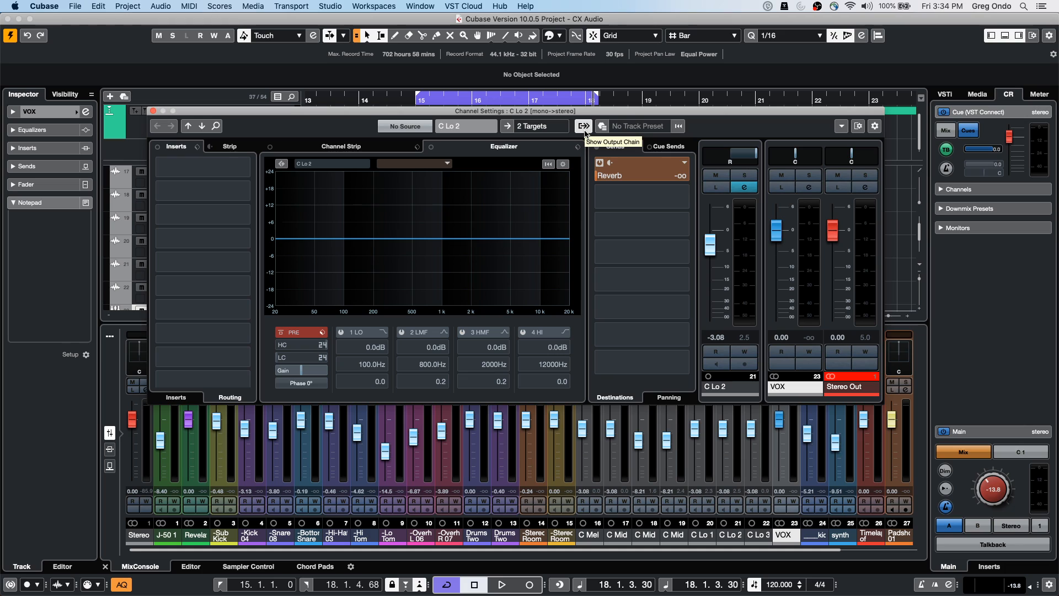
click(585, 128)
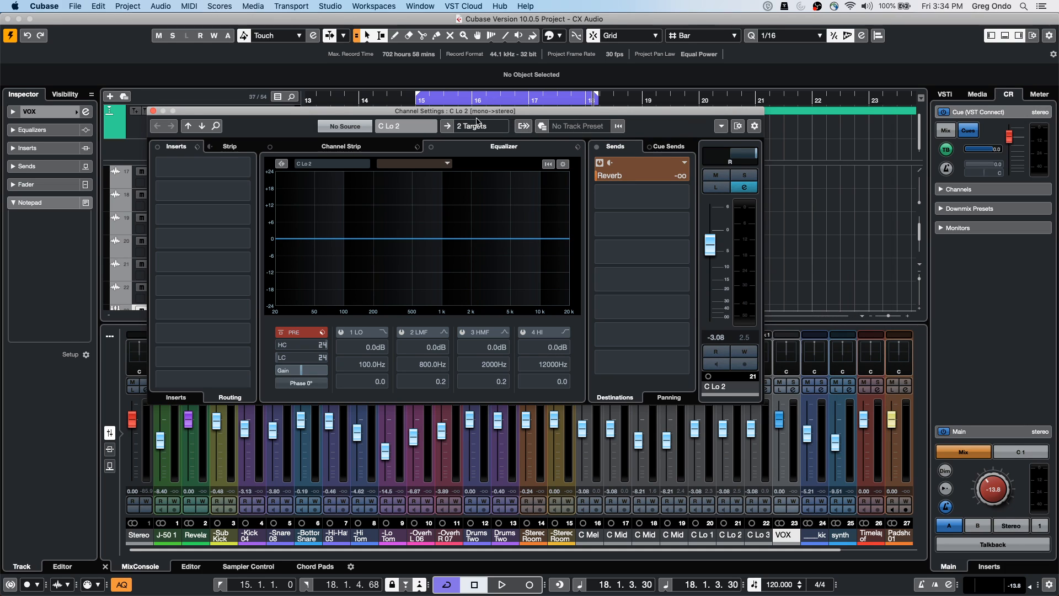
click(532, 129)
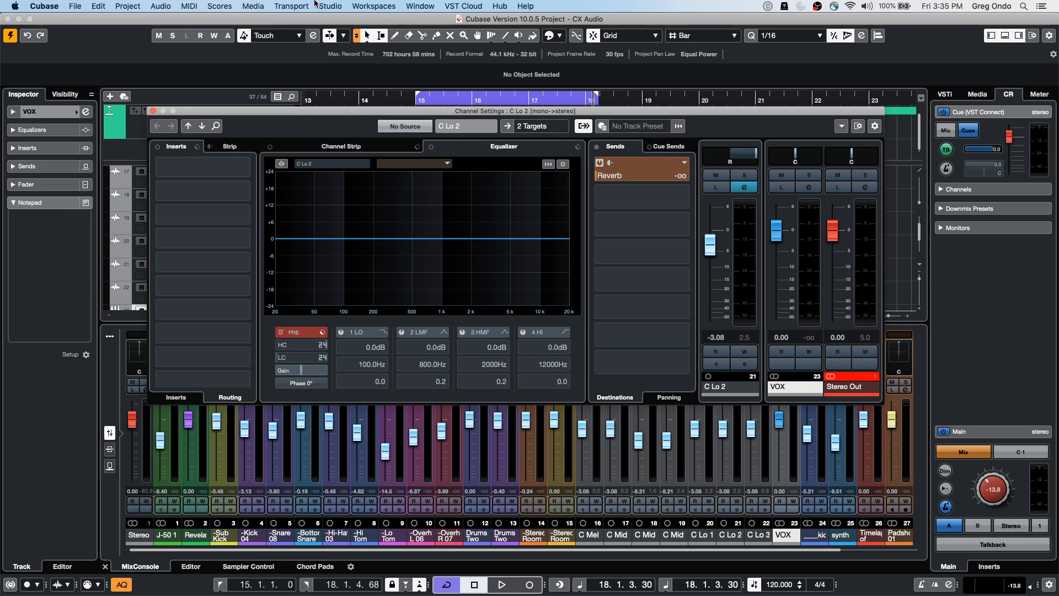
Browse the Edit menu for key commands and toggle the output chain off and on
click(75, 6)
mouse_move(45, 6)
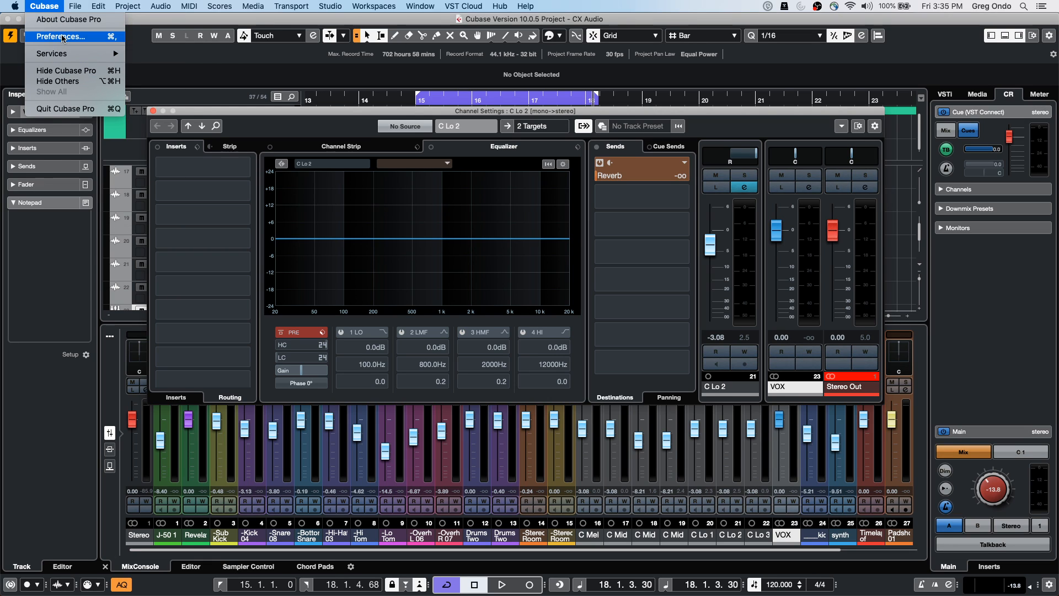
mouse_move(100, 8)
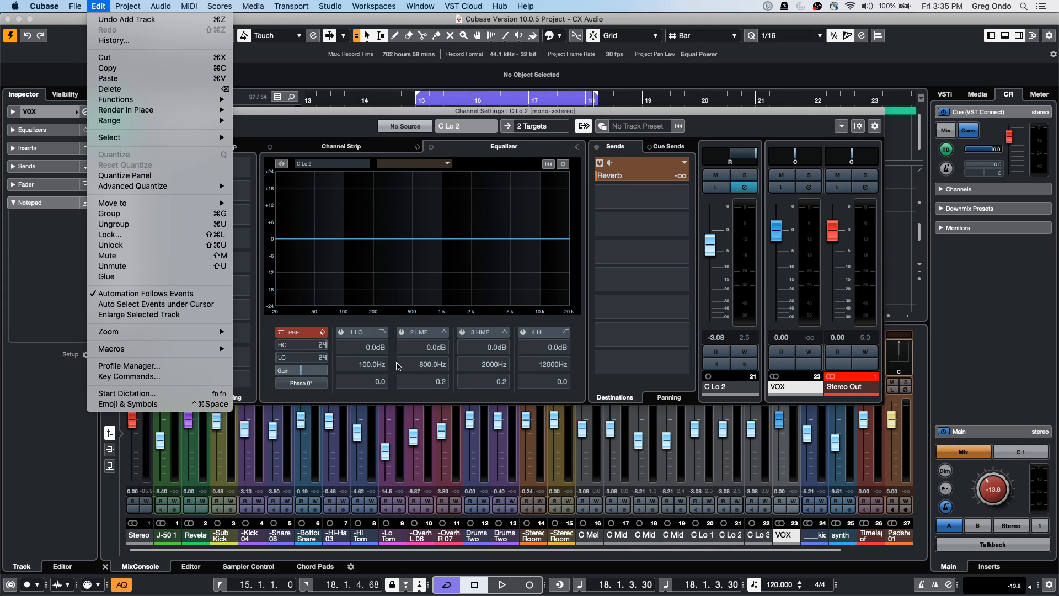
click(504, 248)
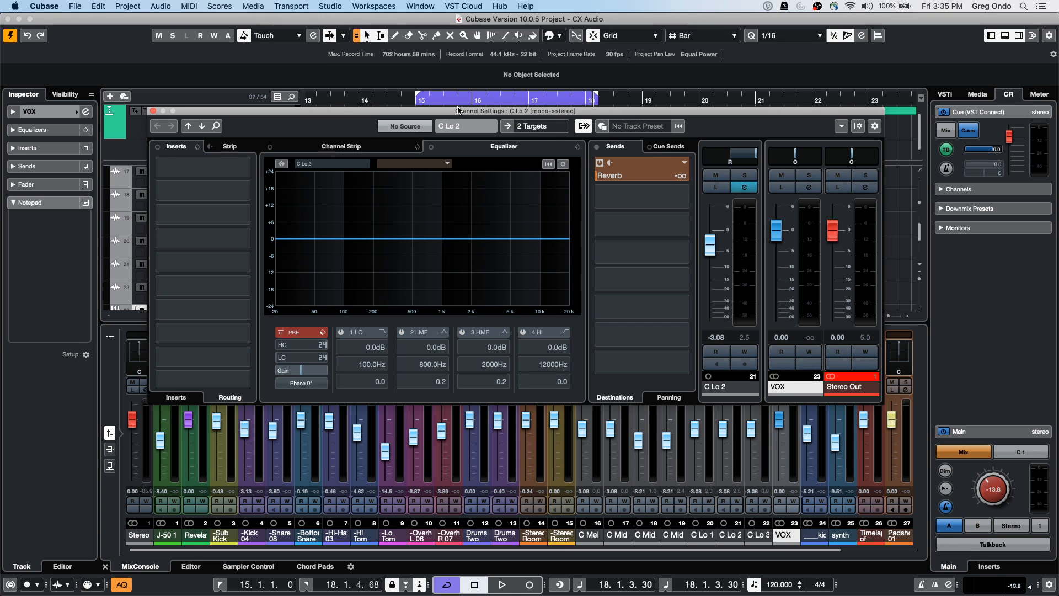
click(582, 126)
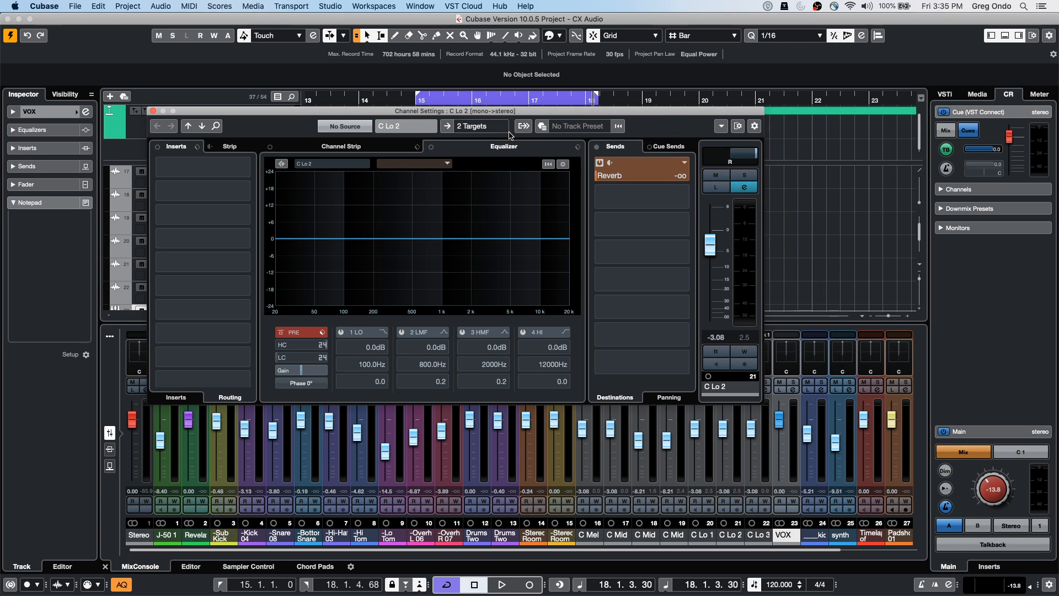
click(522, 130)
Look up Show/Hide Output Chain in the Key Commands settings, then close them
click(100, 6)
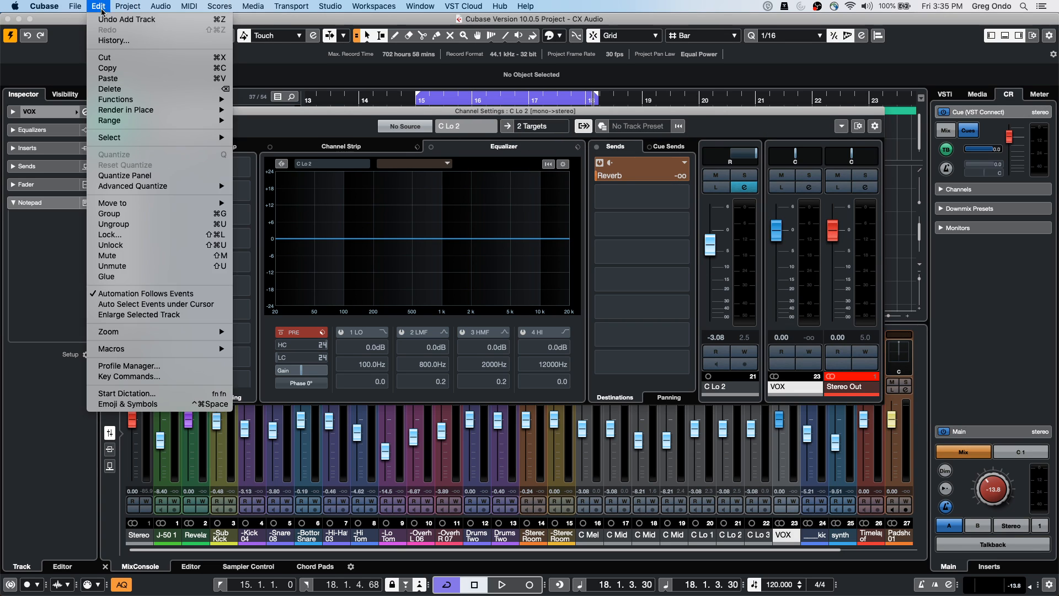
click(563, 126)
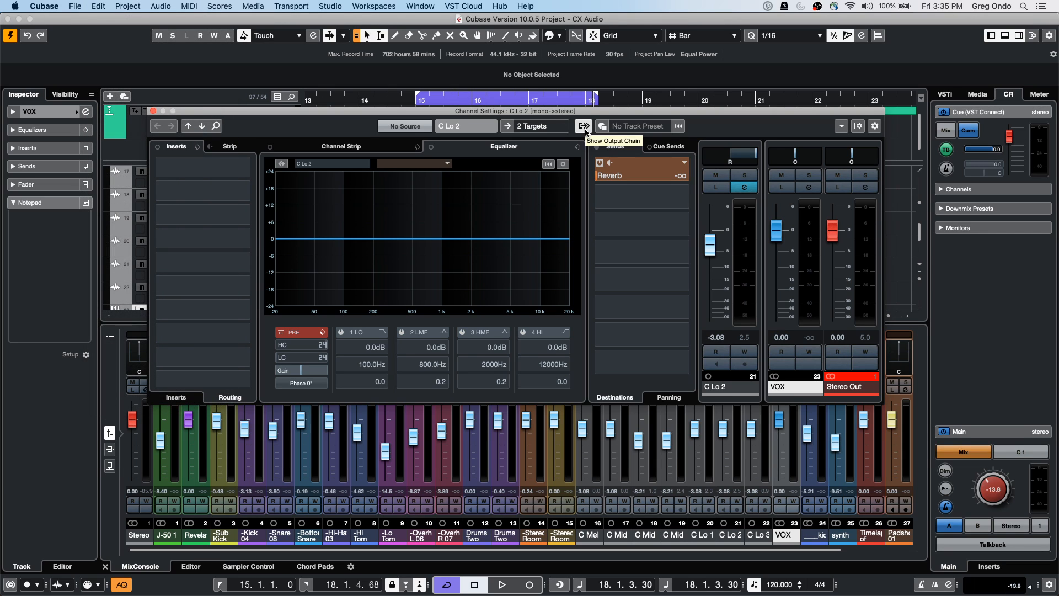
click(101, 6)
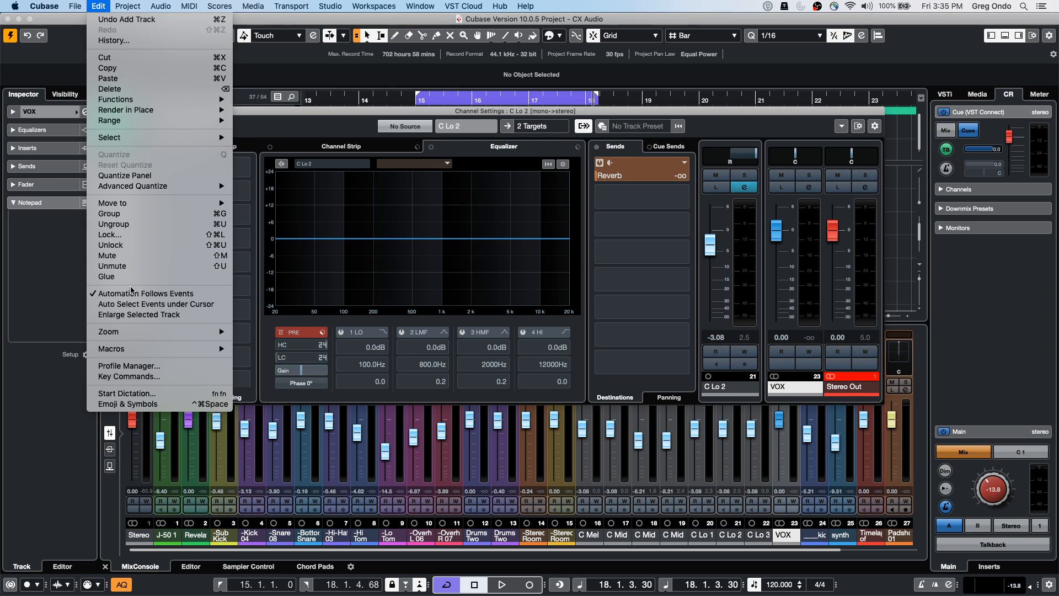
click(157, 381)
click(224, 111)
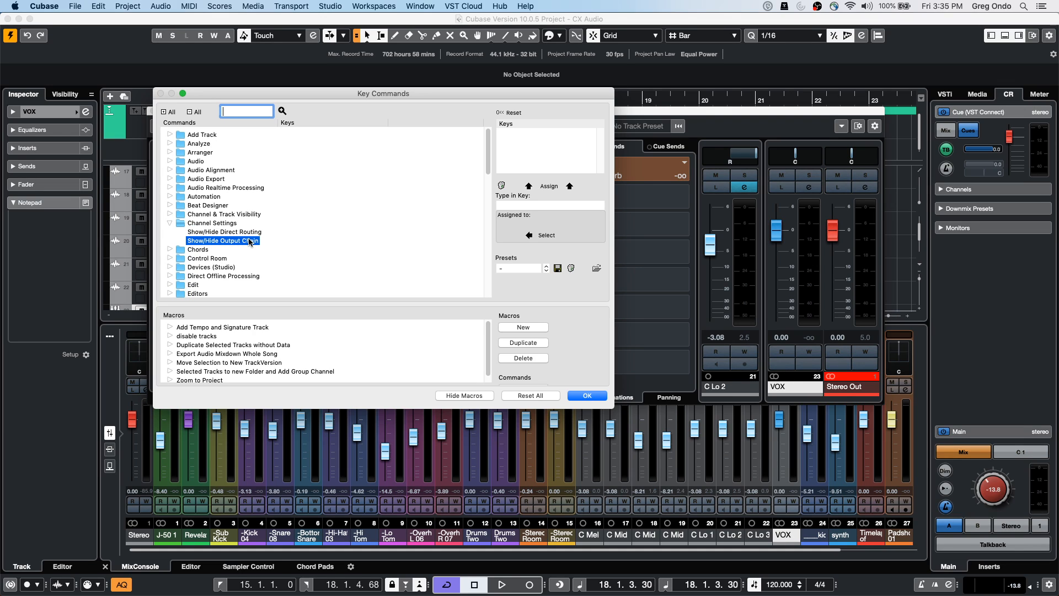
click(588, 396)
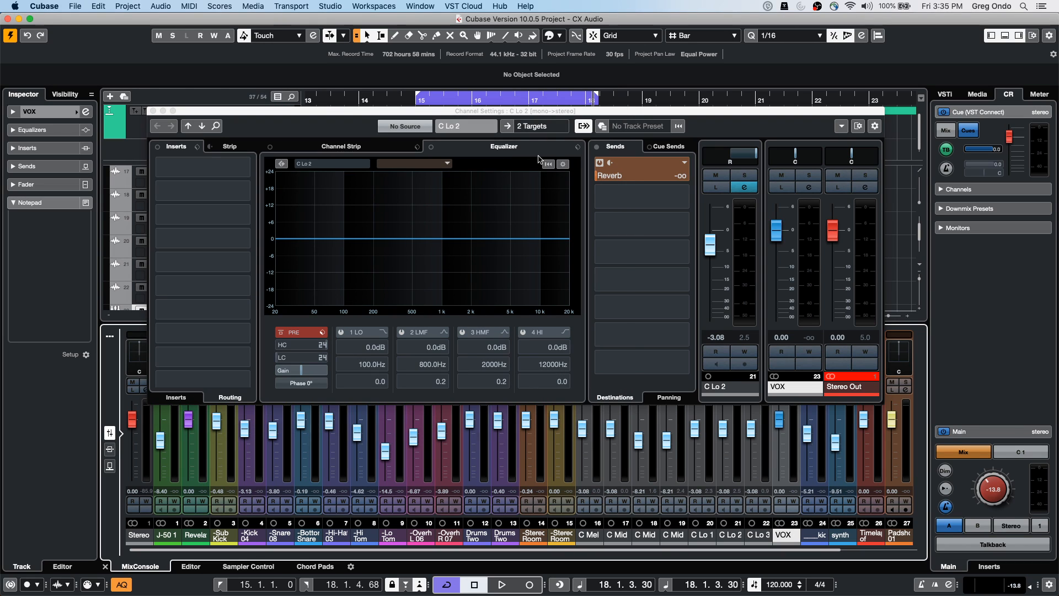
Switch the channel settings to the VOX group and hide its output chain
click(584, 127)
click(523, 126)
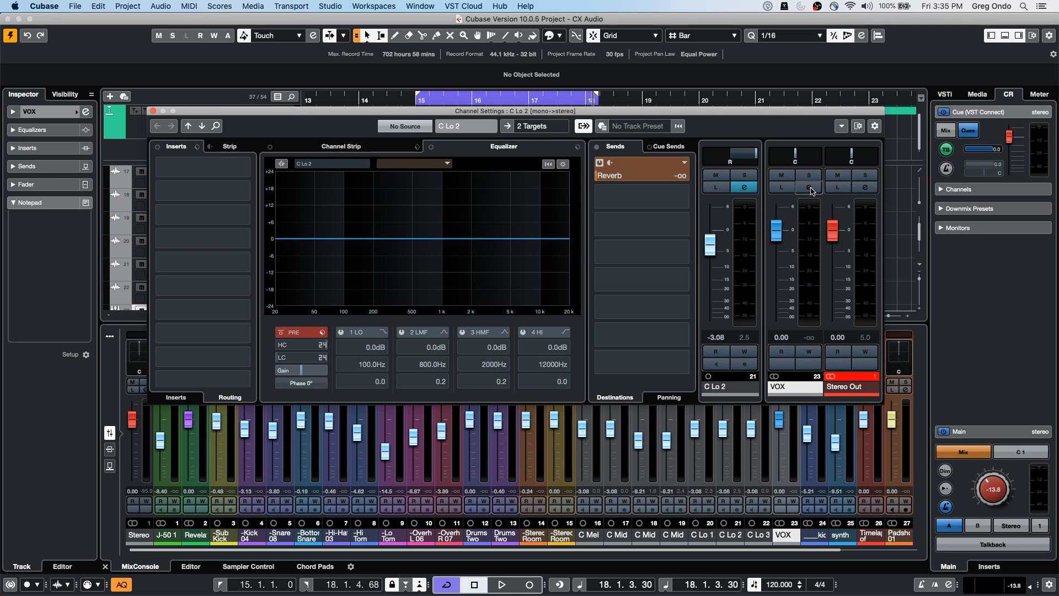
click(810, 187)
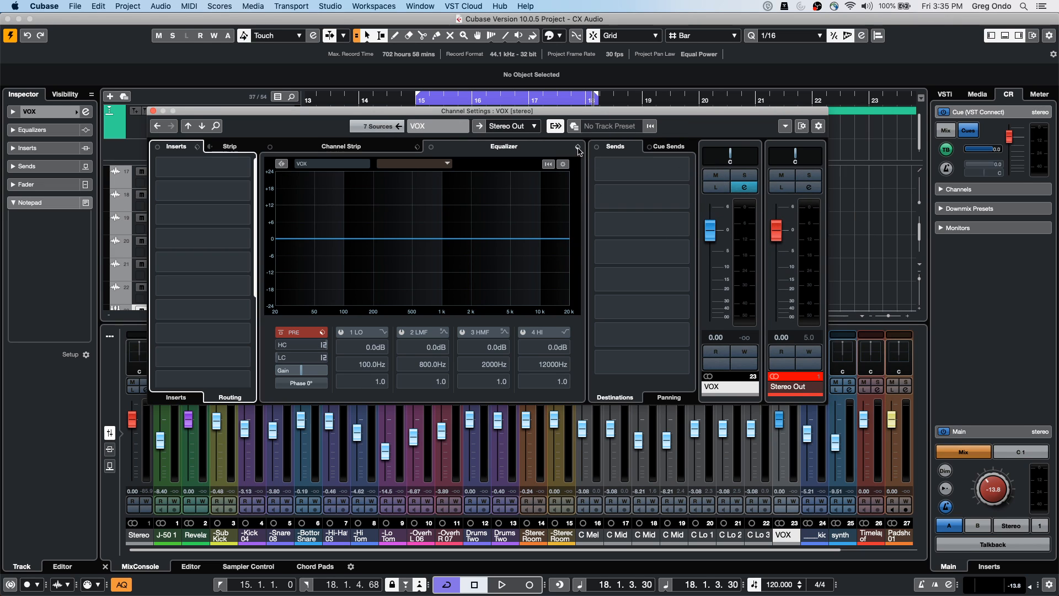
click(553, 129)
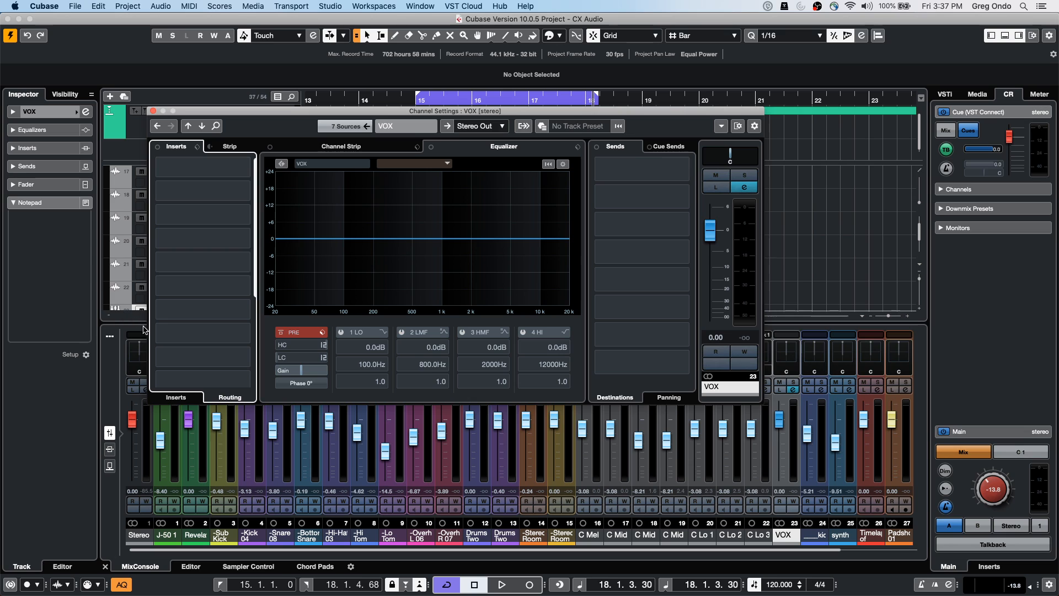
Close the VOX Channel Settings and select the C Mid 1 track
click(154, 111)
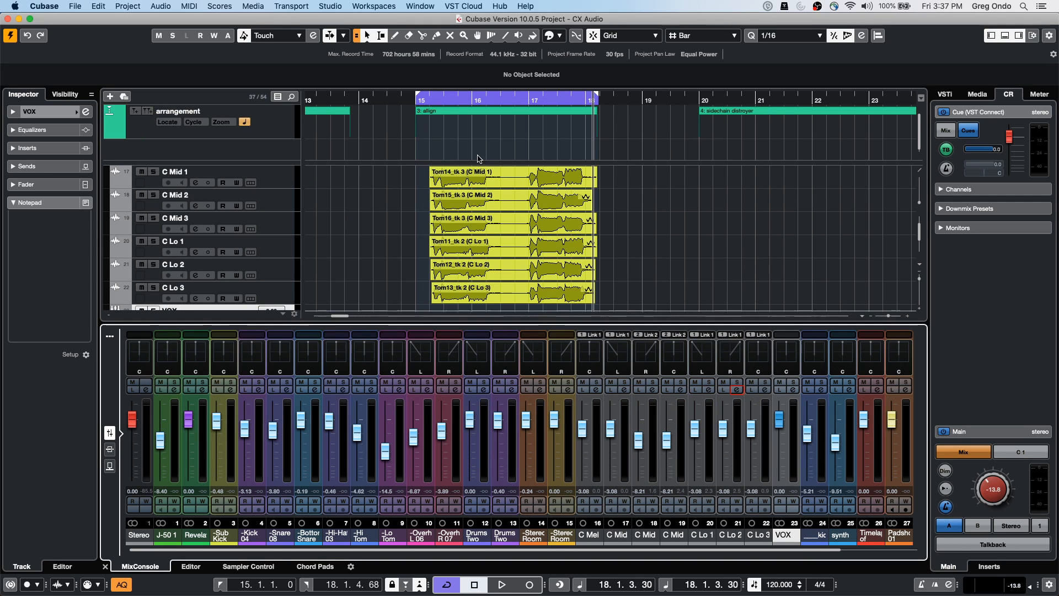
click(267, 177)
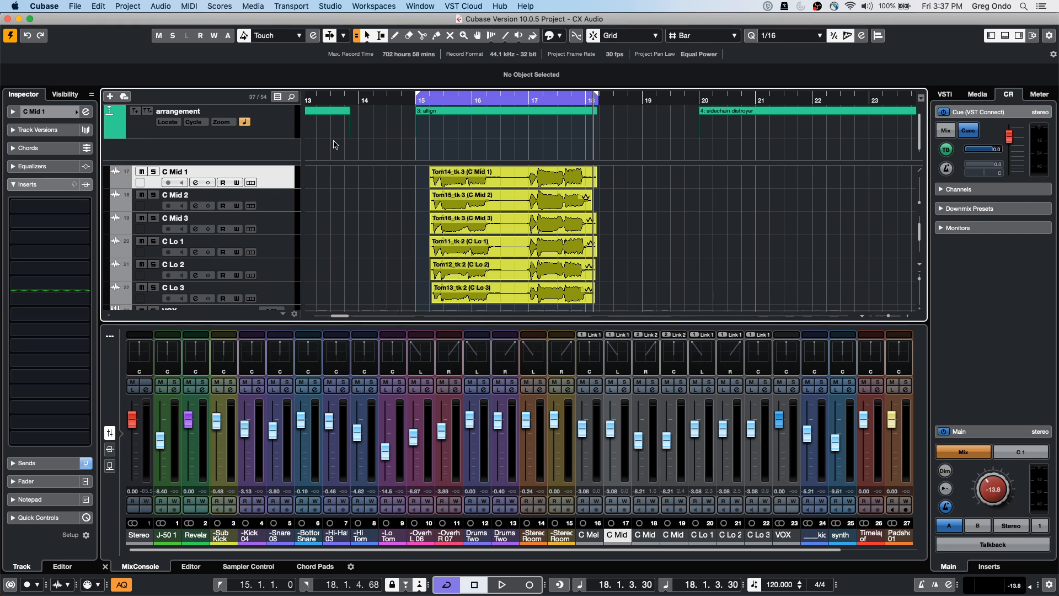
drag(399, 71, 402, 73)
Scroll to the side chain distroyer folder and zoom into bars 19–24
scroll(529, 299, down, 10)
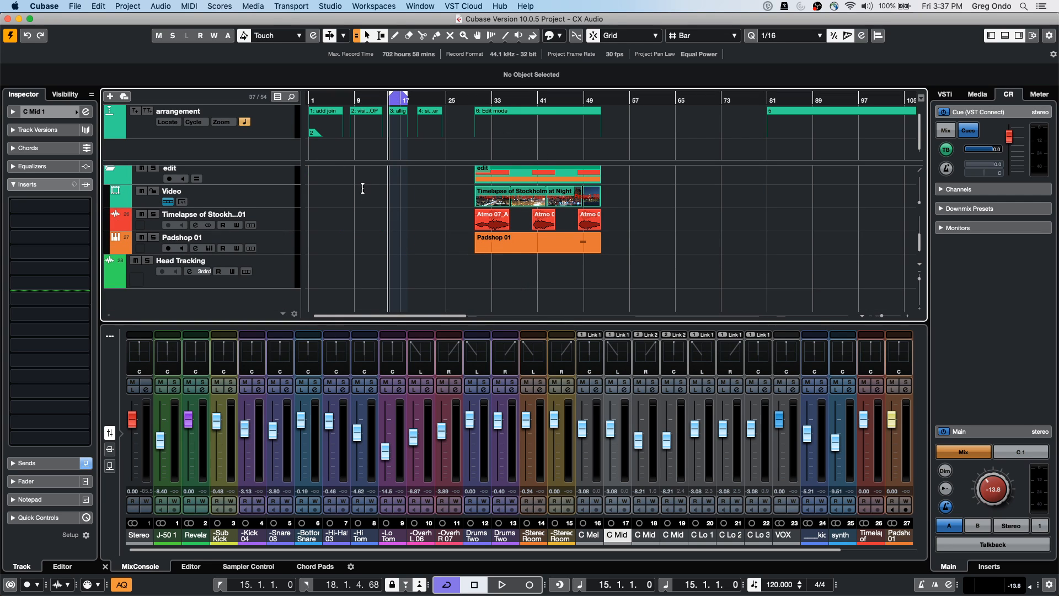
scroll(411, 246, up, 10)
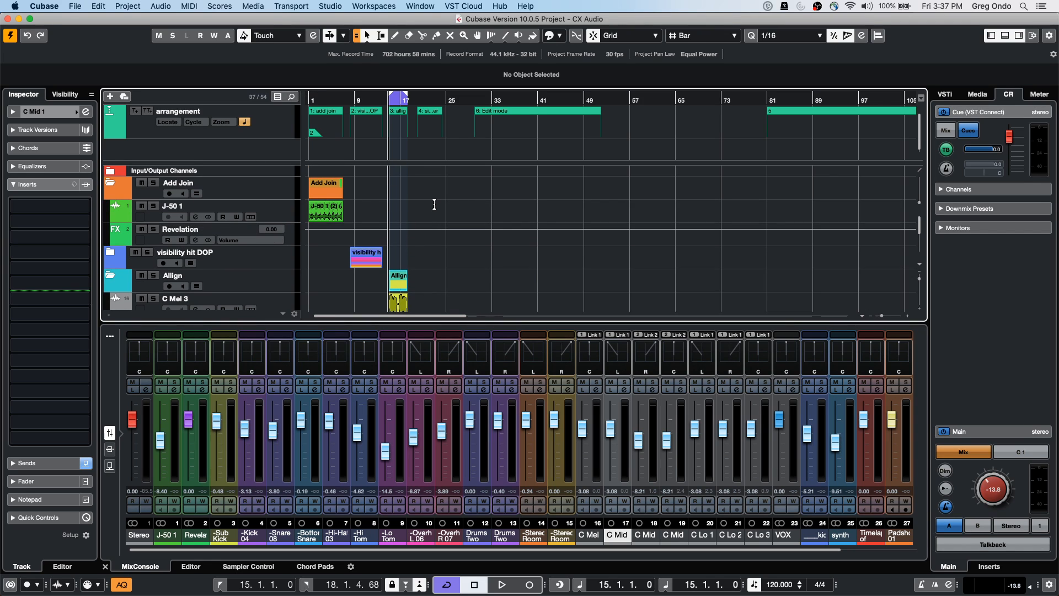
scroll(435, 206, down, 10)
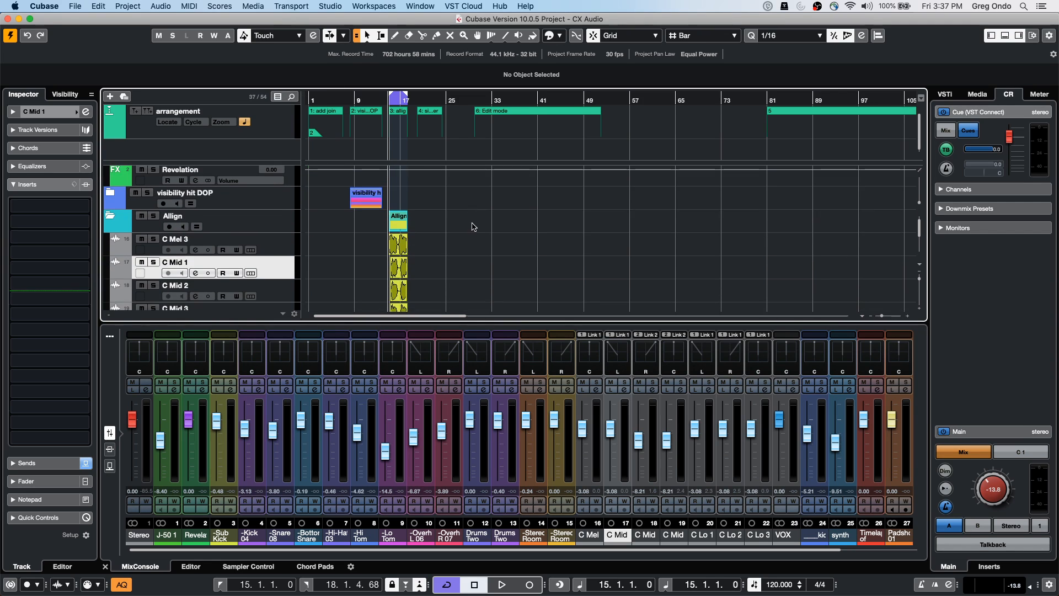
drag(412, 101, 417, 136)
Enable side-chain on the synth's Compressor and add the kick track as its side-chain input
click(252, 220)
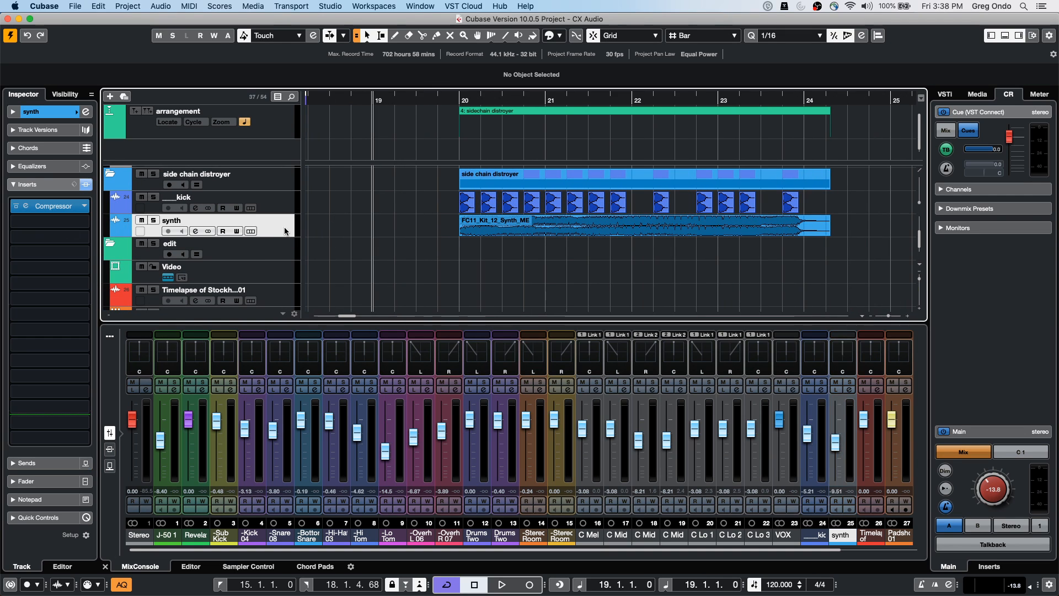
click(49, 209)
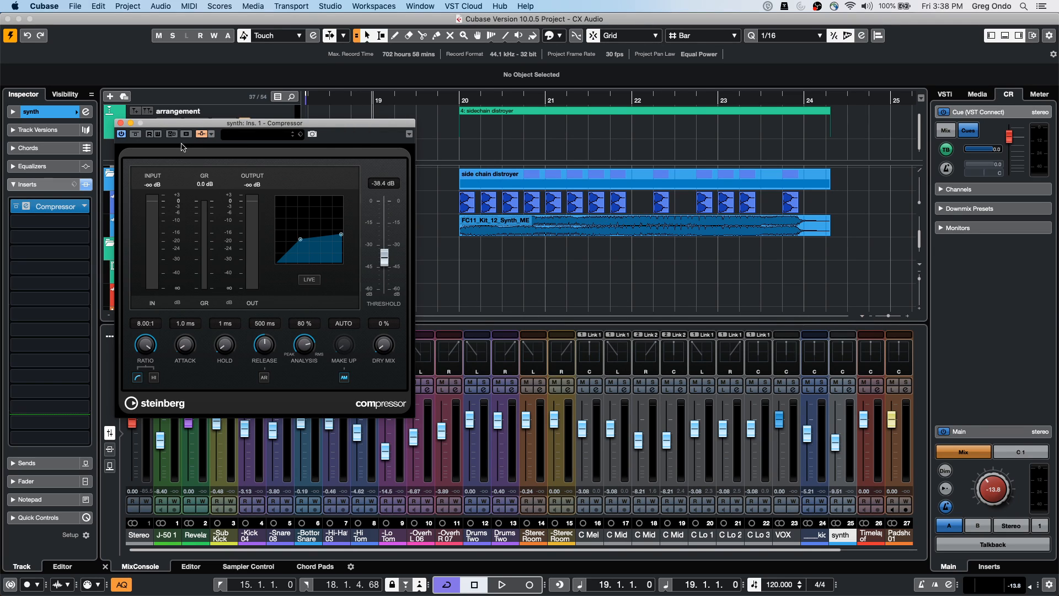
click(202, 134)
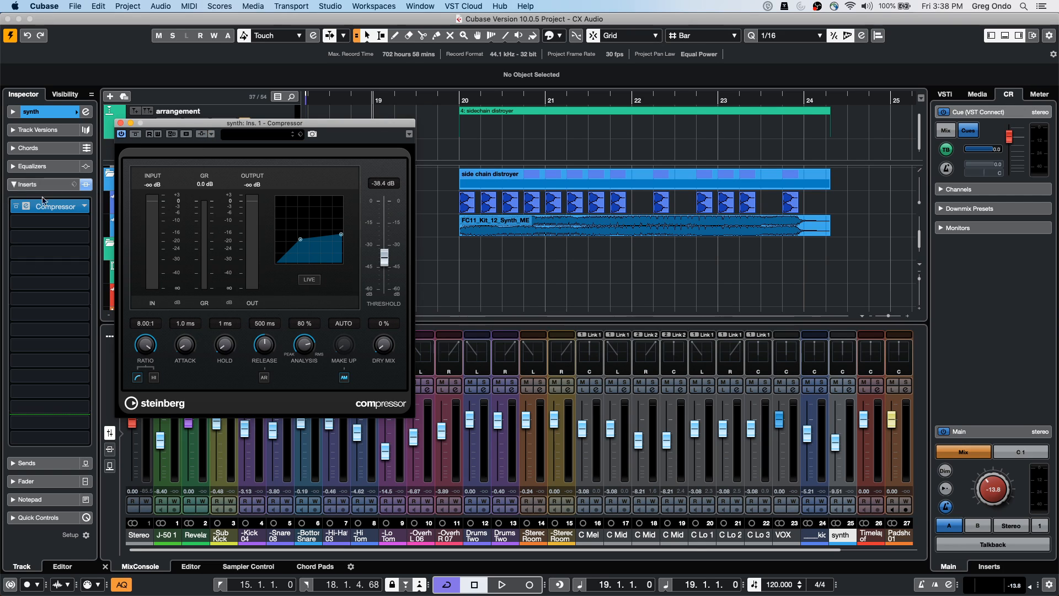
click(202, 136)
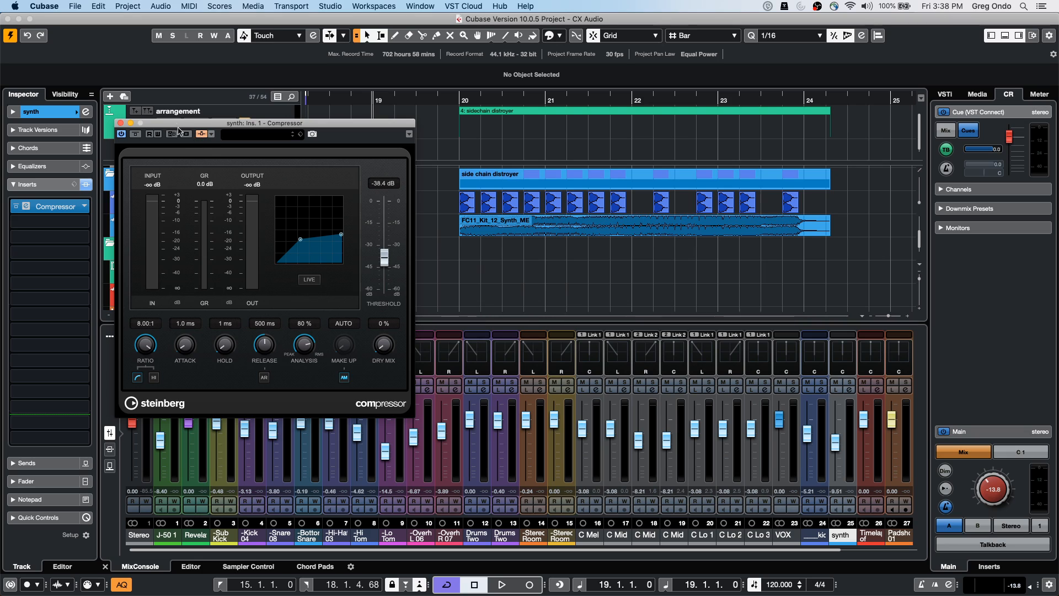
click(212, 136)
click(325, 251)
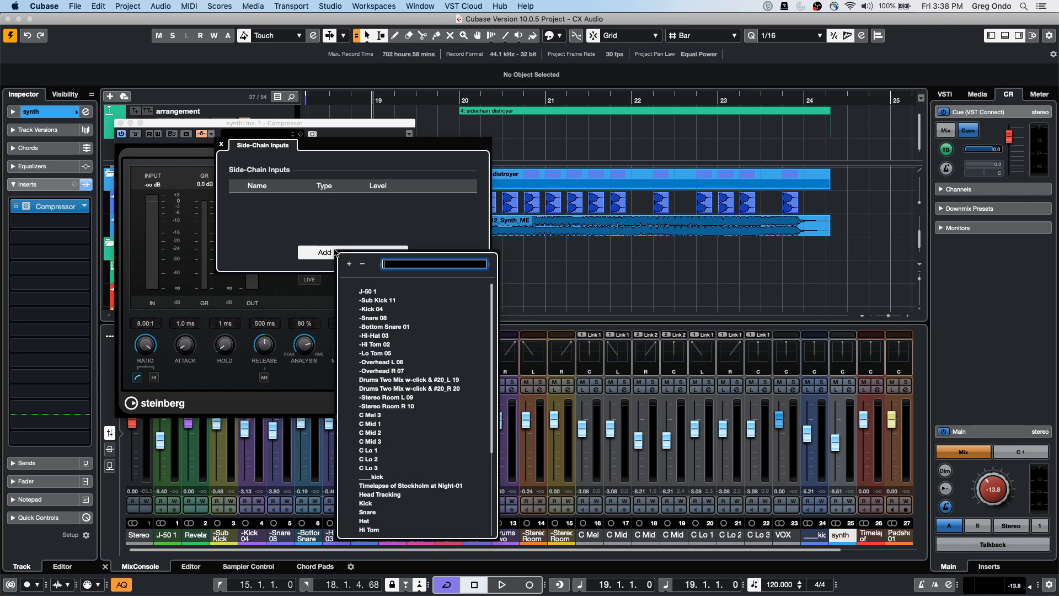
click(377, 477)
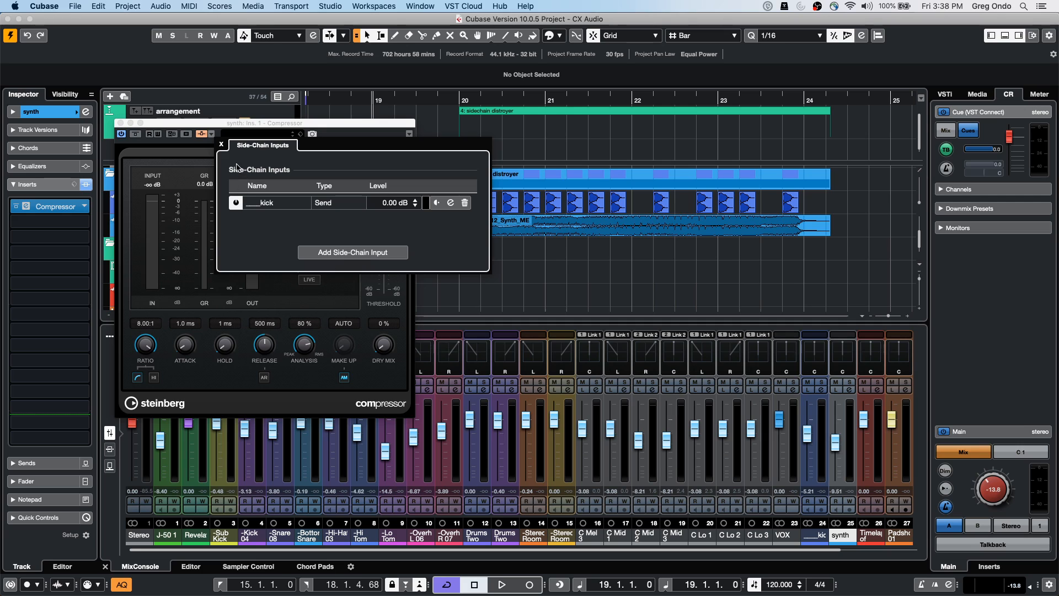
click(222, 145)
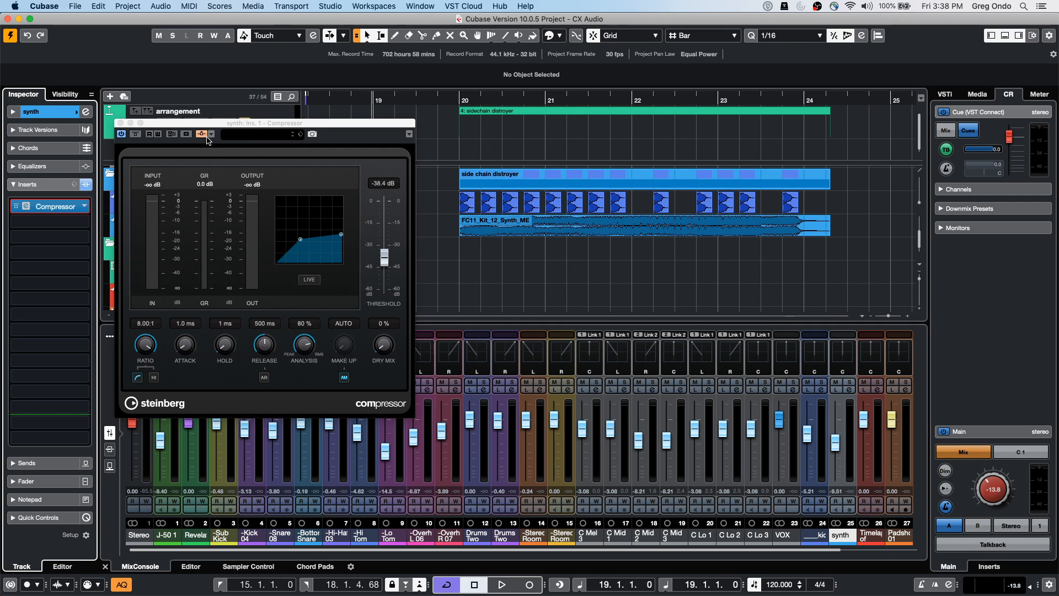
click(121, 123)
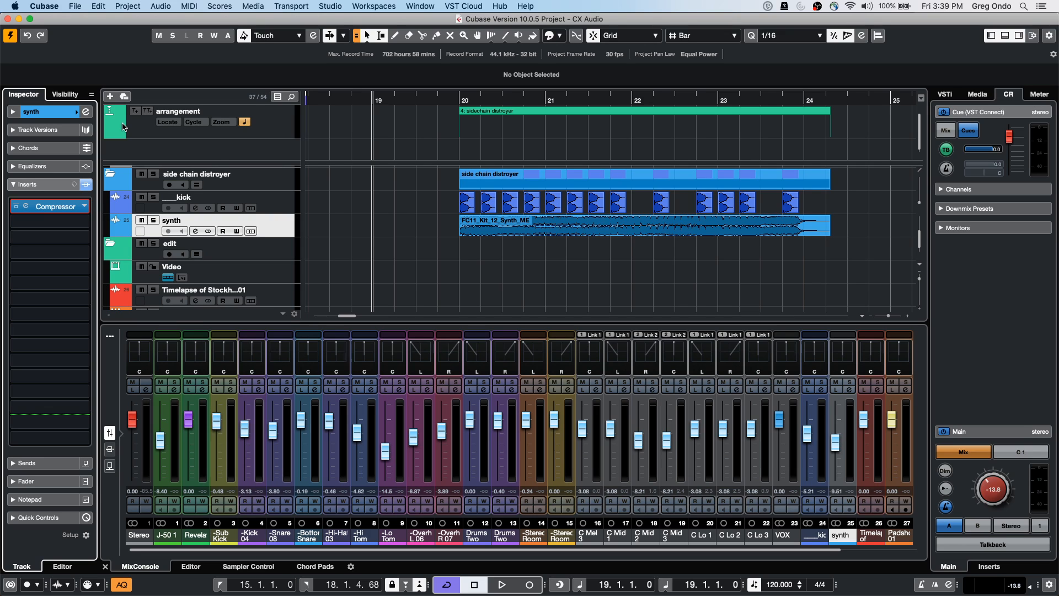
Try opening the older Uninvited project from Recent Projects and keep its missing entry listed
click(80, 11)
mouse_move(138, 214)
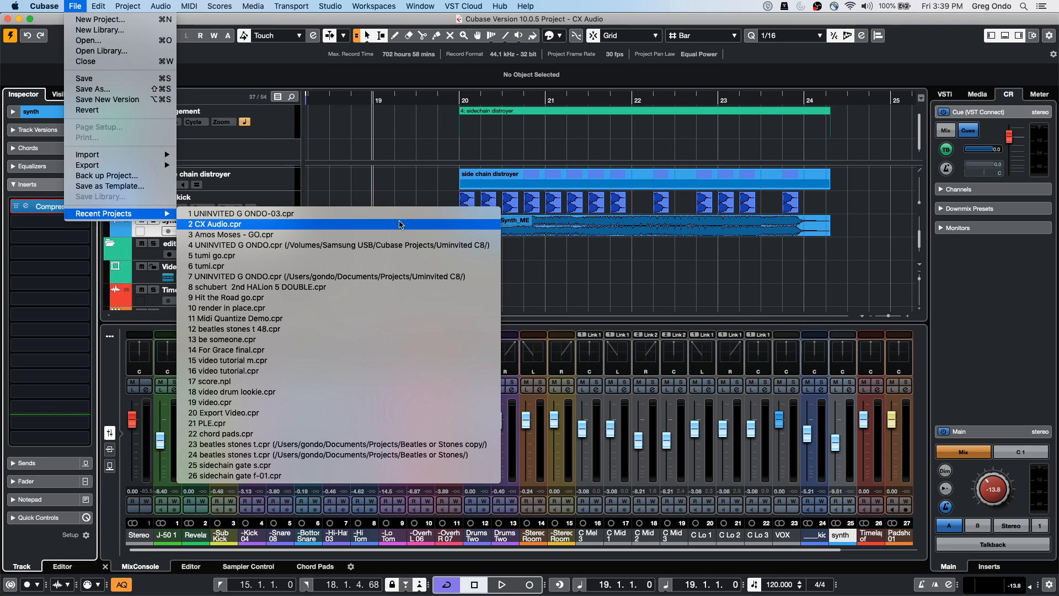
click(365, 245)
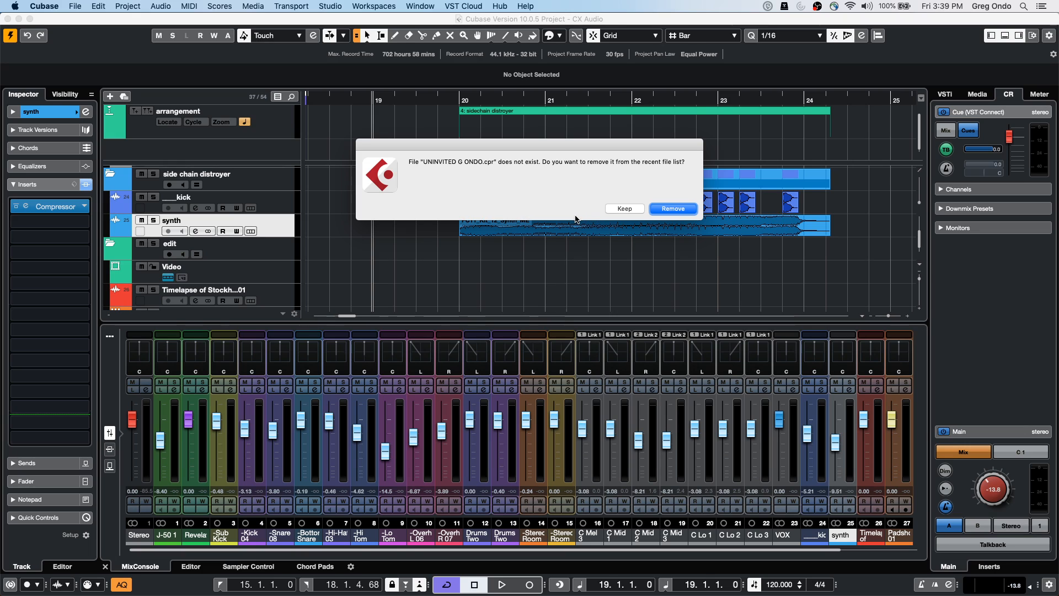
click(626, 209)
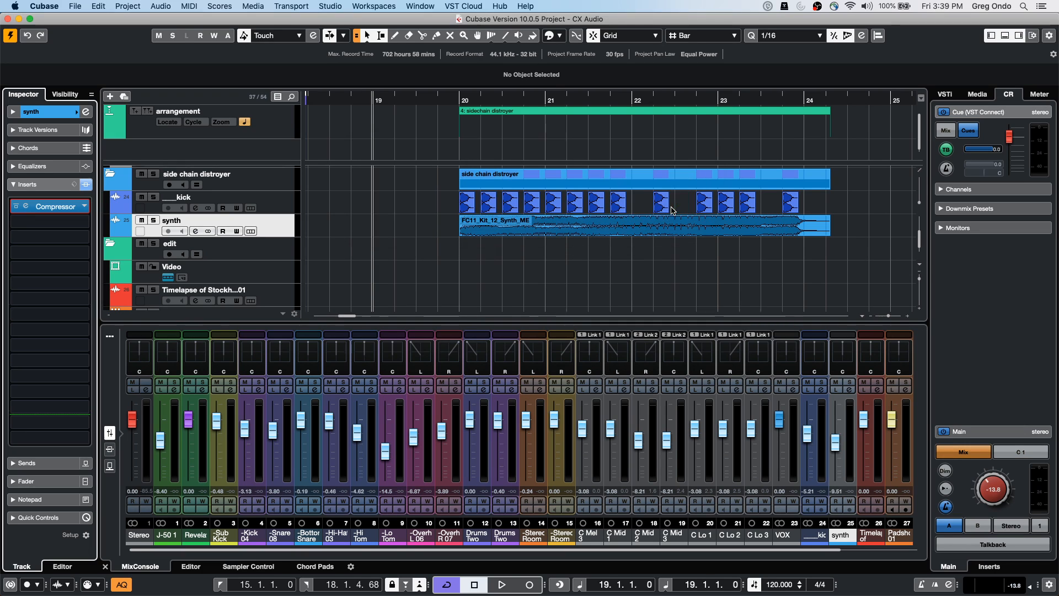
Open UNINVITED G ONDO-03 from Recent Projects
click(75, 5)
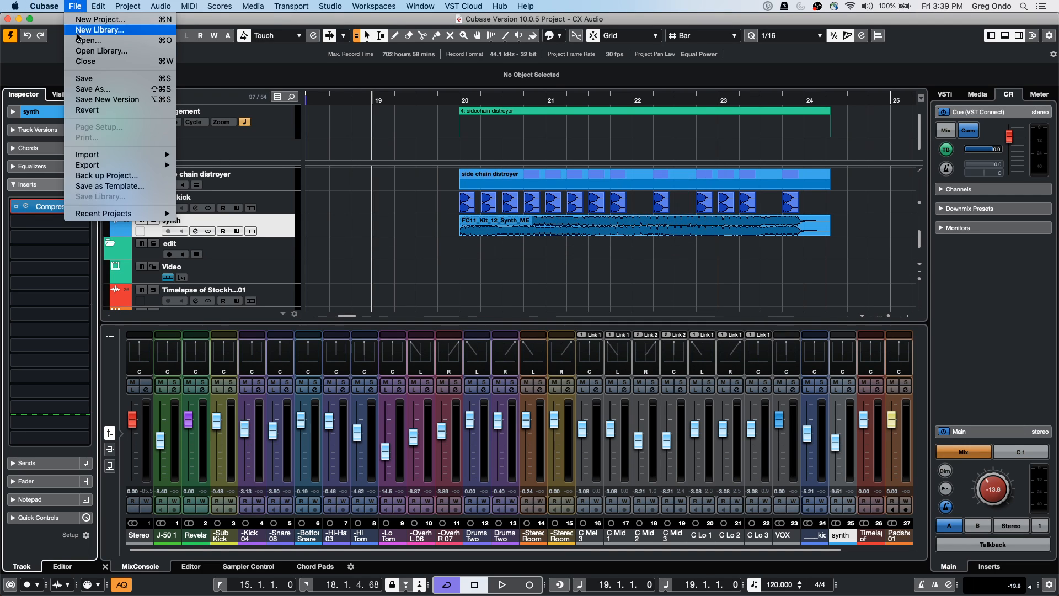
mouse_move(56, 5)
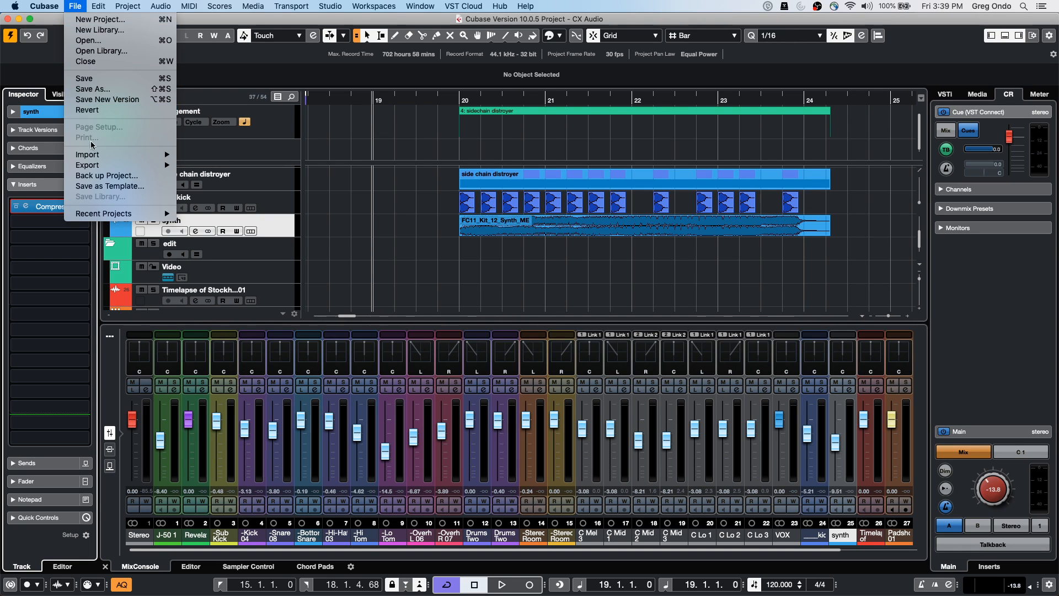
mouse_move(97, 214)
click(264, 214)
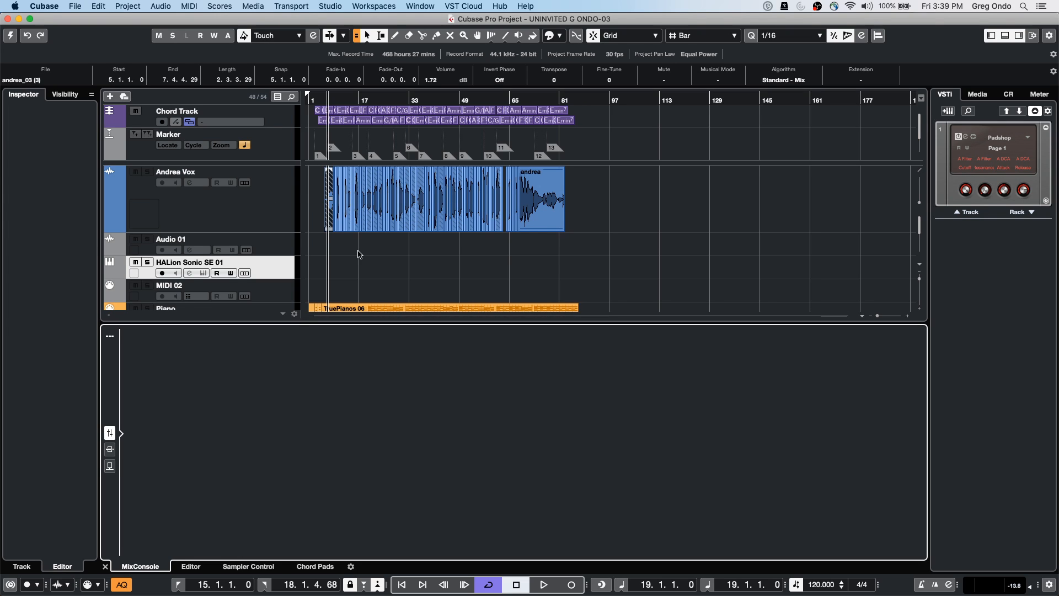
Activate UNINVITED G ONDO-03, put the playhead at bar 71, and scroll the MixConsole channels
click(8, 35)
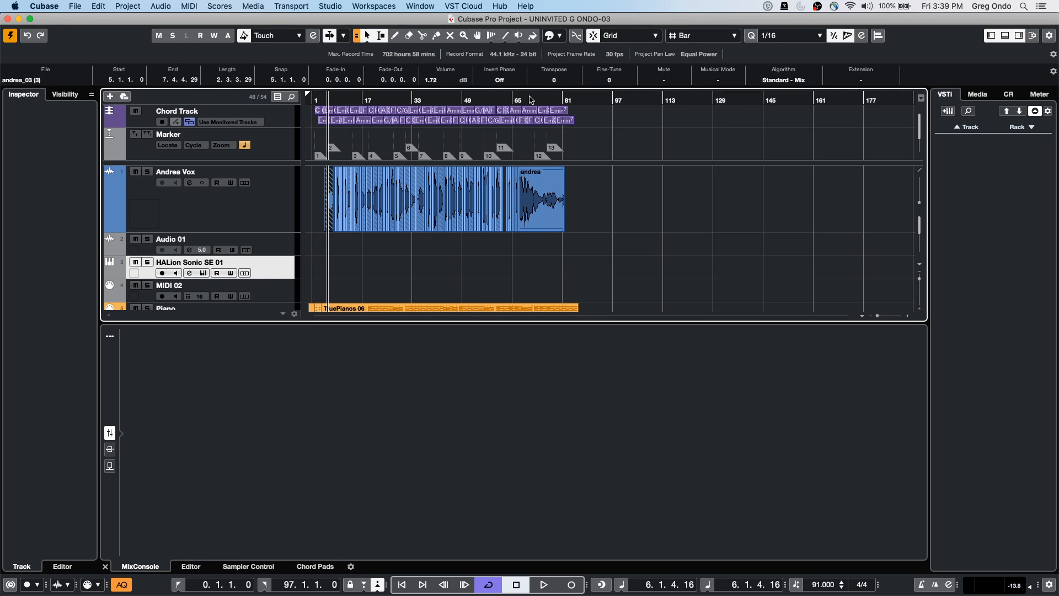
scroll(631, 207, down, 10)
scroll(631, 208, down, 10)
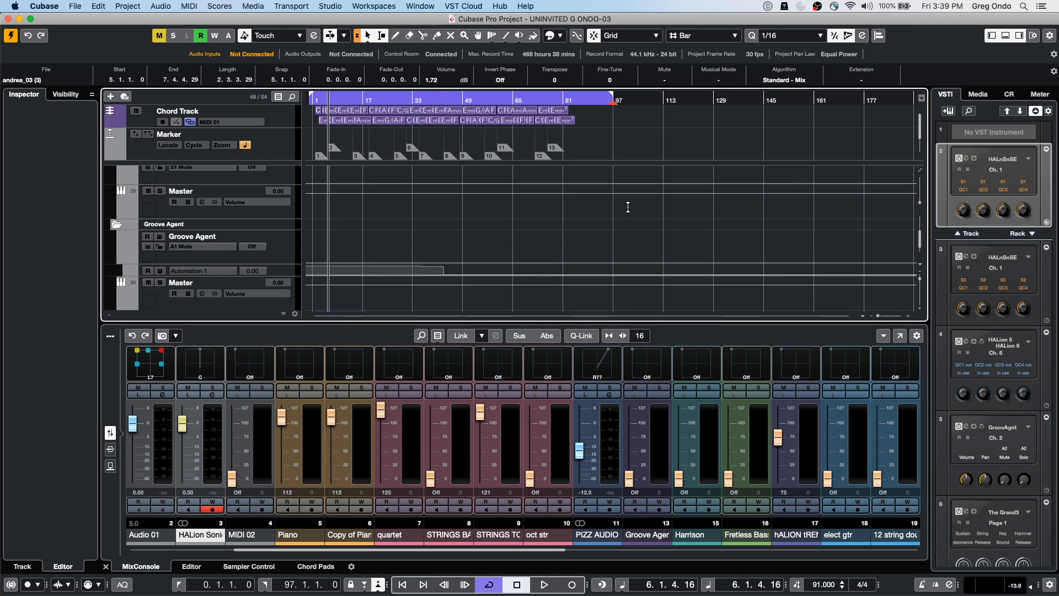
scroll(630, 210, up, 20)
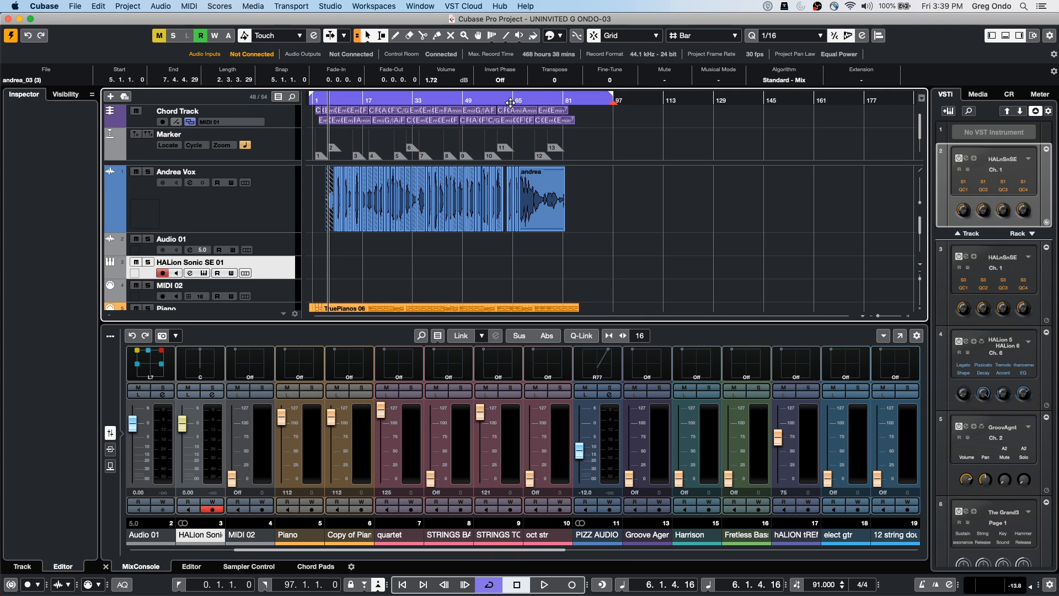
click(532, 100)
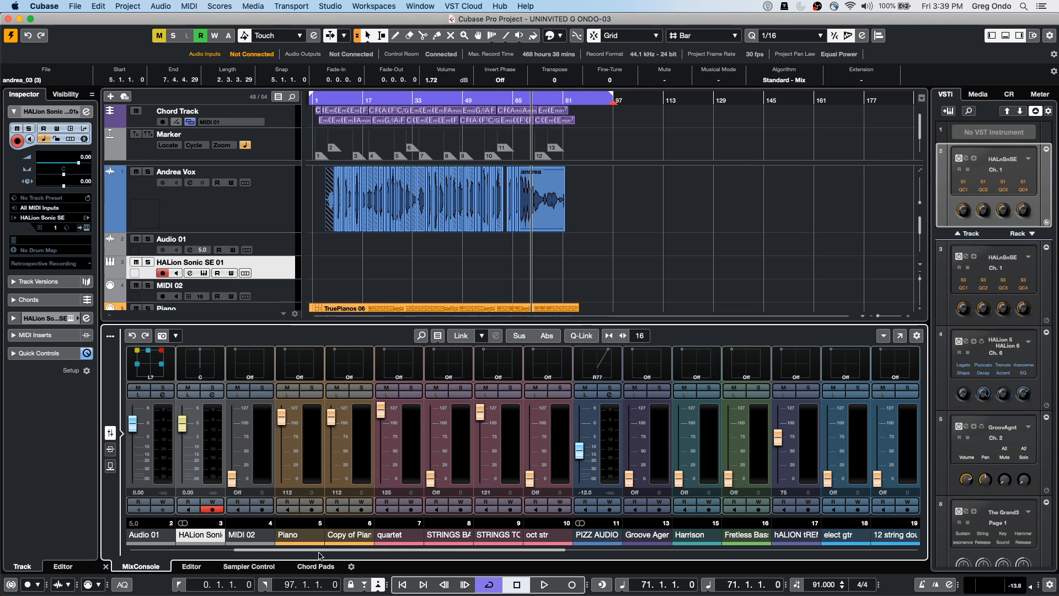
scroll(764, 506, right, 10)
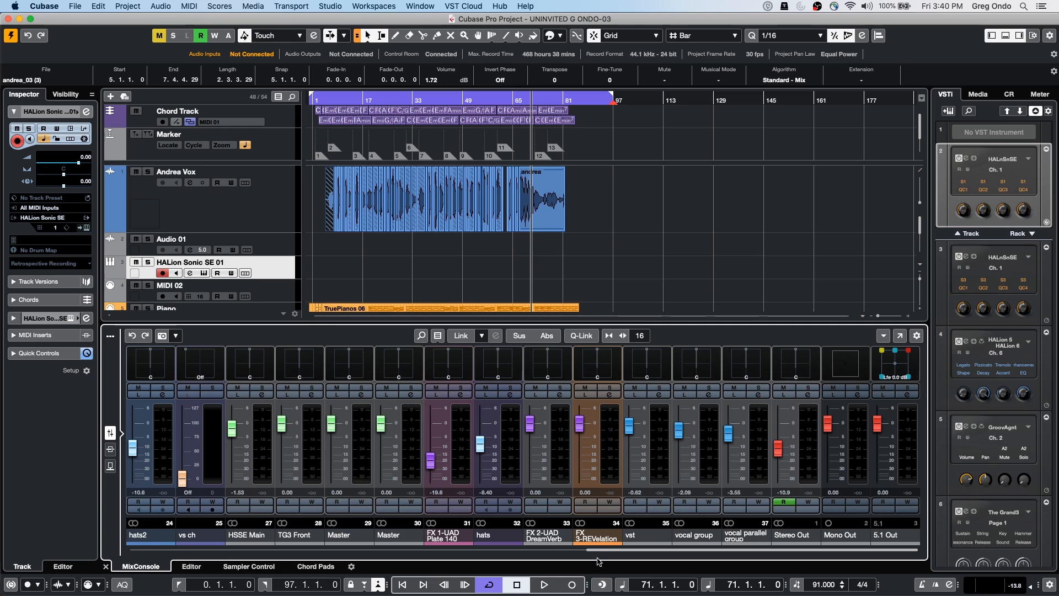
drag(602, 550, 62, 531)
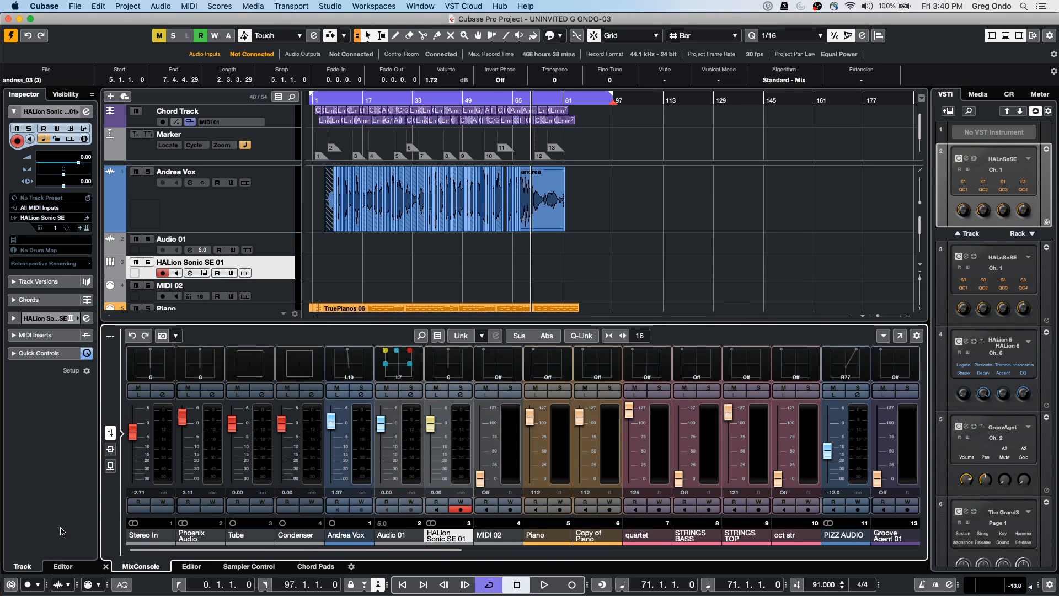
Pin the Stereo Out channel to the MixConsole's right zone
click(65, 95)
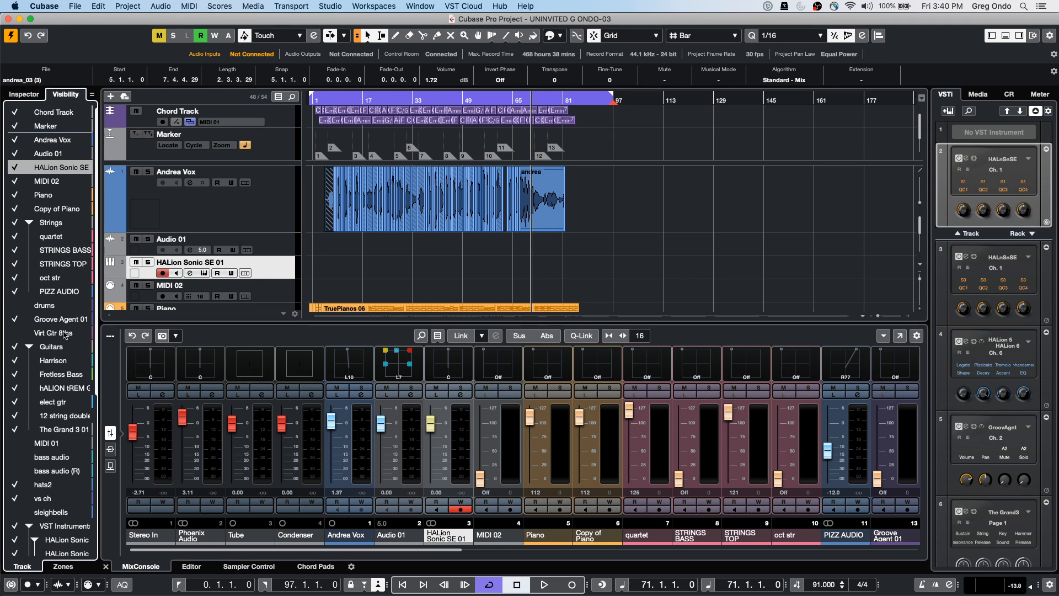
click(70, 570)
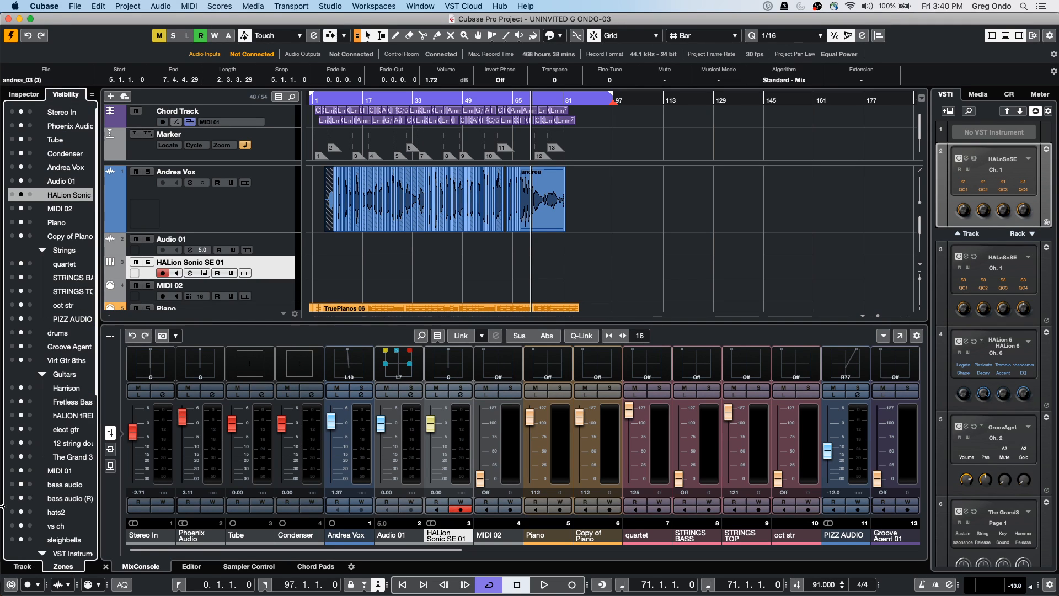
scroll(40, 449, down, 6)
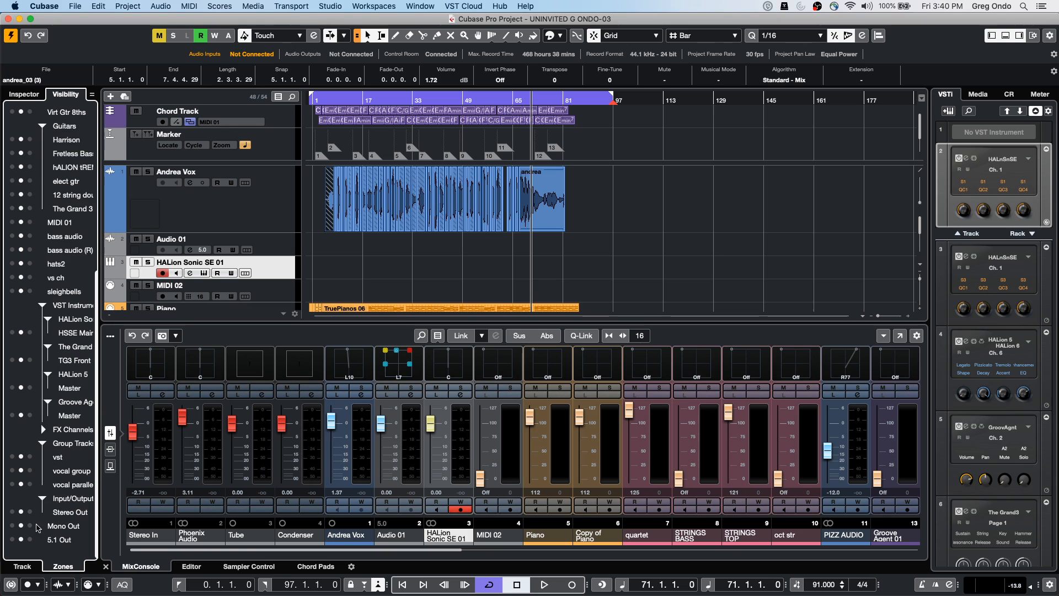
click(30, 512)
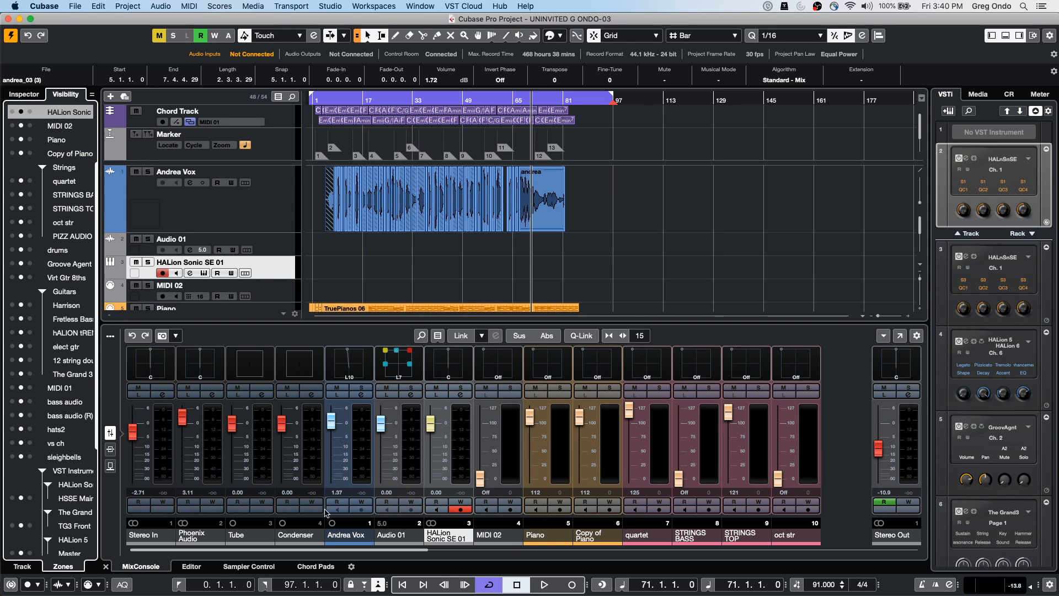
mouse_move(338, 551)
mouse_down()
mouse_move(439, 549)
mouse_move(331, 549)
mouse_up()
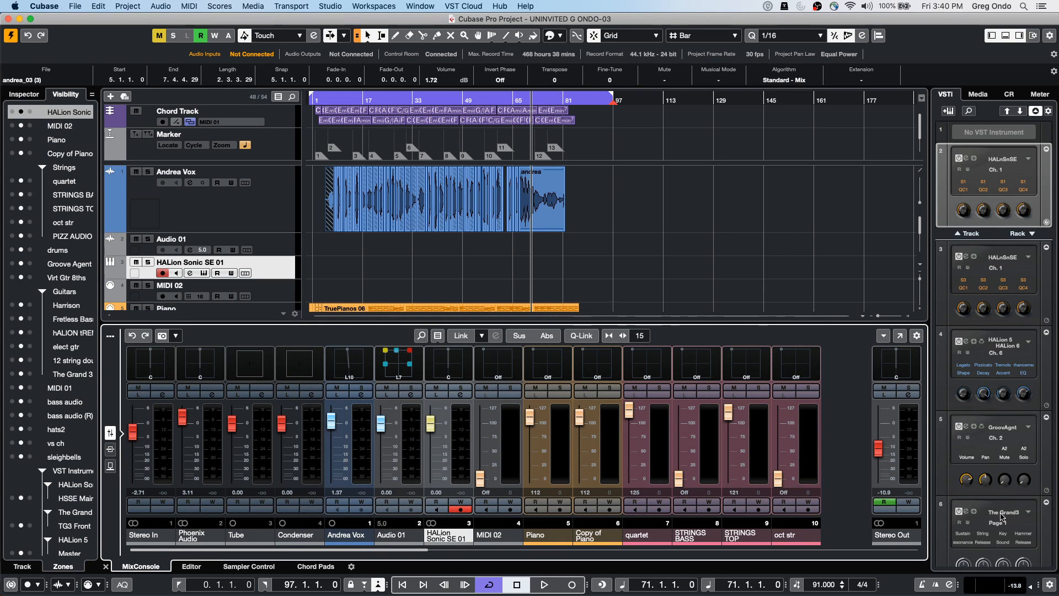
During playback, write Stereo Out volume automation pulling the fader down to −15.9 dB
click(671, 243)
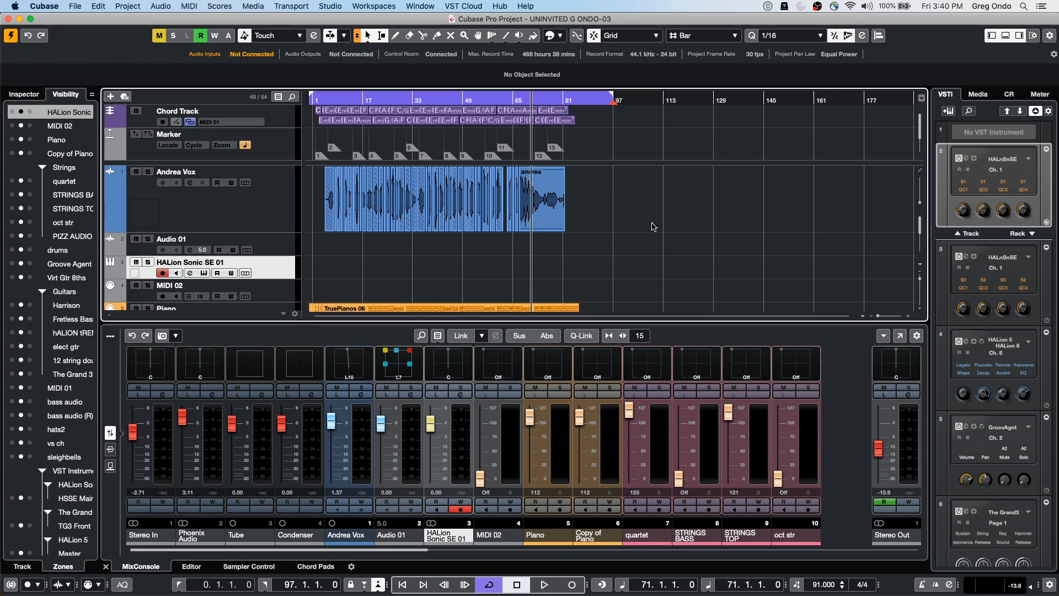
key(space)
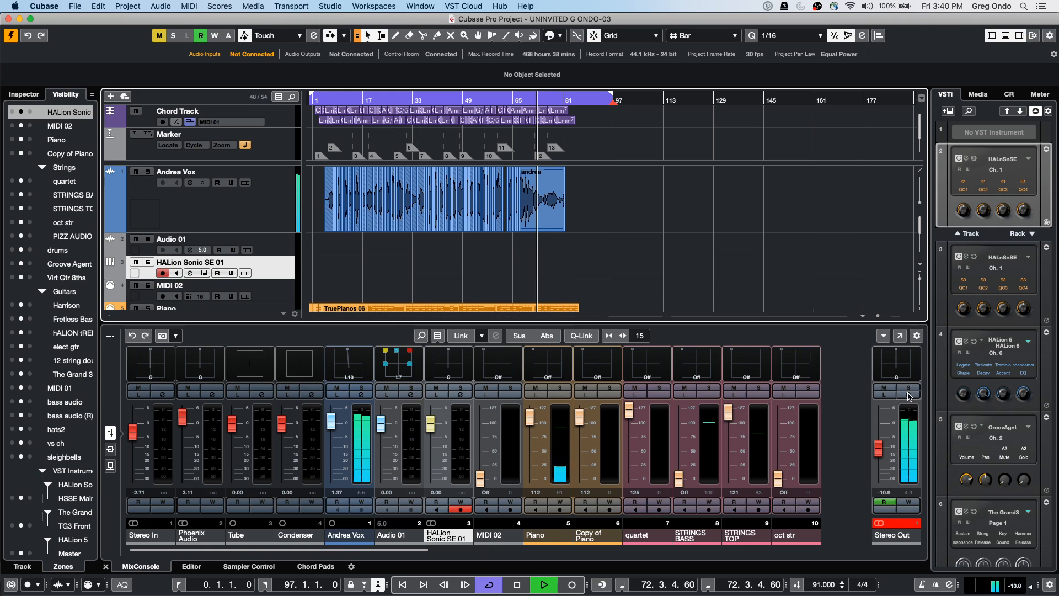
click(908, 502)
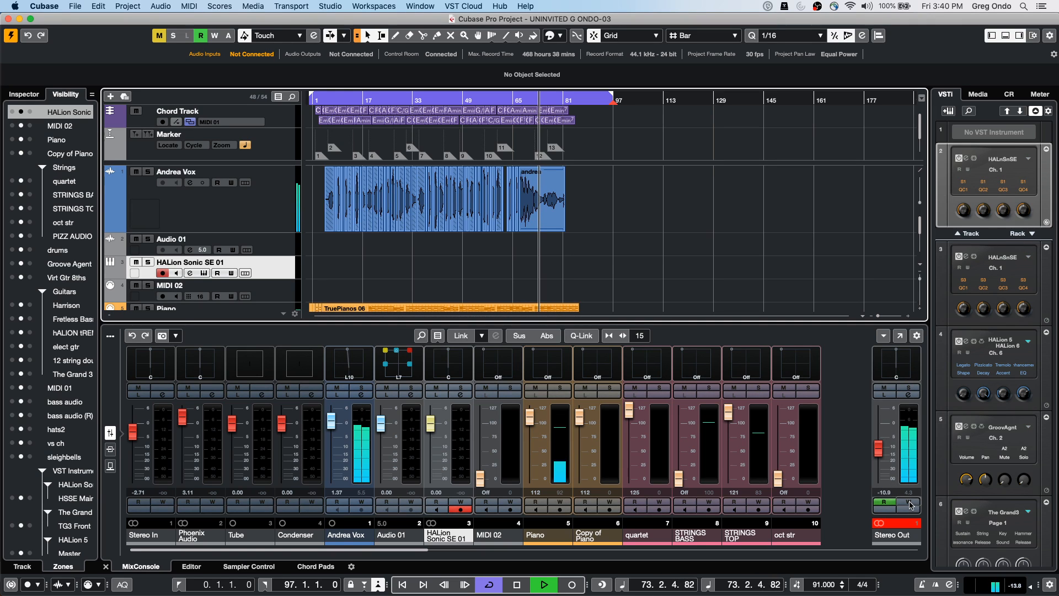
click(879, 454)
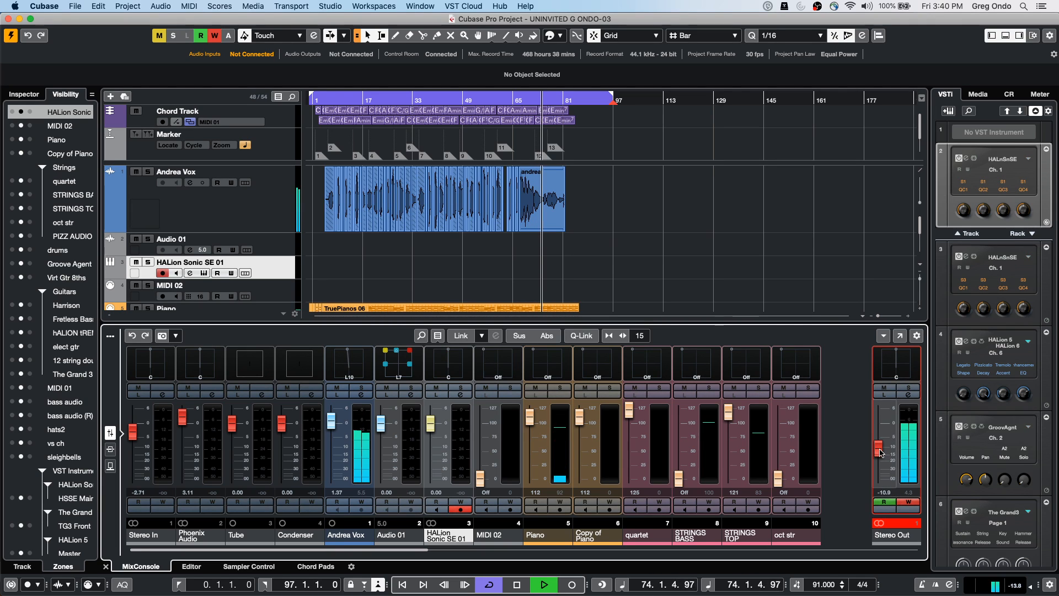
drag(881, 454, 878, 479)
Stop playback and enlarge the project area and the Stereo Out automation lane
key(space)
scroll(698, 242, down, 10)
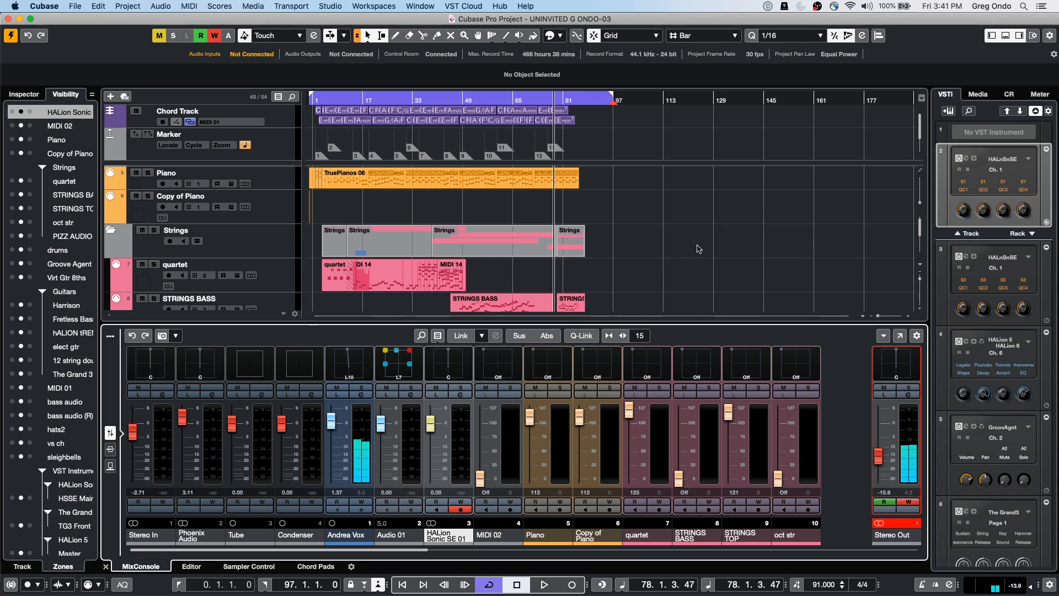
scroll(687, 256, down, 10)
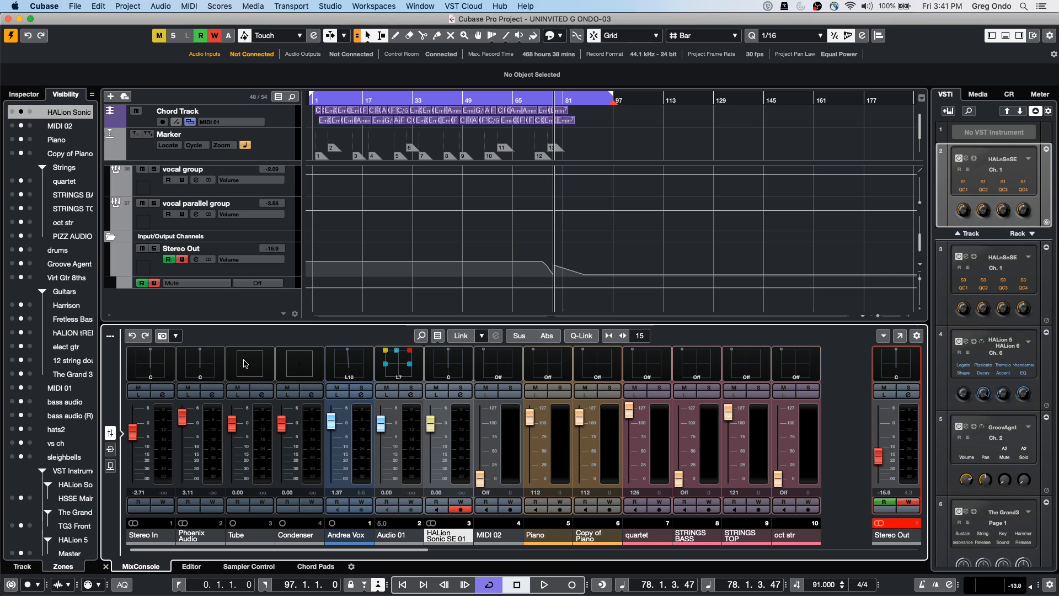
drag(281, 326, 274, 364)
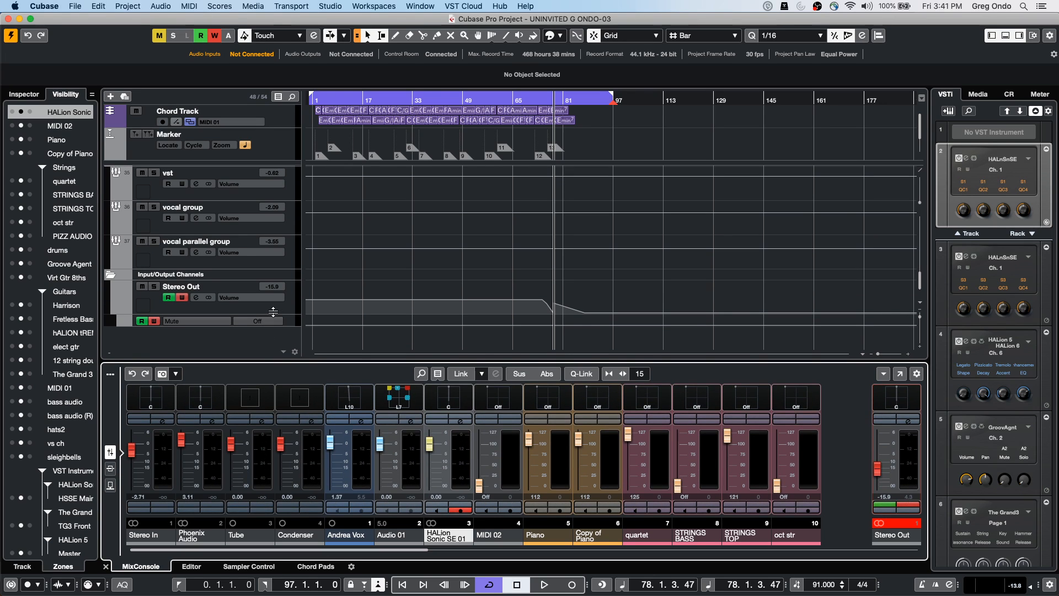
drag(273, 313, 274, 334)
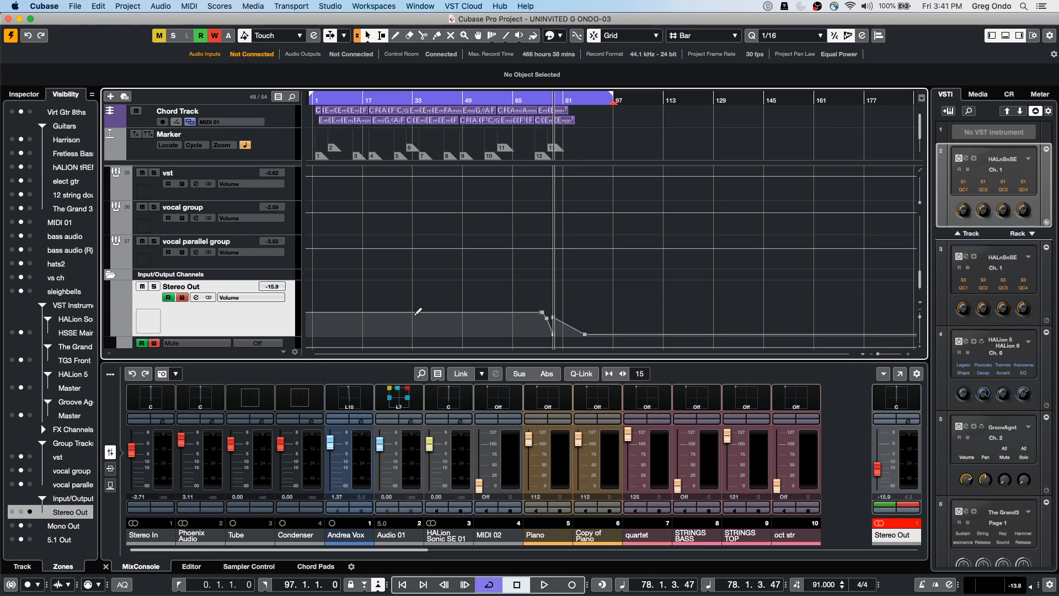
Add a point at bar 44, delete the points near bar 74, and move the end point to bar 92
click(425, 298)
drag(430, 297, 449, 294)
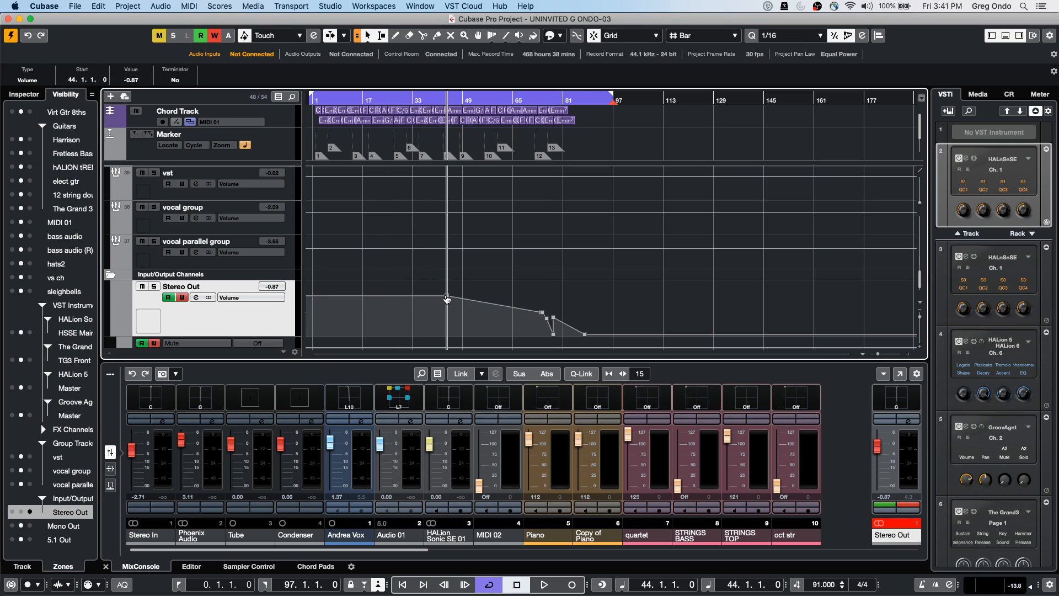
drag(540, 315, 574, 331)
drag(531, 280, 598, 337)
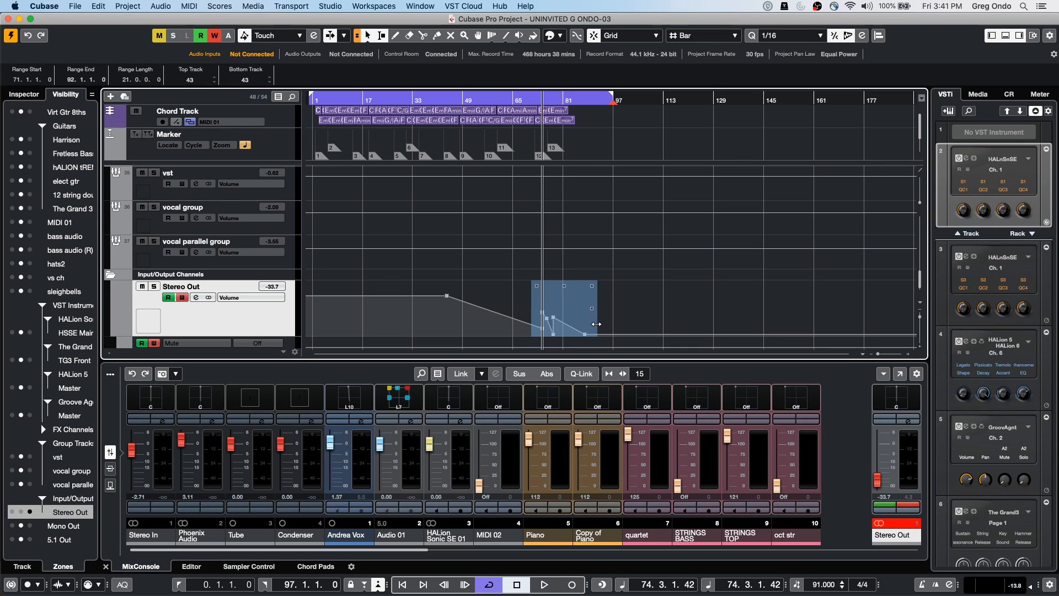
key(Delete)
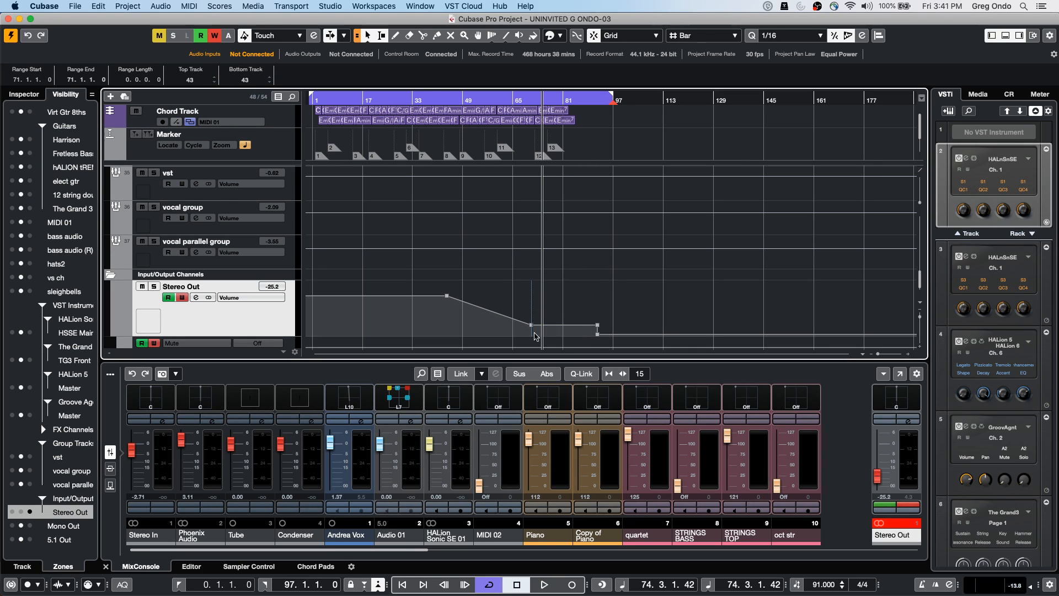
drag(532, 331, 598, 334)
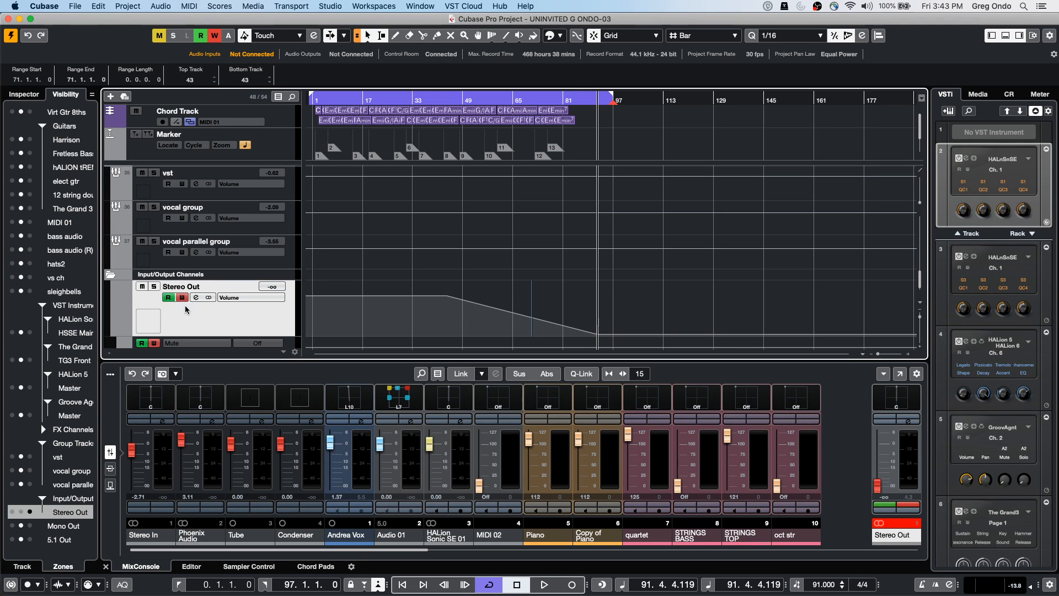
scroll(232, 249, up, 15)
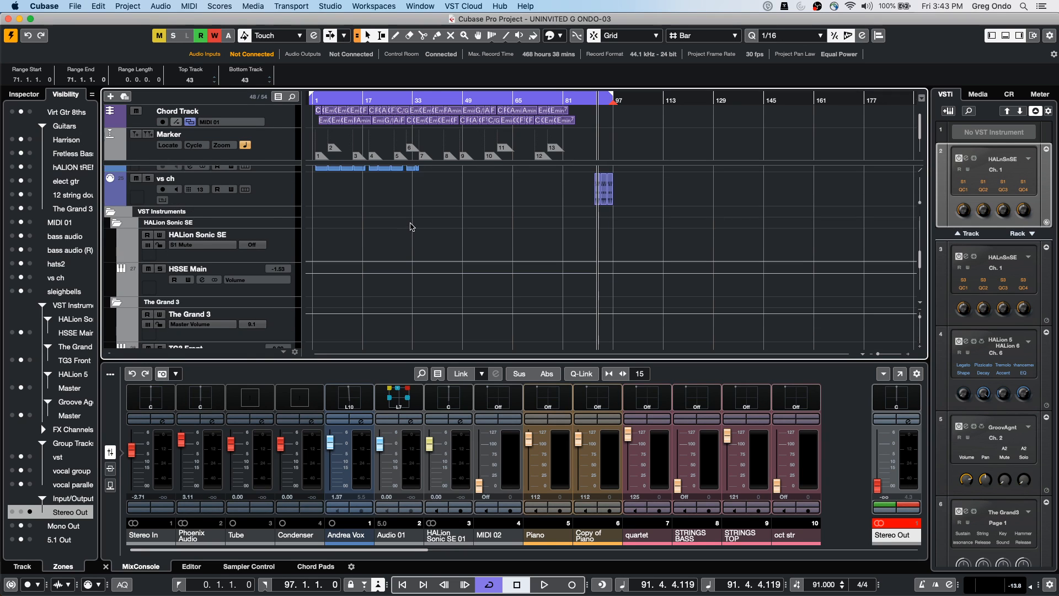
Open Andrea Vox's Channel Settings and untick 'Follow e buttons or selection changes'
click(176, 206)
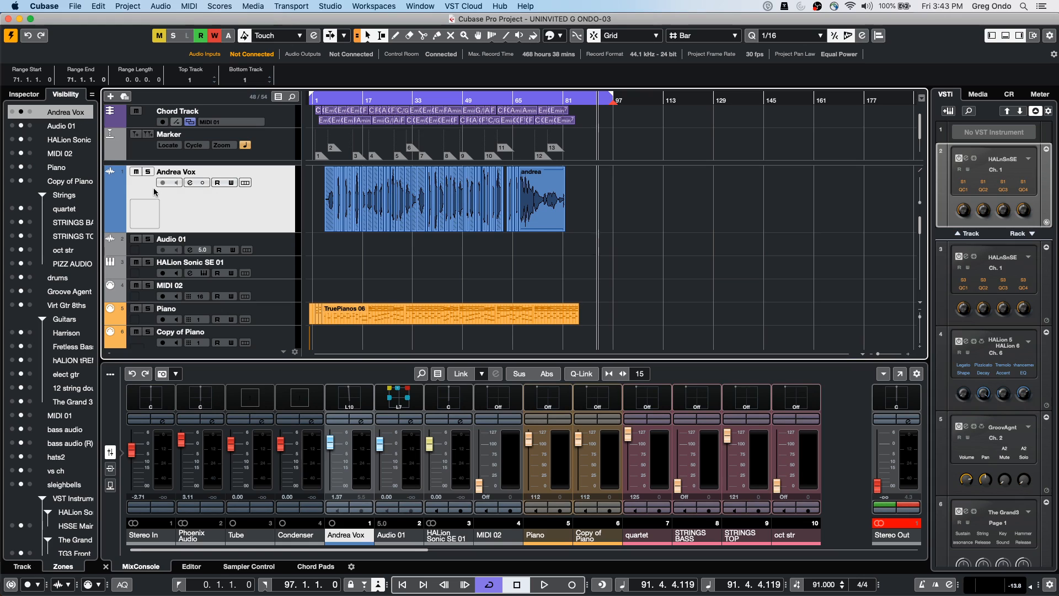
click(29, 94)
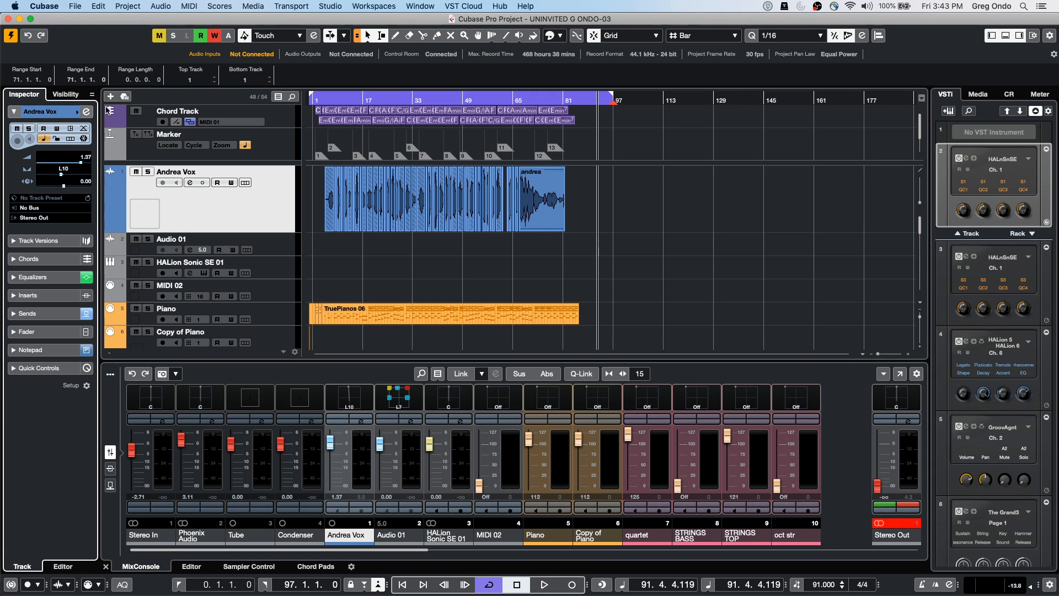
click(86, 112)
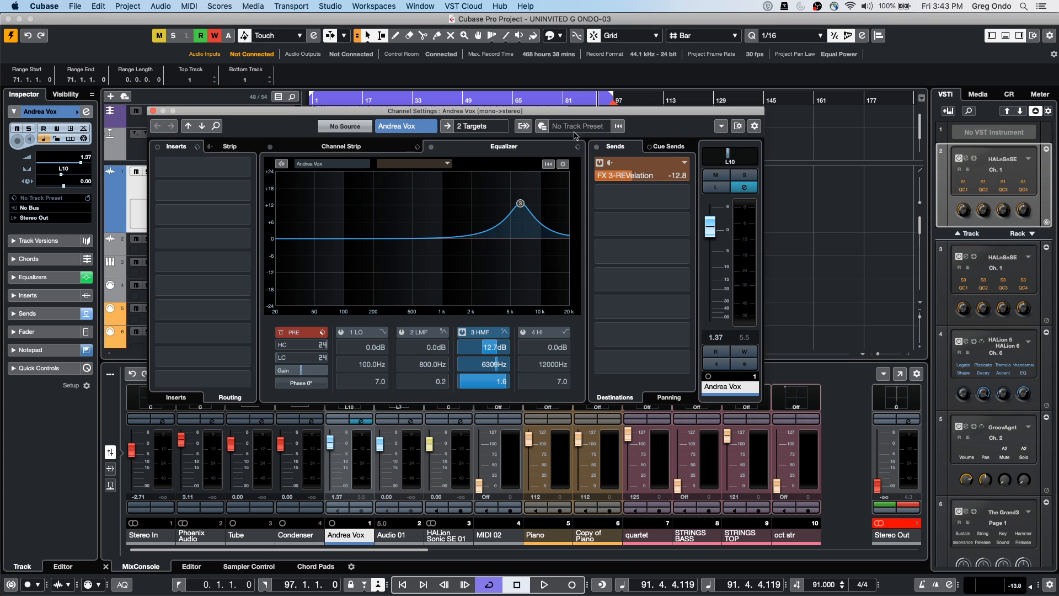
click(722, 128)
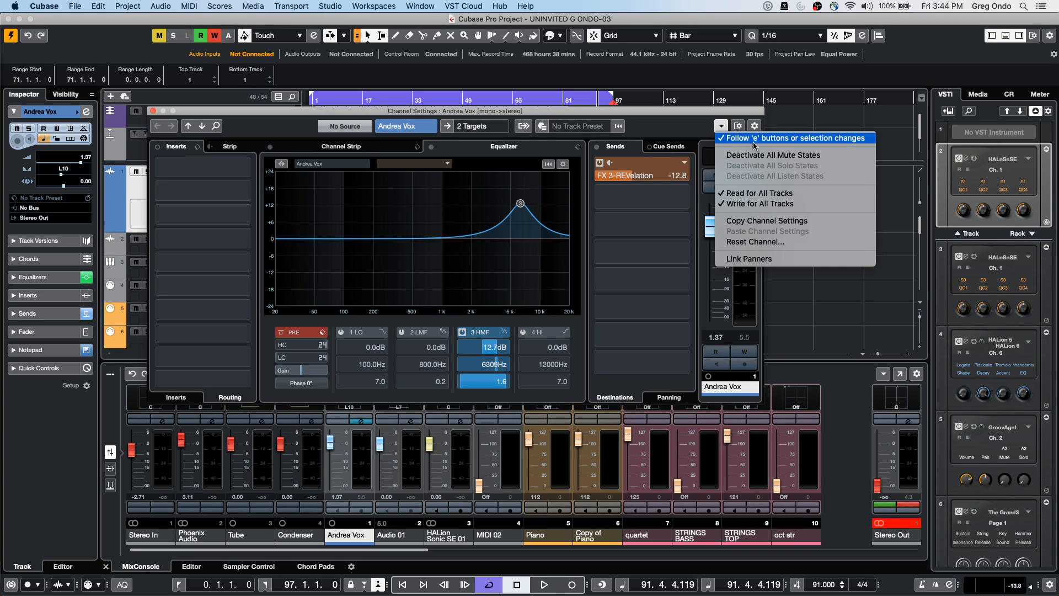
click(723, 138)
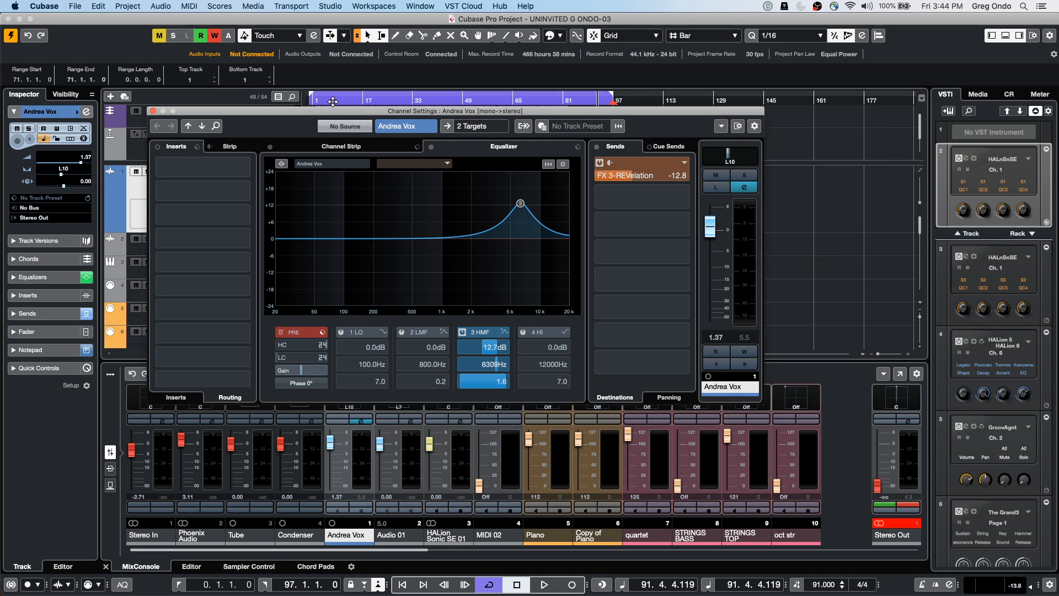
Move the Andrea Vox settings window aside and scroll through the tracks
drag(354, 111, 601, 92)
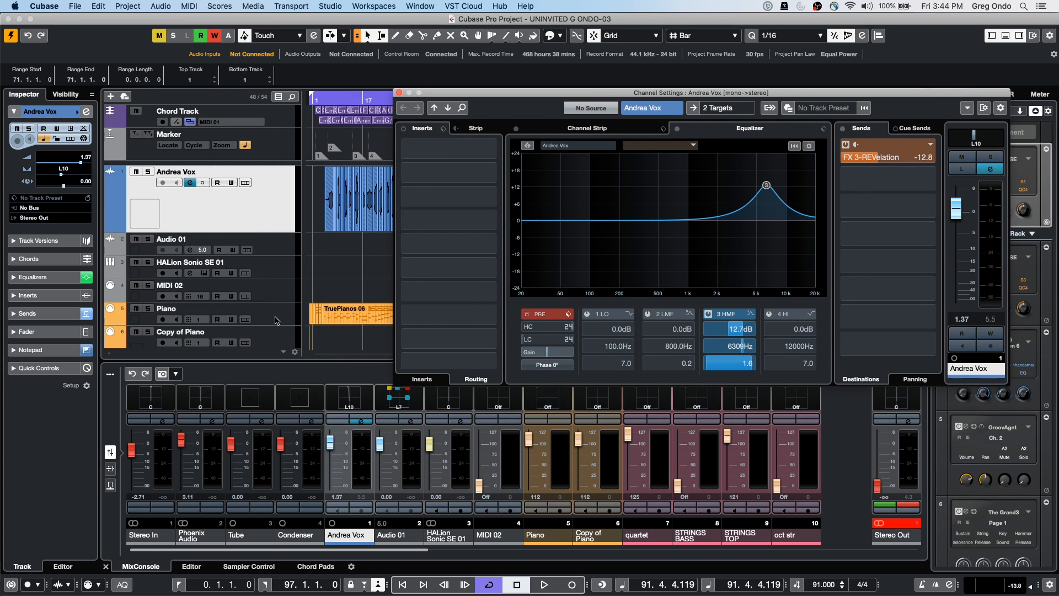
scroll(240, 194, down, 2)
scroll(241, 198, down, 15)
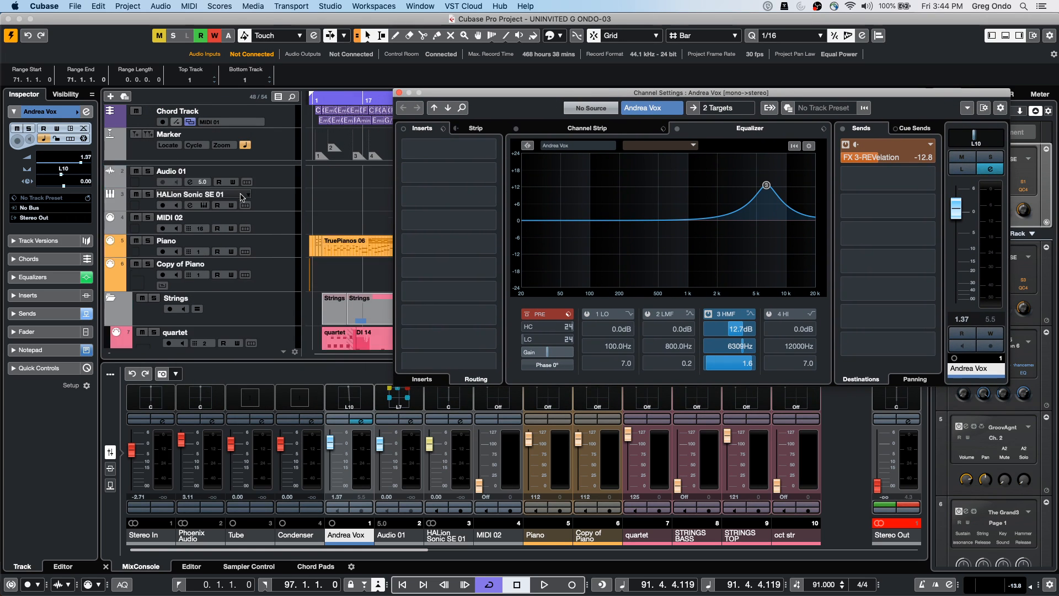
scroll(241, 197, down, 10)
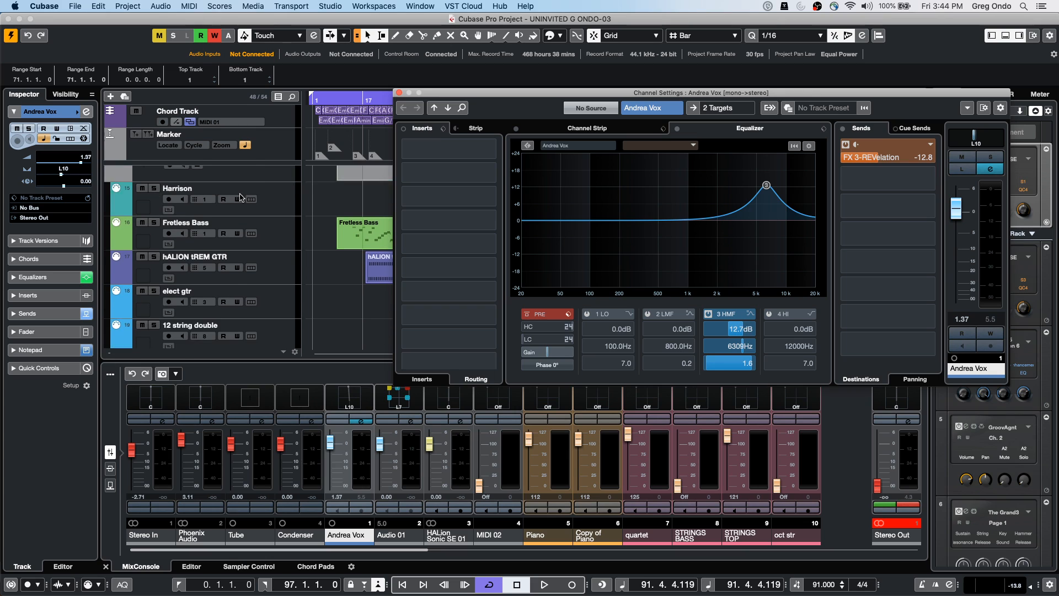
scroll(241, 194, up, 20)
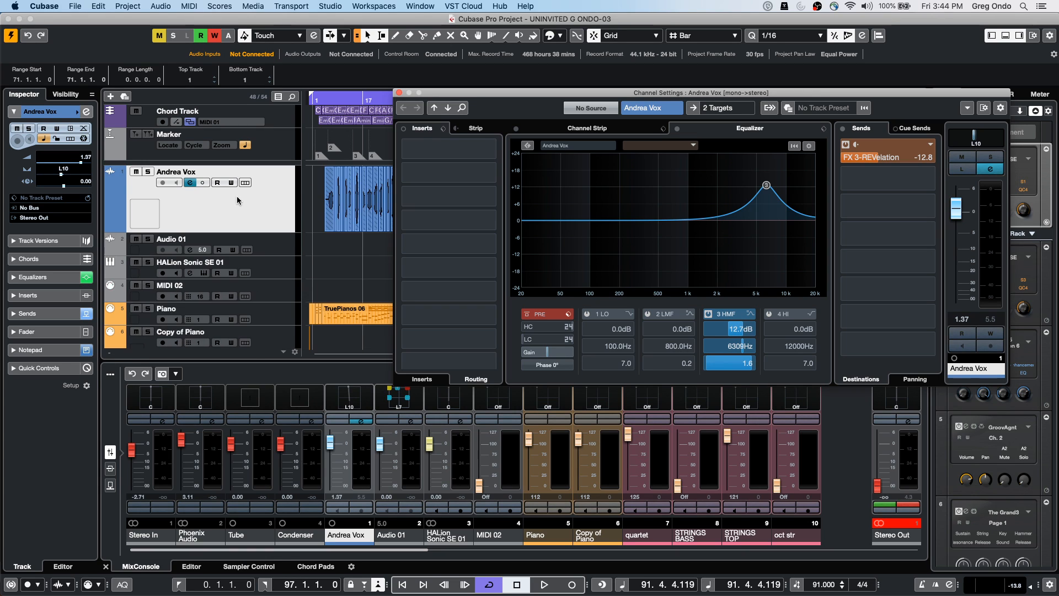
scroll(237, 197, down, 20)
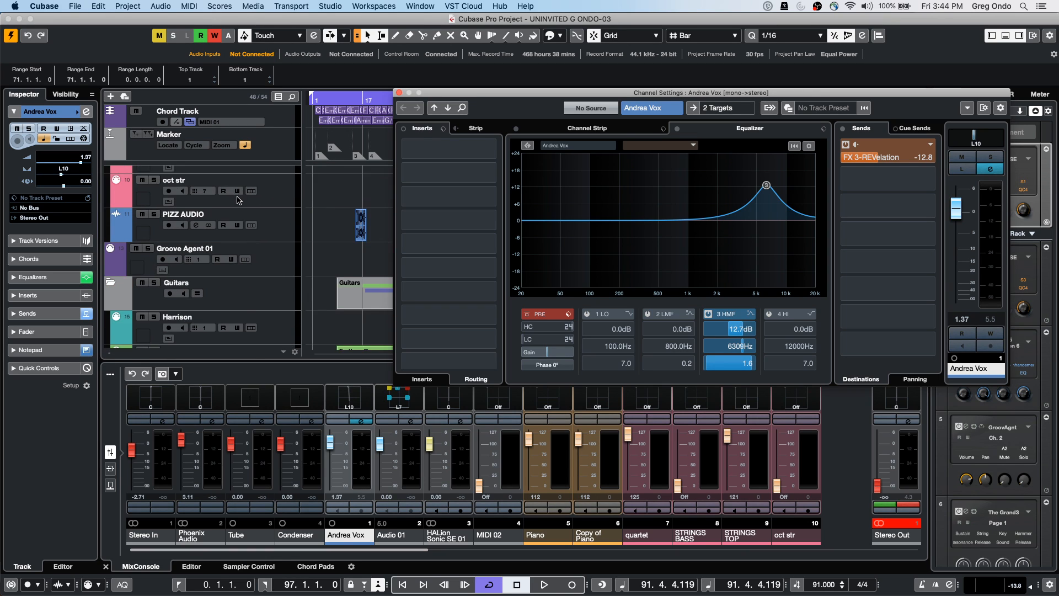
scroll(238, 200, down, 10)
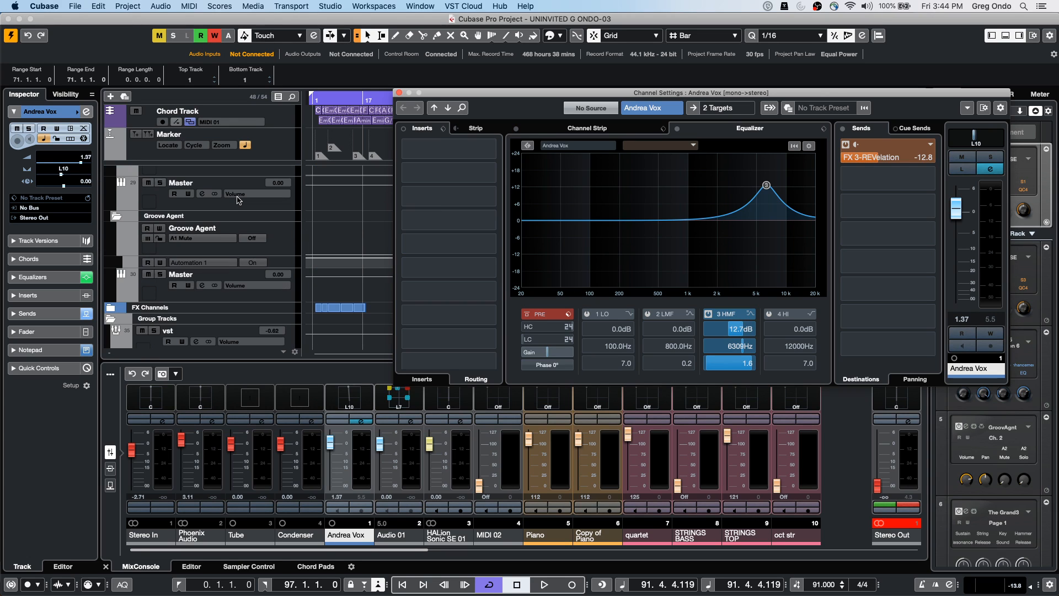
Open a non-following Master Channel Settings window and close the Andrea Vox one
click(160, 291)
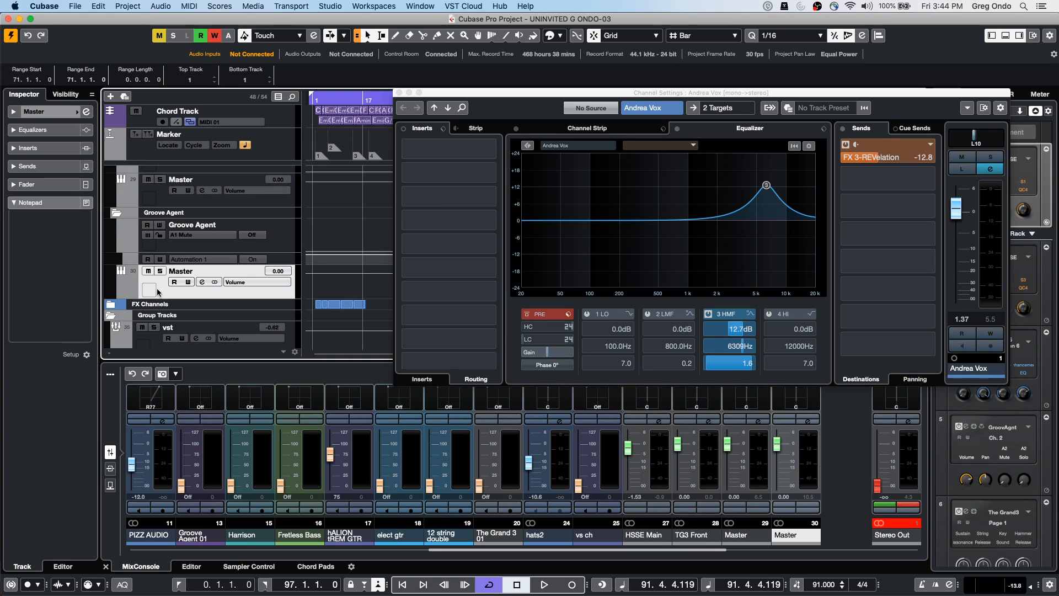
click(87, 112)
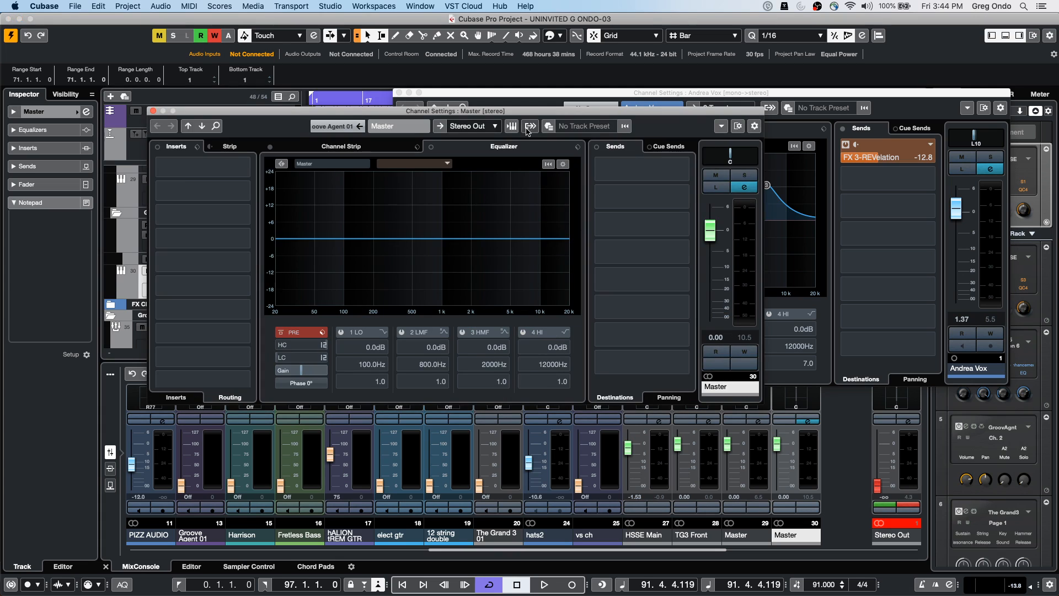
drag(306, 115, 186, 217)
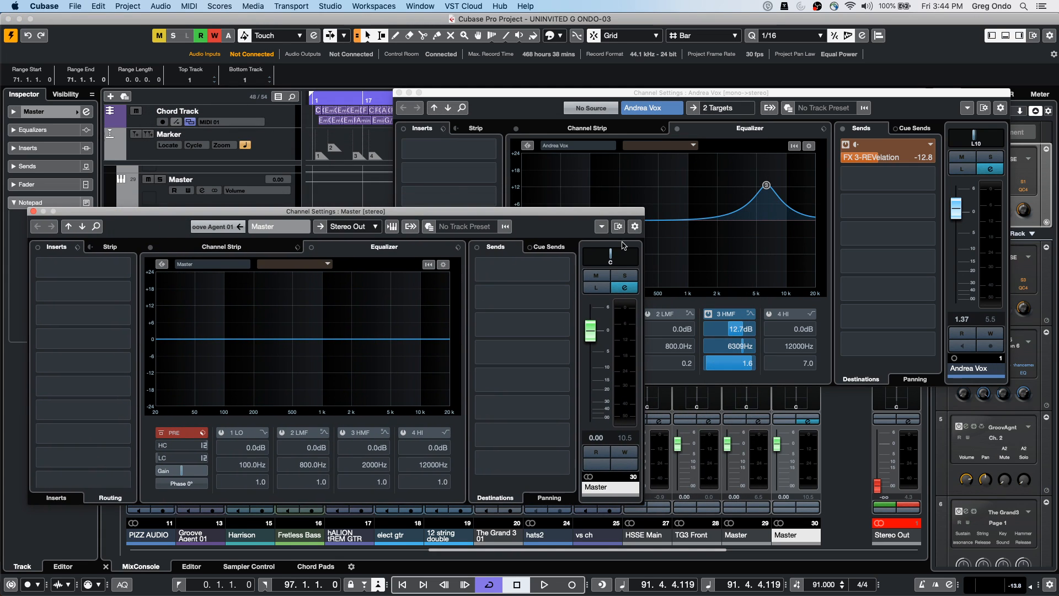
click(601, 227)
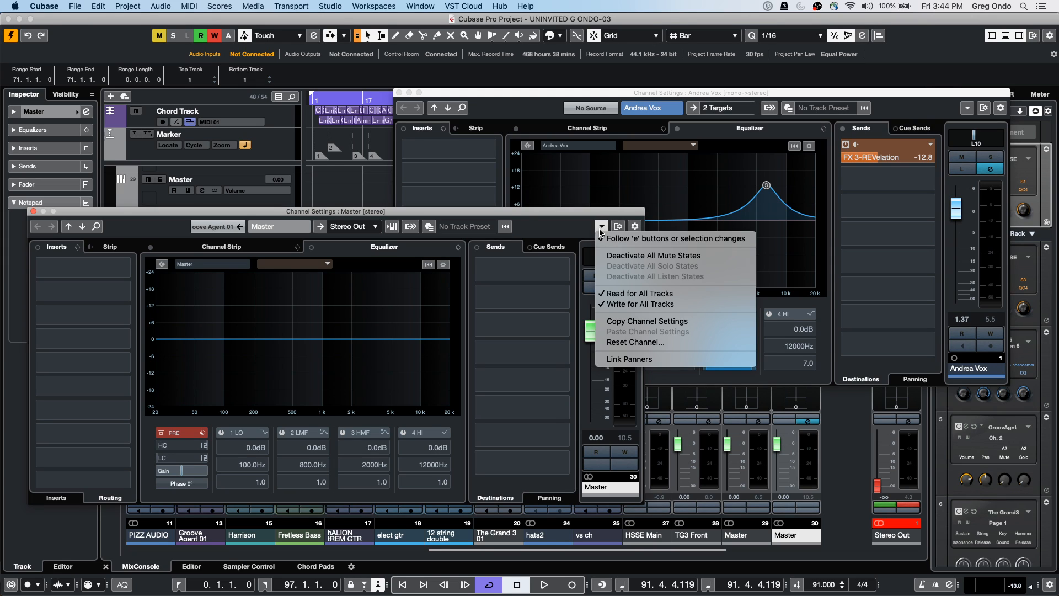
click(661, 243)
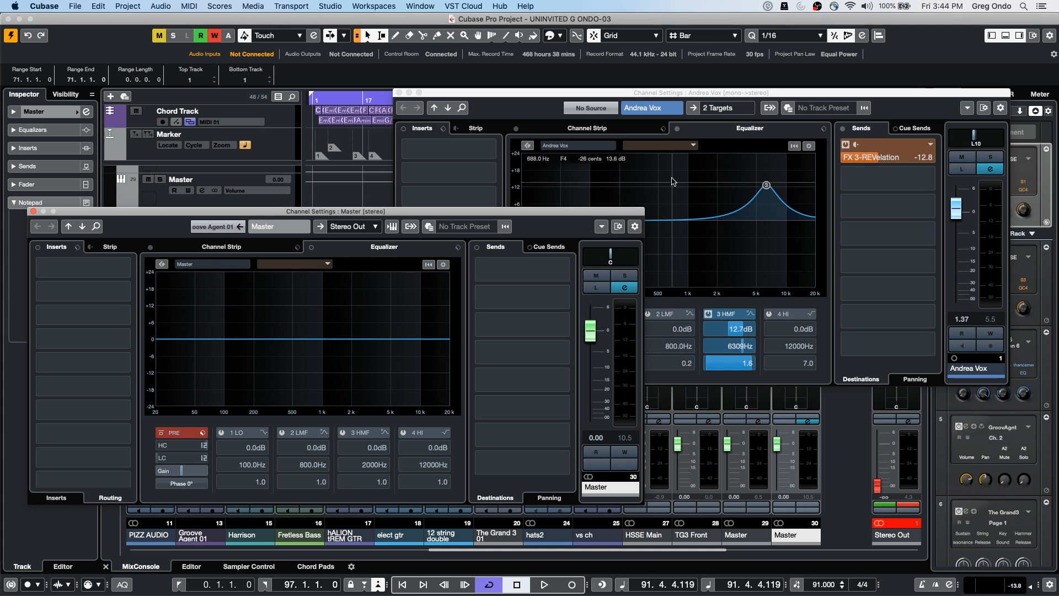
drag(625, 97, 604, 126)
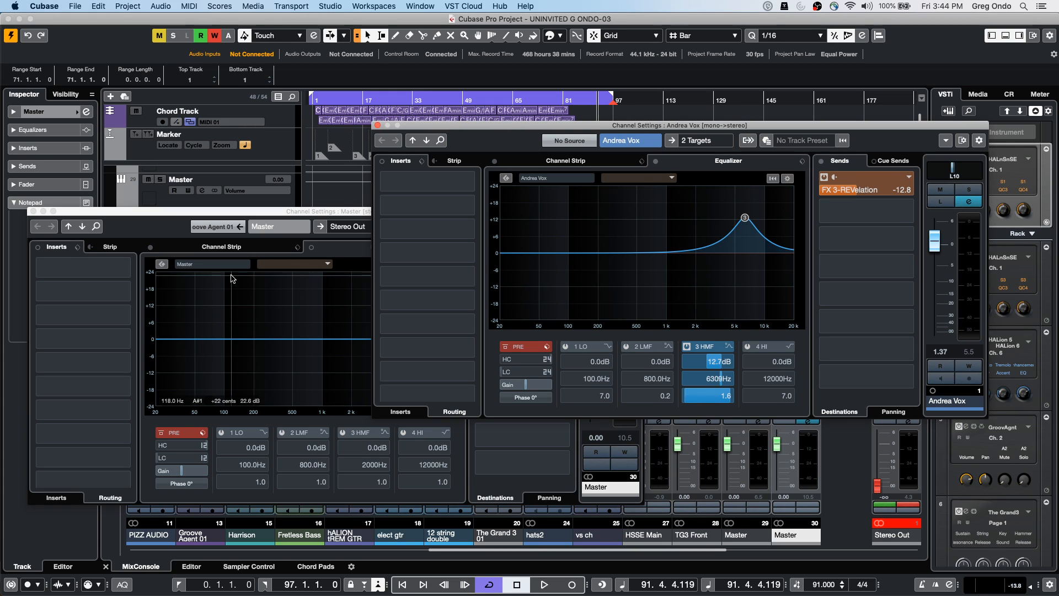
click(378, 125)
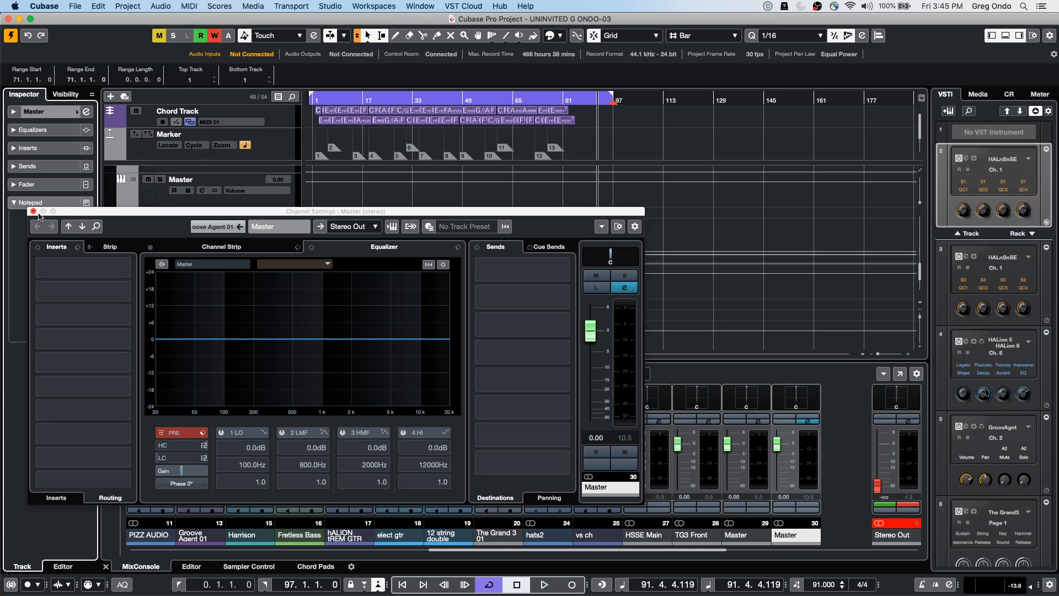
Close the Master channel settings and place the playhead around bar 15
click(33, 213)
click(355, 99)
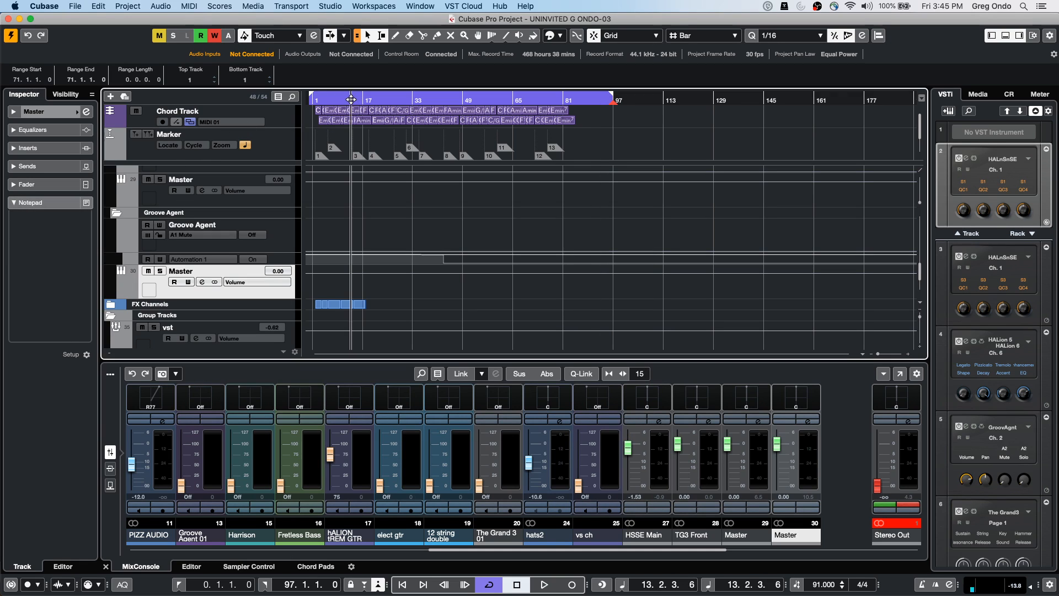
drag(355, 82, 356, 80)
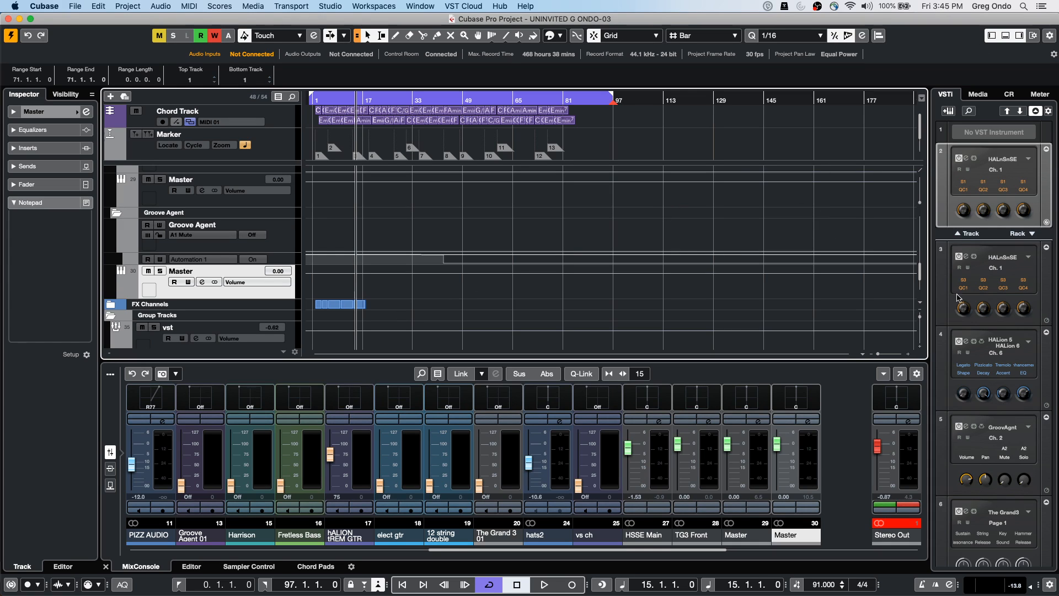
Search MOTOWN in MediaBay's Loops & Samples and drag Motown - Bass B 02 into the project
click(974, 96)
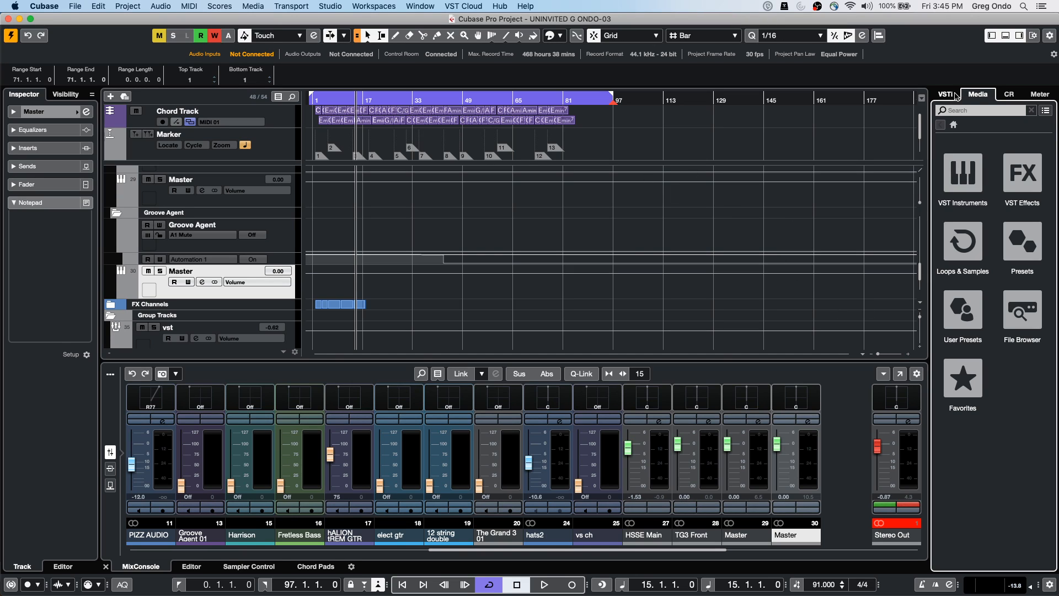
click(968, 245)
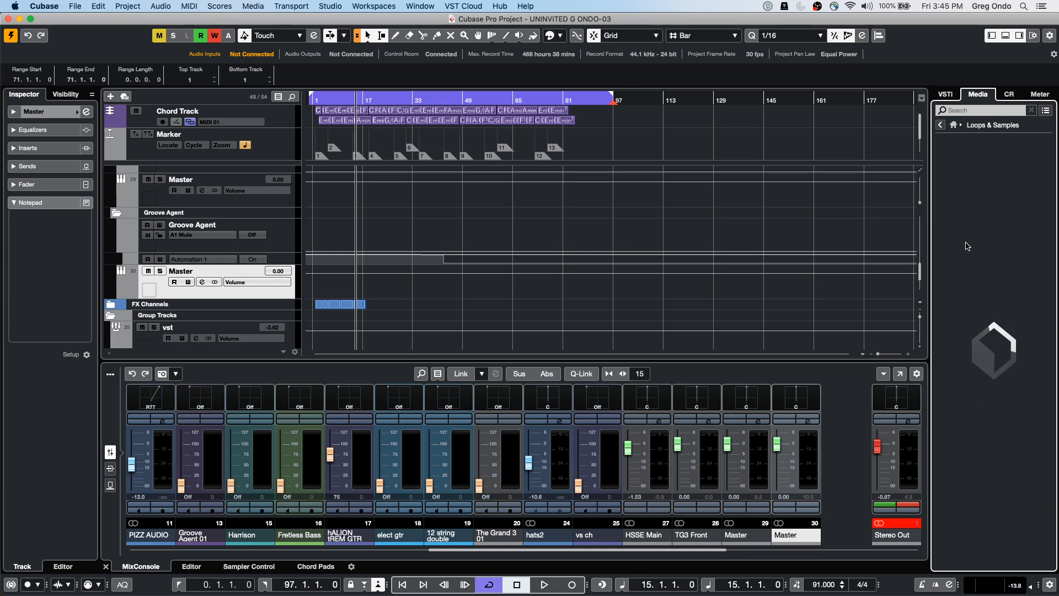
click(975, 112)
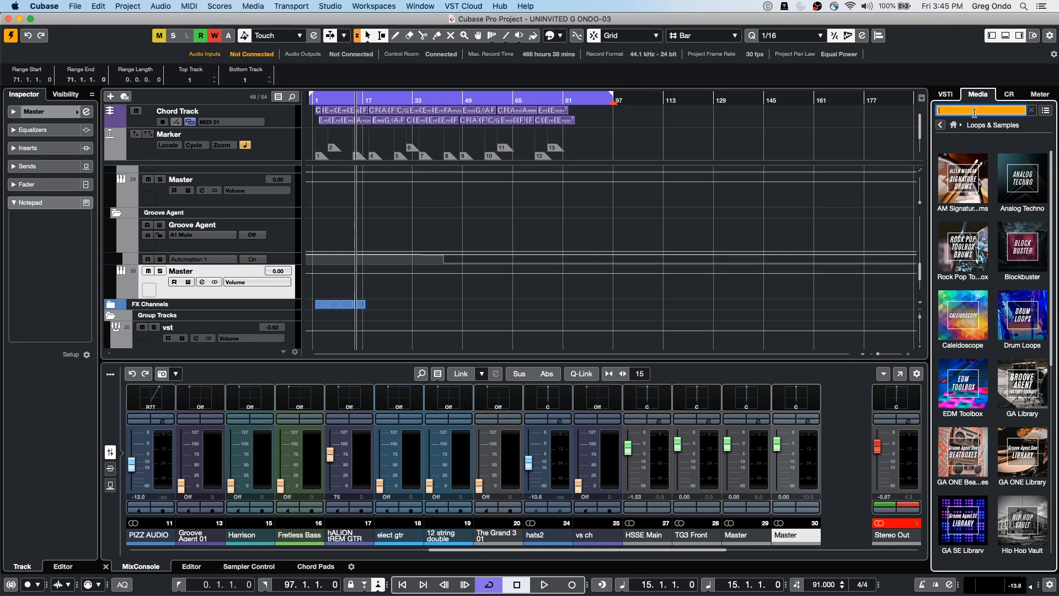
text(MOTOWN)
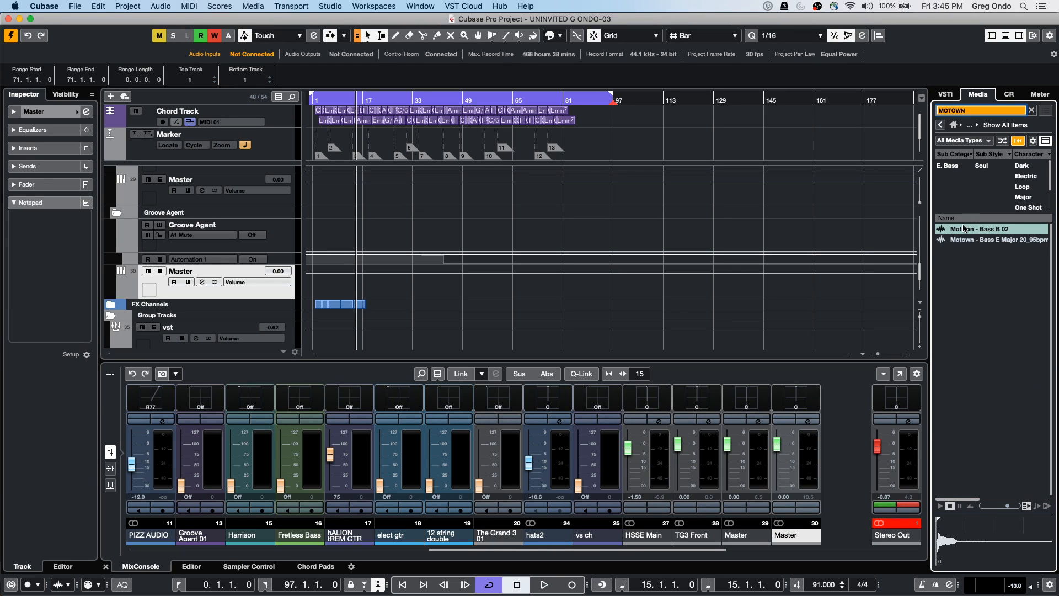
mouse_move(966, 229)
mouse_down()
mouse_move(644, 281)
mouse_move(639, 160)
mouse_move(687, 83)
mouse_move(672, 142)
mouse_move(475, 182)
mouse_move(279, 182)
mouse_move(277, 143)
mouse_up()
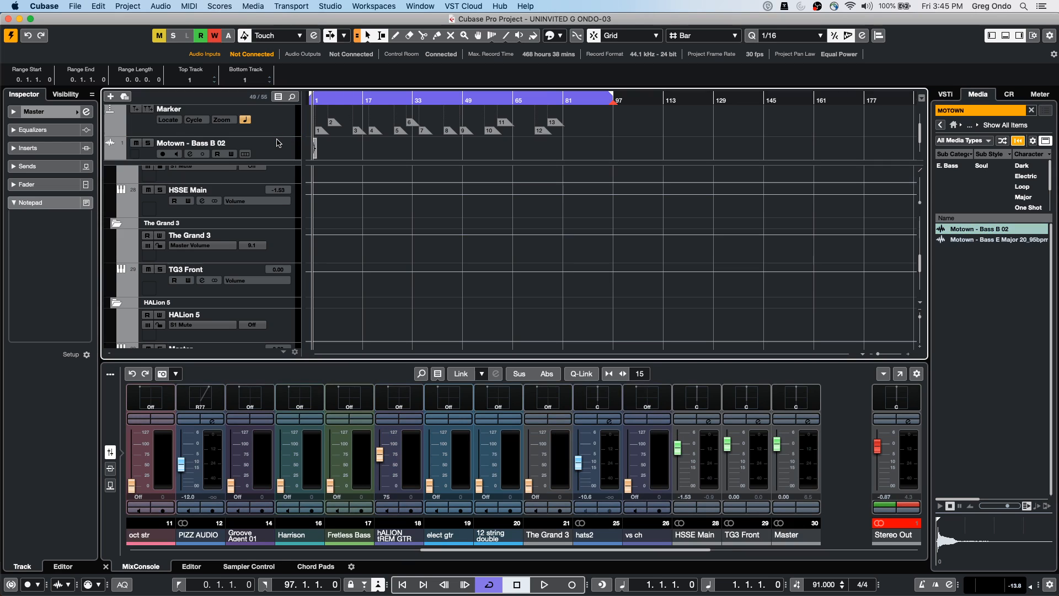
Zoom into the timeline start and make the Motown - Bass B 02 track taller
drag(322, 98, 269, 199)
click(269, 156)
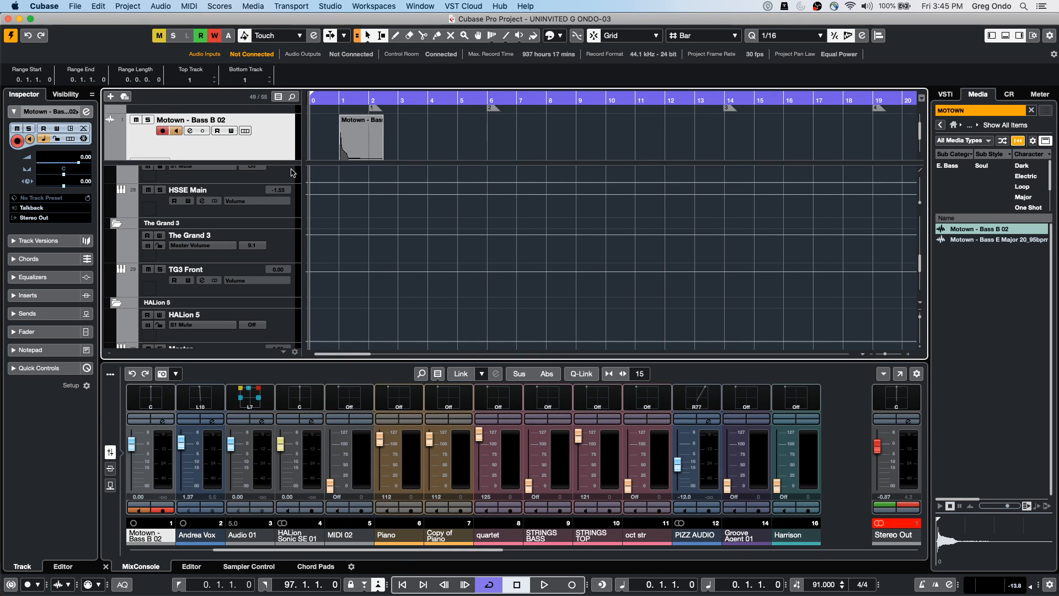
click(341, 145)
scroll(389, 139, down, 5)
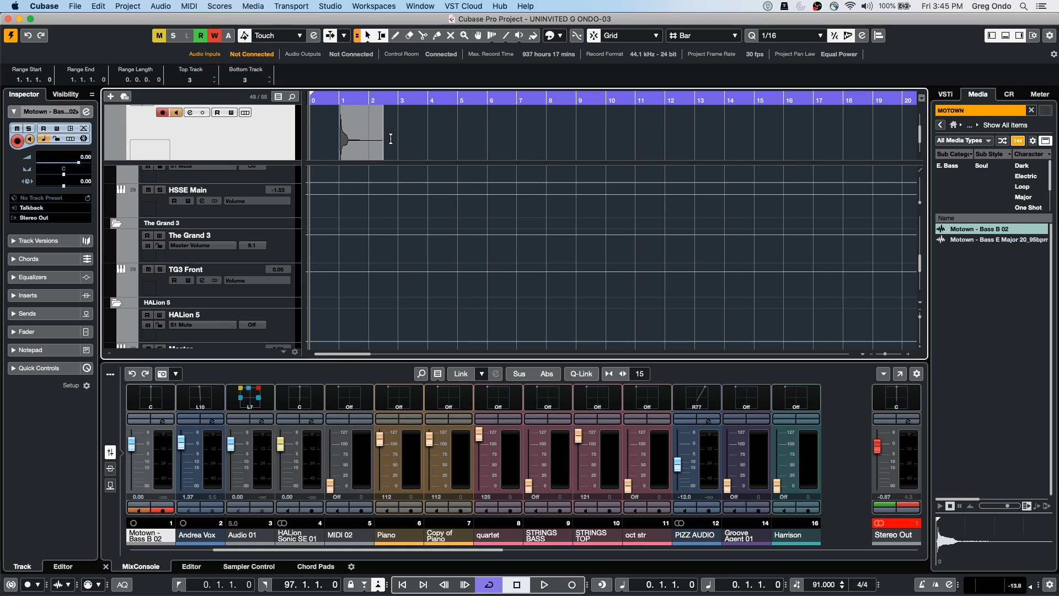
Open the Motown - Bass B 02 event in the Sample Editor and run Edit VariAudio
double_click(348, 144)
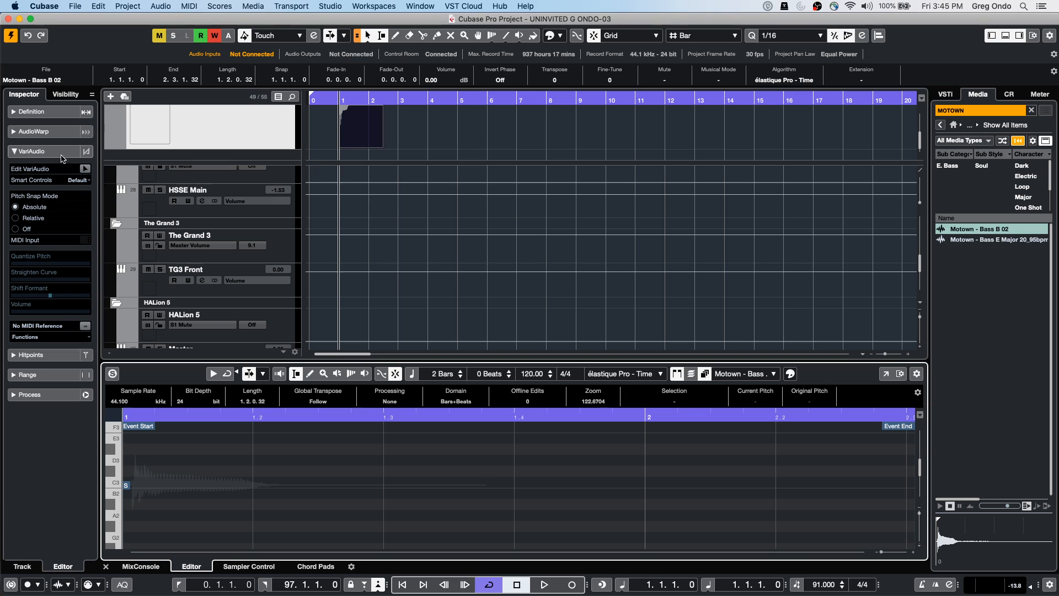
click(84, 169)
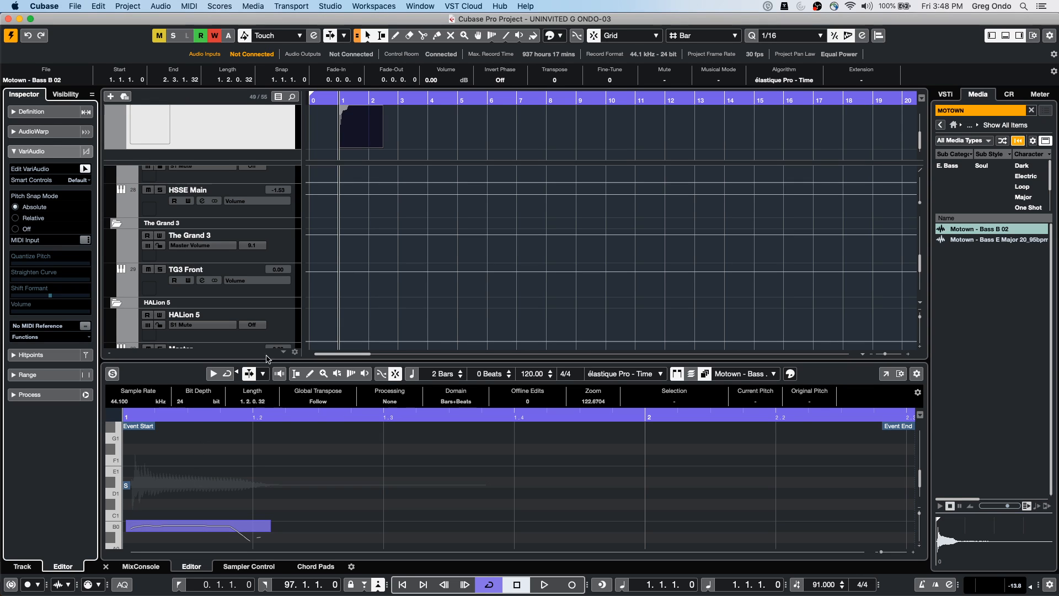
Create an empty project, Untitled2, from the Hub, confirm its folder, and call up Add Audio Track
click(75, 7)
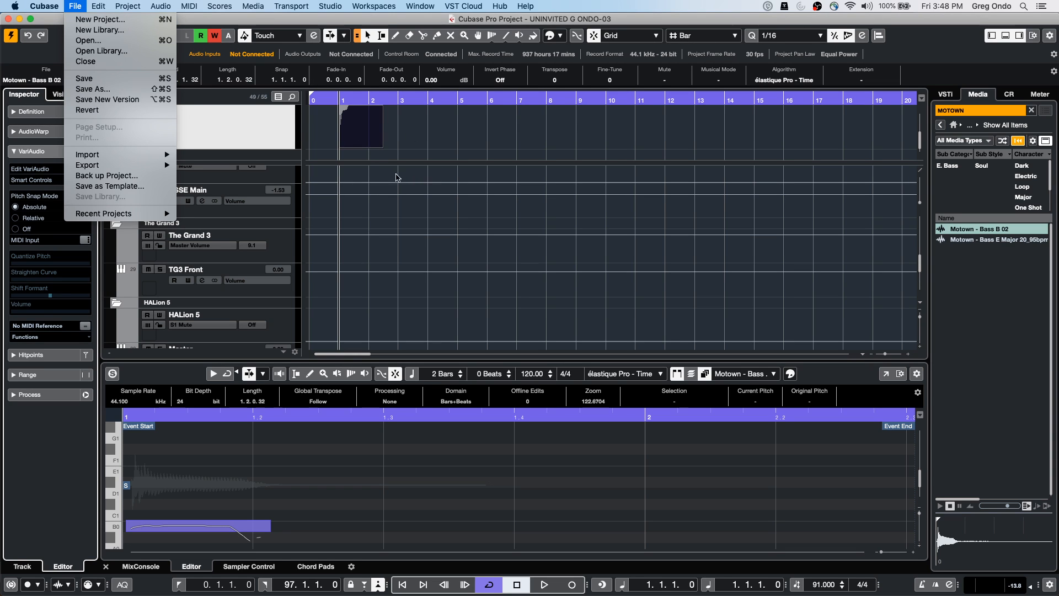
click(217, 132)
scroll(406, 242, up, 10)
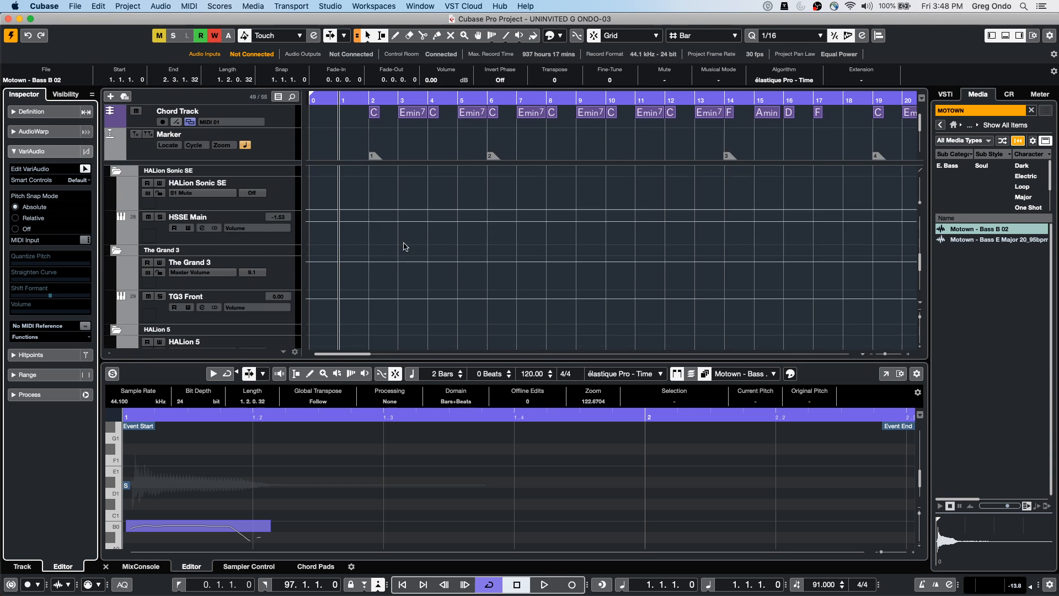
scroll(409, 239, up, 5)
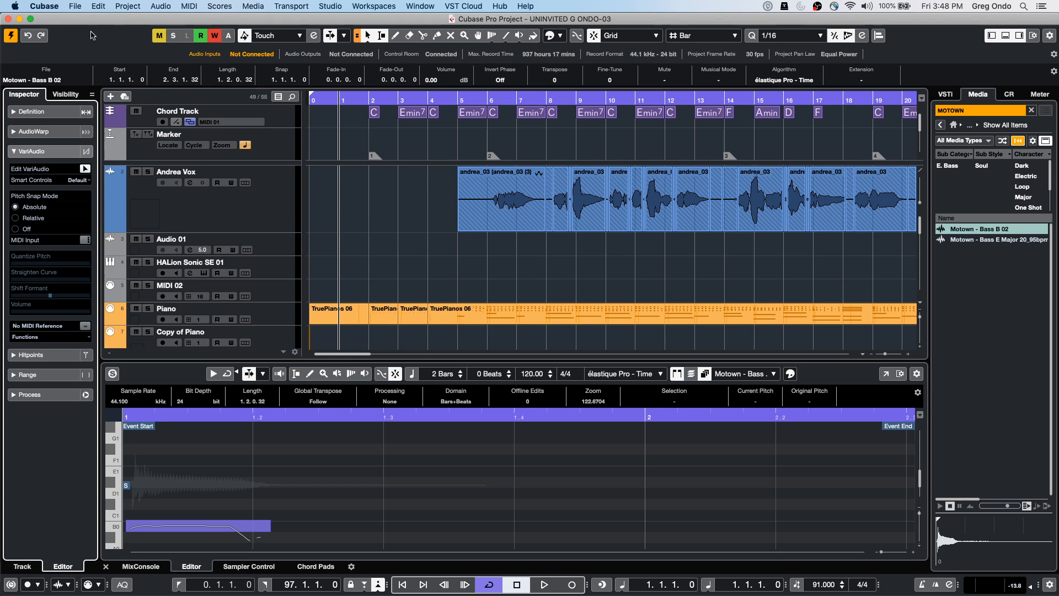
click(76, 6)
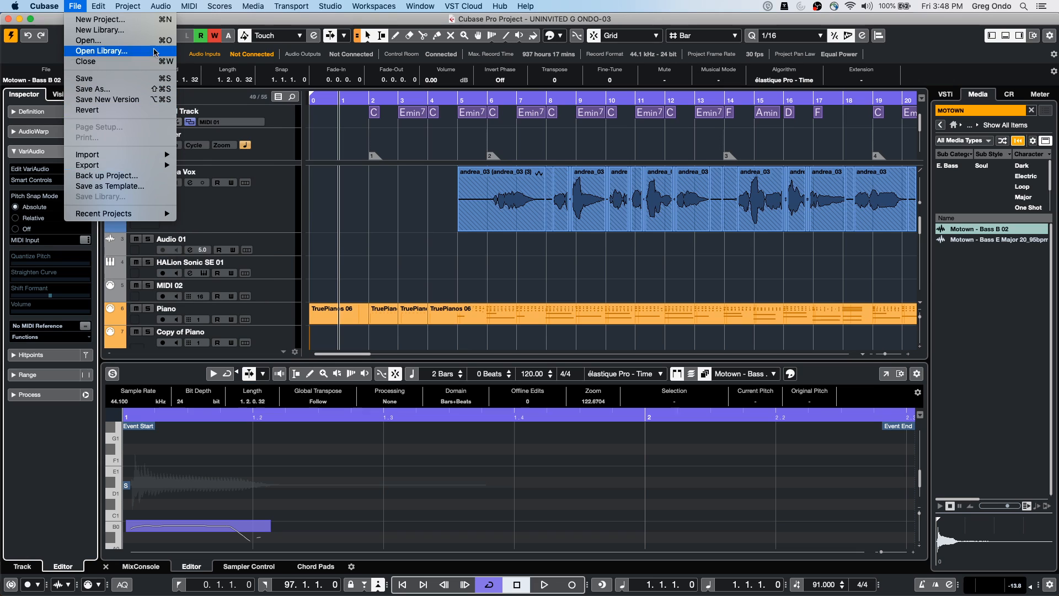
mouse_move(155, 168)
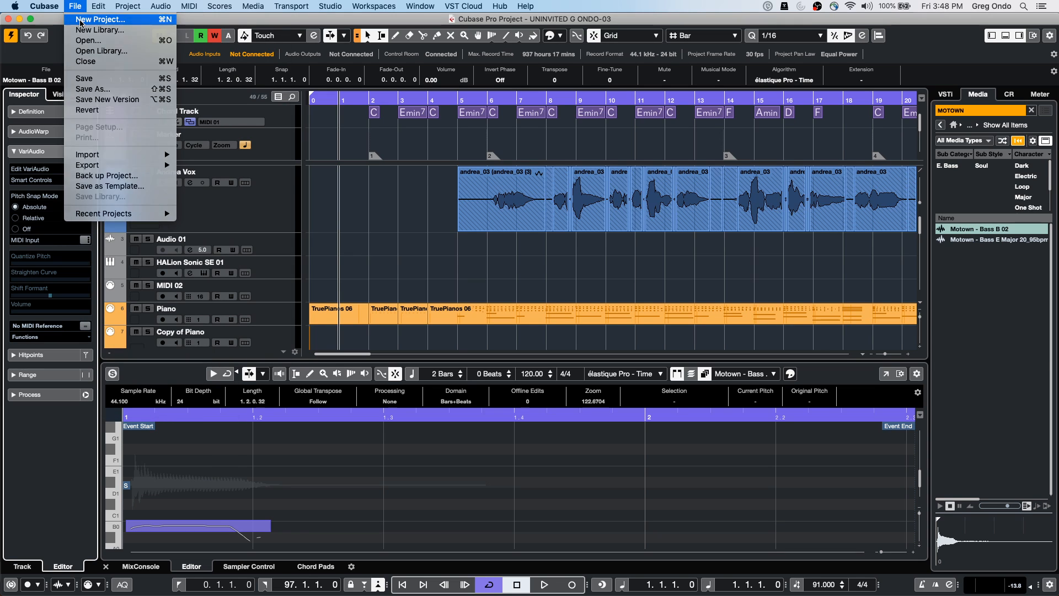
click(80, 21)
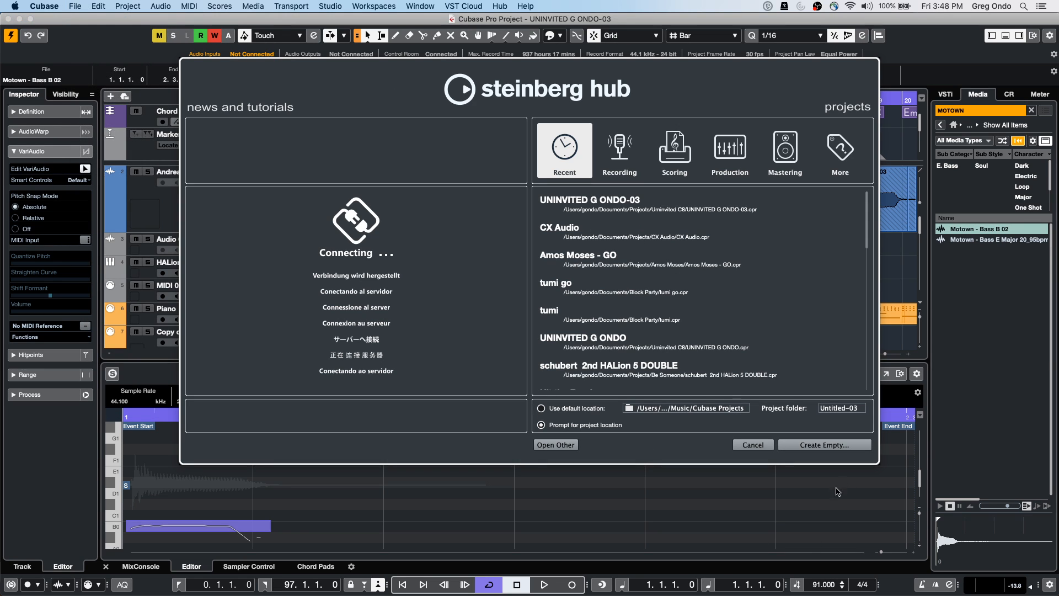
click(816, 445)
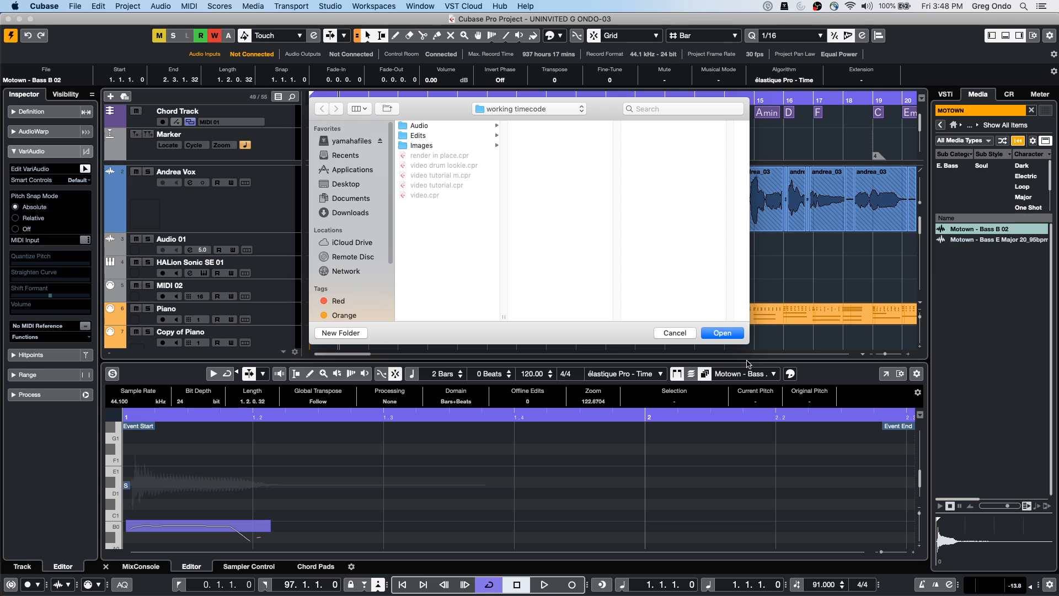
click(727, 335)
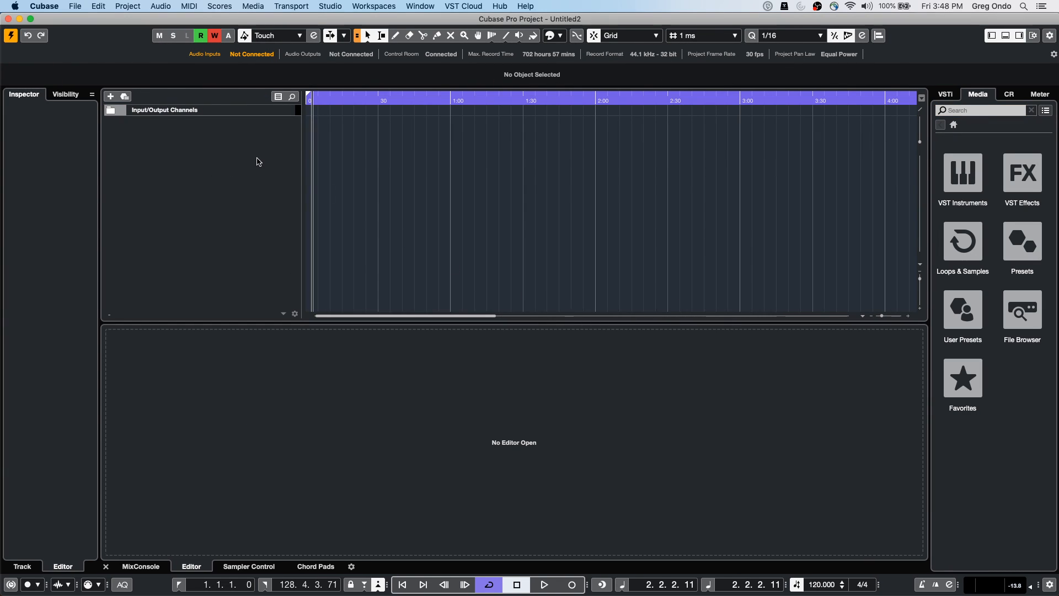
right_click(256, 165)
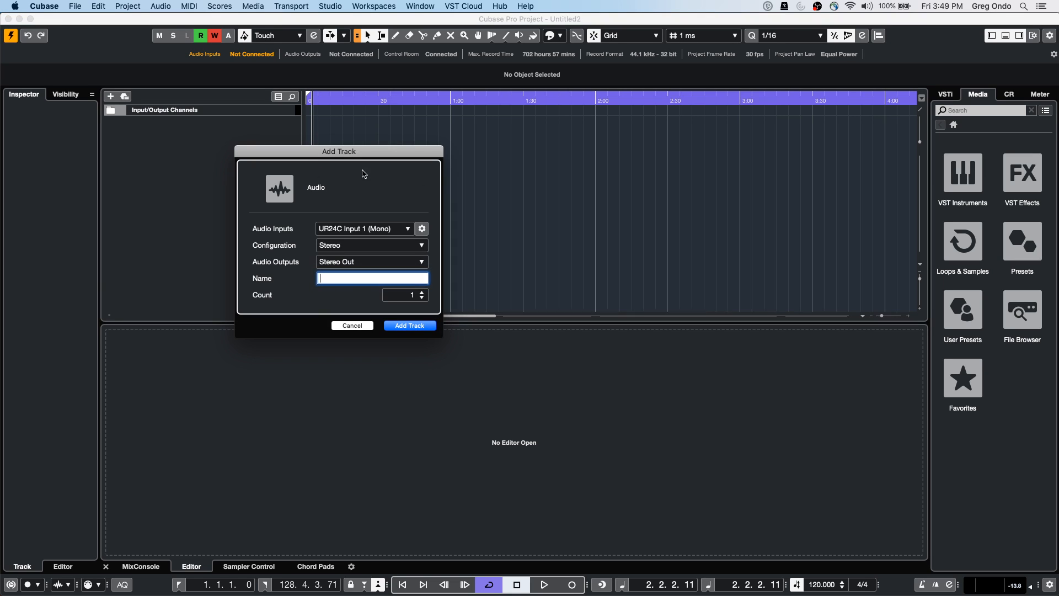
Add the Audio 01 track, then browse Loops & Samples > Caleidoscope and preview a percussive hit
click(410, 326)
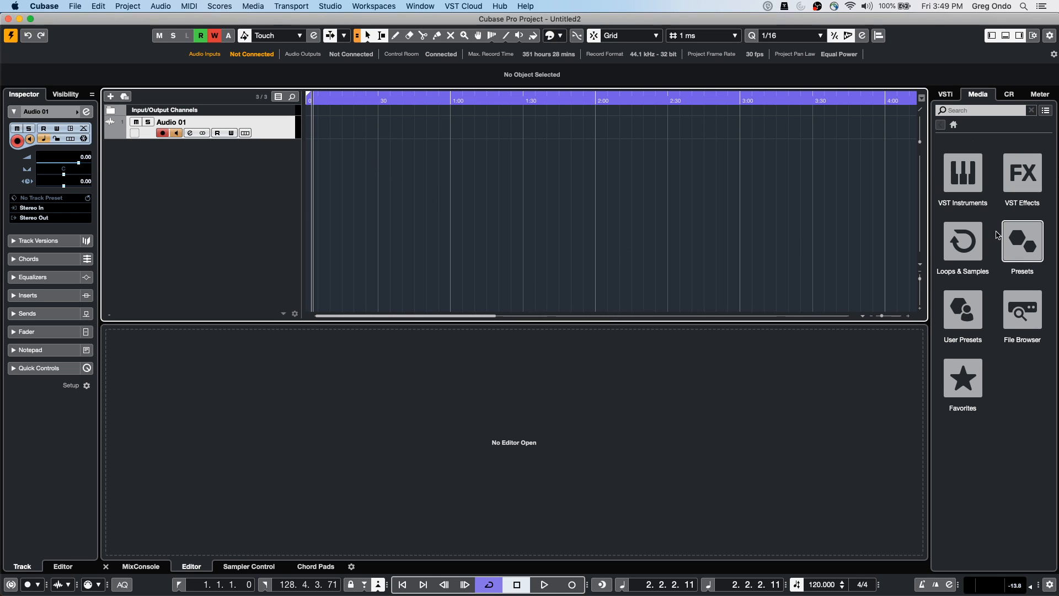
click(980, 247)
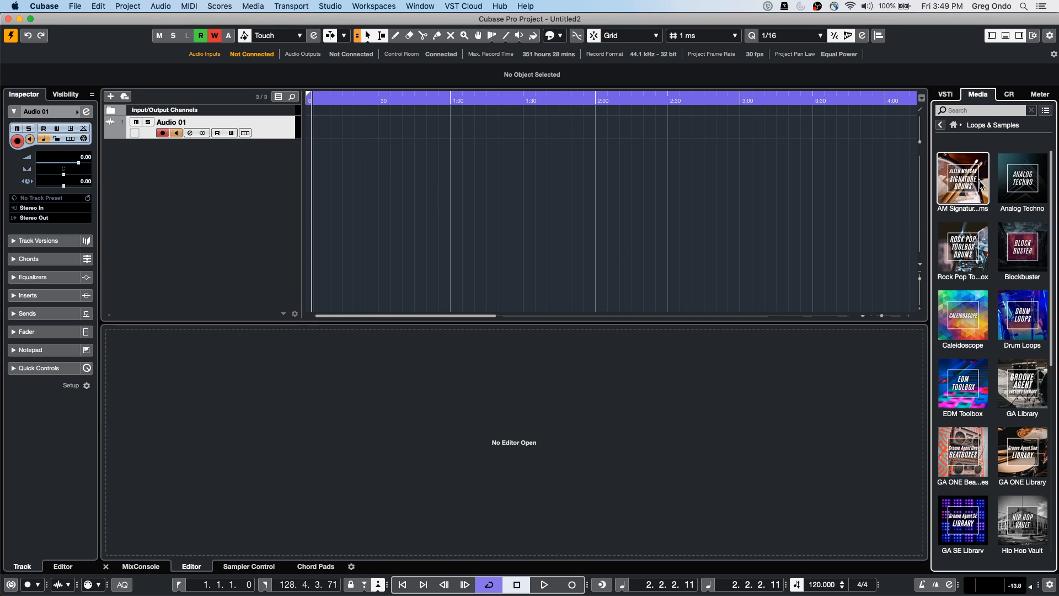
click(972, 317)
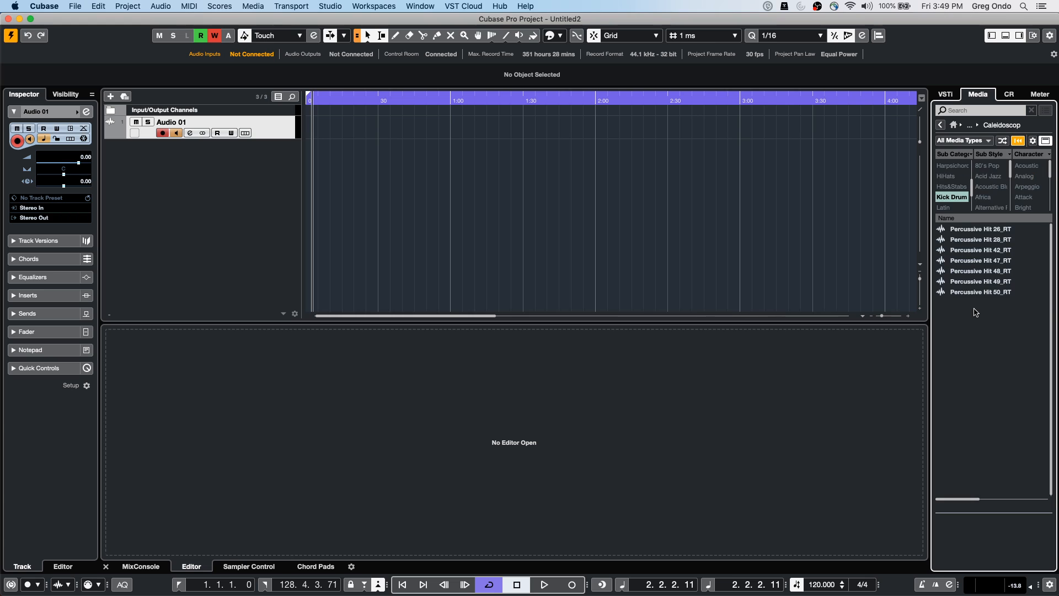
click(985, 259)
click(952, 197)
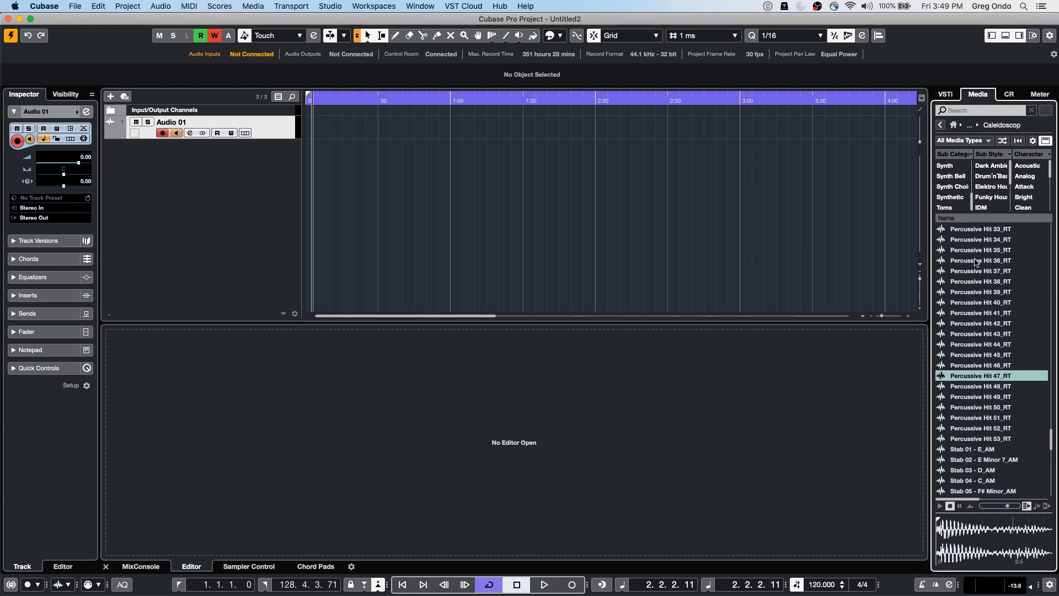
Drop the Atmo 06_AM sample onto Audio 01 and call up the option to add a tempo track
click(976, 261)
scroll(973, 281, up, 15)
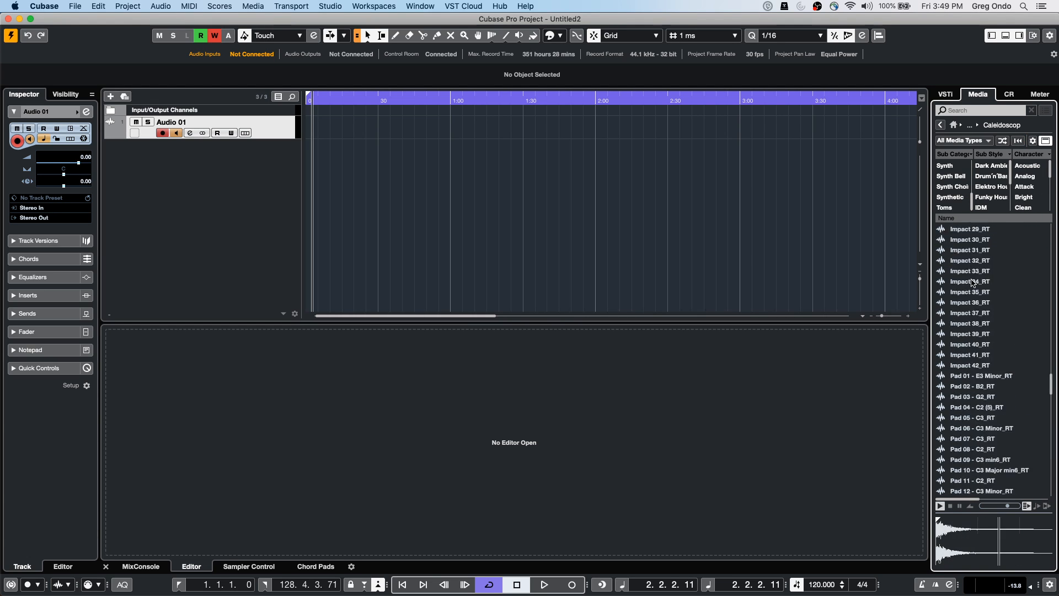
drag(972, 284, 363, 127)
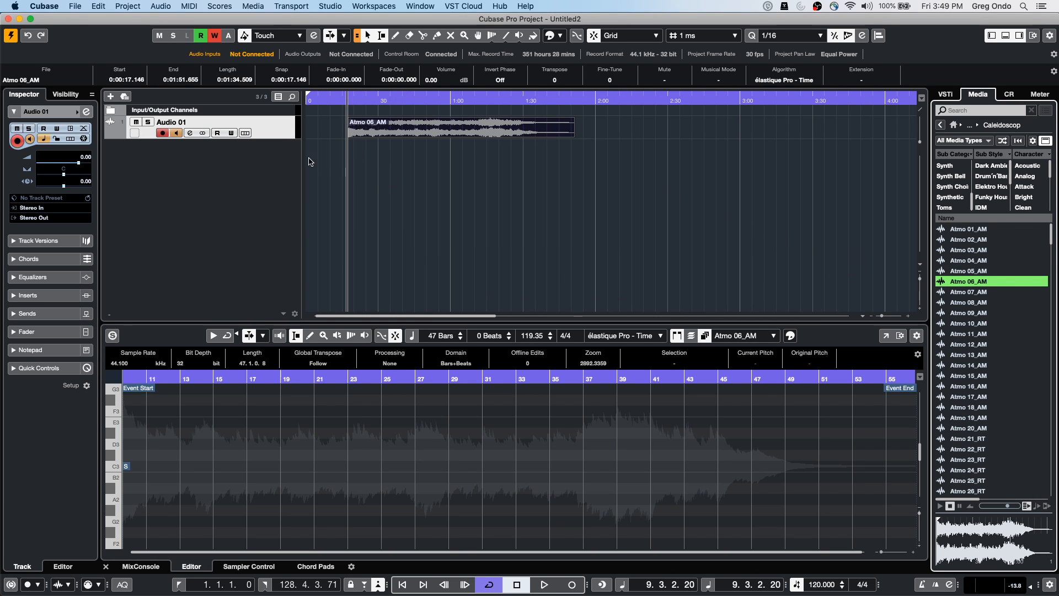
right_click(262, 153)
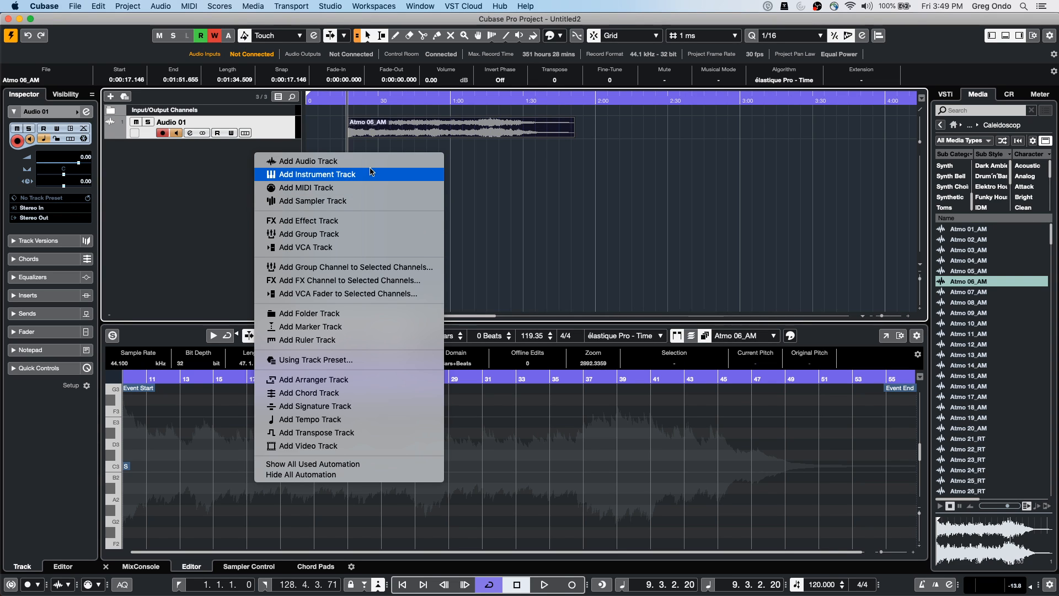
Add a tempo track and draw tempo from 120 up to 130, then down to about 104 BPM
click(311, 420)
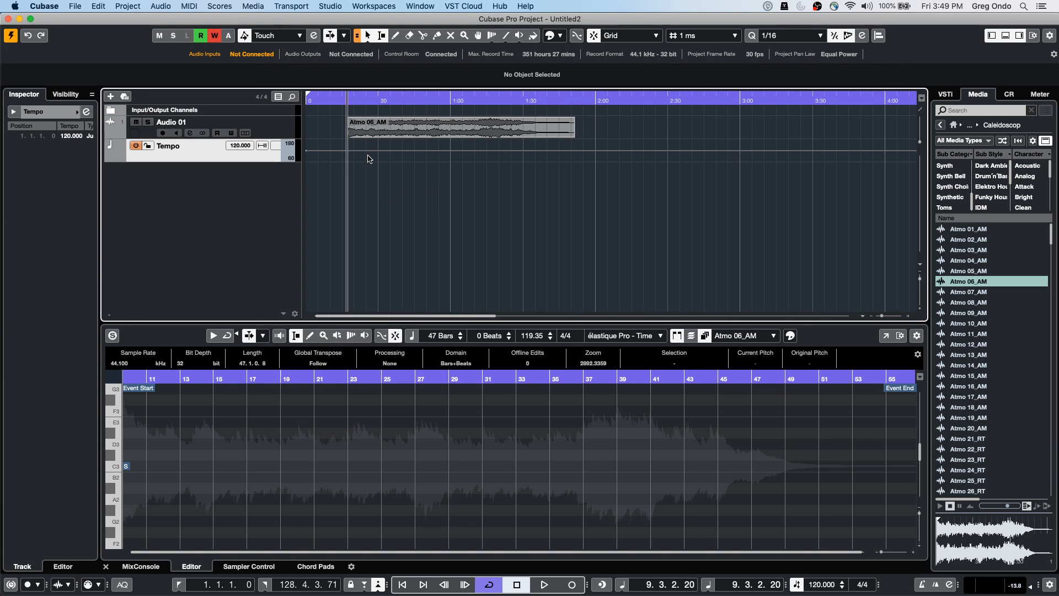
right_click(368, 160)
click(393, 162)
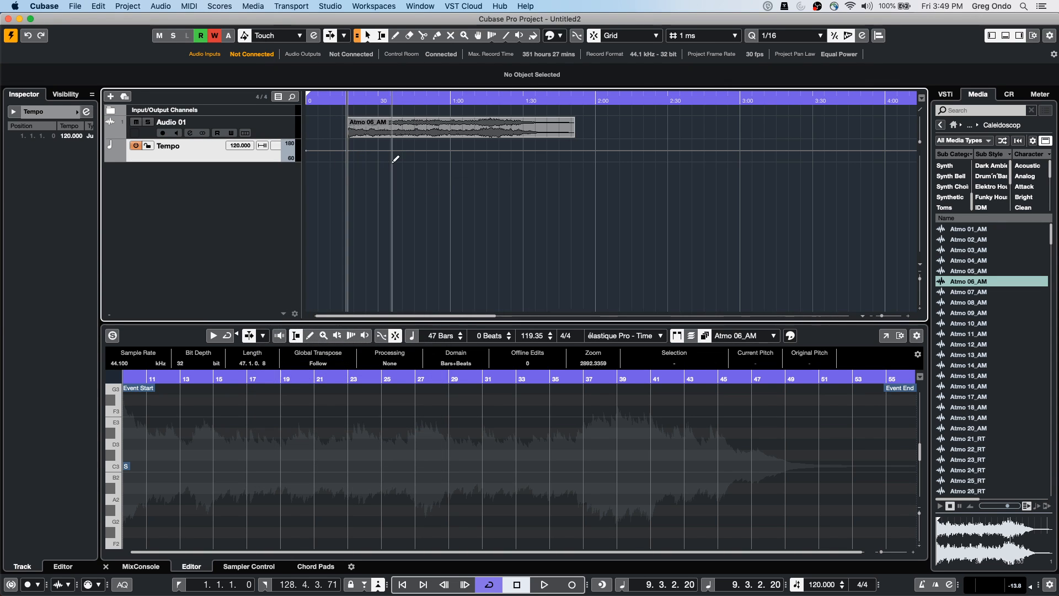
drag(359, 150, 474, 149)
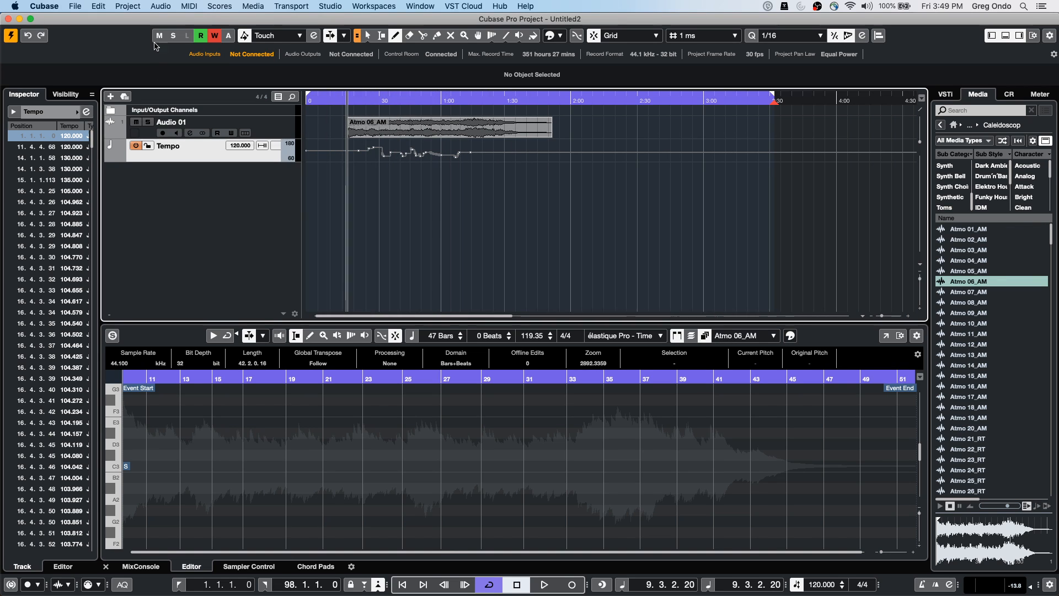
Return to Object Selection and select the Atmo 06_AM audio event
right_click(380, 162)
click(382, 163)
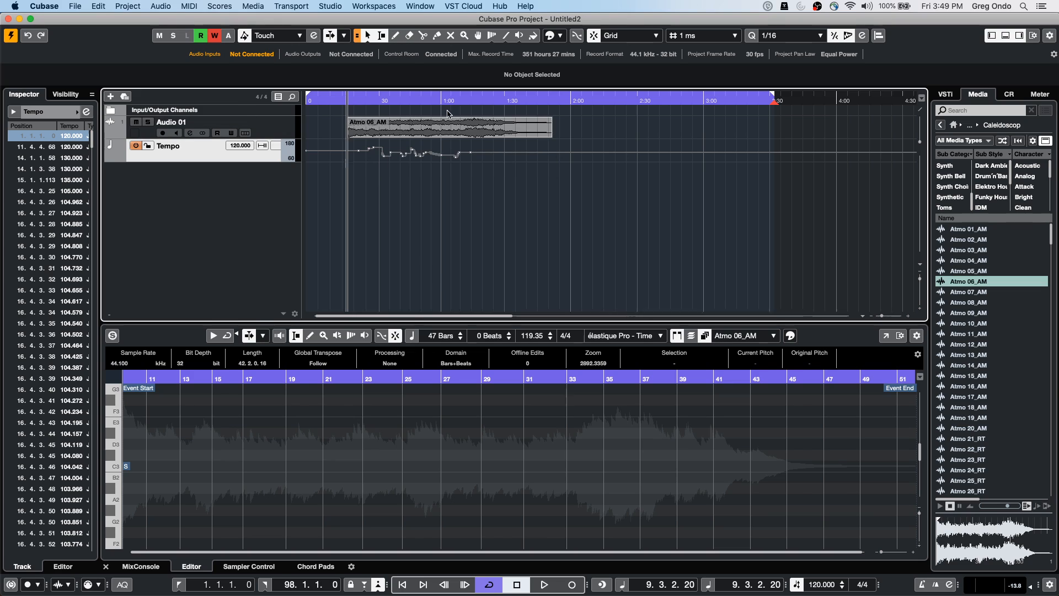
click(406, 138)
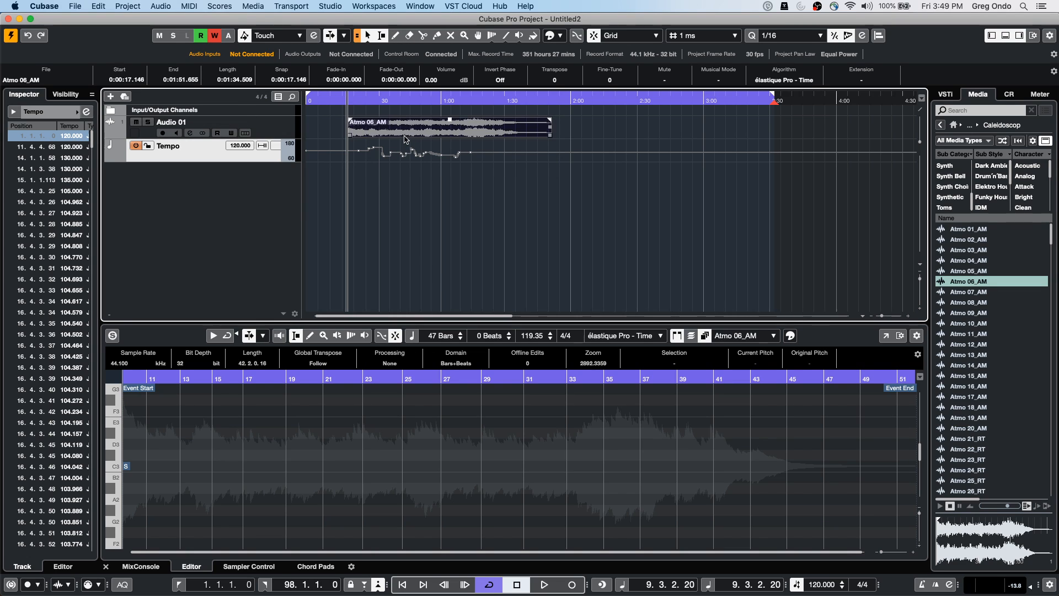
click(122, 7)
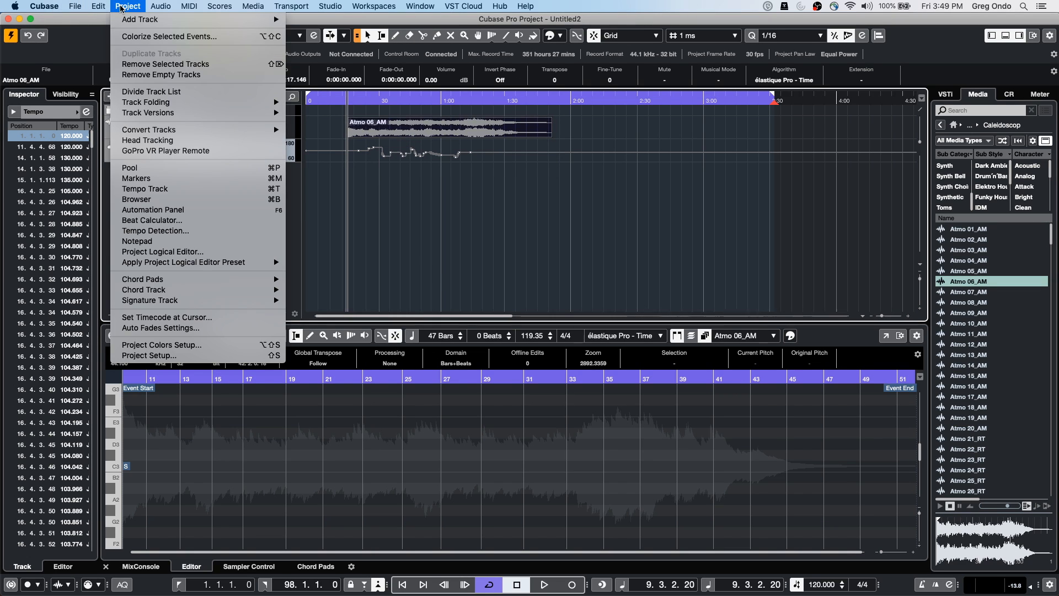
mouse_move(161, 6)
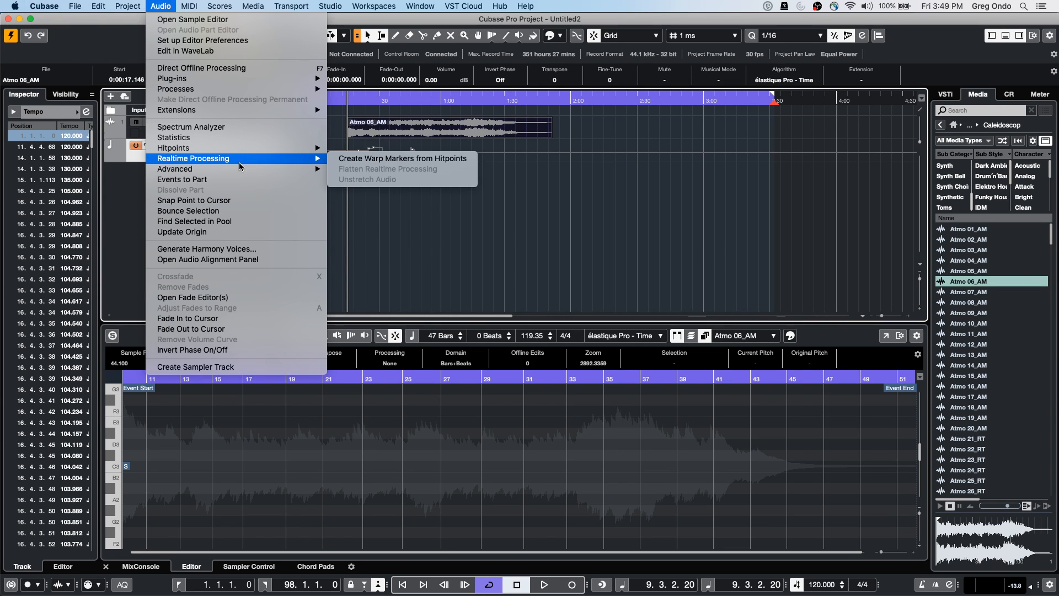
mouse_move(241, 171)
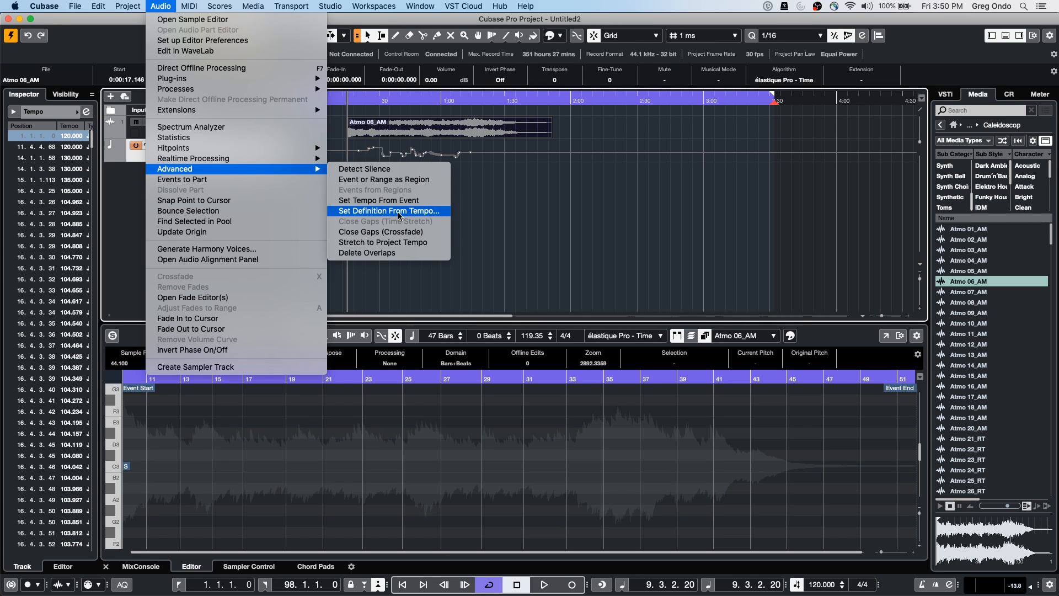
click(427, 136)
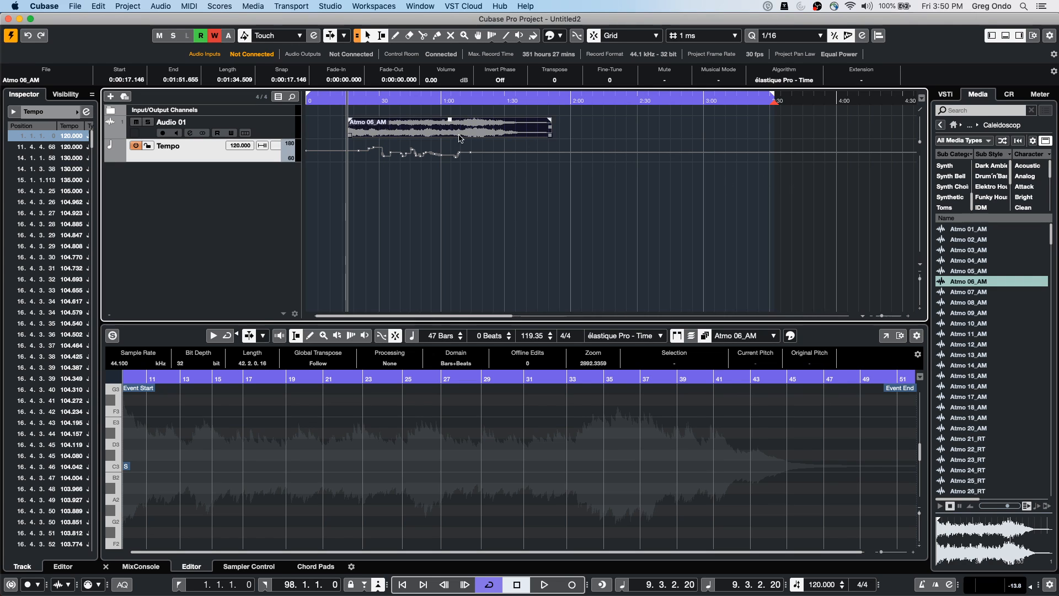
click(867, 80)
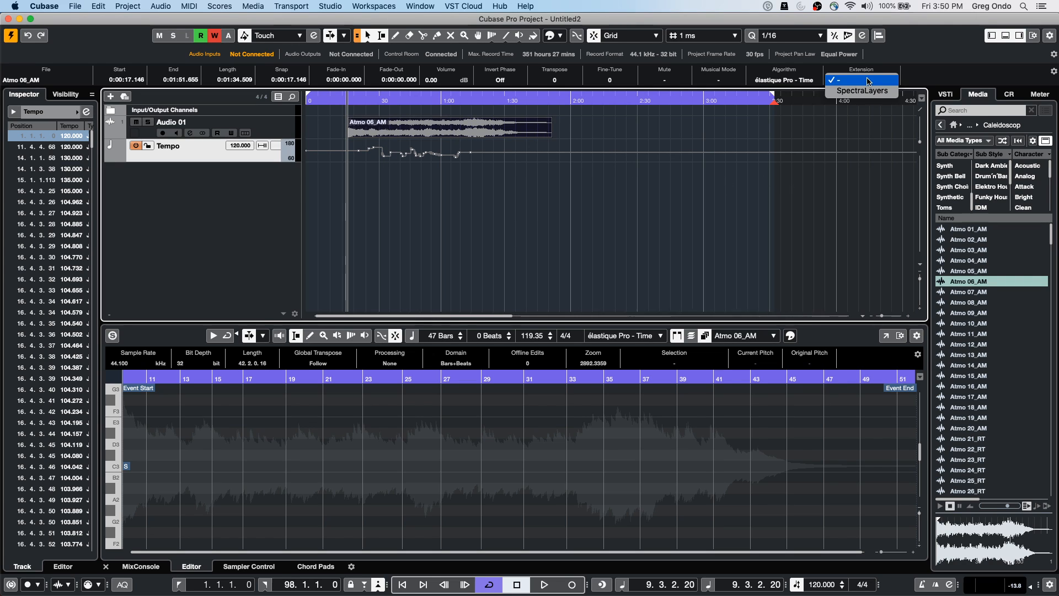
click(795, 155)
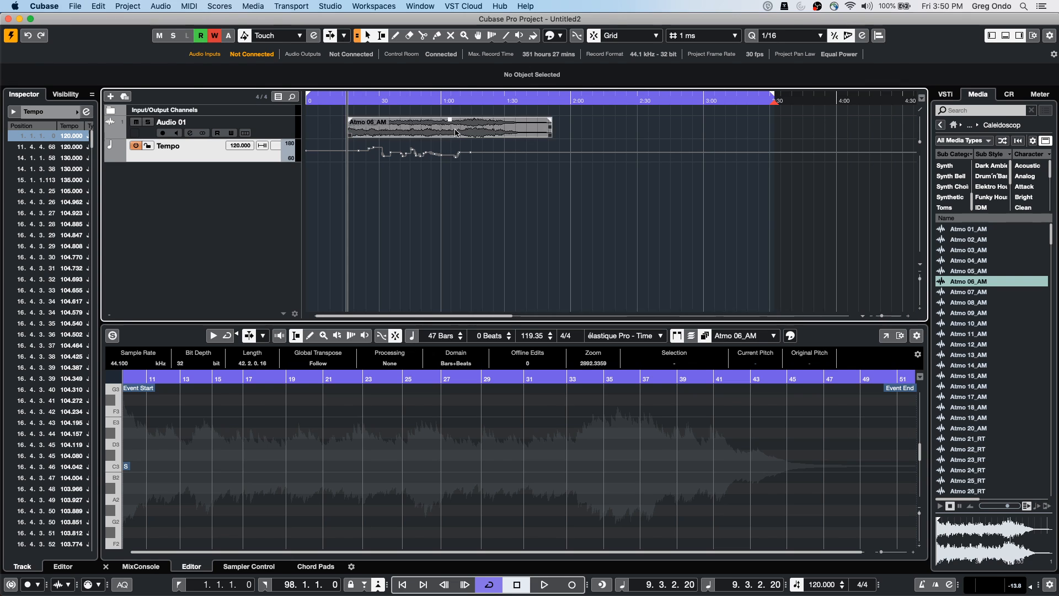
Turn on Musical Mode for Atmo 06_AM so it stretches with the project tempo
click(720, 80)
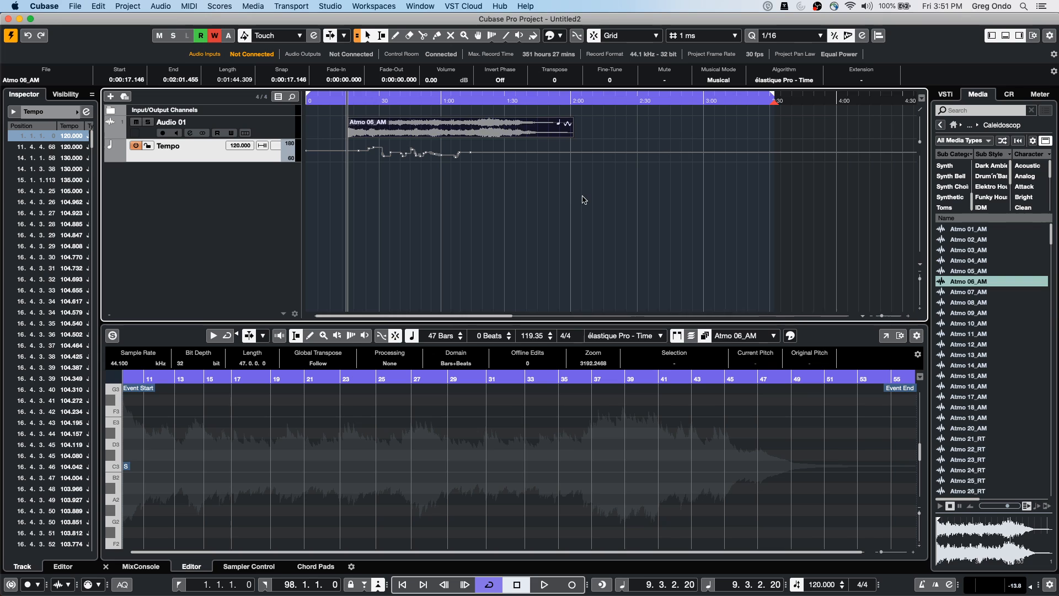
right_click(209, 191)
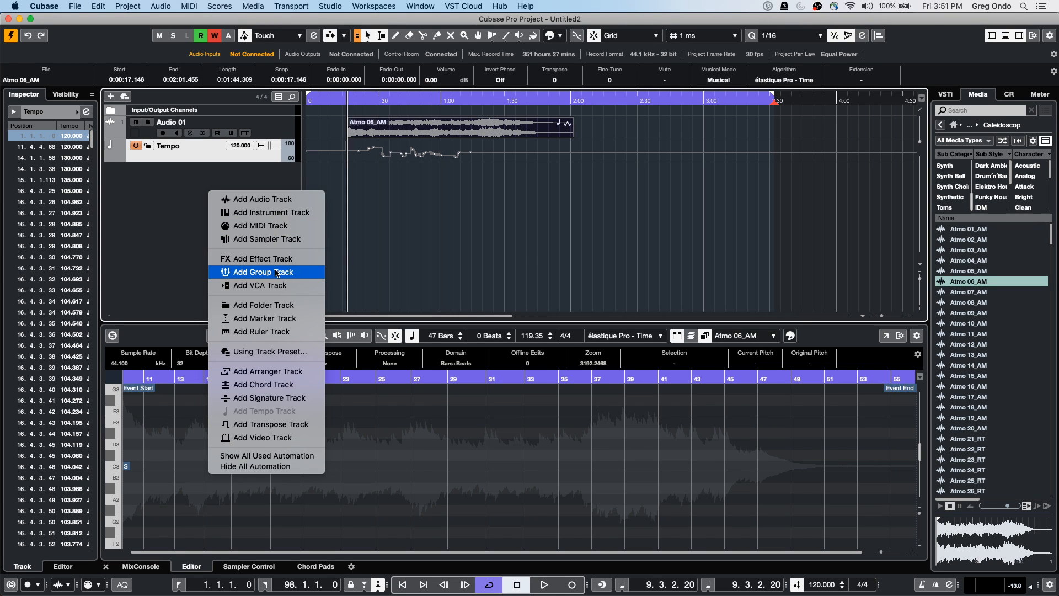
Add a chord track, pick the Draw tool, and show the ruler in Bars+Beats
click(251, 384)
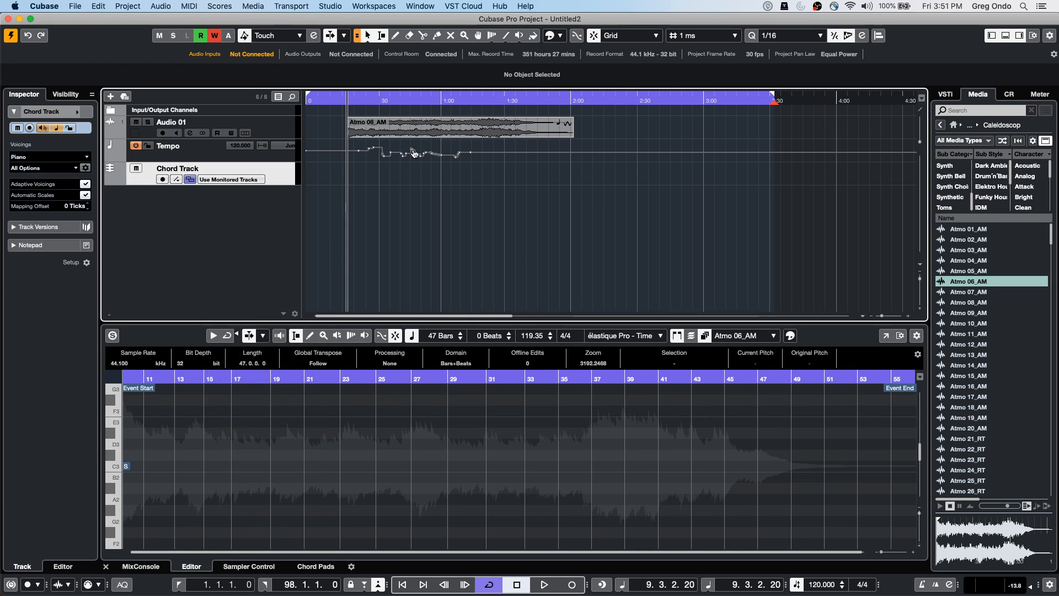
right_click(320, 173)
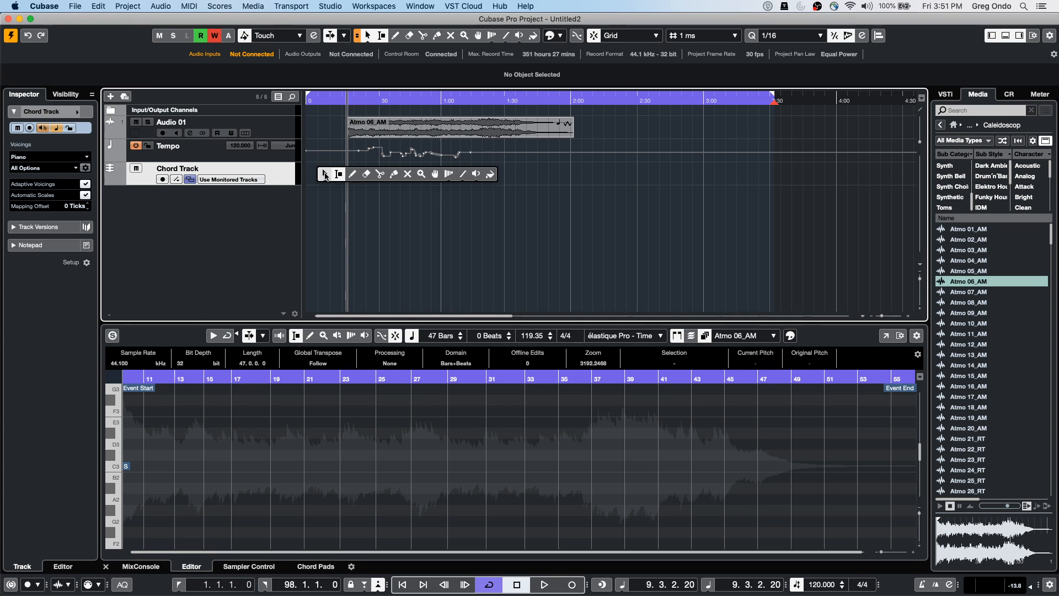
click(354, 174)
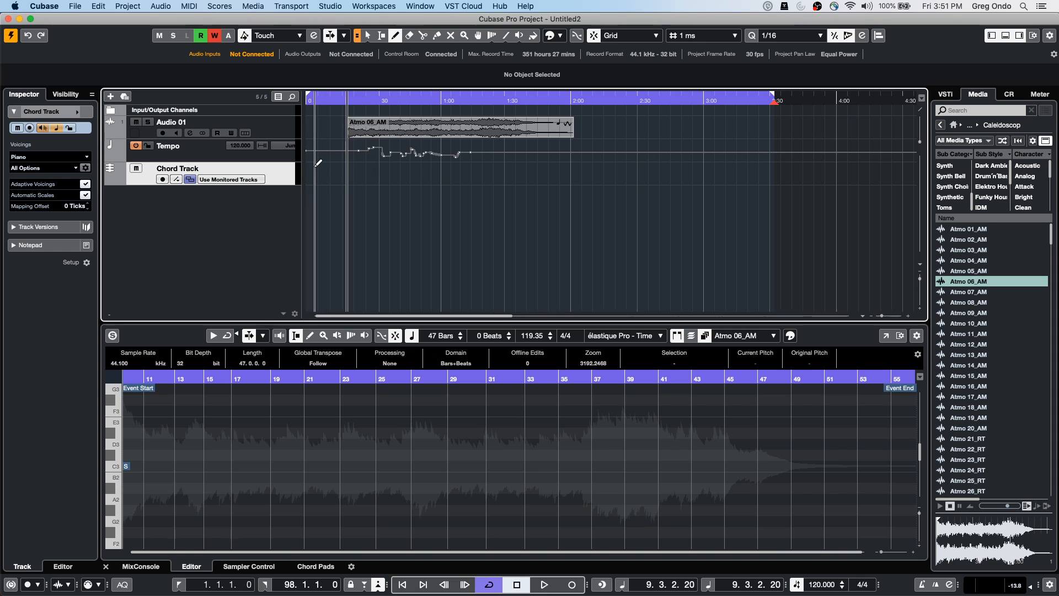
right_click(333, 93)
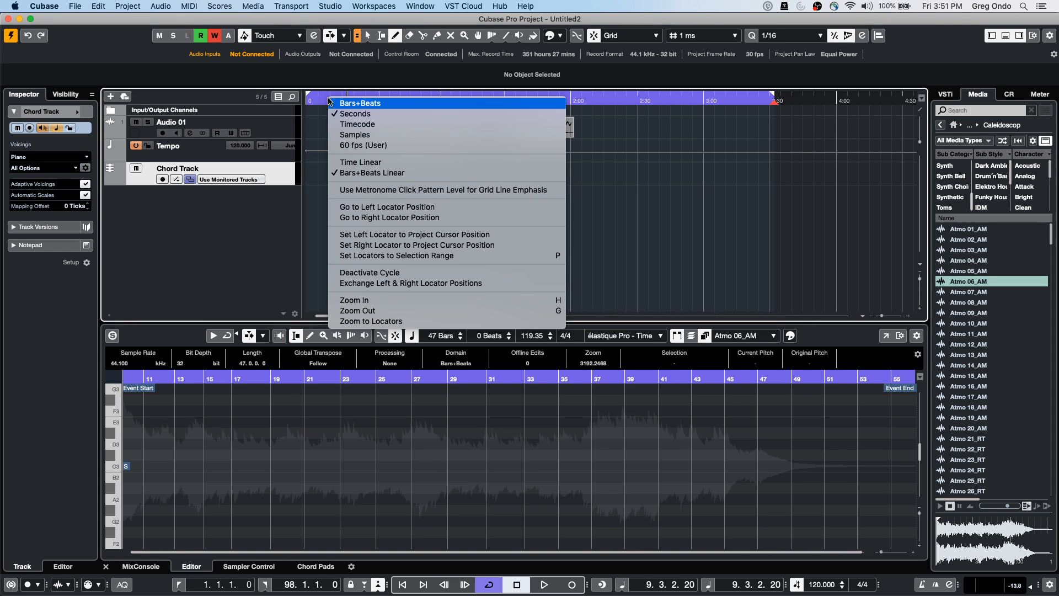
click(338, 103)
Draw three chord events at bars 1, 5 and 9, then return to Object Selection
click(314, 173)
click(332, 173)
click(352, 174)
right_click(317, 178)
click(320, 181)
Set the three chords' roots to D, G and A in the Chord Editor
double_click(318, 178)
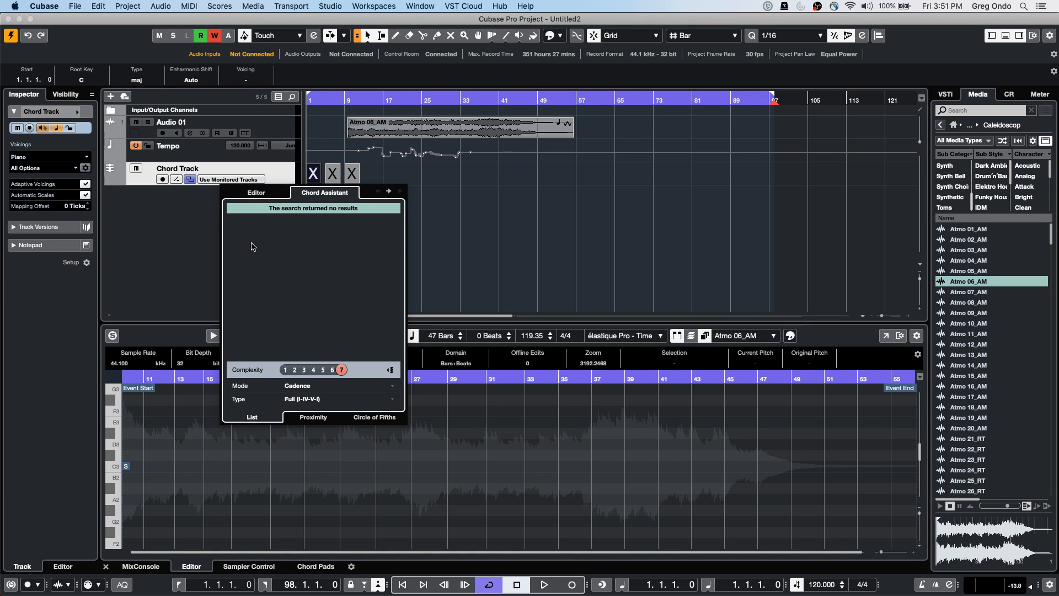
click(259, 193)
click(250, 234)
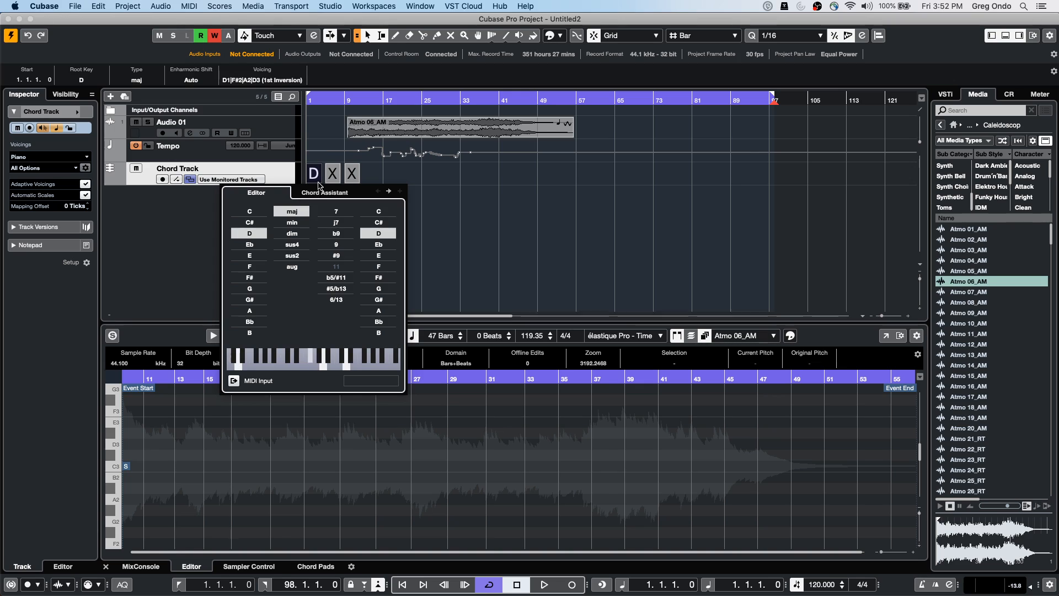
click(338, 179)
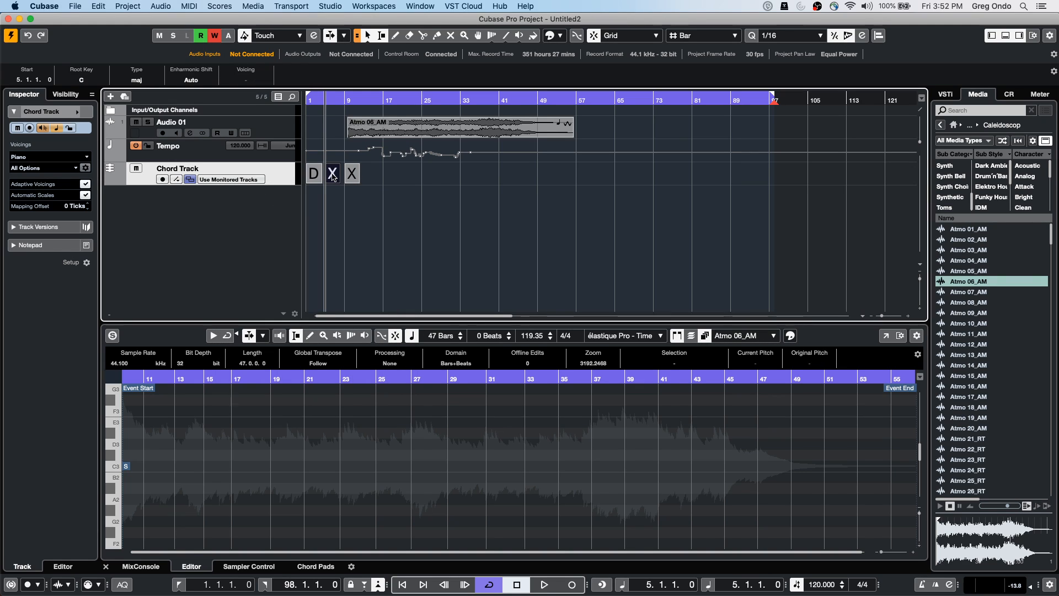
double_click(333, 177)
click(268, 289)
click(354, 178)
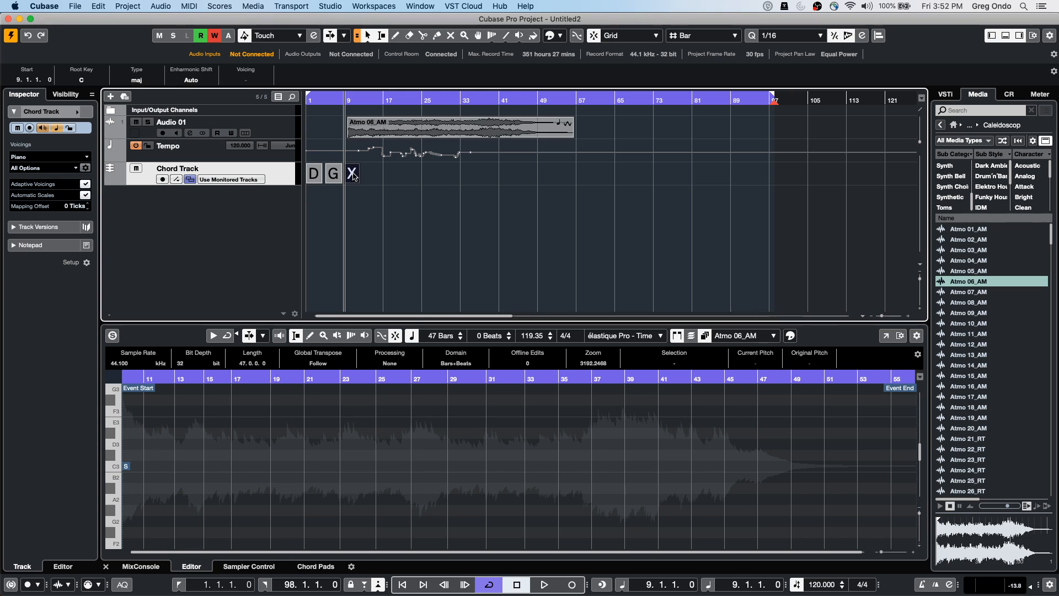
double_click(353, 178)
click(291, 311)
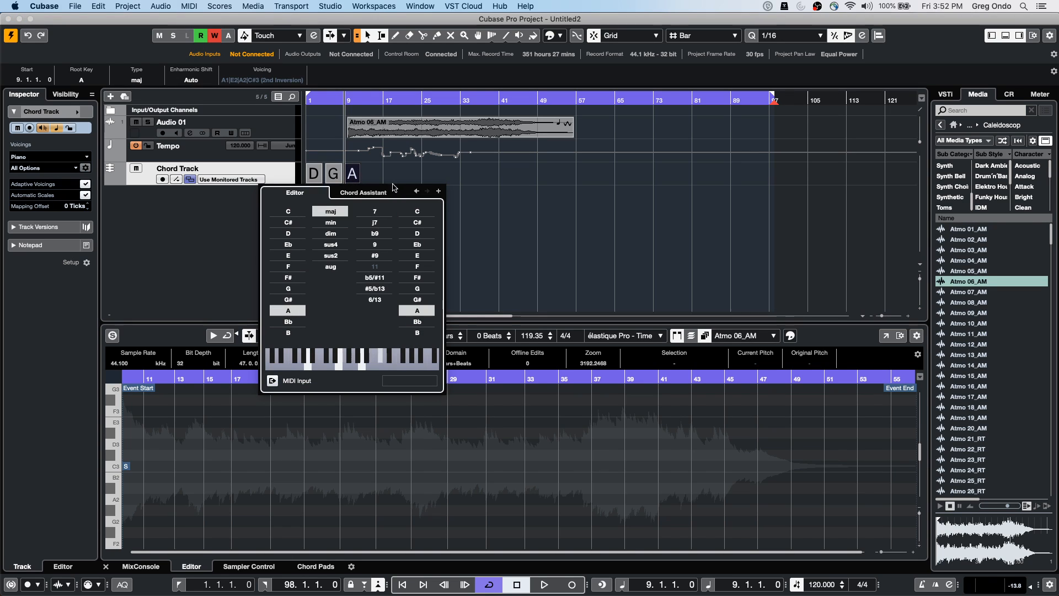
Copy the chord events to extend the progression to D G A, D G A, A D G
click(315, 182)
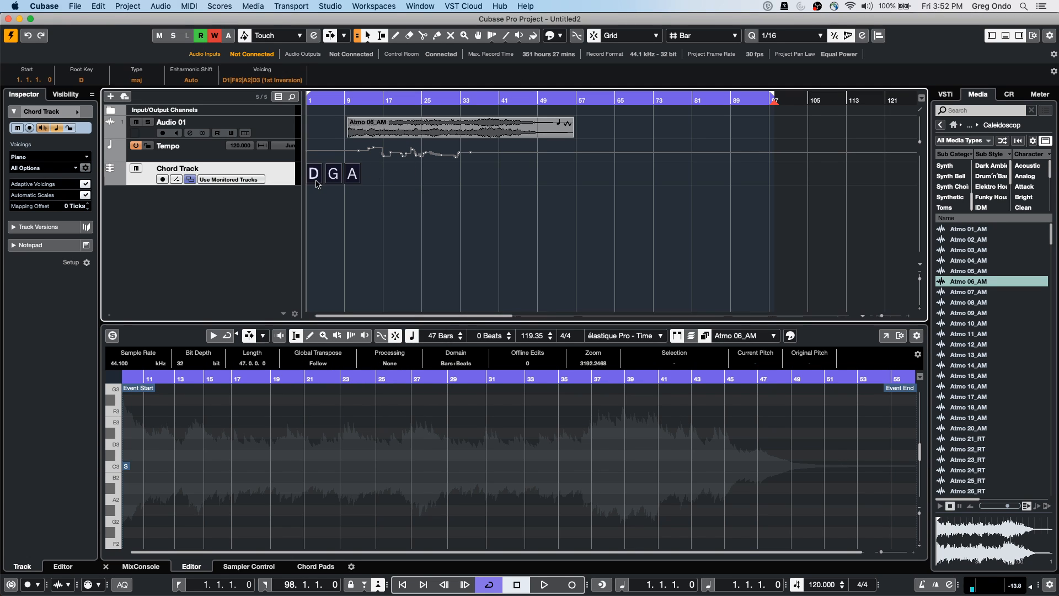
drag(316, 182, 380, 177)
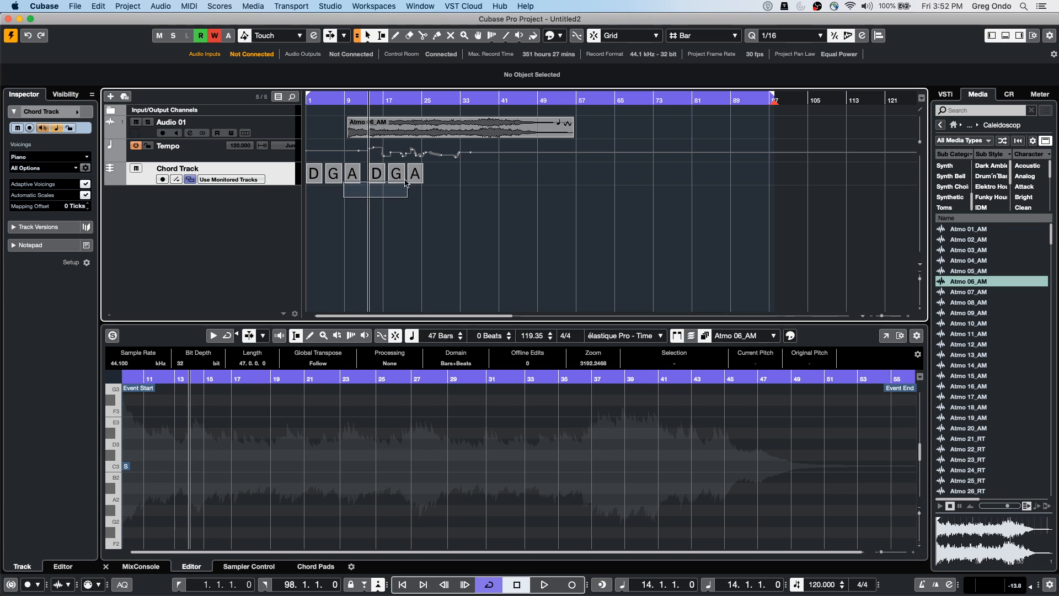
click(356, 177)
drag(357, 178, 449, 177)
drag(516, 176, 317, 204)
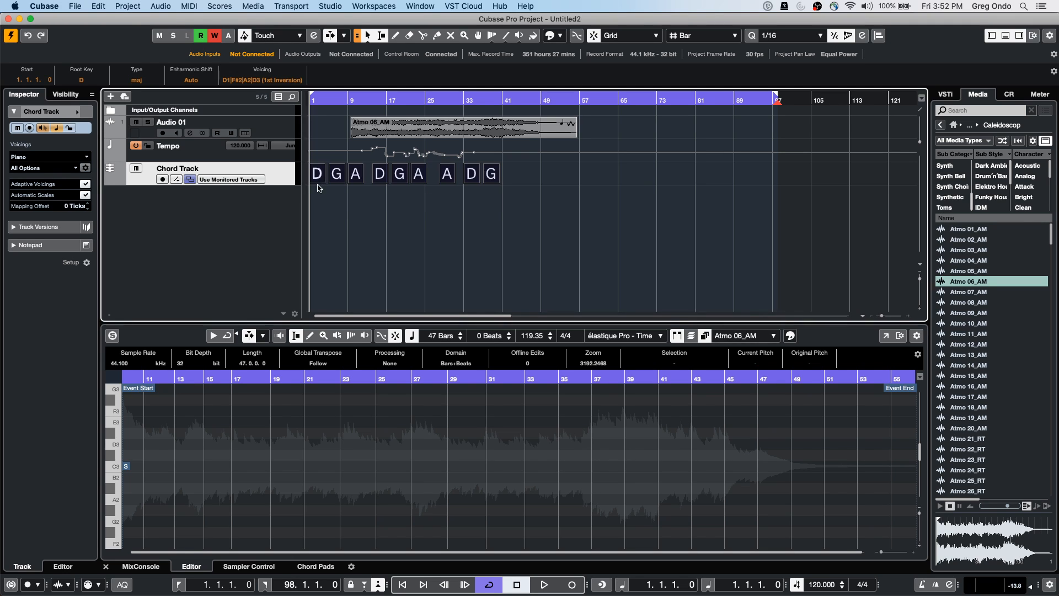
Add three MIDI tracks, MIDI 01–03, with the track Count set to 3
right_click(243, 204)
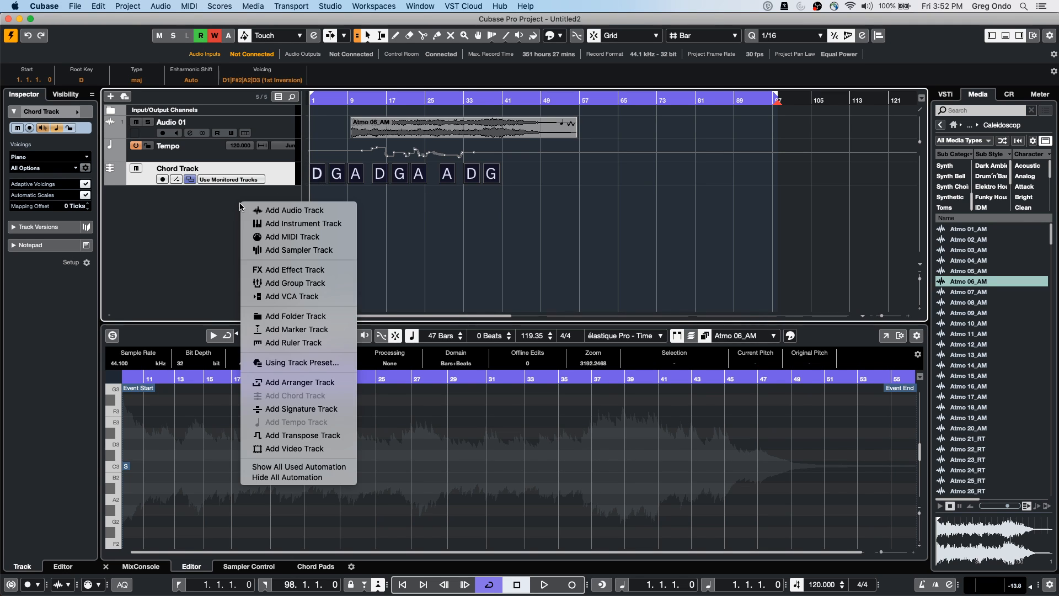
click(313, 238)
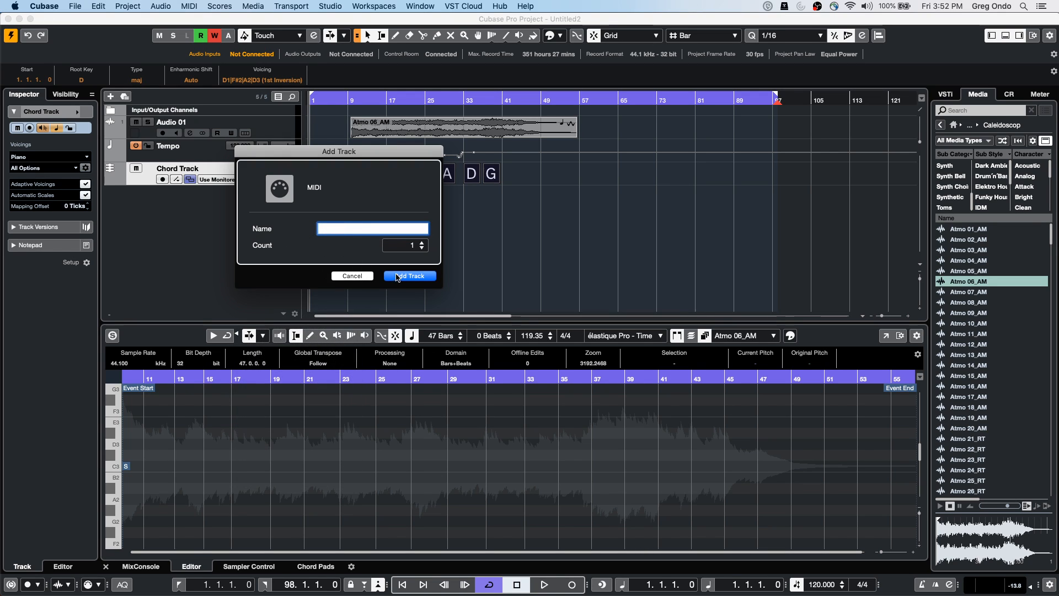
click(422, 243)
click(422, 243)
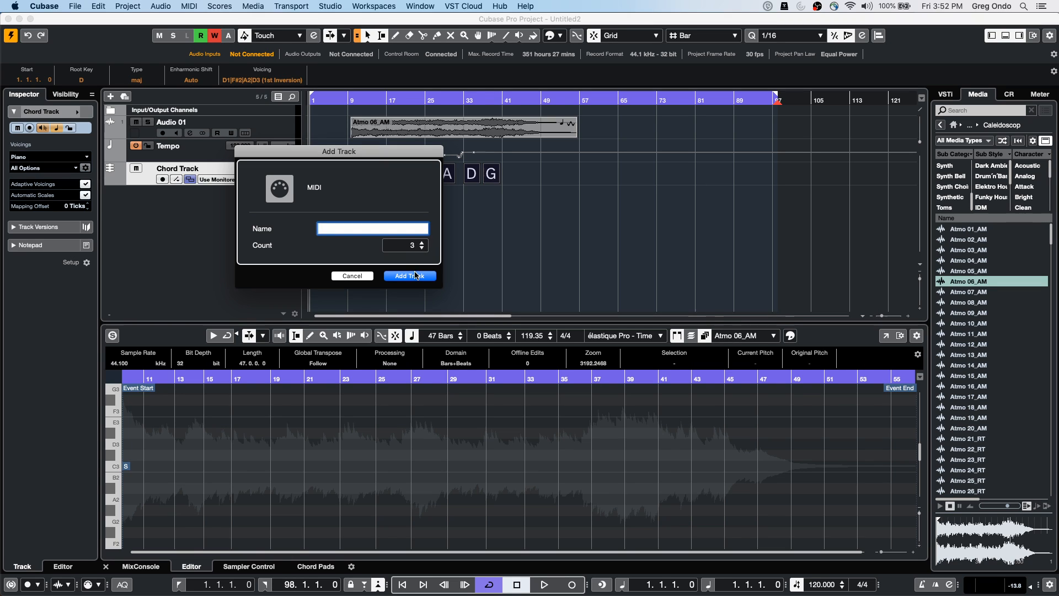
click(414, 276)
Drag the chord events onto MIDI 01 and copy the resulting parts to MIDI 02 and MIDI 03
drag(521, 207, 330, 175)
click(548, 183)
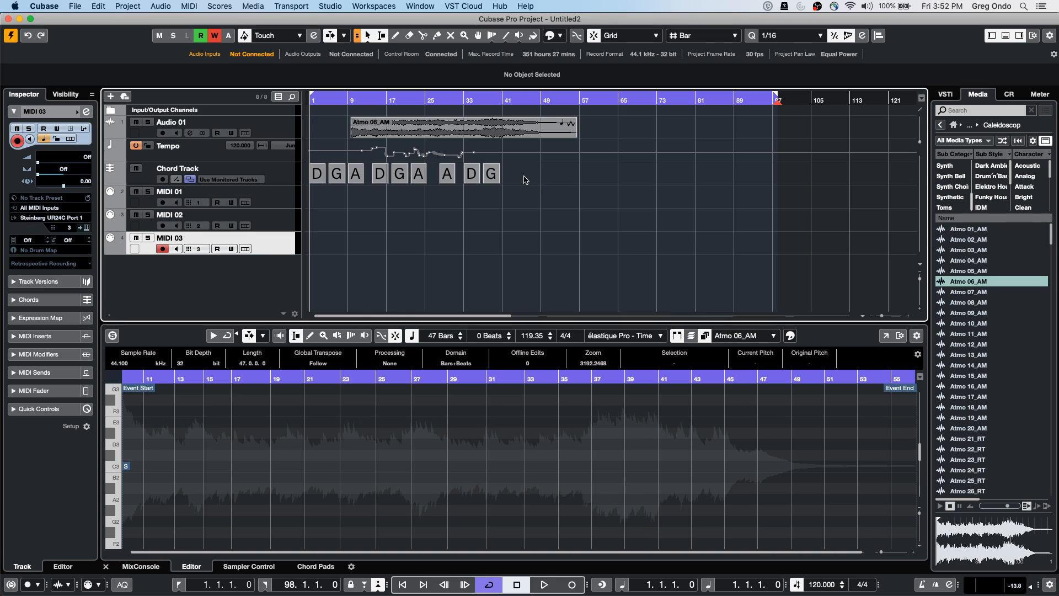
drag(508, 180, 317, 201)
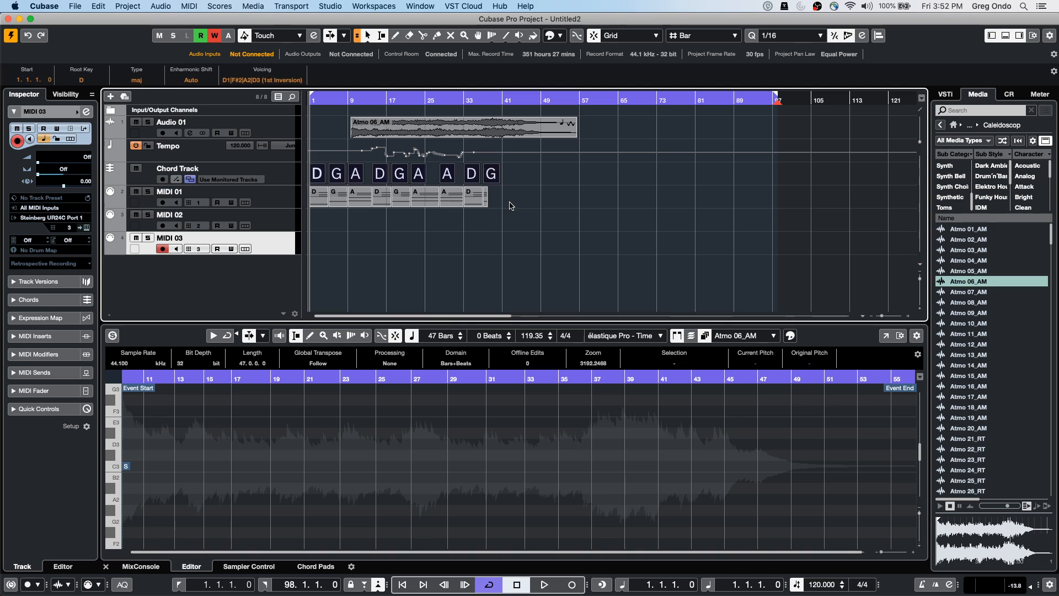
click(319, 201)
drag(318, 202, 319, 241)
drag(327, 100, 290, 146)
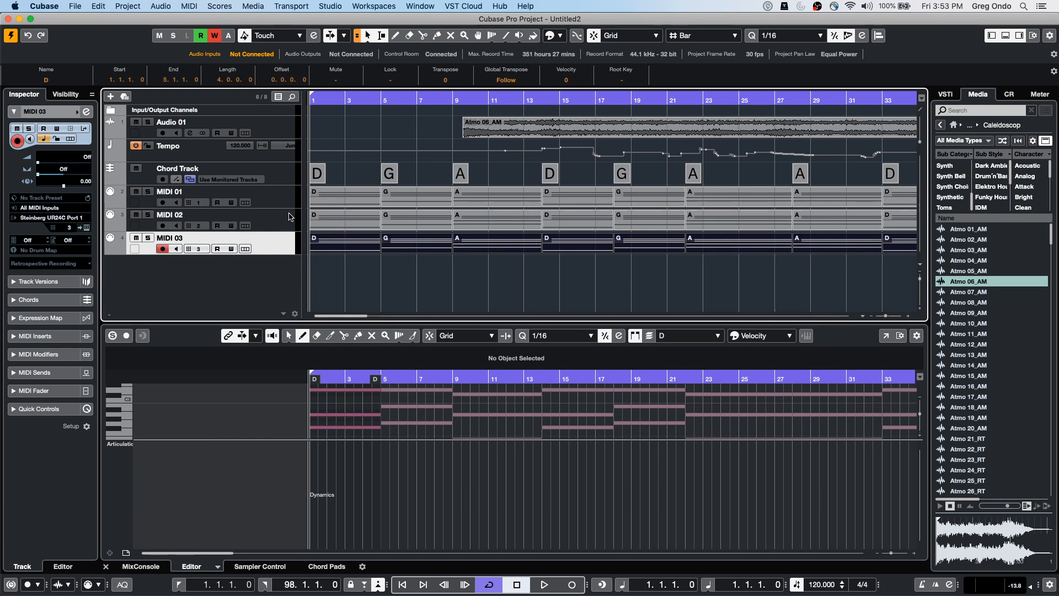
Set MIDI 01–03 to Follow Chord Track using Chords with Follow Directly, then check the D chord
shift+click(276, 202)
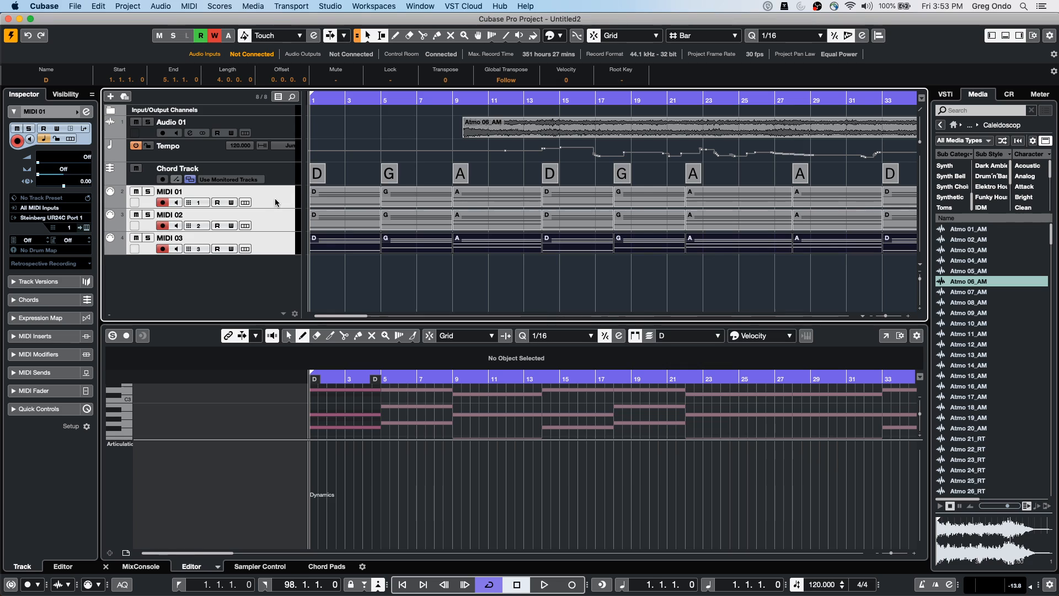
click(44, 300)
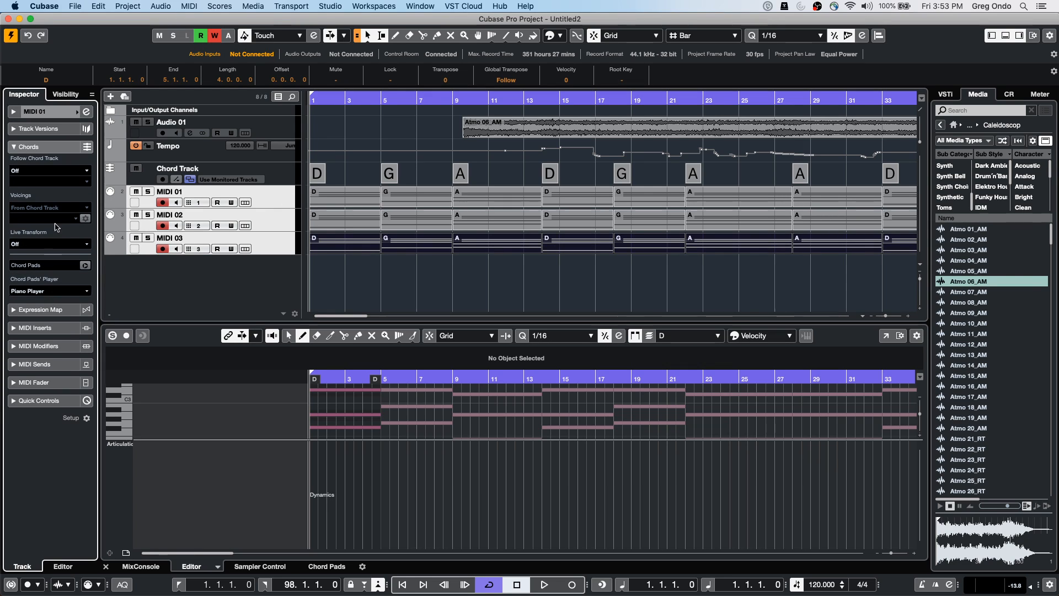
click(63, 171)
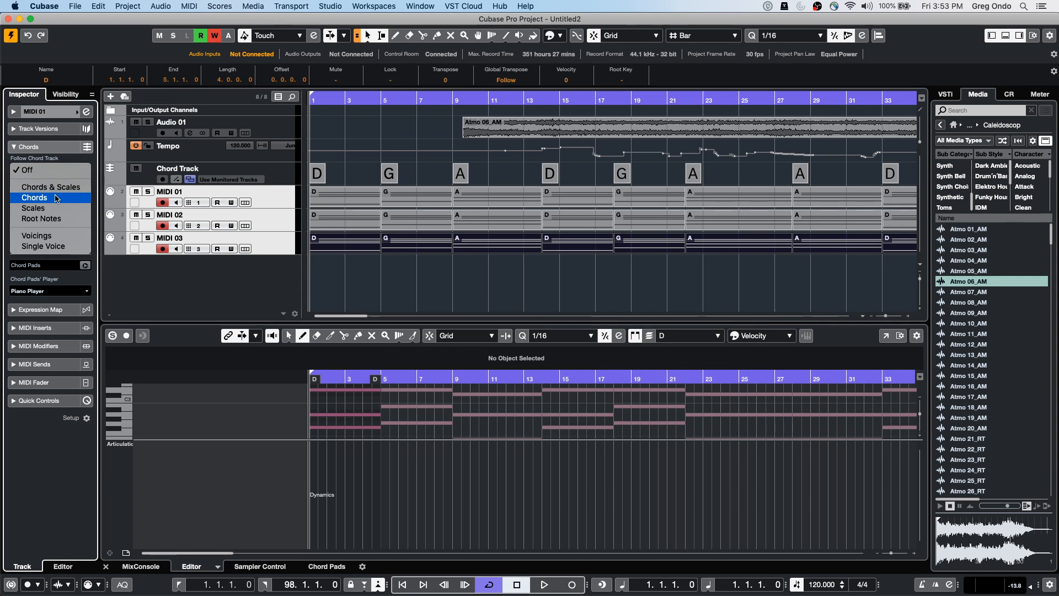
click(56, 198)
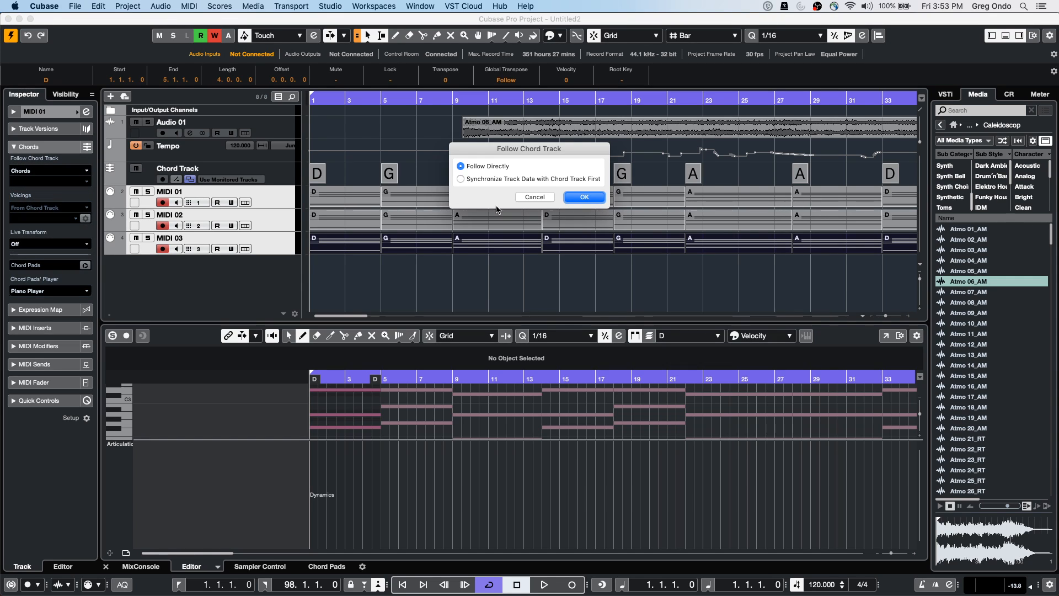
click(576, 199)
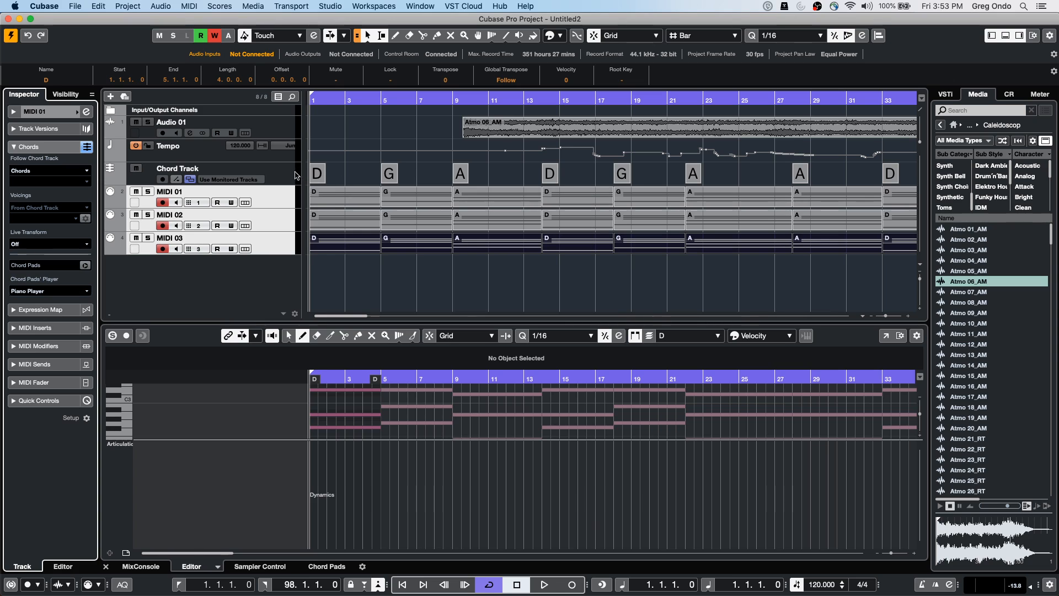
click(322, 178)
double_click(322, 179)
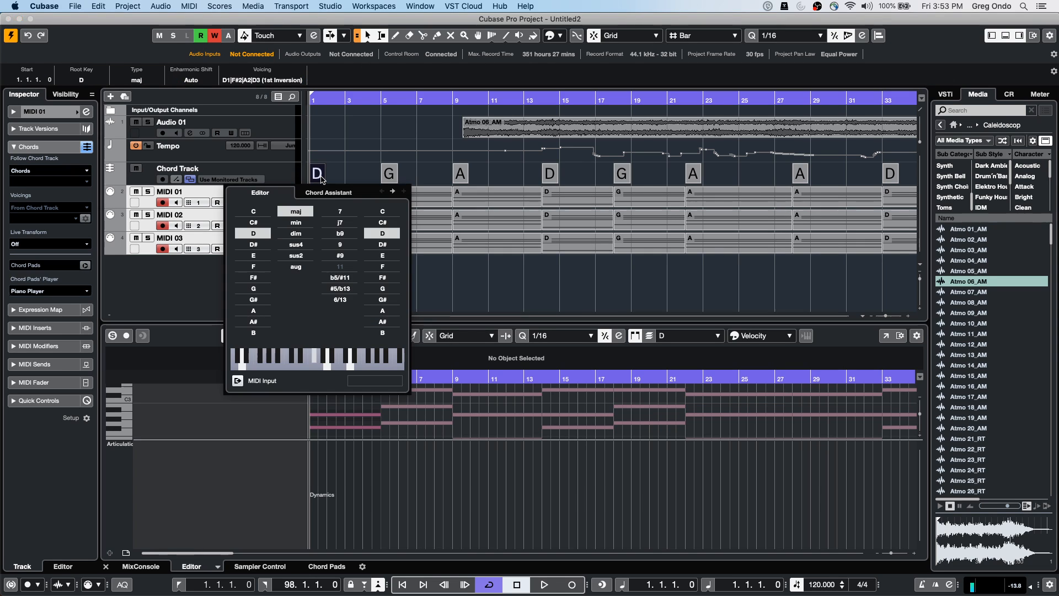
click(171, 262)
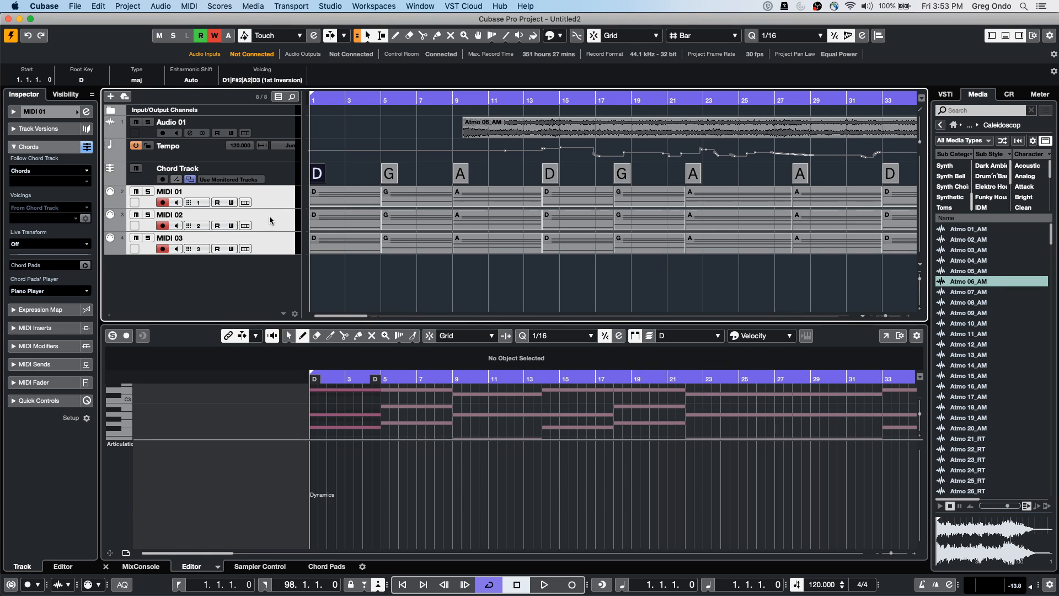
Make the MIDI 01, MIDI 02 and MIDI 03 track rows taller
click(267, 237)
click(268, 200)
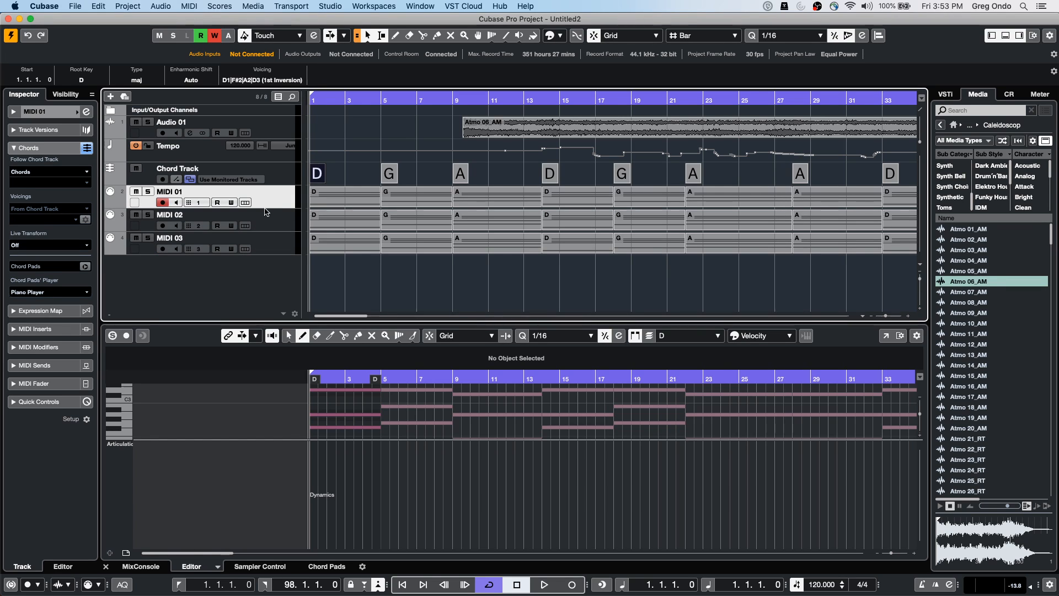
drag(266, 209, 264, 230)
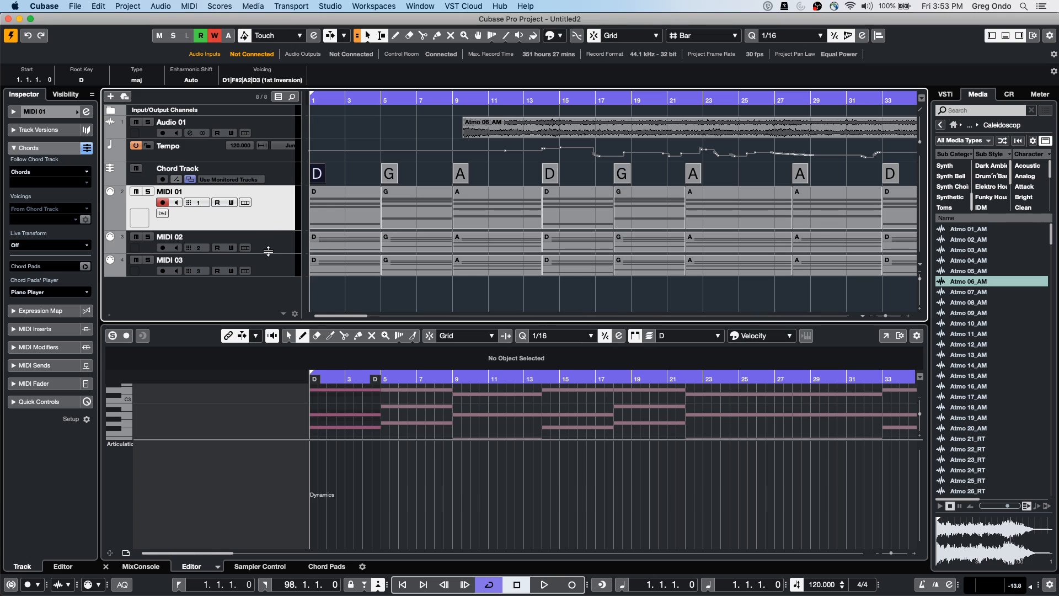
click(268, 250)
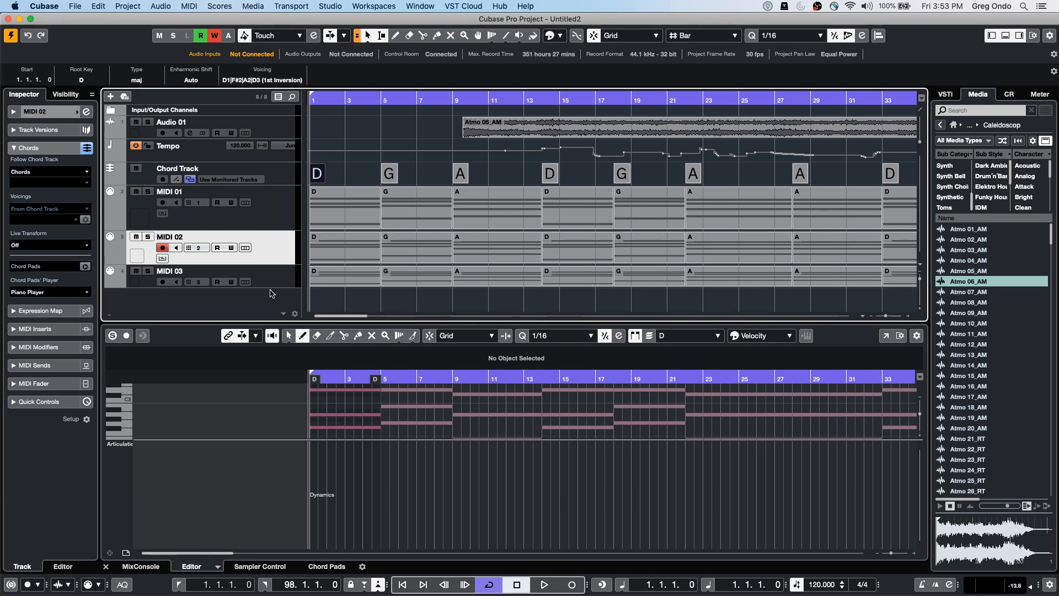
click(271, 287)
Inspect the bar 1 and bar 13 chords in the Chord Editor, viewing chord suggestions
double_click(319, 174)
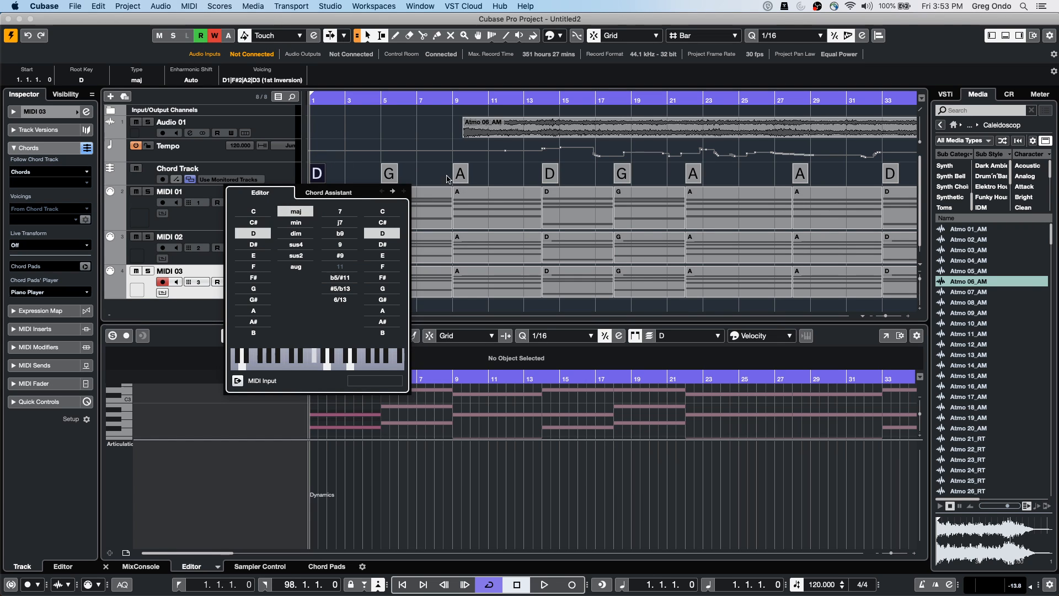
click(555, 178)
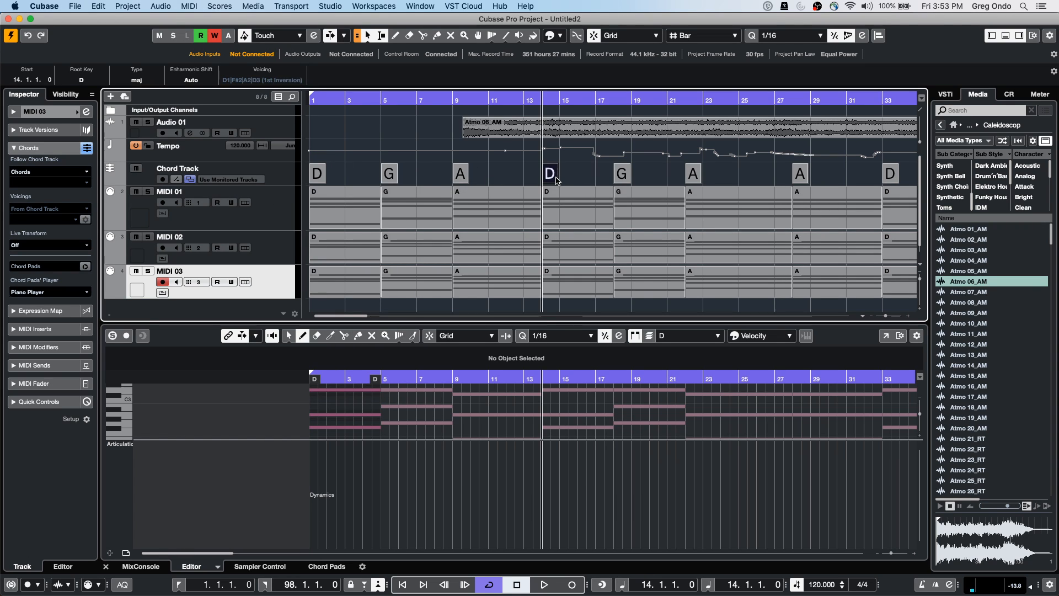
double_click(552, 175)
click(536, 192)
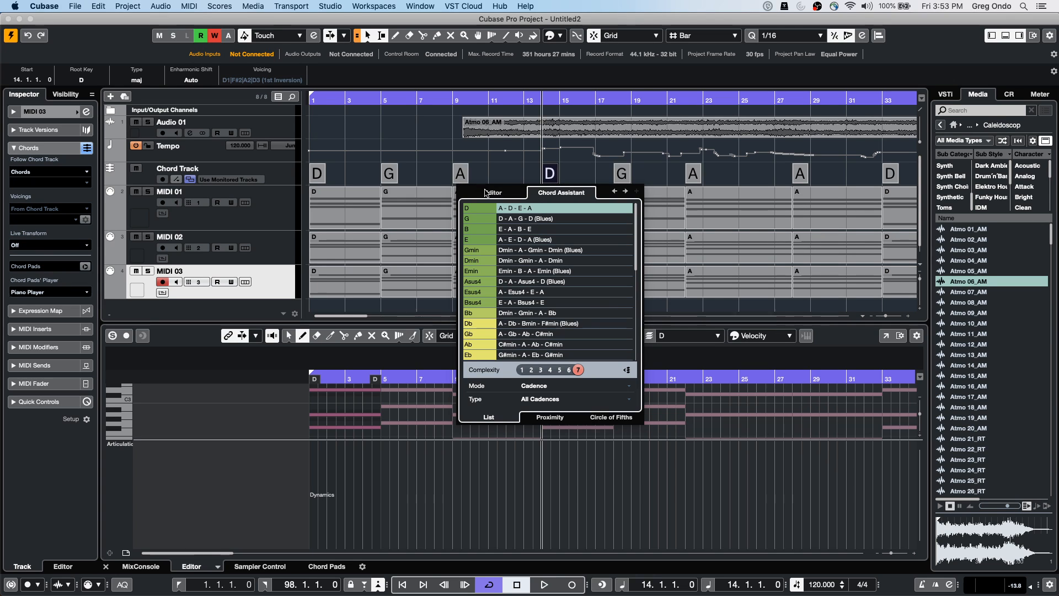
click(325, 177)
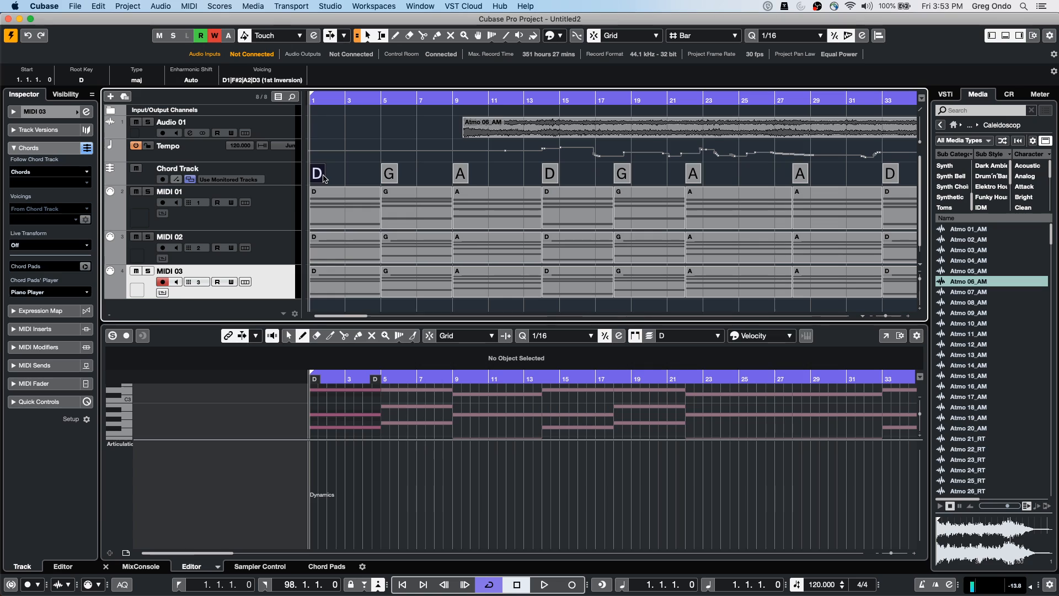
Change the bar 1 chord's root to G, then to C, and select MIDI 01
double_click(324, 177)
click(241, 192)
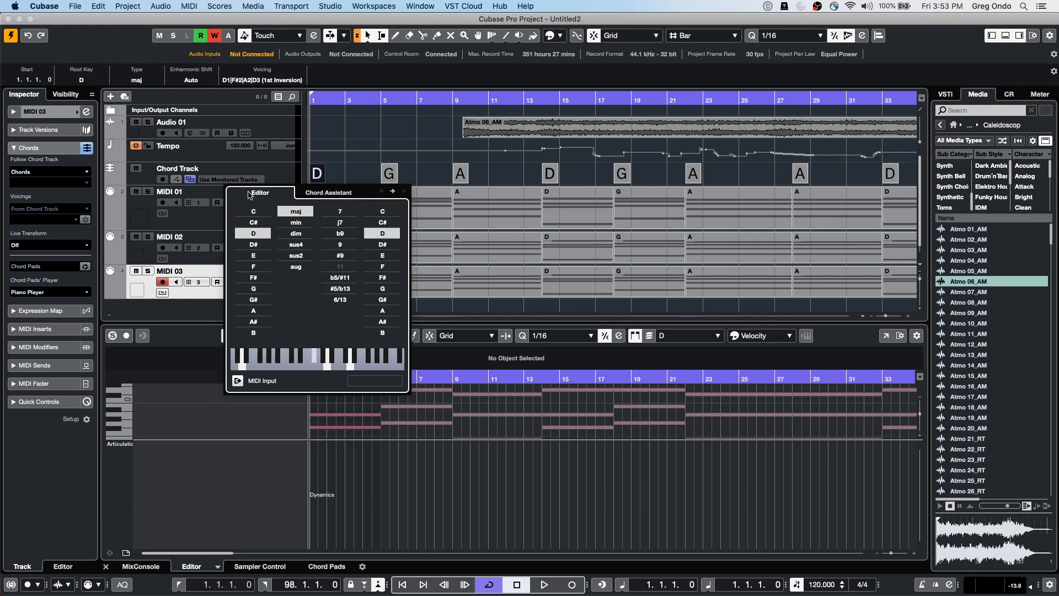
click(264, 289)
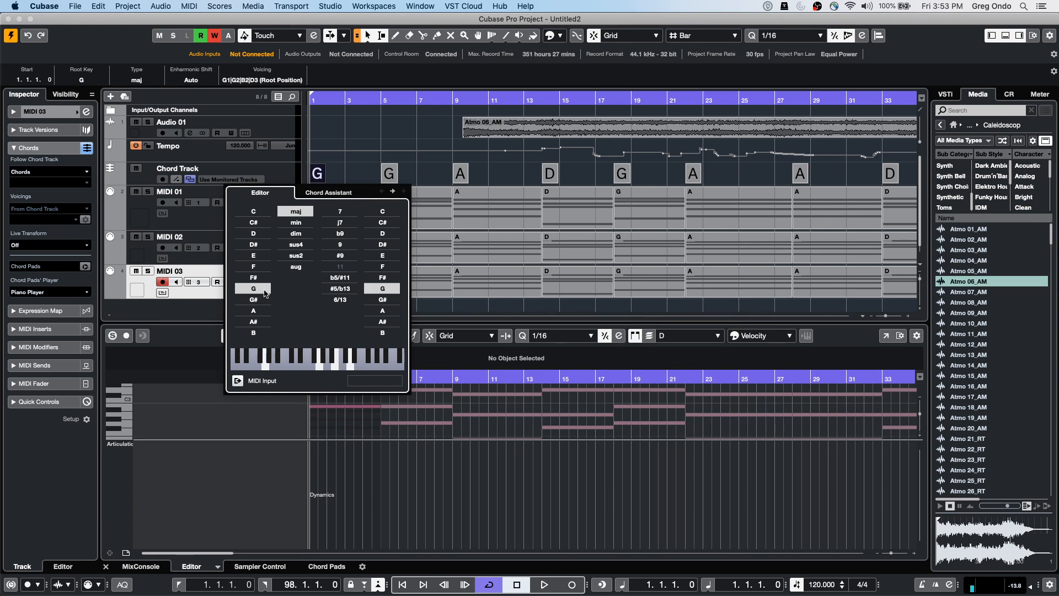
click(334, 236)
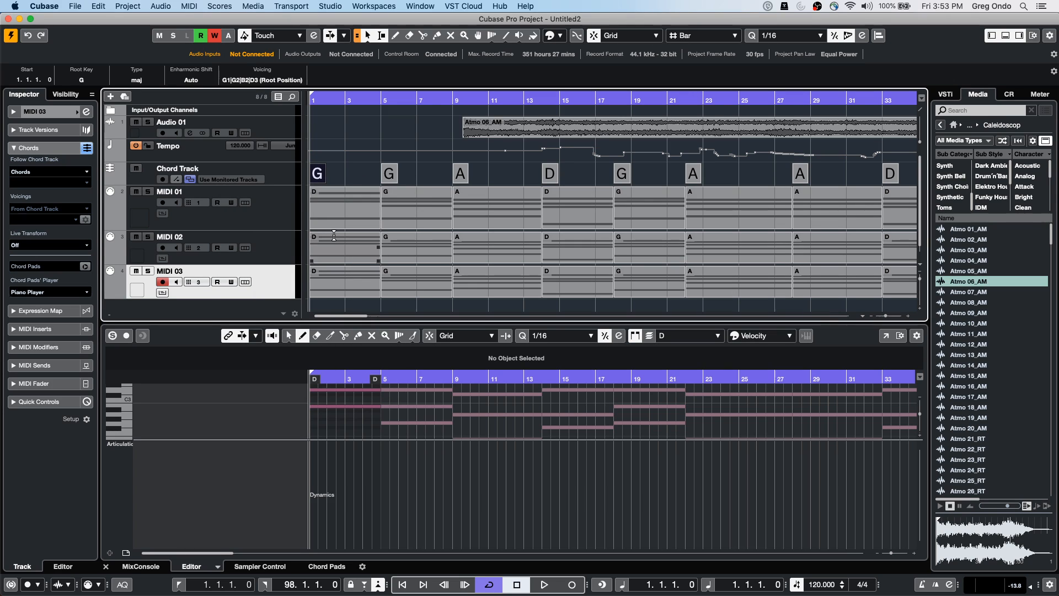
double_click(323, 181)
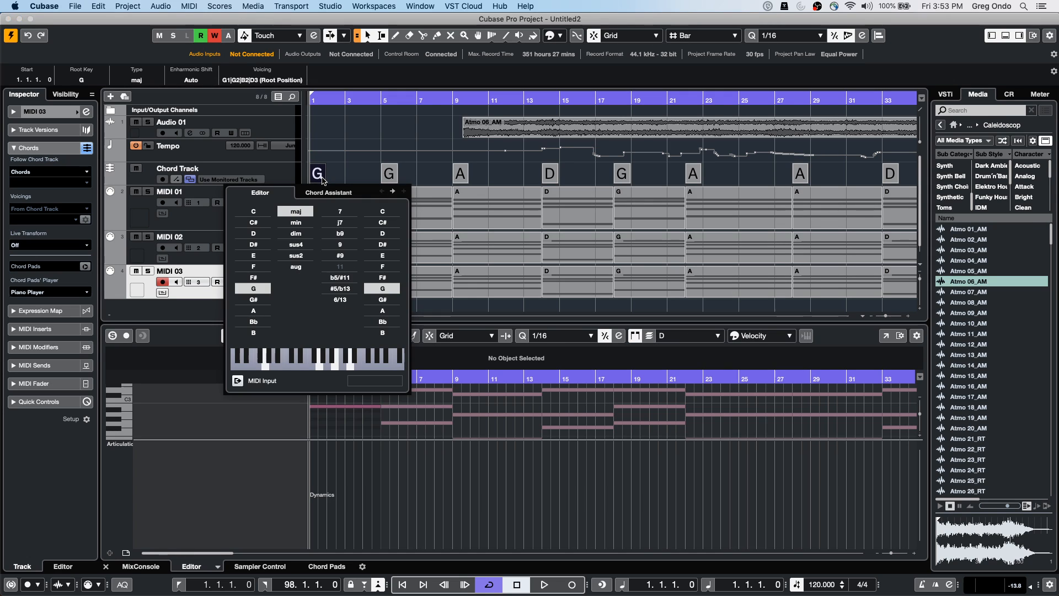
click(244, 211)
click(333, 197)
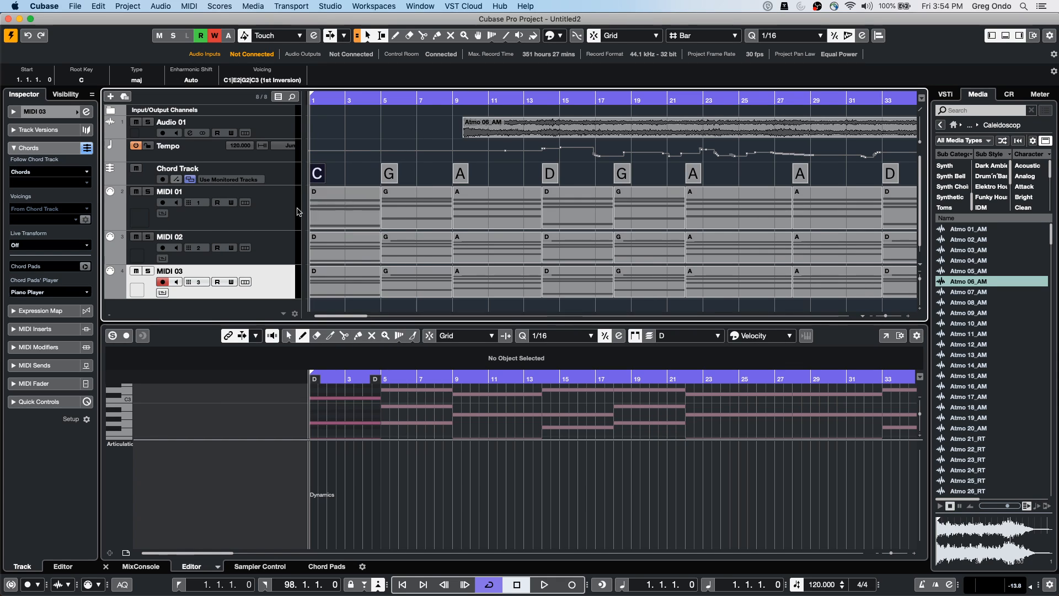
click(265, 207)
shift+click(270, 277)
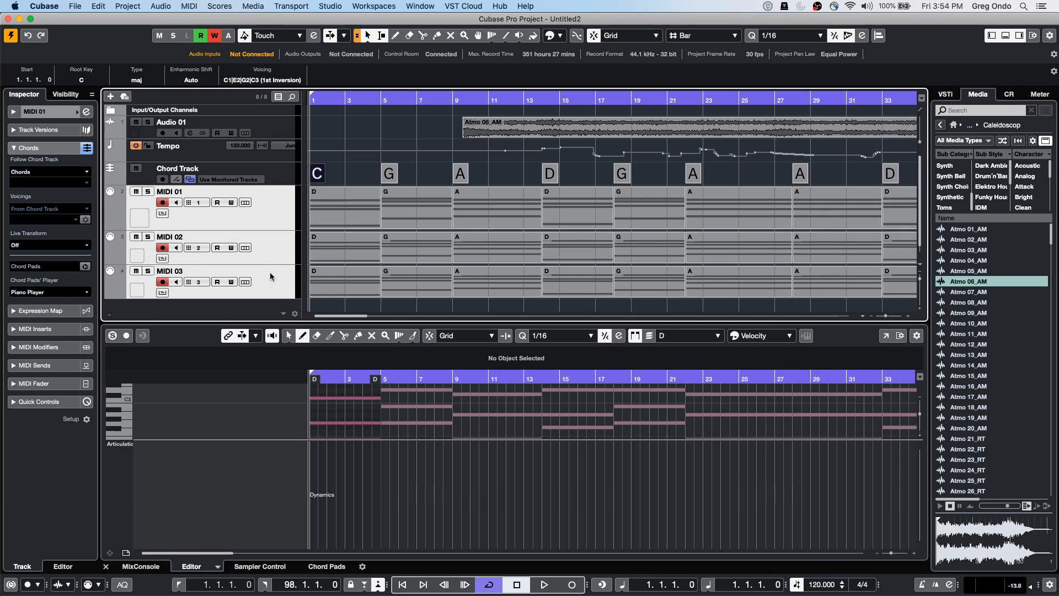
click(55, 175)
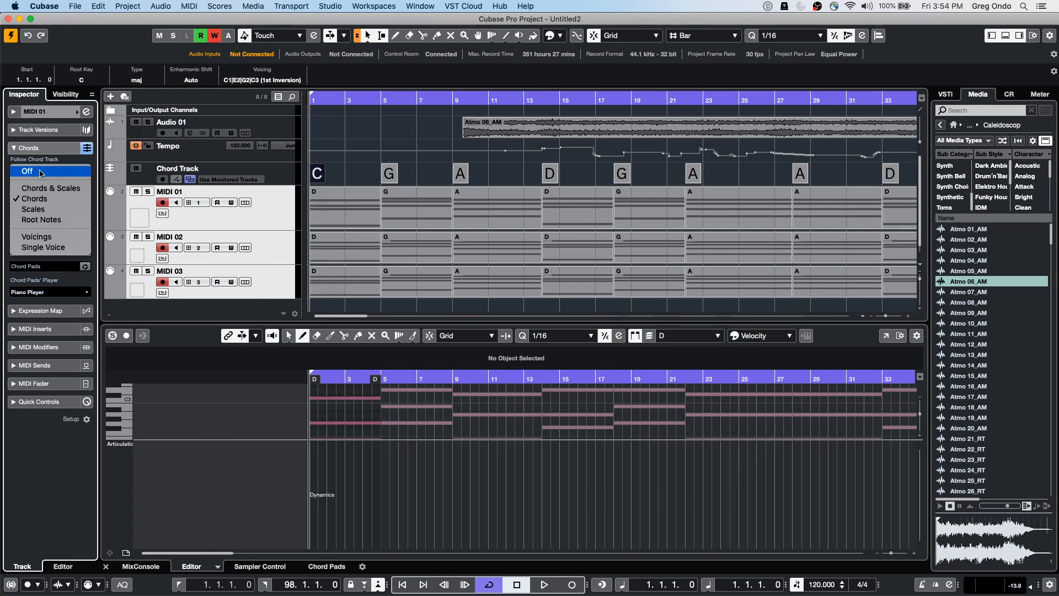
click(30, 150)
click(30, 150)
click(31, 151)
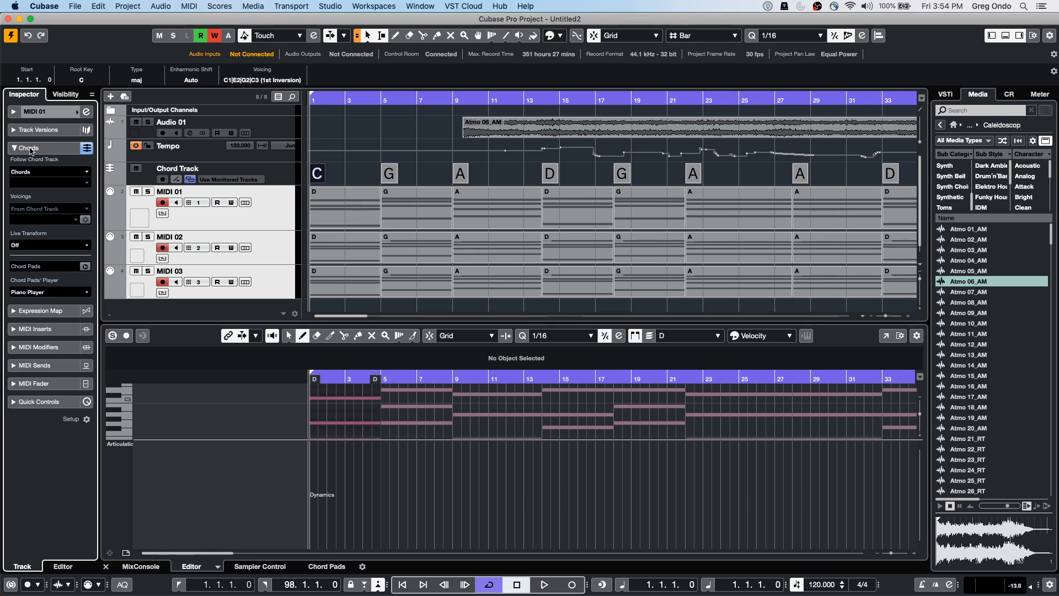
click(48, 171)
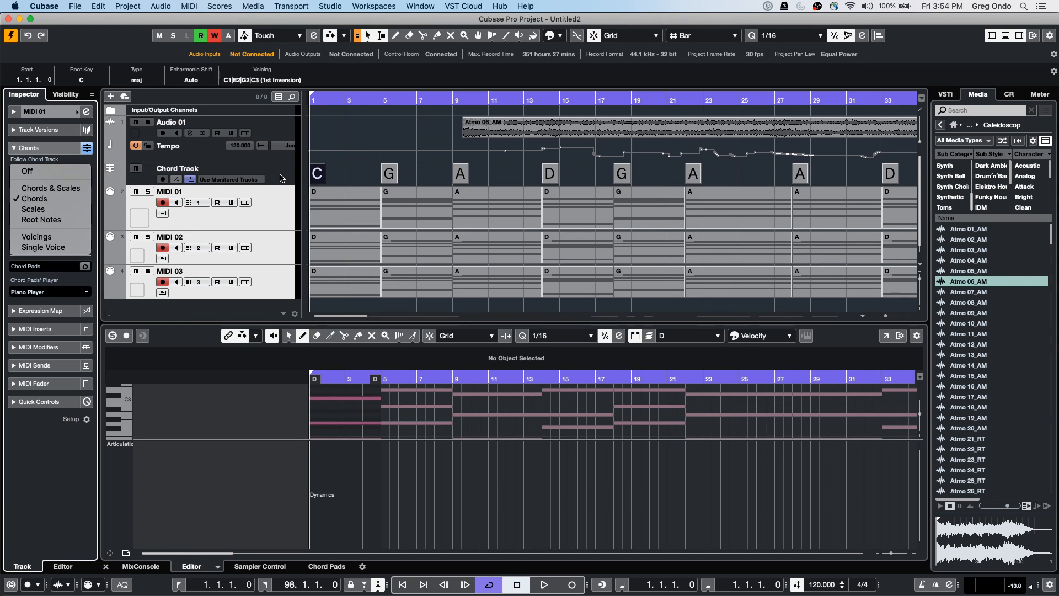
click(323, 177)
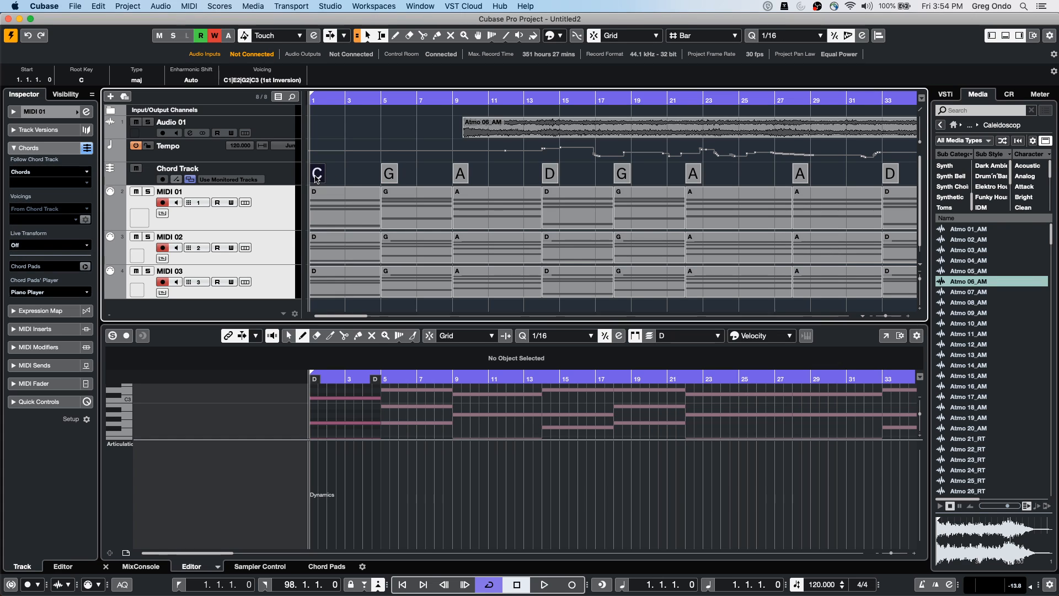
Change the bar 1 chord's root from C to F in the Chord Editor
double_click(318, 174)
click(254, 267)
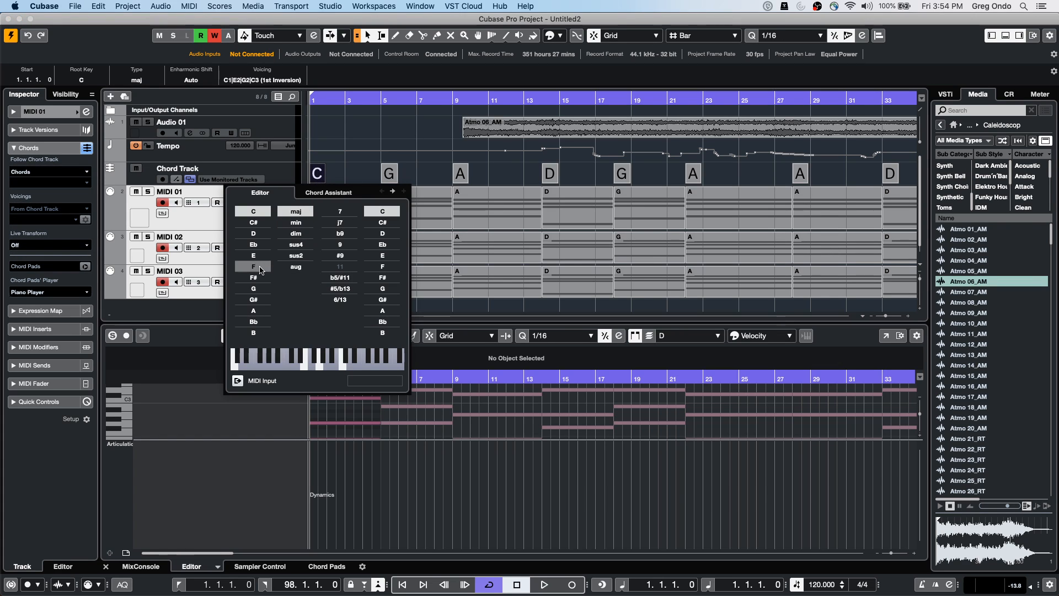
click(333, 171)
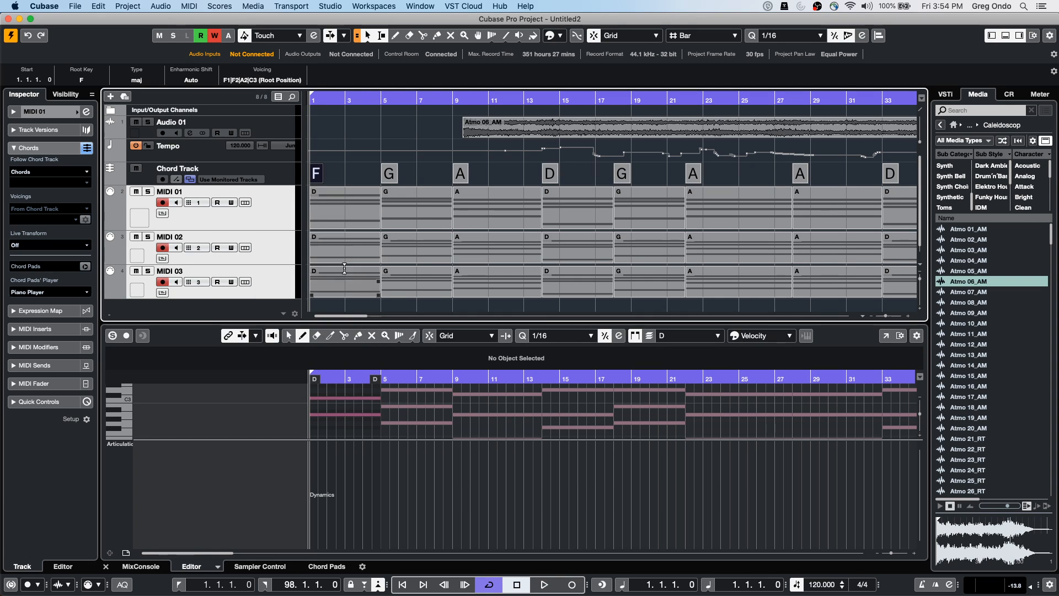
Inspect the first MIDI 01 part's notes in the Key Editor, then select the F chord event
click(339, 212)
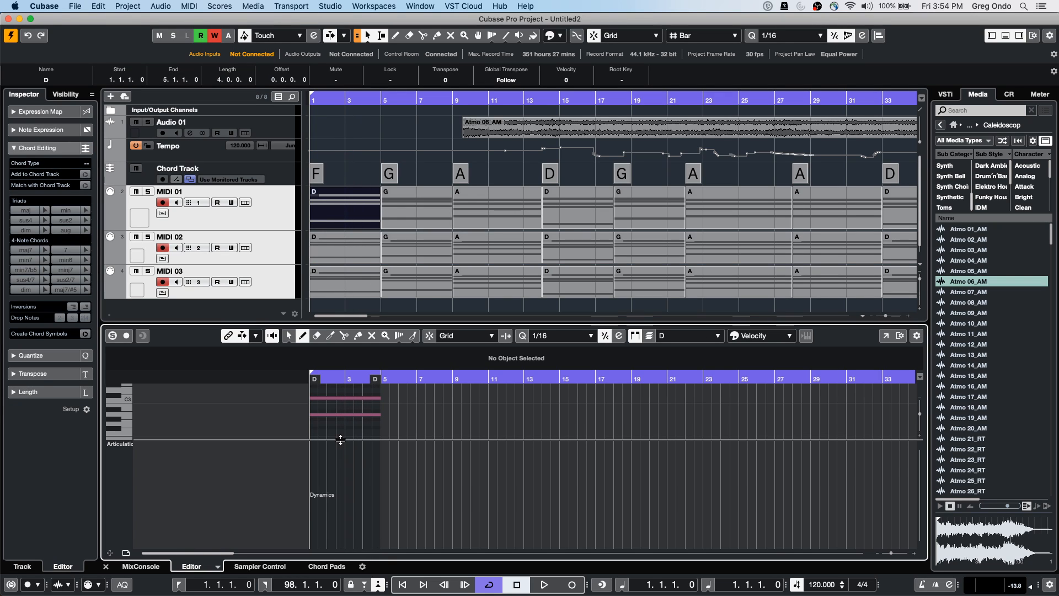
drag(341, 439, 343, 495)
scroll(381, 461, up, 10)
scroll(381, 459, down, 15)
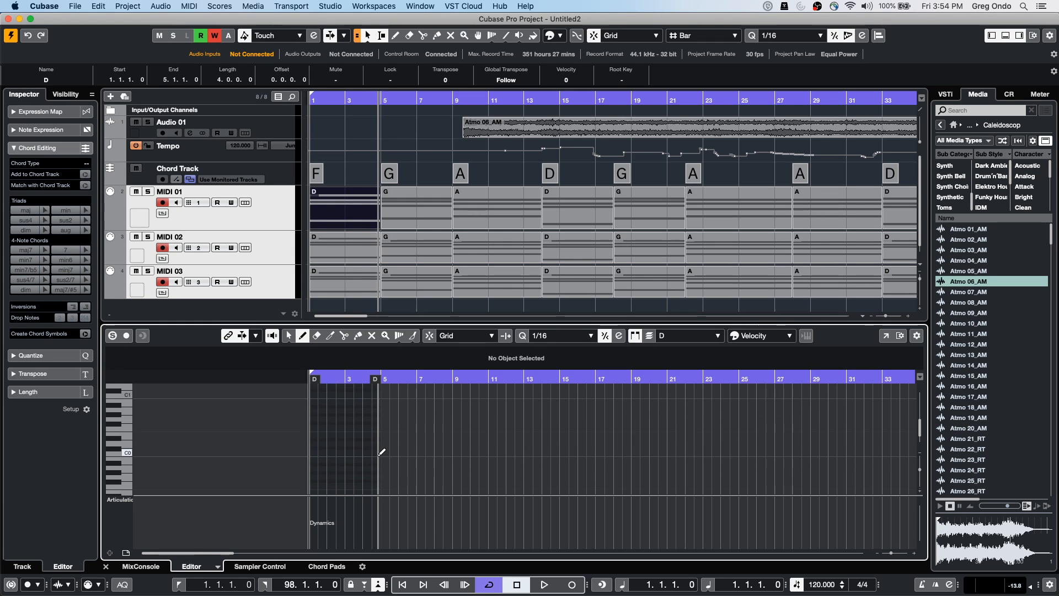
scroll(381, 452, up, 6)
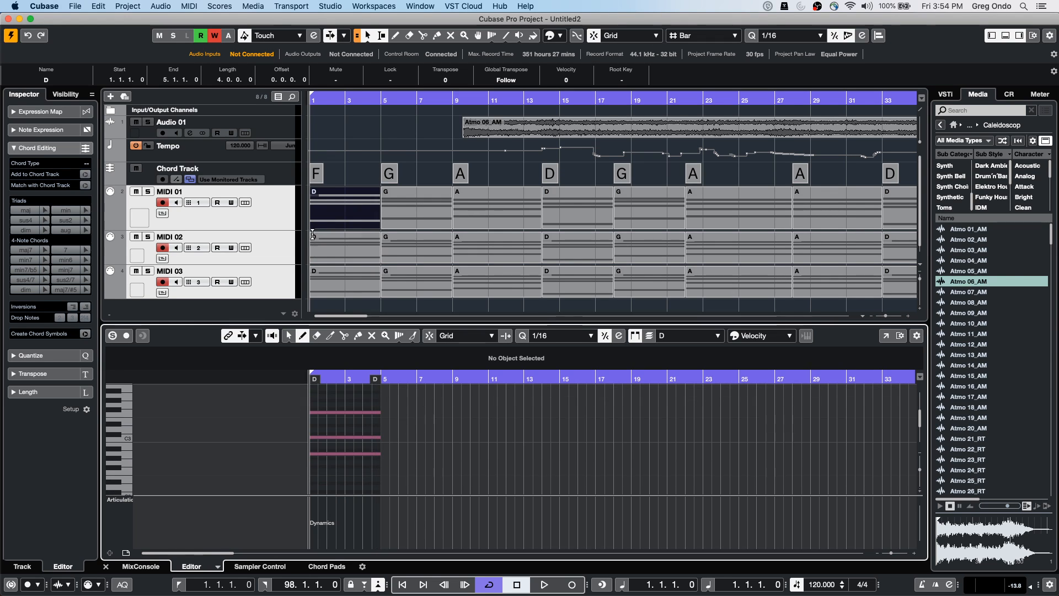
click(317, 177)
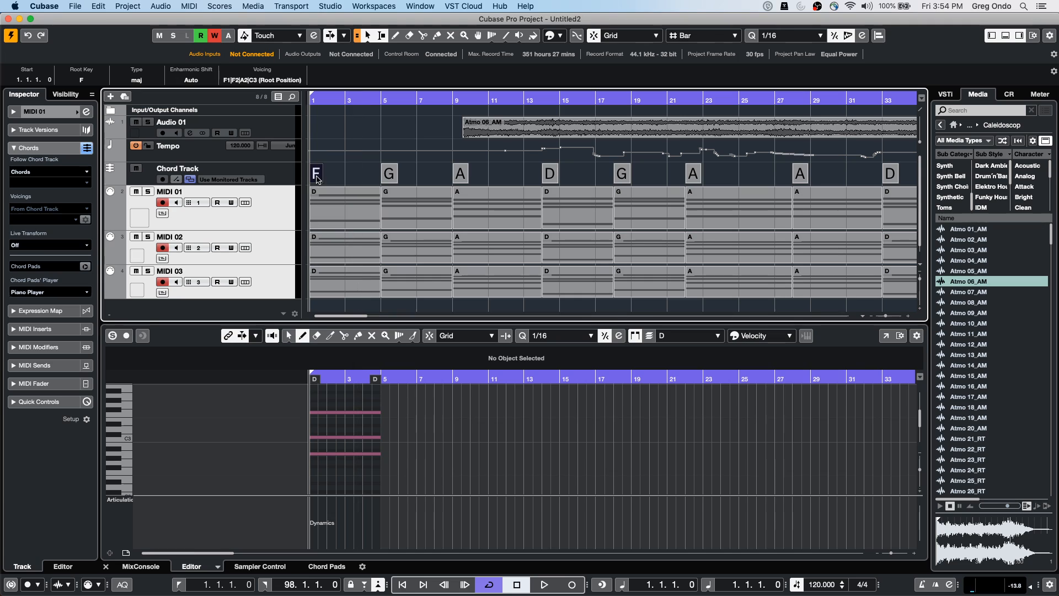
Open the F chord event in the chord editor and glance at its suggestions
double_click(317, 177)
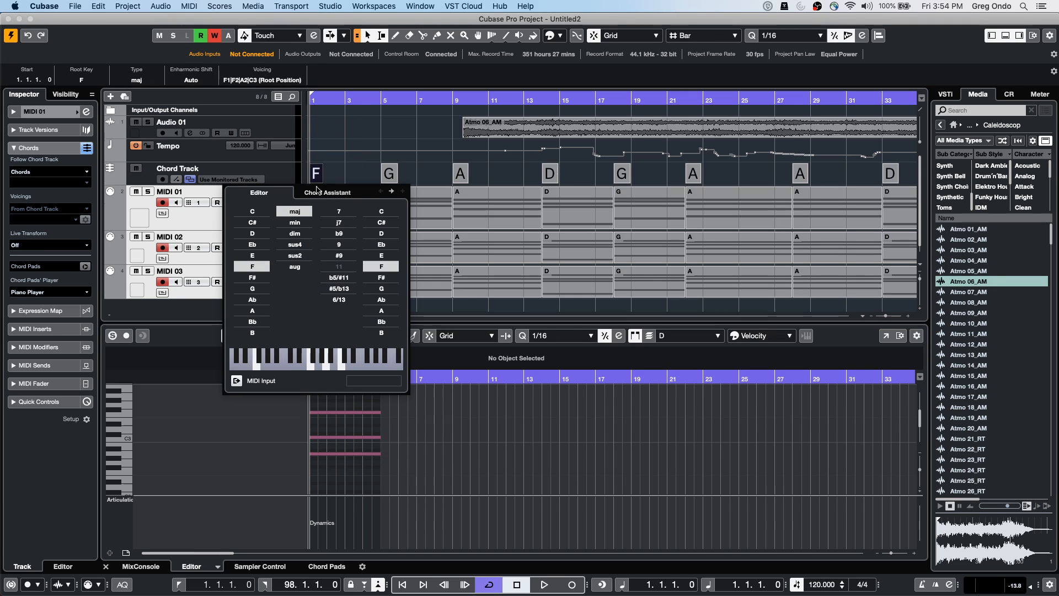
click(348, 193)
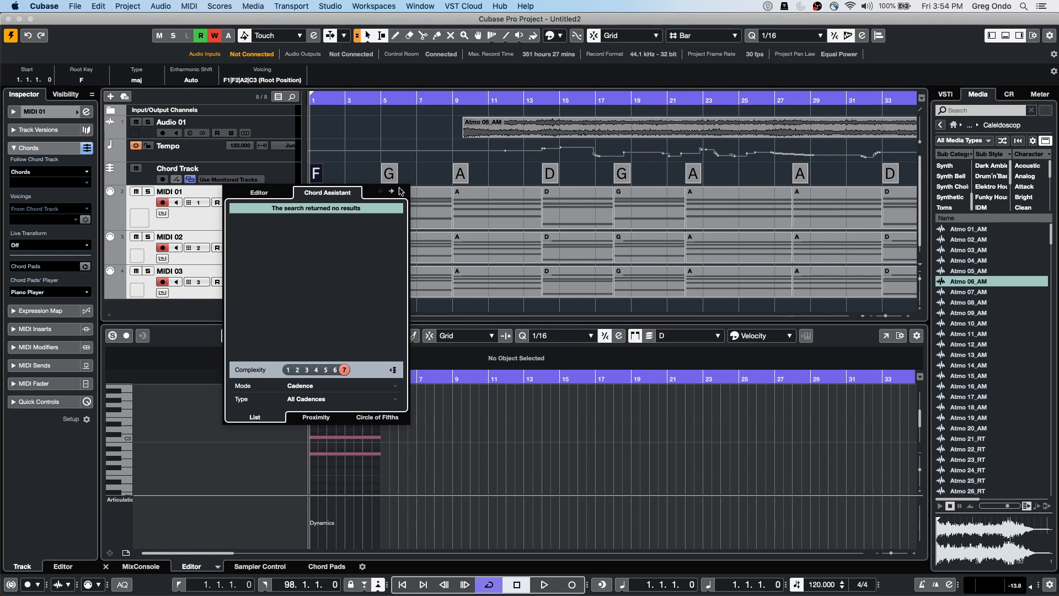
click(269, 194)
Try roots G, A, F, D, Db and G, settling on A♭ major, then close the editor
click(252, 289)
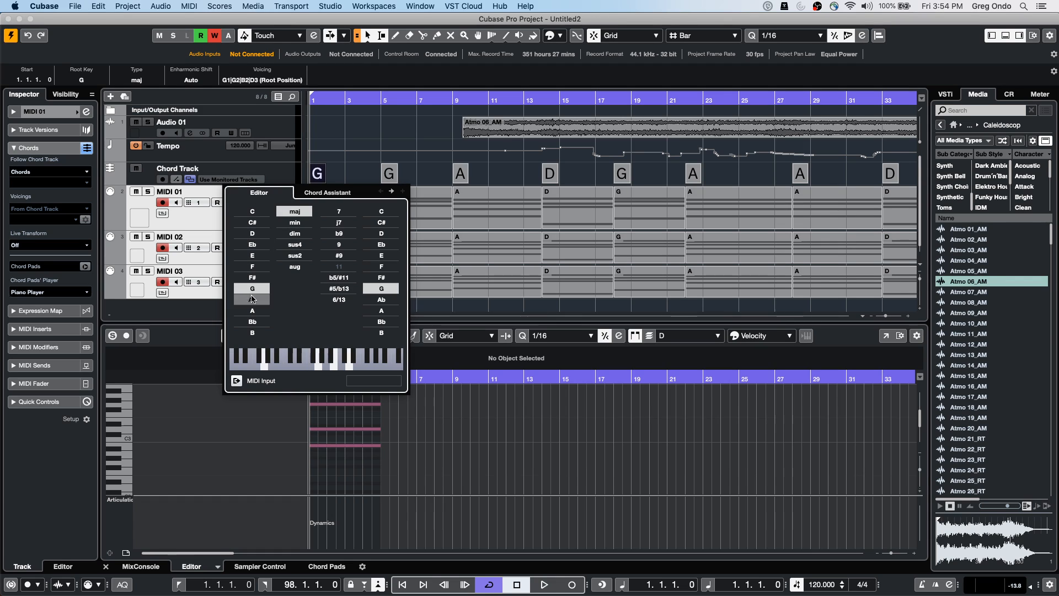
click(256, 311)
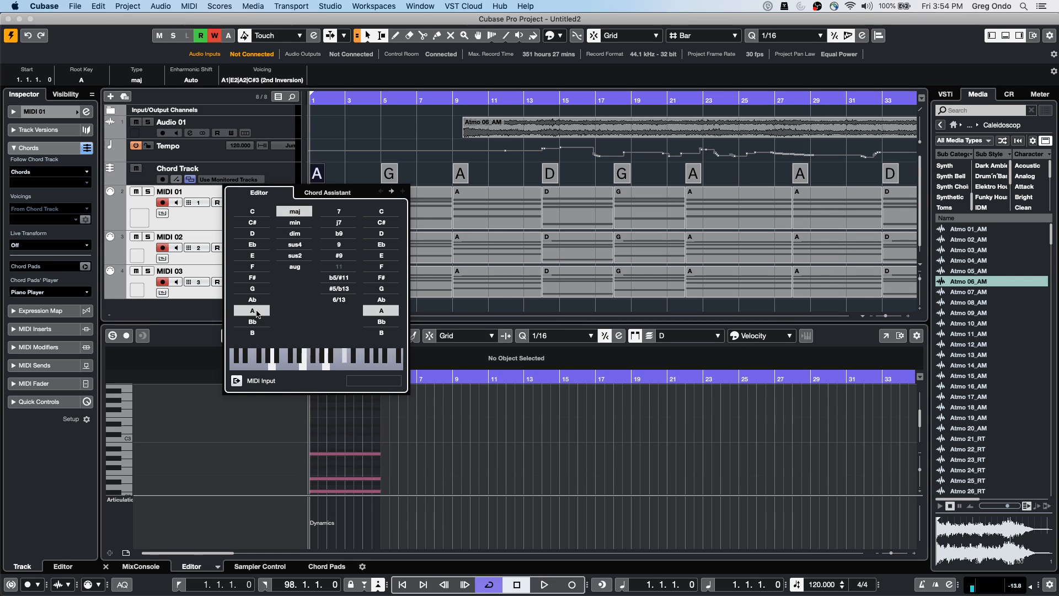
click(264, 268)
click(258, 234)
click(259, 224)
click(256, 290)
click(254, 302)
click(349, 161)
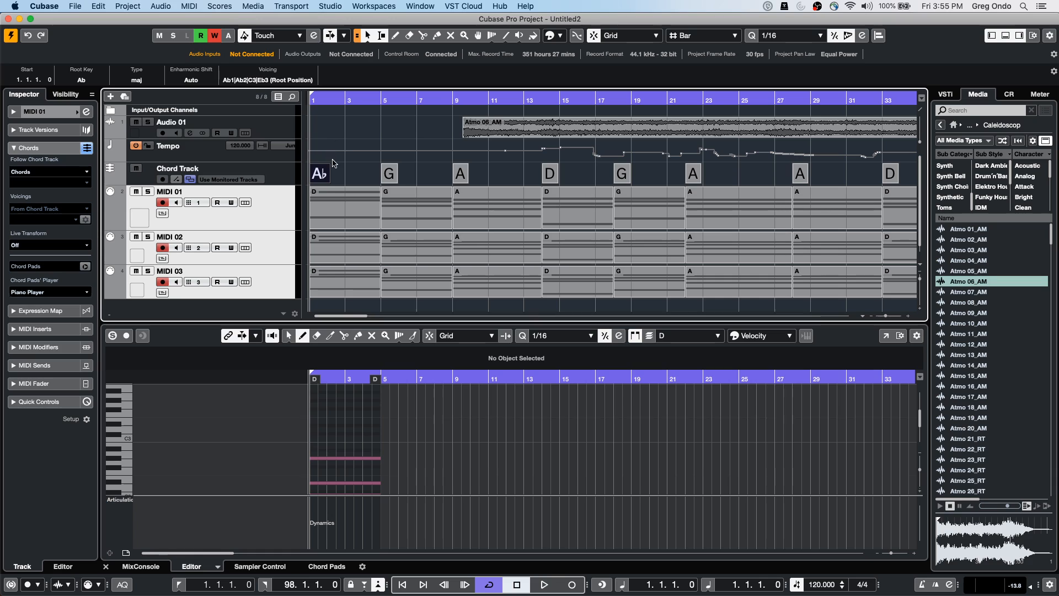
click(342, 168)
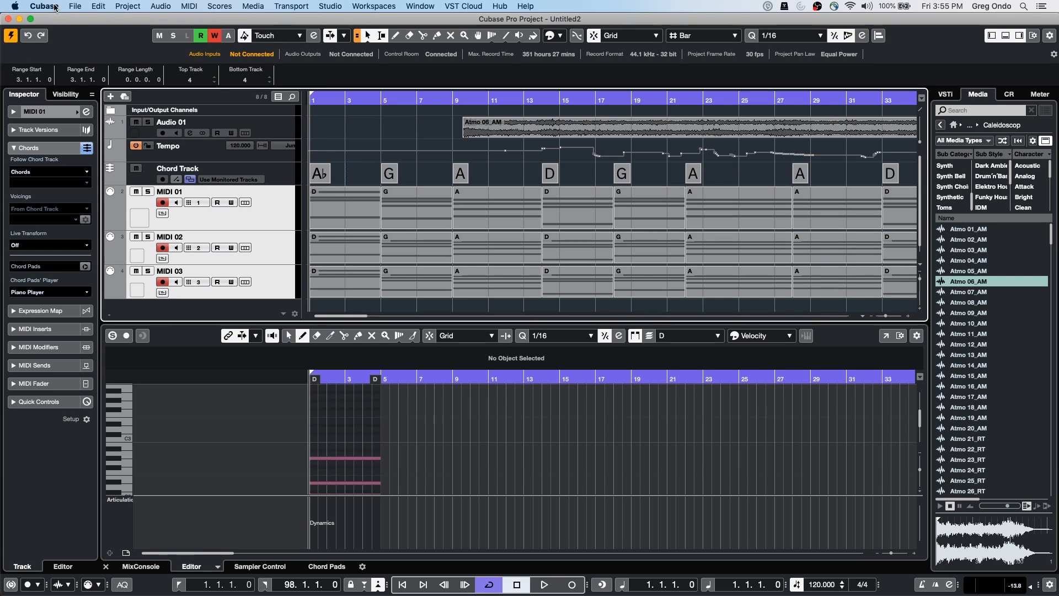
Create a new empty project from the Hub, stored in the 'working timecode' folder
click(73, 6)
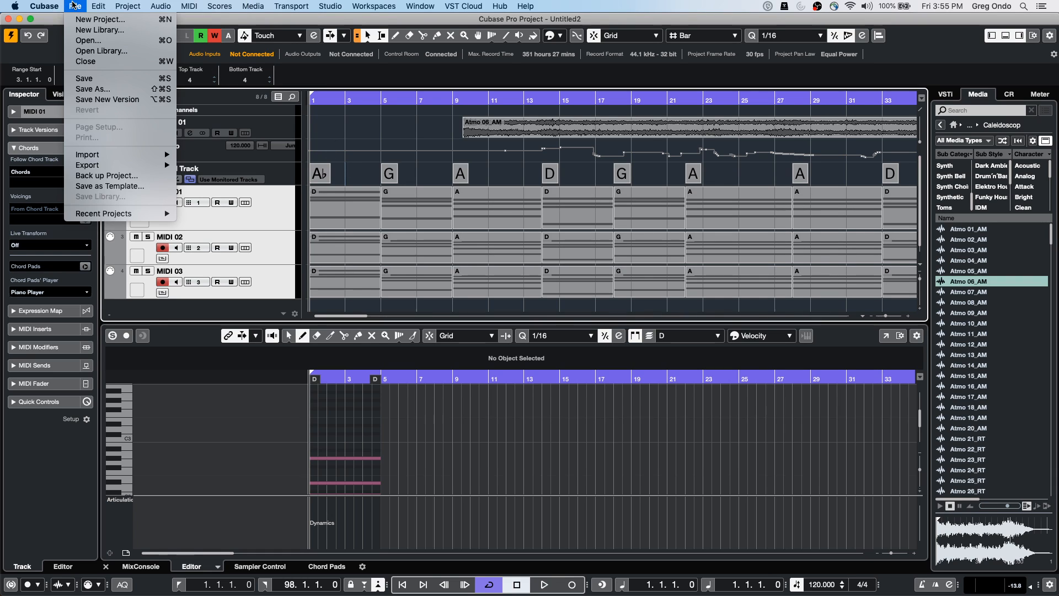
click(96, 21)
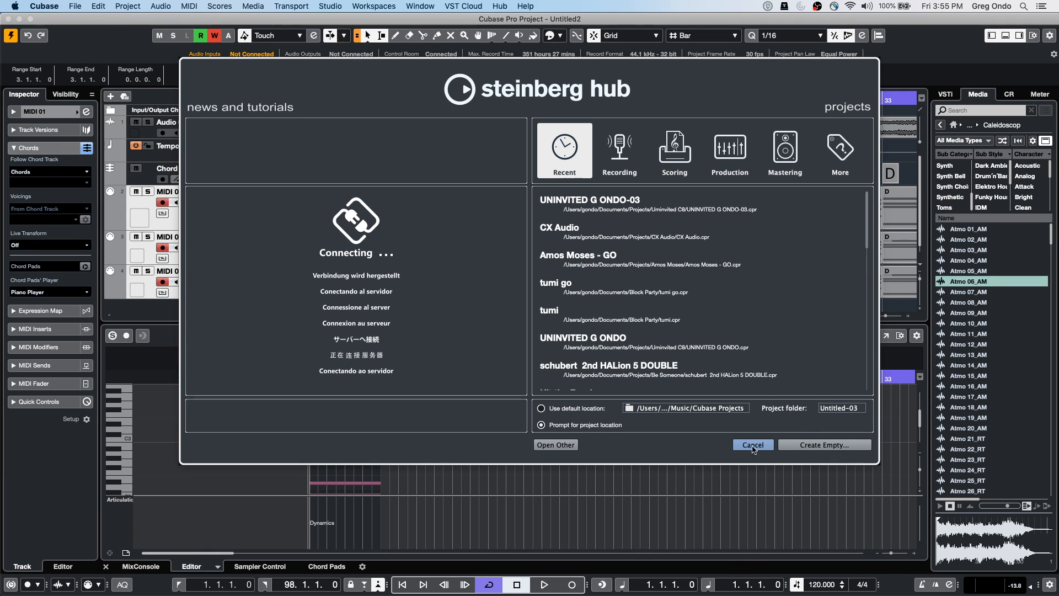
click(825, 445)
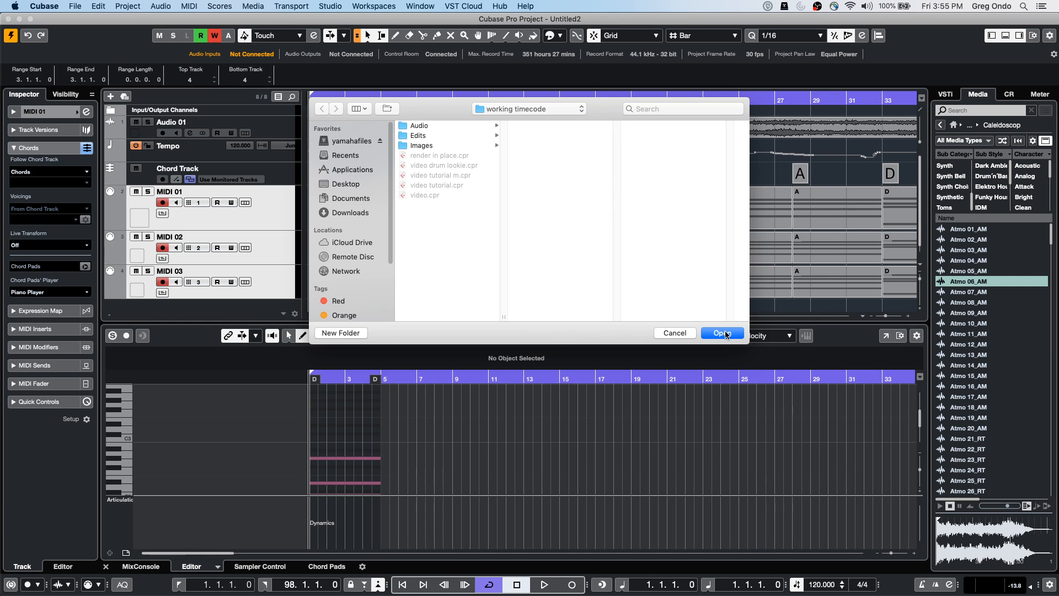
click(723, 333)
Add 48 mono audio tracks through the Add Track dialog
right_click(216, 146)
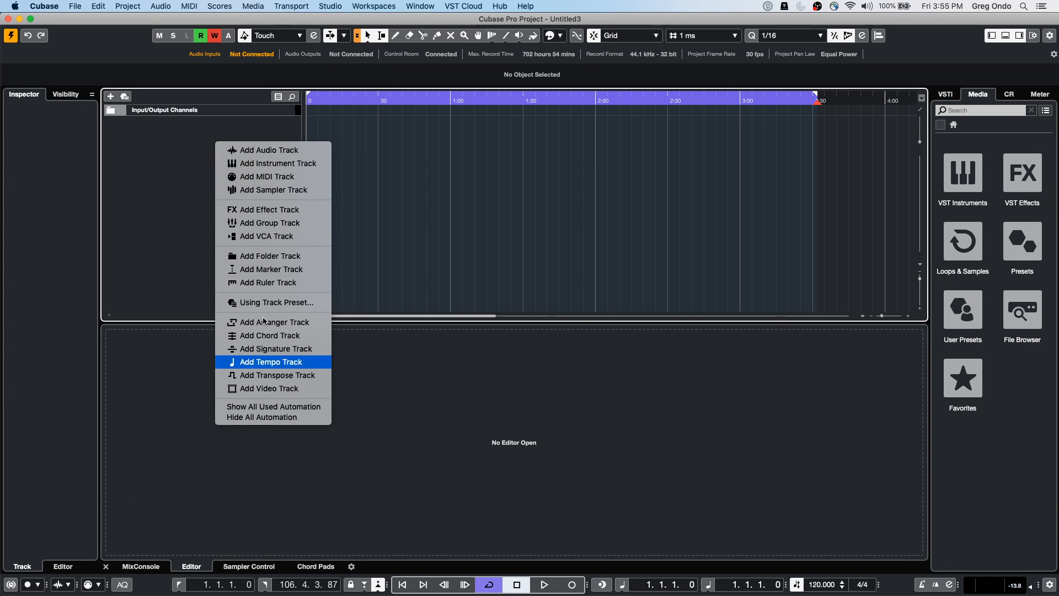
click(273, 153)
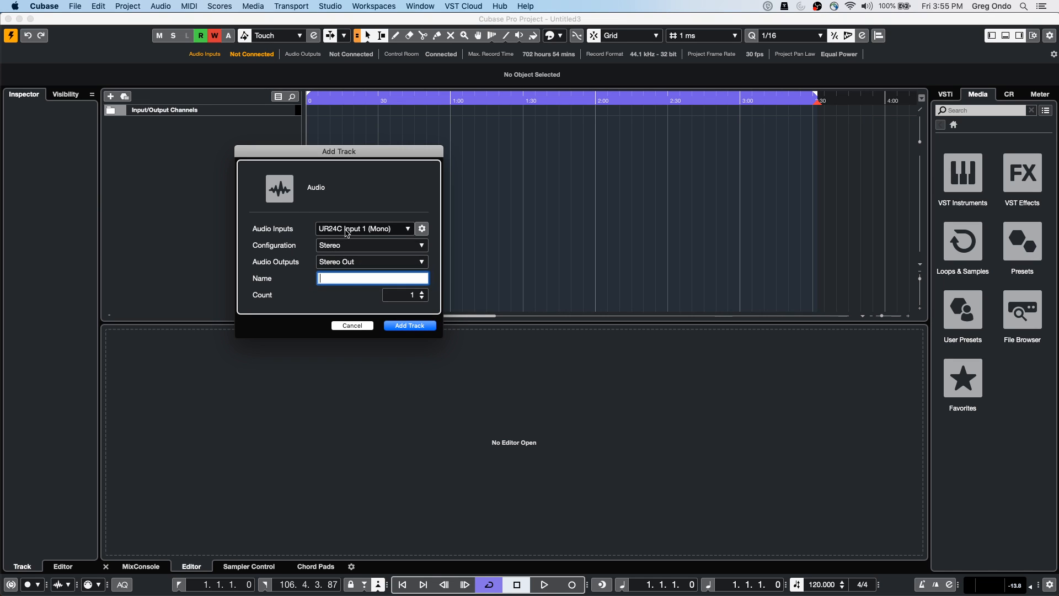
click(360, 246)
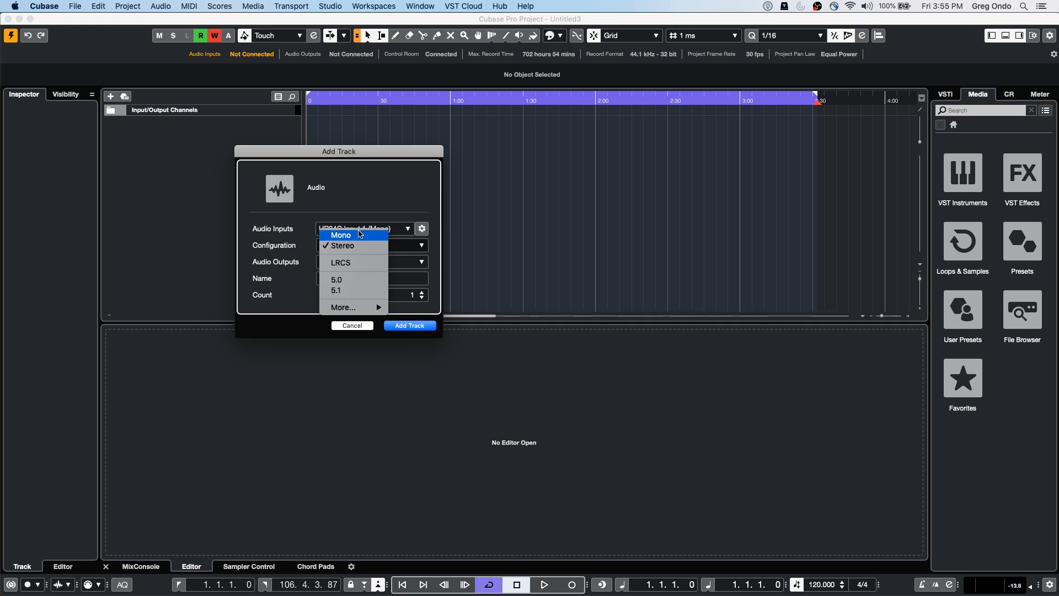
click(359, 239)
click(414, 297)
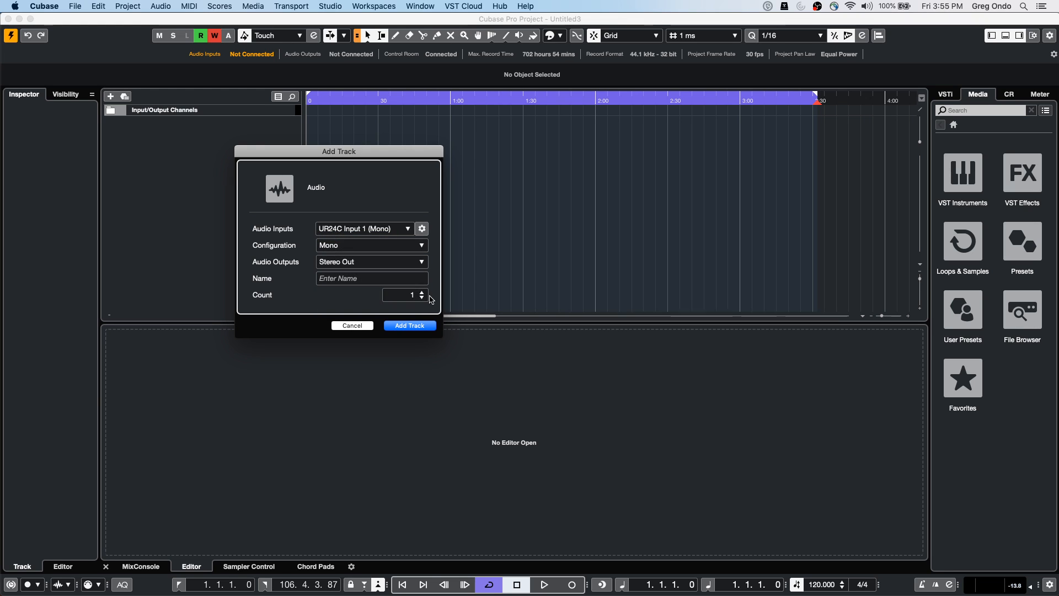
click(421, 292)
click(421, 292)
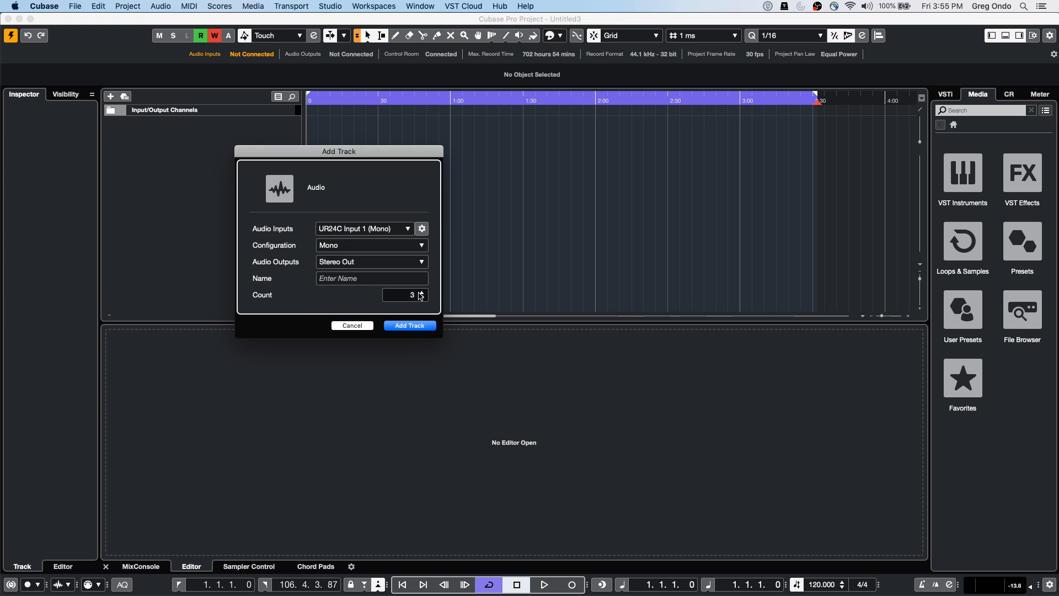
click(422, 298)
click(412, 297)
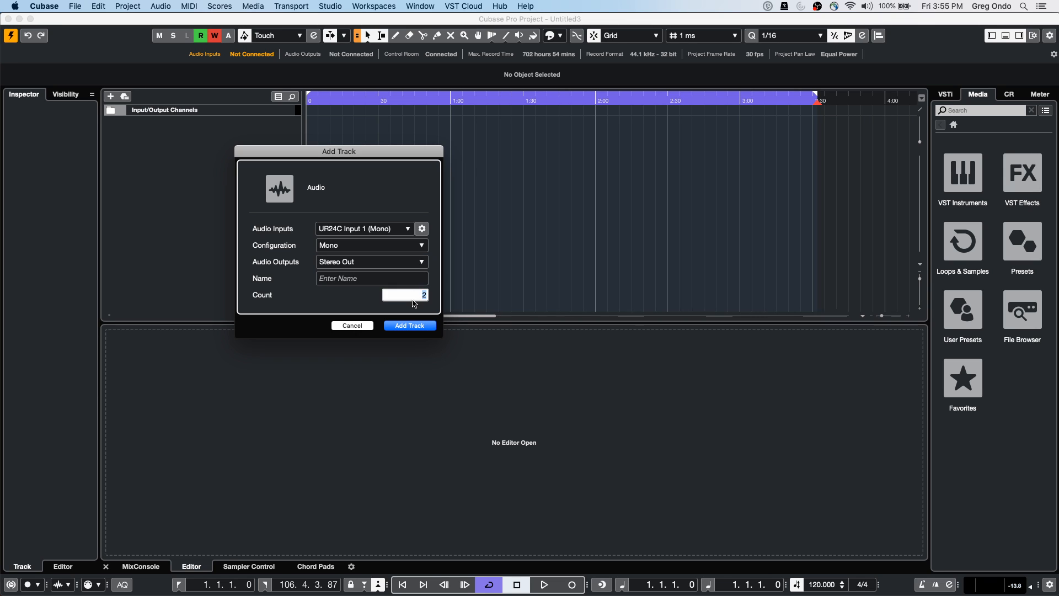
text(4)
key(Return)
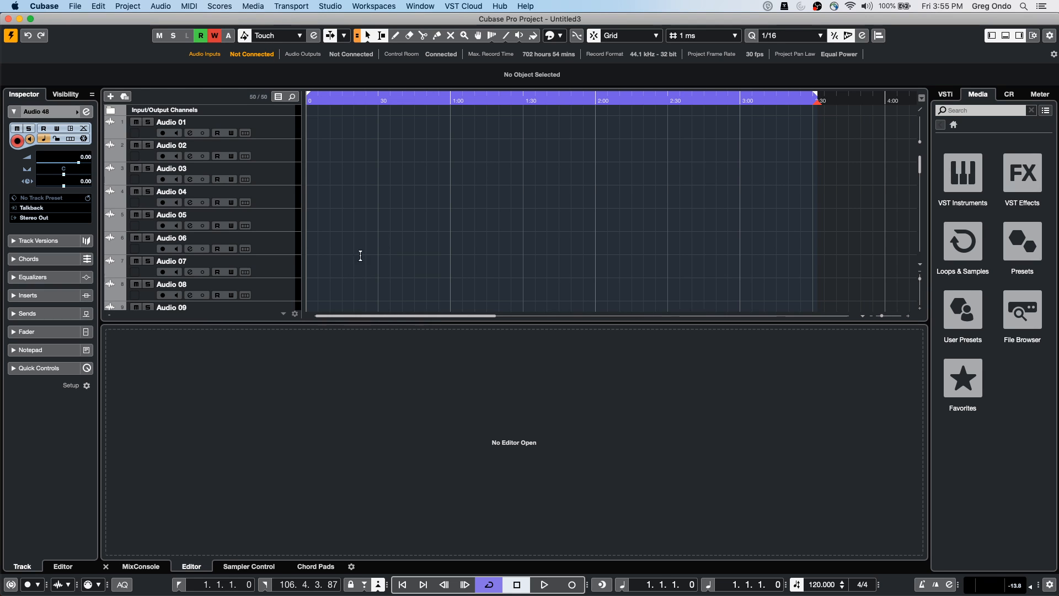
Select every track from Audio 01 through Audio 48
scroll(270, 225, down, 20)
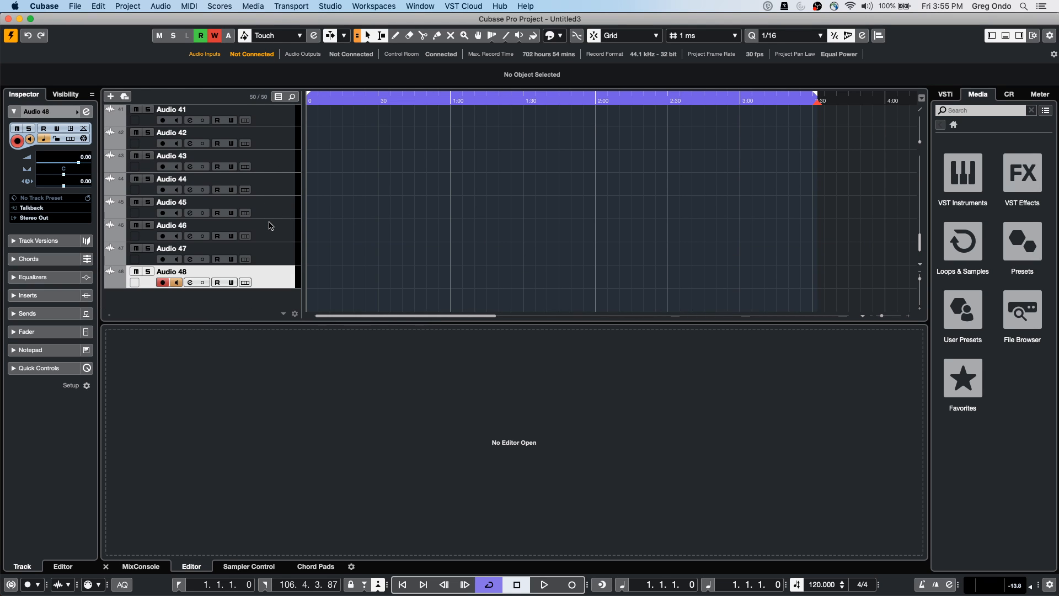
click(277, 118)
scroll(269, 205, up, 1)
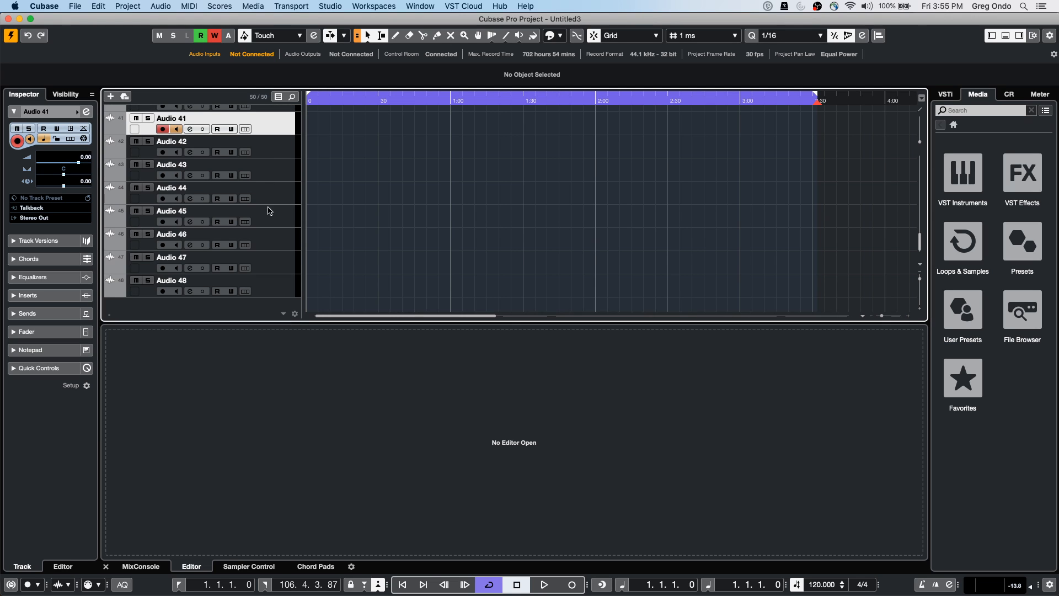
scroll(265, 303, down, 1)
scroll(262, 245, up, 10)
scroll(263, 247, down, 10)
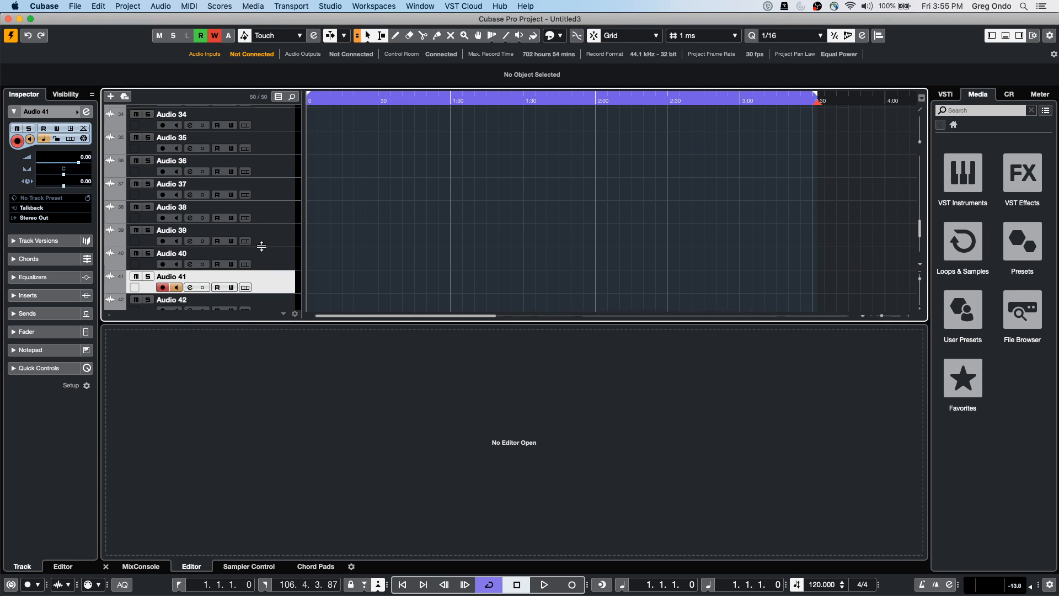
click(259, 284)
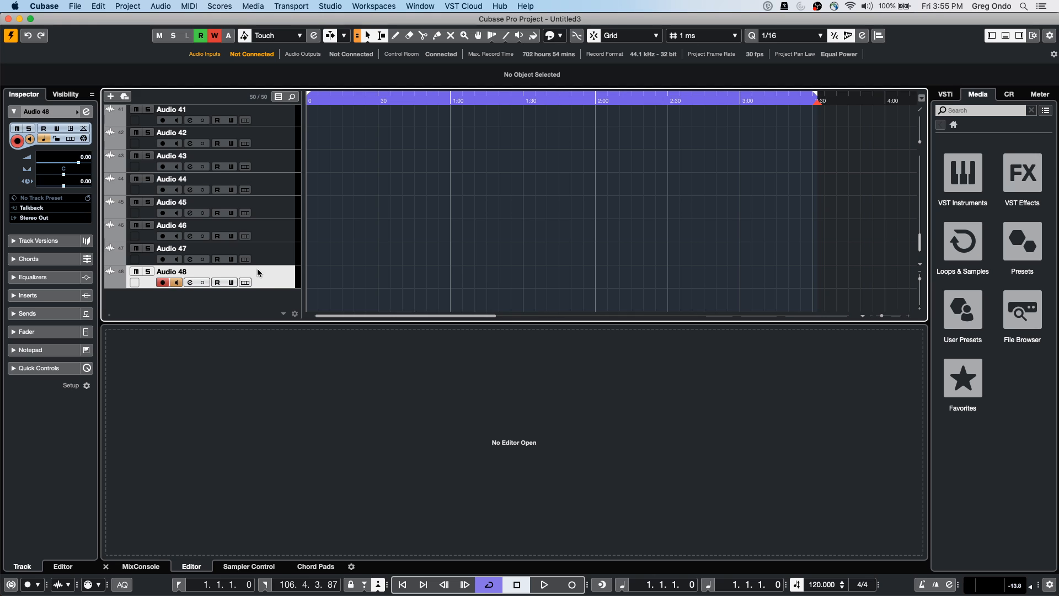
scroll(260, 273, up, 15)
shift+click(262, 127)
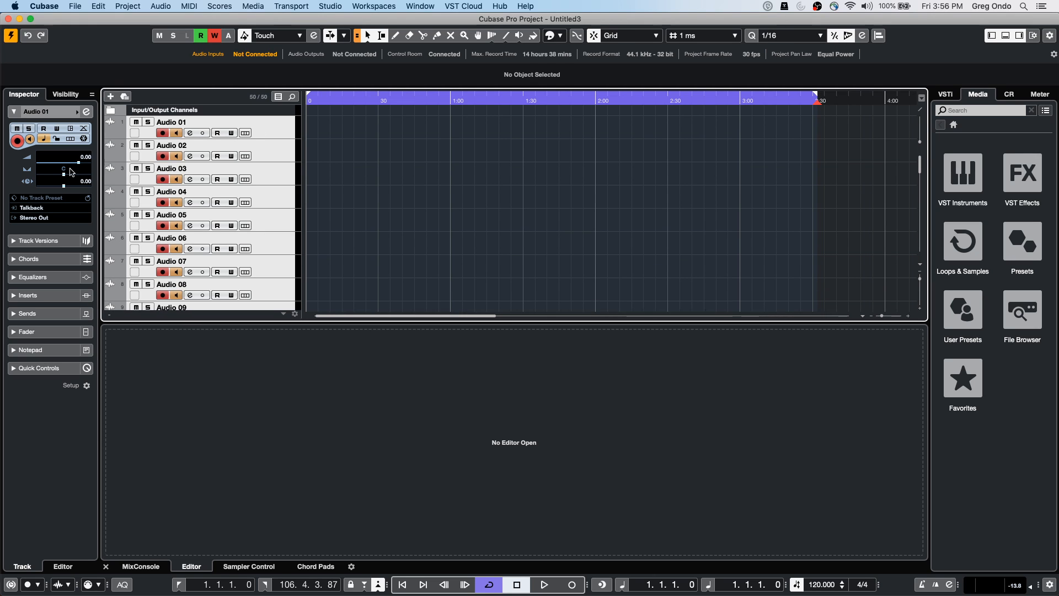
Move the selected tracks into a new folder and show the MixConsole in the lower zone
right_click(259, 128)
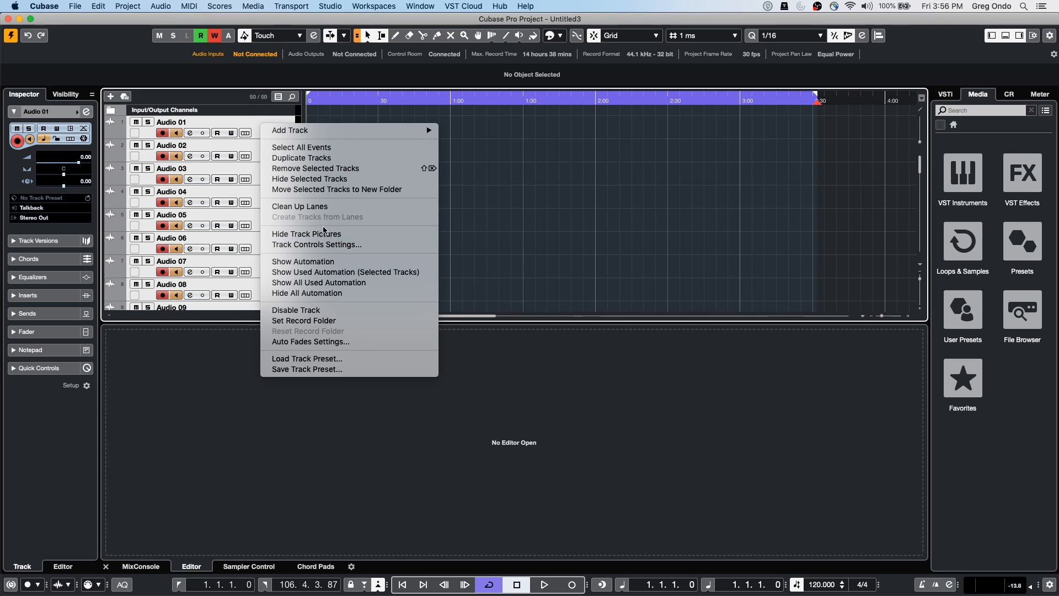
click(337, 190)
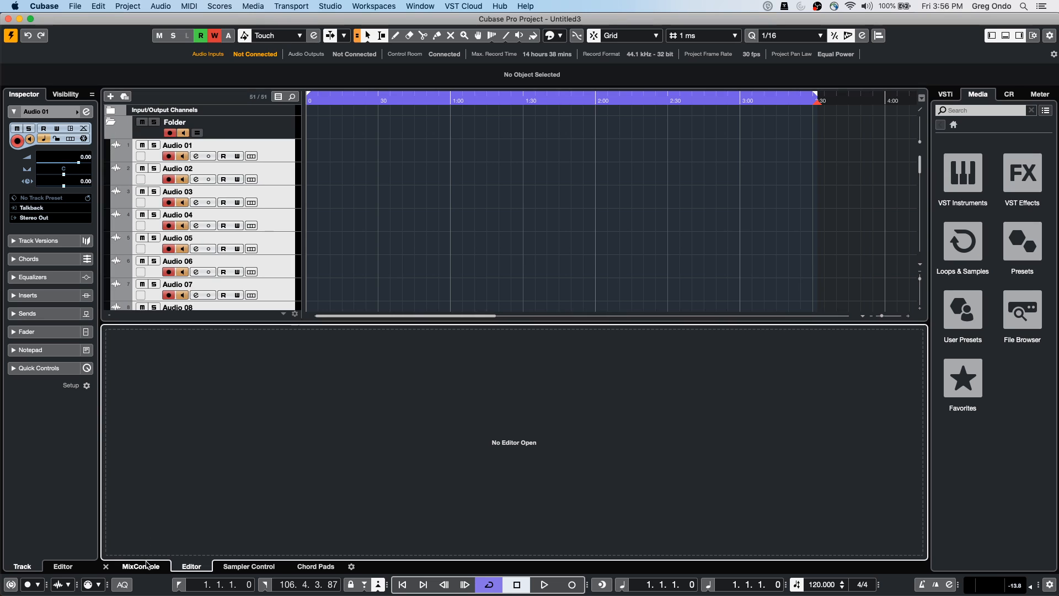
click(141, 567)
click(196, 134)
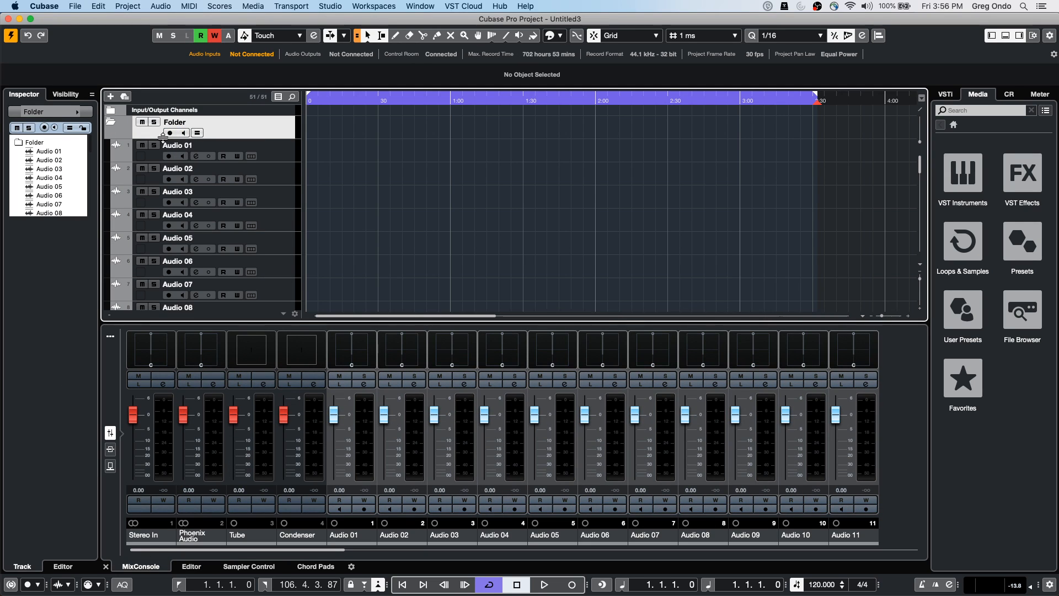
Toggle the folder track's record-enable and input monitoring for all its tracks
click(170, 134)
click(169, 134)
click(183, 134)
click(169, 134)
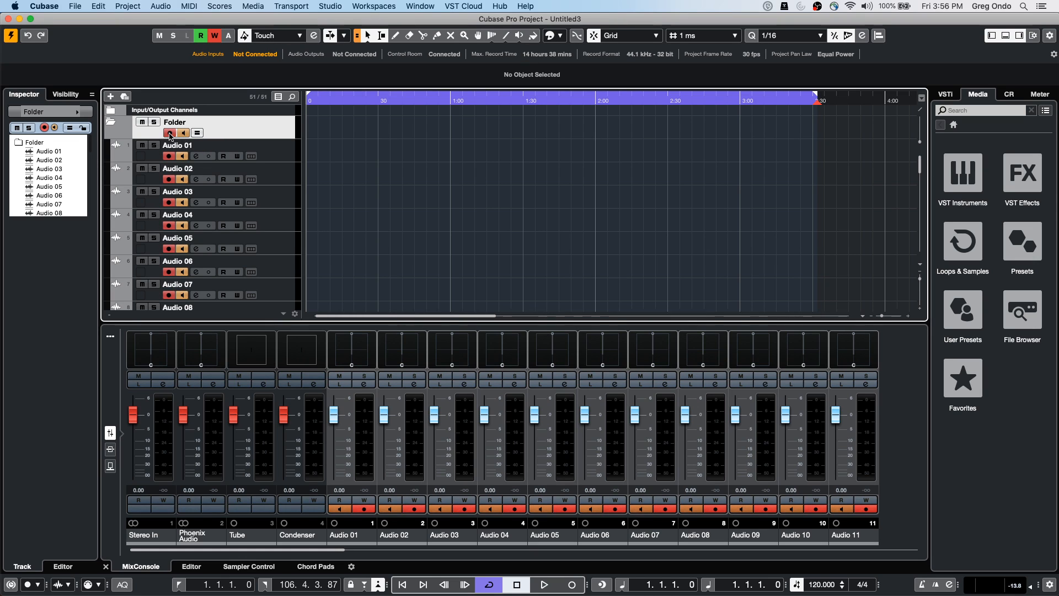
click(170, 133)
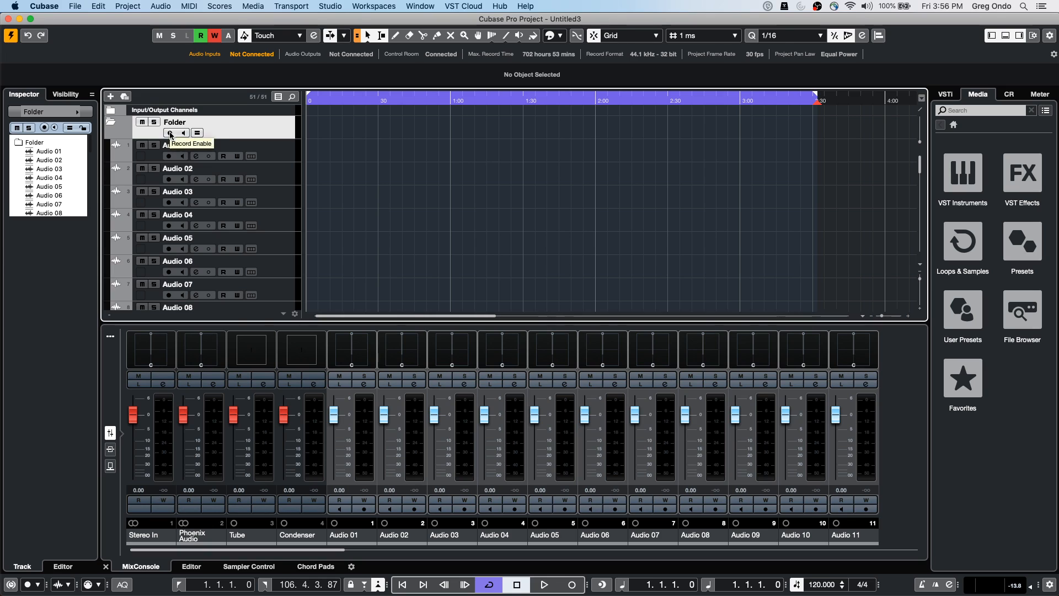
click(169, 133)
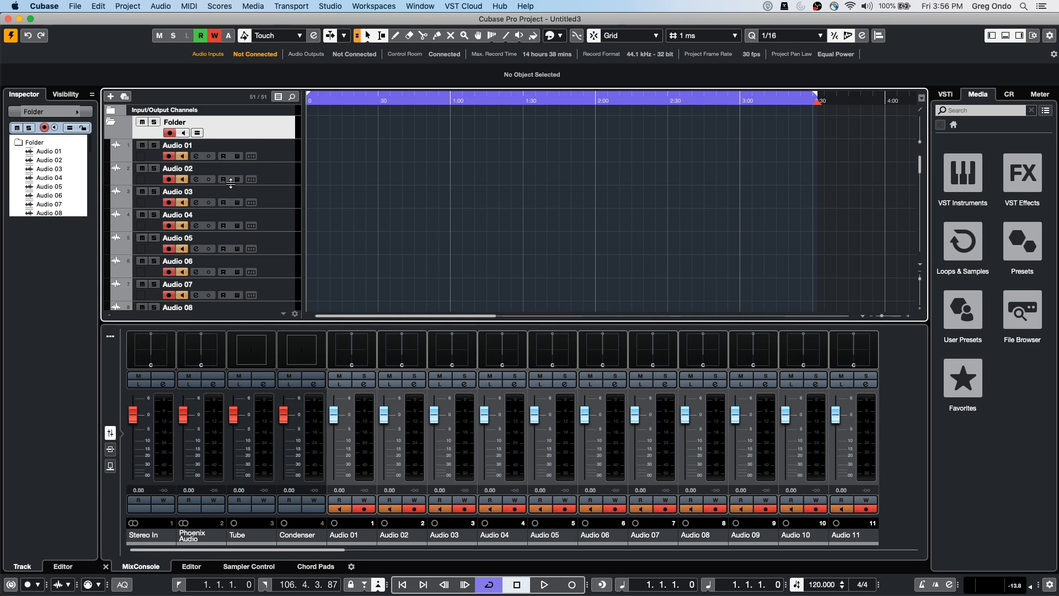
Rename the first six audio tracks UYFUYF, UYF, OUYFOUYF, OUYFOY, OUYFOYF and O8YF
double_click(191, 146)
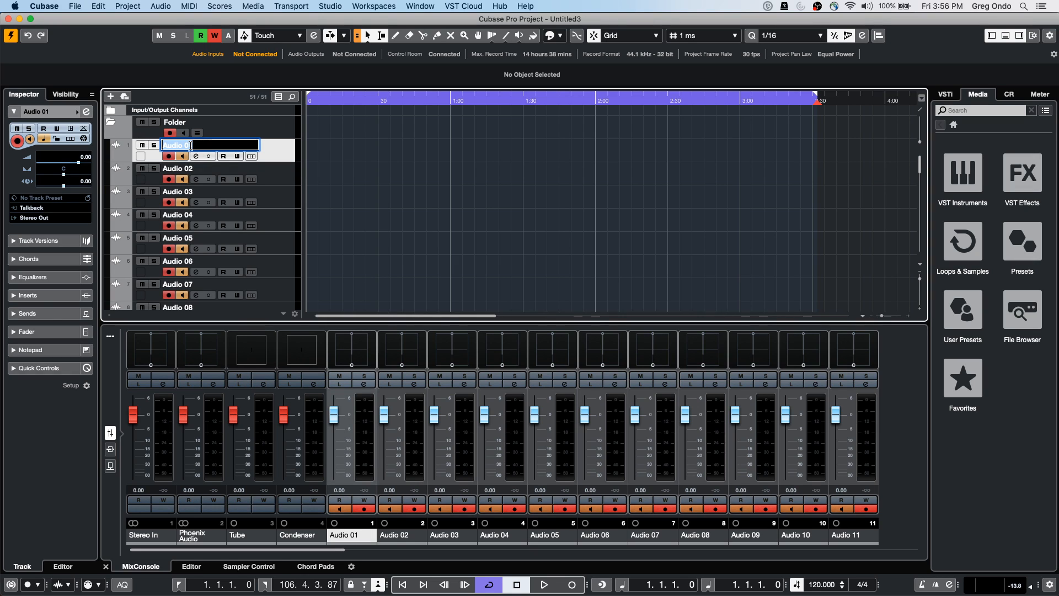
text(UYFUYF)
key(Tab)
text(UYF)
key(Tab)
text(OUYFOUYF)
key(Tab)
text(OUYFOY)
key(Tab)
text(OUYFOYF)
key(Tab)
key(Tab)
text(O8YF)
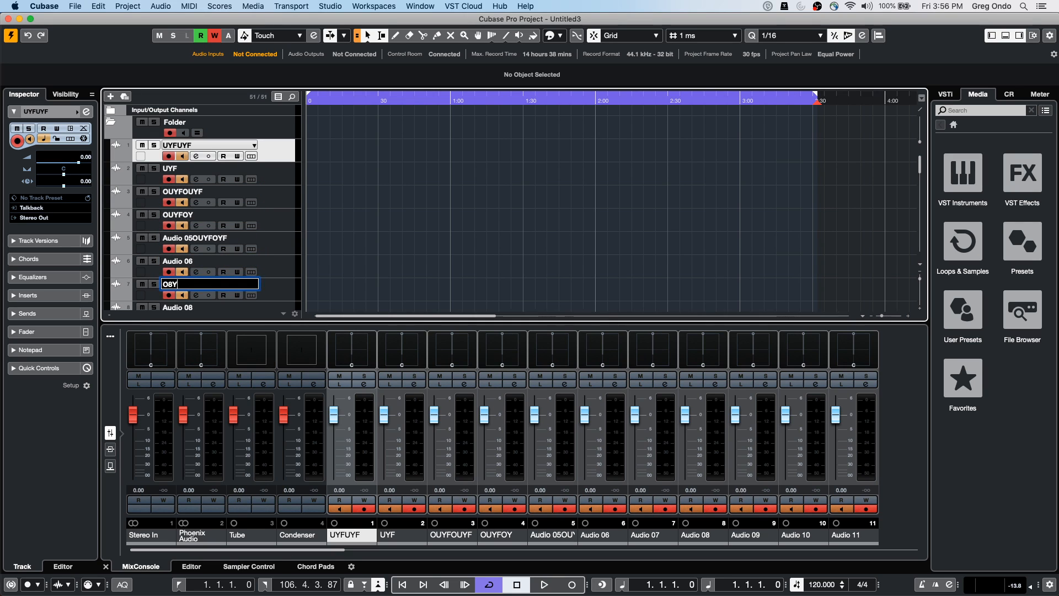
key(Tab)
Rename the following tracks O8YUF, O8YFO8YF, OUYF, OUYF, OYUF, UYF, OUYF and OYUF
text(O8YUF)
key(Tab)
text(O8YFO8YF)
key(Tab)
text(OUYF)
key(Tab)
text(OUYF)
key(Tab)
text(OYUF)
key(Tab)
text(UYF)
key(Tab)
text(OUYF)
key(Tab)
text(OYUF)
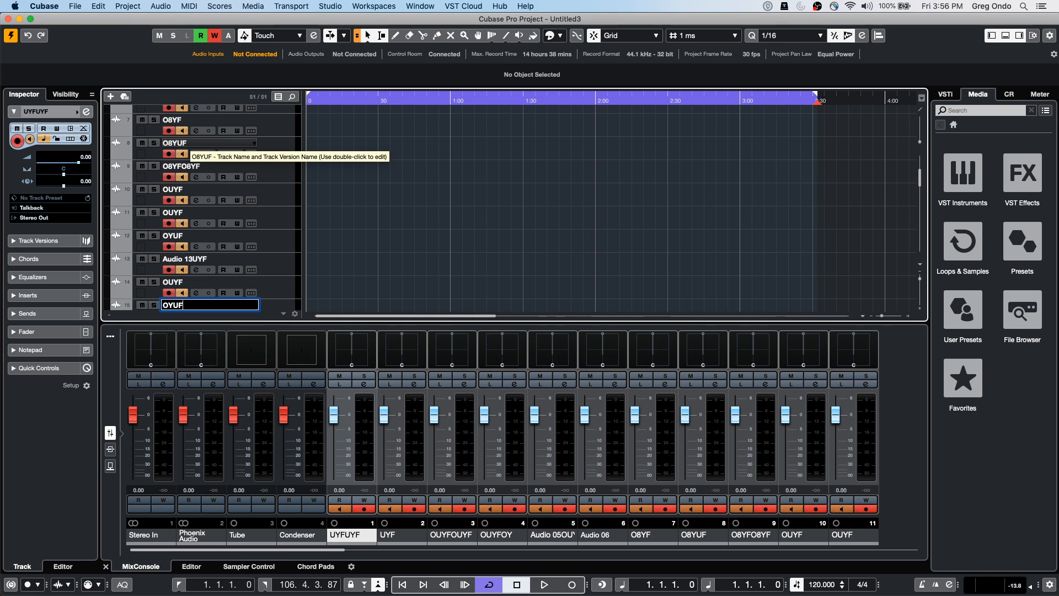
click(75, 6)
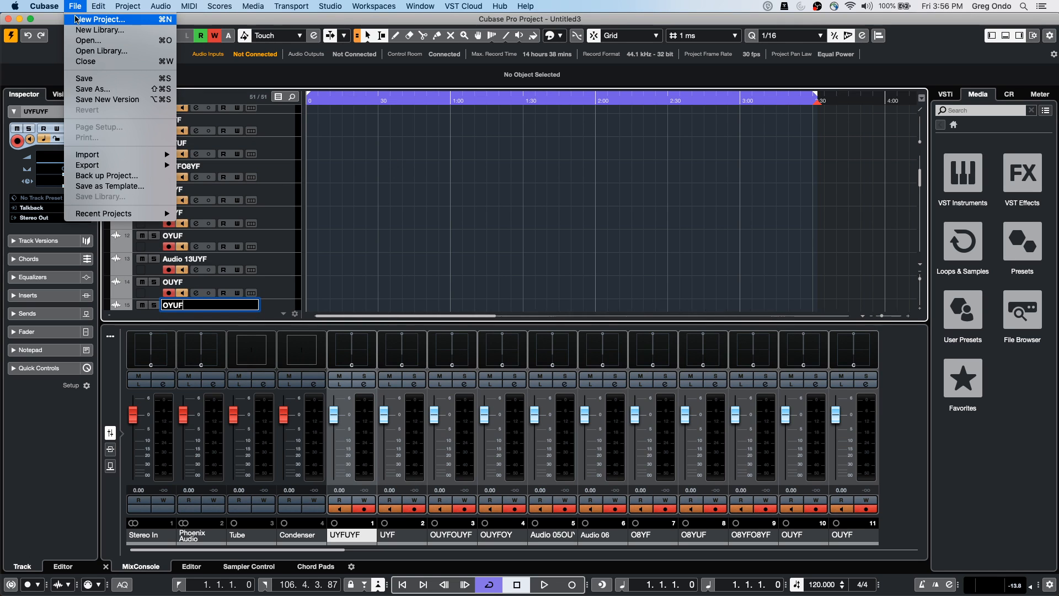
click(75, 23)
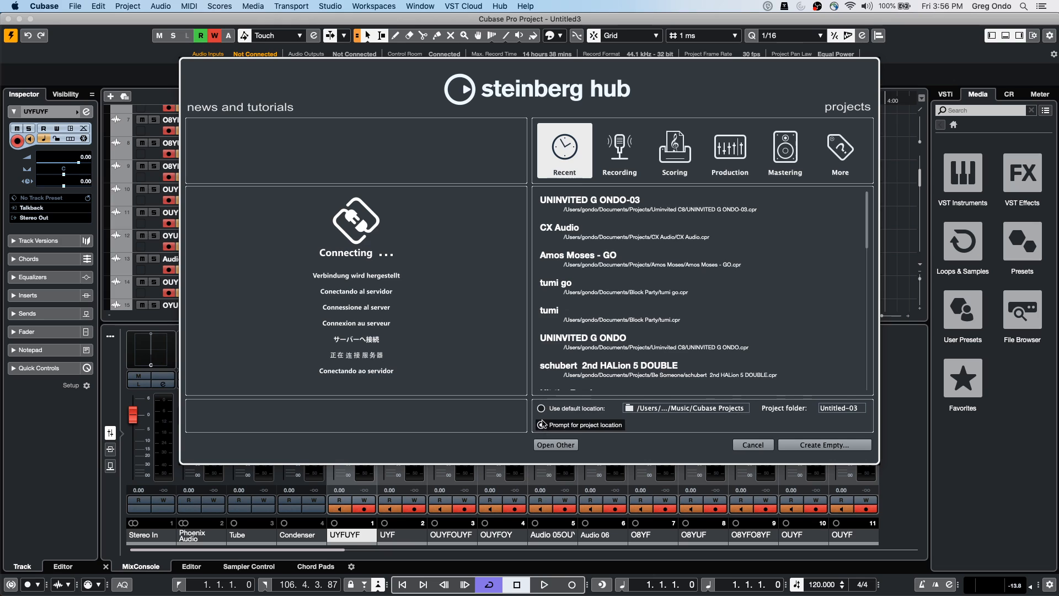
click(548, 409)
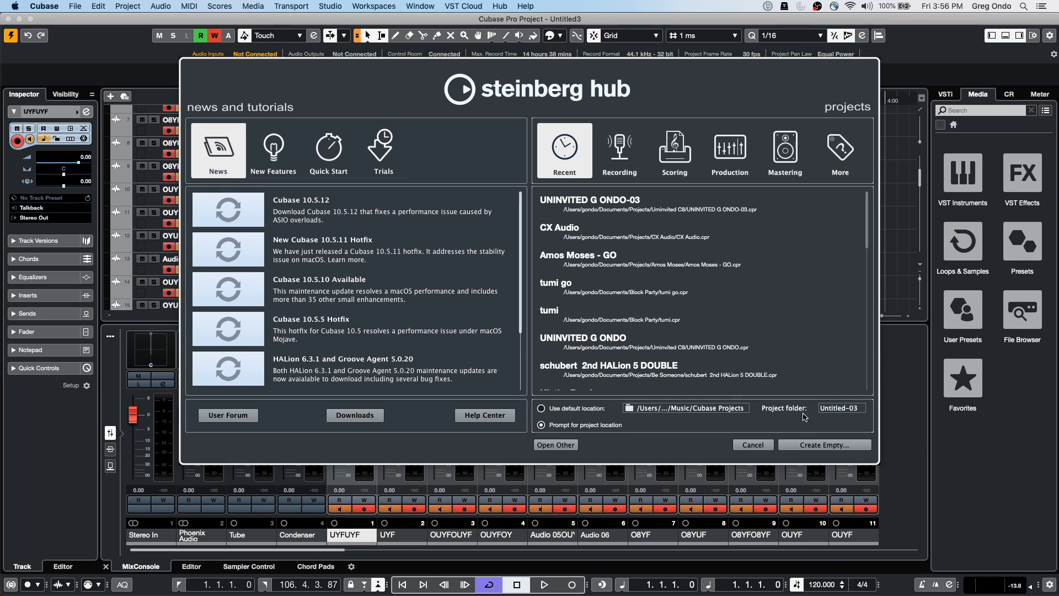
click(798, 445)
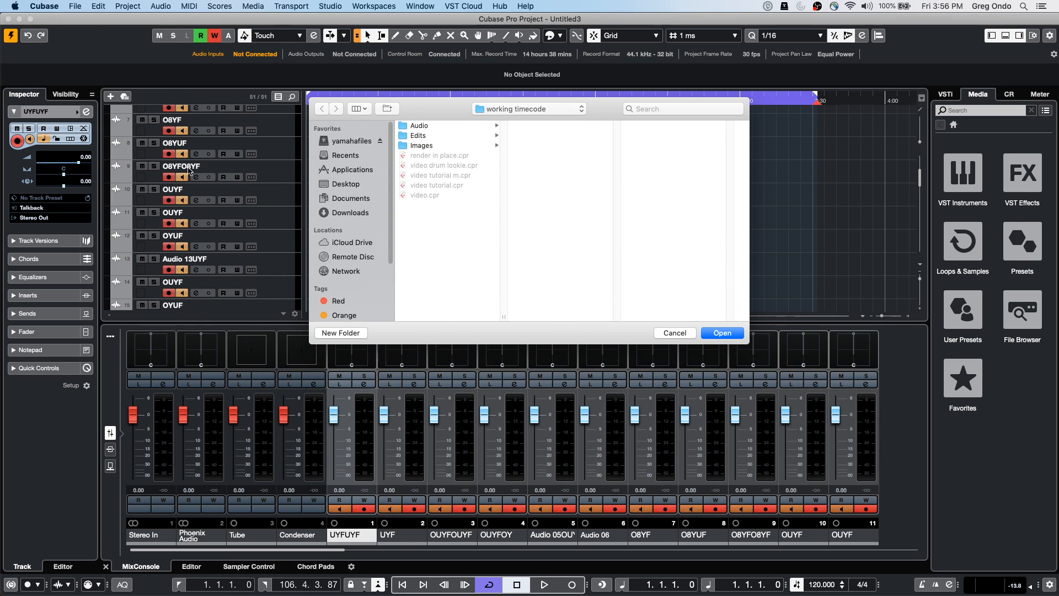
click(669, 332)
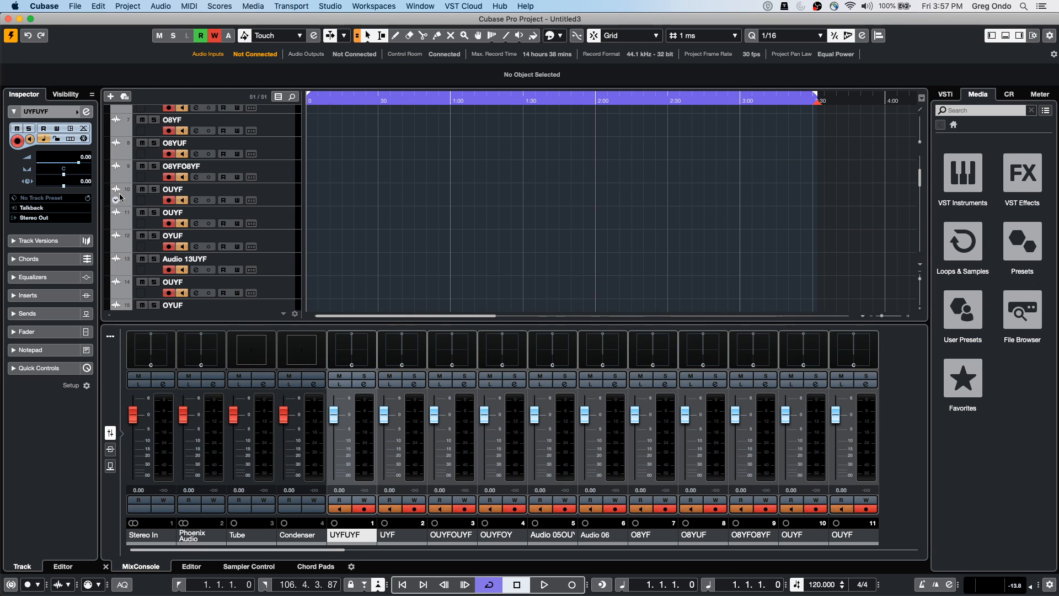
Switch the timeline ruler display to Bars+Beats
scroll(282, 150, up, 5)
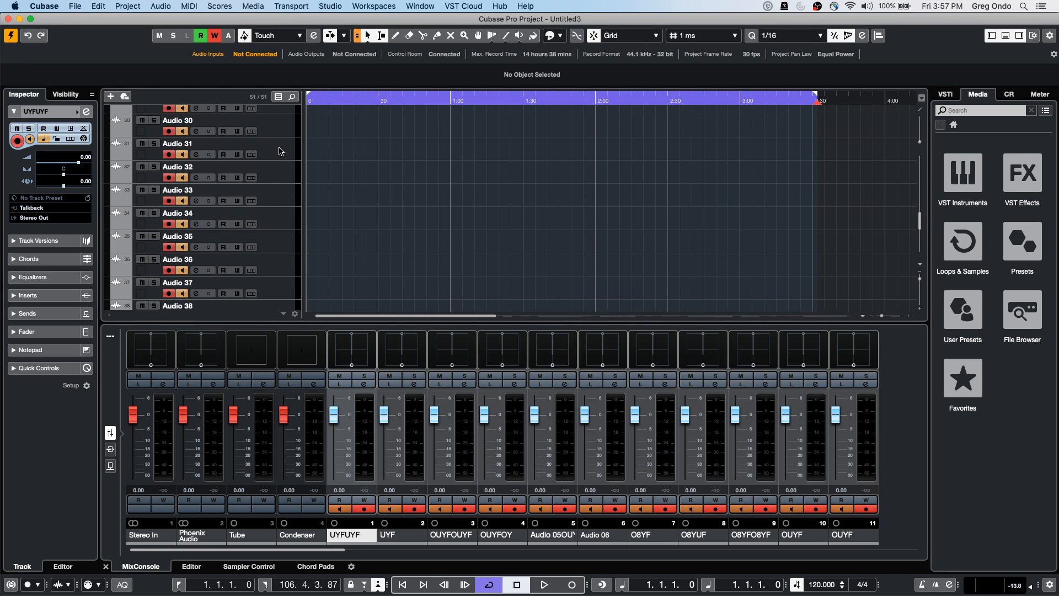
right_click(350, 104)
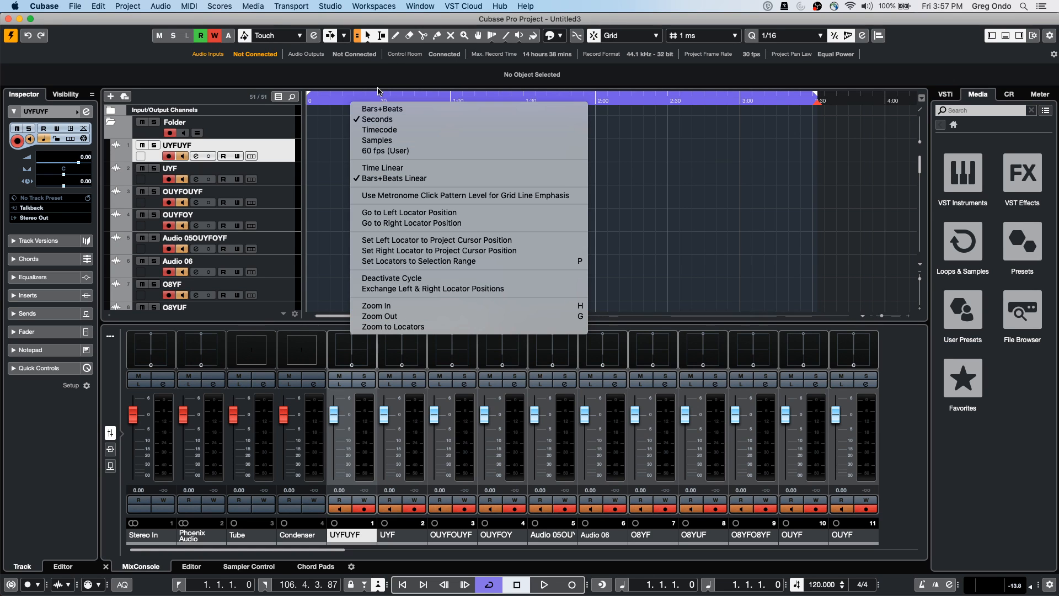
click(381, 109)
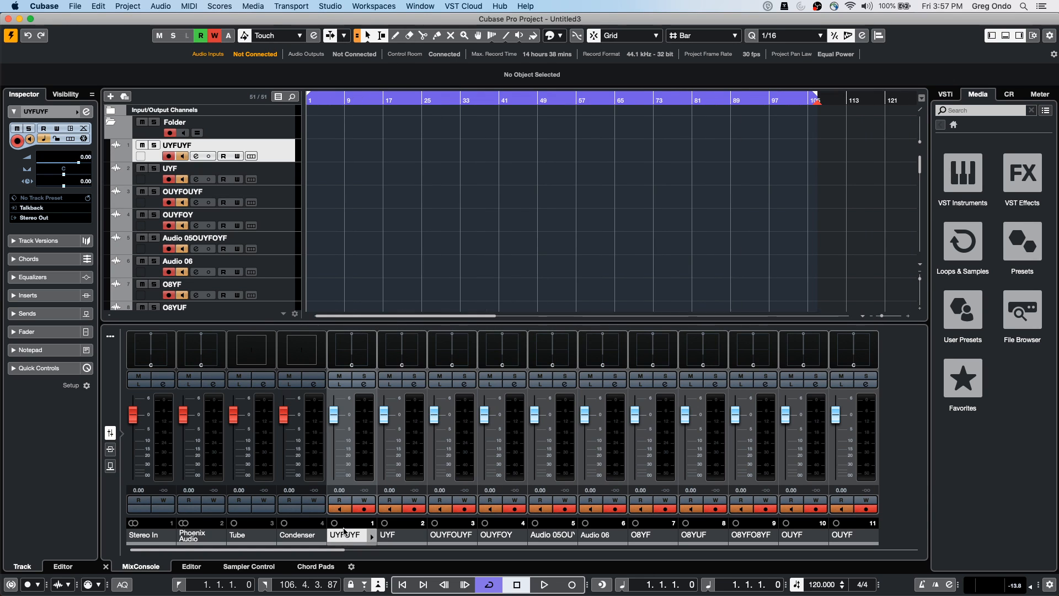
Lower the Stereo In channel level to -3.61 and show the MixConsole toolbar
click(331, 552)
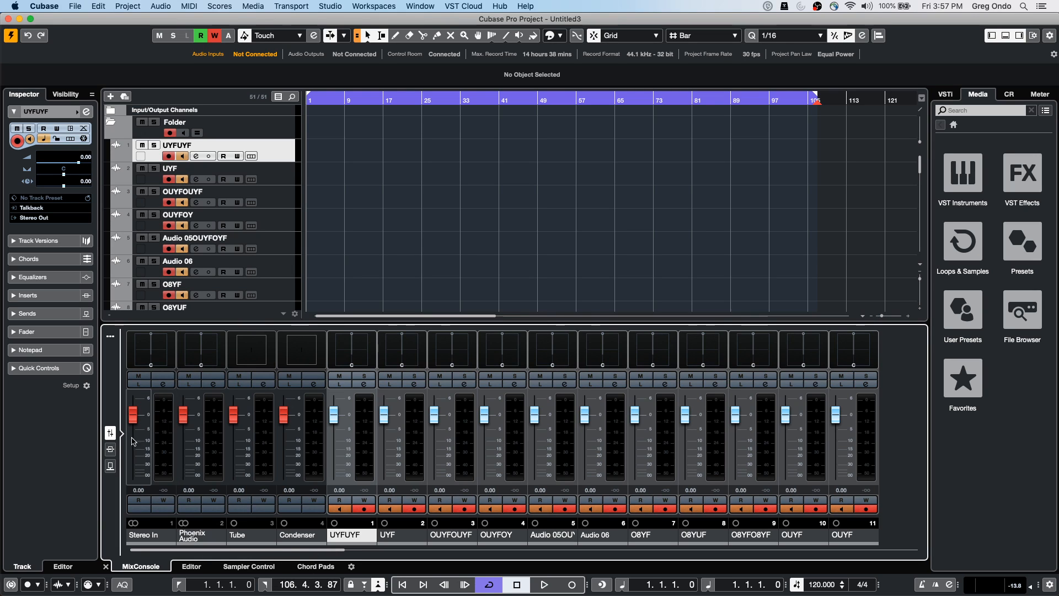
click(163, 442)
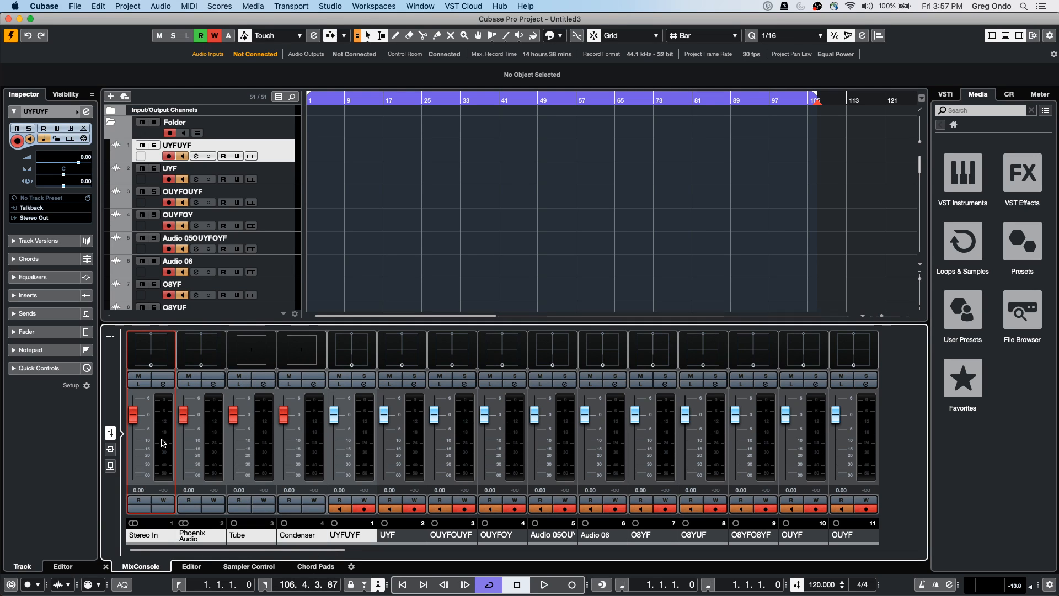
click(164, 443)
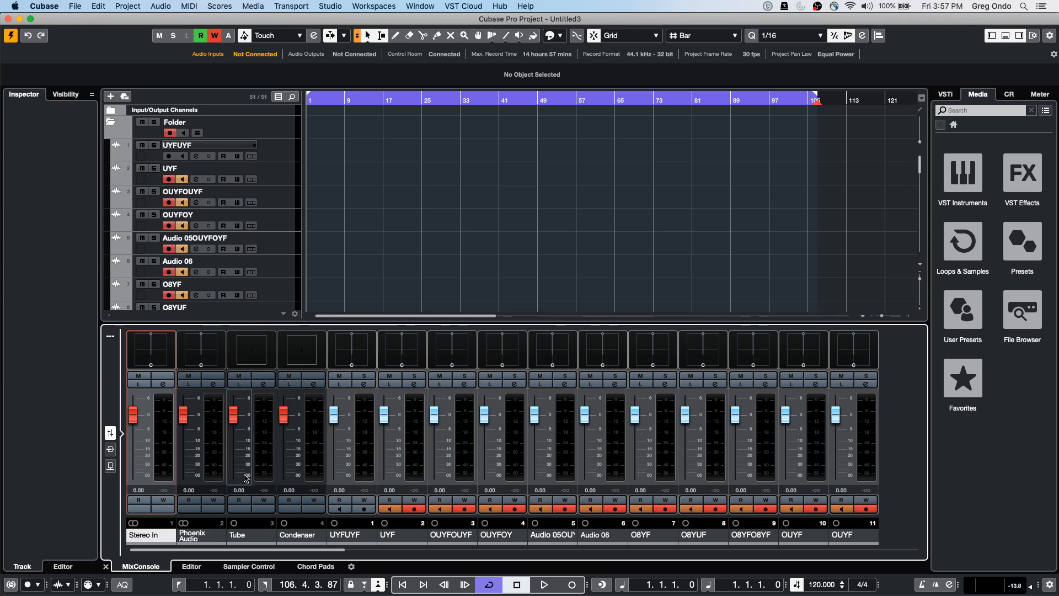
click(316, 433)
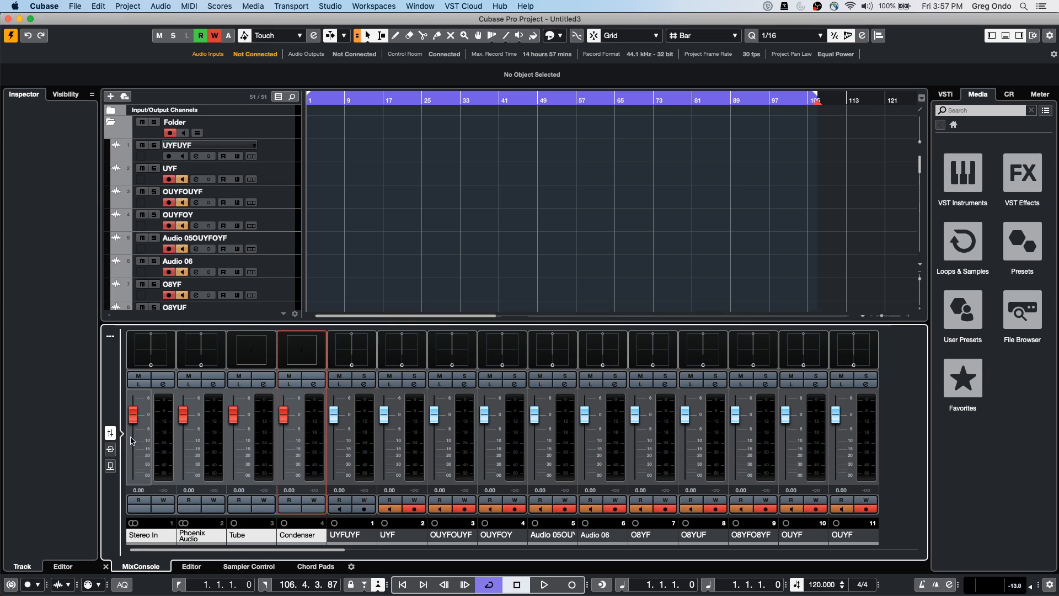
mouse_move(133, 421)
mouse_down()
mouse_move(134, 433)
mouse_move(134, 422)
mouse_up()
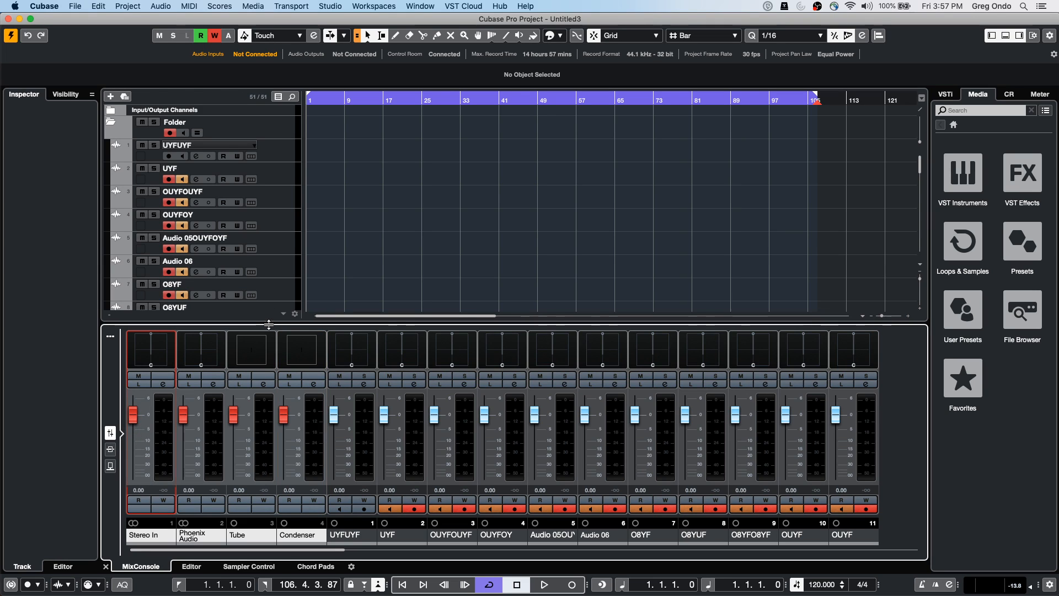
click(110, 336)
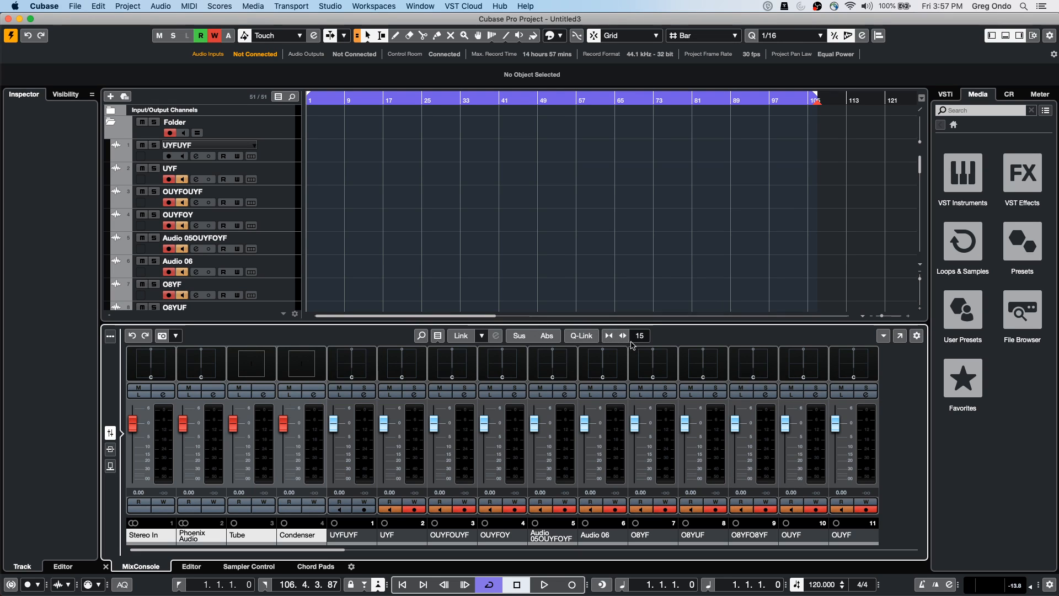
click(590, 338)
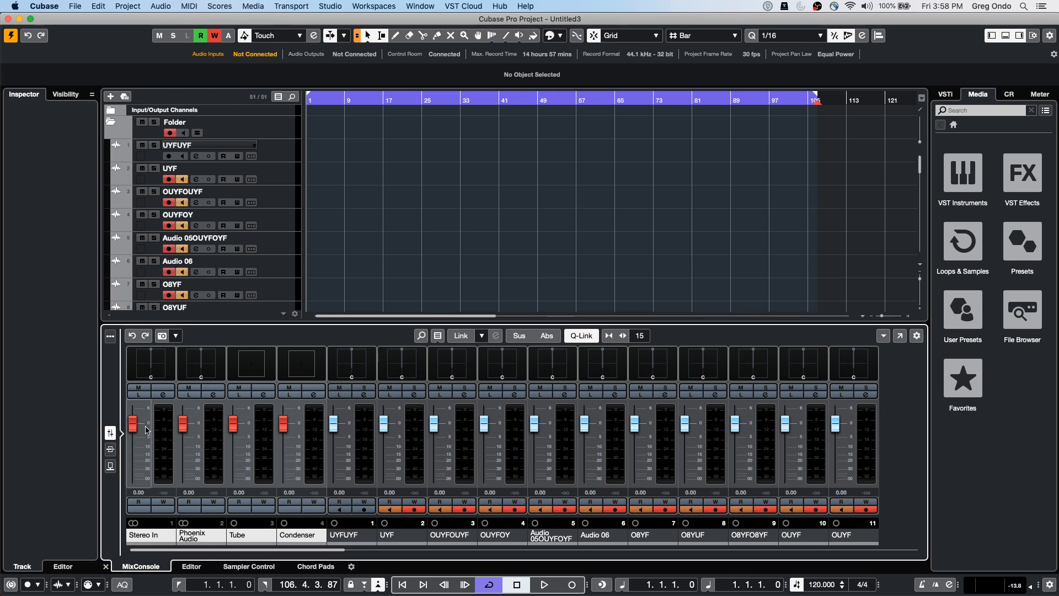
mouse_move(129, 425)
mouse_down()
mouse_move(134, 442)
mouse_move(134, 430)
mouse_up()
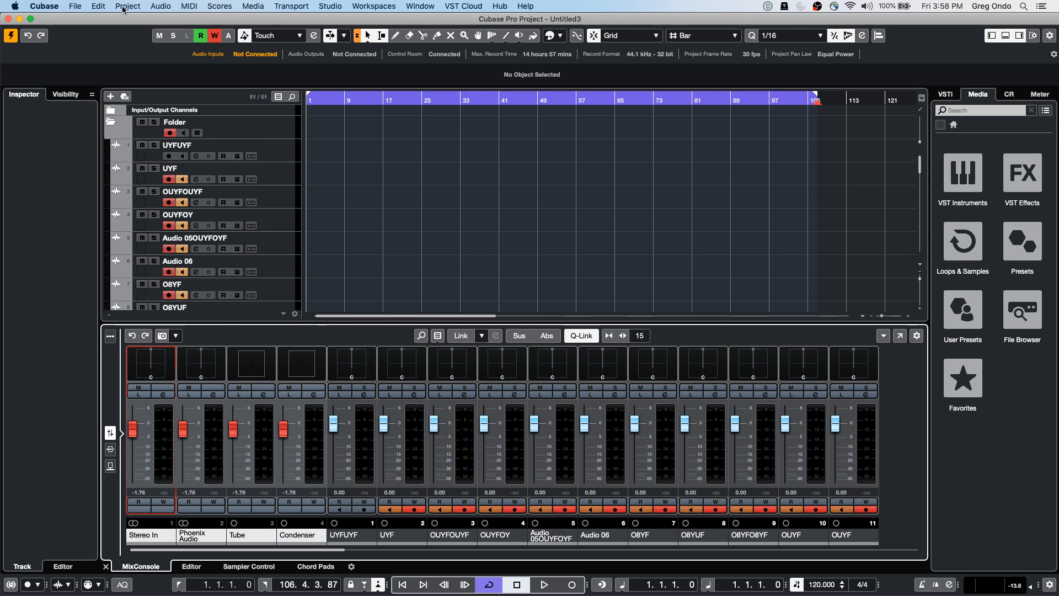
click(75, 6)
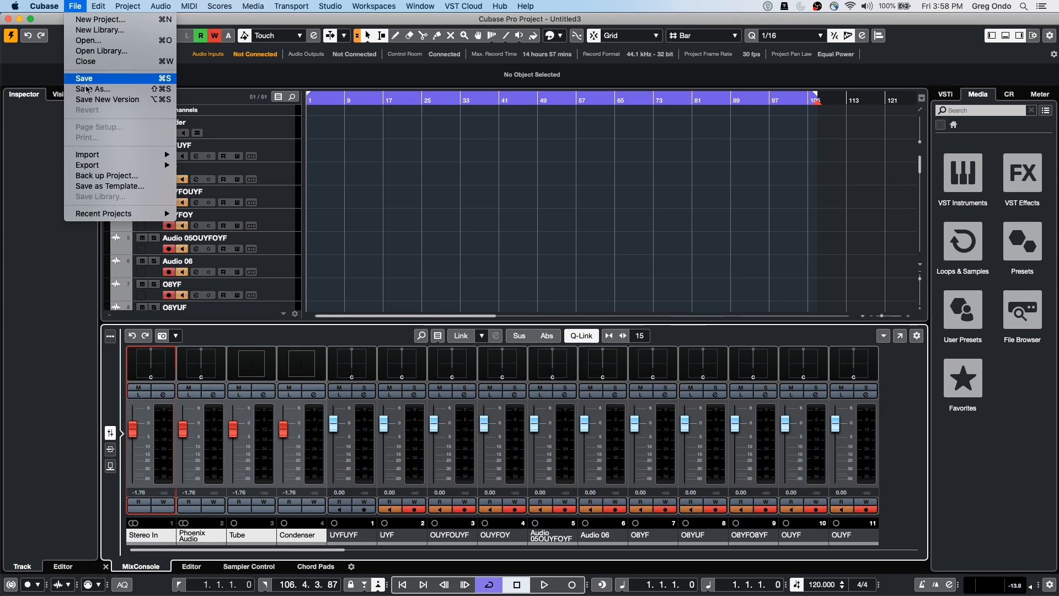
mouse_move(110, 165)
click(446, 168)
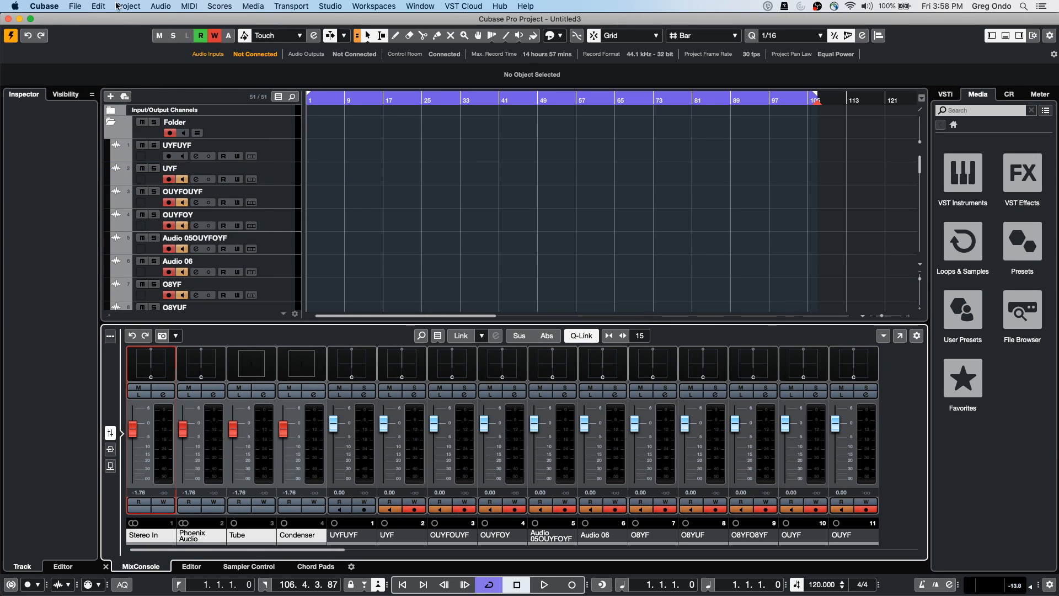
click(75, 6)
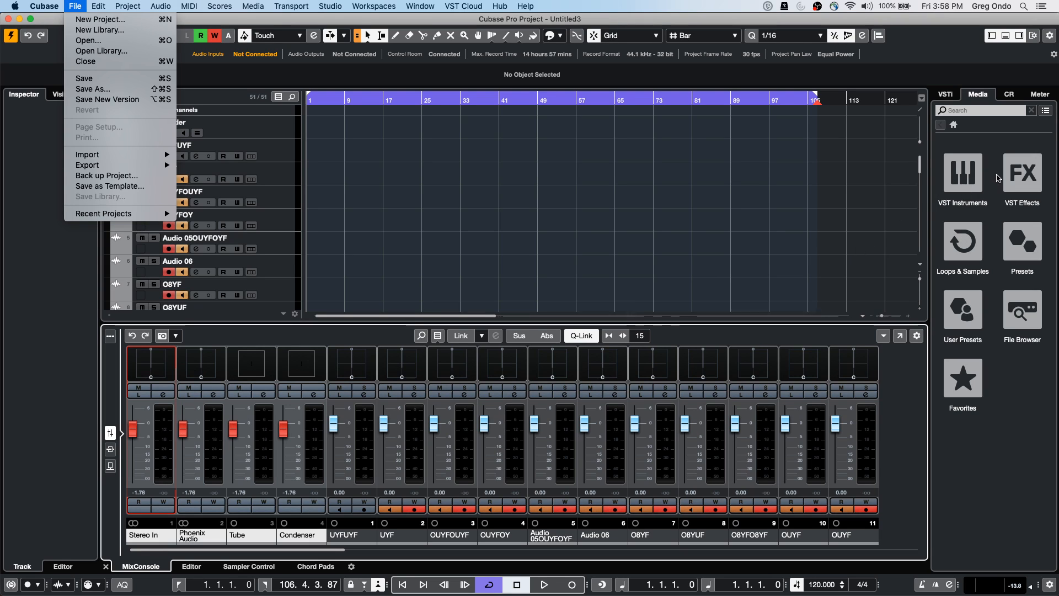
Drag Groove Agent SE from VST Instruments into the track list and shift its window left
click(958, 178)
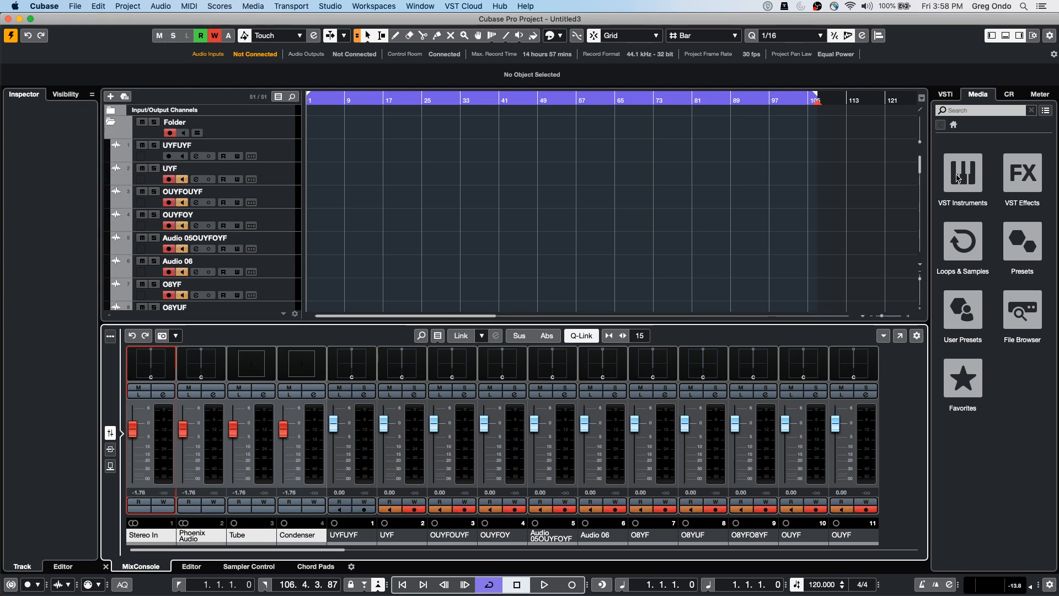
click(958, 178)
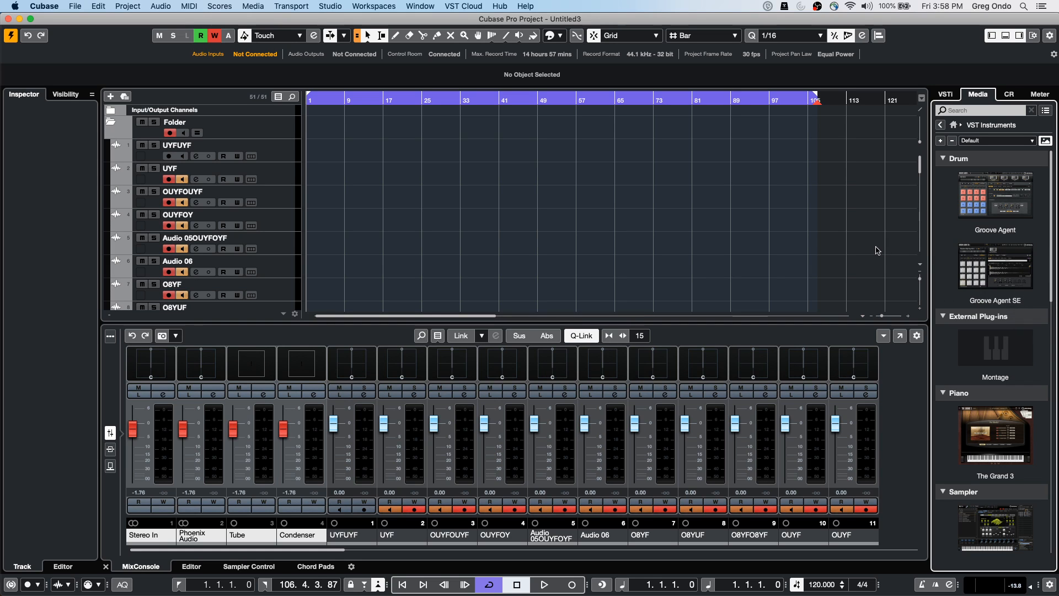
drag(988, 264, 258, 123)
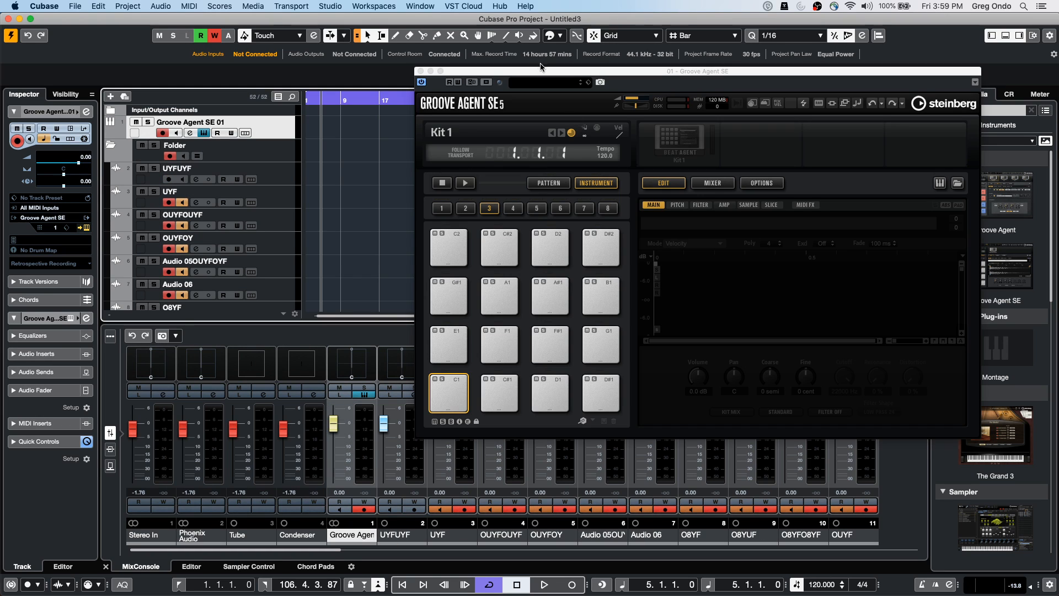
drag(557, 72, 350, 71)
Load the Forget The Past kit into the empty slot and briefly audition it
click(472, 136)
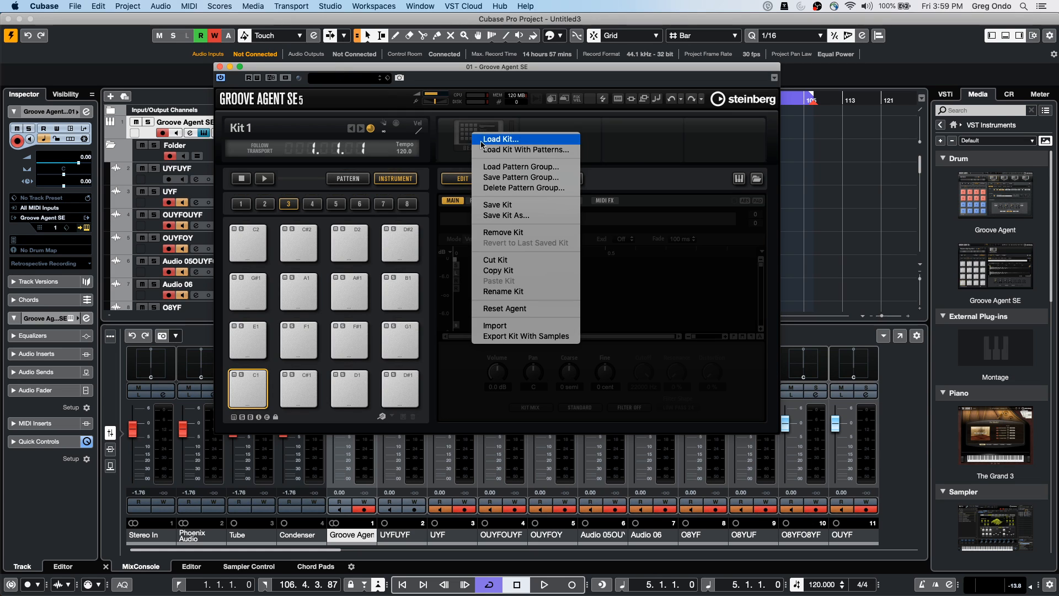
click(490, 149)
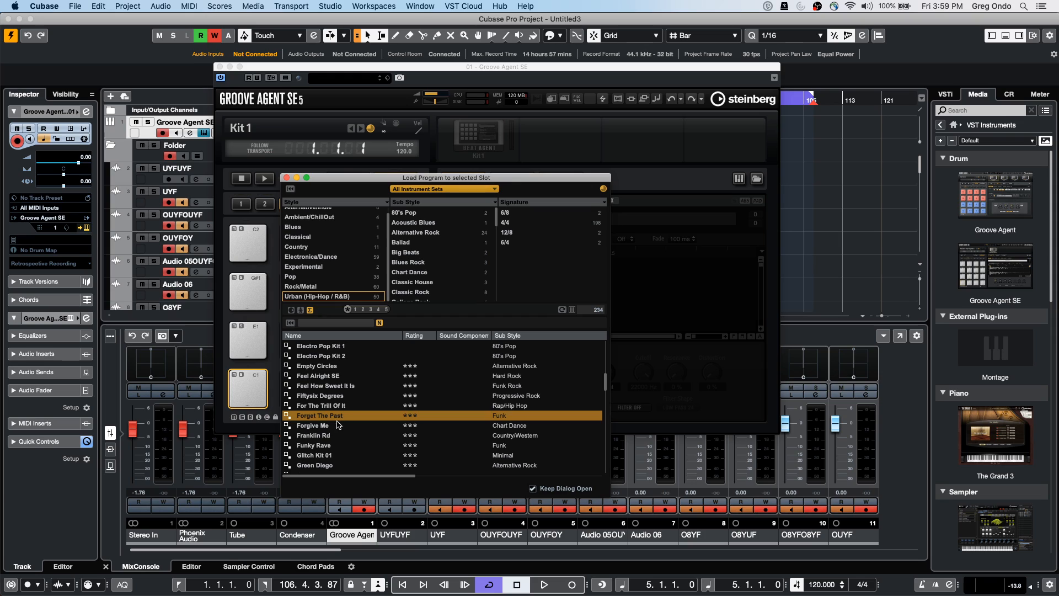
double_click(344, 420)
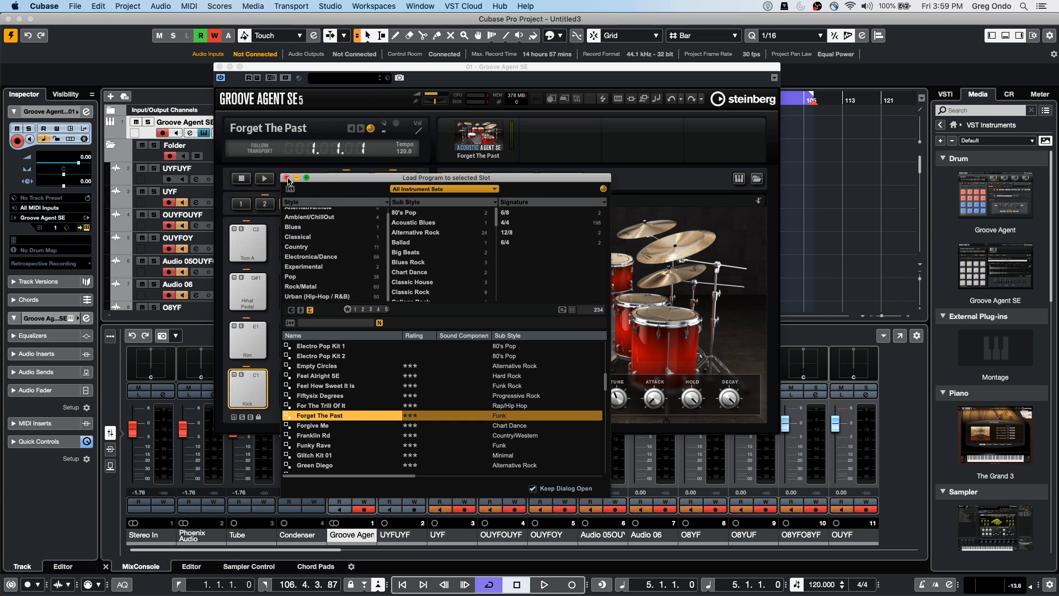
click(286, 177)
click(265, 178)
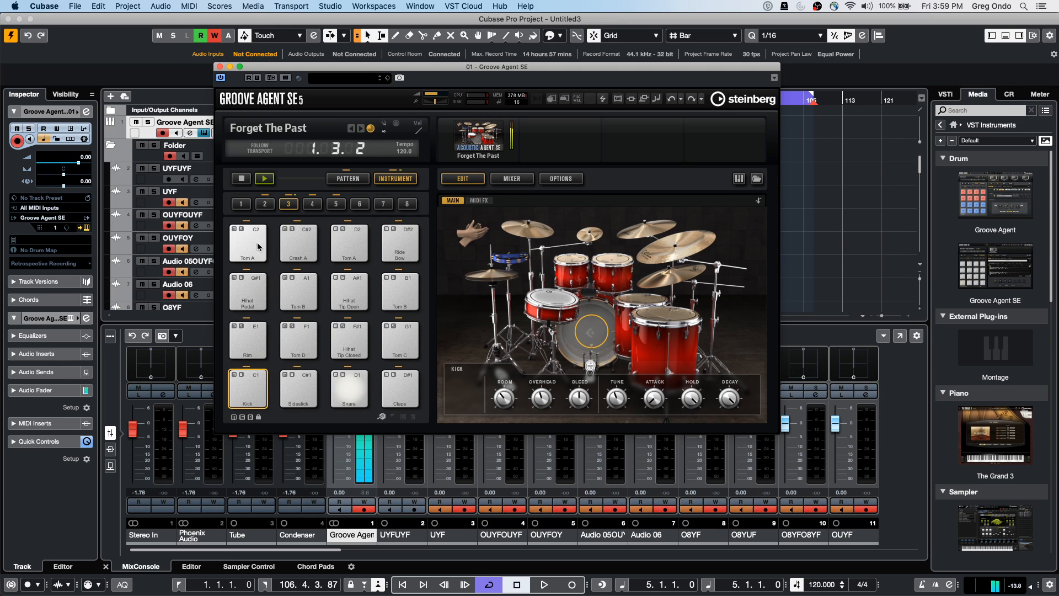
click(264, 179)
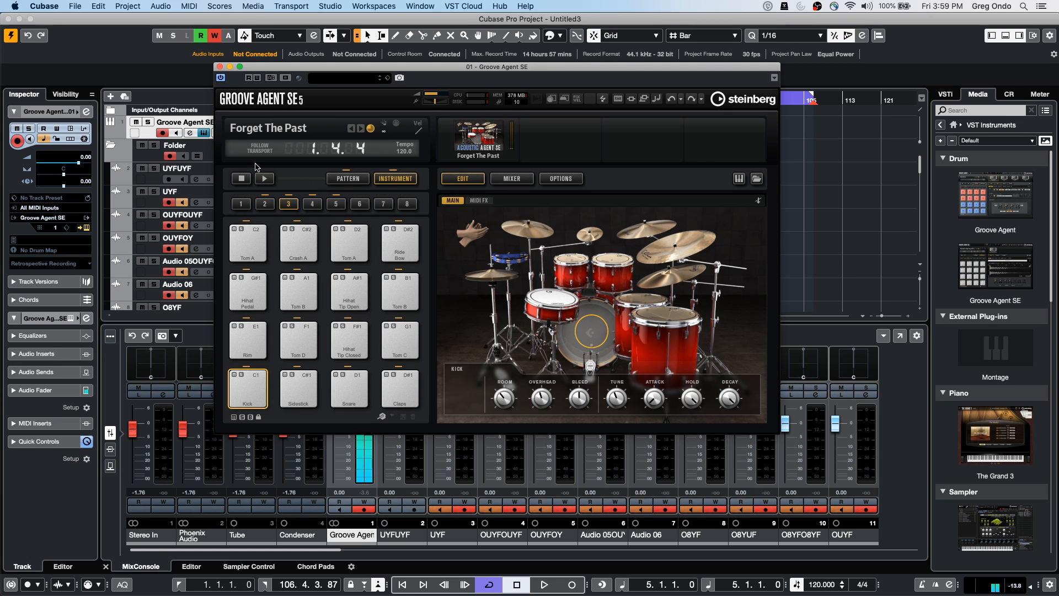
Switch to the pattern pads and play the Main 1 pattern
click(347, 179)
click(389, 180)
click(349, 180)
click(388, 180)
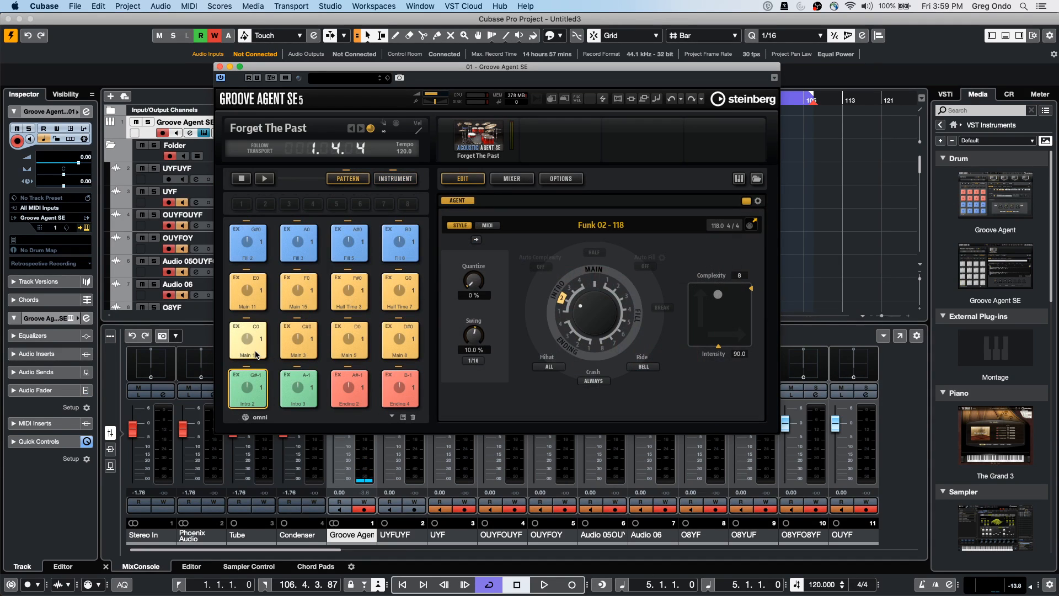
click(258, 342)
click(268, 180)
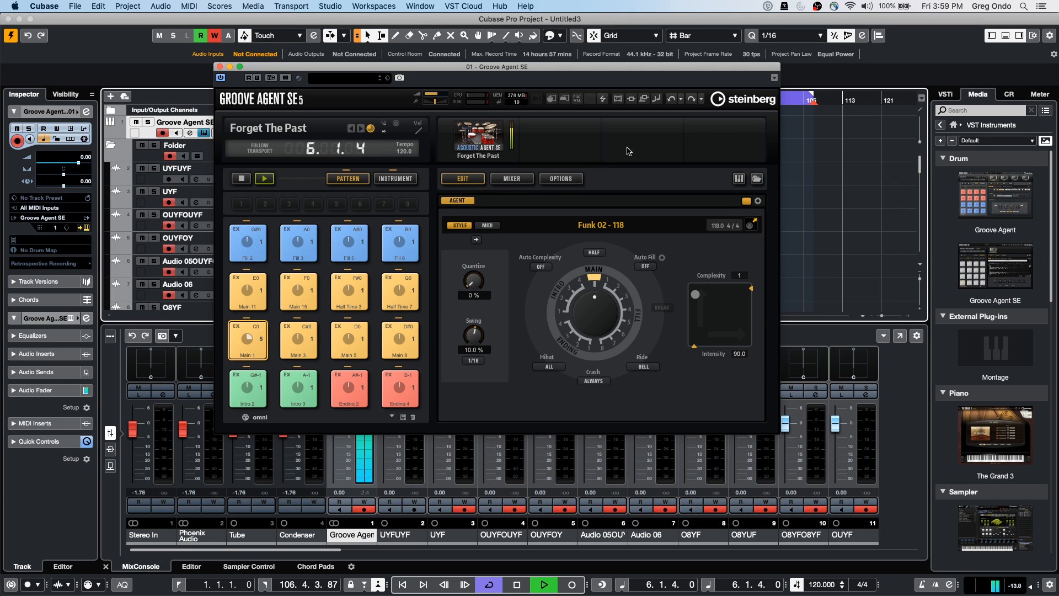
Raise the snare level, boost its high-mid EQ to 4.4 dB, enable low-mid, then stop playback
click(513, 179)
drag(493, 320, 492, 312)
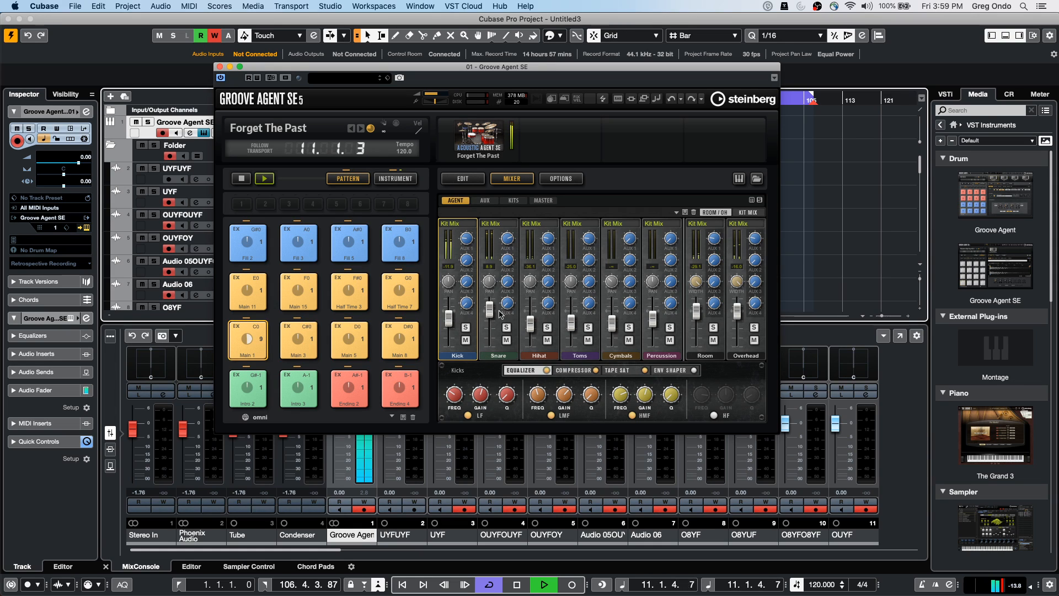
click(484, 345)
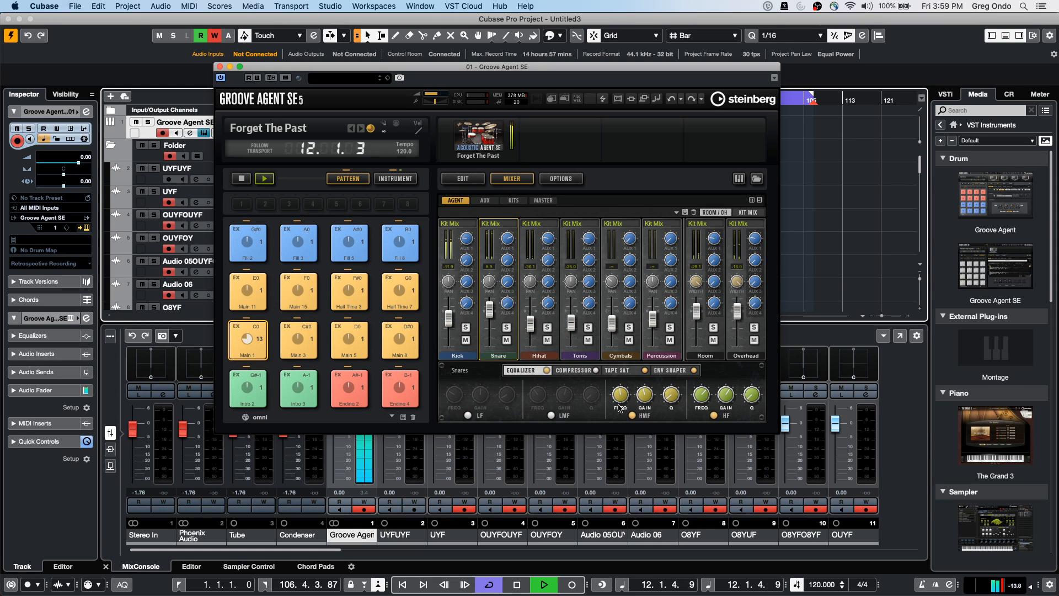
drag(649, 401, 651, 384)
click(551, 416)
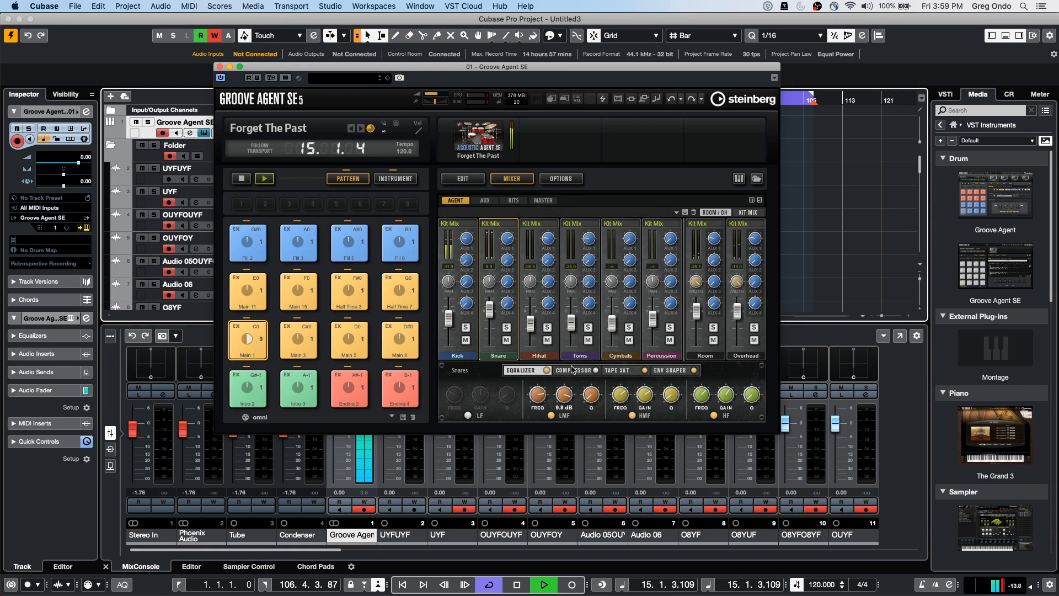
drag(567, 401, 568, 403)
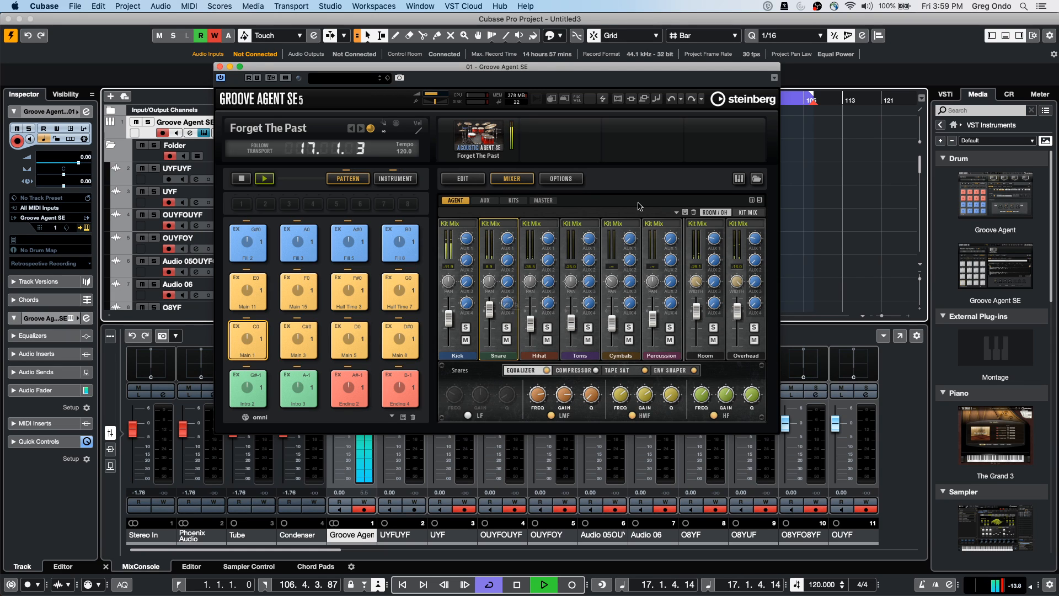
key(space)
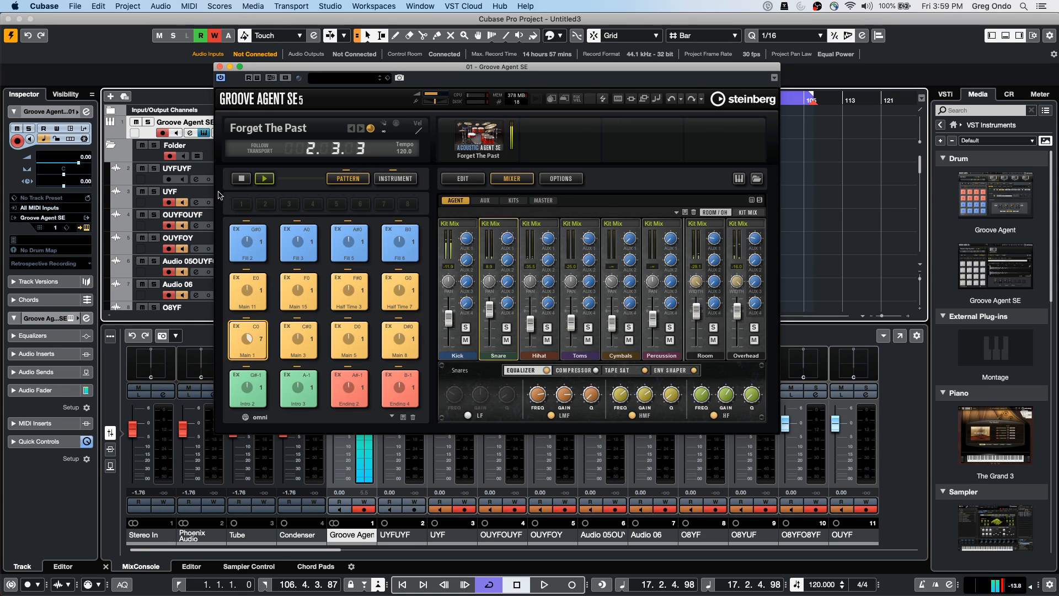
click(241, 182)
Browse the kit mixer's Kits, Master and Aux pages, checking AUX FX 1 effects, then return
click(517, 201)
click(543, 201)
click(485, 200)
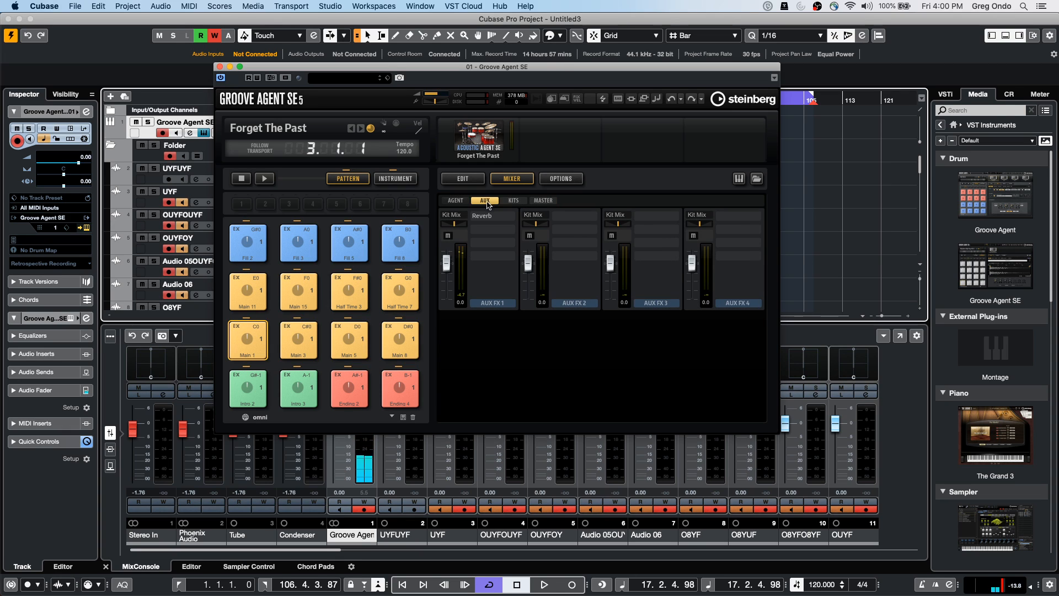
click(492, 229)
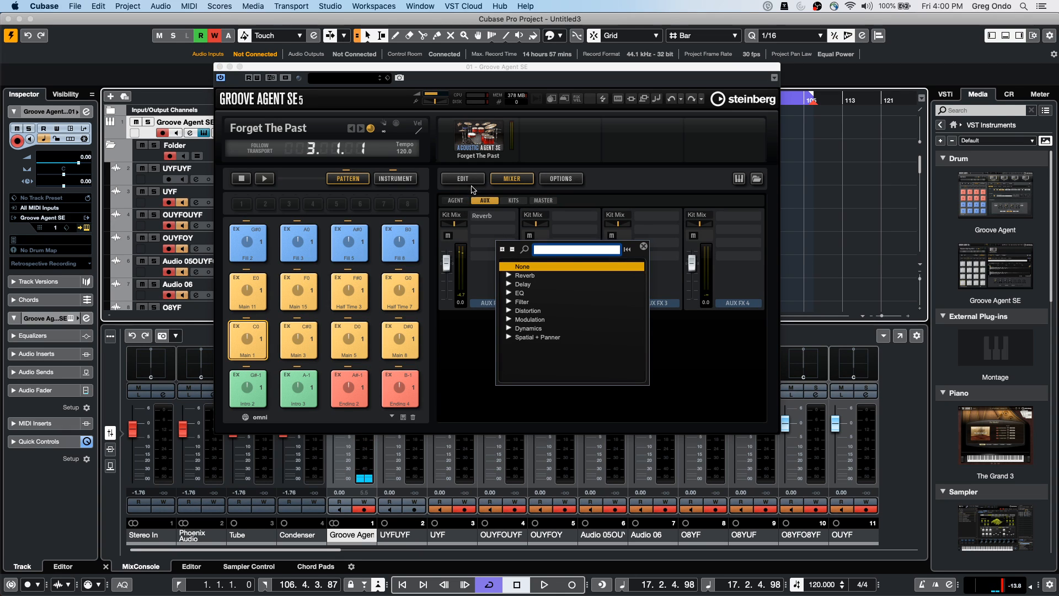
click(472, 189)
click(471, 184)
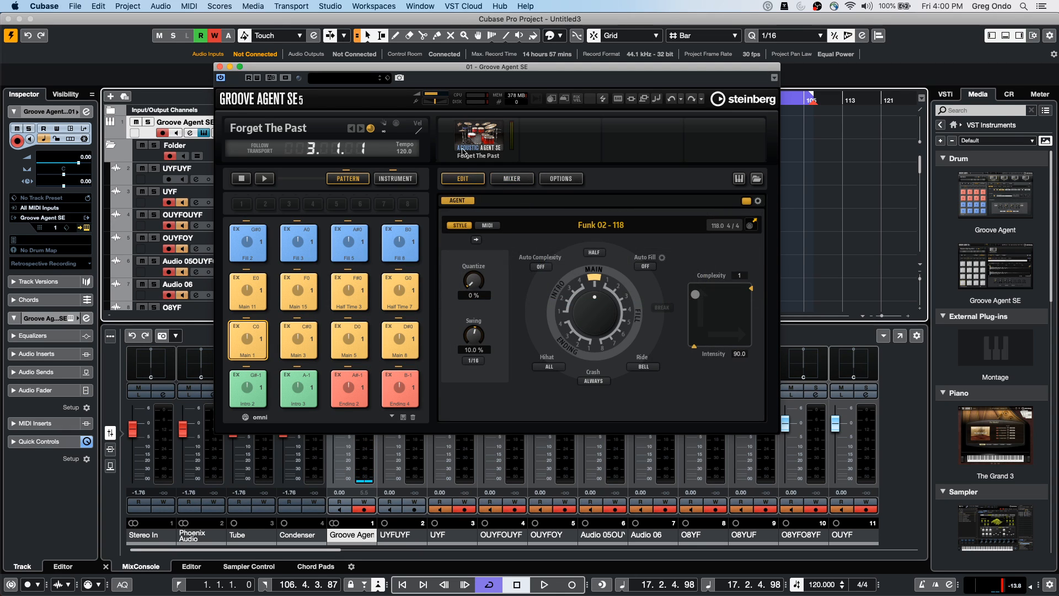
click(498, 183)
click(454, 201)
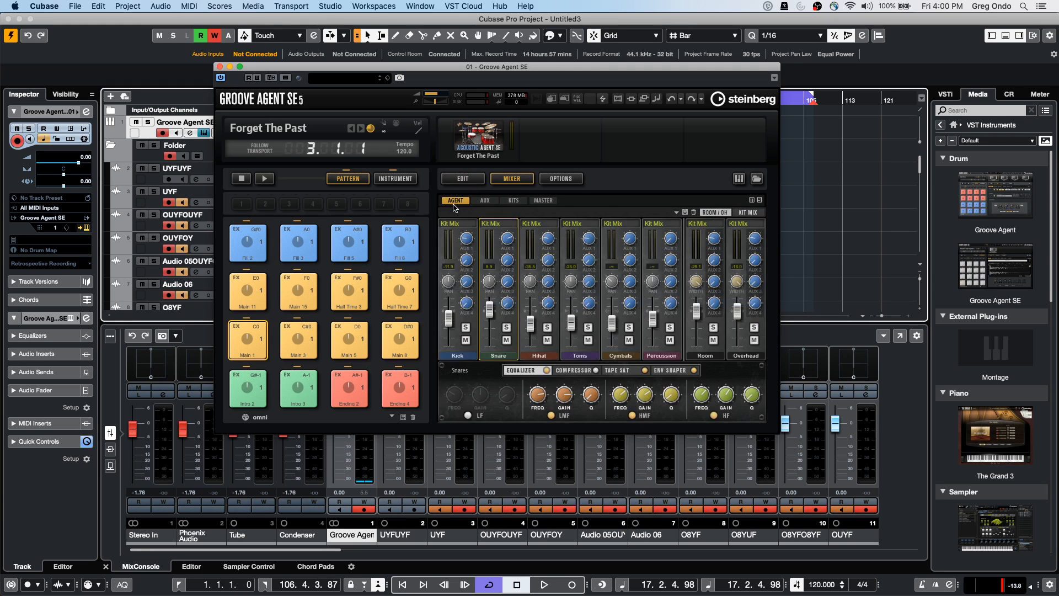
Export the kit mixer and FX to Cubase and move the Groove Agent window aside
right_click(481, 137)
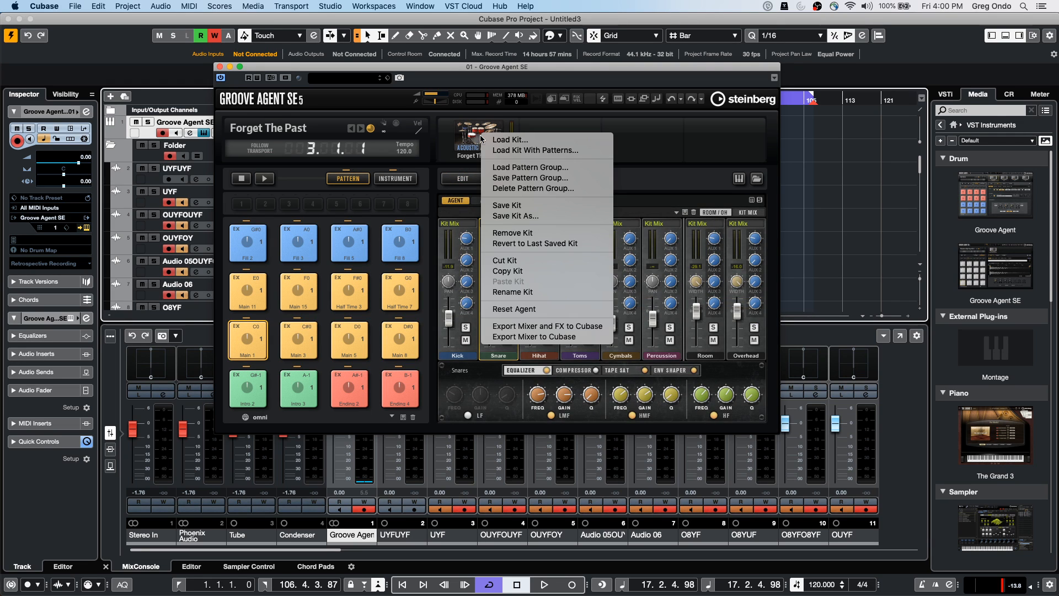
click(578, 328)
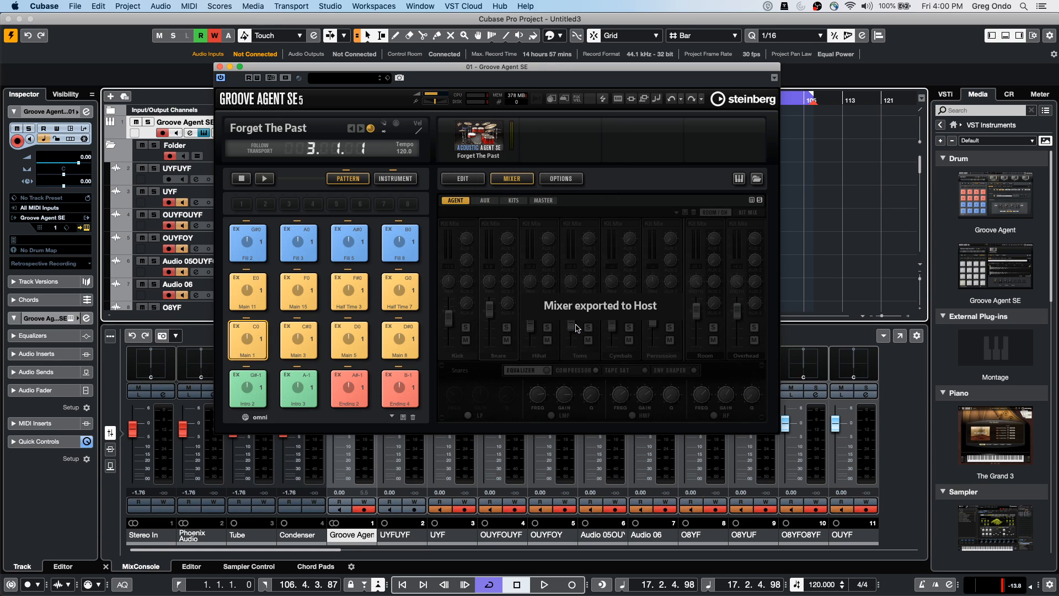
drag(310, 549, 335, 551)
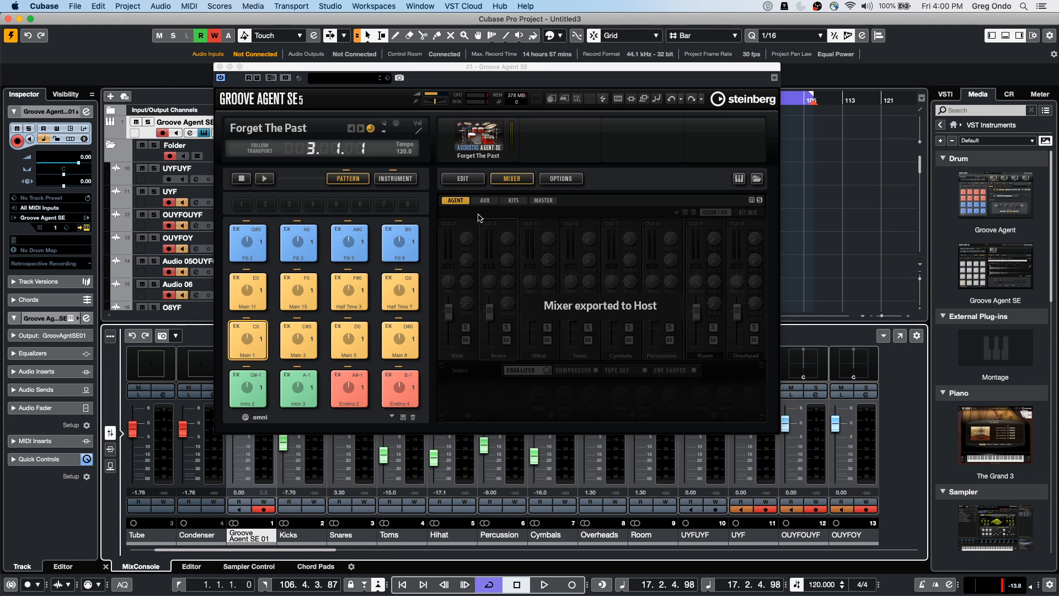
drag(526, 68, 805, 29)
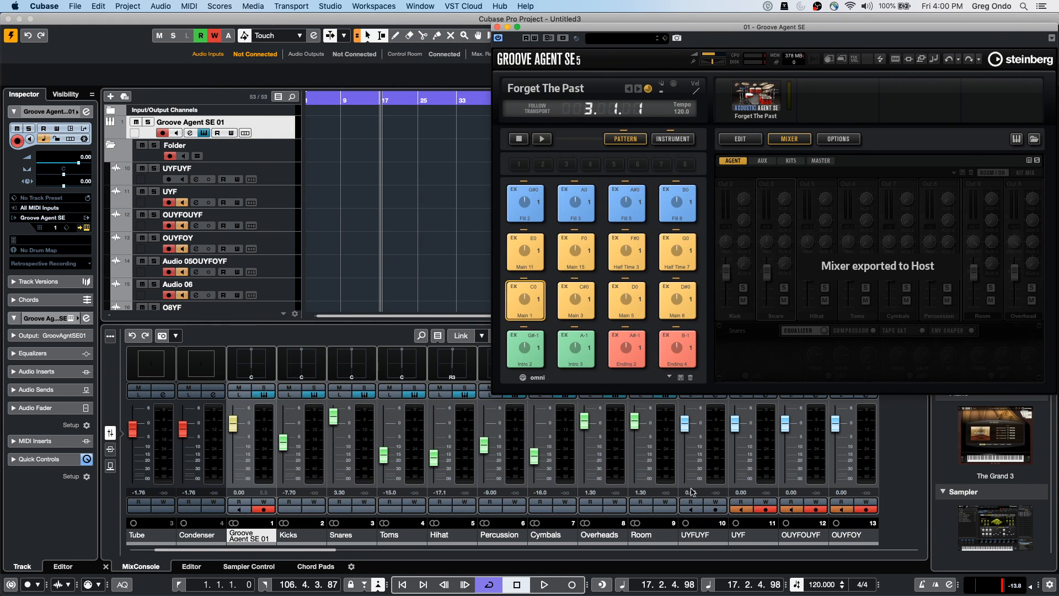
Close Groove Agent SE, then open and activate the recent project Amos Moses - GO.cpr
click(497, 26)
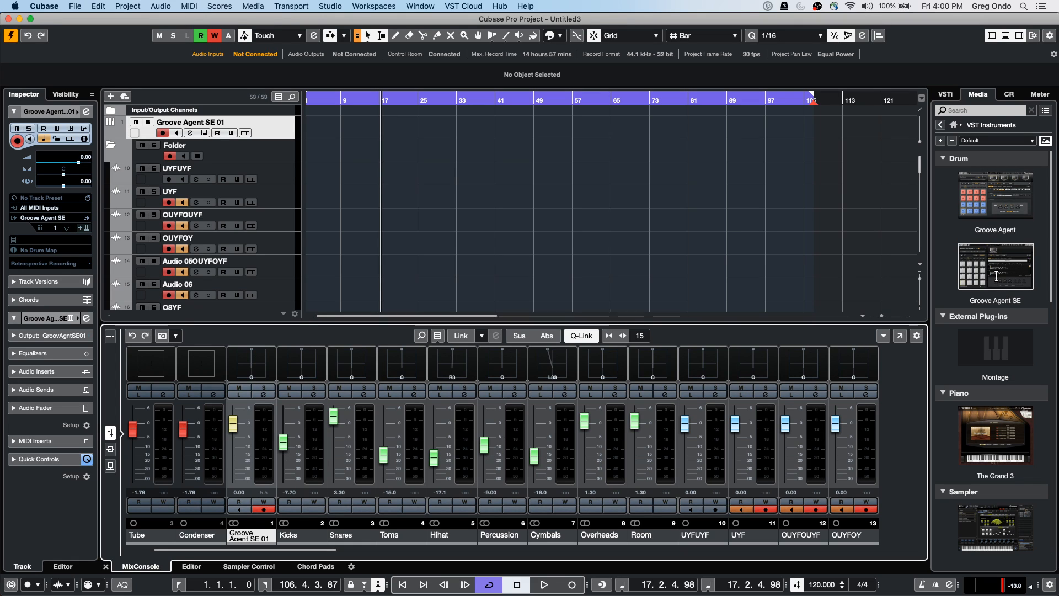
click(75, 6)
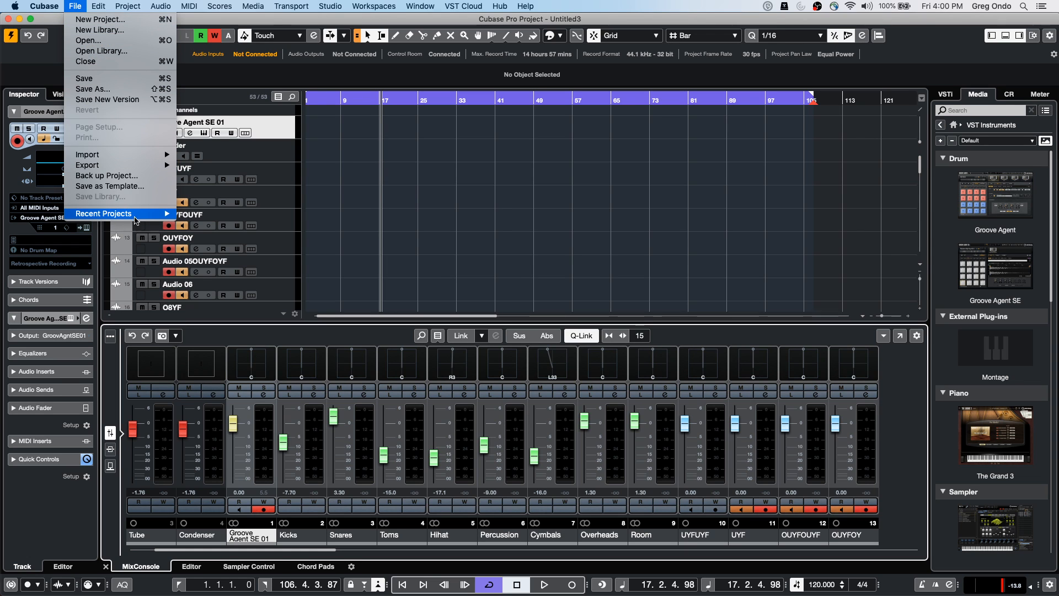
mouse_move(130, 214)
click(296, 235)
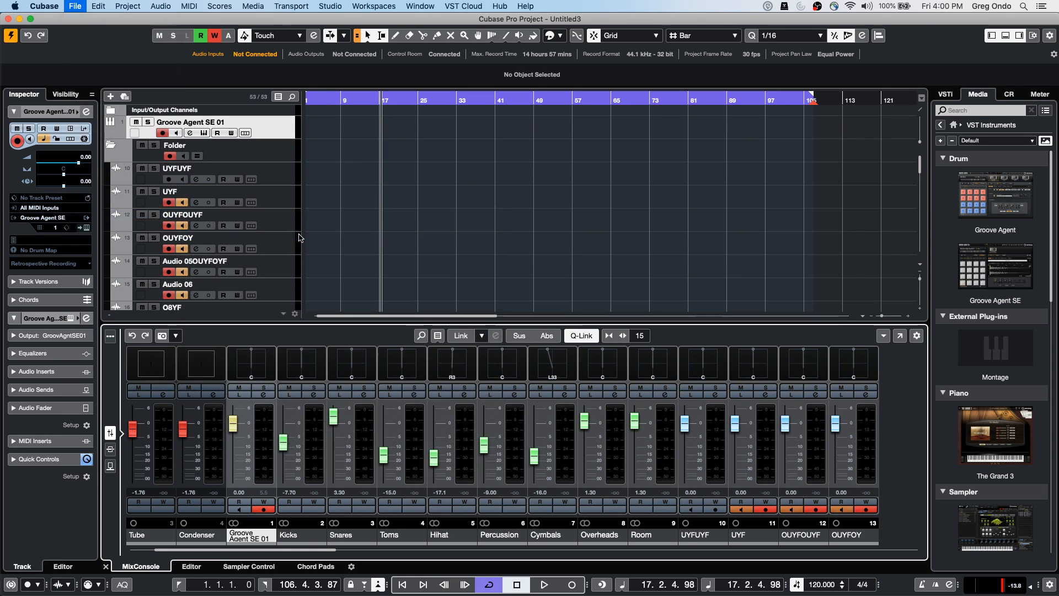
click(590, 208)
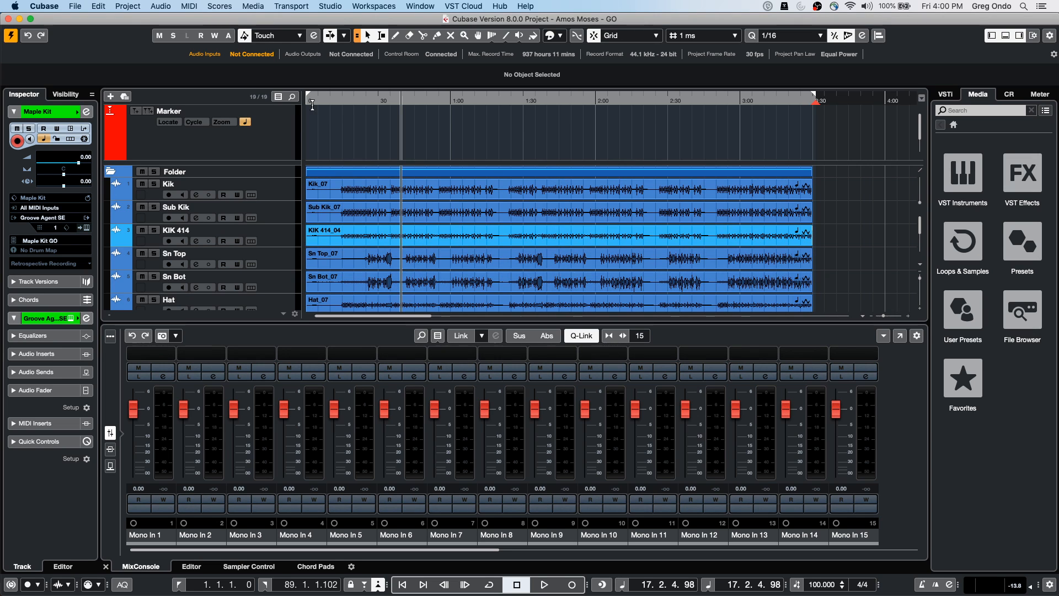
Zoom the timeline in and scroll the track list down to the Maple Kit instrument track
drag(348, 102, 348, 139)
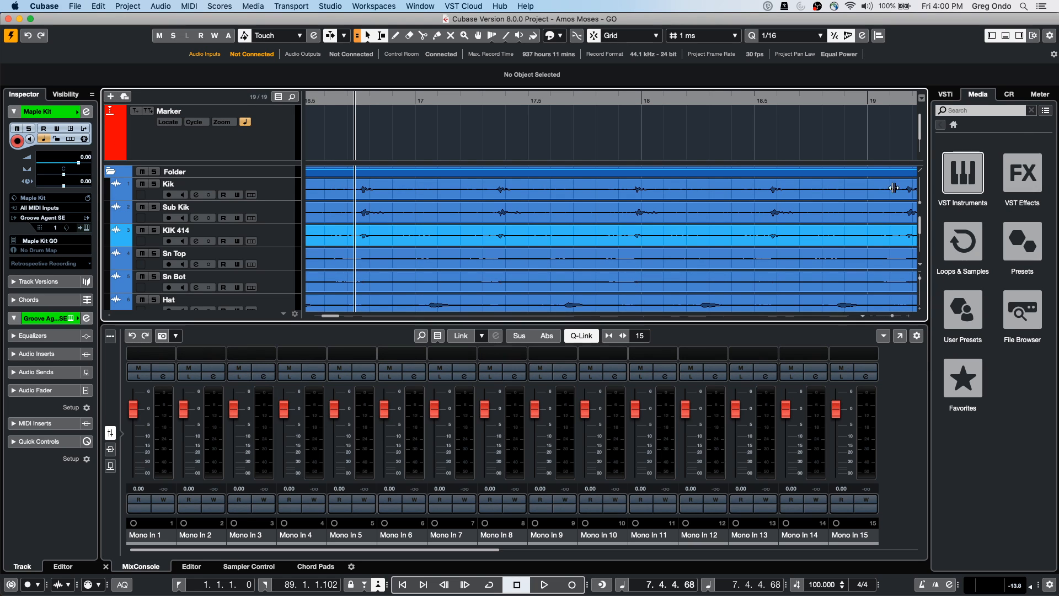
scroll(477, 273, down, 5)
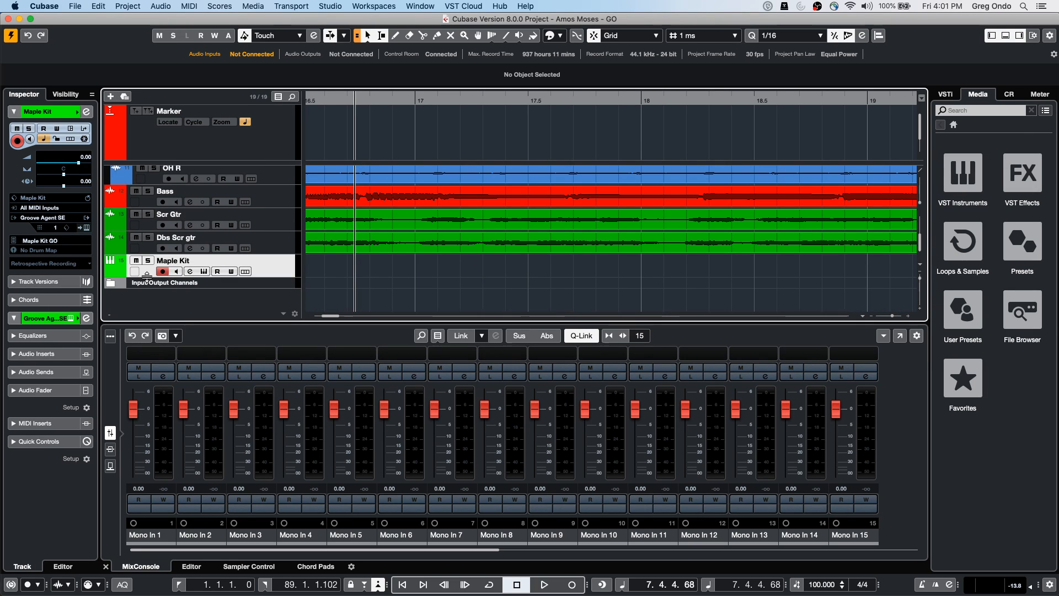
Open Maple Kit's Groove Agent SE, select a range over the kick tracks, and audition pad Kik_07
click(87, 228)
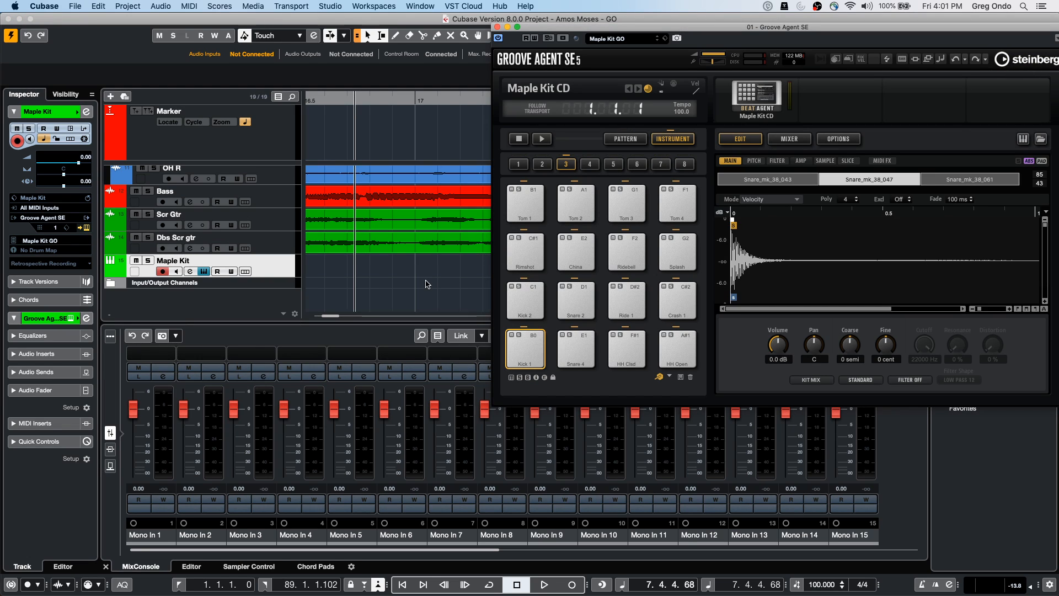
scroll(426, 273, up, 5)
drag(358, 192, 372, 207)
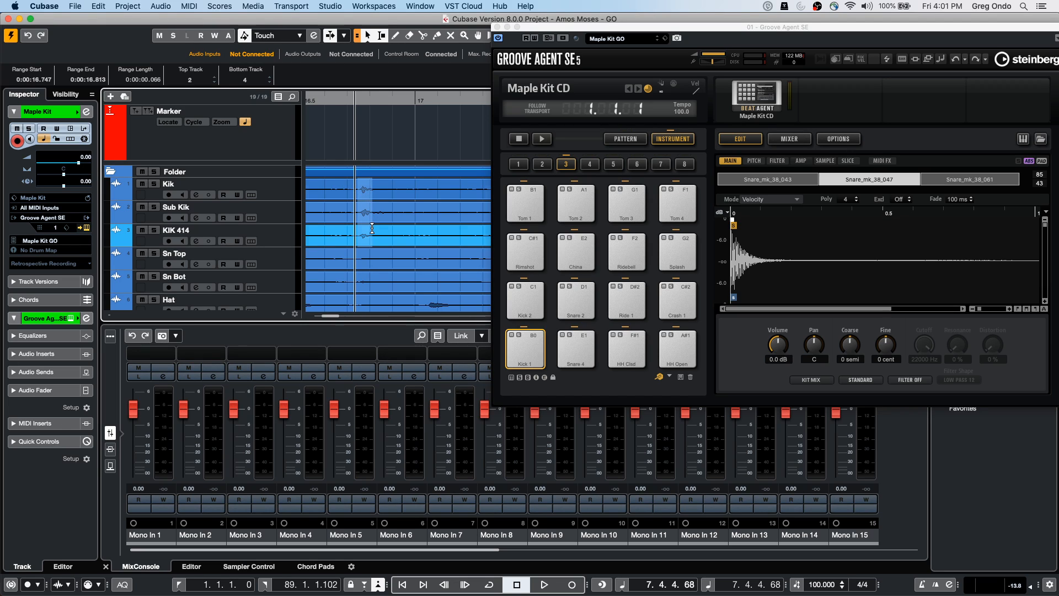
drag(358, 193, 582, 249)
click(581, 250)
click(576, 253)
click(574, 253)
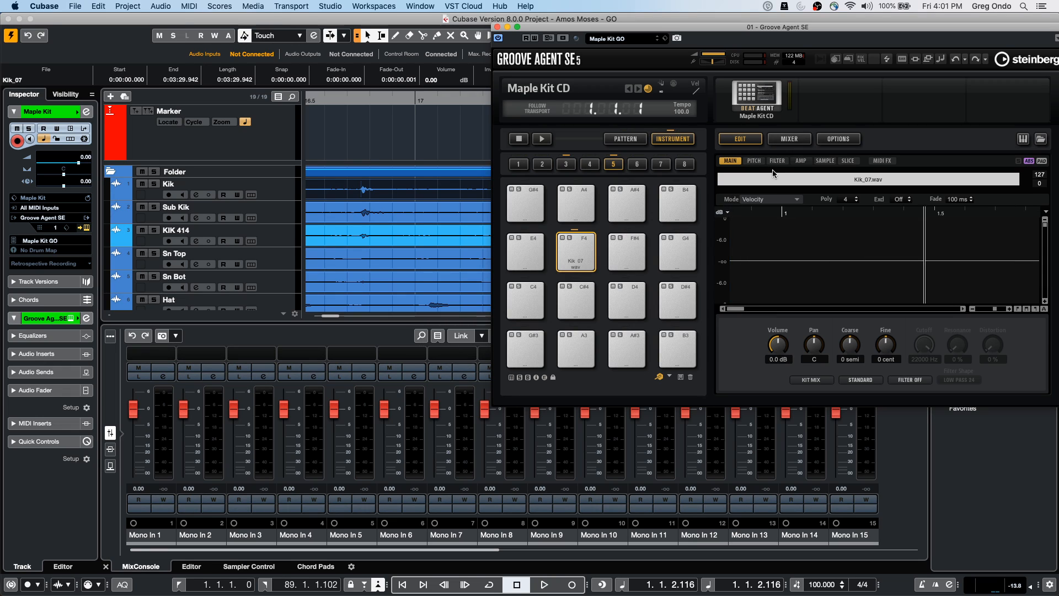
Set the Kik_07 pad's Mode to Layer, audition it with playback, then close the instrument
click(773, 199)
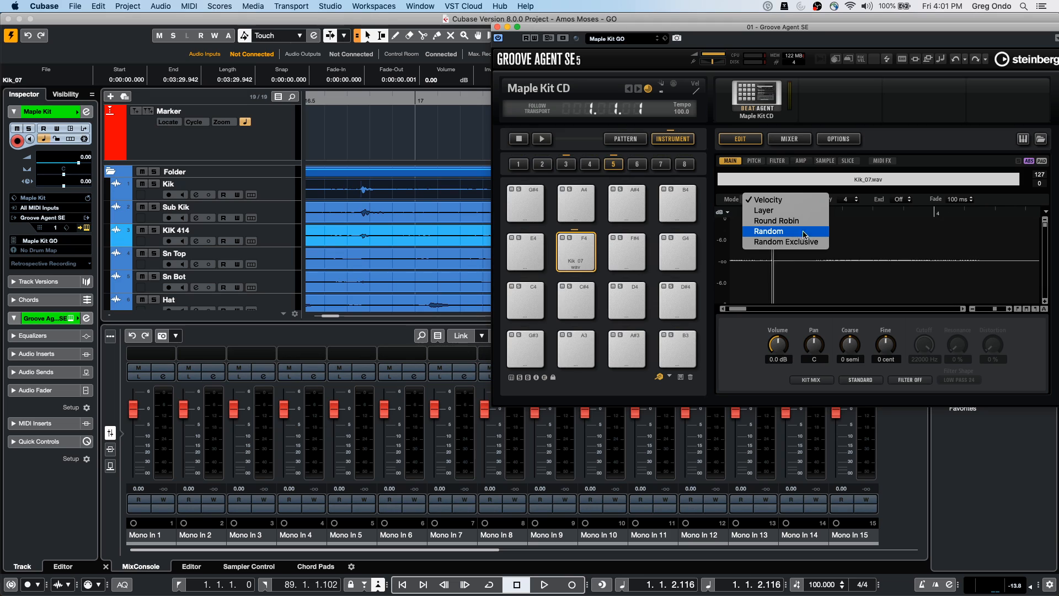
click(804, 212)
click(583, 257)
key(space)
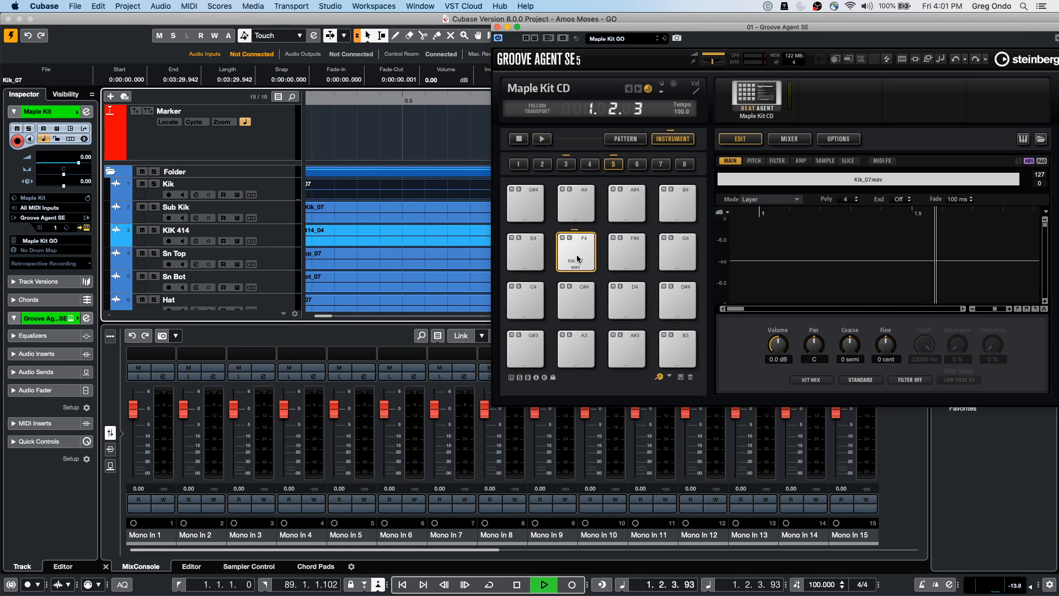
key(space)
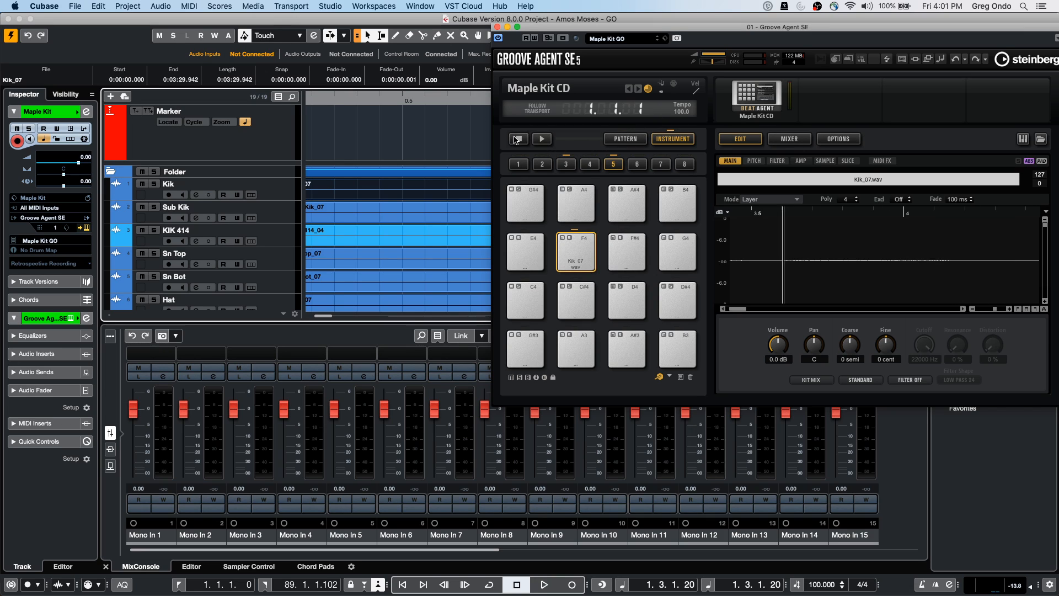
click(578, 248)
click(522, 140)
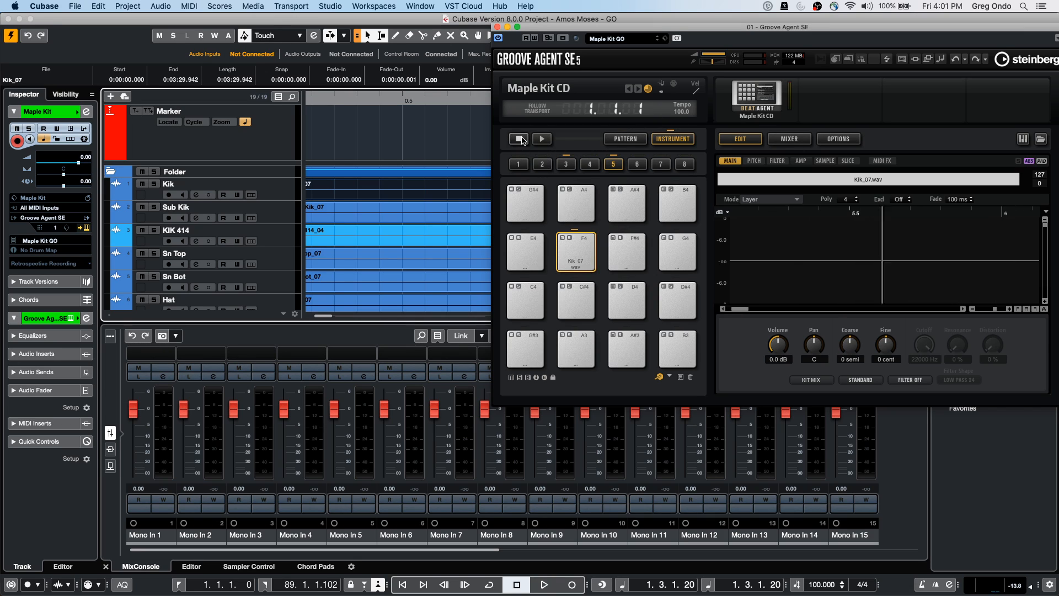
click(586, 264)
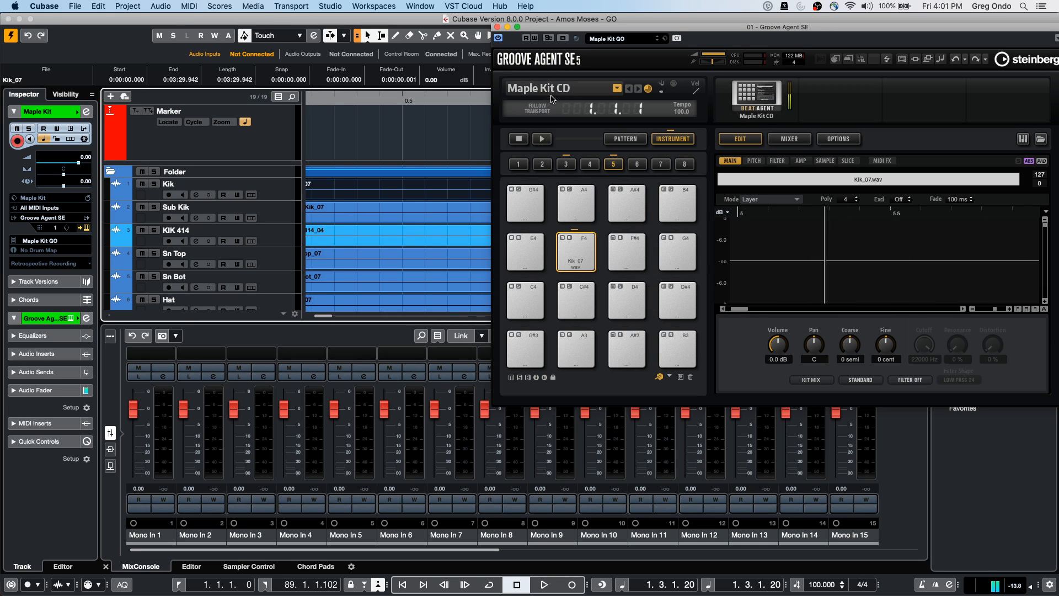
key(space)
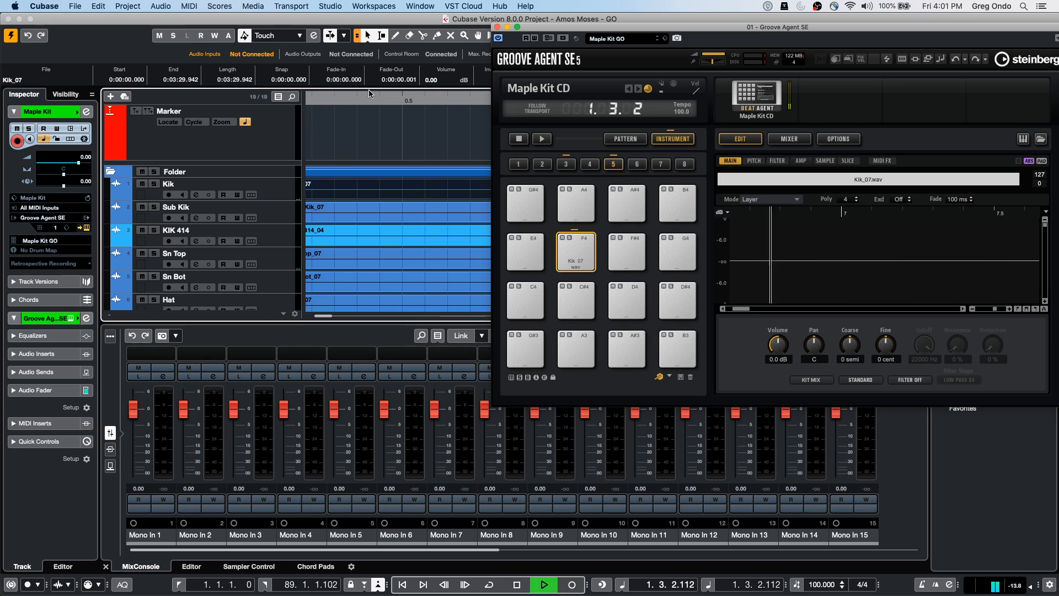
click(498, 27)
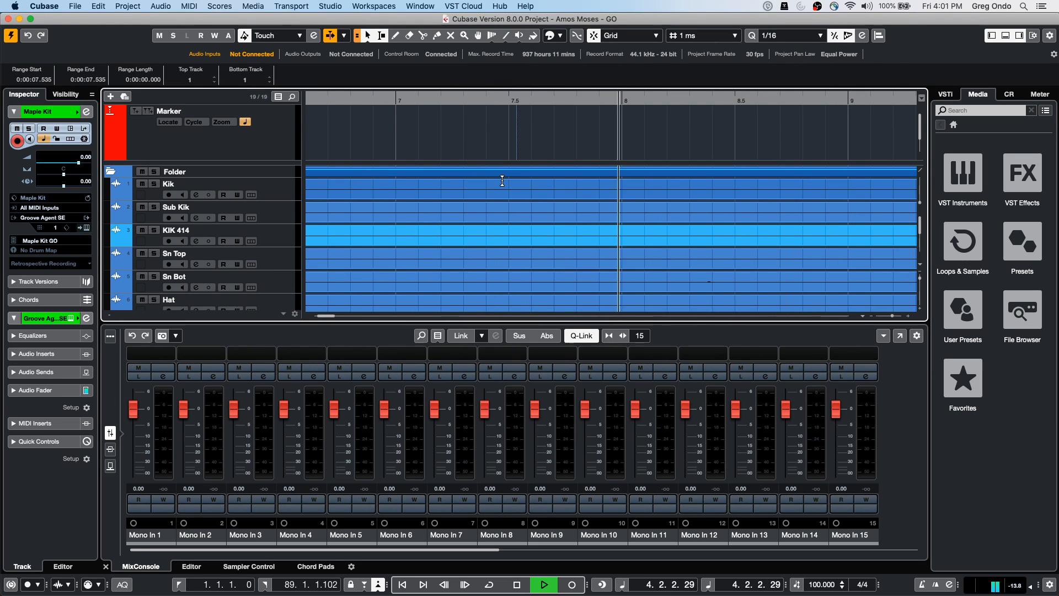
Stop playback, set the playhead to bar 4.1, and close Amos Moses - GO without saving
key(space)
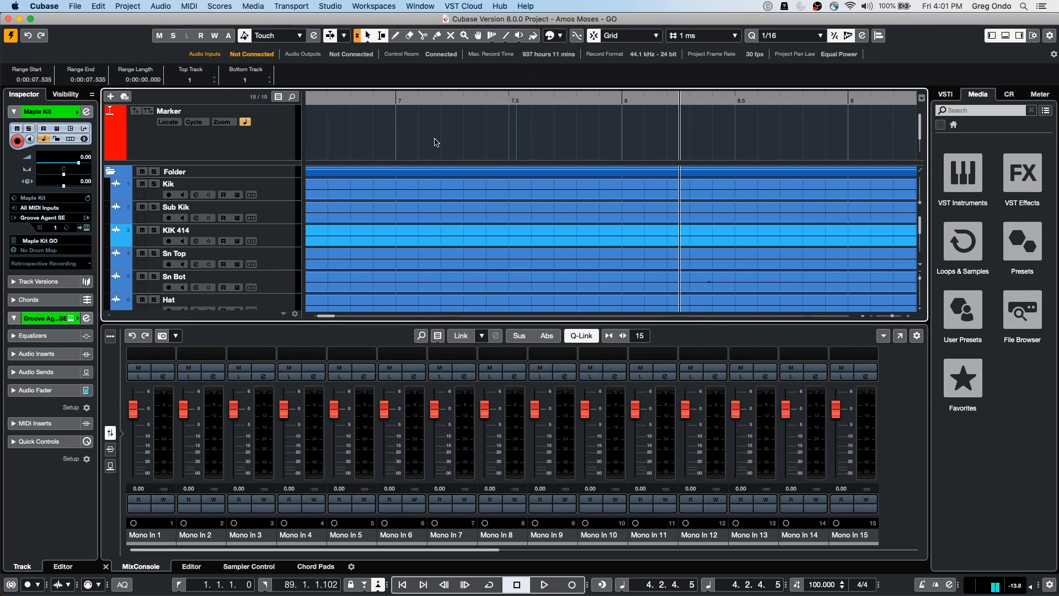
click(475, 98)
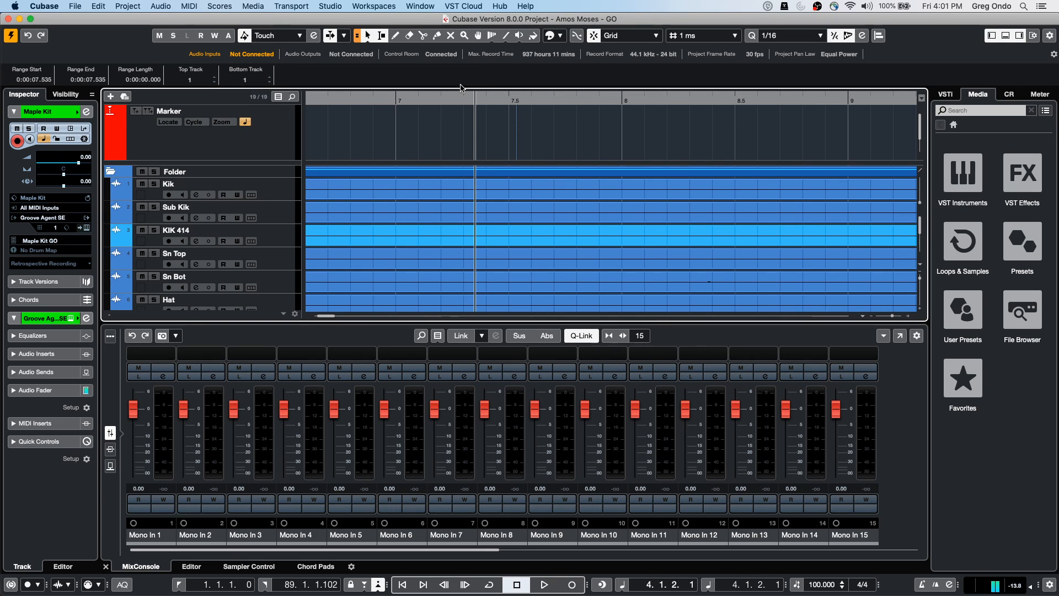
click(8, 19)
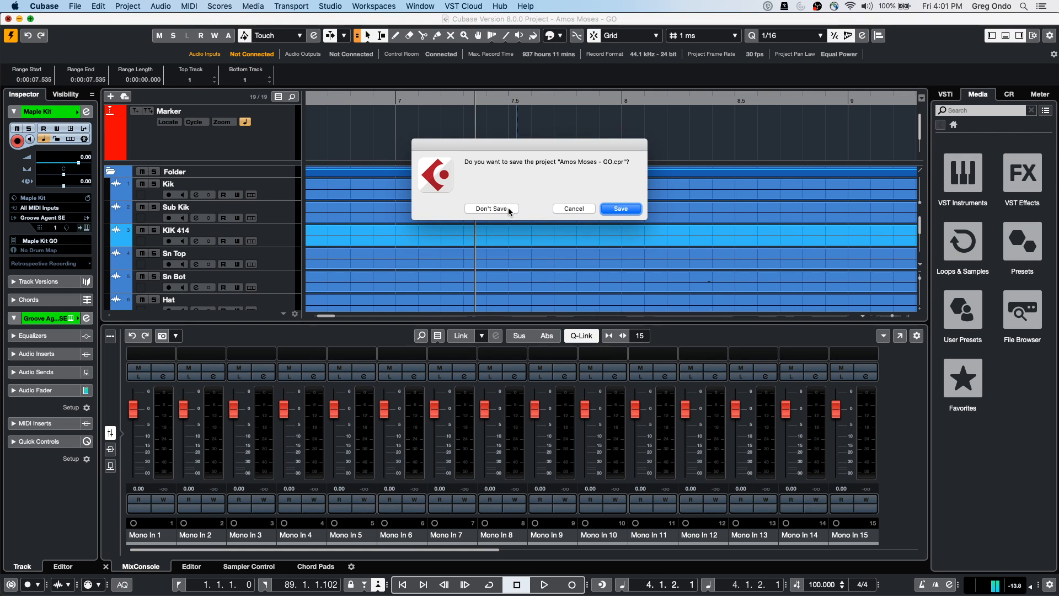
click(508, 208)
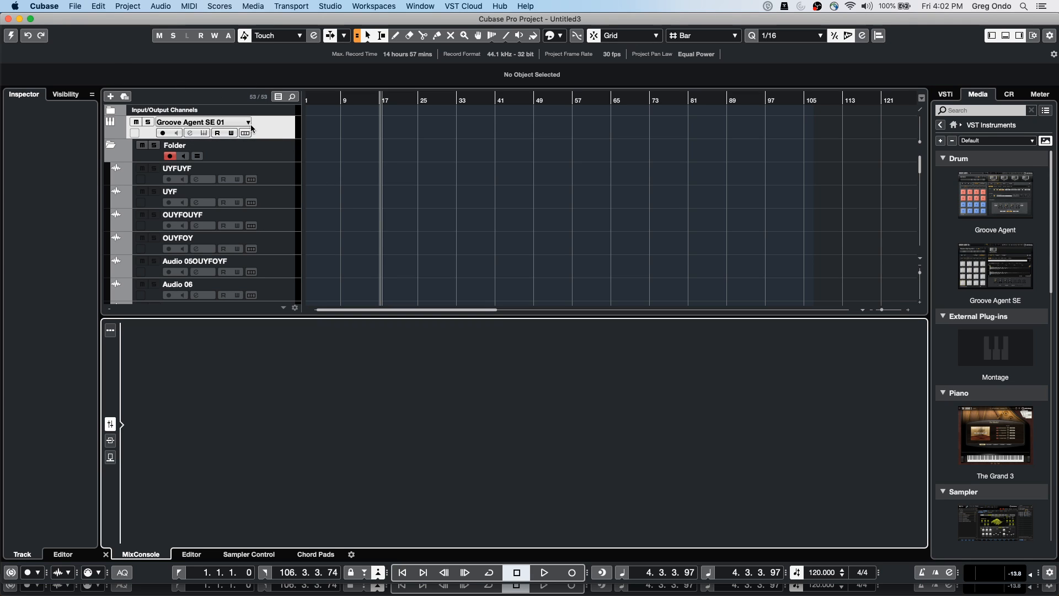
Activate the Untitled3 project, return the project cursor to the start and zoom in
right_click(280, 121)
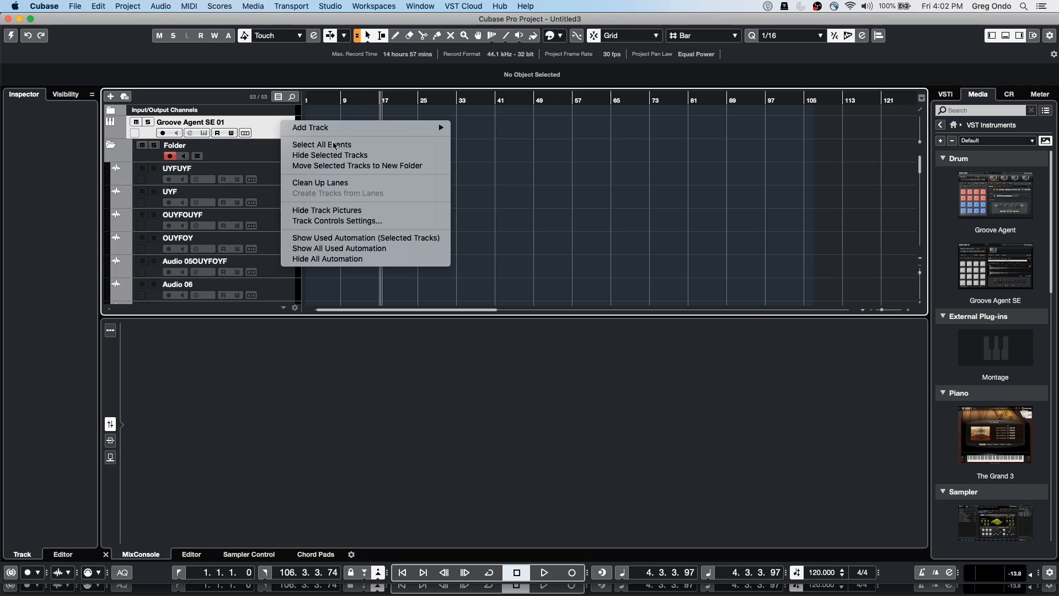
mouse_move(419, 127)
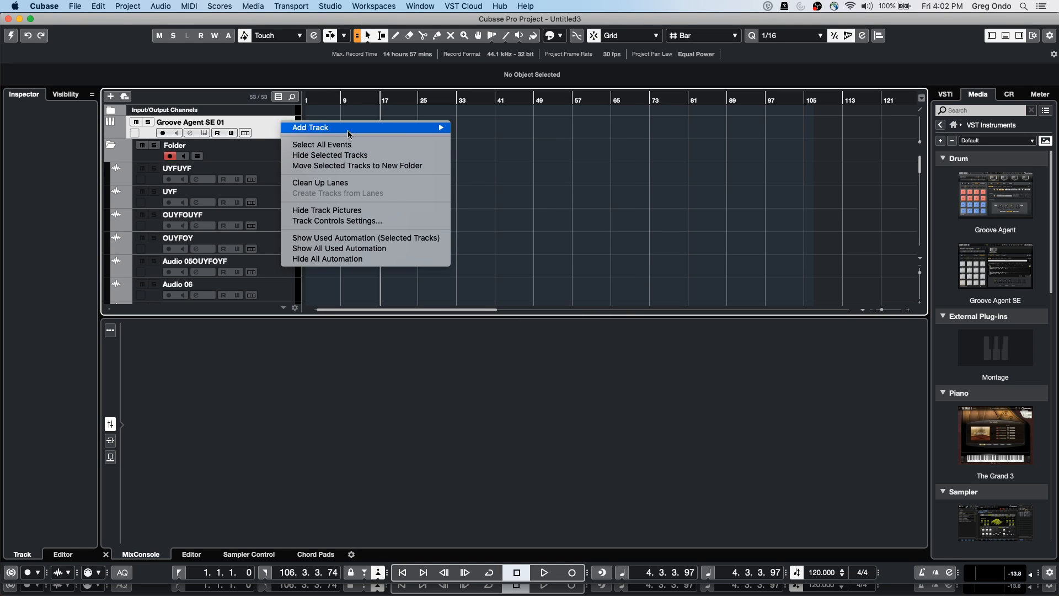
click(11, 35)
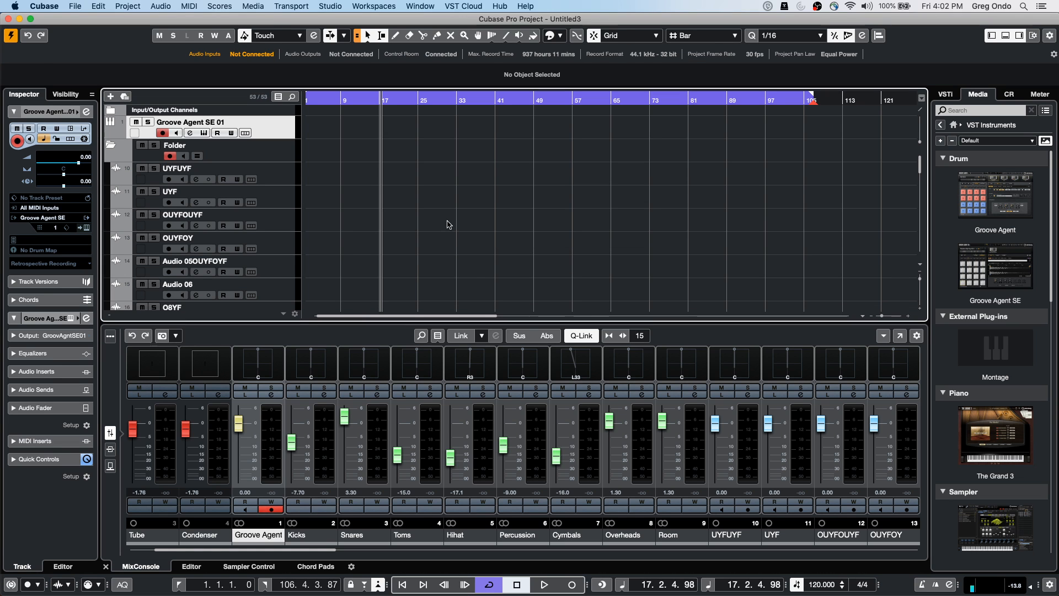
drag(314, 100, 293, 117)
key(h)
key(h)
key(h)
key(h)
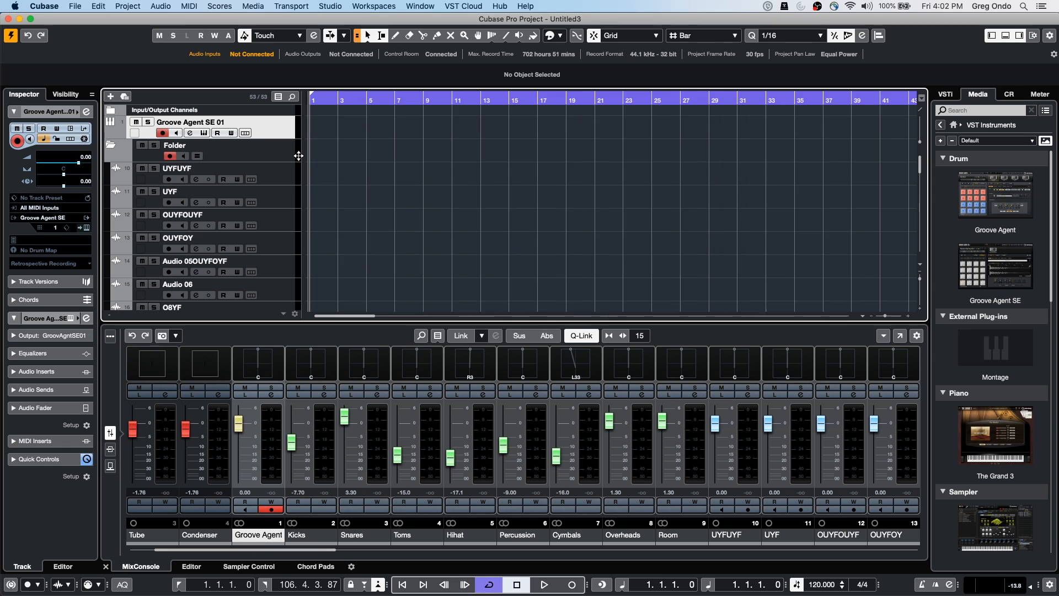
Add a Chord Track to Untitled3 from the track list's Add Track menu
right_click(276, 130)
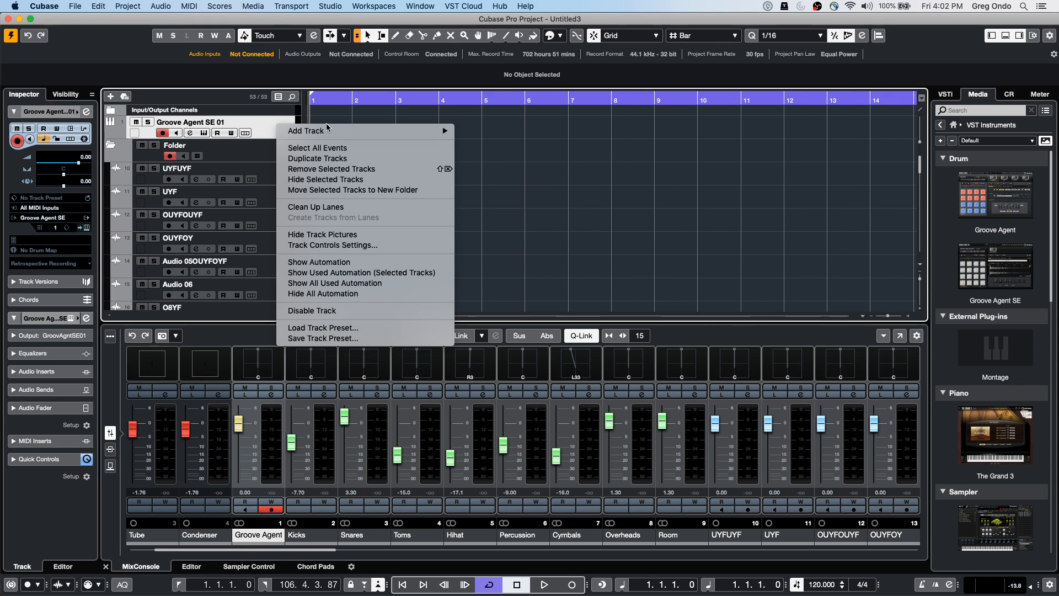
mouse_move(309, 131)
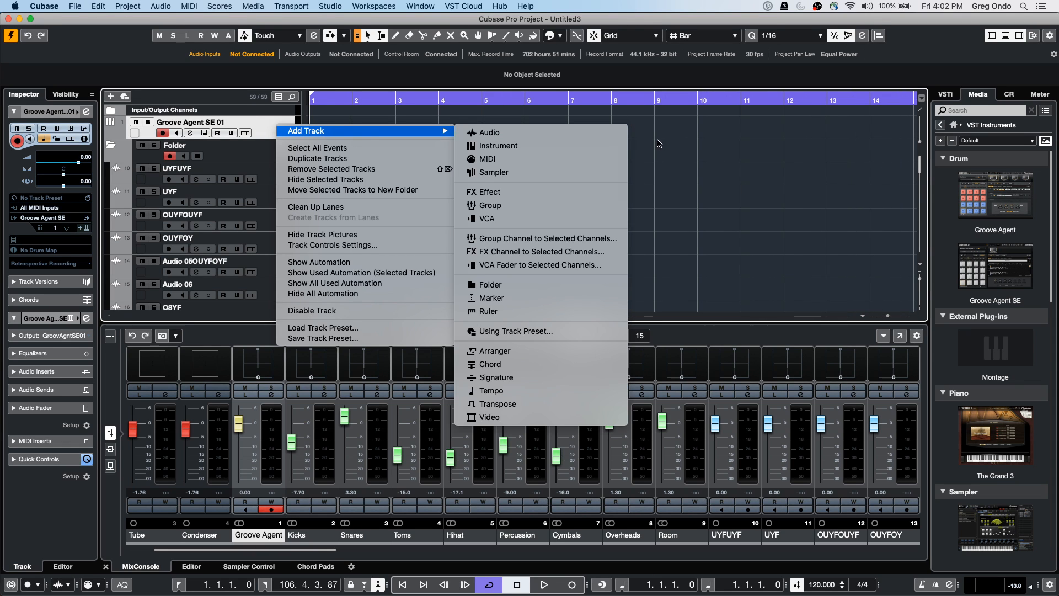
click(570, 364)
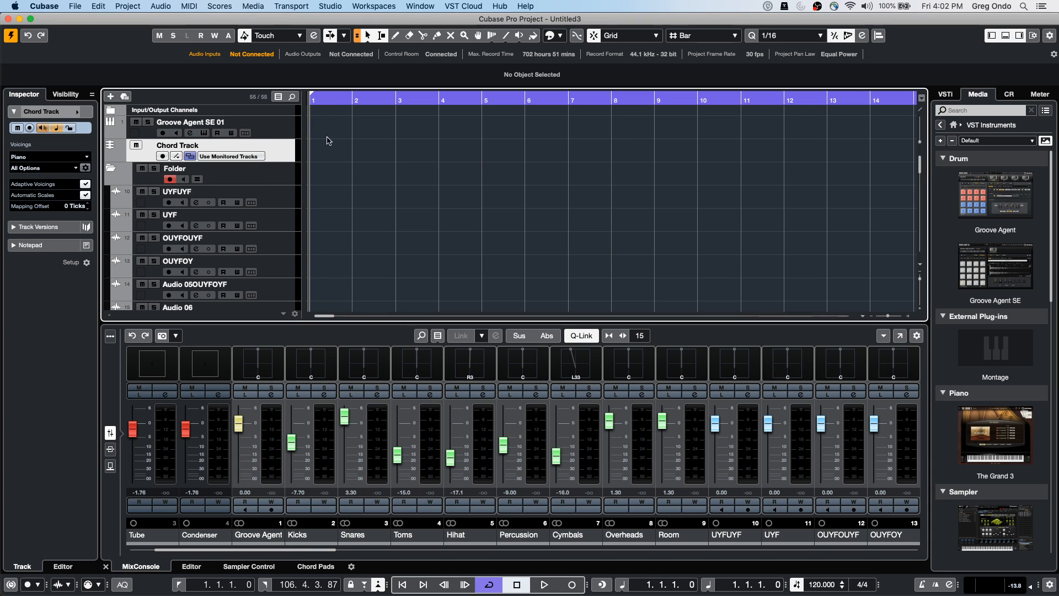
With the Draw tool, leave a single chord event at bar 2, deleting the extra one at bar 3
key(h)
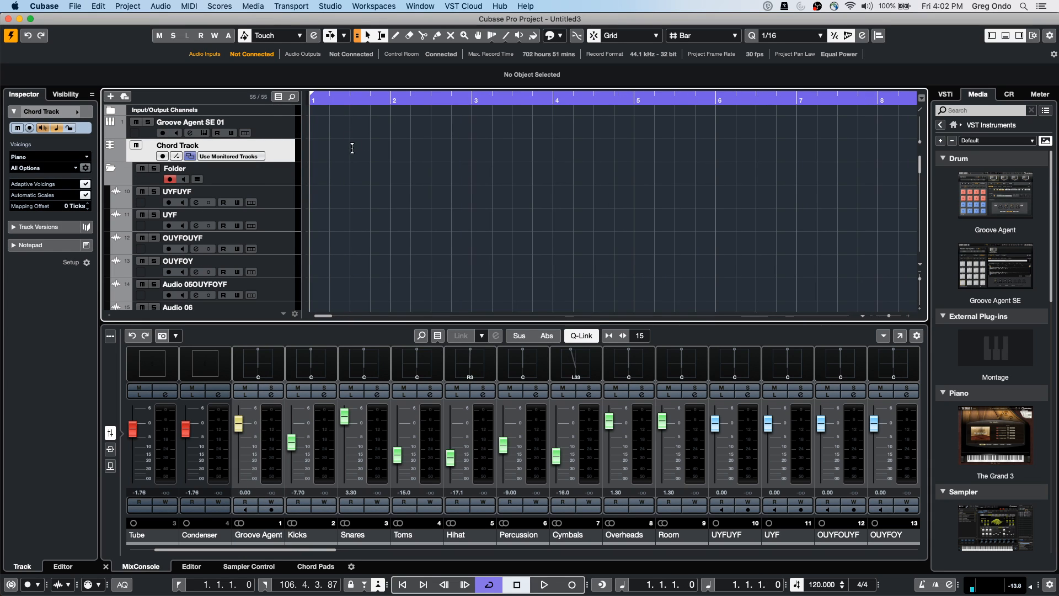
right_click(353, 148)
click(377, 150)
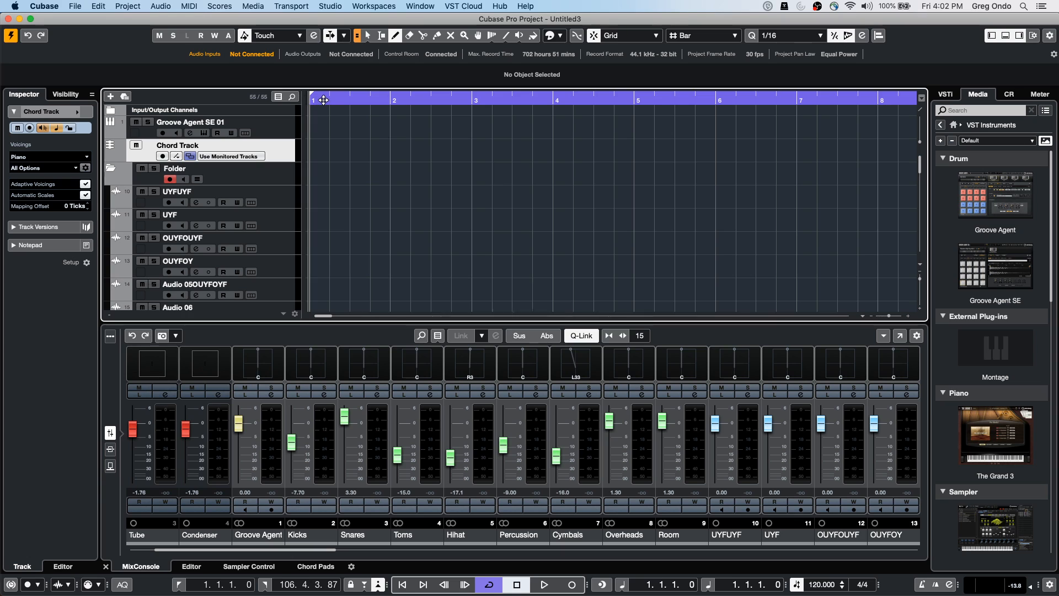
key(h)
key(h)
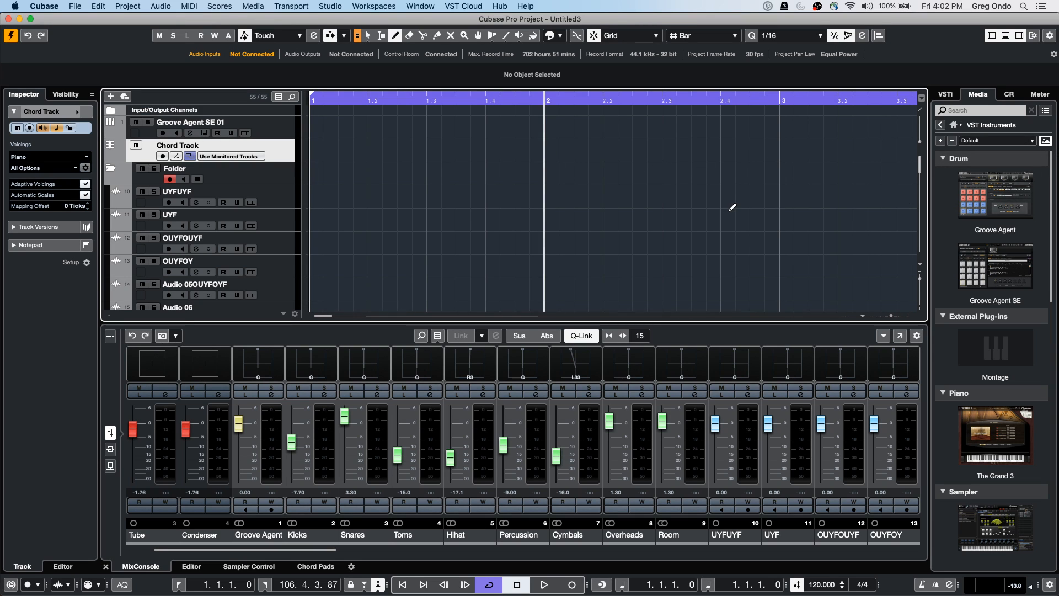
click(541, 149)
click(784, 147)
key(Delete)
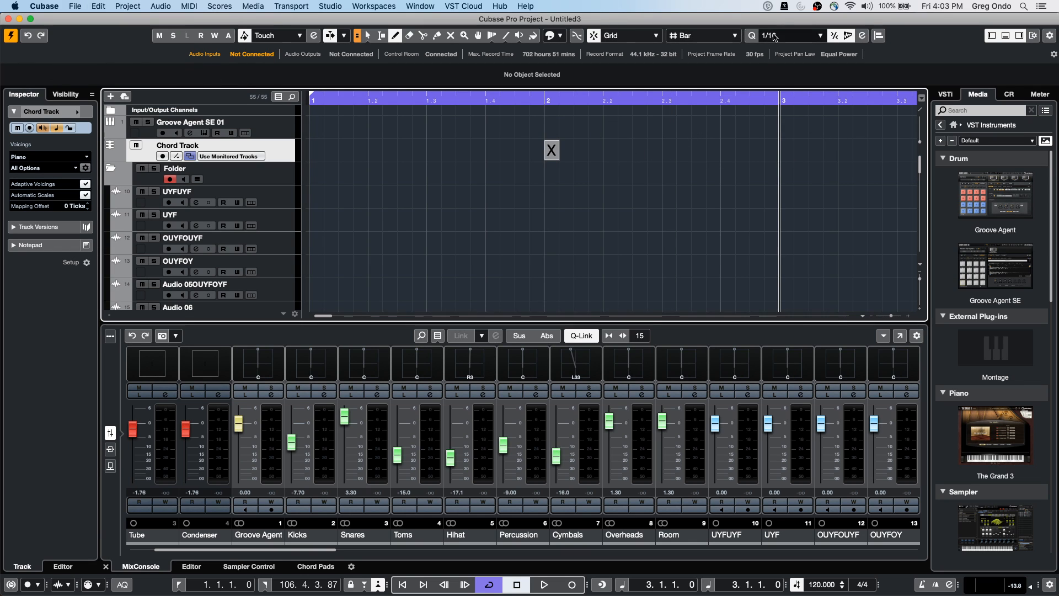
Set Grid Type to Beat and draw chord events at 2.2, 2.3 and 2.4
click(697, 40)
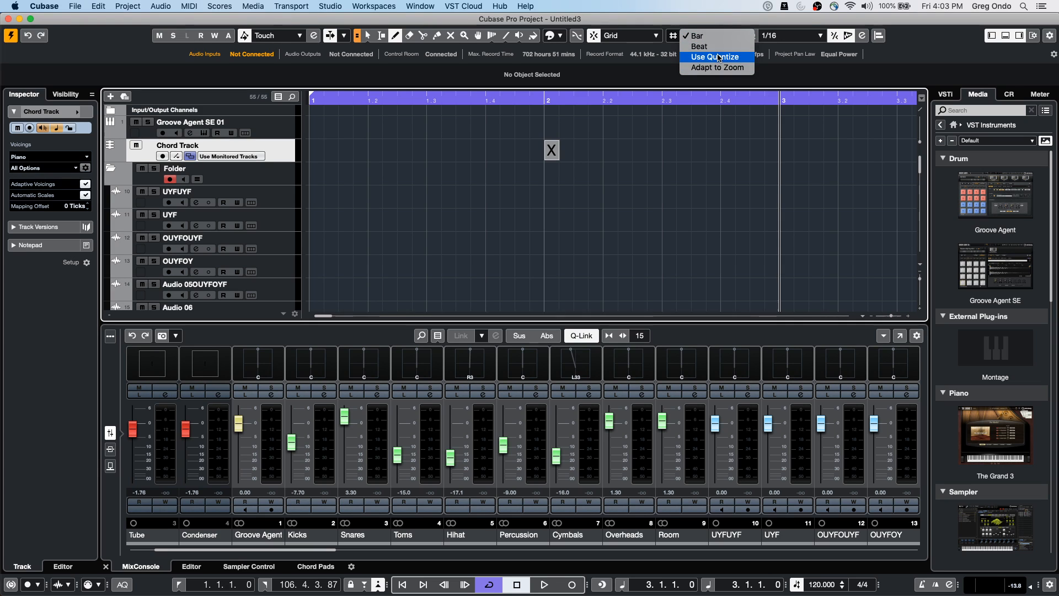
click(698, 37)
click(611, 150)
click(669, 150)
click(727, 150)
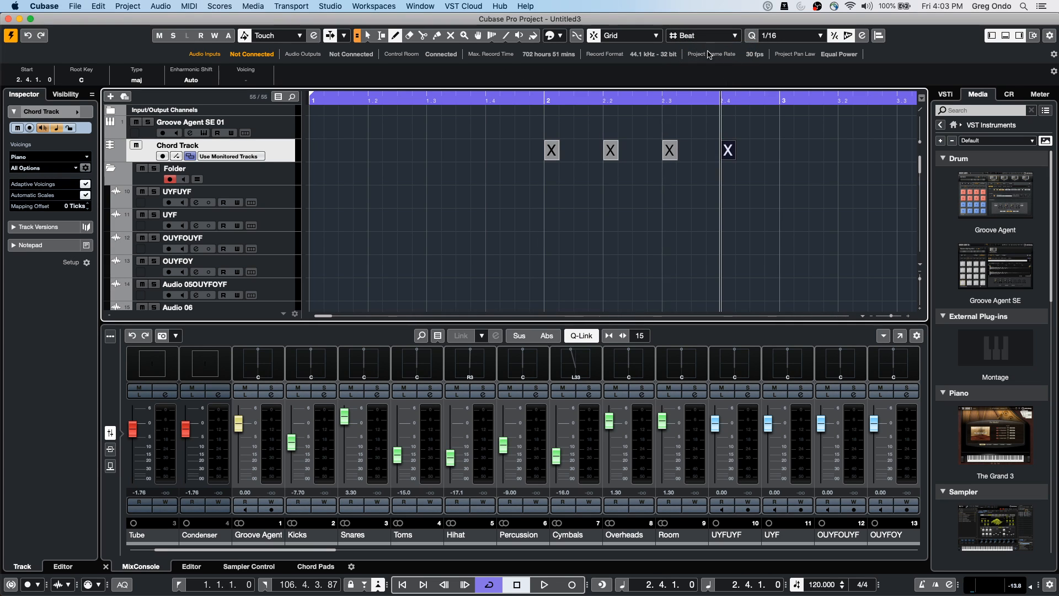
Switch Grid Type to Use Quantize, zoom in, and draw chord events at 2.1.4 and 2.1.2
click(694, 37)
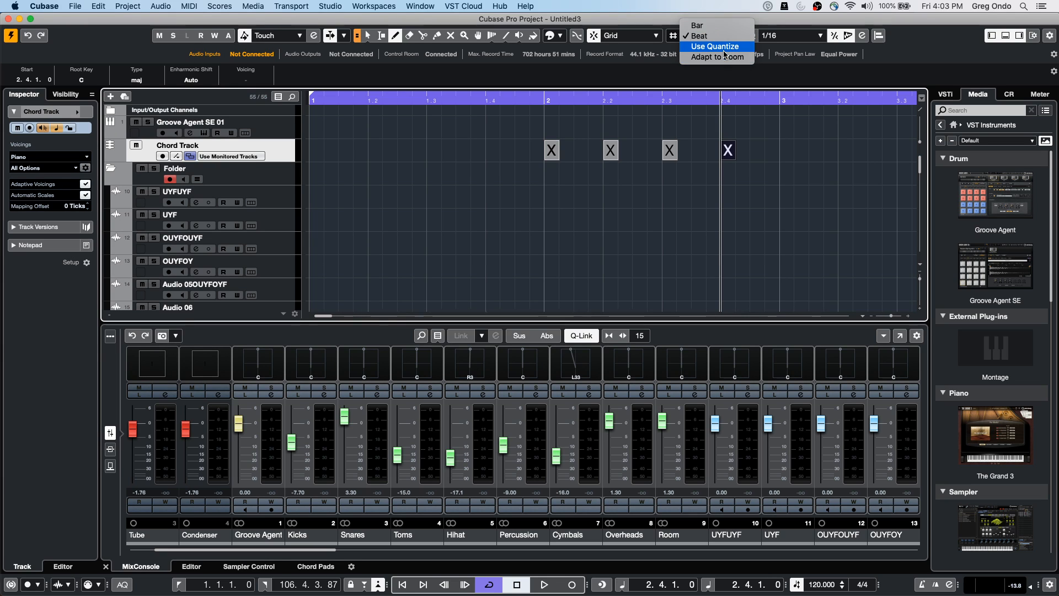
click(716, 46)
click(581, 104)
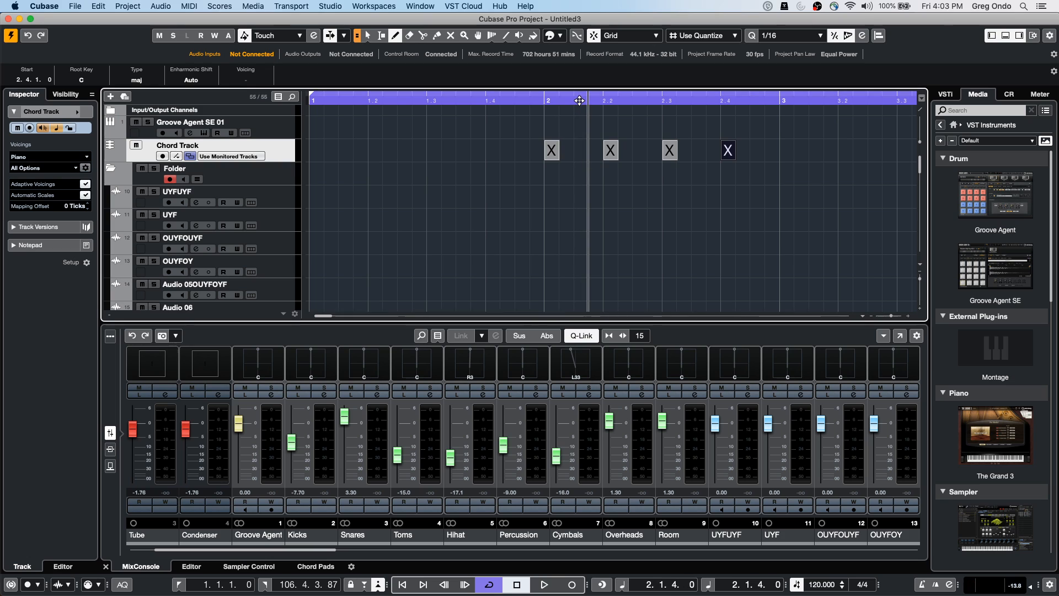
drag(579, 100, 581, 106)
click(610, 148)
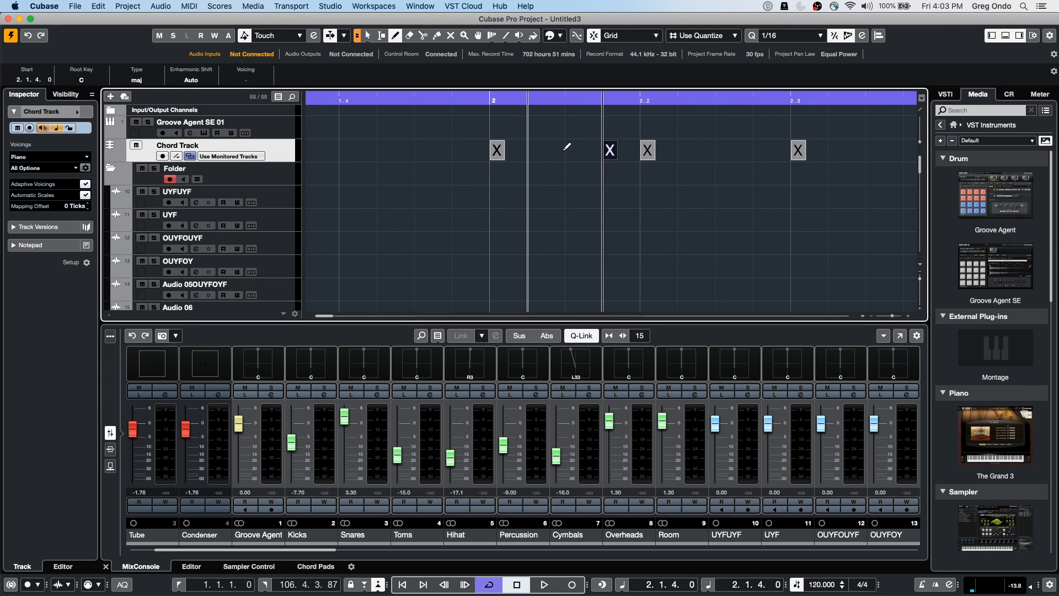
click(534, 149)
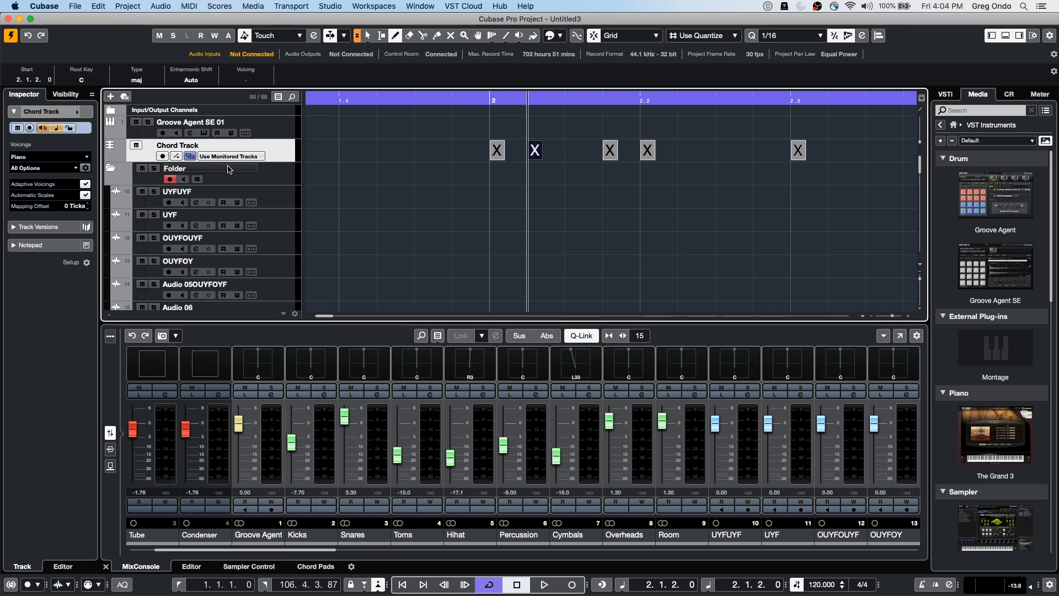
Select the UYFUYF track, open its Channel Settings window and move it up and right
click(267, 203)
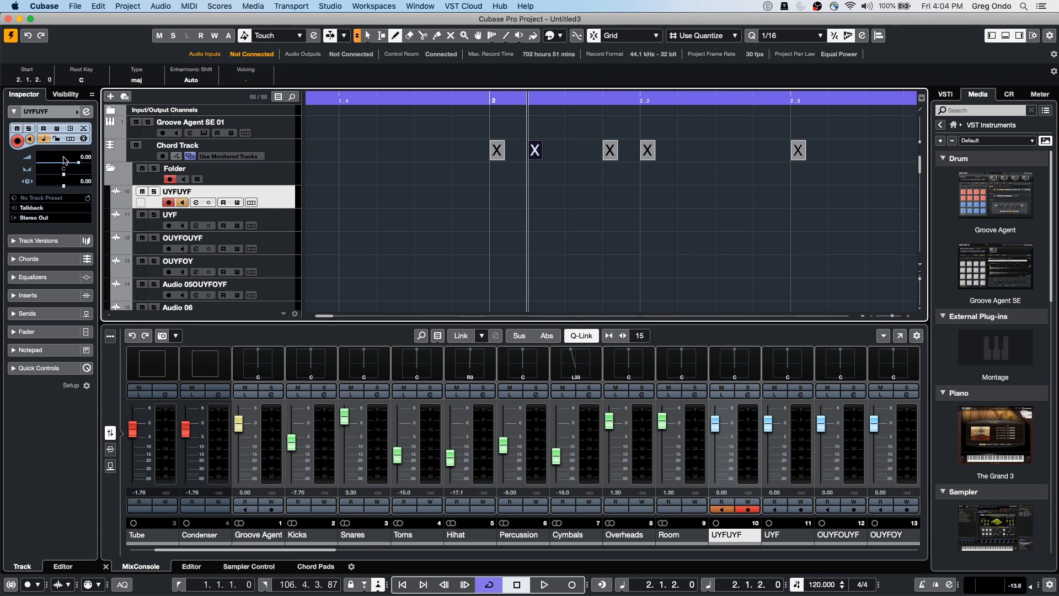
click(87, 112)
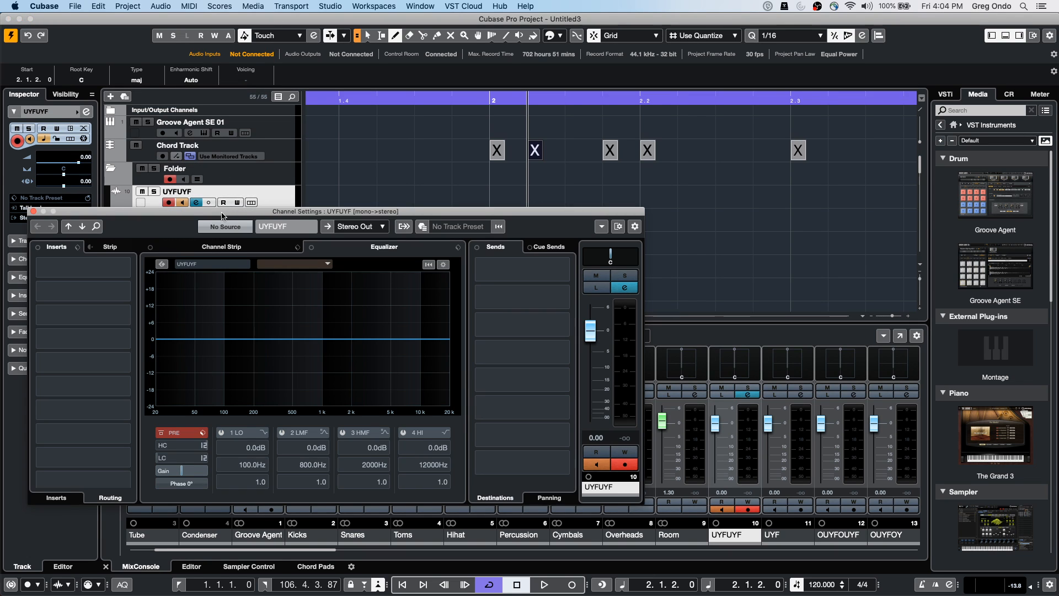
drag(222, 213, 289, 97)
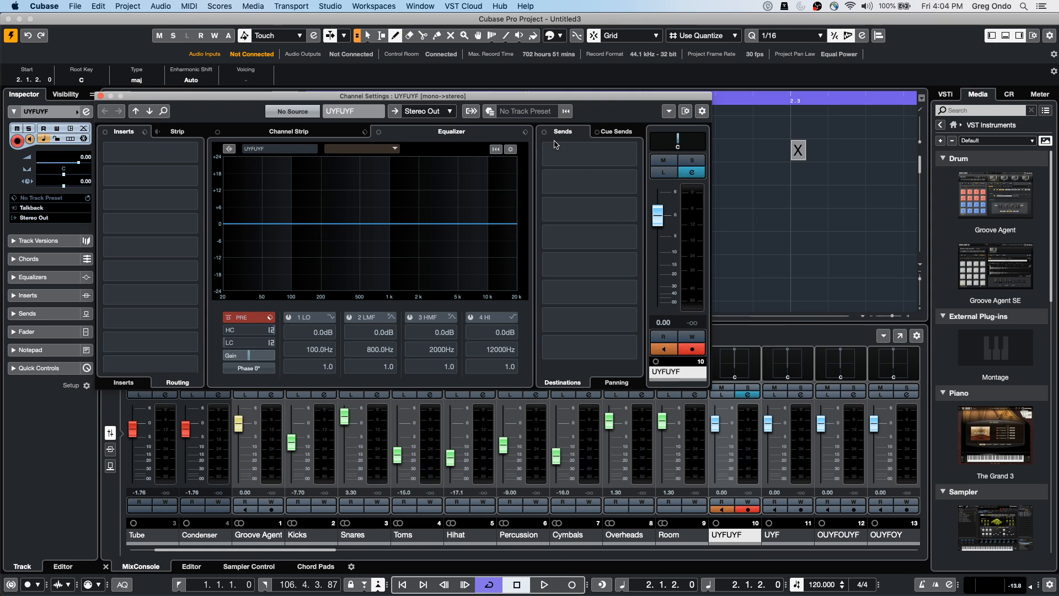
Hide and restore the toolbar's left divider, leaving the toolbar layout unchanged
right_click(233, 113)
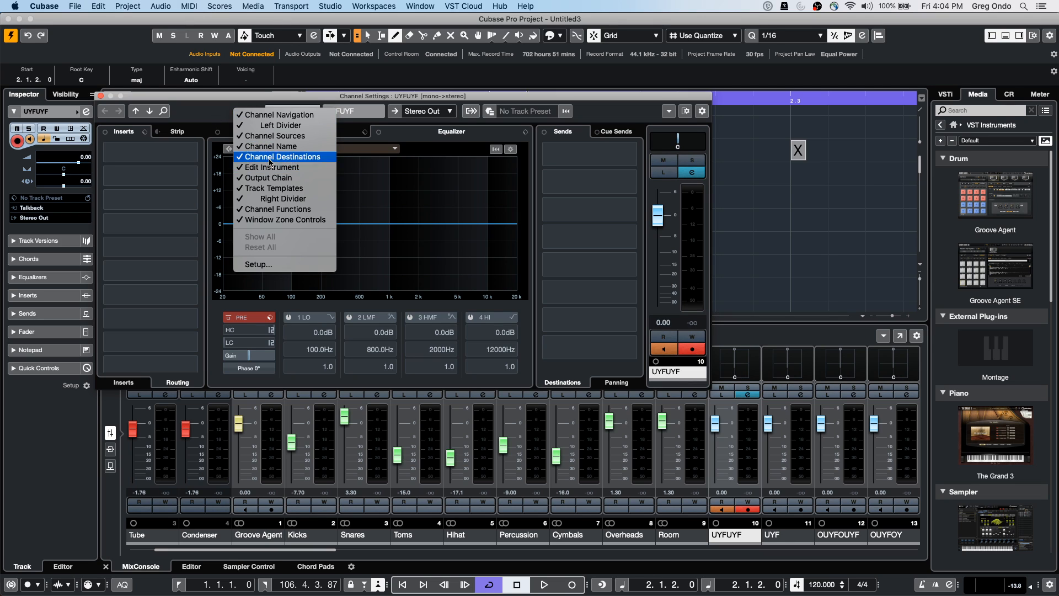
click(286, 126)
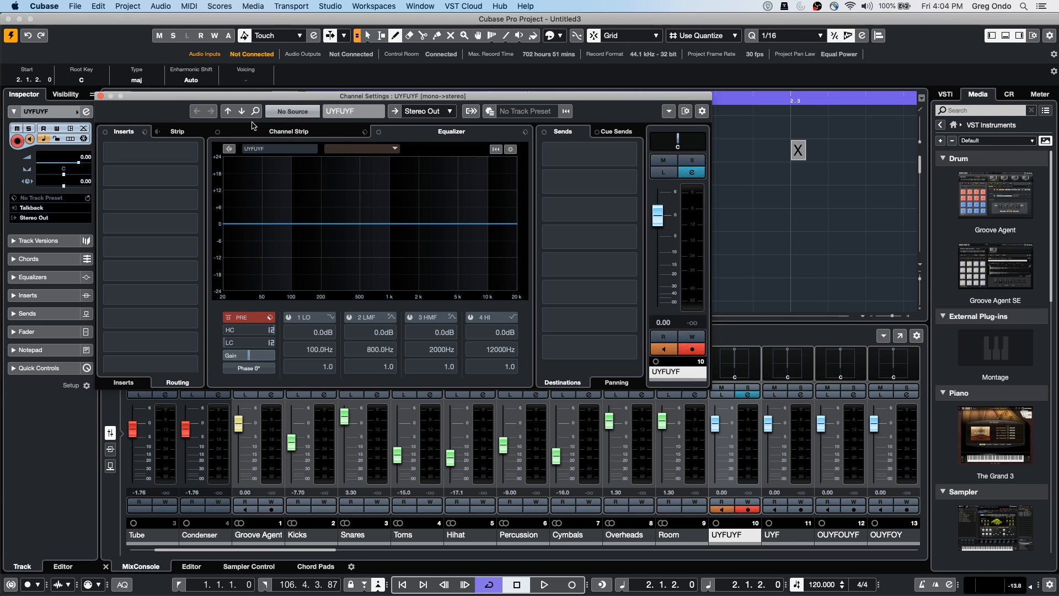
right_click(215, 129)
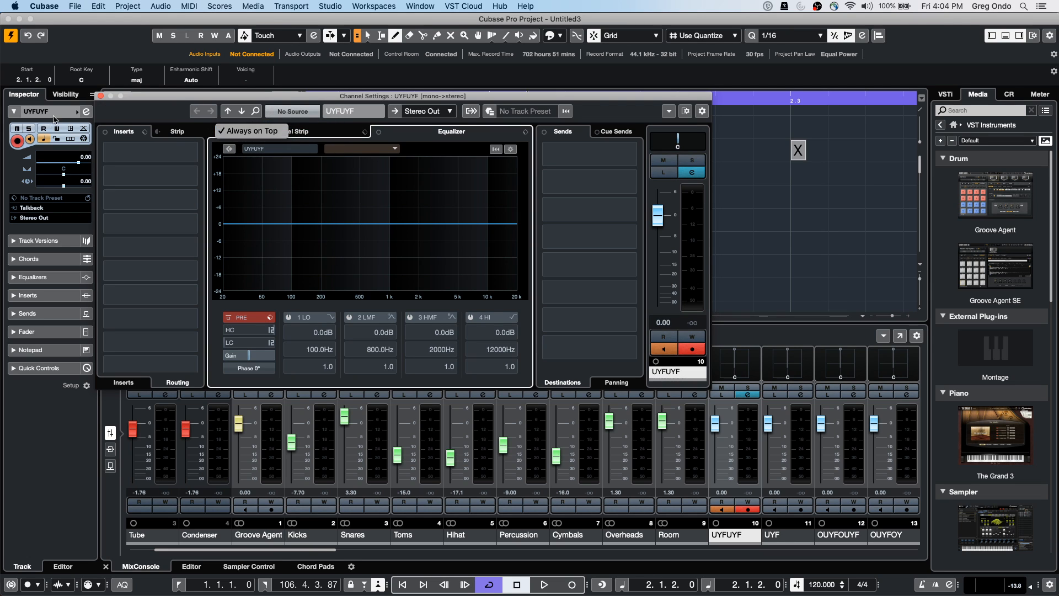
right_click(177, 113)
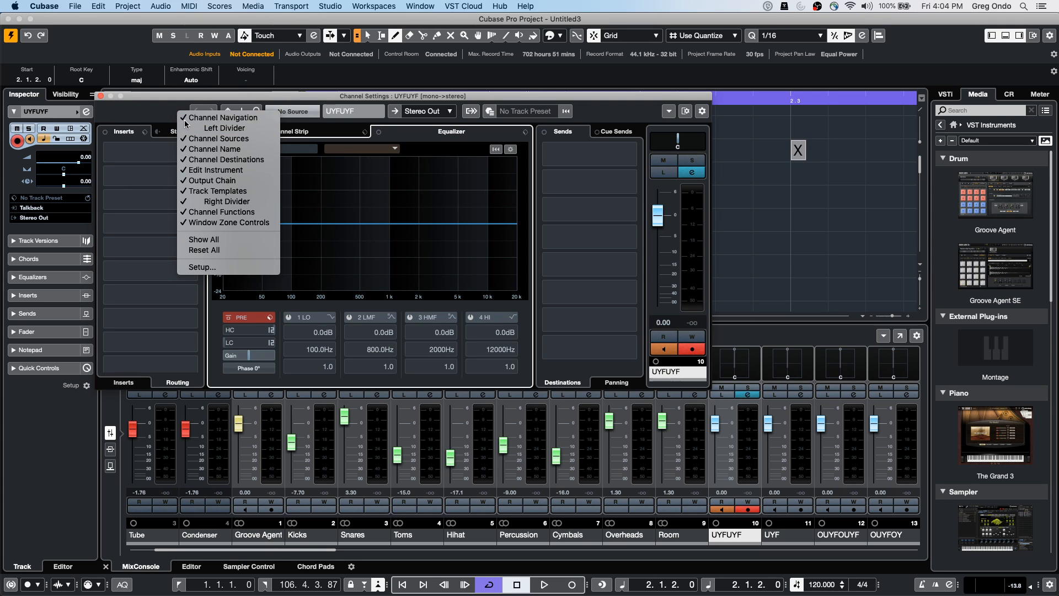
click(190, 125)
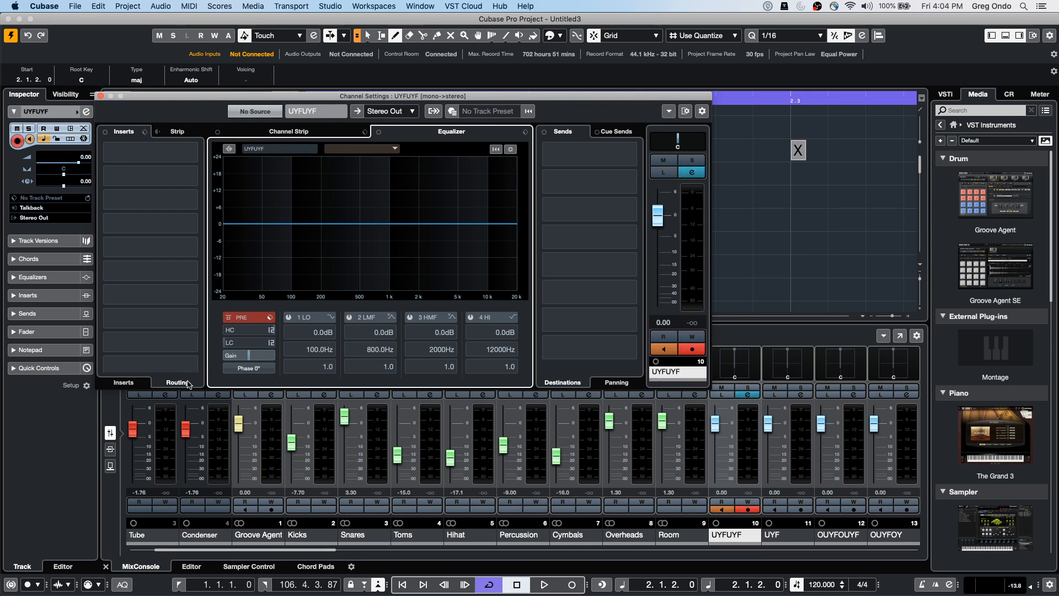
click(701, 112)
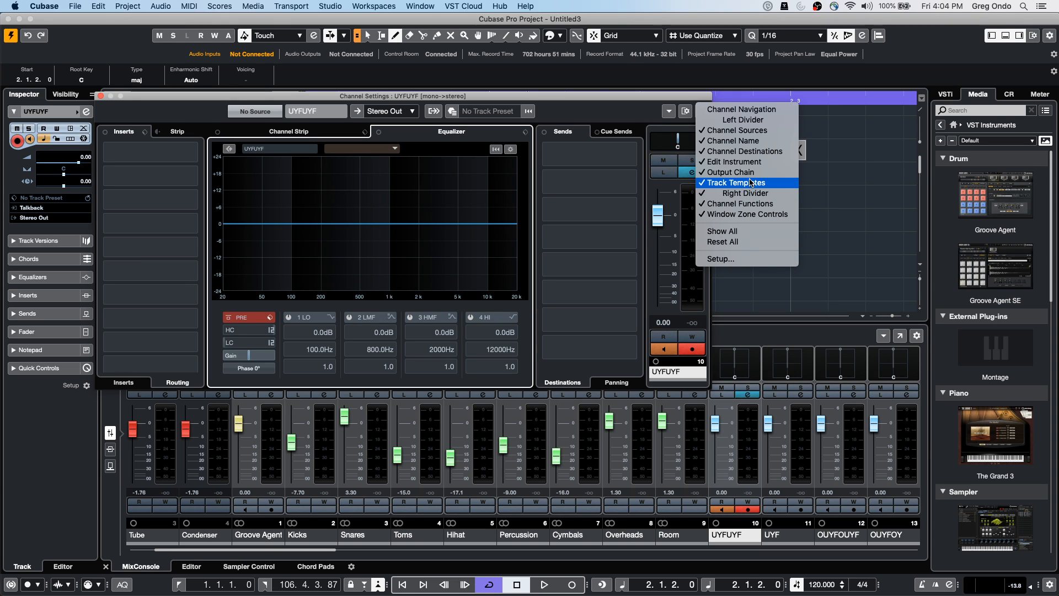
click(581, 147)
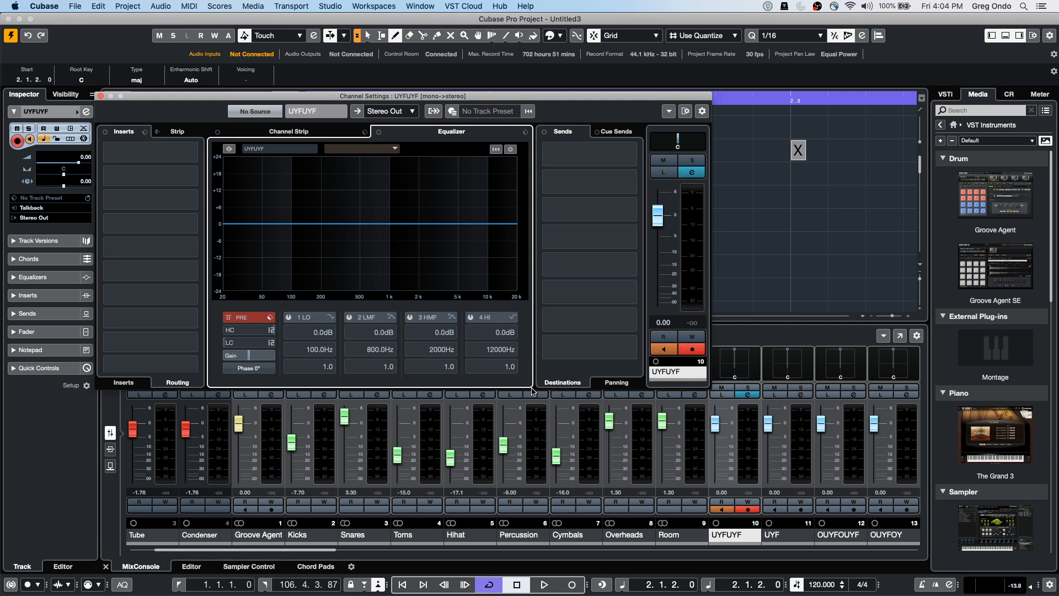
Solo the Room channel, enable Listen on UYFUYF, and nudge the window down
click(707, 391)
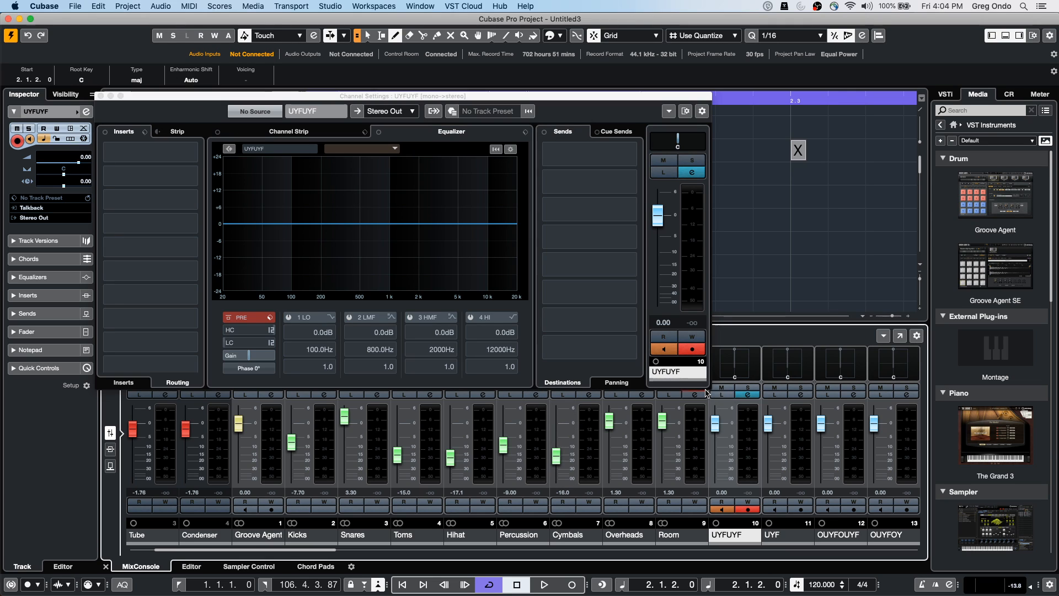
click(715, 394)
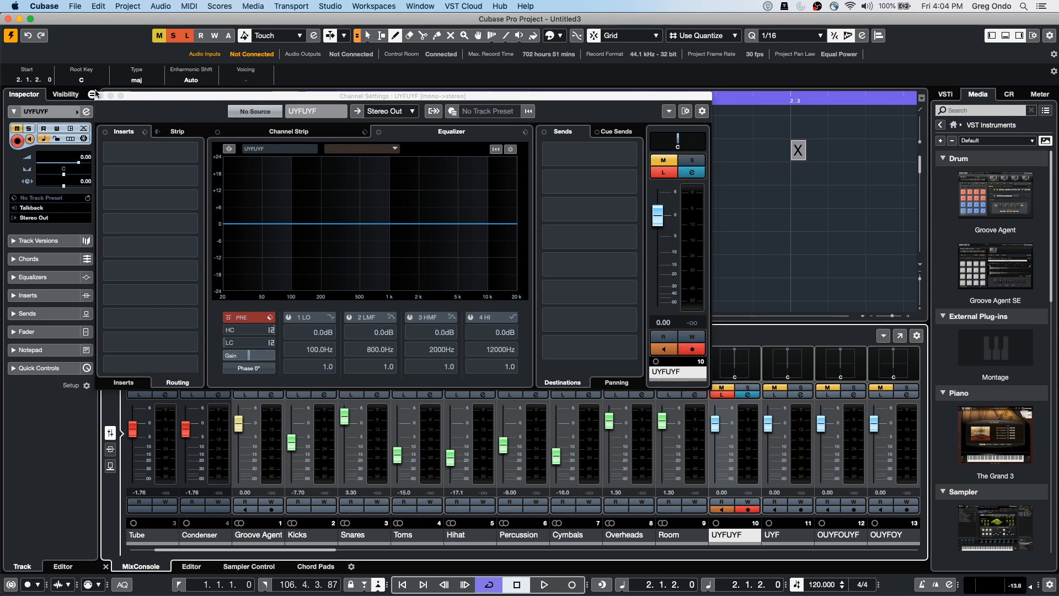
drag(140, 97, 140, 118)
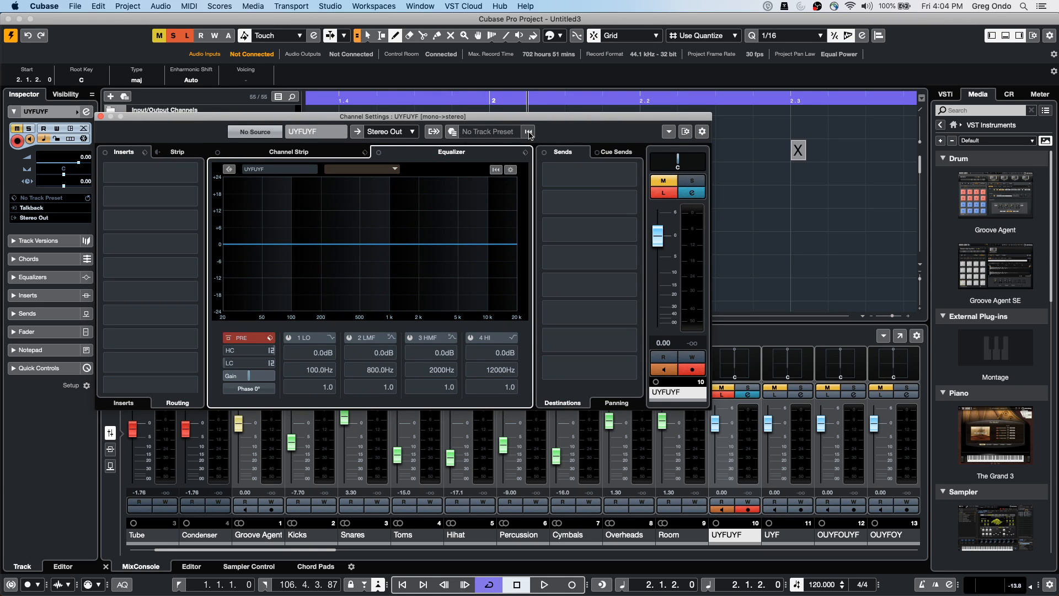
click(670, 133)
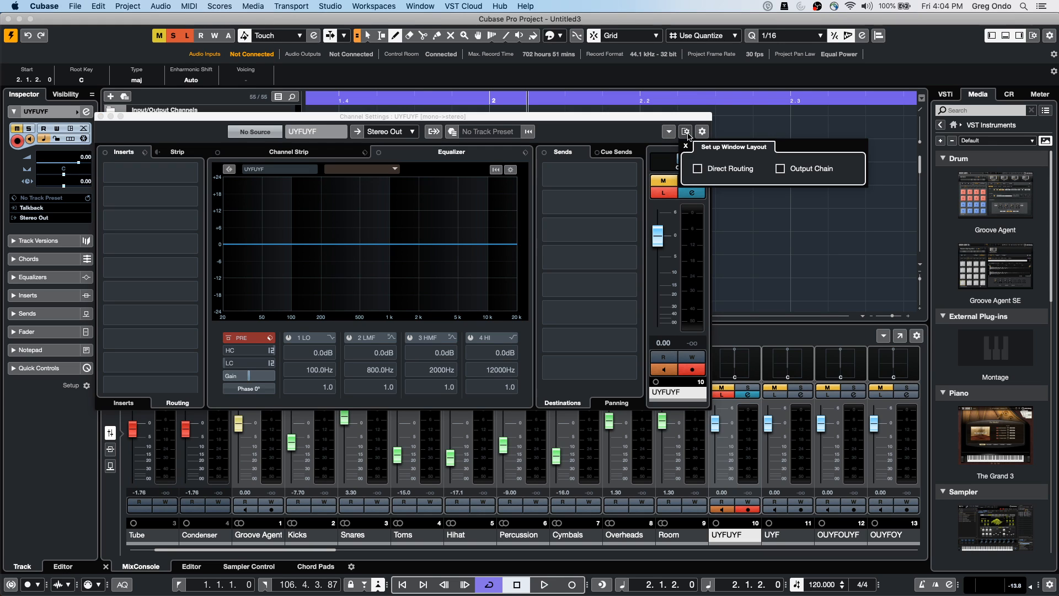
click(698, 169)
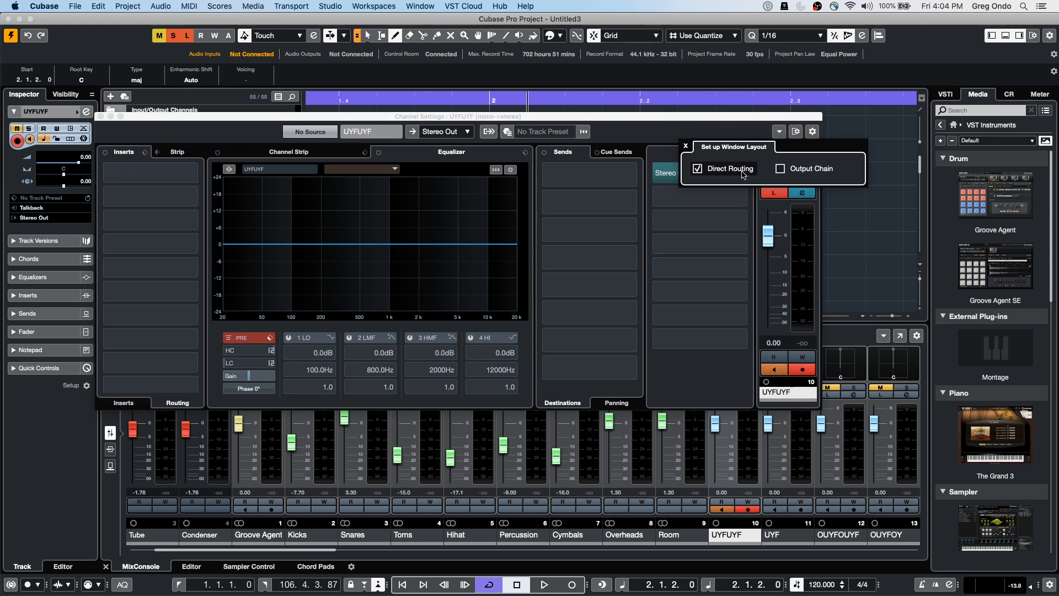
click(781, 168)
click(781, 168)
click(698, 169)
click(781, 168)
click(698, 168)
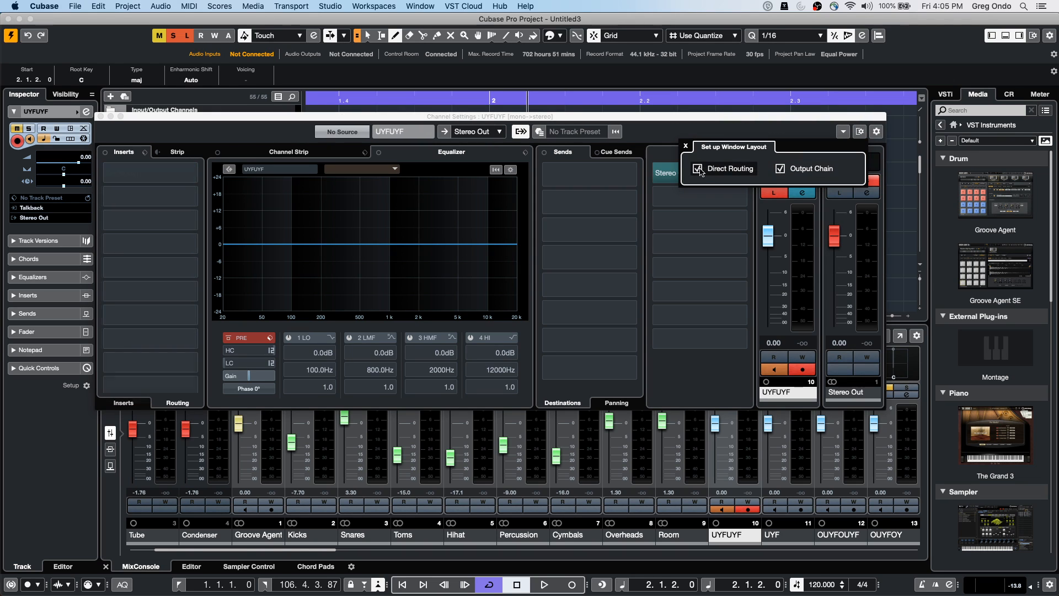
click(617, 134)
click(617, 134)
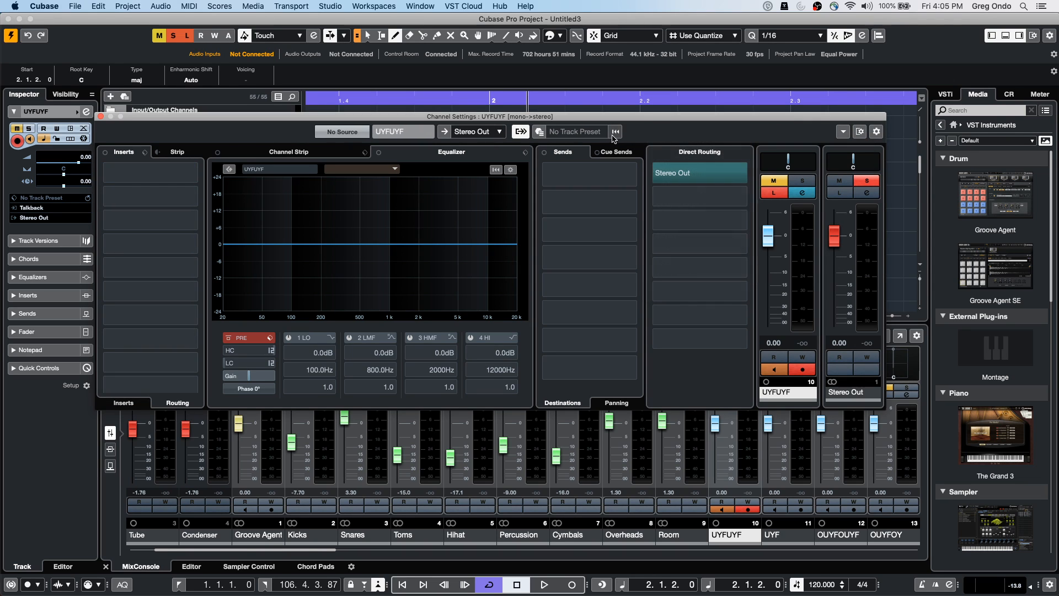
click(859, 132)
click(873, 168)
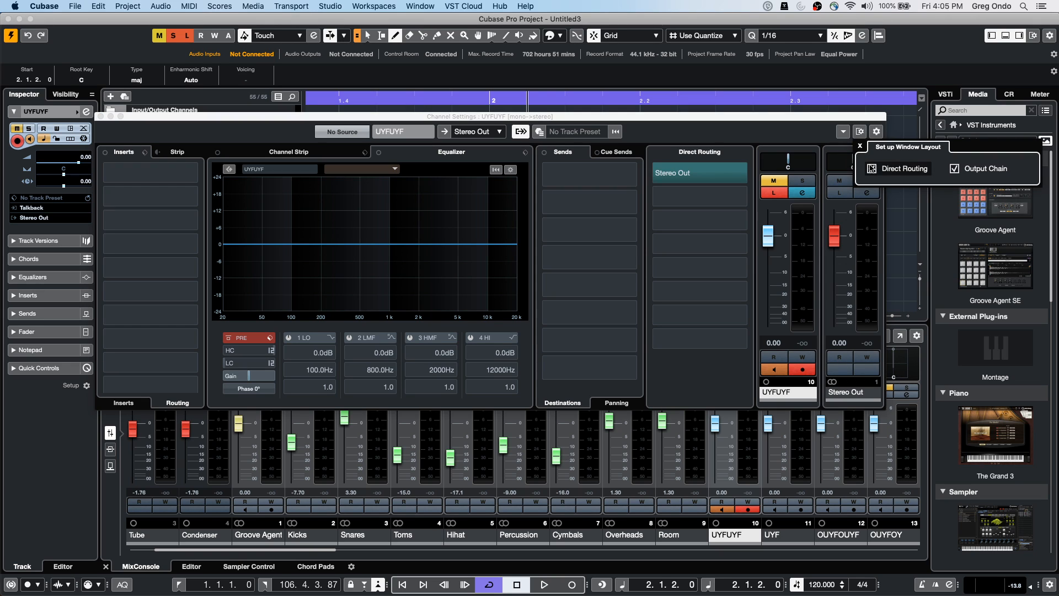
click(953, 168)
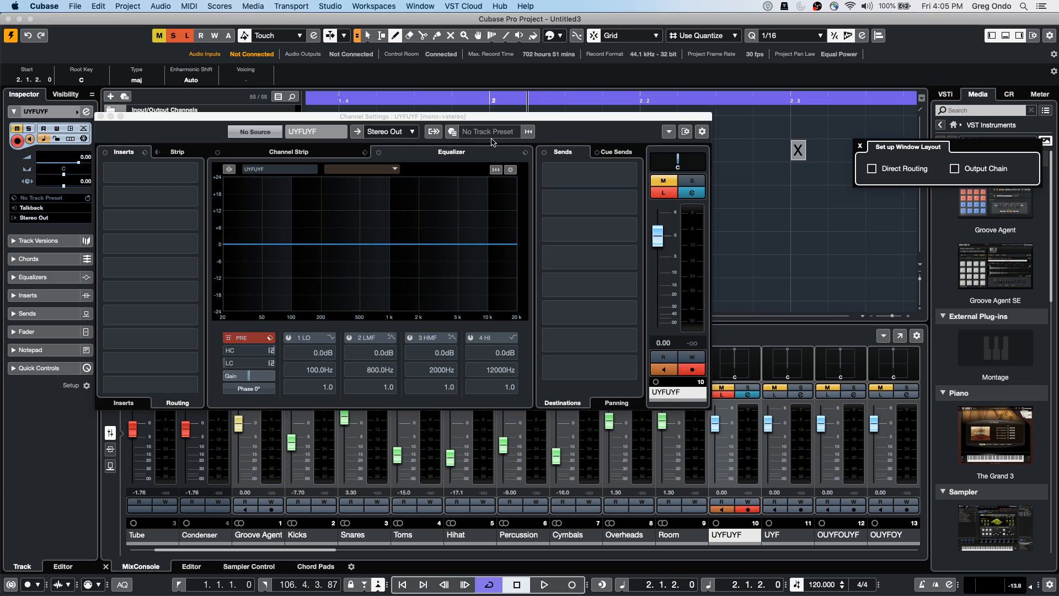
right_click(699, 134)
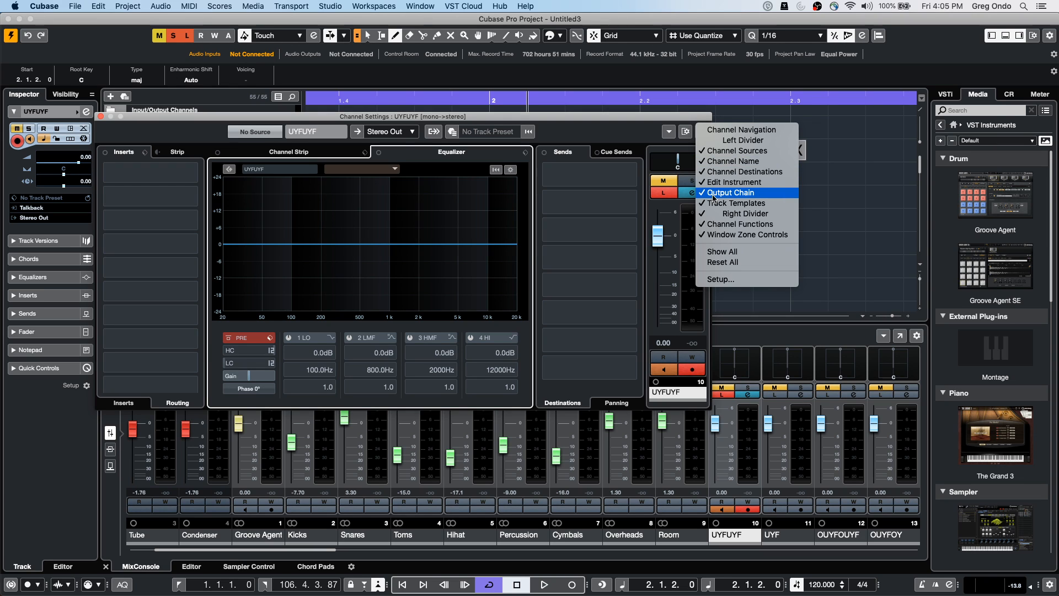
click(576, 196)
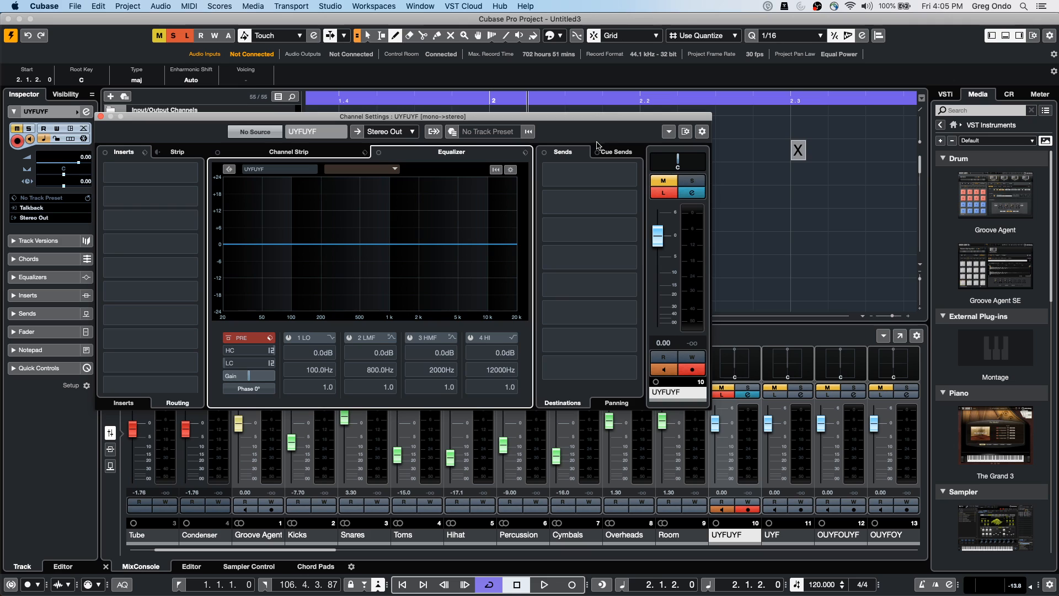
Toggle the sends between panning and destinations, then show the insert slots, dismissing the context menus
click(615, 405)
click(564, 403)
click(134, 404)
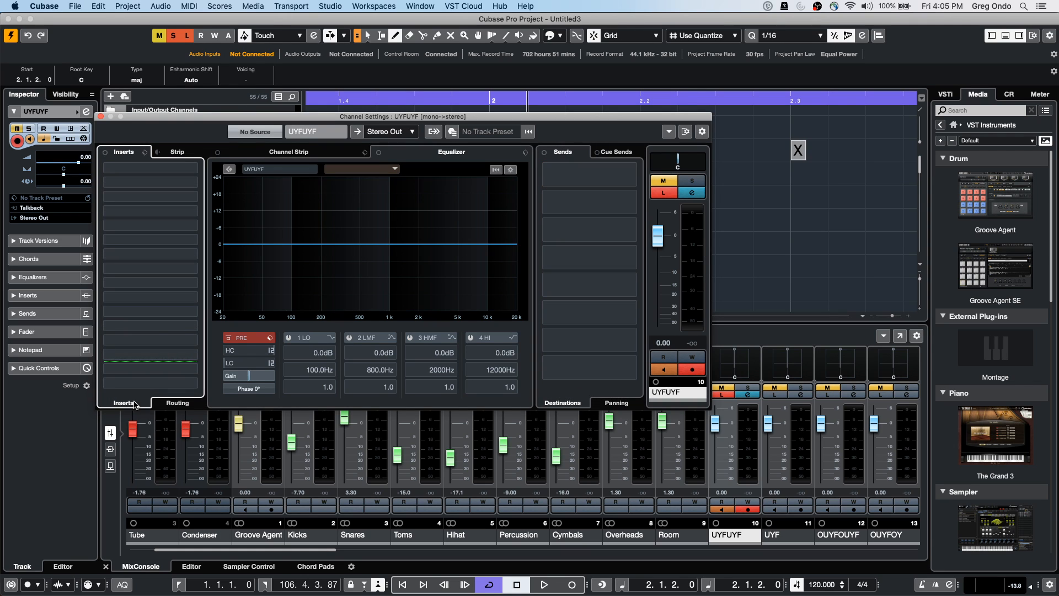
right_click(127, 399)
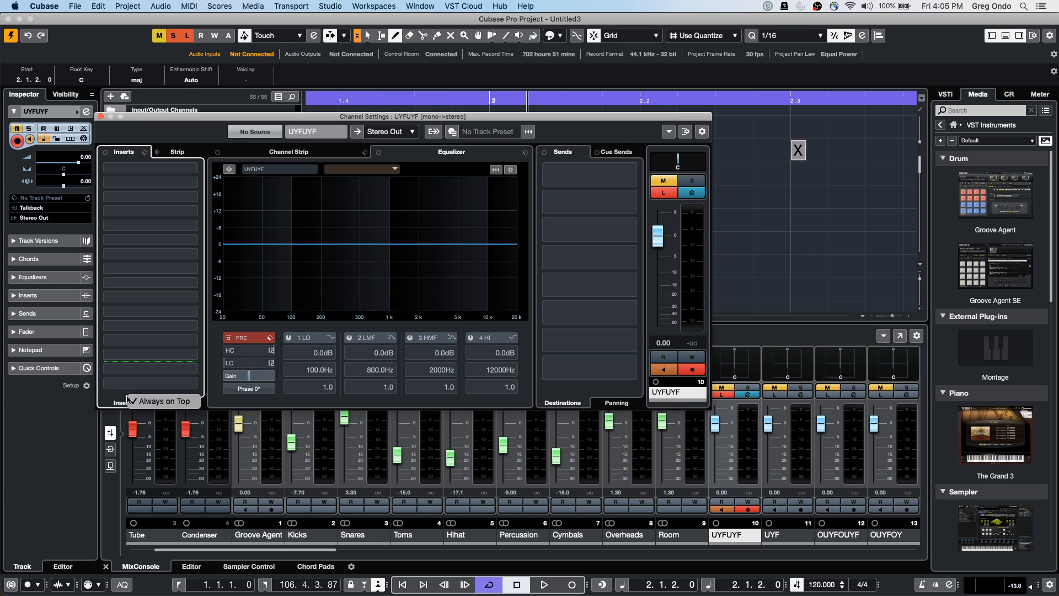
right_click(326, 381)
right_click(266, 233)
Show the Strip module order, then glance at input sources and send slot 8 options without changes
click(194, 153)
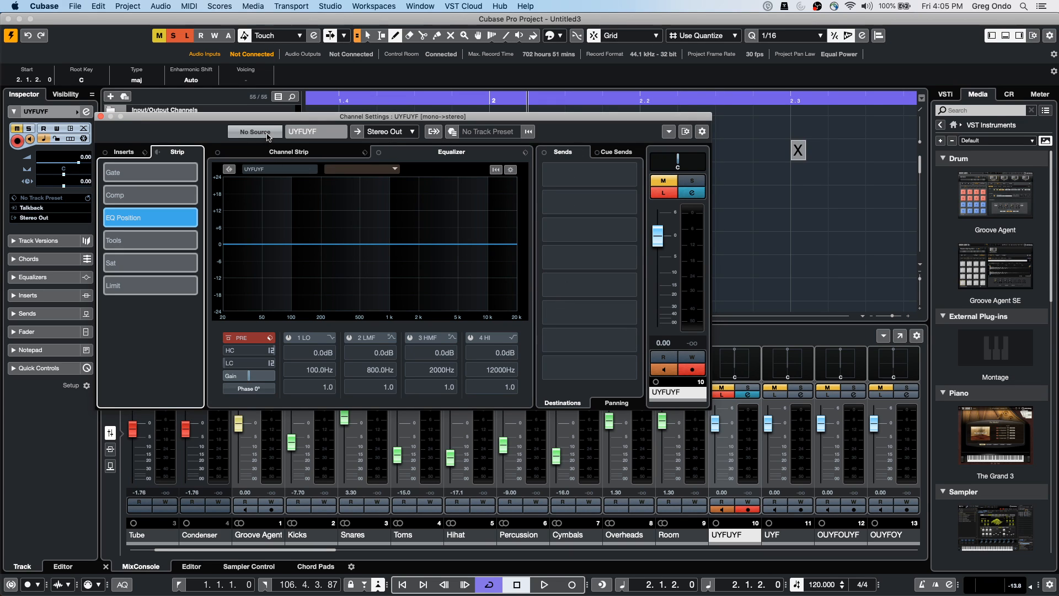
click(268, 135)
key(Escape)
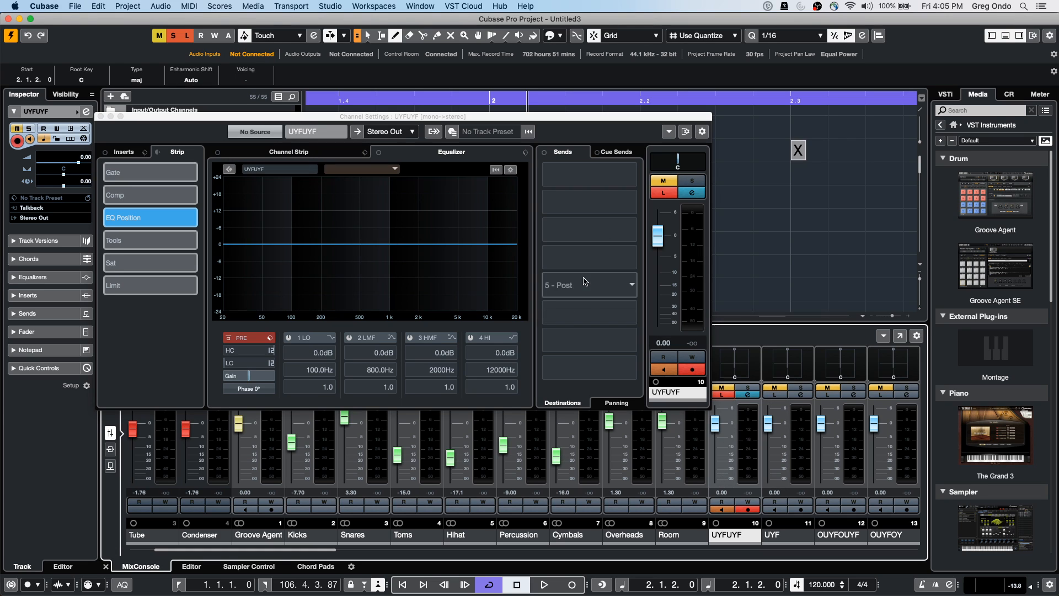
right_click(596, 359)
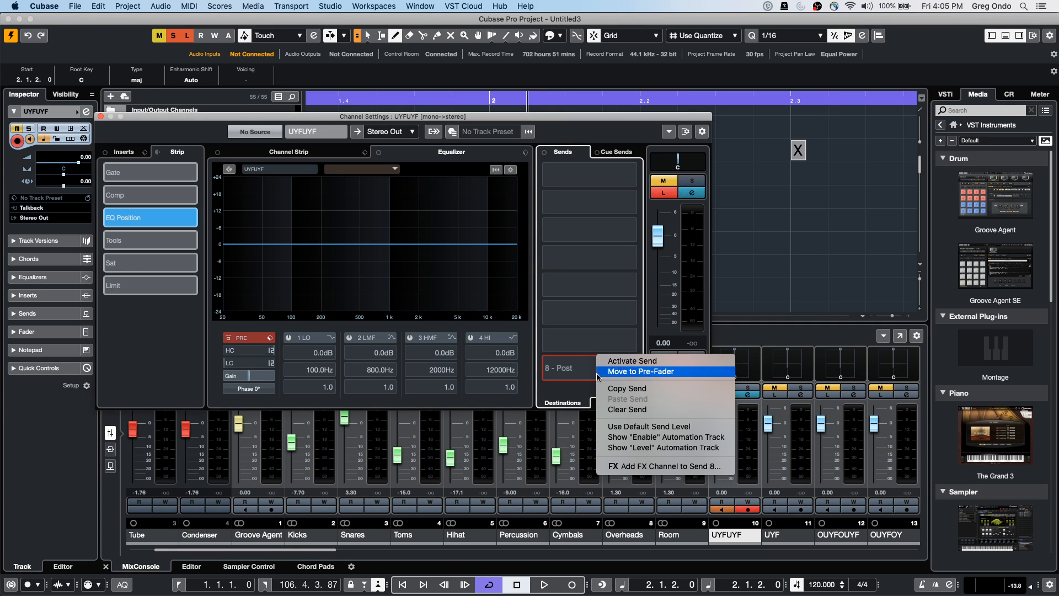
click(581, 379)
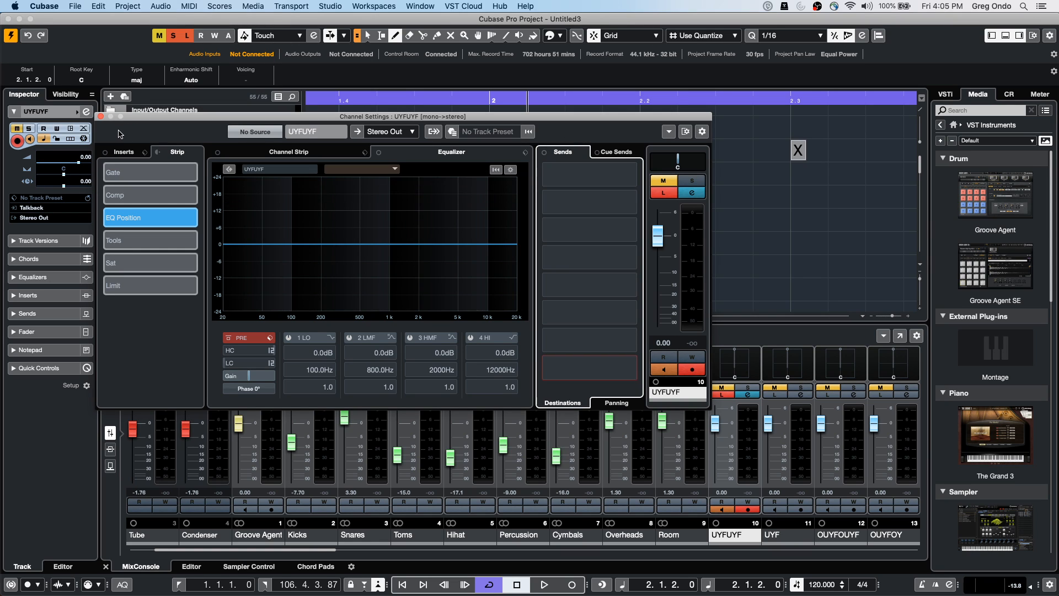
In the Strip tab, switch on the Gate, Comp, Tools, Sat and Limit modules
click(272, 153)
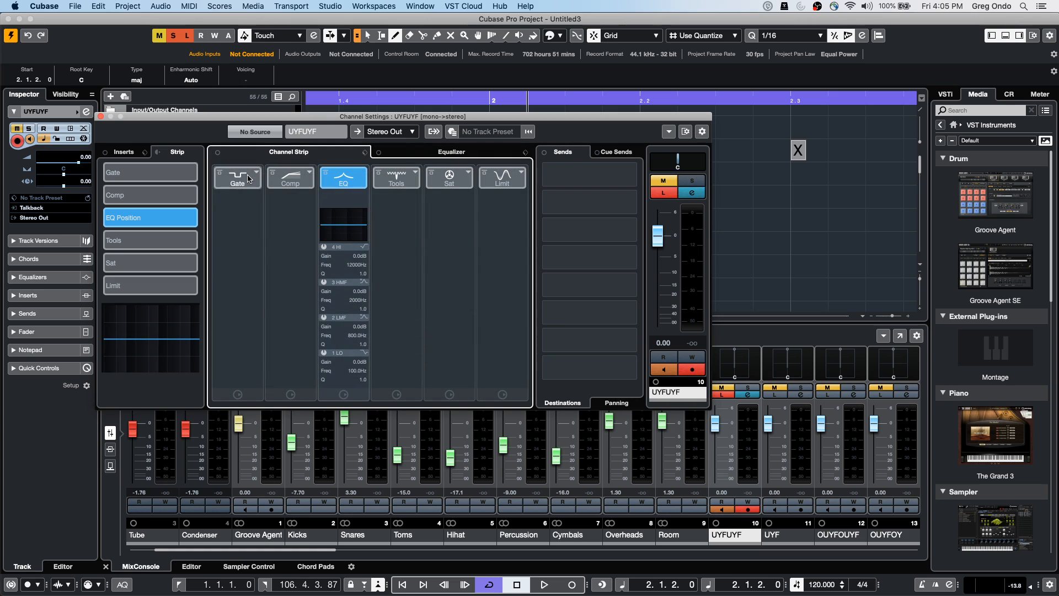
click(246, 177)
click(299, 177)
click(401, 178)
click(449, 177)
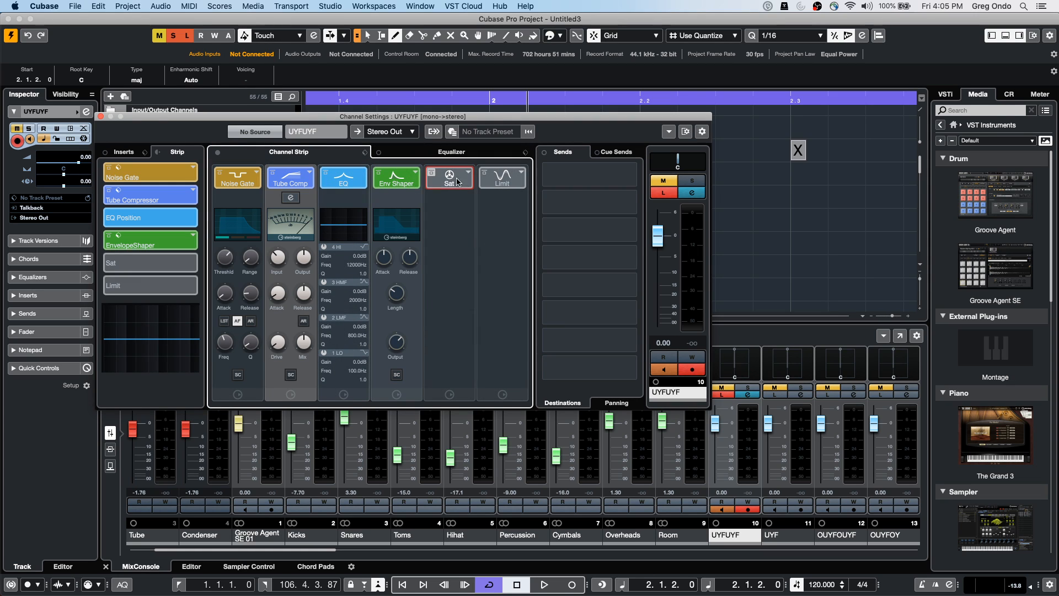
click(499, 180)
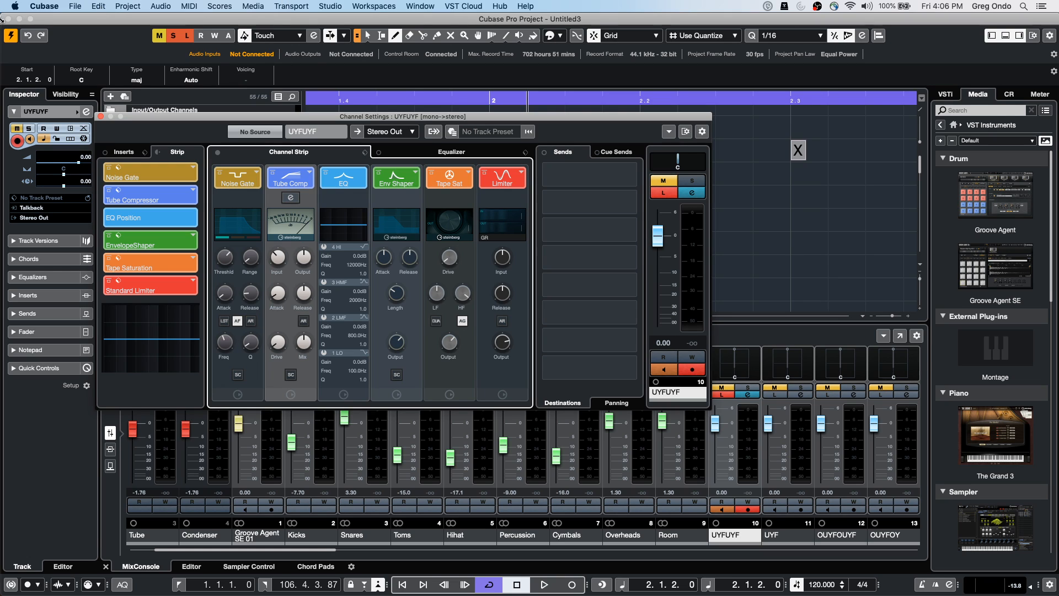
Close the UYFUYF Channel Settings window, returning to the track list and MixConsole
click(101, 116)
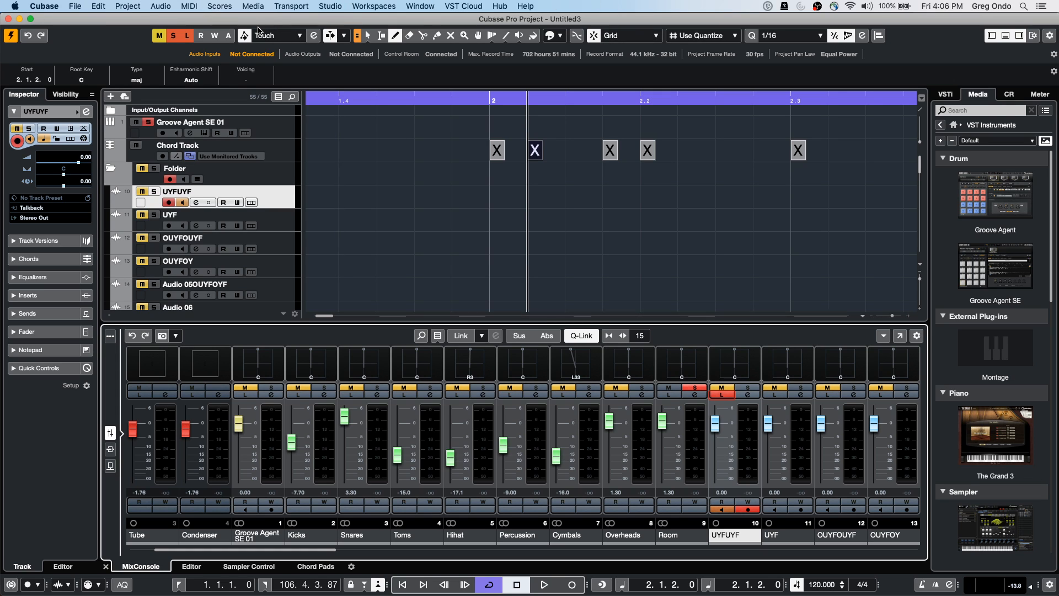
Open Studio Setup on the VST Audio System page, keeping processing precision at 32 bit float
click(330, 6)
mouse_move(374, 6)
mouse_move(426, 6)
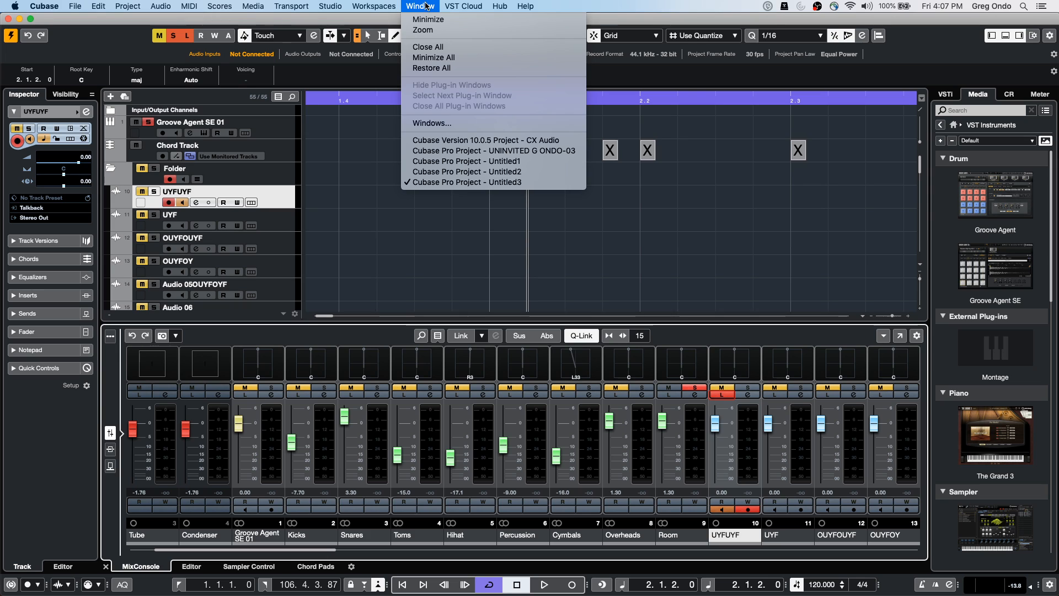
mouse_move(331, 9)
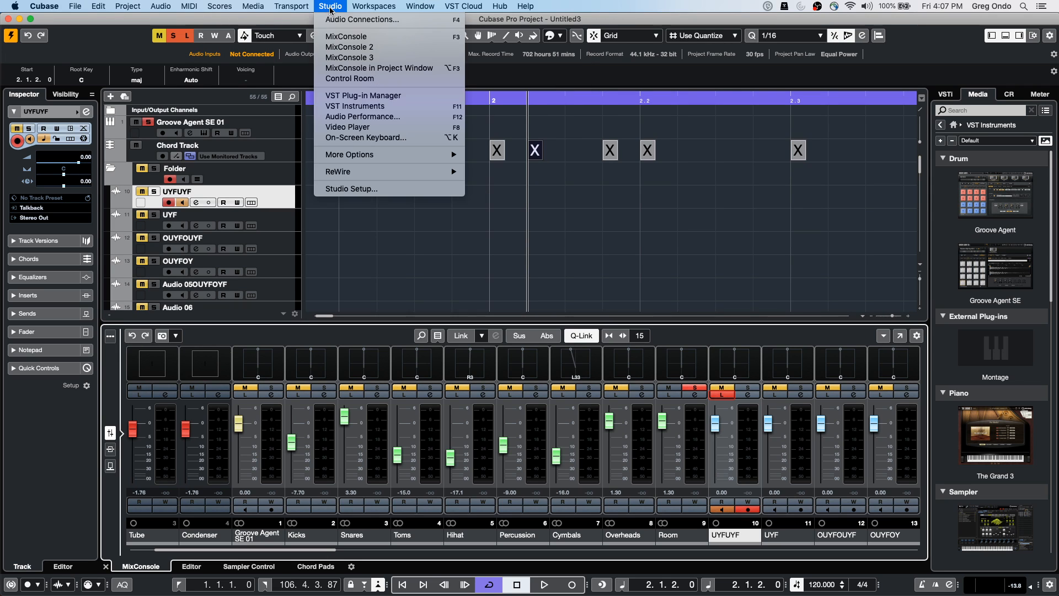
click(353, 189)
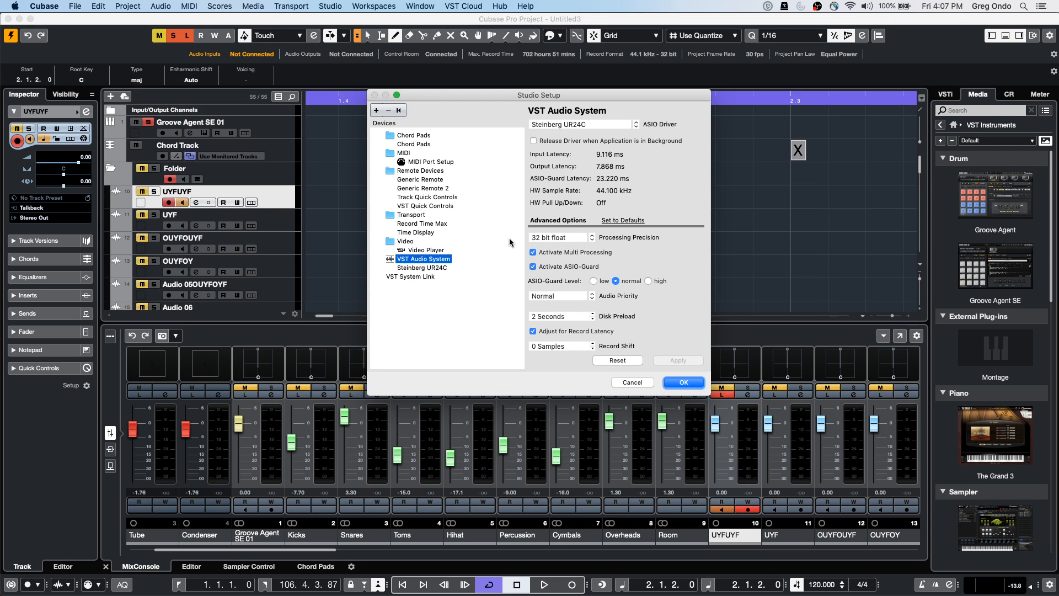
click(561, 239)
click(582, 240)
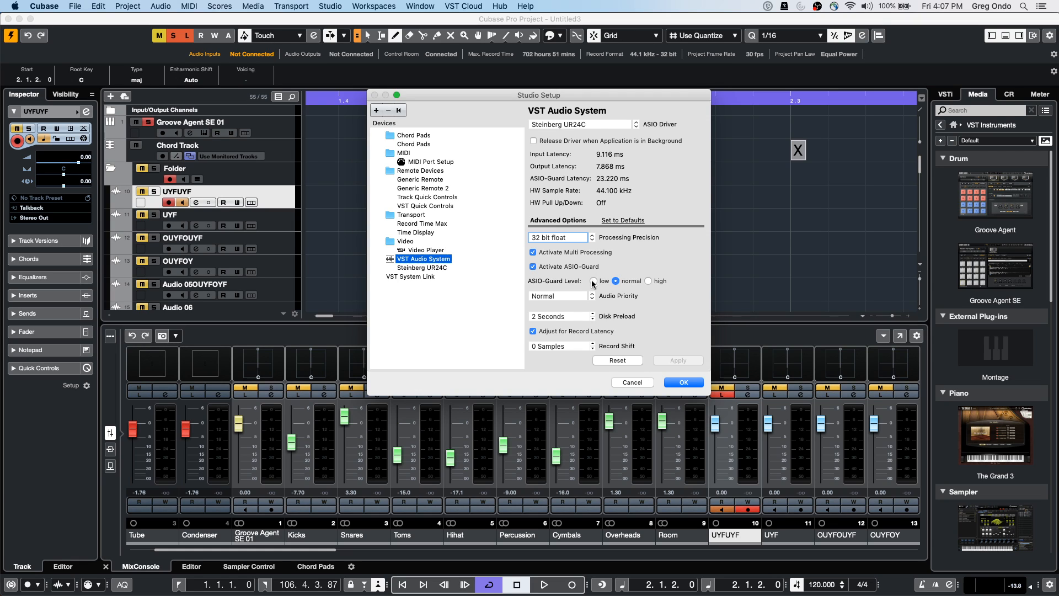
Cancel the Studio Setup dialog without applying any changes
click(633, 382)
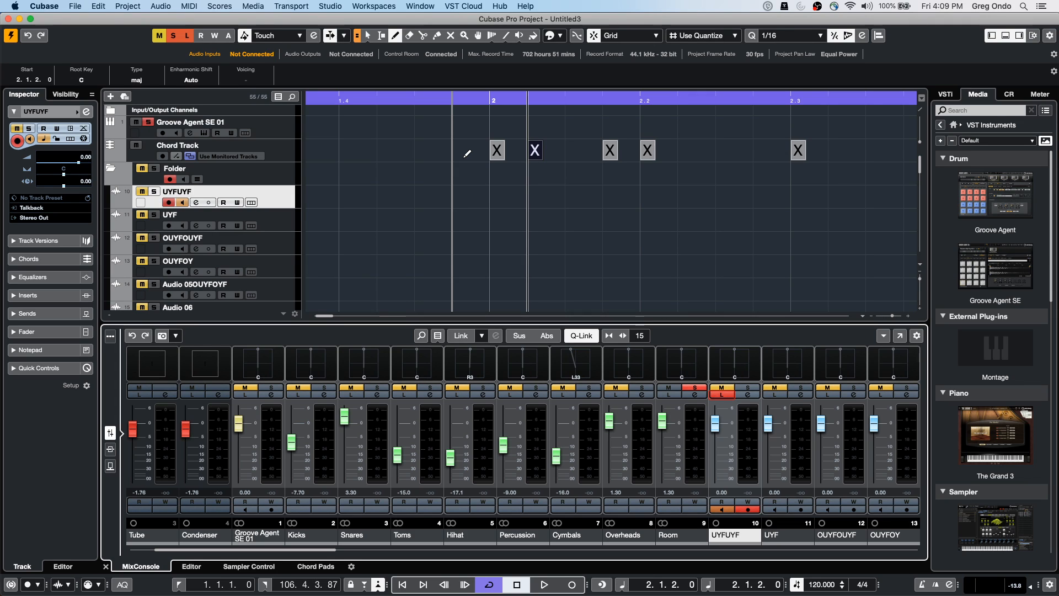
Open the recent project Amos Moses - GO.cpr from the File menu and activate it
drag(432, 97, 443, 66)
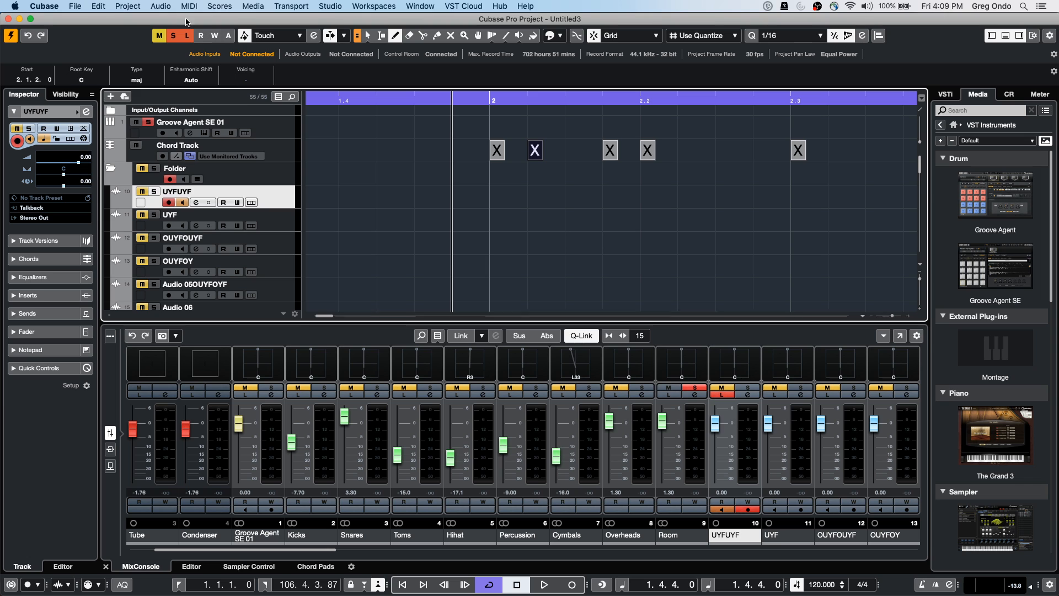
click(84, 7)
mouse_move(89, 213)
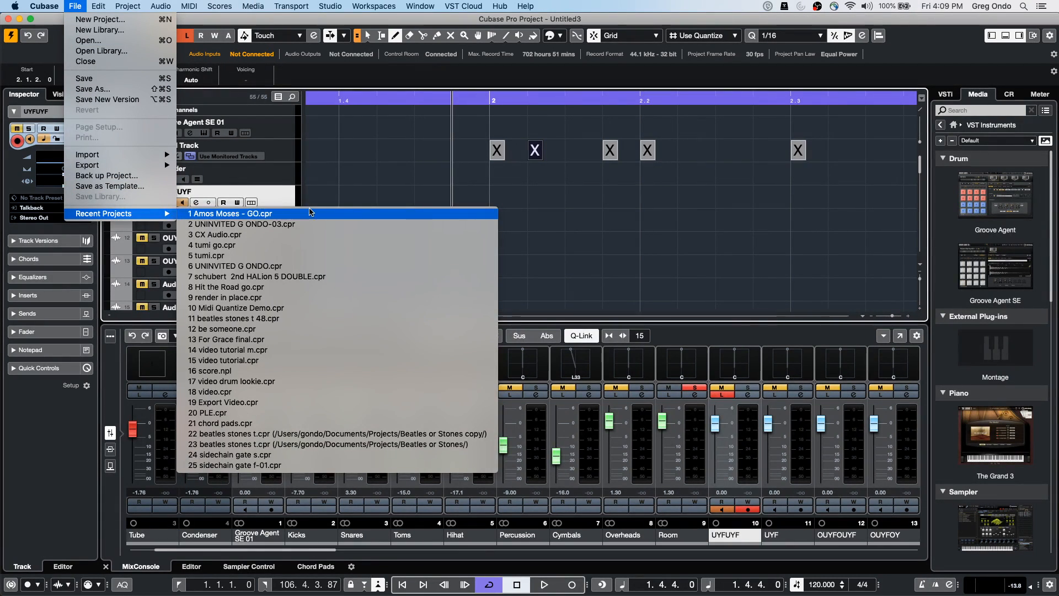
click(282, 214)
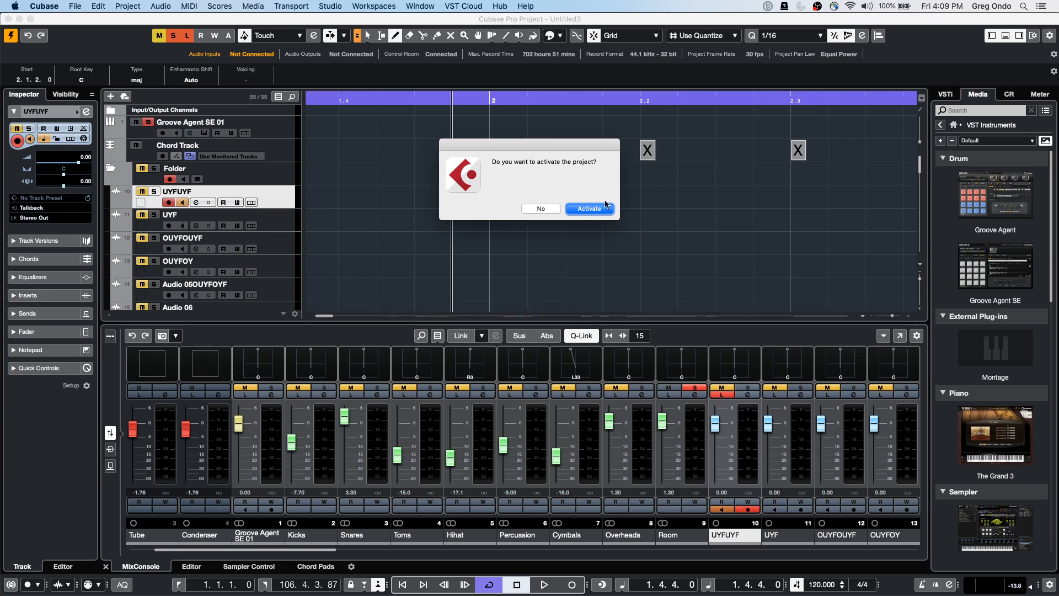
click(589, 209)
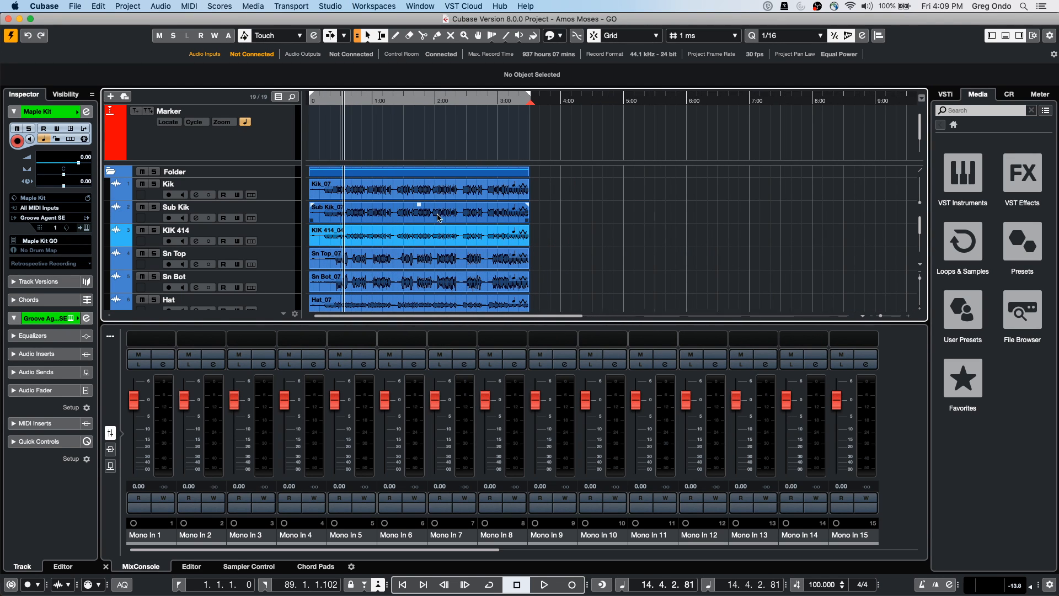
Select and audition the Scr Gtr_11, Scr Gtr_16 and Scr Gtr_19 guitar events
scroll(439, 224, down, 5)
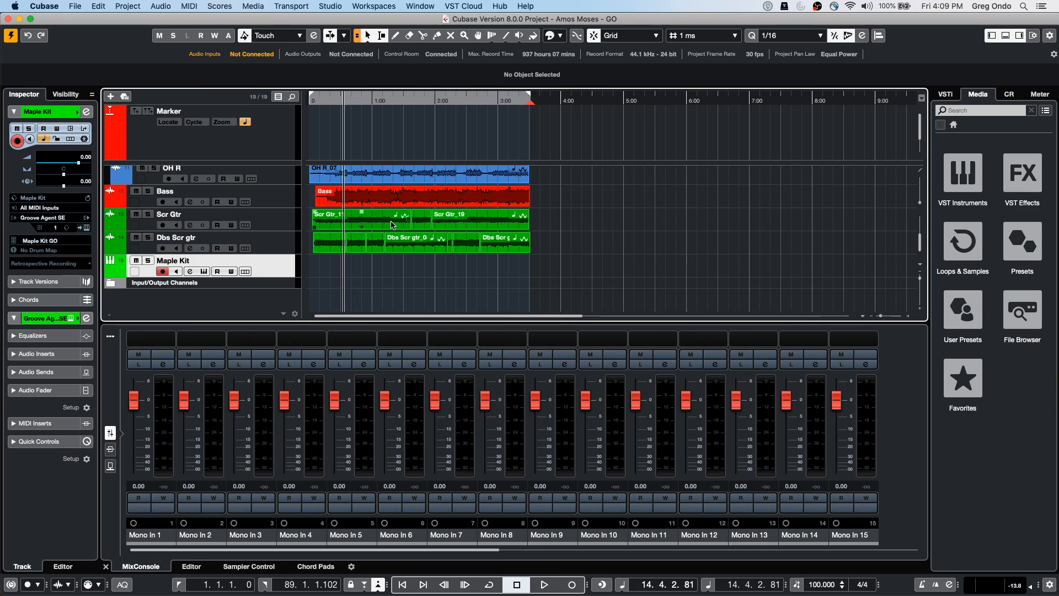
click(396, 225)
click(403, 101)
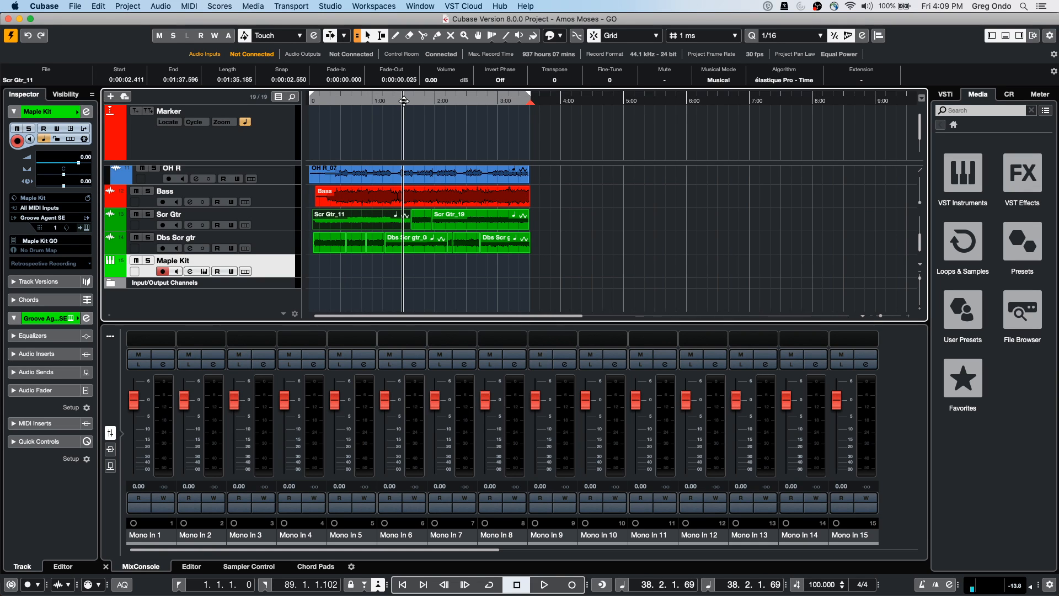
click(426, 226)
click(454, 224)
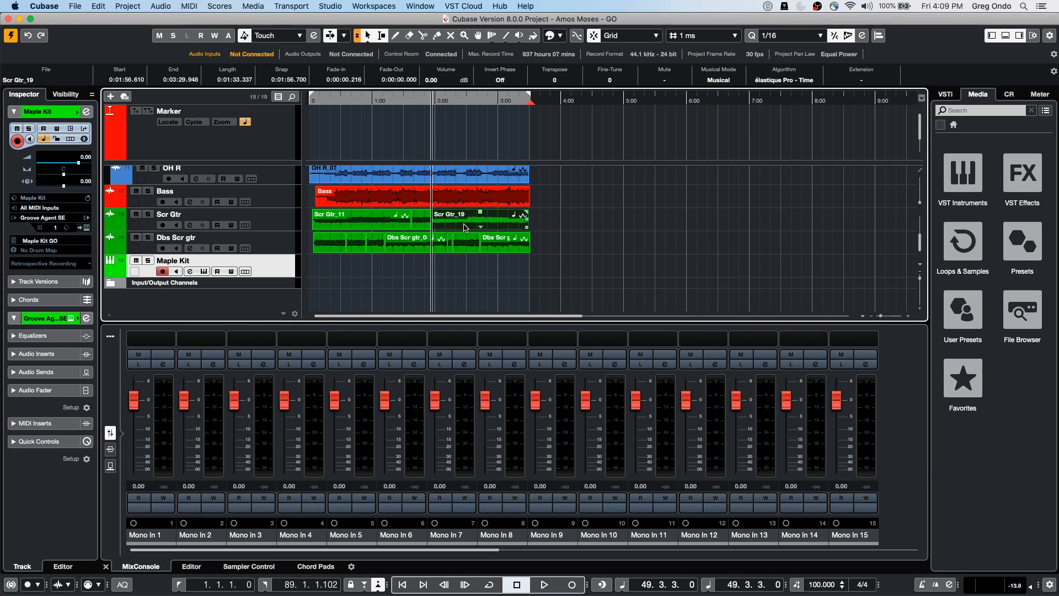
alt+shift+click(476, 226)
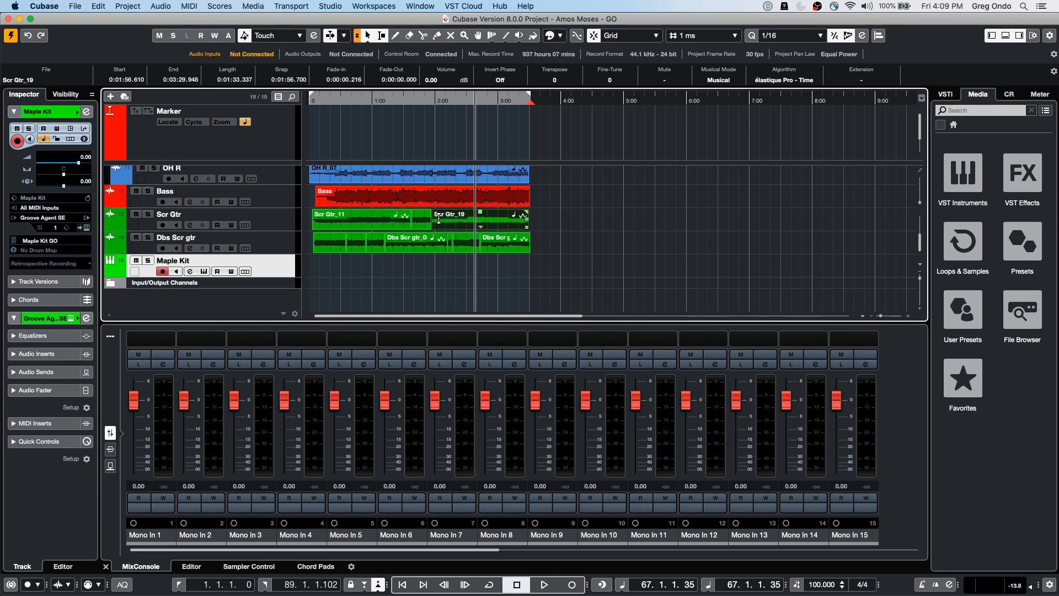
click(361, 226)
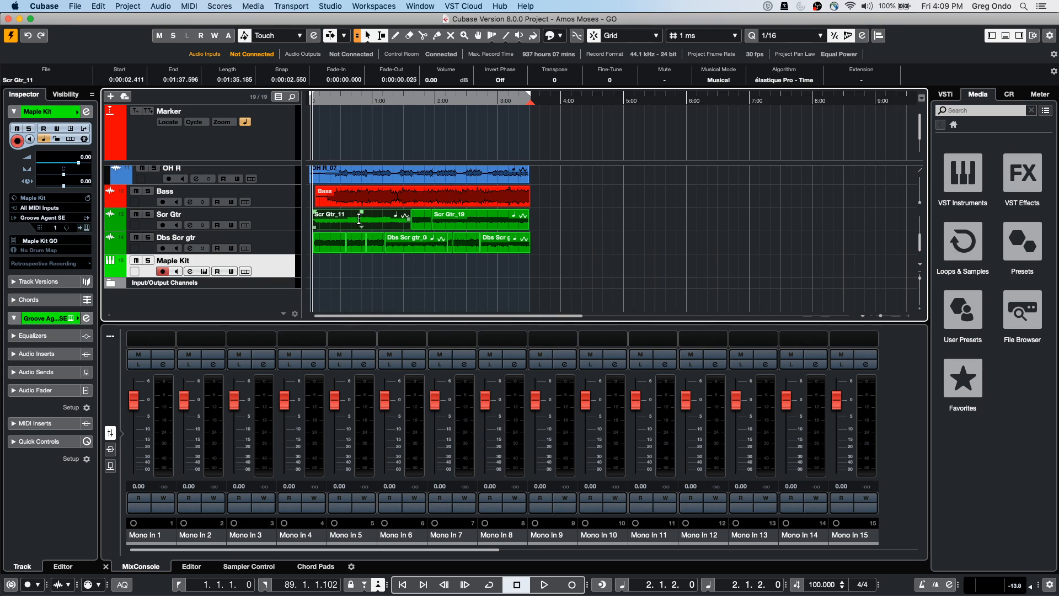
Step the playback position through the guitar part from bar 26, ending back at bar 18
key(alt)
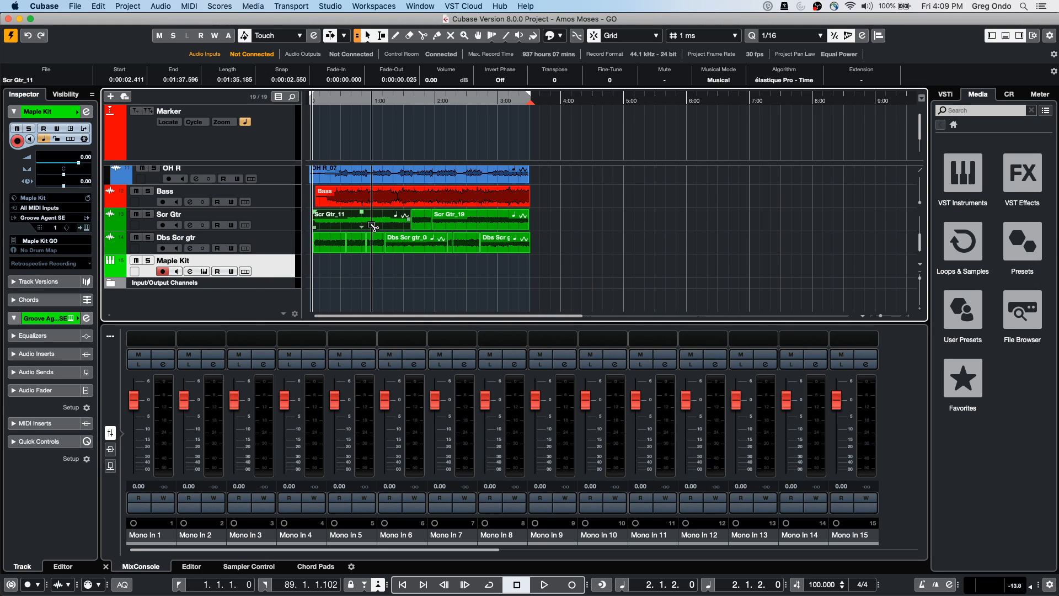
alt+shift+click(372, 225)
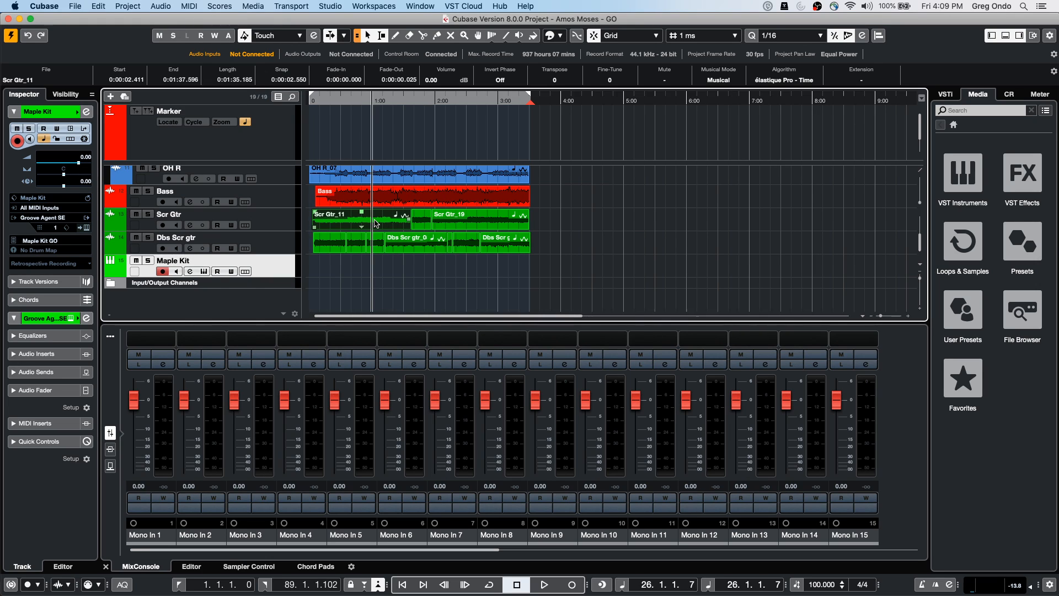
alt+shift+click(509, 224)
alt+shift+click(377, 224)
alt+shift+click(428, 224)
alt+shift+click(481, 225)
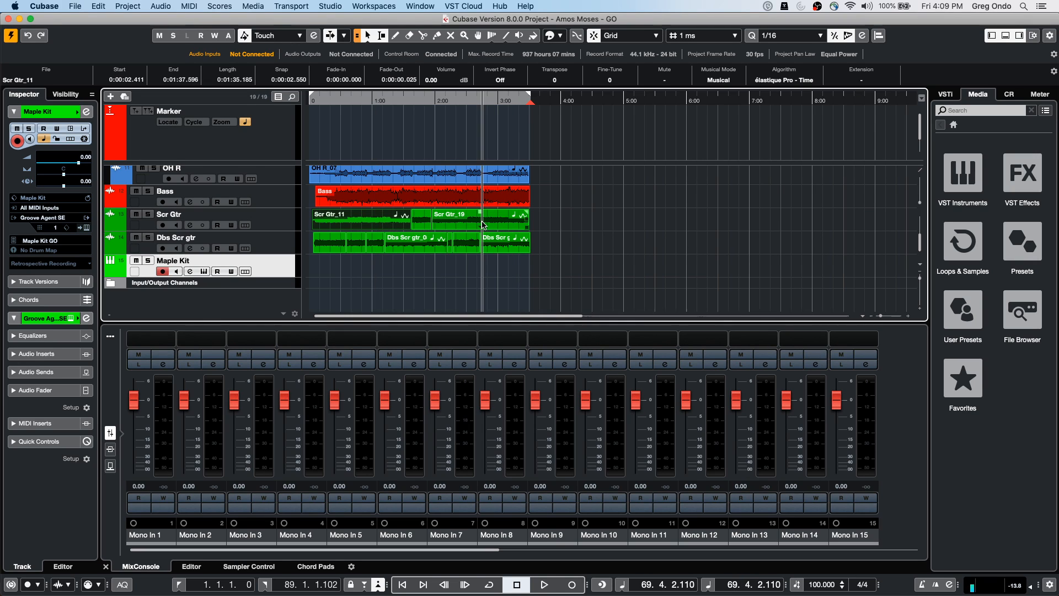
alt+shift+click(505, 247)
alt+shift+click(463, 242)
alt+shift+click(412, 243)
alt+shift+click(352, 247)
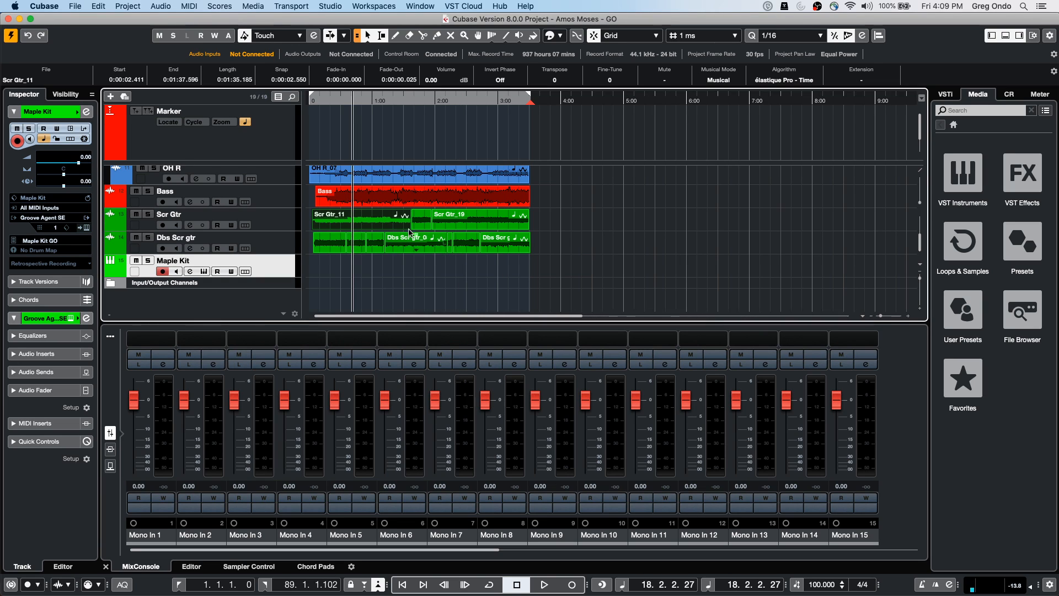
Move the small Dbs Scr gtr_11 event later, then return the playback position to bar 28
click(447, 223)
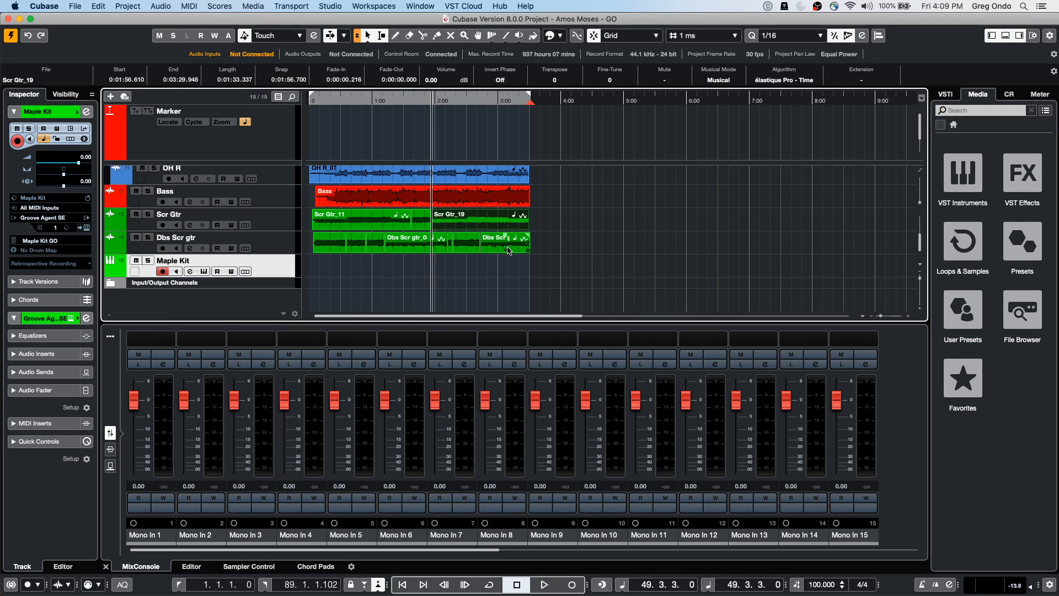
click(480, 245)
click(462, 243)
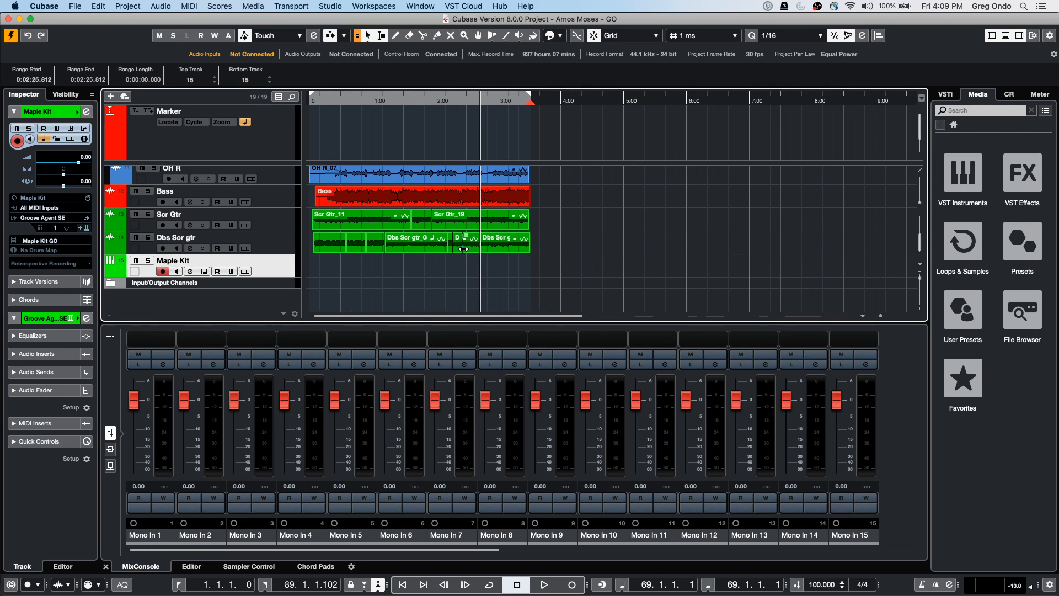
click(460, 249)
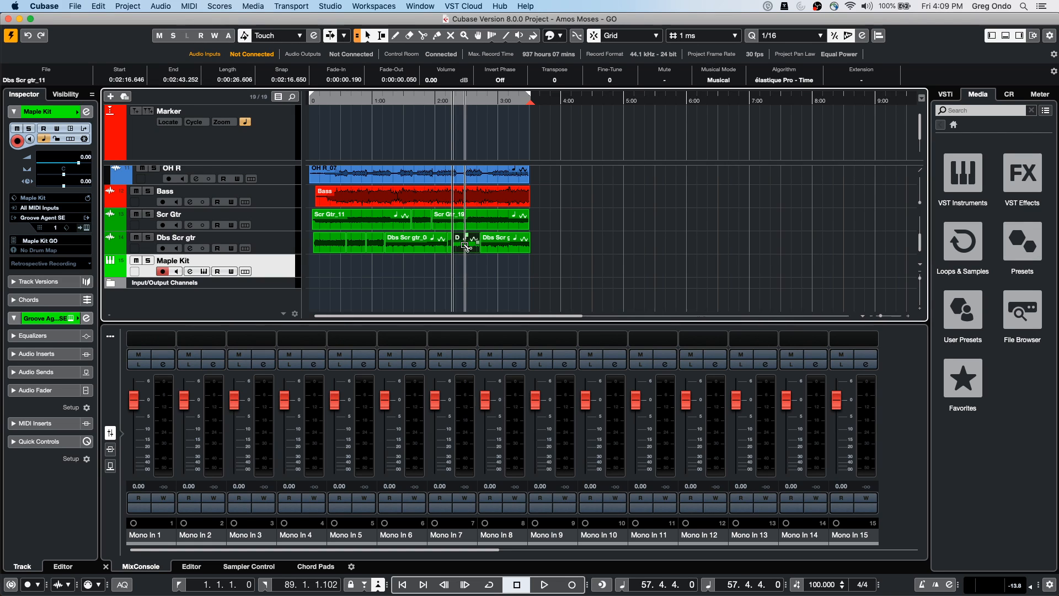
drag(465, 248, 502, 243)
alt+shift+click(510, 246)
alt+shift+click(378, 224)
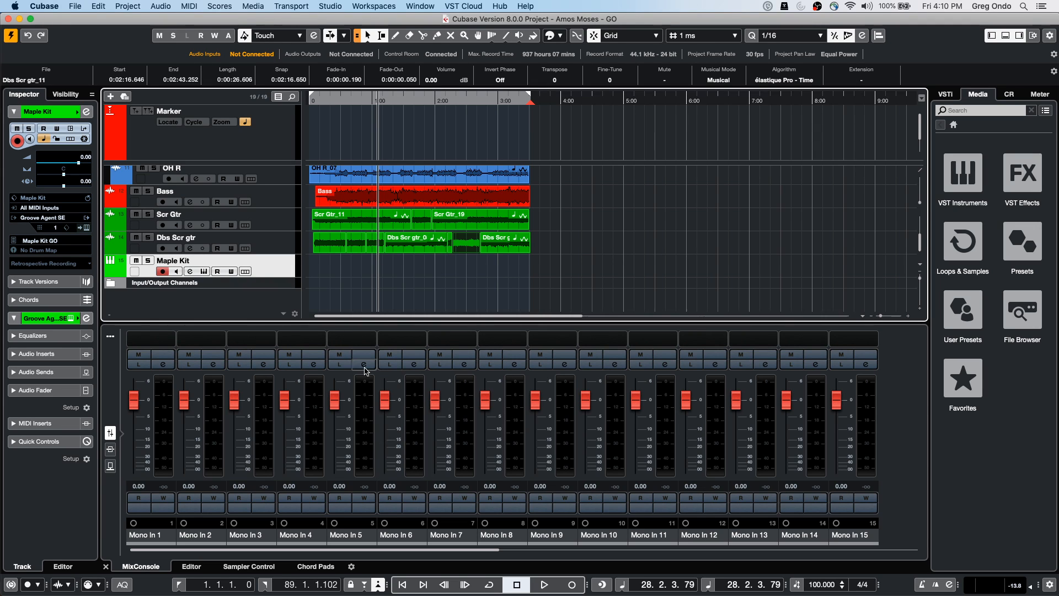
Bring up the Add Track dialog for a new Audio track from the Dbs Scr gtr track's menu
click(273, 240)
right_click(273, 240)
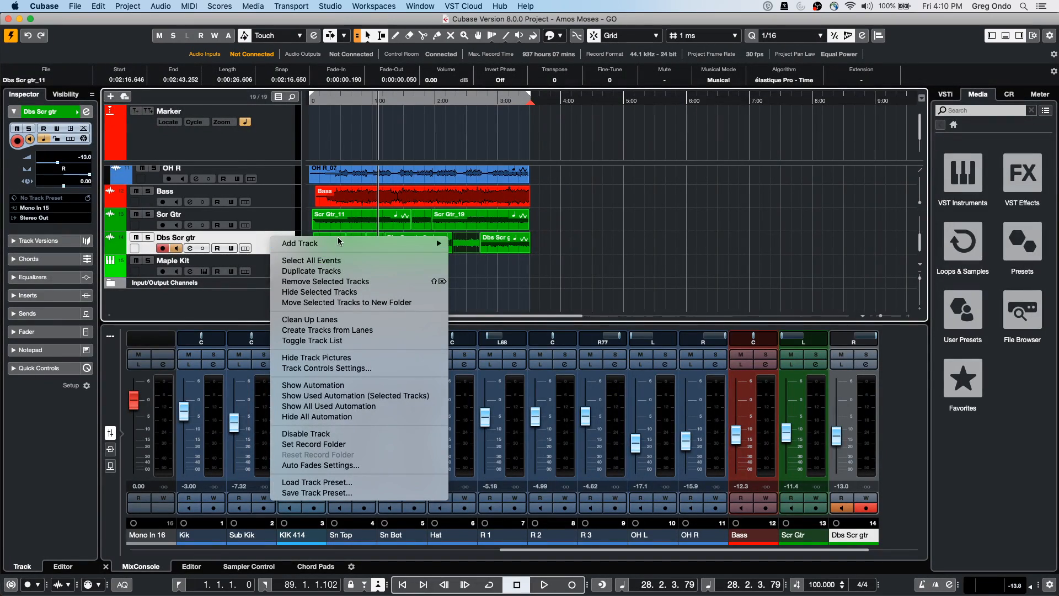
mouse_move(347, 245)
click(521, 245)
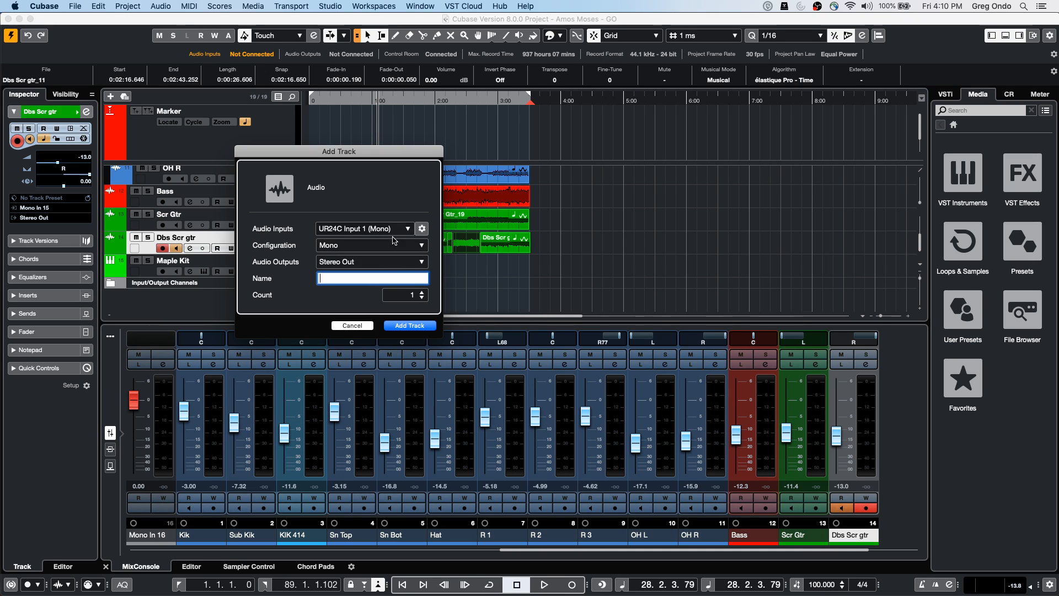
Add the mono Audio 01 track, enlarge its height, and review the Steinberg UR24C ports in Studio Setup
click(411, 326)
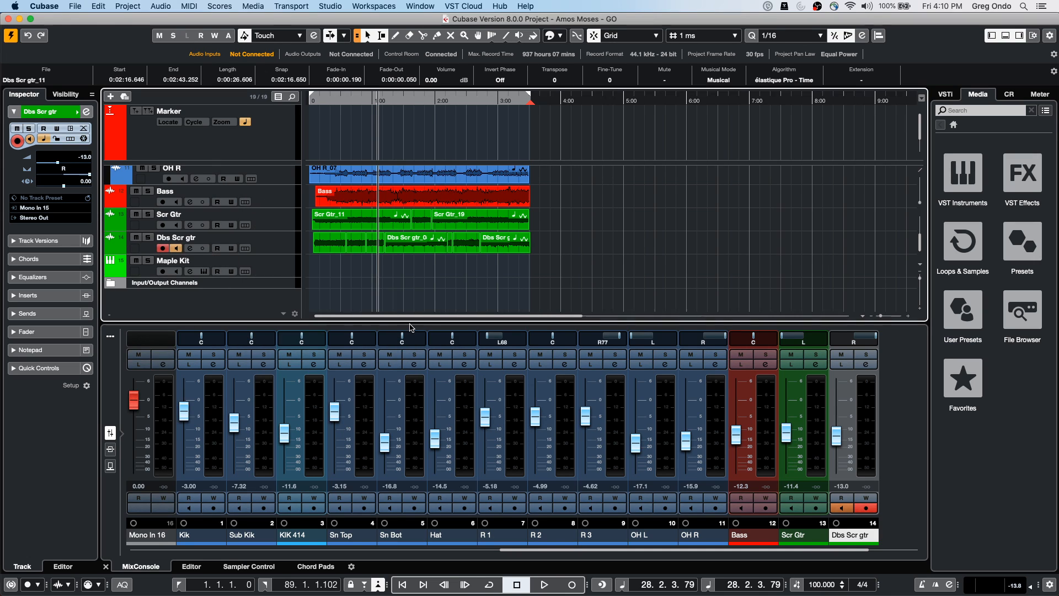
drag(234, 264, 233, 275)
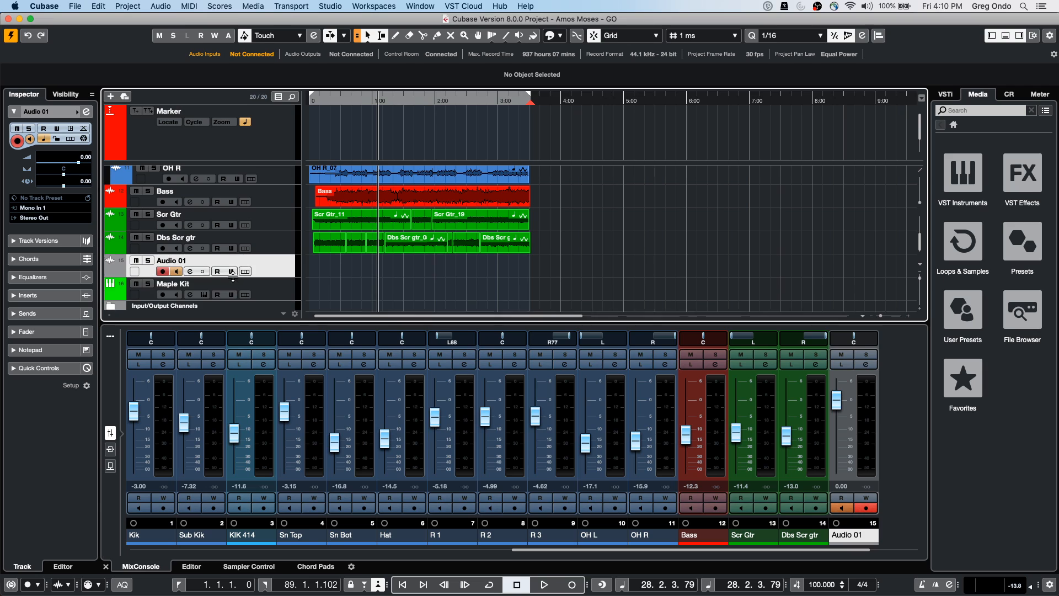
click(333, 7)
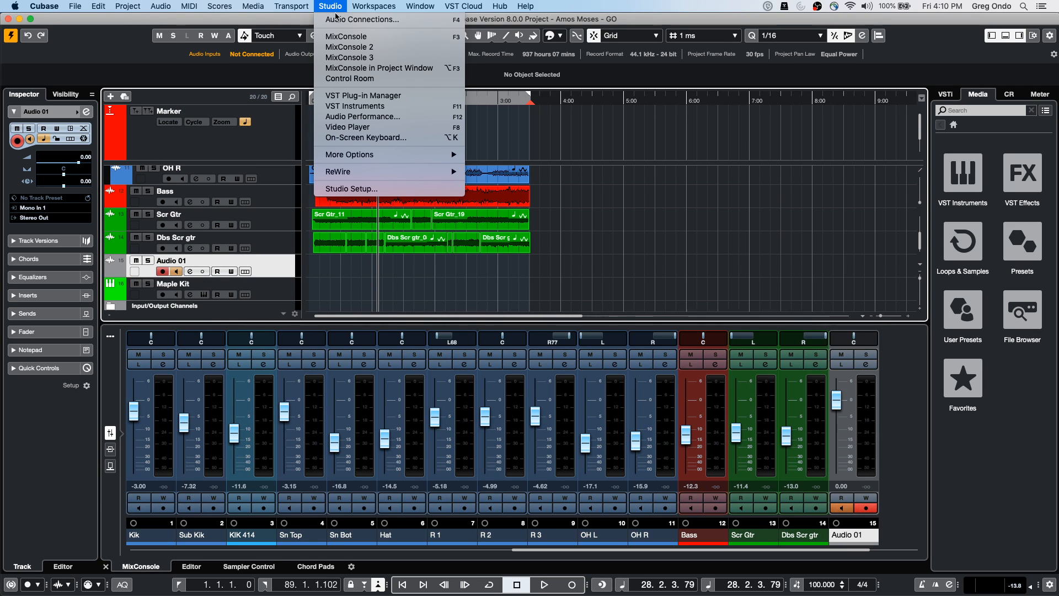
click(349, 188)
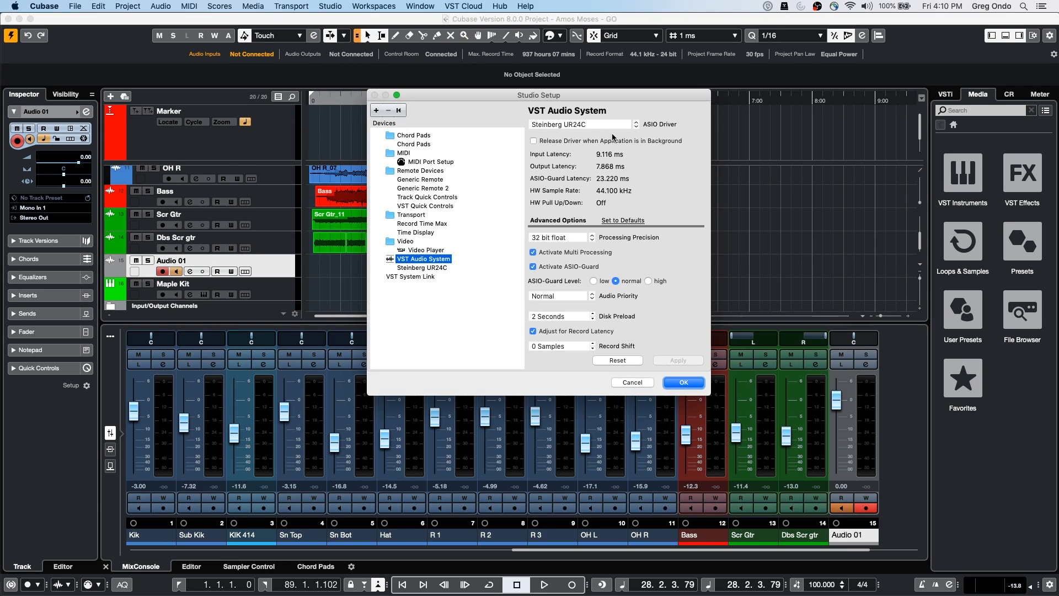
click(401, 268)
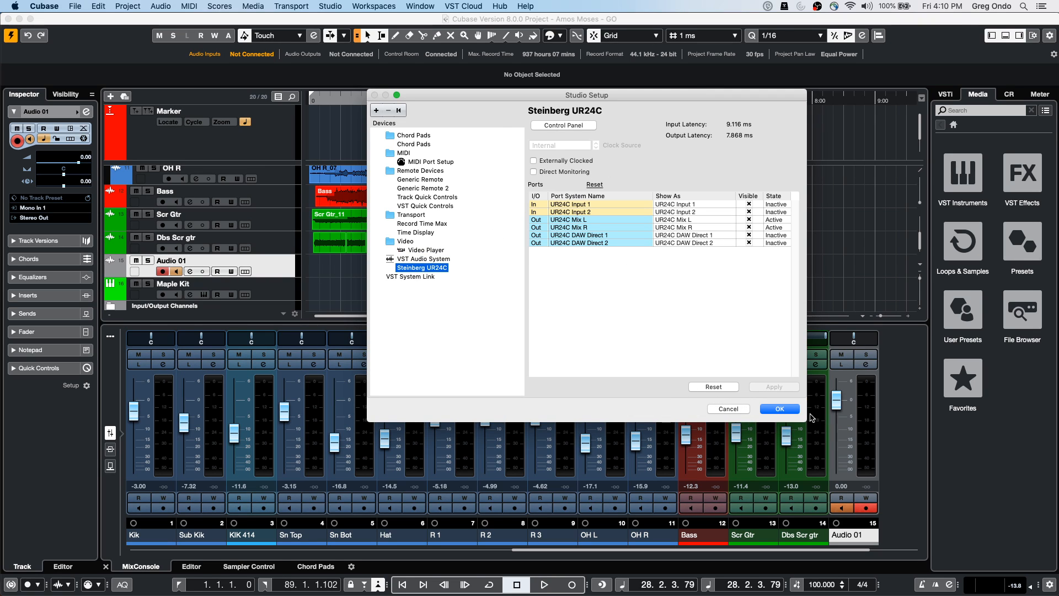
click(780, 409)
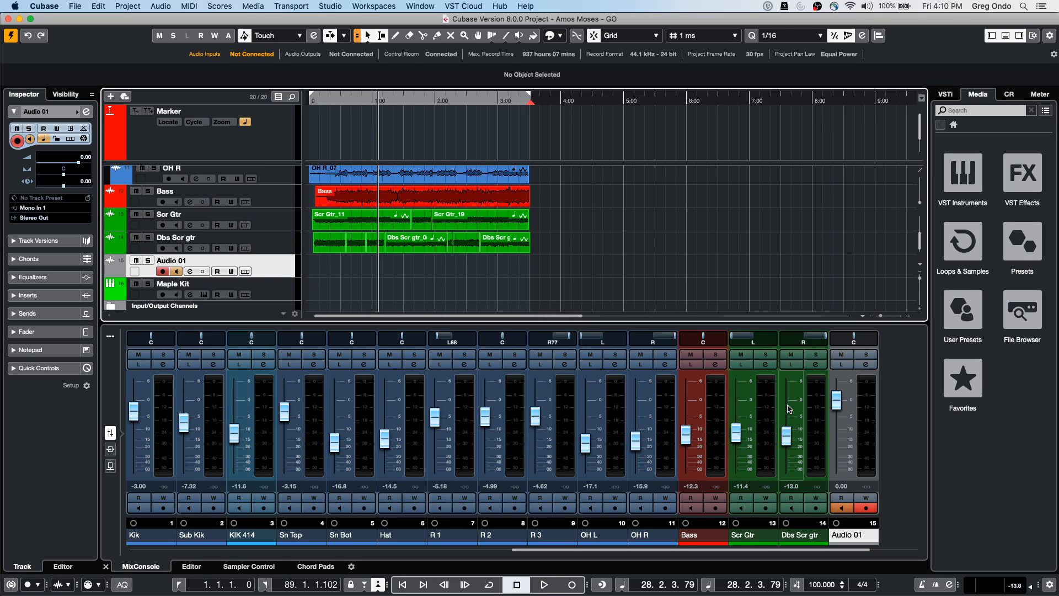
Load REVelation onto Audio 01's first insert slot and lower its mix to about 22 %
click(49, 297)
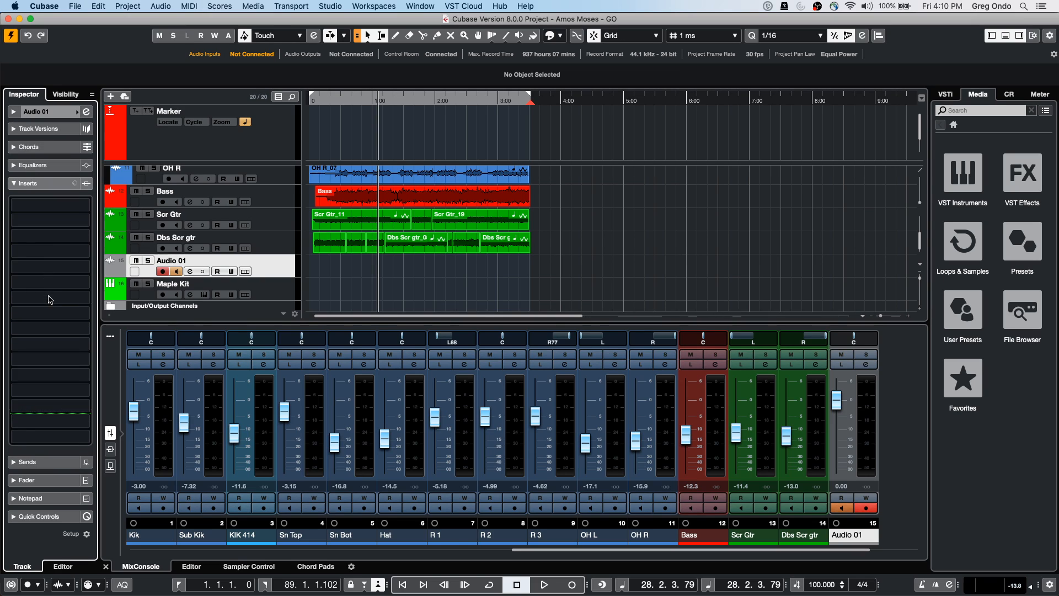
click(56, 209)
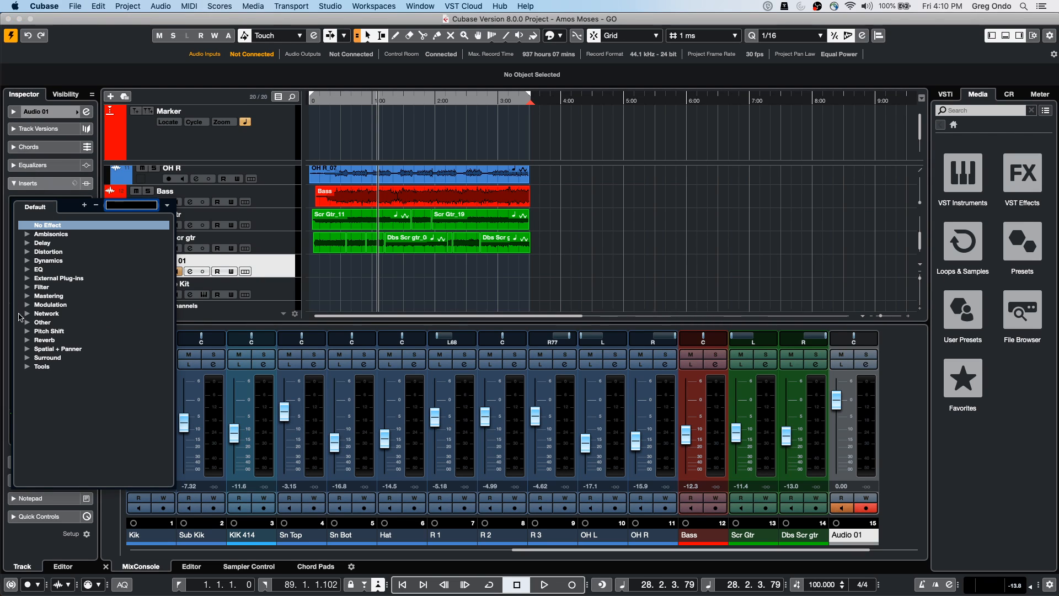
click(29, 340)
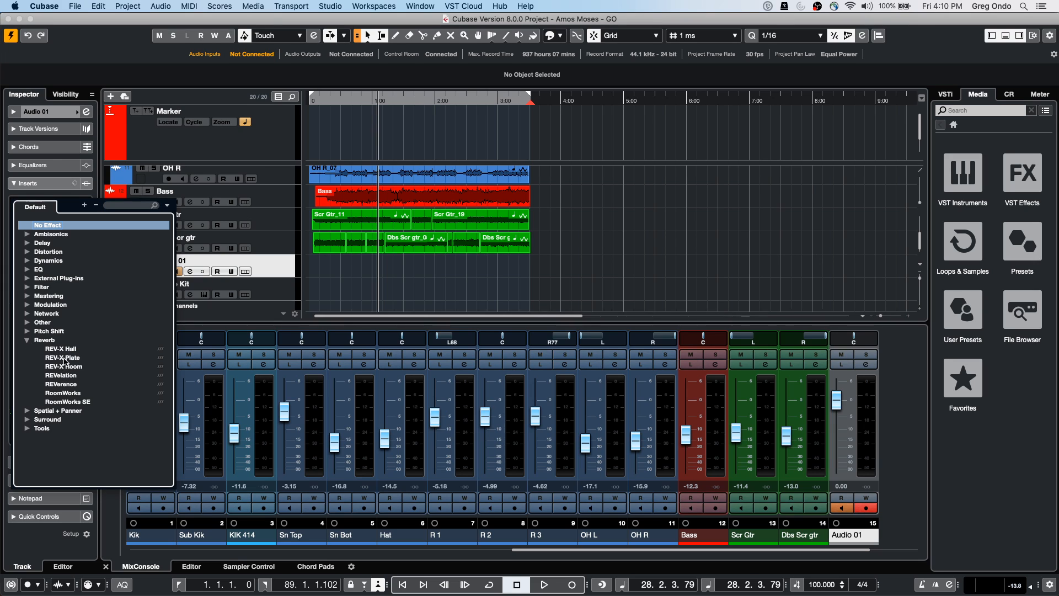
click(71, 376)
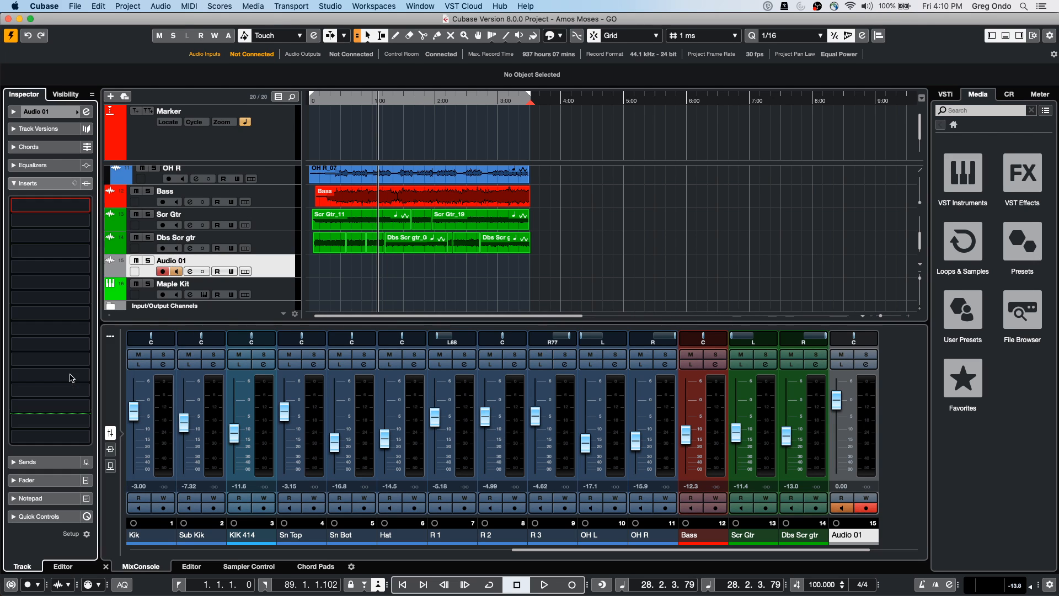
drag(901, 290, 896, 377)
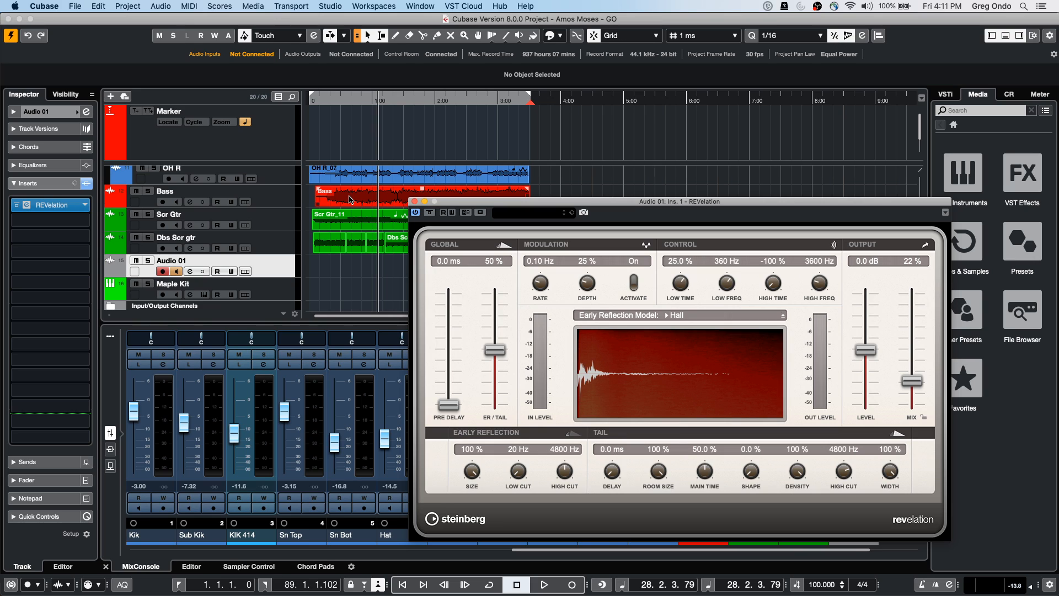
Close the REVelation window, open the Bass event in the Sample Editor, and analyse it with Edit VariAudio
double_click(350, 200)
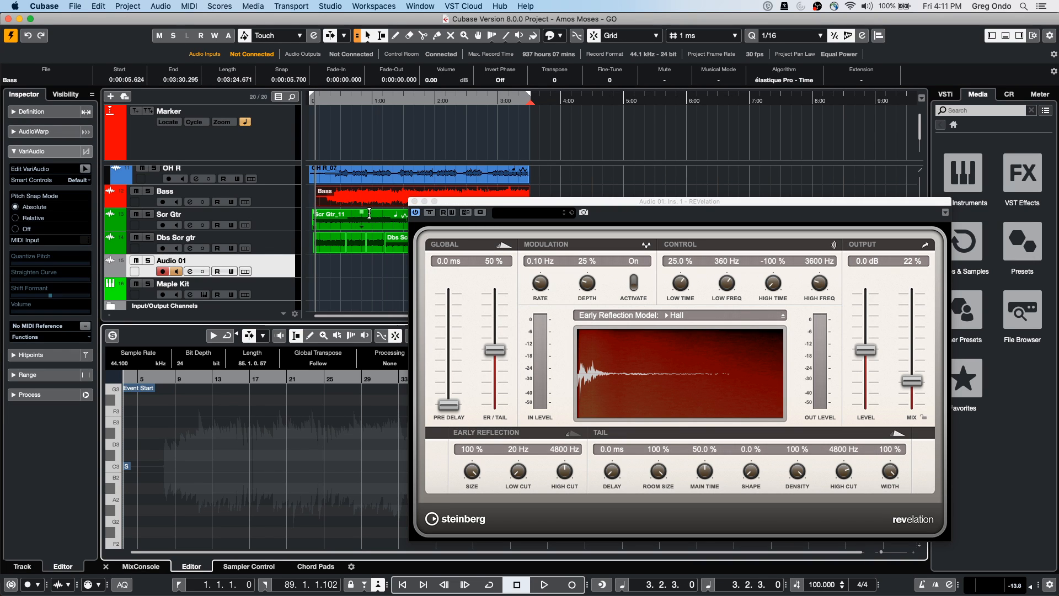
click(415, 201)
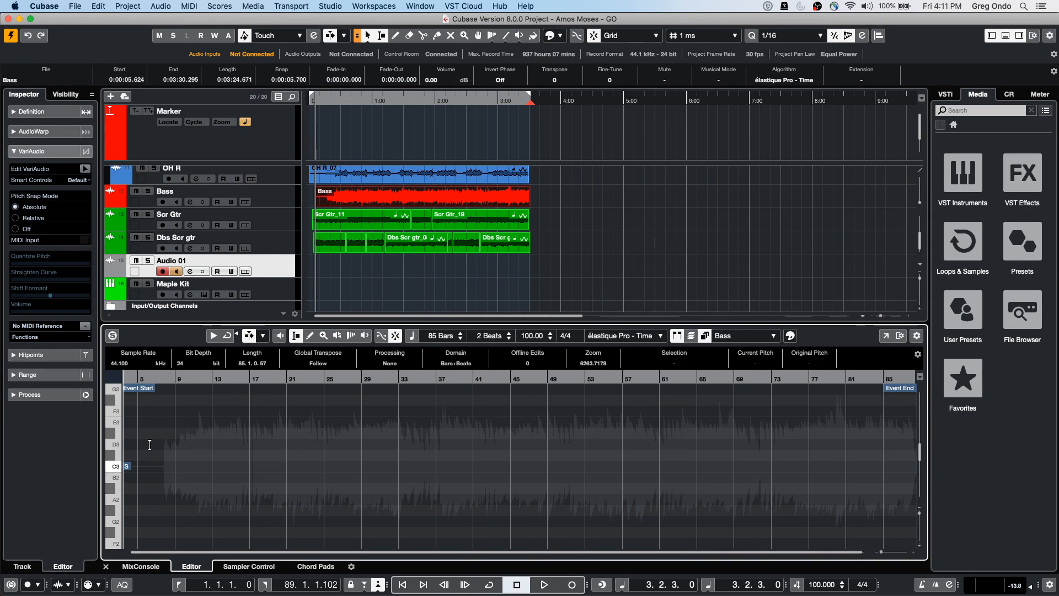
click(373, 204)
double_click(371, 205)
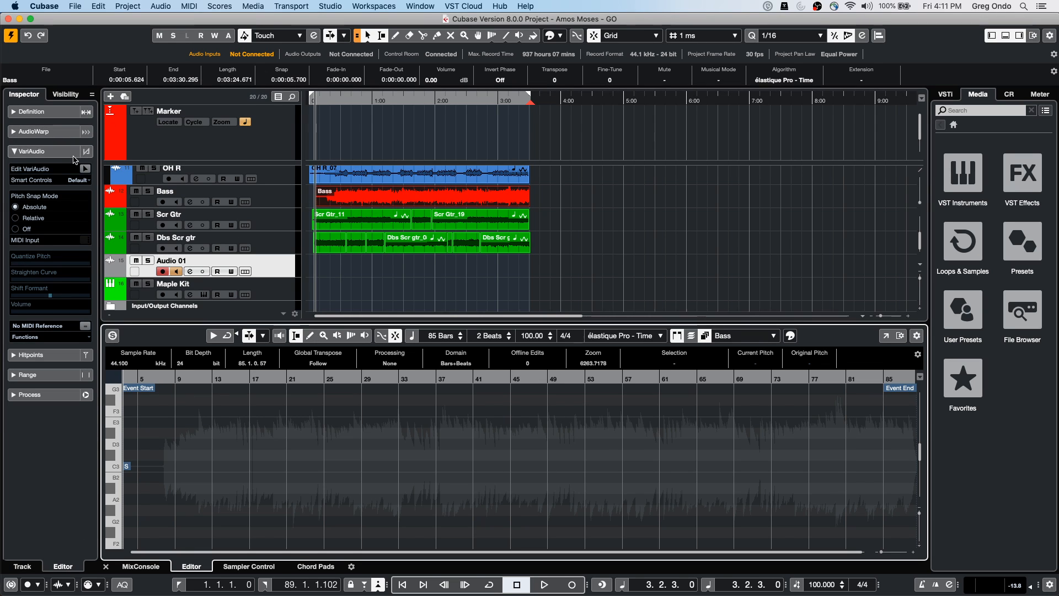
click(90, 171)
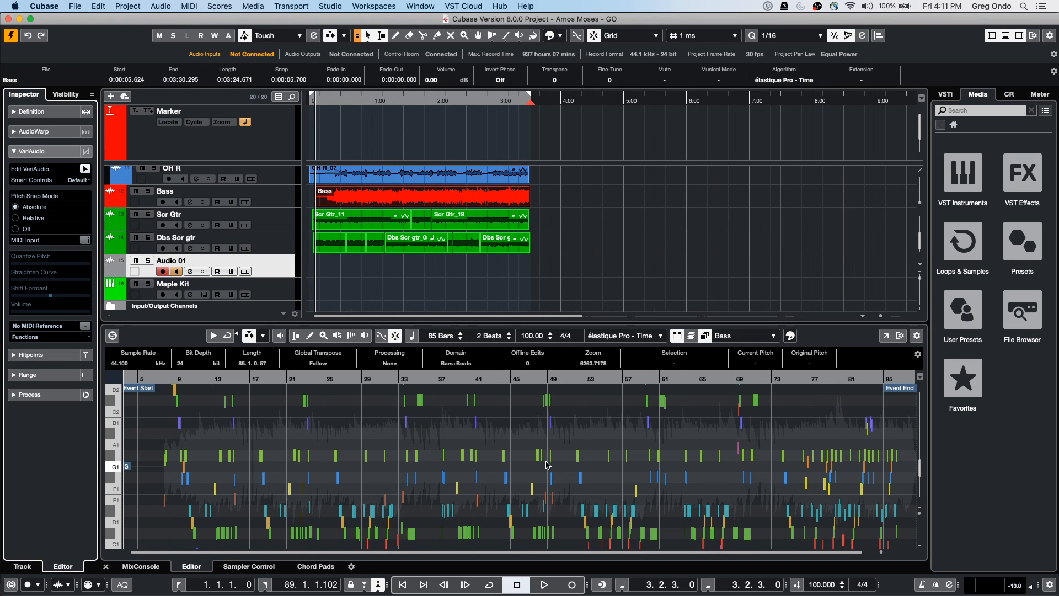
Zoom the Sample Editor in horizontally from bar 8 to show bars 8–24 of the Bass notes
drag(169, 379, 166, 420)
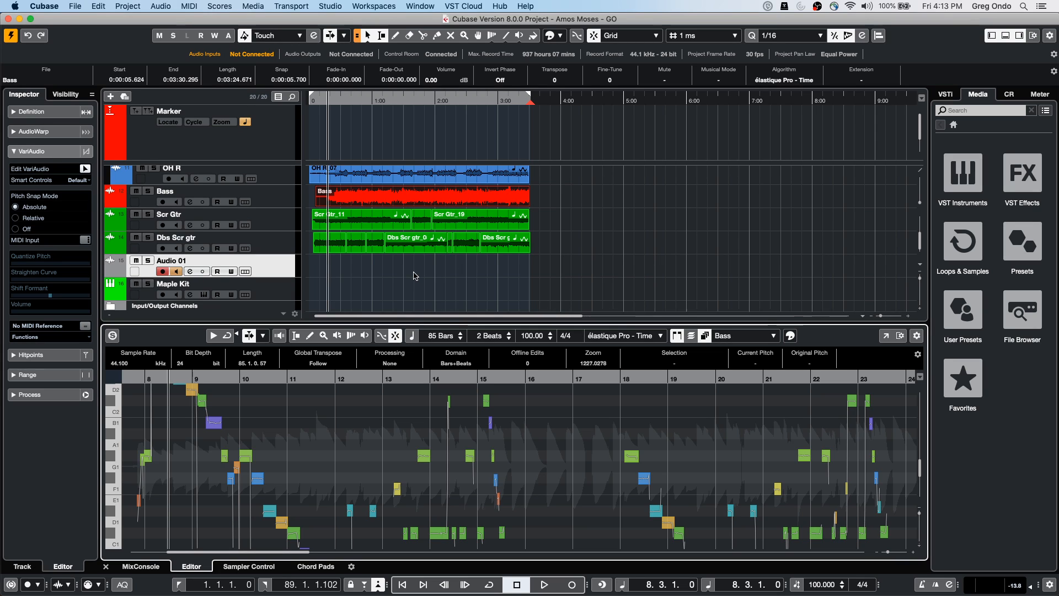
In the lower-zone MixConsole, select the channels from Kik through Dbs Scr gtr
click(269, 249)
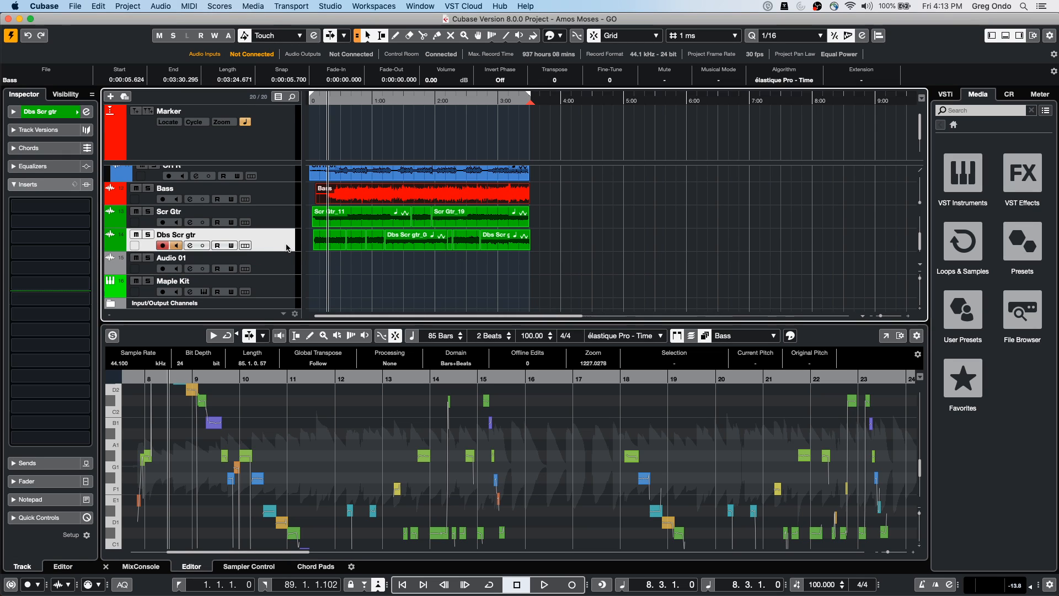
click(141, 566)
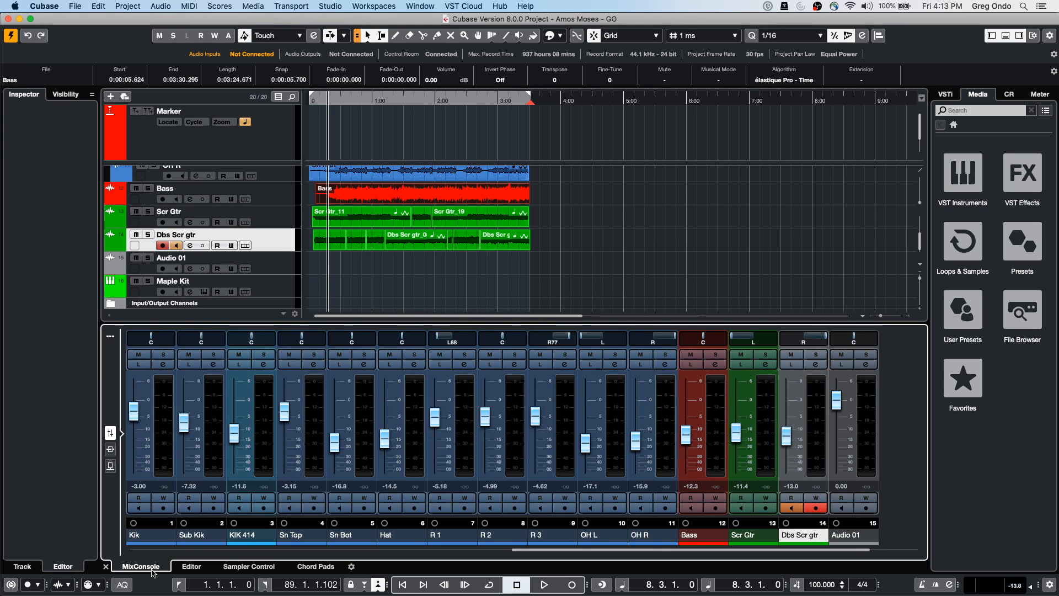
click(139, 439)
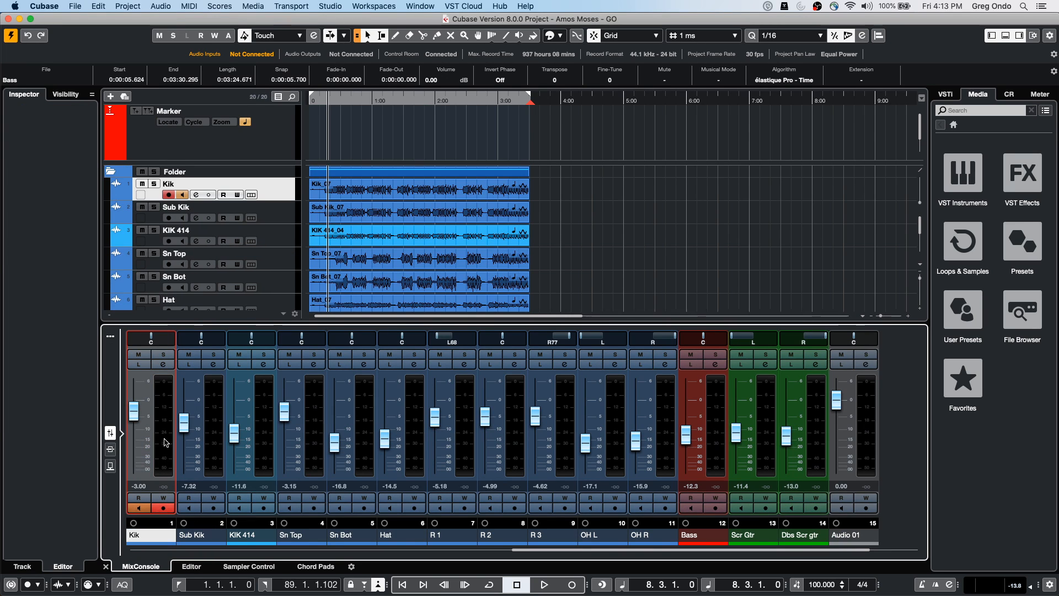
shift+click(821, 440)
right_click(821, 440)
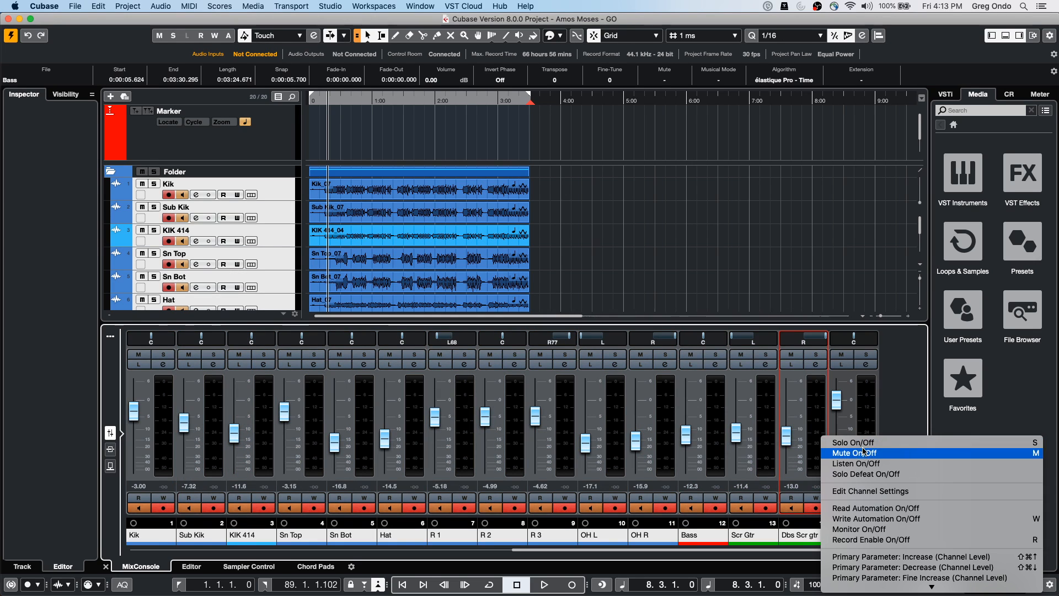
Add a stereo Group 1 channel fed by the selected channels, then select it
mouse_move(865, 588)
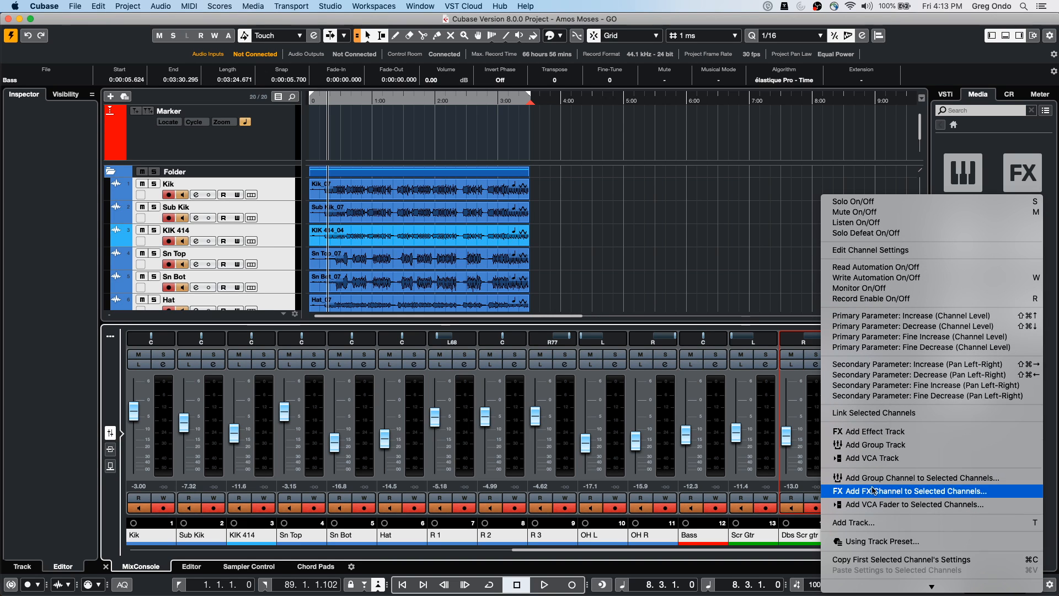
click(875, 484)
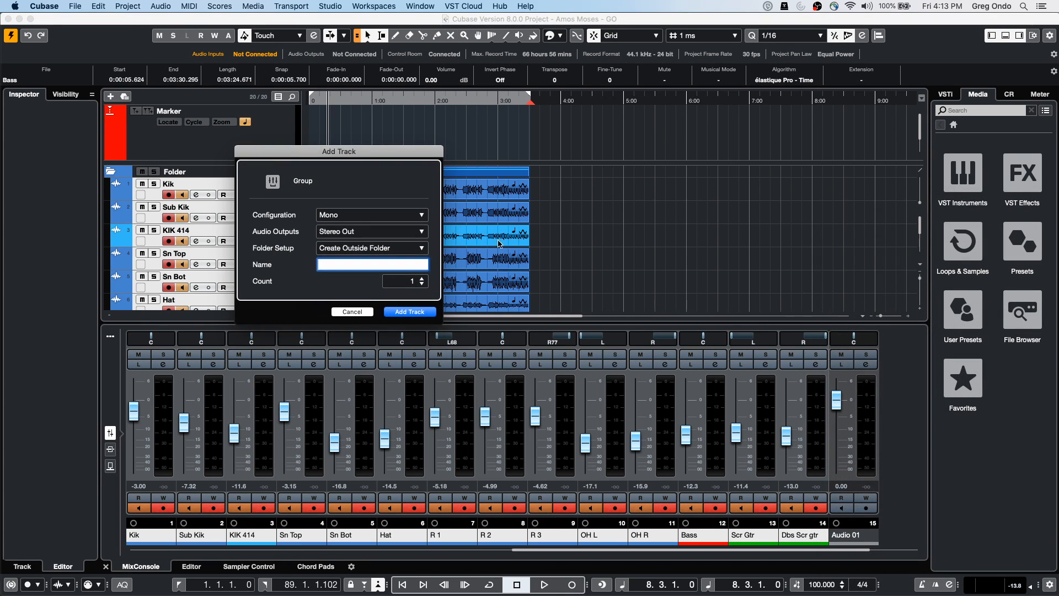
click(352, 216)
click(343, 225)
click(423, 312)
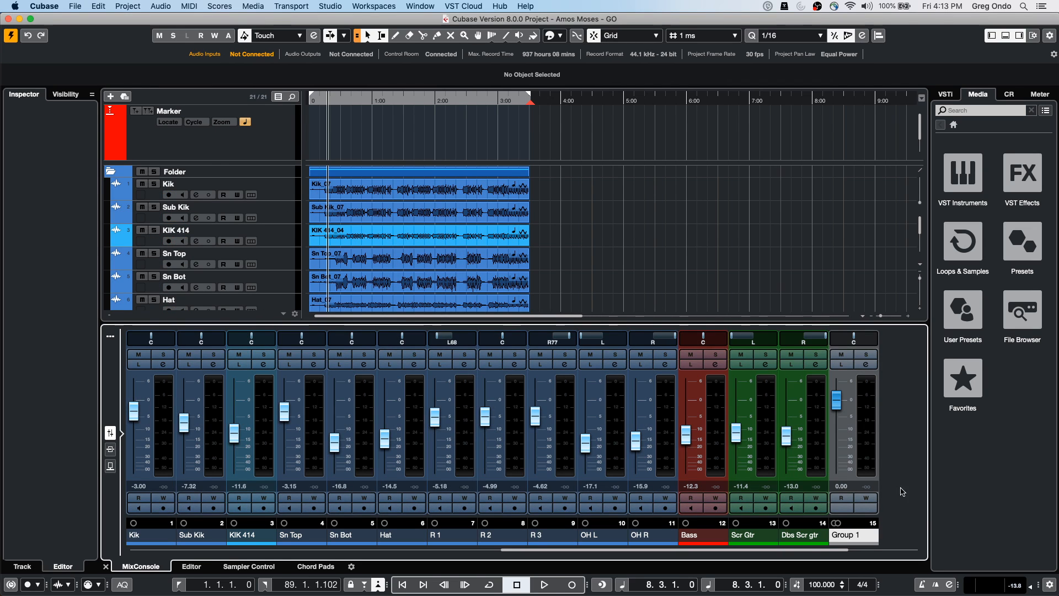
click(848, 414)
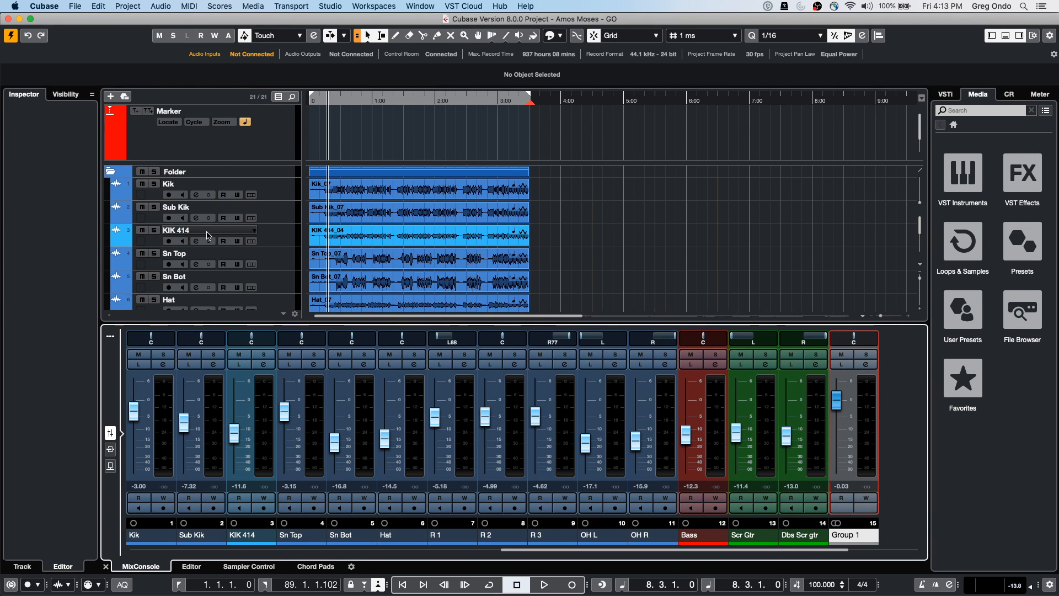
scroll(555, 219, down, 5)
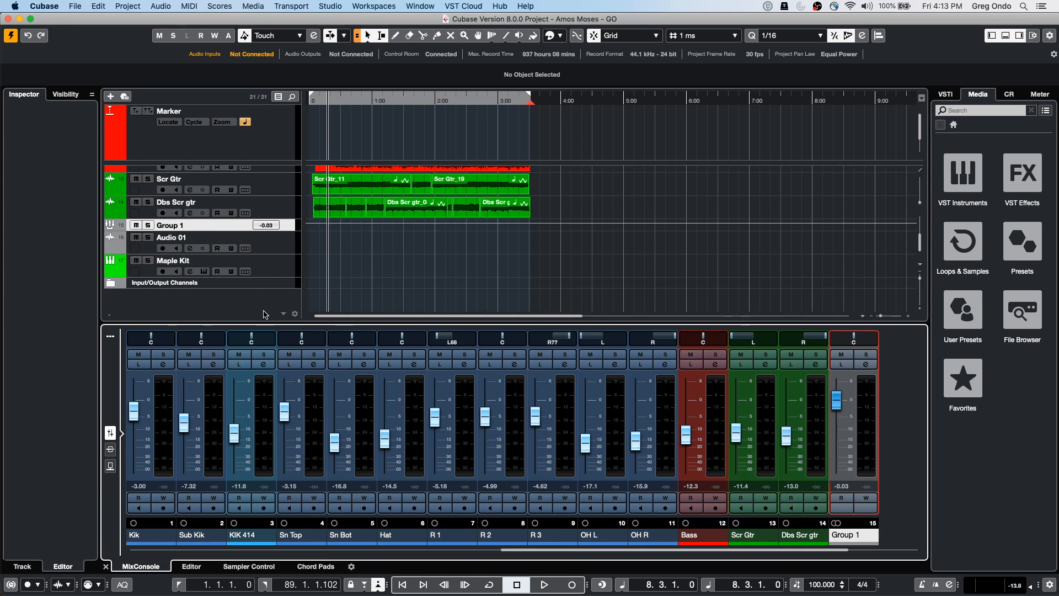
Add a new stereo audio track, Audio 02, from the track list's context menu
right_click(239, 296)
click(296, 308)
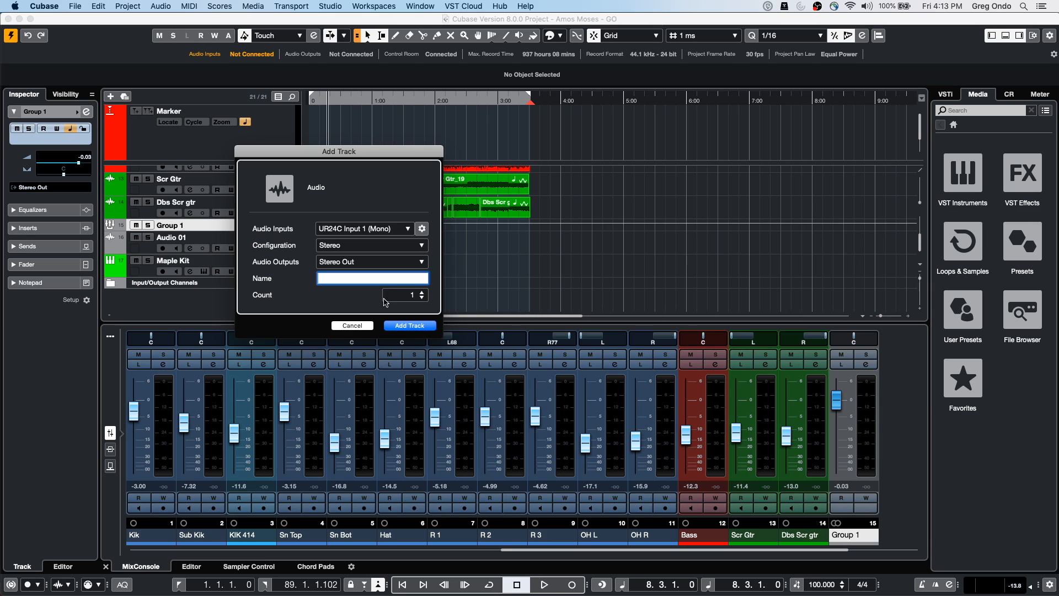
click(373, 229)
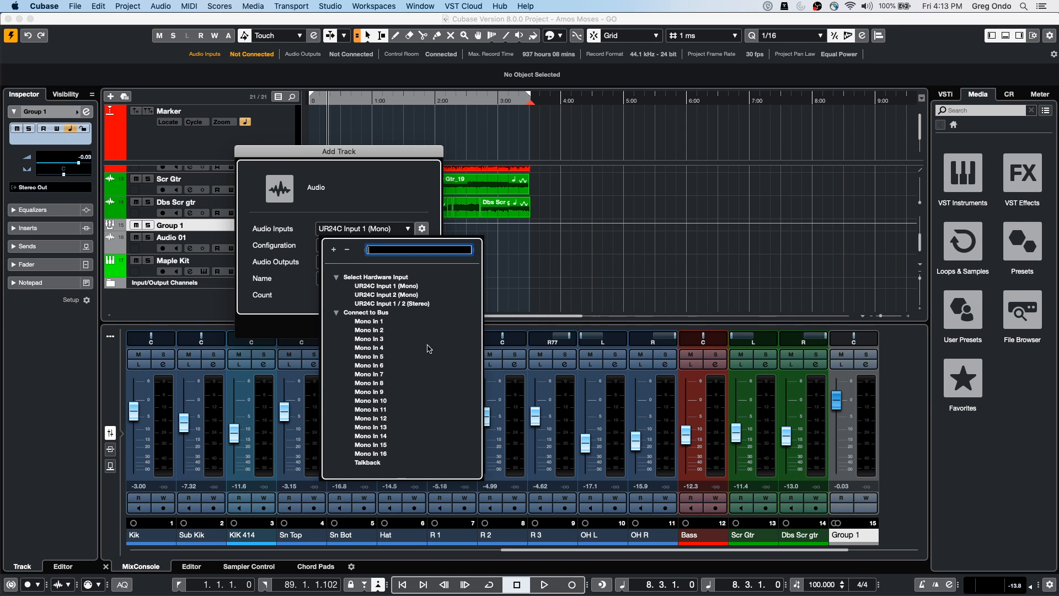
click(524, 266)
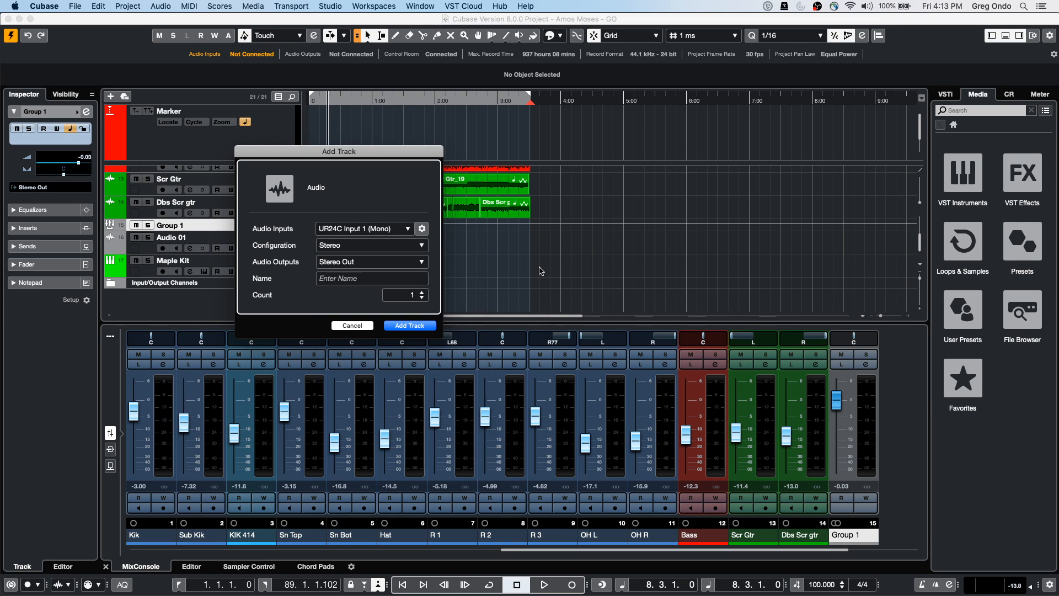
click(410, 325)
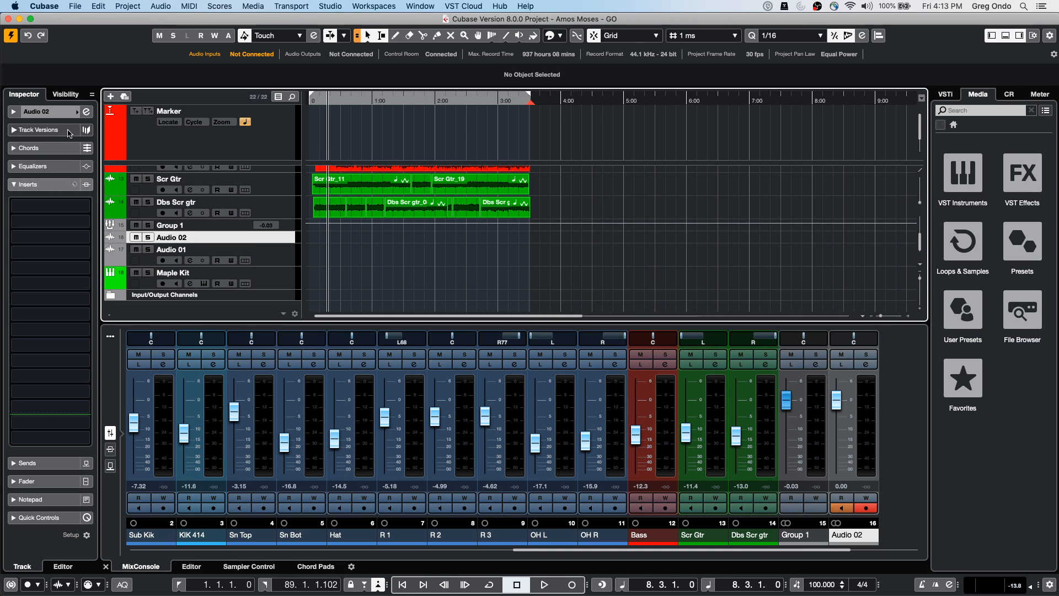
Route Audio 02's input to Groups > Group 1 in the Inspector
click(35, 112)
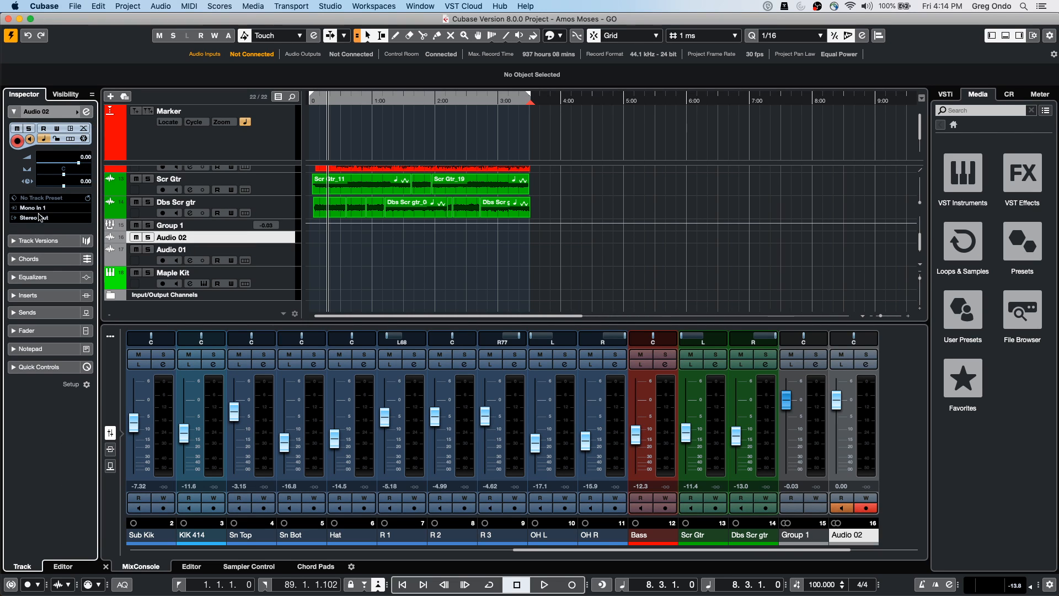
click(38, 208)
click(82, 415)
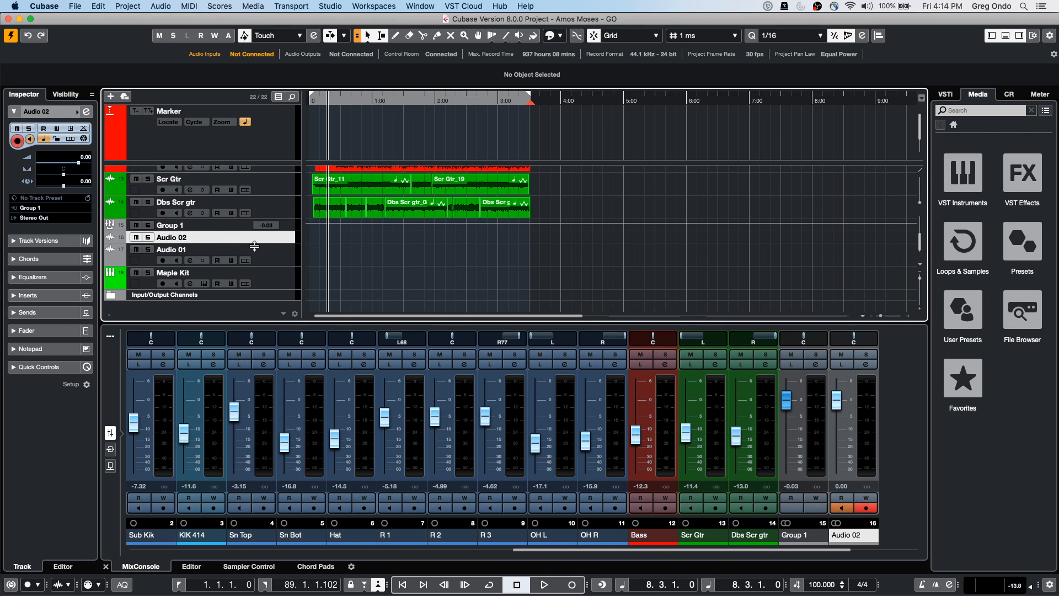
Drag Audio 02's lower edge down so its record and monitor buttons appear
drag(255, 241, 253, 253)
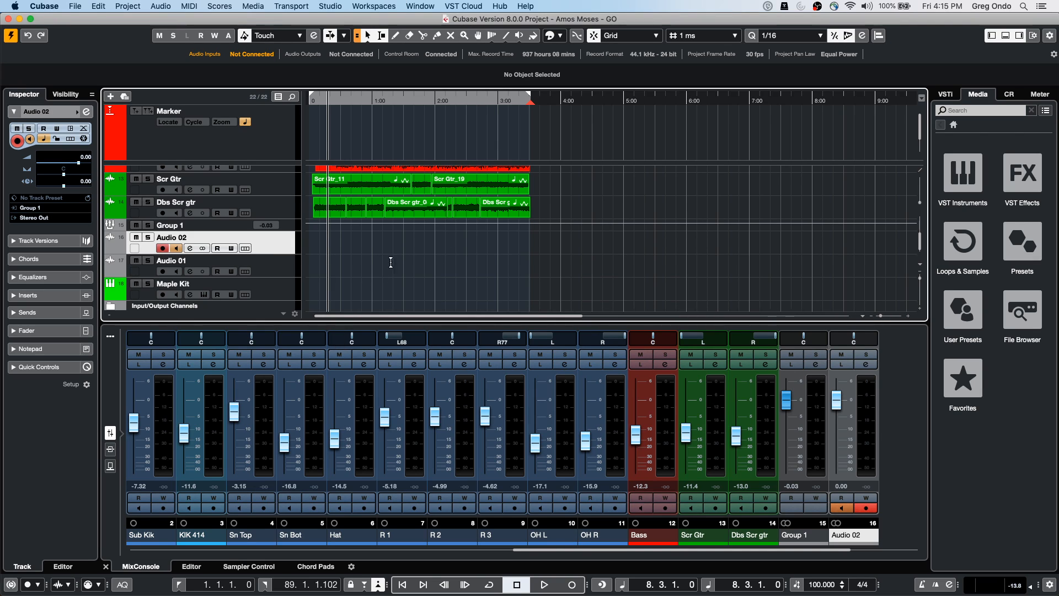
Select the Scr Gtr_11 event and apply Audio > Advanced > Set Definition From Tempo
click(365, 191)
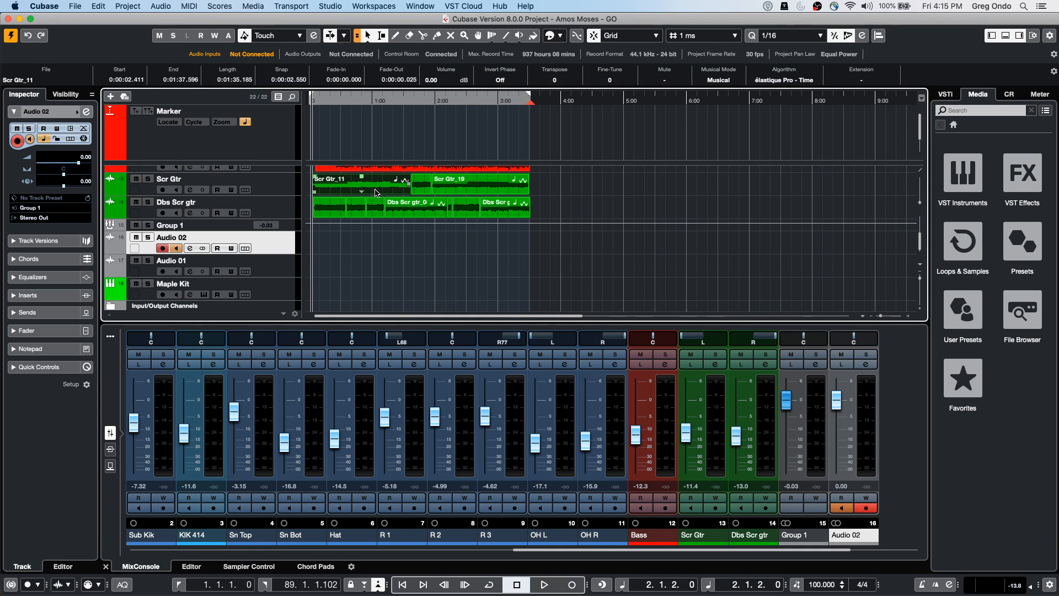
click(97, 7)
mouse_move(133, 6)
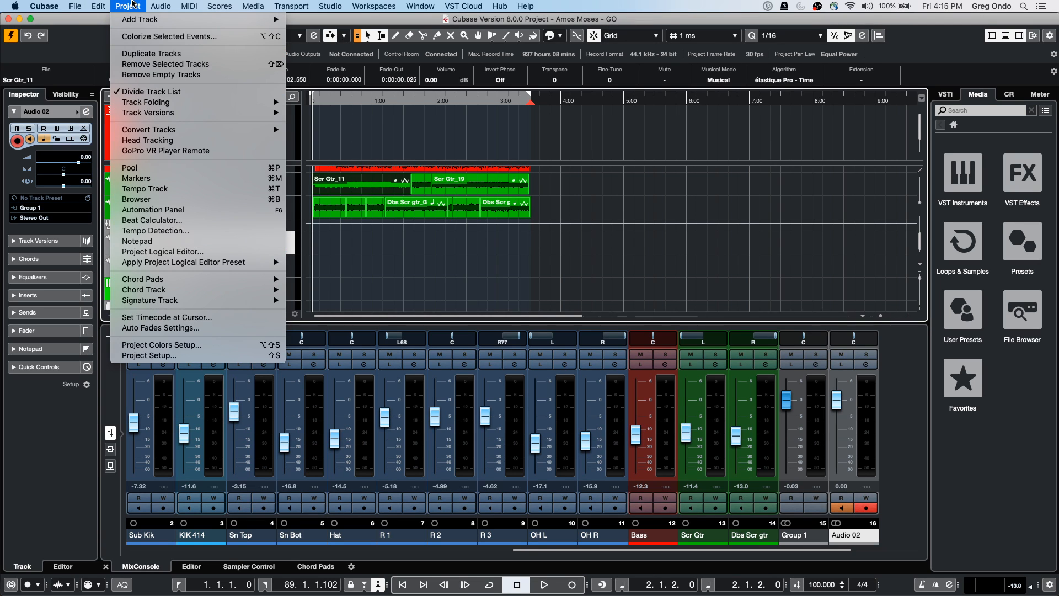
mouse_move(143, 288)
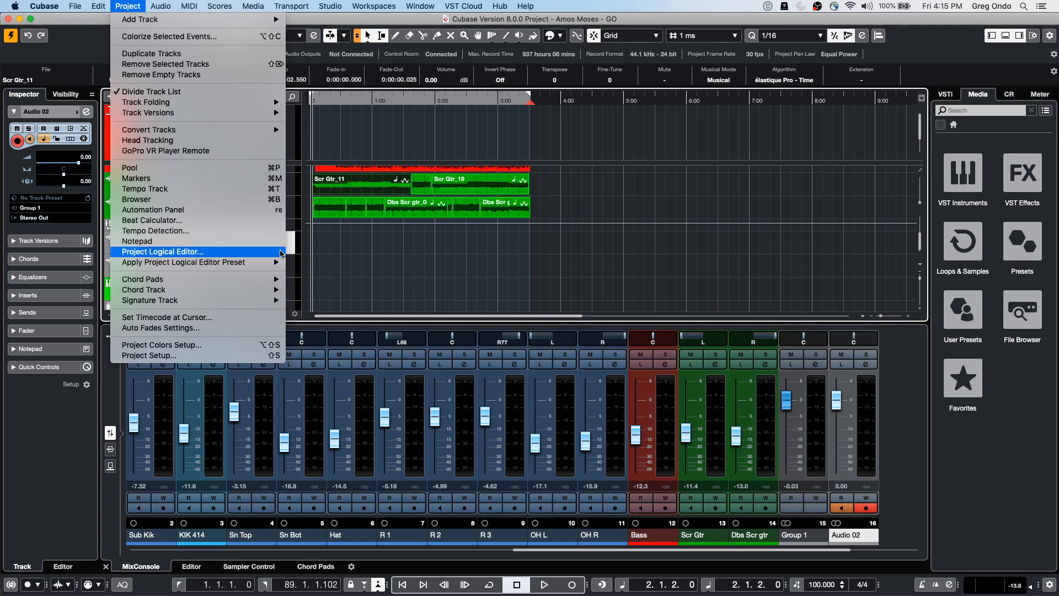
click(367, 268)
click(128, 6)
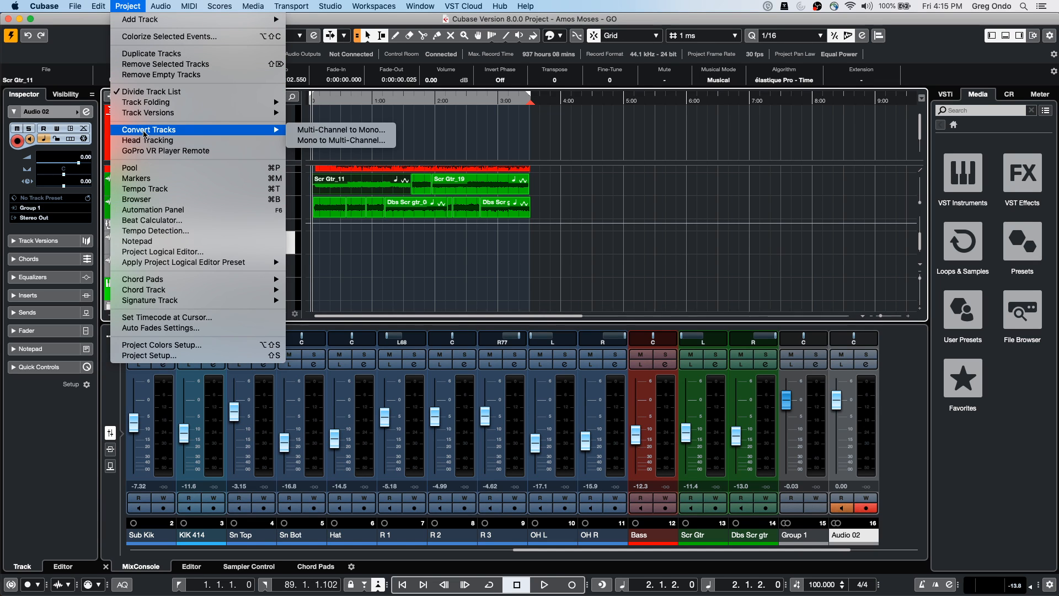
mouse_move(161, 6)
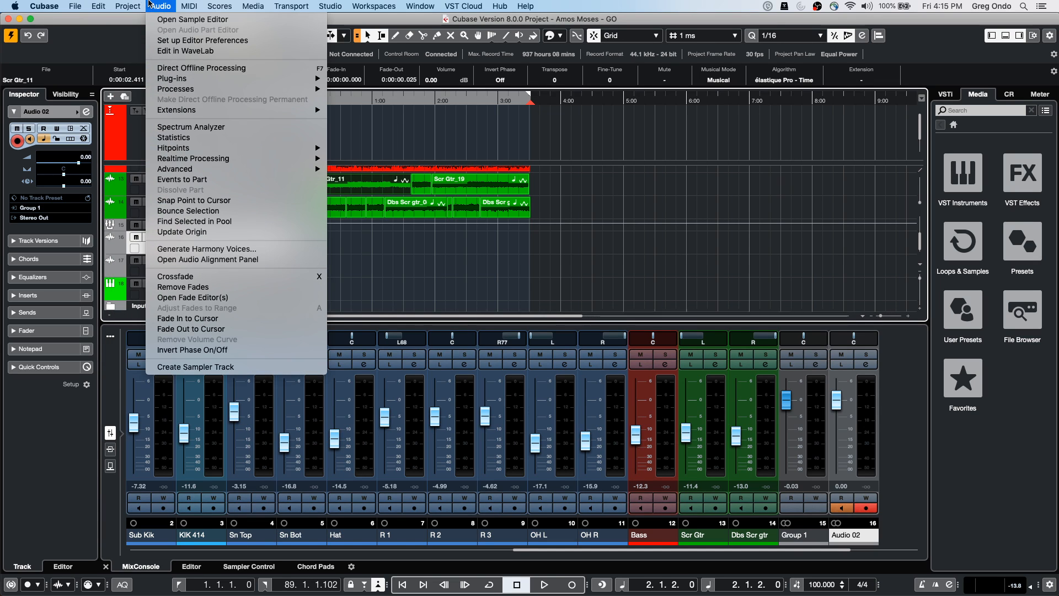
mouse_move(201, 174)
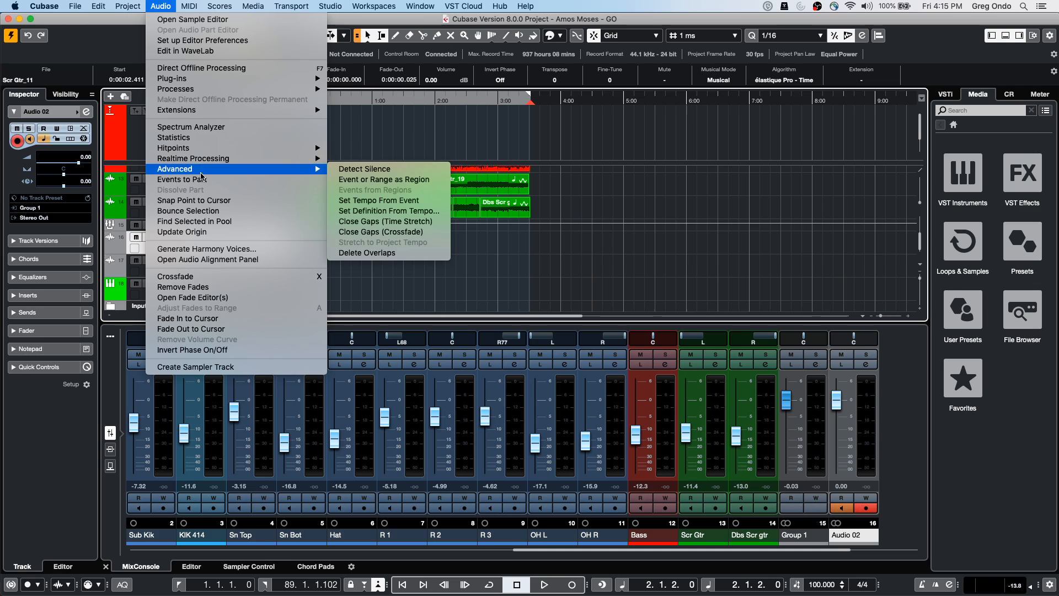
click(424, 214)
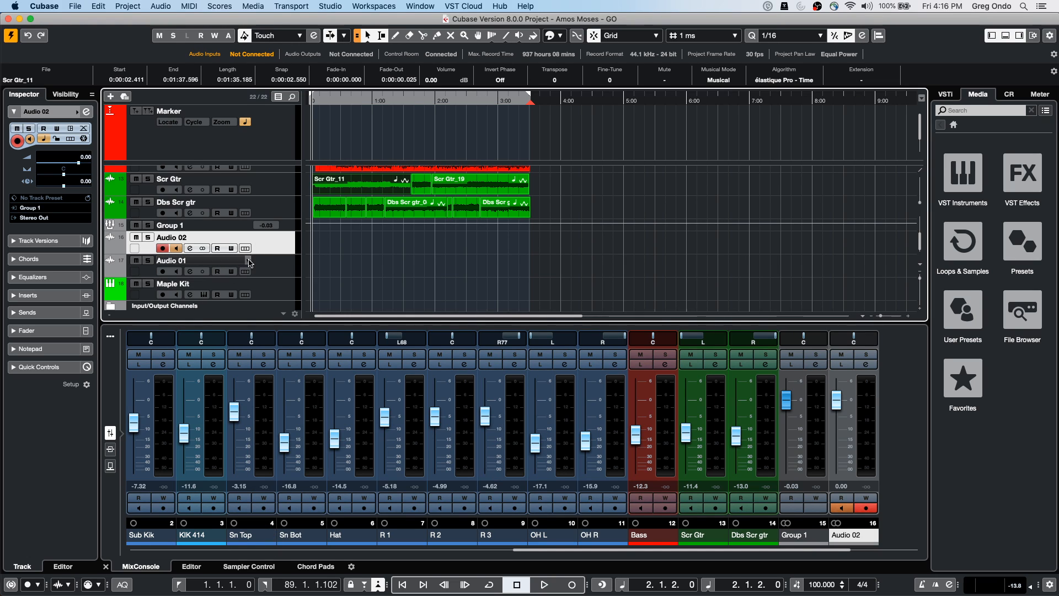
Drag the Dbs Scr gtr track up to sit fourth, directly below KIK 414
click(273, 207)
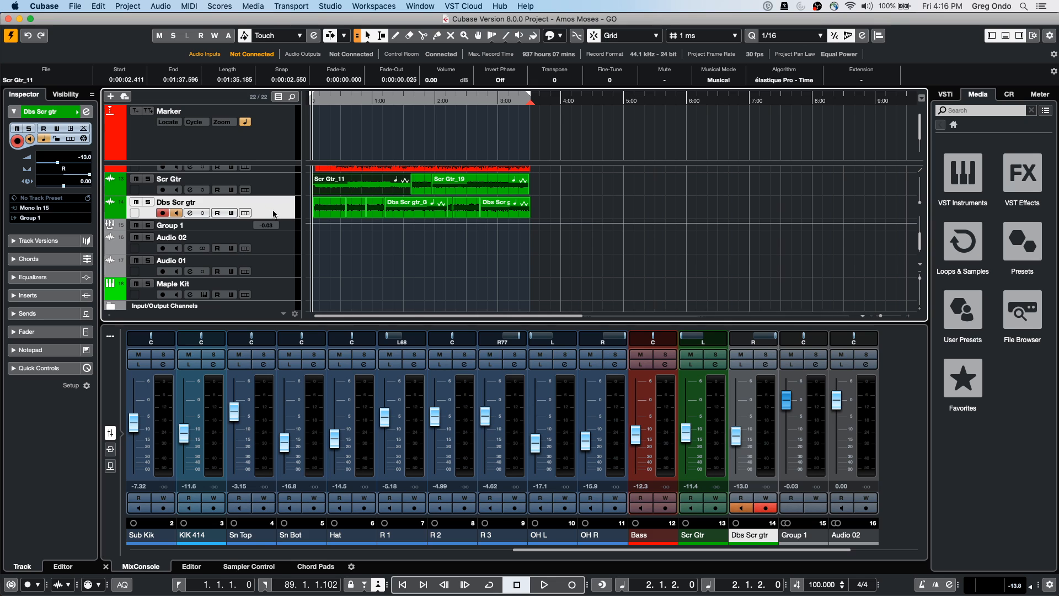
scroll(275, 172, up, 3)
drag(274, 172, 278, 193)
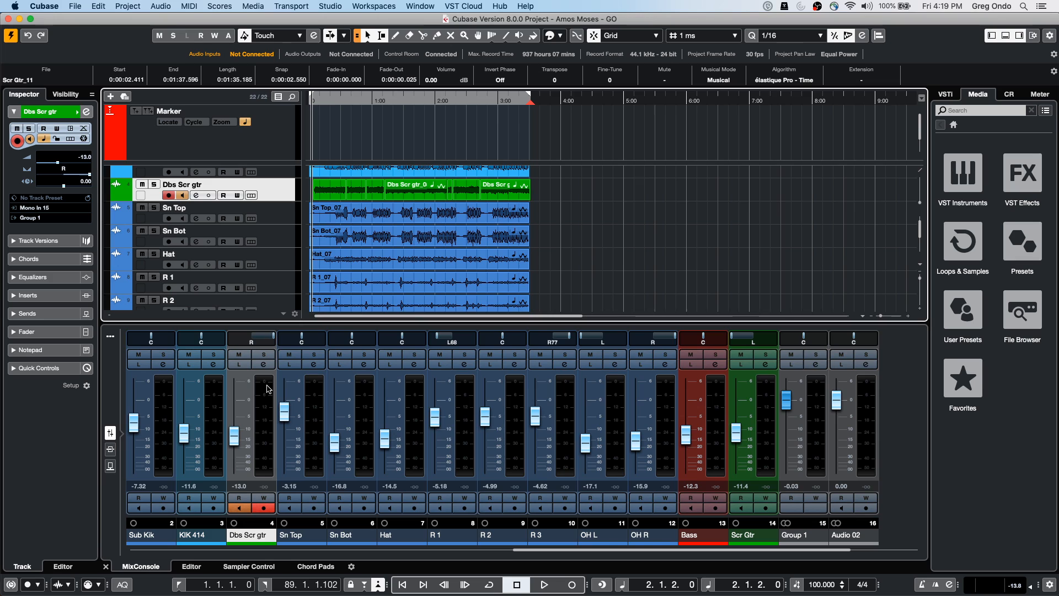
Open Maple Kit's Groove Agent SE with the Maple Kit CD kit and show pattern mode
scroll(299, 273, up, 1)
scroll(299, 273, down, 5)
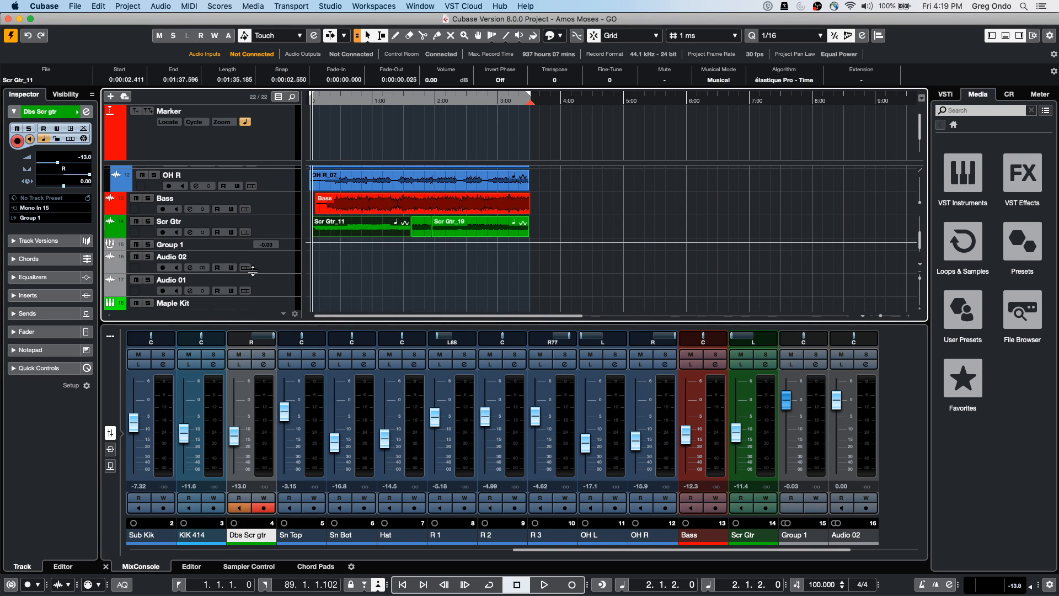
click(276, 305)
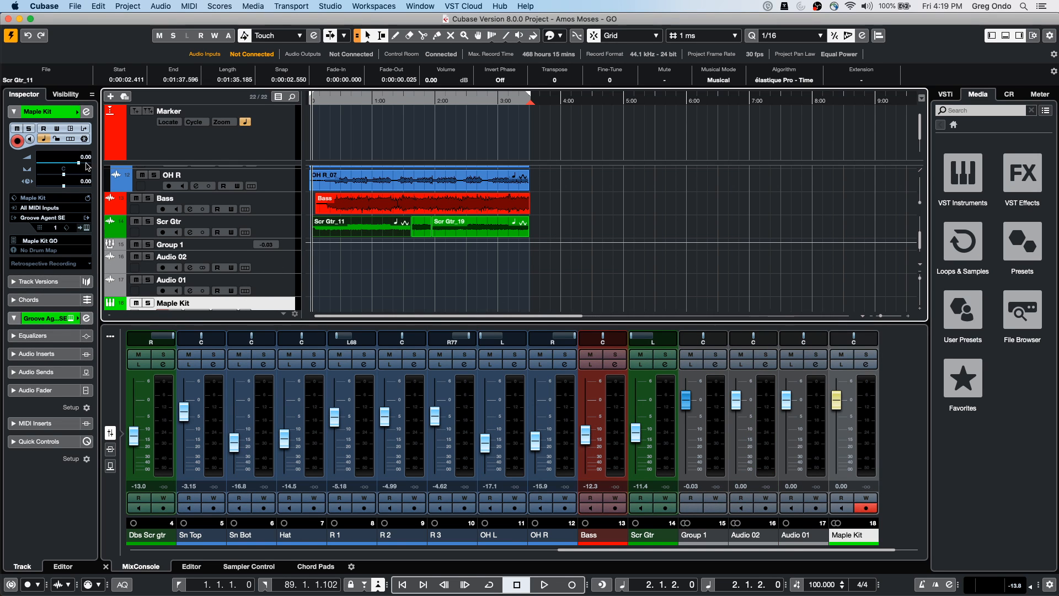
click(86, 231)
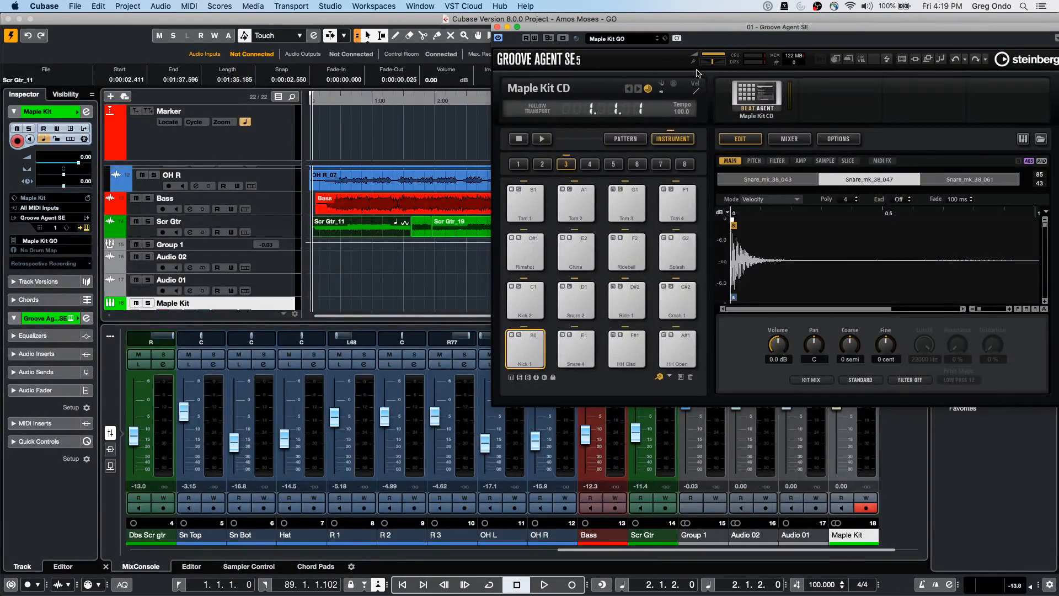
click(634, 139)
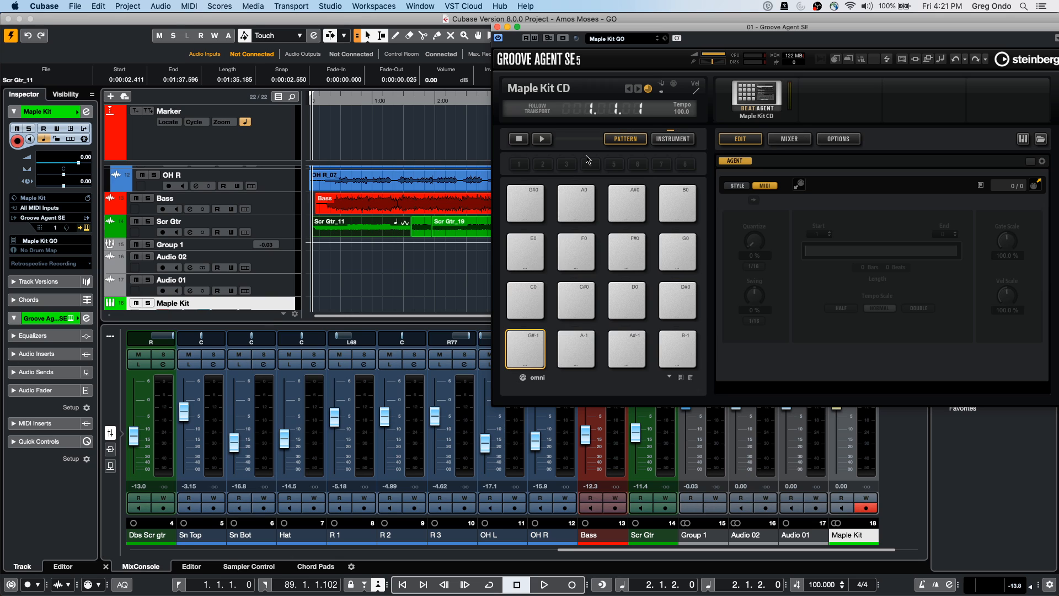
key(super+Tab)
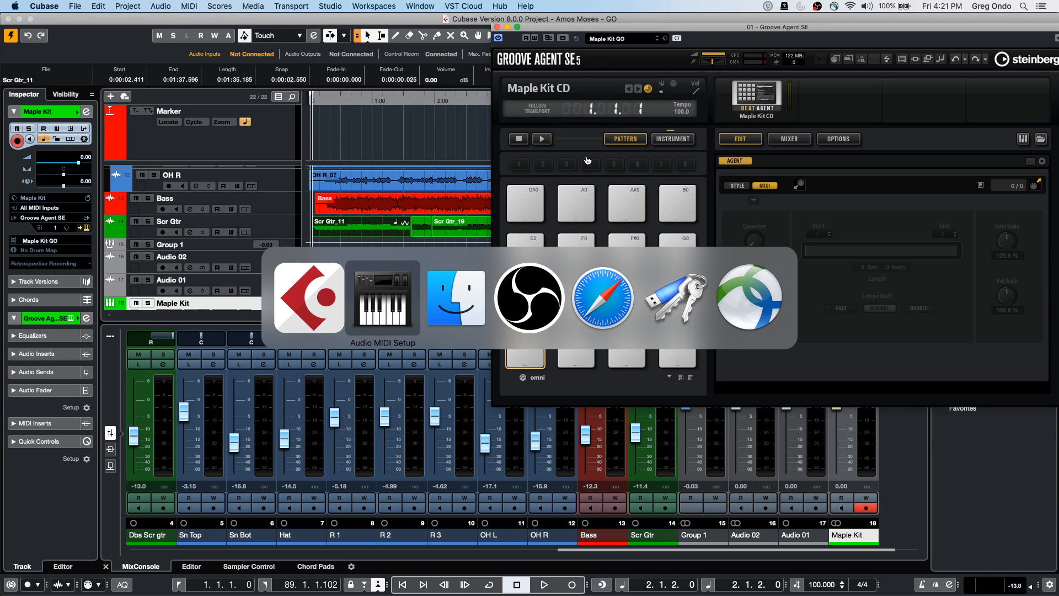
In YouTube Studio, request ending the March 20 2020 Club Cubase live stream
key(super+Tab)
key(super+Tab)
key(super+Tab)
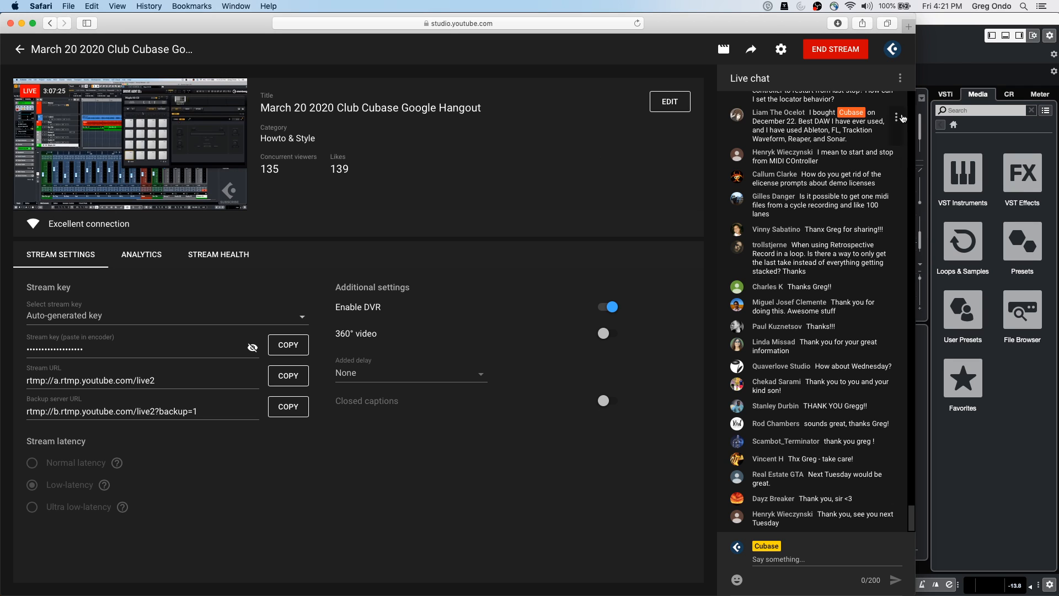
click(829, 52)
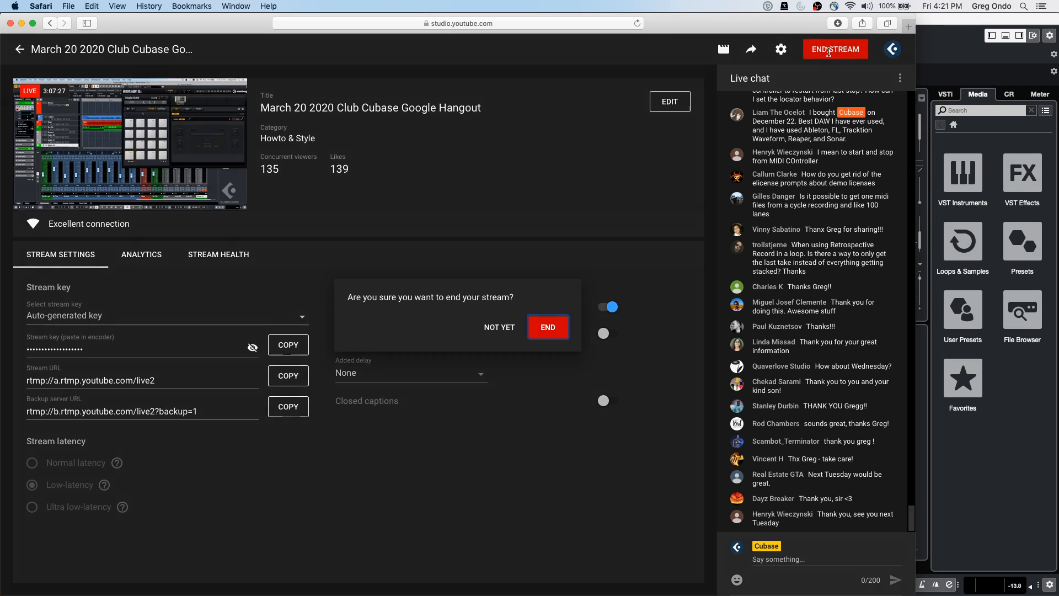